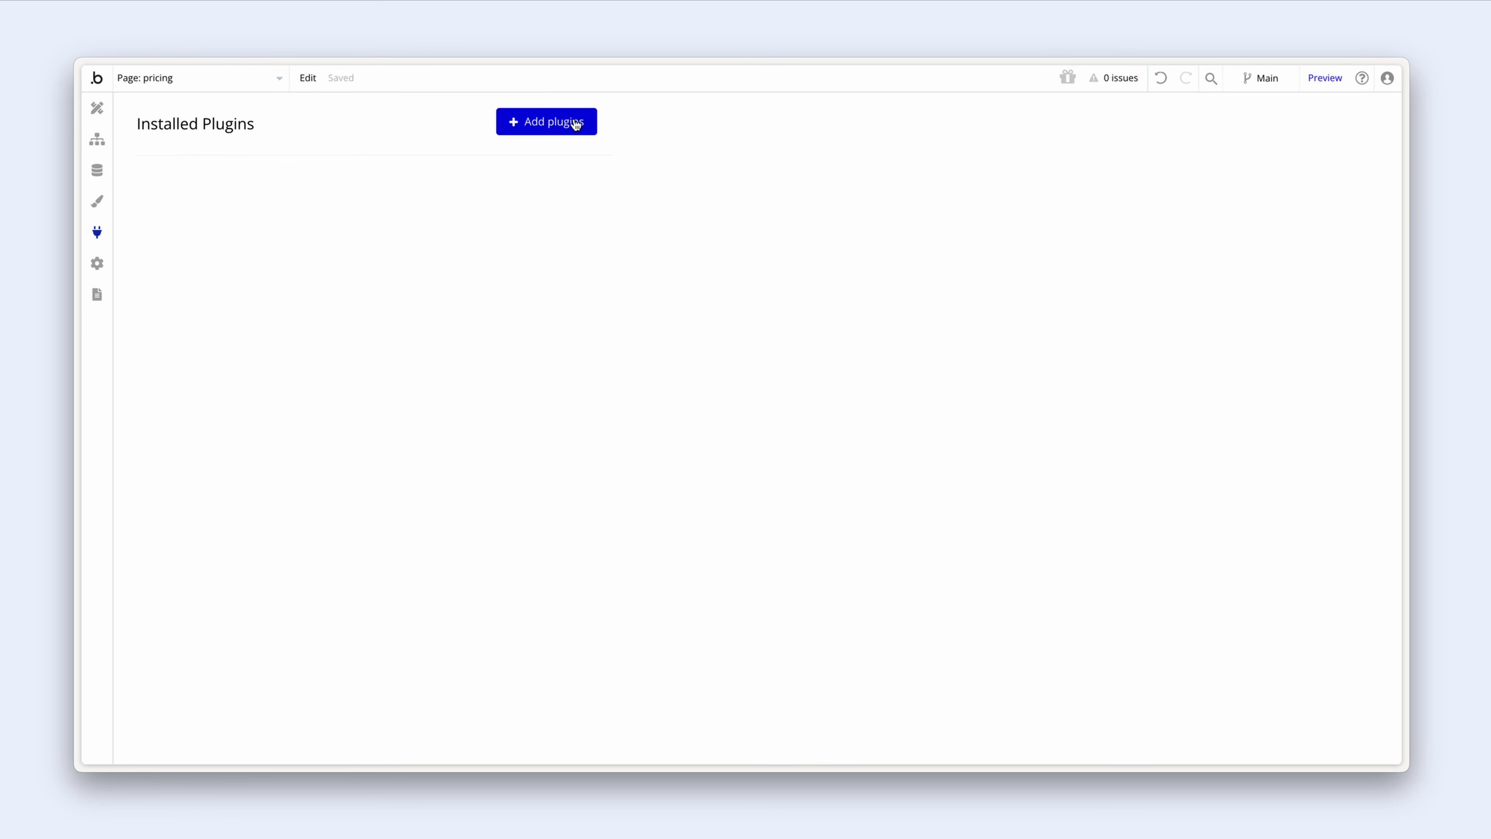
Step: Search the plugin marketplace for 'api connector', exclude third-party plugins, and install API Connector
{"action": "left_click", "coordinate": [574, 122]}
{"action": "type", "text": "api conn"}
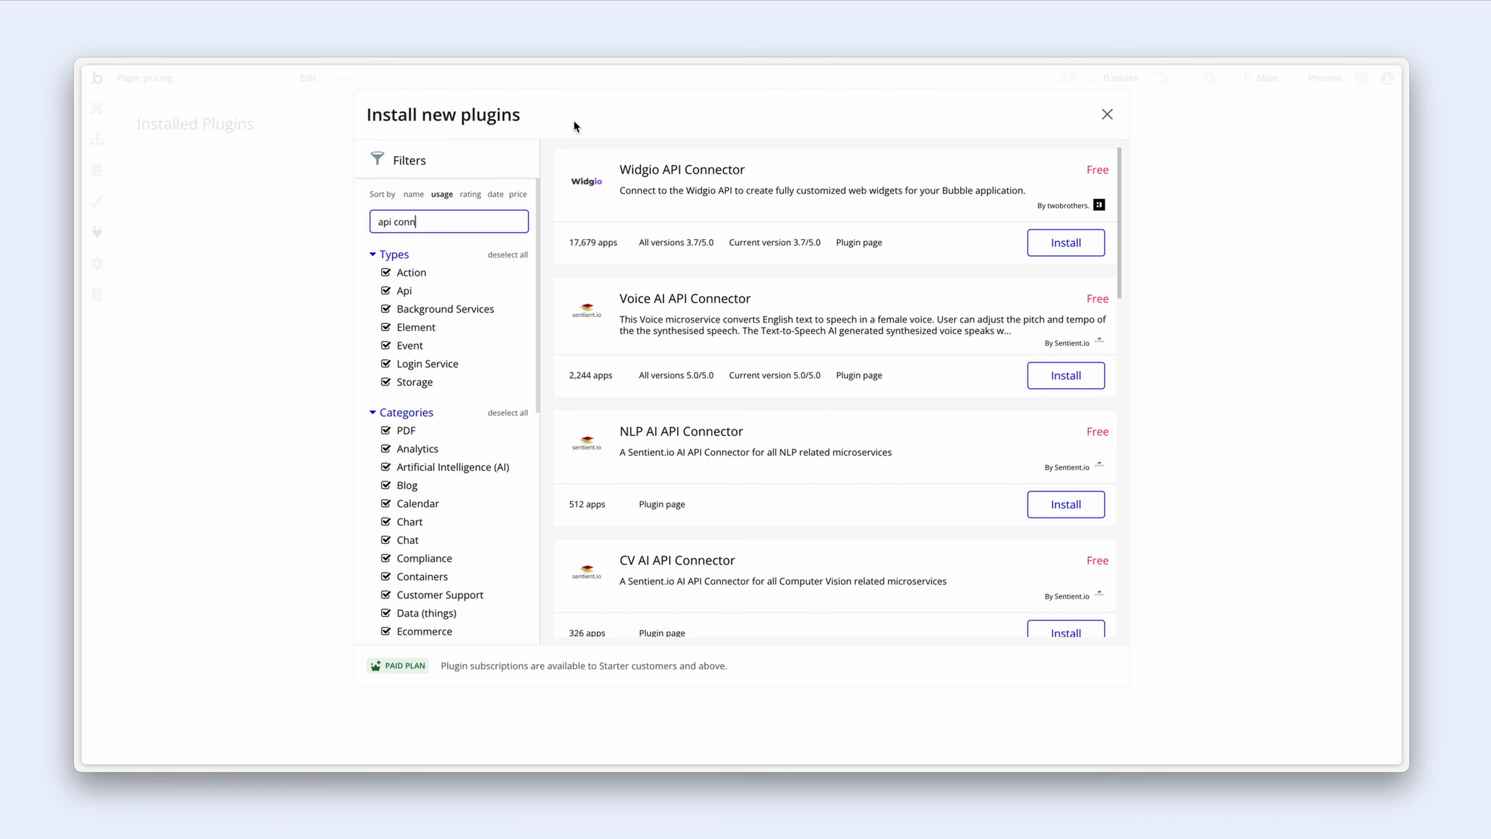
{"action": "type", "text": "ector"}
{"action": "scroll", "coordinate": [463, 308], "scroll_direction": "down", "scroll_amount": 7}
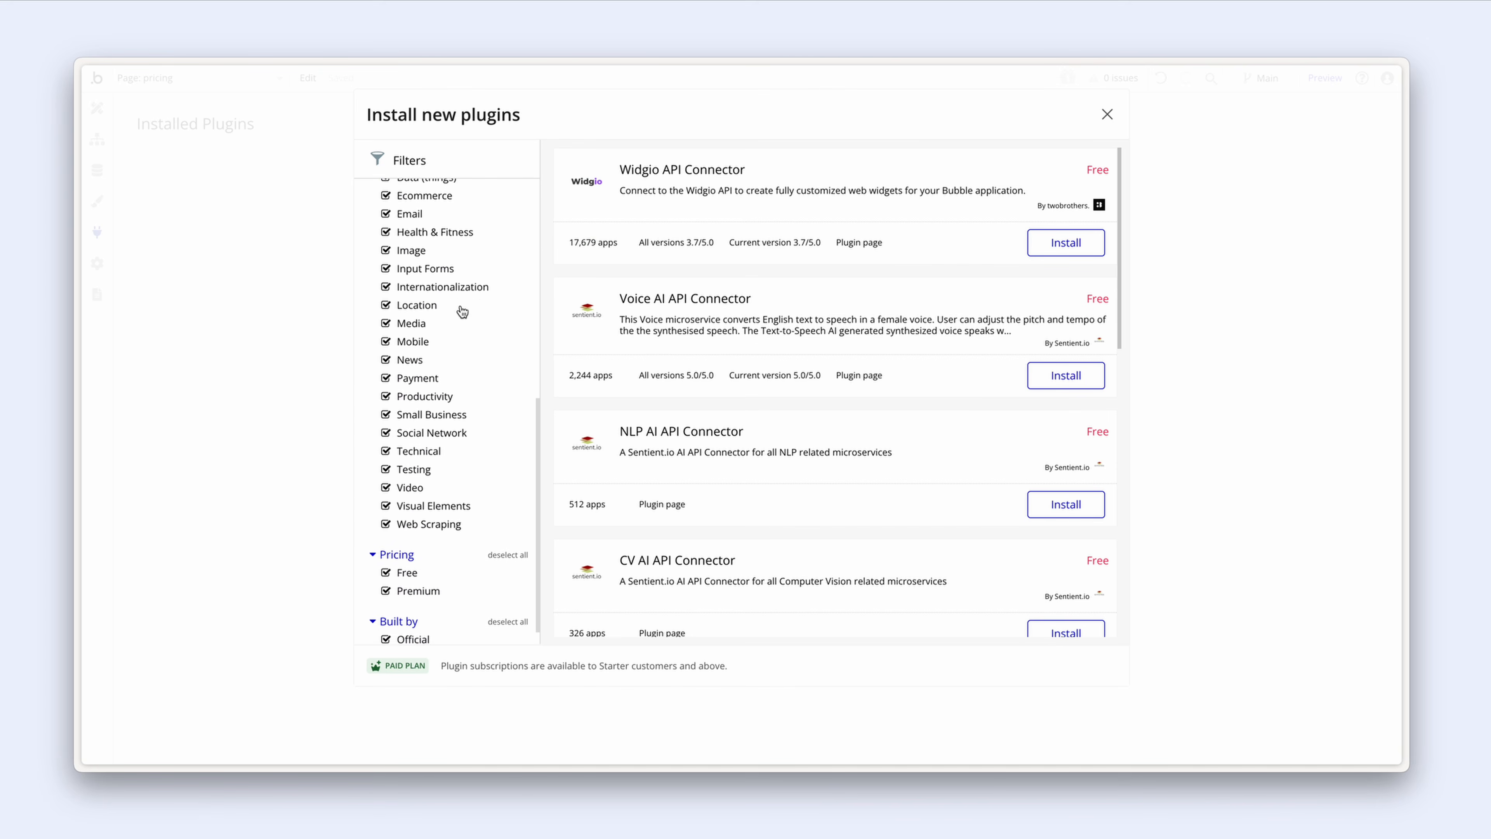
{"action": "scroll", "coordinate": [462, 311], "scroll_direction": "down", "scroll_amount": 1}
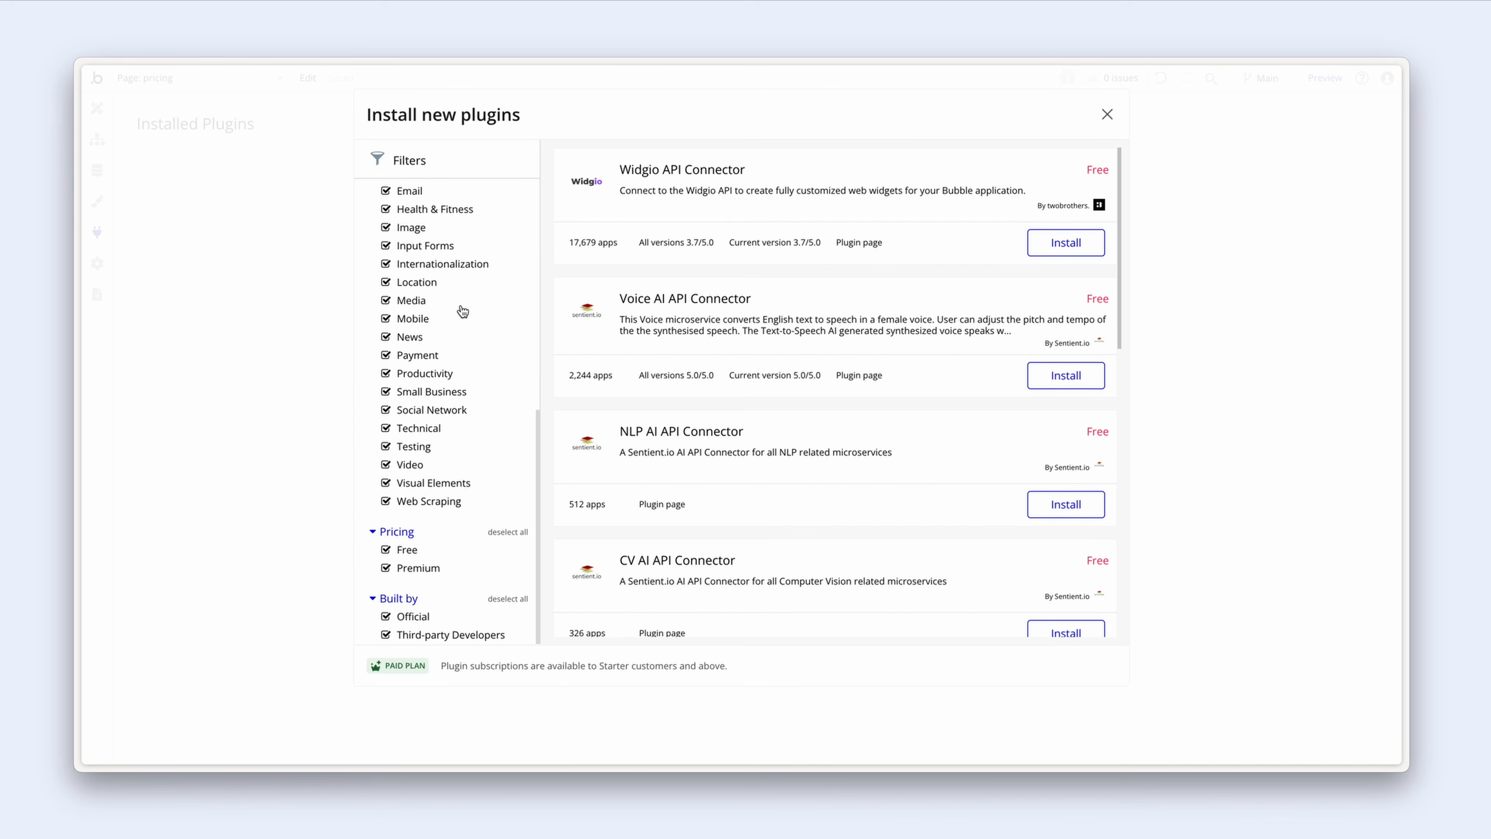
{"action": "left_click", "coordinate": [385, 636]}
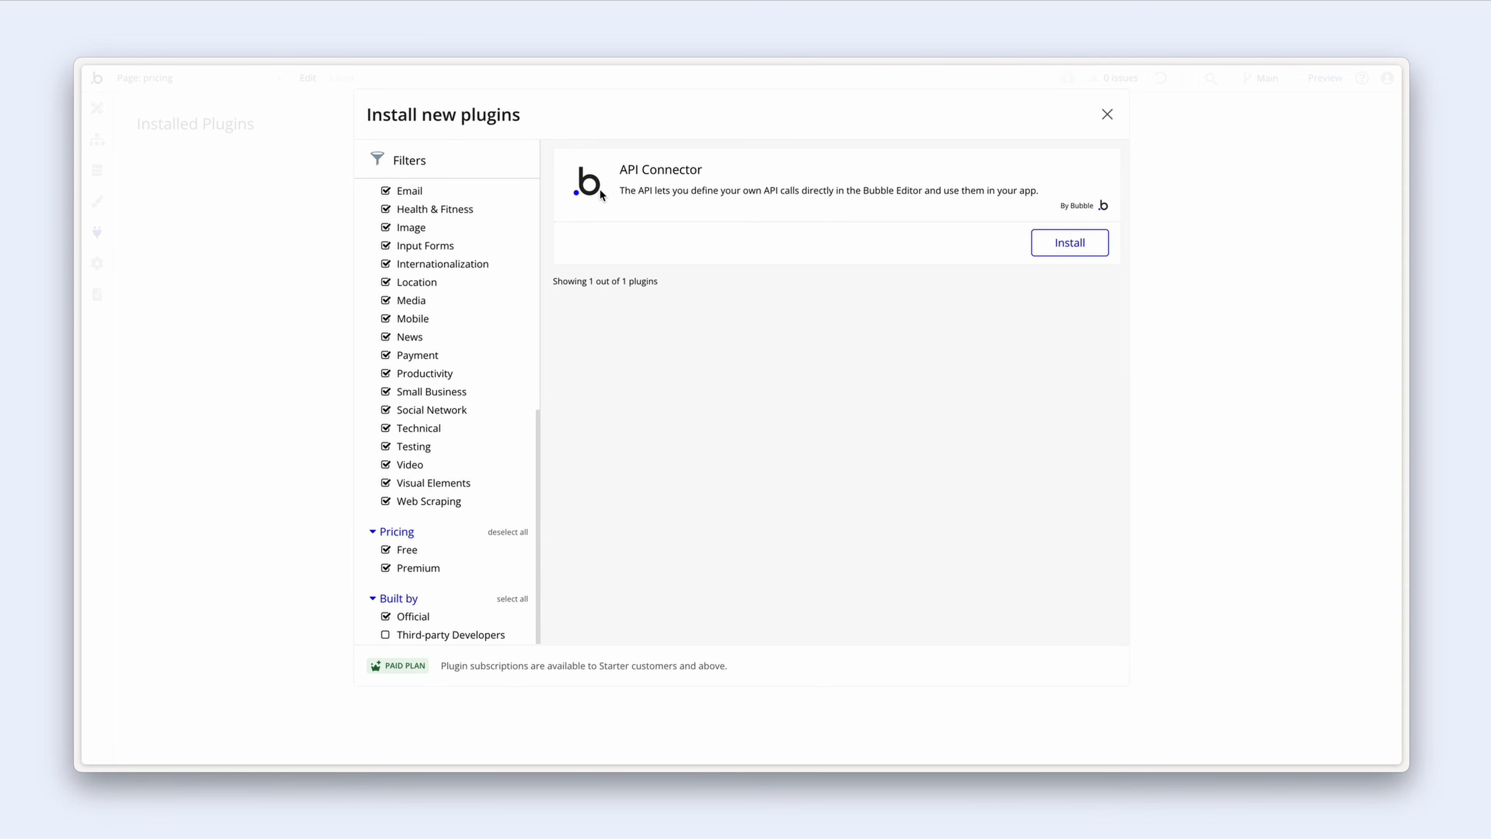
{"action": "left_click", "coordinate": [1051, 249]}
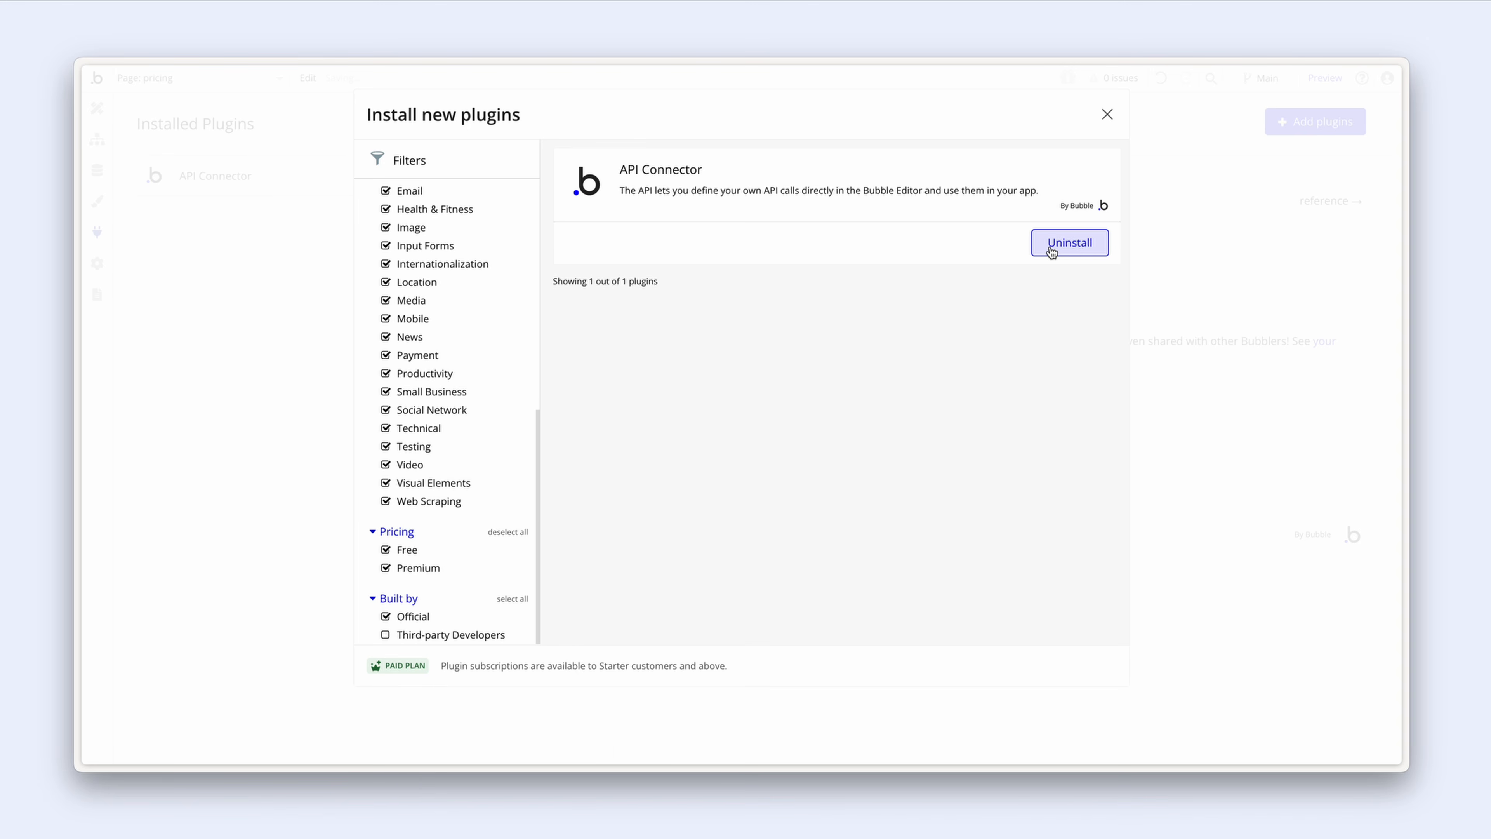
Step: Add another API to the API Connector and rename it Stripe
{"action": "left_click", "coordinate": [1107, 118]}
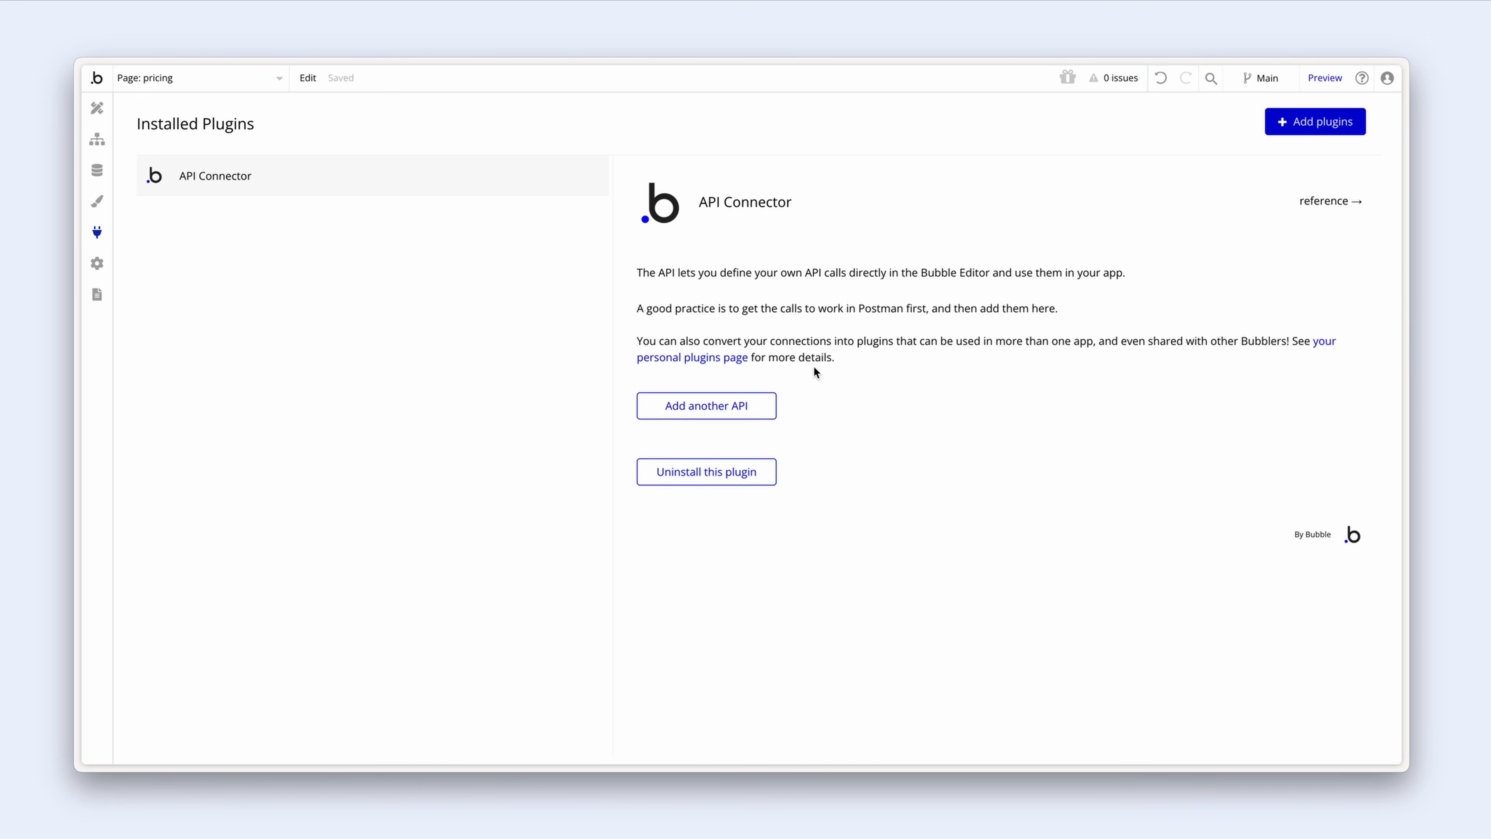
{"action": "left_click", "coordinate": [765, 414]}
{"action": "triple_click", "coordinate": [794, 412]}
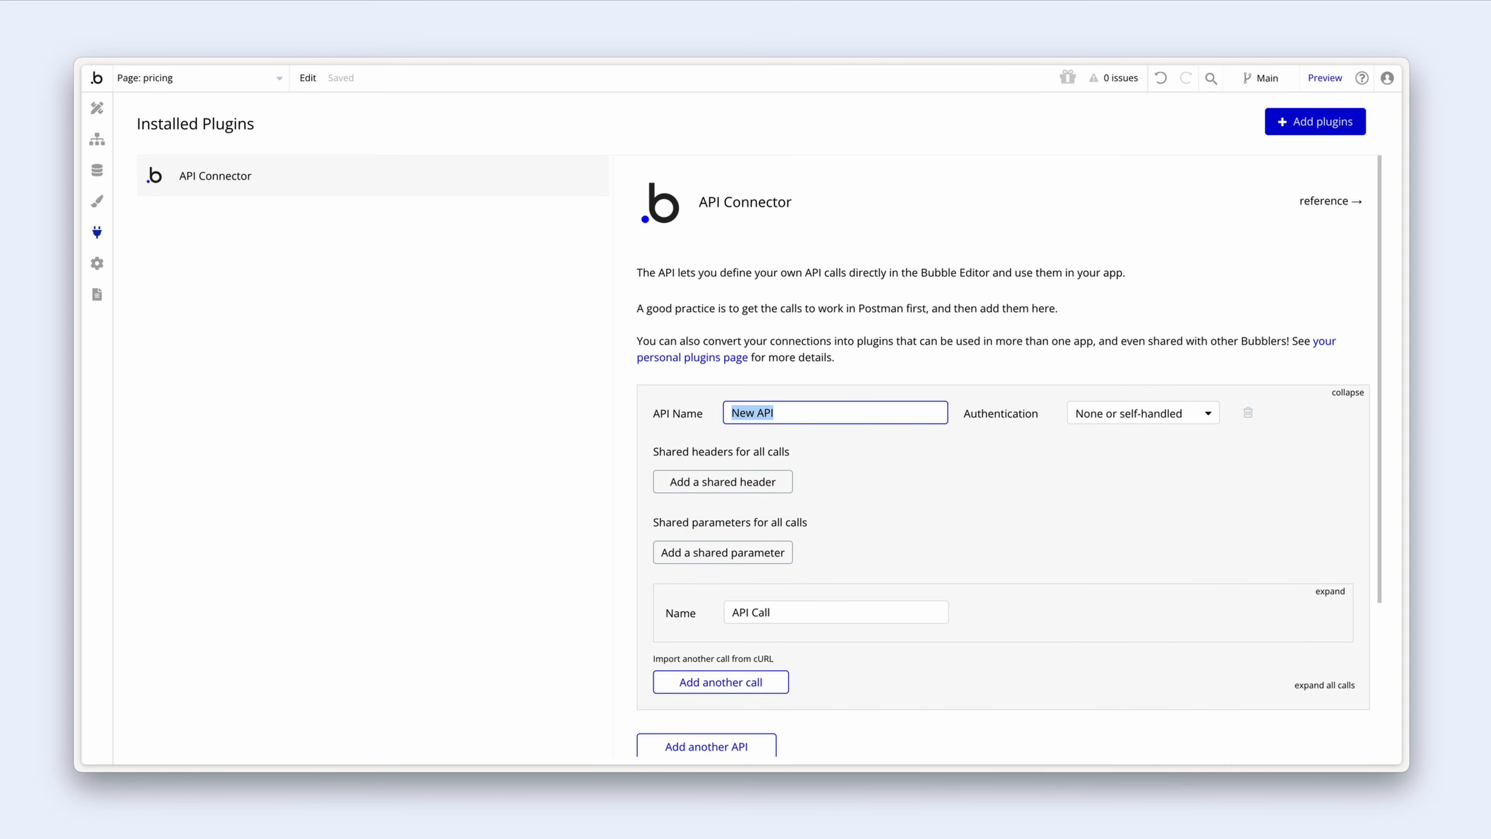
{"action": "type", "text": "Stripe"}
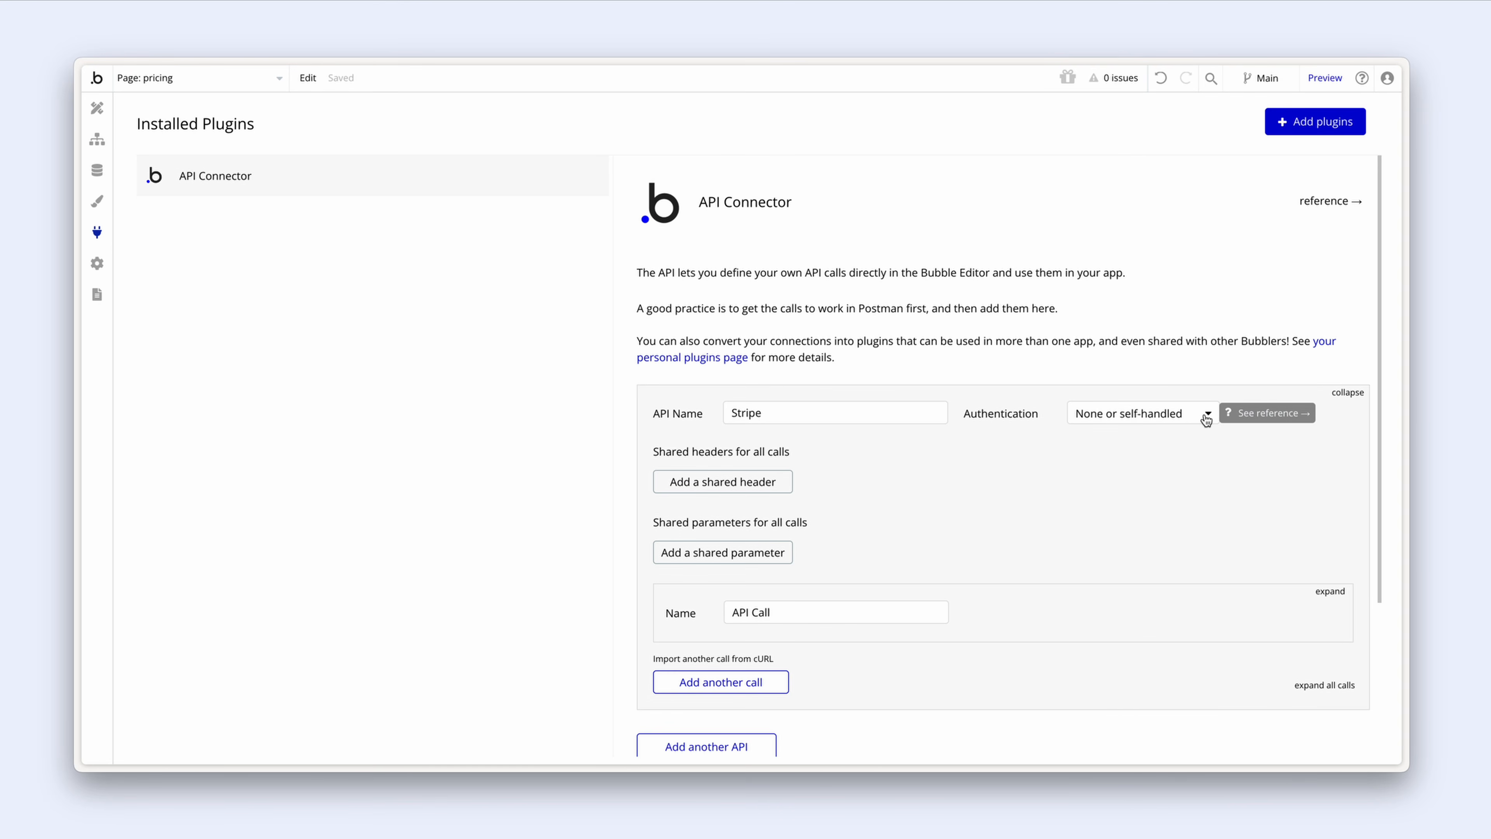
Step: Set the Stripe API's authentication to 'Private key in header'
{"action": "left_click", "coordinate": [1206, 418]}
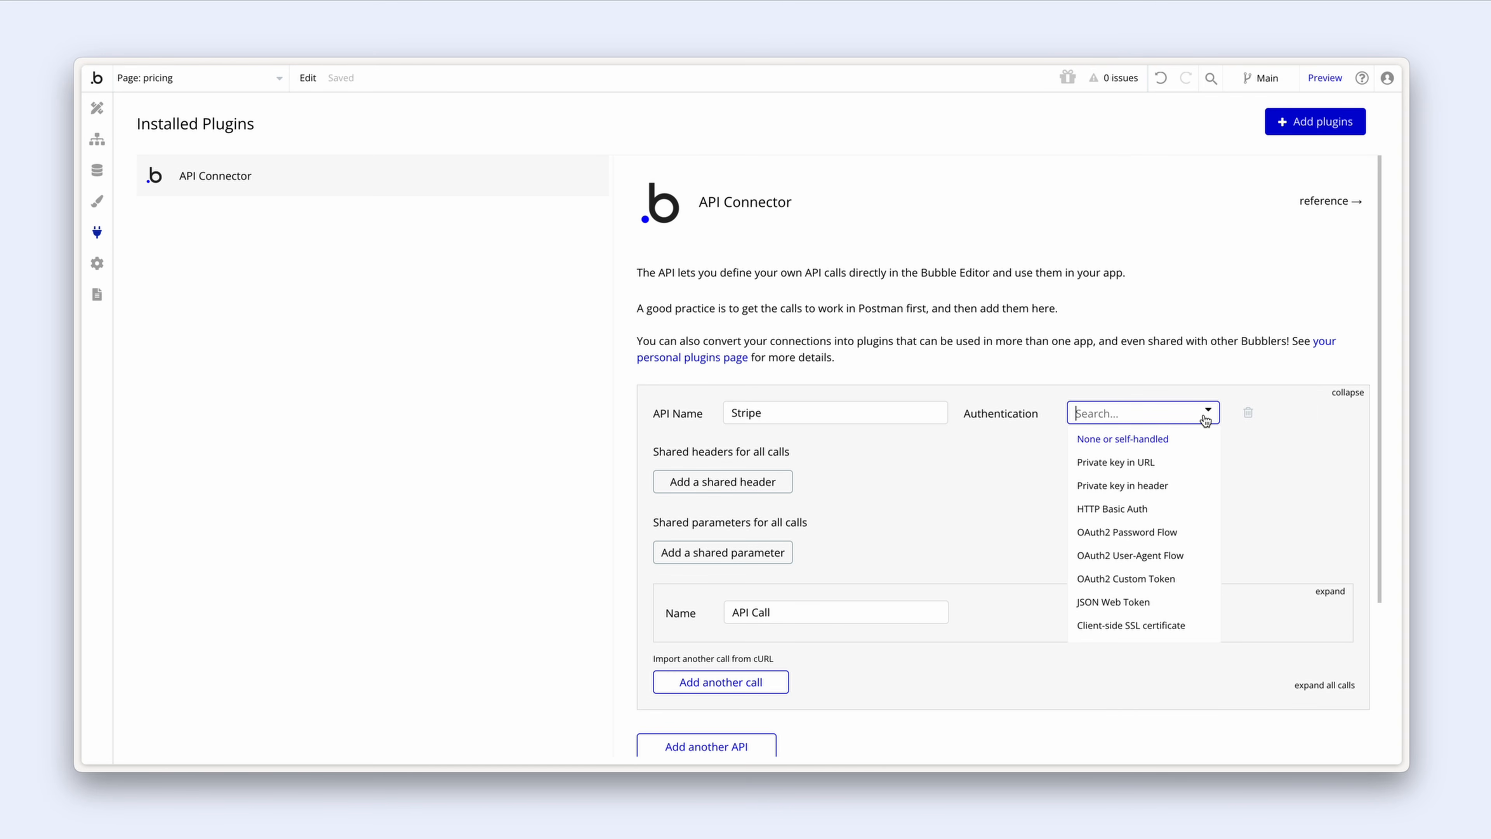
{"action": "left_click", "coordinate": [1180, 485]}
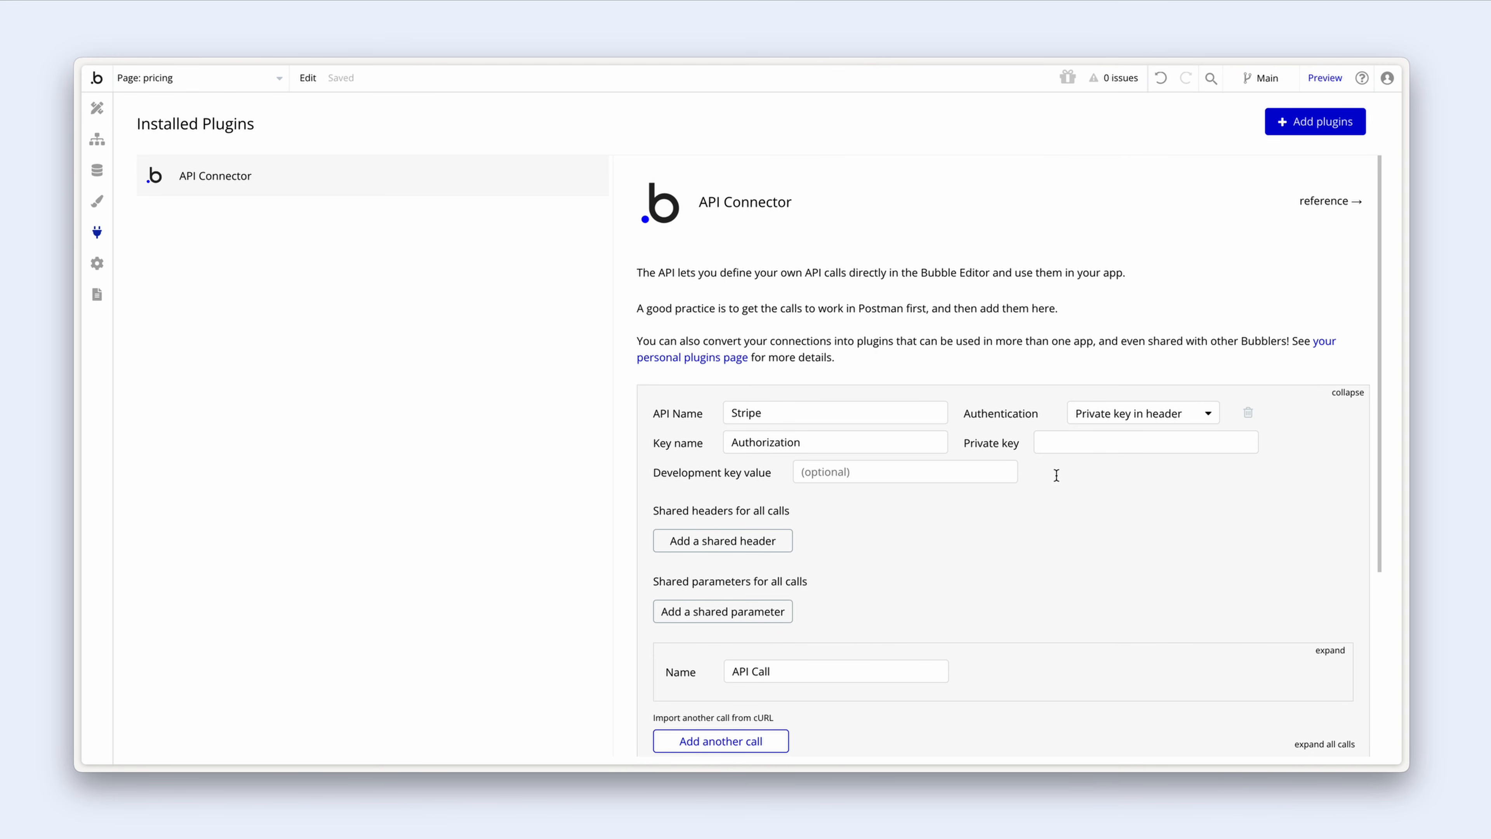
{"action": "left_click", "coordinate": [980, 471]}
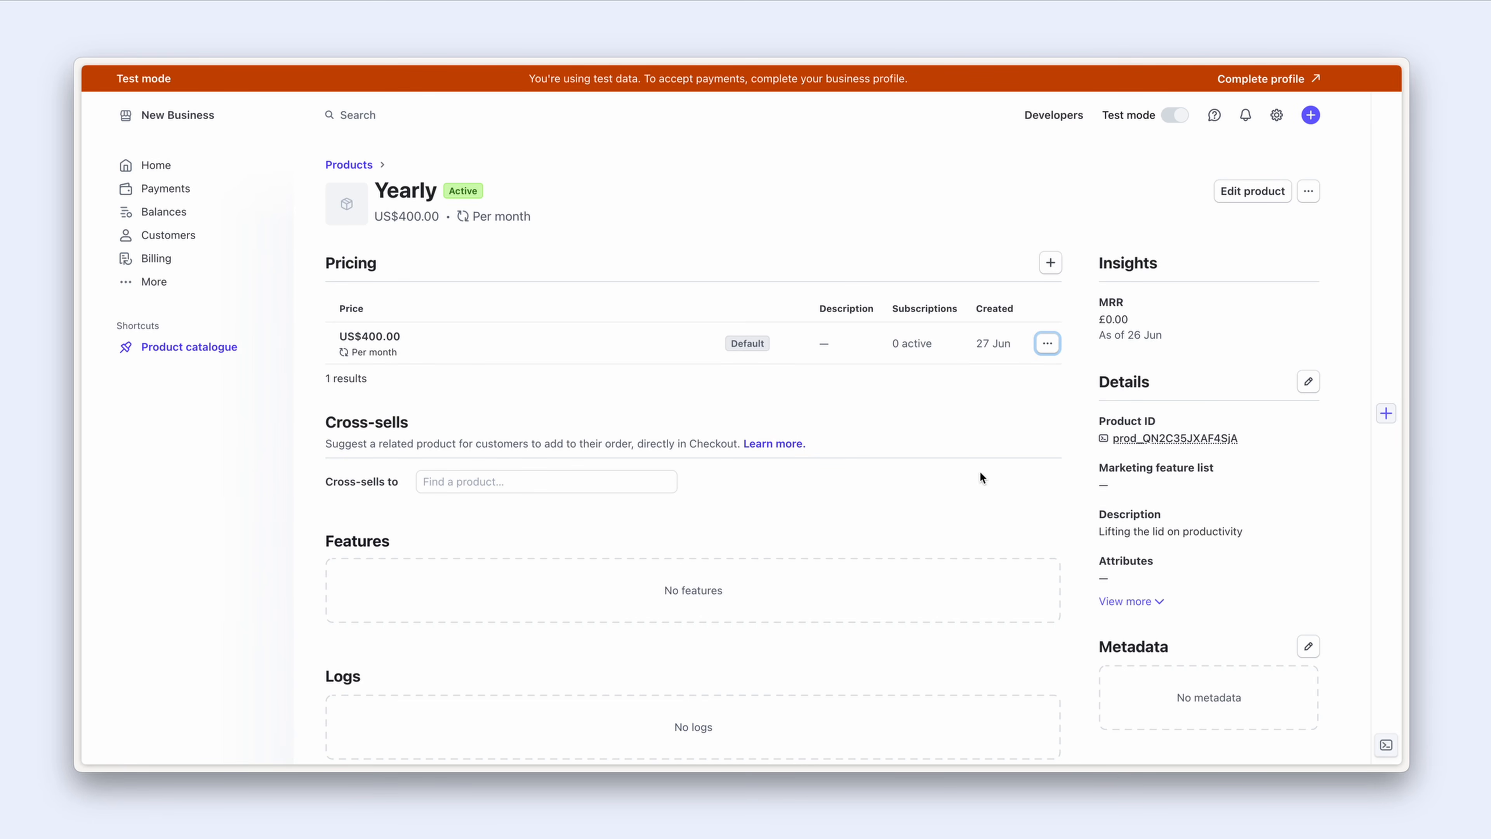
Step: Reveal and copy the test-mode secret key from Stripe's Developers > API keys page
{"action": "left_click", "coordinate": [155, 167]}
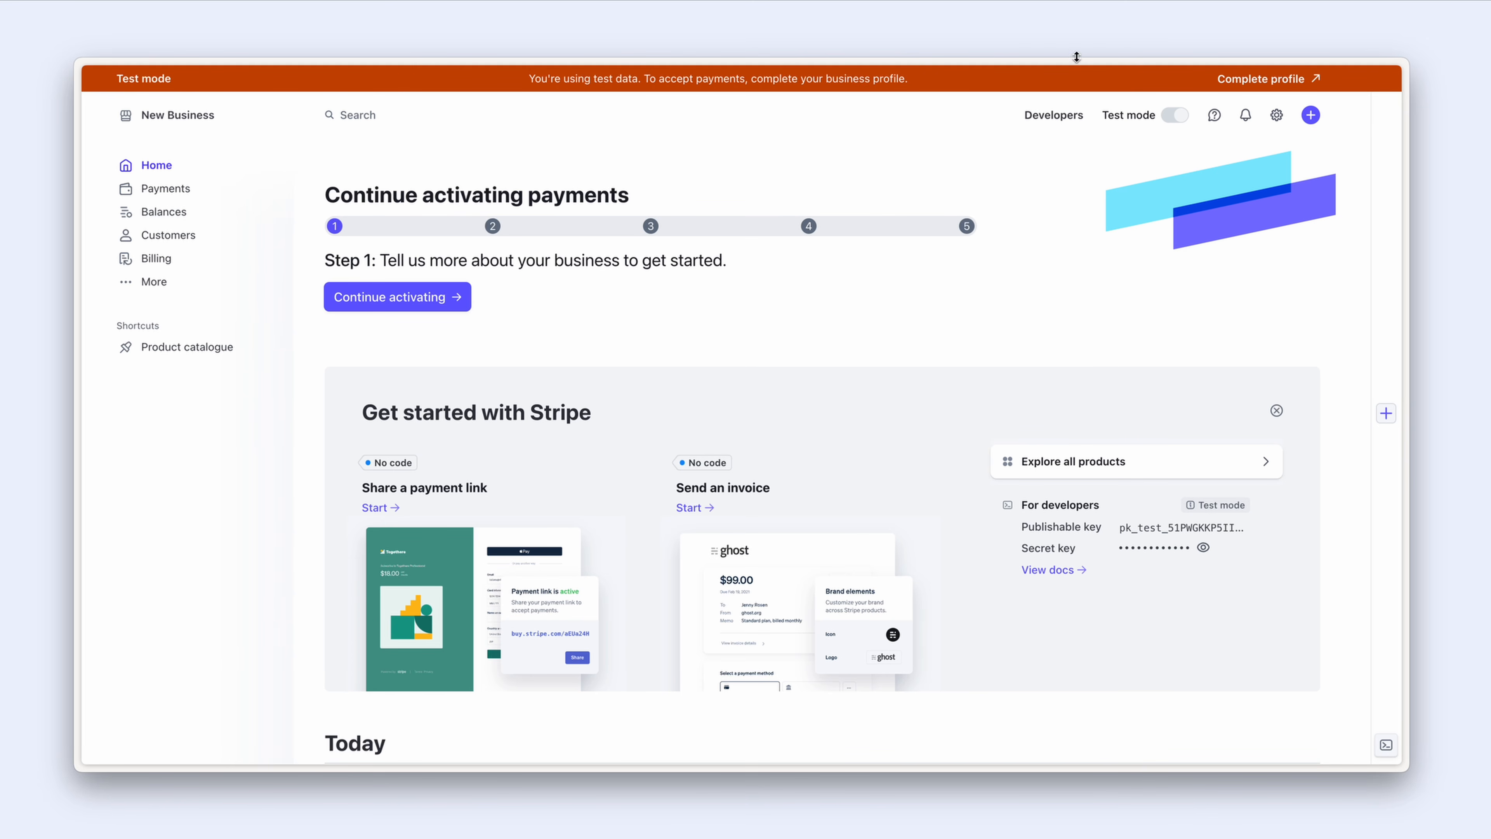
{"action": "left_click", "coordinate": [1045, 114]}
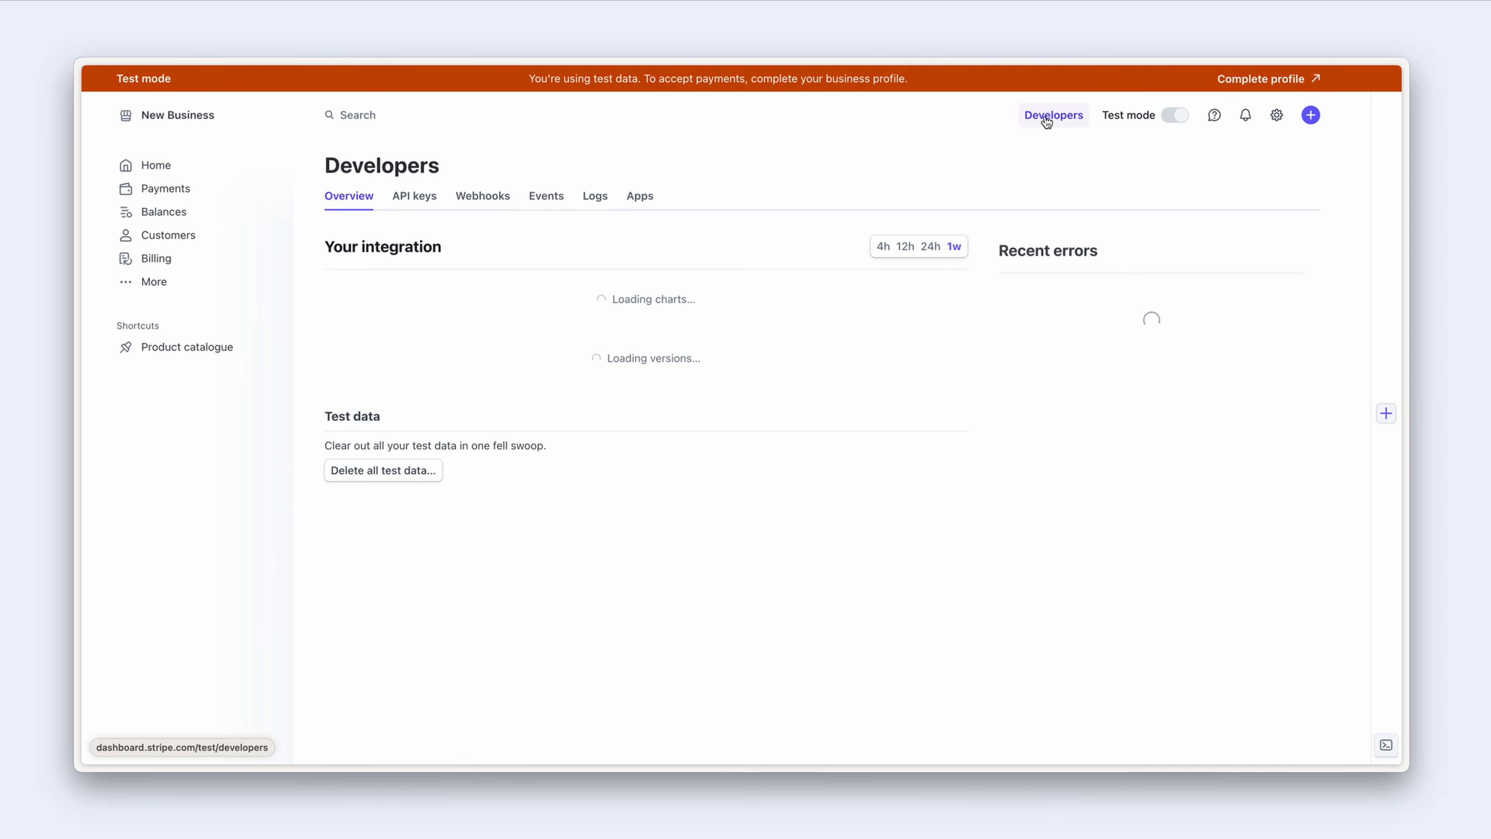
{"action": "left_click", "coordinate": [425, 198]}
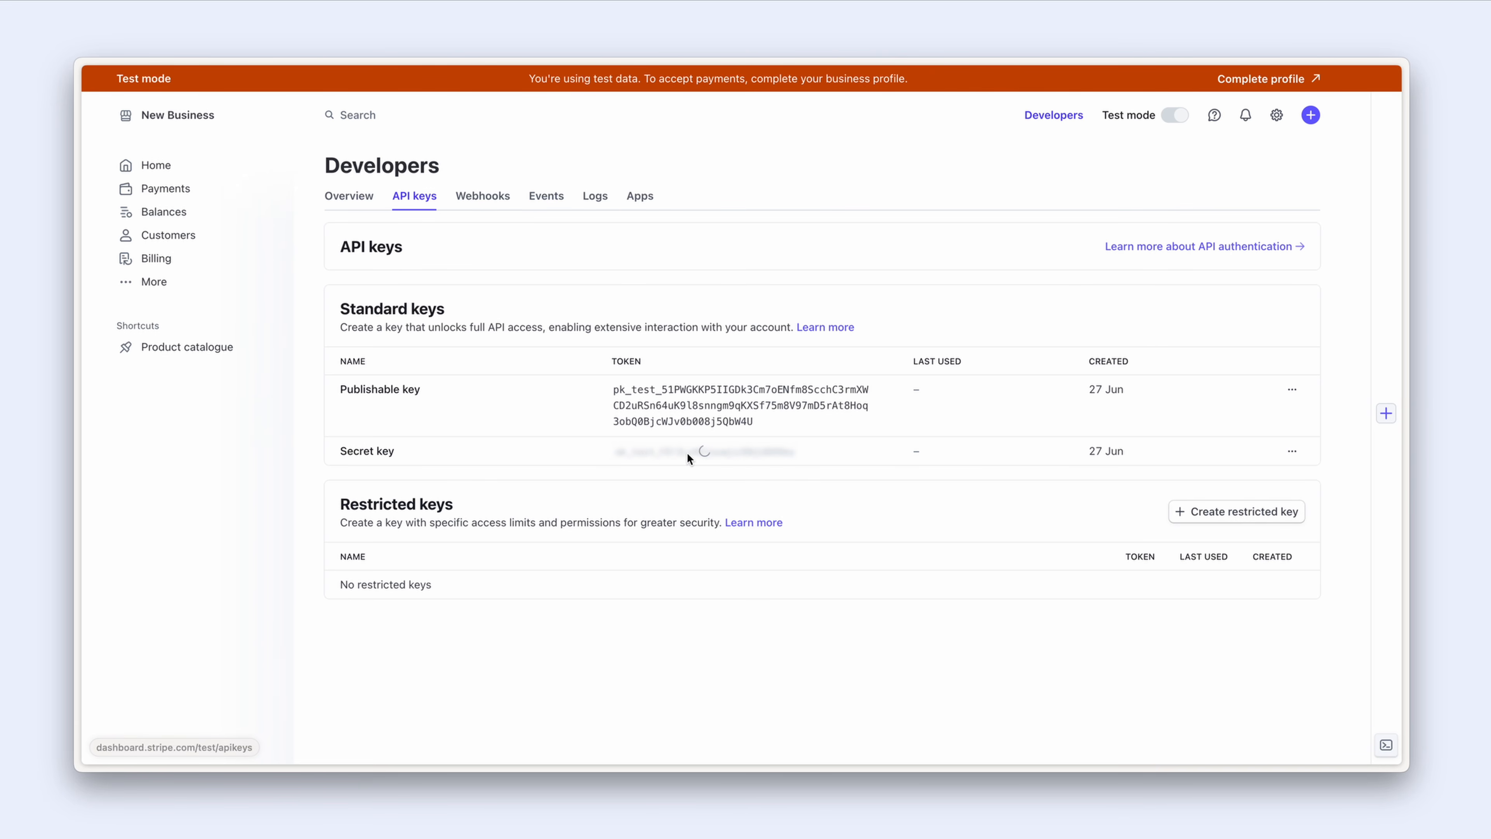
{"action": "left_click", "coordinate": [689, 457]}
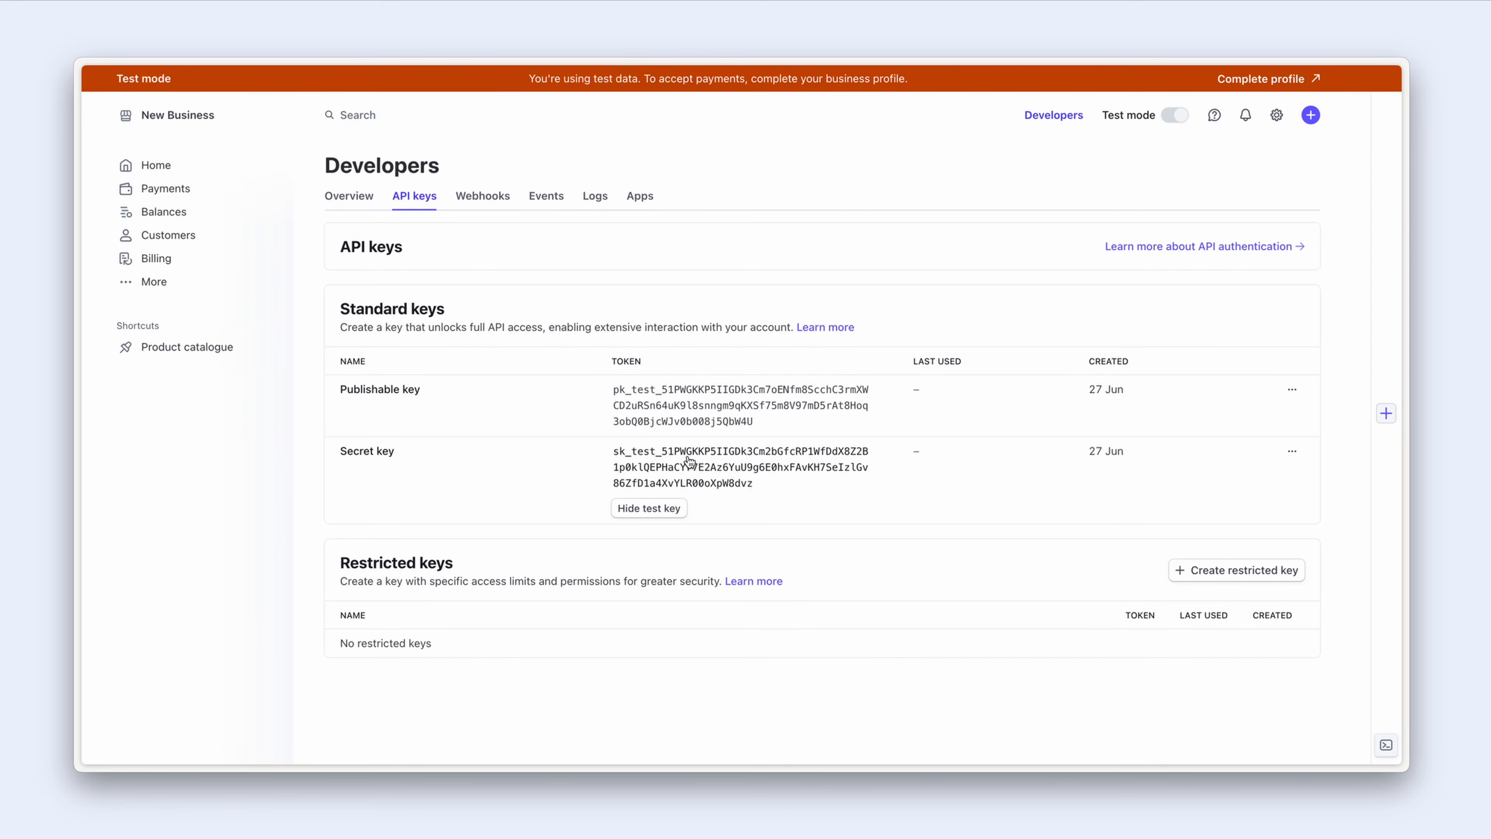
{"action": "left_click", "coordinate": [689, 461]}
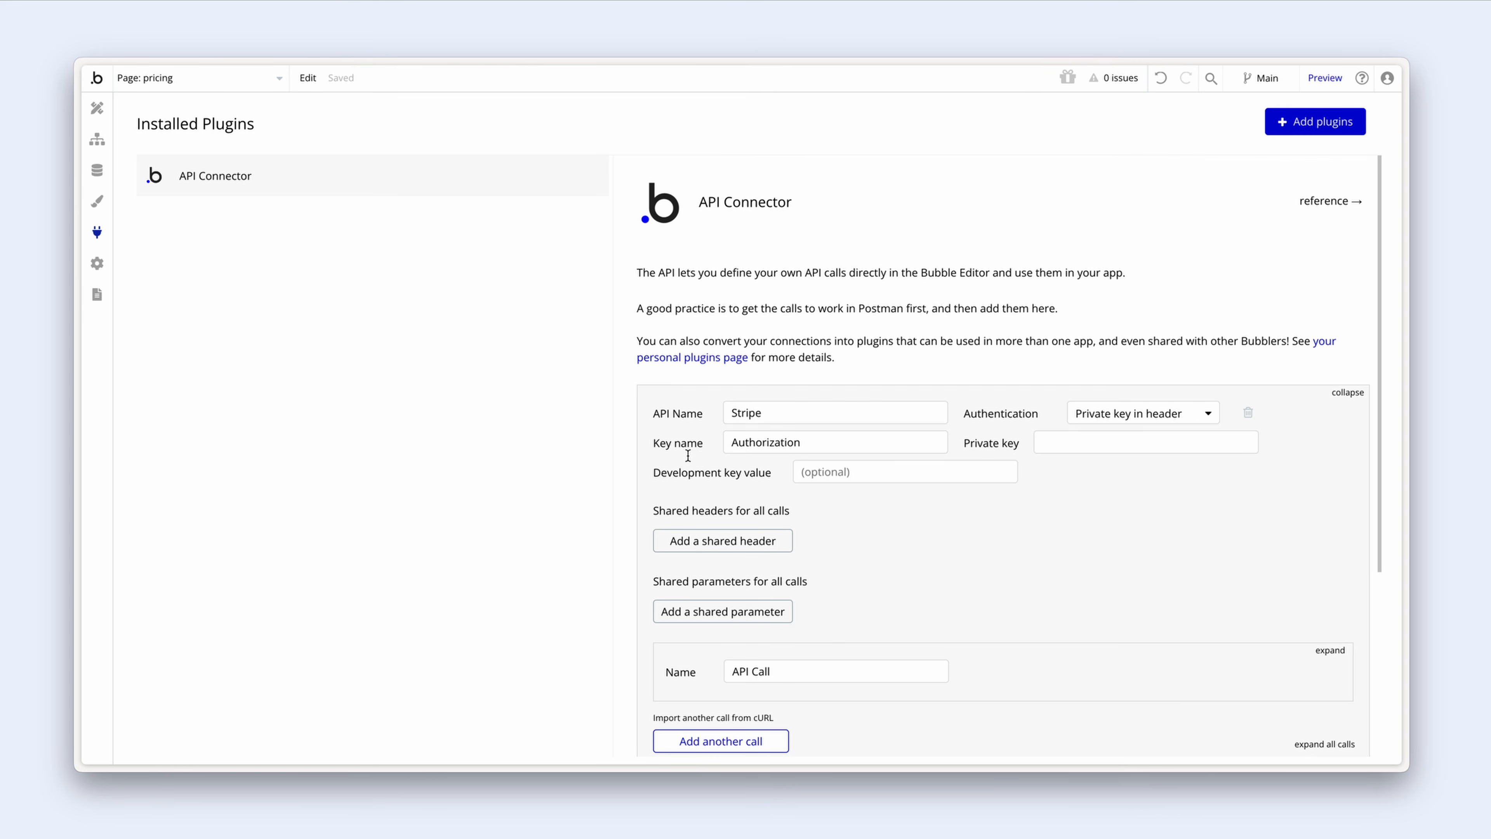
Step: Set the development key value to 'Bearer ' followed by the pasted Stripe test secret key
{"action": "left_click", "coordinate": [866, 474]}
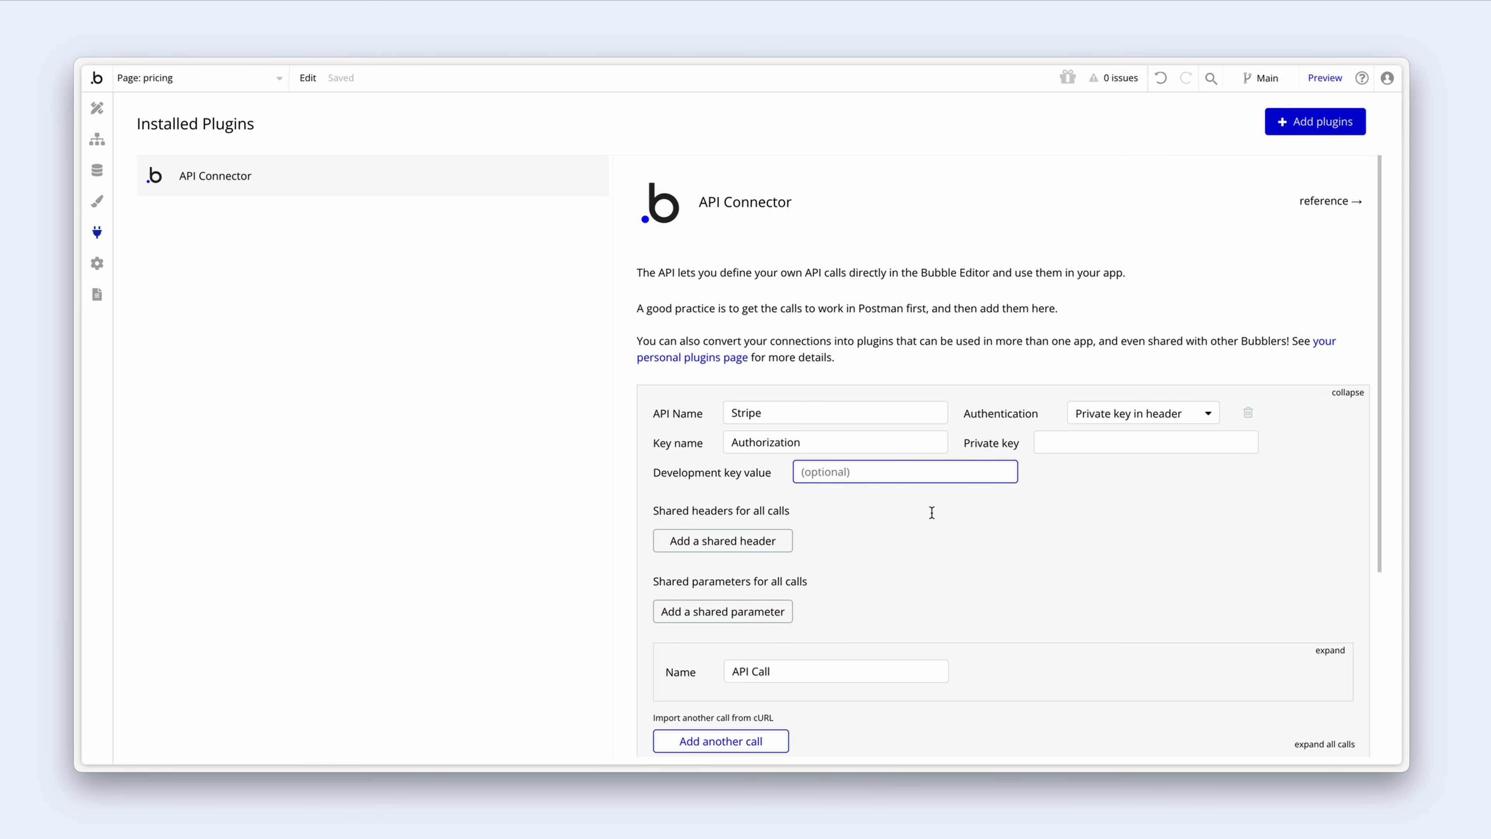
{"action": "type", "text": "Bearer"}
{"action": "key", "text": "ctrl+v"}
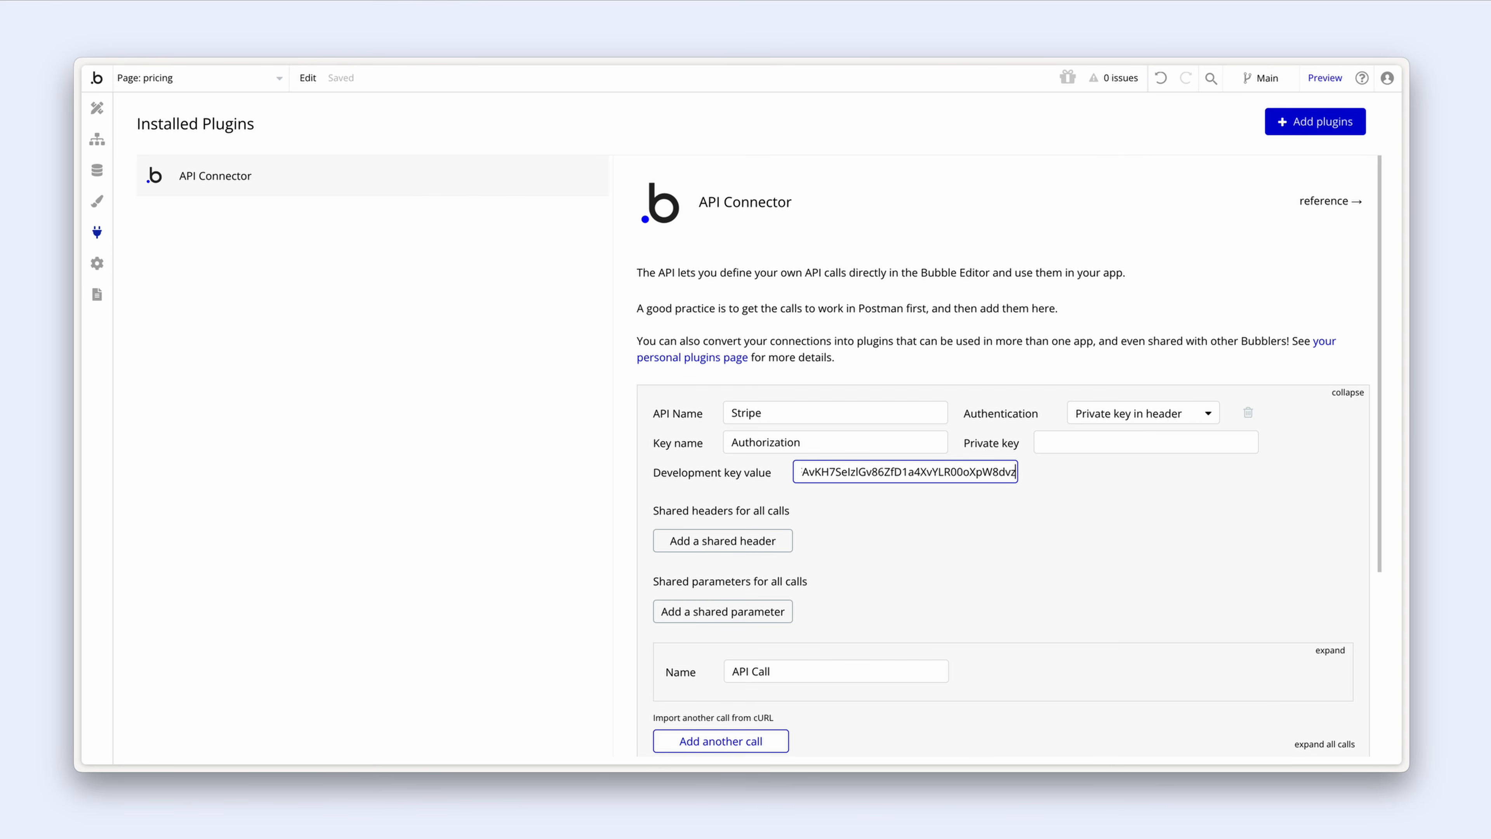
{"action": "left_click", "coordinate": [929, 513]}
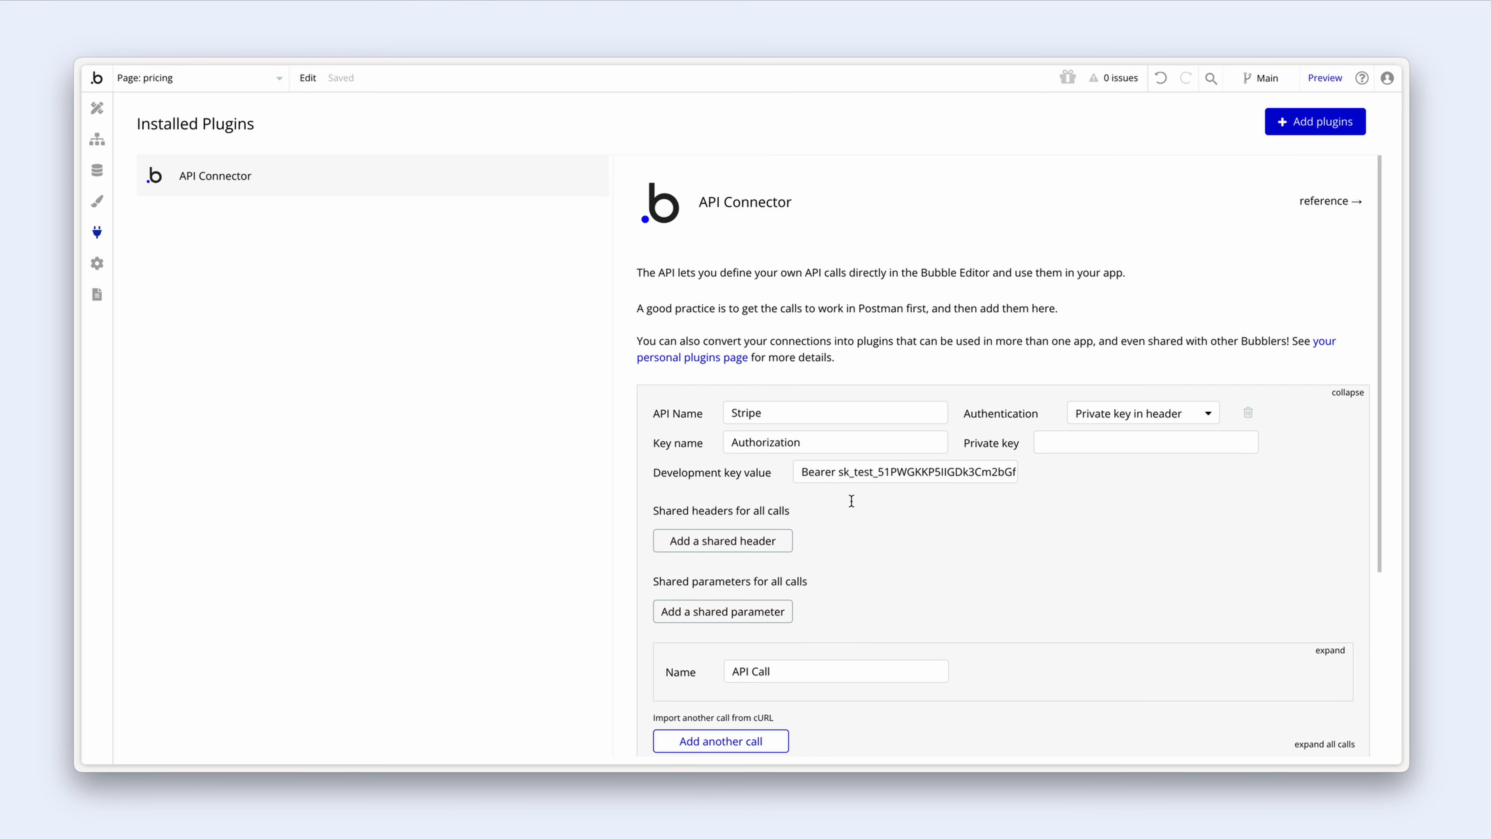
{"action": "scroll", "coordinate": [851, 500], "scroll_direction": "down", "scroll_amount": 1}
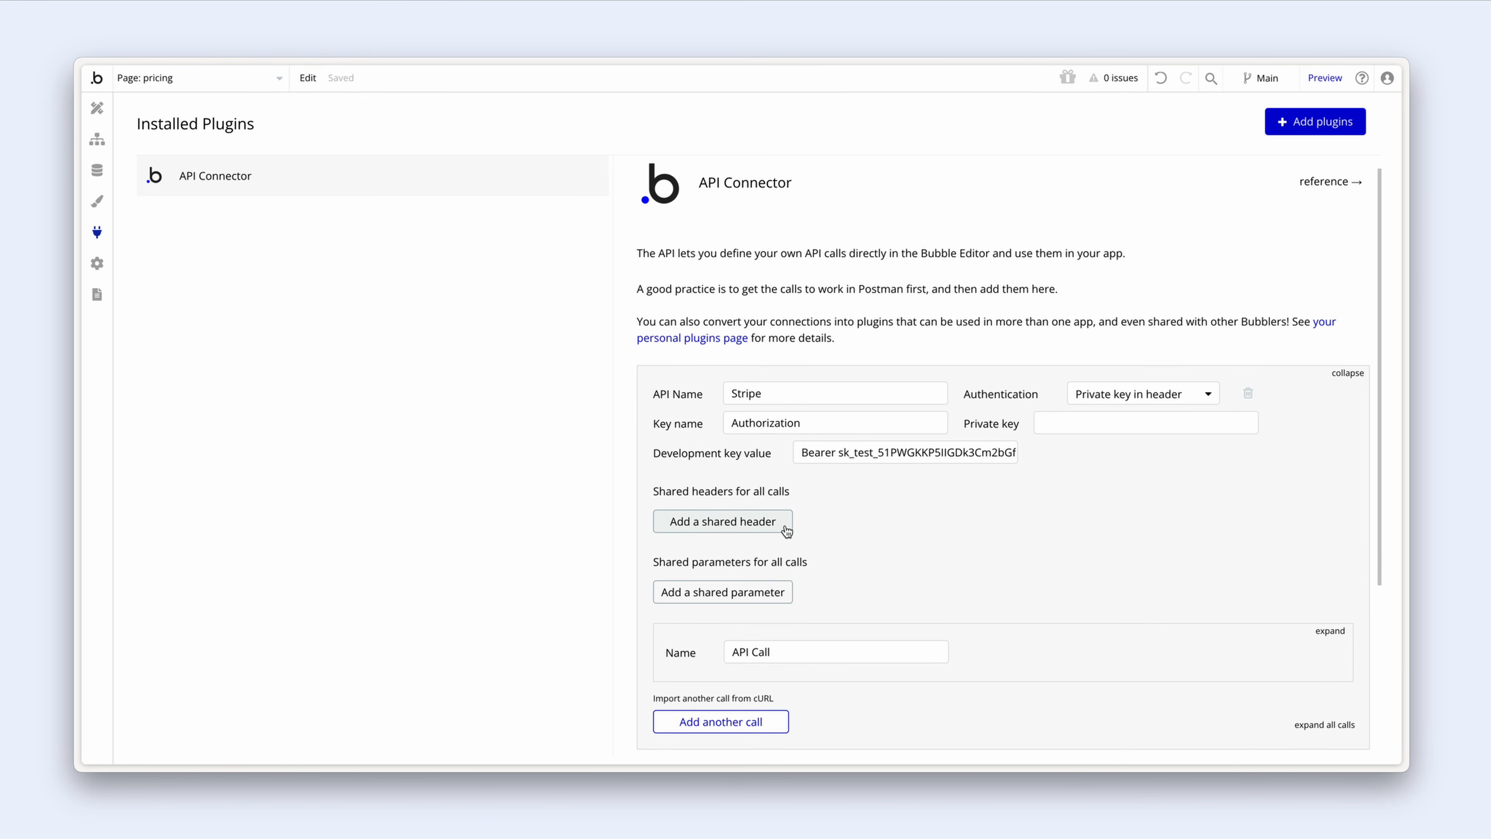
Step: Add a shared header with key content-type and value application/x-www-form-urlencoded
{"action": "left_click", "coordinate": [786, 530]}
{"action": "left_click", "coordinate": [786, 513]}
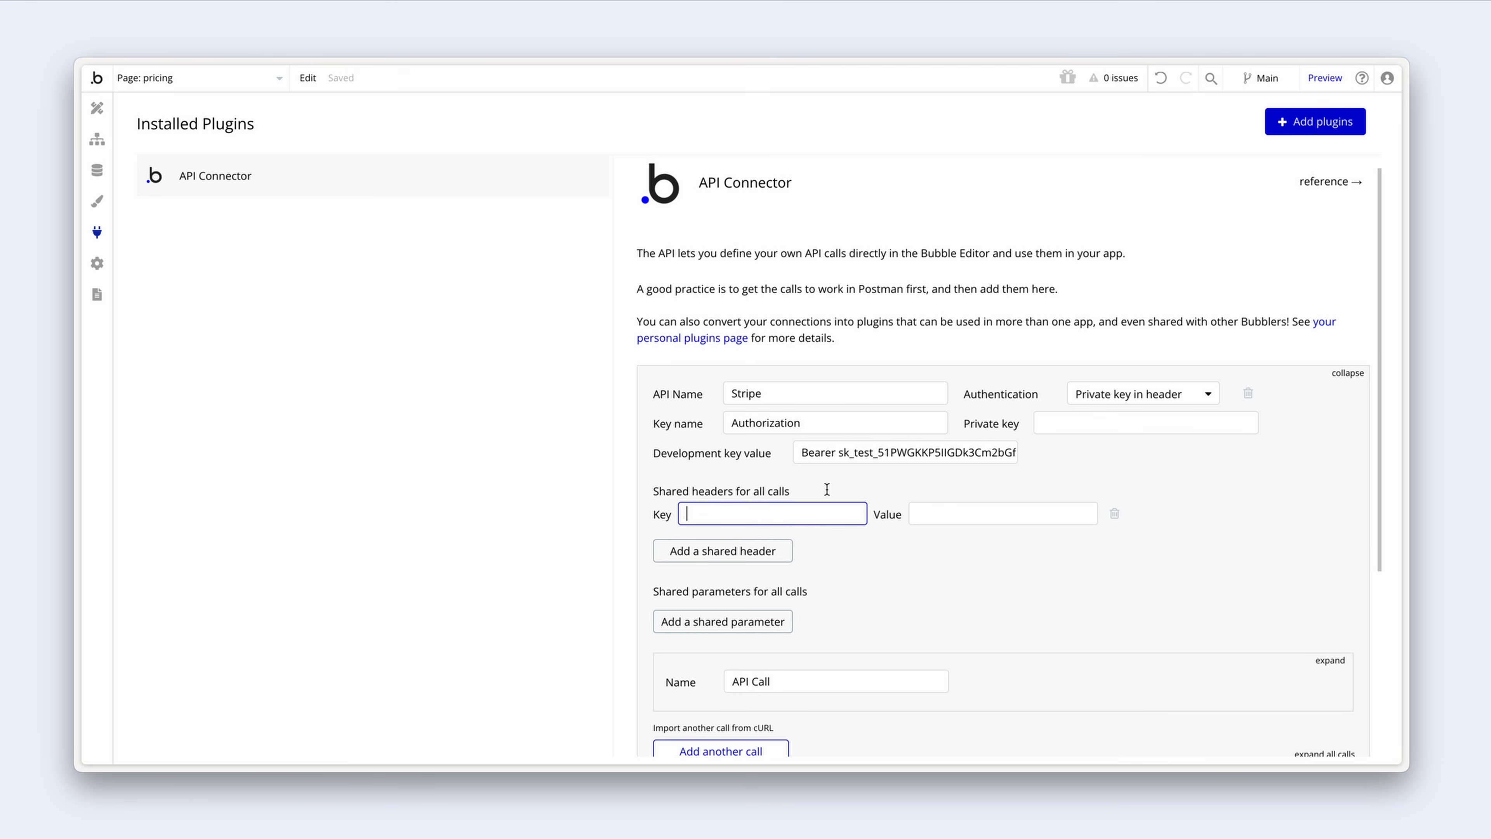
{"action": "type", "text": "content-type"}
{"action": "key", "text": "Tab"}
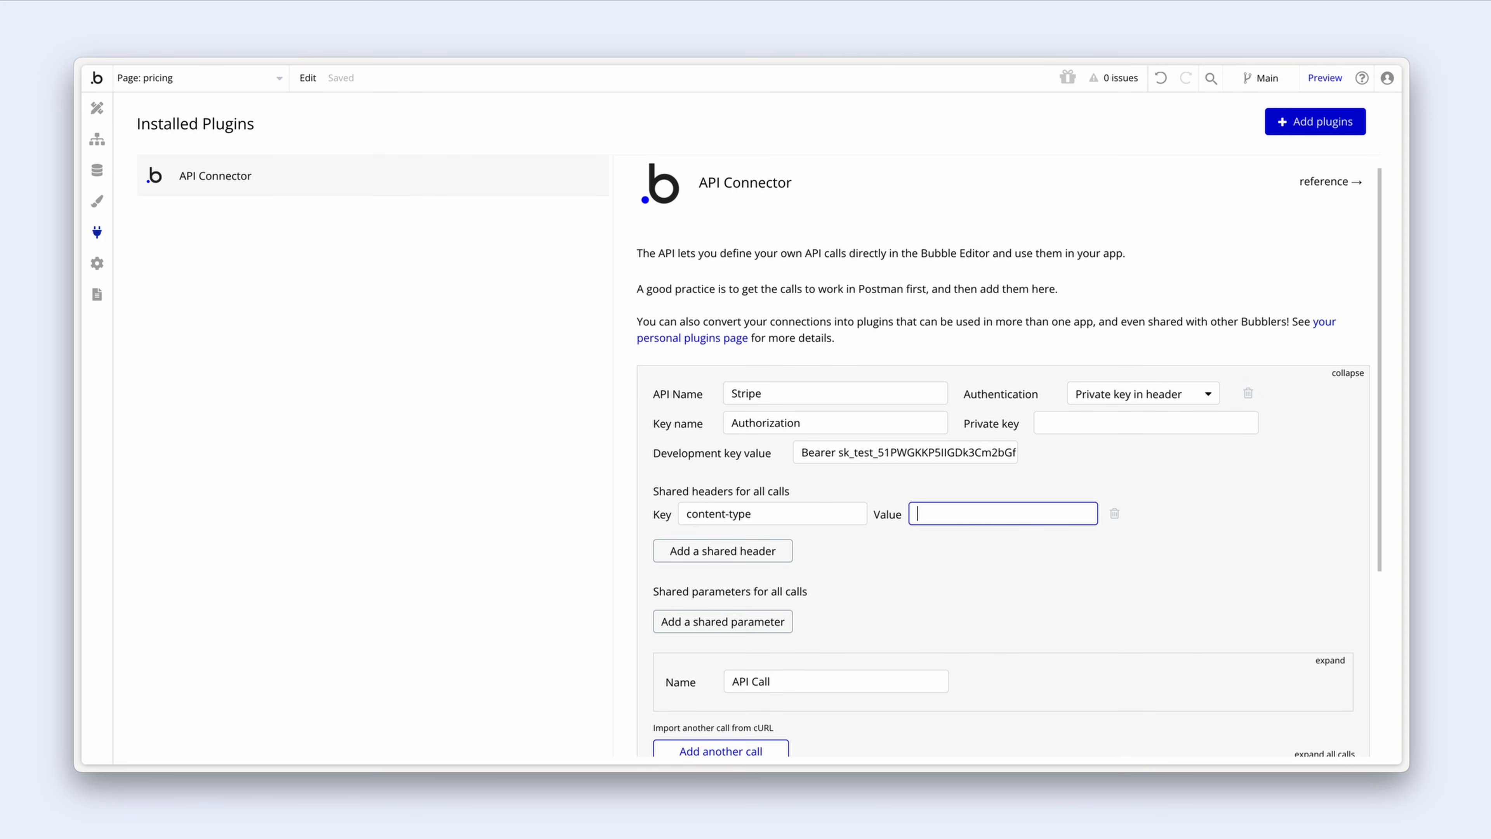
{"action": "type", "text": "application/x-www-form-urlen"}
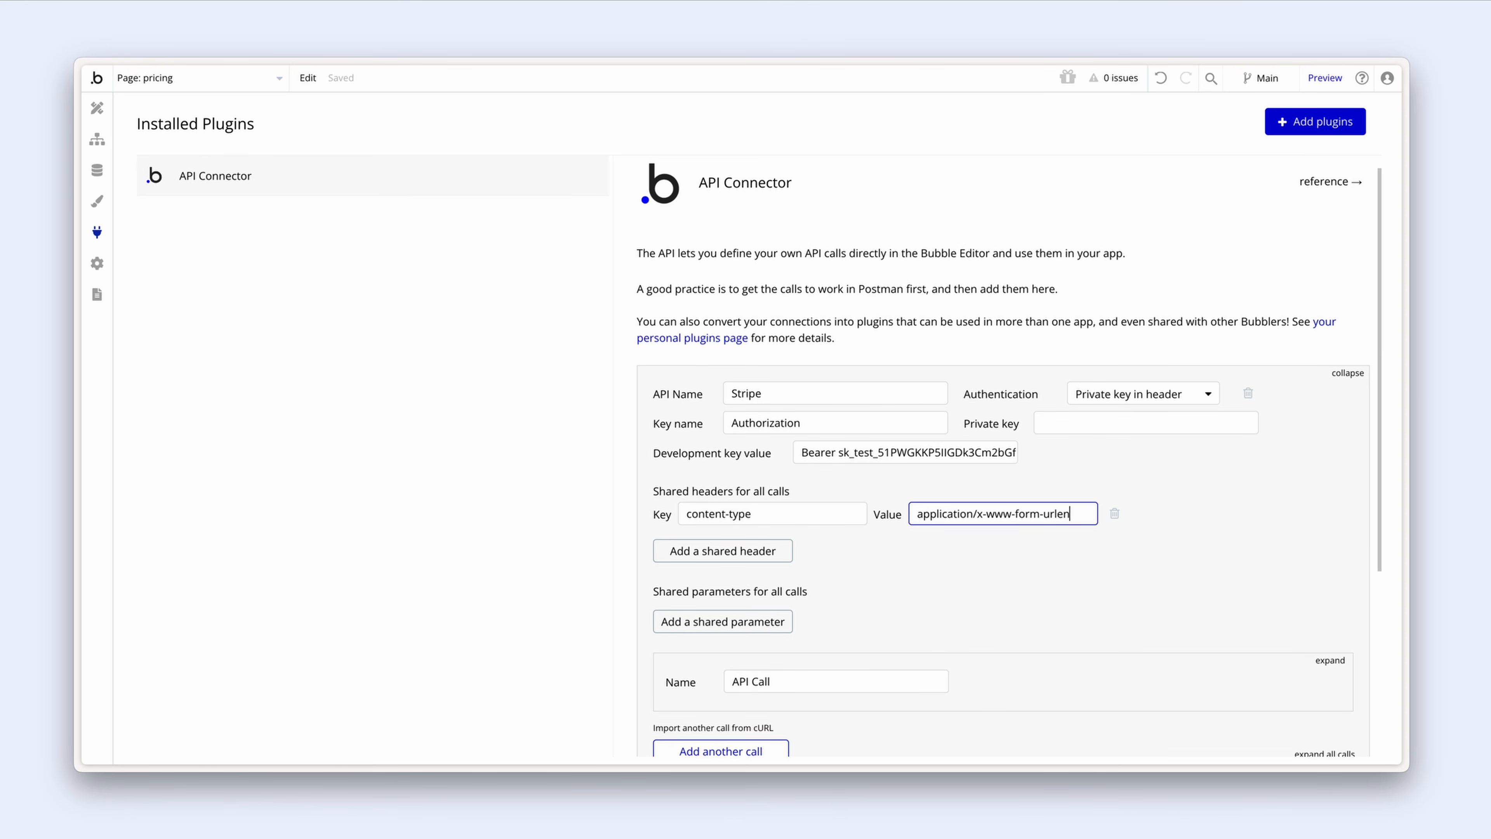
{"action": "type", "text": "coded"}
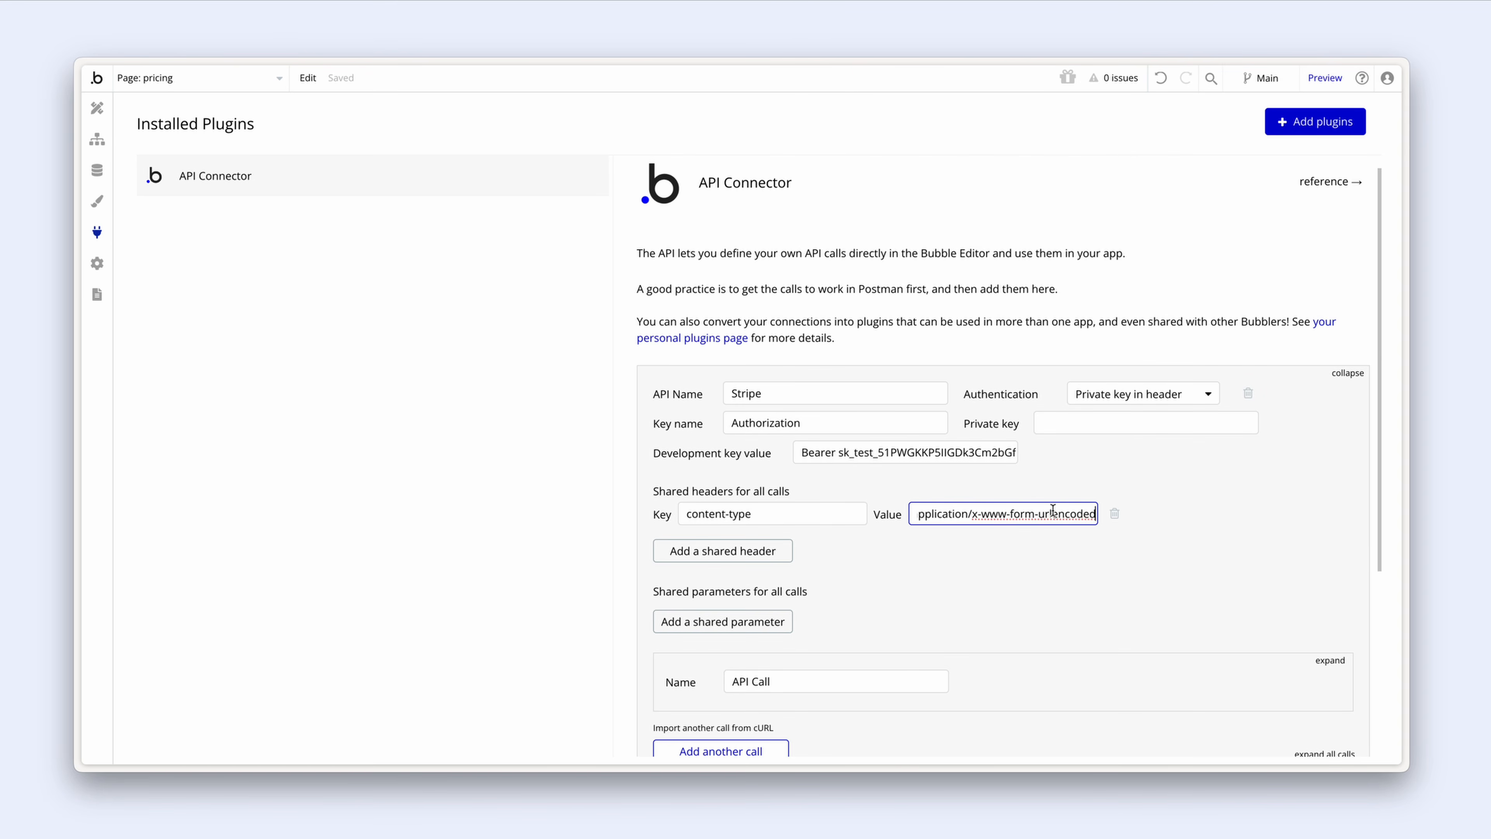
{"action": "left_click", "coordinate": [1157, 513]}
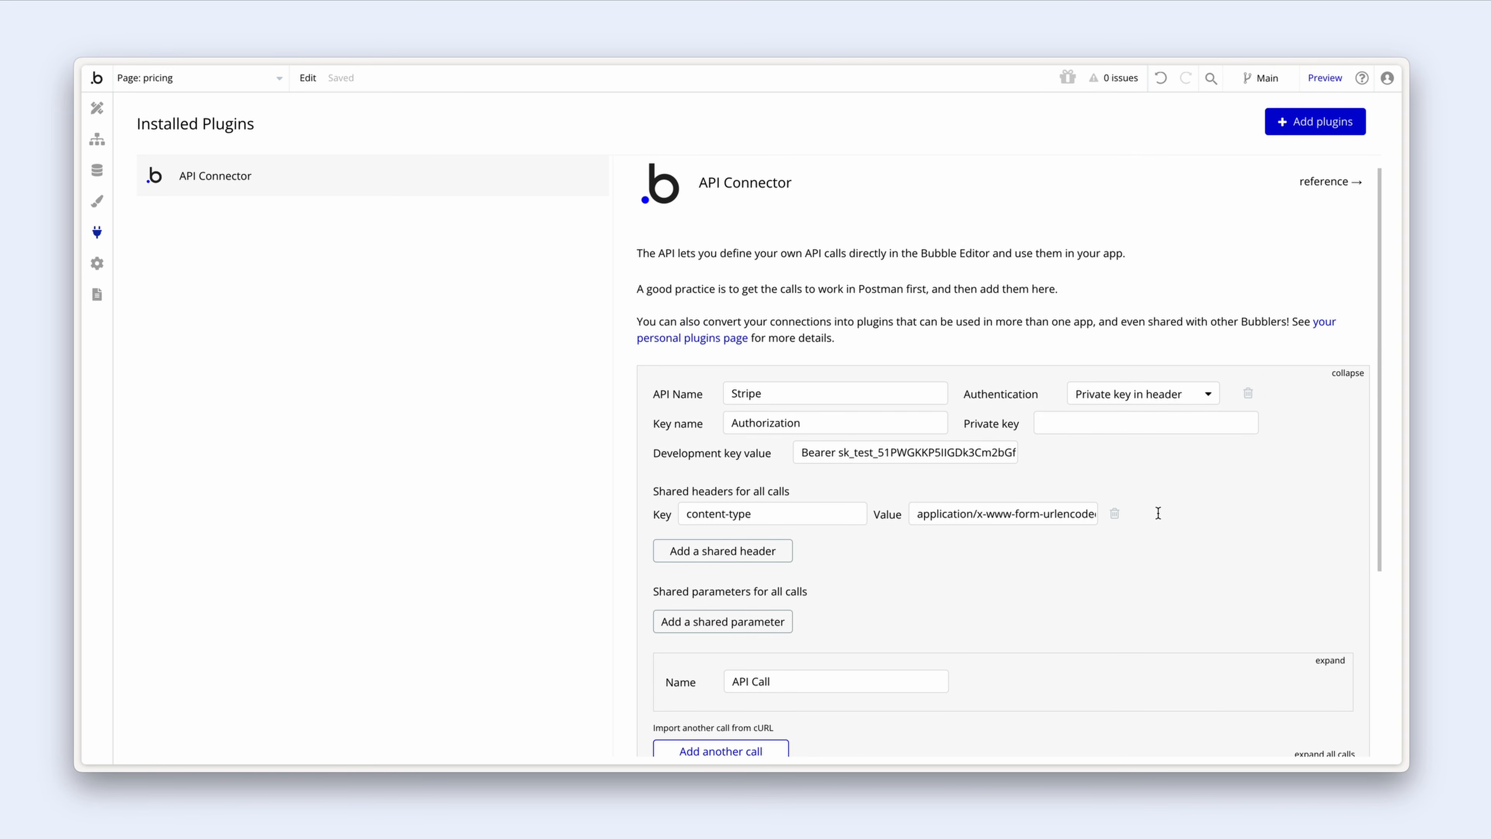
{"action": "scroll", "coordinate": [1157, 513], "scroll_direction": "down", "scroll_amount": 3}
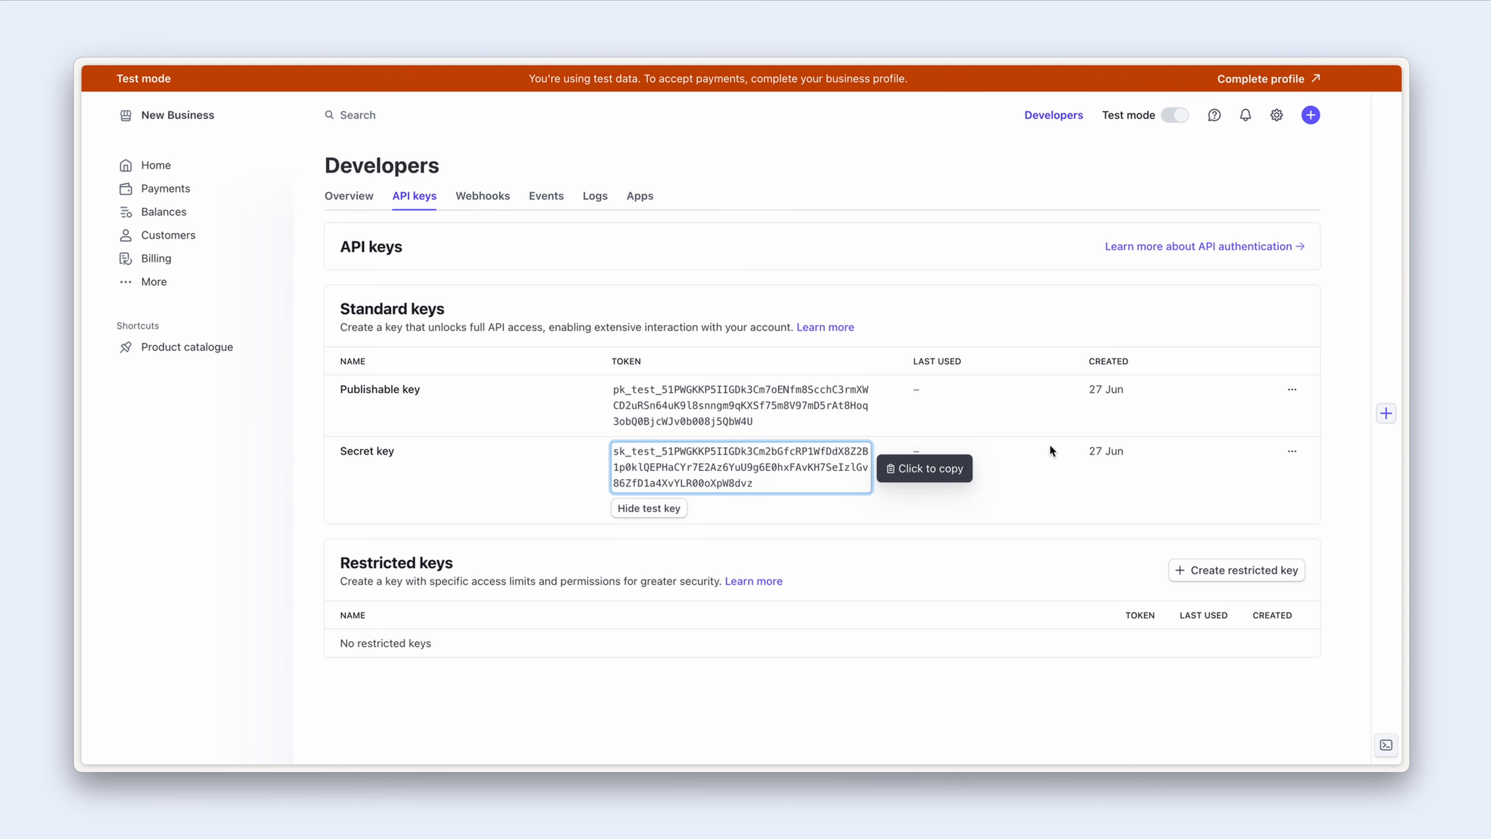
Step: Load the Stripe API reference at docs.stripe.com/api
{"action": "key", "text": "super+t"}
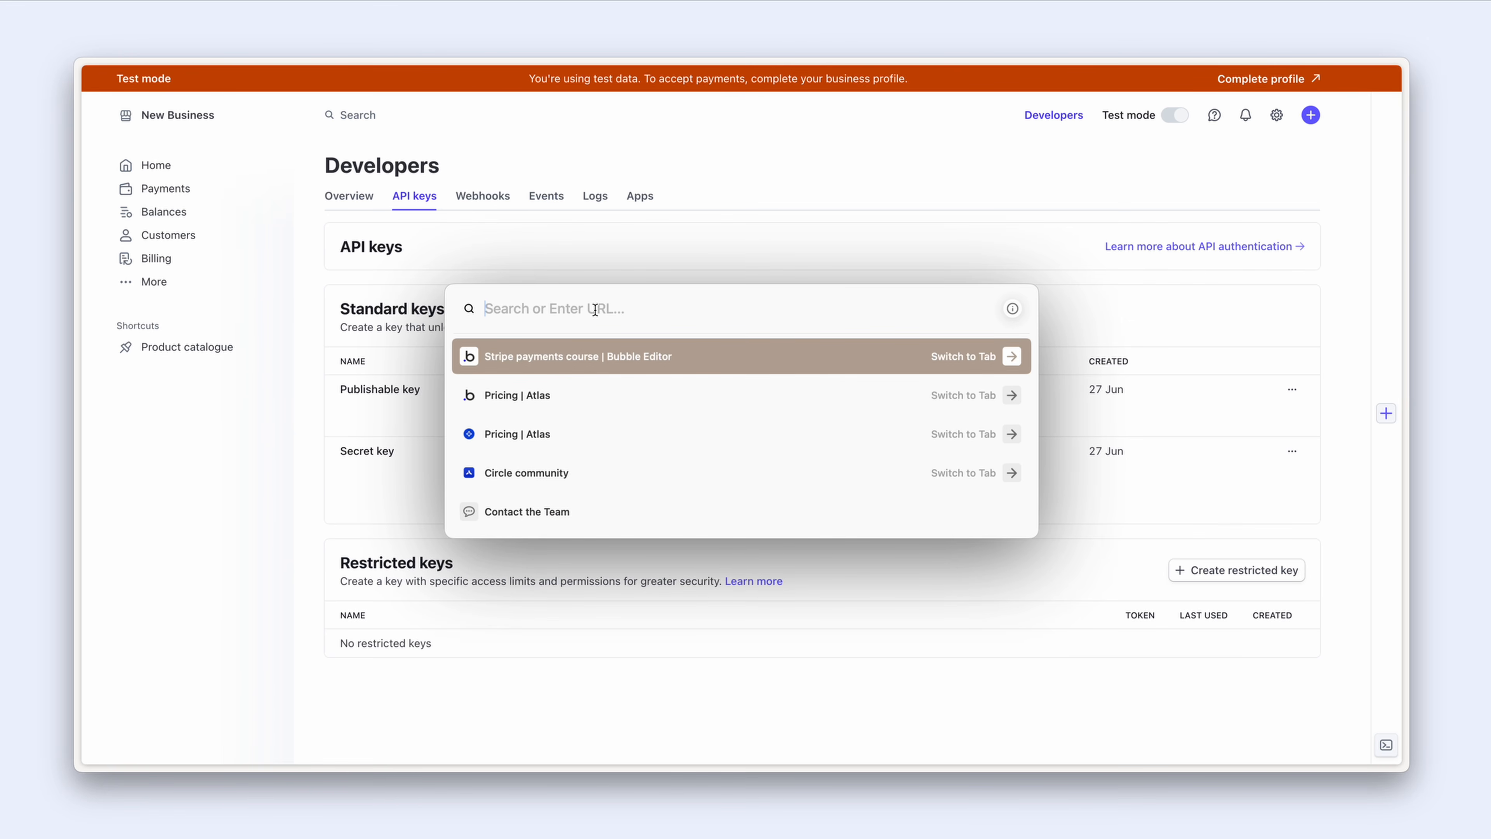
{"action": "type", "text": "docs"}
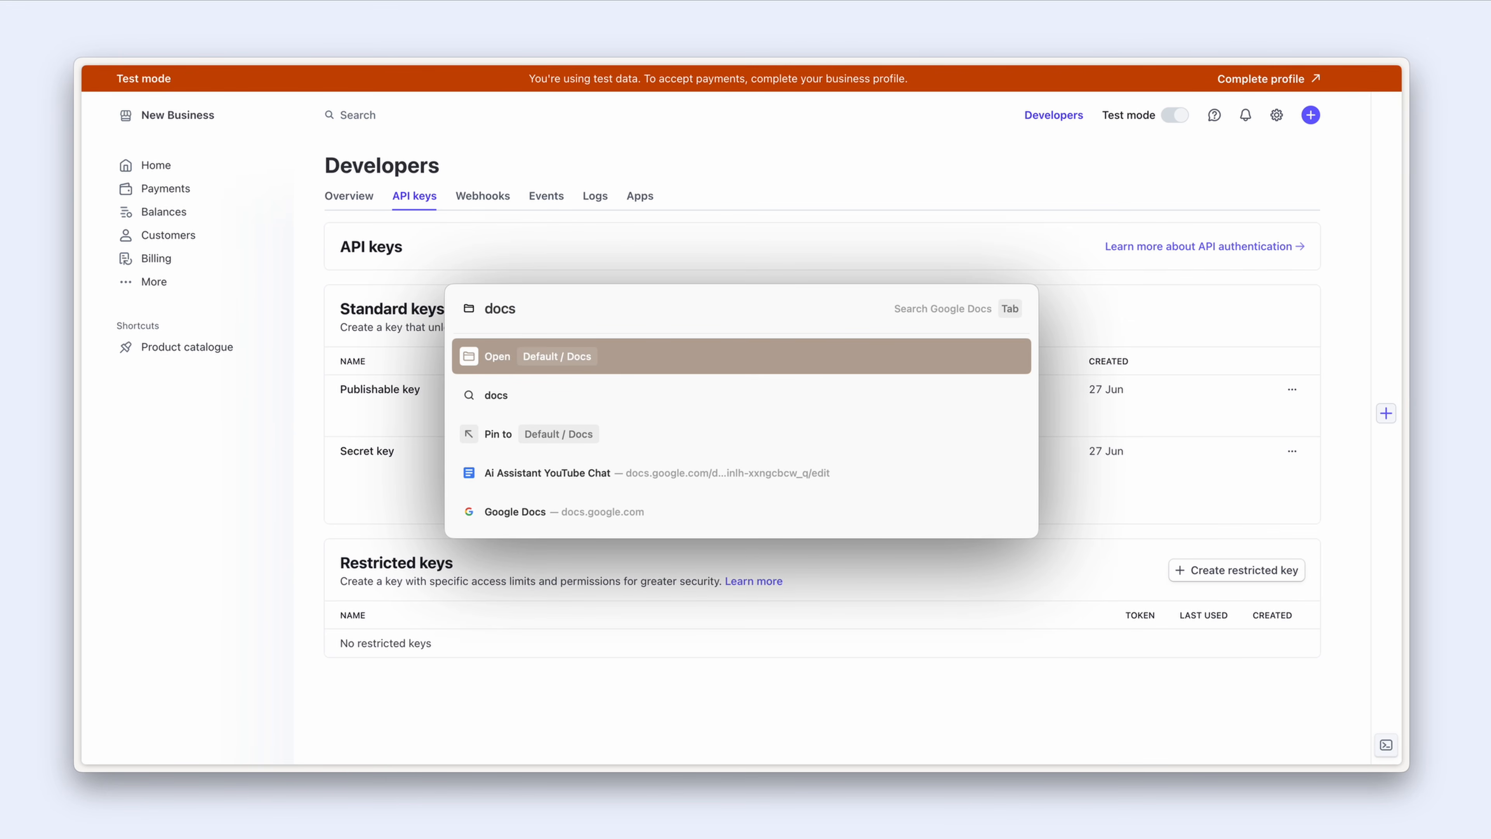
{"action": "type", "text": ".stripe.com"}
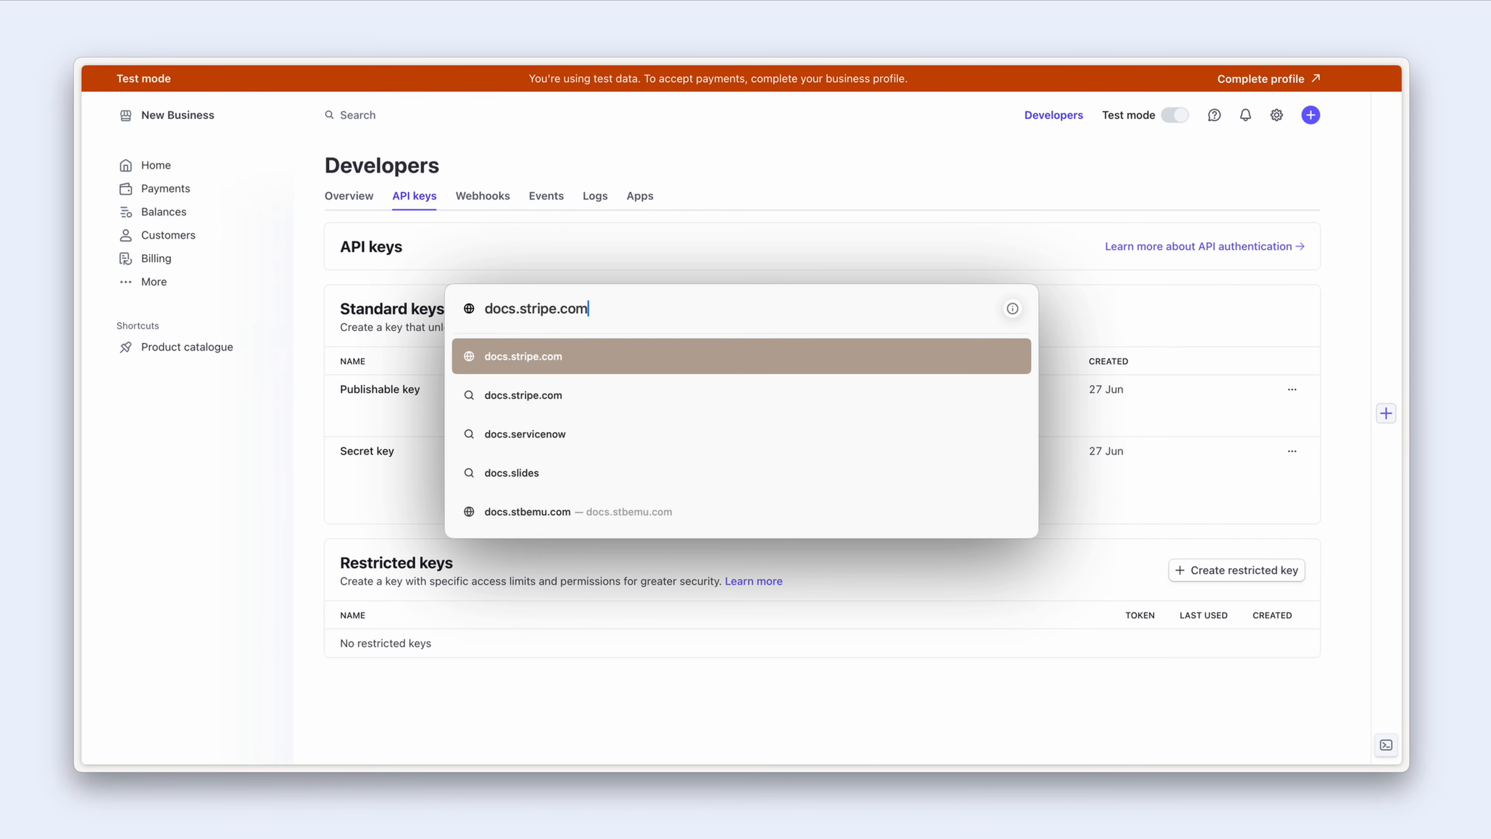
{"action": "type", "text": "/api"}
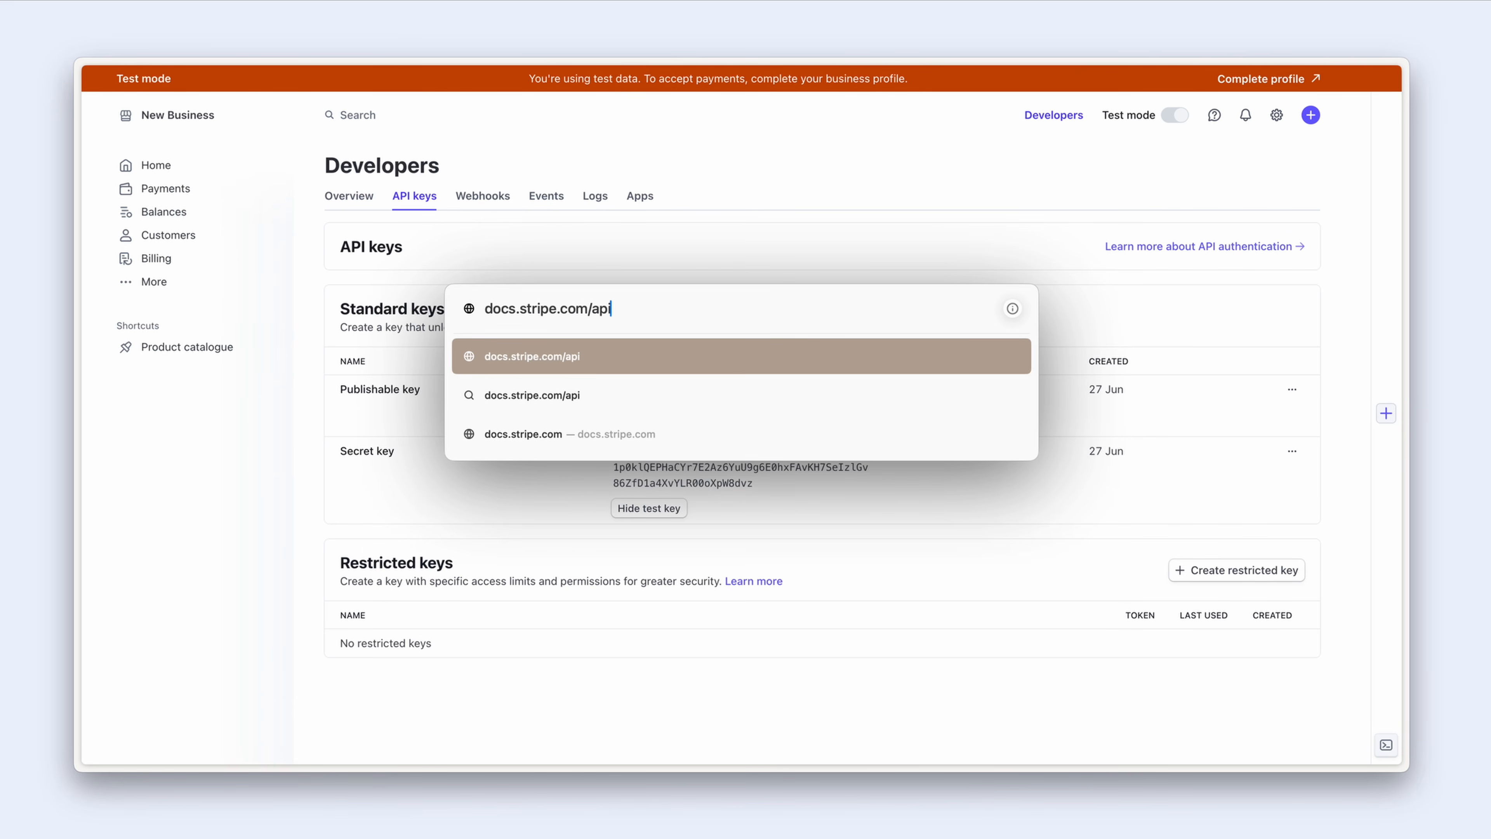
{"action": "key", "text": "Return"}
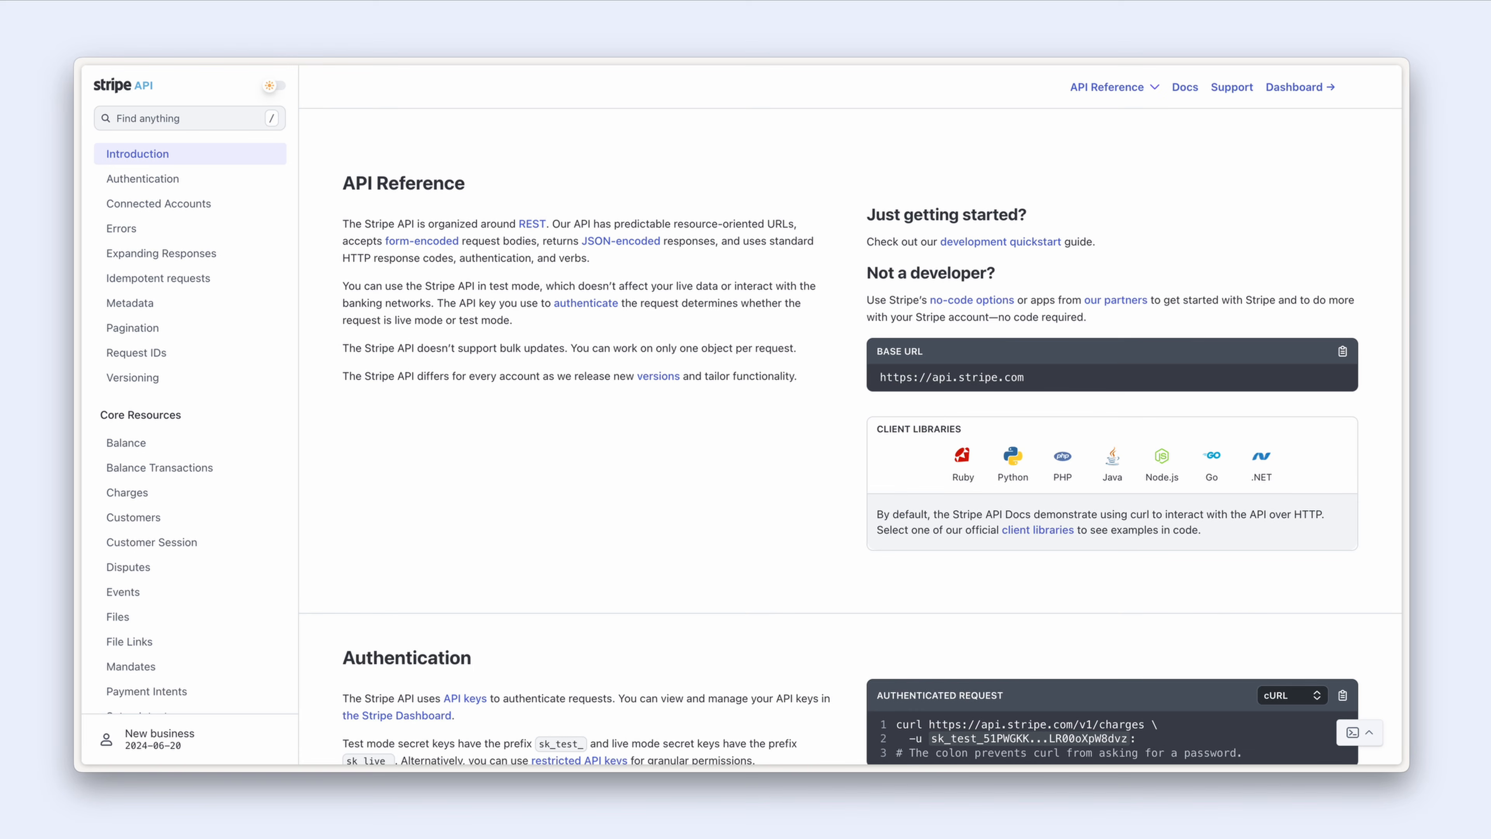
Step: Go to the Checkout > Sessions section in the API reference sidebar
{"action": "scroll", "coordinate": [483, 314], "scroll_direction": "down", "scroll_amount": 3}
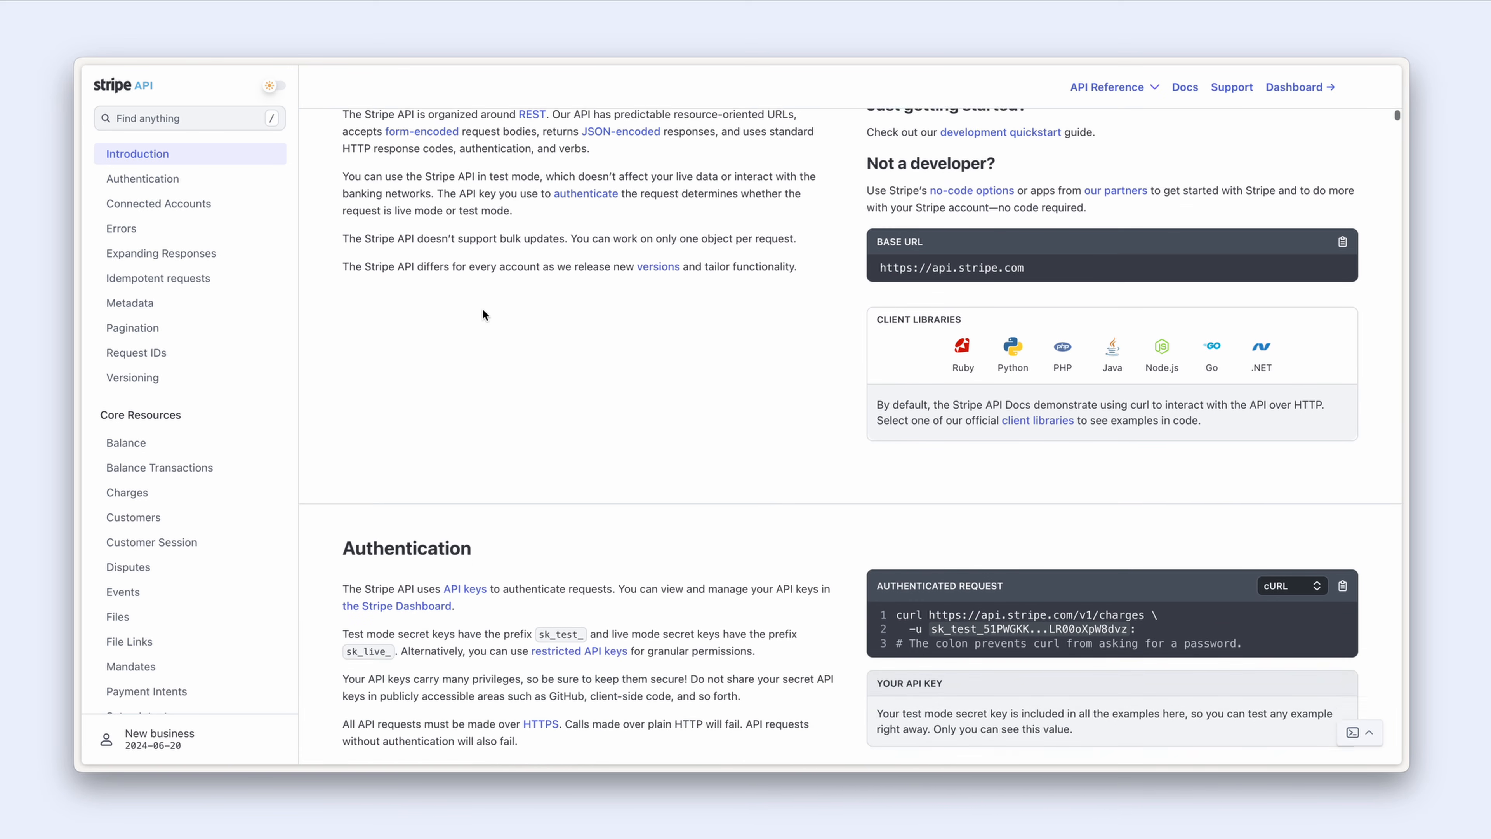
{"action": "scroll", "coordinate": [484, 314], "scroll_direction": "down", "scroll_amount": 5}
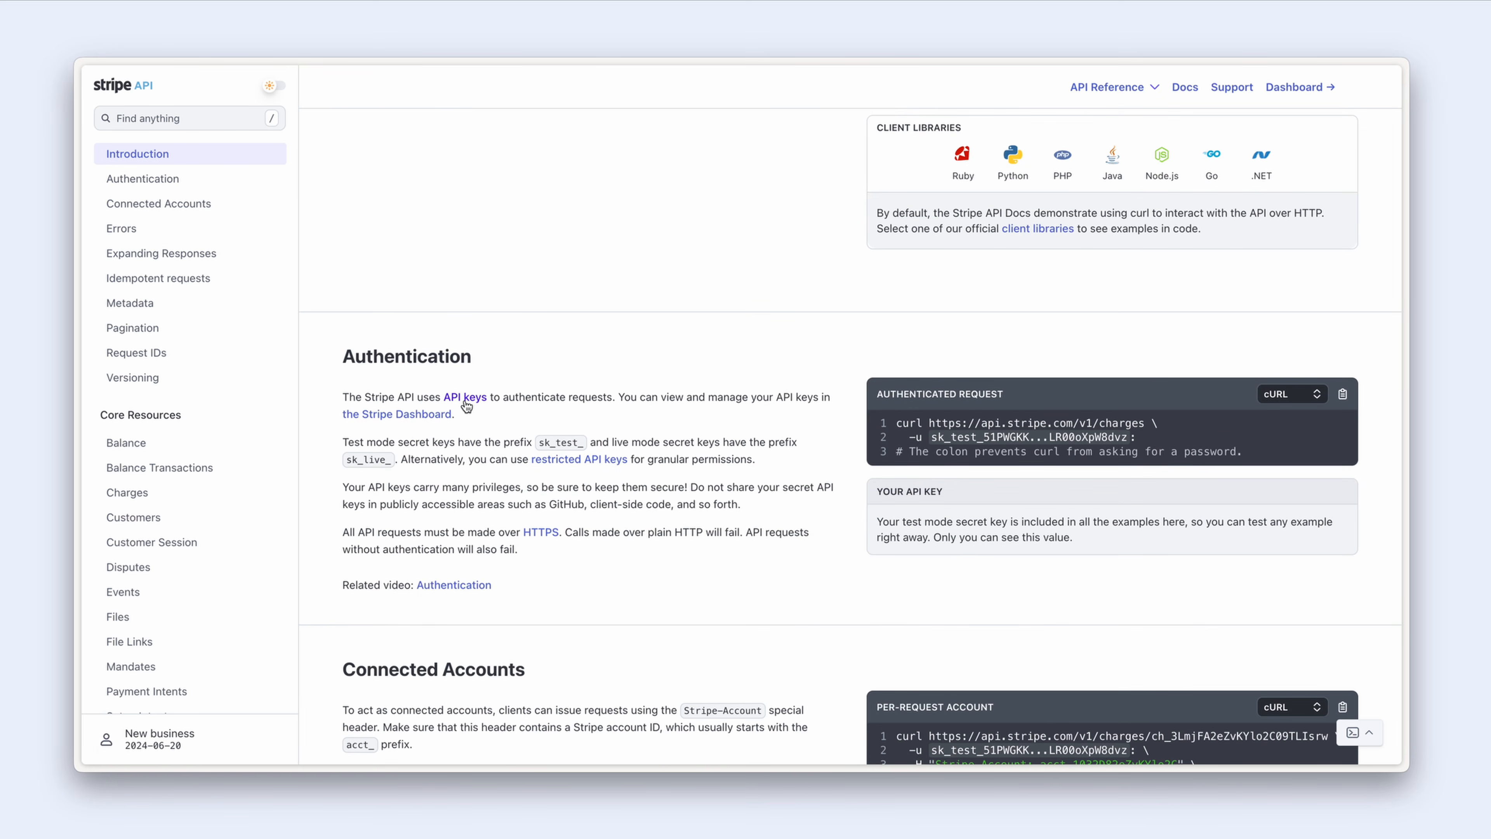
{"action": "scroll", "coordinate": [469, 423], "scroll_direction": "up", "scroll_amount": 6}
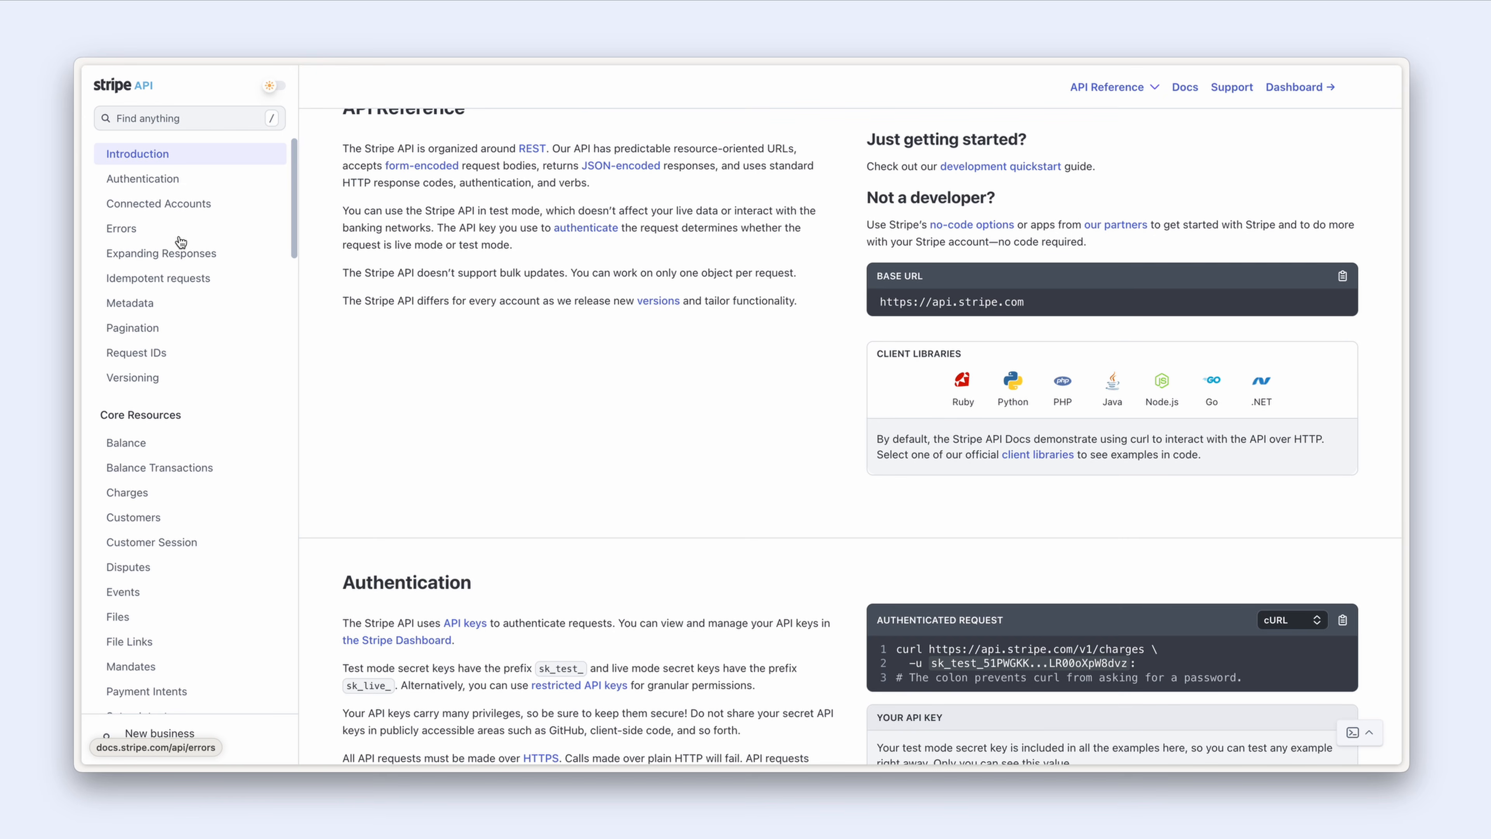
{"action": "scroll", "coordinate": [180, 241], "scroll_direction": "down", "scroll_amount": 10}
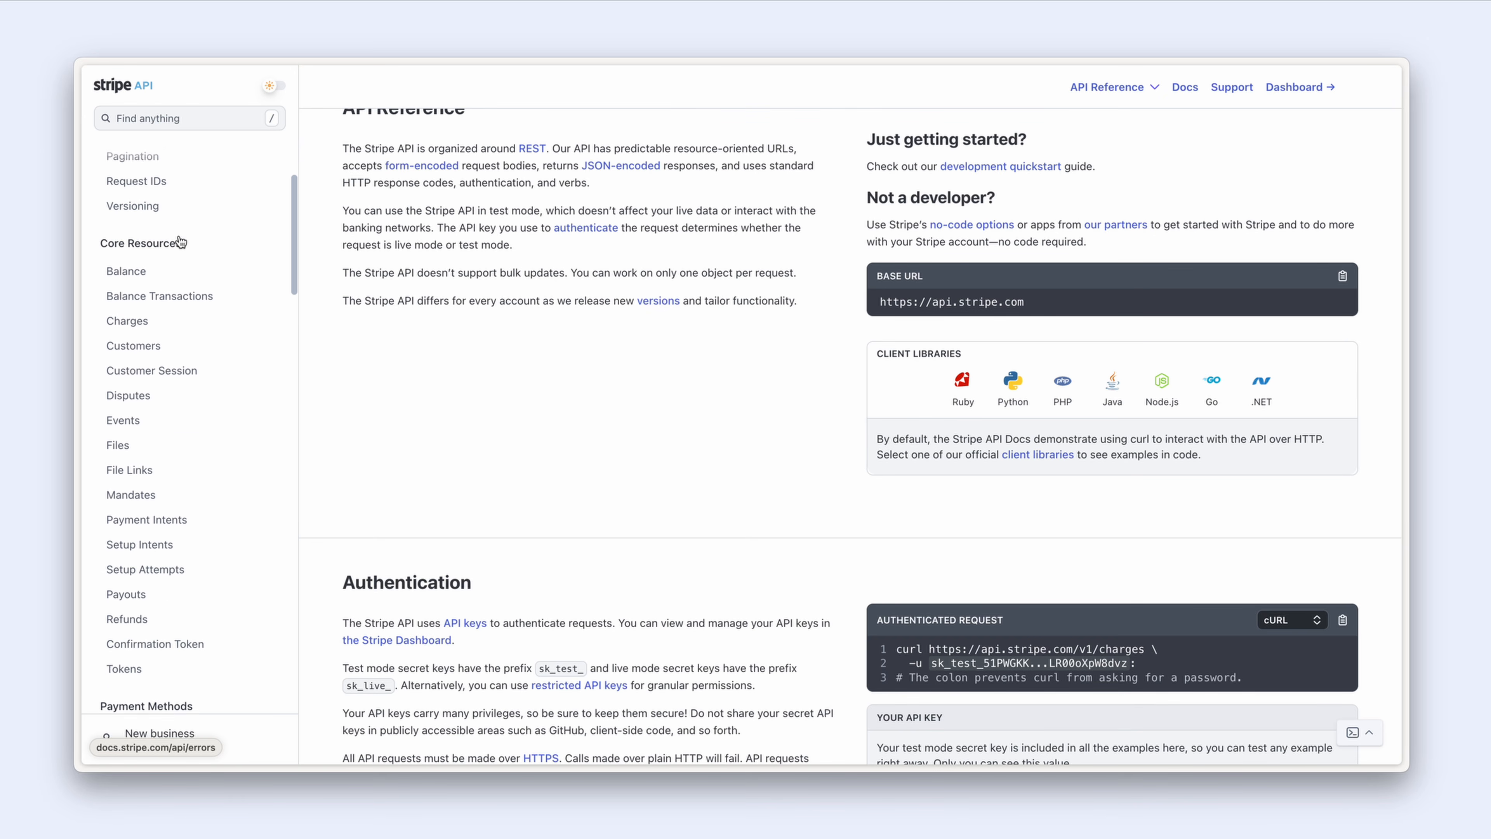
{"action": "scroll", "coordinate": [180, 240], "scroll_direction": "down", "scroll_amount": 10}
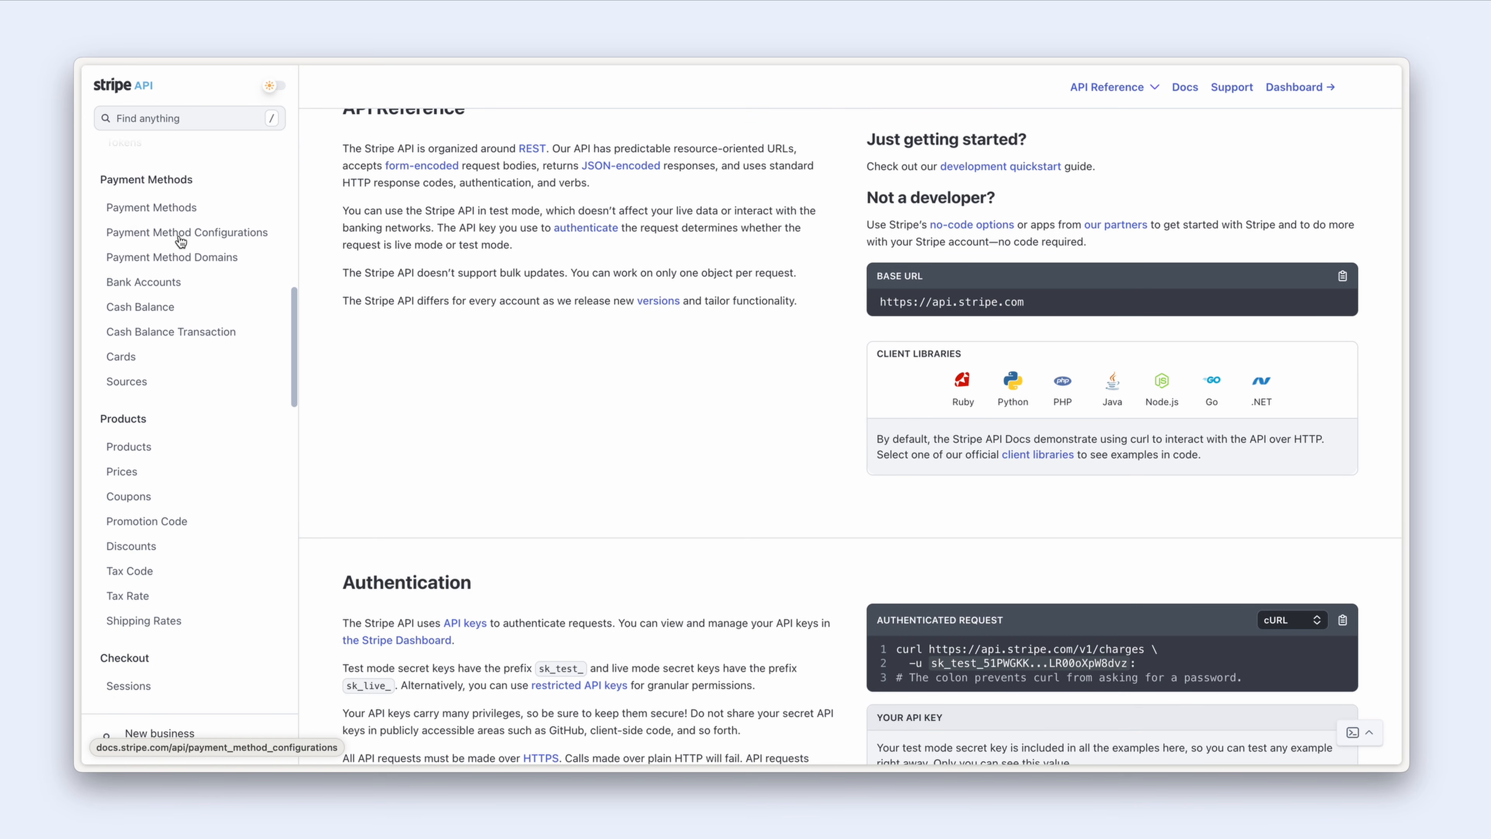
{"action": "scroll", "coordinate": [177, 238], "scroll_direction": "down", "scroll_amount": 5}
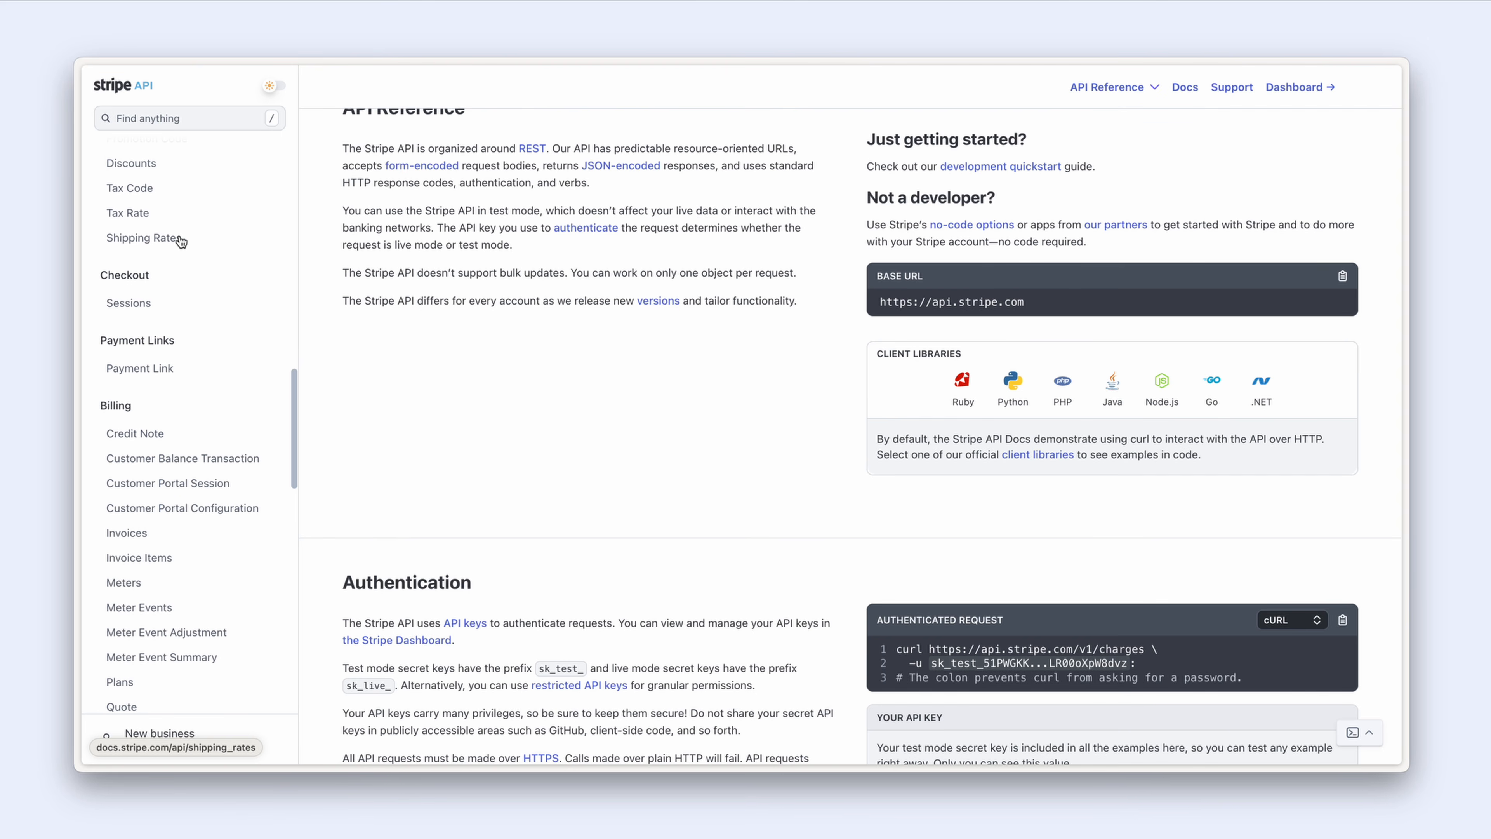
{"action": "left_click", "coordinate": [128, 196]}
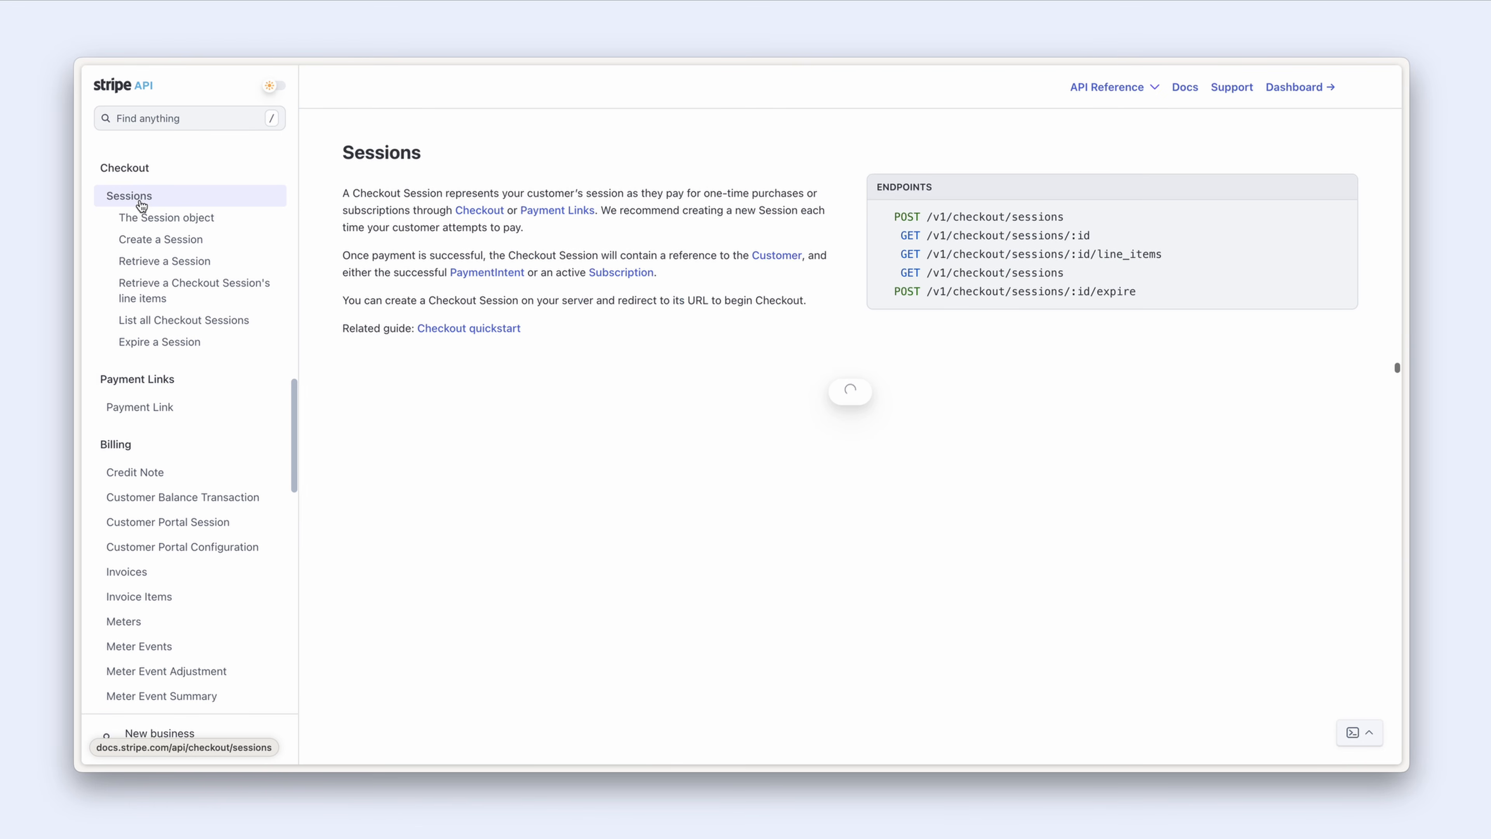
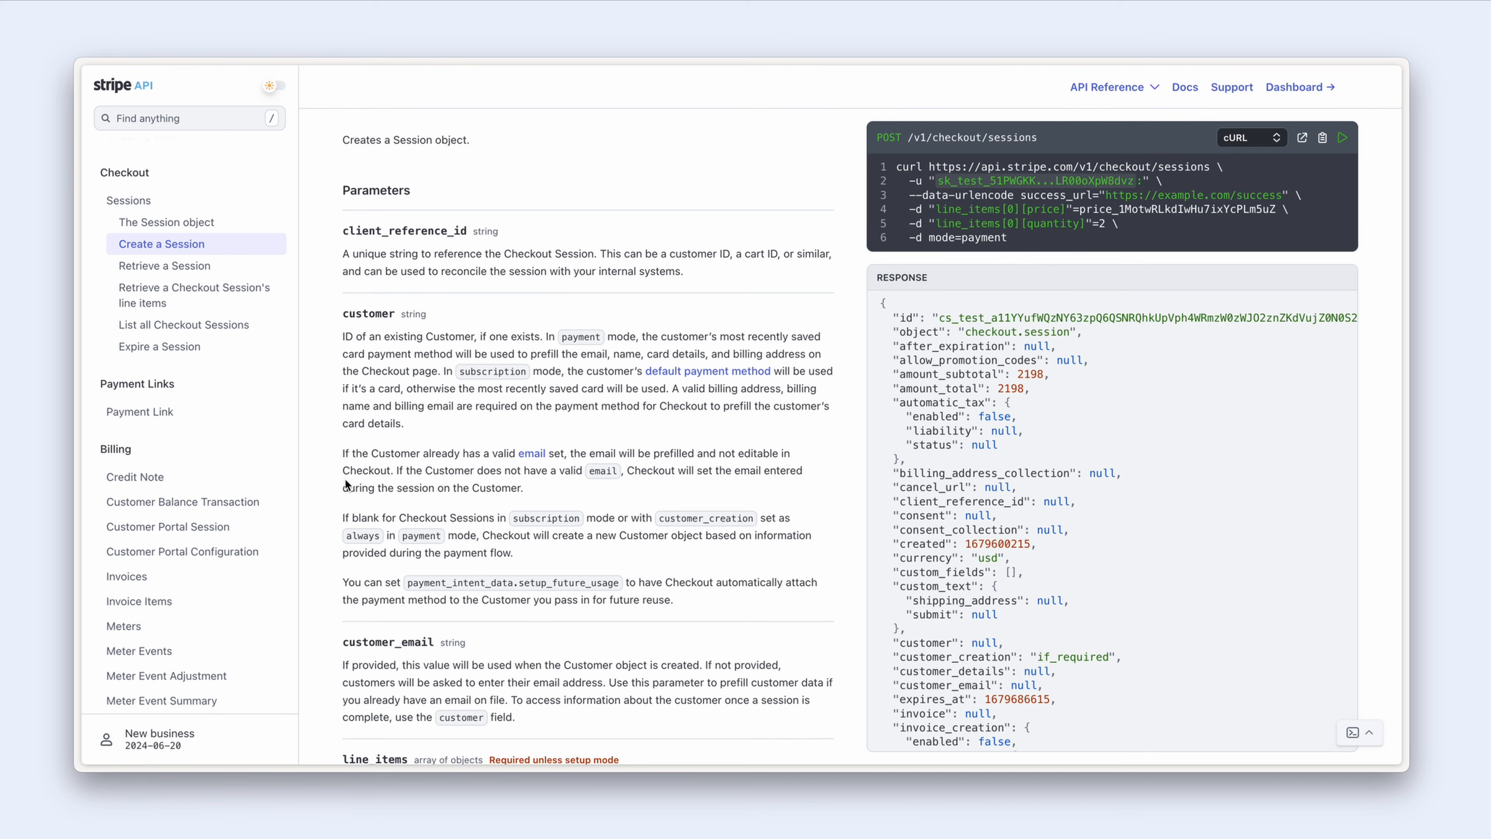
Step: Copy the checkout sessions endpoint URL from the cURL Create a Session example and return to Bubble
{"action": "scroll", "coordinate": [346, 484], "scroll_direction": "up", "scroll_amount": 1}
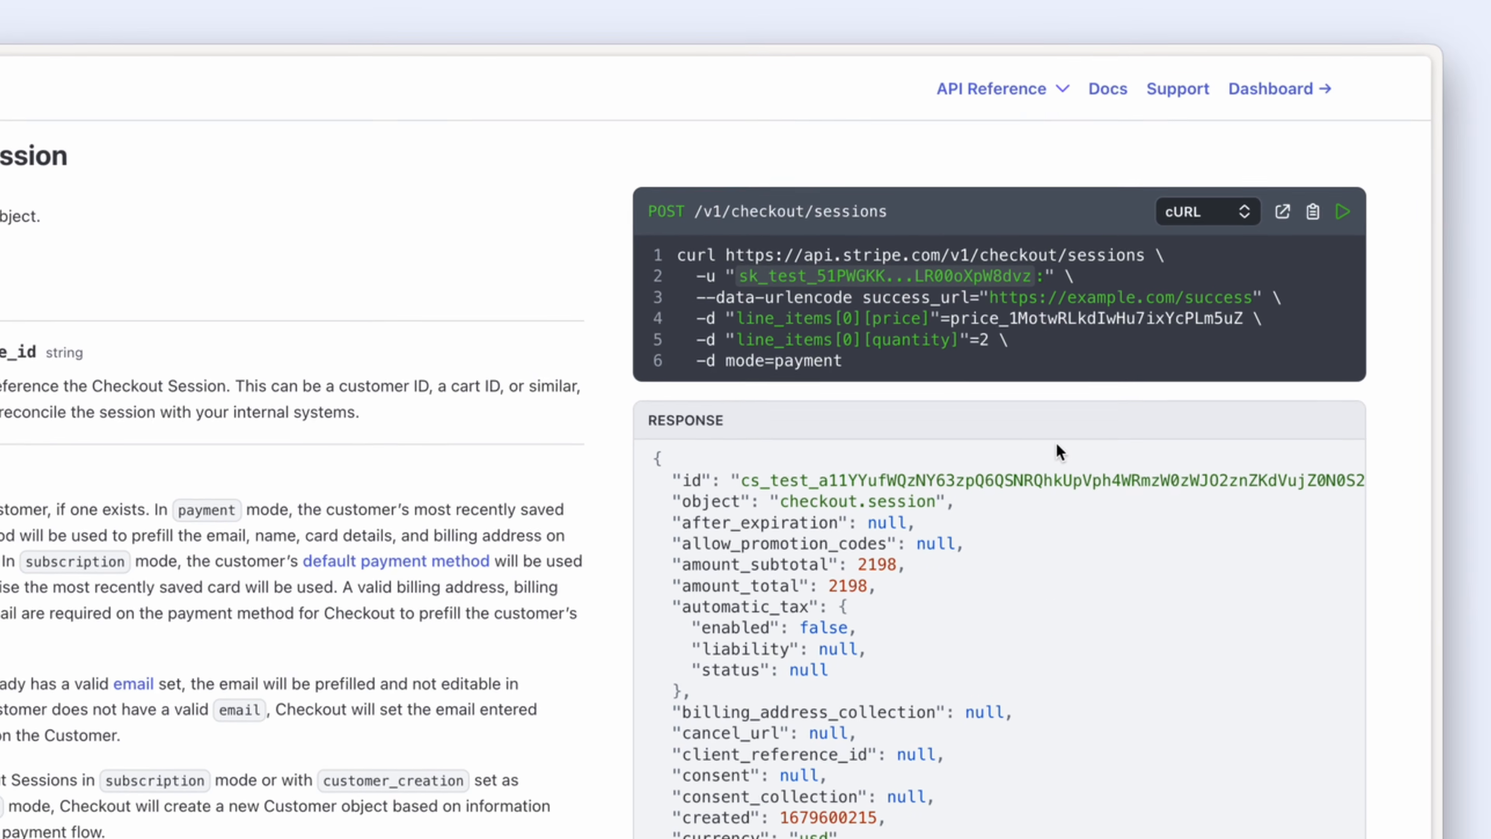
{"action": "left_click", "coordinate": [1230, 219]}
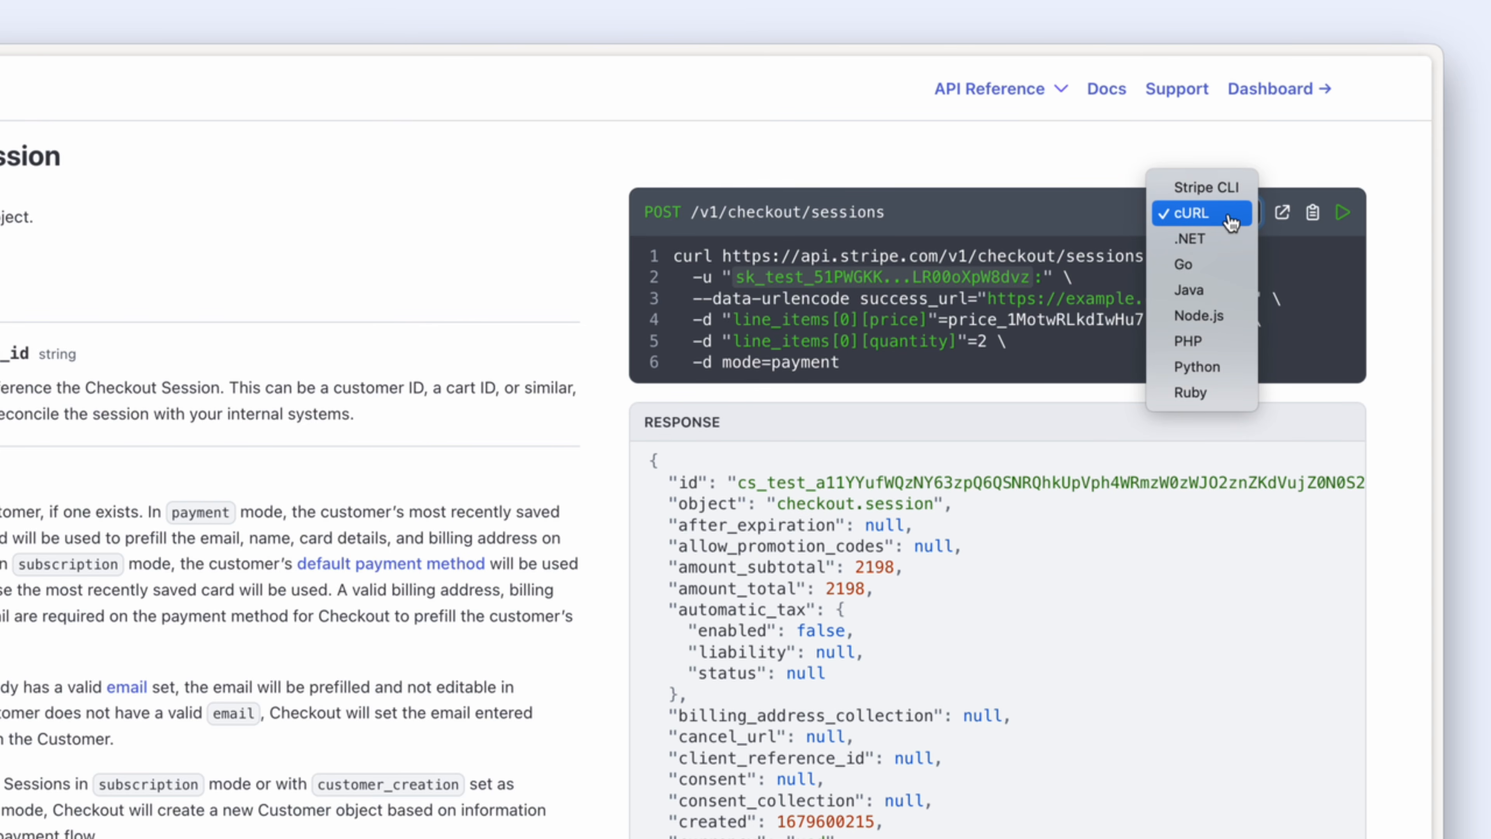
{"action": "left_click", "coordinate": [1231, 222]}
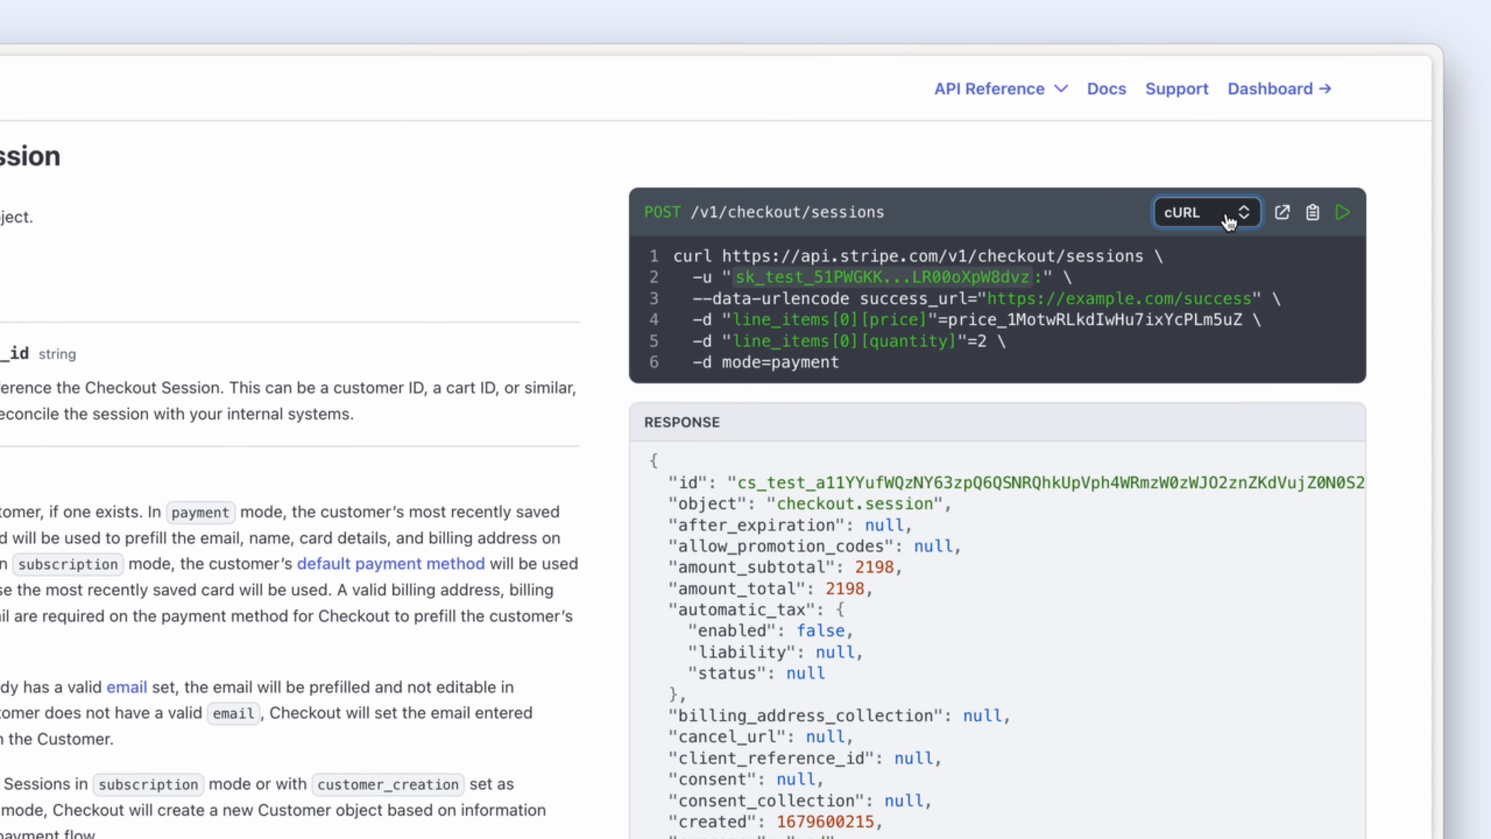
{"action": "left_click", "coordinate": [1313, 218]}
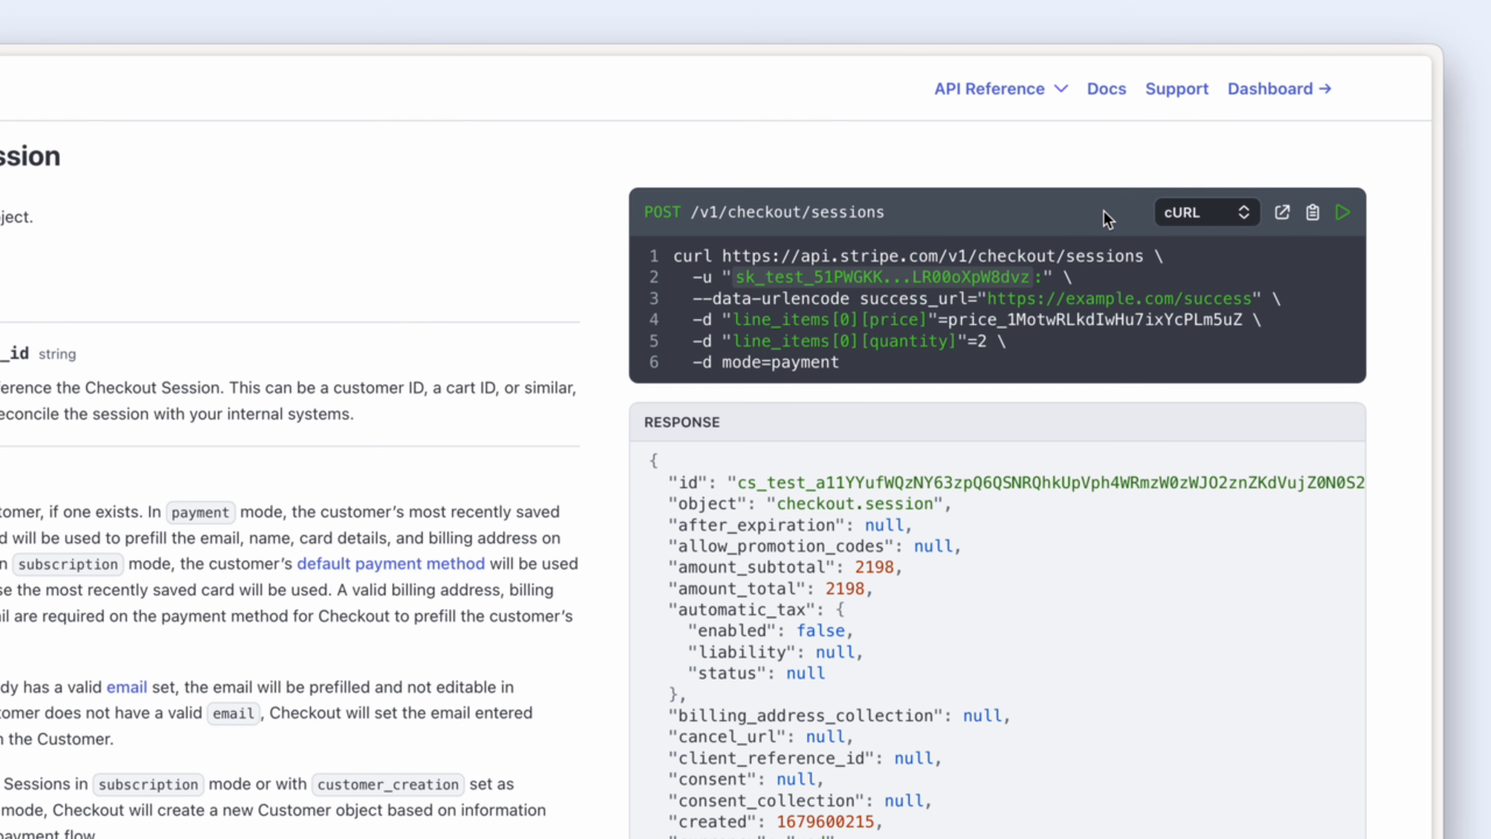
{"action": "left_click_drag", "start_coordinate": [727, 253], "coordinate": [1149, 256]}
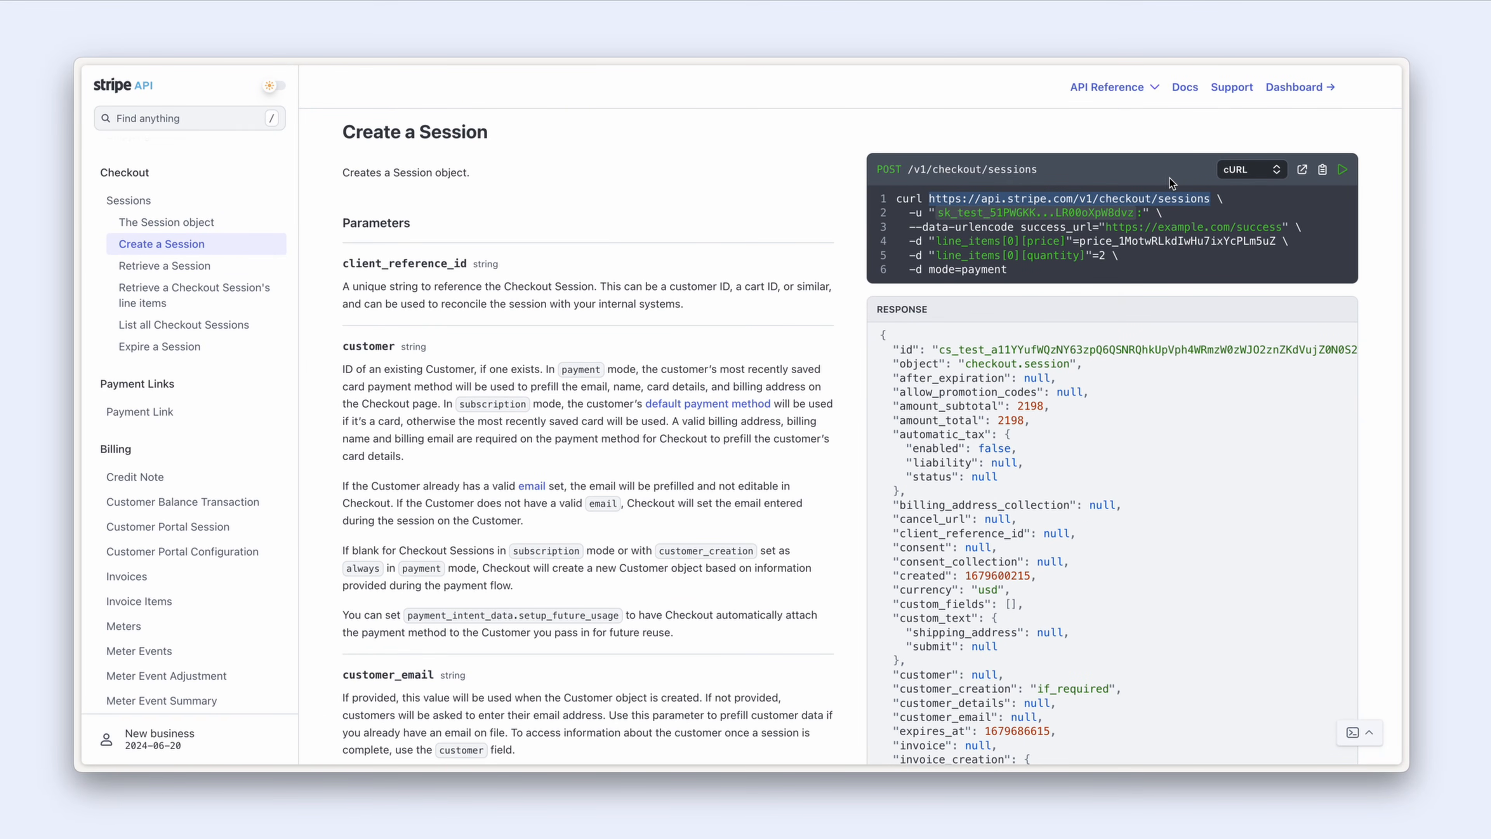
{"action": "key", "text": "ctrl+Tab"}
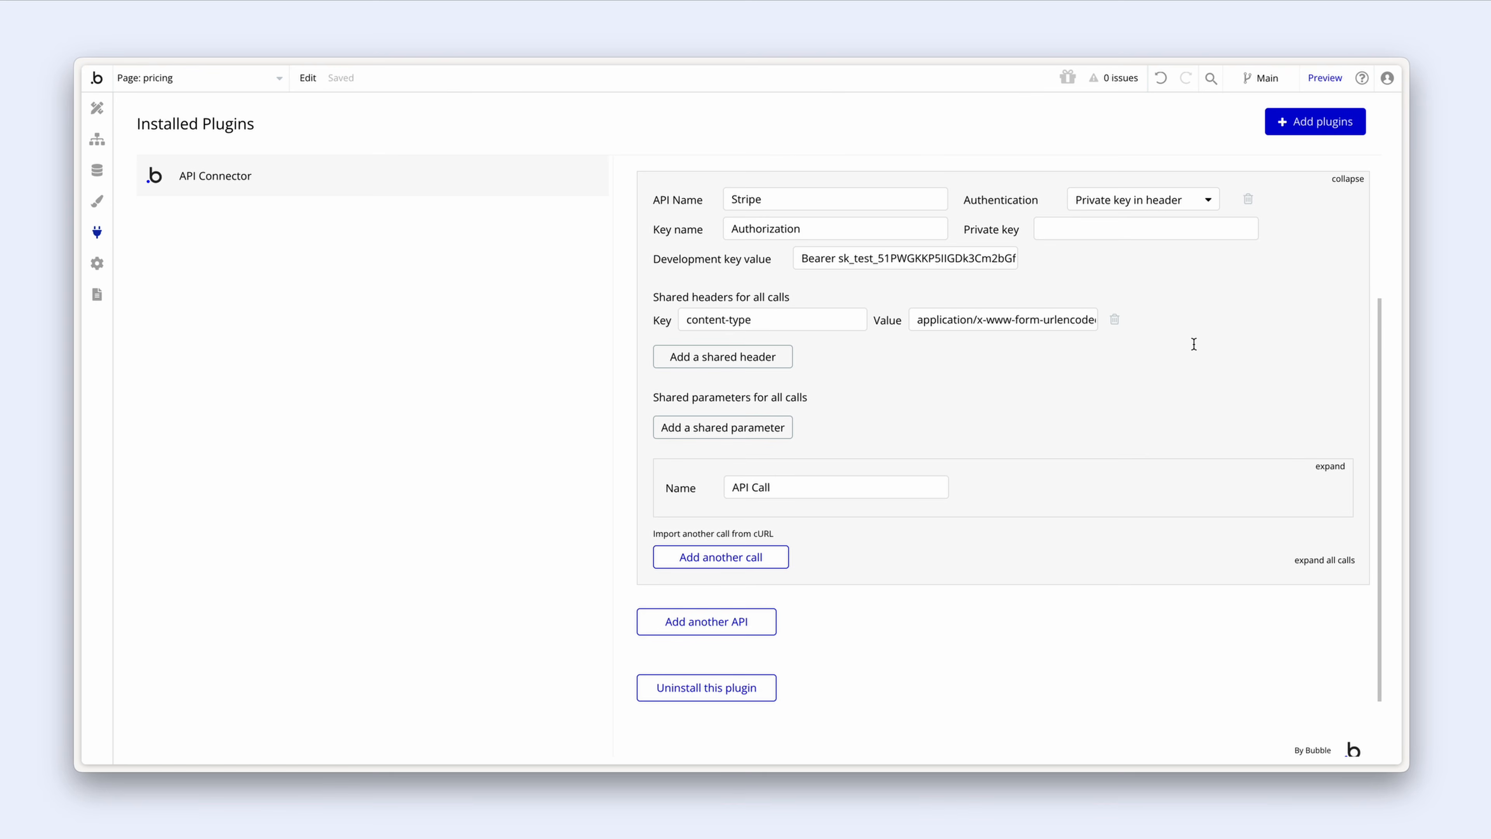
Step: Rename the API call to 'Checkout session' and set it to be used as an Action
{"action": "scroll", "coordinate": [1193, 344], "scroll_direction": "down", "scroll_amount": 2}
{"action": "left_click", "coordinate": [1329, 385]}
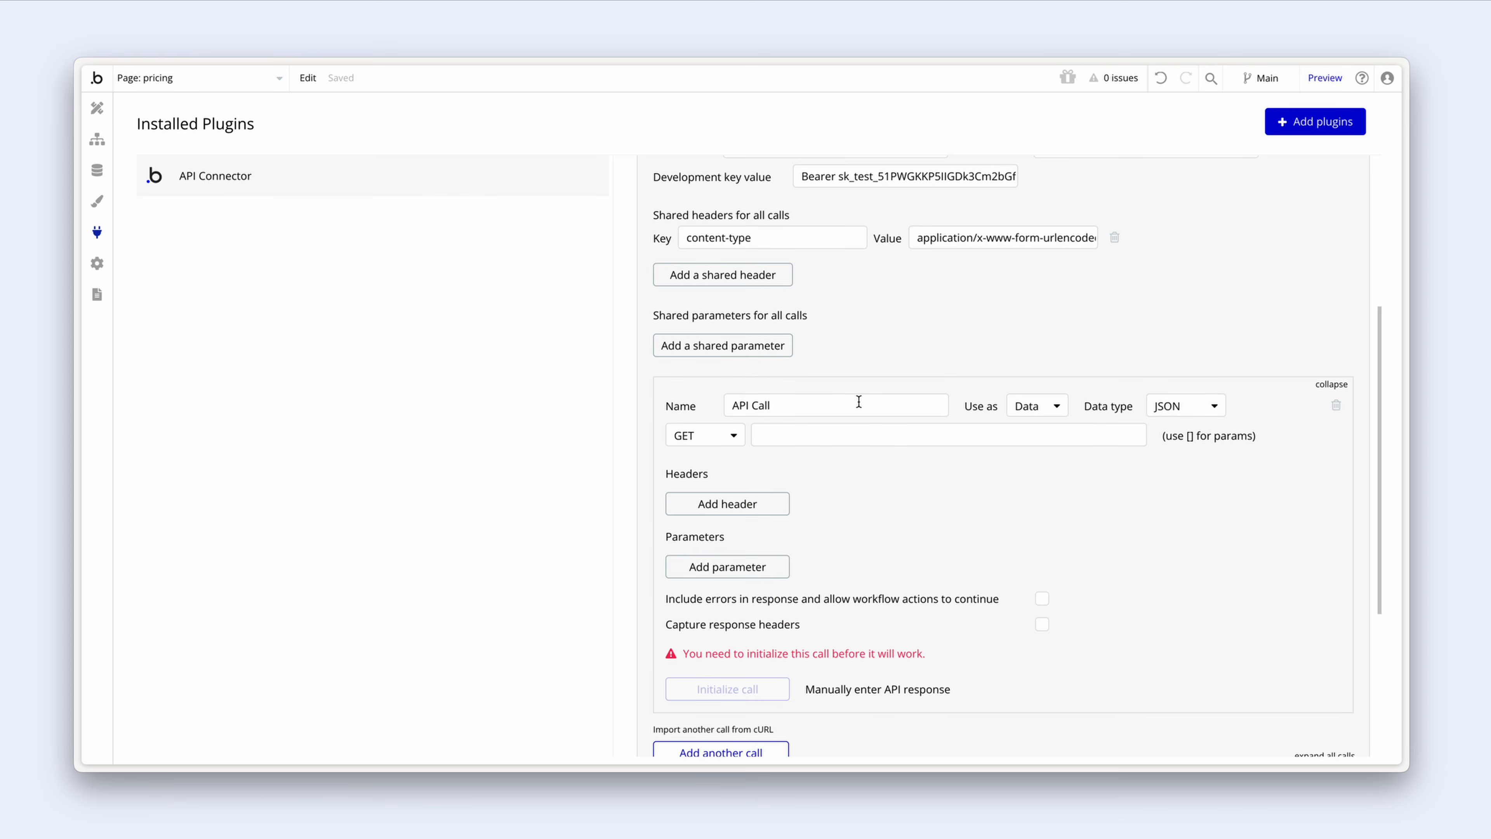
{"action": "left_click_drag", "start_coordinate": [816, 404], "coordinate": [713, 401]}
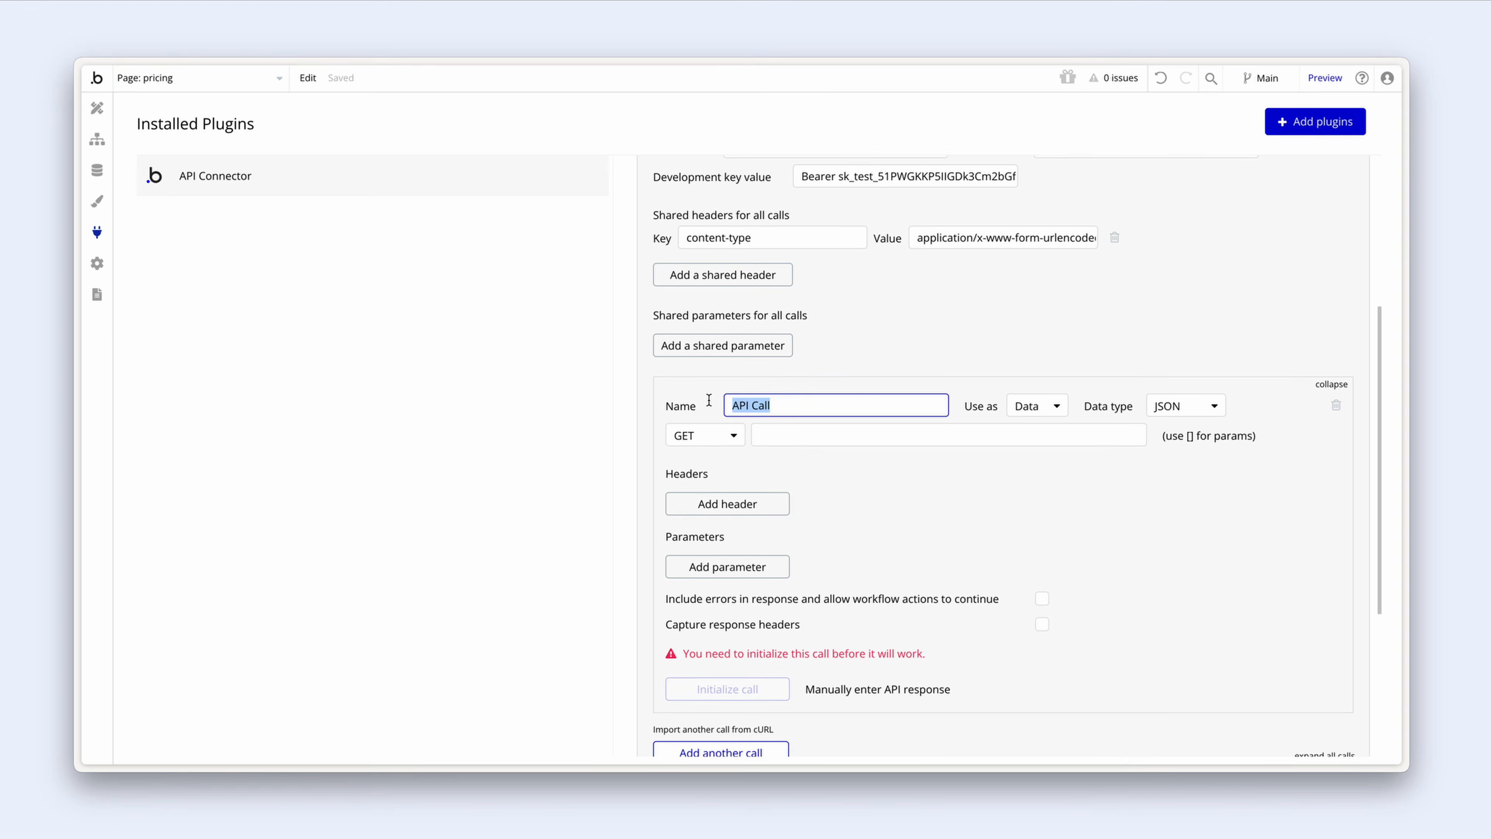
{"action": "type", "text": "Checkout session"}
{"action": "left_click", "coordinate": [1051, 409]}
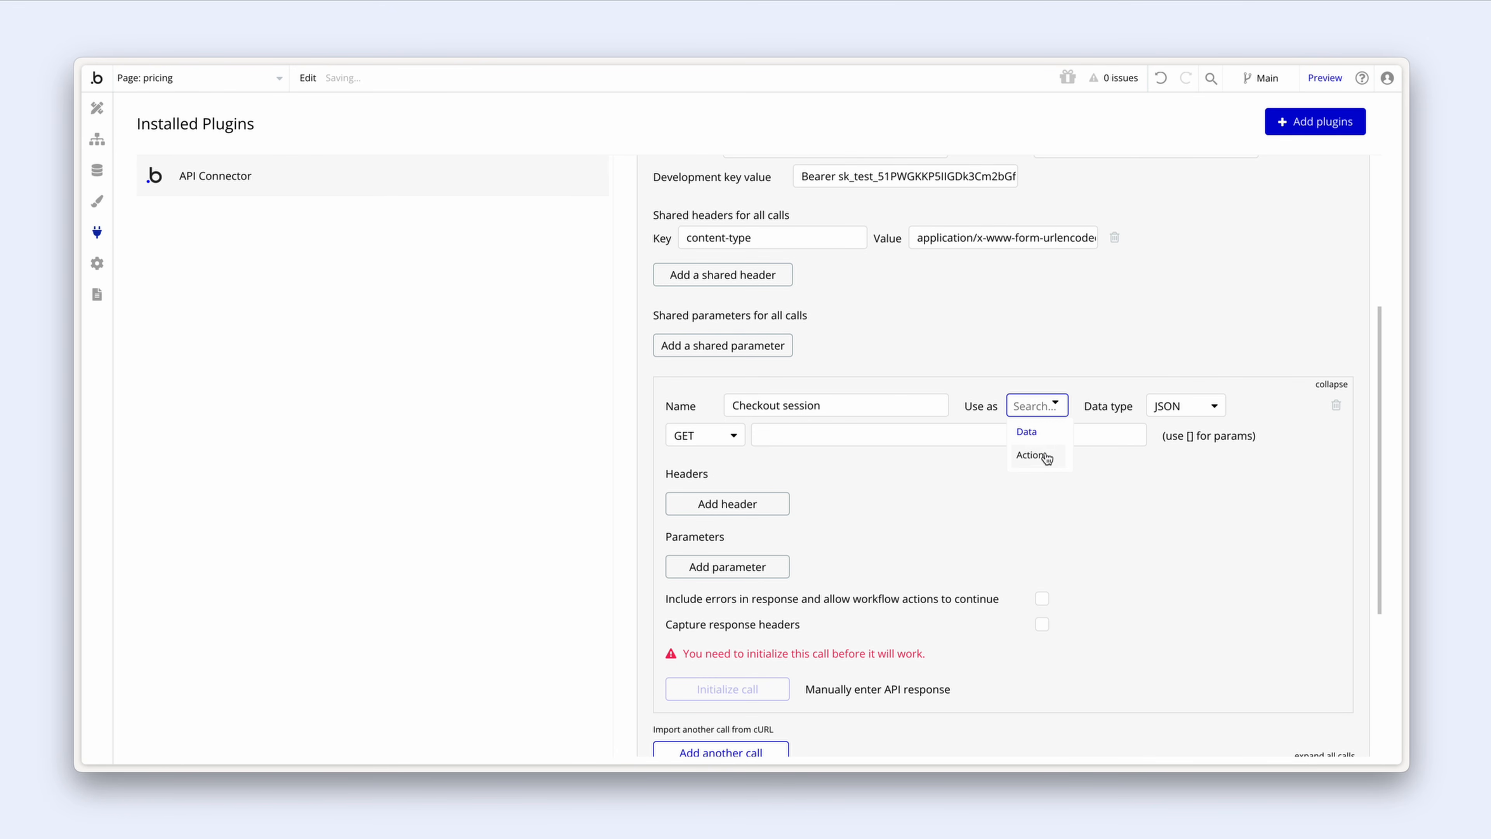
{"action": "left_click", "coordinate": [1034, 455]}
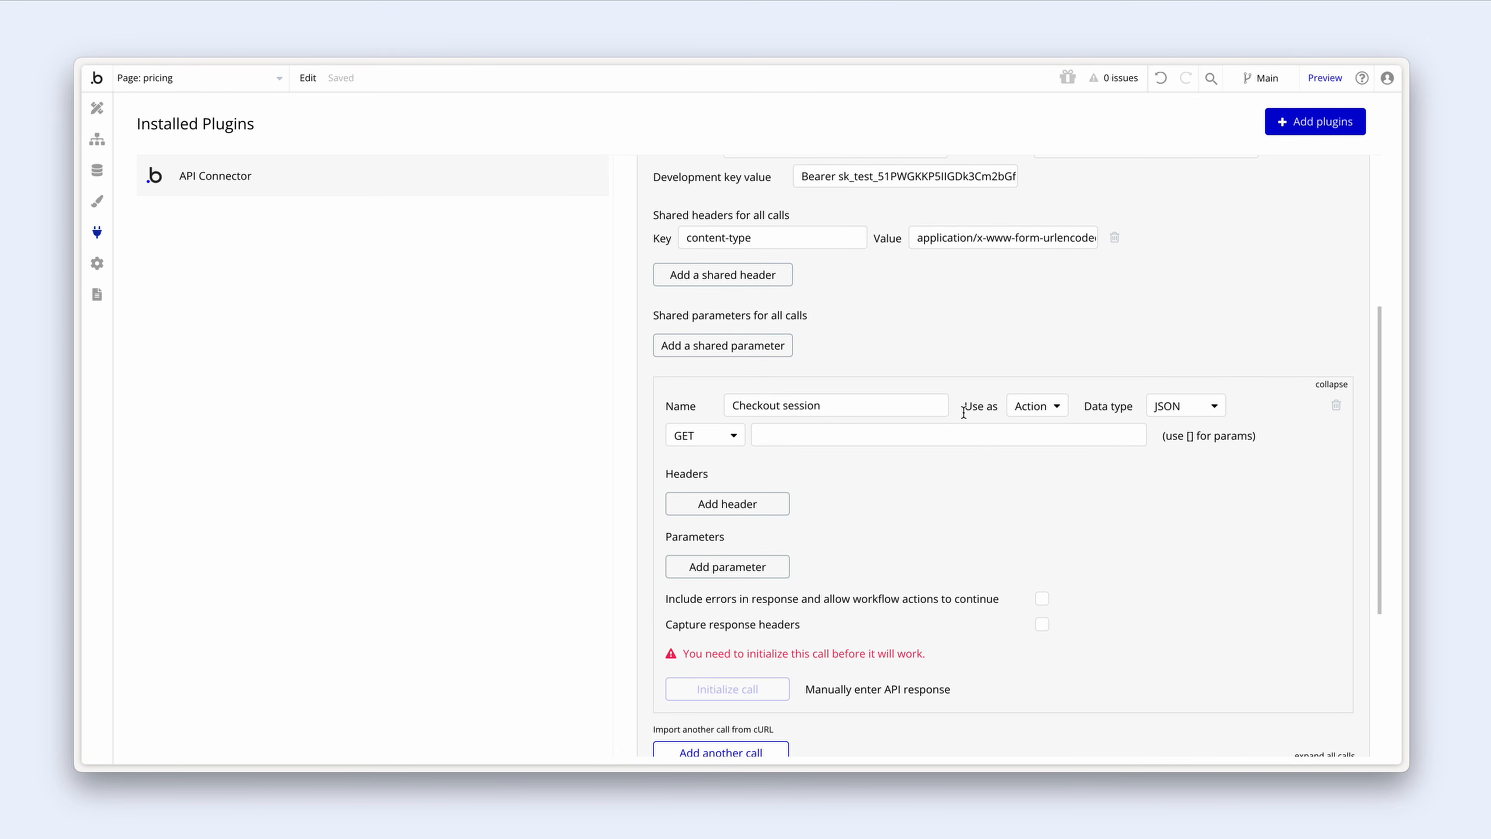
{"action": "left_click", "coordinate": [728, 436]}
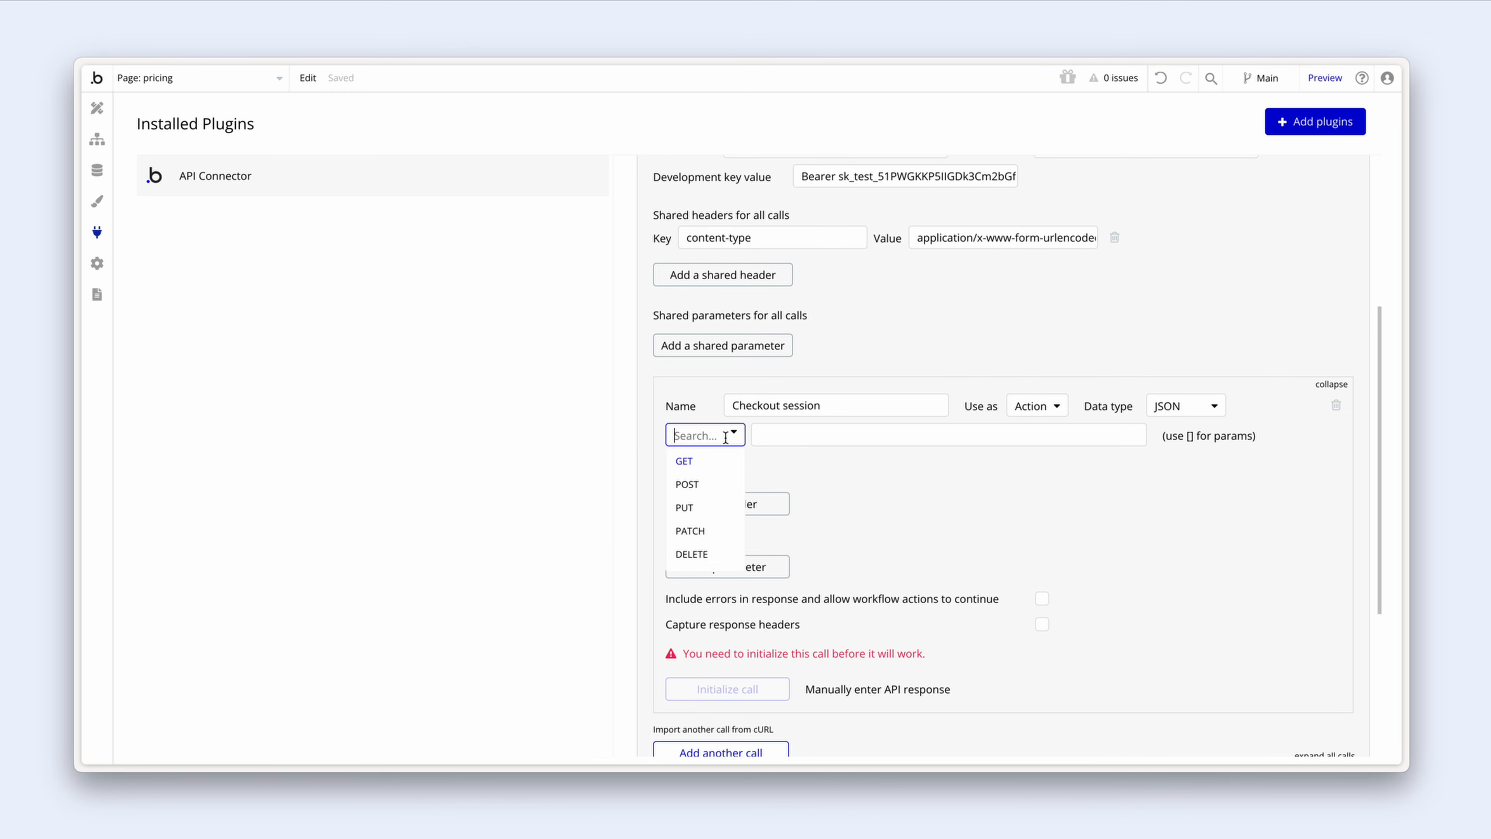
{"action": "left_click", "coordinate": [721, 482]}
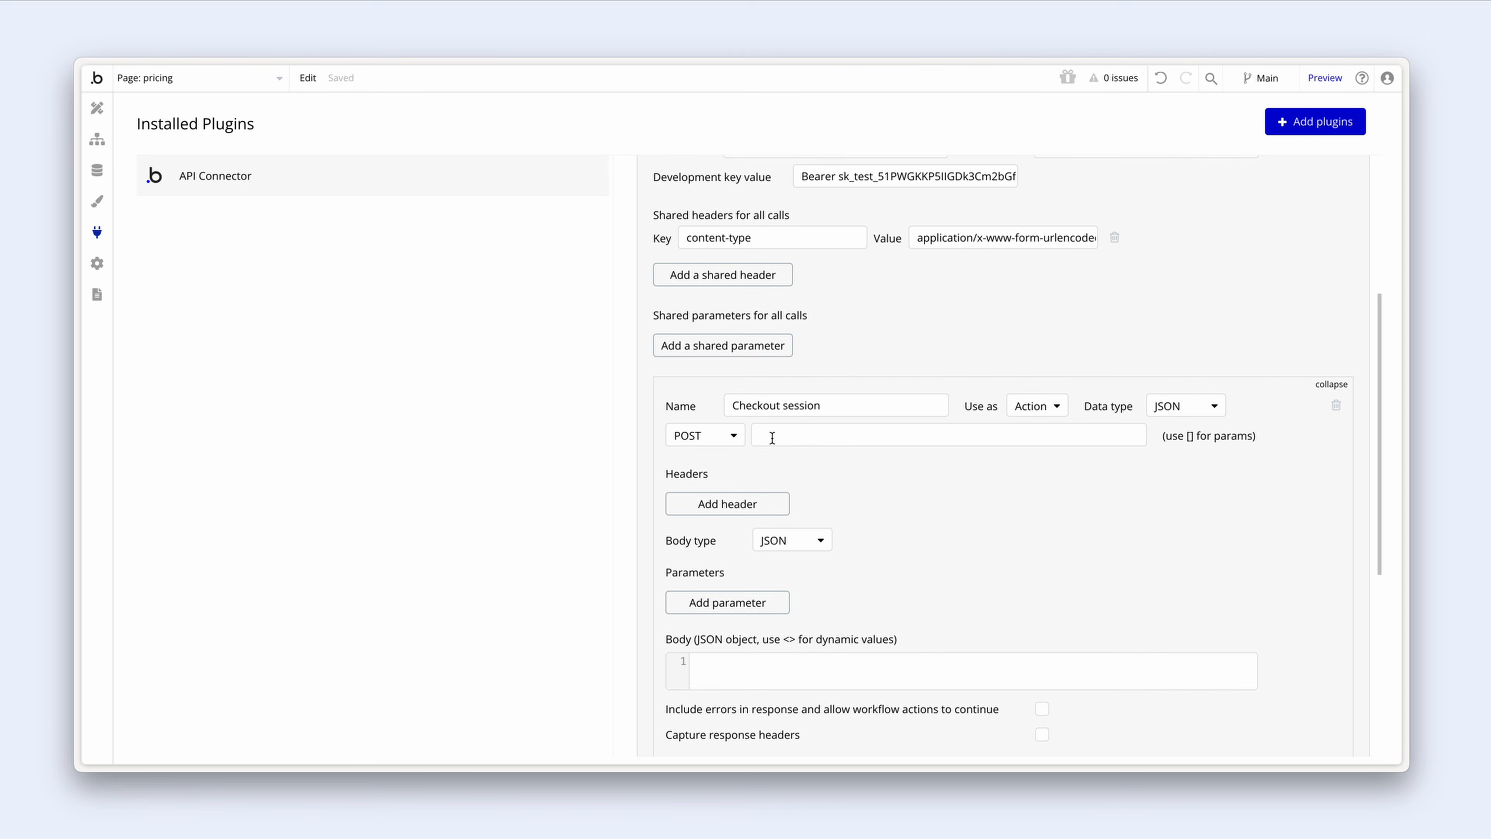
{"action": "left_click", "coordinate": [772, 436]}
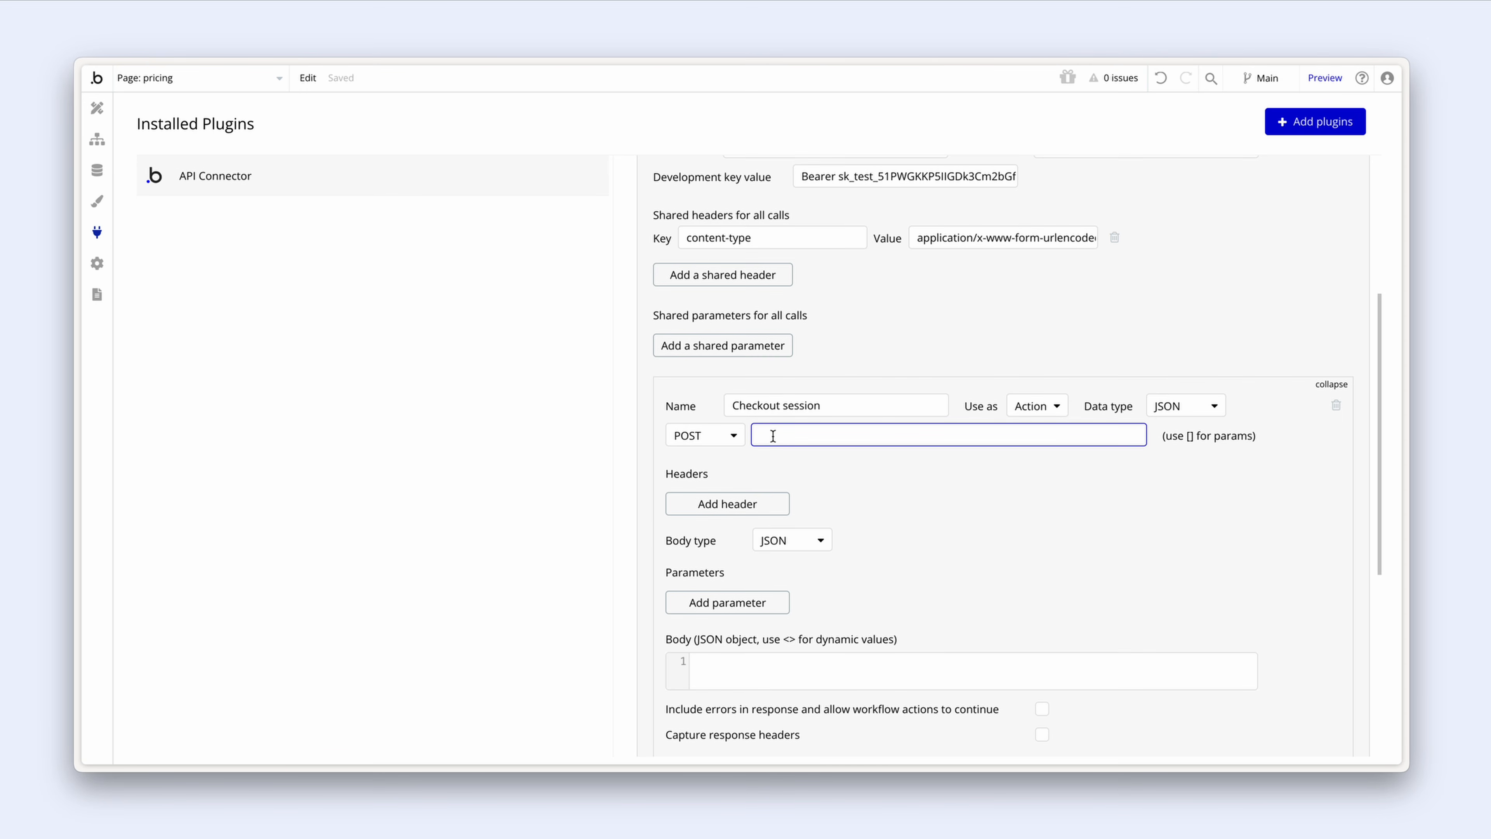
{"action": "key", "text": "super+v"}
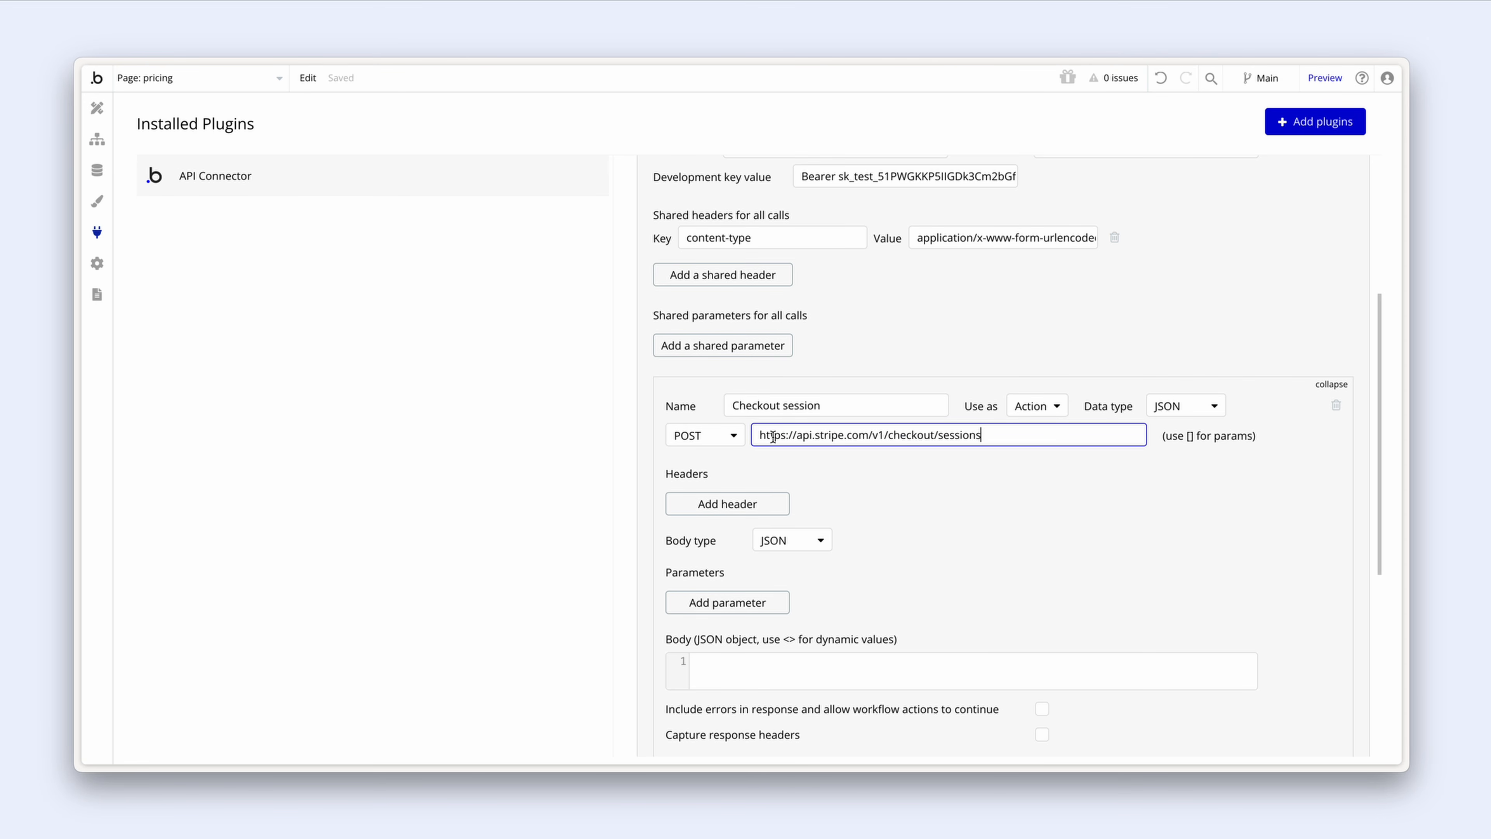
{"action": "left_click", "coordinate": [841, 469]}
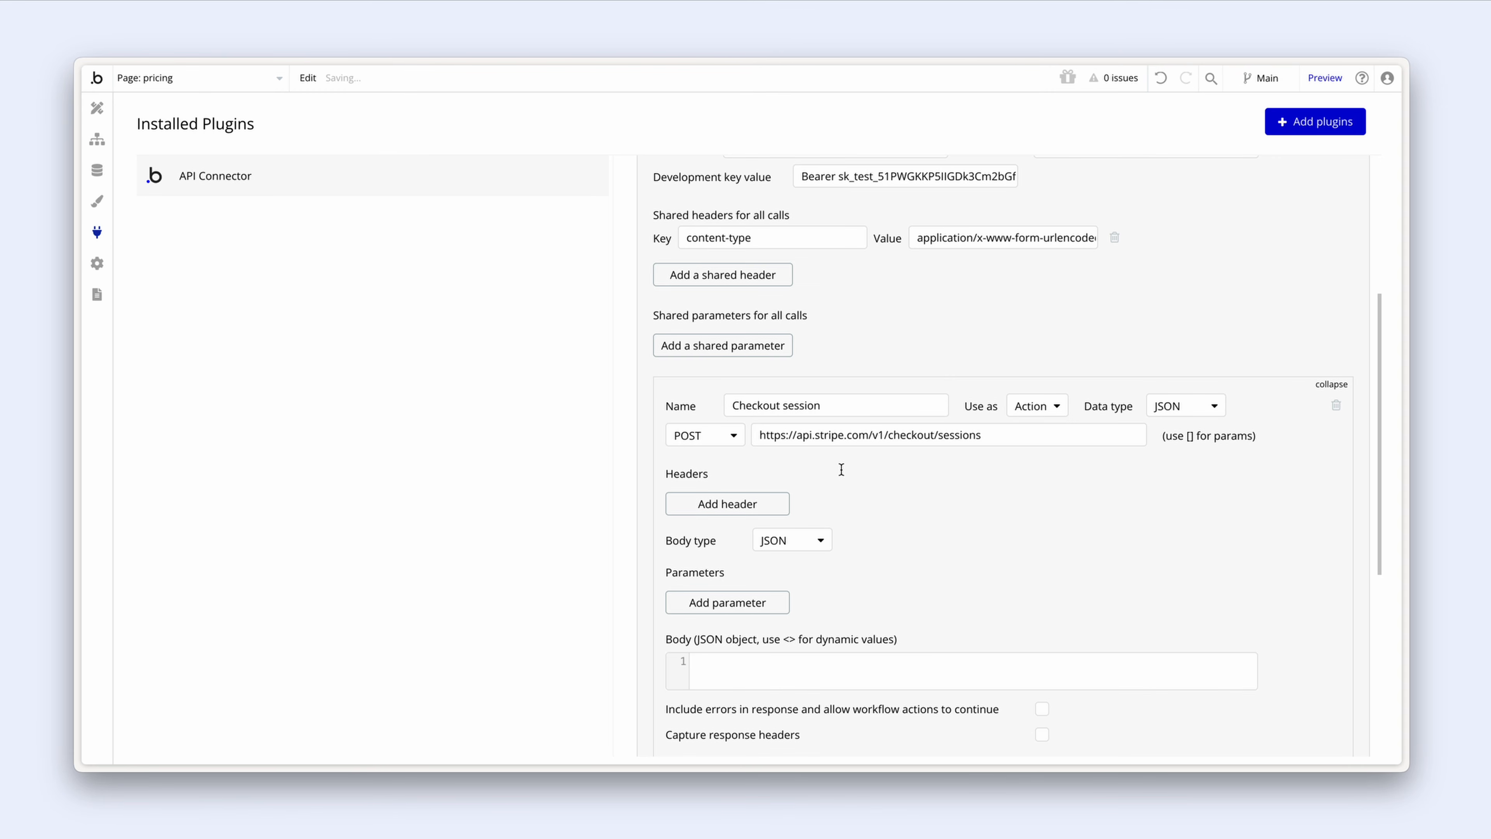
Step: Add a blank key/value parameter row to Checkout session, then return to the Stripe docs
{"action": "scroll", "coordinate": [841, 470], "scroll_direction": "down", "scroll_amount": 1}
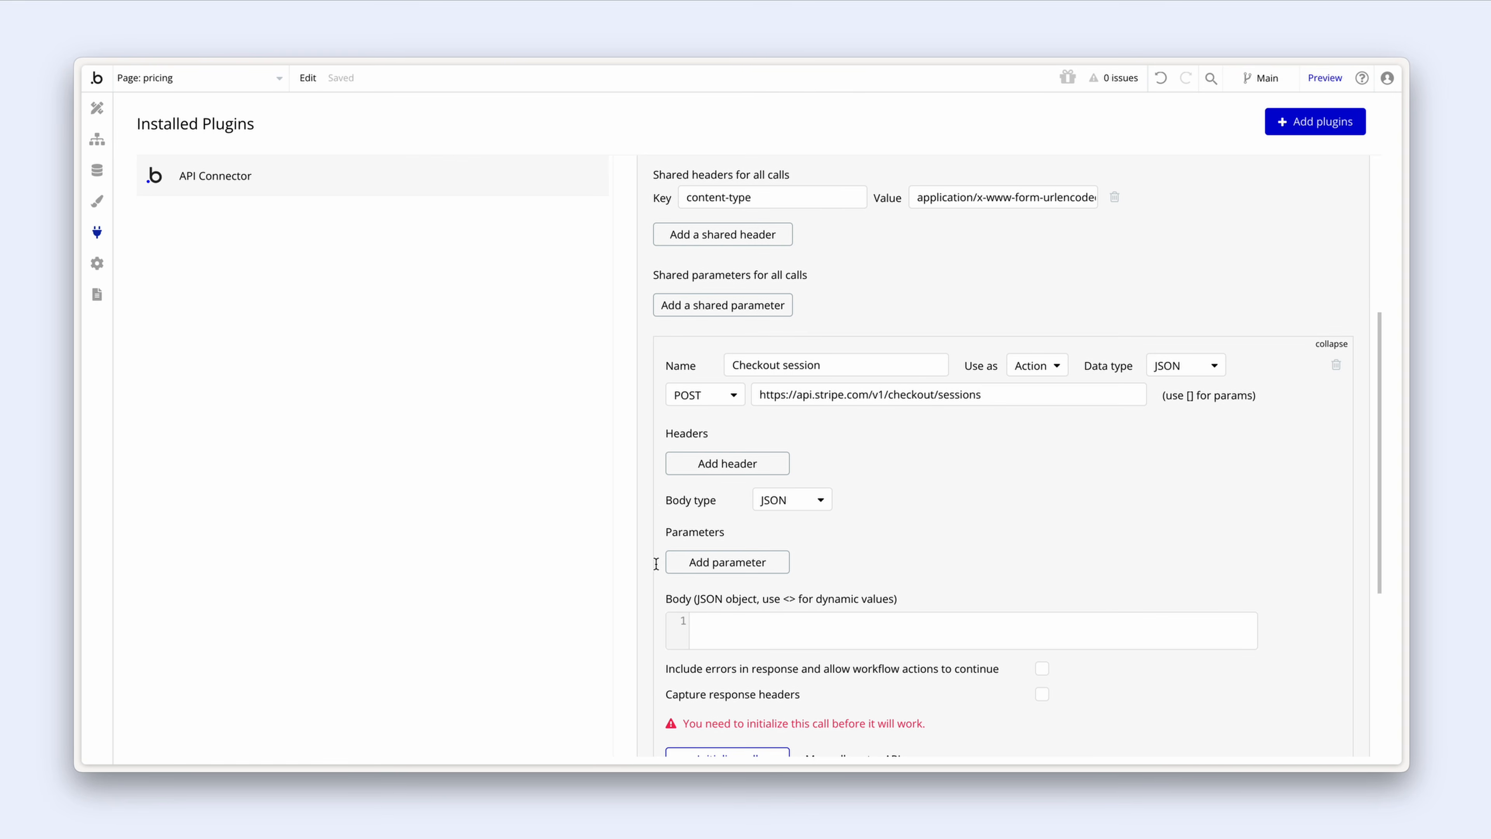
{"action": "left_click", "coordinate": [729, 626]}
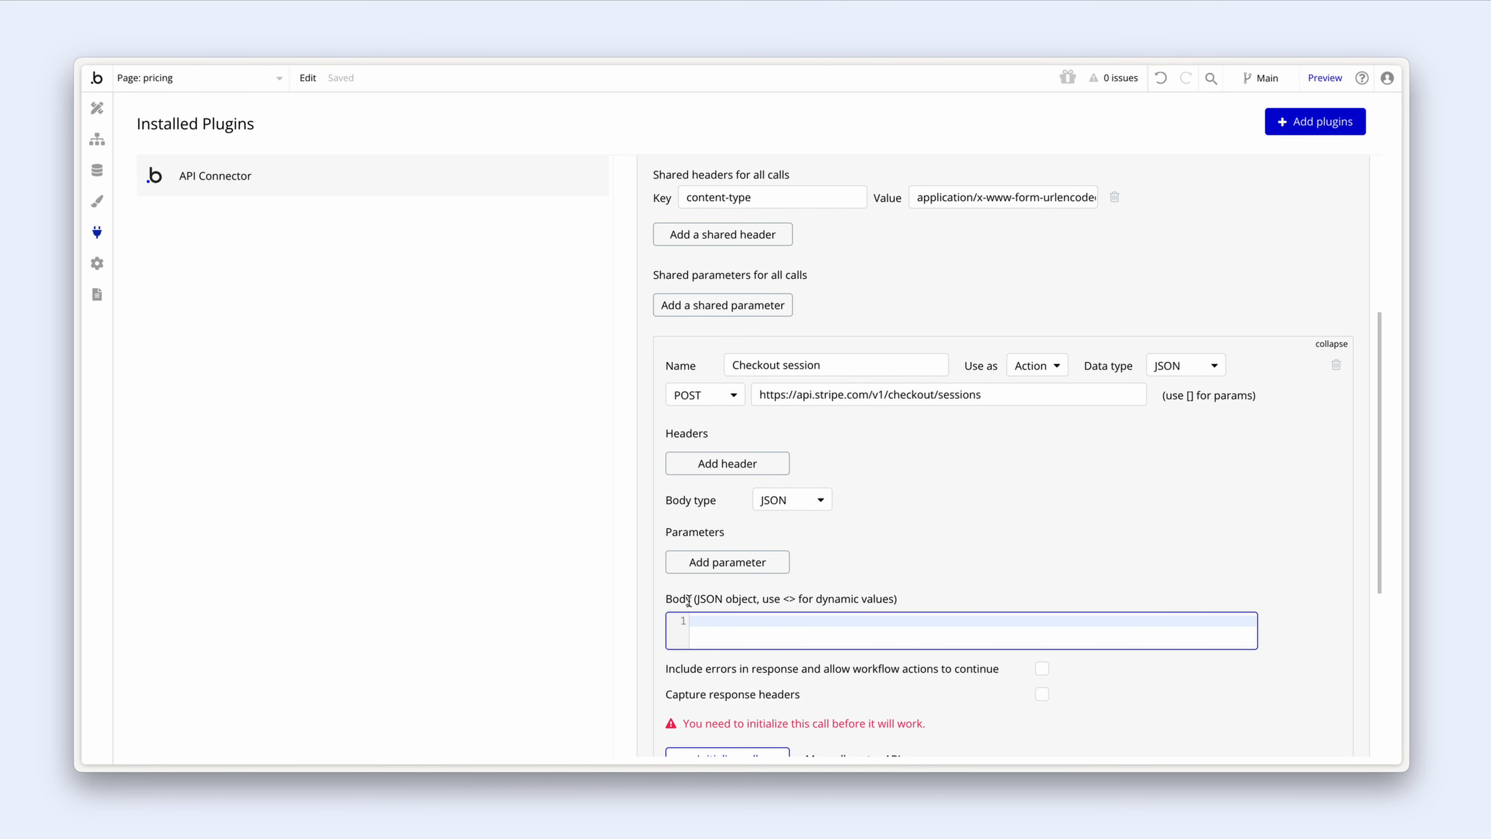
{"action": "left_click", "coordinate": [682, 565]}
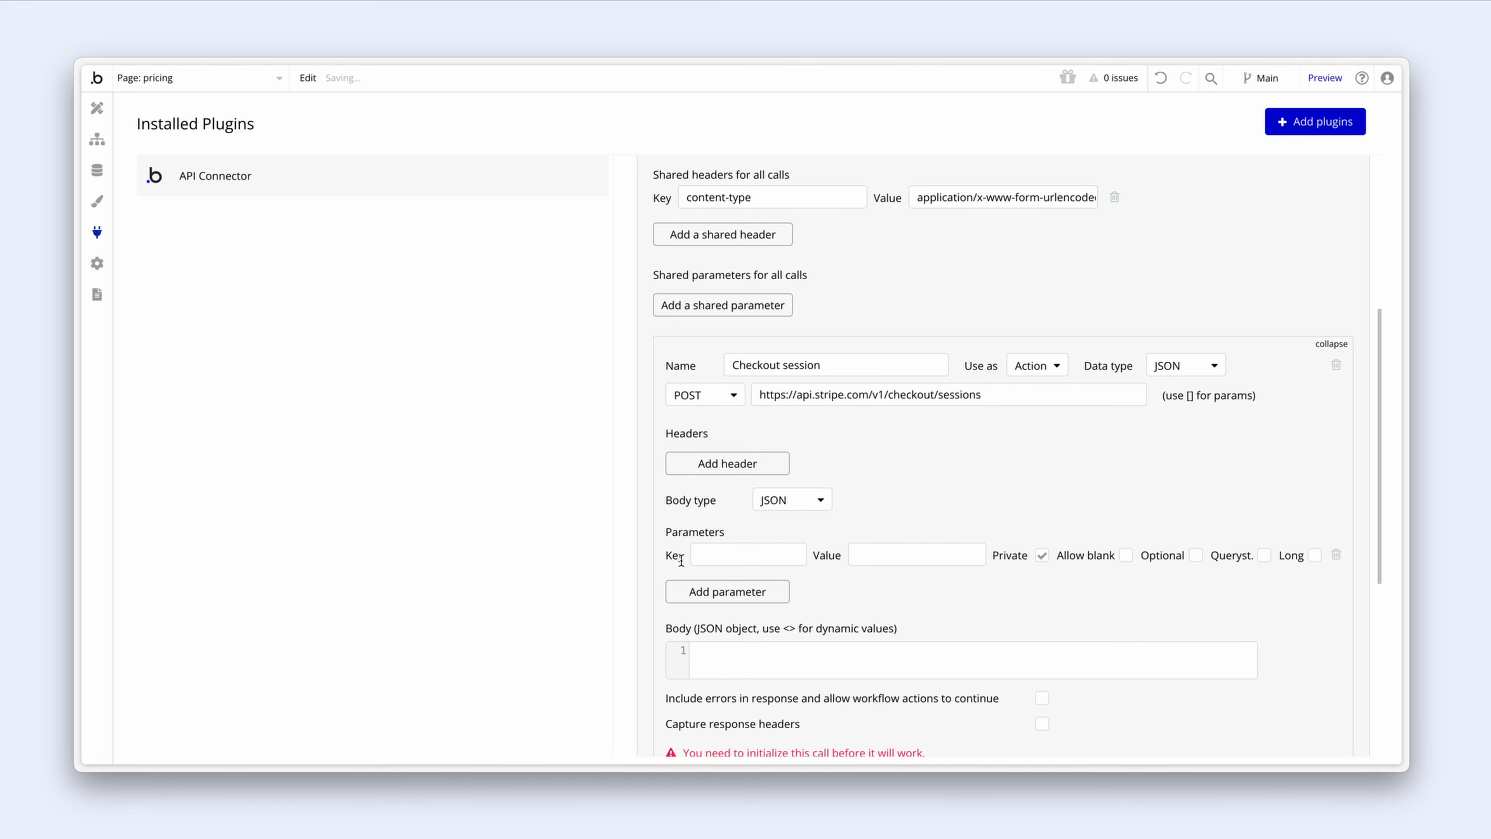
{"action": "scroll", "coordinate": [682, 559], "scroll_direction": "down", "scroll_amount": 1}
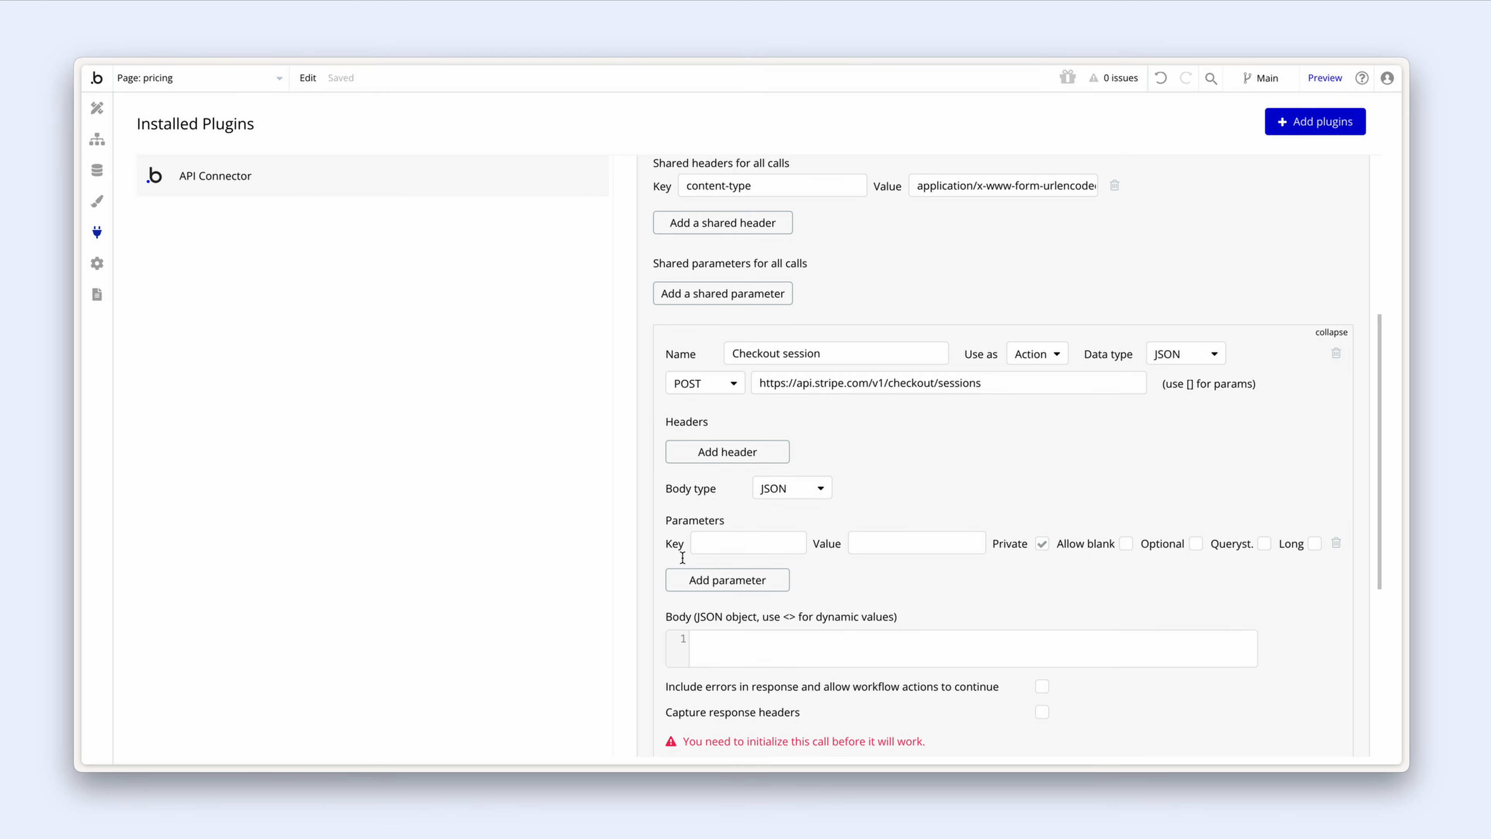
{"action": "key", "text": "alt+Tab"}
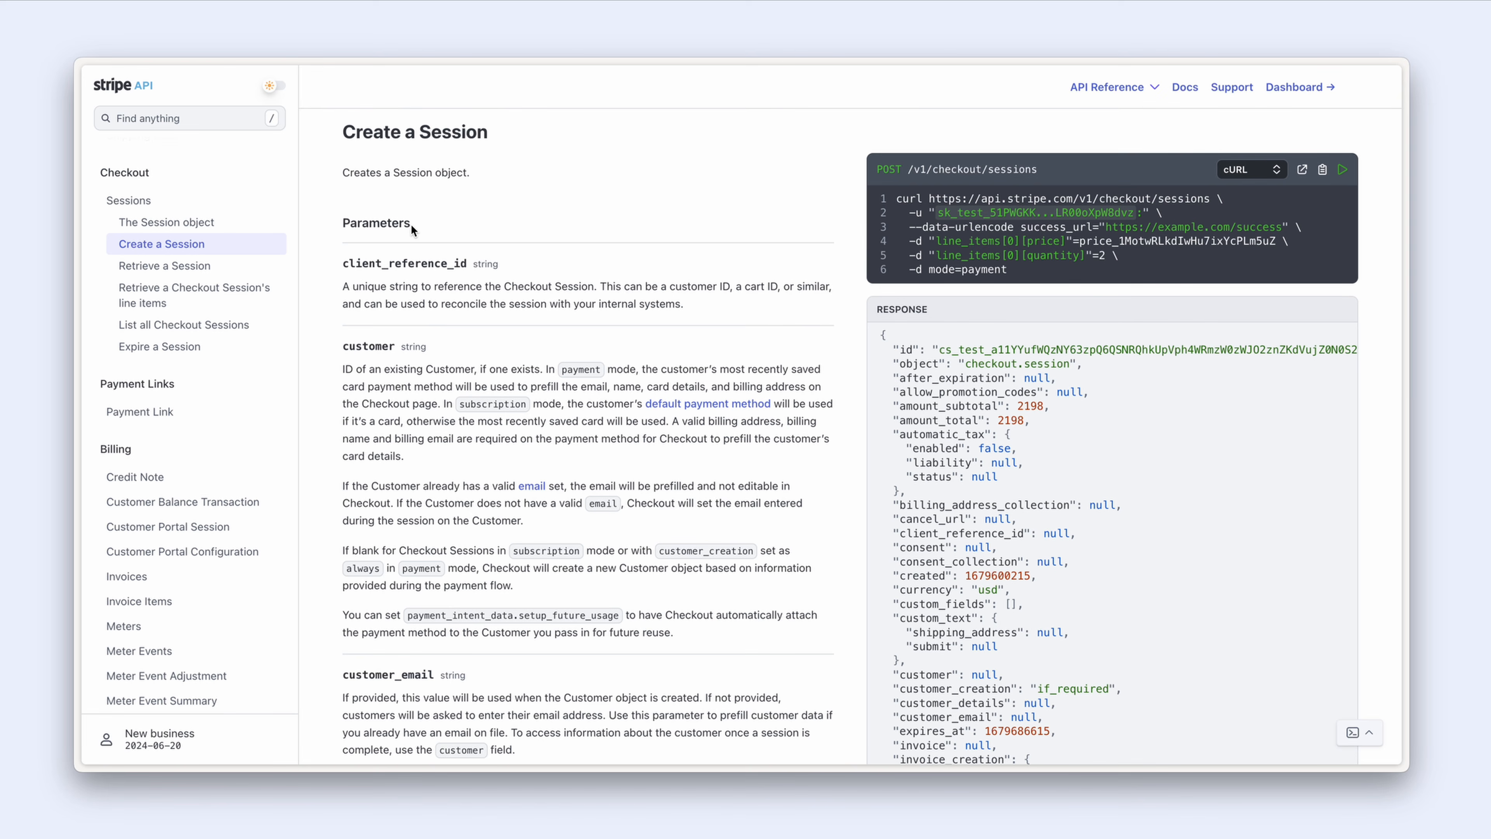
Step: Scroll the Create a Session parameters down to the line_items and mode entries
{"action": "scroll", "coordinate": [411, 226], "scroll_direction": "down", "scroll_amount": 3}
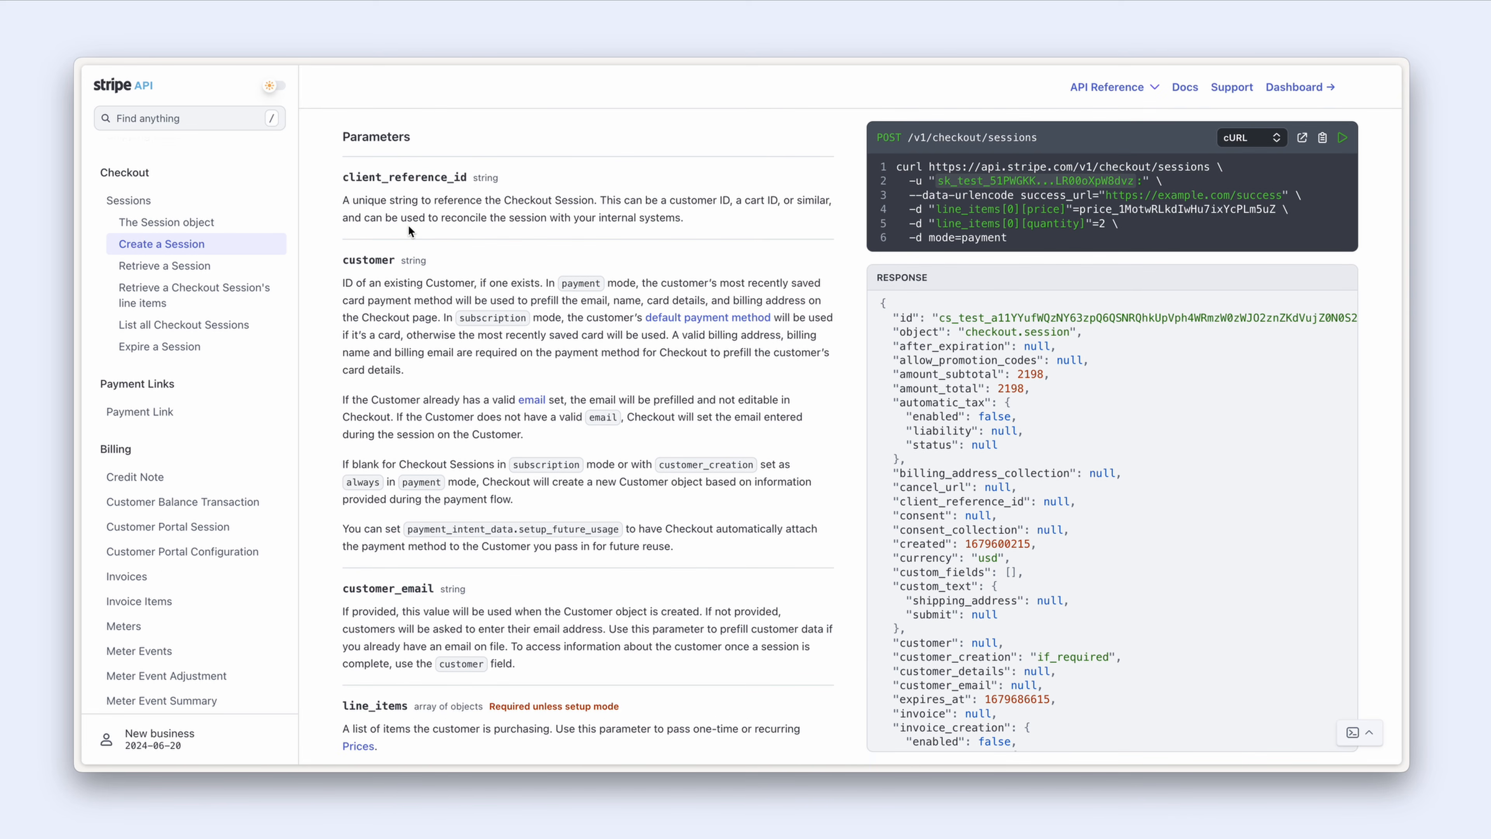
{"action": "scroll", "coordinate": [408, 224], "scroll_direction": "down", "scroll_amount": 10}
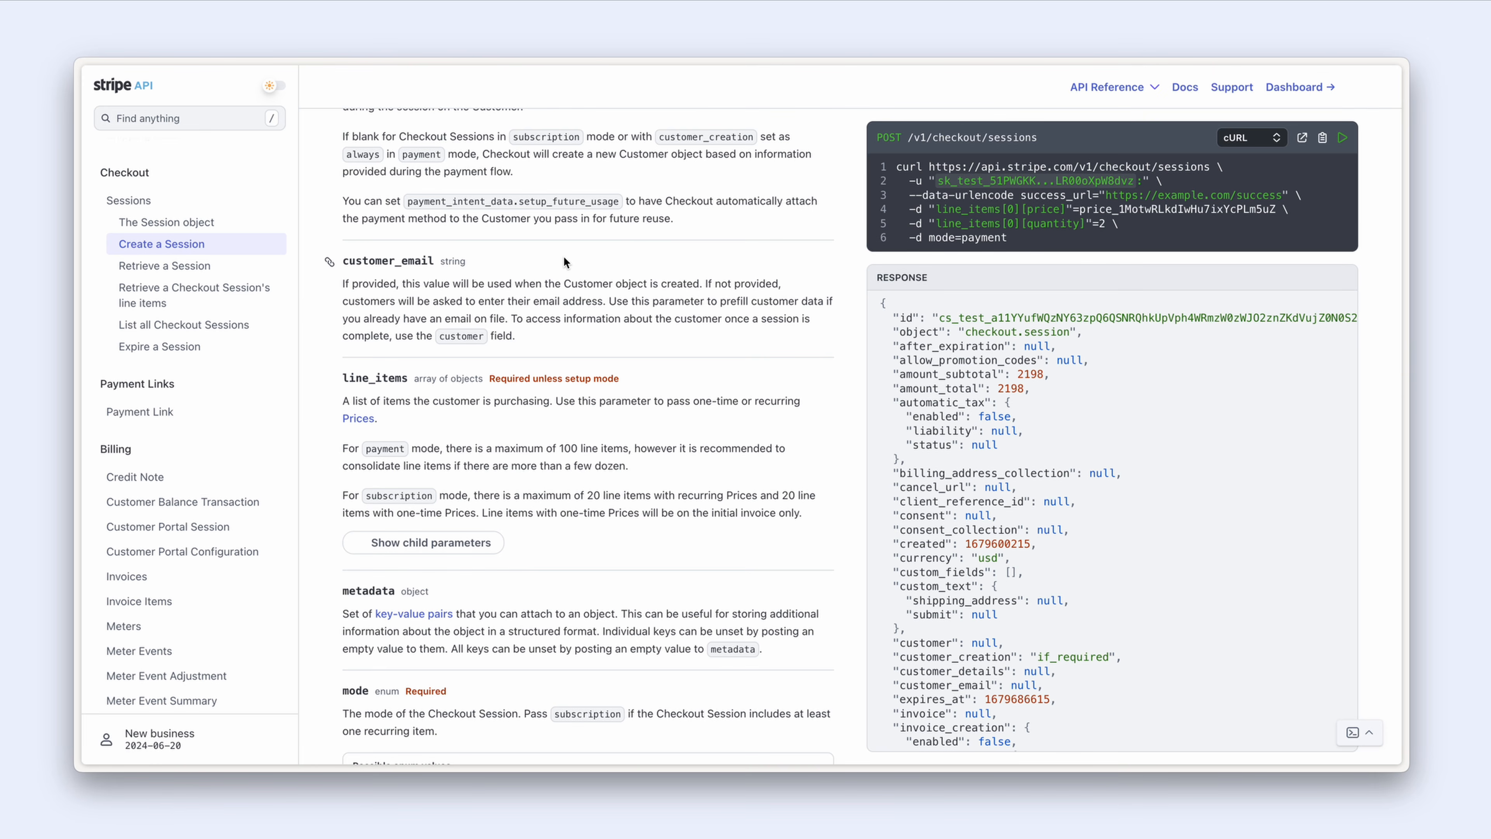
Step: Read the required mode parameter's payment, setup and subscription values, then return to Bubble
{"action": "scroll", "coordinate": [563, 258], "scroll_direction": "down", "scroll_amount": 5}
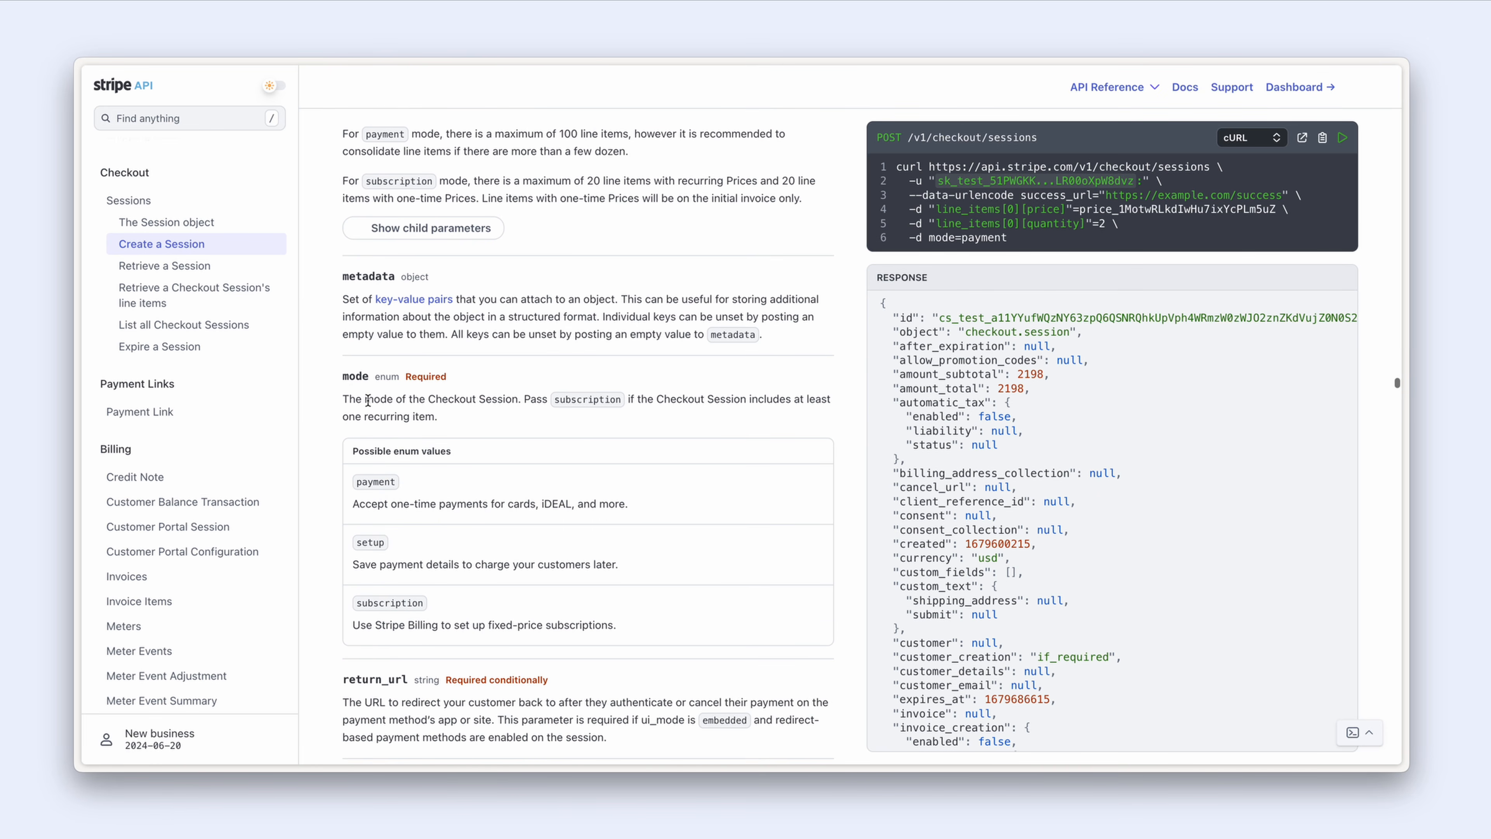
{"action": "left_click_drag", "start_coordinate": [406, 377], "coordinate": [446, 377]}
{"action": "left_click", "coordinate": [448, 378]}
{"action": "scroll", "coordinate": [465, 378], "scroll_direction": "down", "scroll_amount": 1}
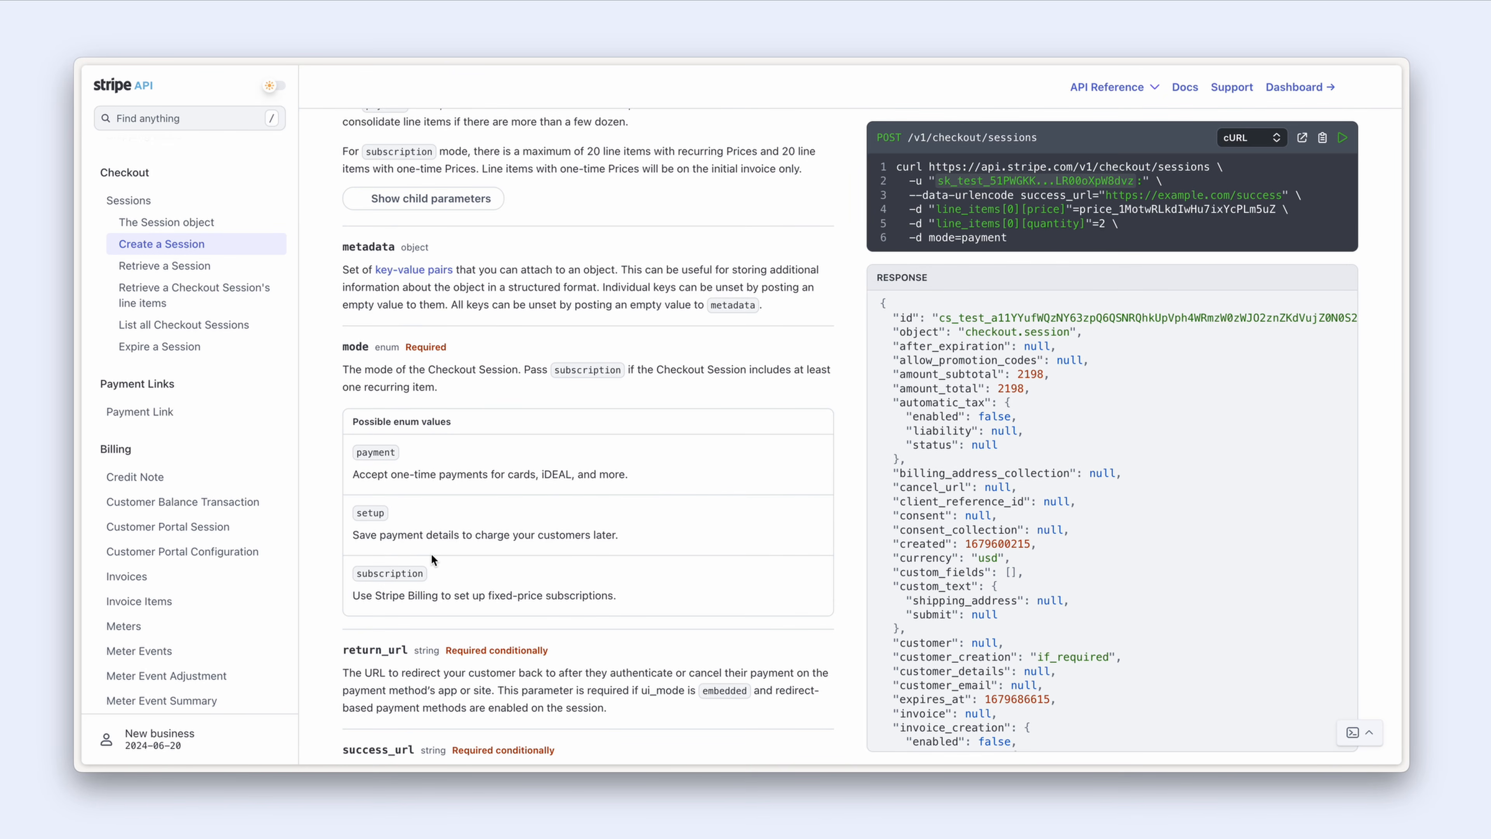
{"action": "scroll", "coordinate": [432, 559], "scroll_direction": "down", "scroll_amount": 5}
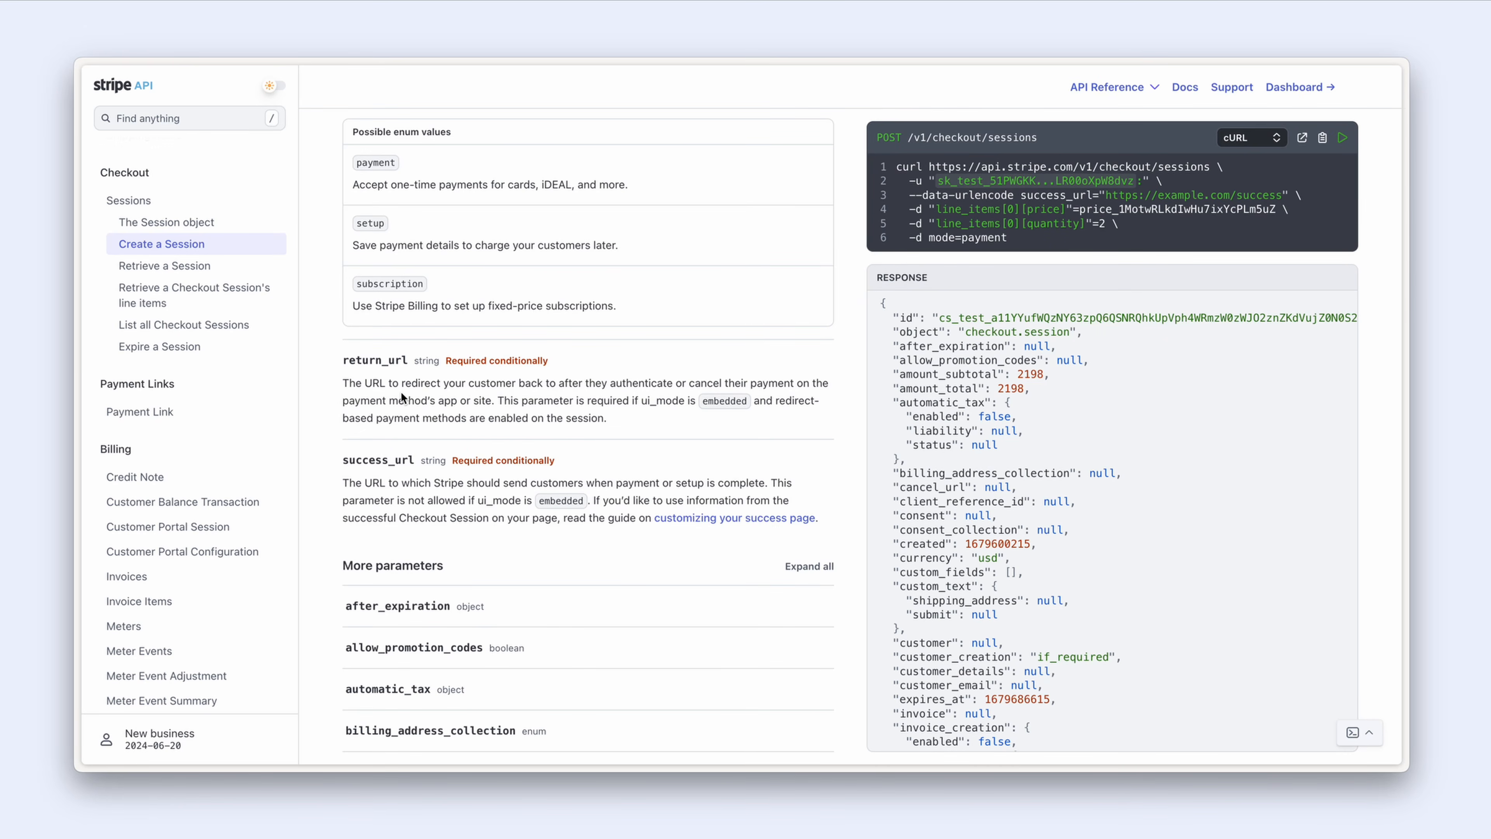
{"action": "scroll", "coordinate": [402, 398], "scroll_direction": "up", "scroll_amount": 5}
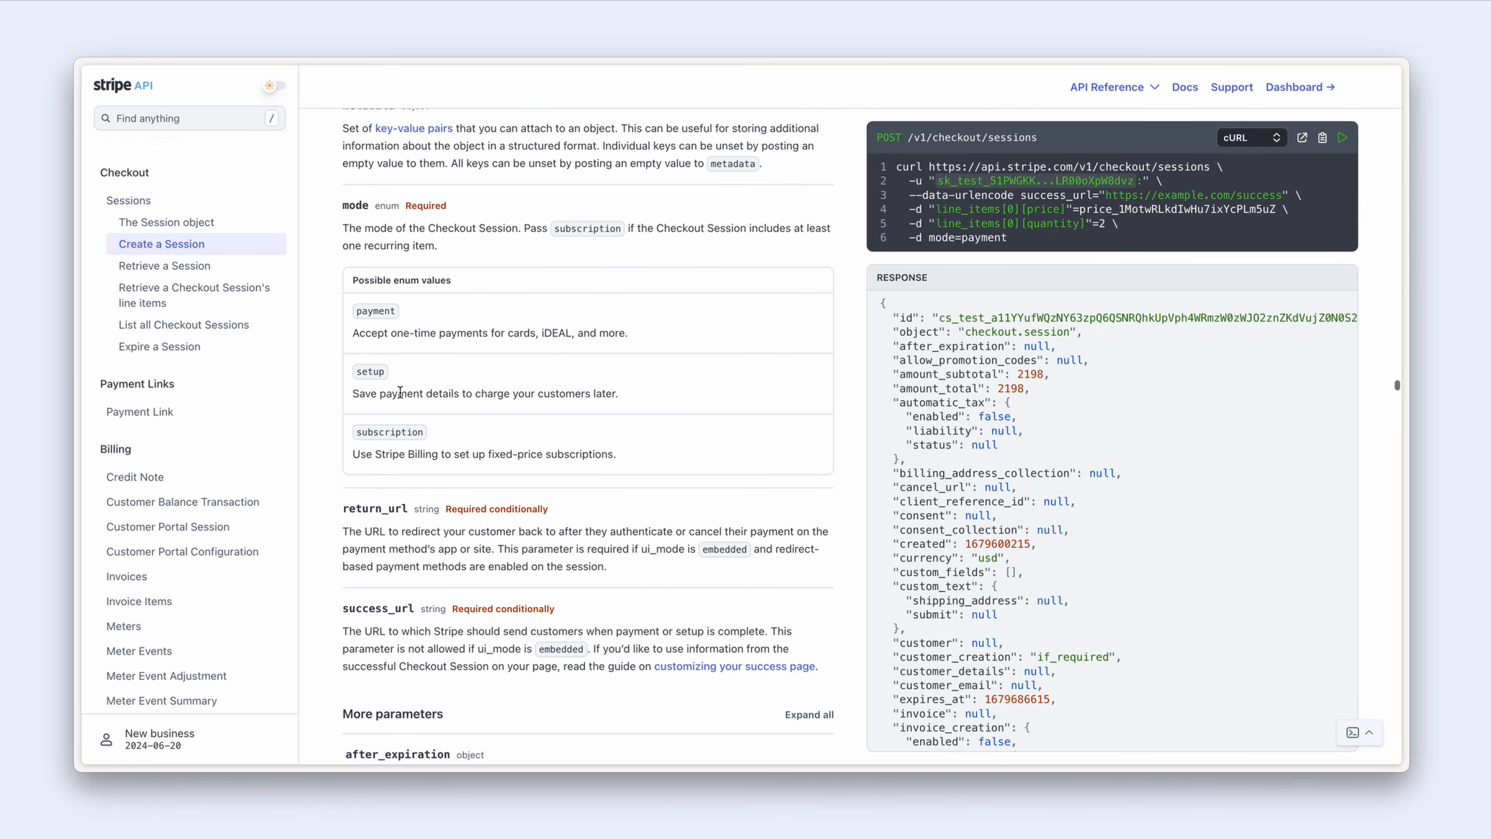
{"action": "scroll", "coordinate": [400, 391], "scroll_direction": "up", "scroll_amount": 2}
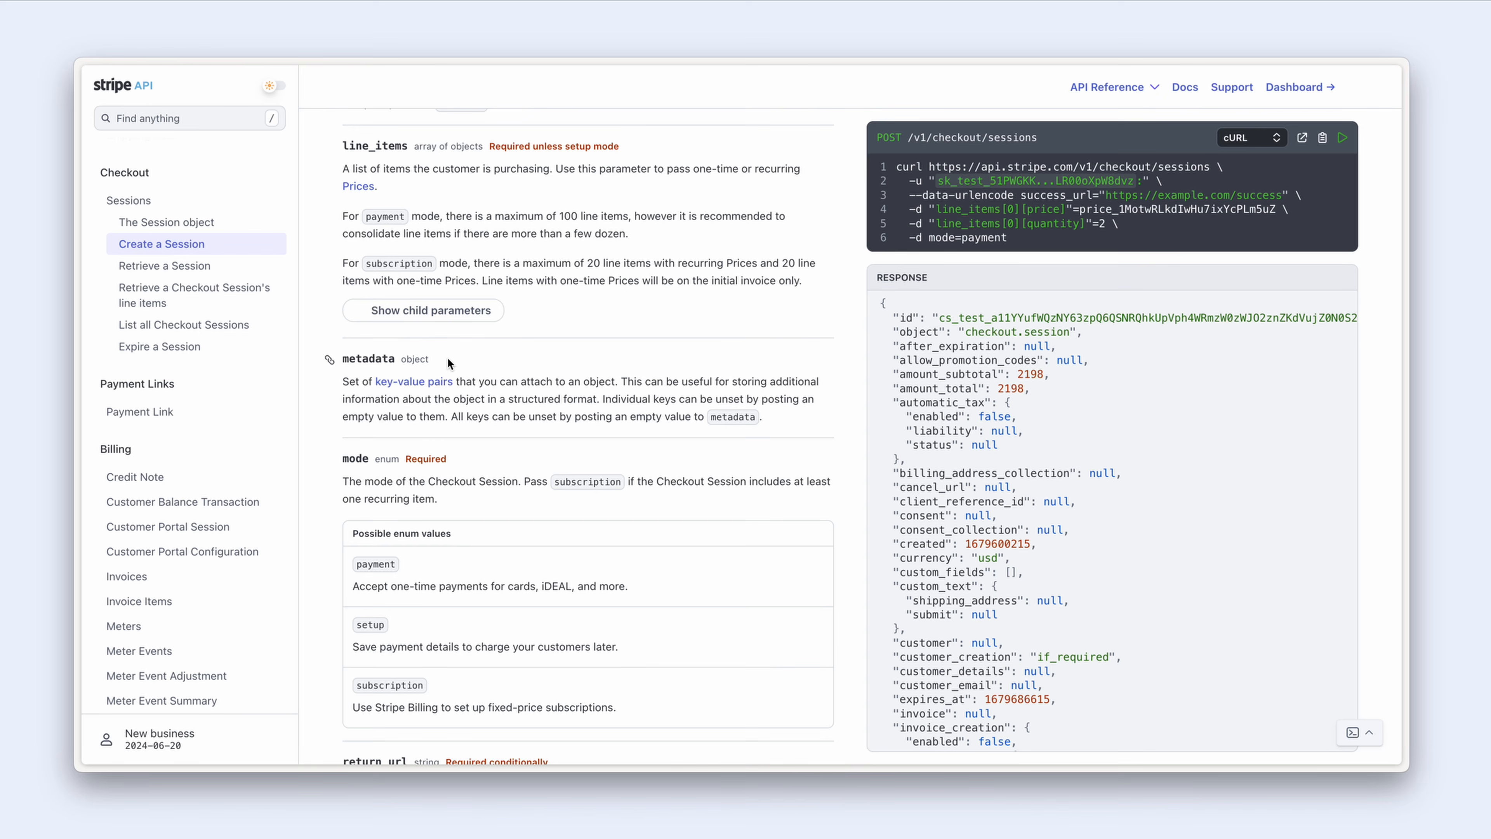
{"action": "key", "text": "ctrl+Tab"}
Step: Add a query-string parameter mode = subscription and start a second parameter row
{"action": "scroll", "coordinate": [709, 390], "scroll_direction": "down", "scroll_amount": 3}
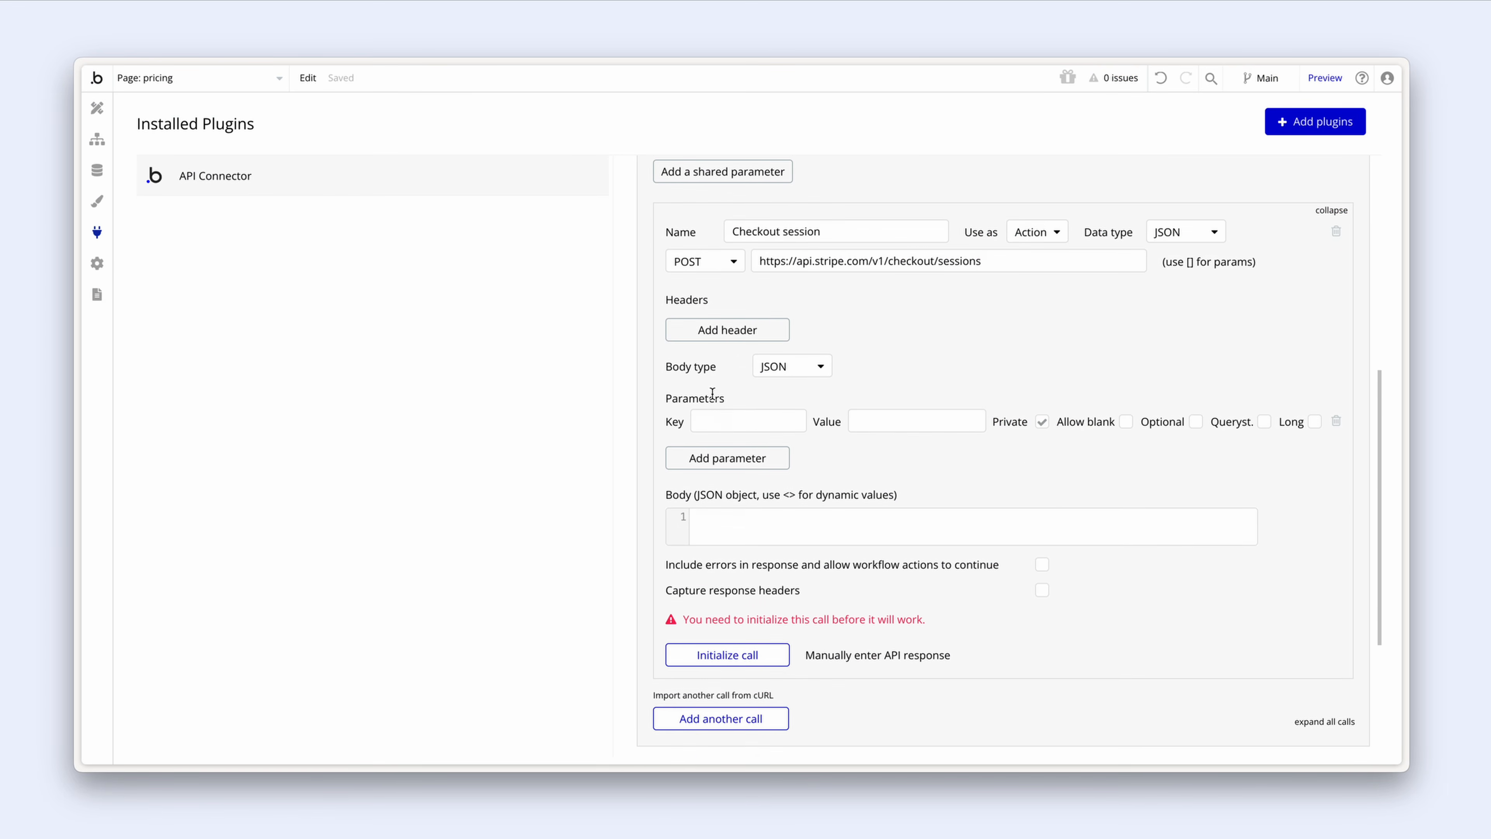
{"action": "left_click", "coordinate": [721, 406]}
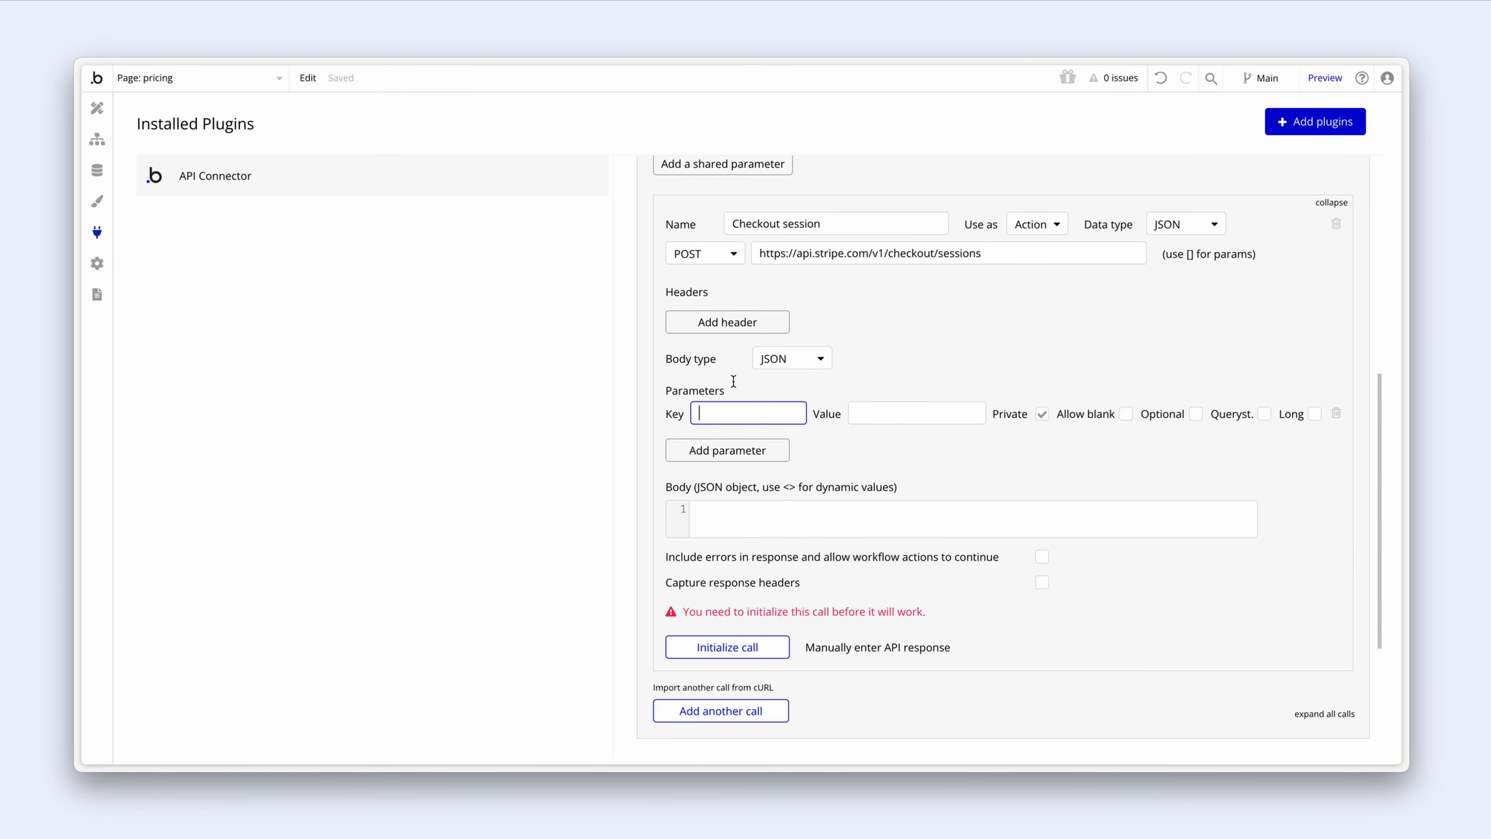
{"action": "type", "text": "mode"}
{"action": "left_click", "coordinate": [874, 413]}
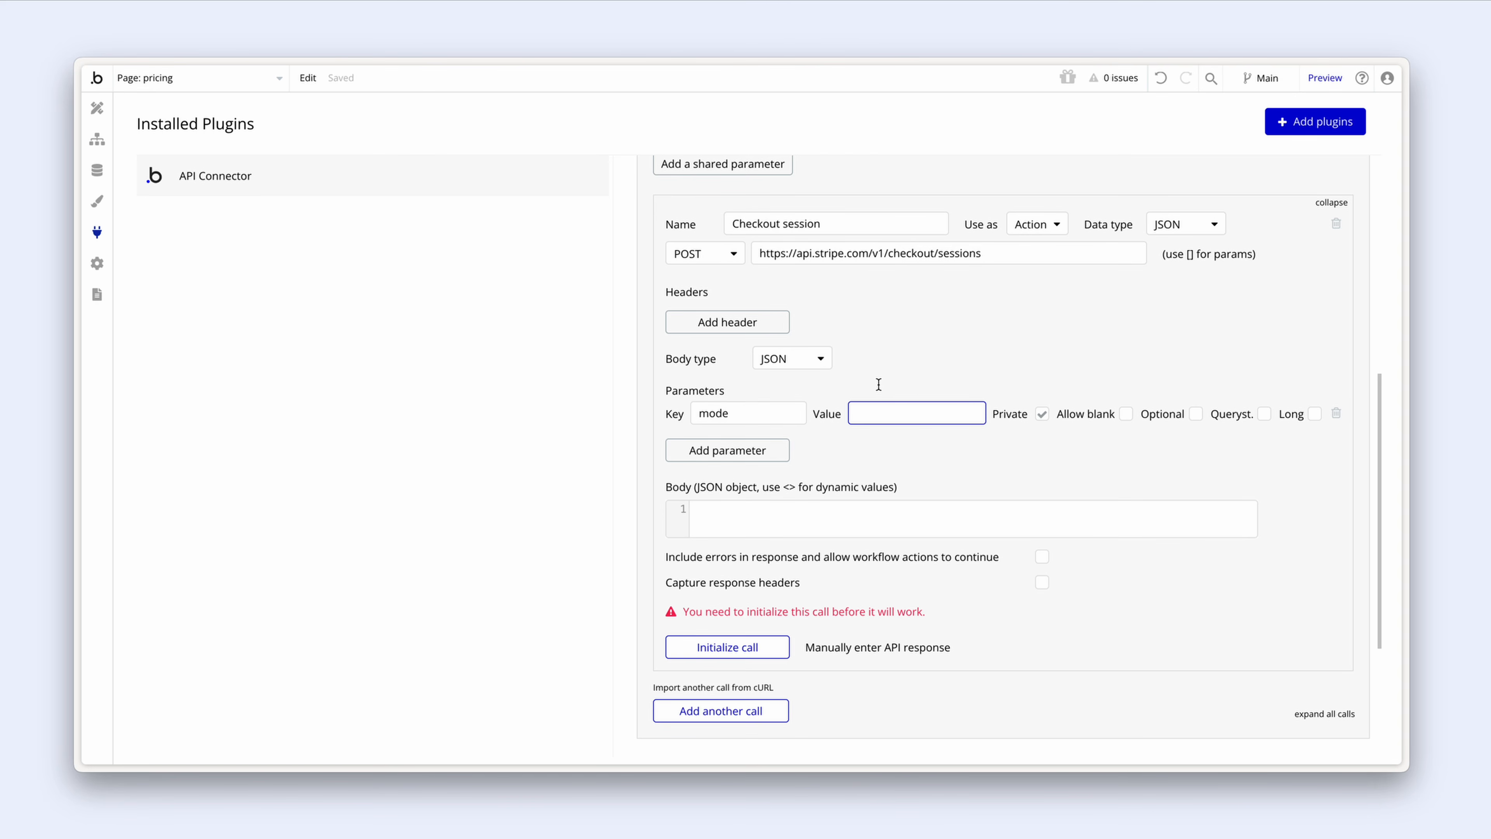
{"action": "type", "text": "subscription"}
{"action": "left_click", "coordinate": [1265, 417]}
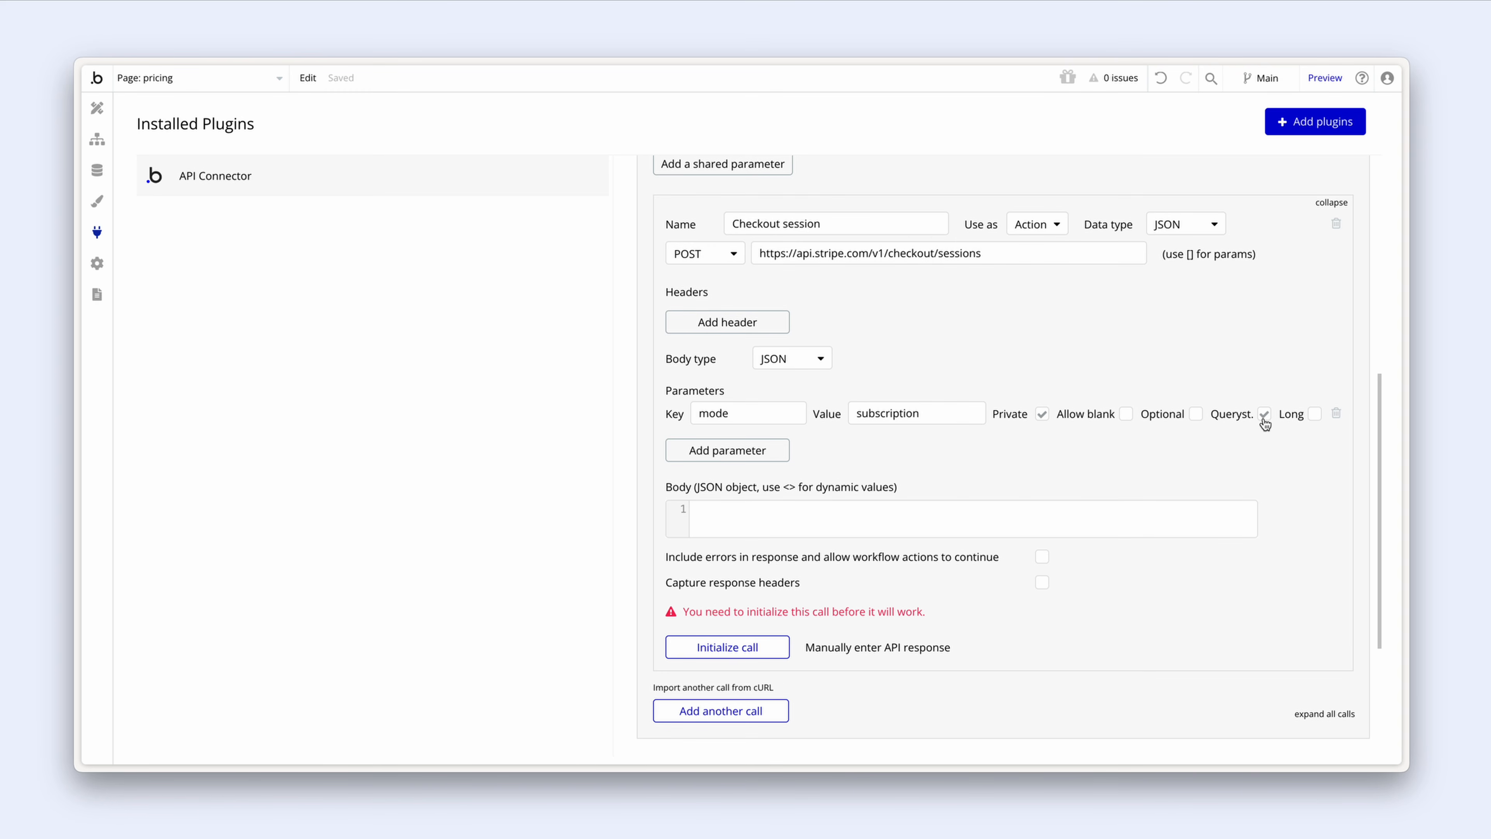
{"action": "left_click", "coordinate": [778, 452]}
Step: Add a non-private query-string parameter customer_email and start a third row
{"action": "left_click", "coordinate": [772, 446]}
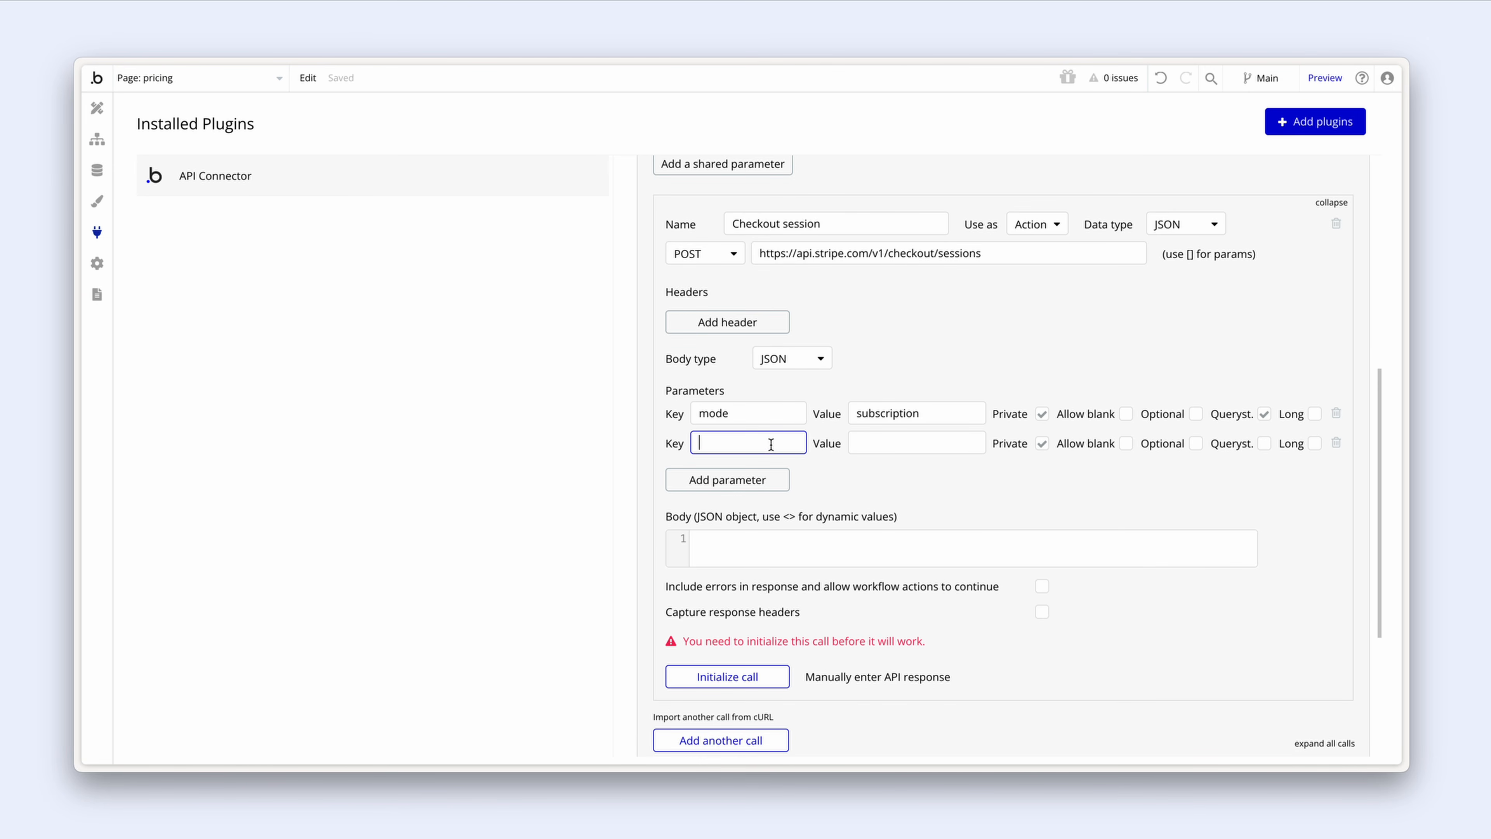
{"action": "type", "text": "customer_"}
{"action": "type", "text": "emal"}
{"action": "type", "text": "ail"}
{"action": "left_click", "coordinate": [873, 441]}
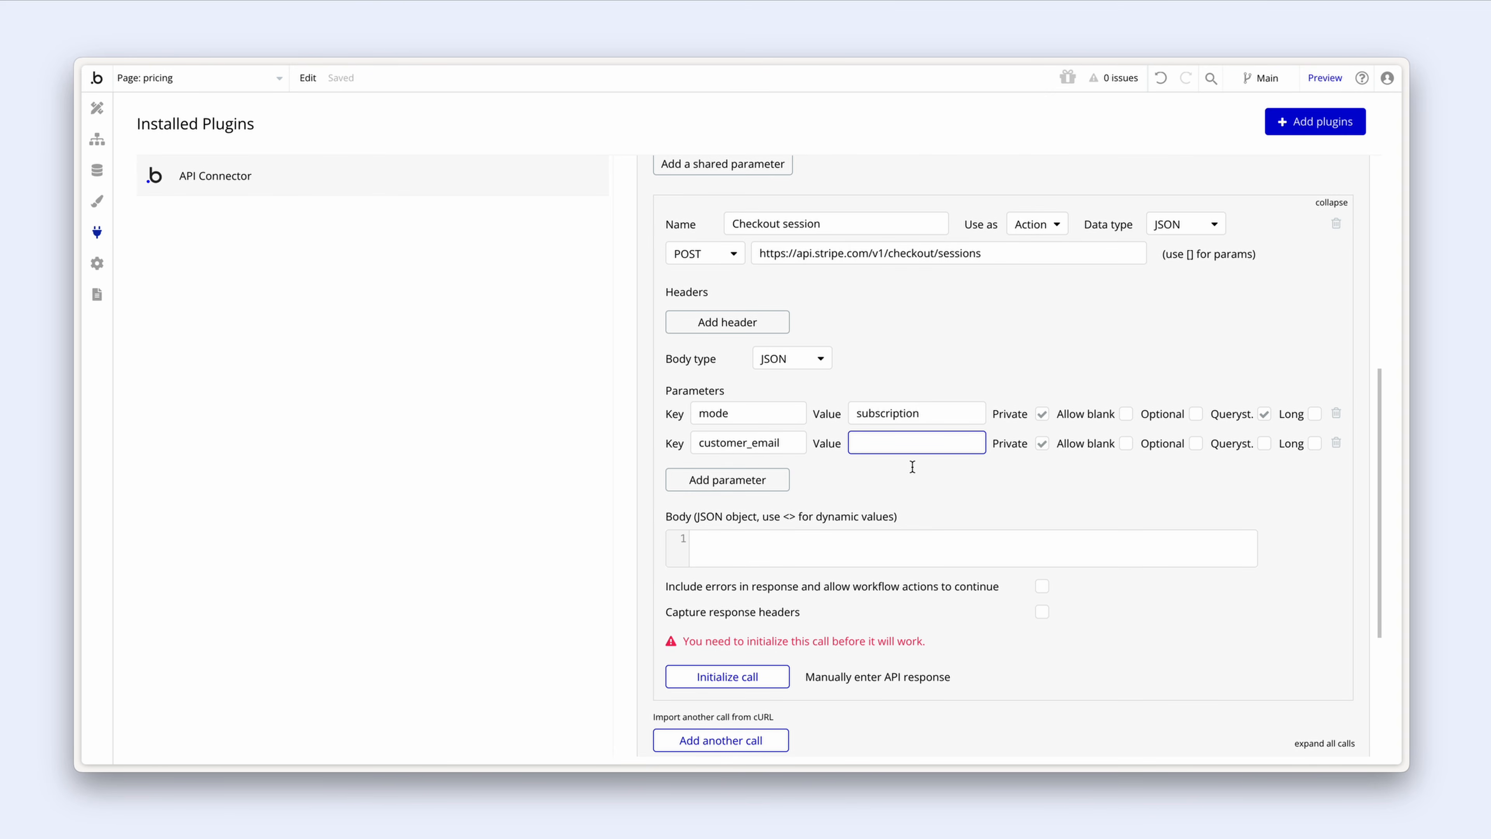
{"action": "left_click", "coordinate": [1043, 444]}
{"action": "left_click", "coordinate": [1266, 444]}
{"action": "left_click", "coordinate": [776, 486]}
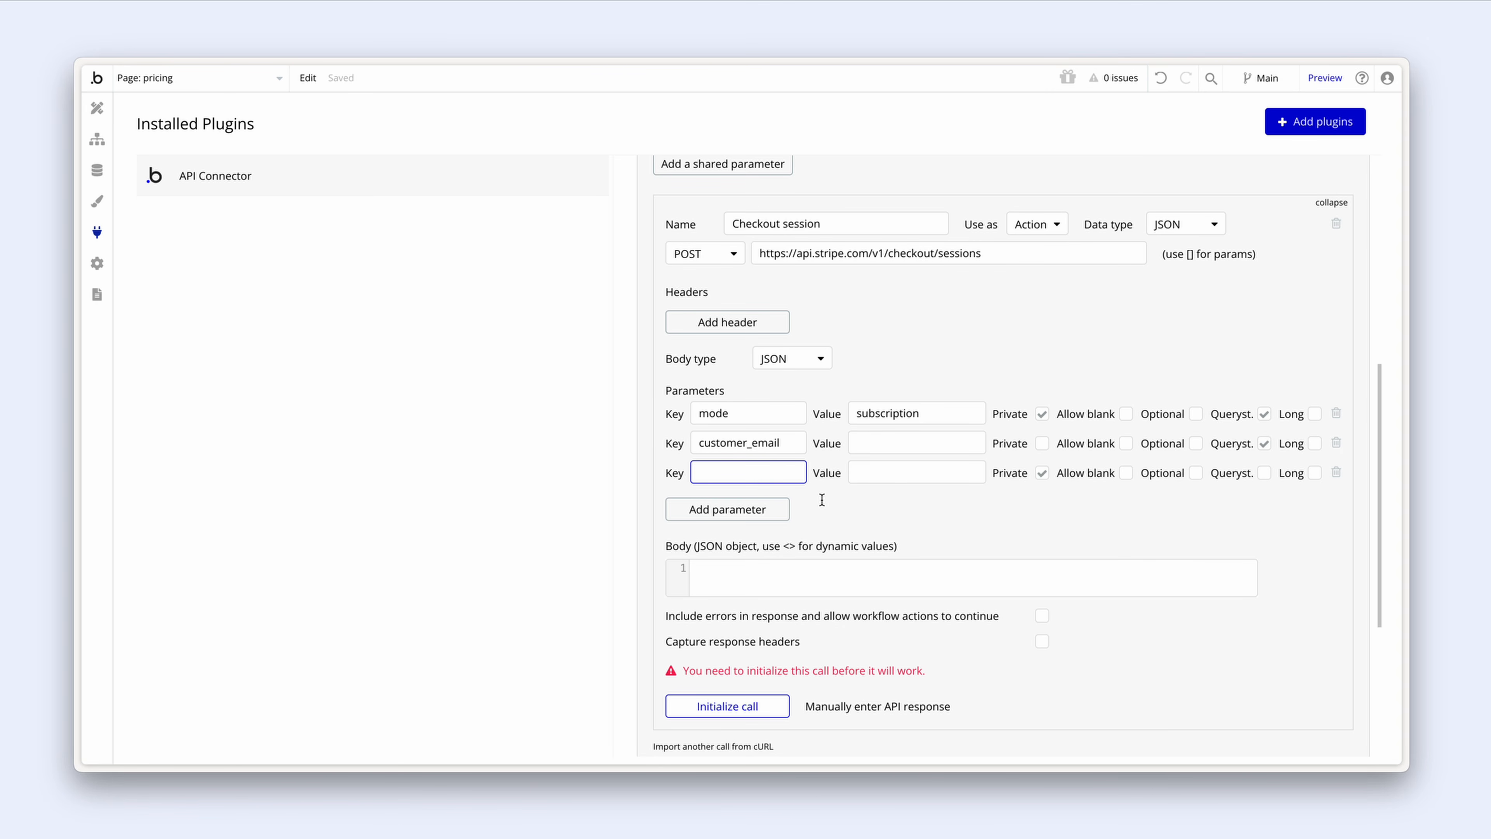
Step: Add line_items[0][quantity] = 1 as a query-string parameter
{"action": "type", "text": "line"}
{"action": "type", "text": "_items"}
{"action": "type", "text": "["}
{"action": "type", "text": "0]"}
{"action": "type", "text": "["}
{"action": "type", "text": "quantity"}
{"action": "type", "text": "]"}
{"action": "left_click", "coordinate": [892, 472]}
{"action": "type", "text": "1"}
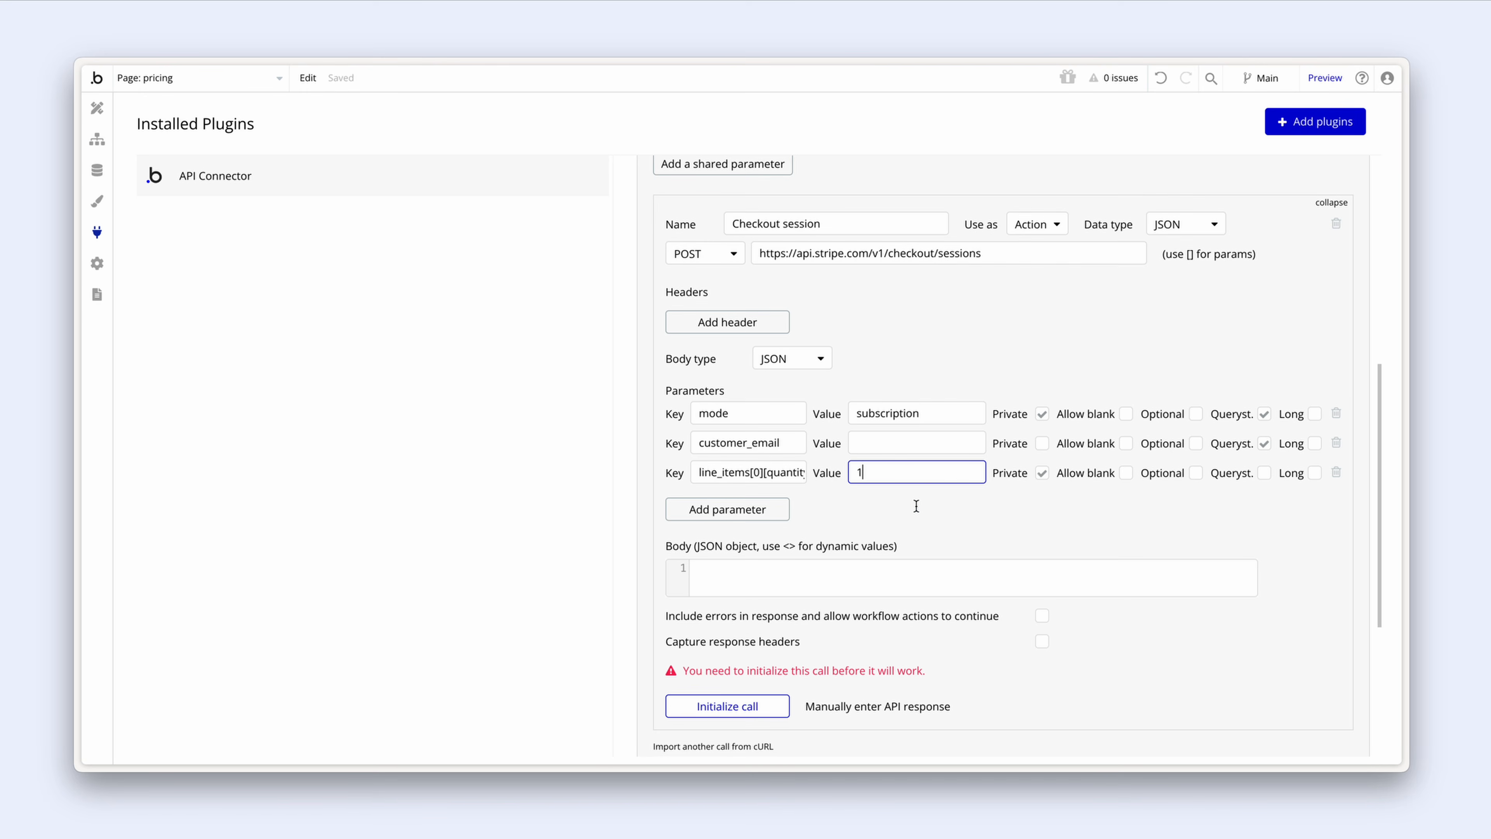
{"action": "left_click", "coordinate": [916, 508]}
{"action": "left_click", "coordinate": [1265, 475]}
Step: Add a fourth parameter row keyed line_item[0][price]
{"action": "left_click", "coordinate": [781, 512]}
{"action": "left_click", "coordinate": [756, 502]}
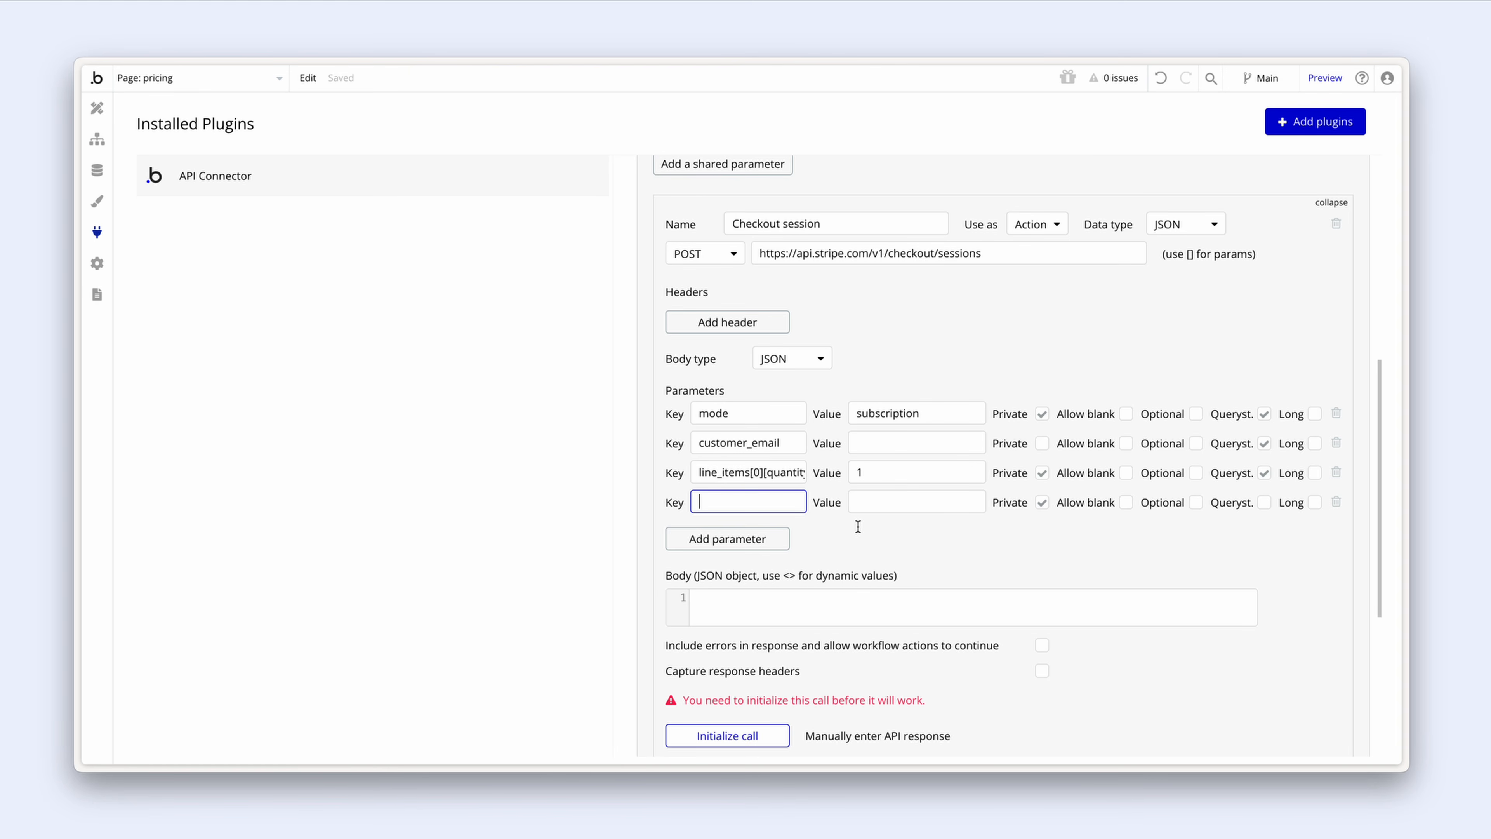
{"action": "type", "text": "line_item[0][price]"}
{"action": "left_click", "coordinate": [867, 500]}
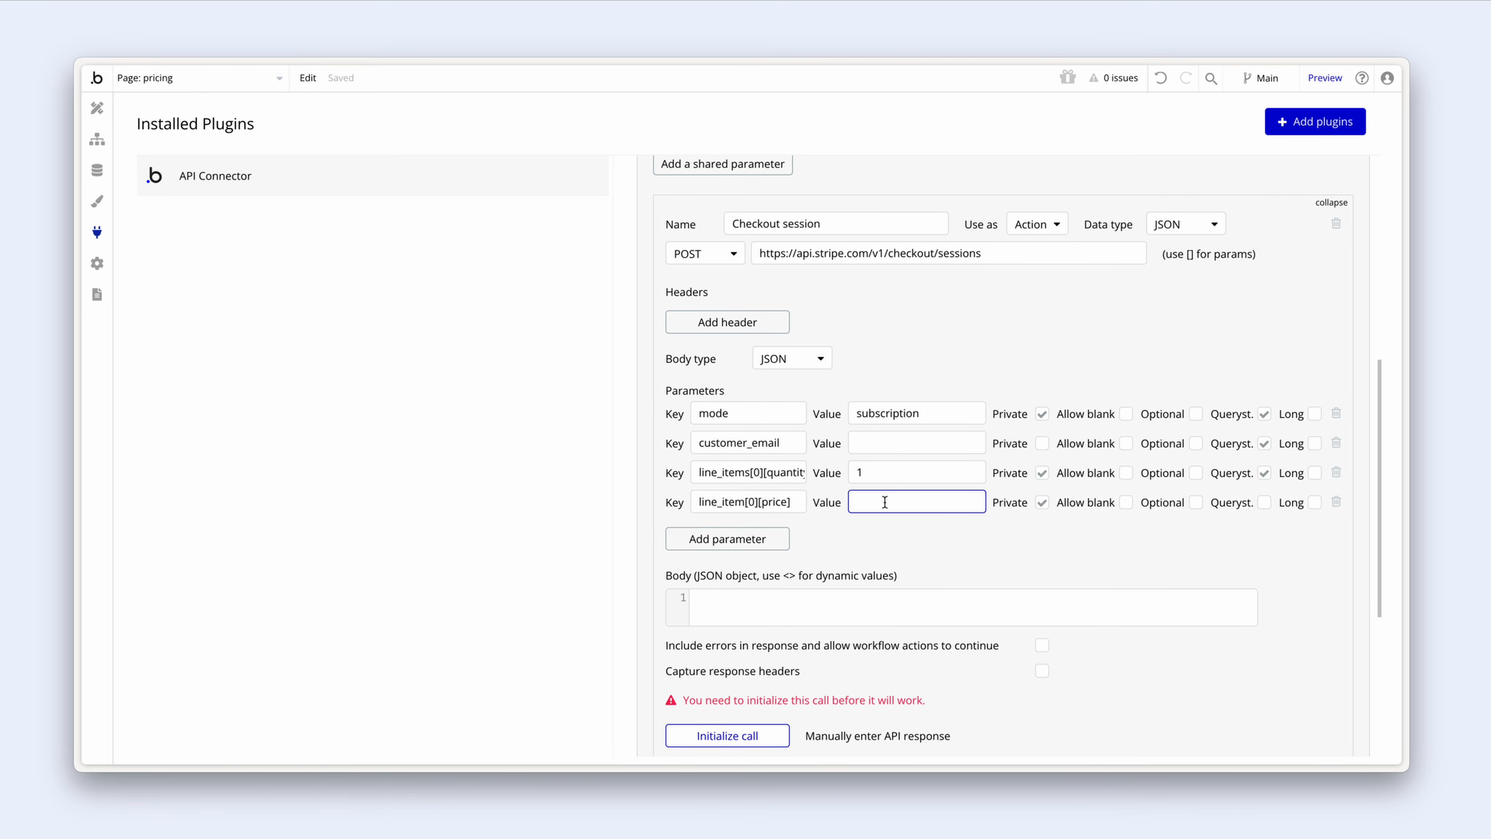
Step: Copy the Starter option's test price ID from the Plan option set, then return to the API Connector
{"action": "left_click", "coordinate": [98, 170]}
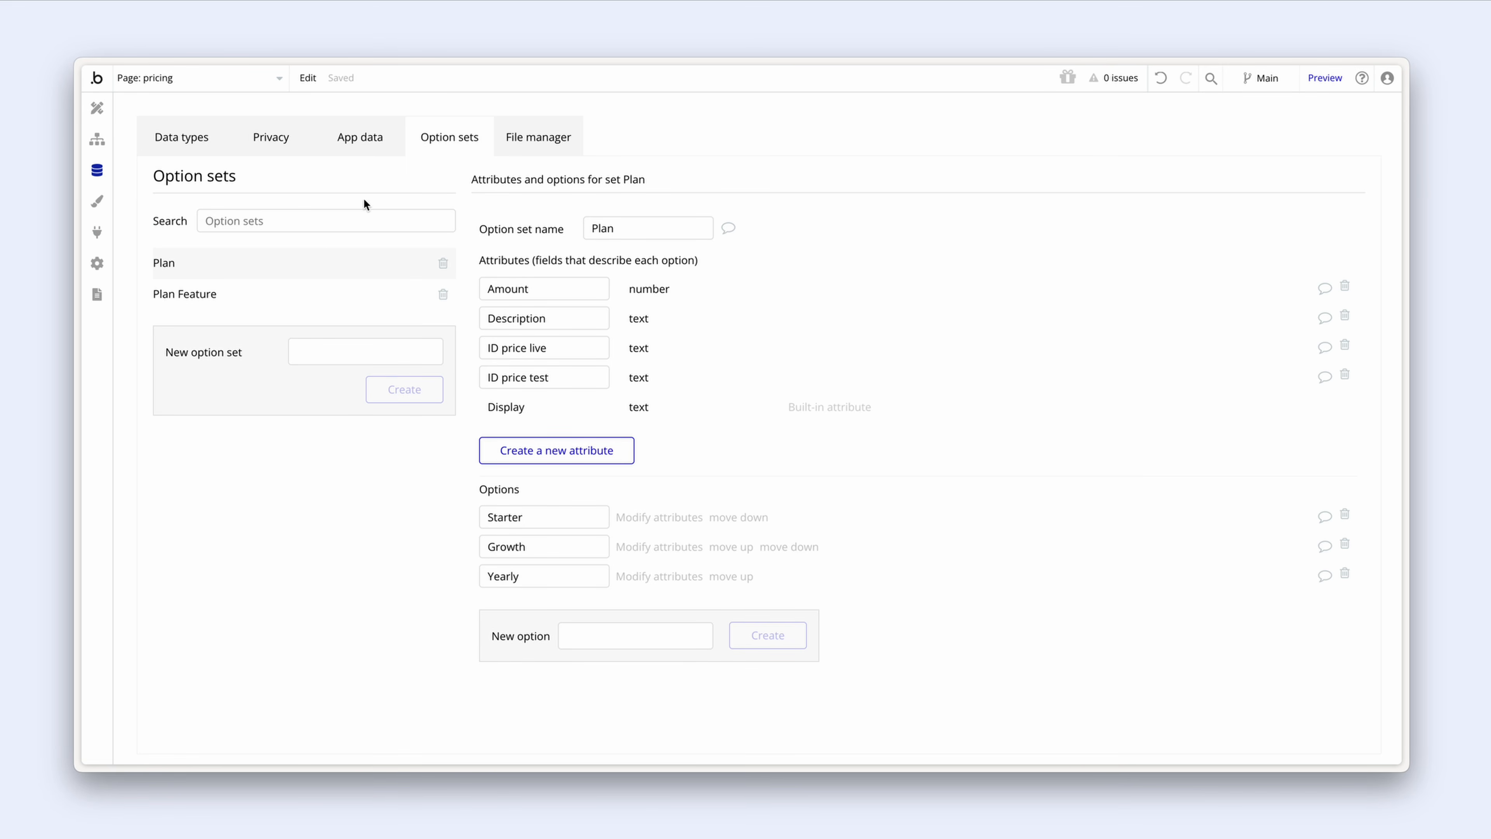
{"action": "left_click", "coordinate": [645, 518]}
{"action": "left_click_drag", "start_coordinate": [574, 198], "coordinate": [741, 205]}
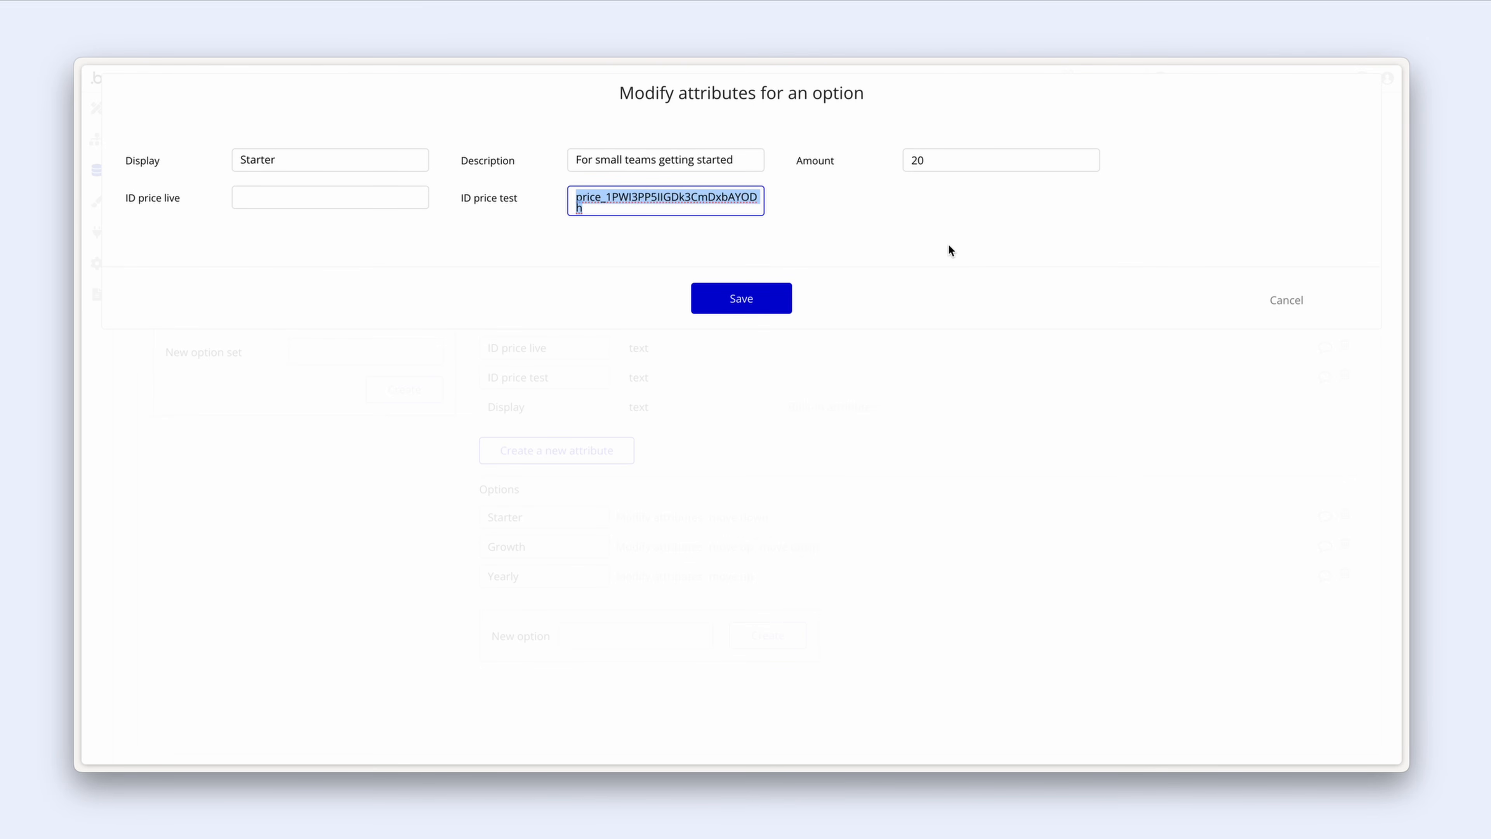
{"action": "left_click", "coordinate": [1287, 300]}
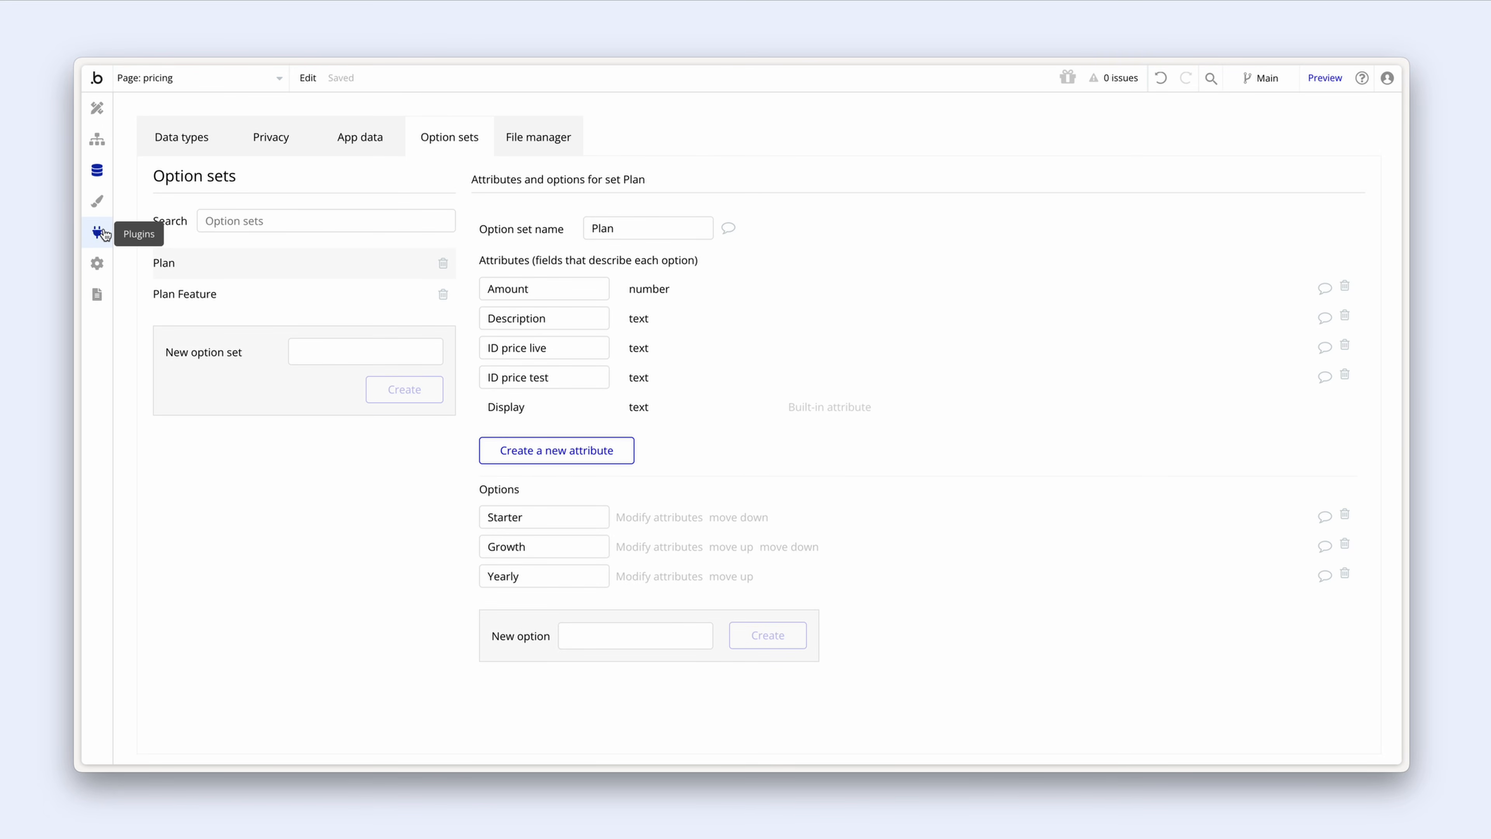
{"action": "left_click", "coordinate": [99, 233]}
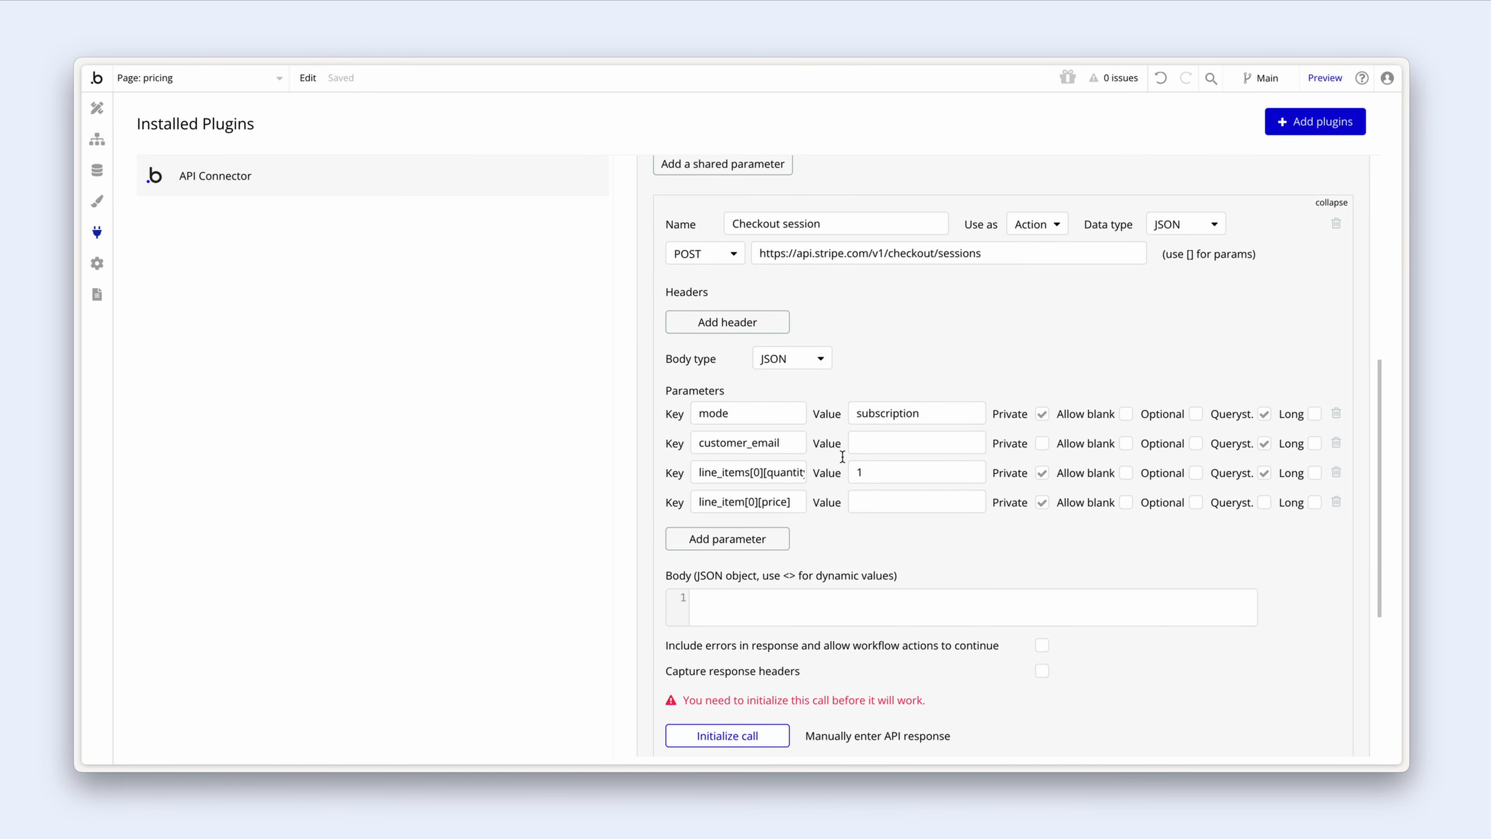
Step: Paste the Starter test price ID as the price value, non-private and sent as a query string
{"action": "left_click", "coordinate": [883, 498]}
{"action": "key", "text": "ctrl+v"}
{"action": "left_click", "coordinate": [1043, 508]}
{"action": "left_click", "coordinate": [1266, 507]}
Step: Add a non-private query-string parameter metadata[plan] = Starter
{"action": "left_click", "coordinate": [776, 541]}
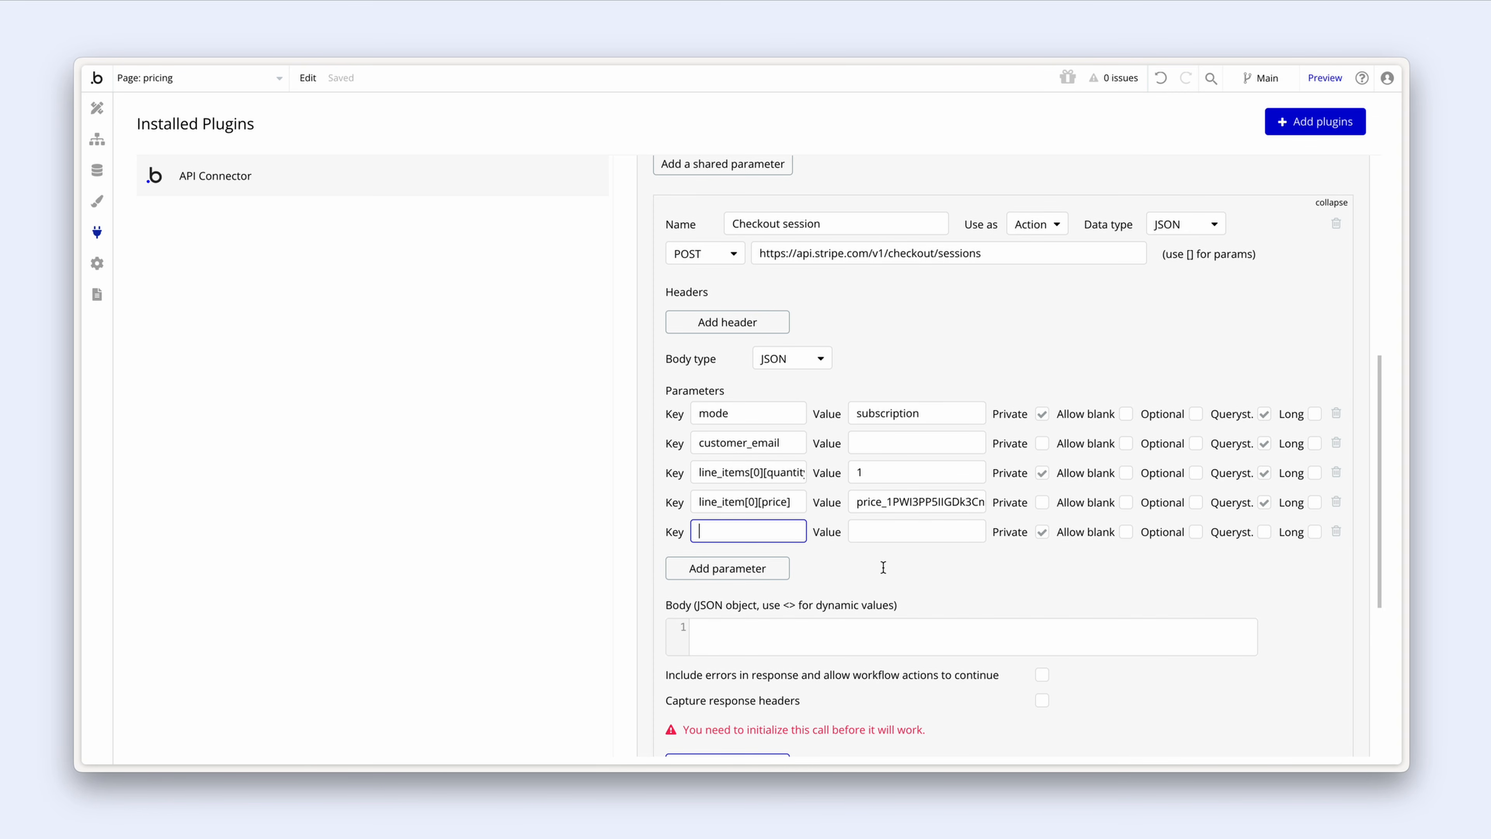
{"action": "type", "text": "metadata"}
{"action": "type", "text": "[plan]"}
{"action": "left_click", "coordinate": [912, 527]}
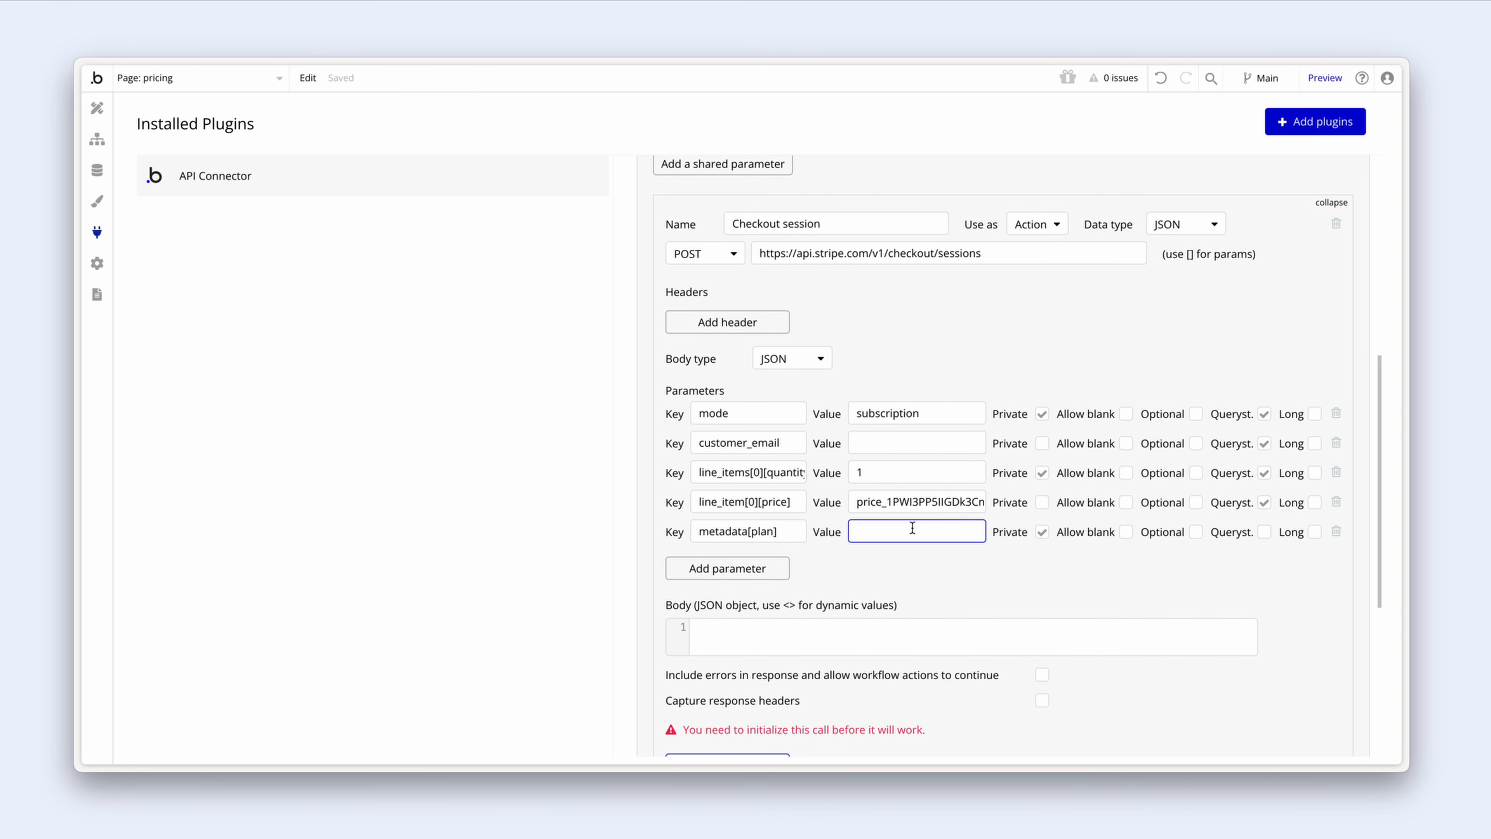
{"action": "type", "text": "Starter"}
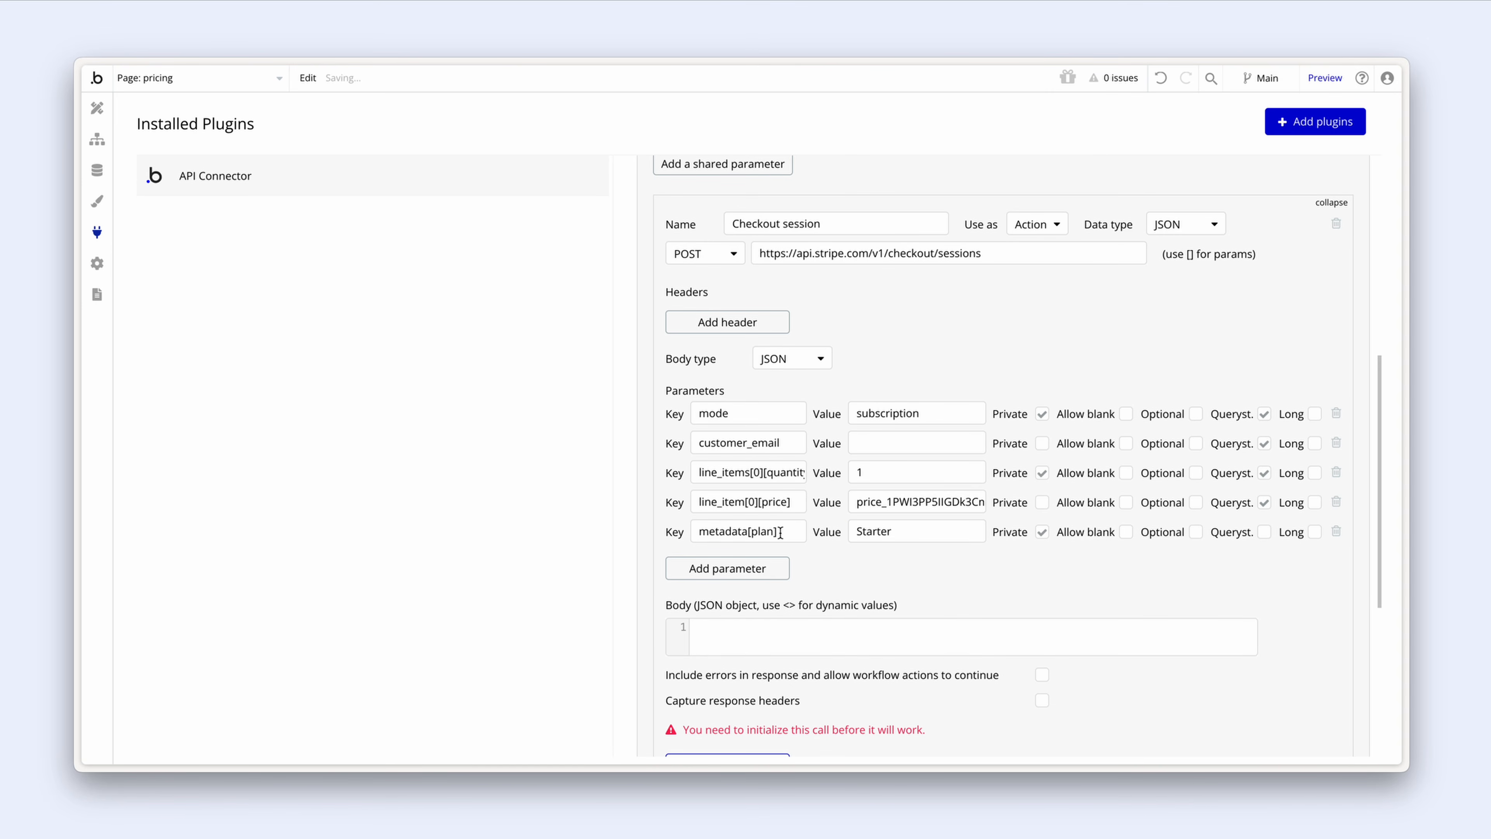
{"action": "left_click_drag", "start_coordinate": [779, 534], "coordinate": [710, 538]}
{"action": "left_click", "coordinate": [826, 555]}
{"action": "left_click", "coordinate": [1041, 532]}
{"action": "left_click", "coordinate": [1264, 533]}
Step: Add two parameter rows to the Checkout session call, keyed success_url and cancel_url
{"action": "scroll", "coordinate": [910, 563], "scroll_direction": "down", "scroll_amount": 1}
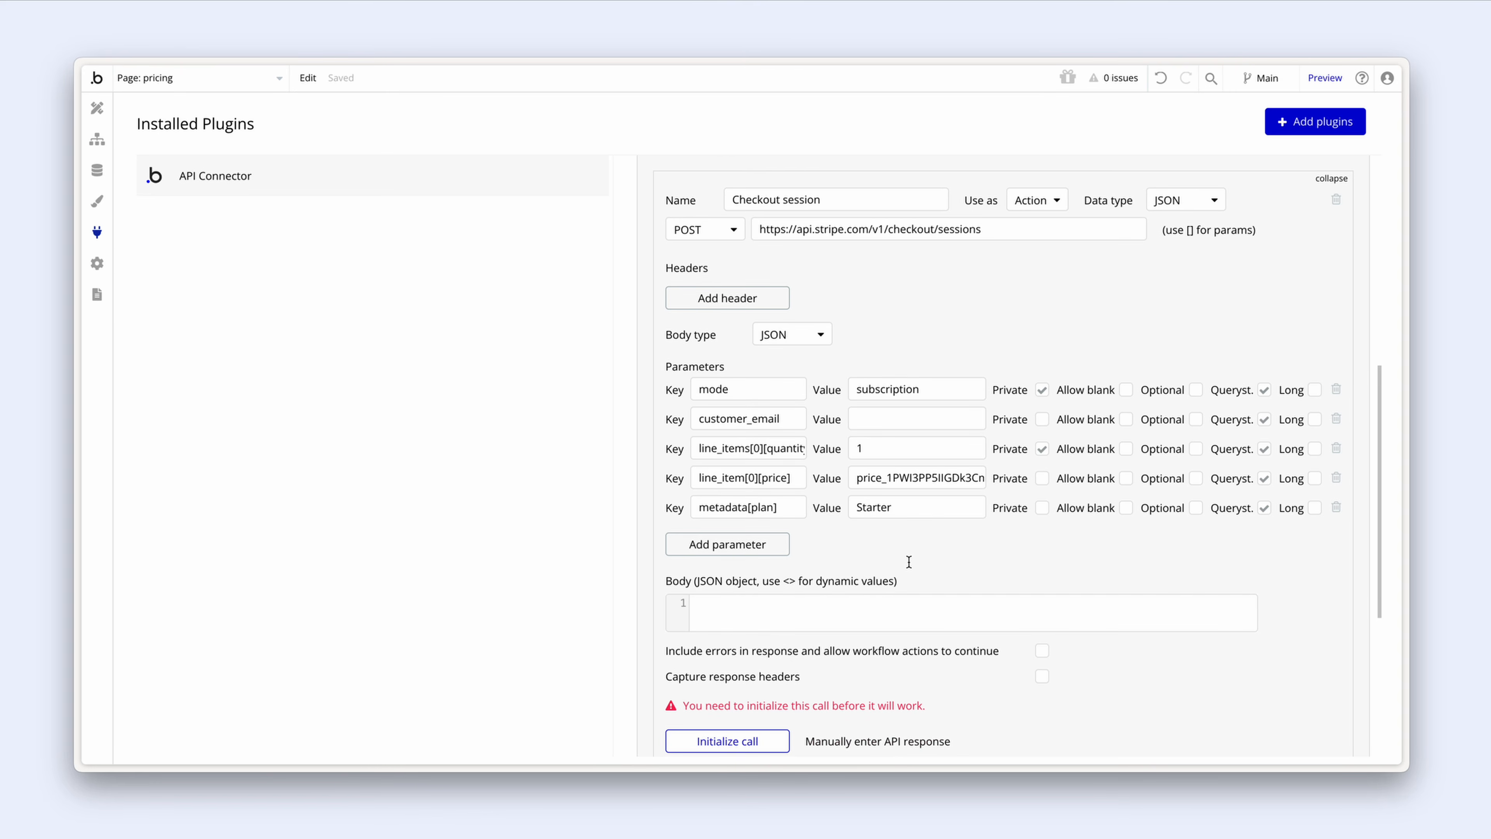
{"action": "left_click", "coordinate": [776, 550]}
{"action": "left_click", "coordinate": [758, 536]}
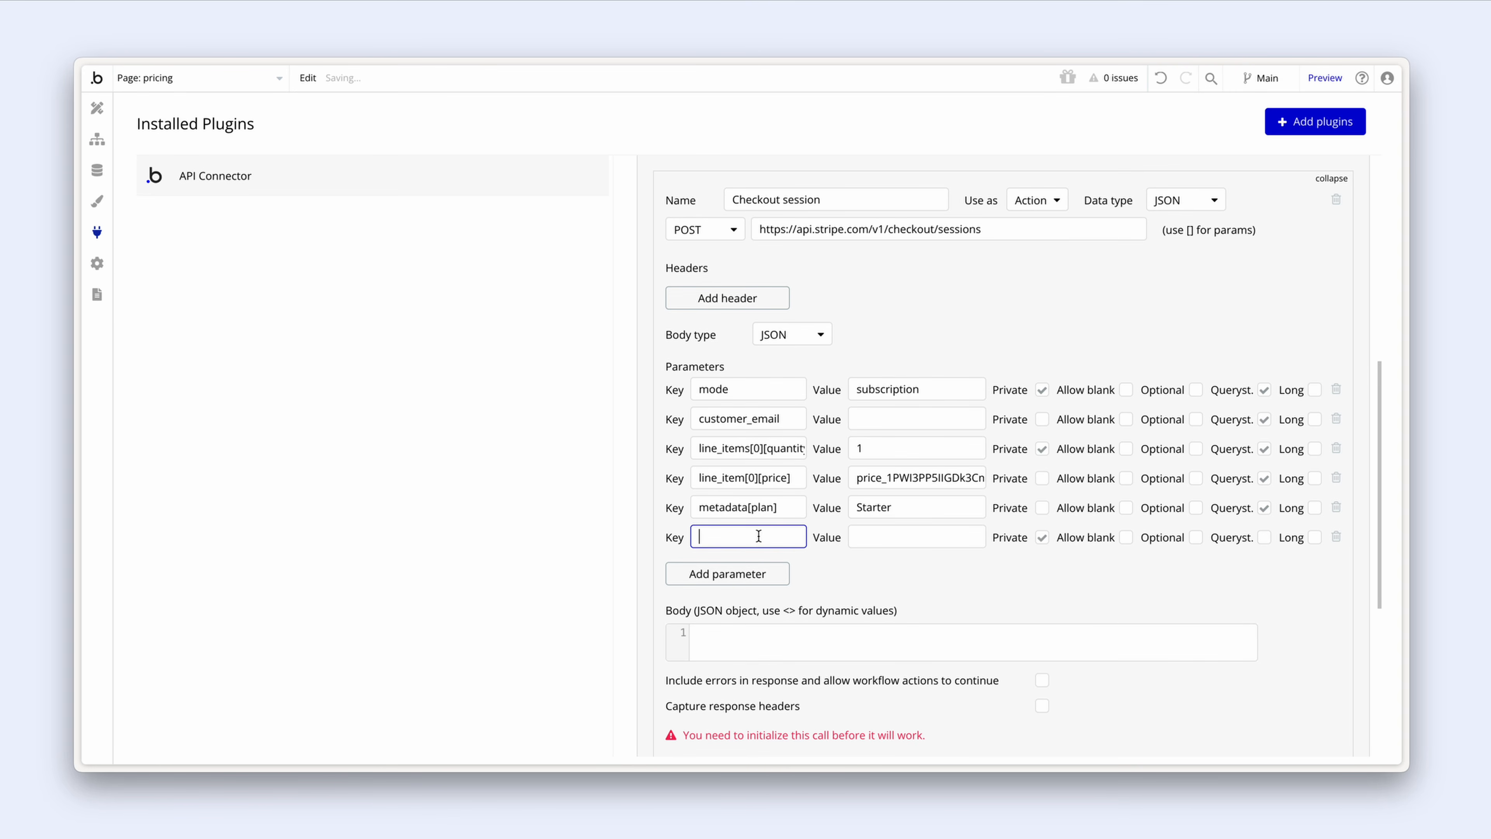
{"action": "type", "text": "success_url"}
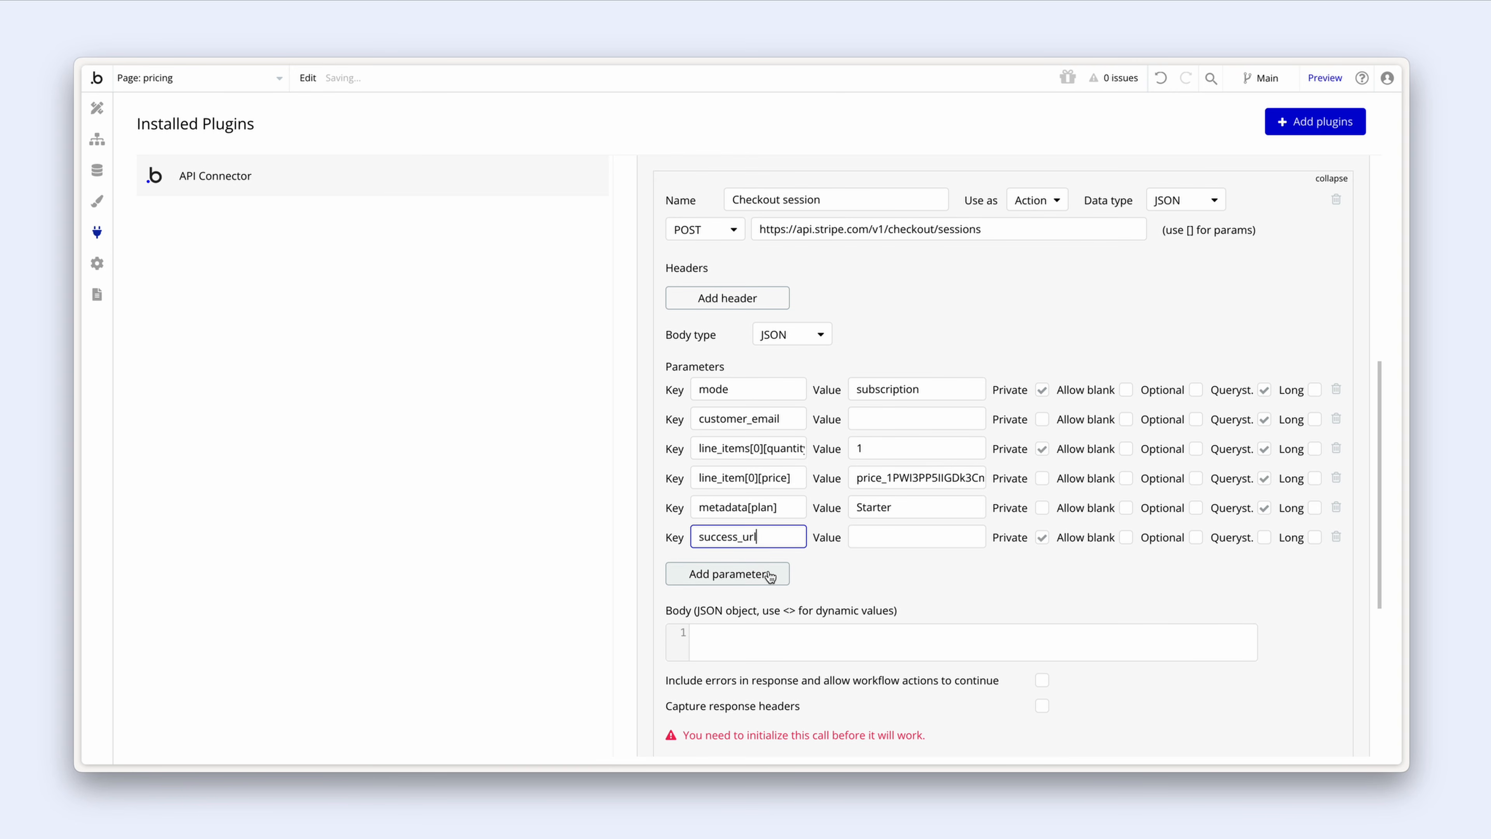
{"action": "left_click", "coordinate": [758, 574]}
{"action": "left_click", "coordinate": [754, 567]}
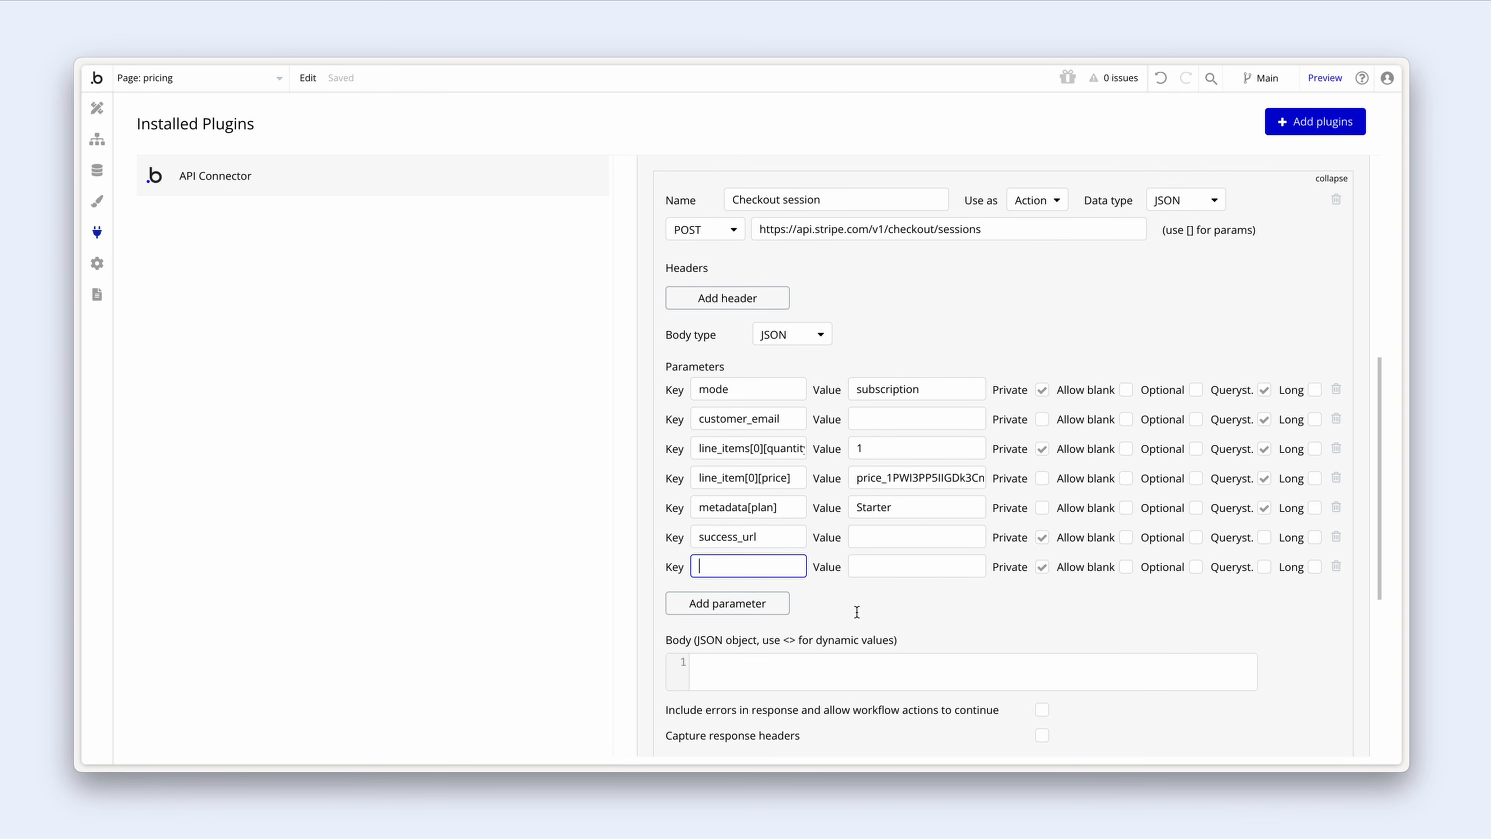
{"action": "type", "text": "cancel_url"}
{"action": "left_click", "coordinate": [914, 538]}
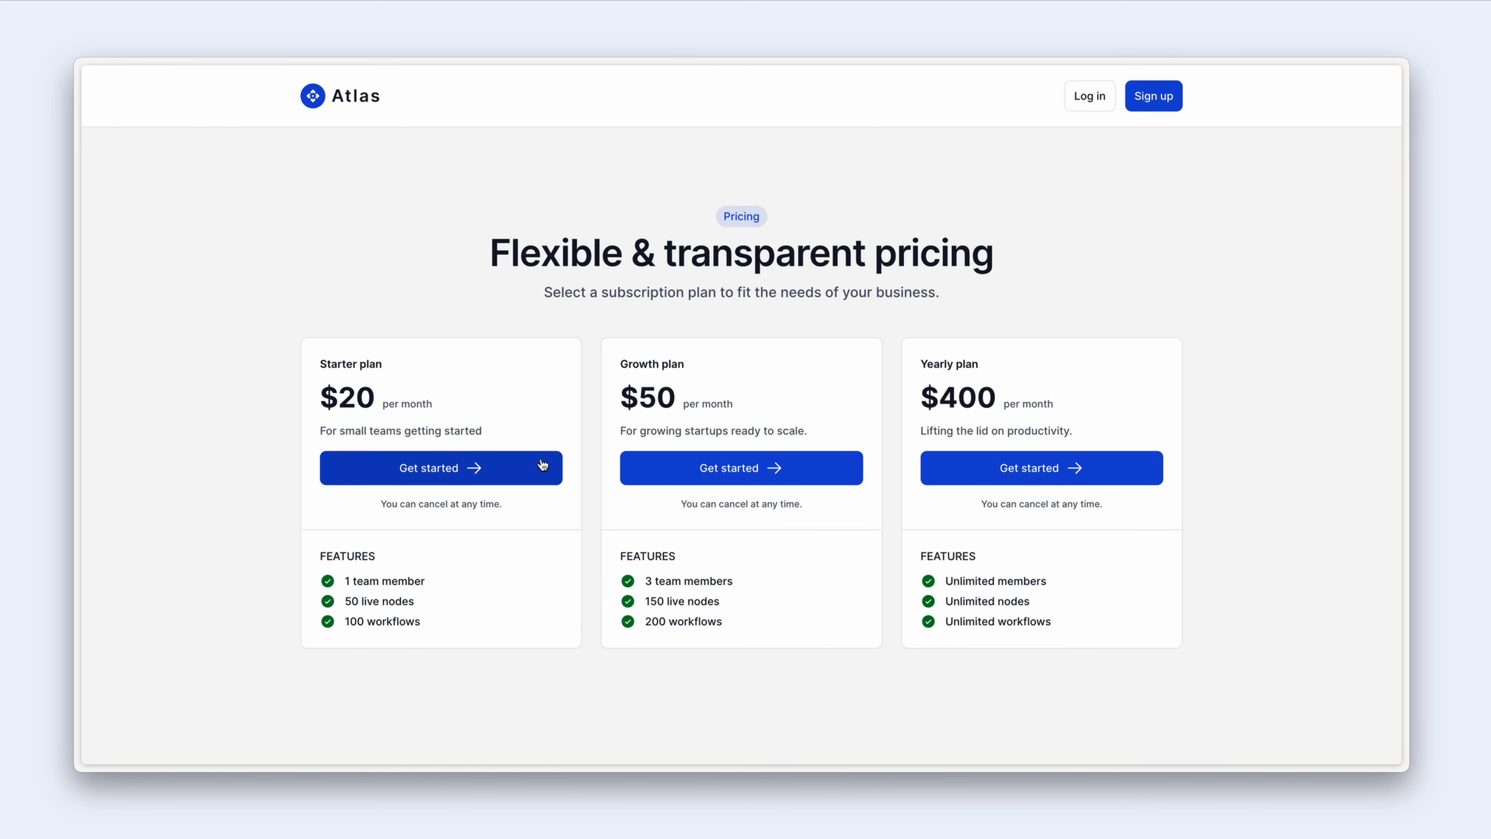
Step: Copy the pricing page preview URL and paste it into both the success_url and cancel_url values
{"action": "key", "text": "super+shift+d"}
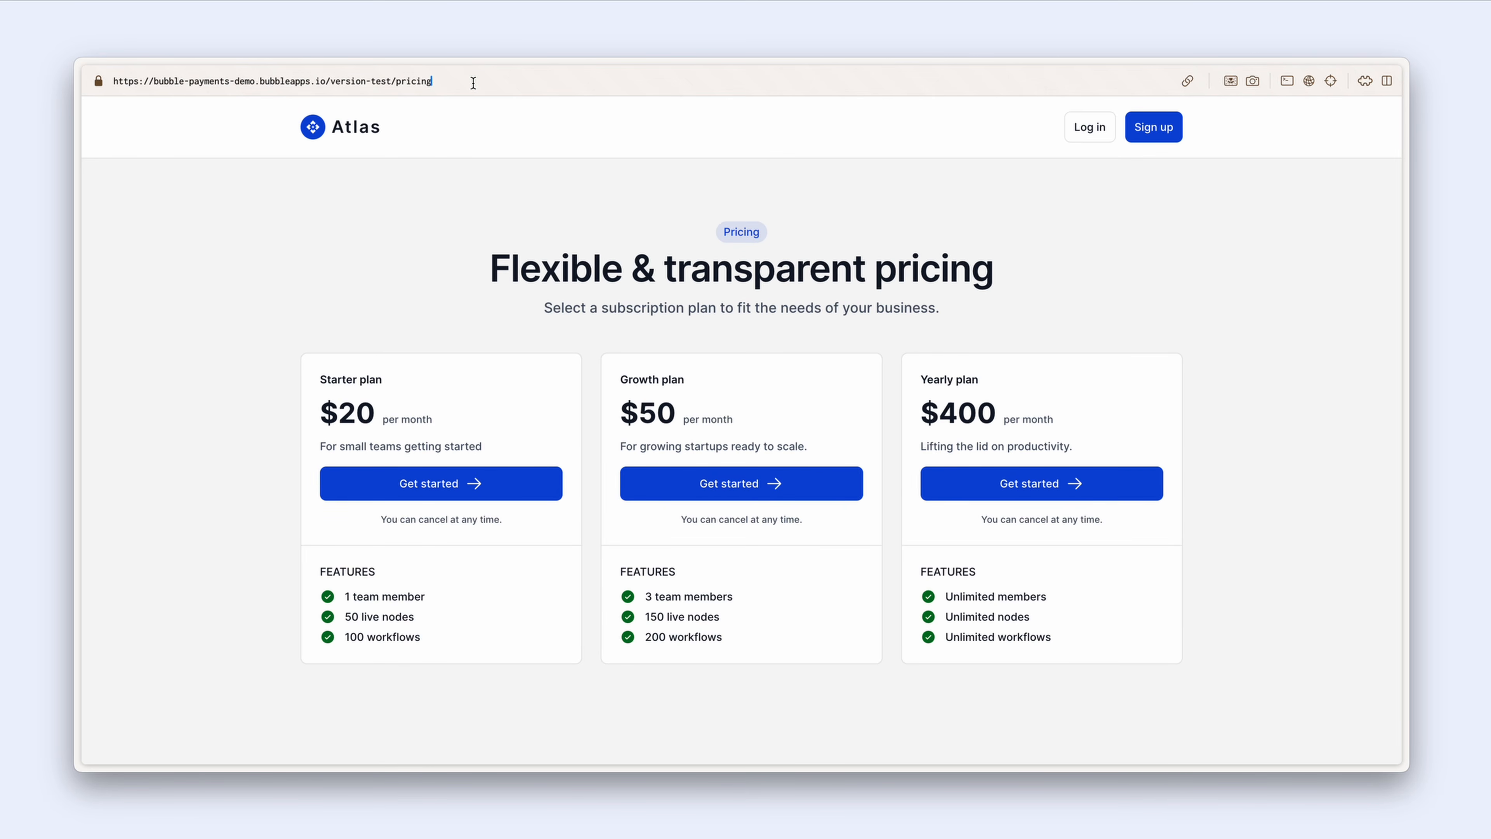
{"action": "left_click_drag", "start_coordinate": [473, 83], "coordinate": [196, 71]}
{"action": "key", "text": "alt+Tab"}
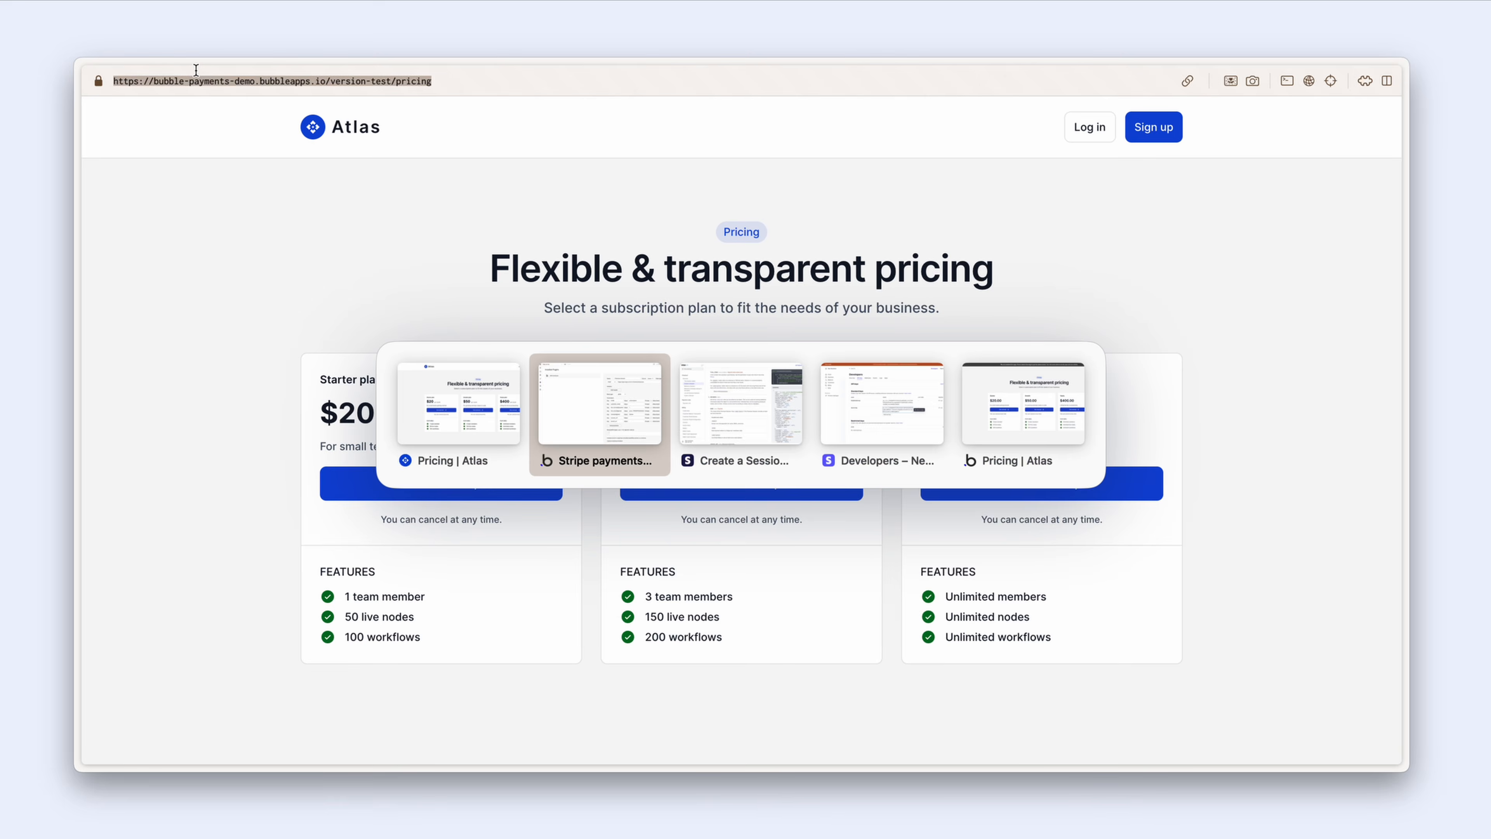
{"action": "left_click", "coordinate": [870, 538]}
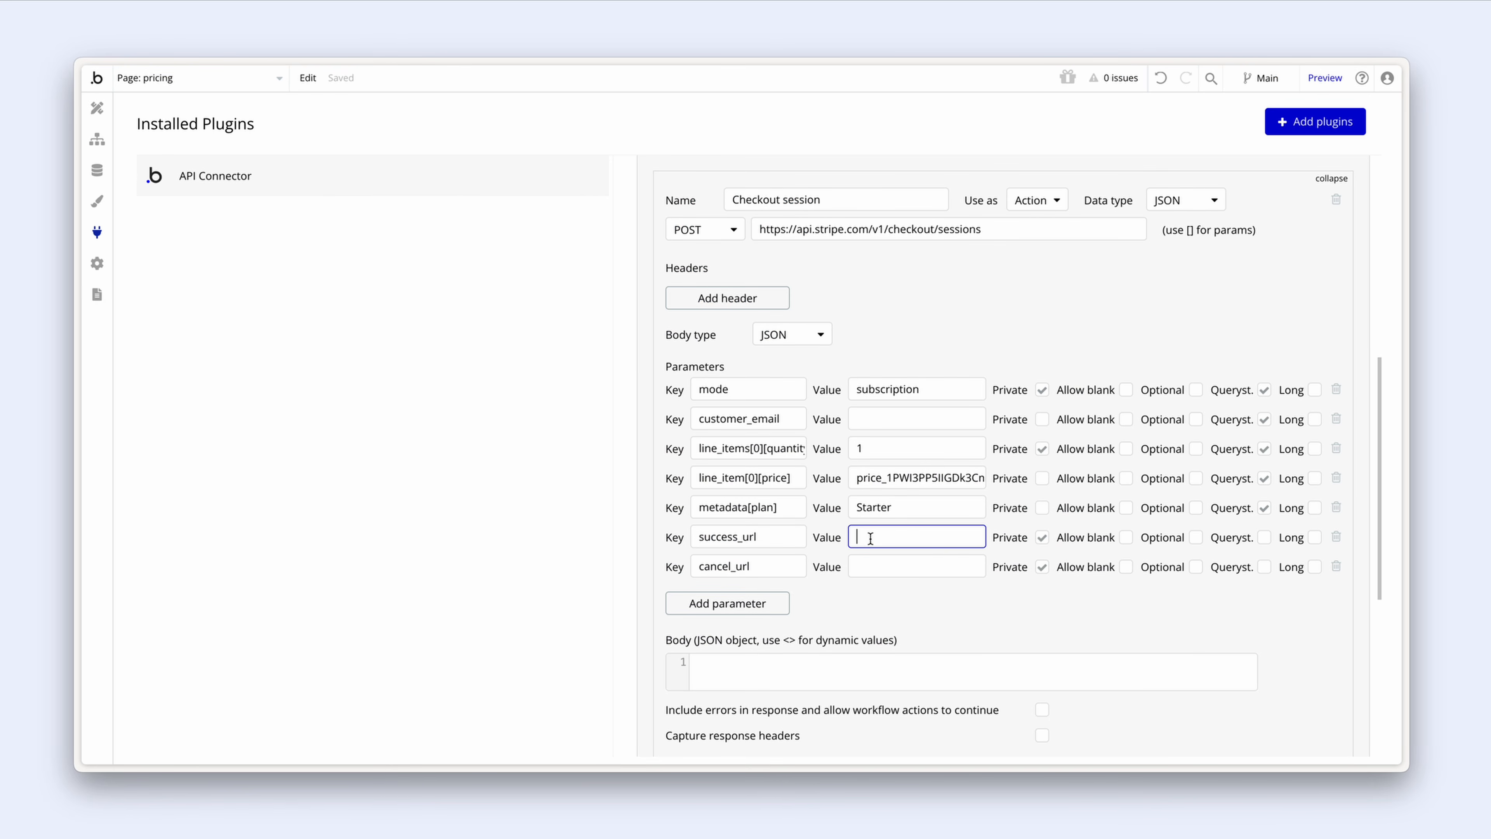
{"action": "key", "text": "ctrl+v"}
{"action": "left_click", "coordinate": [886, 566]}
{"action": "key", "text": "ctrl+v"}
{"action": "left_click", "coordinate": [894, 599]}
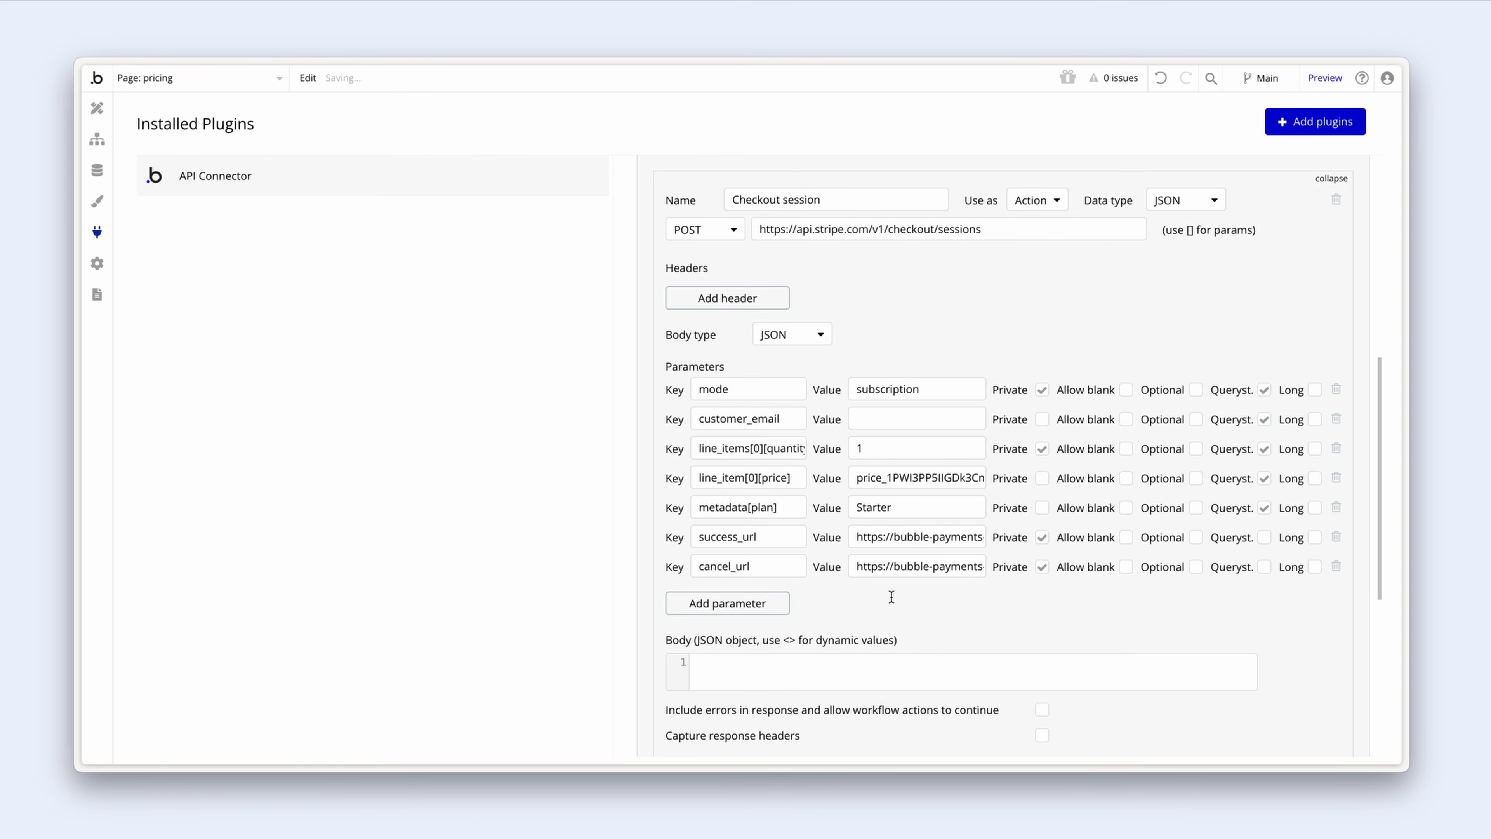
Step: Make success_url and cancel_url non-private and send both as querystring parameters
{"action": "left_click", "coordinate": [1042, 538]}
{"action": "left_click", "coordinate": [1042, 567]}
{"action": "left_click", "coordinate": [1264, 537]}
{"action": "left_click", "coordinate": [1266, 568]}
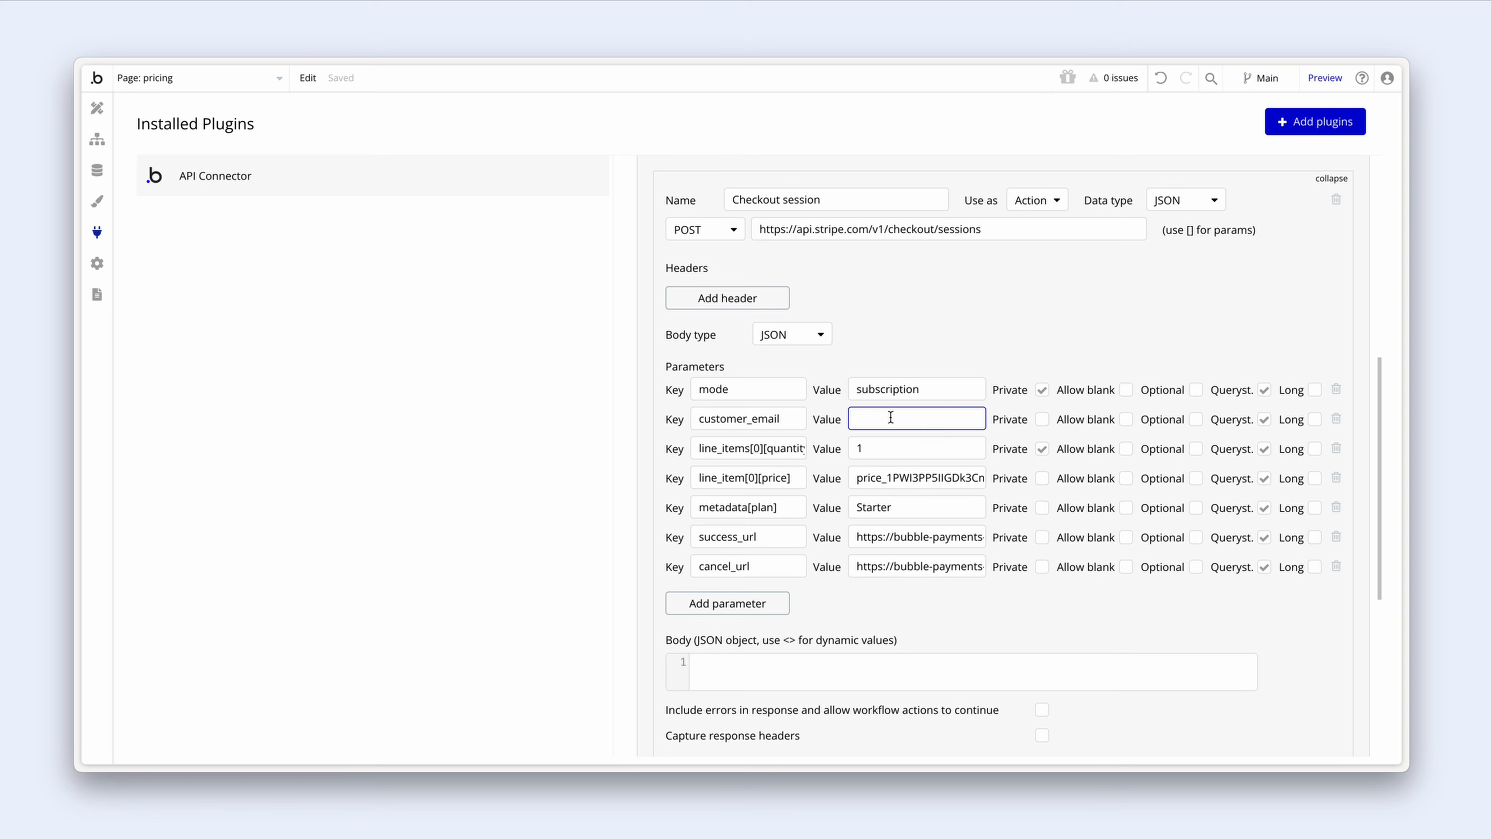
Step: Enter a test e-mail address as the customer_email parameter value
{"action": "left_click", "coordinate": [910, 347]}
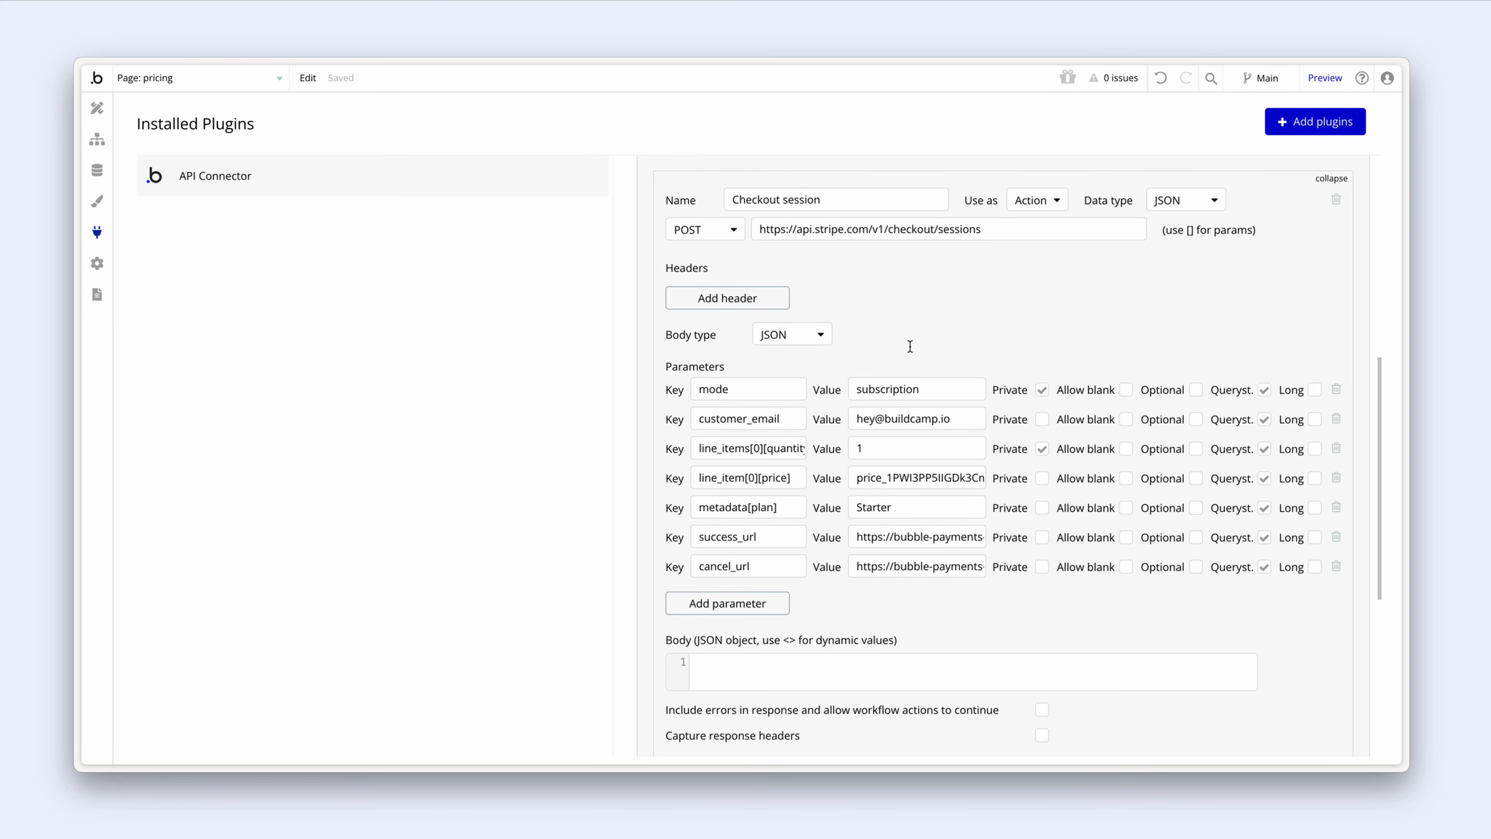
{"action": "scroll", "coordinate": [910, 346], "scroll_direction": "up", "scroll_amount": 1}
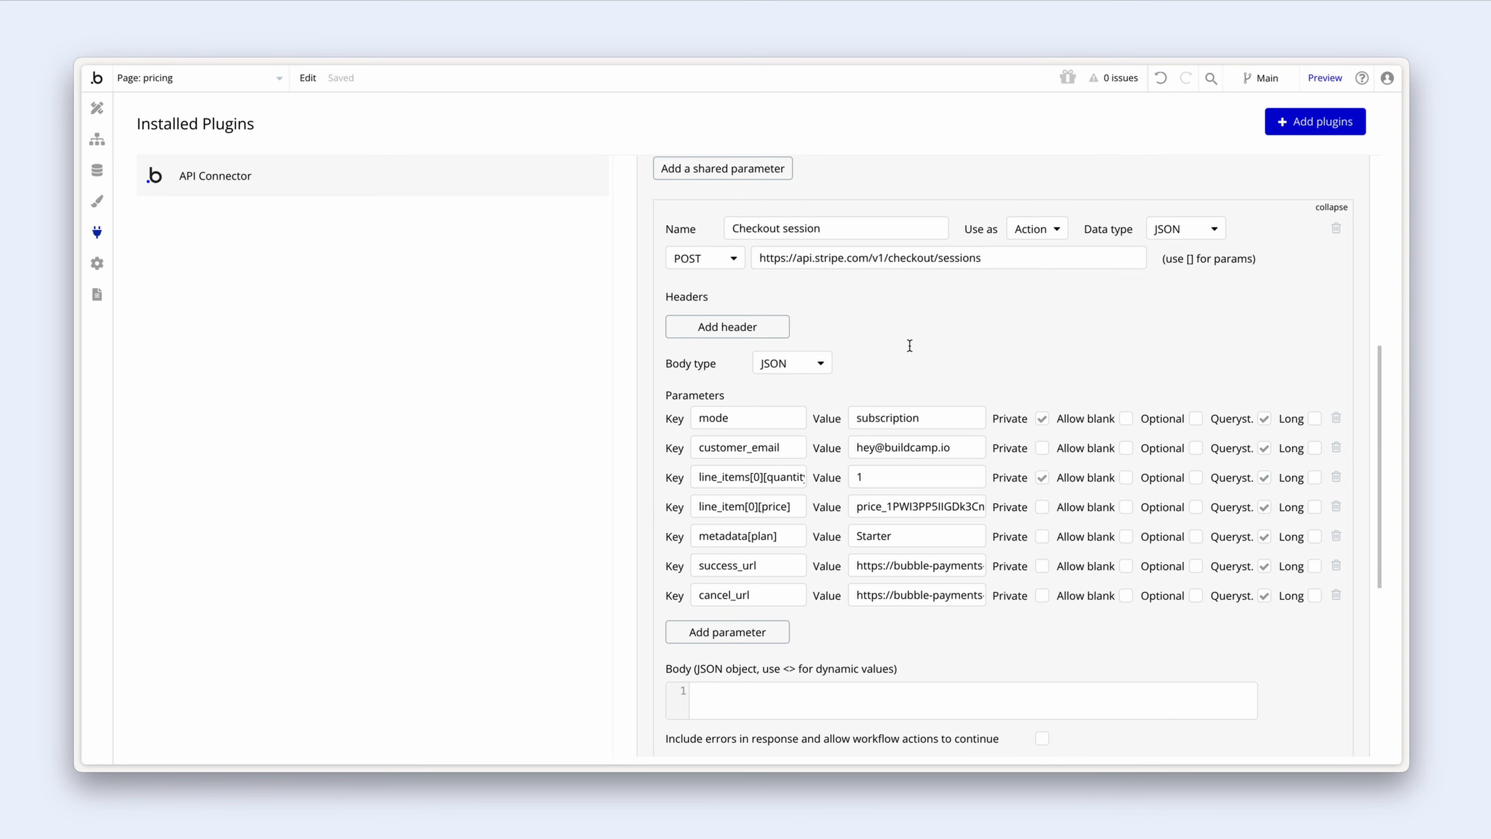
Step: Copy the Stripe Development key value from the API Connector's settings
{"action": "right_click", "coordinate": [897, 319]}
{"action": "left_click", "coordinate": [876, 305]}
{"action": "scroll", "coordinate": [877, 306], "scroll_direction": "up", "scroll_amount": 3}
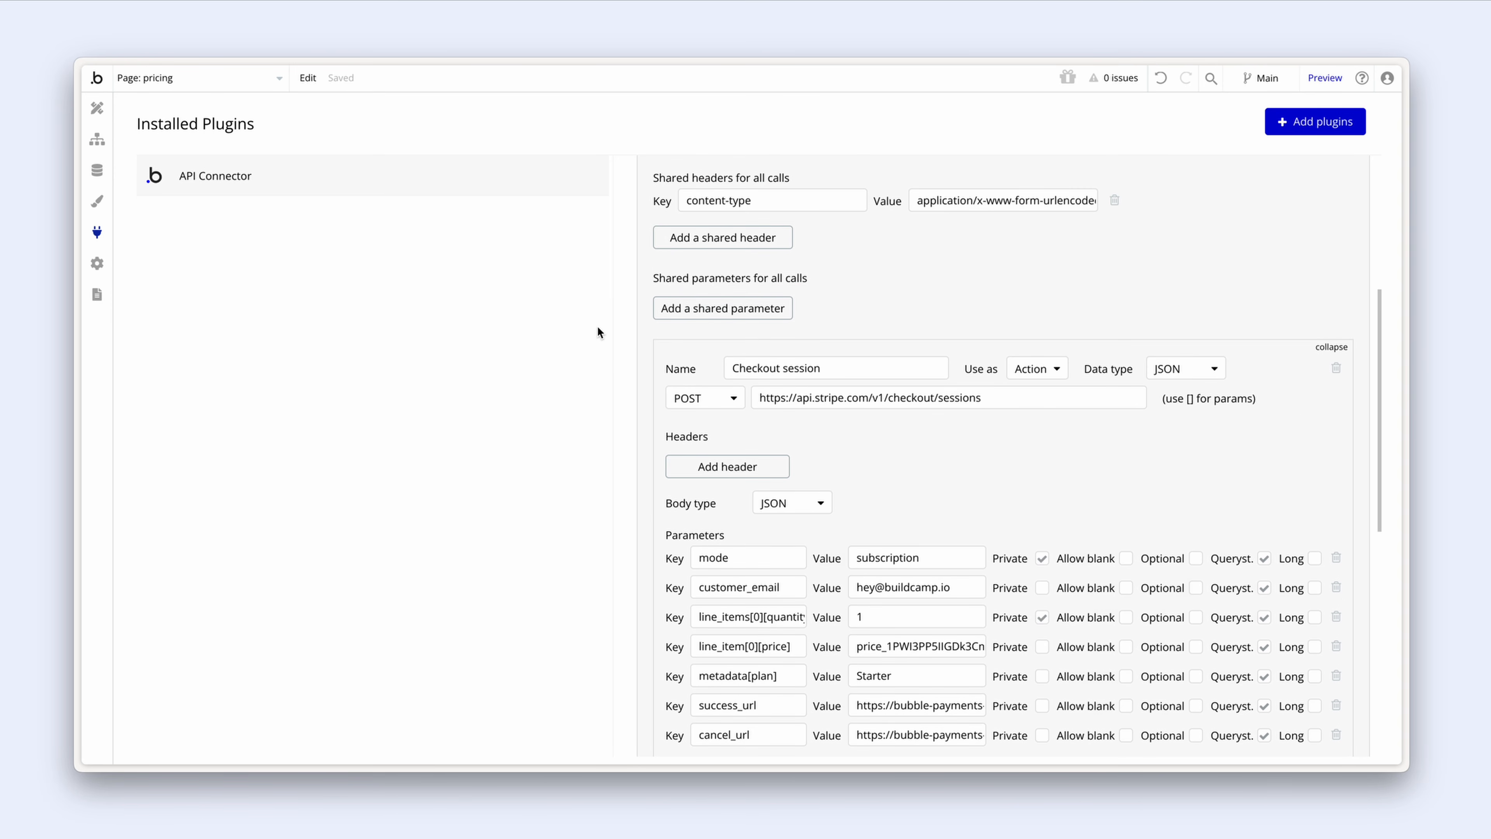
{"action": "scroll", "coordinate": [804, 308], "scroll_direction": "up", "scroll_amount": 3}
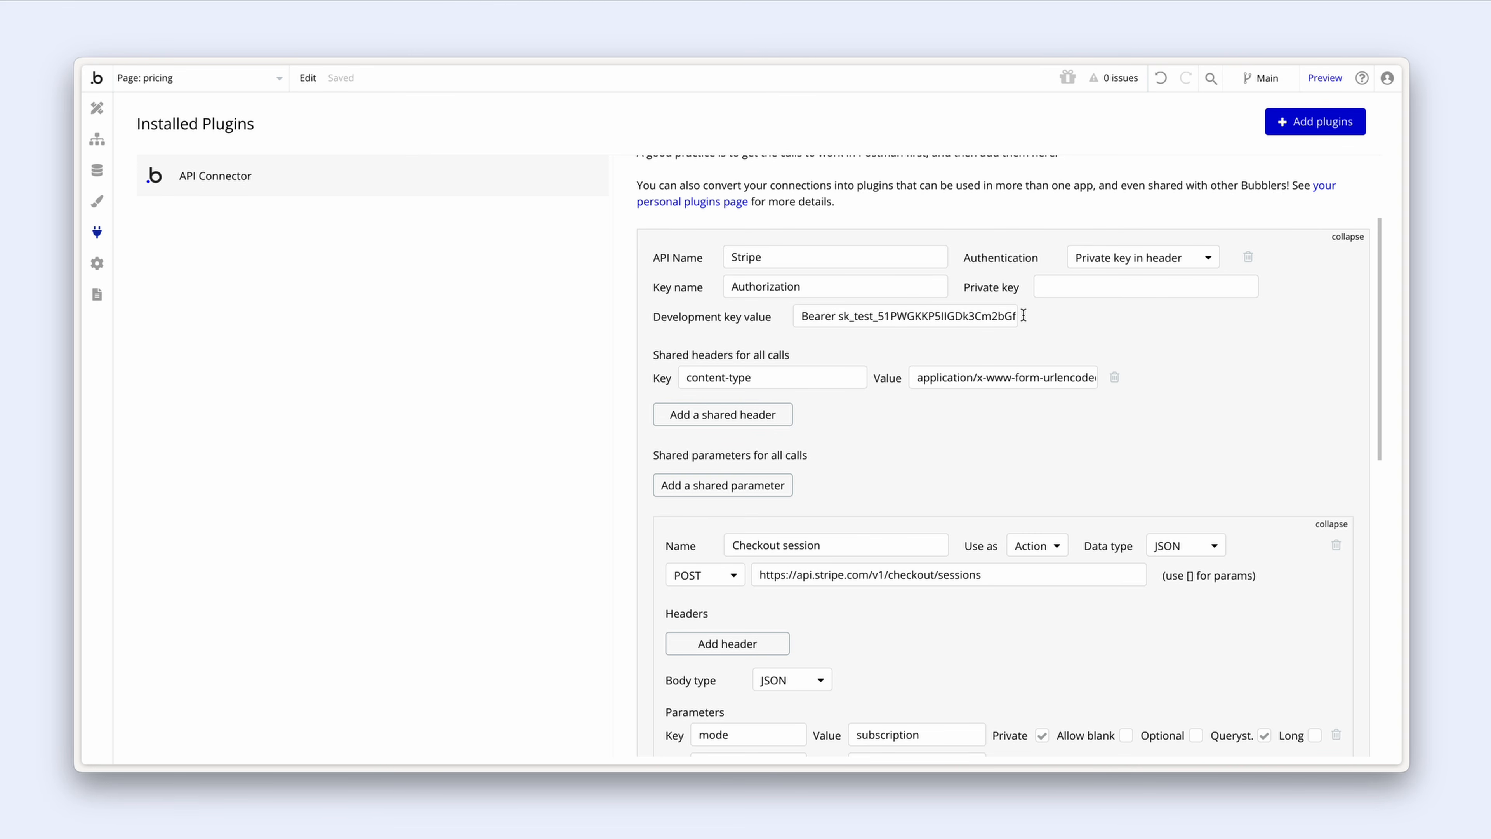
{"action": "right_click", "coordinate": [1065, 320]}
{"action": "left_click", "coordinate": [1135, 340]}
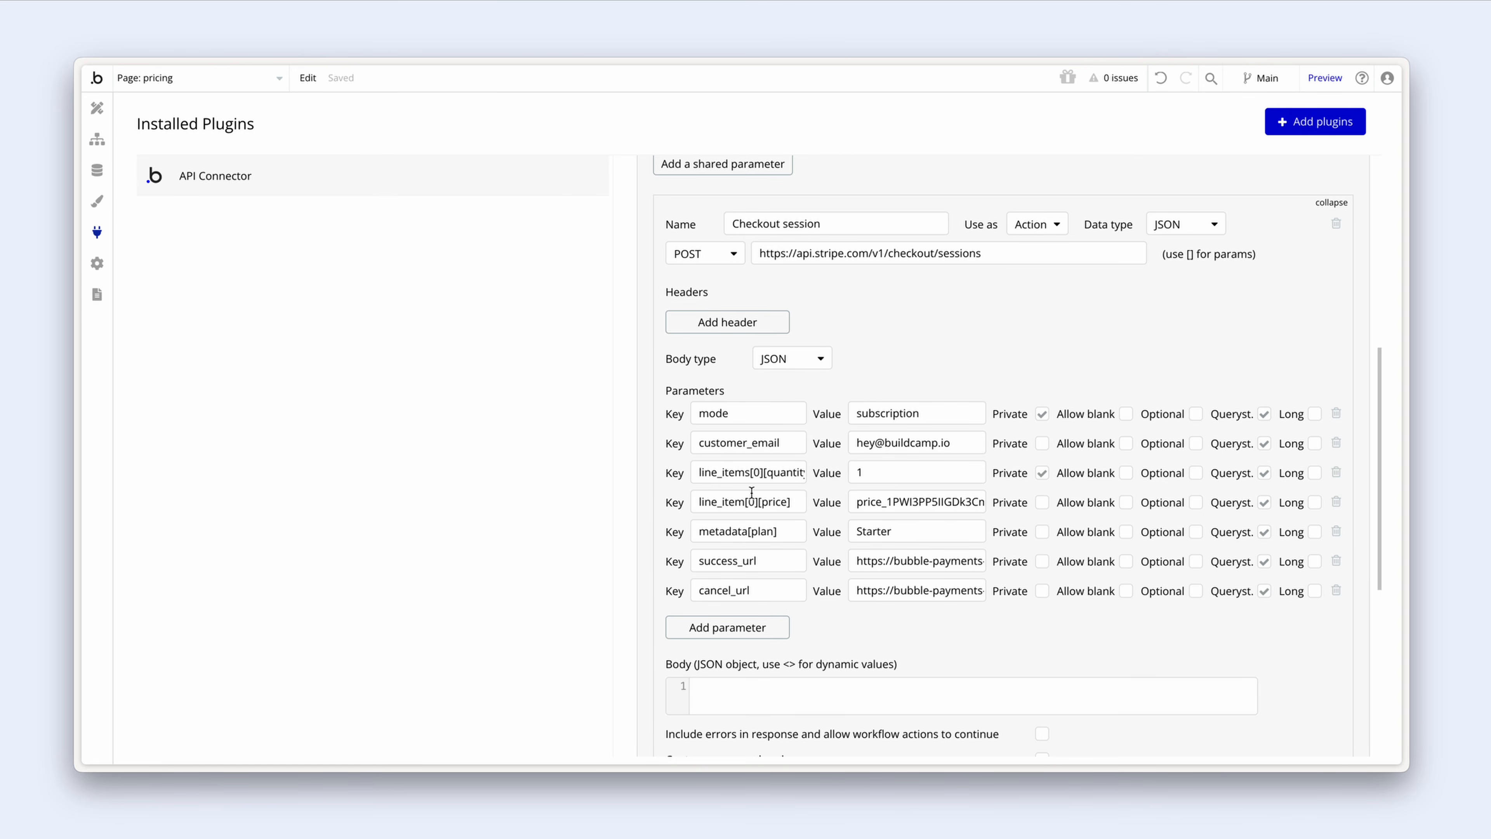
Step: Correct the price parameter key to line_items[0][price] and check the full success_url value
{"action": "left_click", "coordinate": [744, 501]}
{"action": "type", "text": "s"}
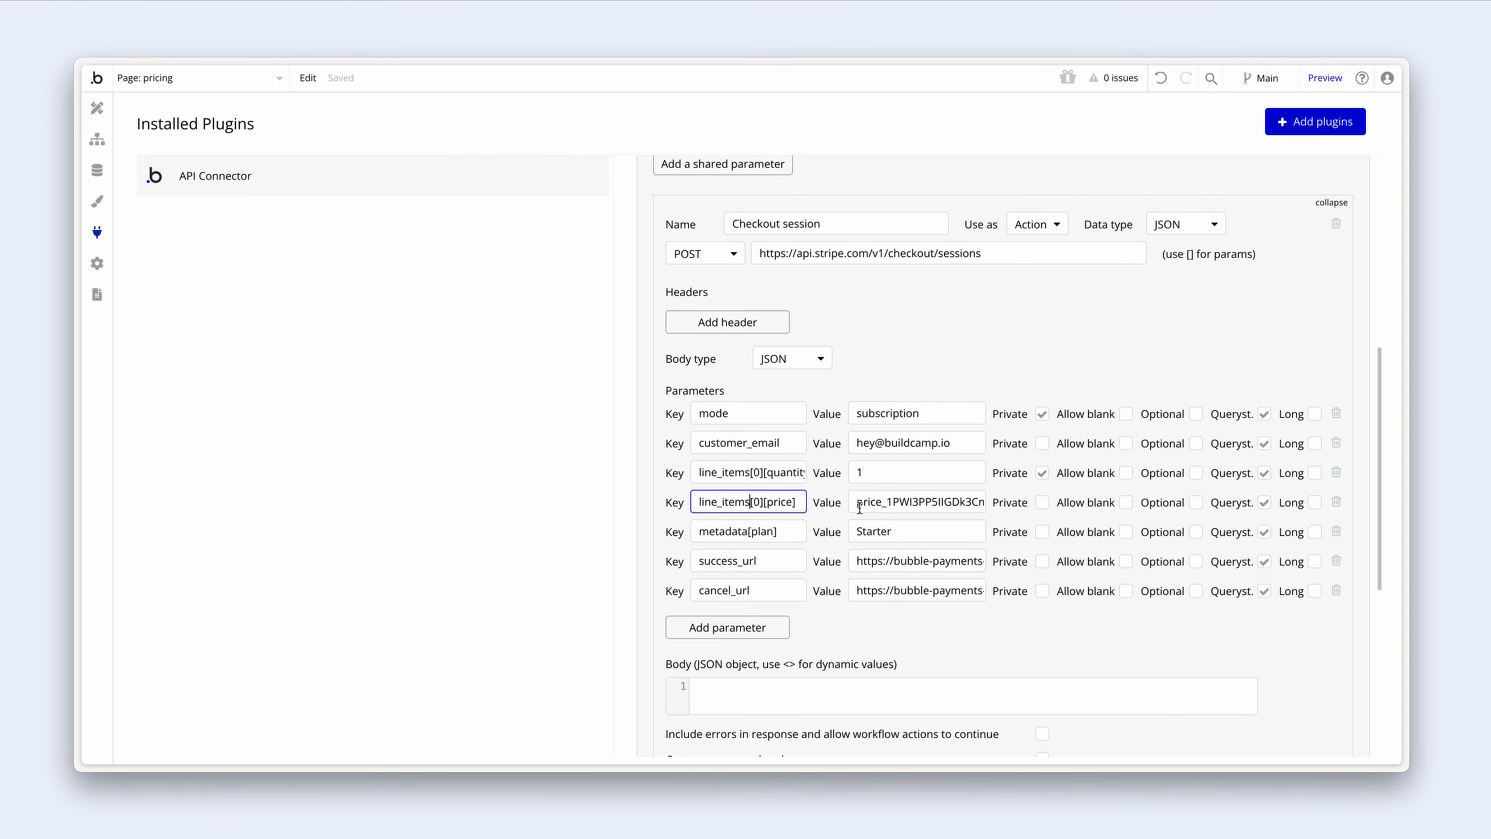
{"action": "left_click", "coordinate": [842, 503]}
{"action": "left_click_drag", "start_coordinate": [857, 561], "coordinate": [993, 565]}
{"action": "left_click", "coordinate": [964, 616]}
{"action": "left_click", "coordinate": [1261, 624]}
{"action": "scroll", "coordinate": [1195, 619], "scroll_direction": "down", "scroll_amount": 3}
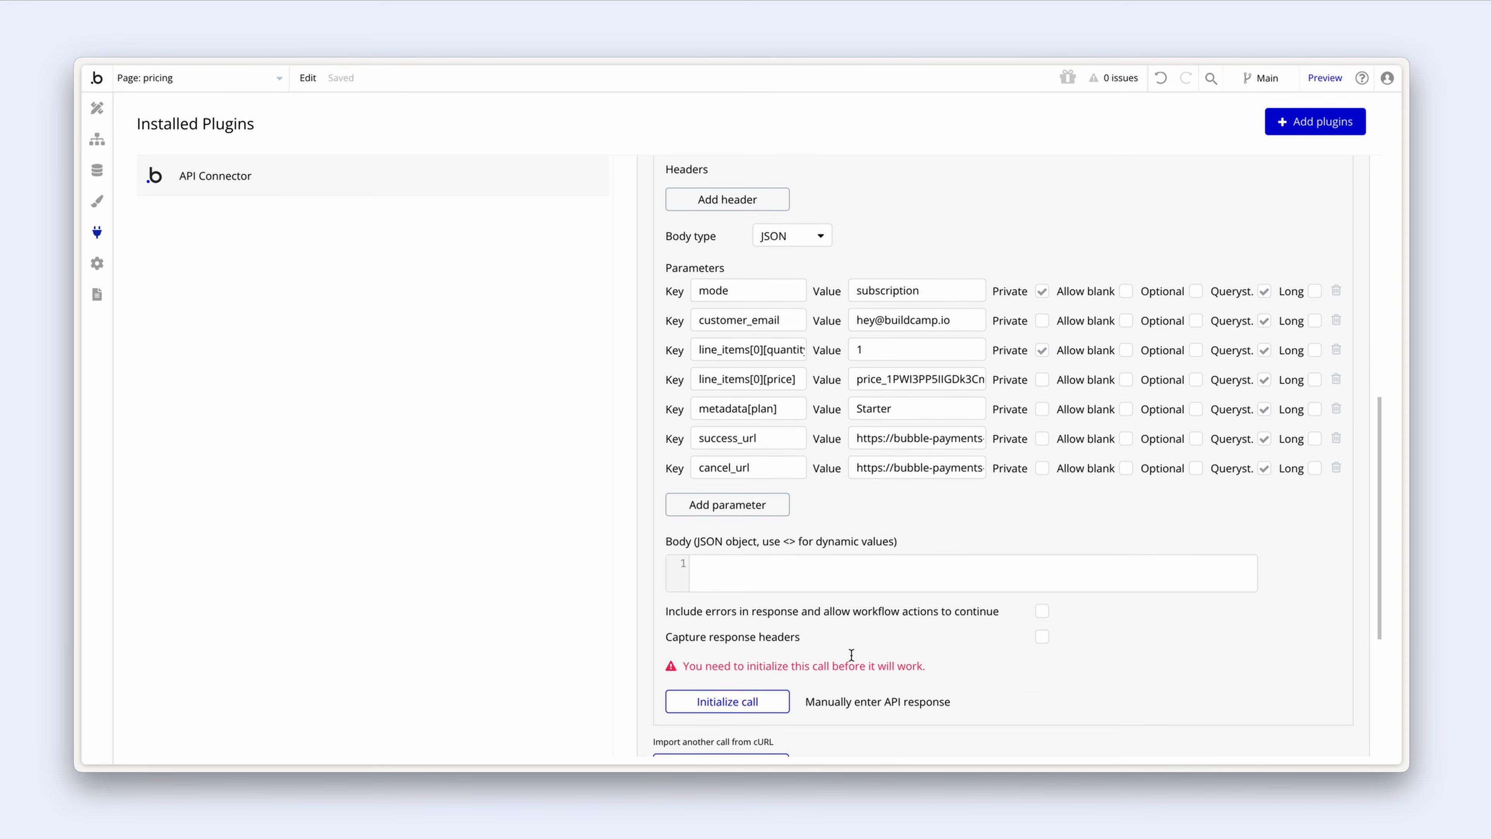
Step: Initialize the Checkout session call and review the returned fields' text, number and yes/no types
{"action": "left_click", "coordinate": [783, 705]}
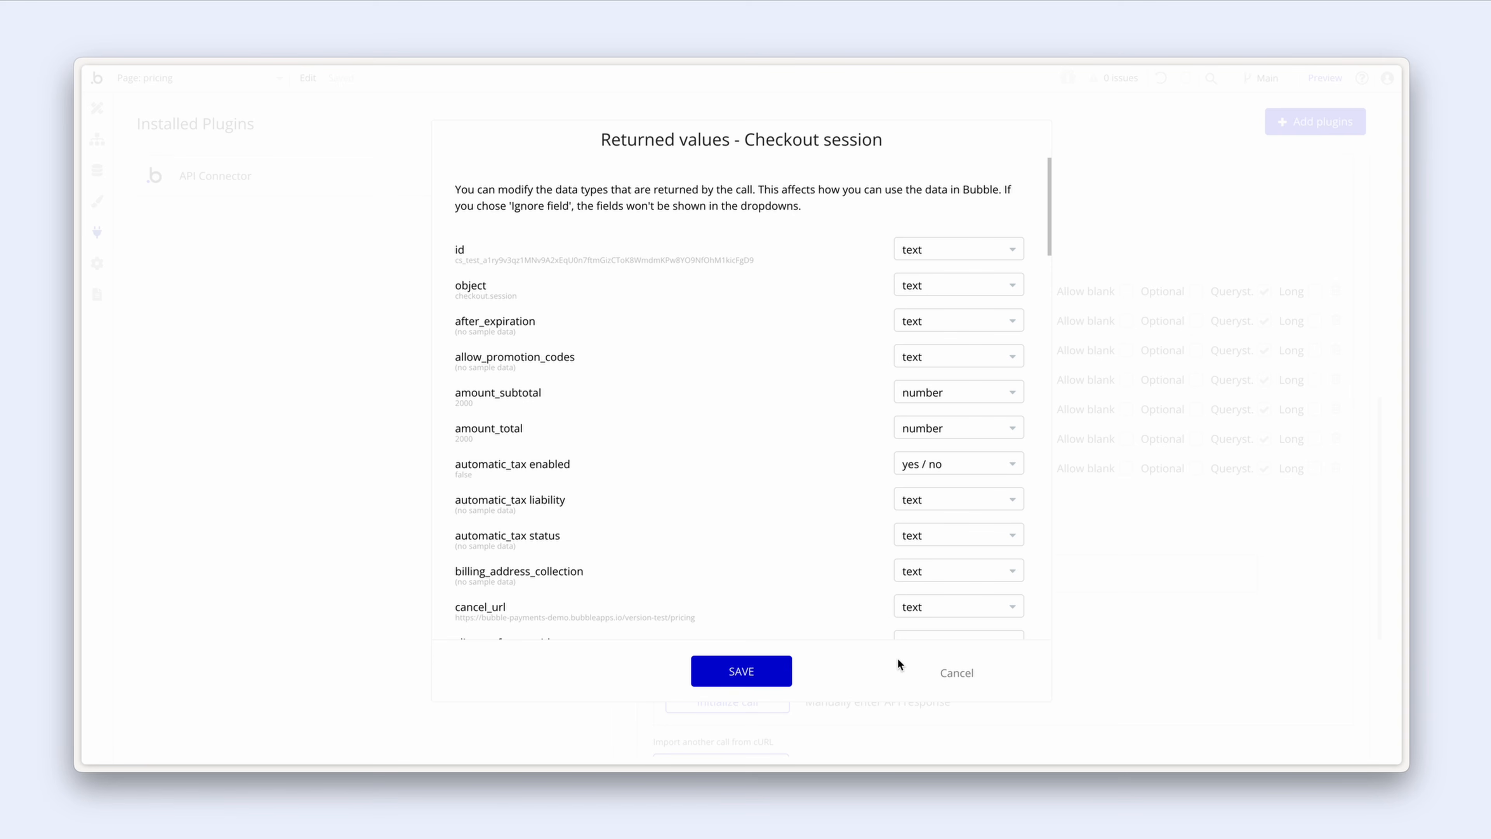
{"action": "scroll", "coordinate": [749, 464], "scroll_direction": "down", "scroll_amount": 3}
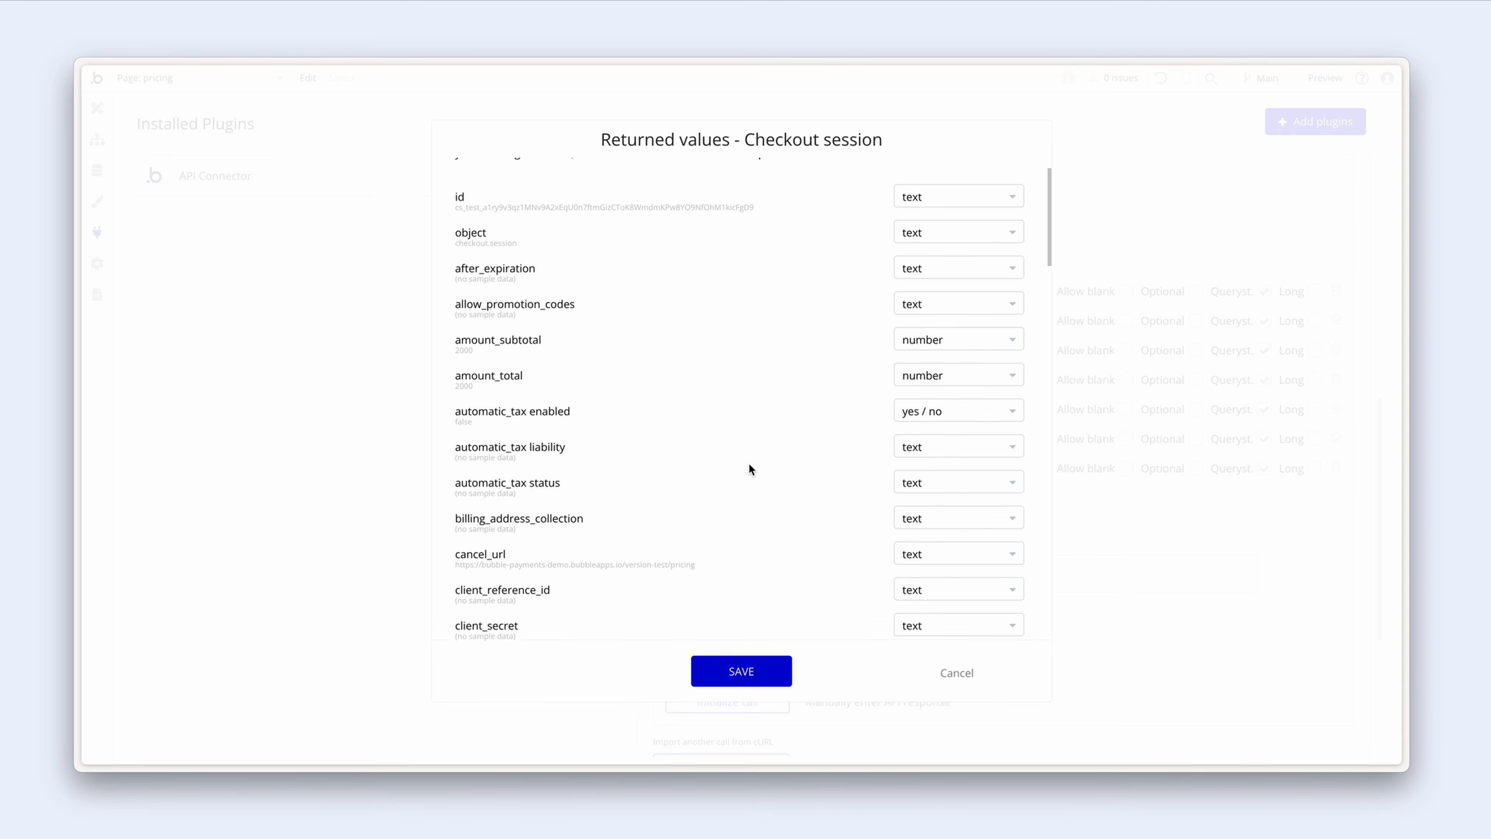
{"action": "scroll", "coordinate": [749, 464], "scroll_direction": "down", "scroll_amount": 15}
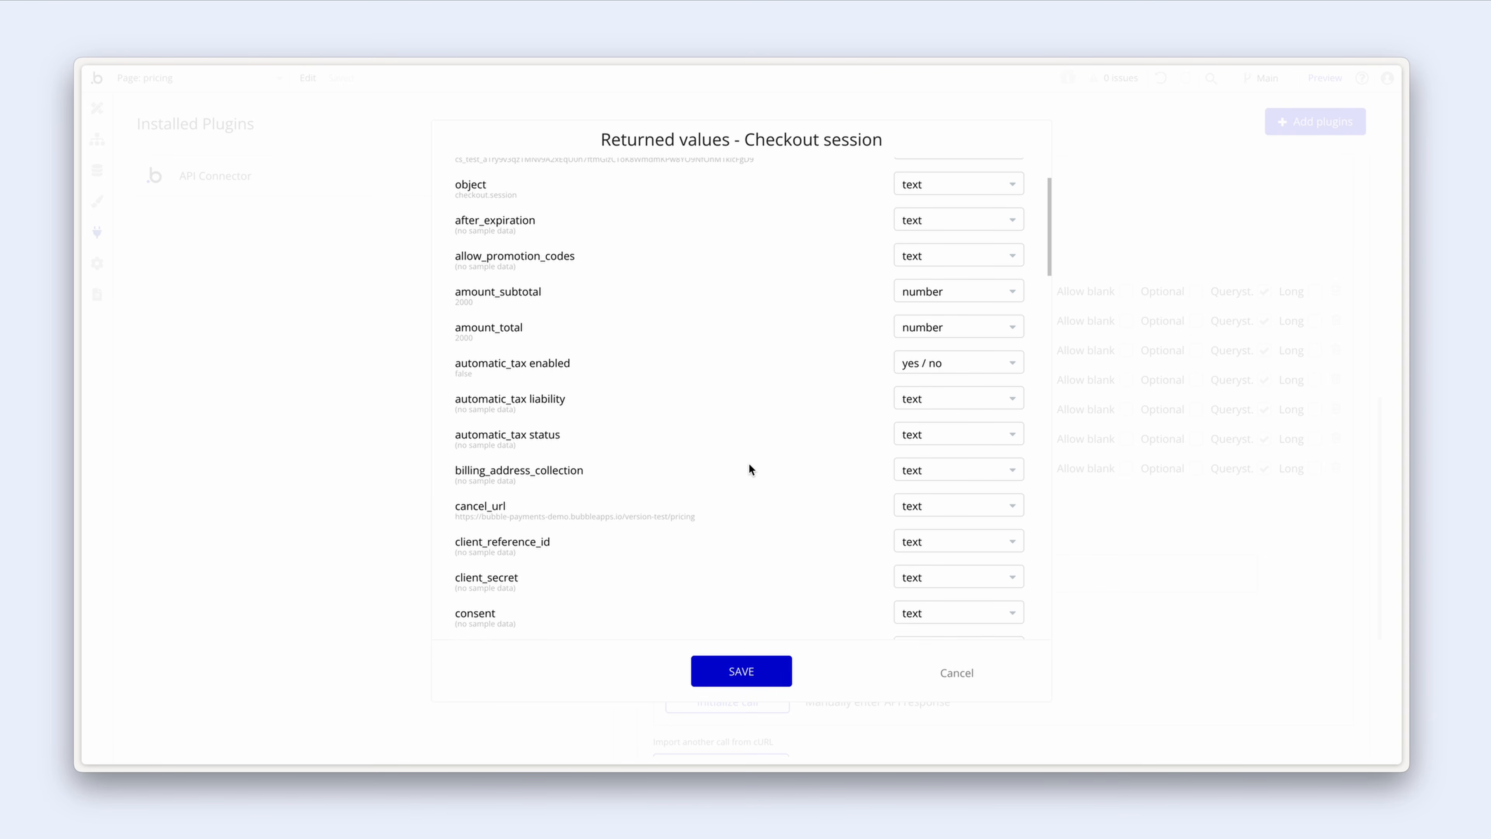
{"action": "scroll", "coordinate": [749, 464], "scroll_direction": "down", "scroll_amount": 14}
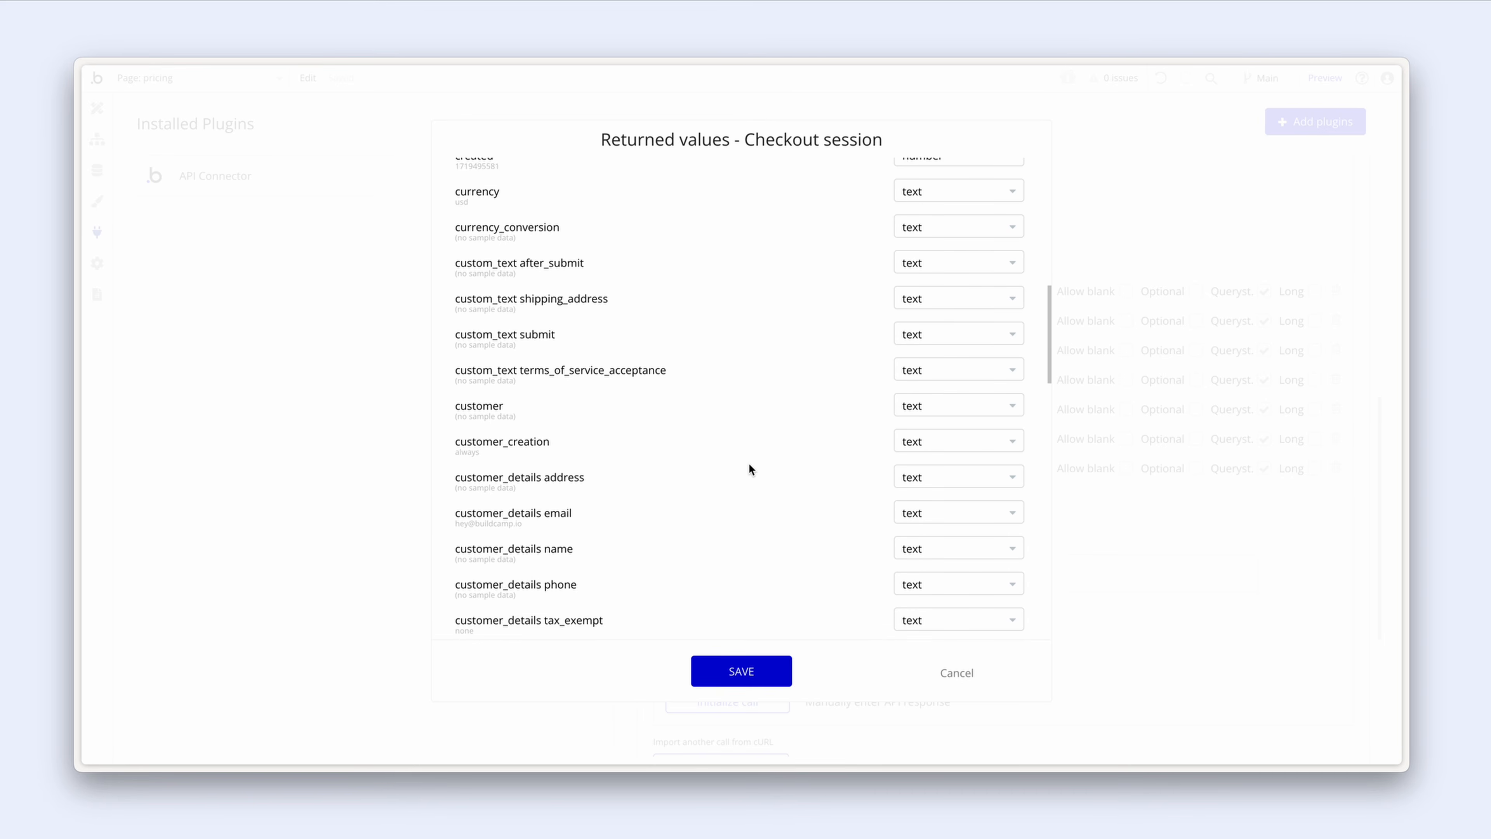
{"action": "scroll", "coordinate": [749, 464], "scroll_direction": "down", "scroll_amount": 8}
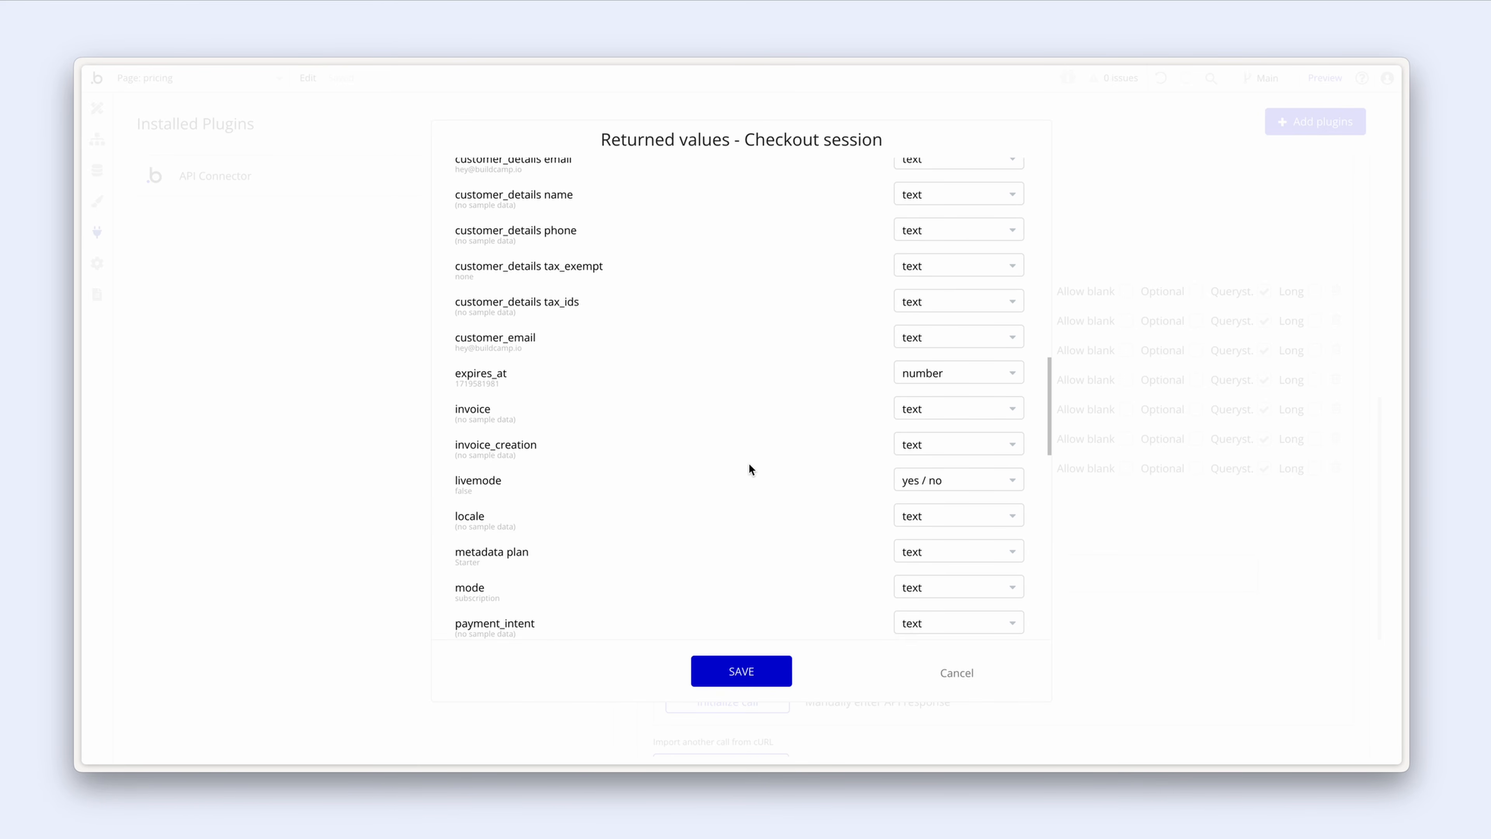
{"action": "scroll", "coordinate": [749, 465], "scroll_direction": "down", "scroll_amount": 20}
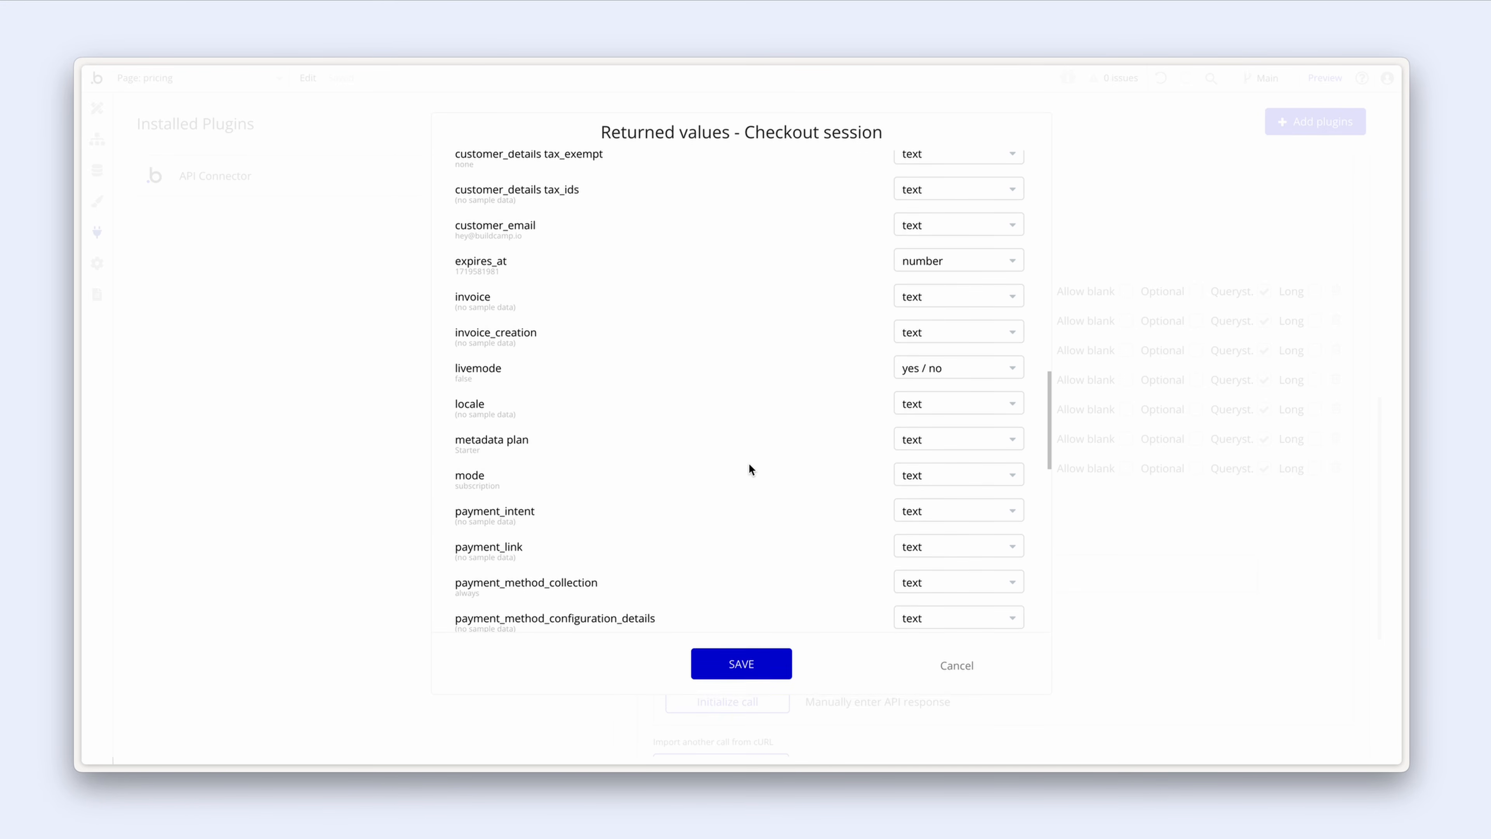
{"action": "scroll", "coordinate": [750, 469], "scroll_direction": "down", "scroll_amount": 9}
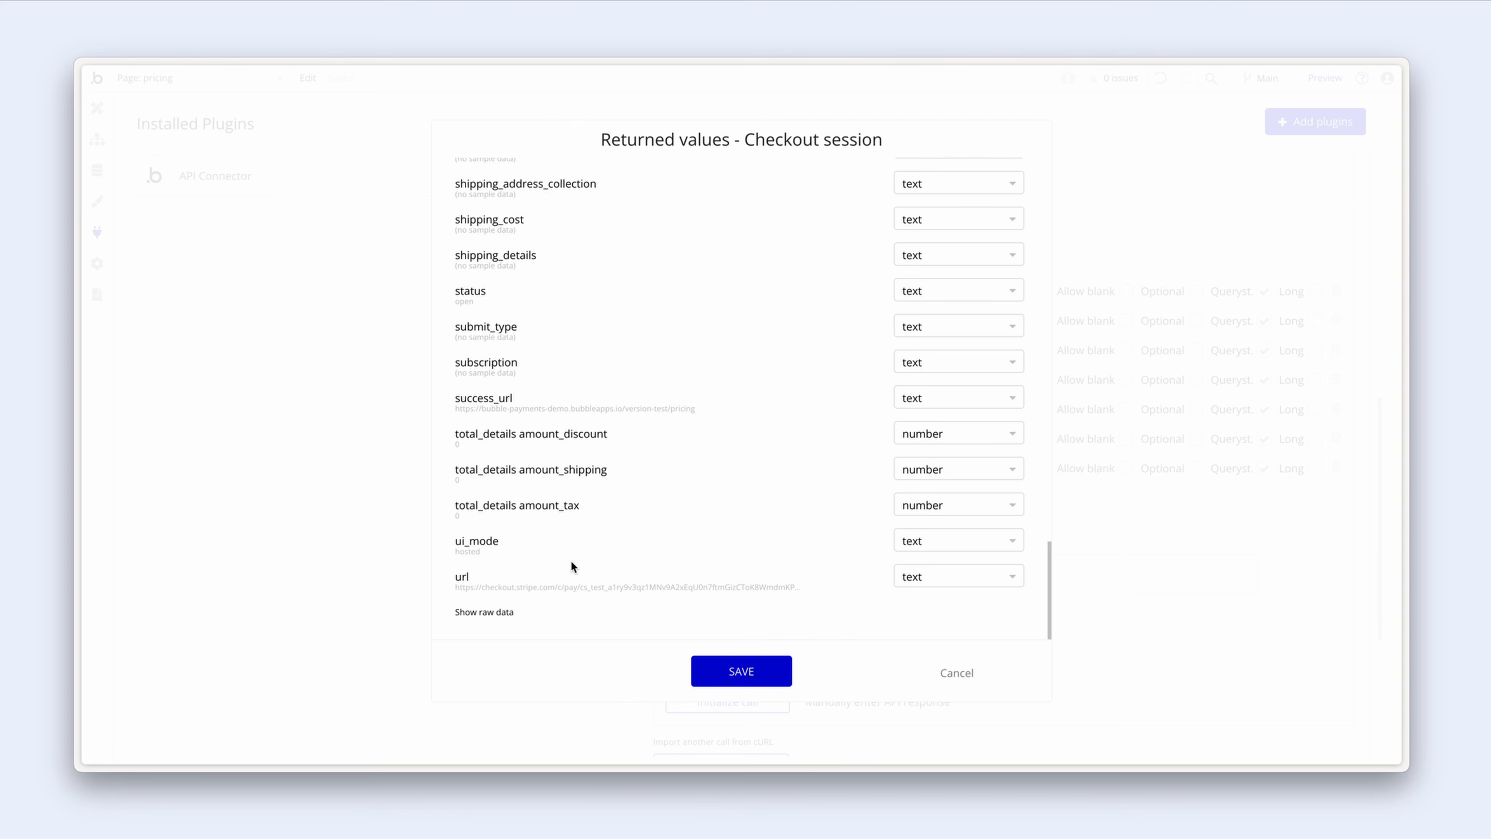
{"action": "left_click", "coordinate": [495, 617]}
Step: Inspect the raw JSON response, noting amount_total 2000, and save the returned values
{"action": "scroll", "coordinate": [552, 533], "scroll_direction": "down", "scroll_amount": 13}
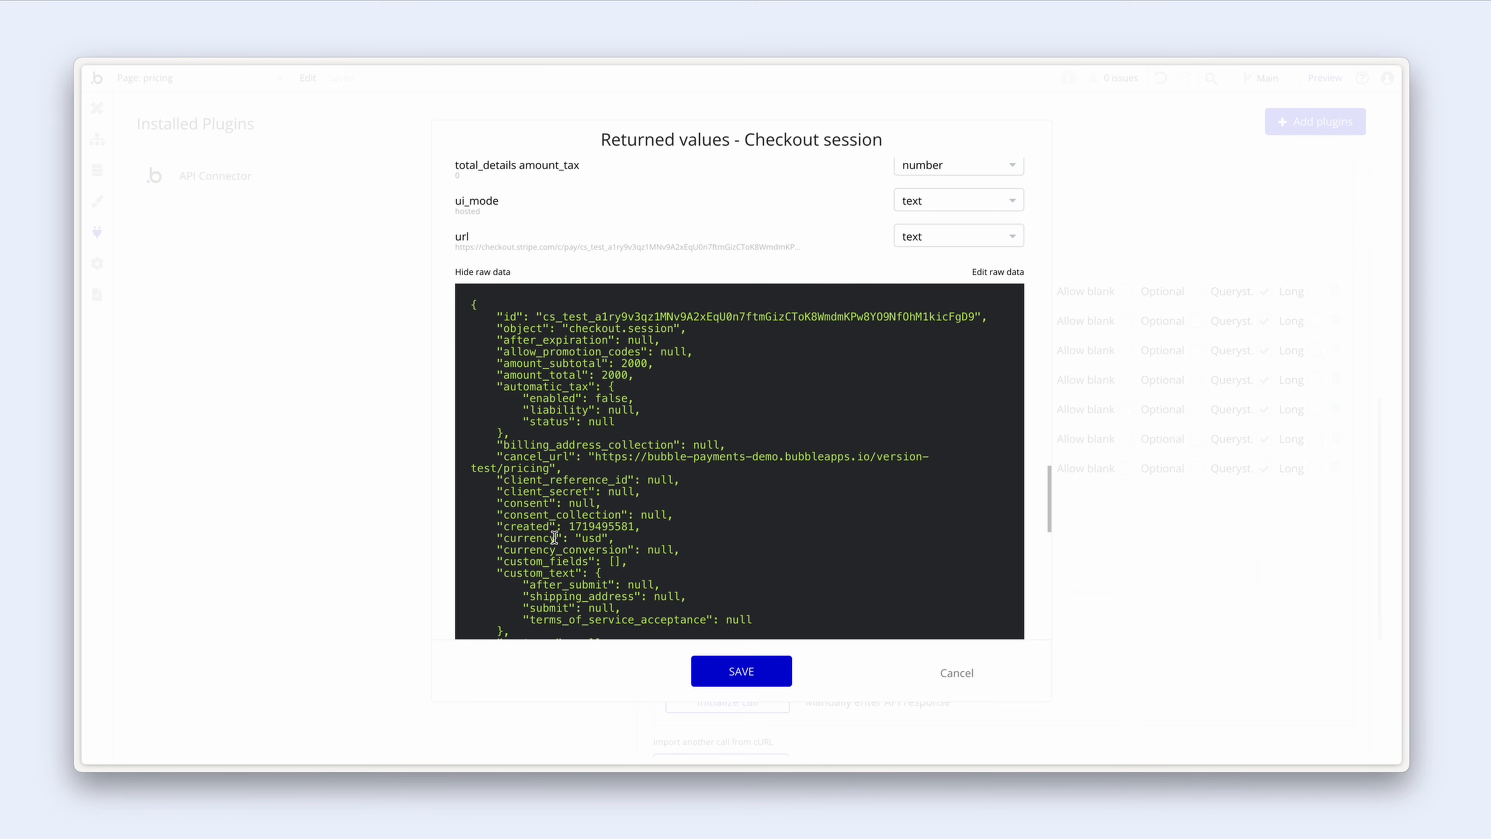
{"action": "scroll", "coordinate": [554, 537], "scroll_direction": "down", "scroll_amount": 2}
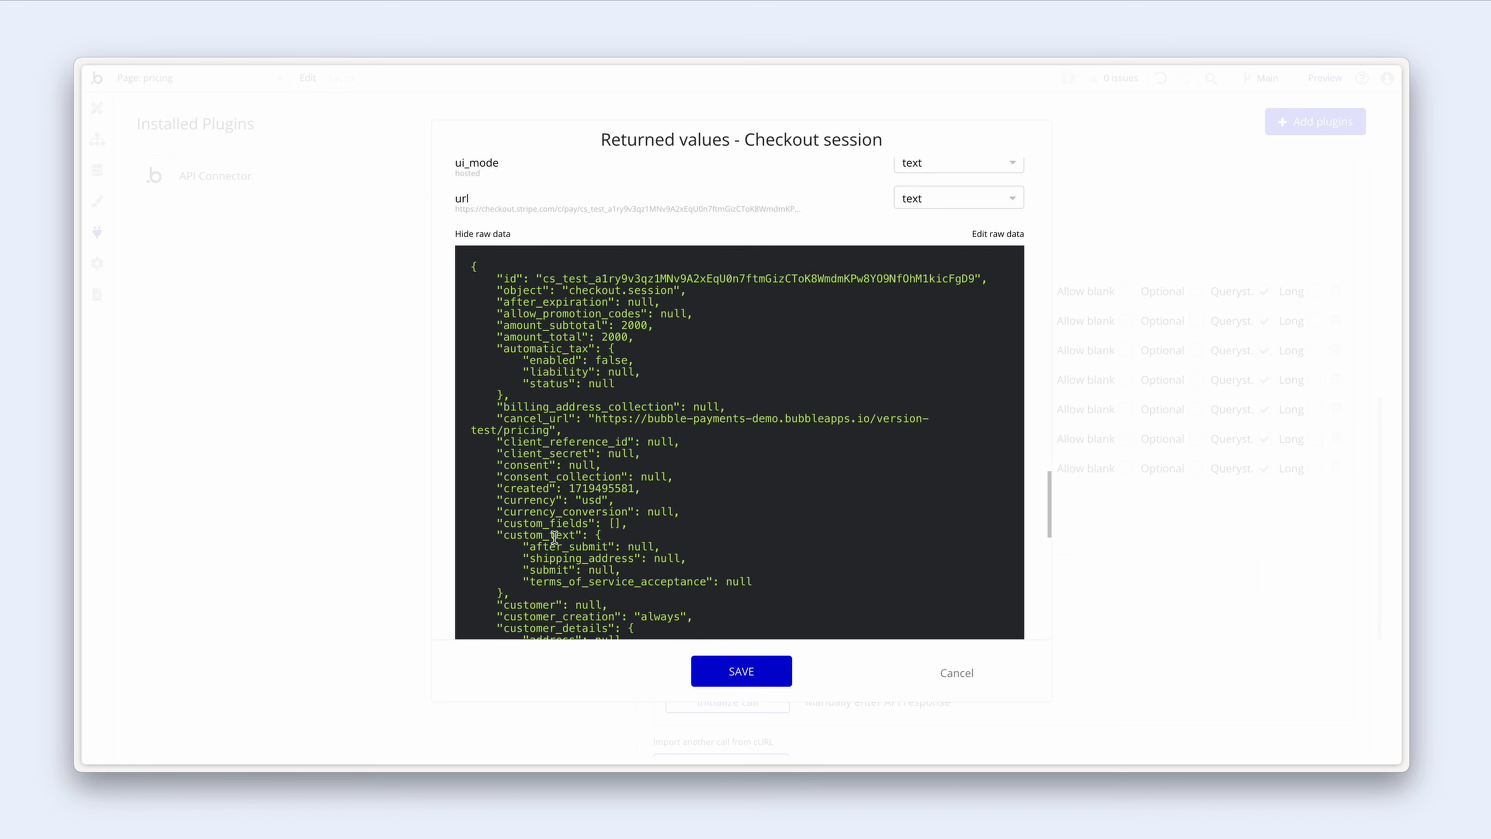
{"action": "double_click", "coordinate": [614, 336]}
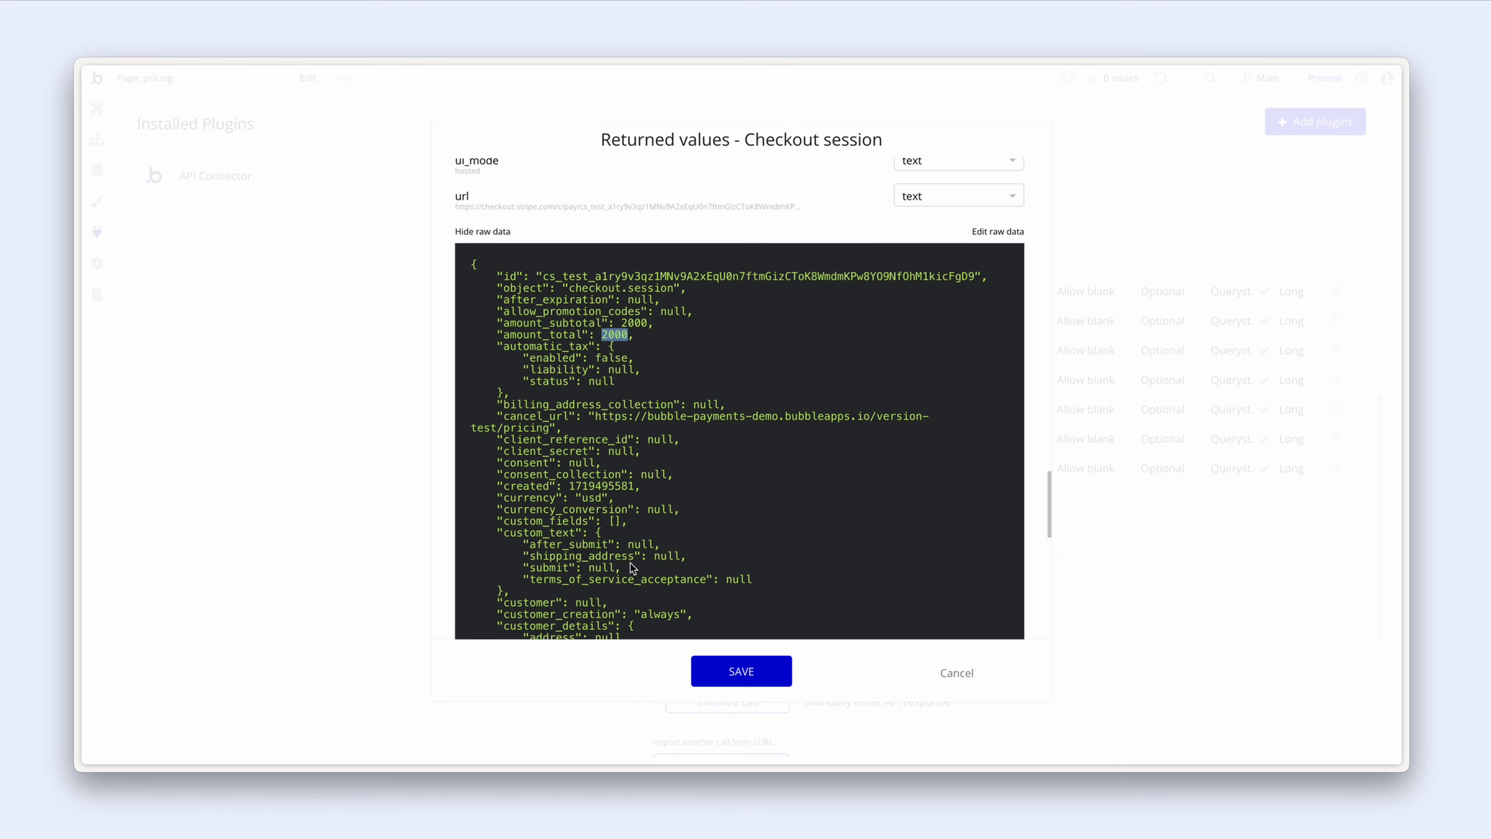
{"action": "left_click", "coordinate": [706, 672]}
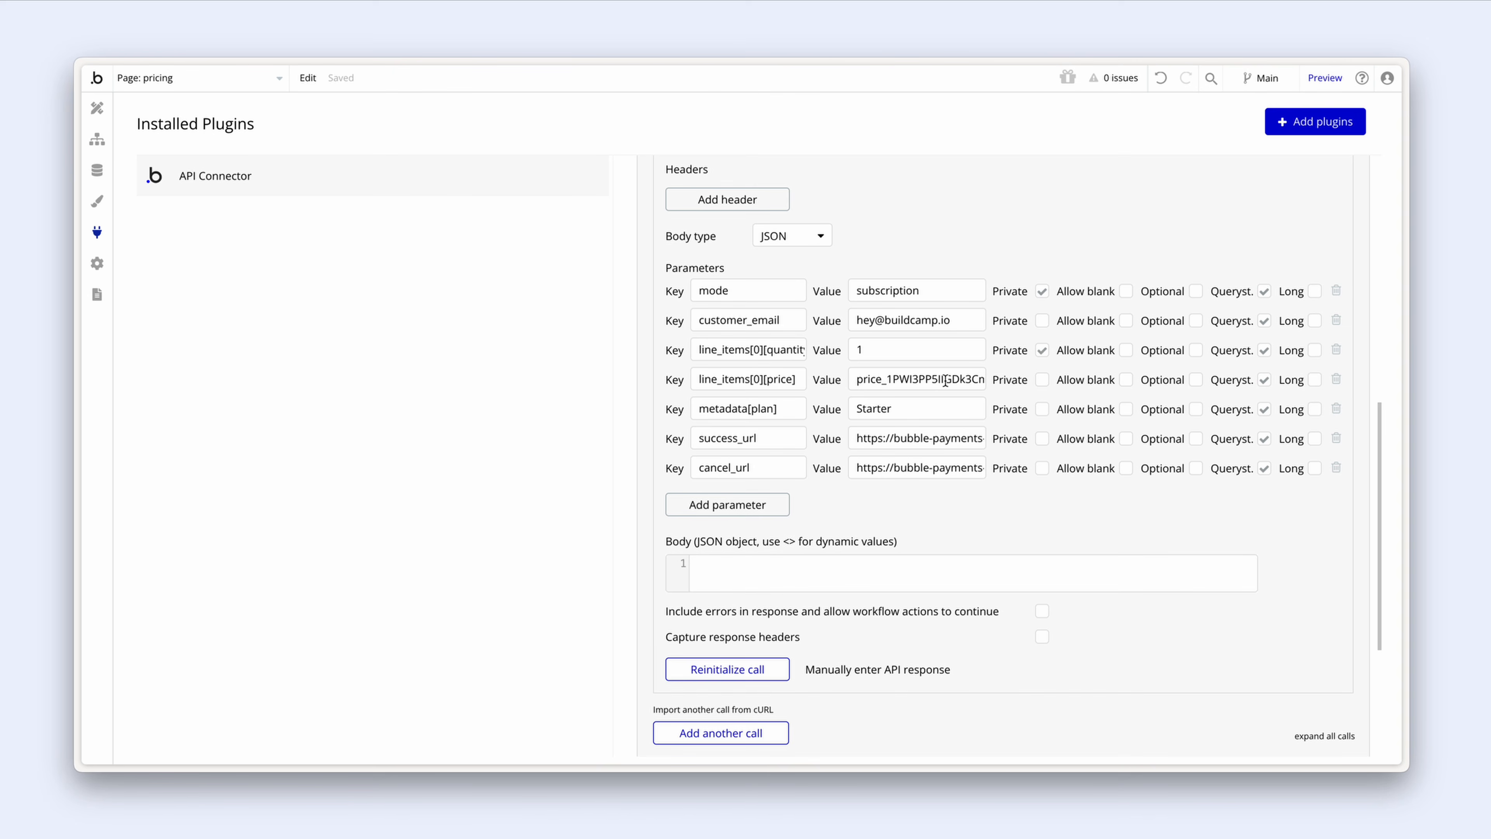
{"action": "left_click", "coordinate": [857, 382]}
{"action": "left_click_drag", "start_coordinate": [858, 382], "coordinate": [995, 383]}
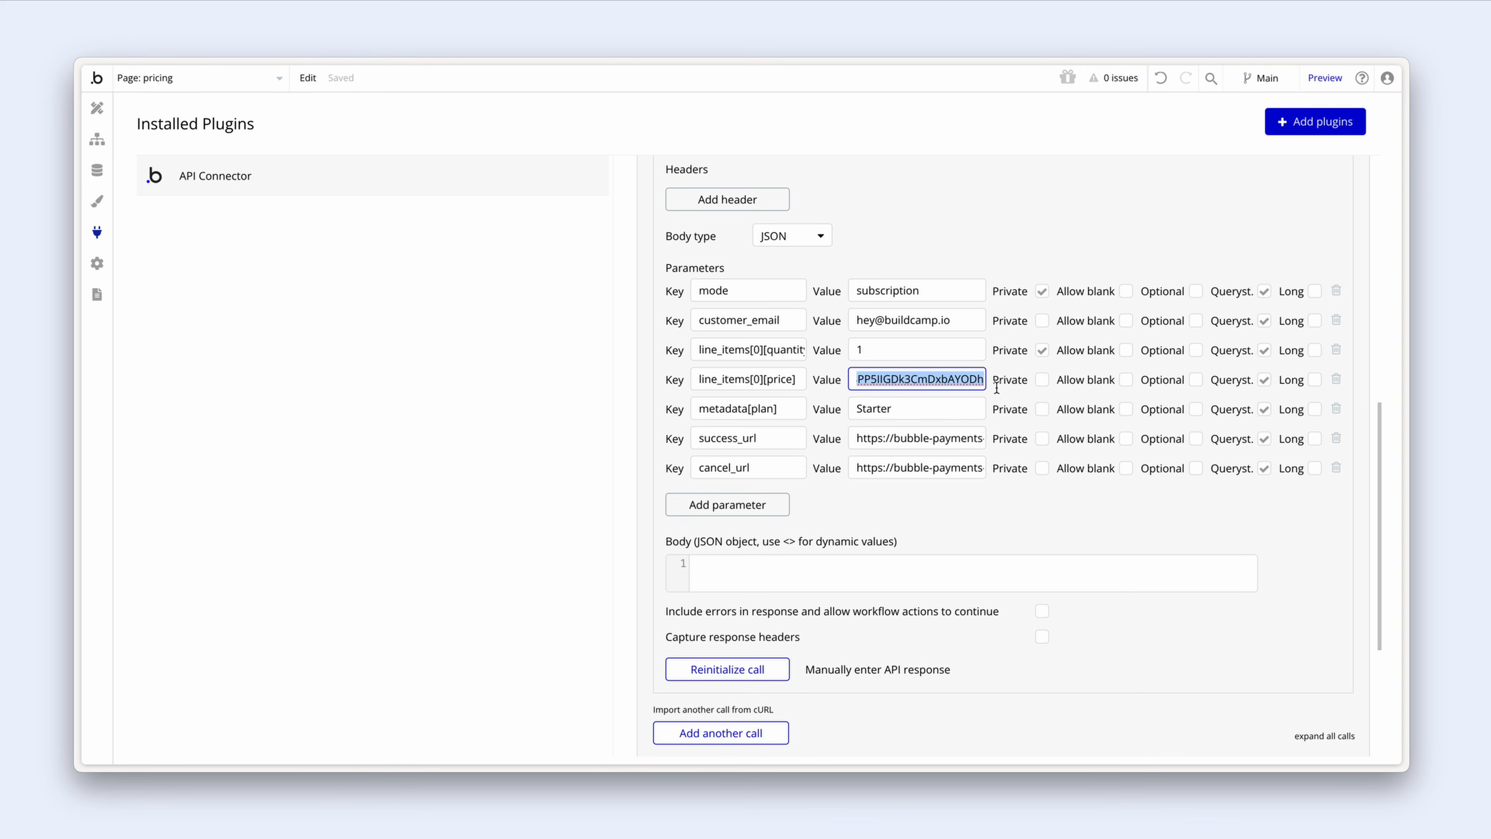
{"action": "left_click", "coordinate": [1002, 392]}
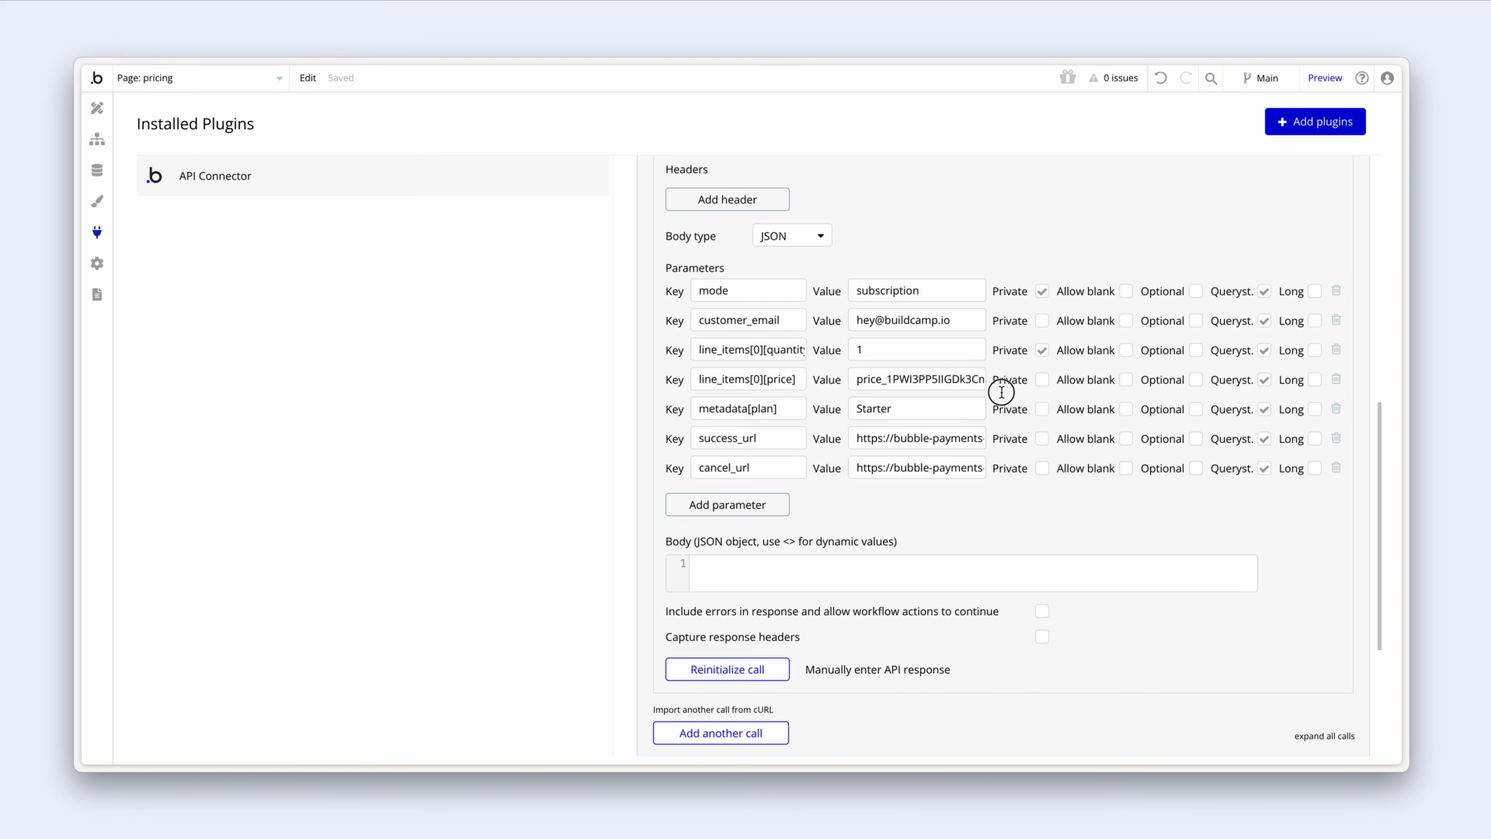
{"action": "scroll", "coordinate": [1001, 392], "scroll_direction": "up", "scroll_amount": 7}
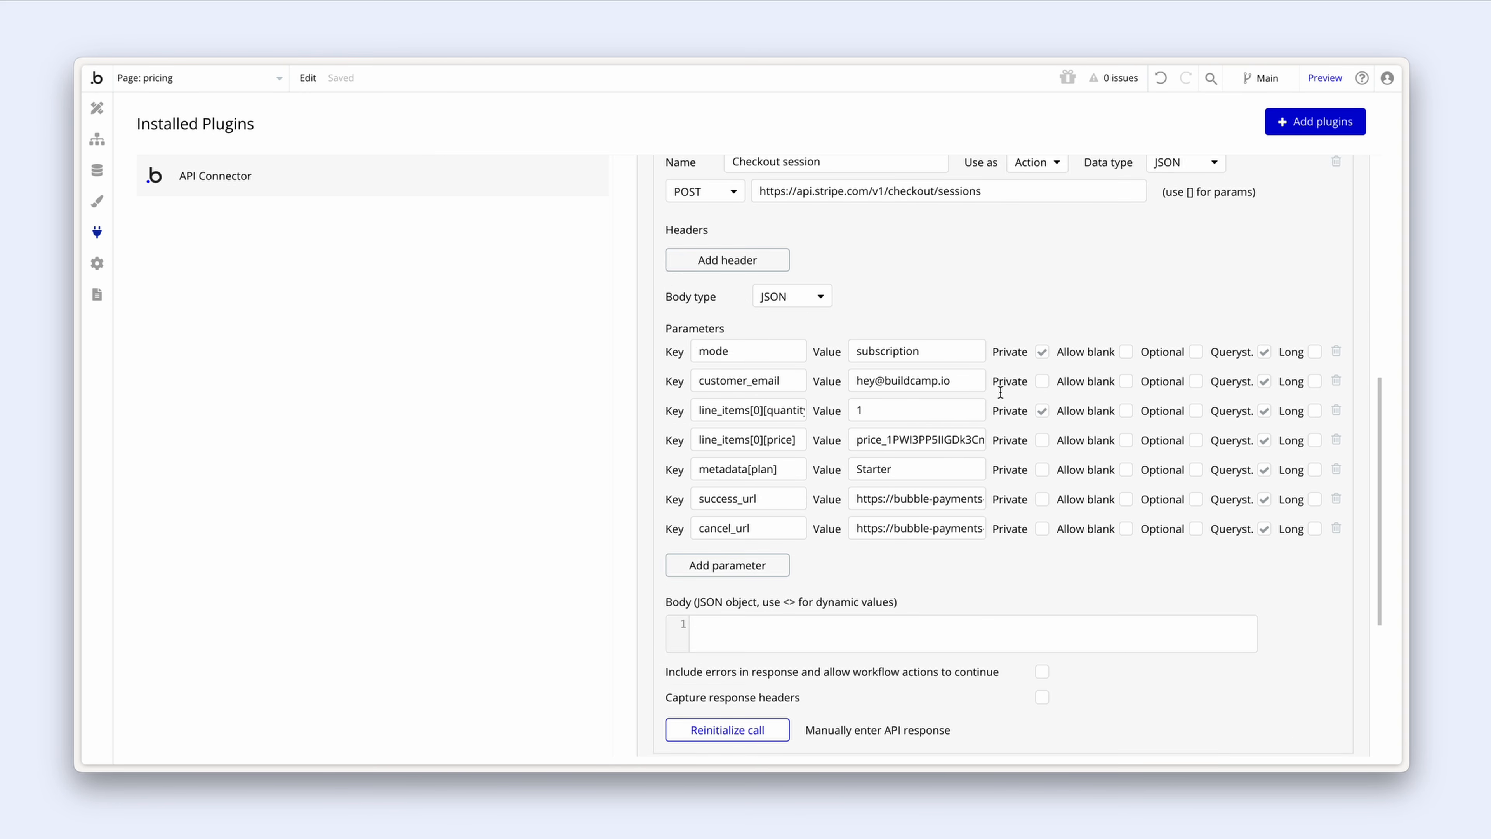
{"action": "scroll", "coordinate": [1000, 392], "scroll_direction": "up", "scroll_amount": 1}
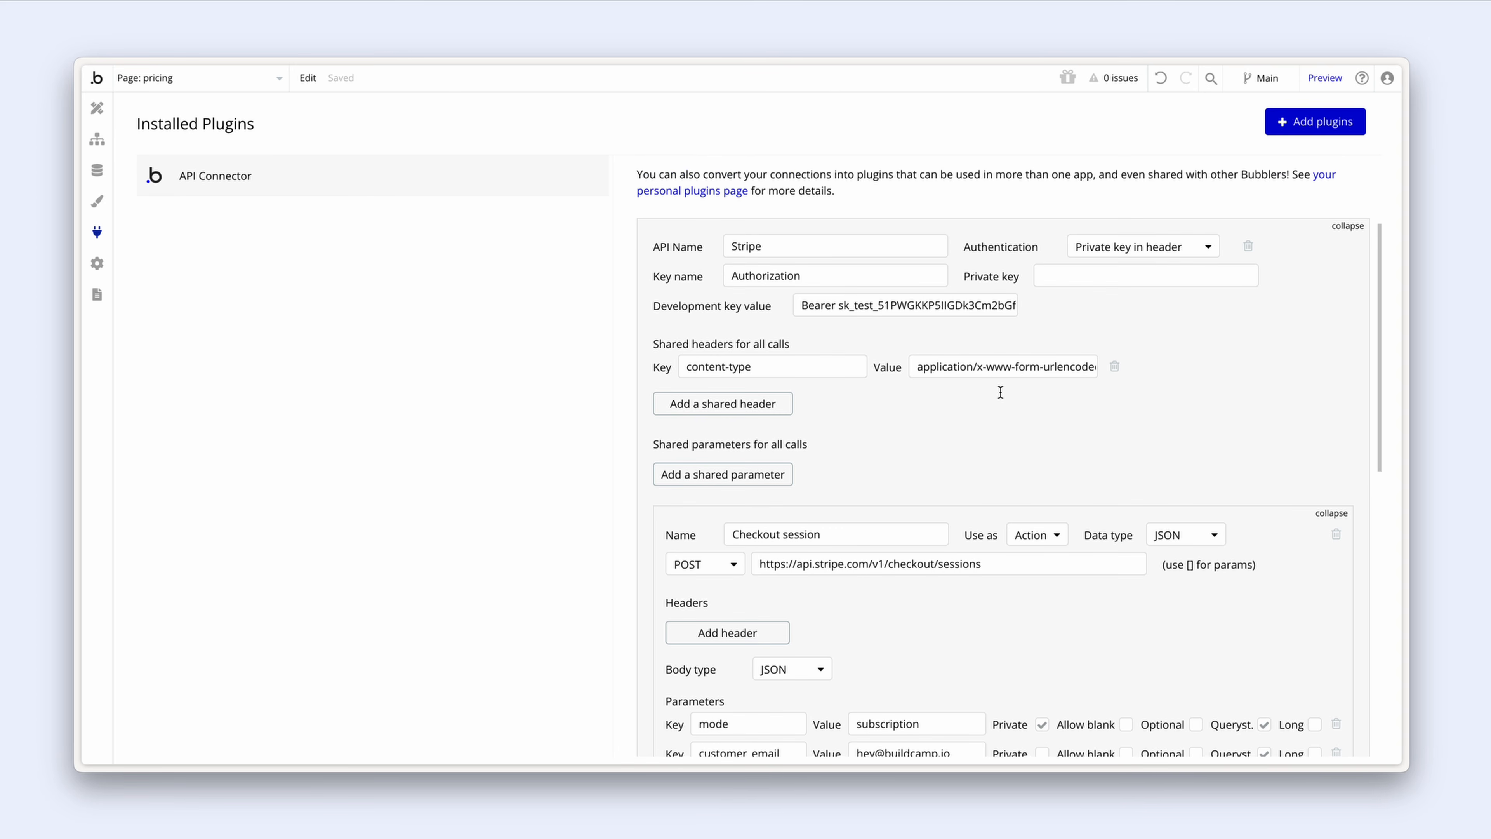
{"action": "left_click", "coordinate": [849, 306]}
{"action": "left_click_drag", "start_coordinate": [849, 306], "coordinate": [1058, 306]}
{"action": "left_click", "coordinate": [1057, 308]}
{"action": "scroll", "coordinate": [1053, 312], "scroll_direction": "down", "scroll_amount": 6}
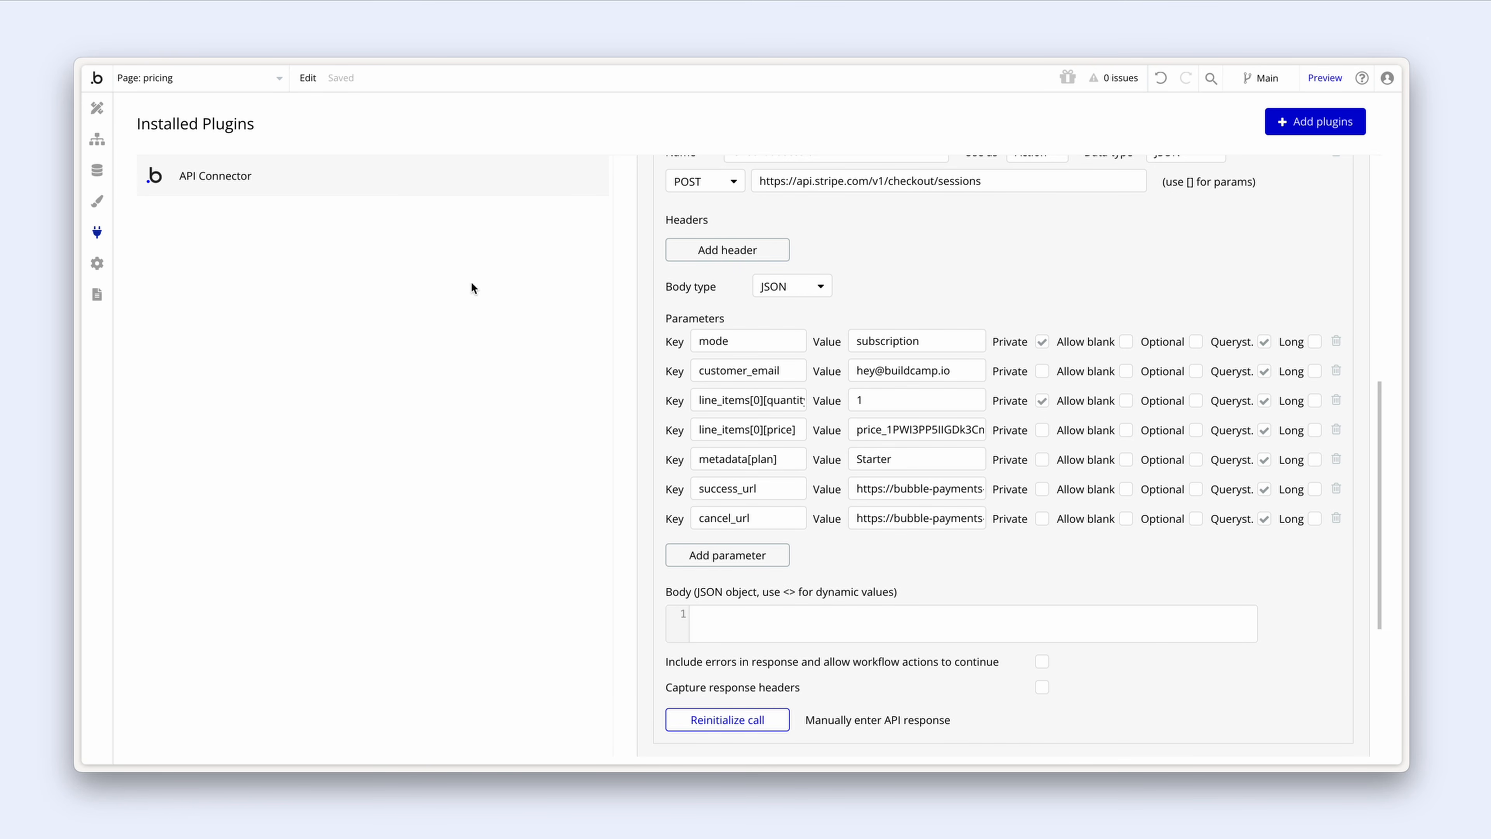
Step: Create a User is logged in event in the pricing page's workflows
{"action": "left_click", "coordinate": [97, 138]}
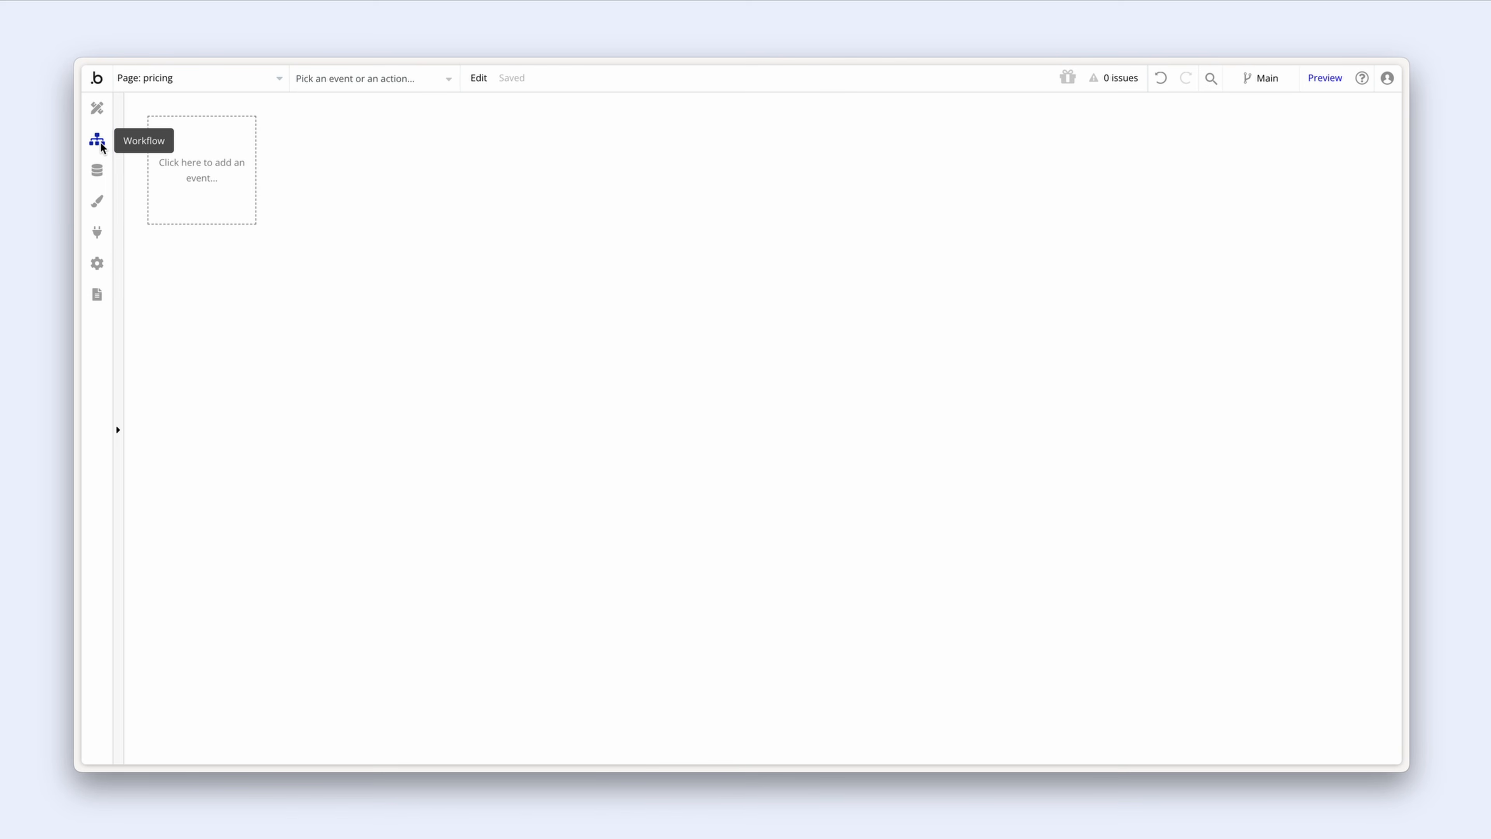
{"action": "left_click", "coordinate": [186, 154]}
{"action": "left_click", "coordinate": [312, 235]}
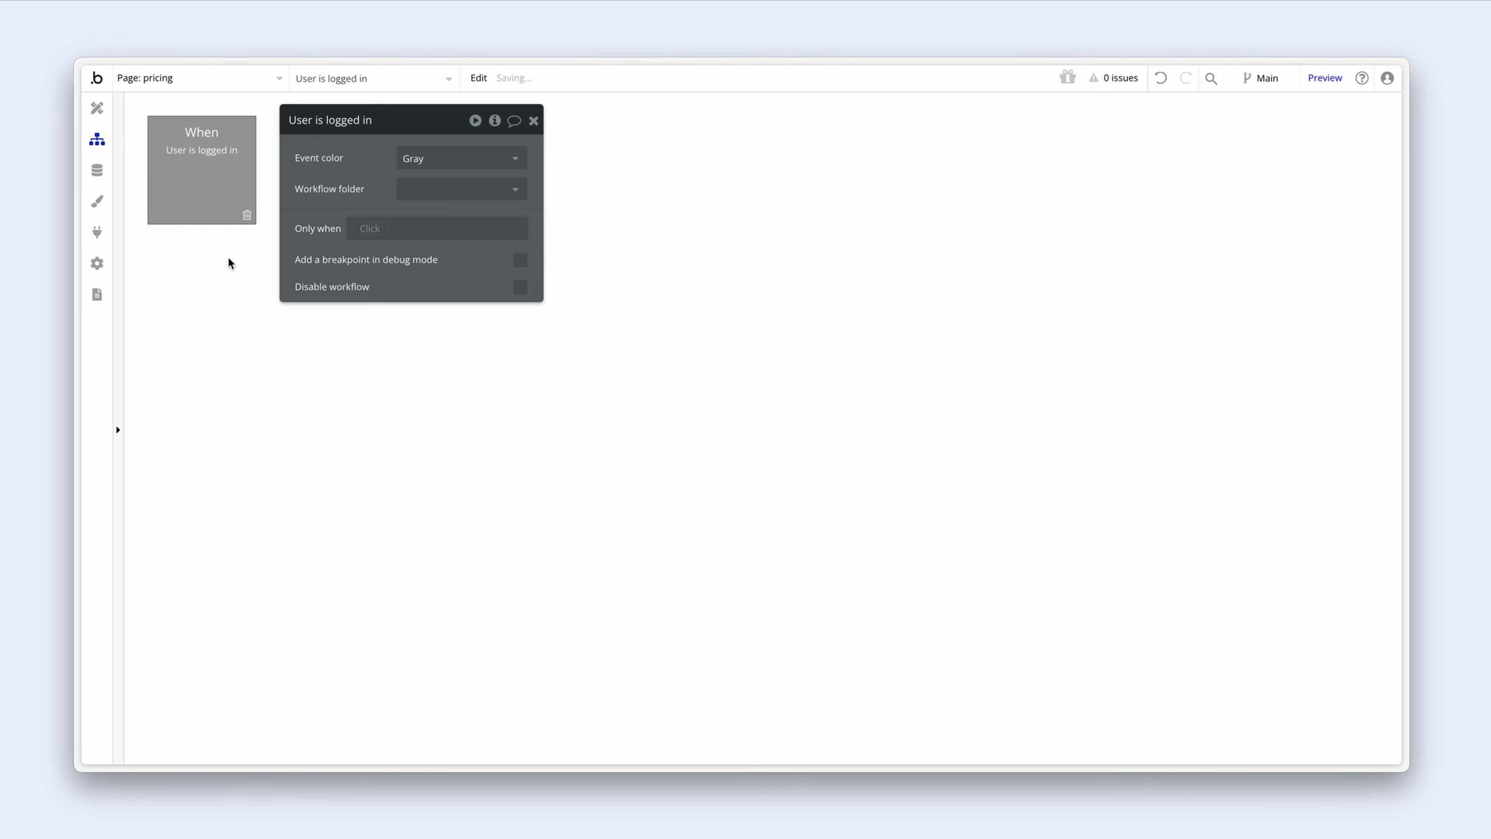
Step: Add a Stripe - Checkout session action to that event, then delete the step again
{"action": "left_click", "coordinate": [215, 275]}
{"action": "left_click", "coordinate": [241, 515]}
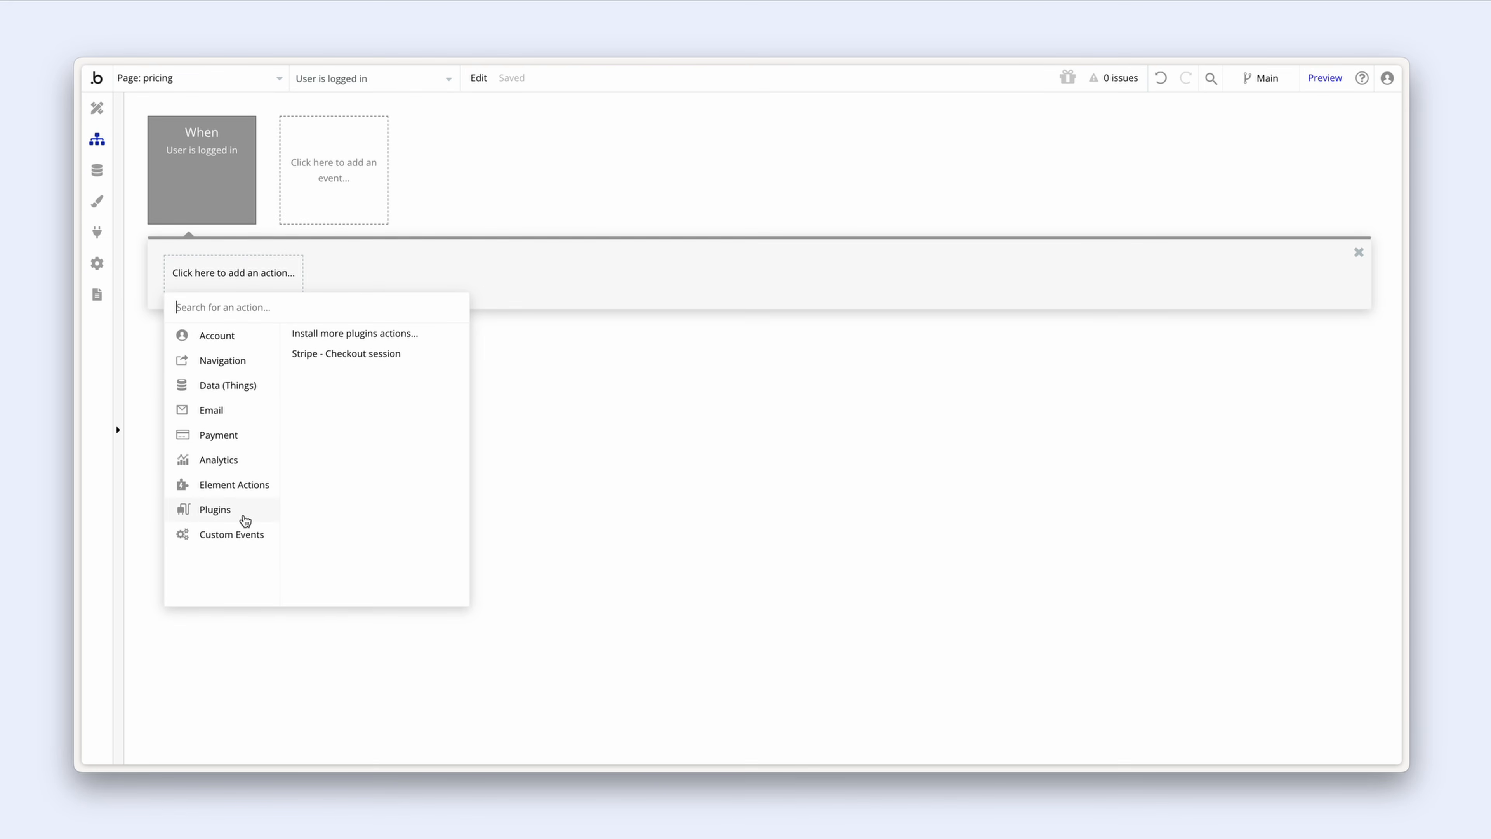
{"action": "left_click", "coordinate": [346, 355]}
{"action": "left_click_drag", "start_coordinate": [351, 322], "coordinate": [385, 471]}
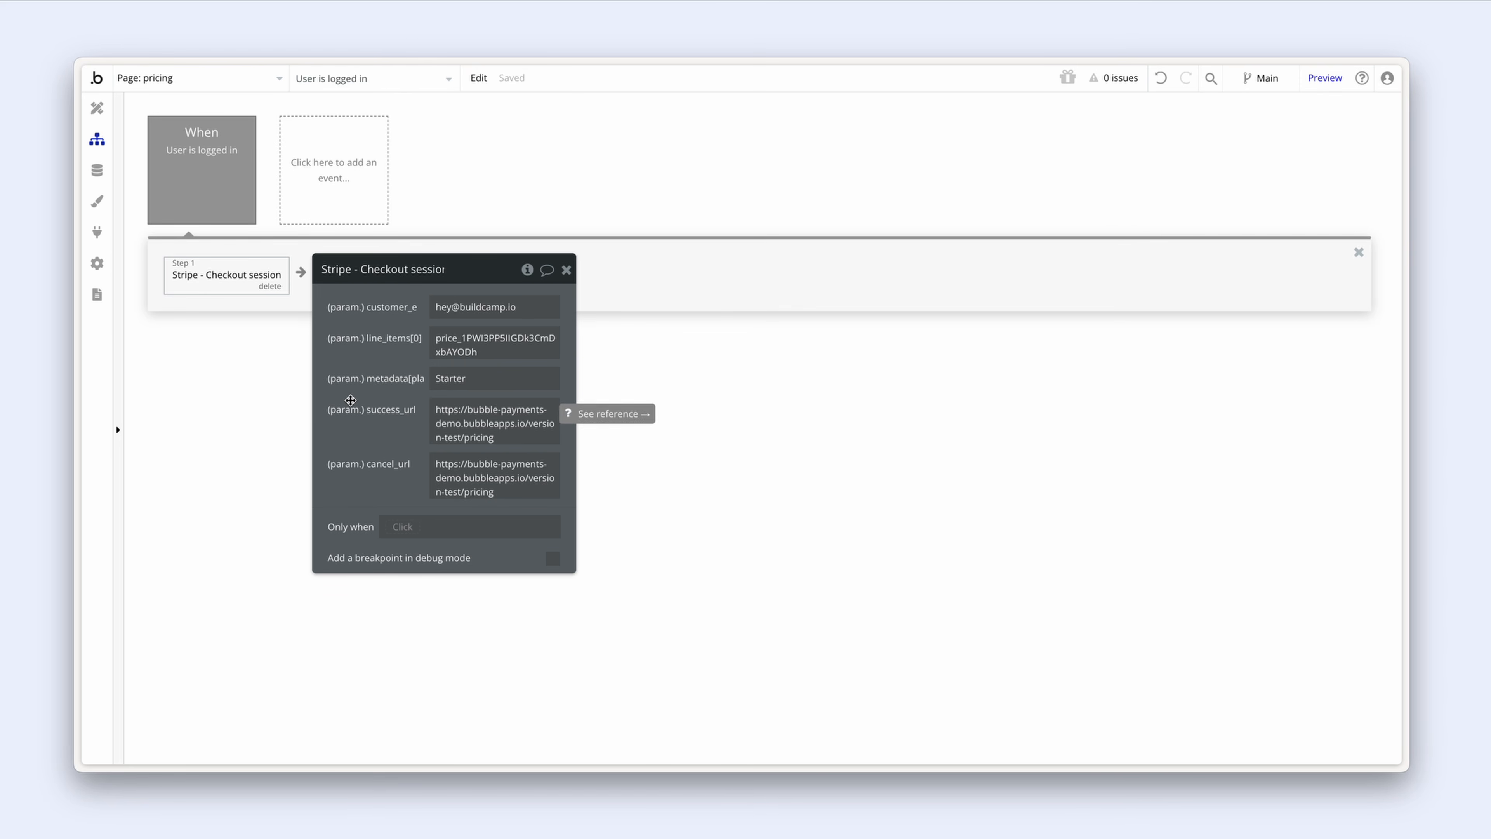
{"action": "left_click", "coordinate": [273, 288]}
Step: Delete the User is logged in event and return to the pricing page's Design view
{"action": "left_click", "coordinate": [237, 191]}
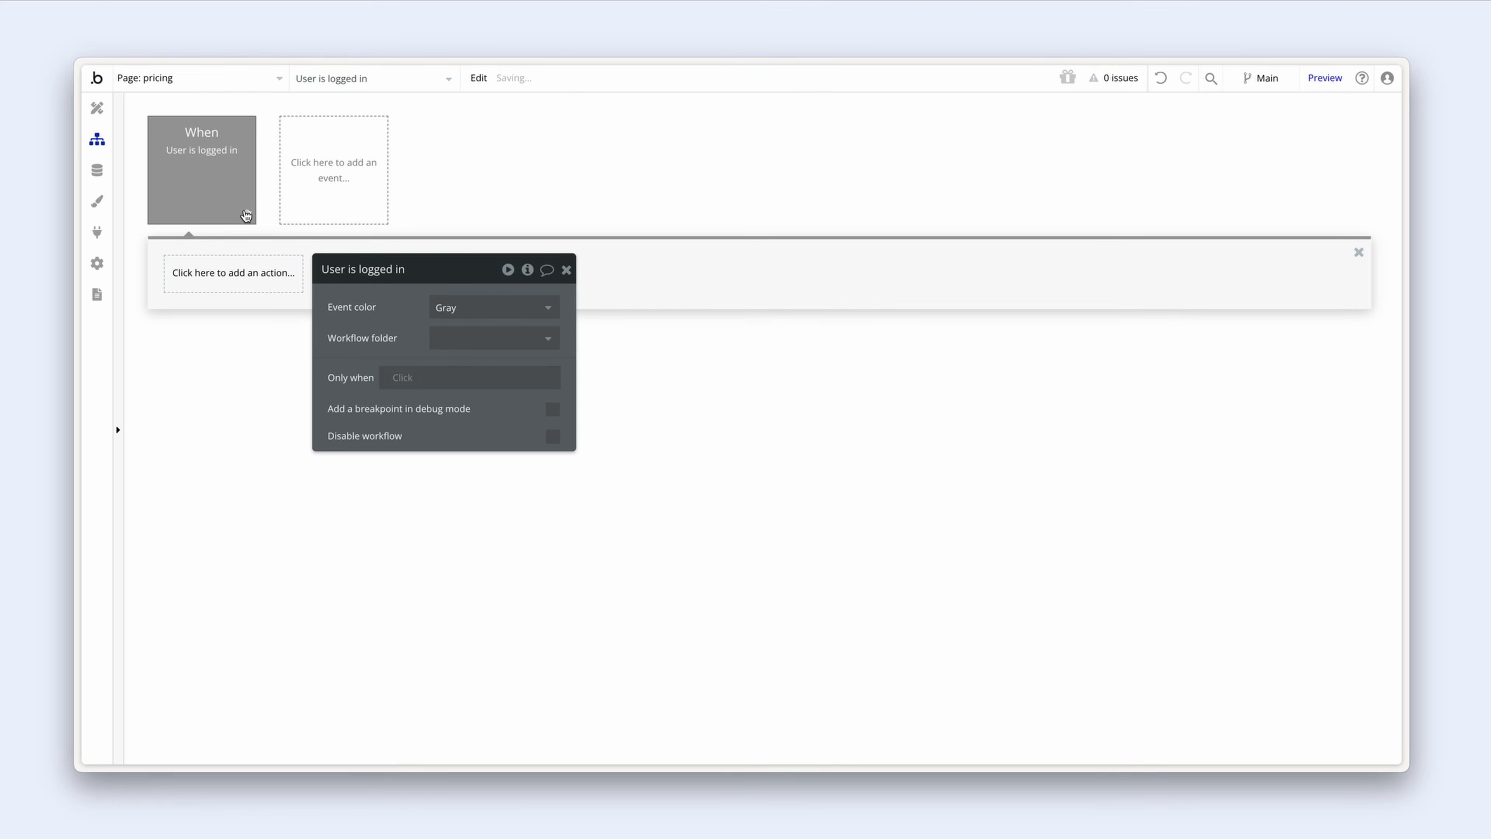
{"action": "key", "text": "Delete"}
{"action": "left_click", "coordinate": [98, 112]}
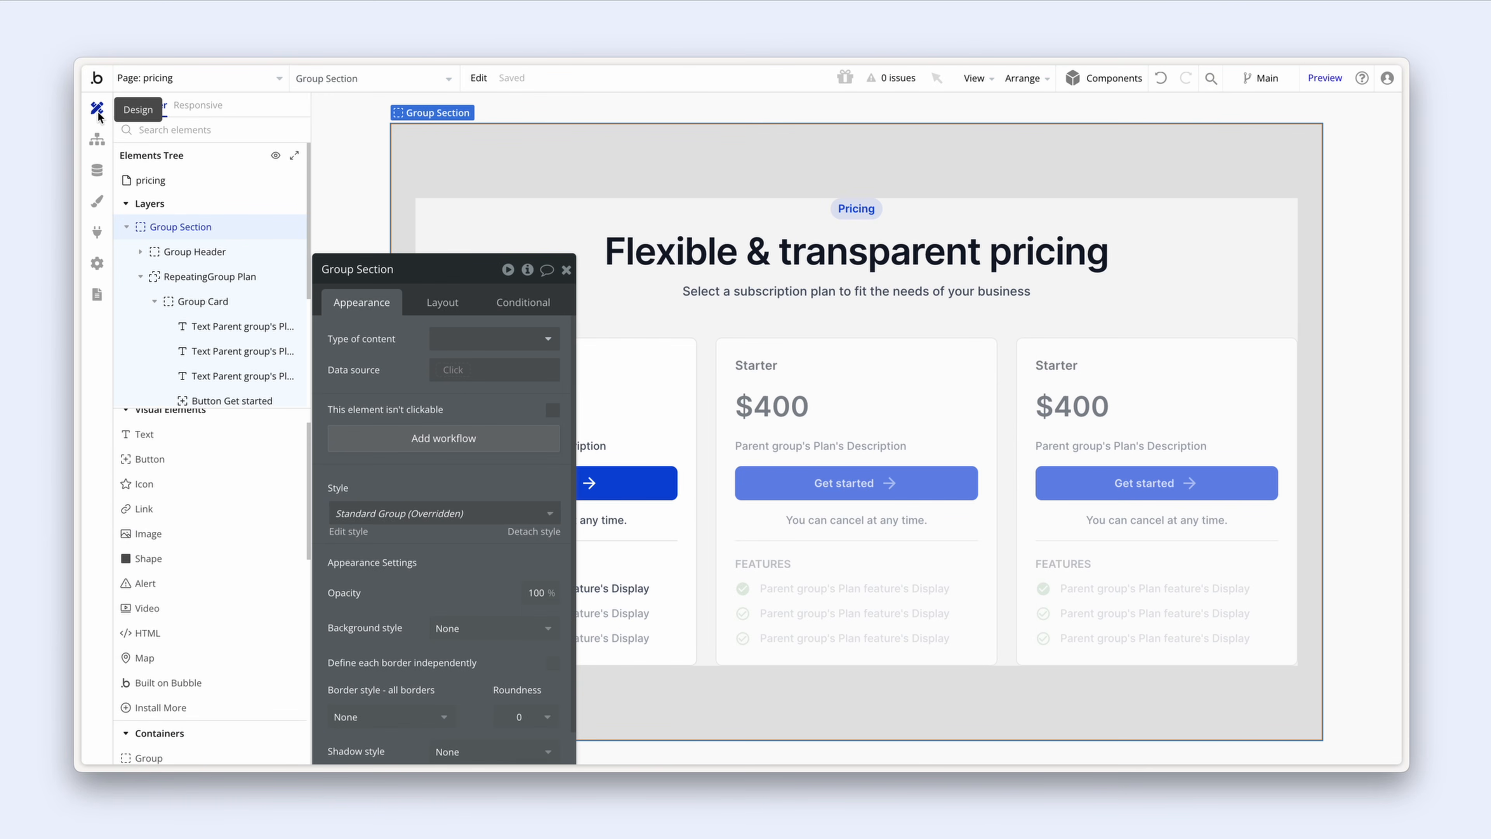
Step: Create a Get started button click workflow with Stripe - Checkout session as step 1
{"action": "left_click_drag", "start_coordinate": [353, 336], "coordinate": [718, 269]}
{"action": "left_click", "coordinate": [594, 482]}
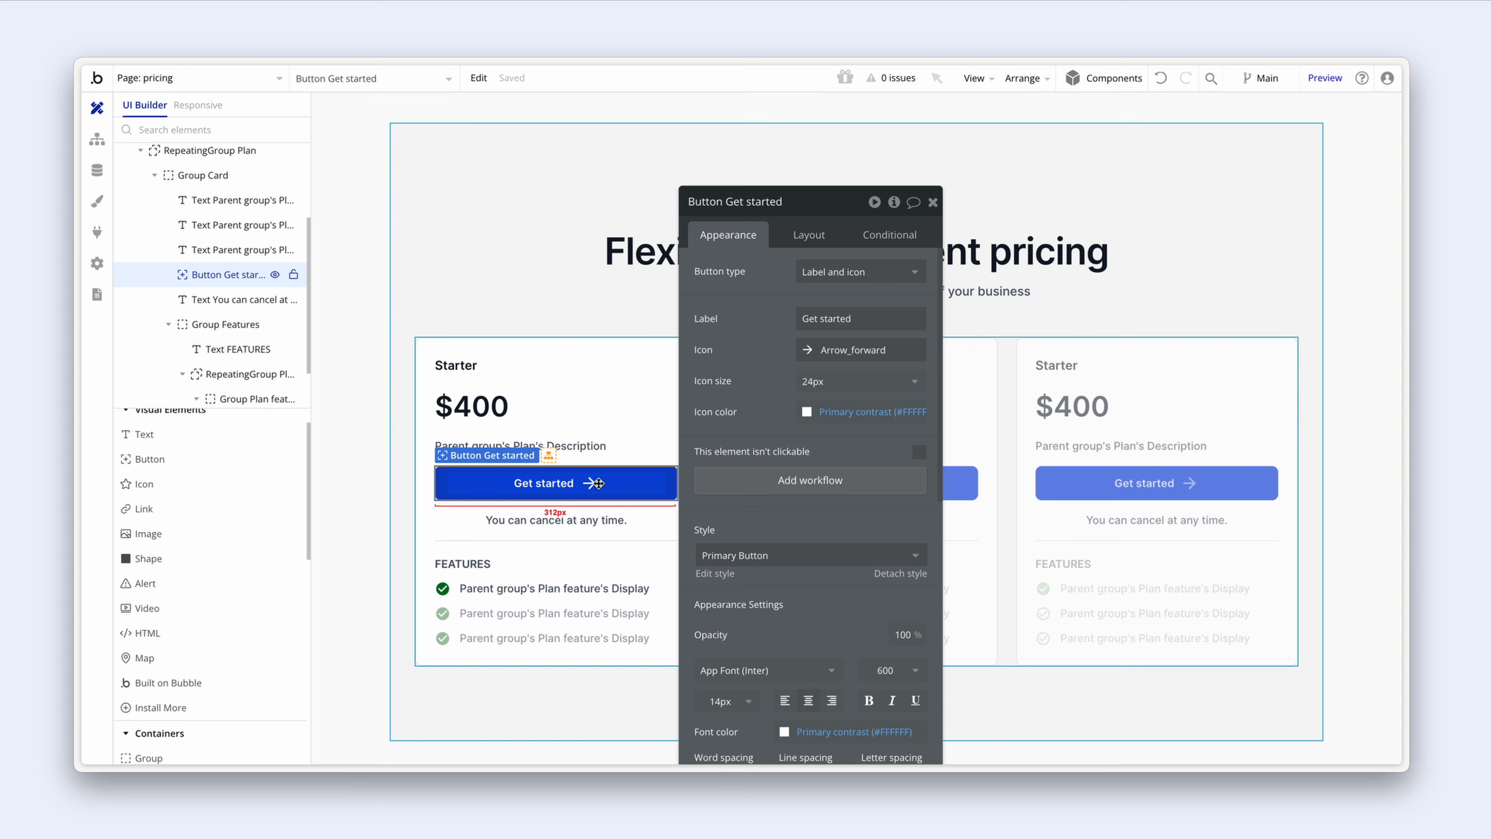
{"action": "left_click", "coordinate": [748, 483]}
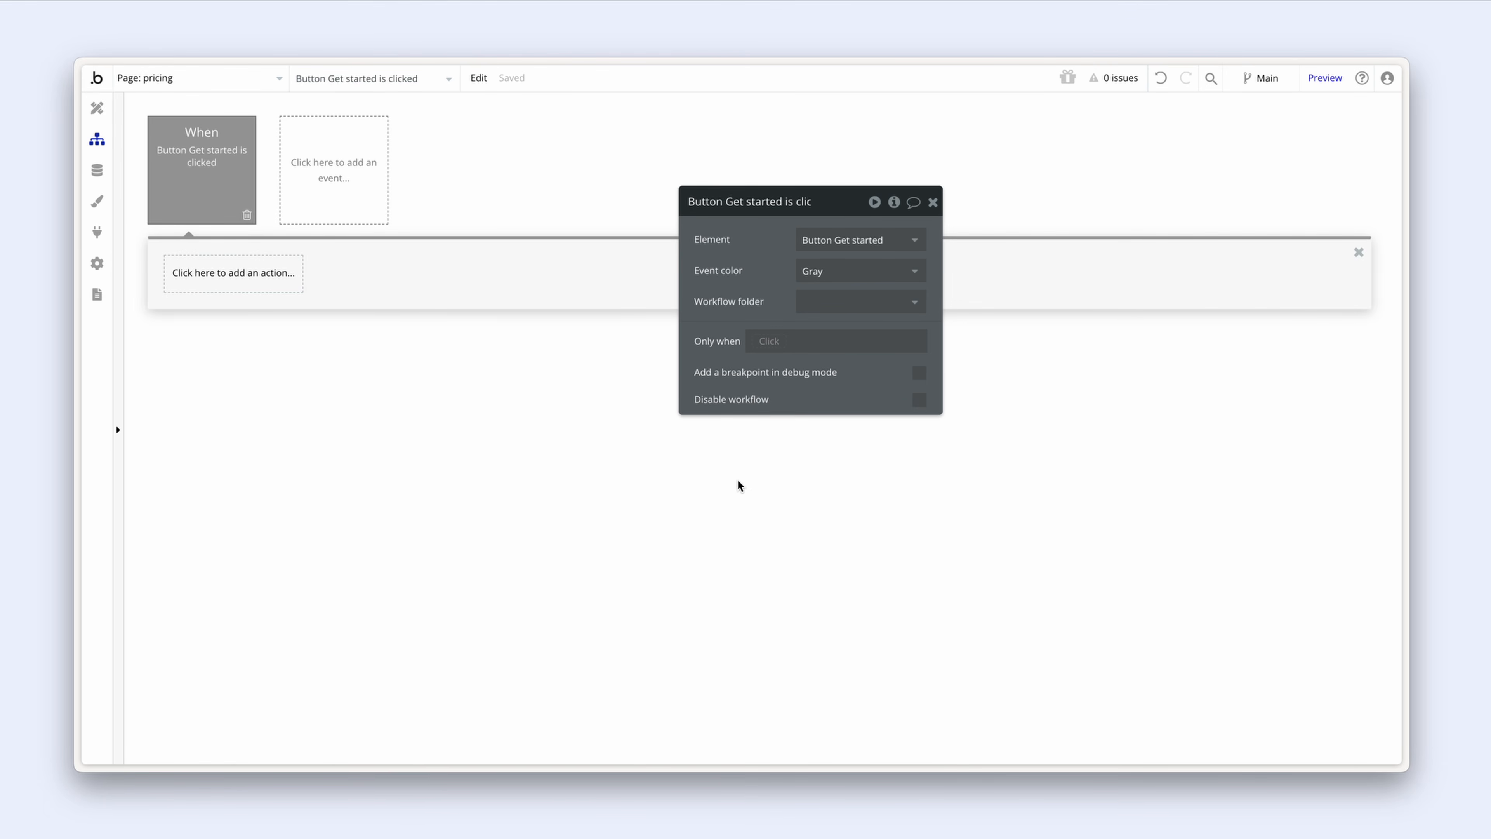
{"action": "left_click_drag", "start_coordinate": [723, 262], "coordinate": [358, 331]}
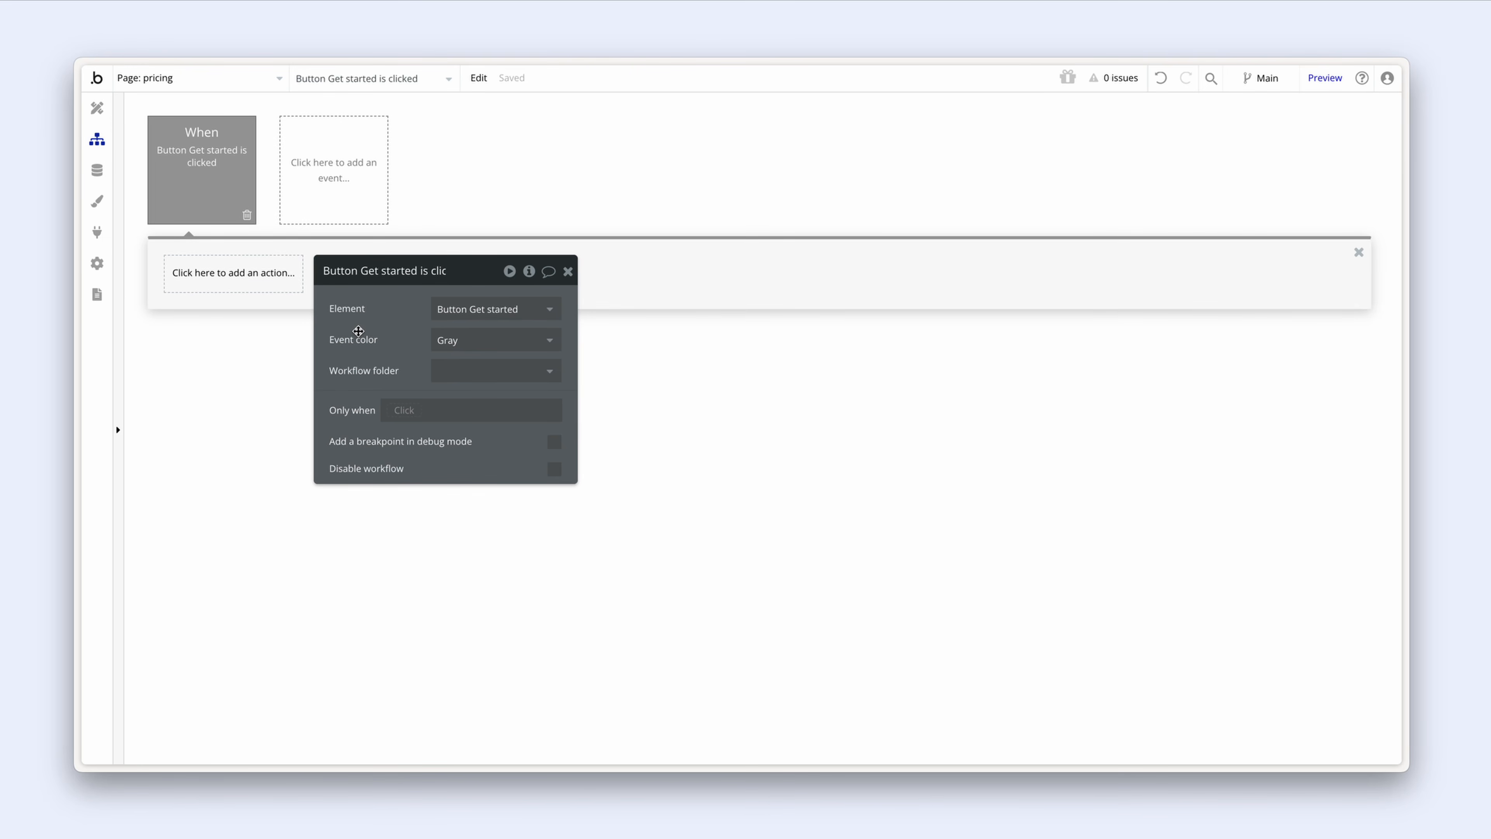
{"action": "left_click", "coordinate": [221, 281]}
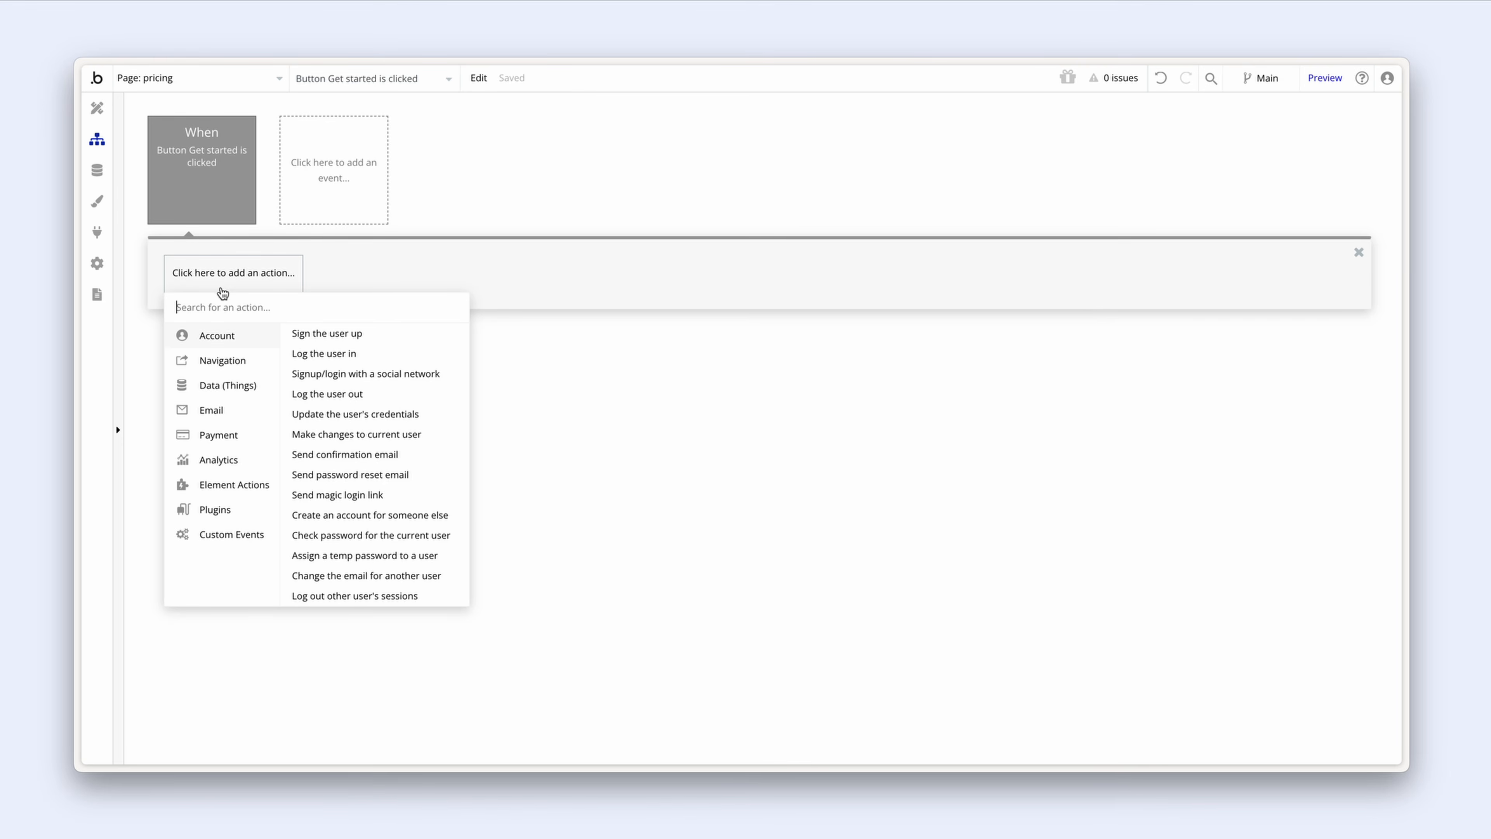
{"action": "mouse_move", "coordinate": [240, 516]}
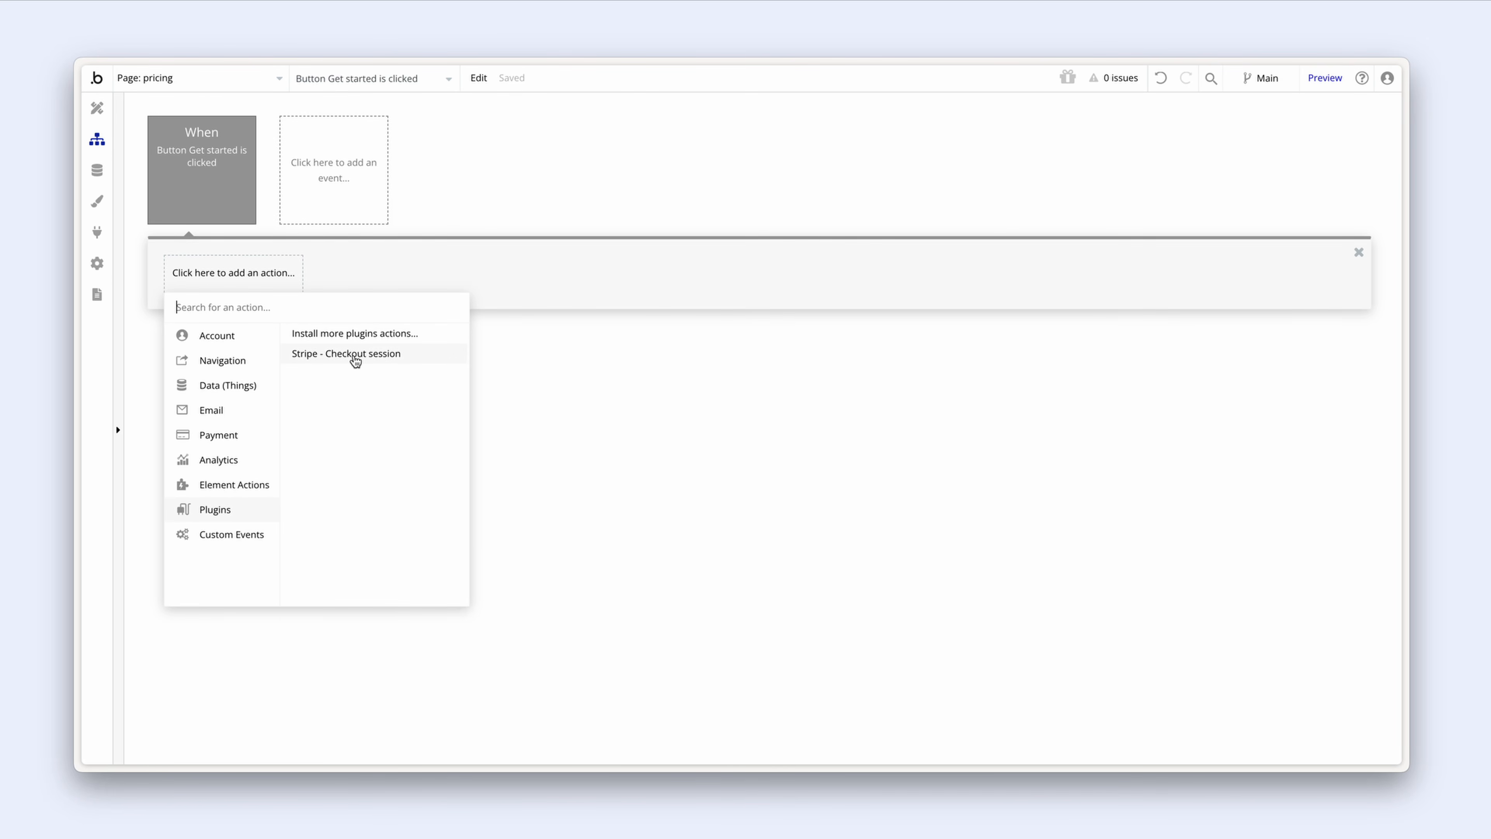
{"action": "left_click", "coordinate": [423, 356]}
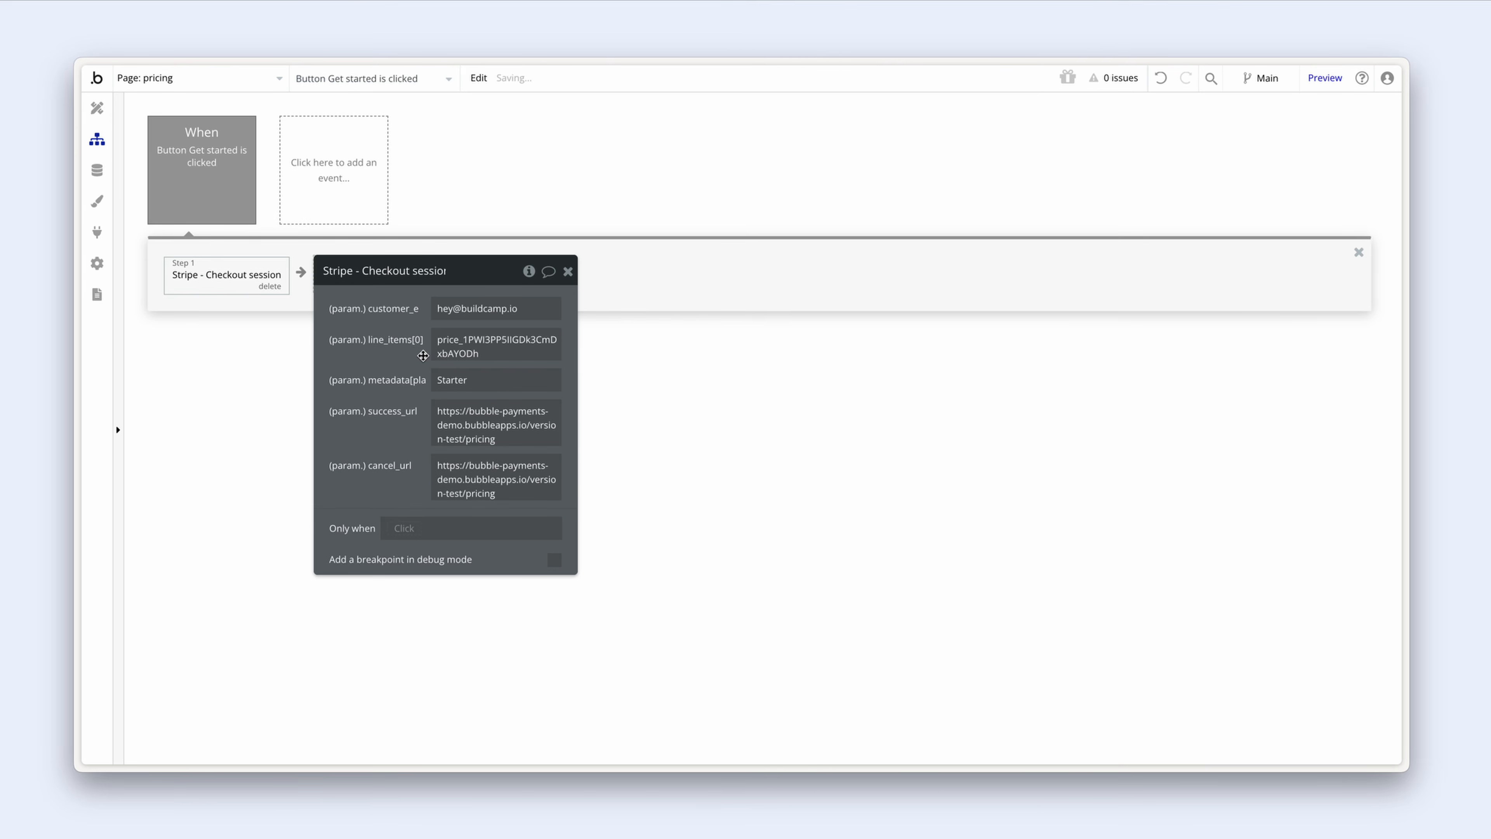
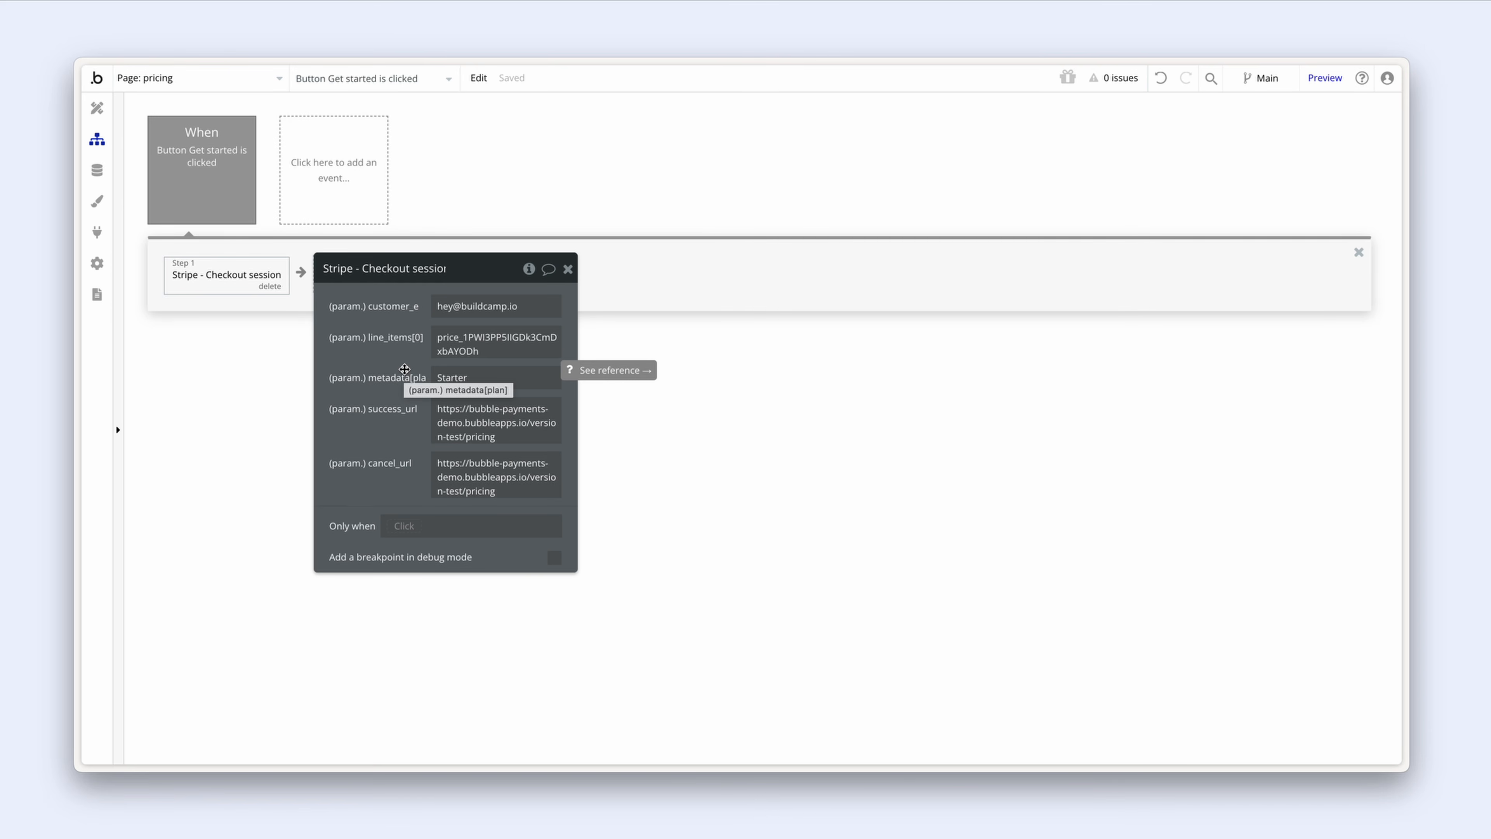
{"action": "left_click", "coordinate": [529, 306]}
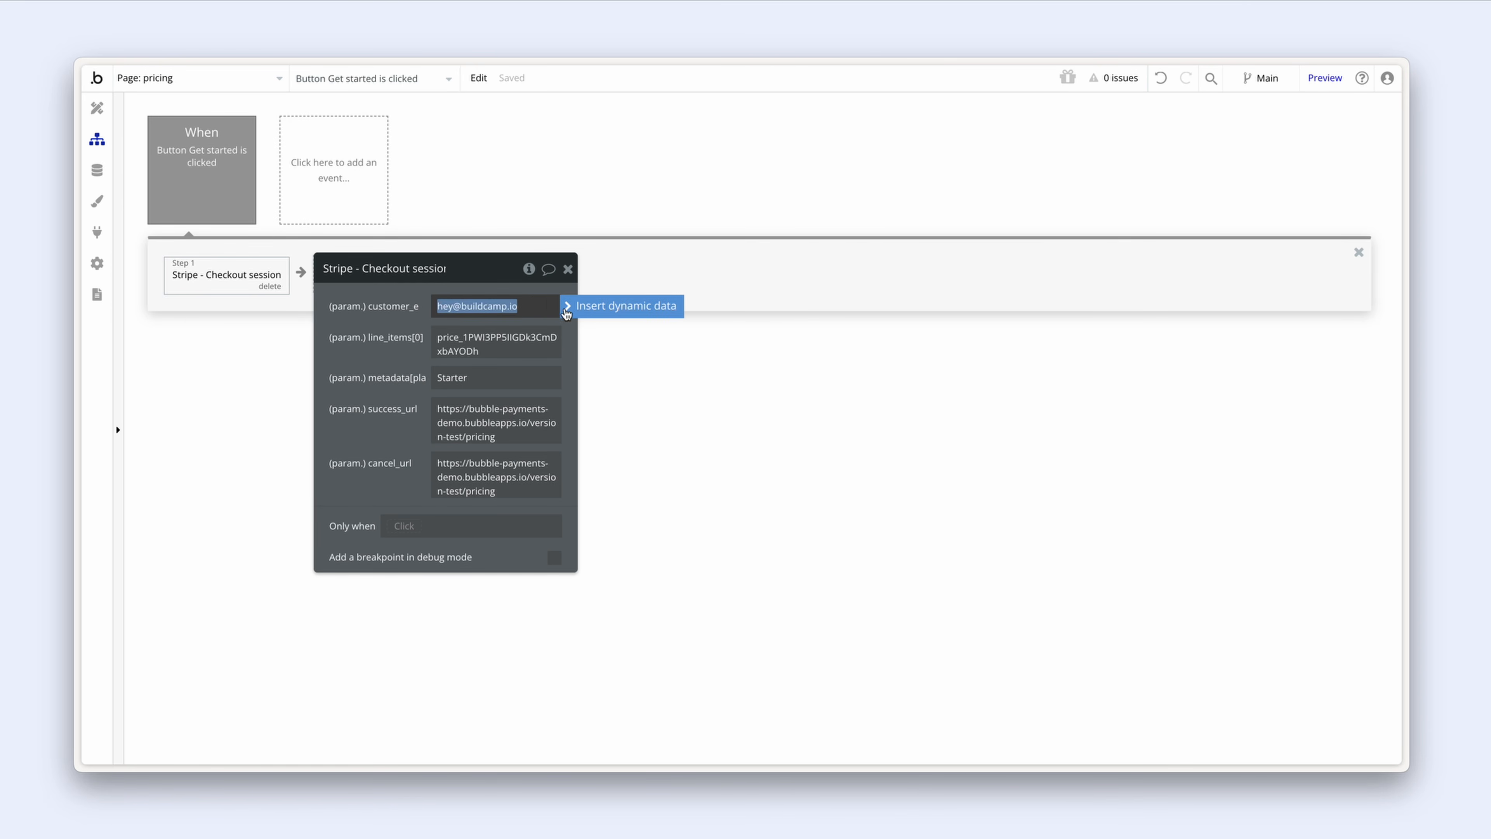
{"action": "left_click", "coordinate": [593, 307]}
{"action": "left_click", "coordinate": [554, 439]}
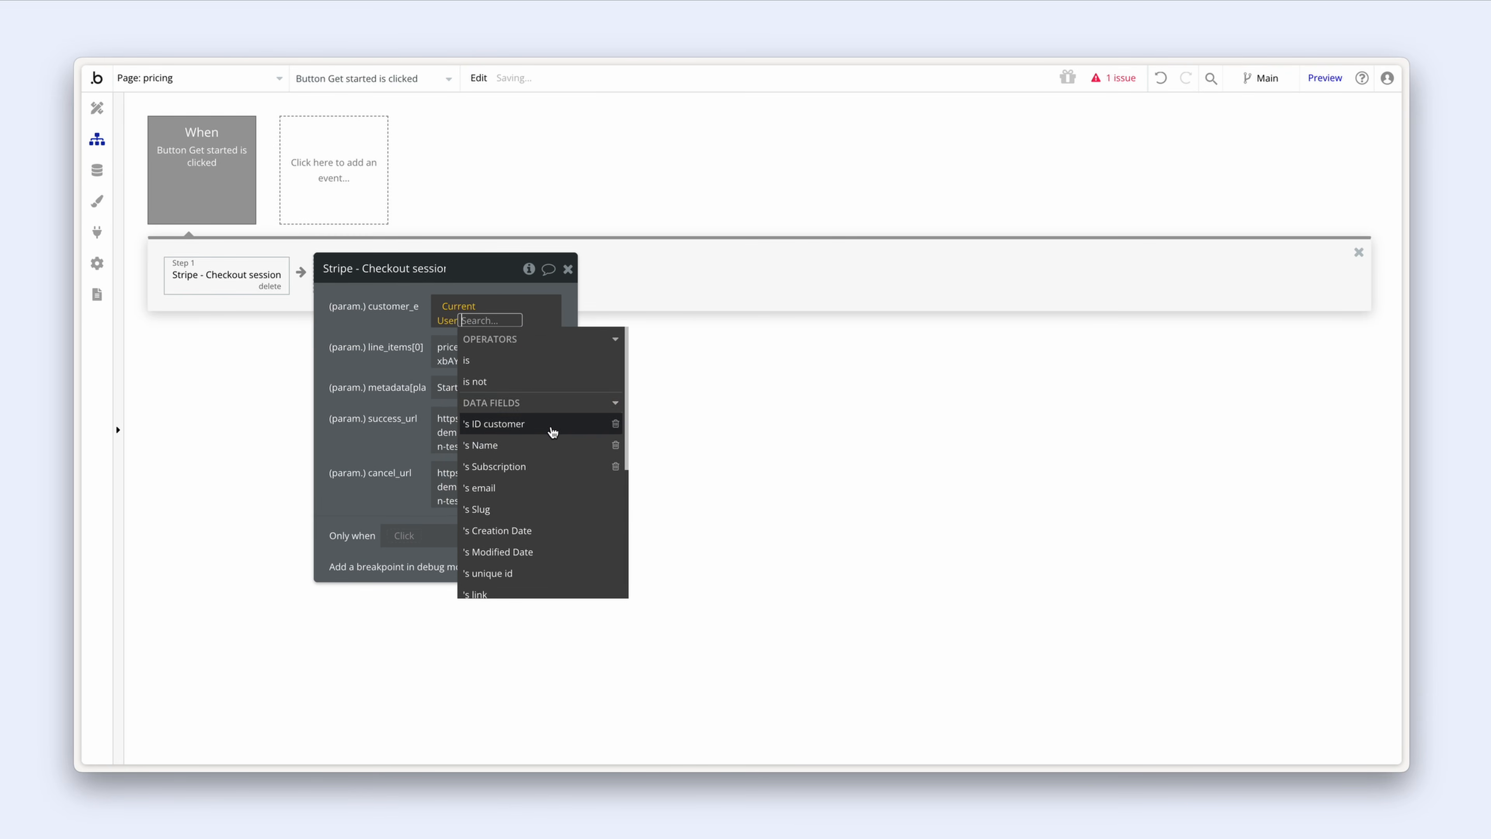
{"action": "left_click", "coordinate": [556, 495]}
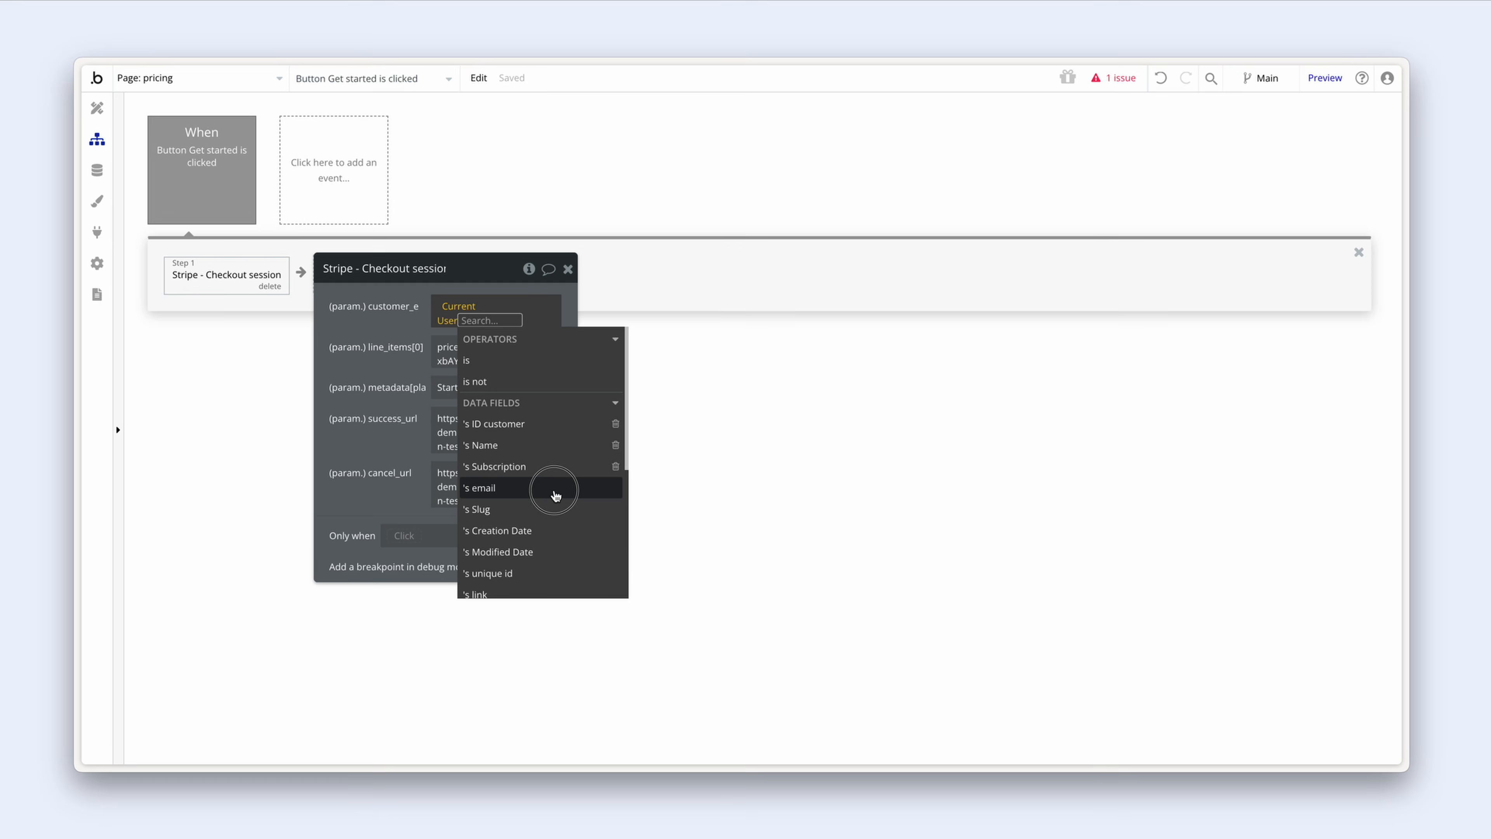
{"action": "left_click", "coordinate": [395, 373]}
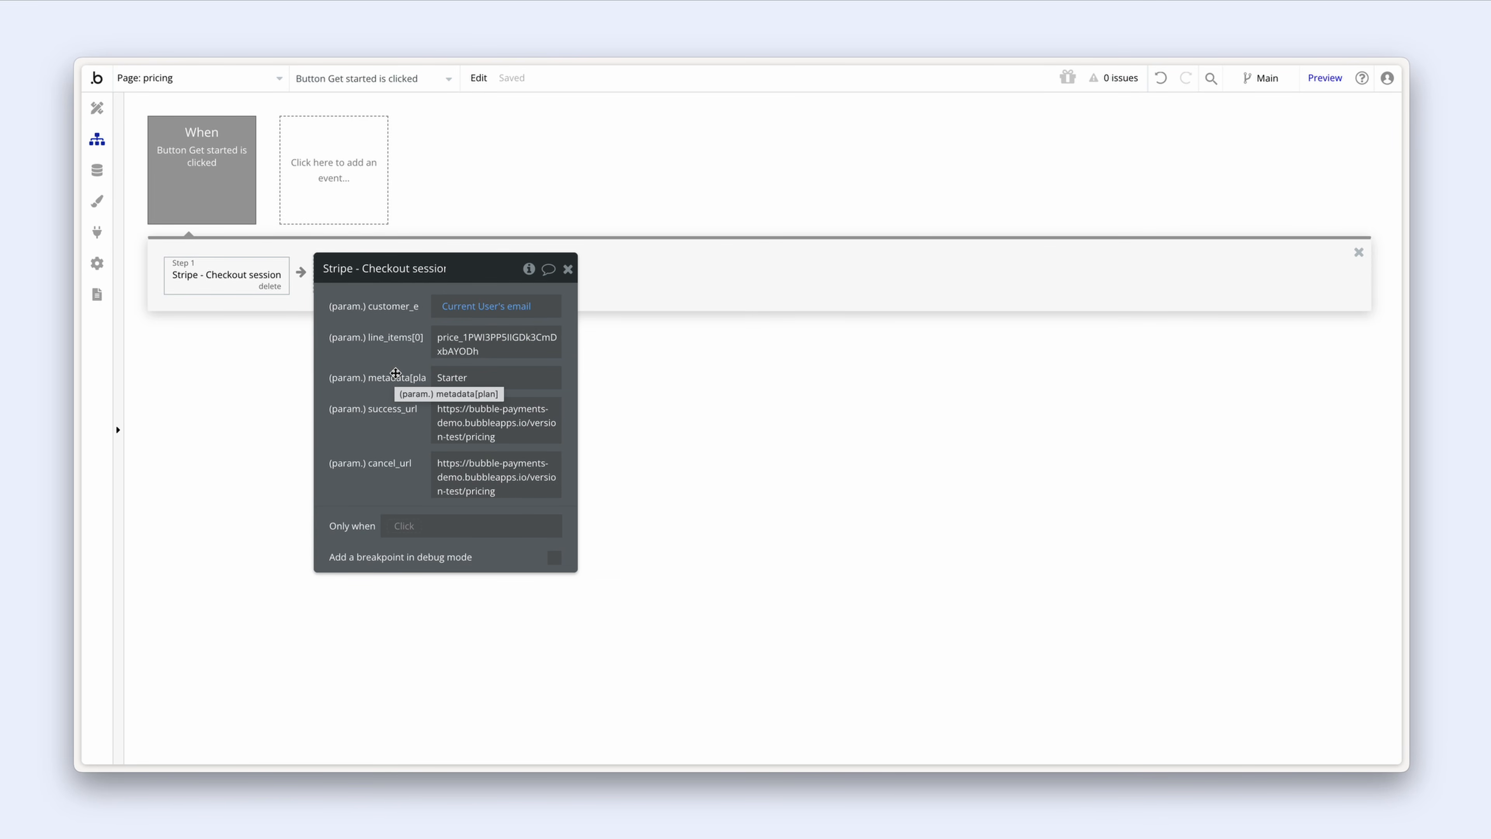
Step: Set line_items[0] to the parent group's Plan's ID price test
{"action": "double_click", "coordinate": [491, 352]}
{"action": "left_click", "coordinate": [587, 339]}
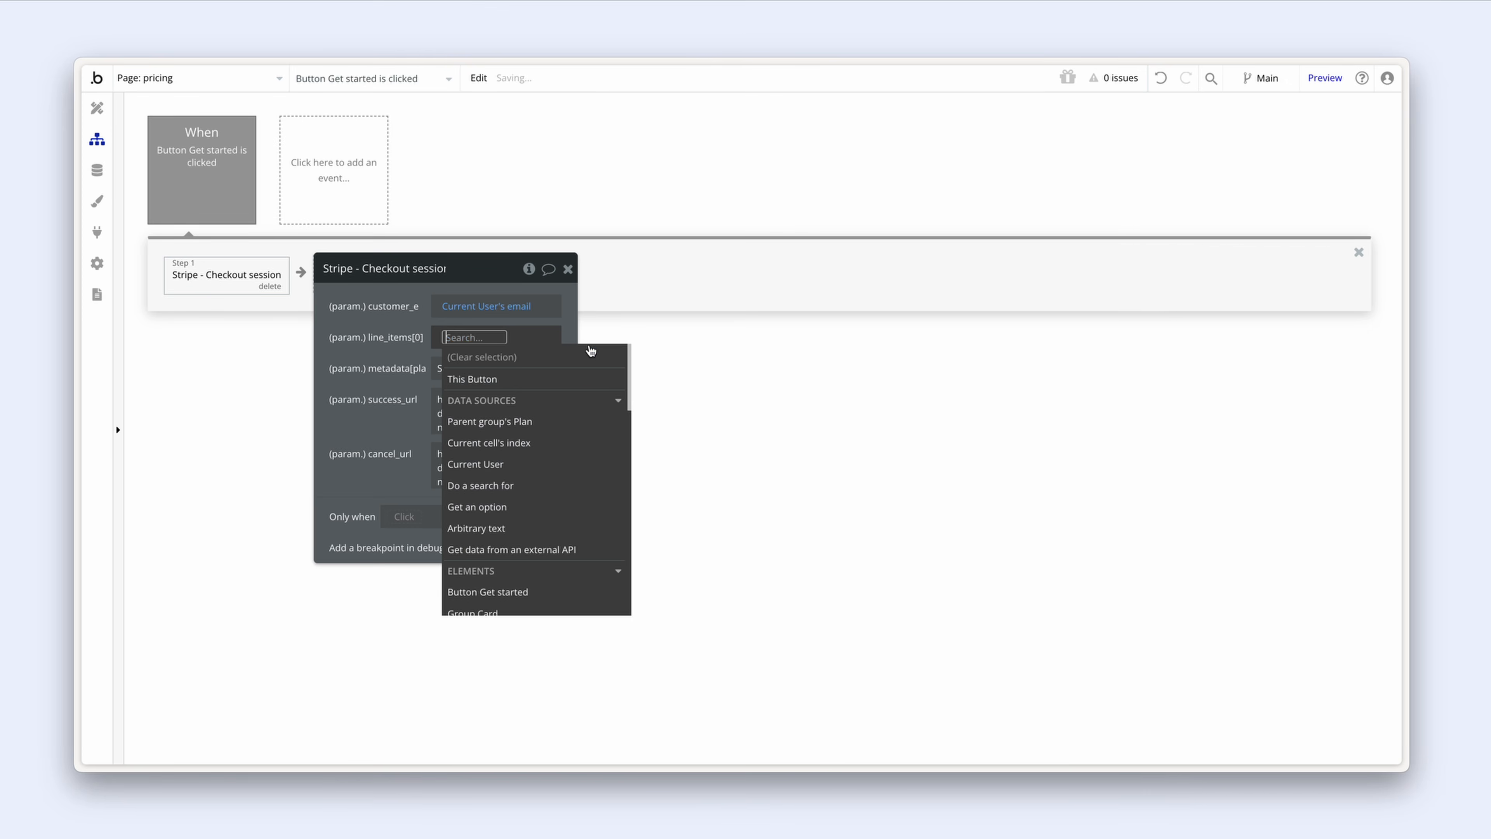
{"action": "left_click", "coordinate": [571, 423]}
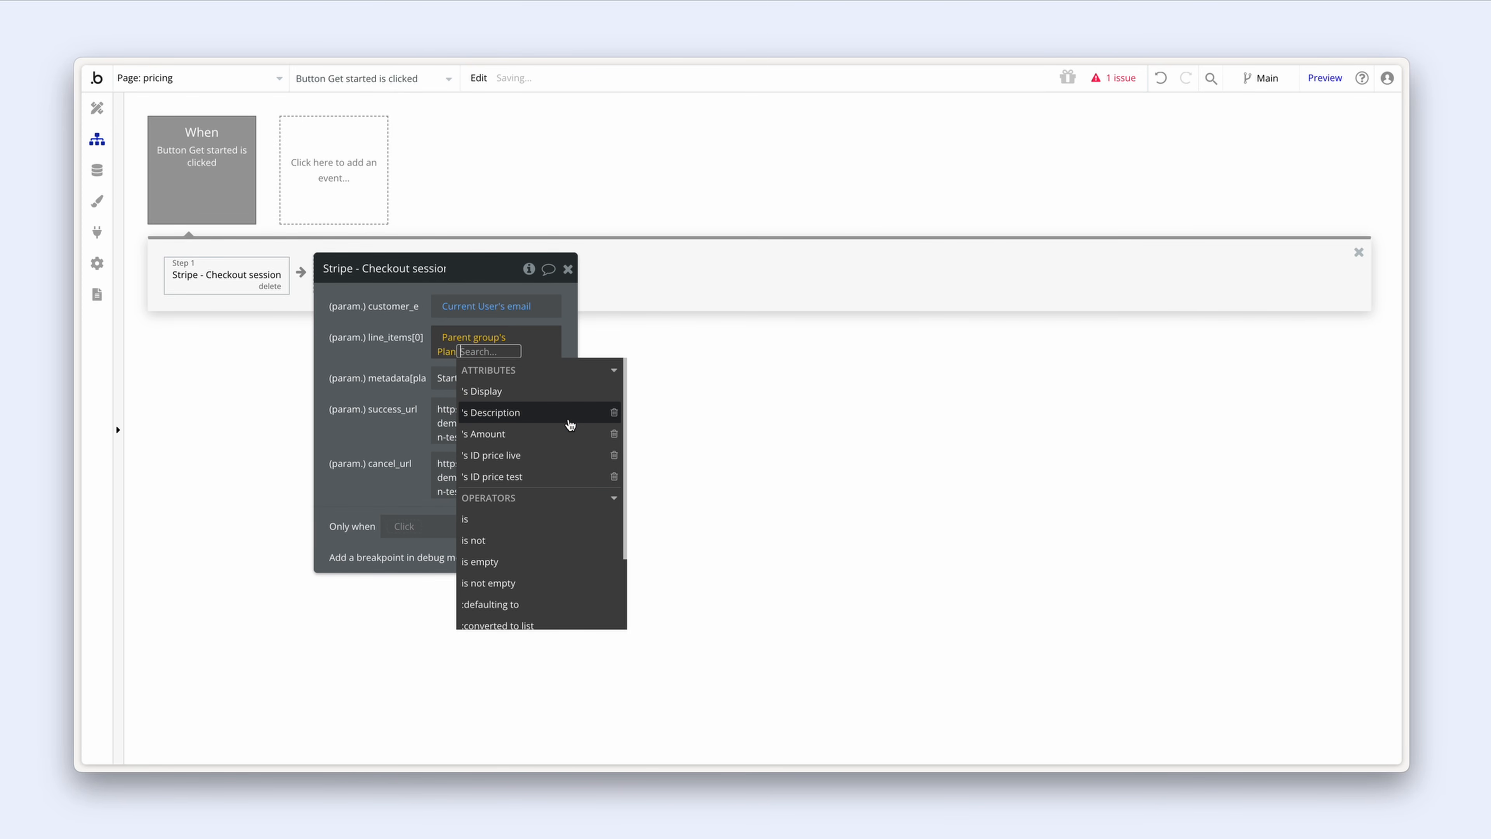
{"action": "left_click", "coordinate": [556, 485]}
{"action": "left_click", "coordinate": [394, 353]}
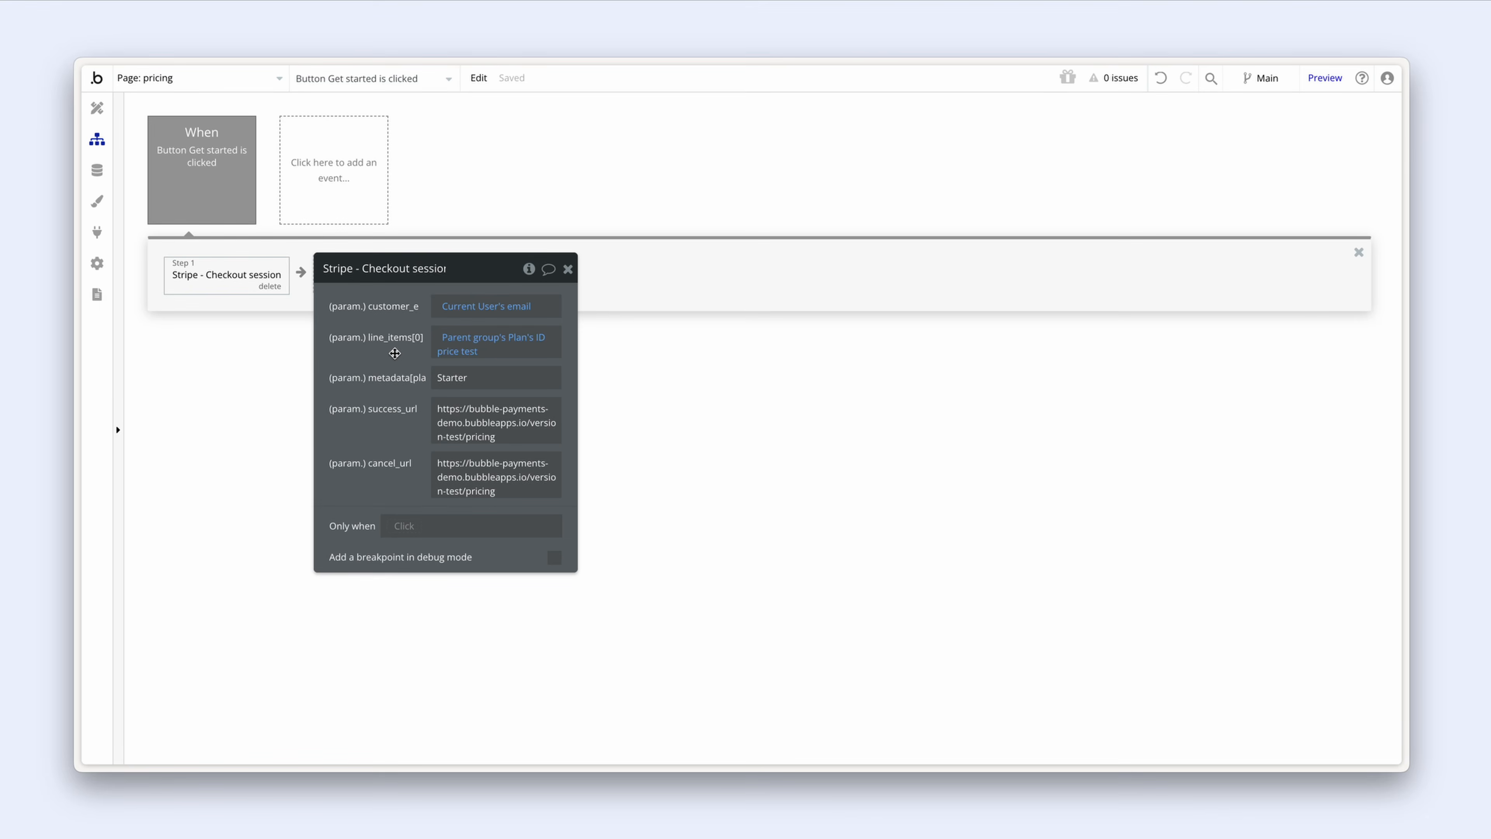
Step: Rewrite line_items[0] as Isn't live version is yes, formatted as text
{"action": "left_click", "coordinate": [450, 337]}
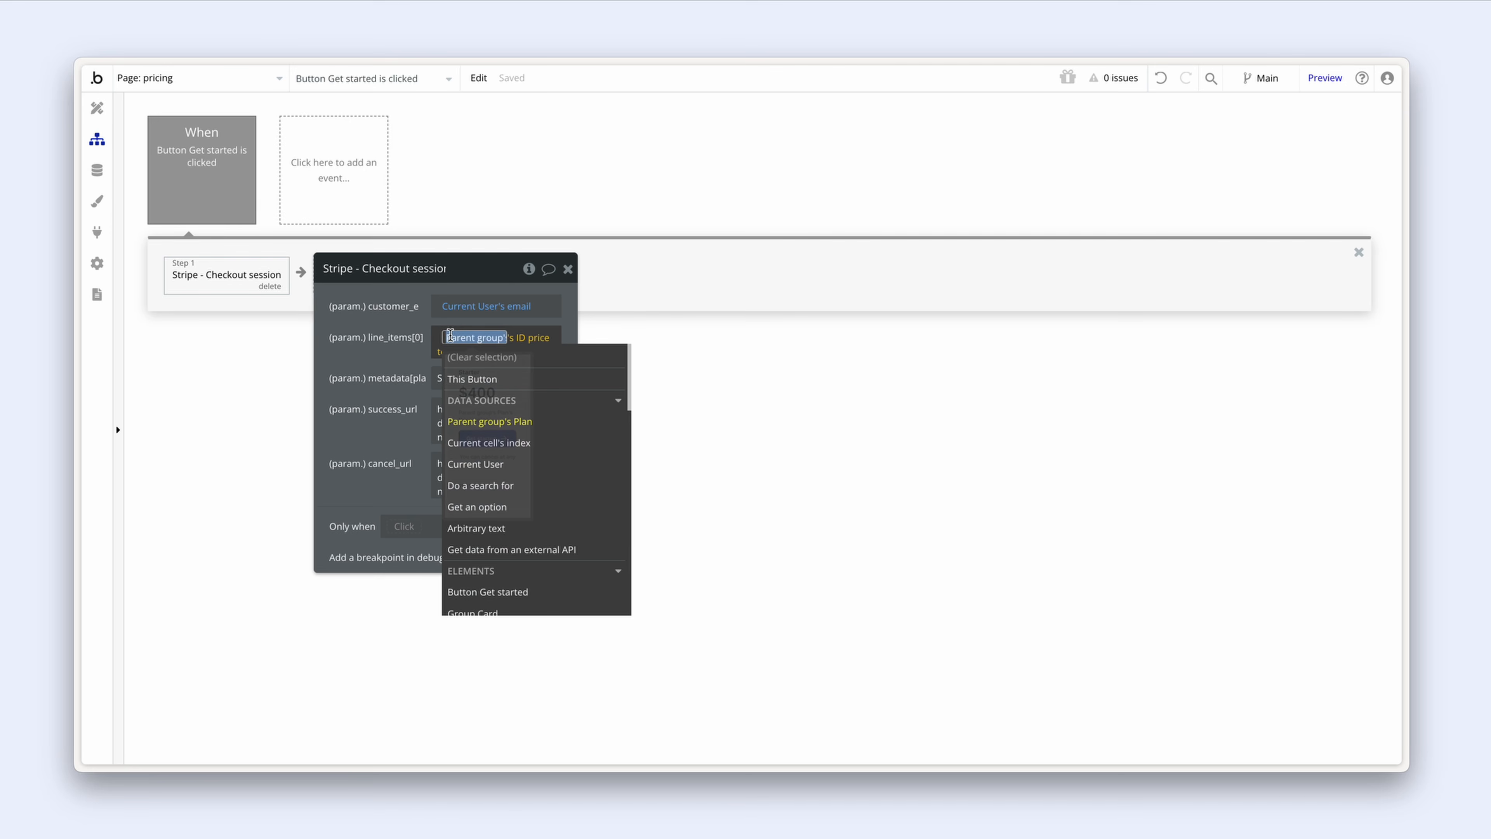
{"action": "type", "text": "is"}
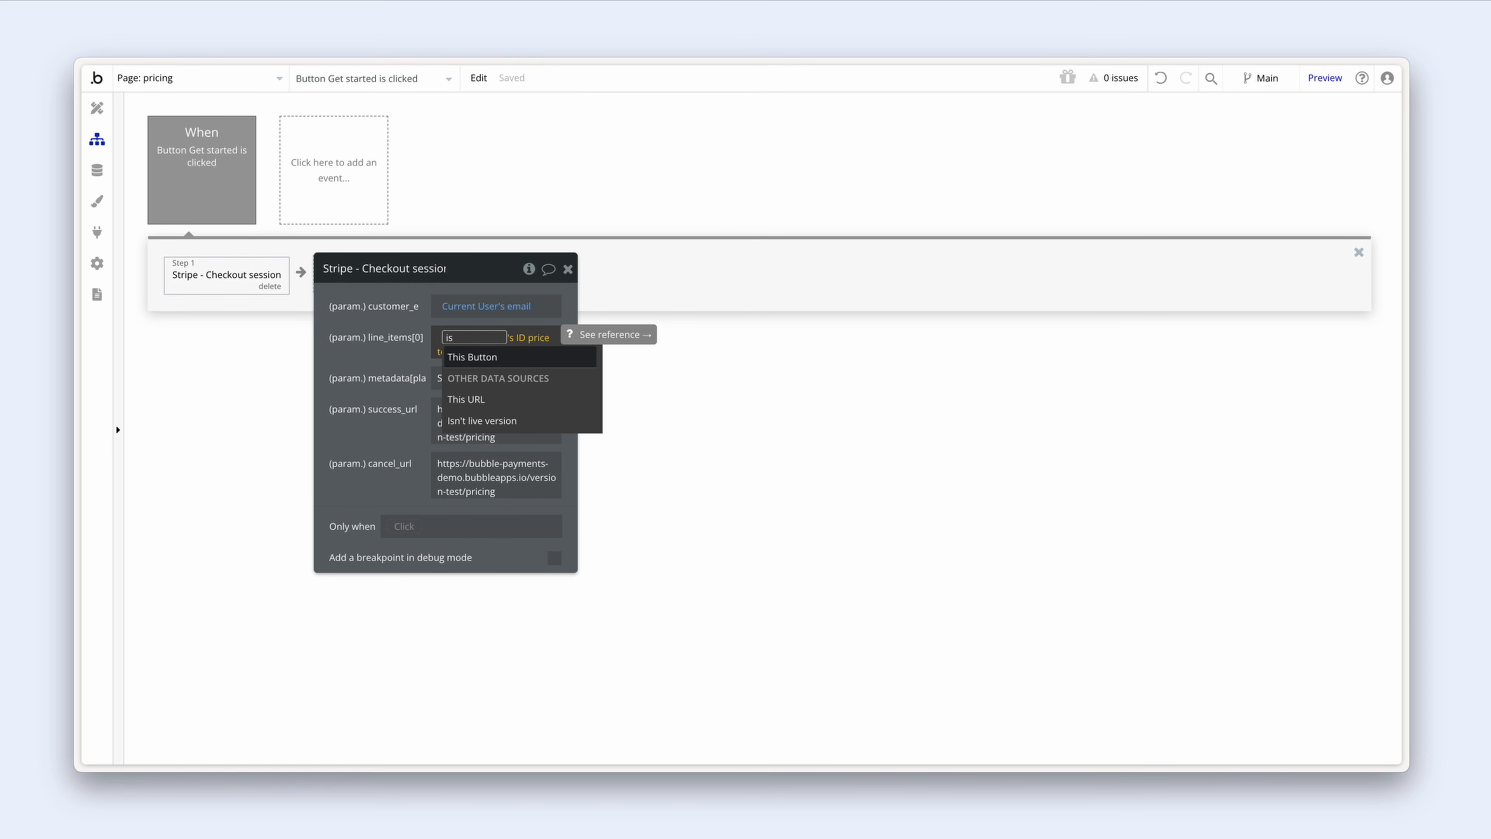
{"action": "left_click", "coordinate": [538, 426]}
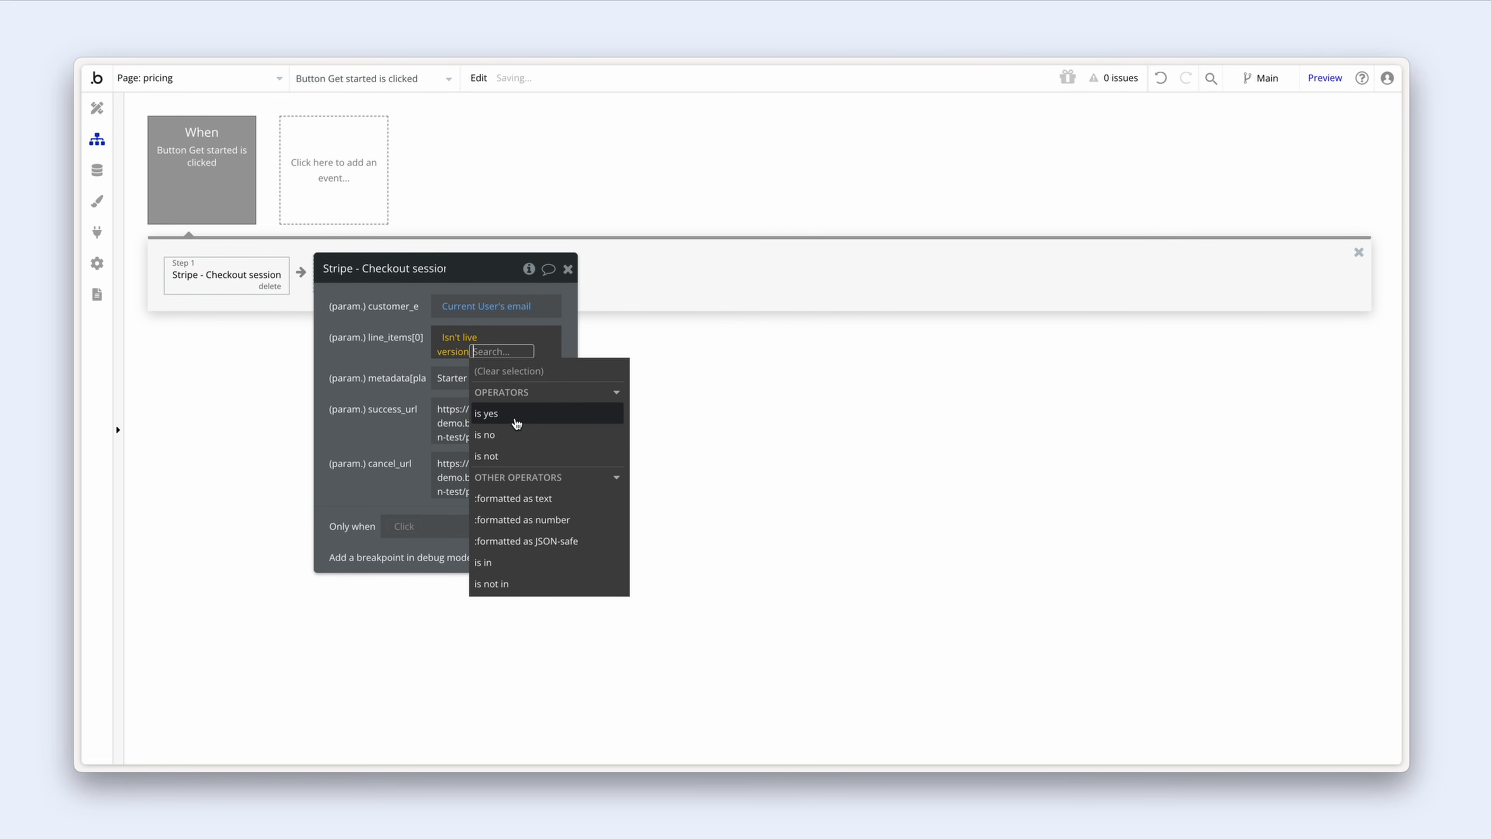
{"action": "left_click", "coordinate": [516, 414]}
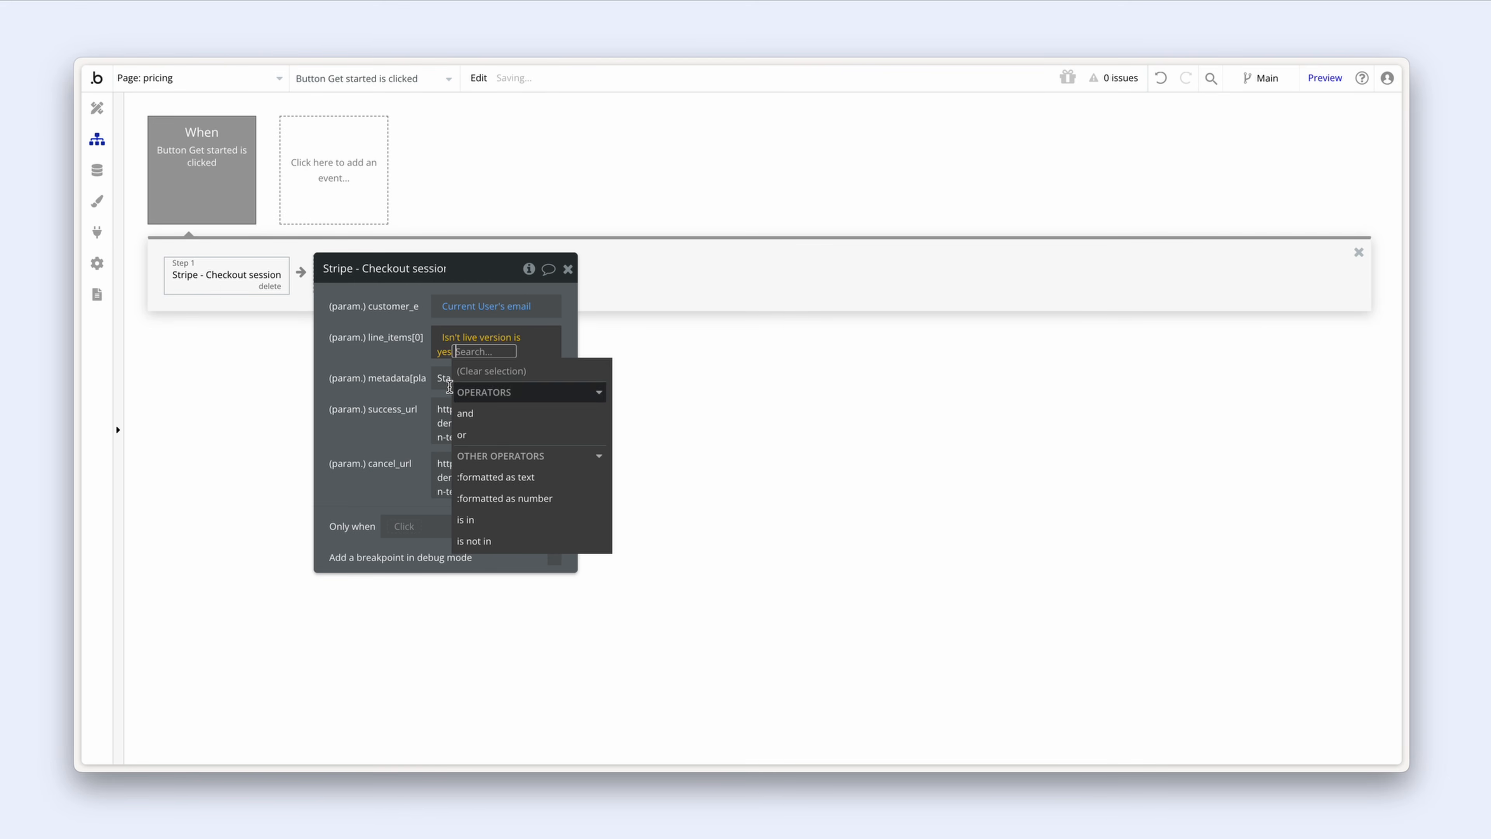
{"action": "left_click", "coordinate": [555, 479]}
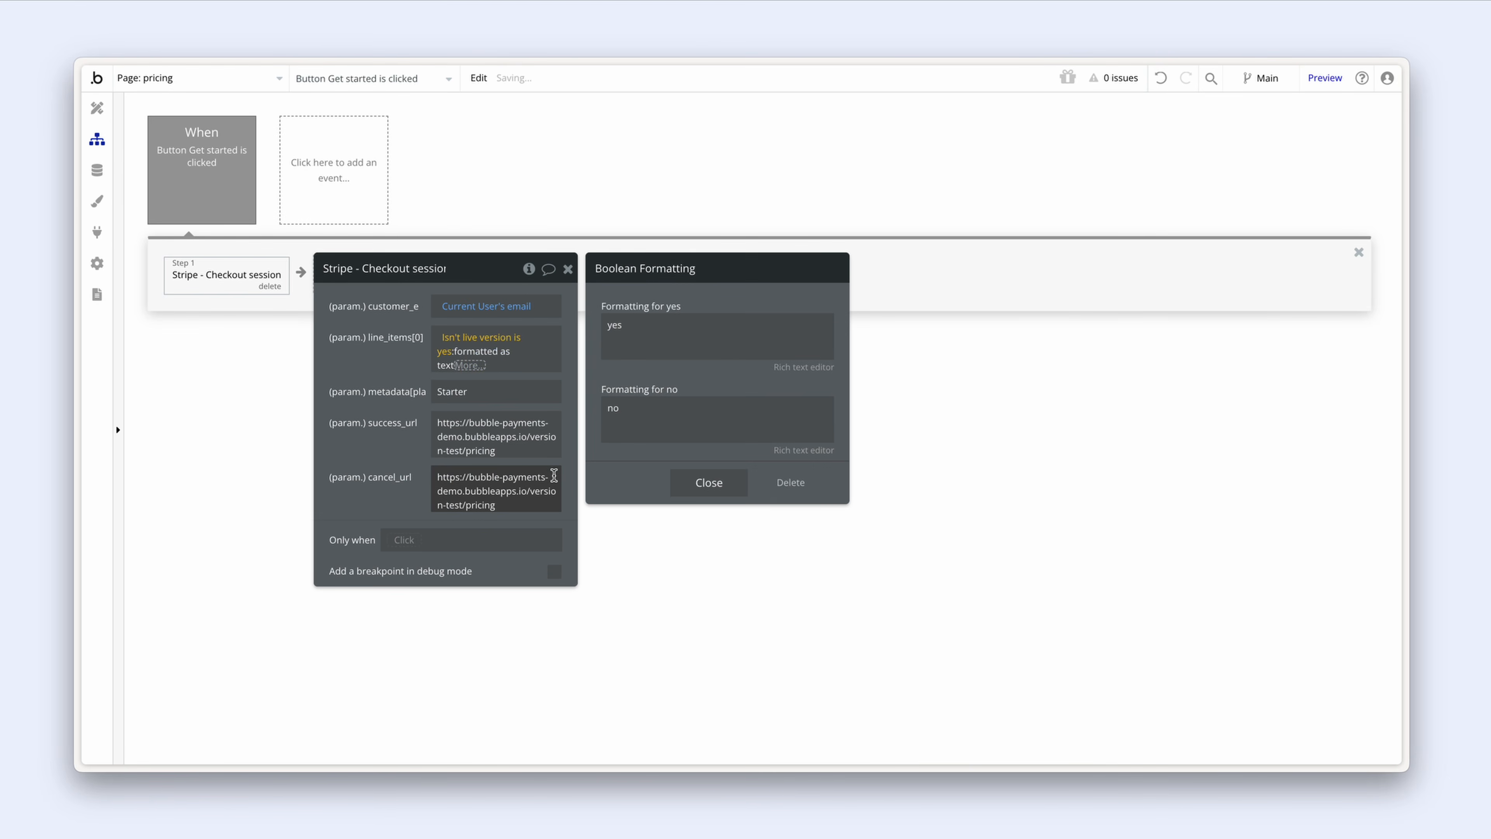
Step: Map yes to the Plan's ID price test and no to the Plan's ID price live
{"action": "double_click", "coordinate": [651, 329]}
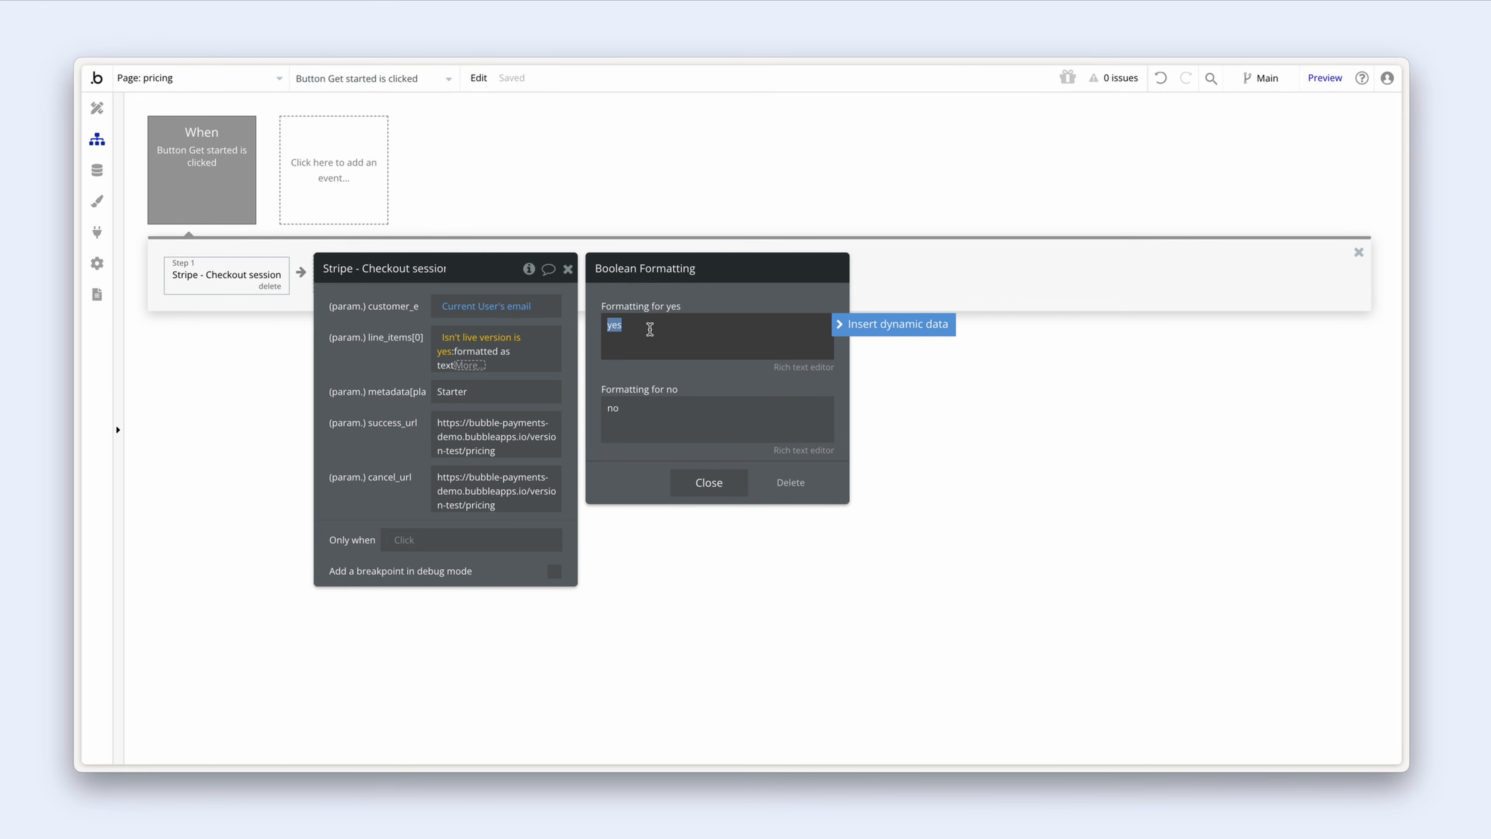
{"action": "left_click", "coordinate": [870, 325]}
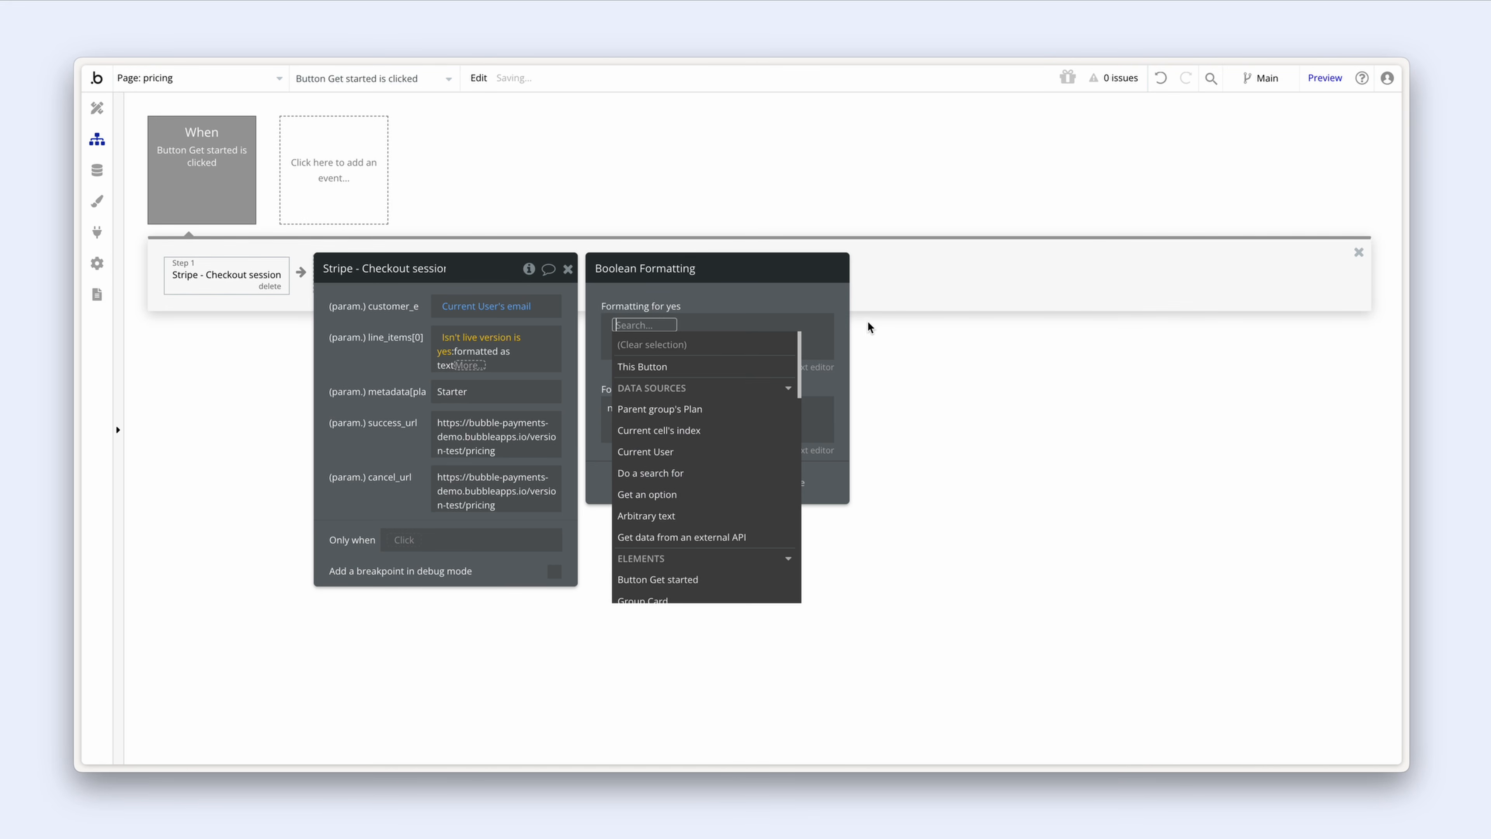
{"action": "left_click", "coordinate": [749, 409]}
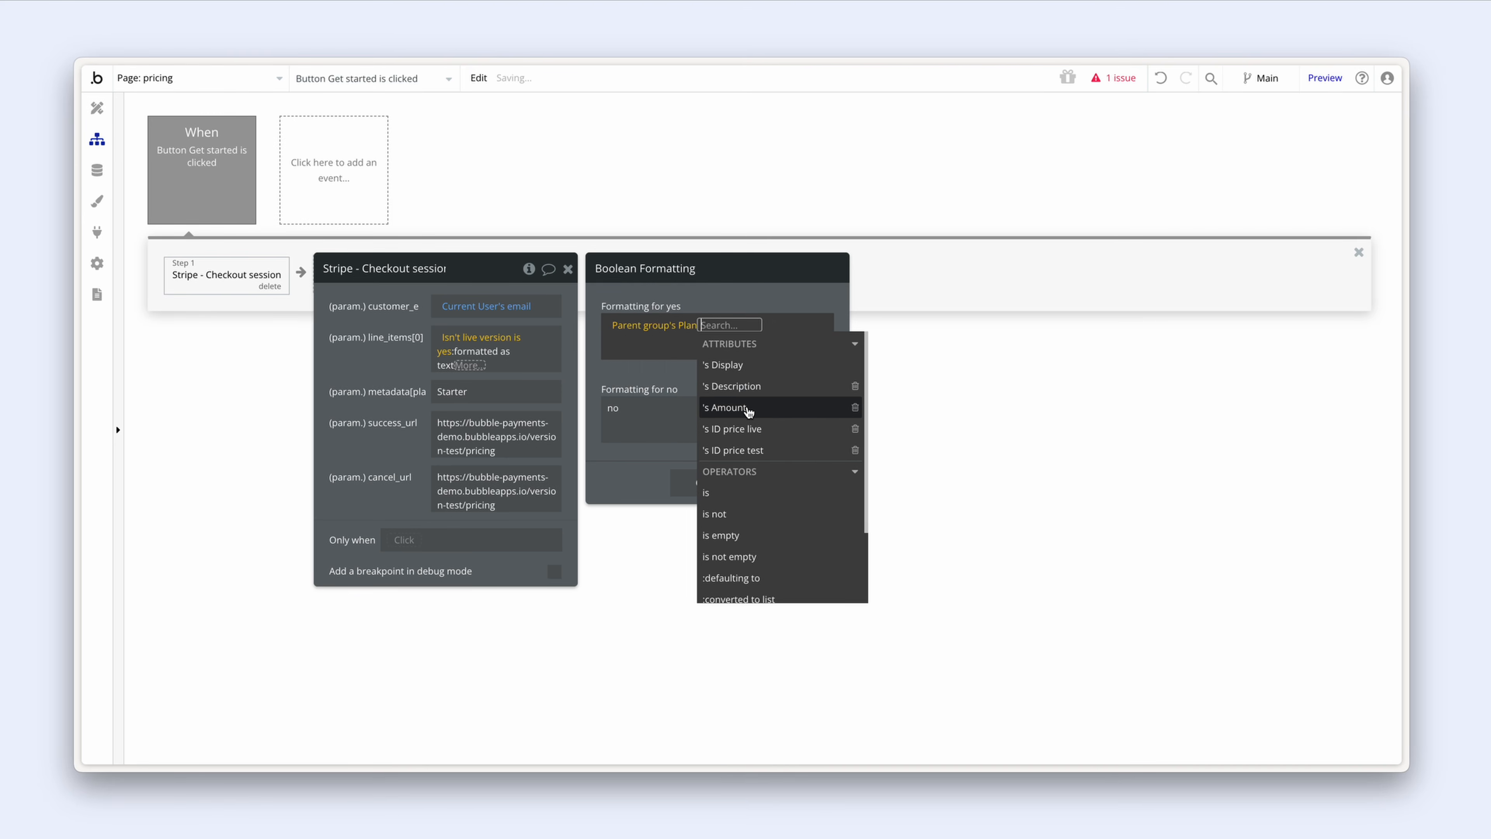
{"action": "left_click", "coordinate": [776, 452]}
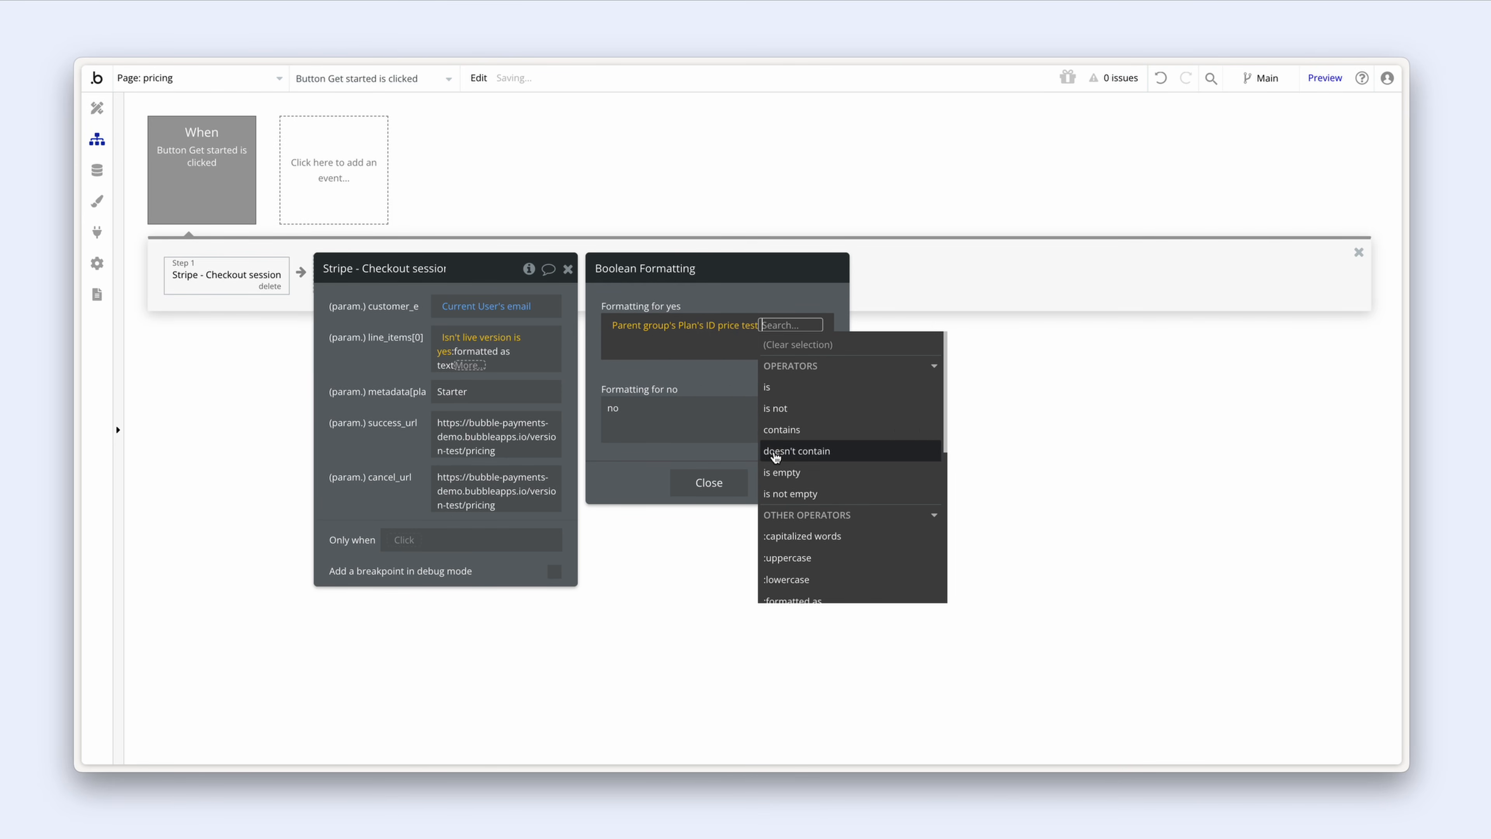
{"action": "left_click", "coordinate": [669, 415]}
{"action": "left_click", "coordinate": [892, 407]}
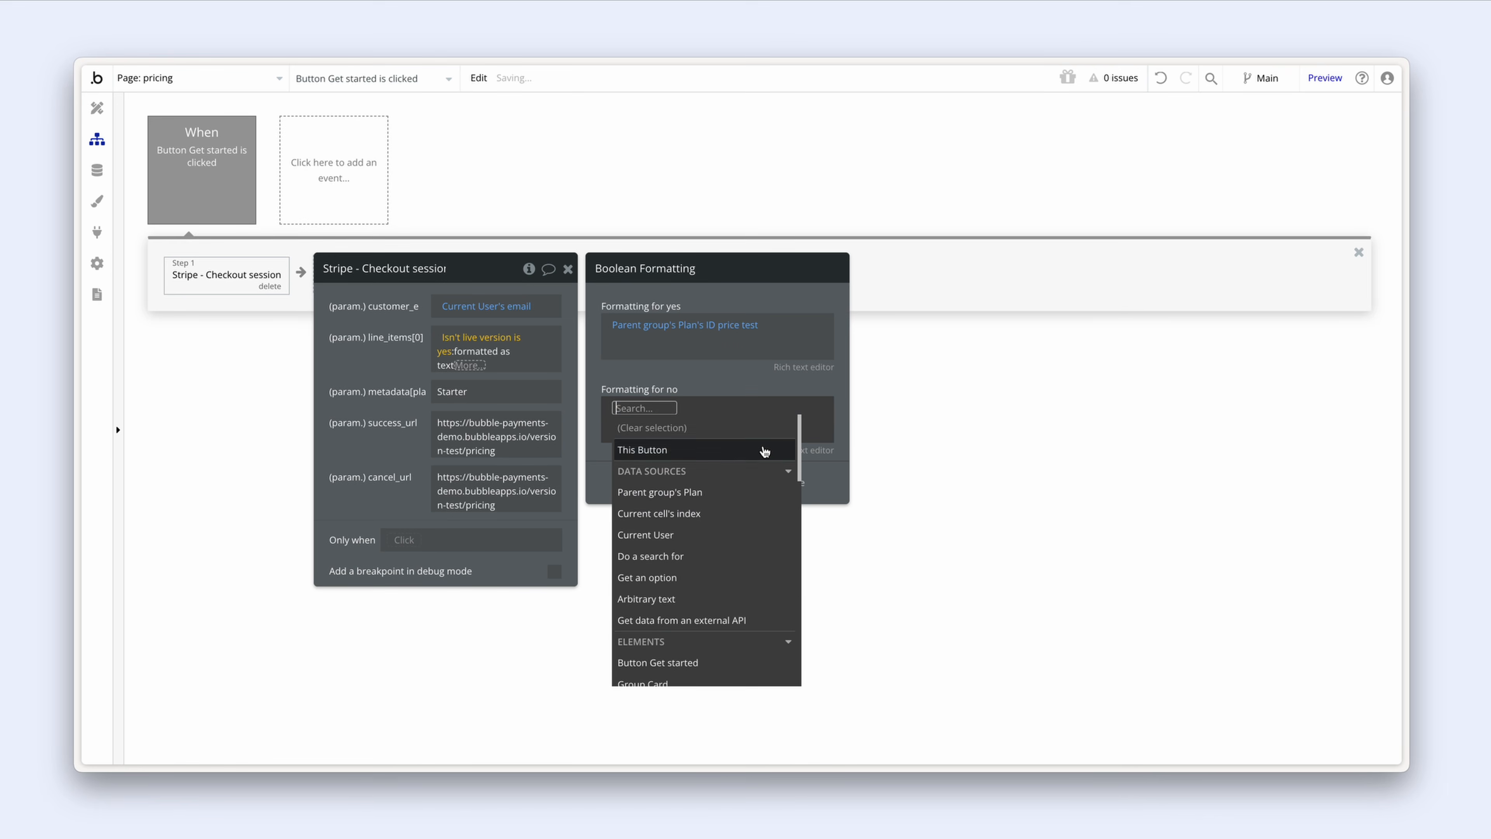
{"action": "left_click", "coordinate": [739, 490]}
{"action": "left_click", "coordinate": [776, 511]}
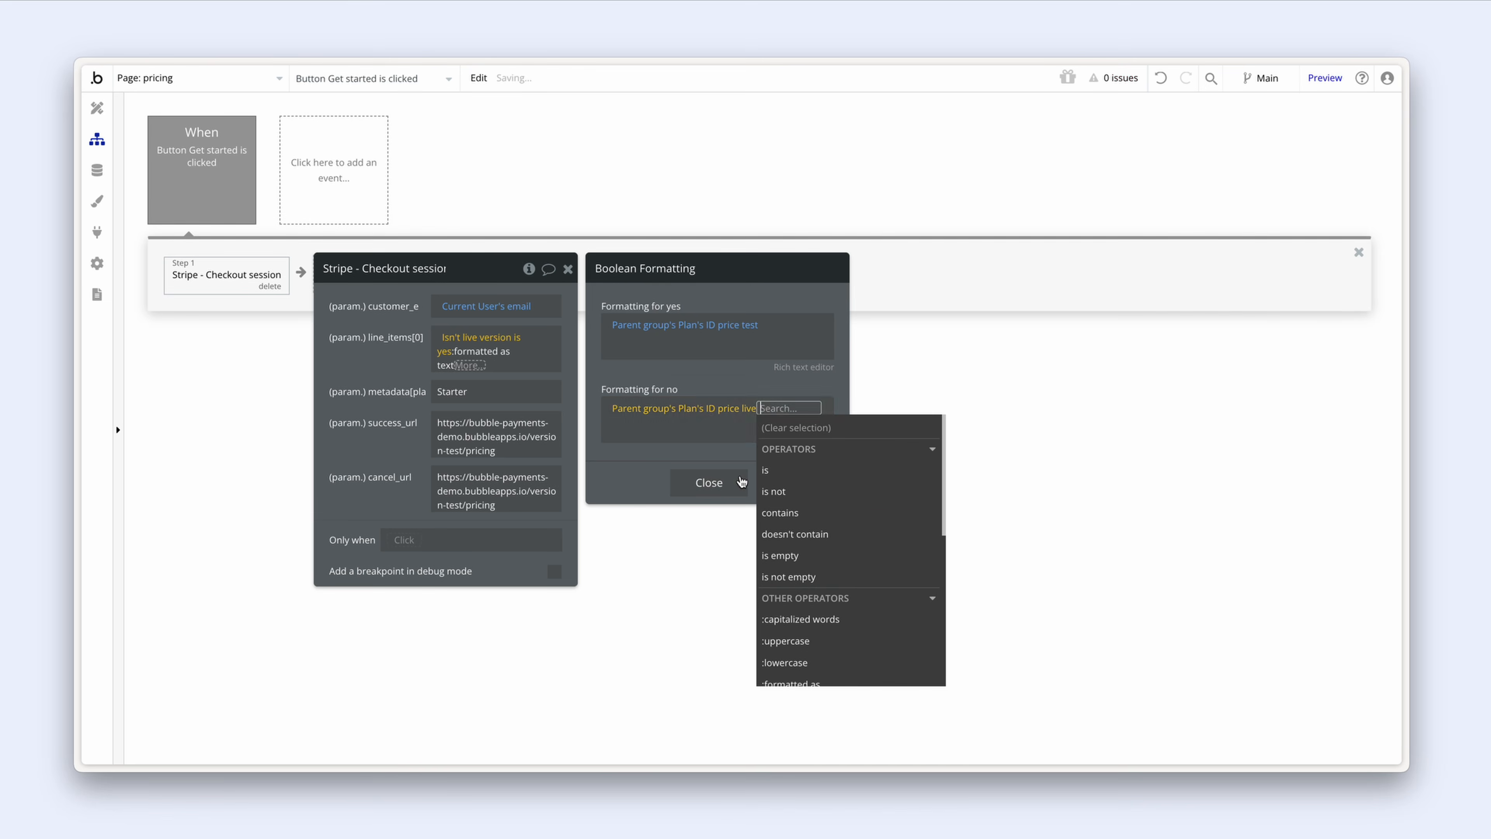
{"action": "left_click", "coordinate": [708, 380]}
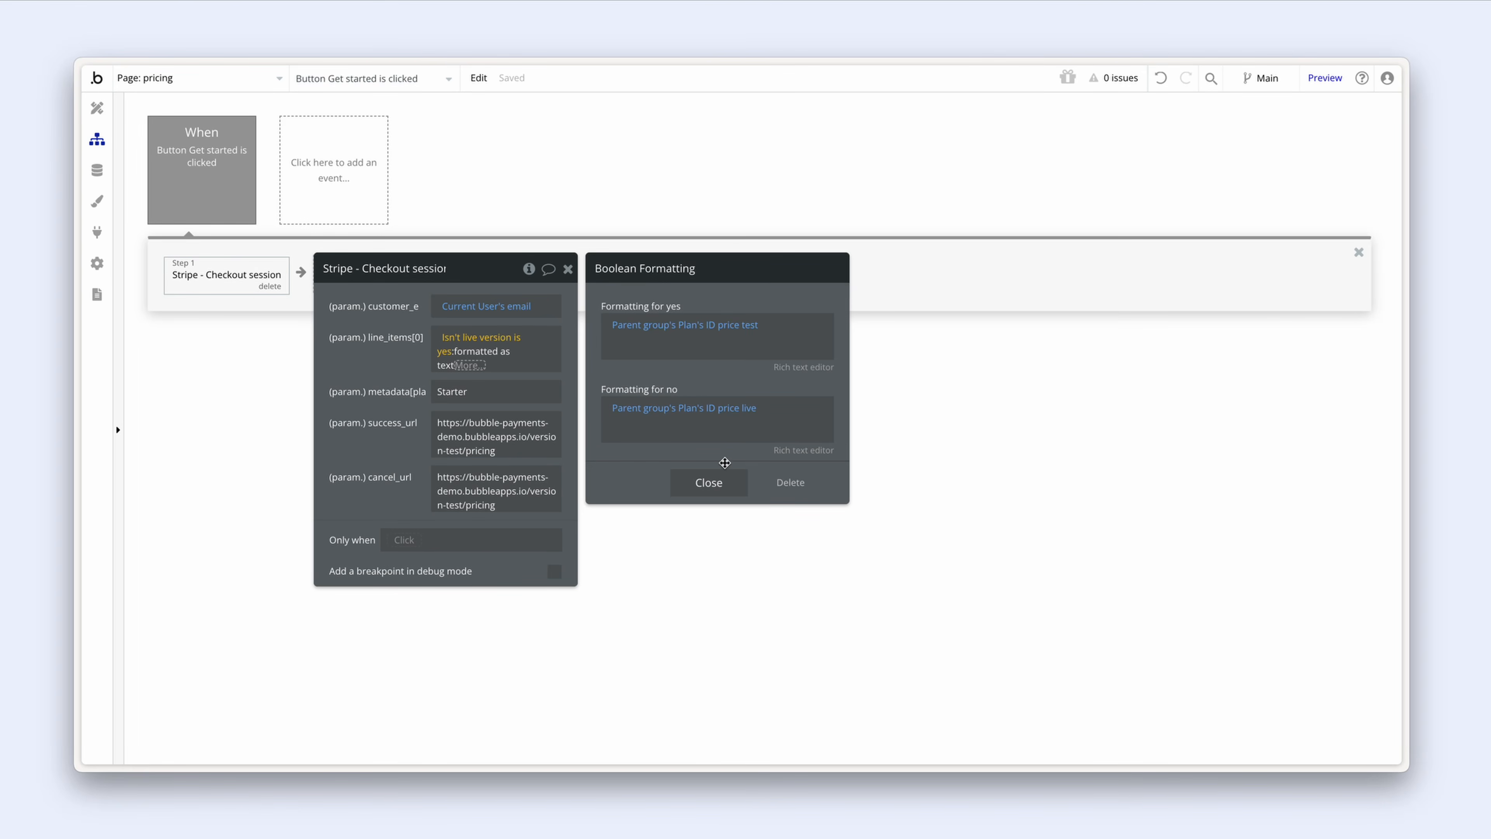
Step: Replace the fixed Starter metadata value with the parent group's Plan's Display
{"action": "left_click", "coordinate": [707, 482]}
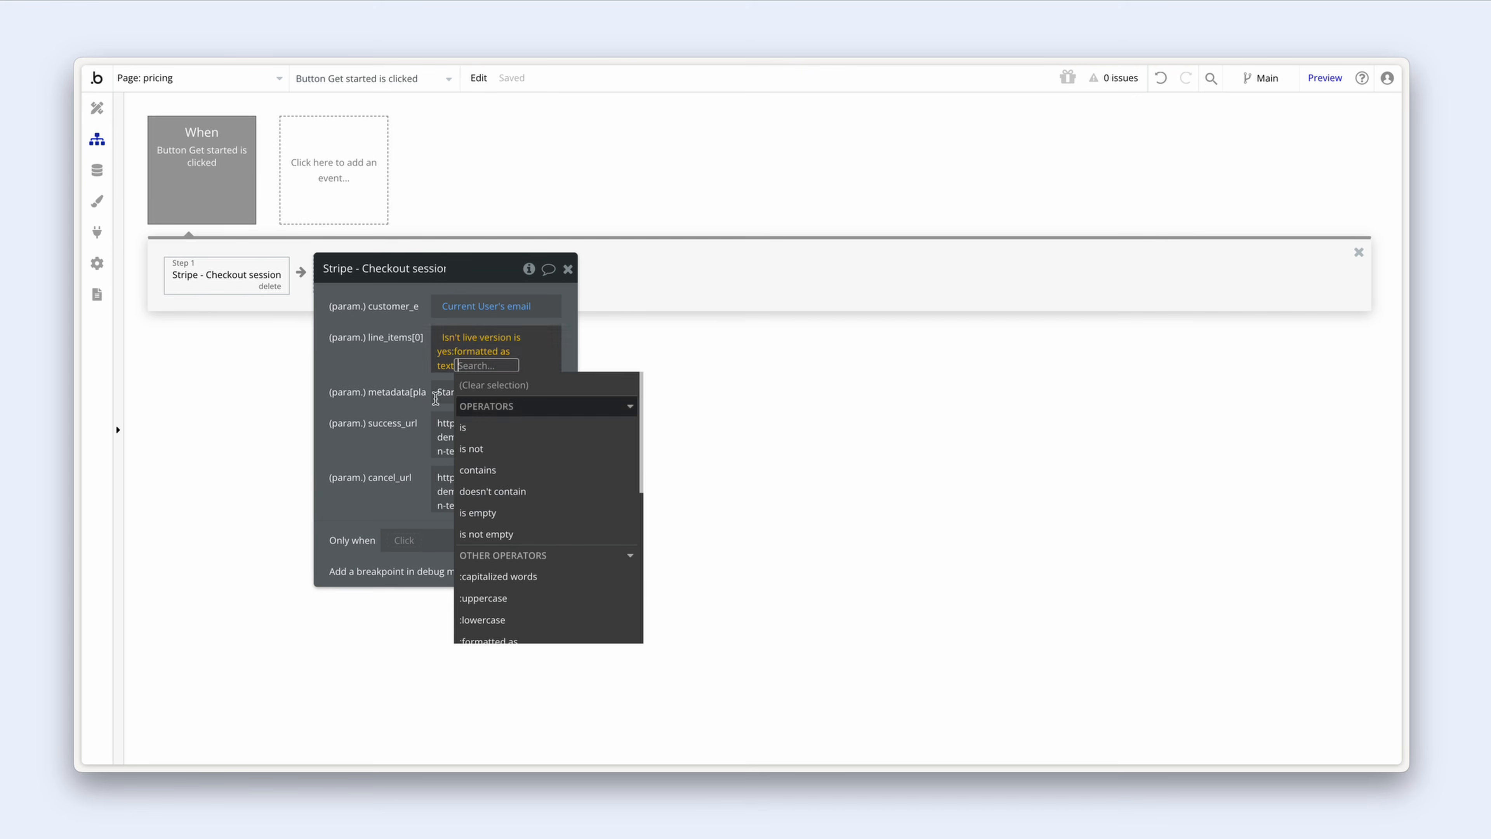
{"action": "left_click", "coordinate": [366, 371]}
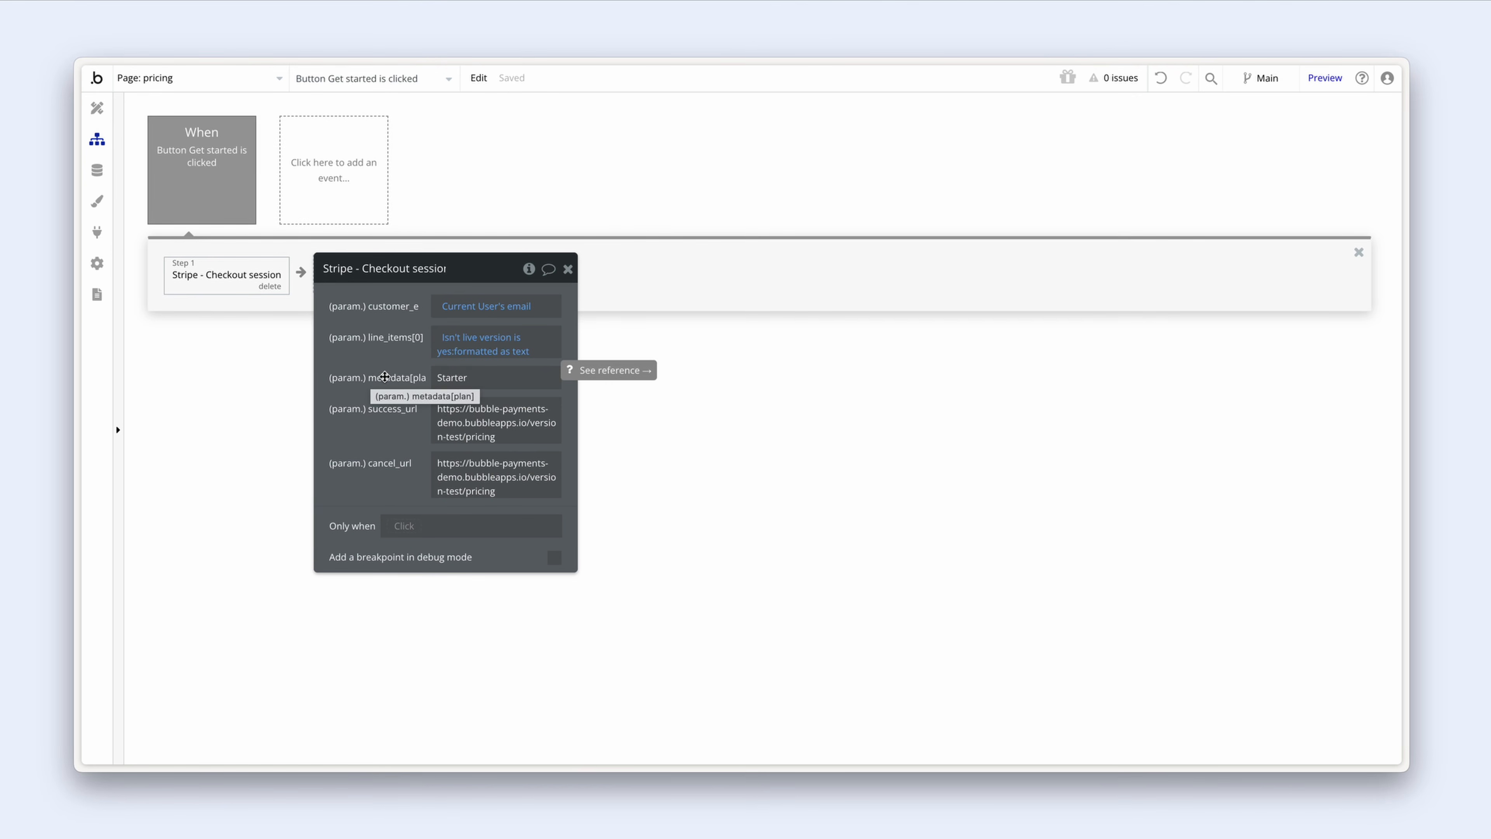
{"action": "double_click", "coordinate": [510, 381]}
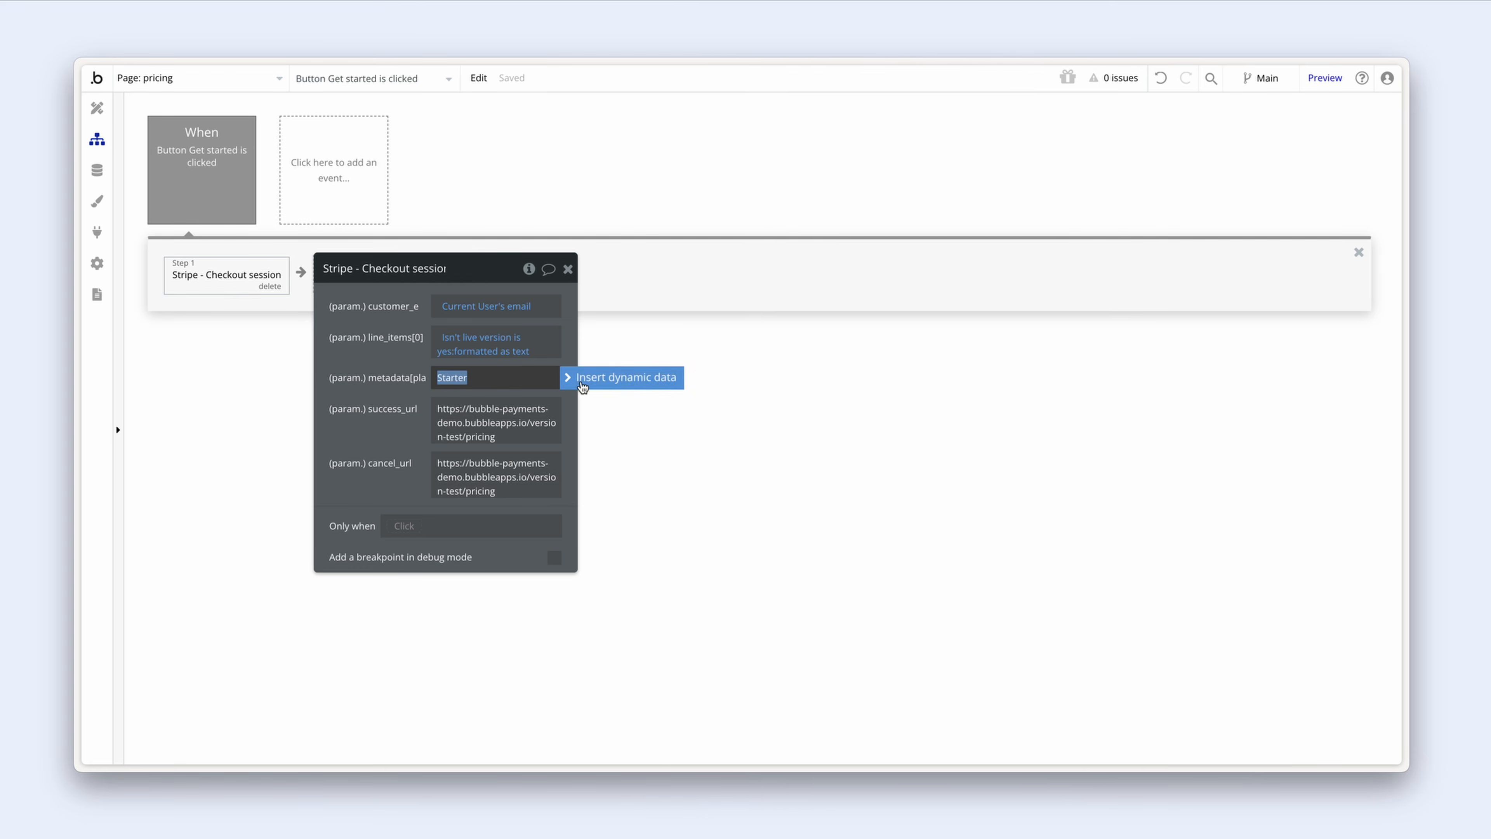
{"action": "left_click", "coordinate": [606, 381]}
{"action": "left_click", "coordinate": [566, 463]}
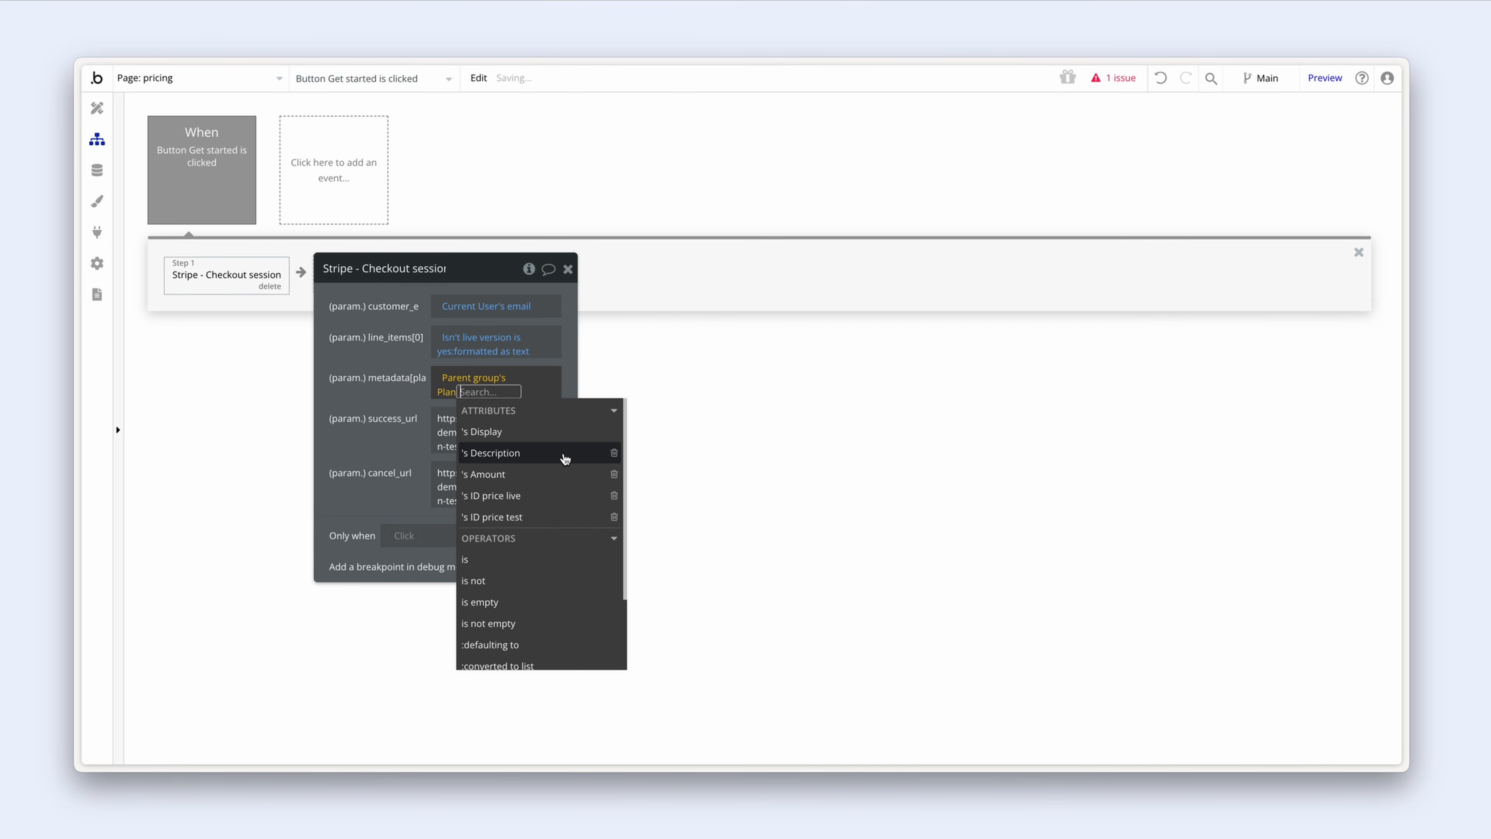
{"action": "left_click", "coordinate": [565, 444]}
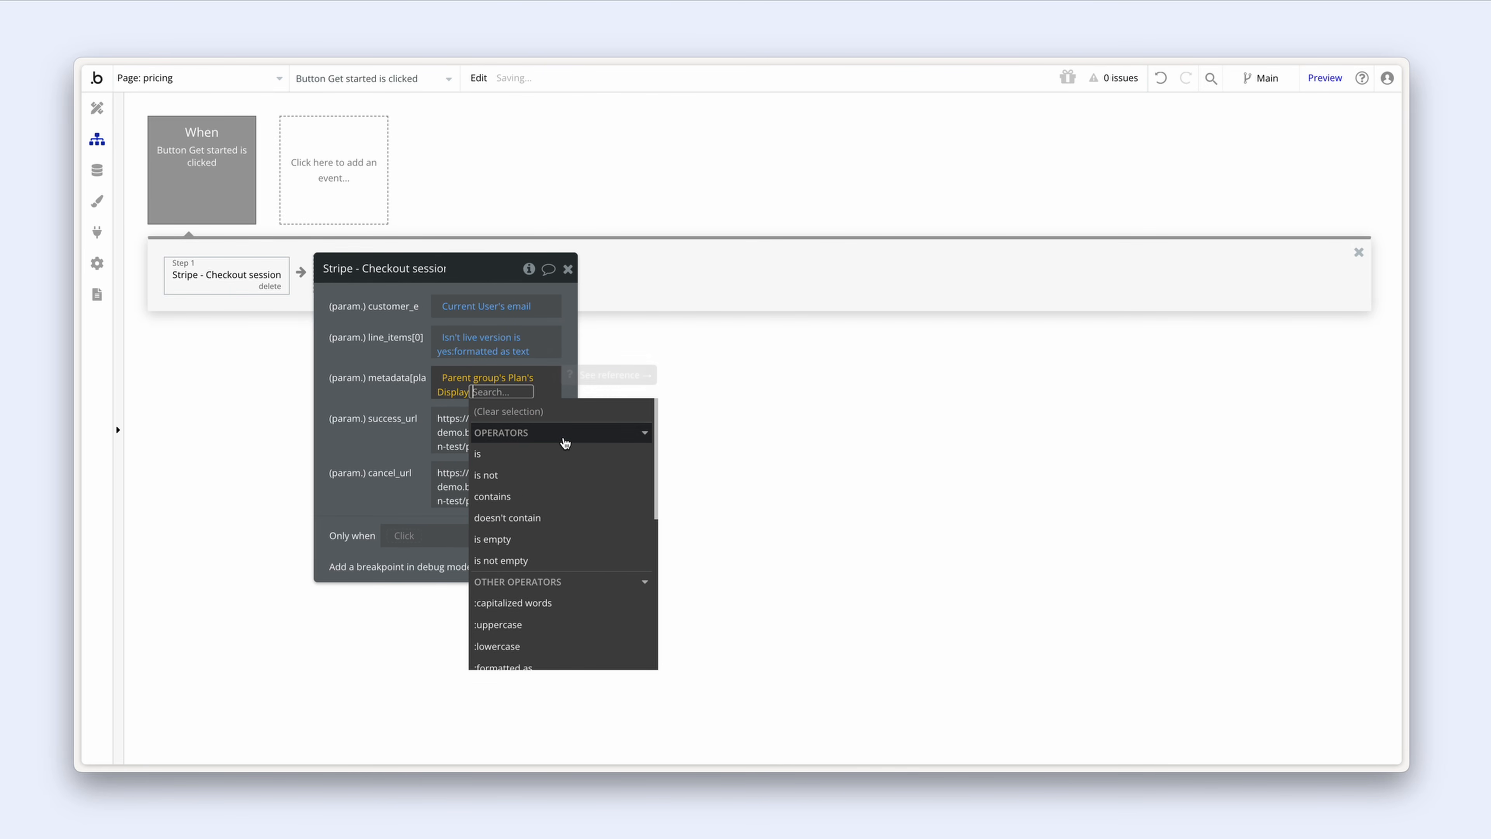
{"action": "left_click", "coordinate": [378, 401]}
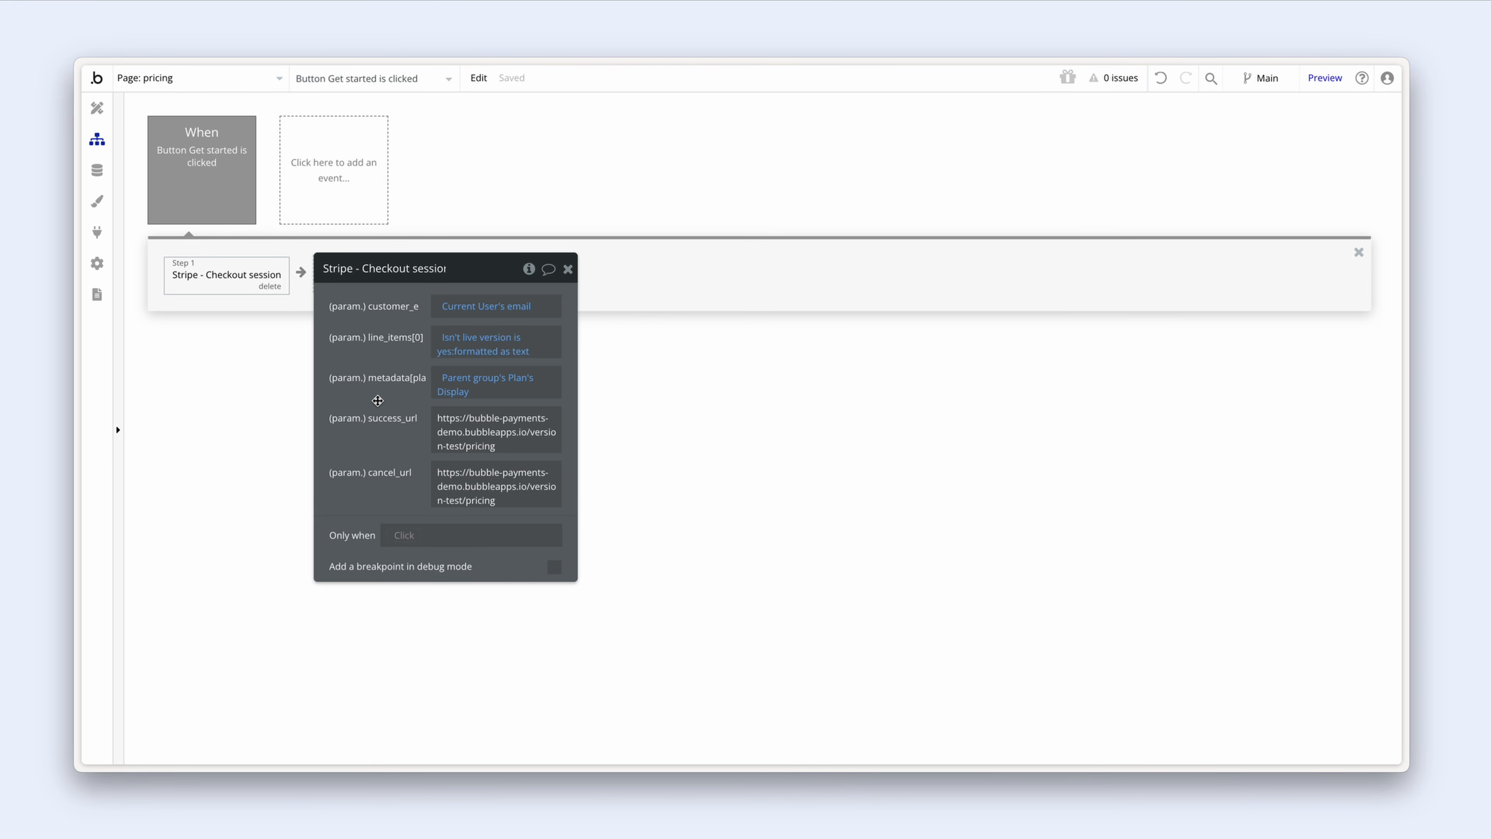
Step: Set success_url to This URL followed by ?success=true
{"action": "triple_click", "coordinate": [505, 443]}
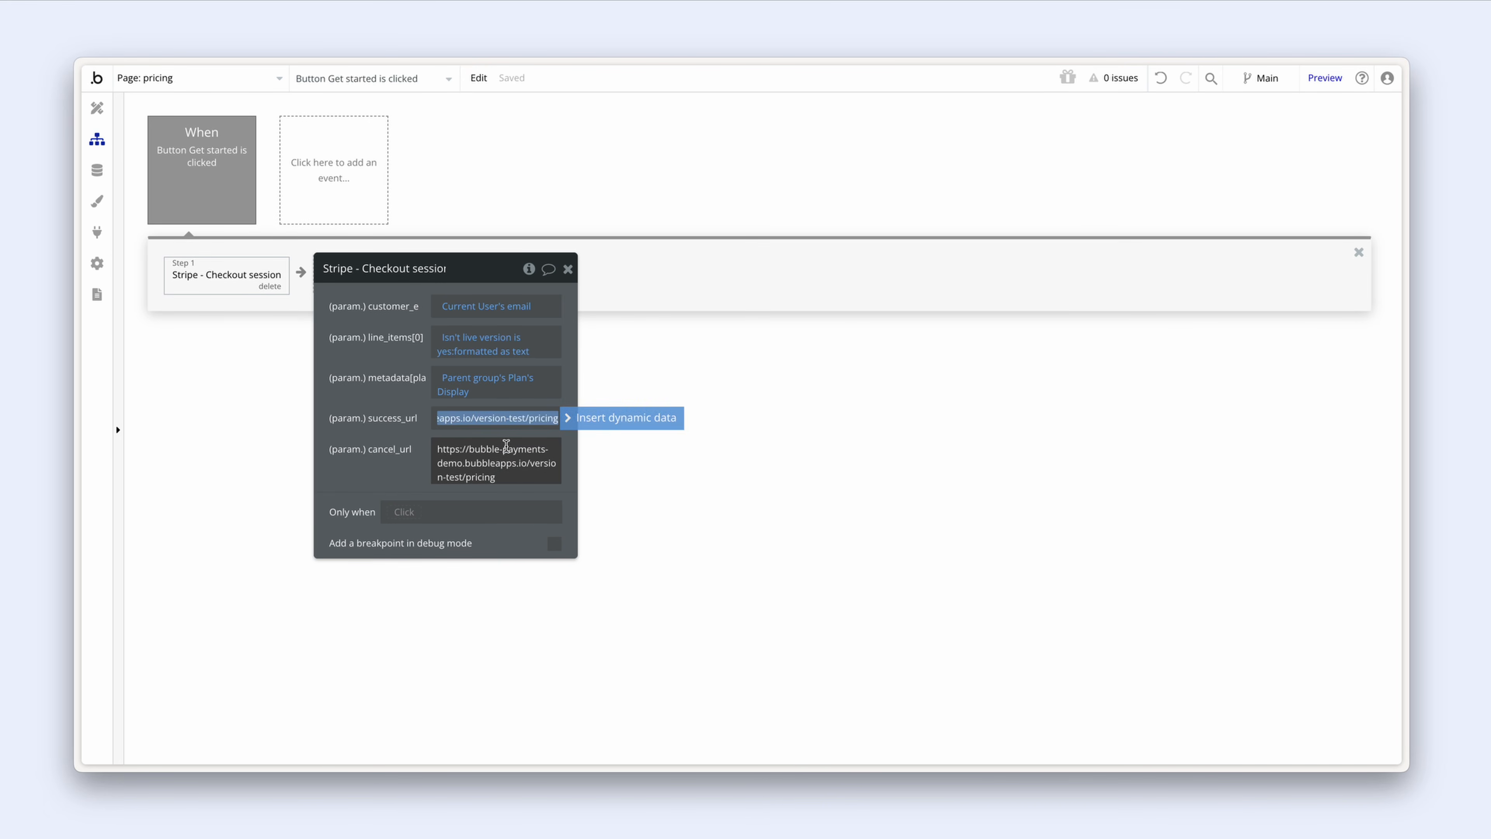
{"action": "left_click", "coordinate": [604, 420]}
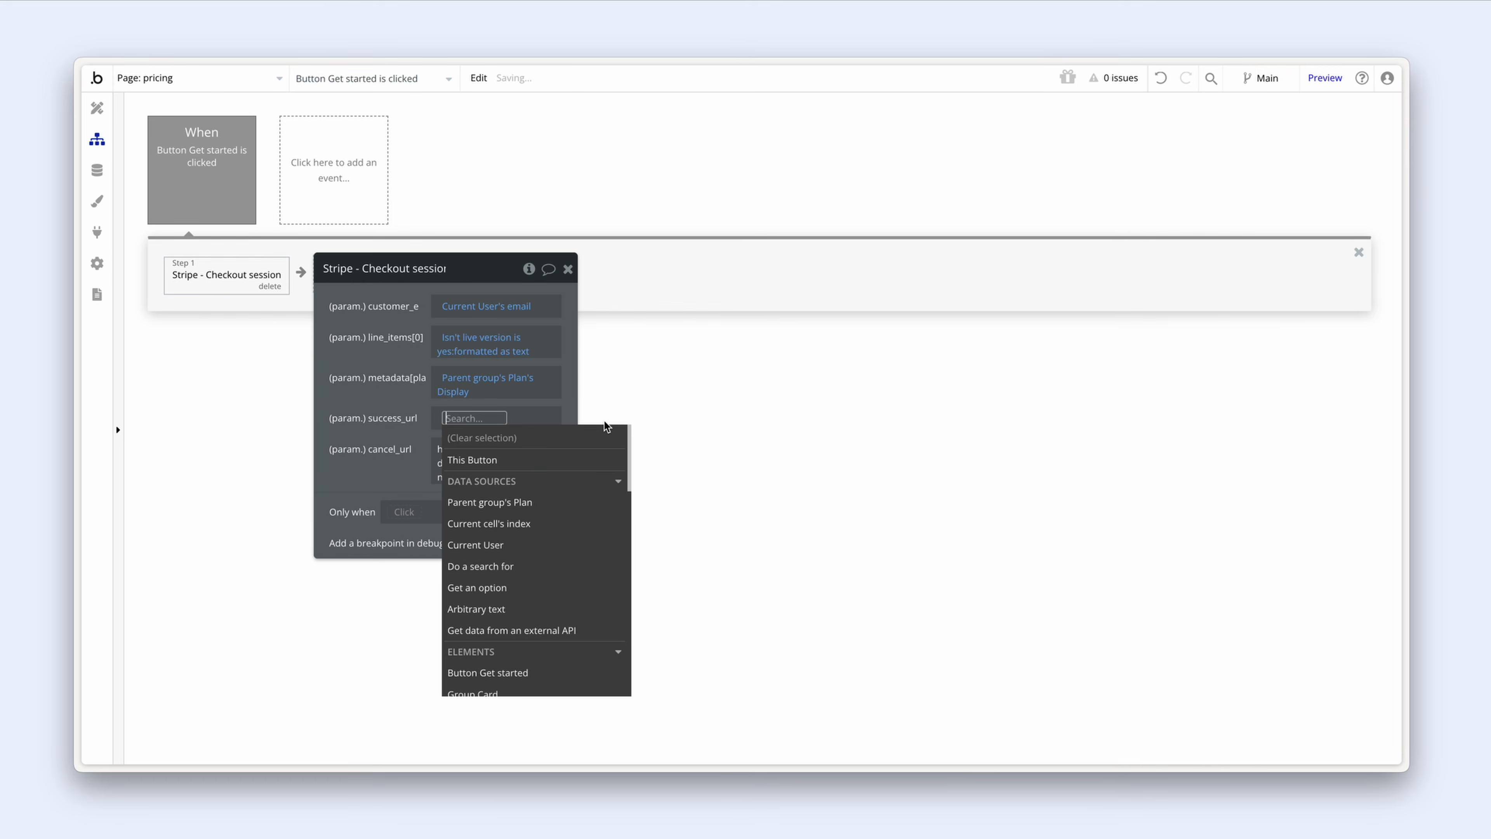
{"action": "type", "text": "this"}
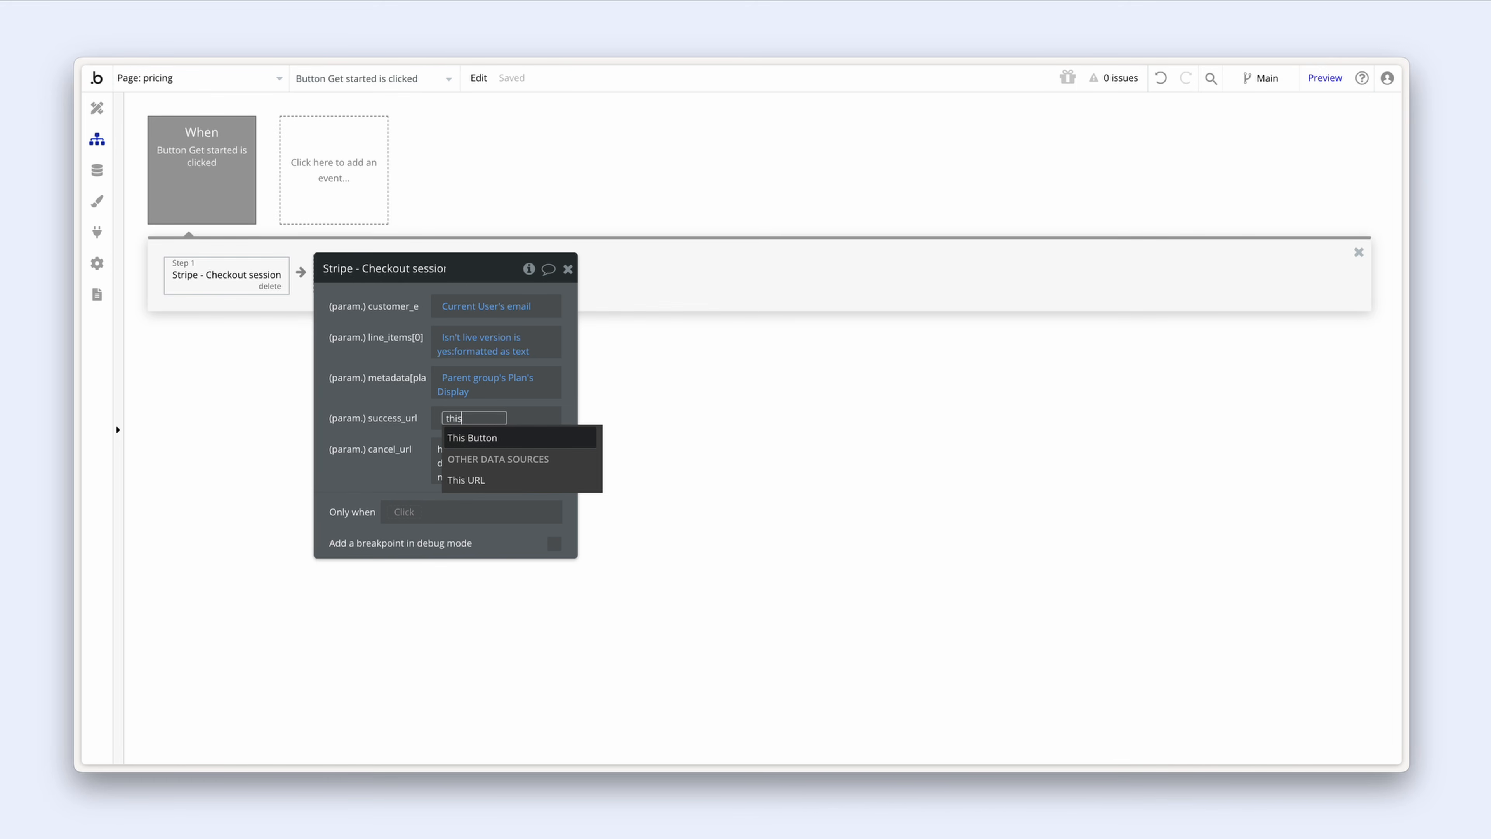
{"action": "left_click", "coordinate": [537, 482]}
{"action": "left_click", "coordinate": [419, 429]}
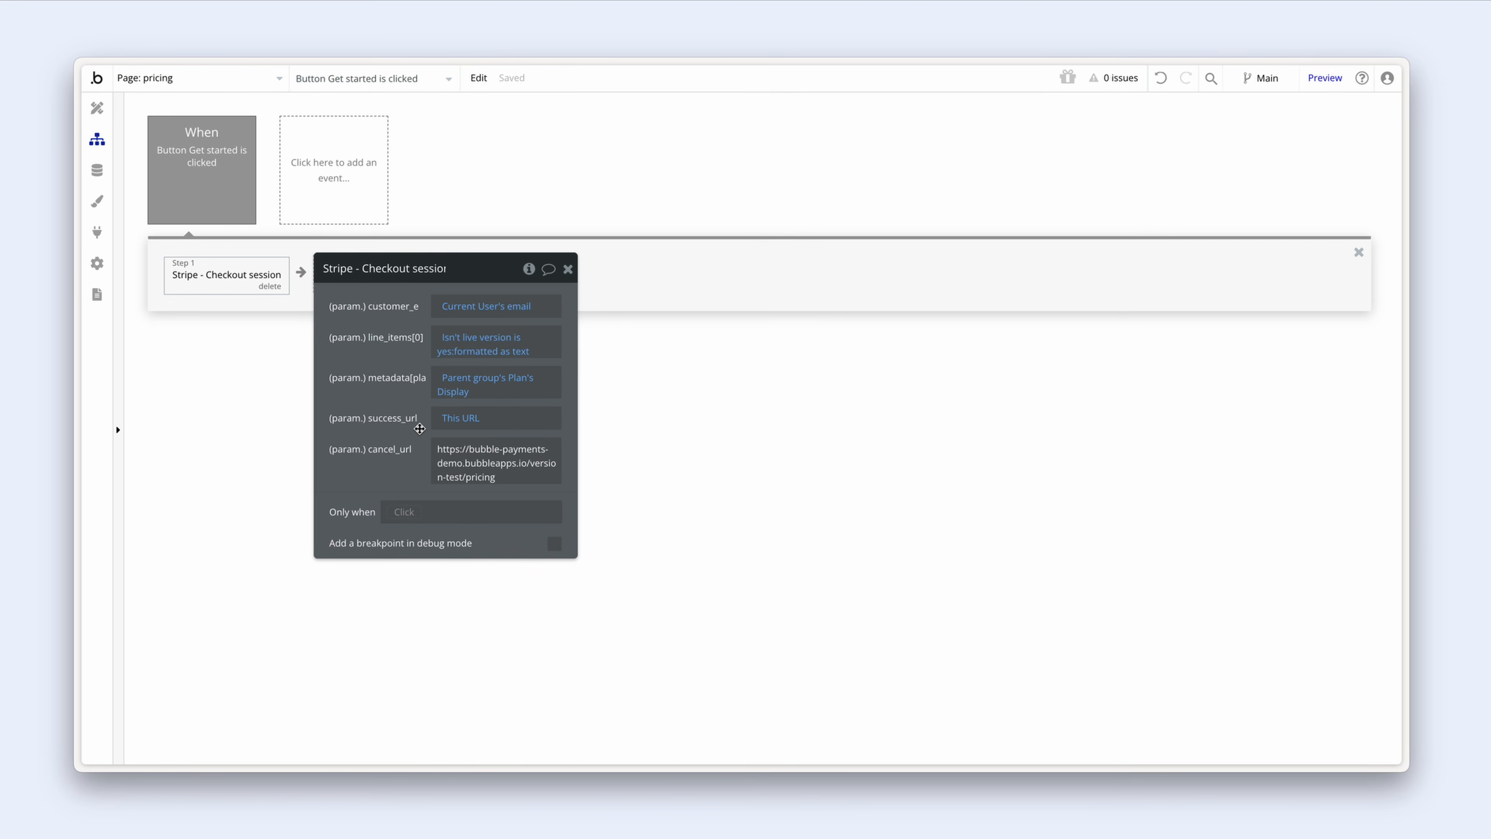
{"action": "left_click", "coordinate": [500, 419]}
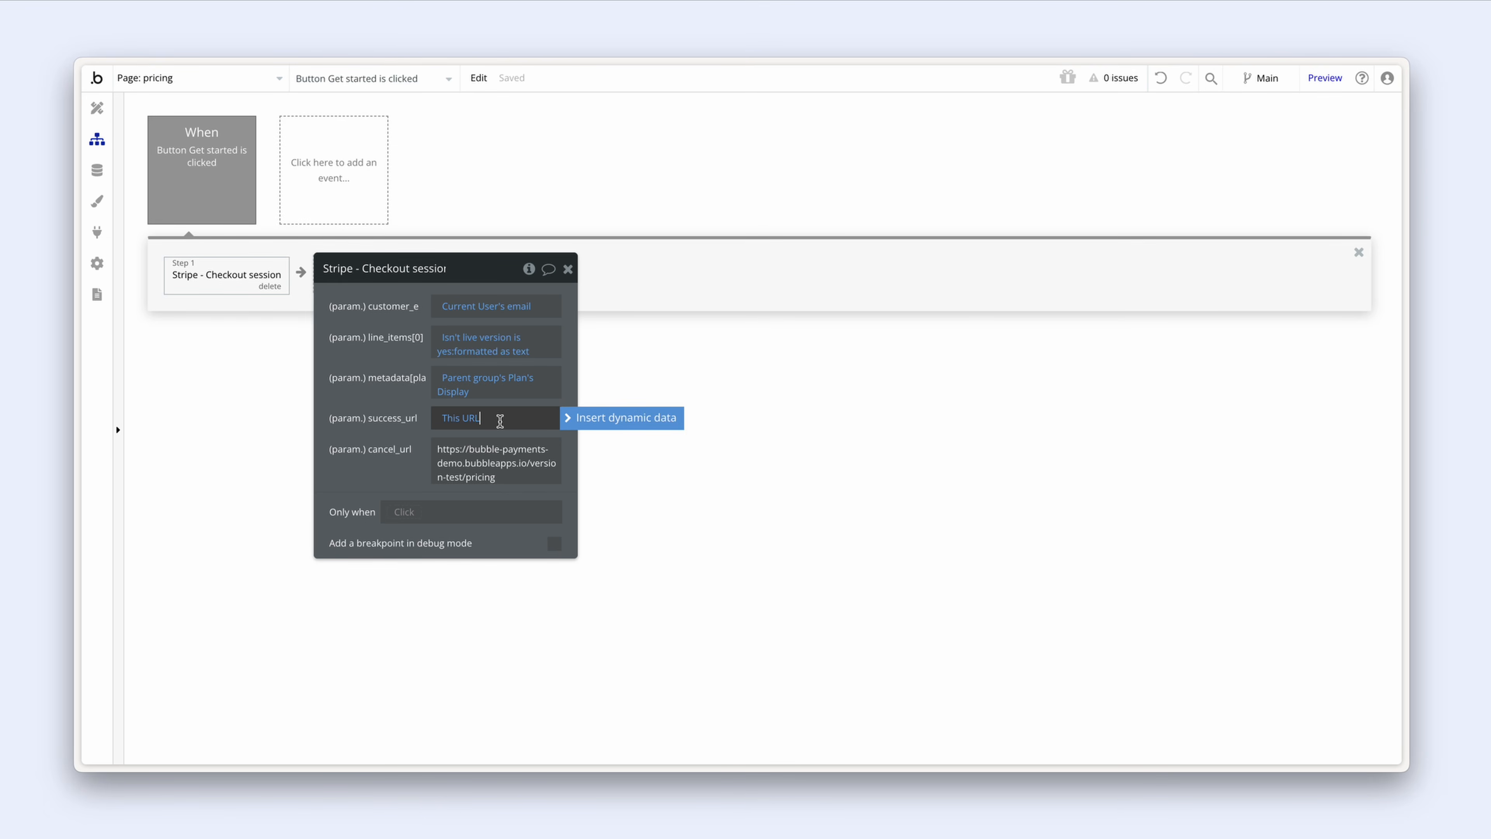
{"action": "type", "text": "?success=true"}
{"action": "left_click", "coordinate": [426, 427]}
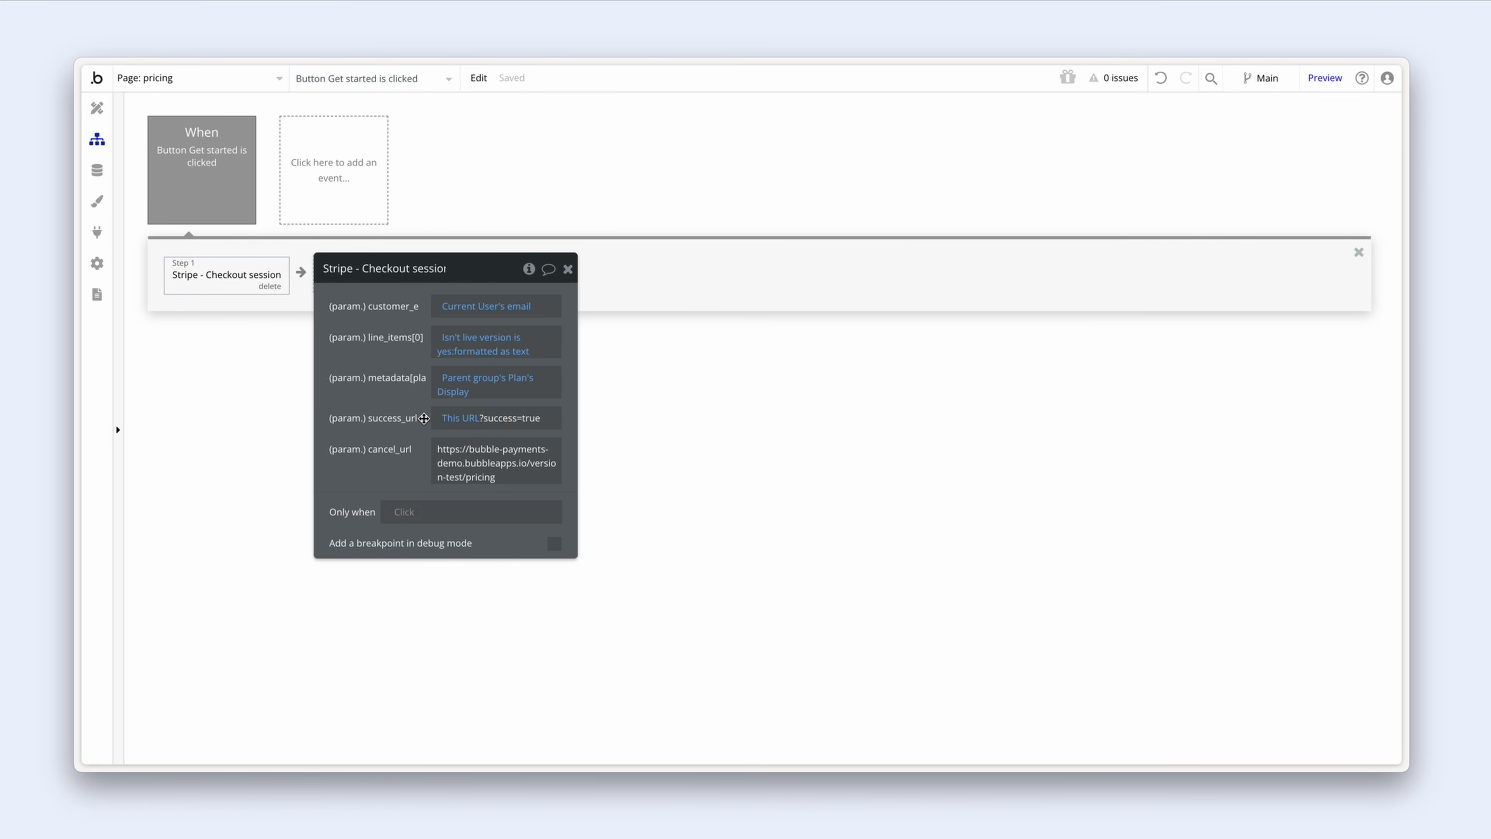
{"action": "left_click_drag", "start_coordinate": [424, 418], "coordinate": [423, 419]}
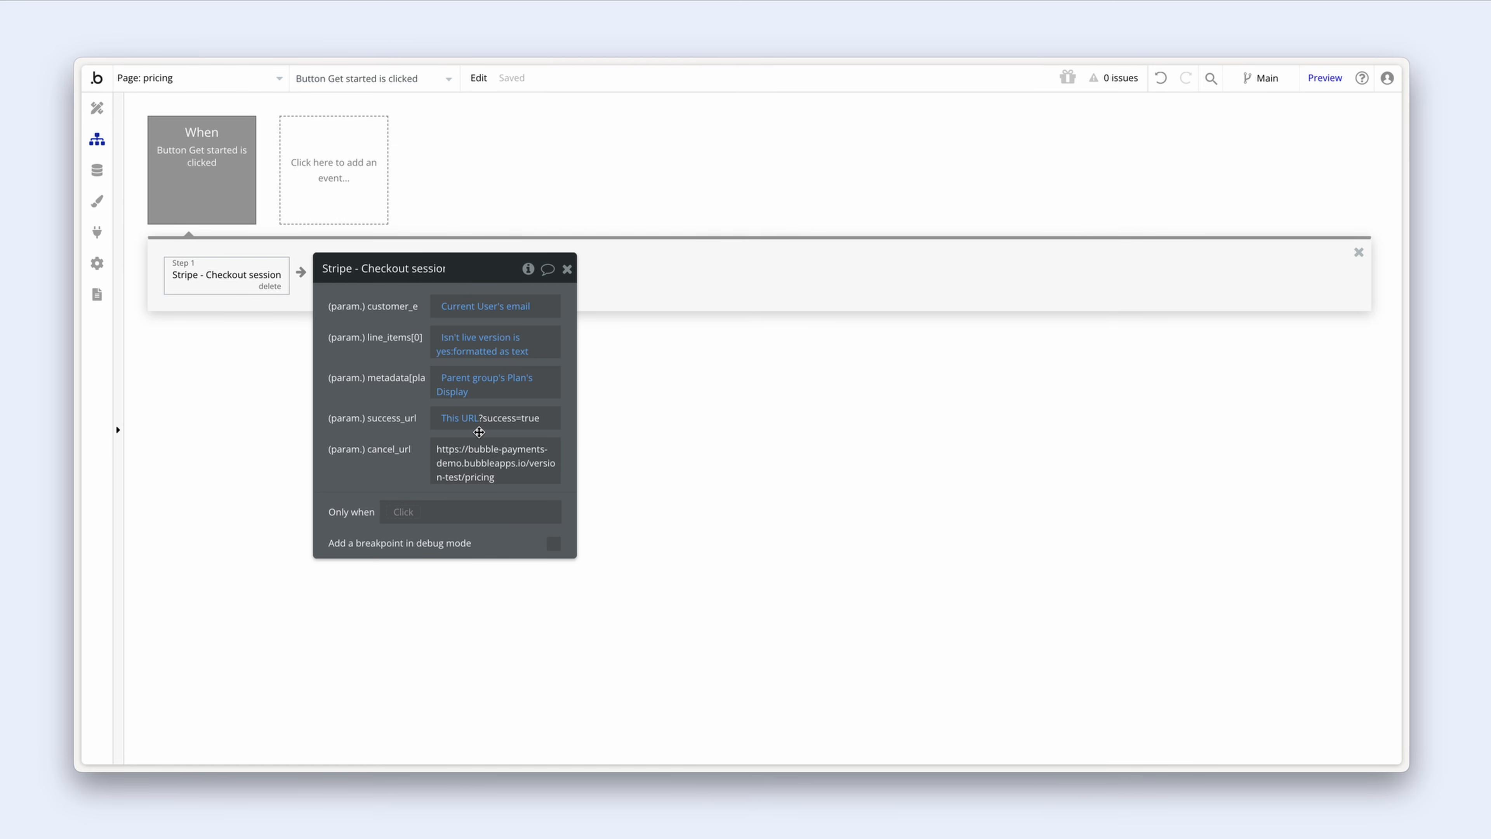
{"action": "mouse_move", "coordinate": [479, 432]}
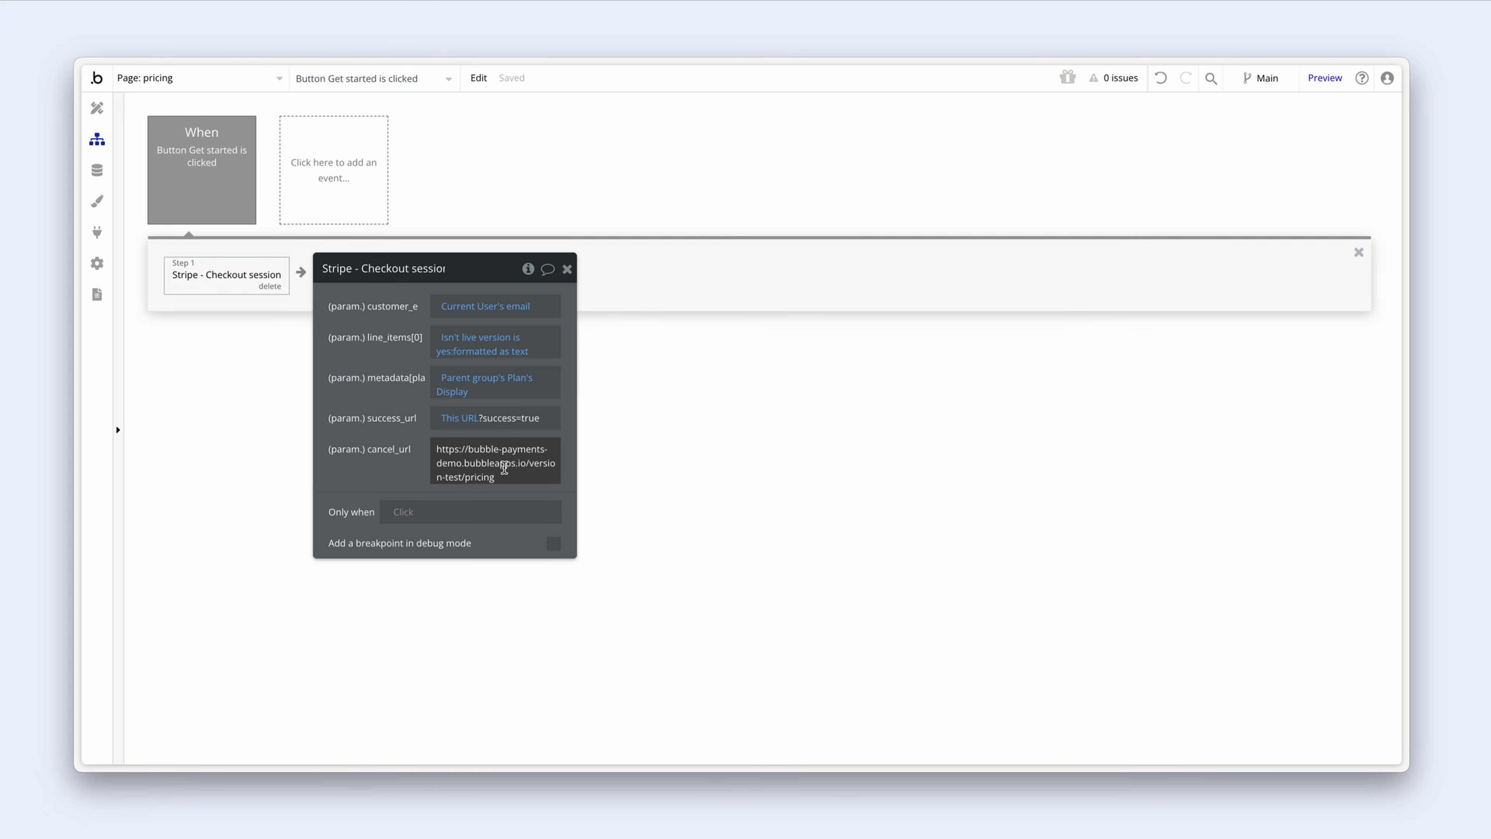
Step: Replace the hardcoded pricing cancel_url with This URL
{"action": "left_click", "coordinate": [506, 471]}
{"action": "key", "text": "ctrl+a"}
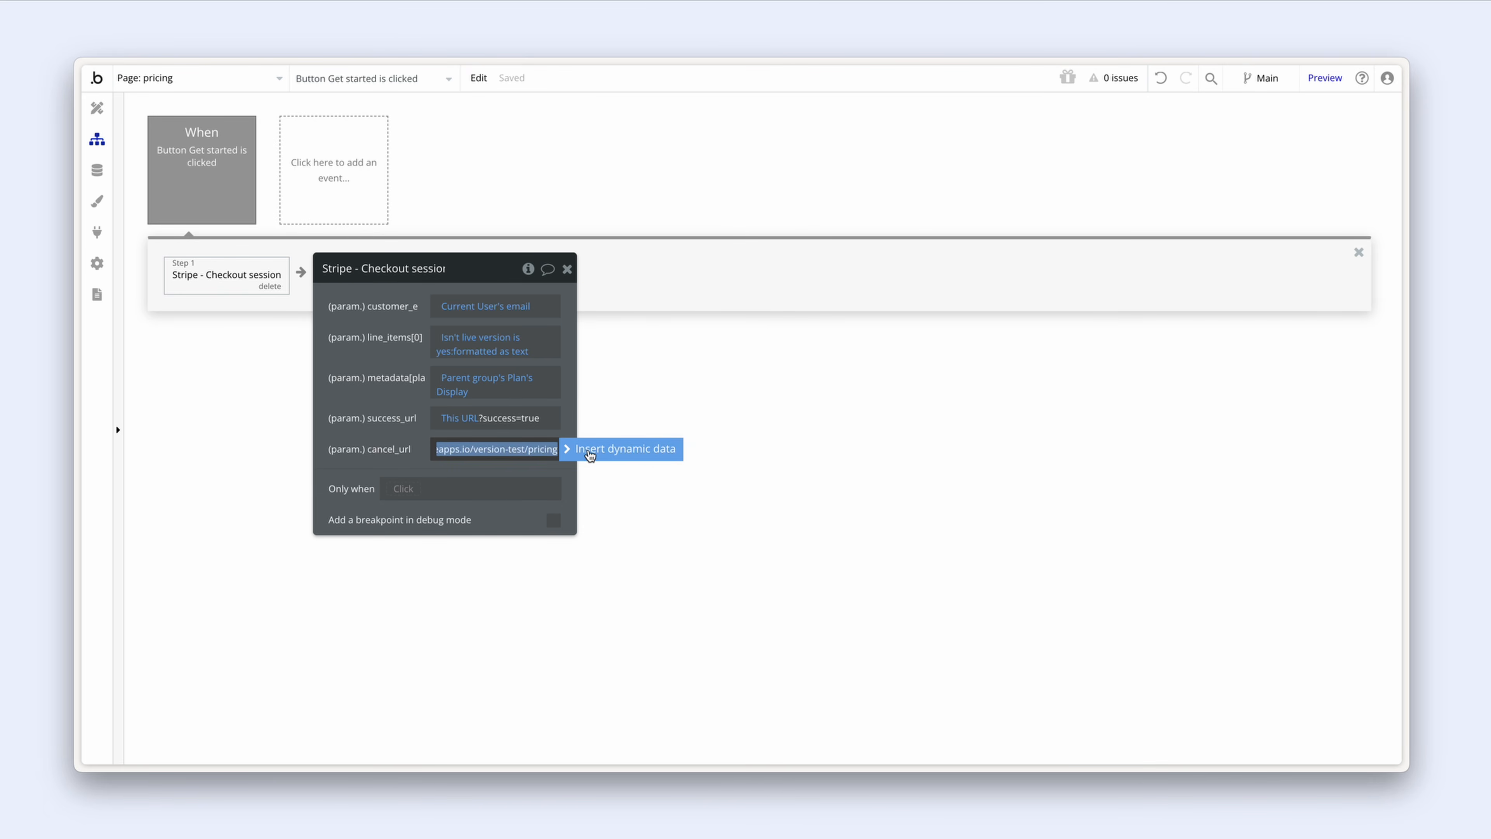
{"action": "key", "text": "BackSpace"}
{"action": "type", "text": "this"}
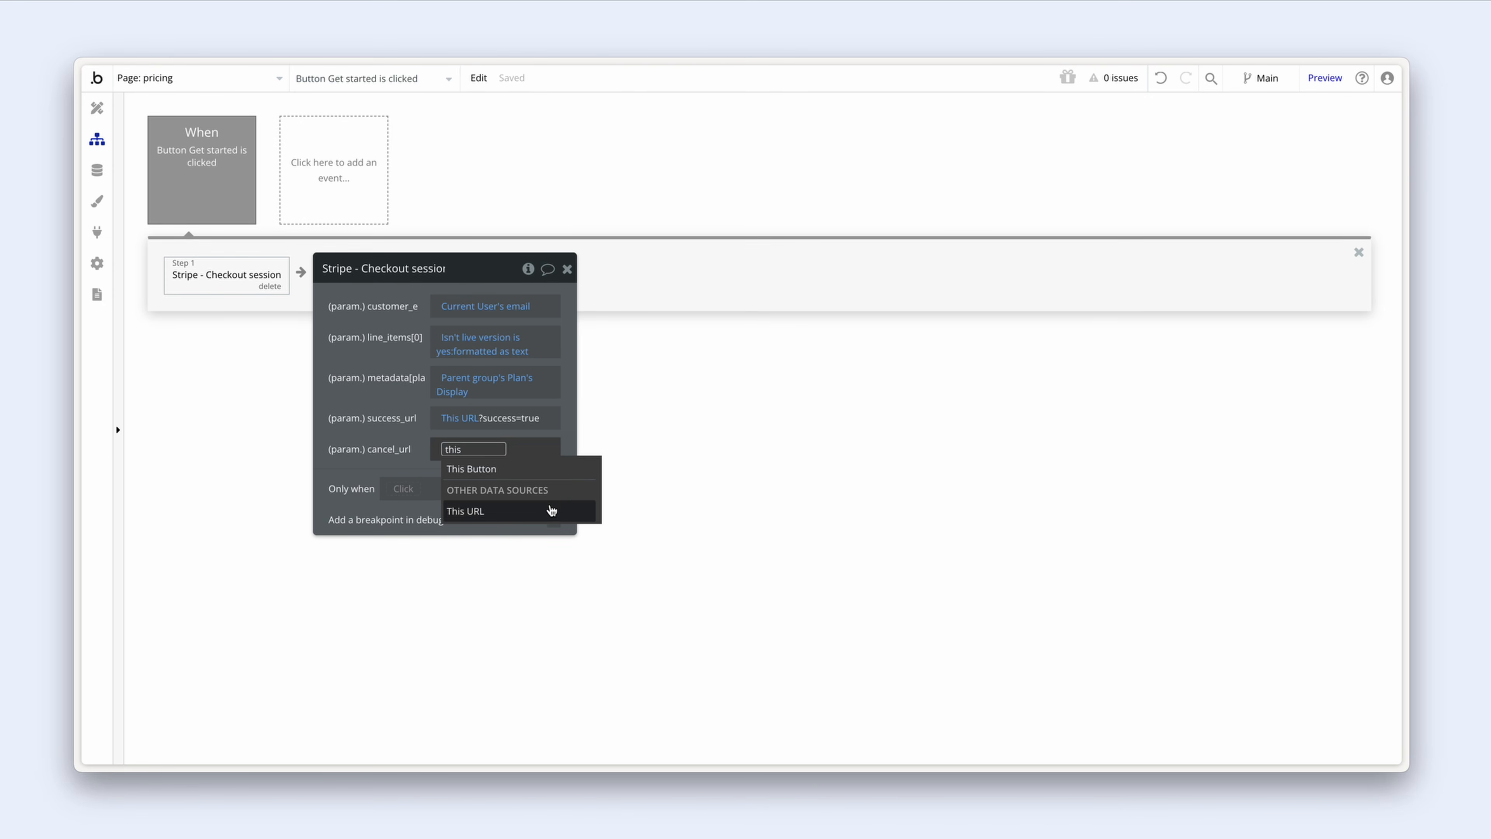
{"action": "left_click", "coordinate": [552, 511]}
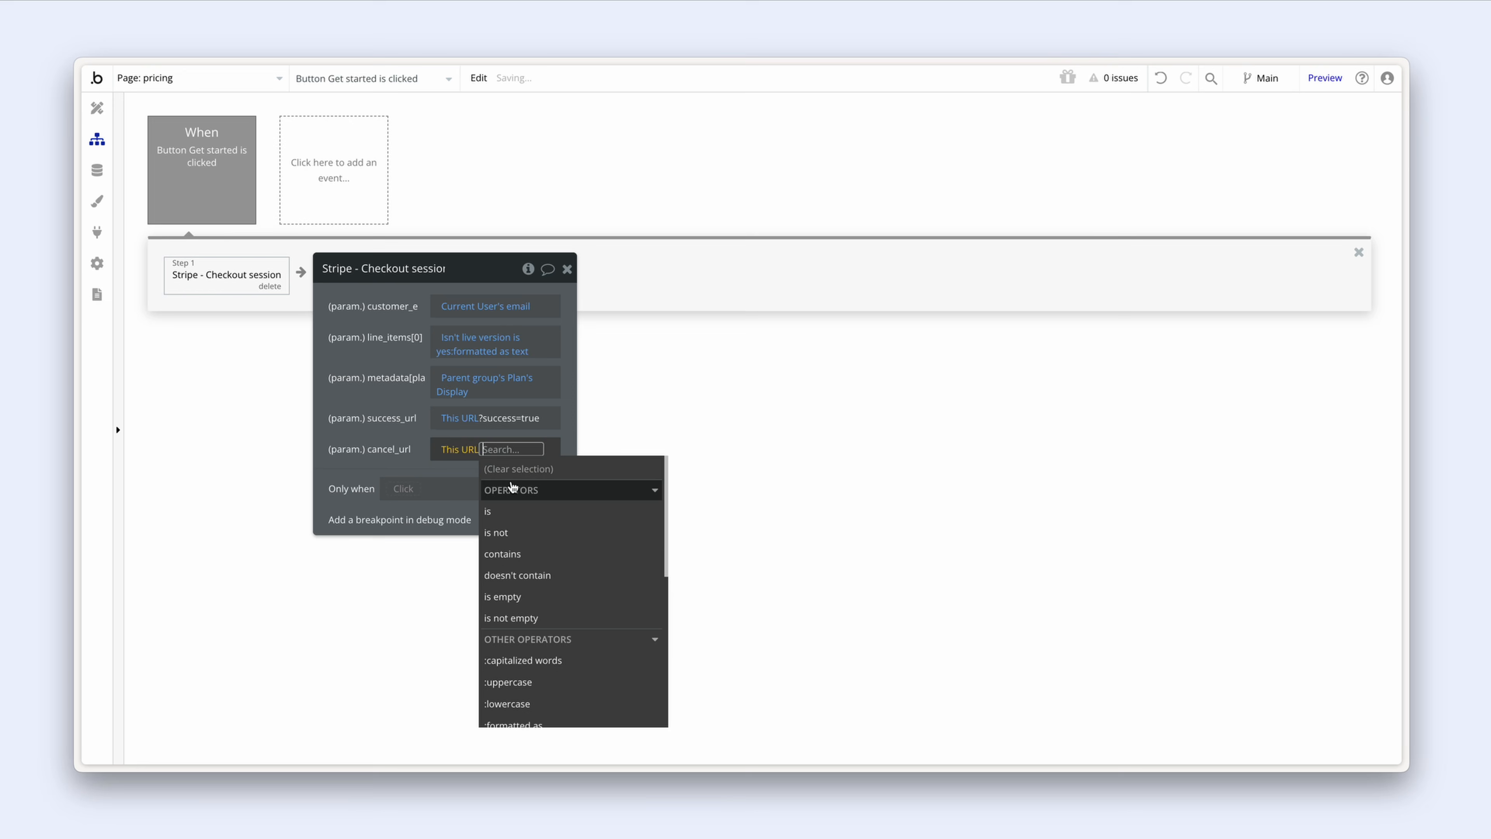
{"action": "left_click", "coordinate": [422, 451]}
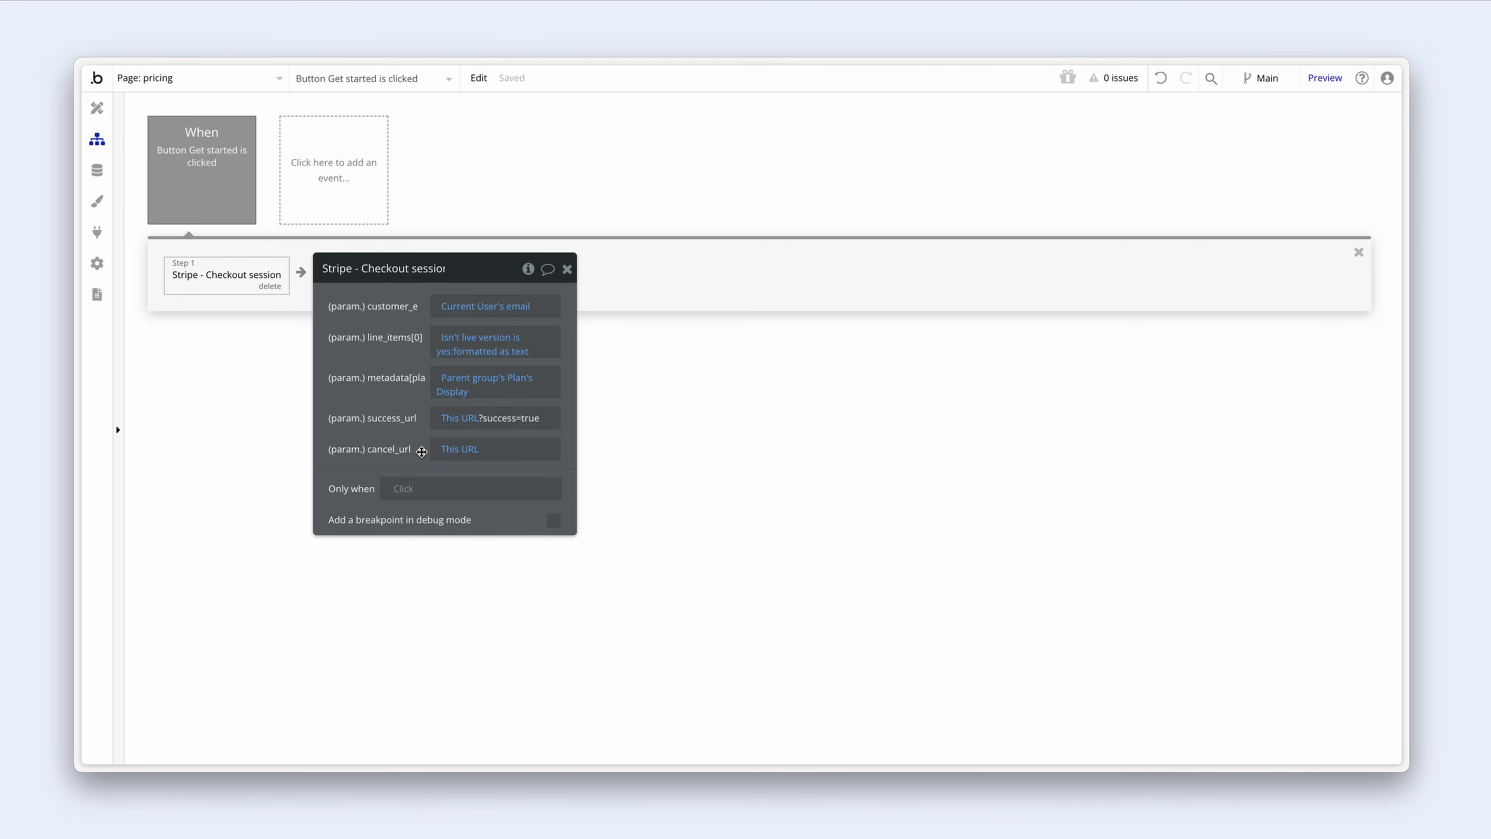
{"action": "left_click_drag", "start_coordinate": [390, 419], "coordinate": [540, 420]}
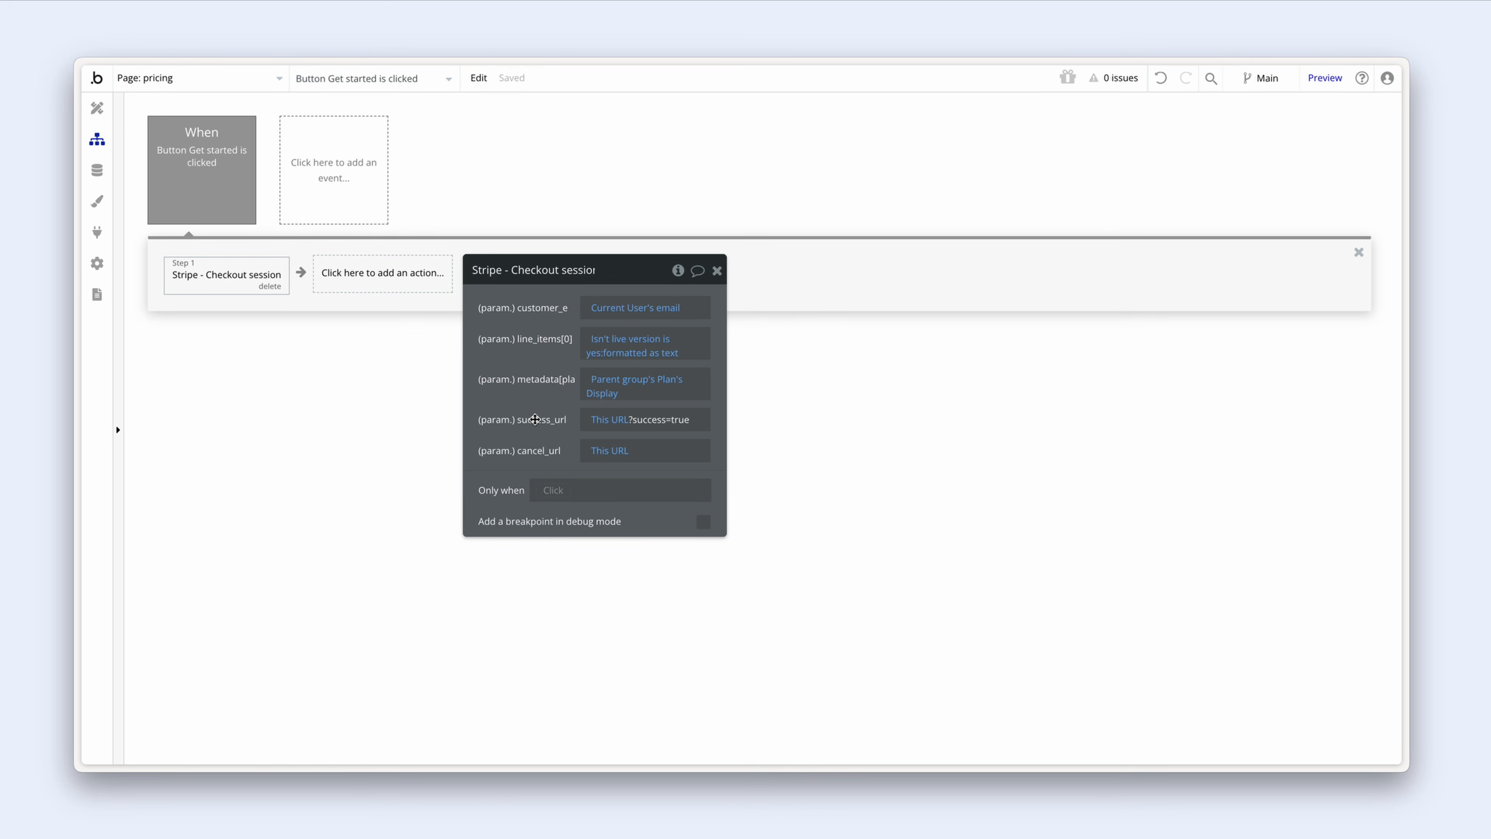
Step: Add step 2, Open an external website, with Destination set to Result of step 1's url
{"action": "left_click", "coordinate": [404, 289]}
{"action": "mouse_move", "coordinate": [413, 367]}
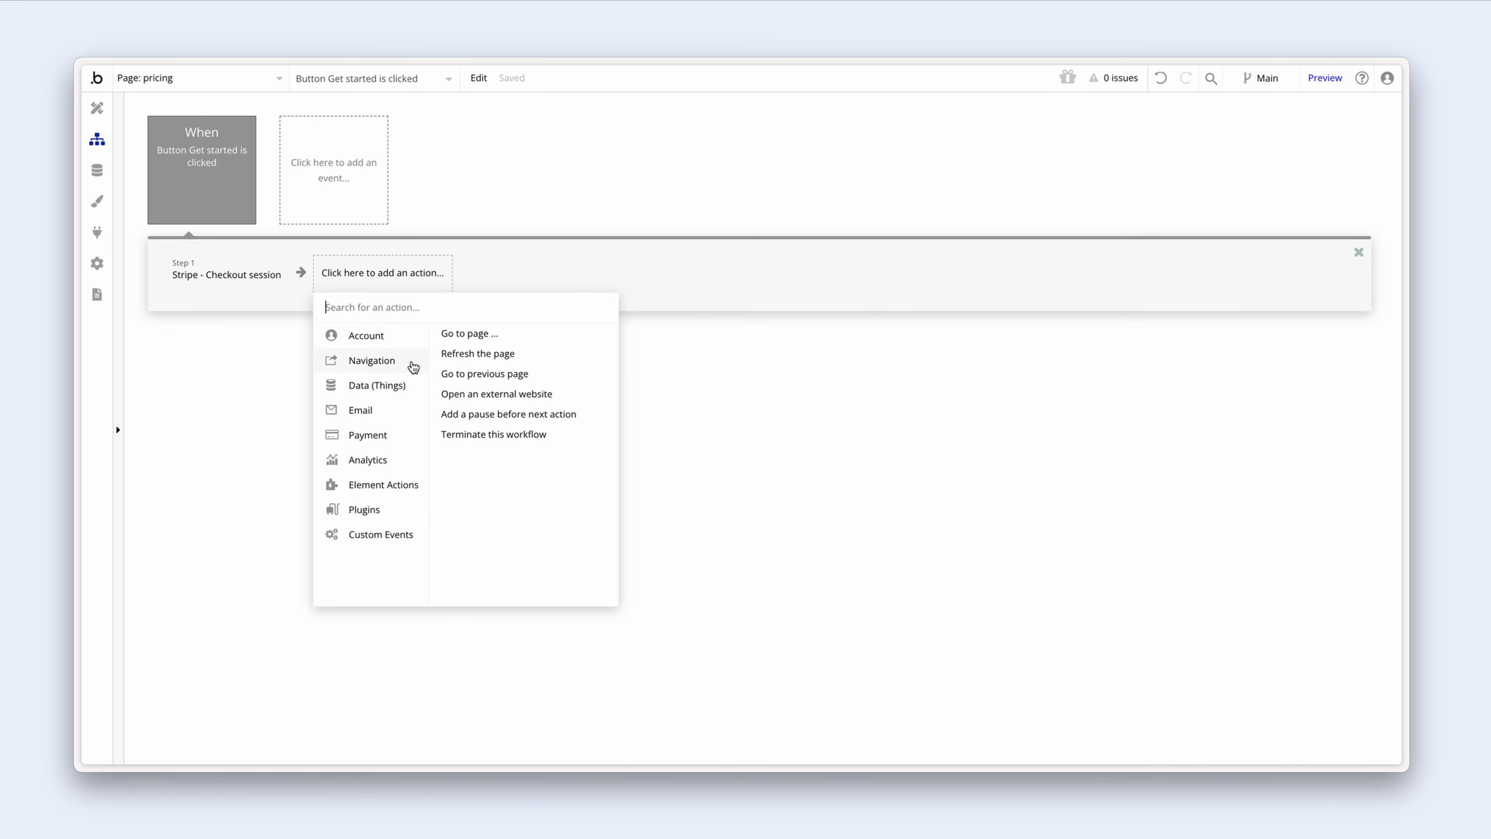
{"action": "left_click", "coordinate": [565, 398]}
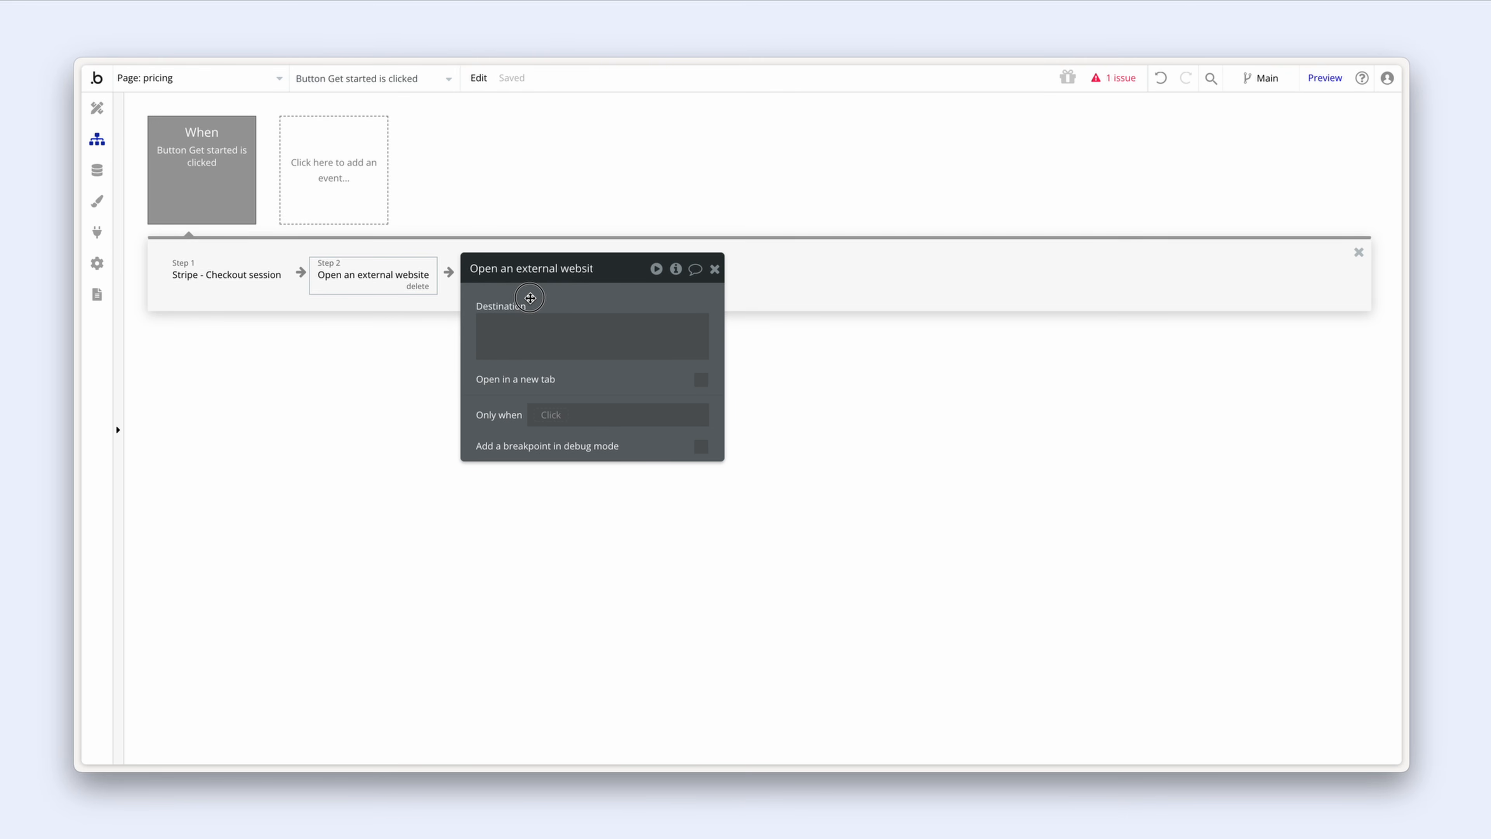
{"action": "left_click_drag", "start_coordinate": [530, 298], "coordinate": [529, 297]}
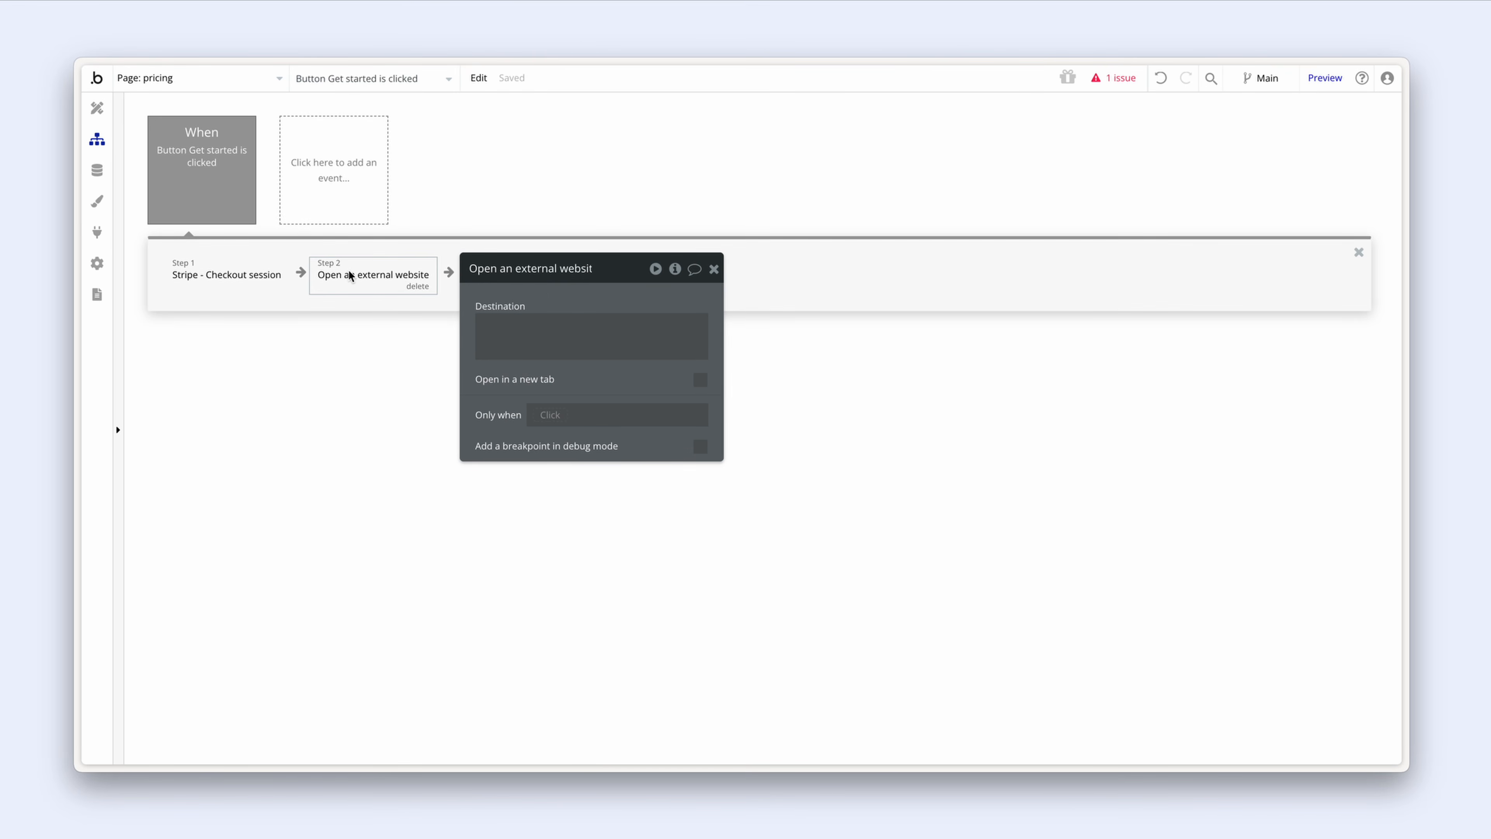
{"action": "left_click", "coordinate": [510, 325]}
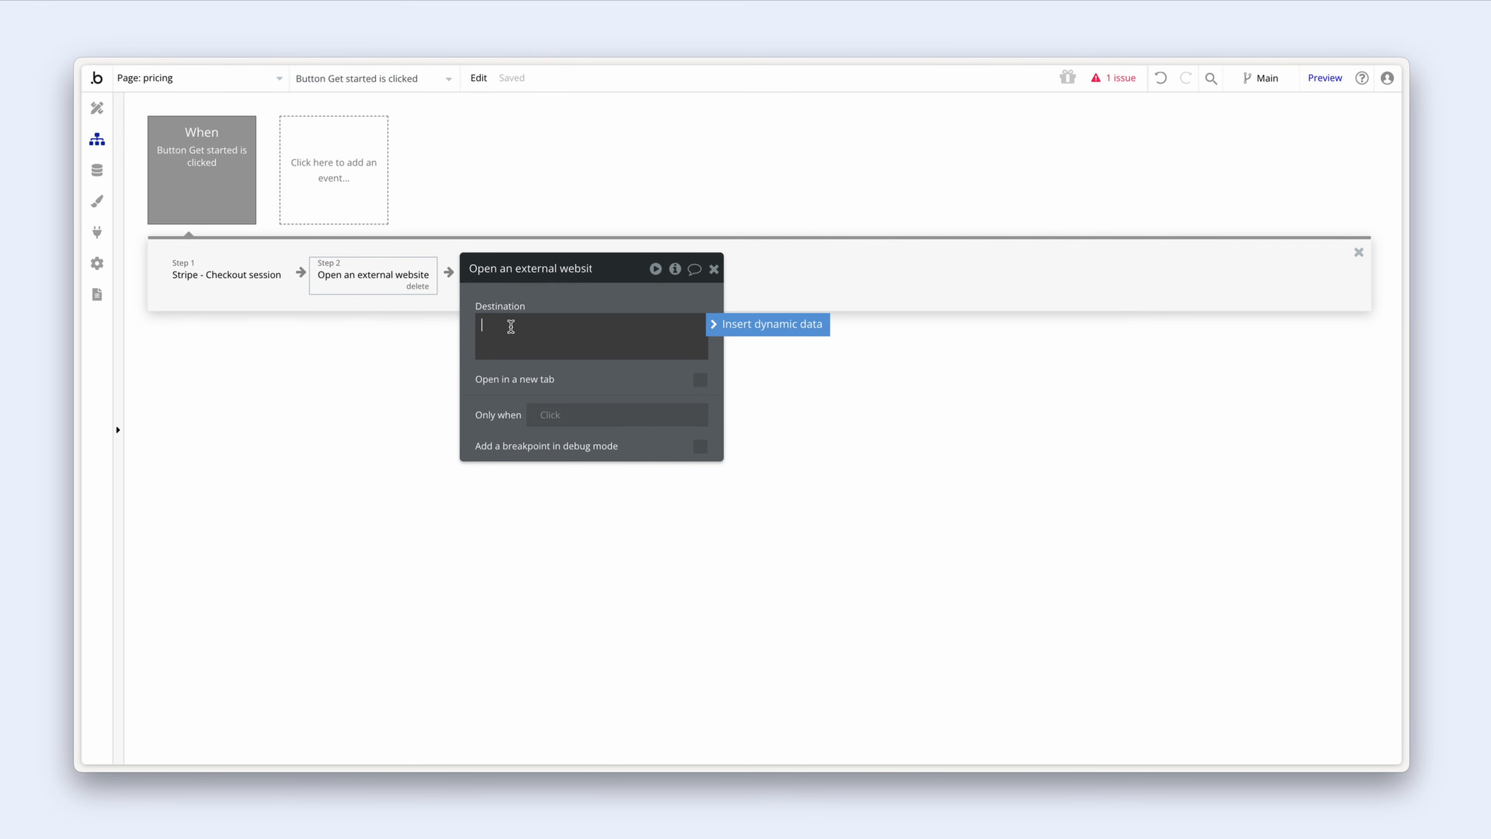
{"action": "left_click", "coordinate": [740, 327]}
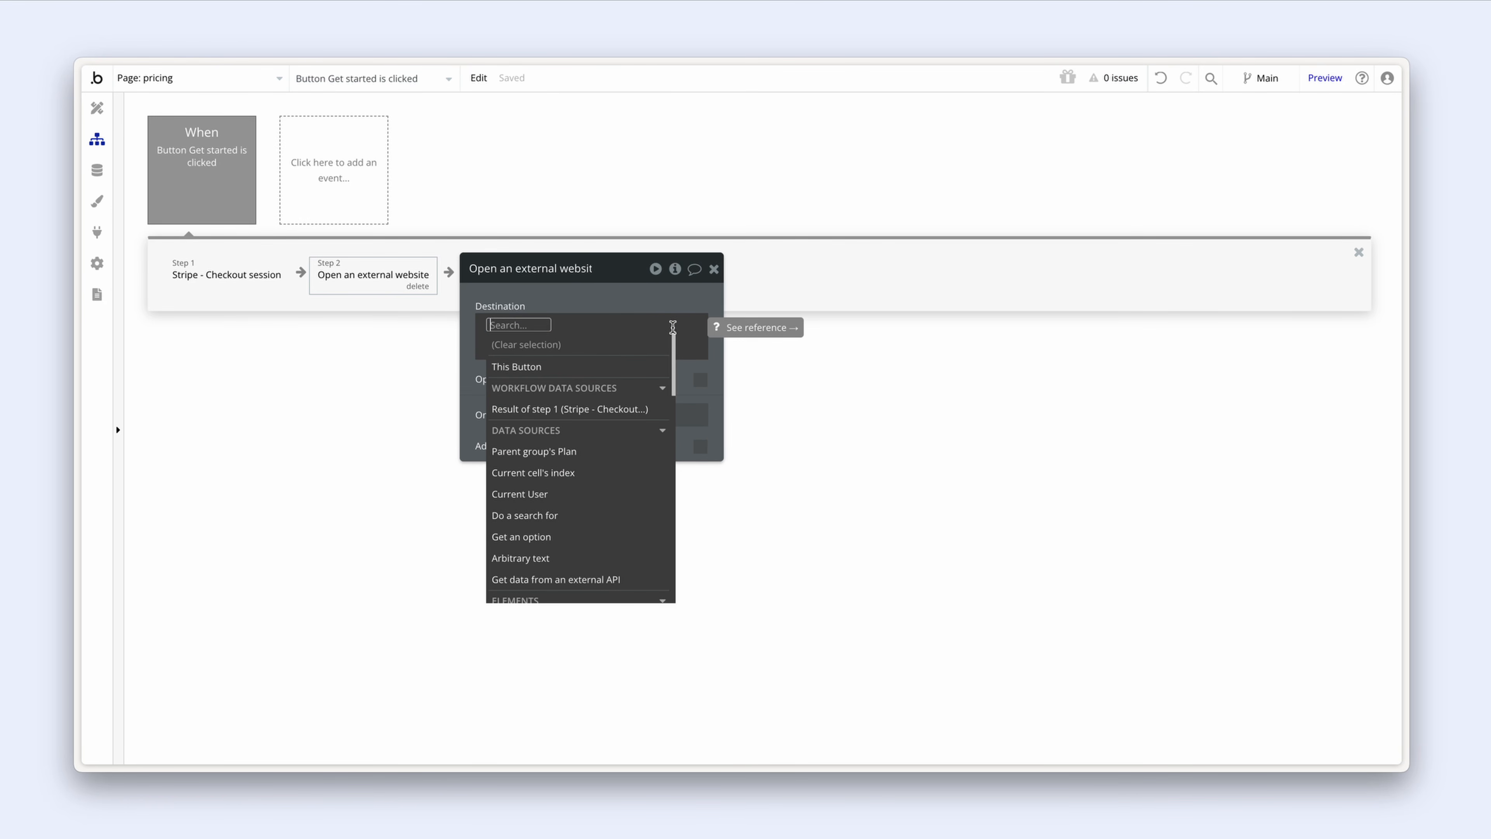
{"action": "left_click", "coordinate": [624, 408]}
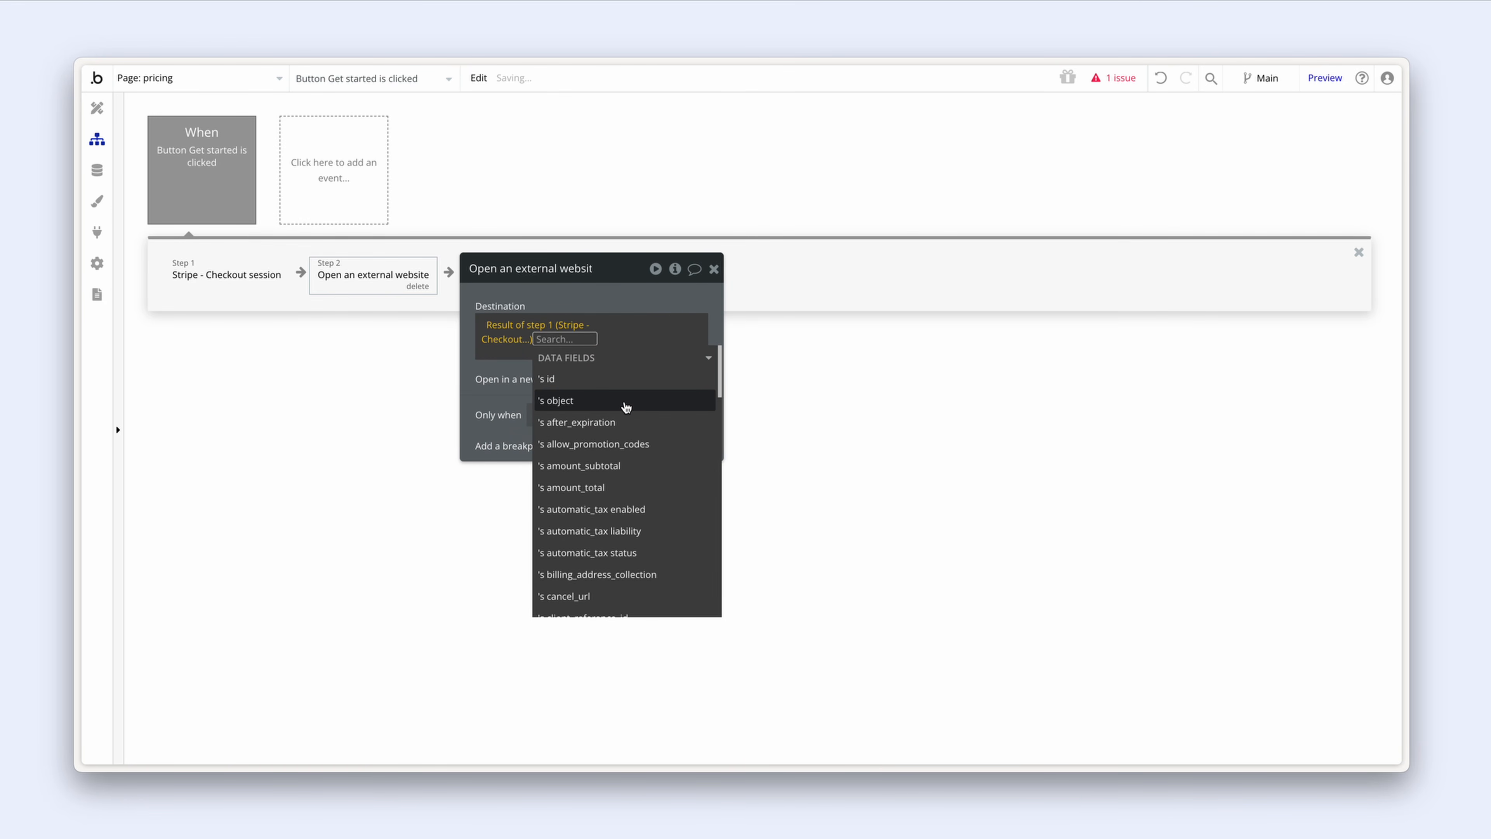
{"action": "type", "text": "url"}
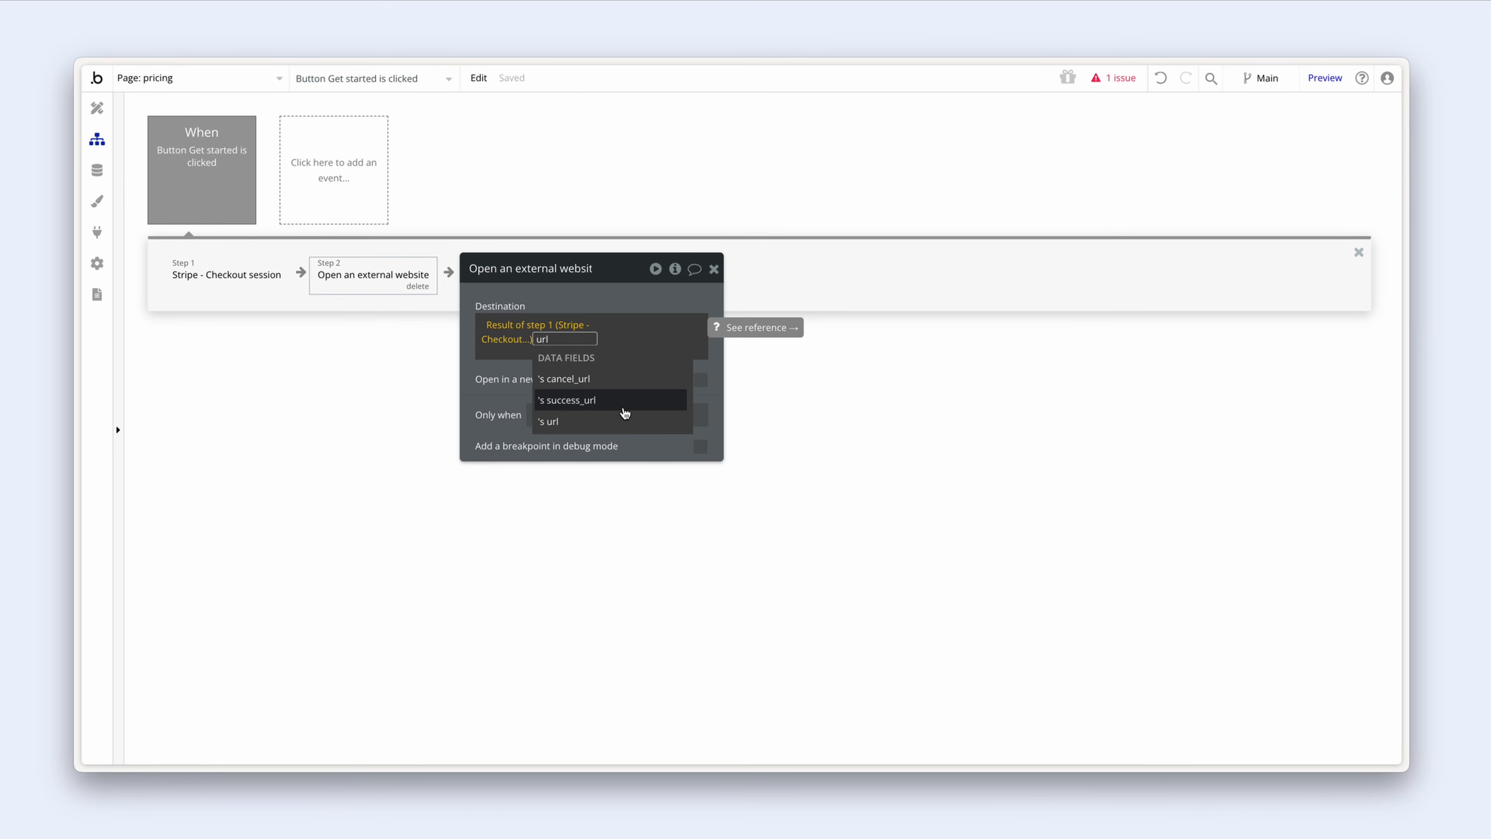
{"action": "left_click", "coordinate": [619, 421]}
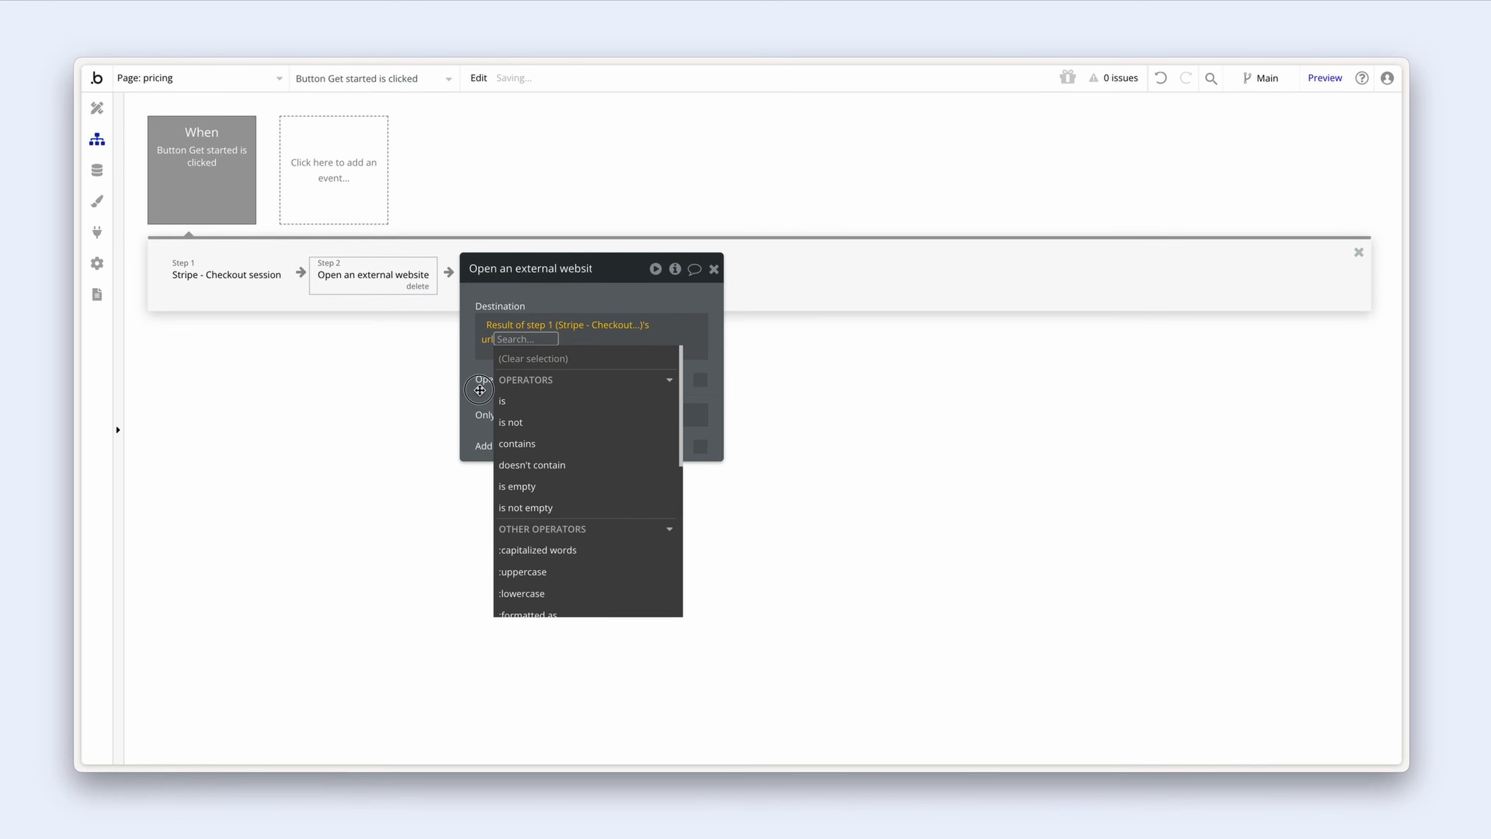
{"action": "left_click", "coordinate": [574, 348]}
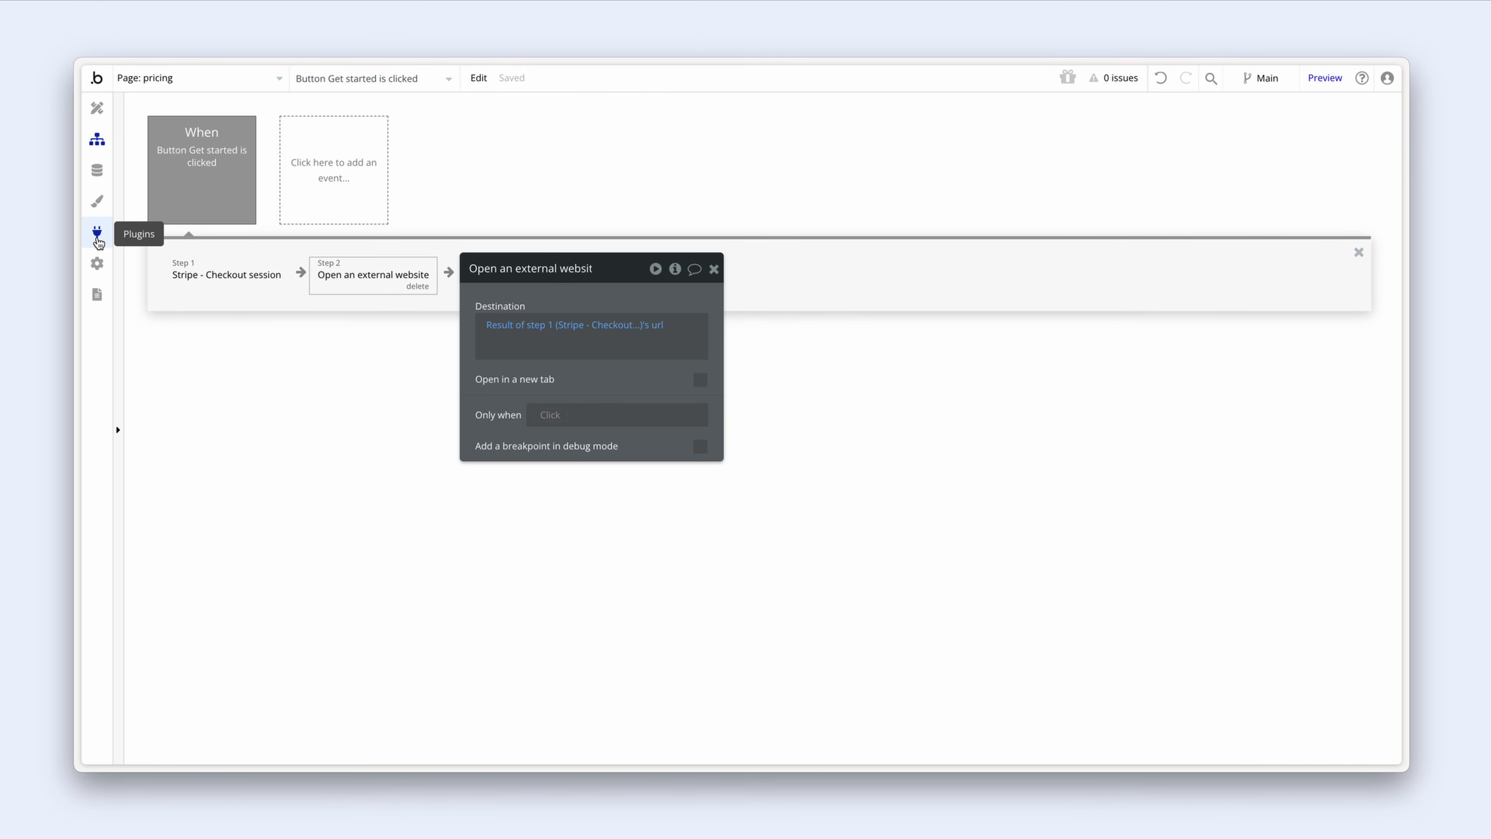
{"action": "left_click", "coordinate": [98, 235]}
{"action": "scroll", "coordinate": [1005, 599], "scroll_direction": "down", "scroll_amount": 1}
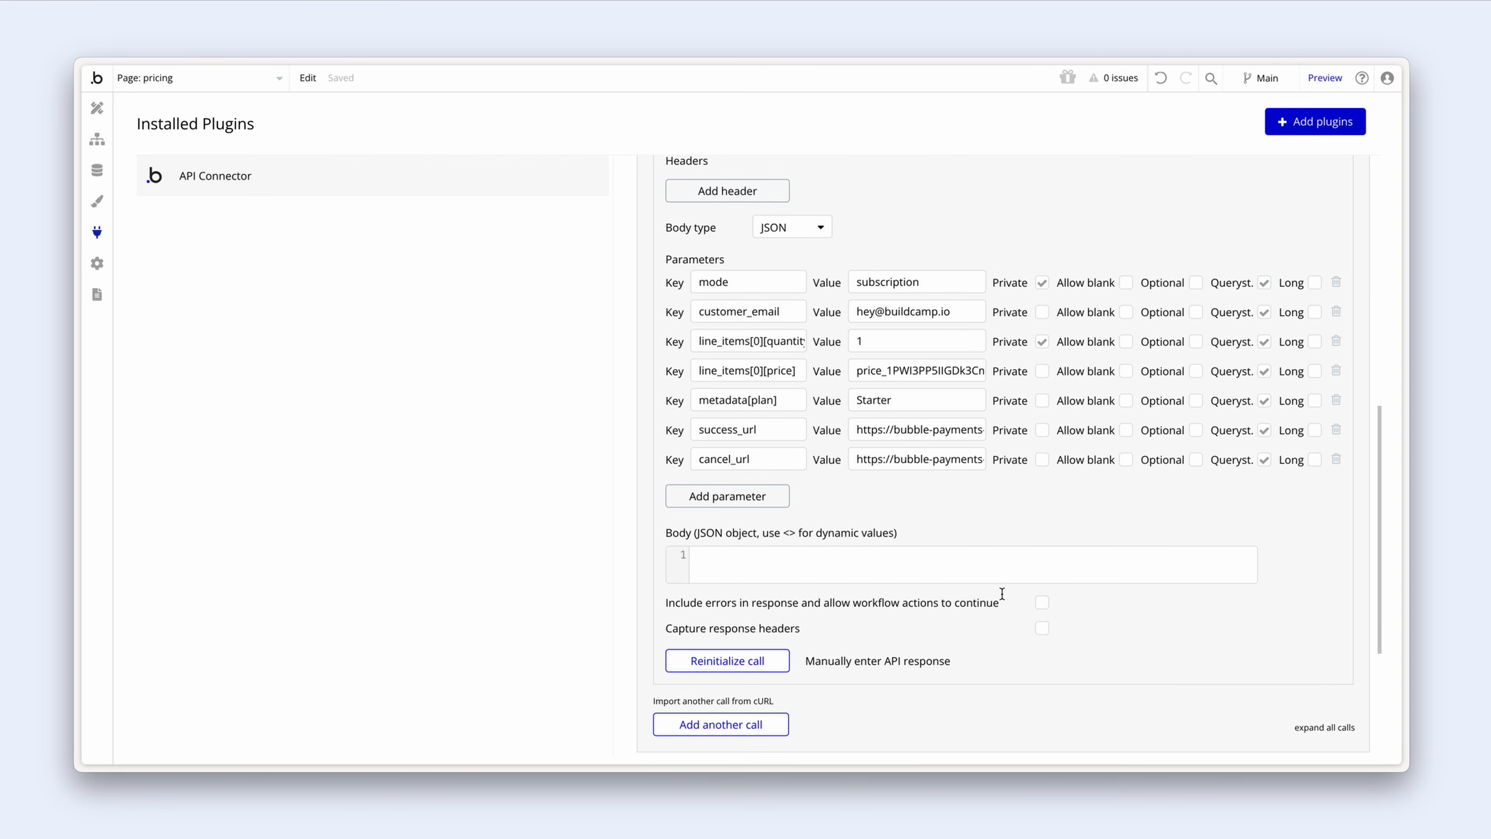
{"action": "left_click", "coordinate": [830, 660]}
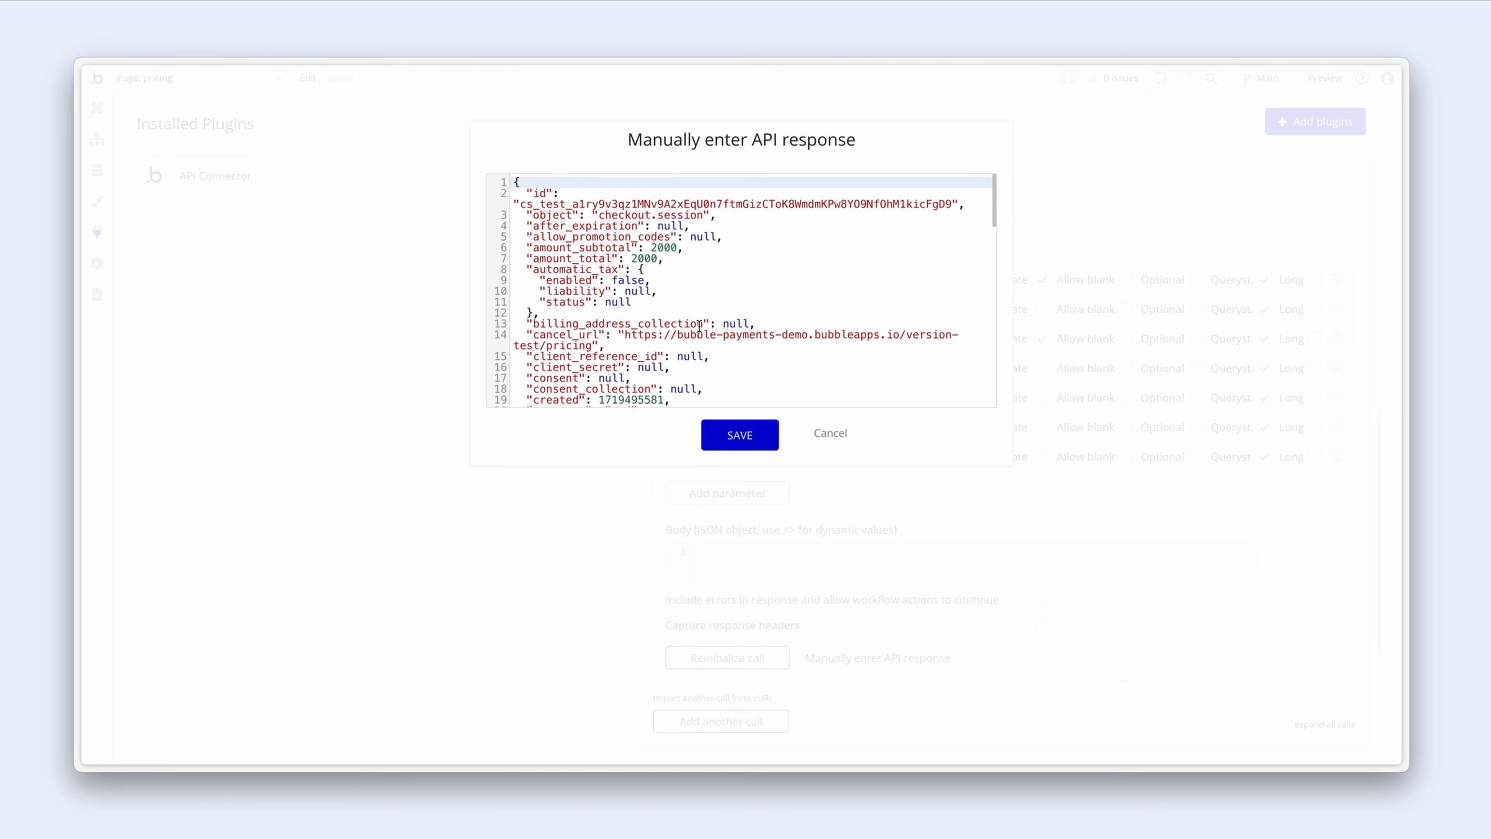
{"action": "scroll", "coordinate": [699, 327], "scroll_direction": "down", "scroll_amount": 15}
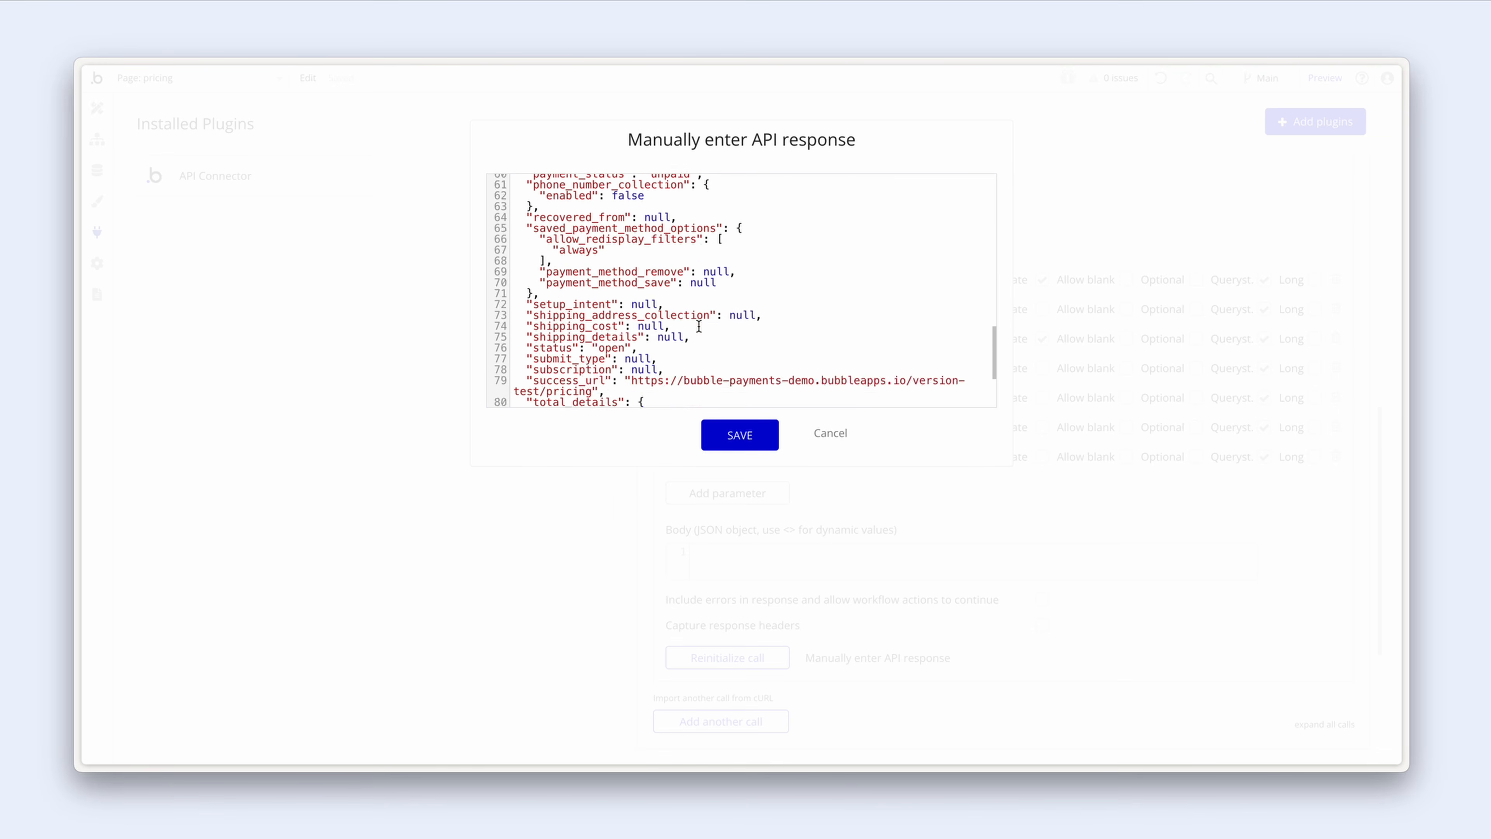
{"action": "scroll", "coordinate": [699, 327], "scroll_direction": "down", "scroll_amount": 5}
{"action": "scroll", "coordinate": [699, 327], "scroll_direction": "up", "scroll_amount": 2}
{"action": "scroll", "coordinate": [699, 326], "scroll_direction": "down", "scroll_amount": 2}
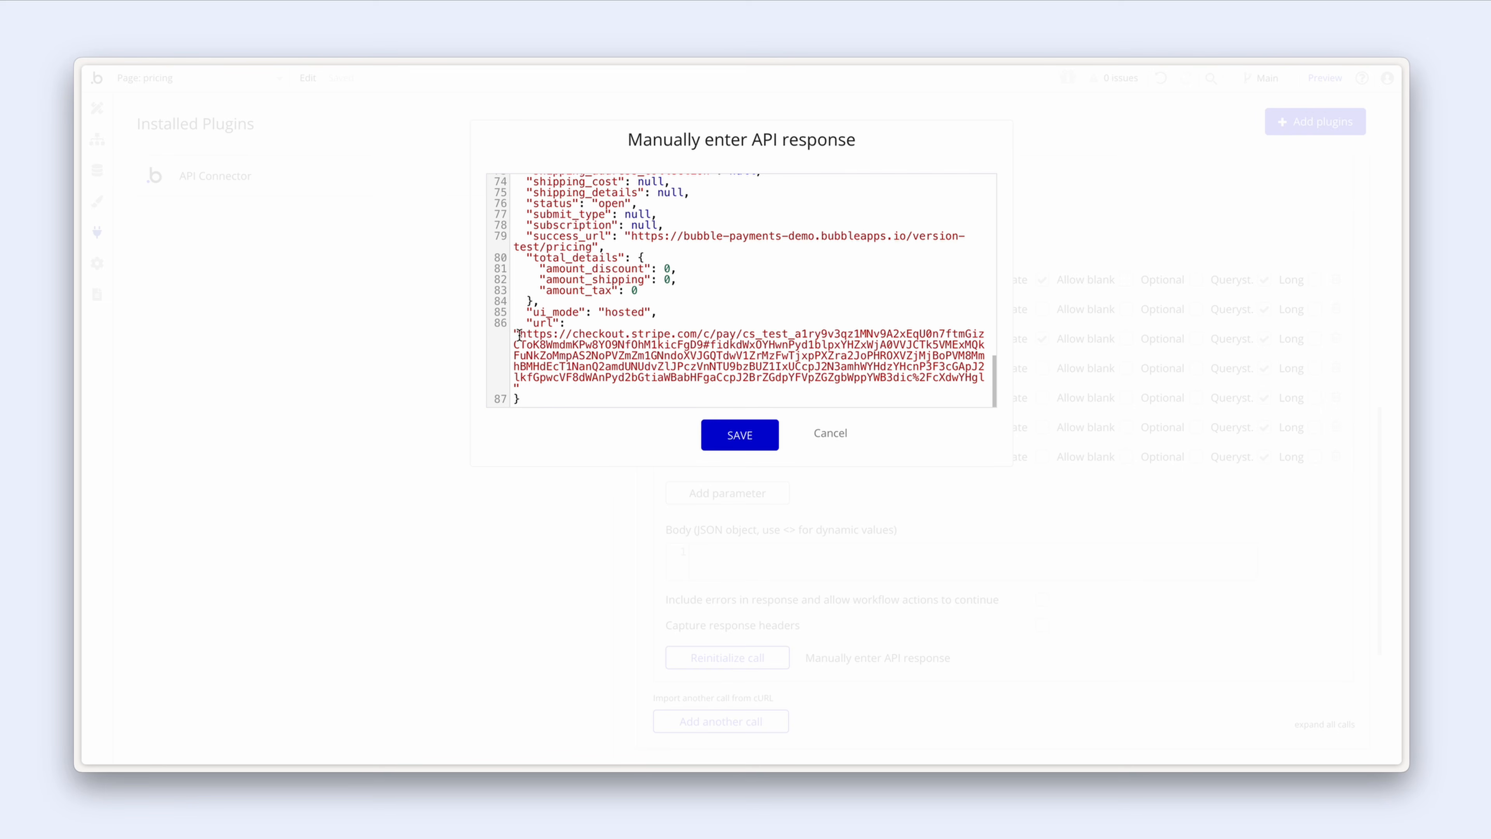
{"action": "left_click_drag", "start_coordinate": [523, 335], "coordinate": [568, 334]}
{"action": "left_click_drag", "start_coordinate": [615, 334], "coordinate": [703, 332]}
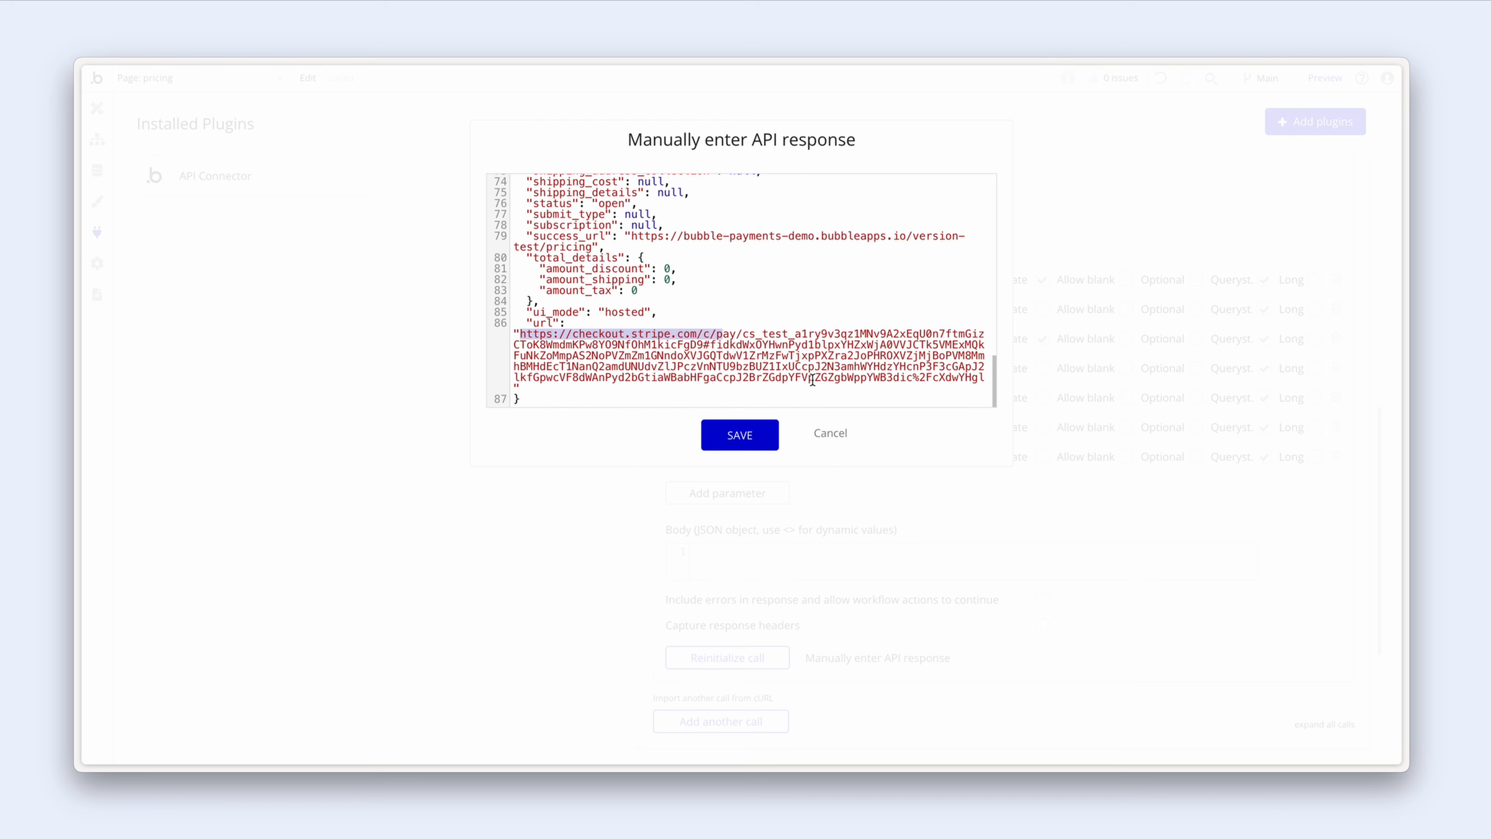
{"action": "left_click", "coordinate": [839, 437]}
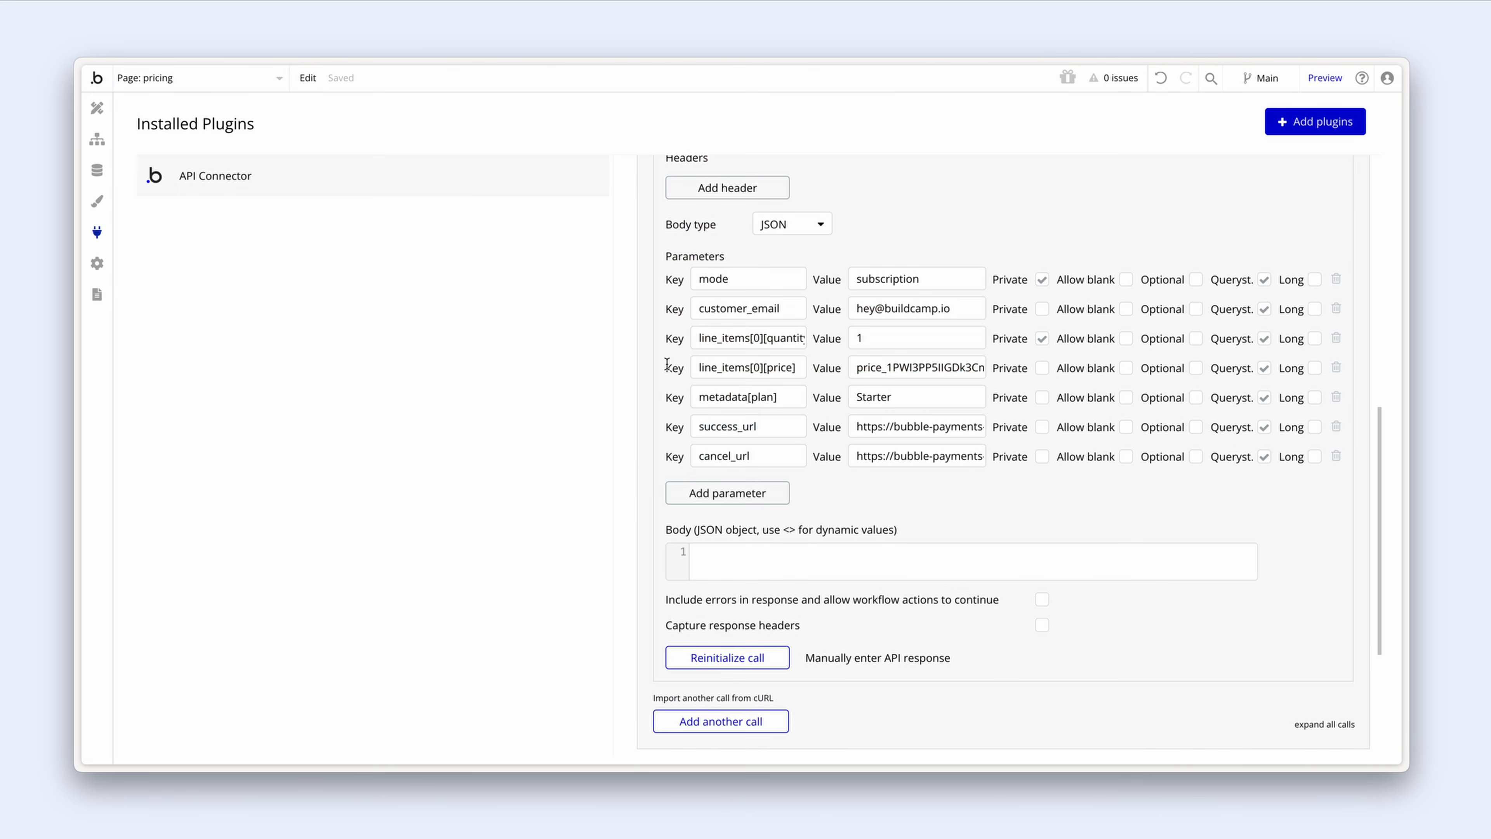
{"action": "left_click", "coordinate": [98, 108]}
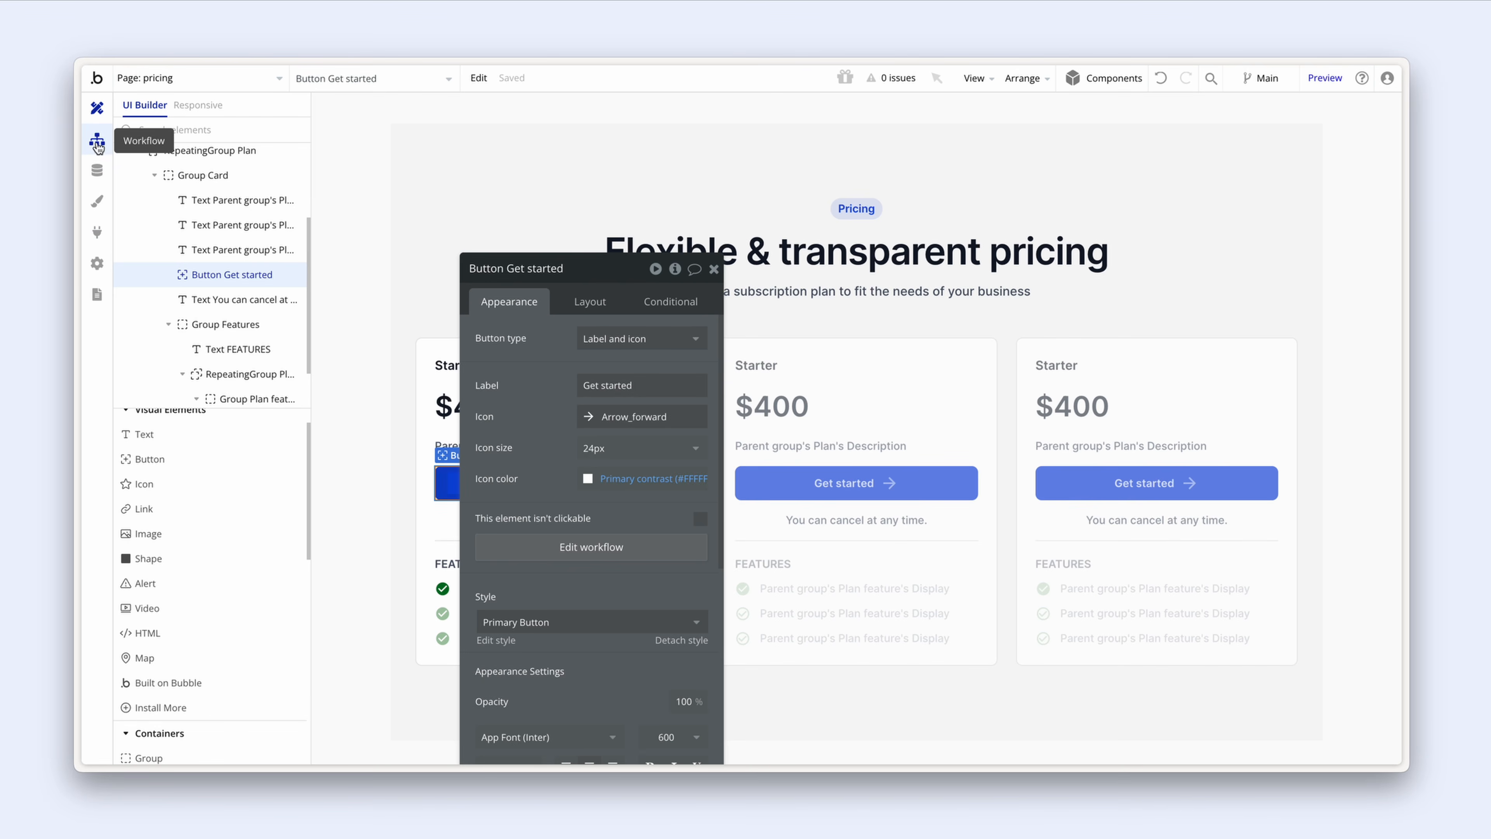
{"action": "left_click", "coordinate": [97, 143]}
{"action": "left_click", "coordinate": [510, 284]}
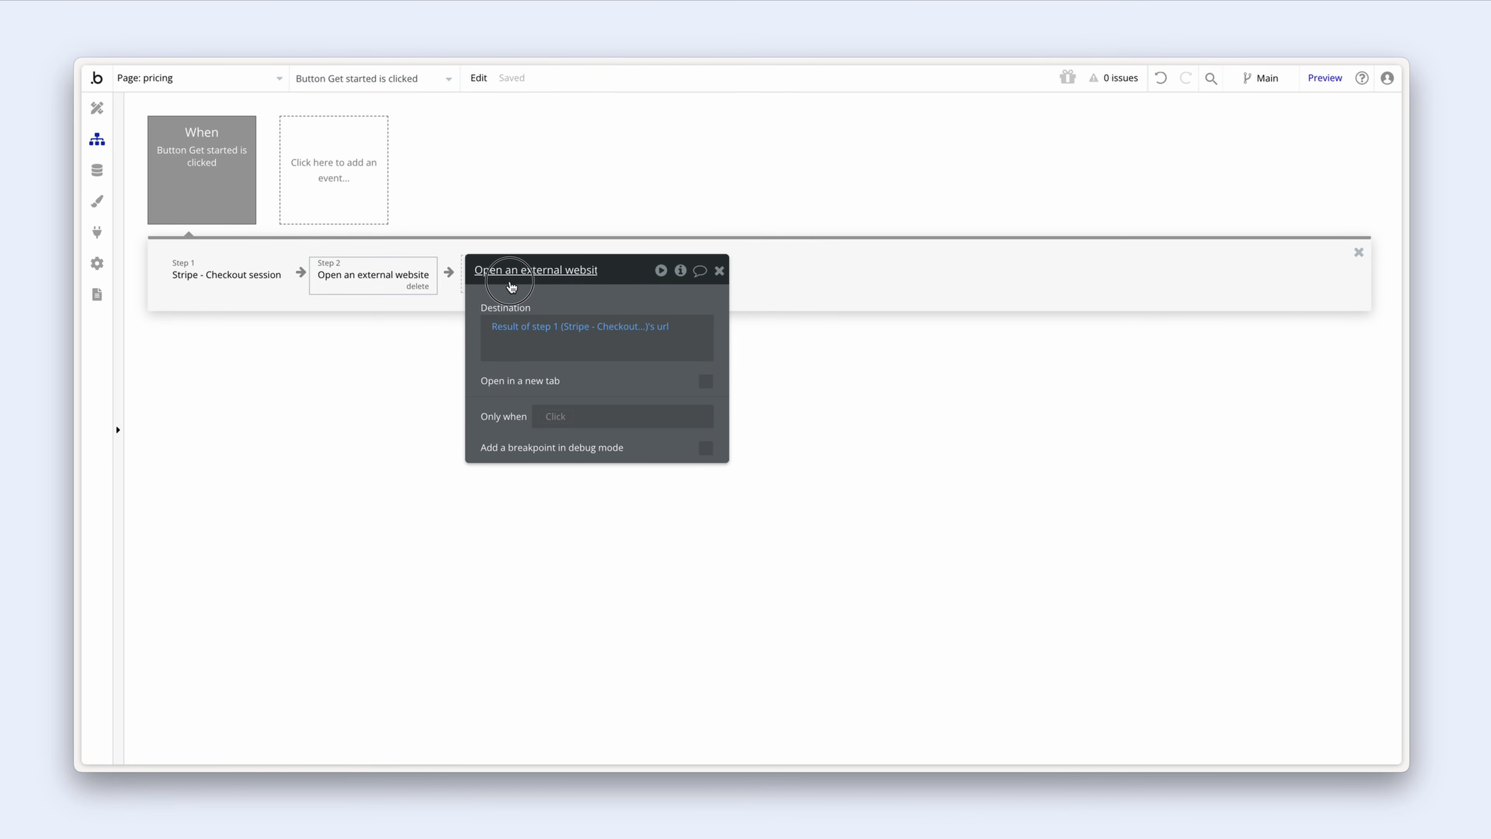
{"action": "left_click_drag", "start_coordinate": [510, 286], "coordinate": [506, 287]}
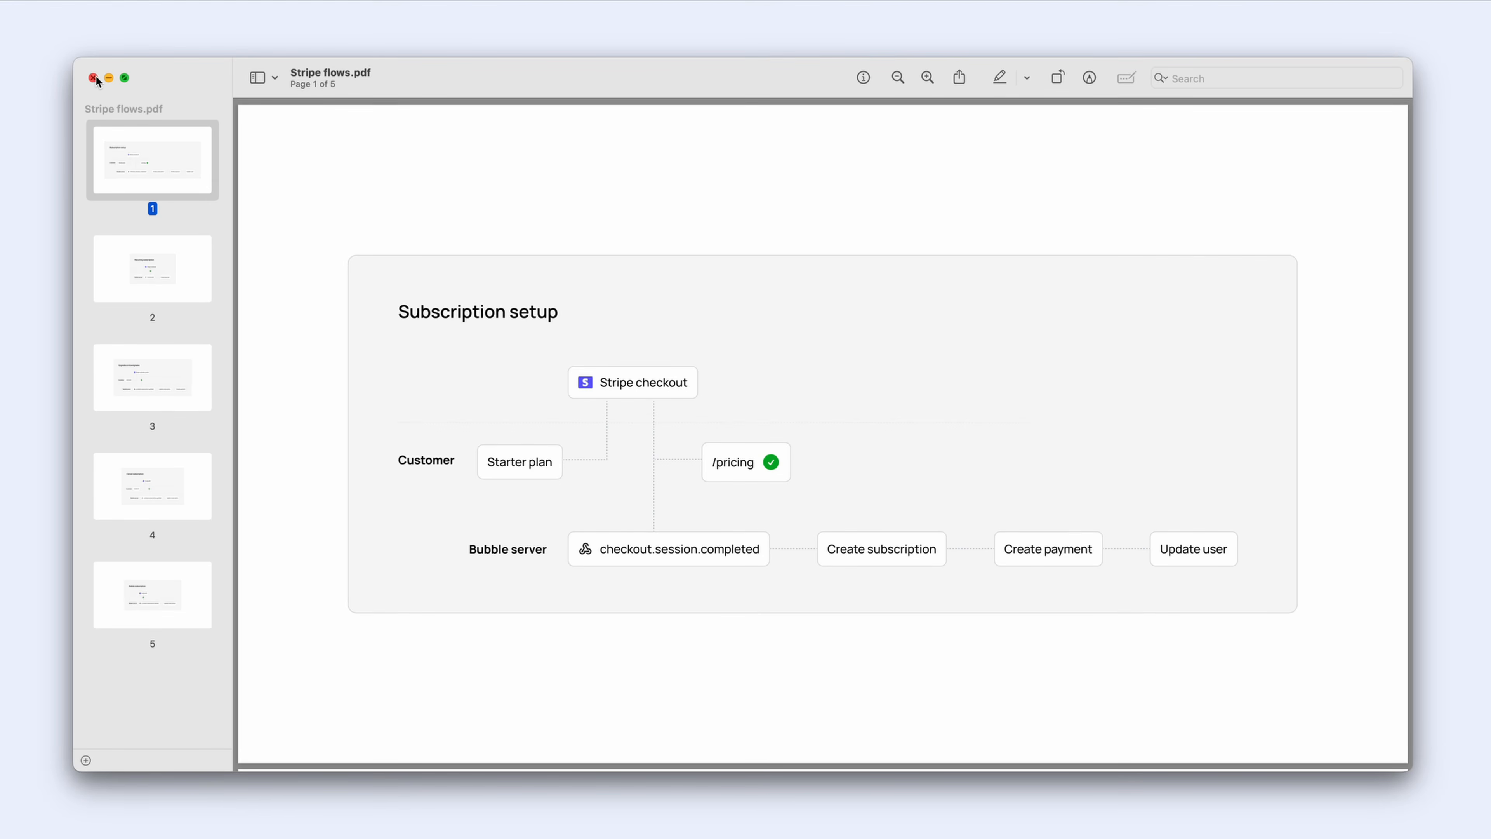
Step: Go to the Developers Webhooks tab and review the Event Destinations docs on endpoints
{"action": "left_click", "coordinate": [109, 77]}
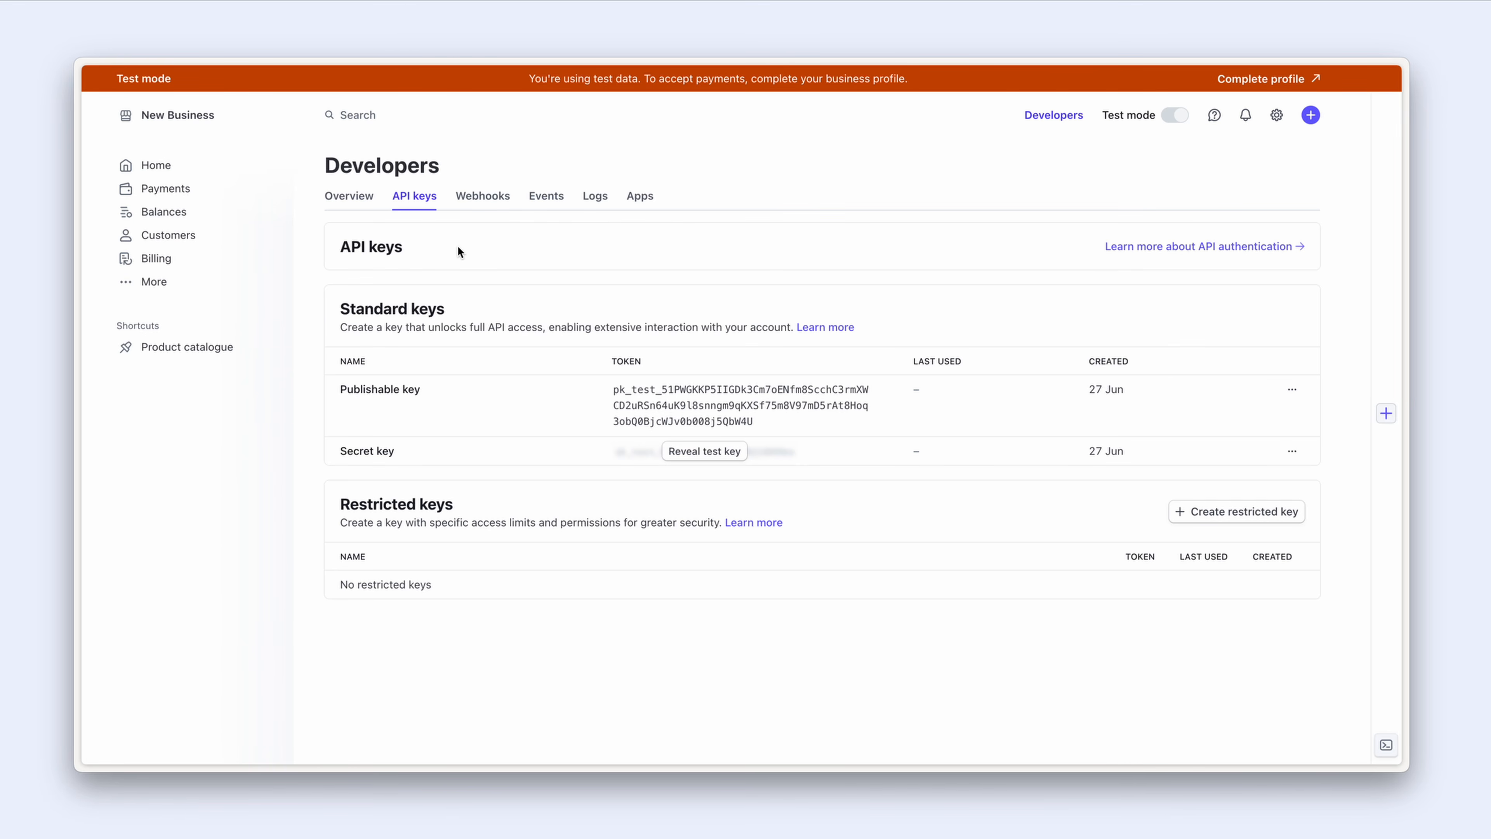
{"action": "left_click", "coordinate": [484, 198]}
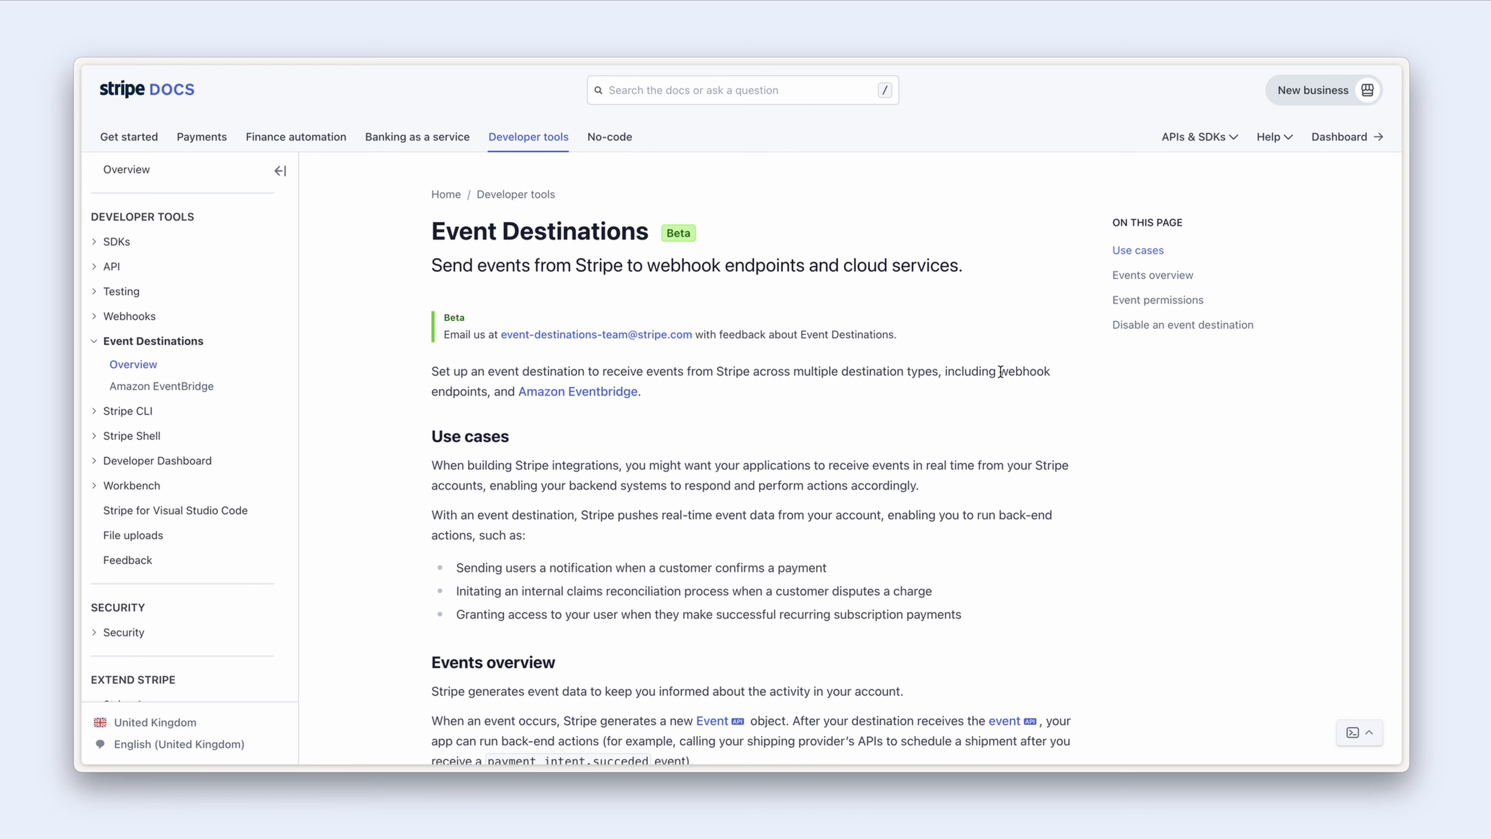
{"action": "left_click_drag", "start_coordinate": [1000, 371], "coordinate": [485, 391]}
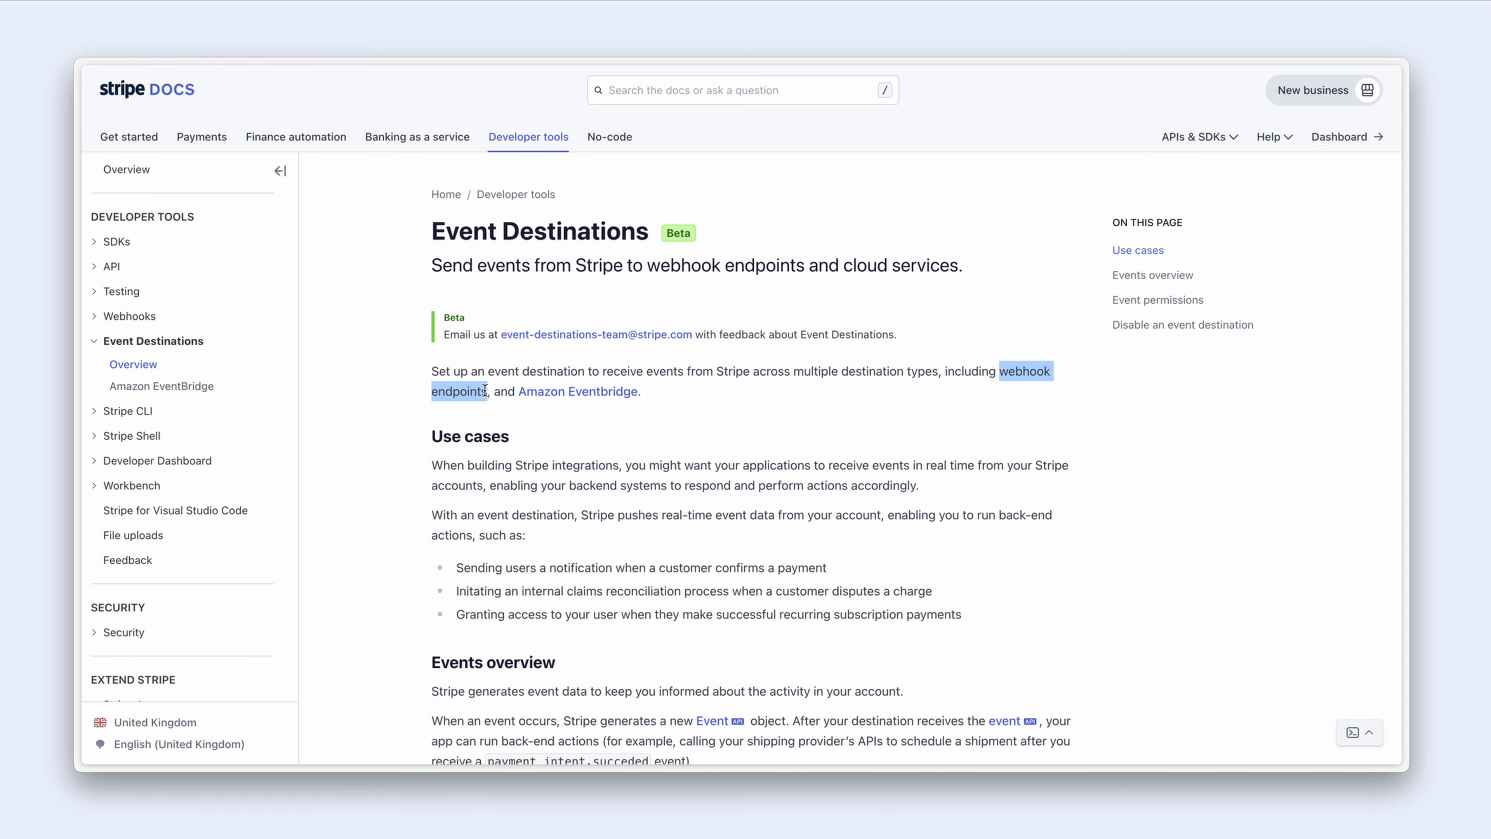
{"action": "left_click", "coordinate": [615, 433]}
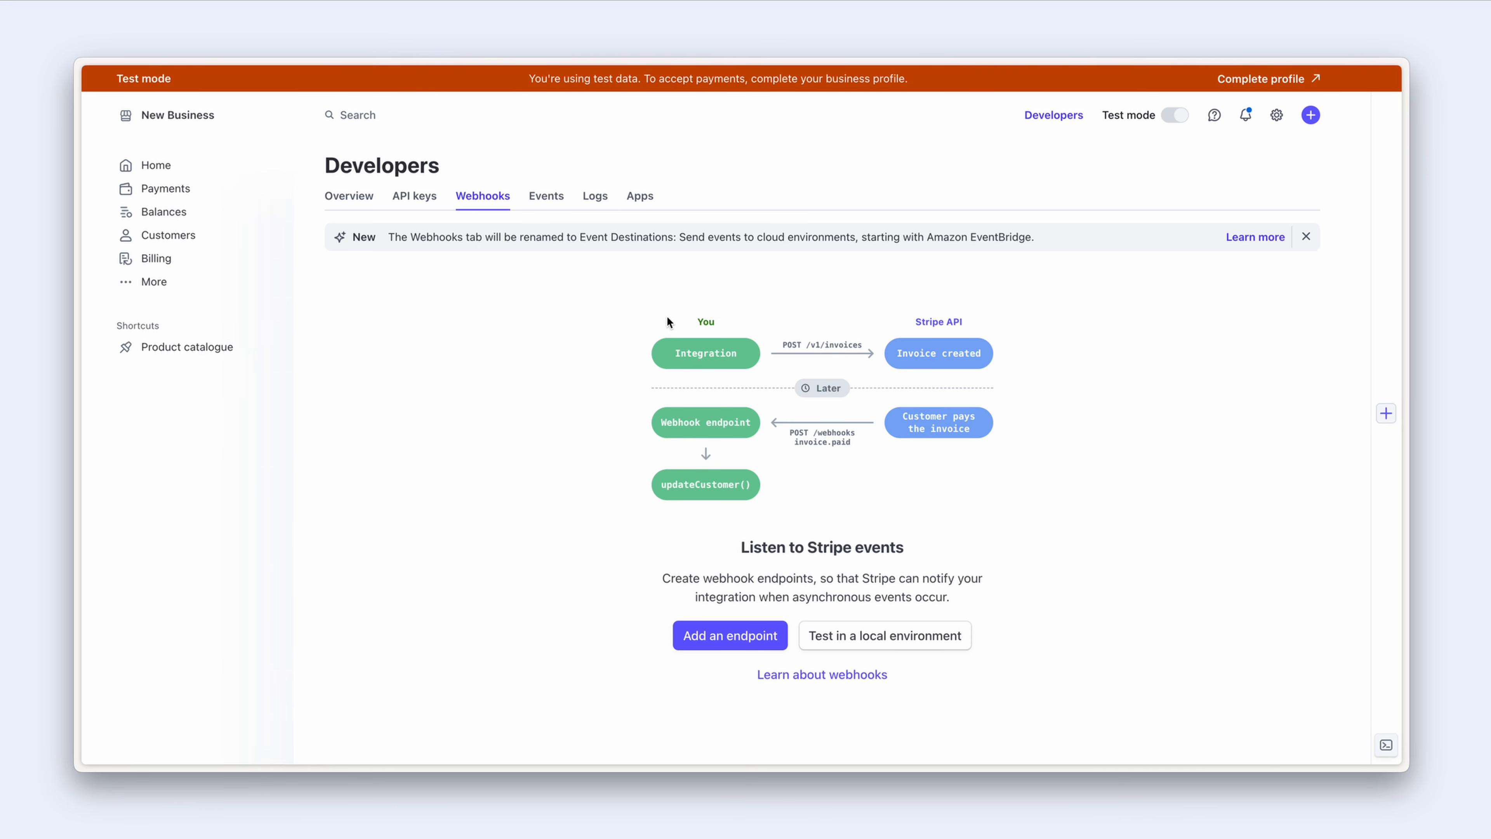
Step: Search the dashboard for 'workbench' and choose Opt in to Workbench
{"action": "left_click", "coordinate": [388, 115]}
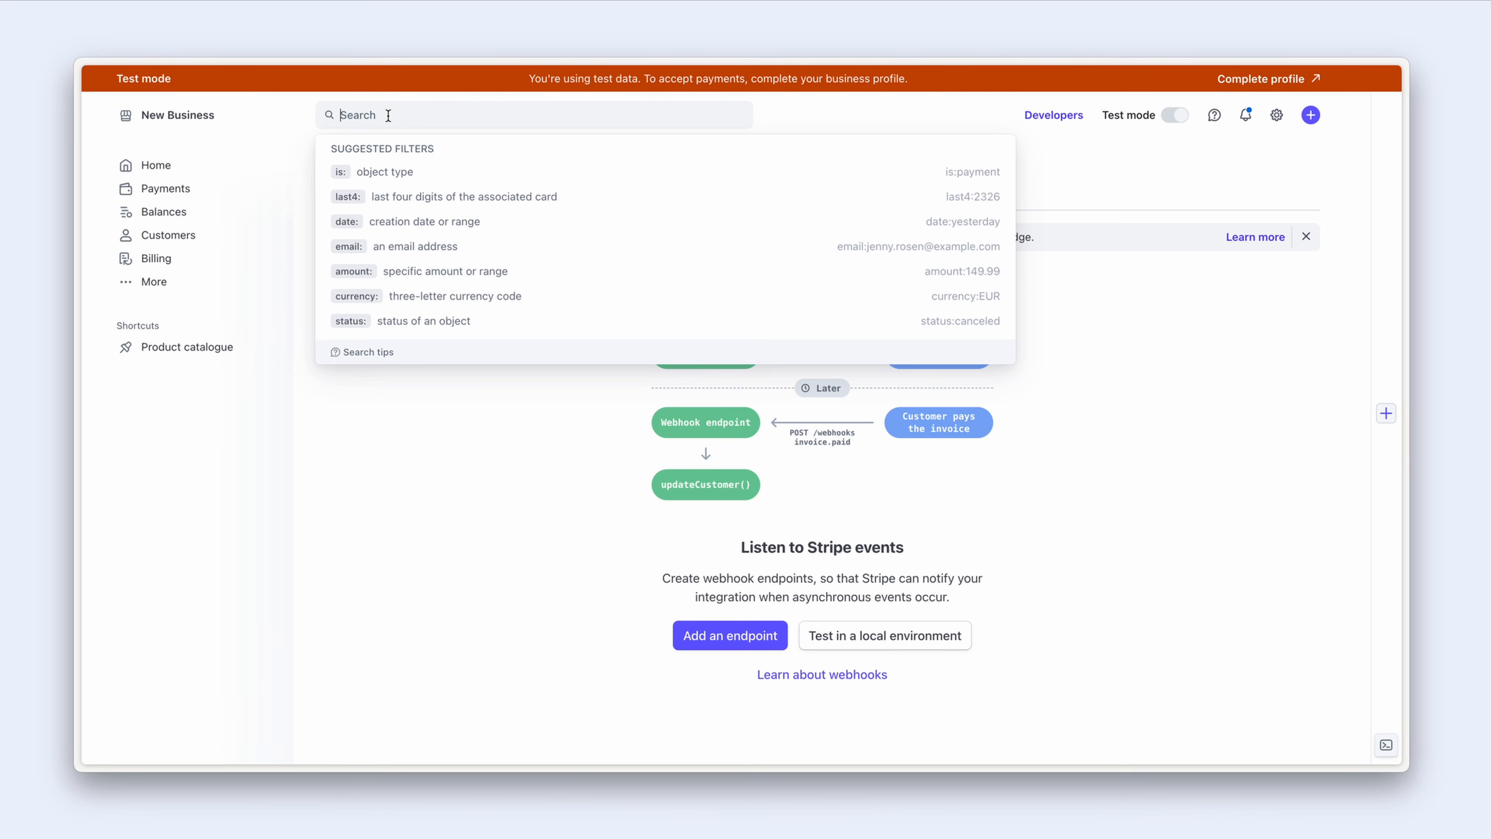
{"action": "type", "text": "workbench"}
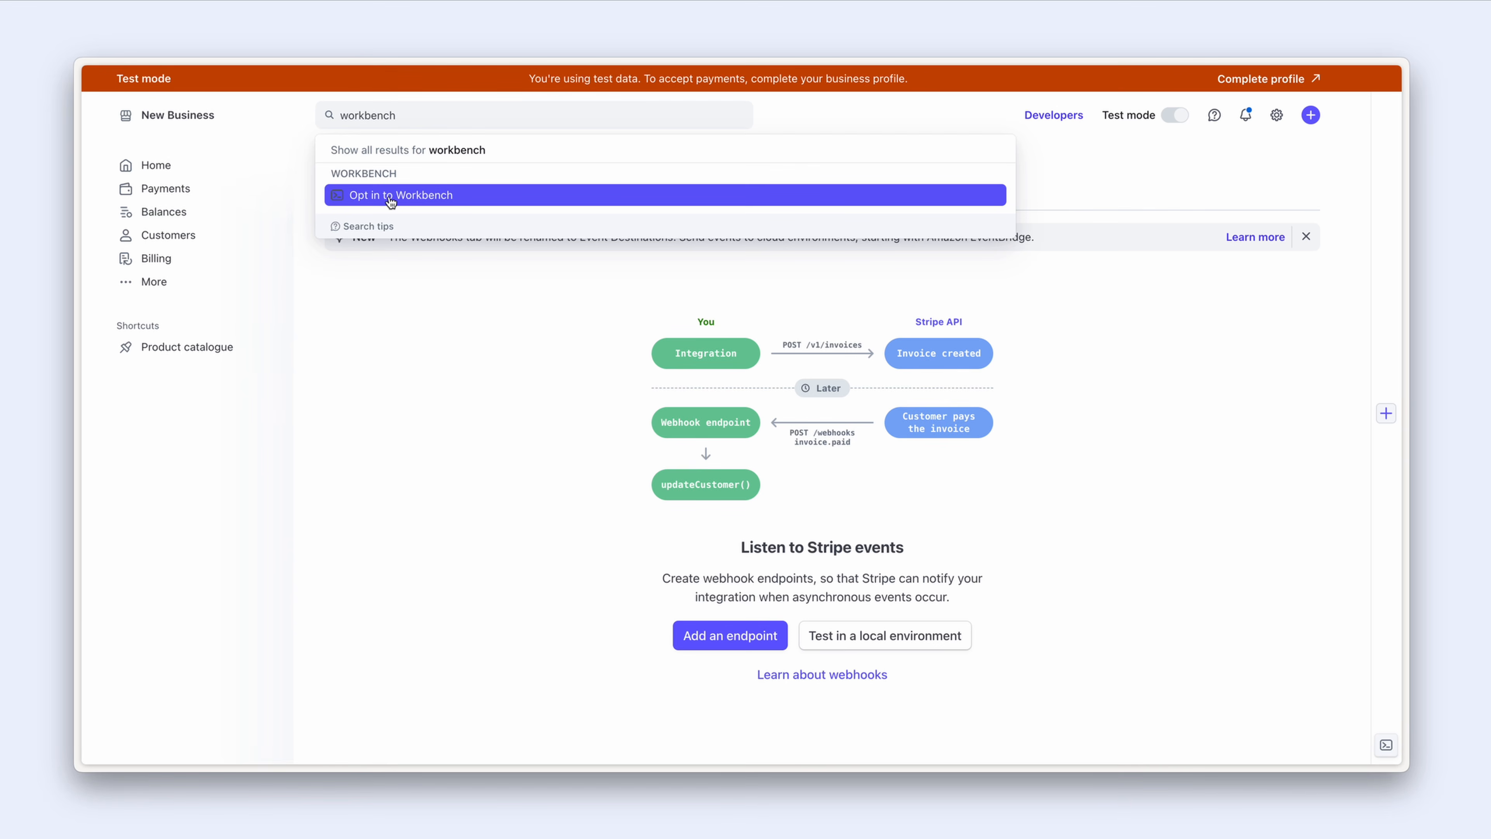
{"action": "left_click", "coordinate": [467, 197]}
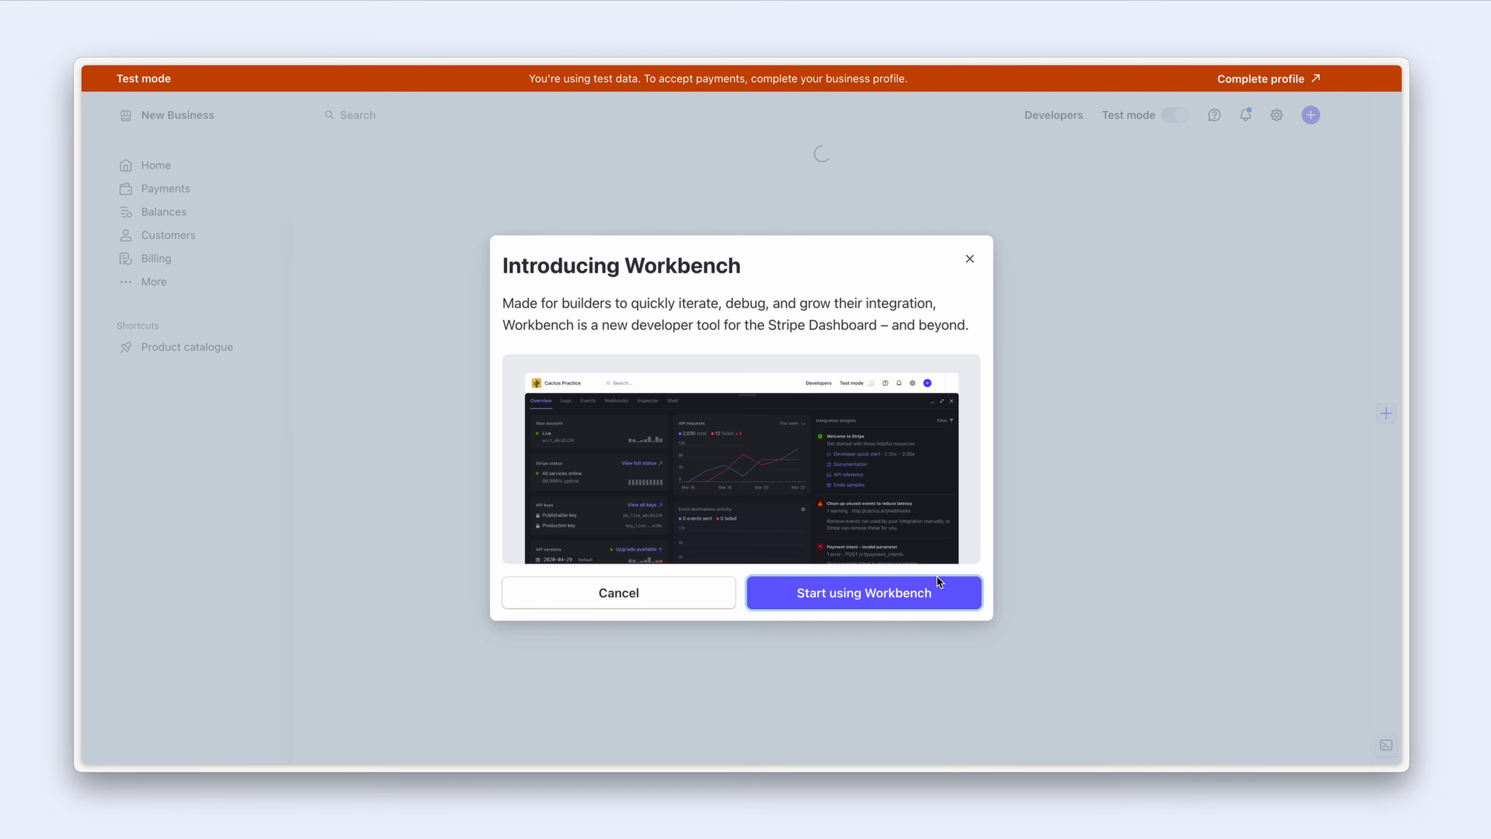
Step: Start using Workbench, go to its Webhooks section, and create a new endpoint
{"action": "left_click", "coordinate": [947, 596]}
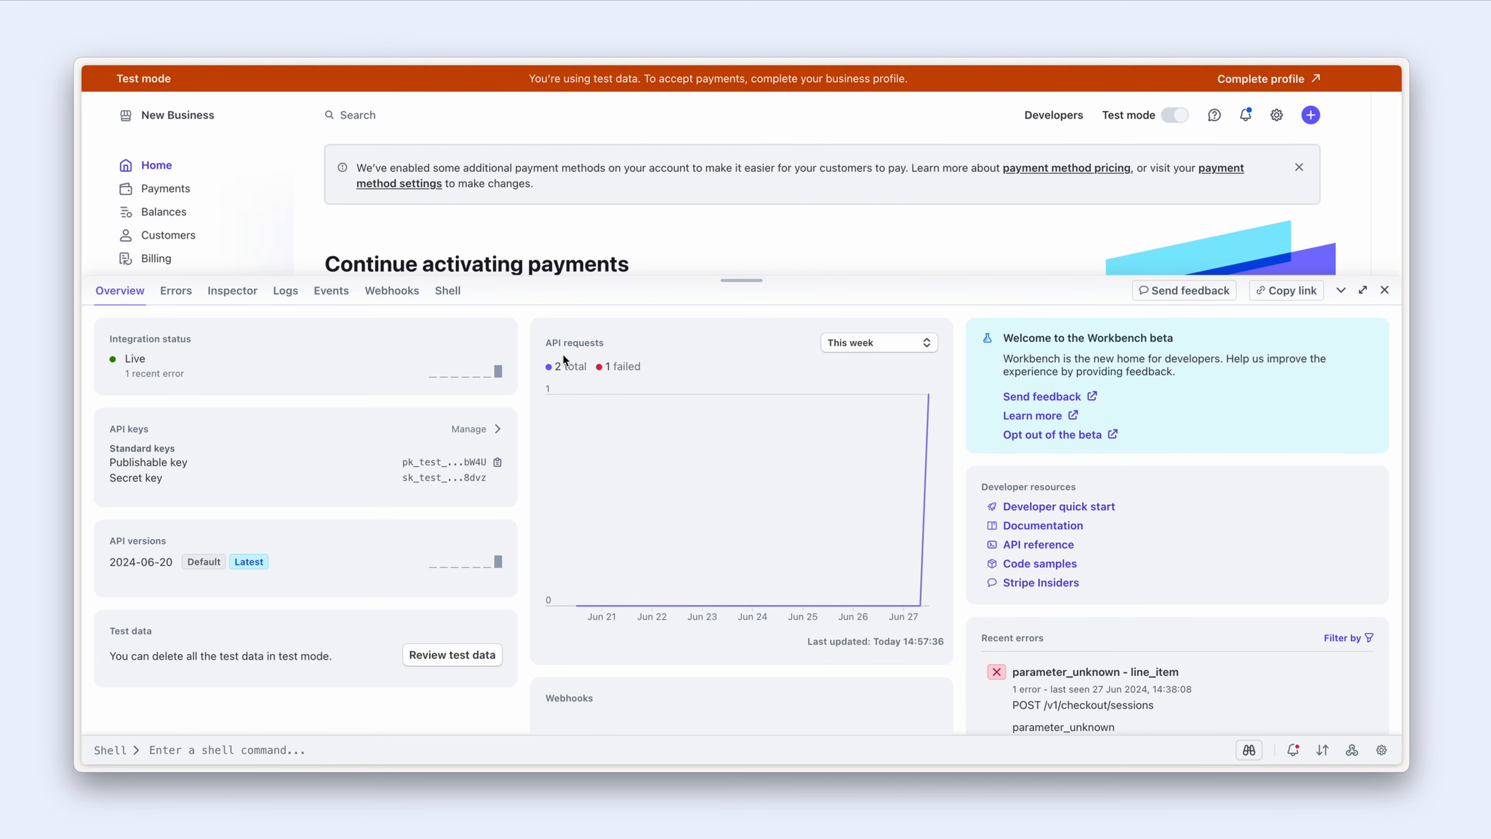
{"action": "left_click", "coordinate": [404, 297]}
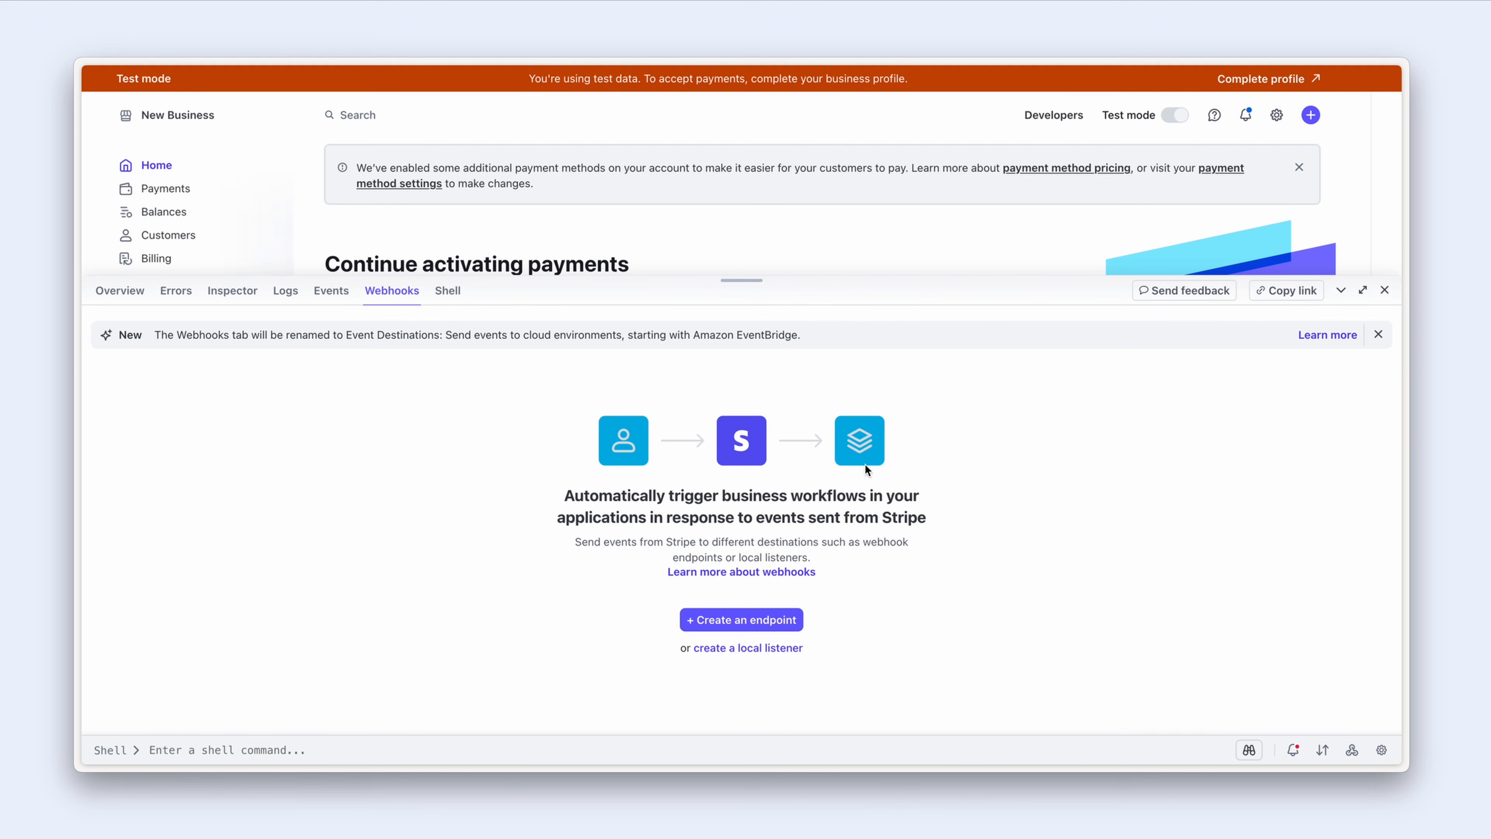
{"action": "left_click", "coordinate": [748, 621]}
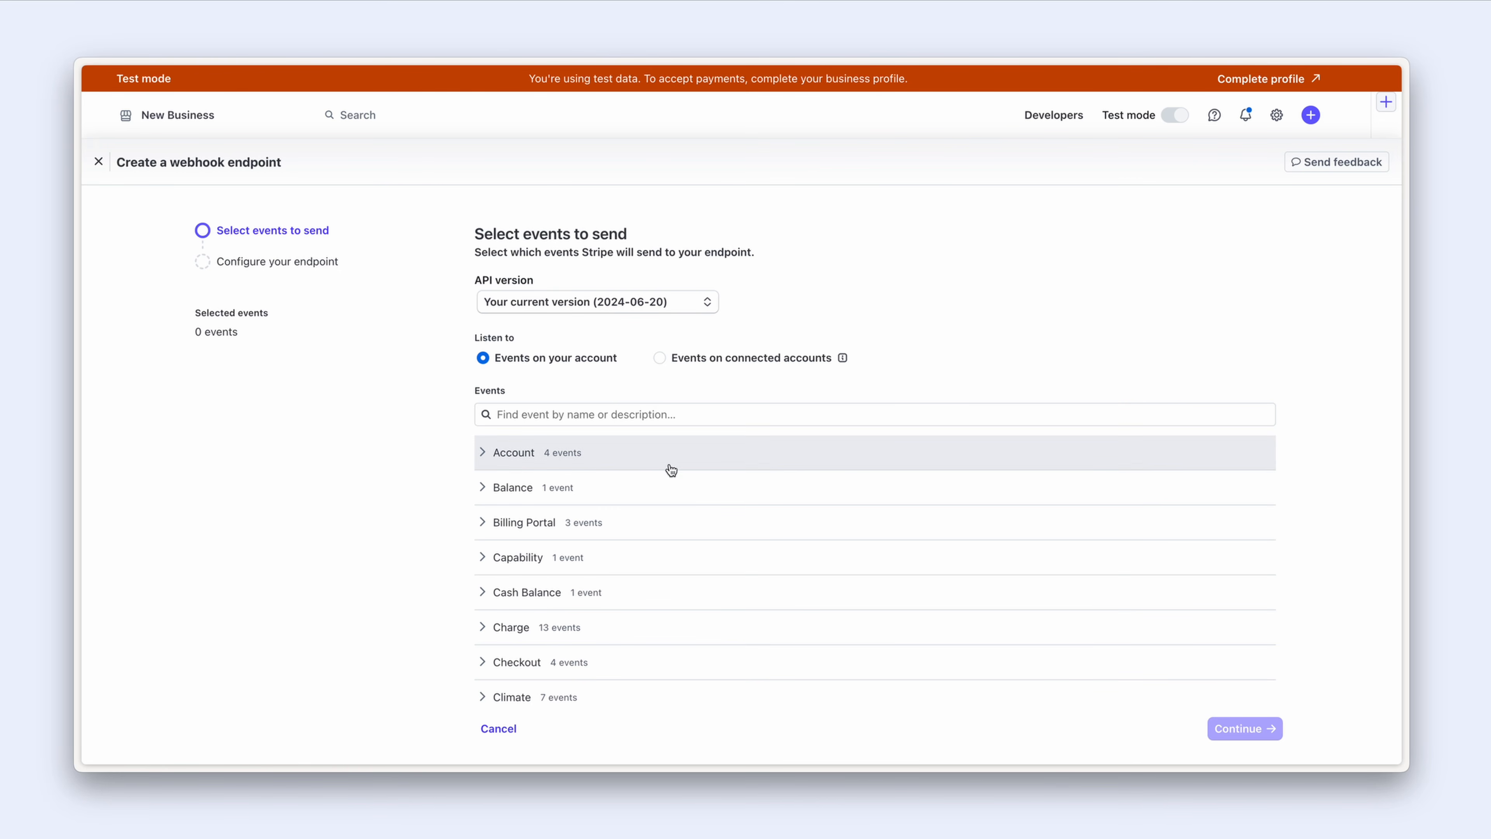
Step: Expand the Checkout group in the events list to show its four events
{"action": "scroll", "coordinate": [673, 498], "scroll_direction": "down", "scroll_amount": 2}
{"action": "scroll", "coordinate": [672, 498], "scroll_direction": "down", "scroll_amount": 3}
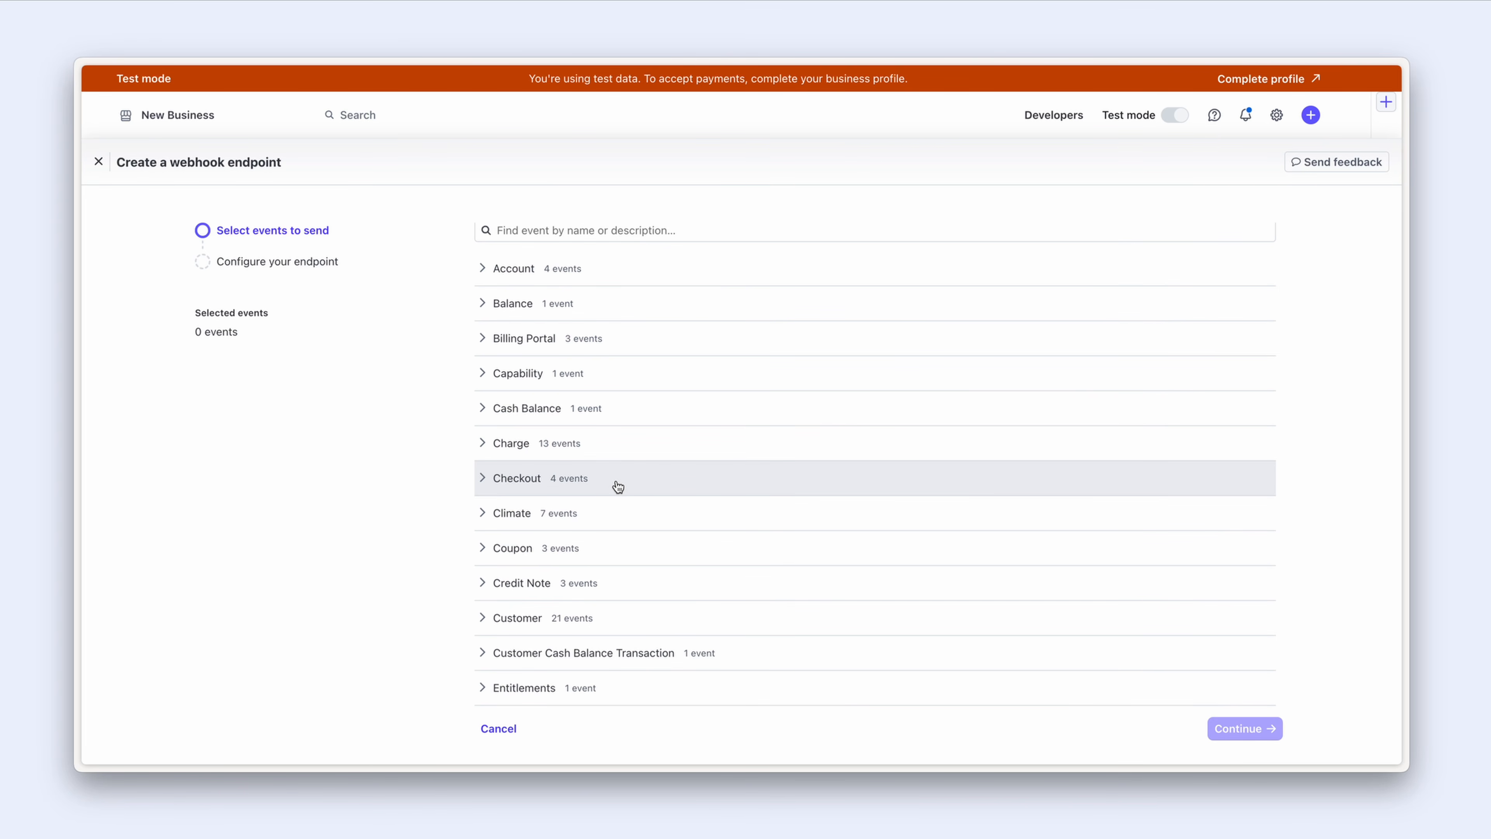
{"action": "left_click", "coordinate": [483, 479]}
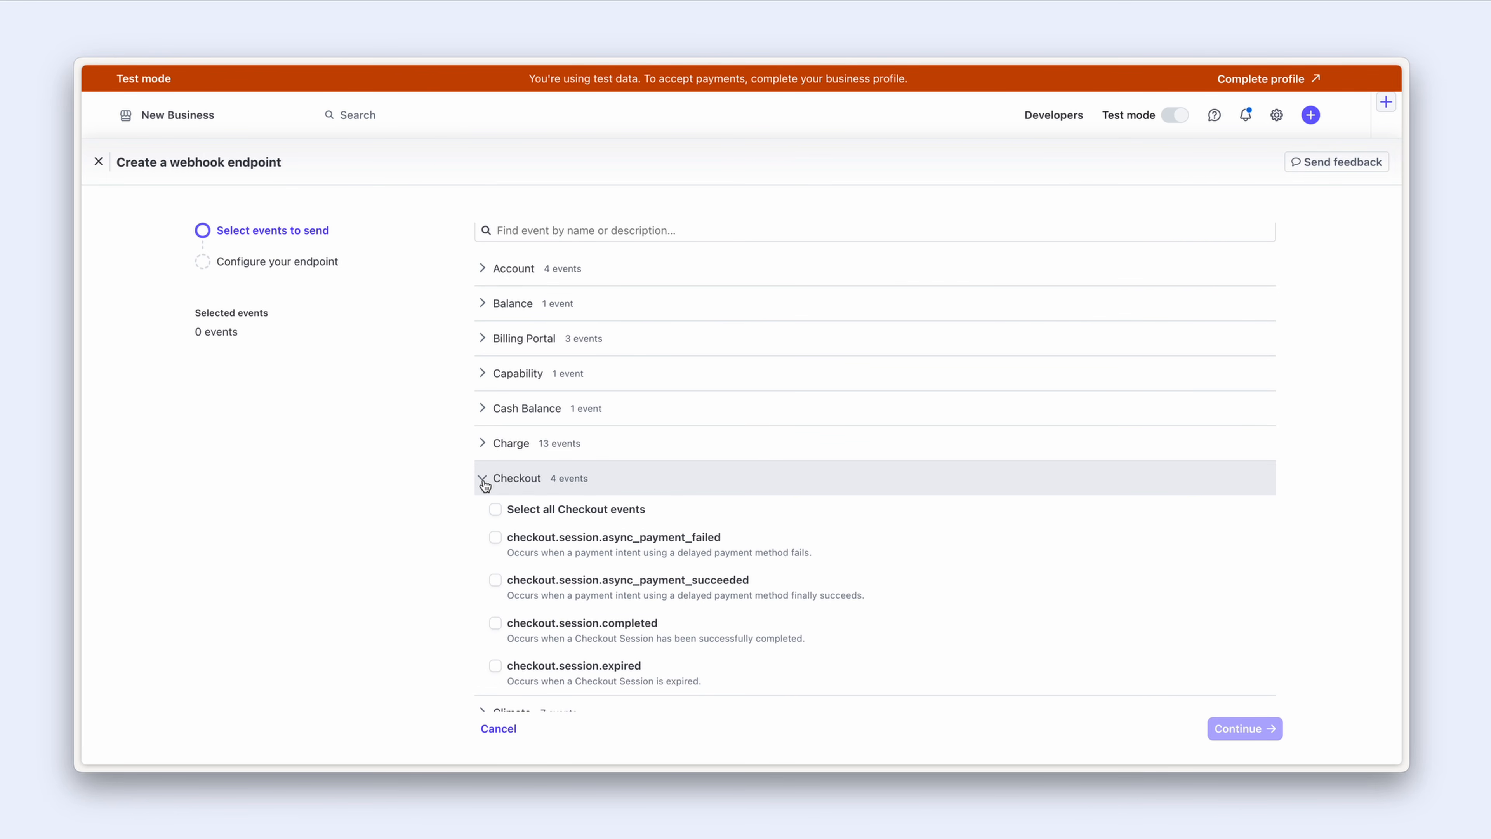
{"action": "scroll", "coordinate": [485, 483], "scroll_direction": "down", "scroll_amount": 3}
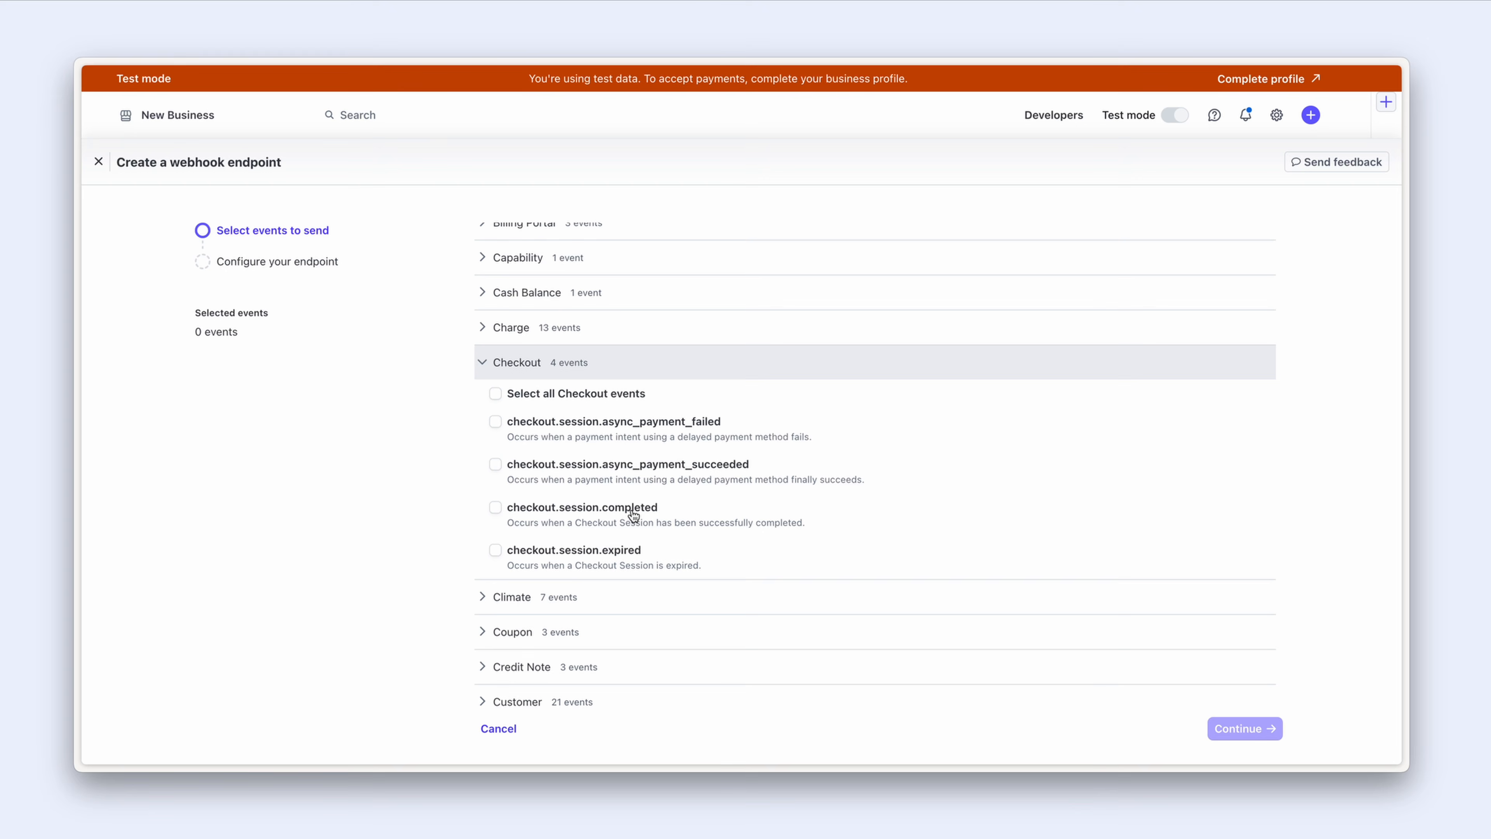
Step: Select checkout.session.completed and describe the endpoint as 'For successful subscription payments'
{"action": "left_click", "coordinate": [633, 513]}
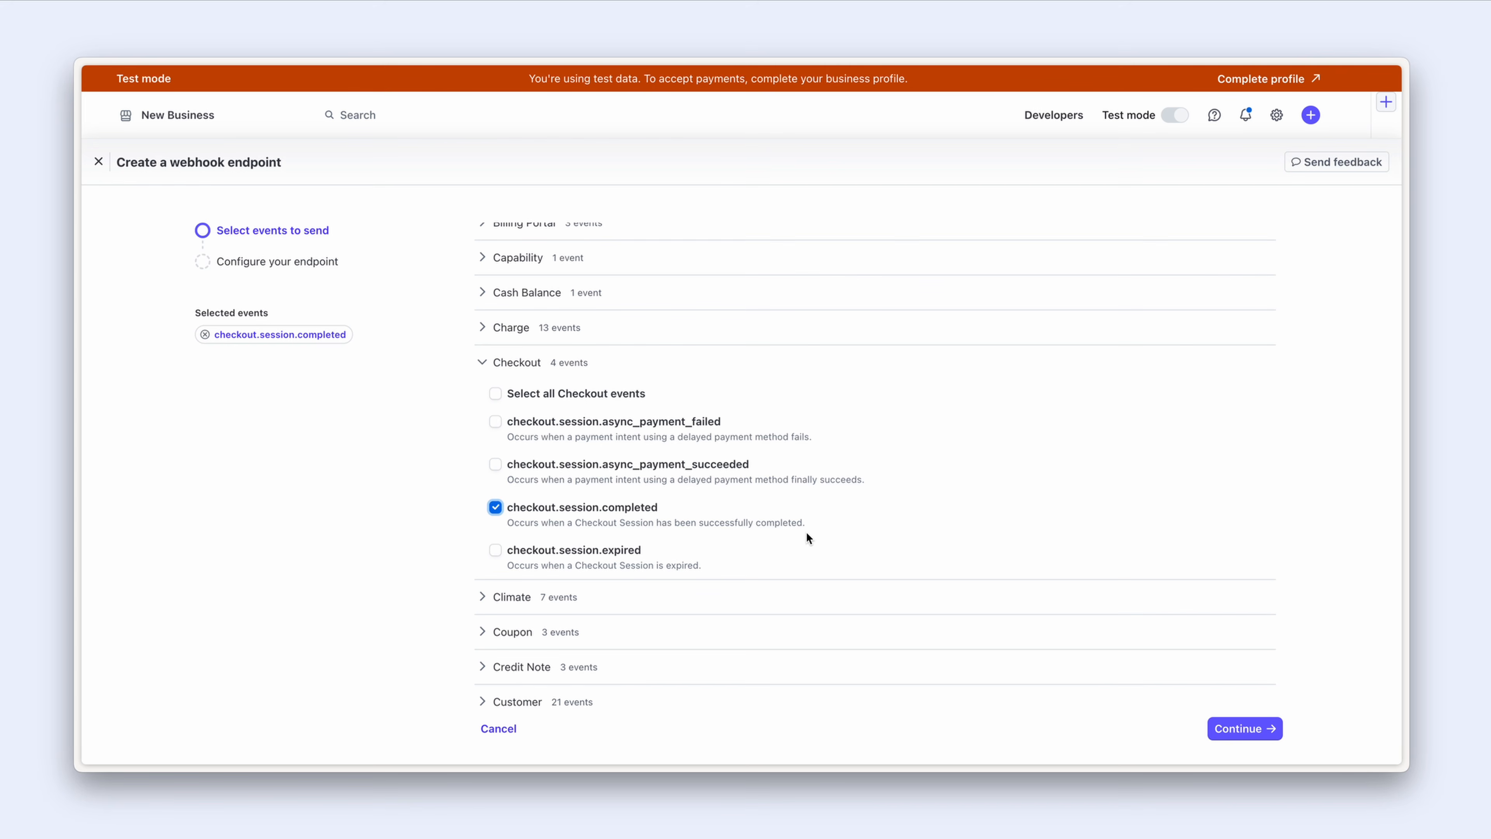
{"action": "left_click", "coordinate": [1238, 735]}
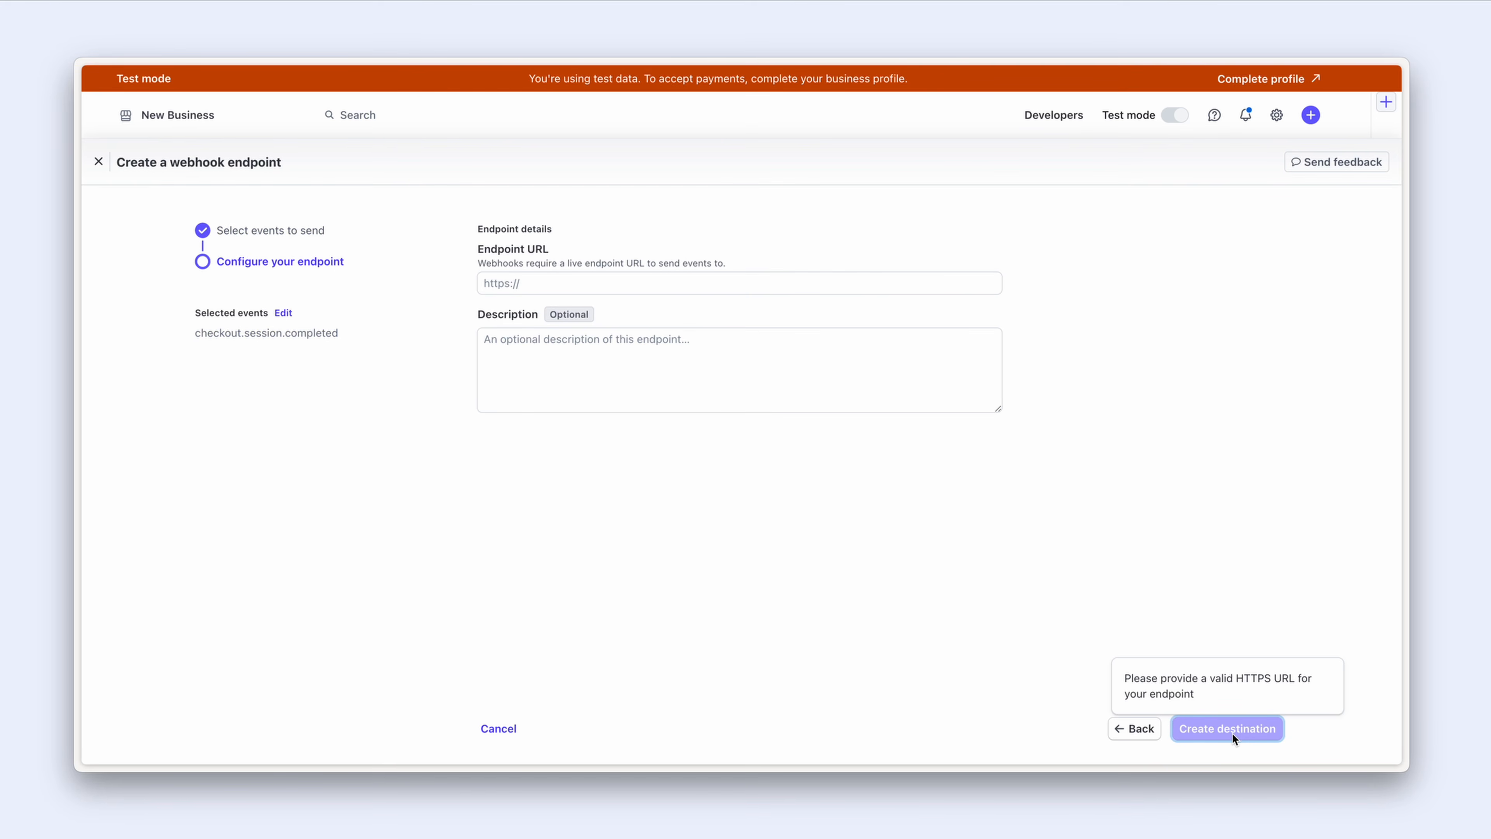
{"action": "left_click", "coordinate": [702, 343]}
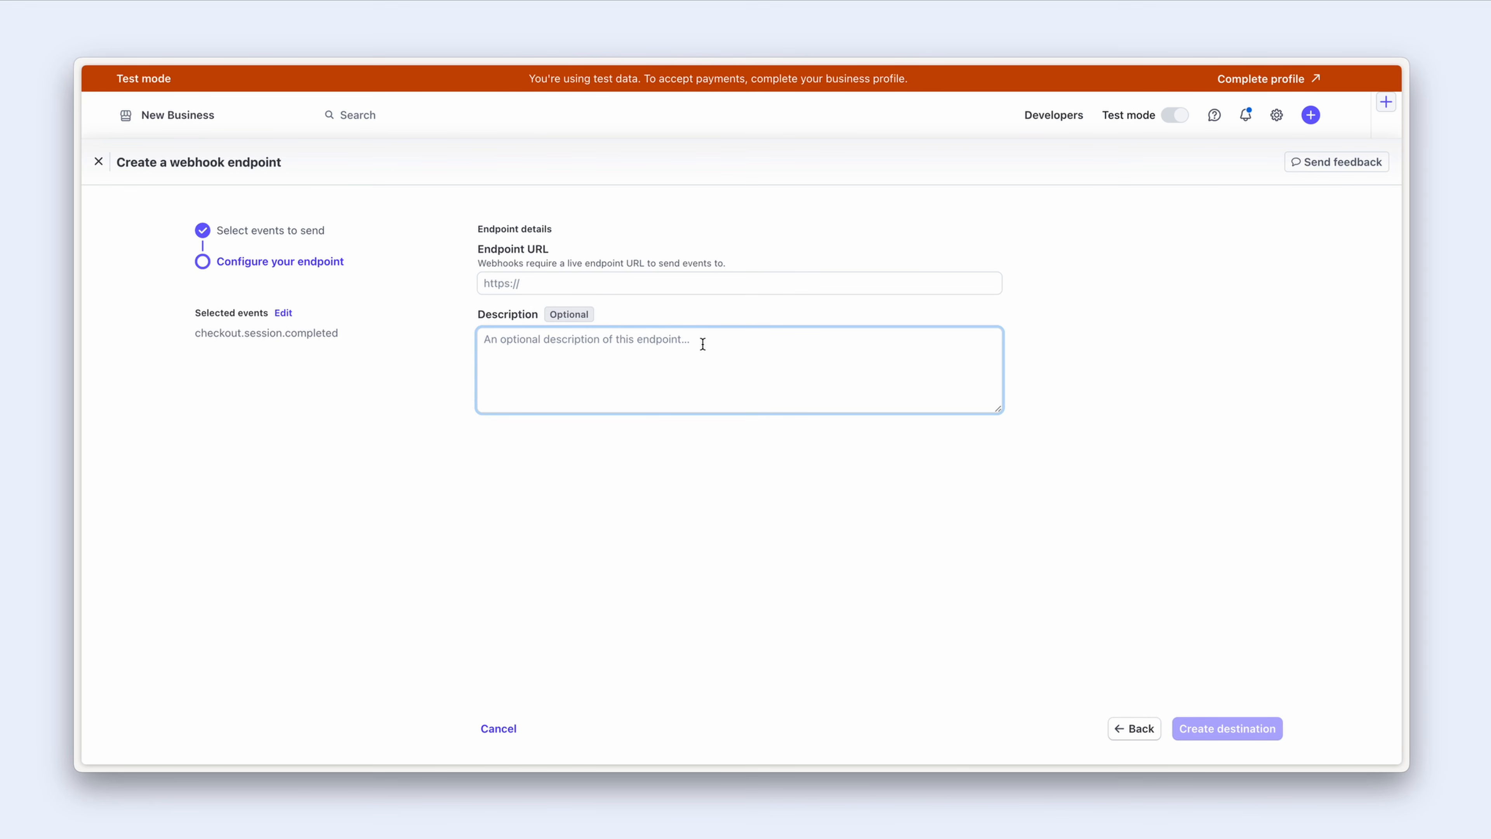
{"action": "type", "text": "For succ"}
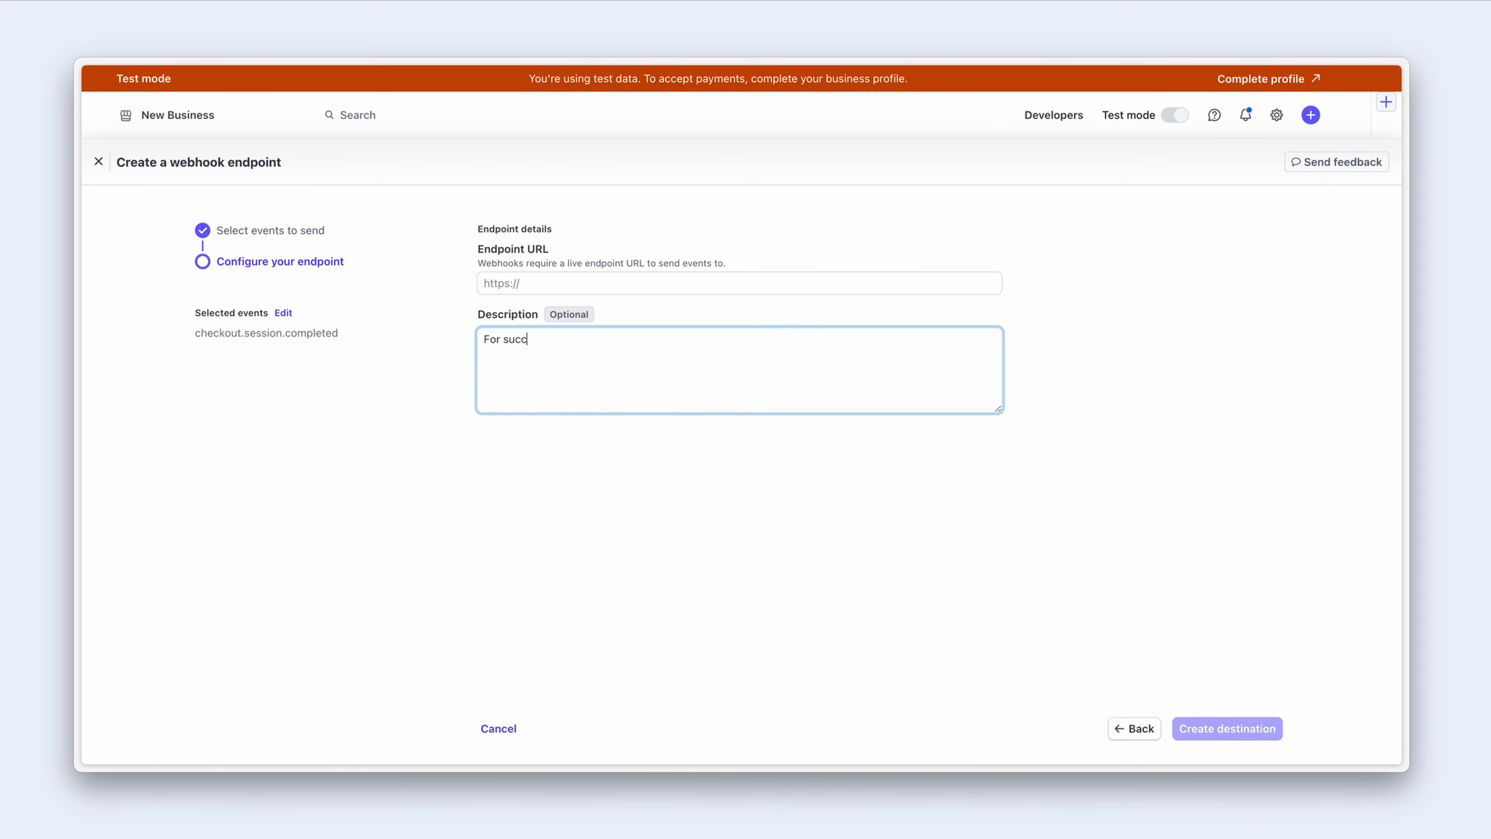
{"action": "type", "text": "essful subscription payments"}
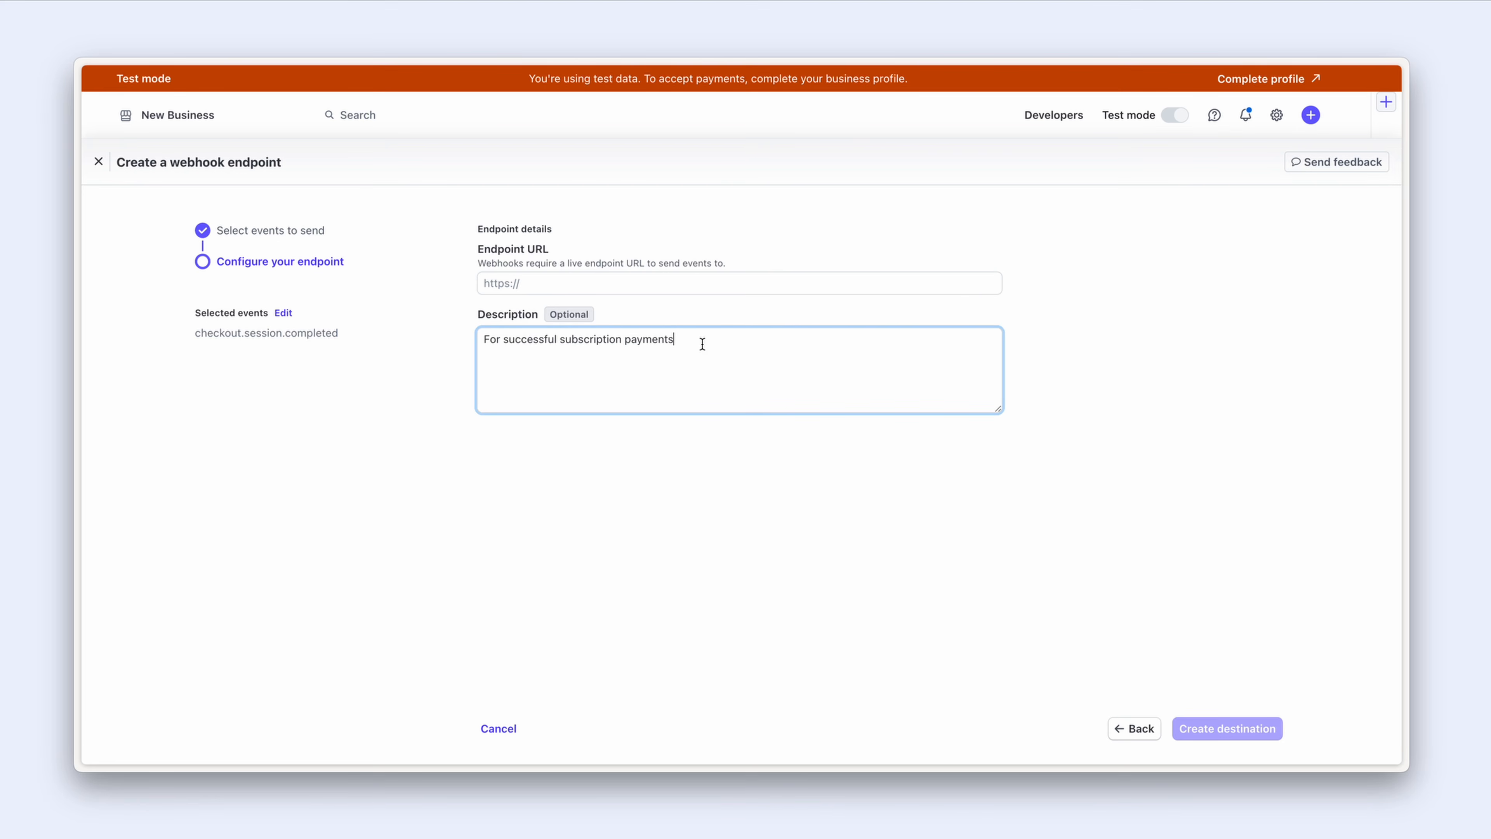
{"action": "left_click", "coordinate": [693, 283]}
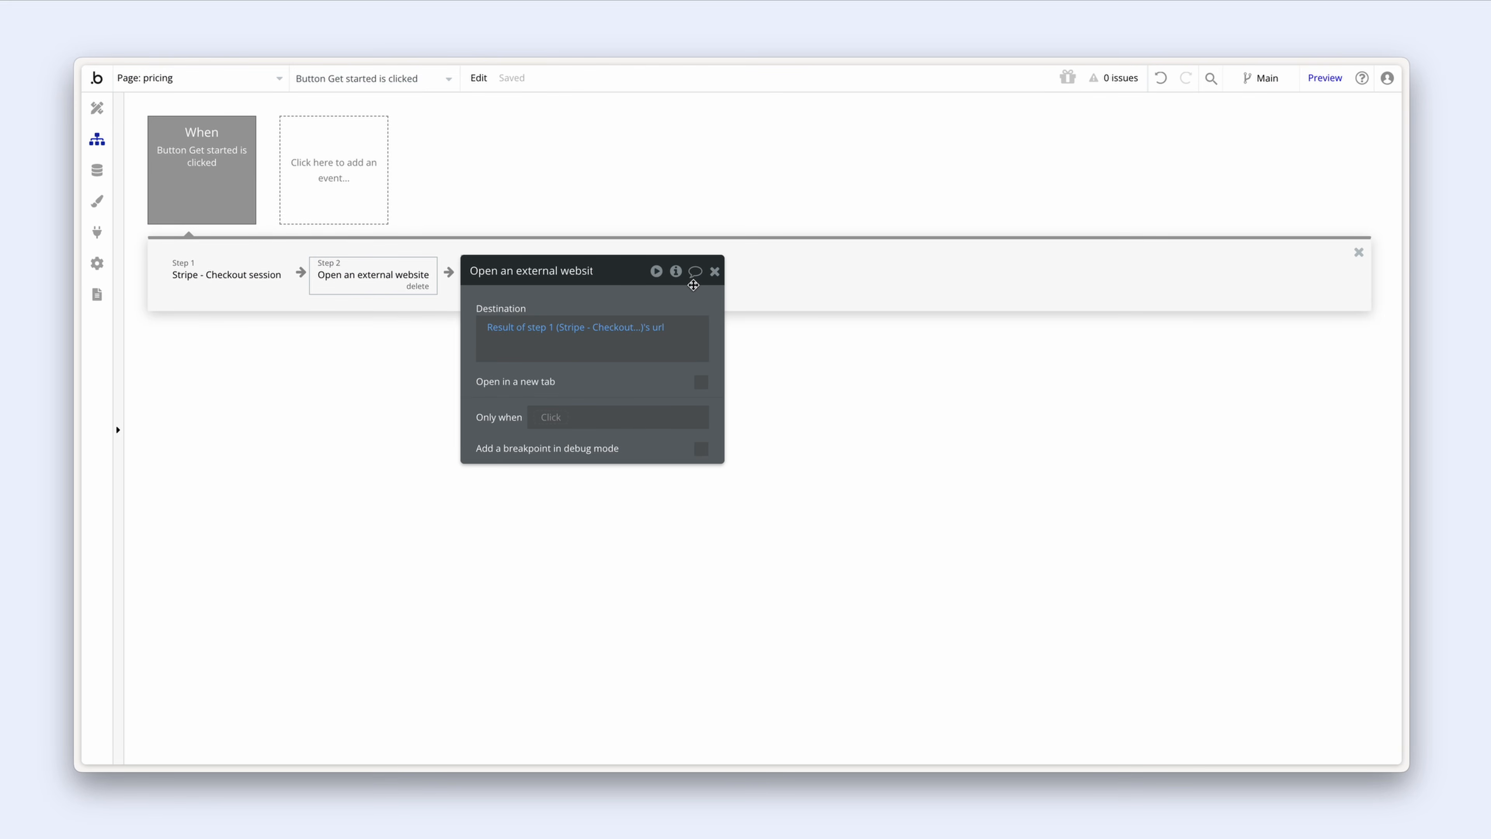
Step: Open the app's Settings and go to the API tab
{"action": "left_click", "coordinate": [99, 264]}
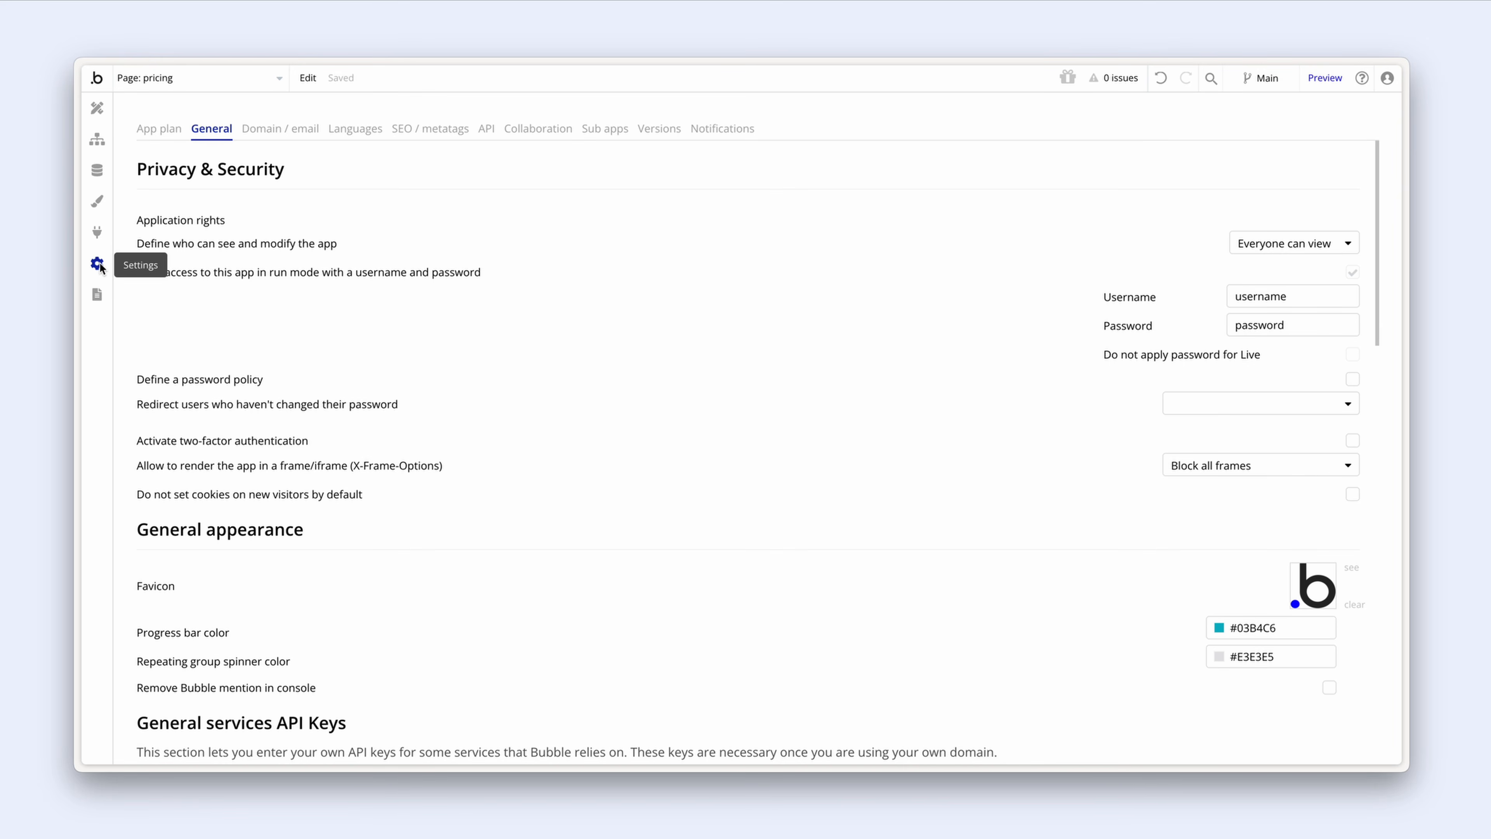
{"action": "left_click", "coordinate": [150, 131]}
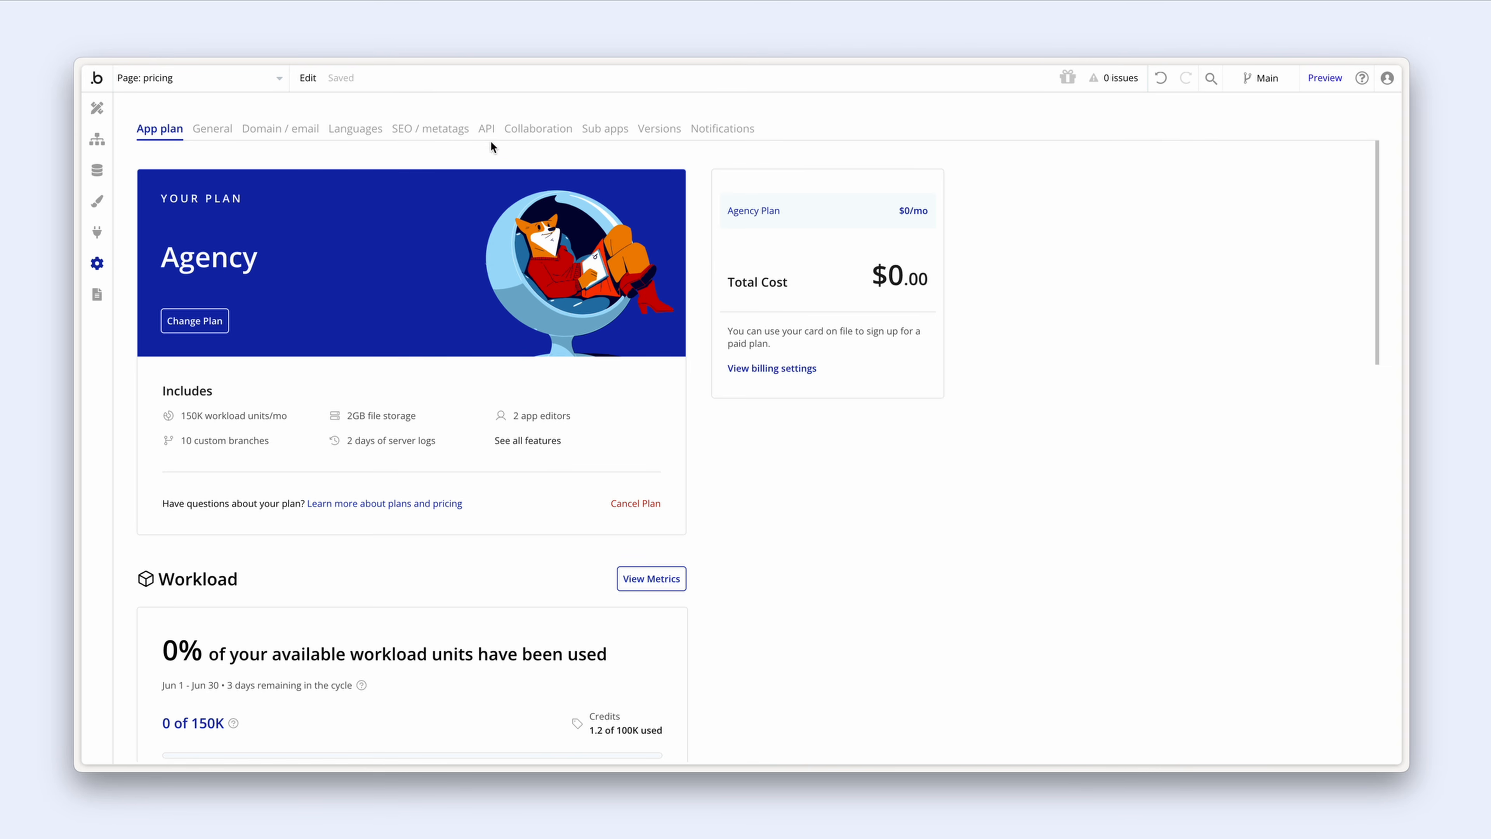
{"action": "left_click", "coordinate": [487, 130]}
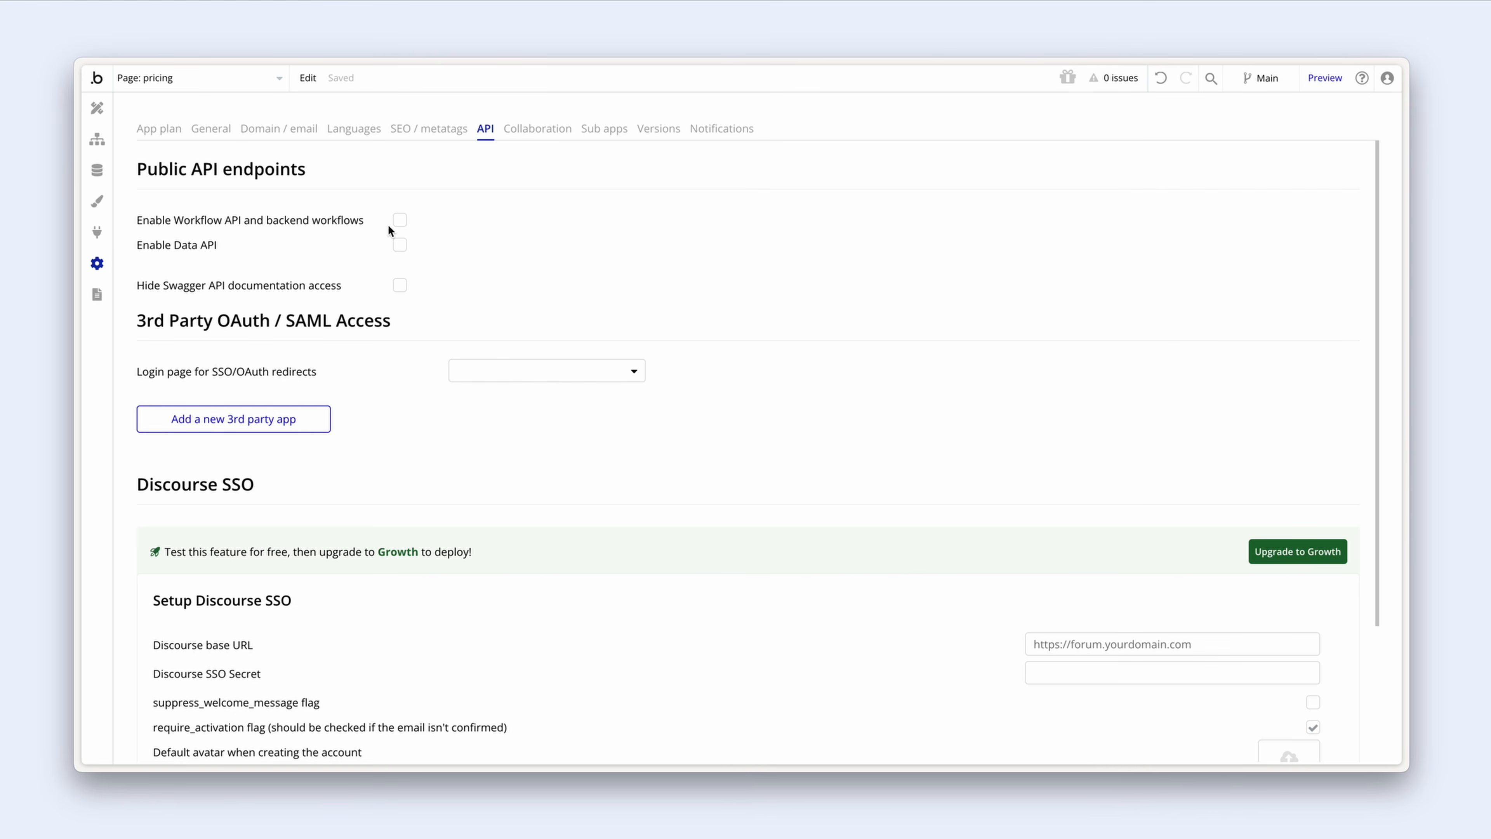
Step: Tick 'Enable Workflow API and backend workflows' and switch to the Backend workflows page
{"action": "left_click", "coordinate": [400, 220]}
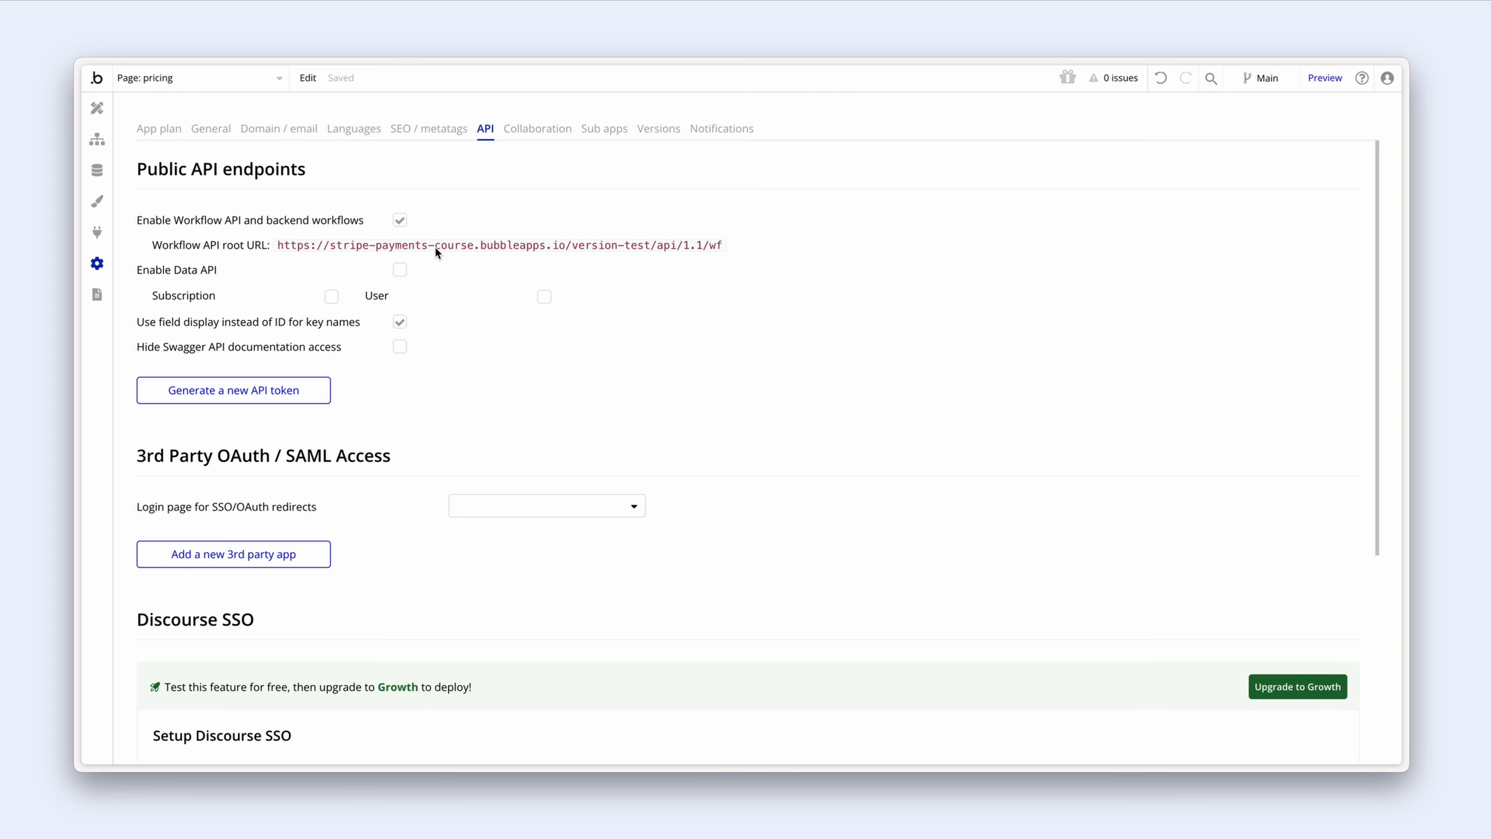
{"action": "left_click", "coordinate": [262, 81]}
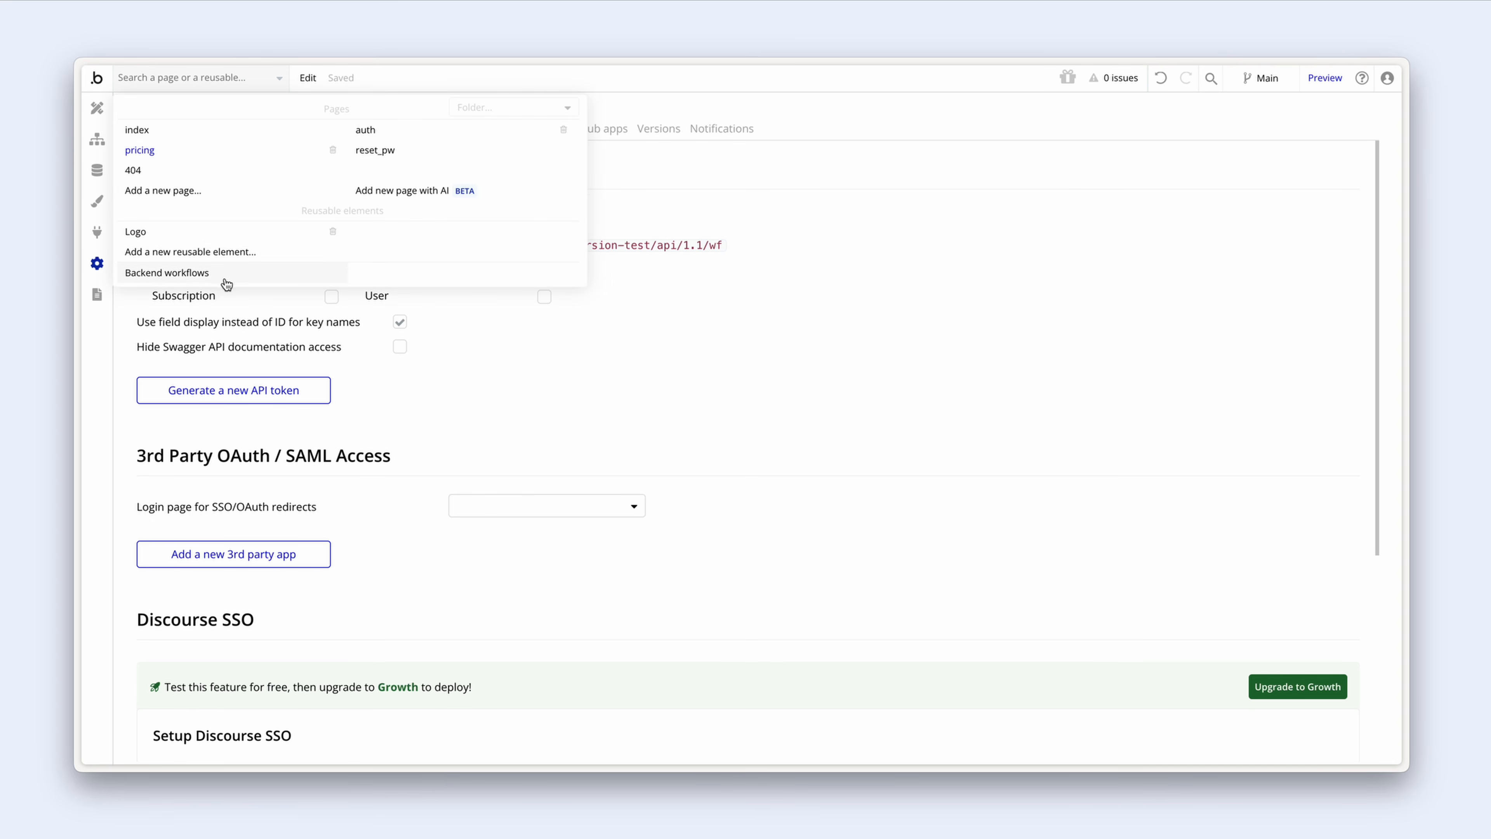
{"action": "left_click", "coordinate": [225, 278]}
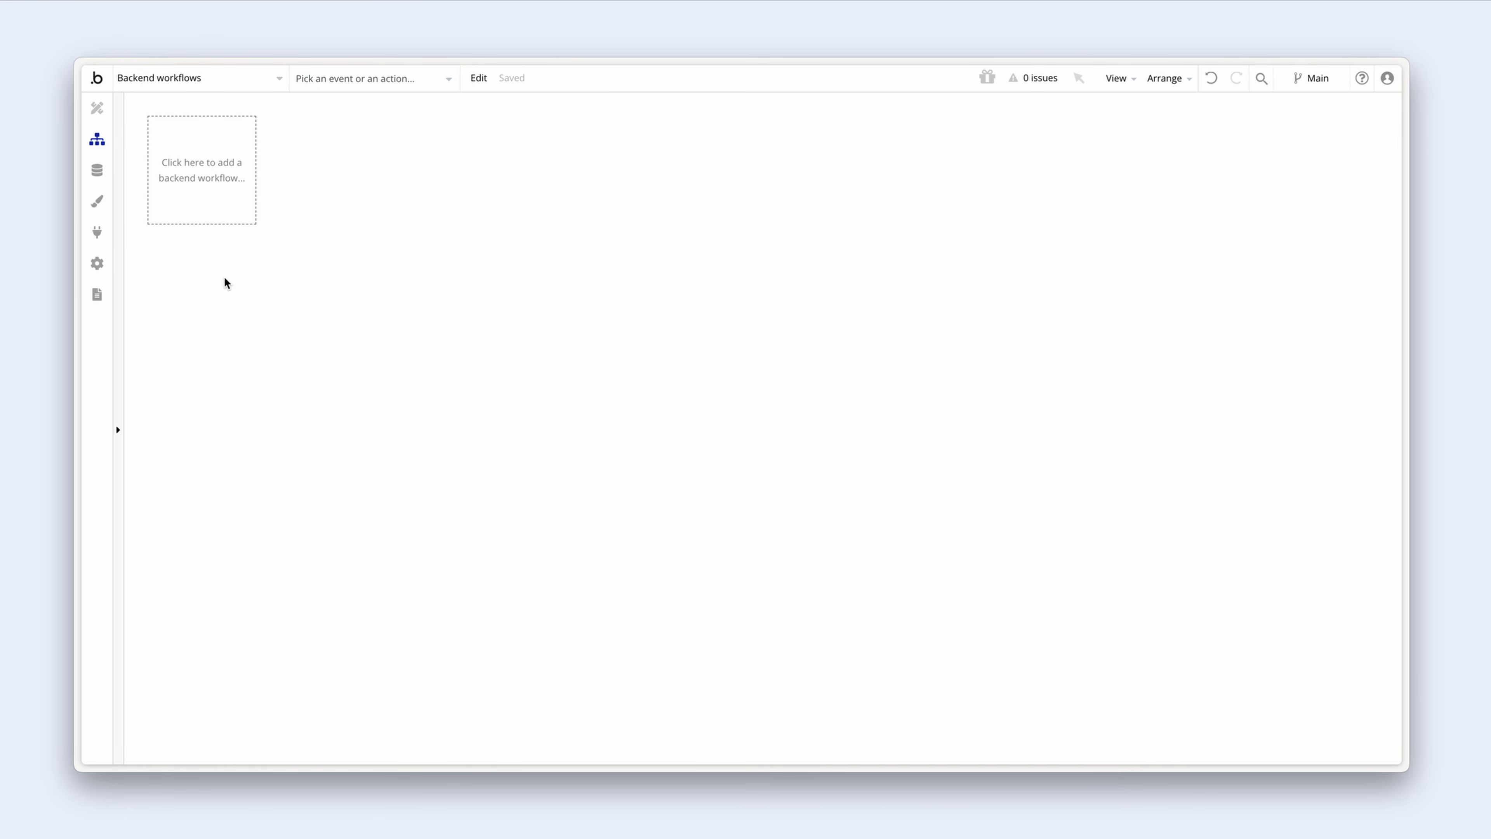
Step: Add a new API workflow named 'checkout-session' in the backend workflows editor
{"action": "left_click", "coordinate": [217, 204]}
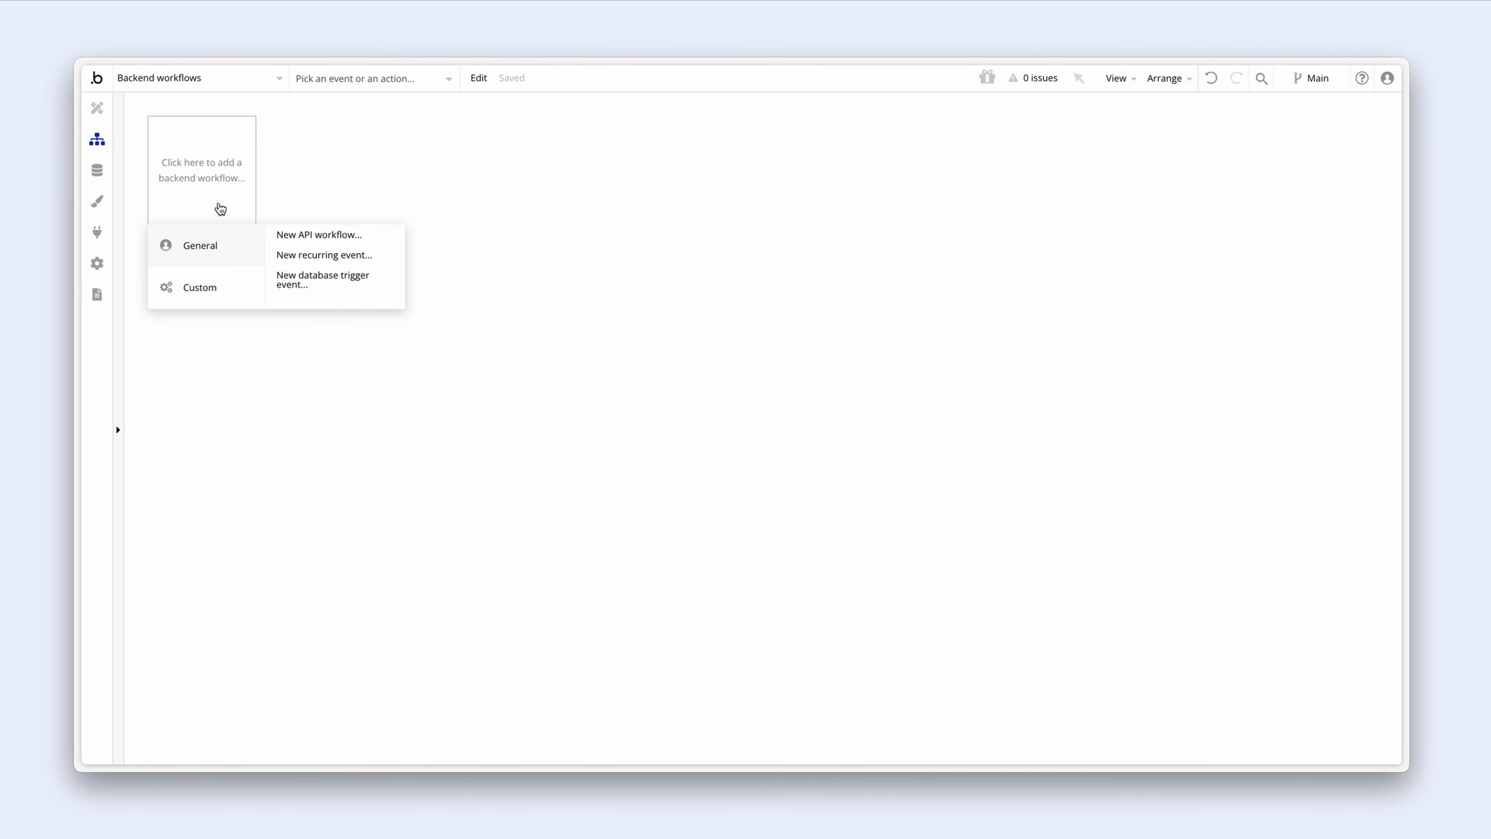
{"action": "left_click", "coordinate": [368, 236]}
{"action": "left_click_drag", "start_coordinate": [556, 325], "coordinate": [411, 324]}
{"action": "left_click", "coordinate": [458, 307]}
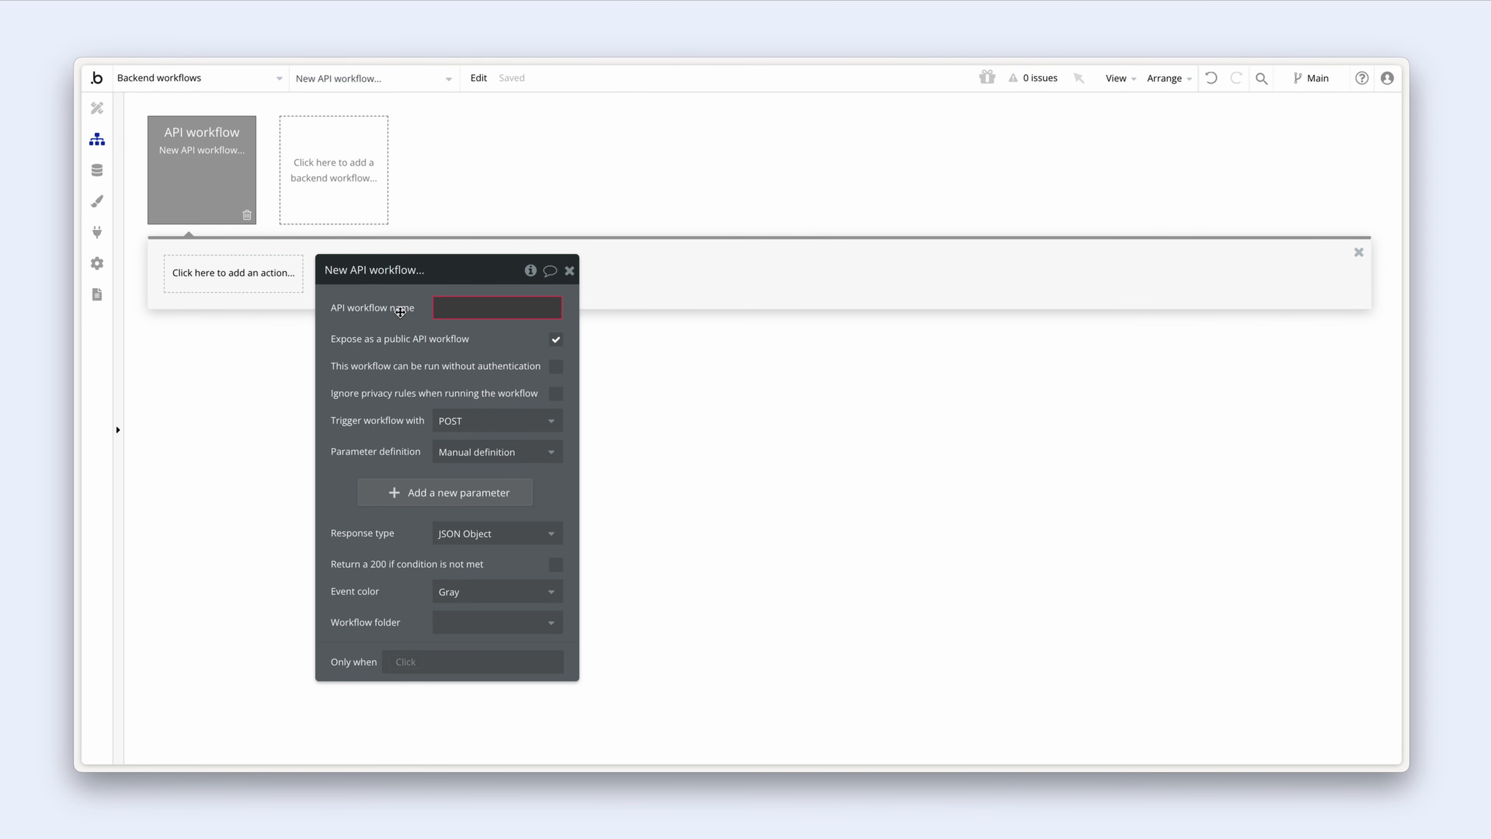
{"action": "type", "text": "checkout-session"}
{"action": "key", "text": "Return"}
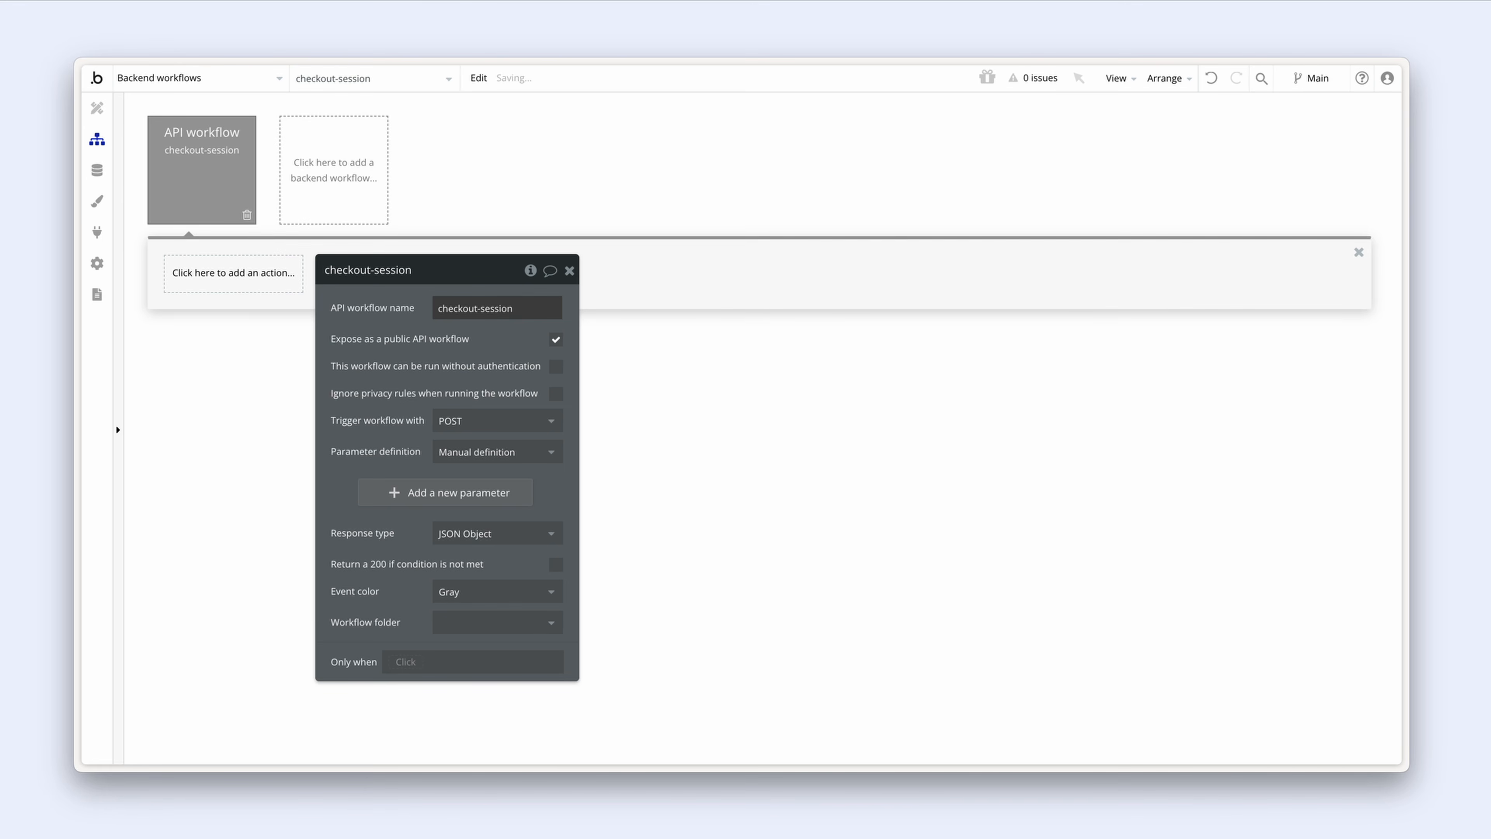
{"action": "left_click", "coordinate": [496, 341]}
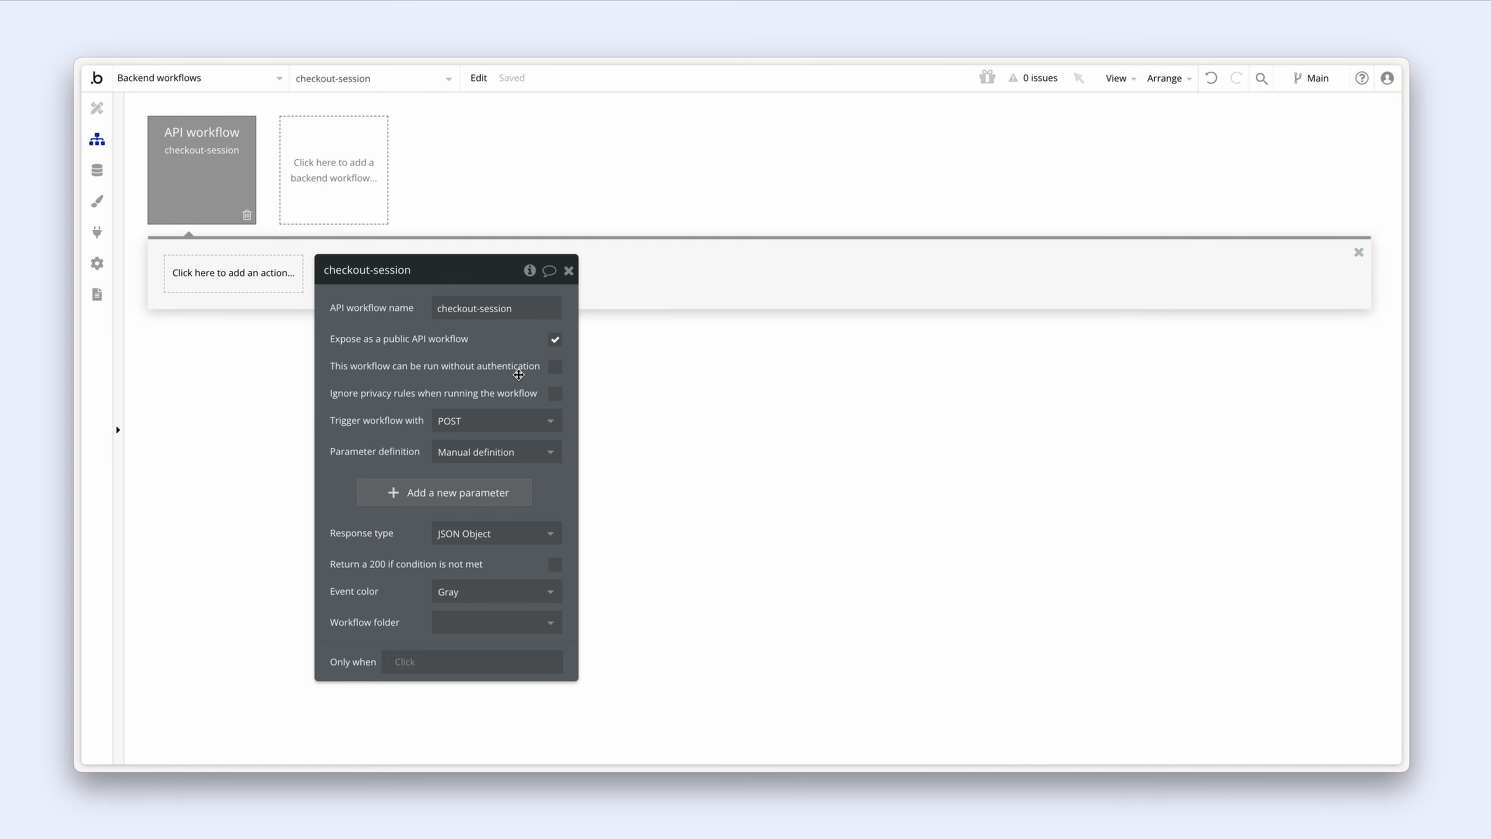
Step: Set checkout-session to run without authentication, ignore privacy rules, use POST and detect request data with headers
{"action": "left_click", "coordinate": [555, 366]}
{"action": "left_click", "coordinate": [555, 393]}
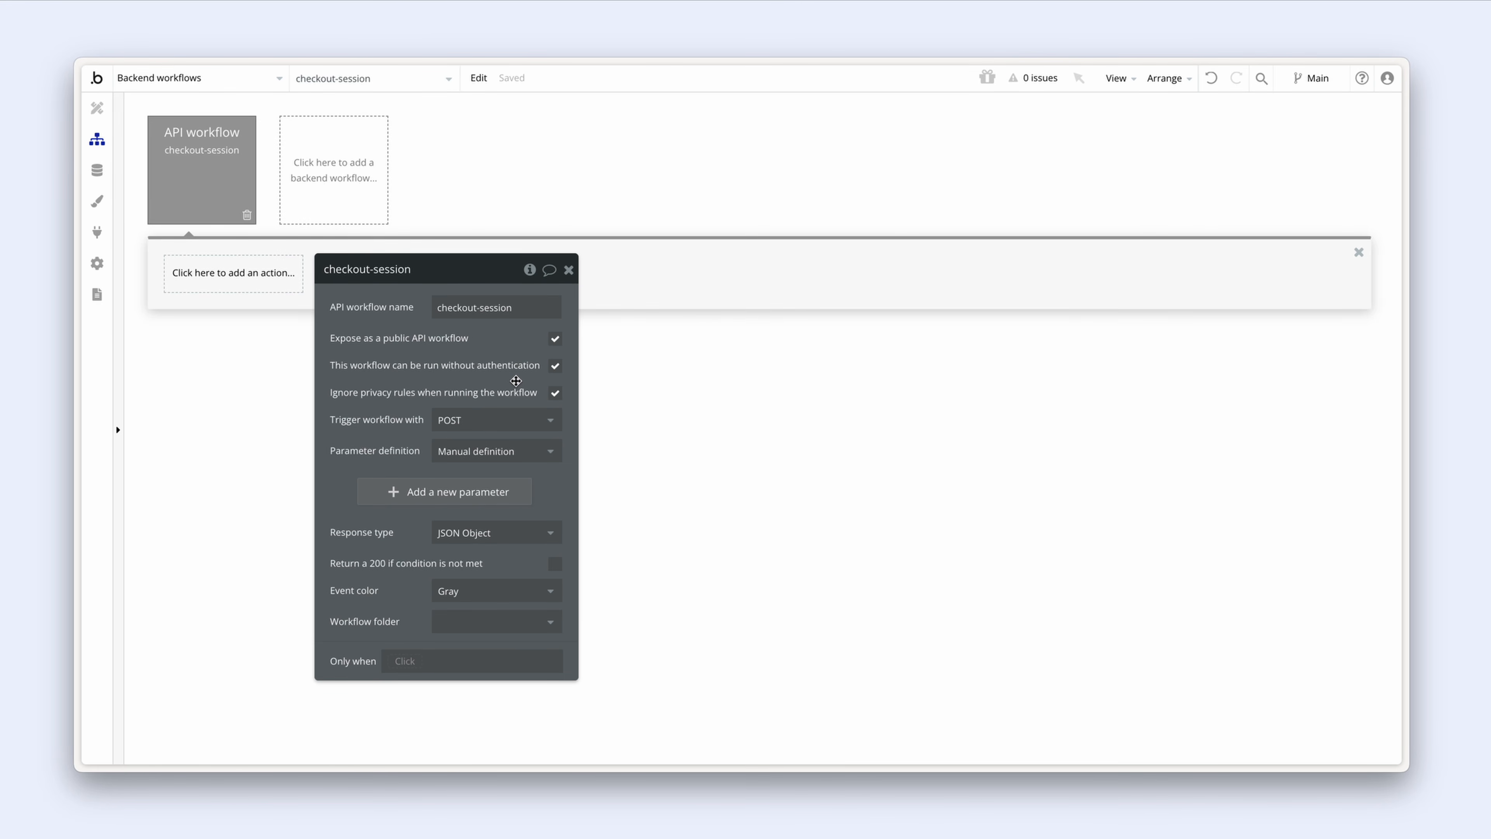
{"action": "left_click", "coordinate": [509, 421]}
{"action": "left_click", "coordinate": [475, 470]}
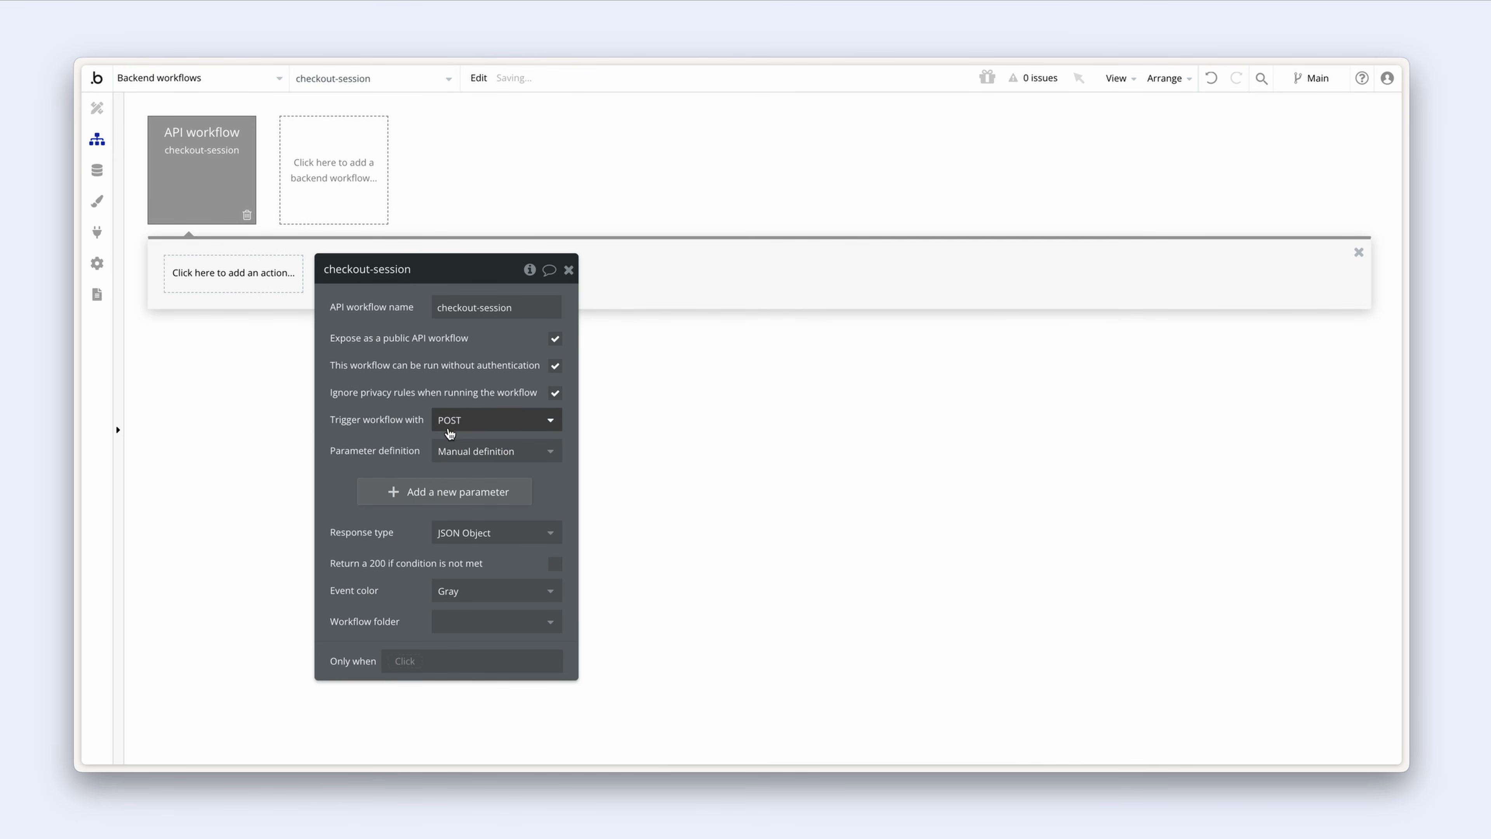
{"action": "left_click", "coordinate": [548, 452]}
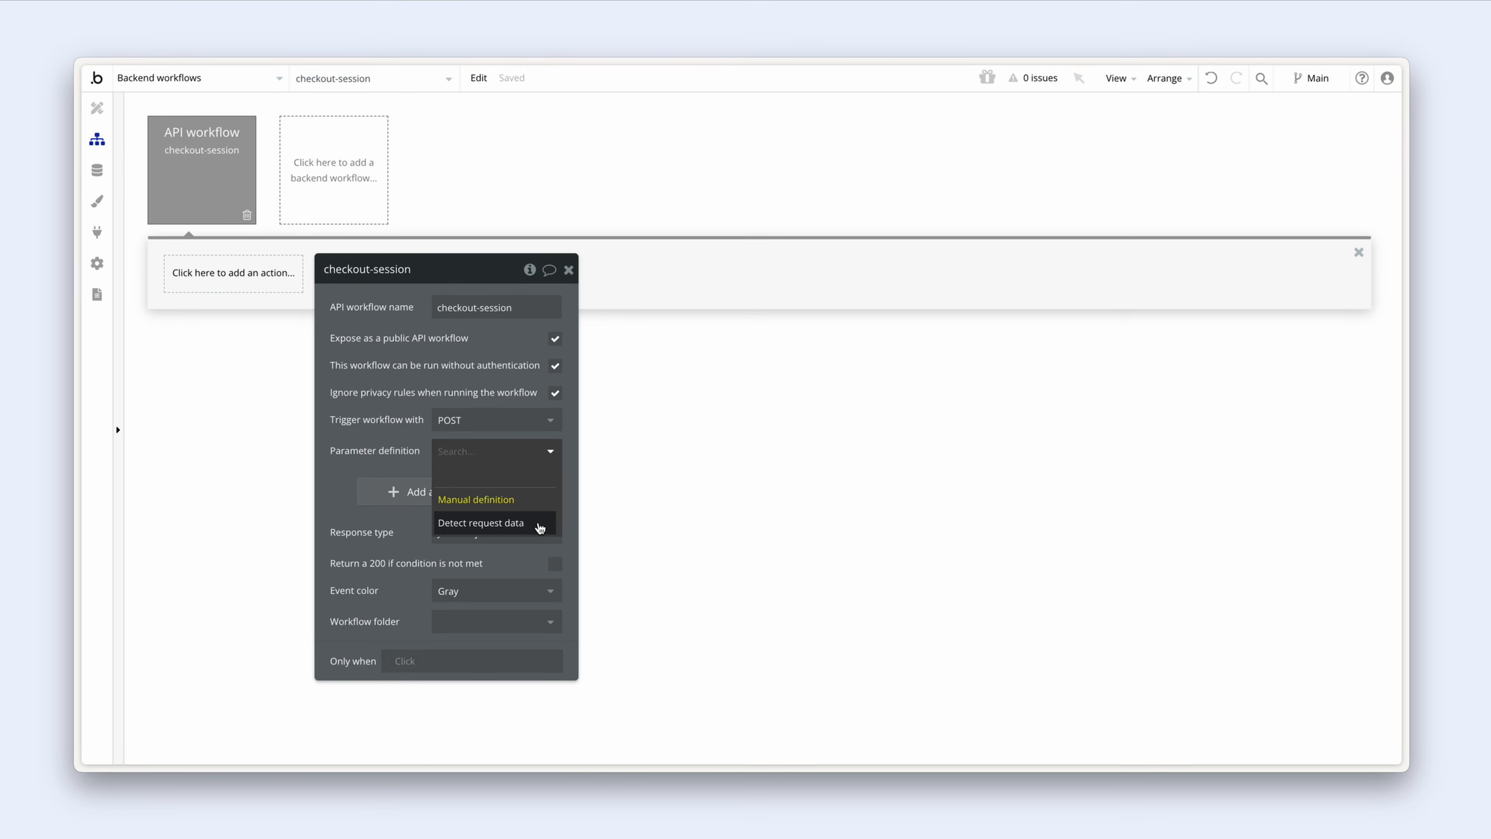
{"action": "left_click", "coordinate": [539, 526]}
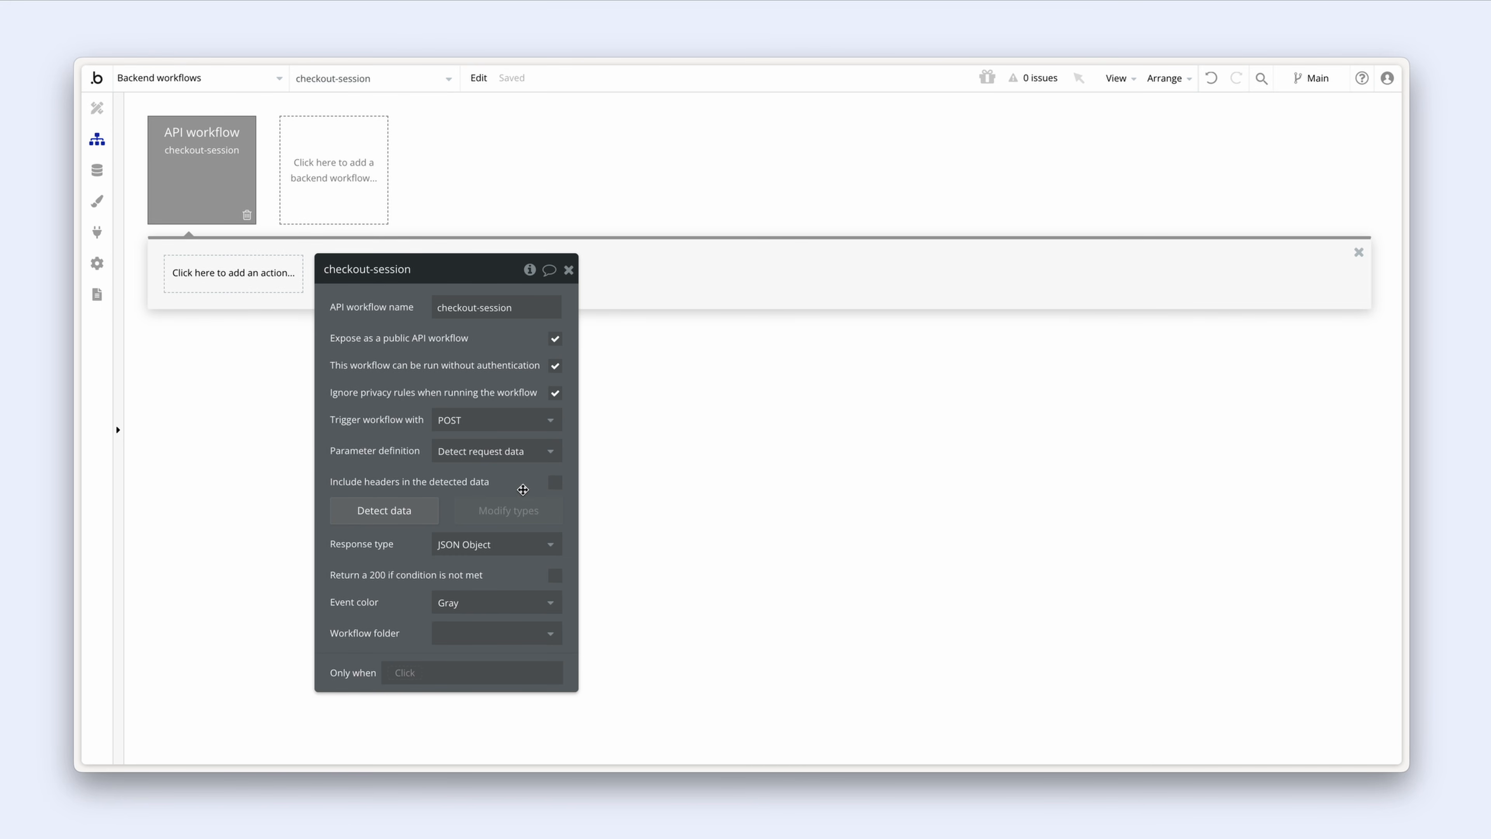
{"action": "left_click", "coordinate": [553, 484]}
Step: Retitle the workflow '[checkout-session]' and set its event colour to Cyan
{"action": "left_click", "coordinate": [324, 270]}
{"action": "type", "text": "["}
{"action": "left_click", "coordinate": [423, 266]}
{"action": "type", "text": "]"}
{"action": "left_click", "coordinate": [403, 320]}
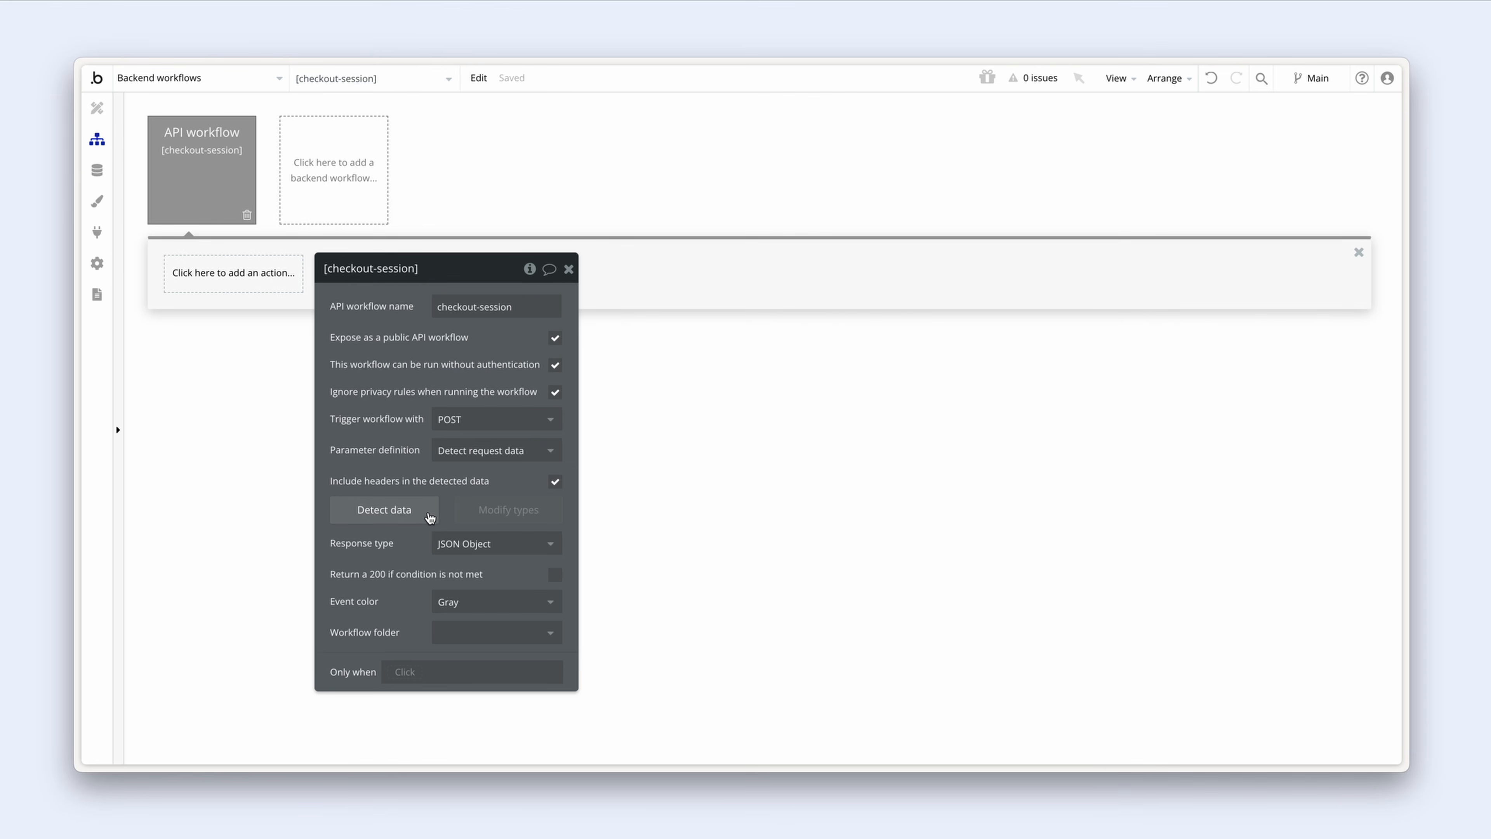
{"action": "left_click", "coordinate": [502, 602]}
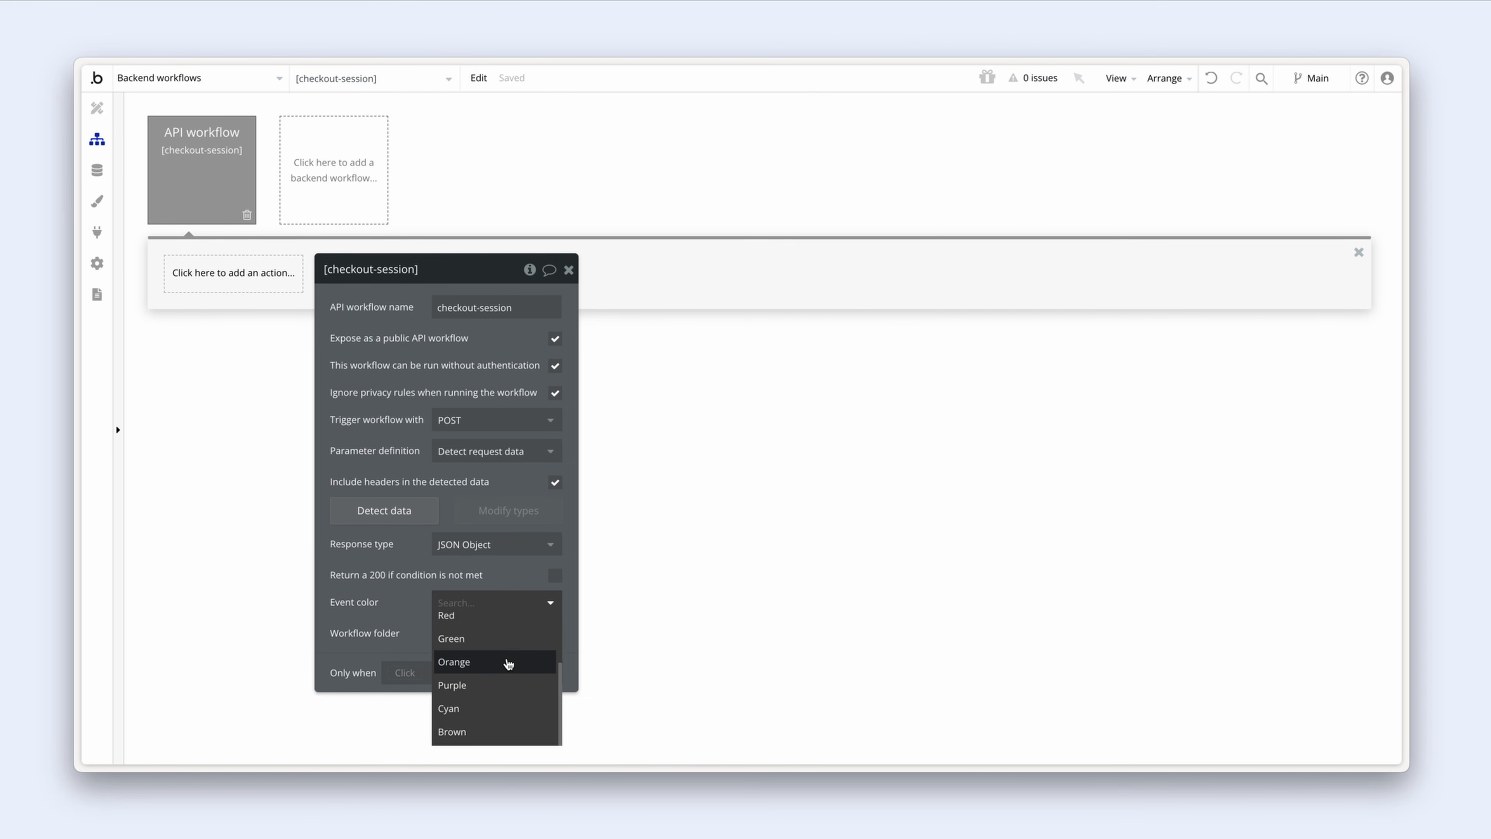
{"action": "left_click", "coordinate": [514, 709]}
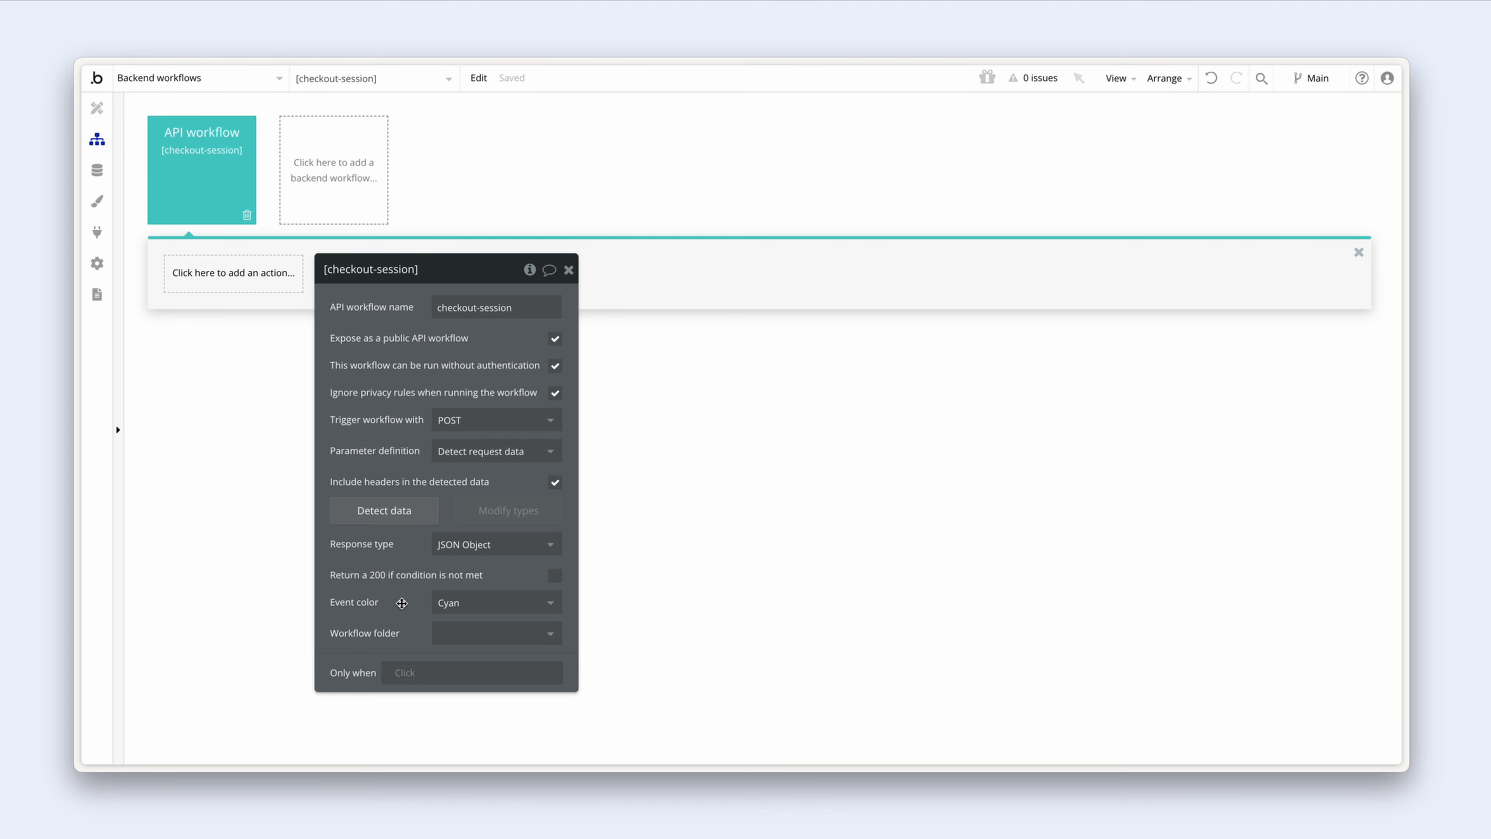
Step: Start Detect data on checkout-session and copy the workflow's trigger URL
{"action": "left_click", "coordinate": [420, 517]}
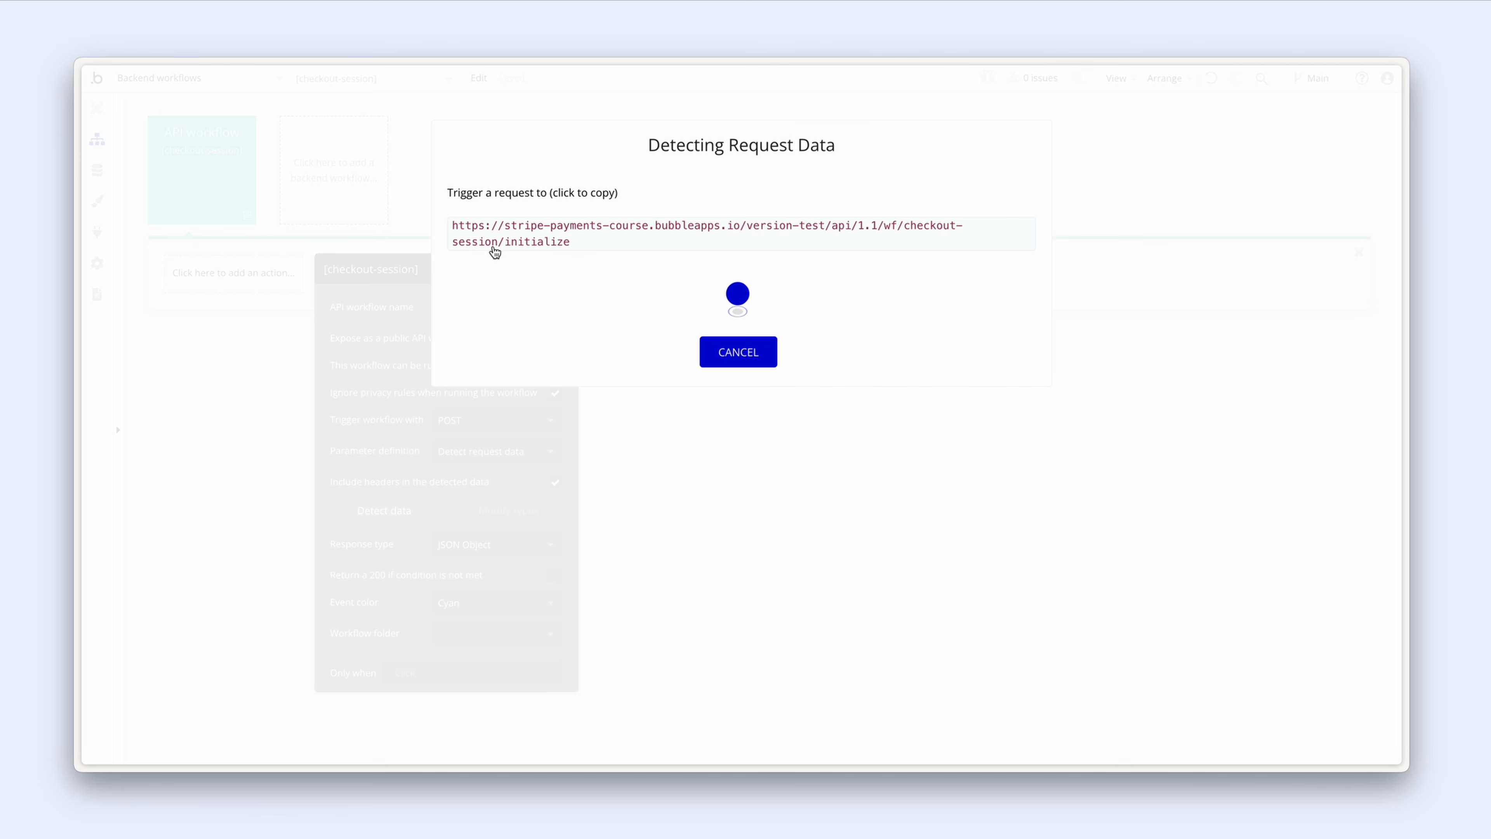
{"action": "left_click", "coordinate": [567, 246]}
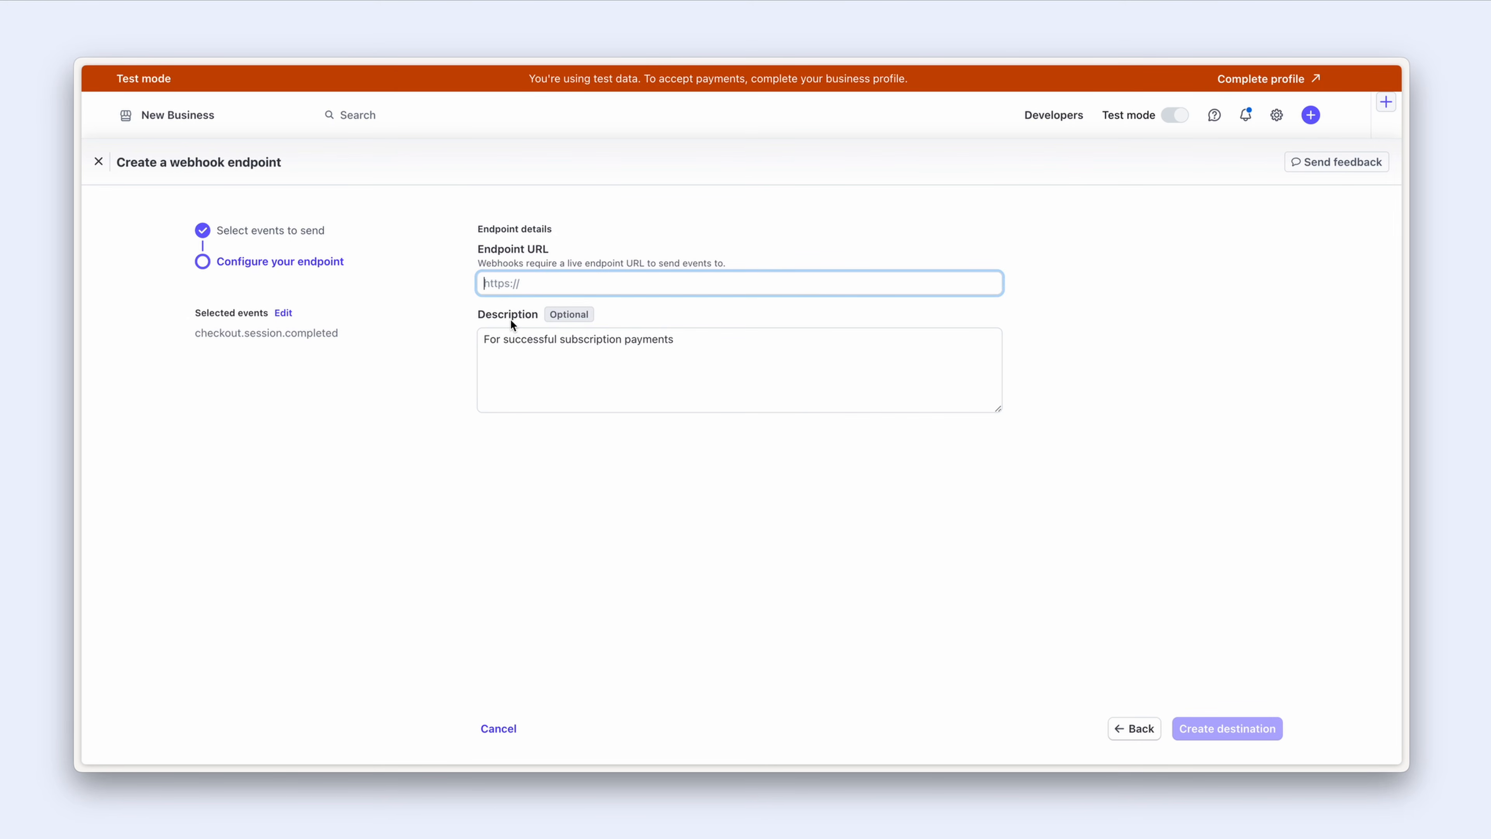
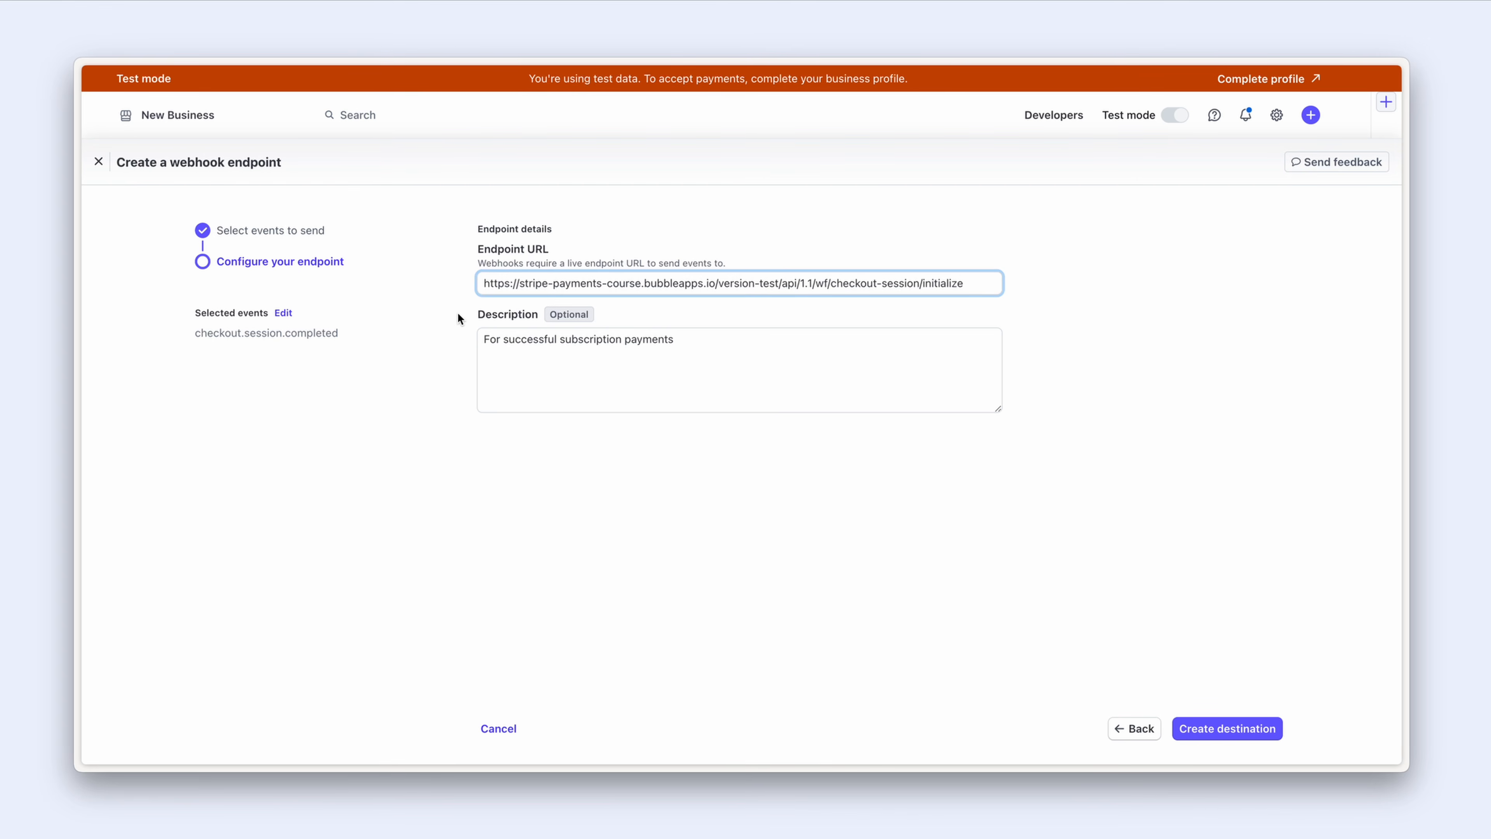
Step: Paste the Bubble trigger URL as the Stripe endpoint URL and create the webhook destination
{"action": "left_click", "coordinate": [458, 317]}
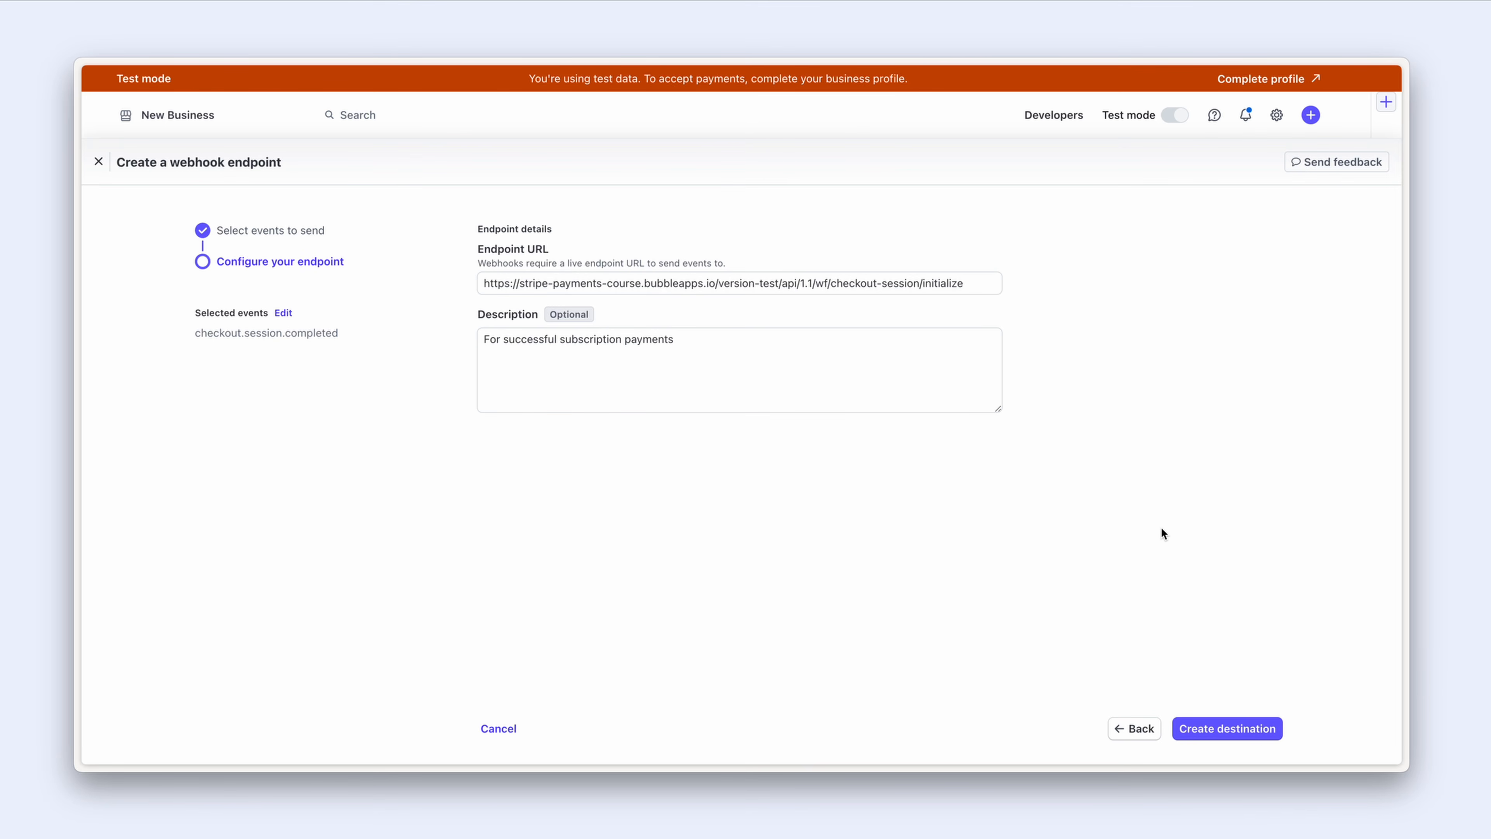
{"action": "left_click", "coordinate": [1248, 733]}
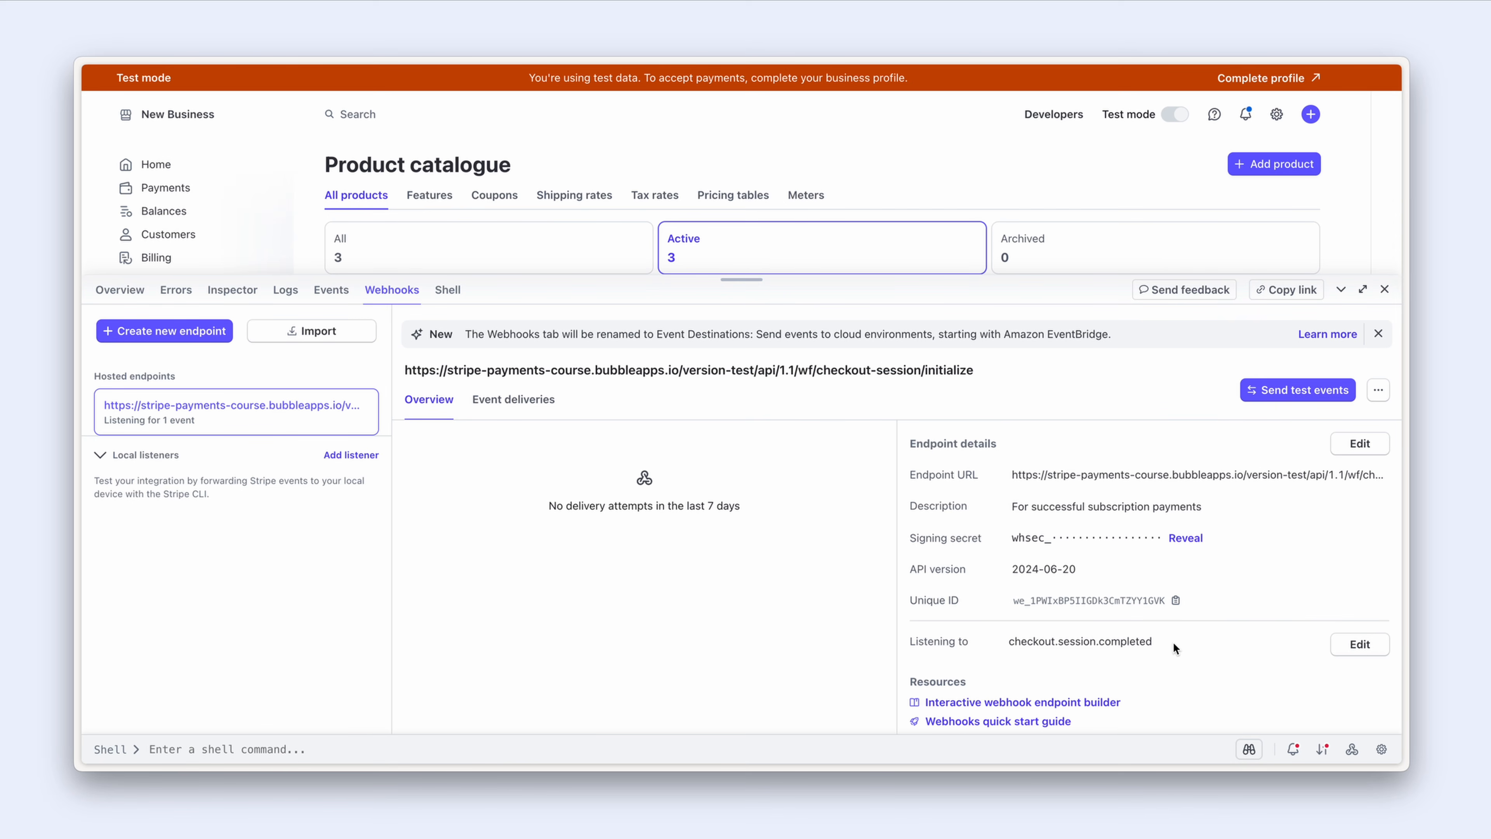
{"action": "key", "text": "alt+Tab"}
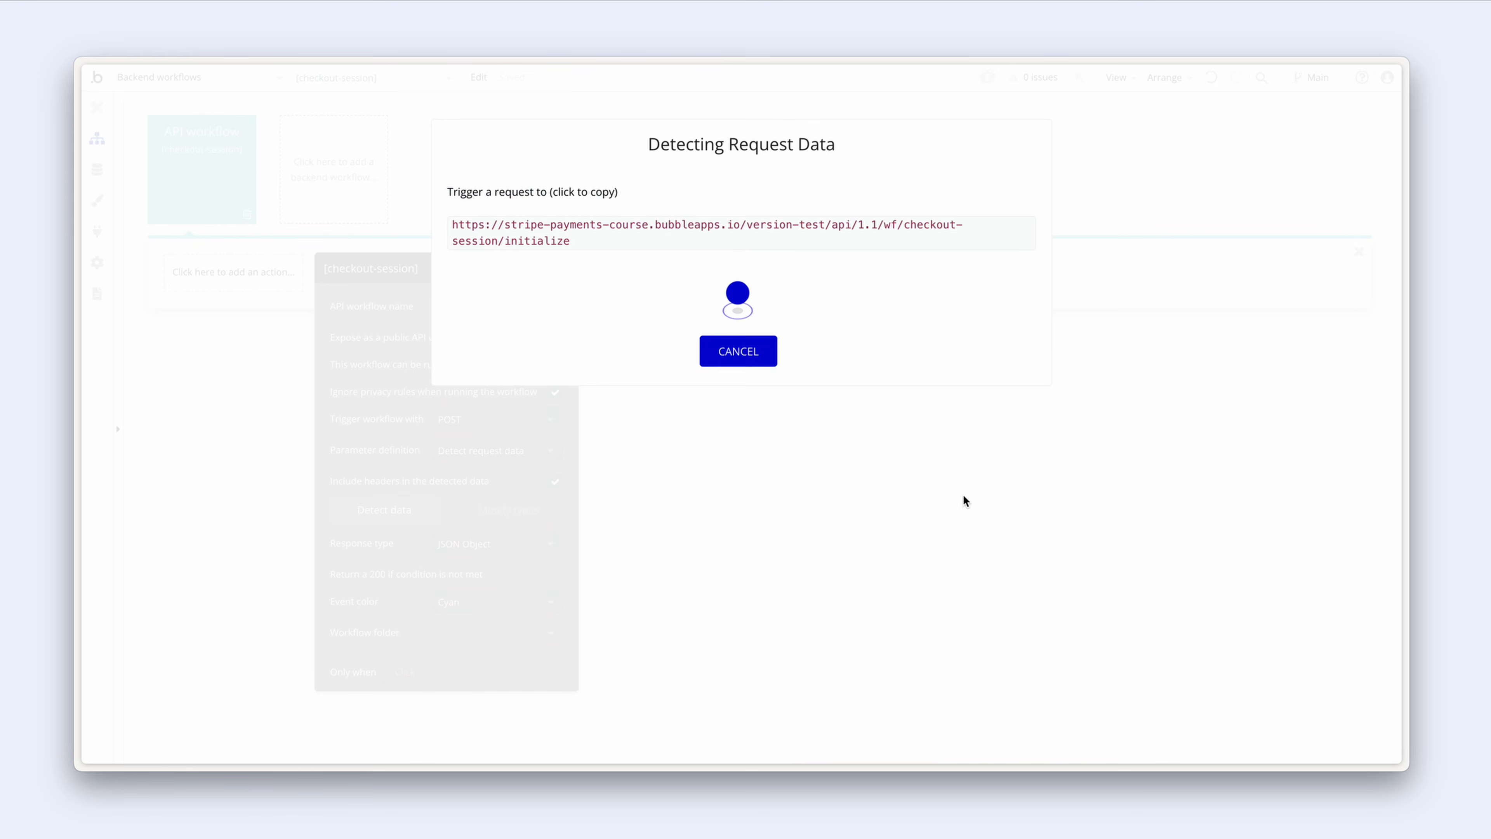
Step: Cancel the request-data detection and preview the app's auth page
{"action": "left_click", "coordinate": [711, 353]}
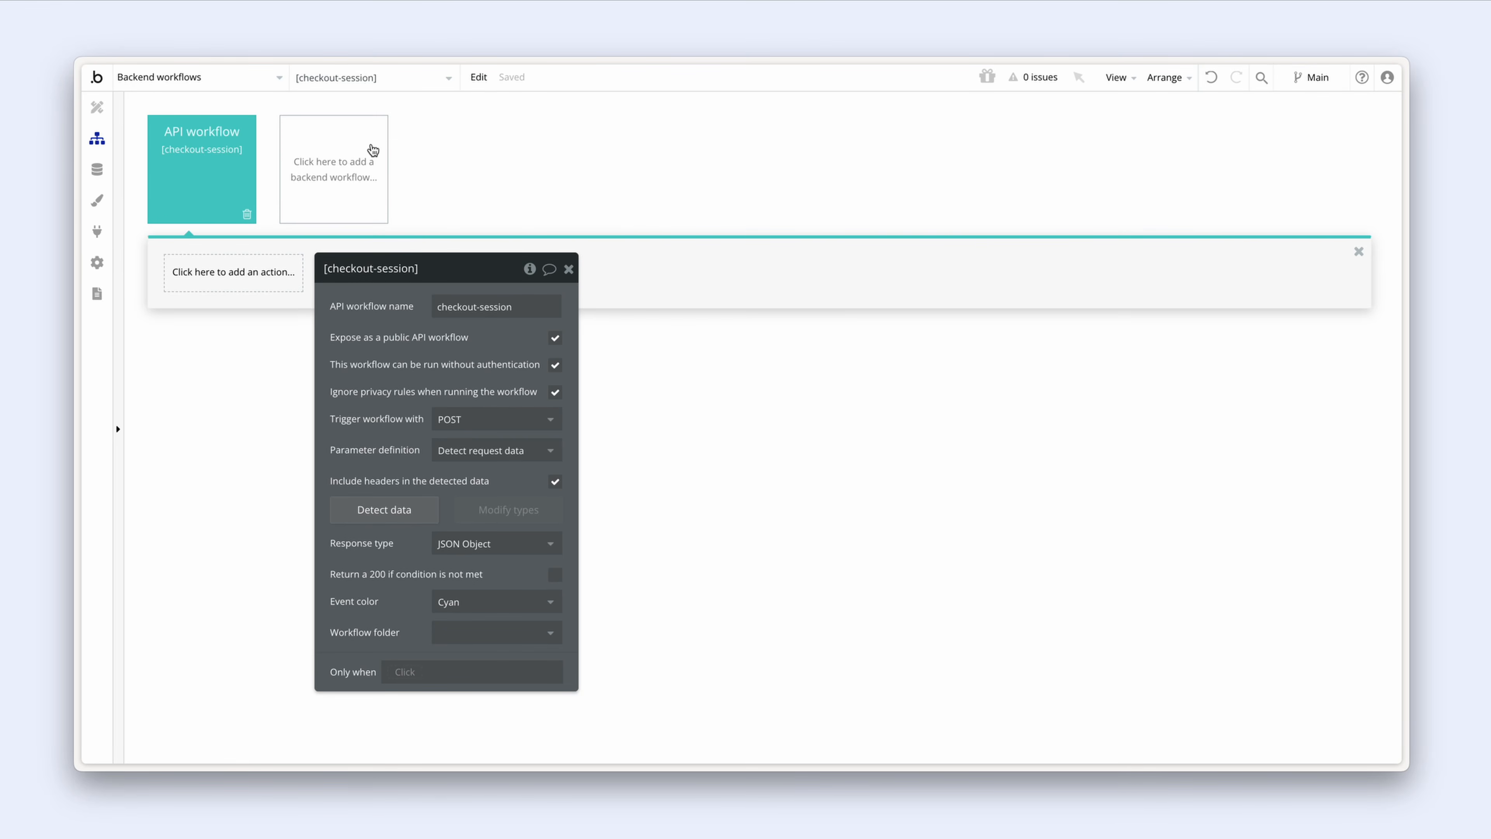
{"action": "left_click", "coordinate": [243, 86]}
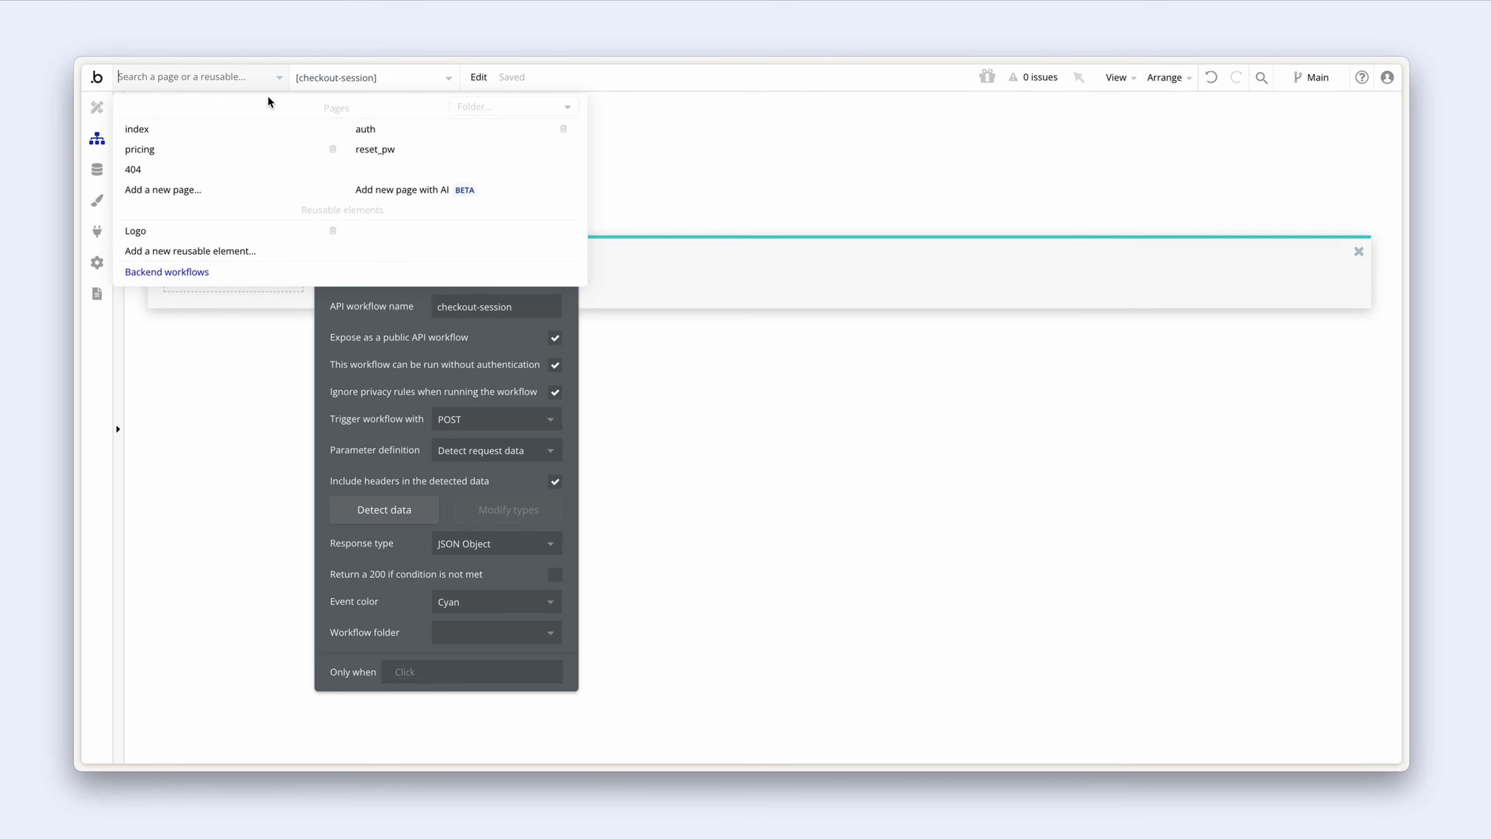
{"action": "left_click", "coordinate": [386, 130]}
{"action": "mouse_move", "coordinate": [387, 133]}
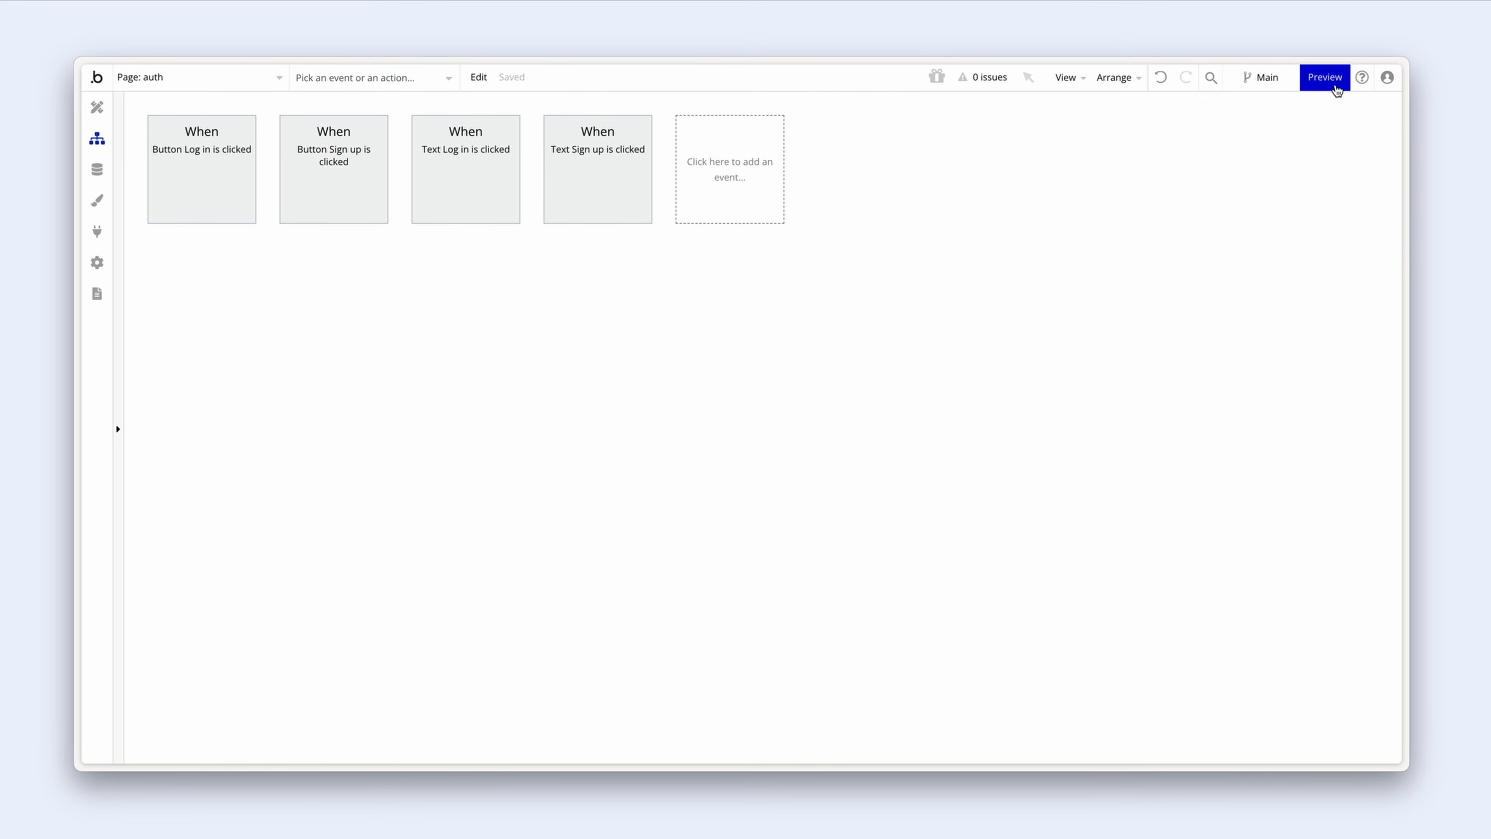
{"action": "left_click", "coordinate": [1326, 77]}
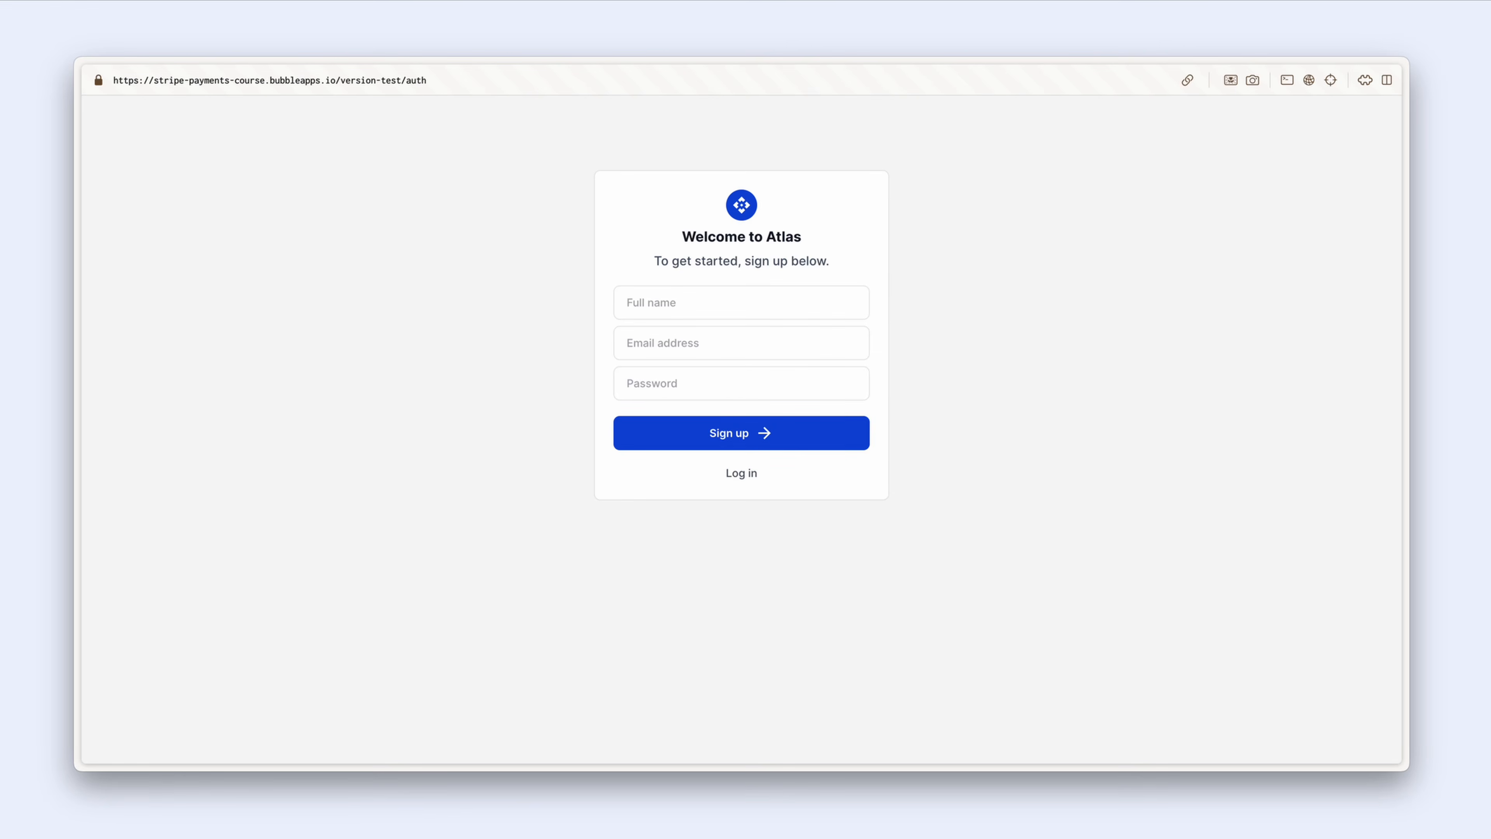
Step: Sign up a test user by entering a full name, e-mail address and password
{"action": "left_click", "coordinate": [696, 303]}
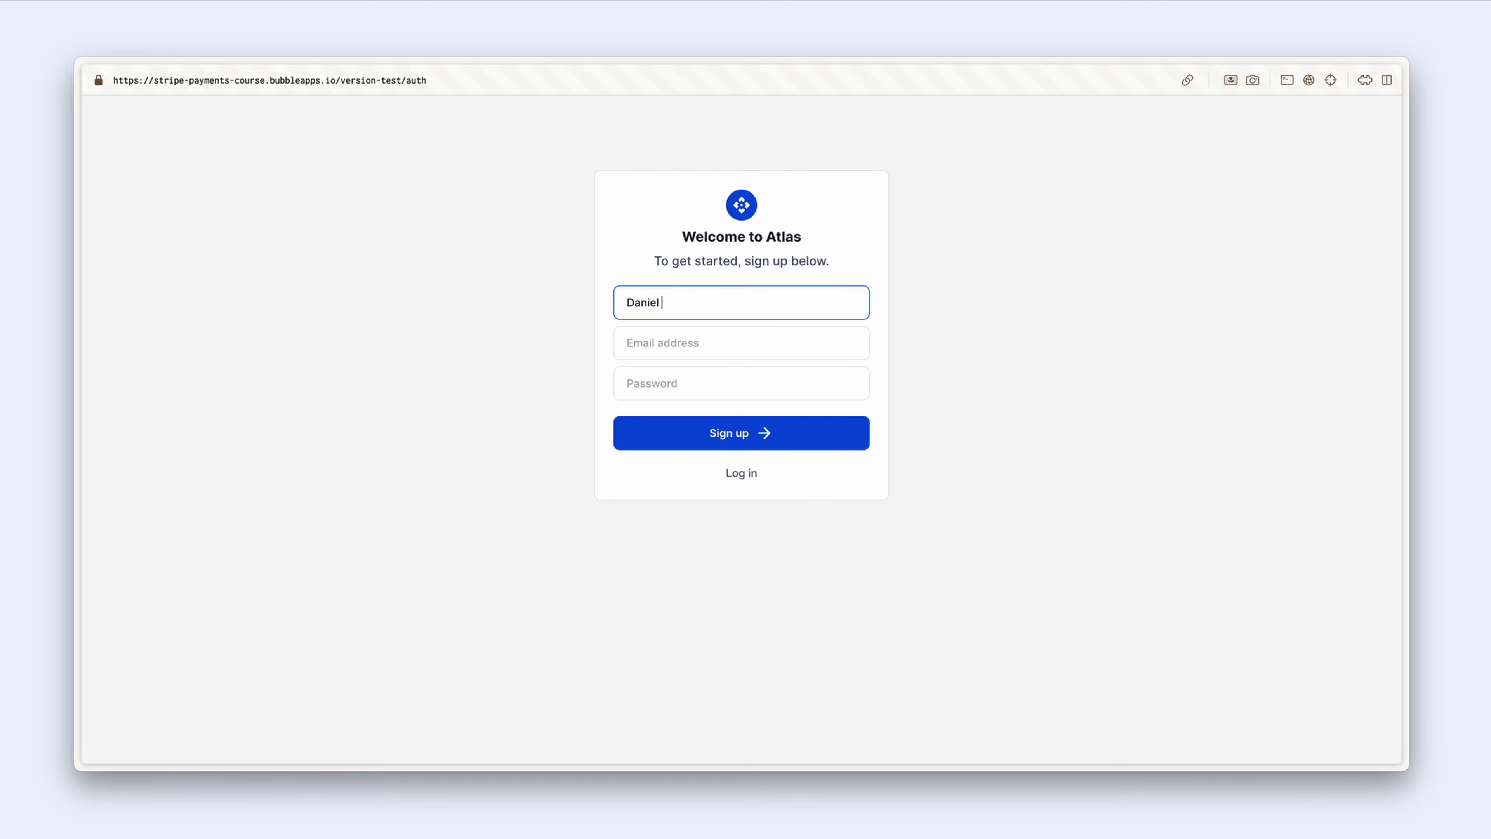
{"action": "key", "text": "Tab"}
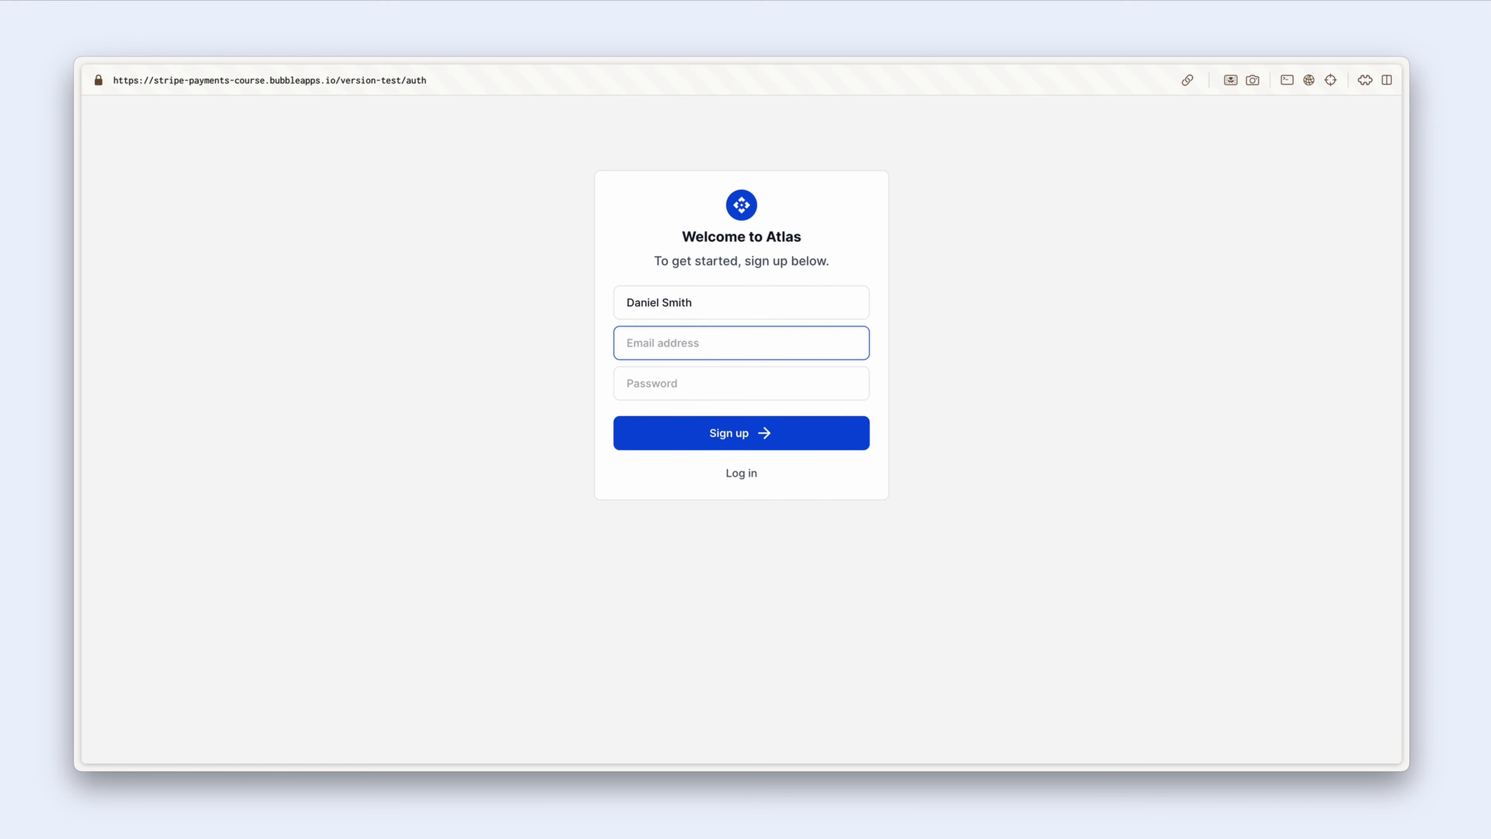
{"action": "key", "text": "Tab"}
{"action": "type", "text": "•"}
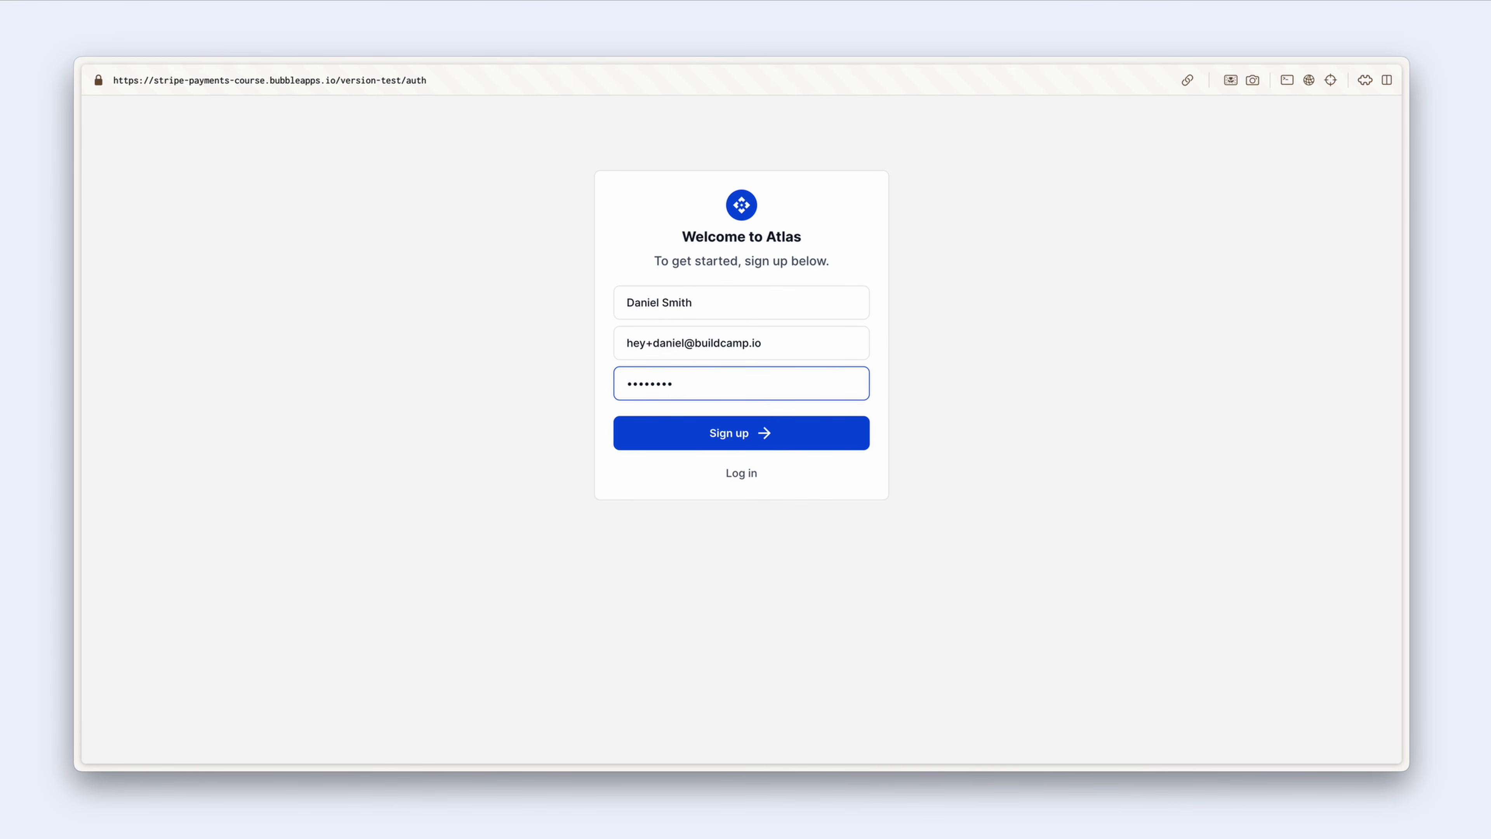
{"action": "left_click", "coordinate": [679, 465]}
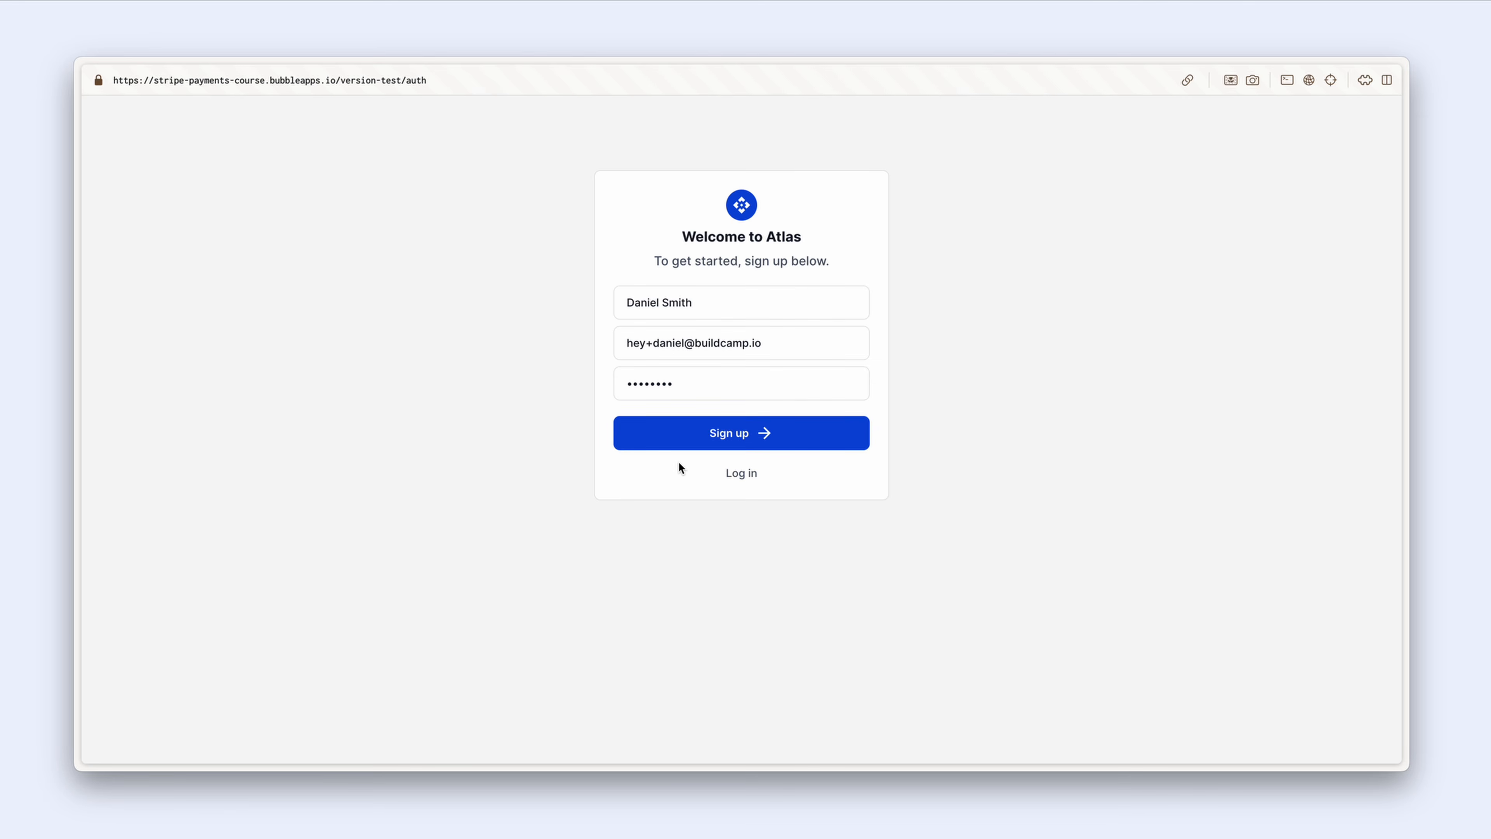
{"action": "left_click", "coordinate": [683, 439]}
{"action": "left_click_drag", "start_coordinate": [408, 80], "coordinate": [443, 80]}
Step: Go to the pricing page and choose Get started on the $20.00 Starter plan
{"action": "type", "text": "pricing"}
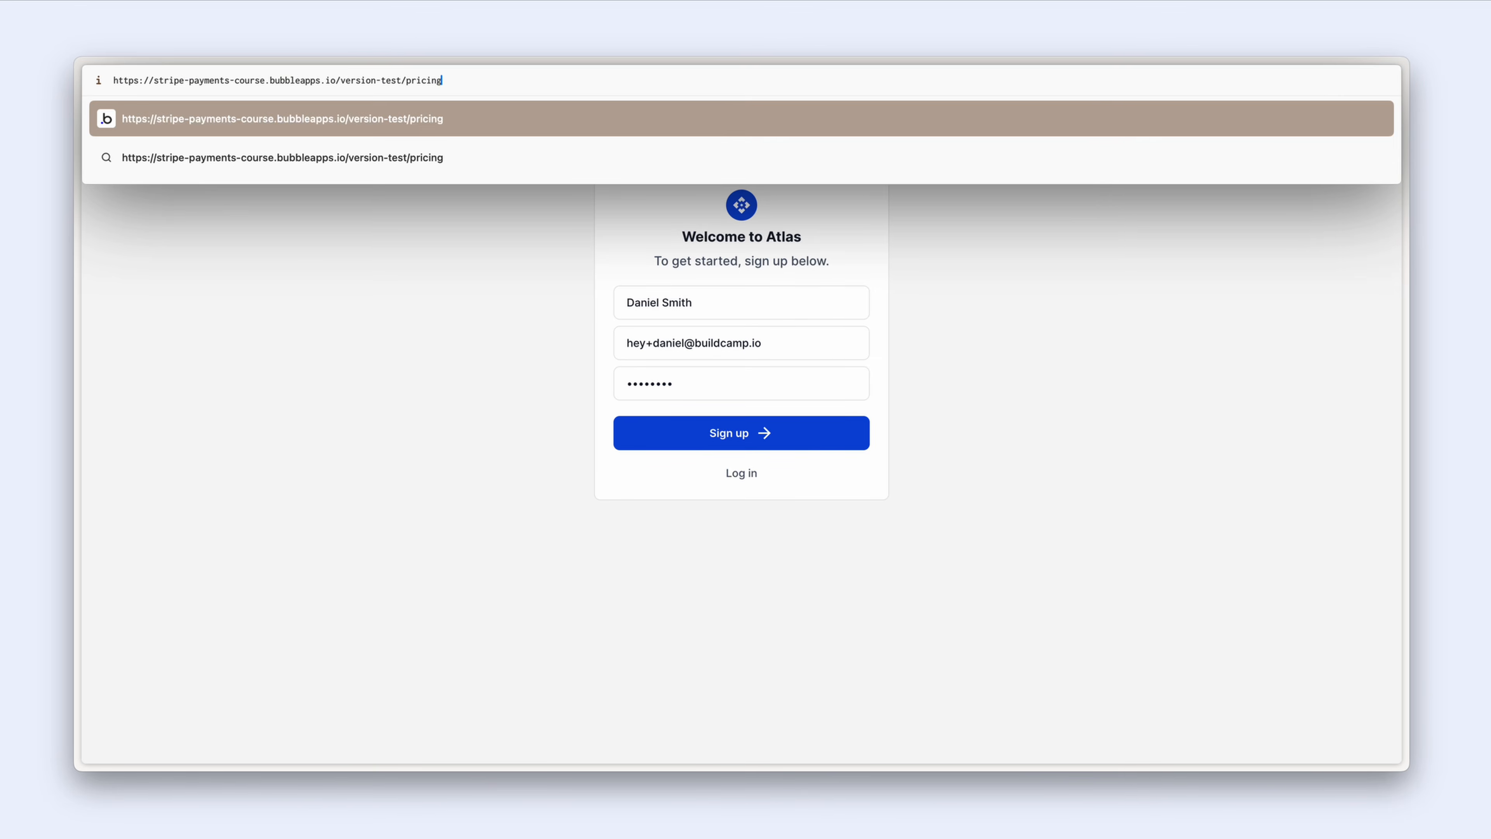
{"action": "key", "text": "Return"}
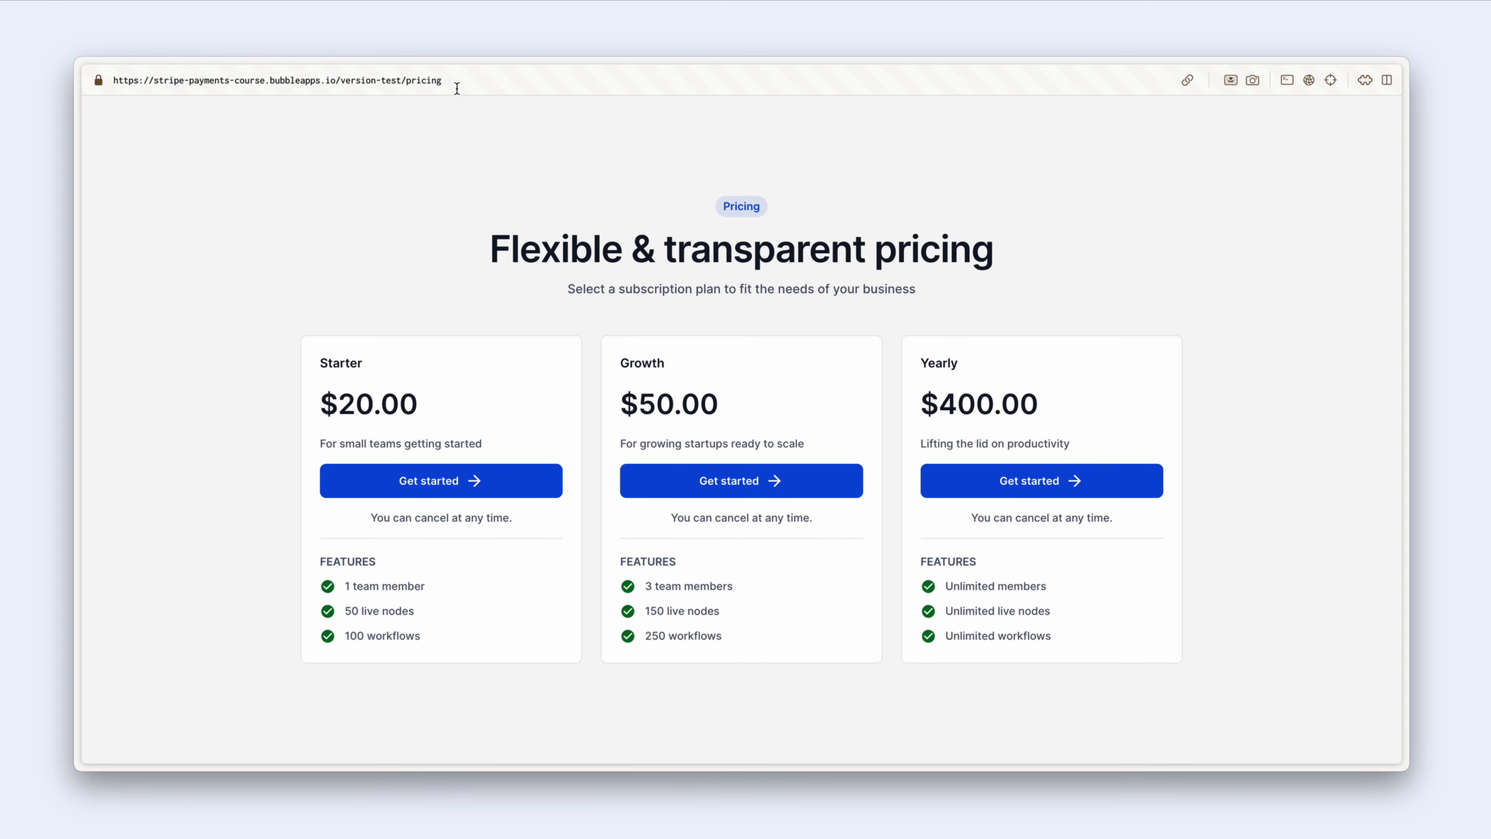
{"action": "left_click", "coordinate": [499, 481]}
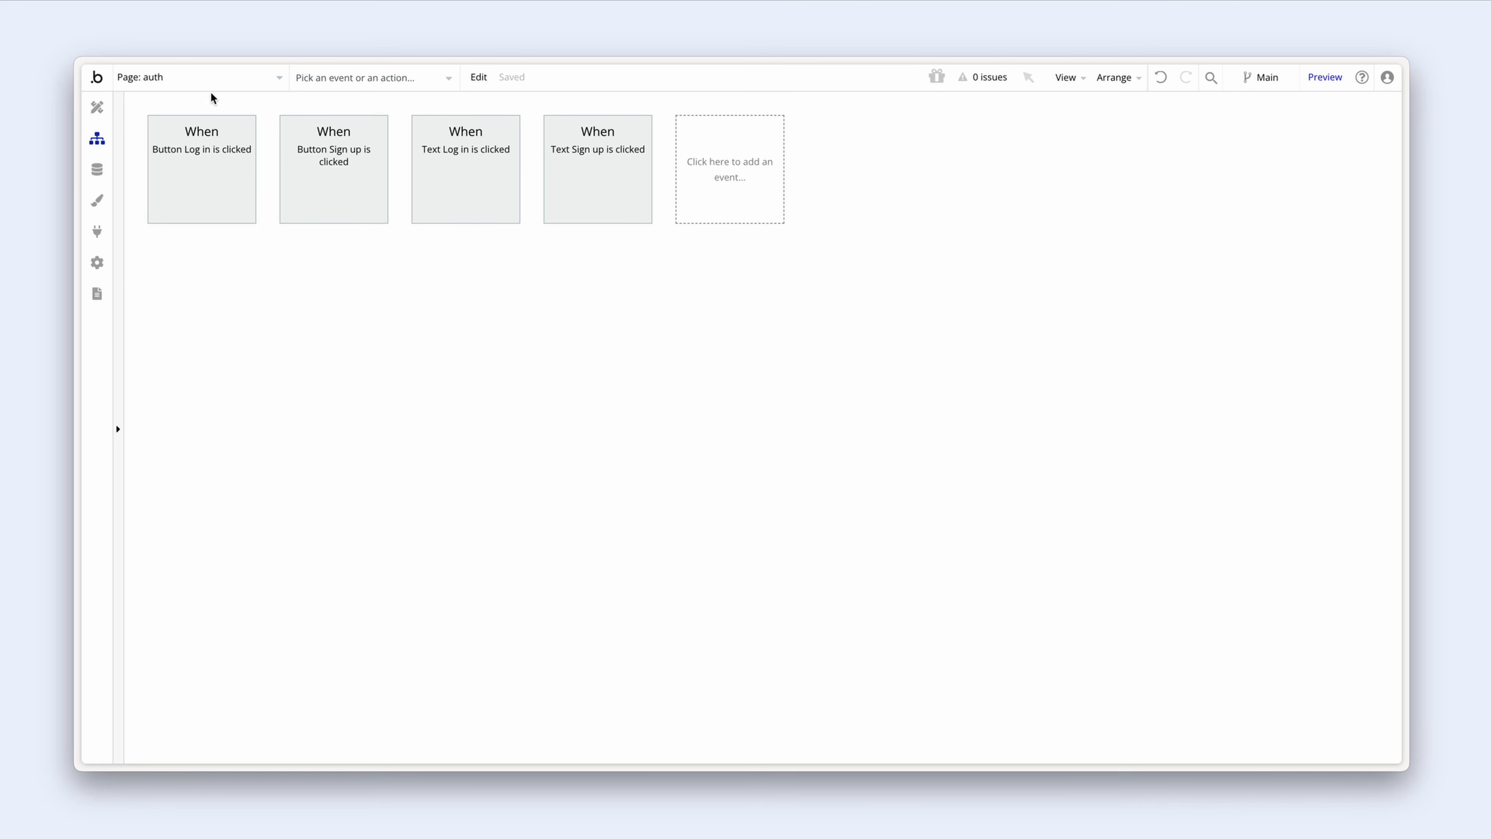
Step: Restart Detect data on the checkout-session backend workflow, then return to the Stripe Checkout window
{"action": "left_click", "coordinate": [208, 87]}
{"action": "left_click", "coordinate": [219, 273]}
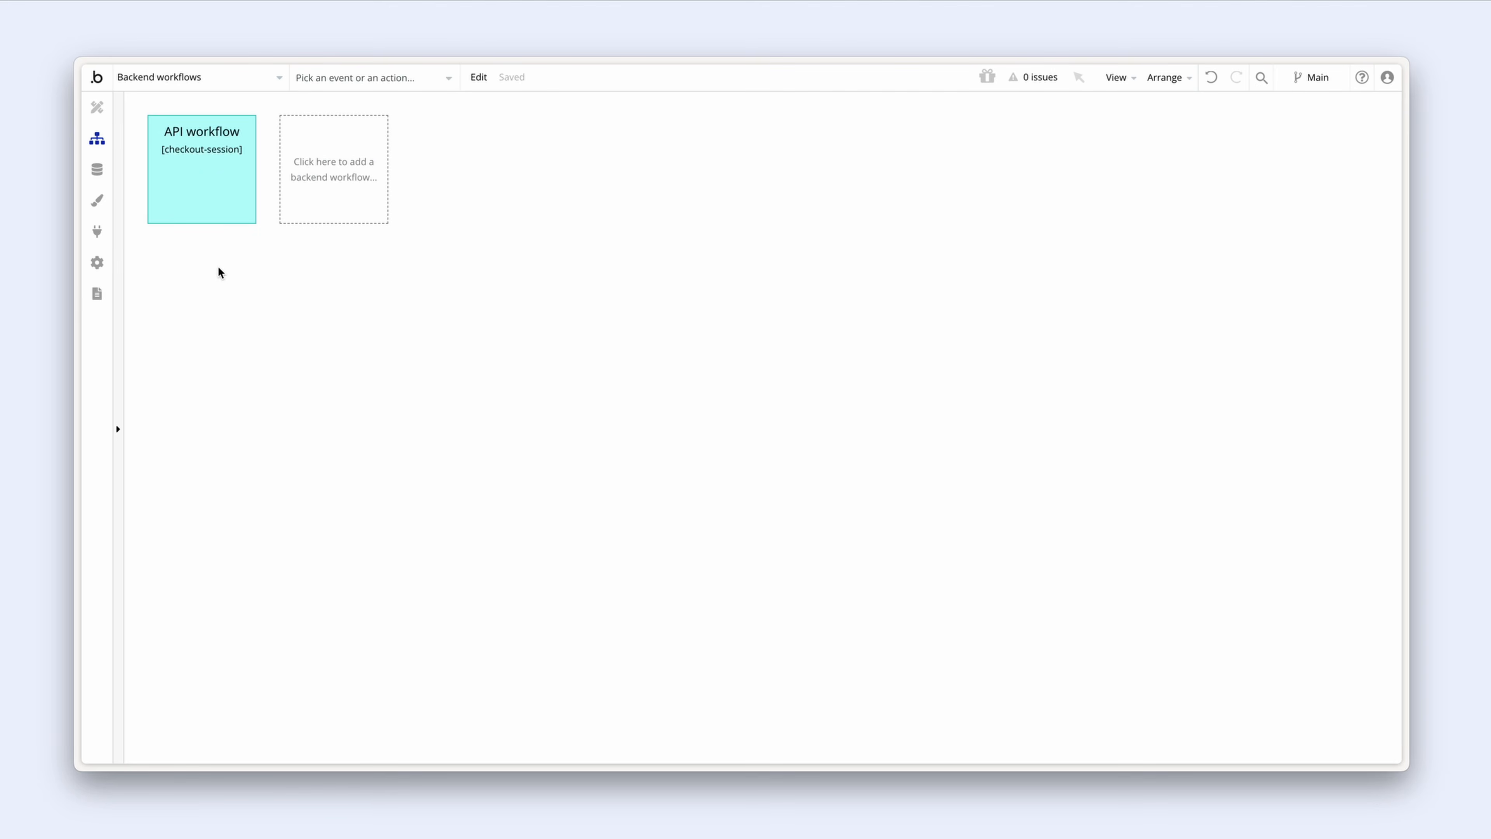
{"action": "left_click", "coordinate": [197, 169]}
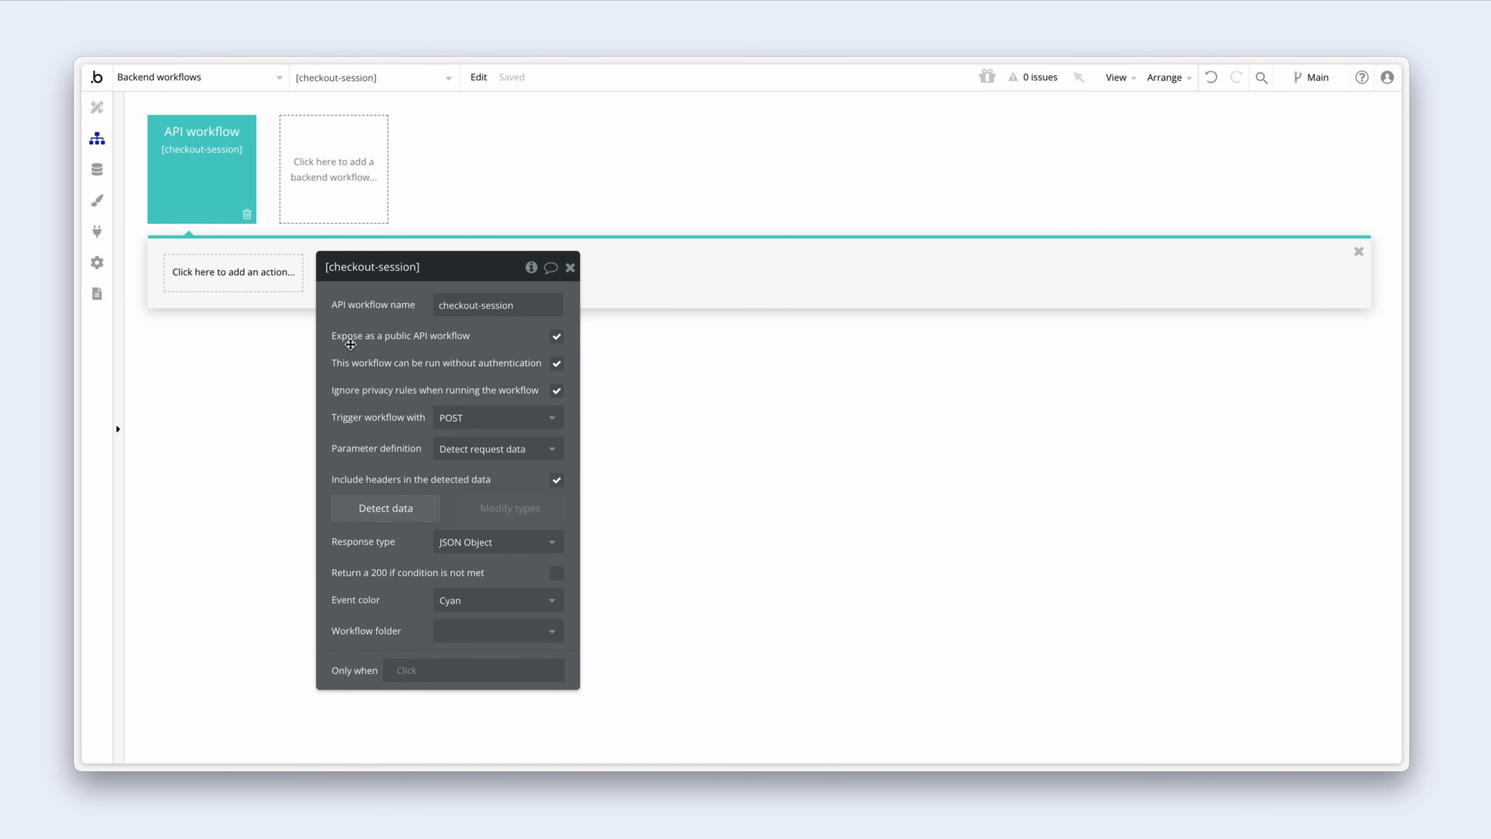
{"action": "left_click", "coordinate": [428, 515]}
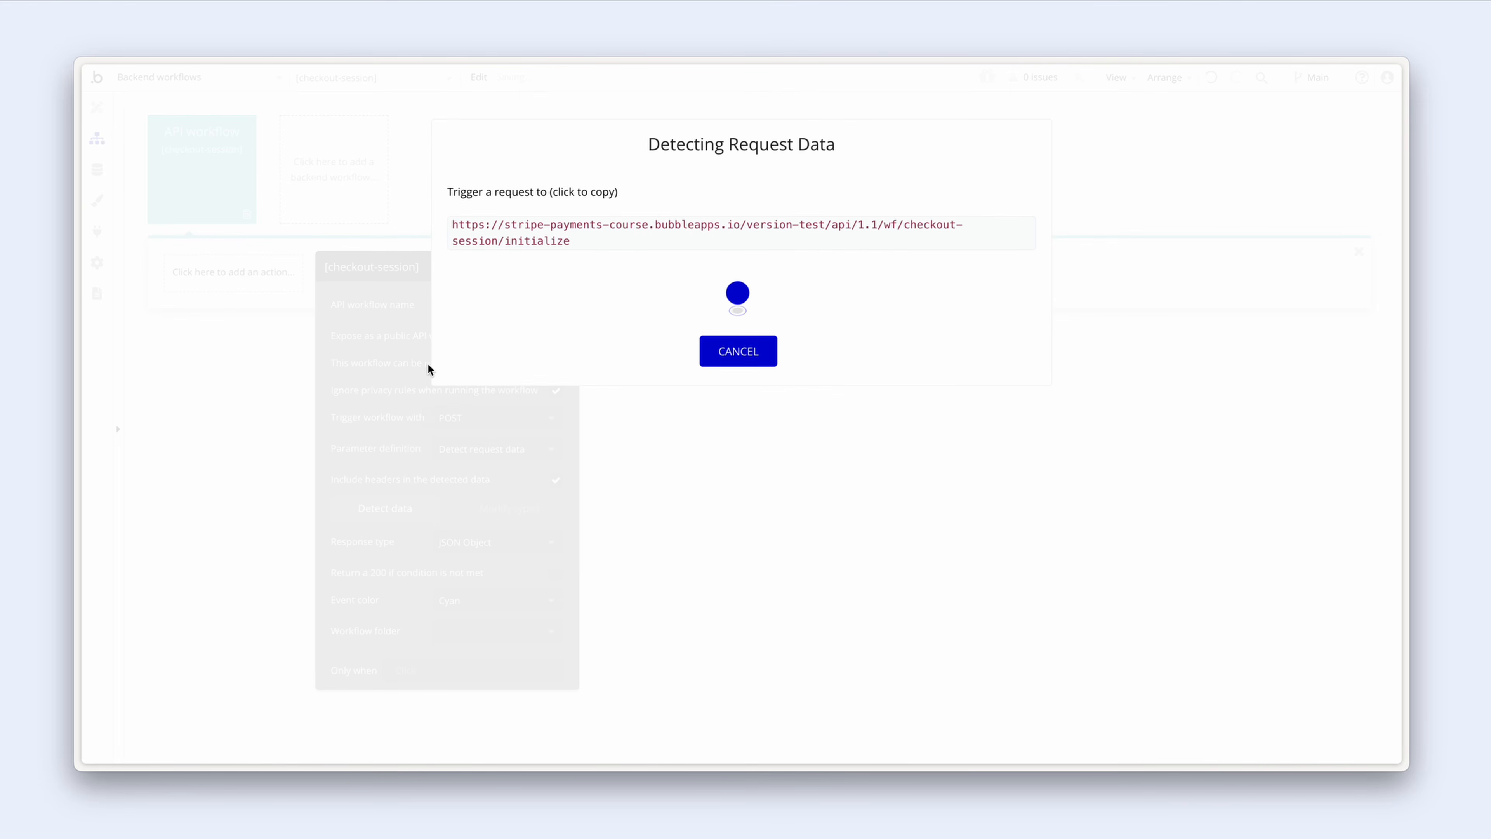
{"action": "key", "text": "alt+Tab"}
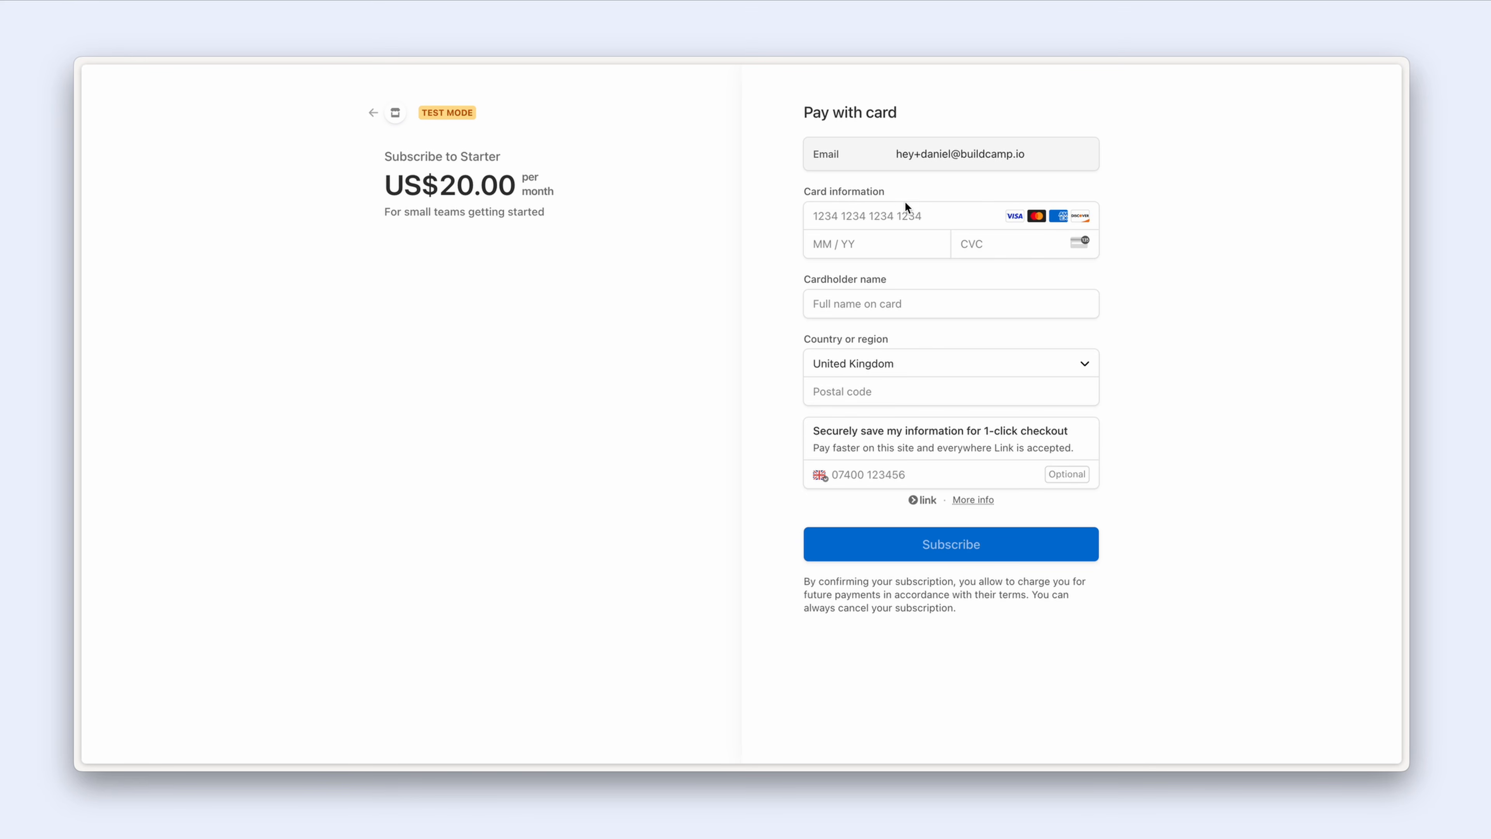
{"action": "left_click", "coordinate": [903, 218]}
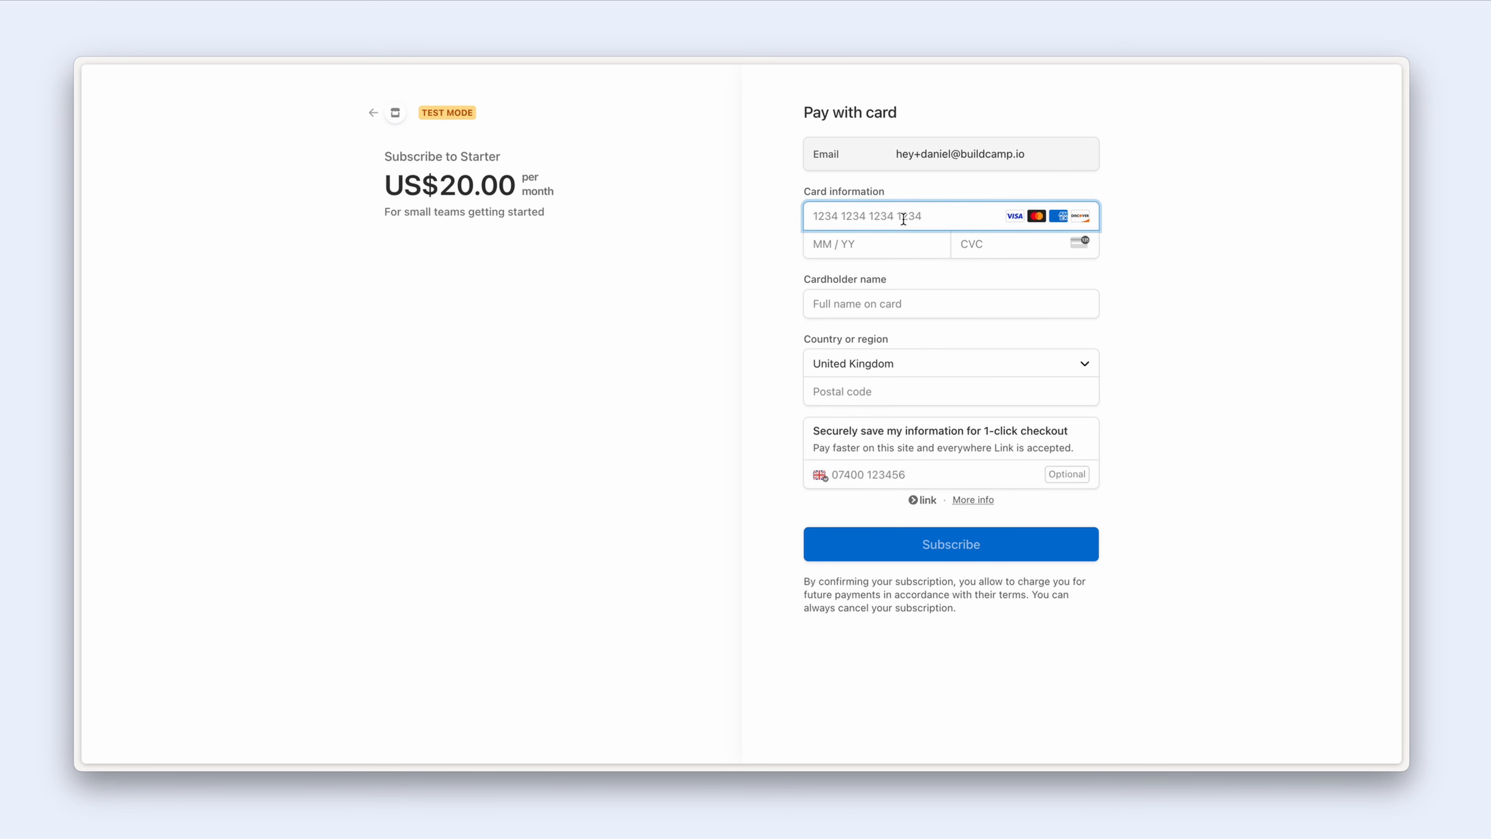
{"action": "type", "text": "4242 "}
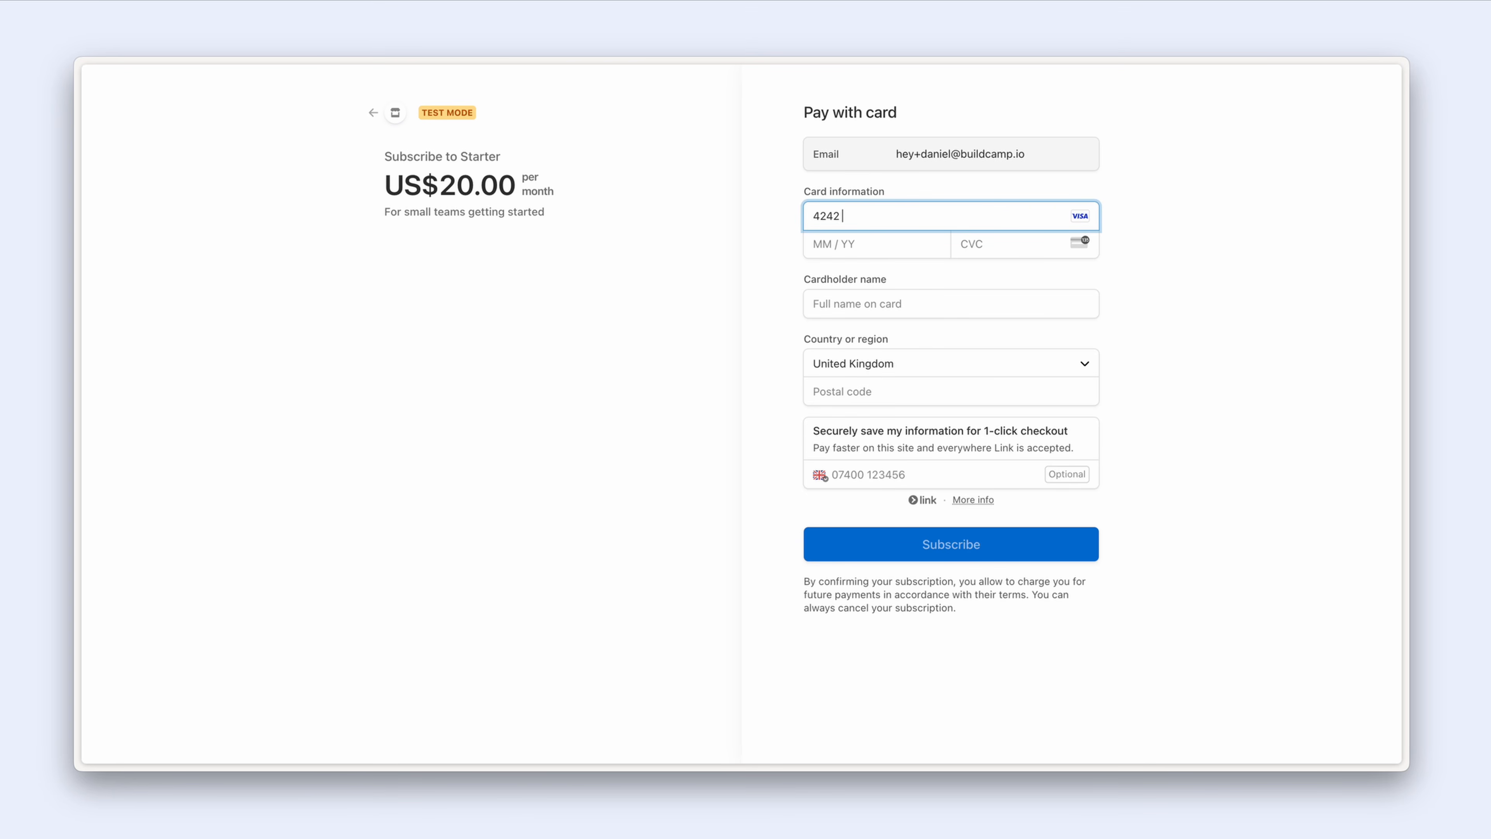
{"action": "type", "text": "4242 4242 4242"}
{"action": "left_click", "coordinate": [883, 245]}
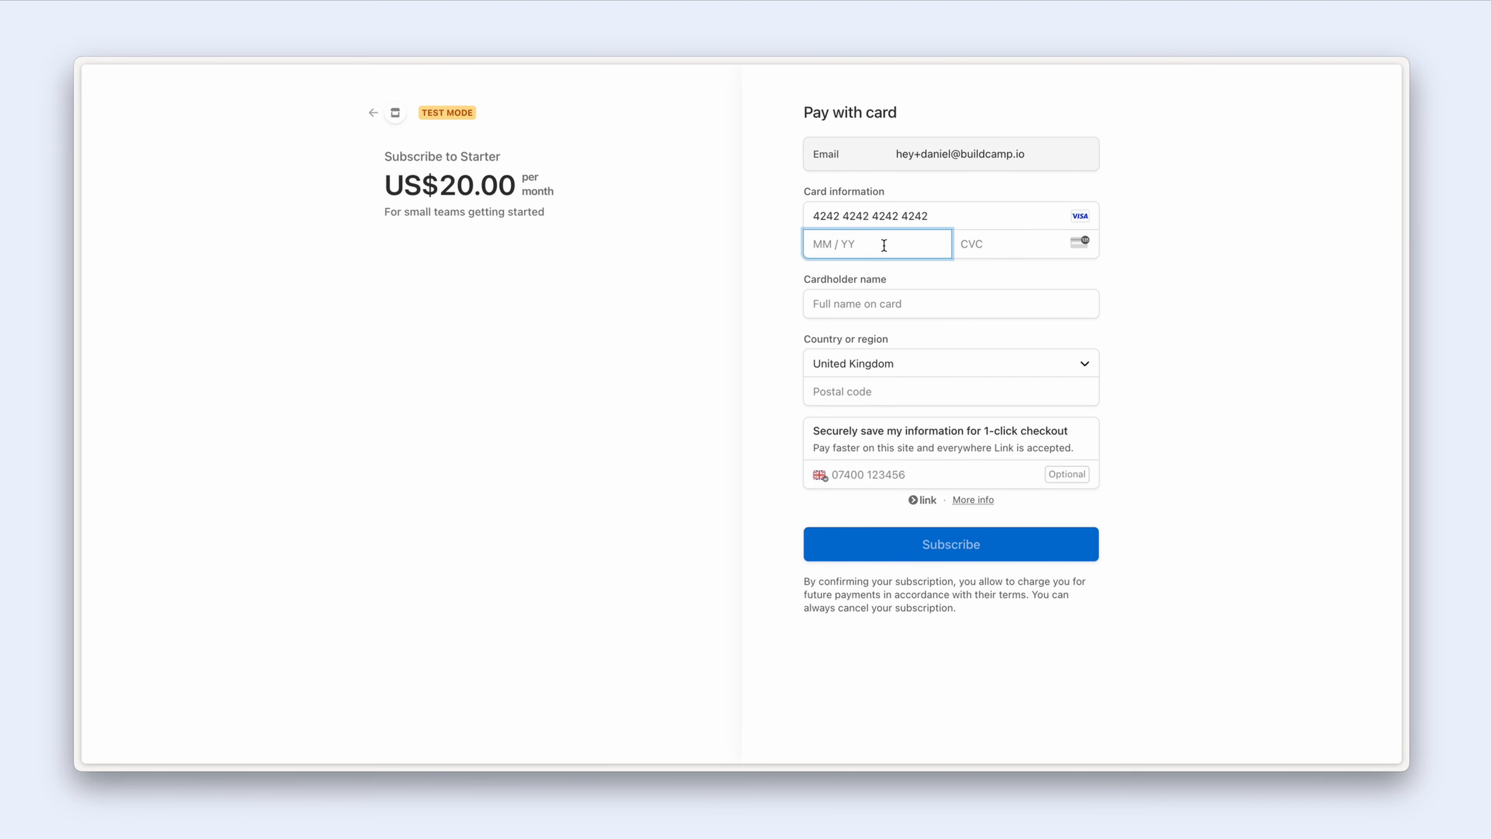
{"action": "type", "text": "0125"}
{"action": "key", "text": "Tab"}
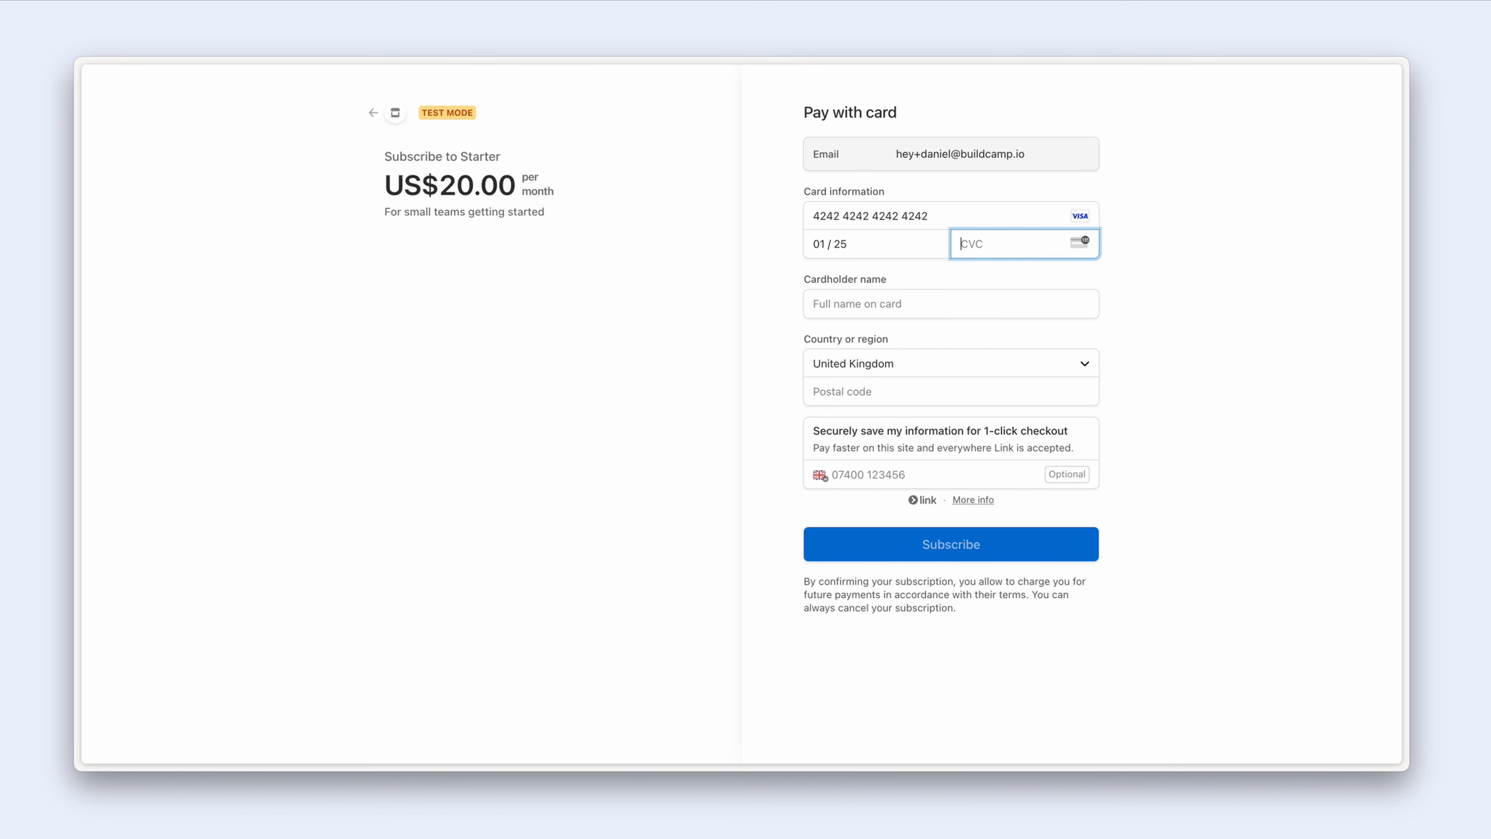
{"action": "type", "text": "123"}
Step: Fill in the cardholder's name and the billing postal code to finish the payment form
{"action": "key", "text": "Tab"}
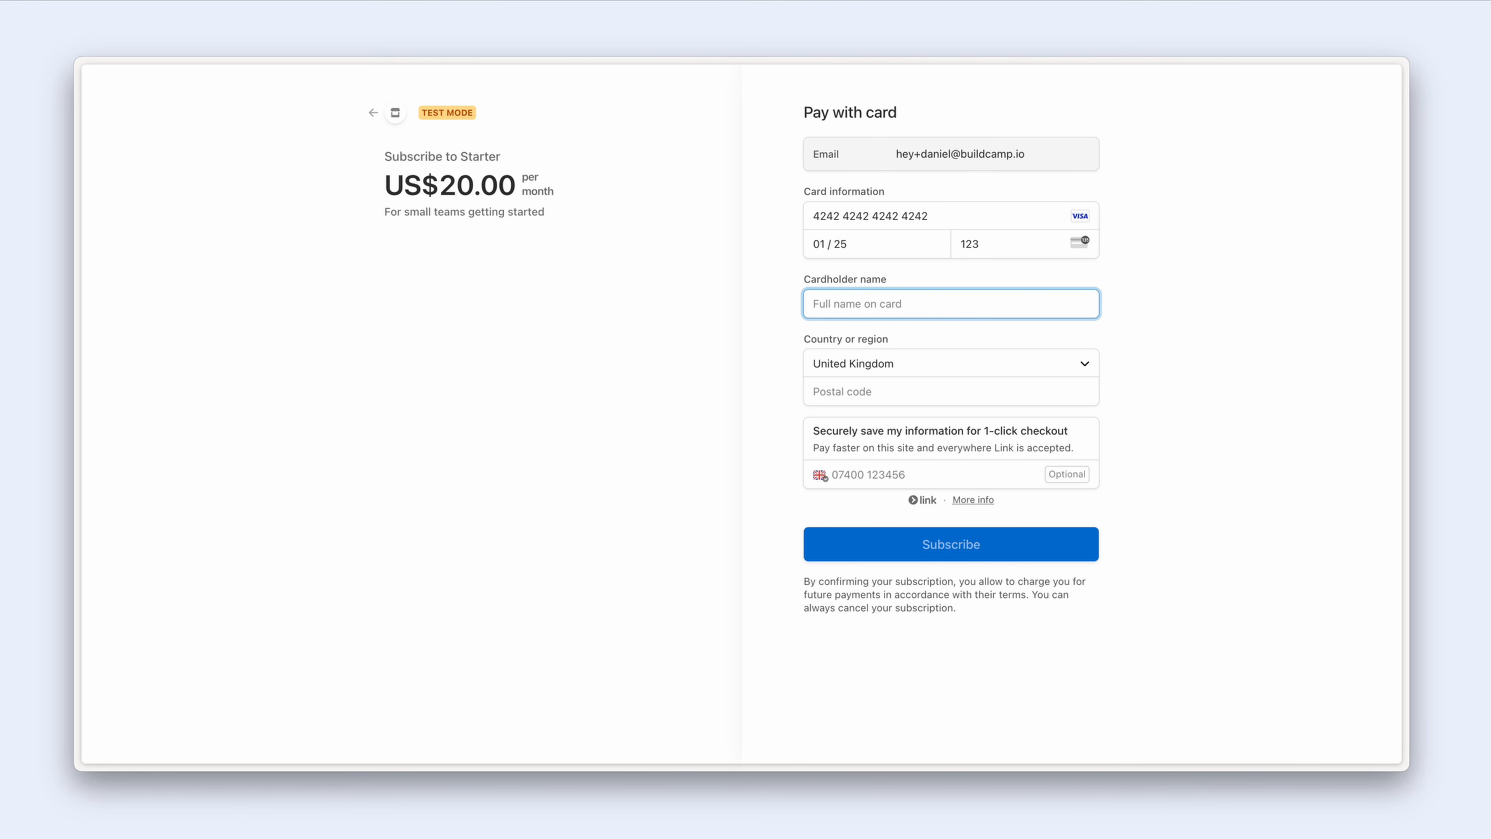
{"action": "left_click", "coordinate": [873, 393]}
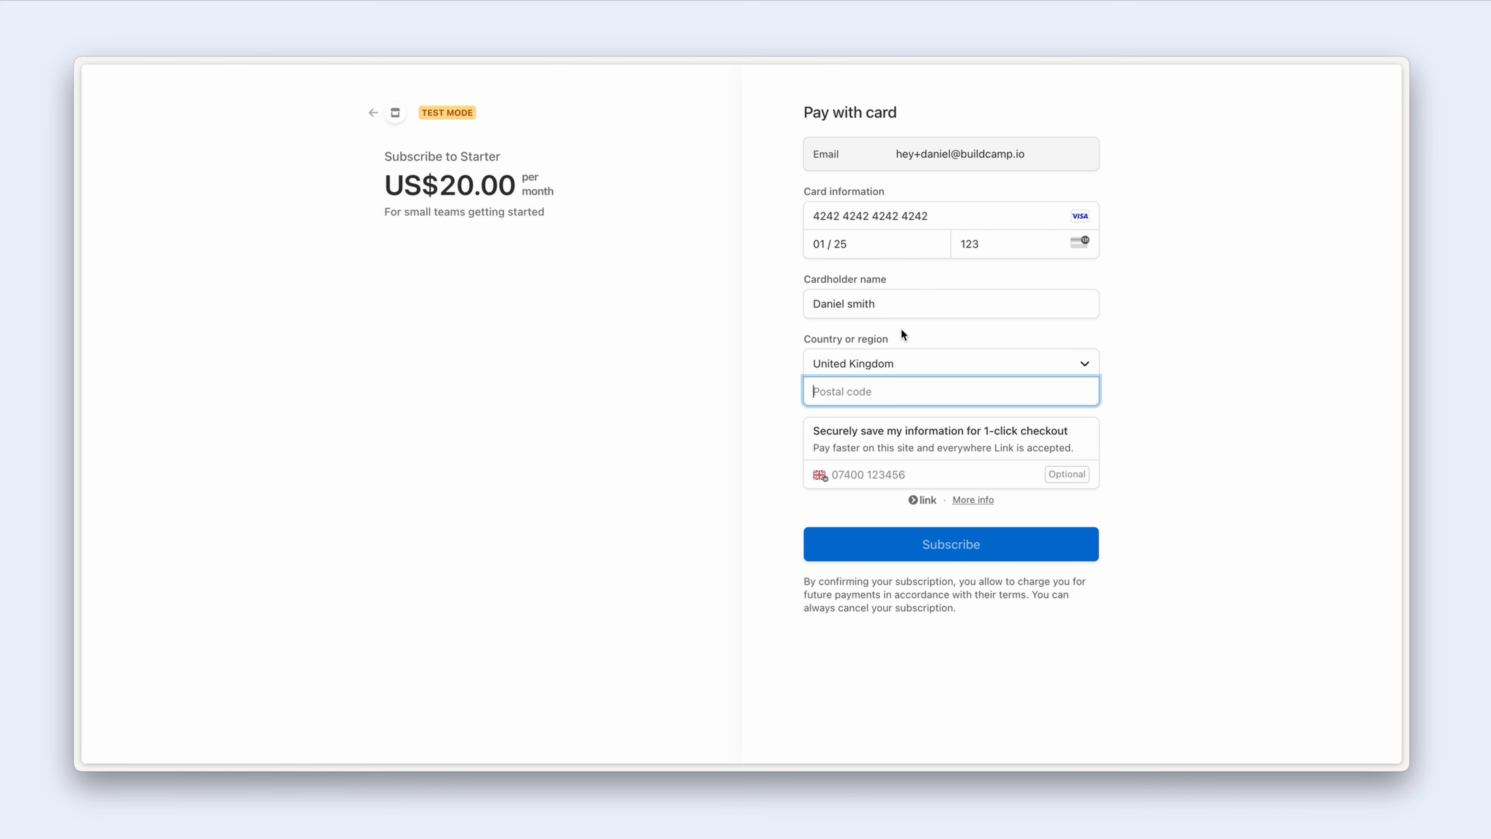
{"action": "type", "text": "BN15TY"}
{"action": "left_click", "coordinate": [851, 507]}
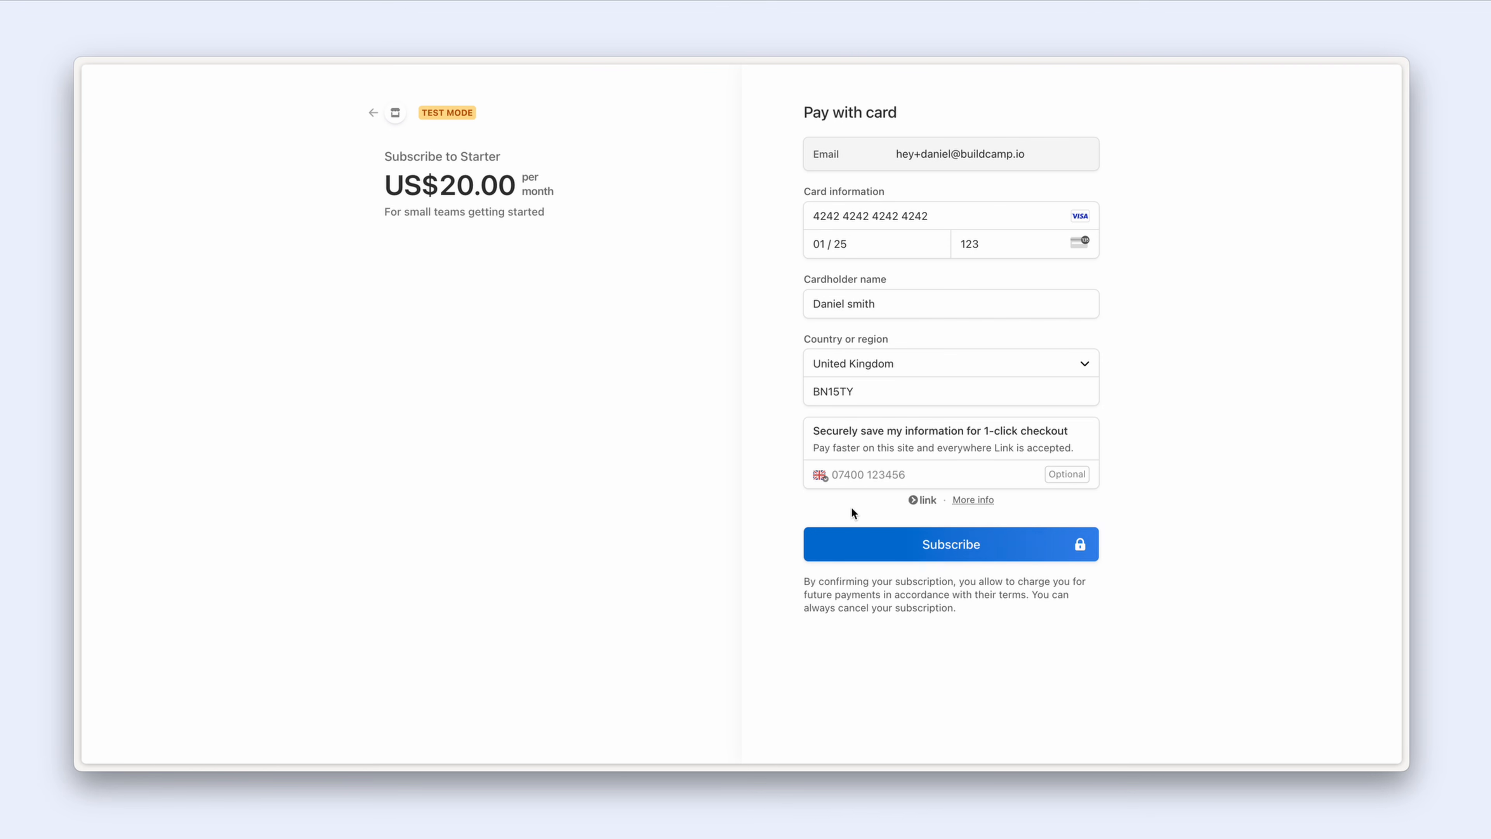
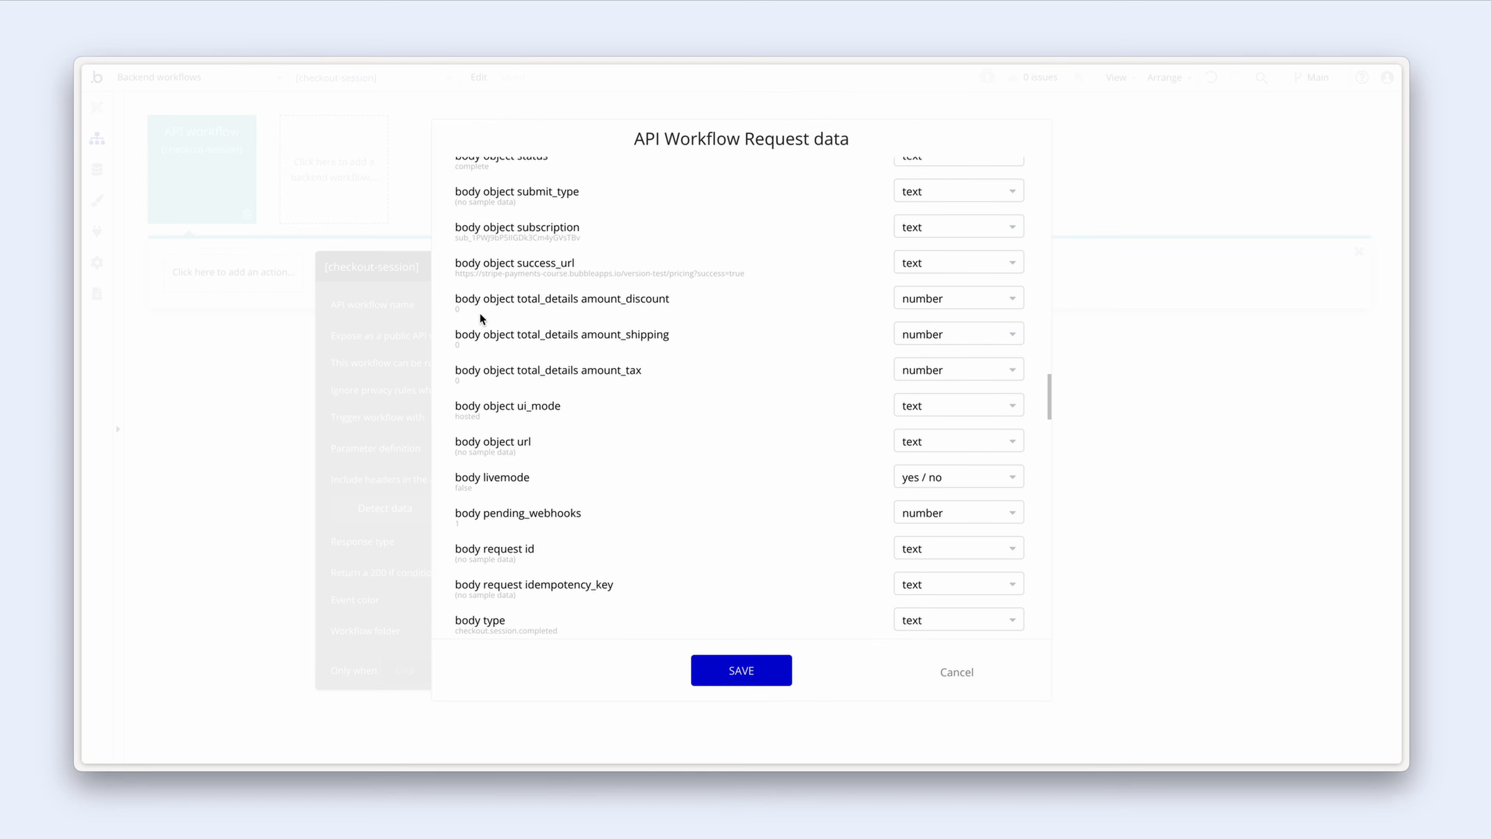
{"action": "scroll", "coordinate": [644, 500], "scroll_direction": "down", "scroll_amount": 2}
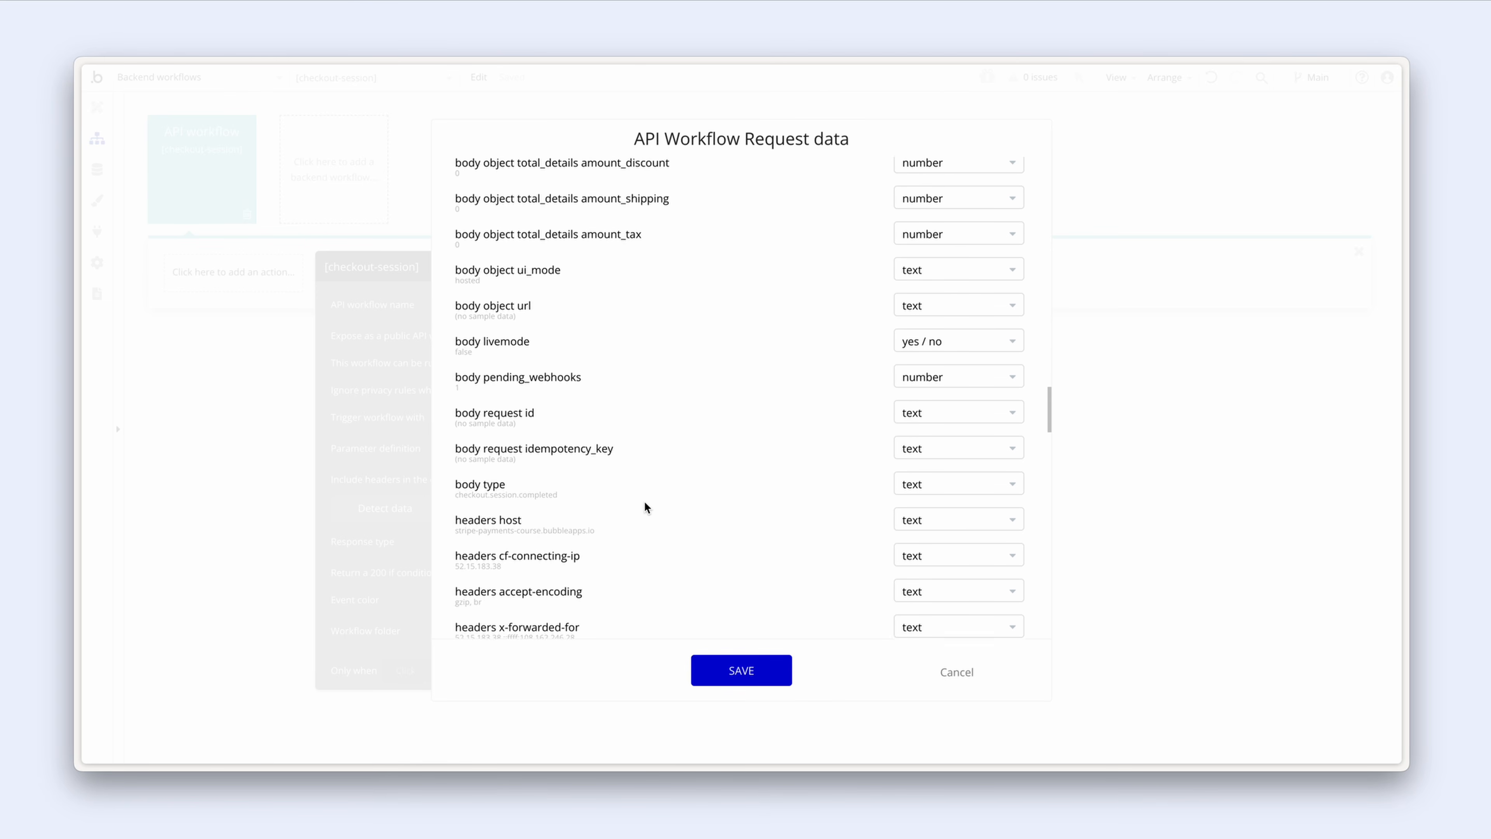
Step: Review the detected Stripe webhook field types and save them for the checkout-session workflow
{"action": "left_click", "coordinate": [709, 670]}
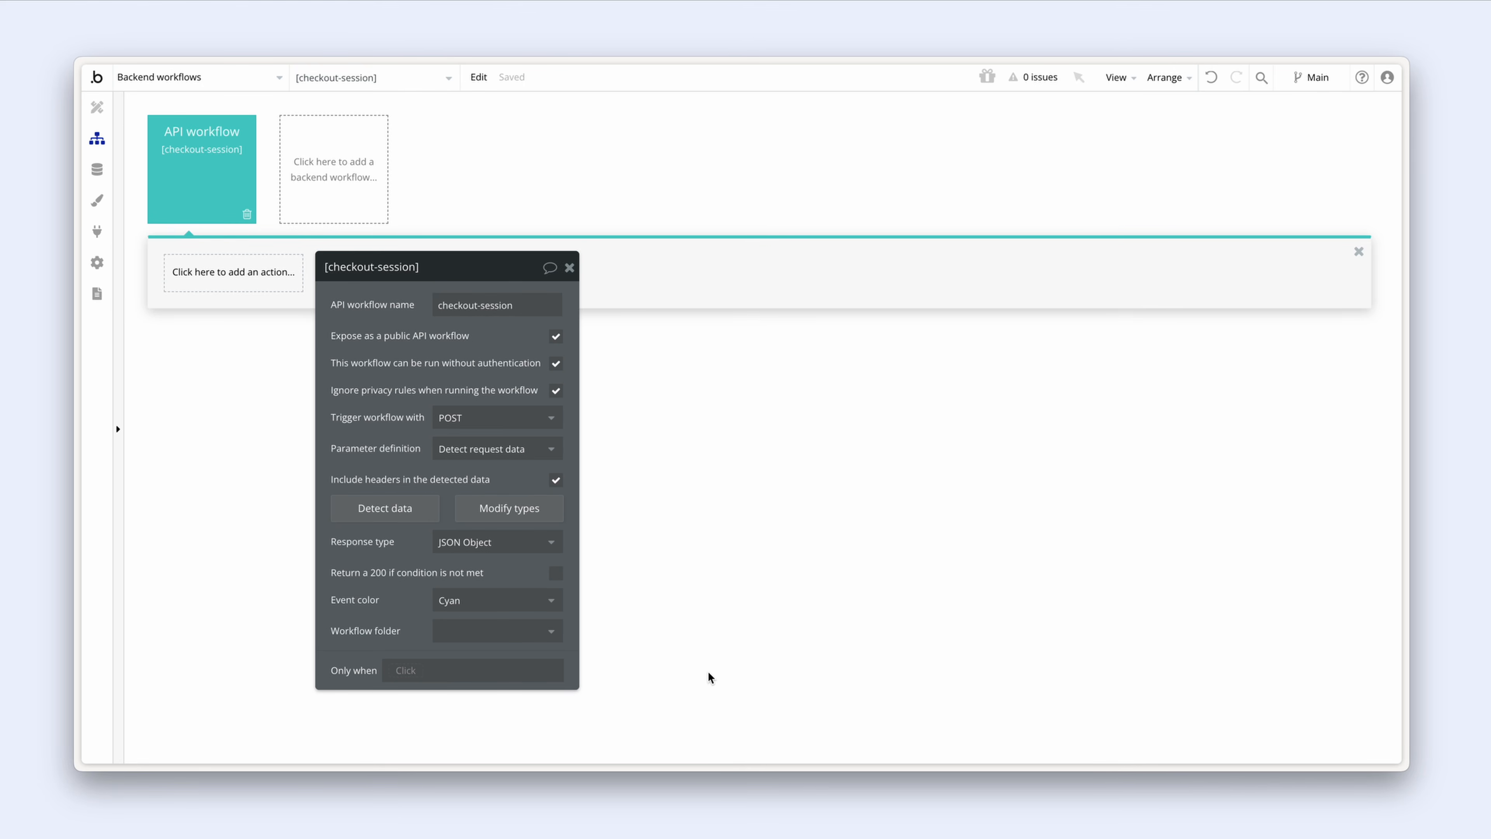
Step: Close the workflow settings and trace the Subscription setup diagram from checkout.session.completed to Update user
{"action": "left_click", "coordinate": [707, 677]}
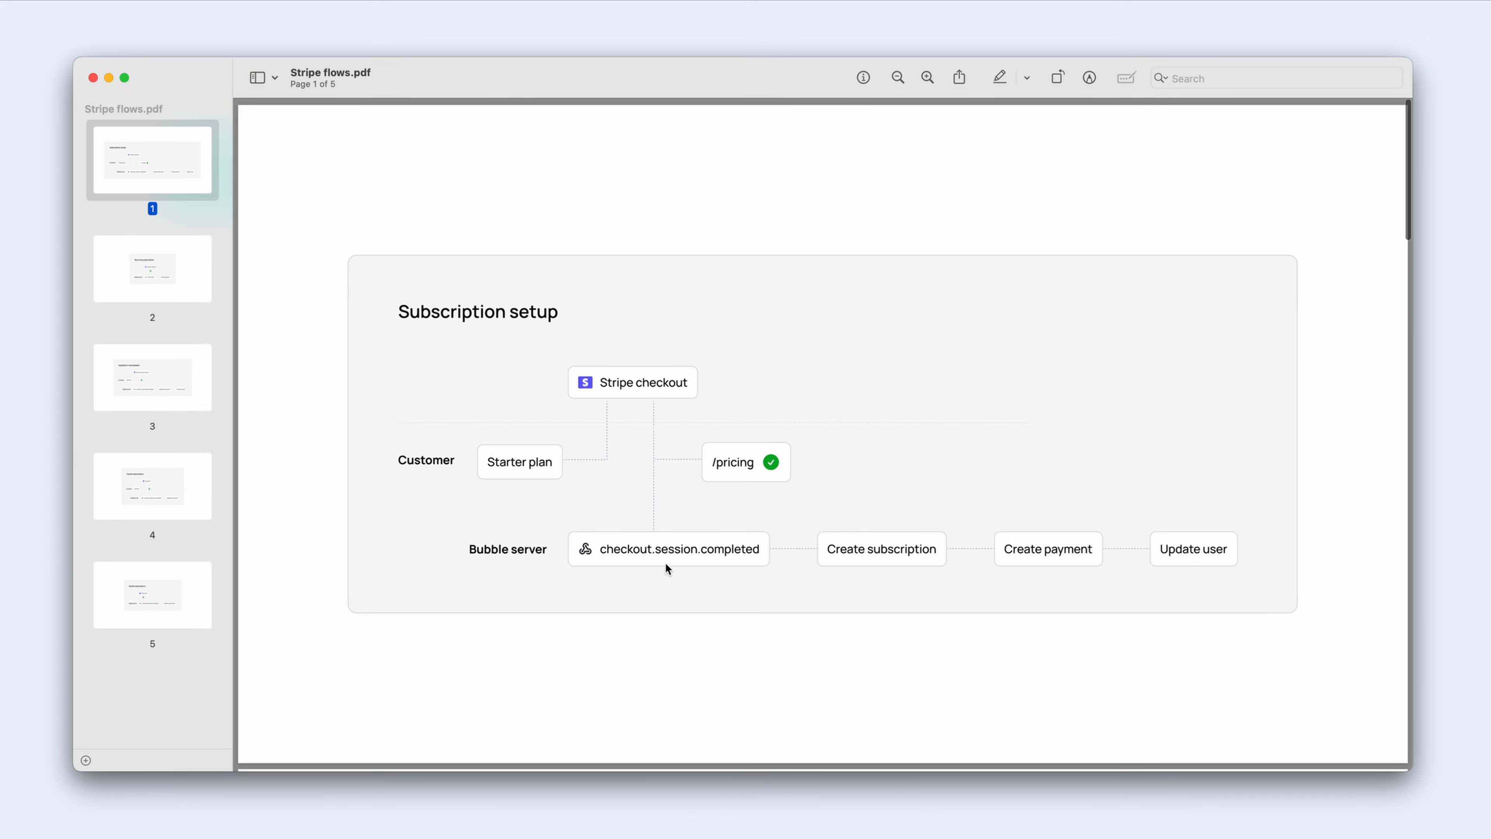
{"action": "left_click_drag", "start_coordinate": [594, 550], "coordinate": [745, 554]}
{"action": "left_click", "coordinate": [759, 574]}
{"action": "left_click_drag", "start_coordinate": [828, 549], "coordinate": [926, 552]}
{"action": "left_click", "coordinate": [932, 583]}
Step: Add a Create a new thing step of type Subscription with all its fields
{"action": "left_click", "coordinate": [109, 77]}
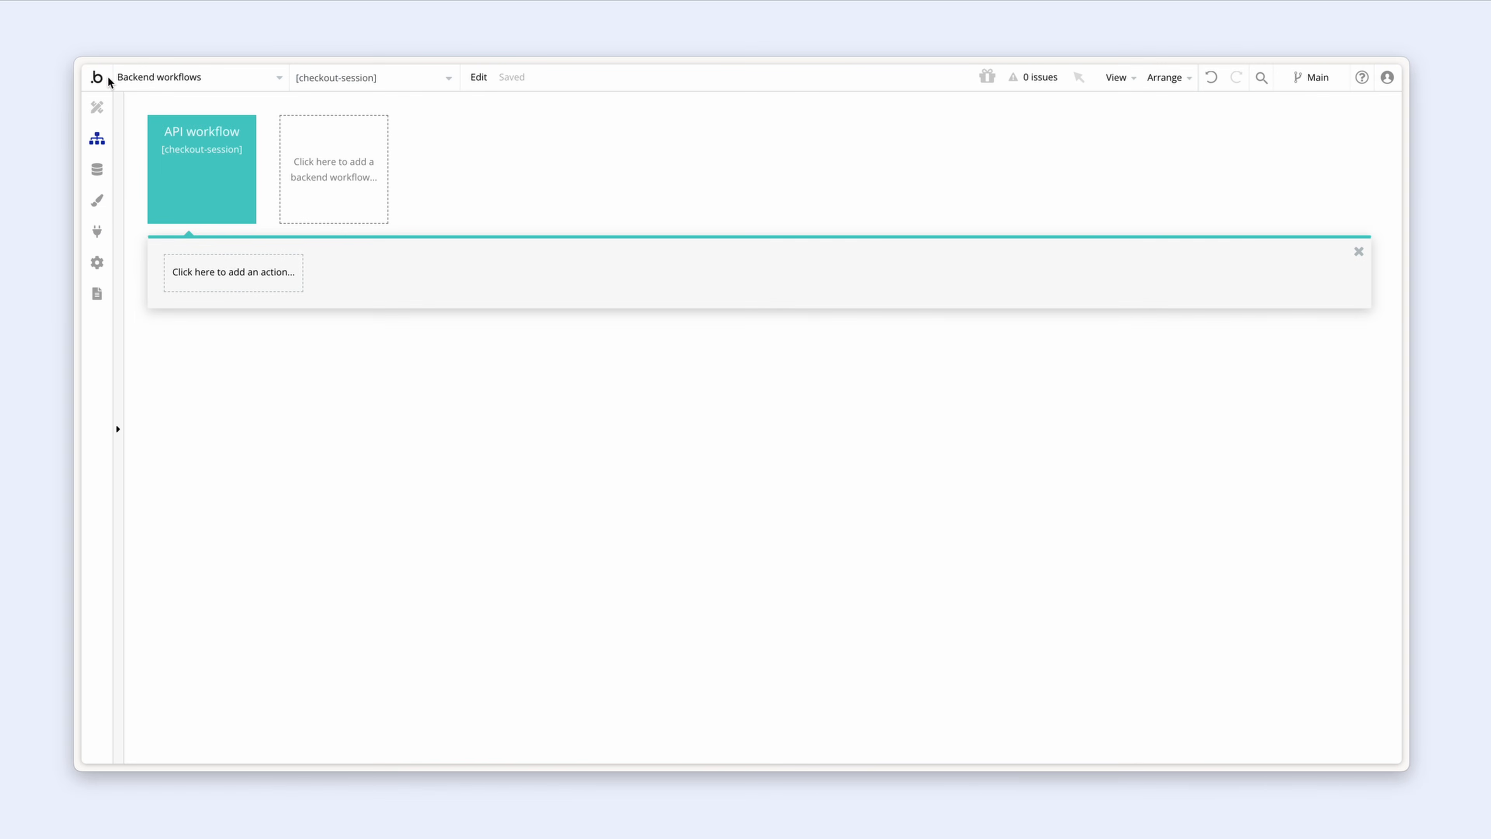
{"action": "left_click", "coordinate": [210, 276]}
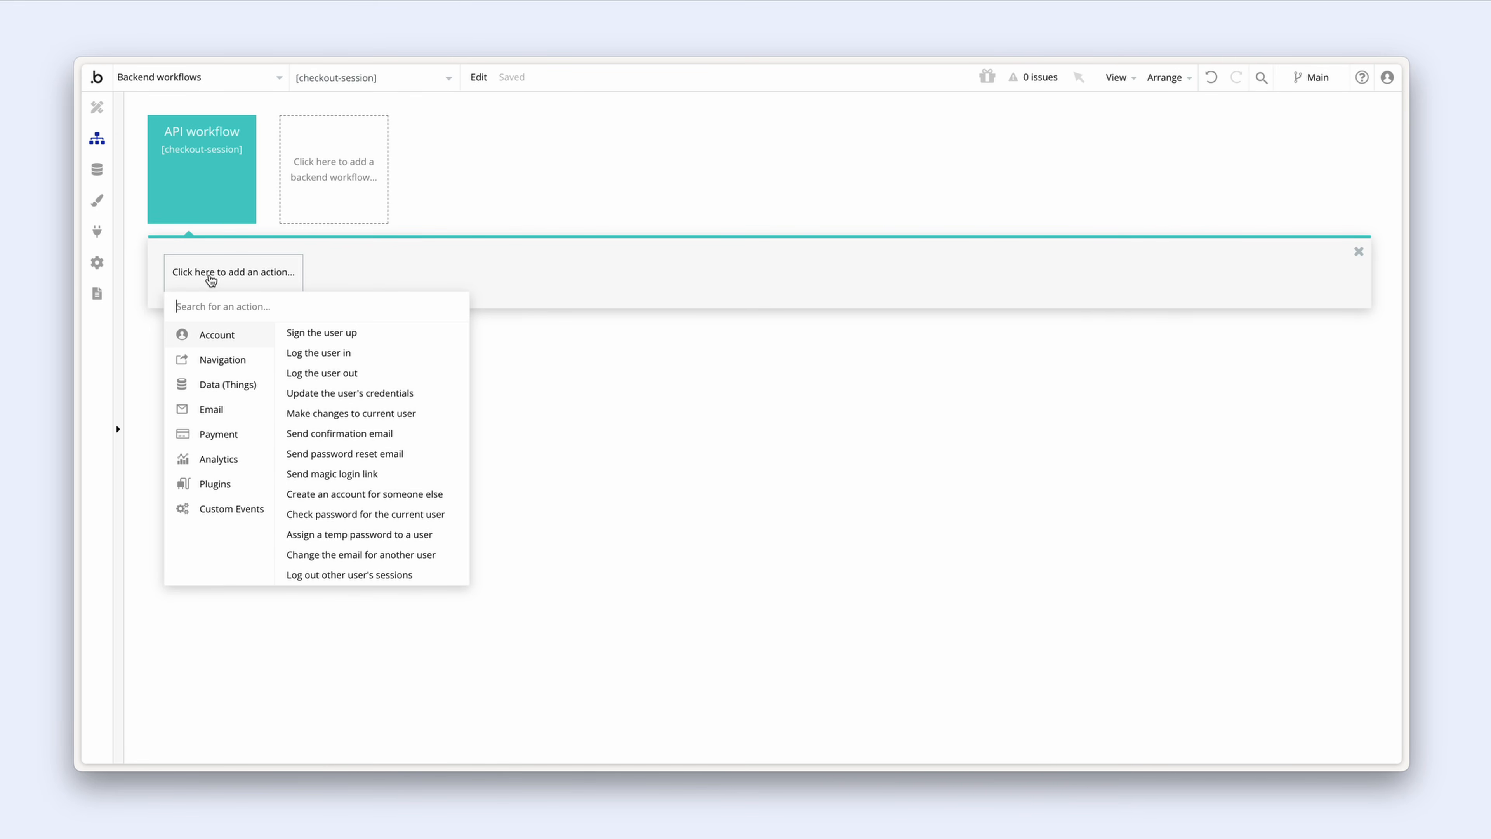
{"action": "mouse_move", "coordinate": [263, 389]}
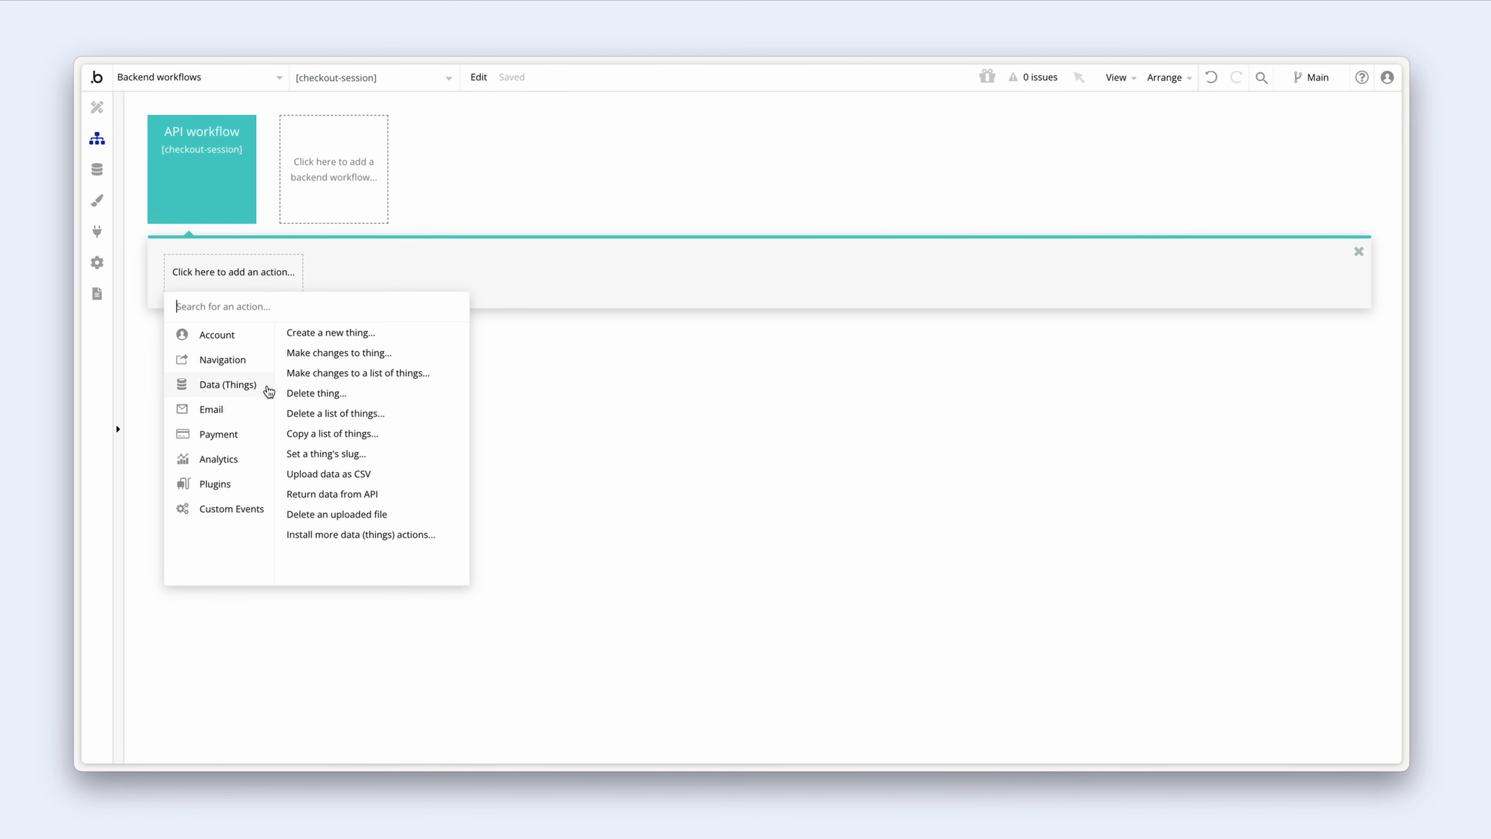
{"action": "left_click", "coordinate": [392, 336]}
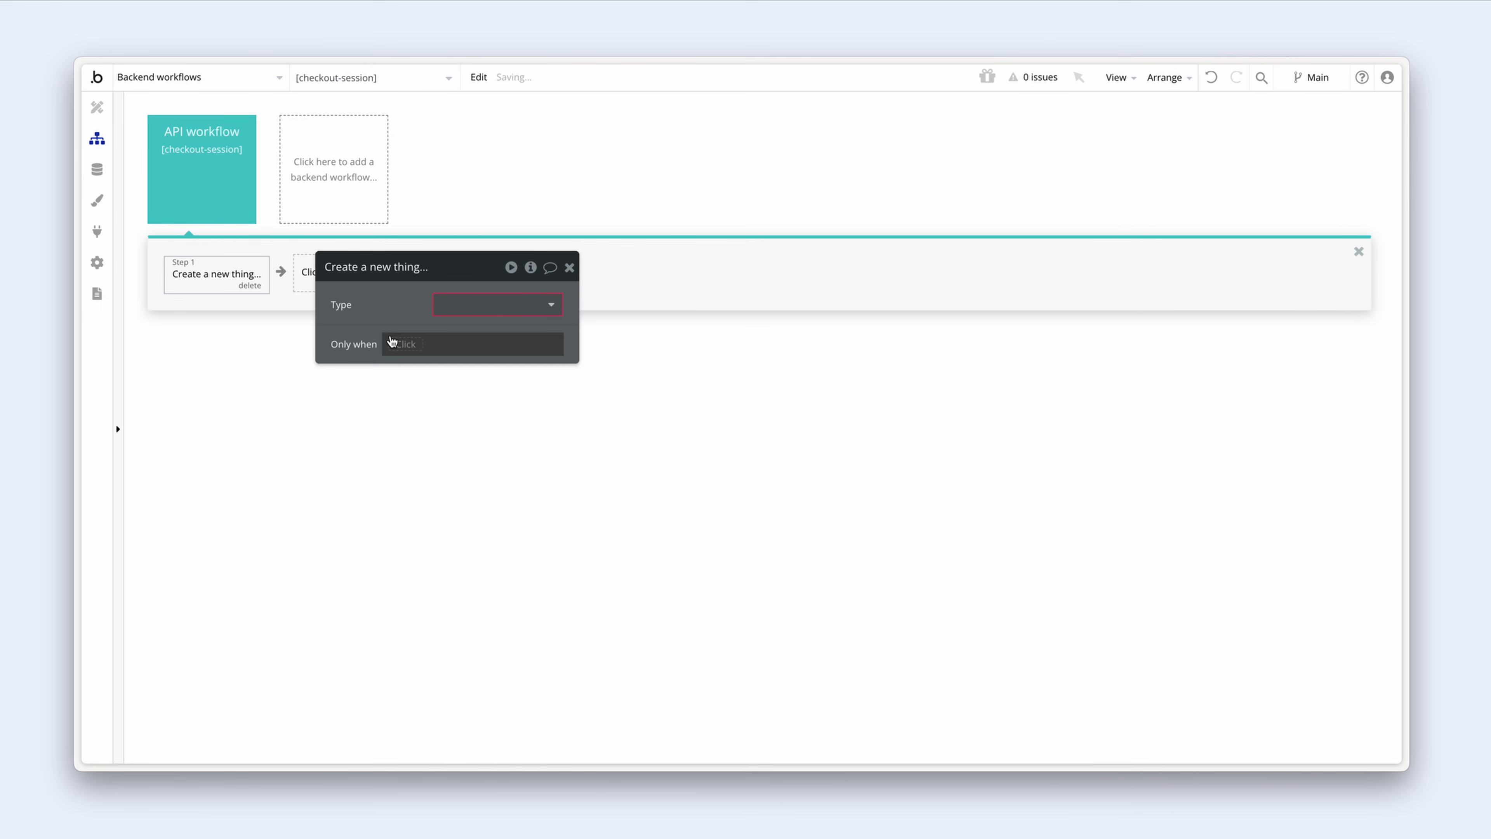
{"action": "left_click", "coordinate": [443, 305]}
{"action": "left_click", "coordinate": [473, 346]}
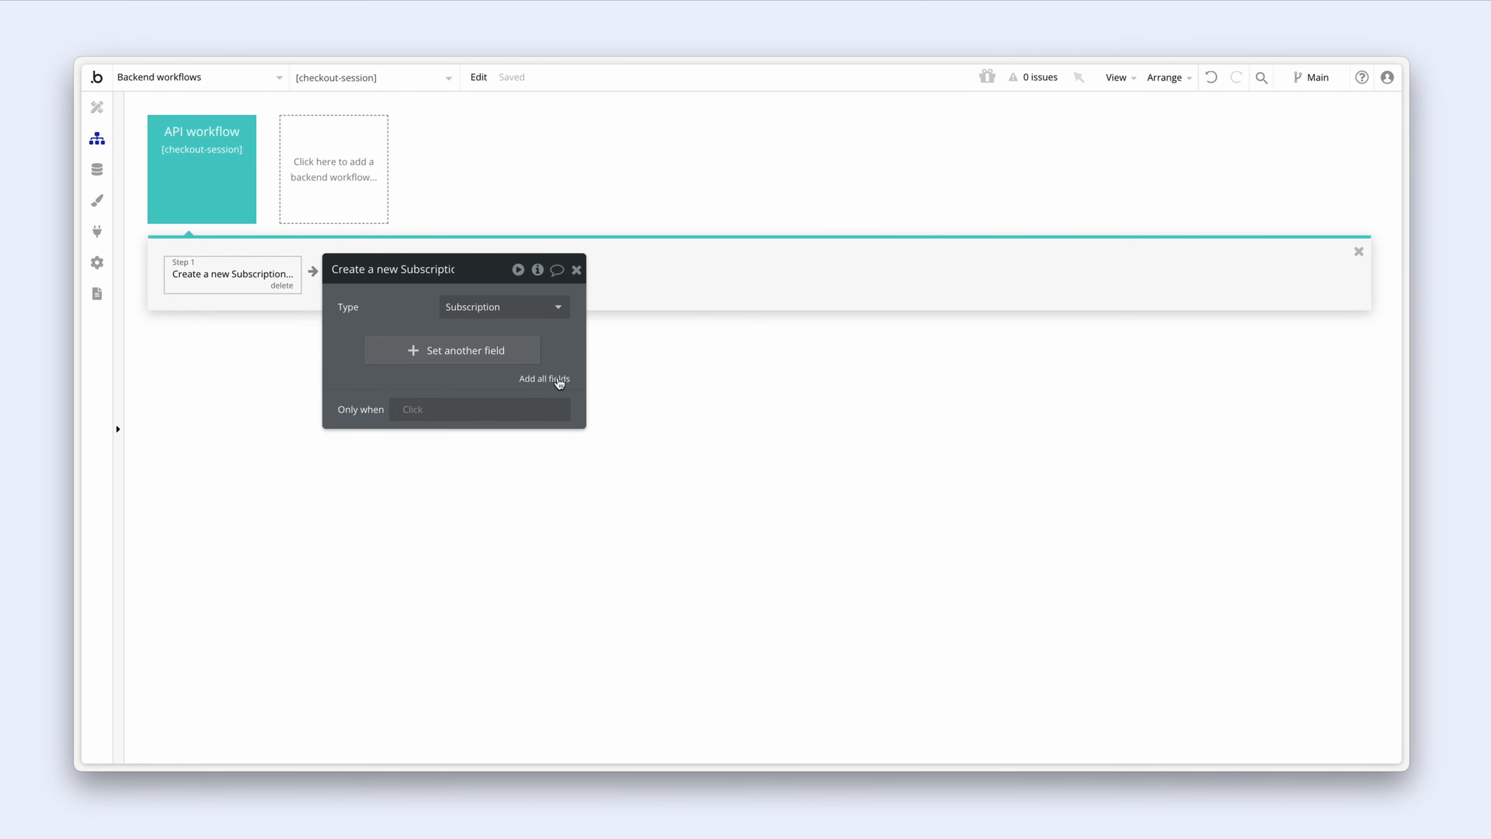
{"action": "left_click", "coordinate": [560, 383]}
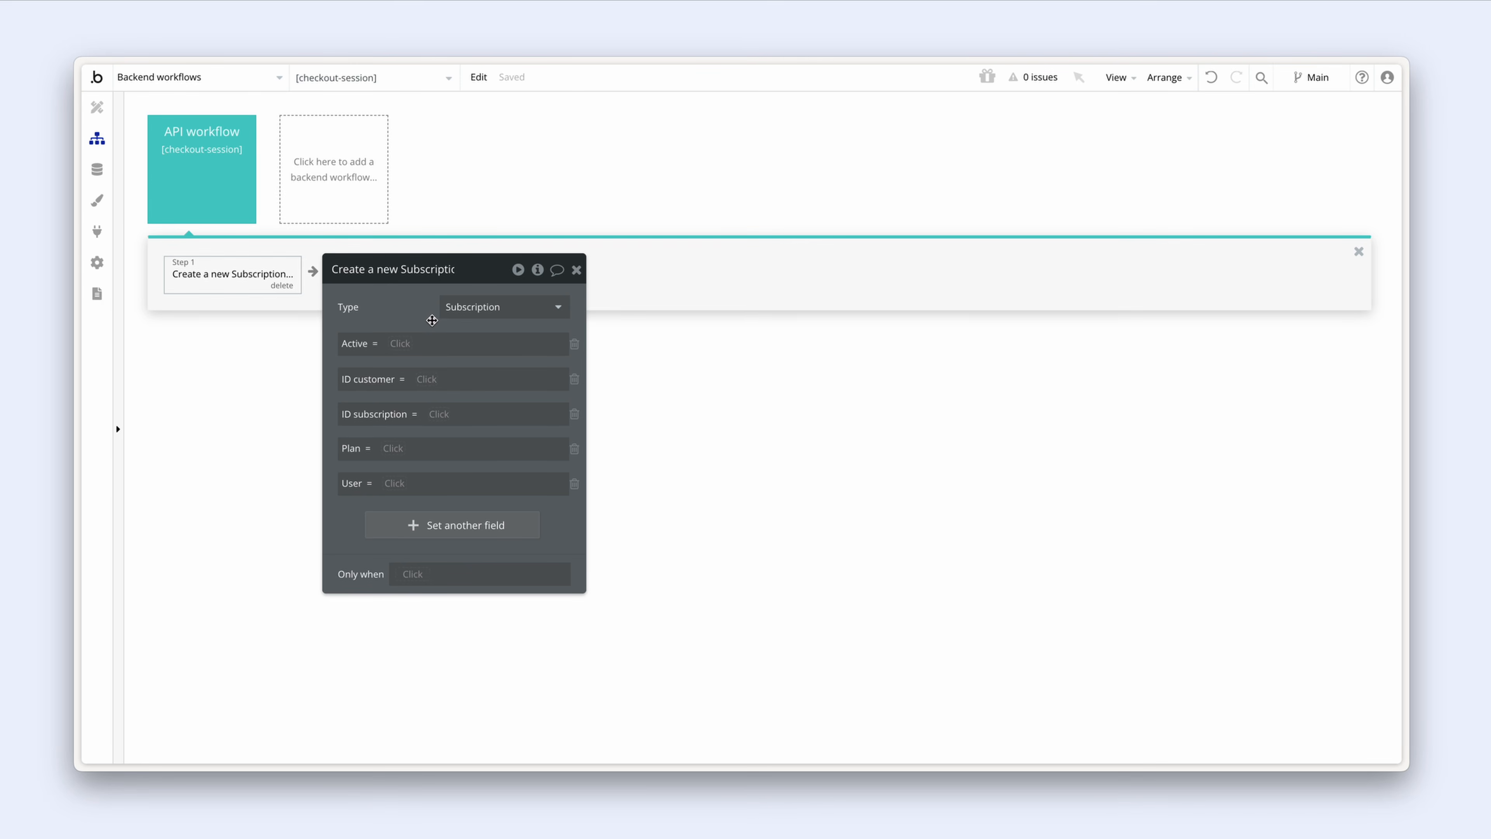
Step: Set Active to yes and ID customer to Request Data's body object customer
{"action": "left_click", "coordinate": [386, 339]}
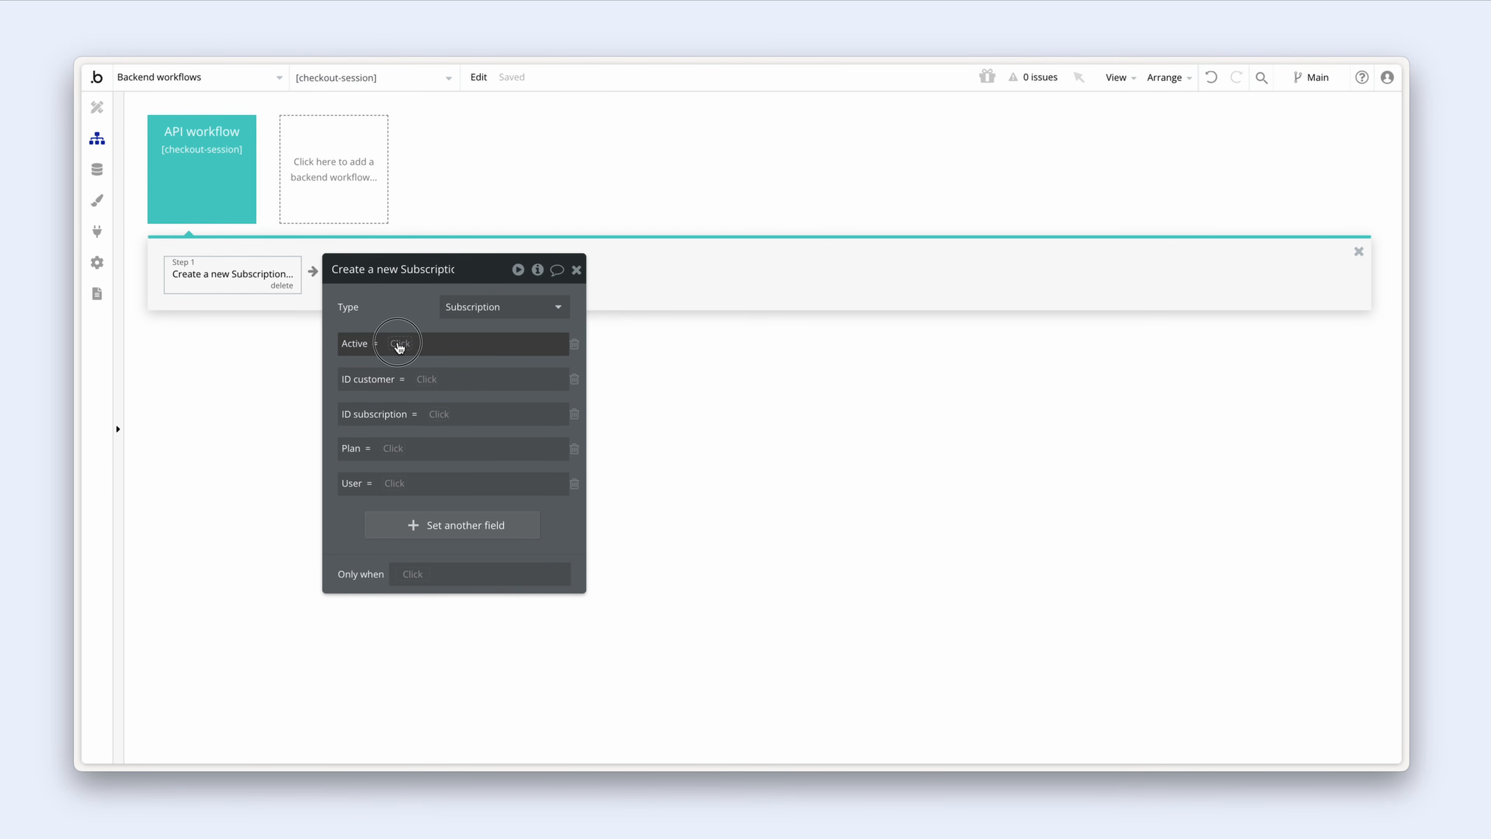
{"action": "left_click", "coordinate": [446, 447]}
{"action": "left_click", "coordinate": [412, 315]}
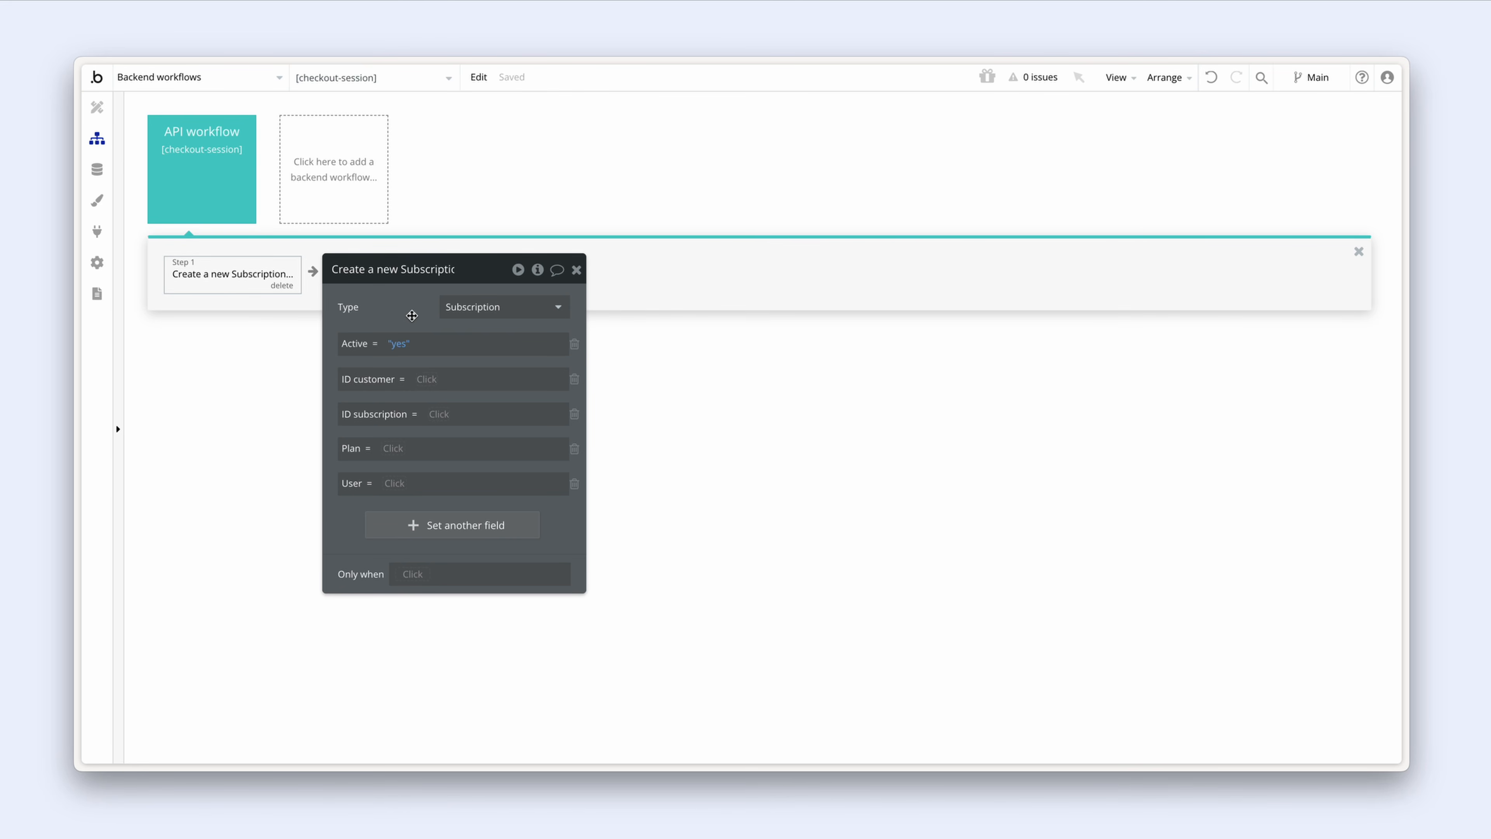
{"action": "left_click", "coordinate": [427, 379]}
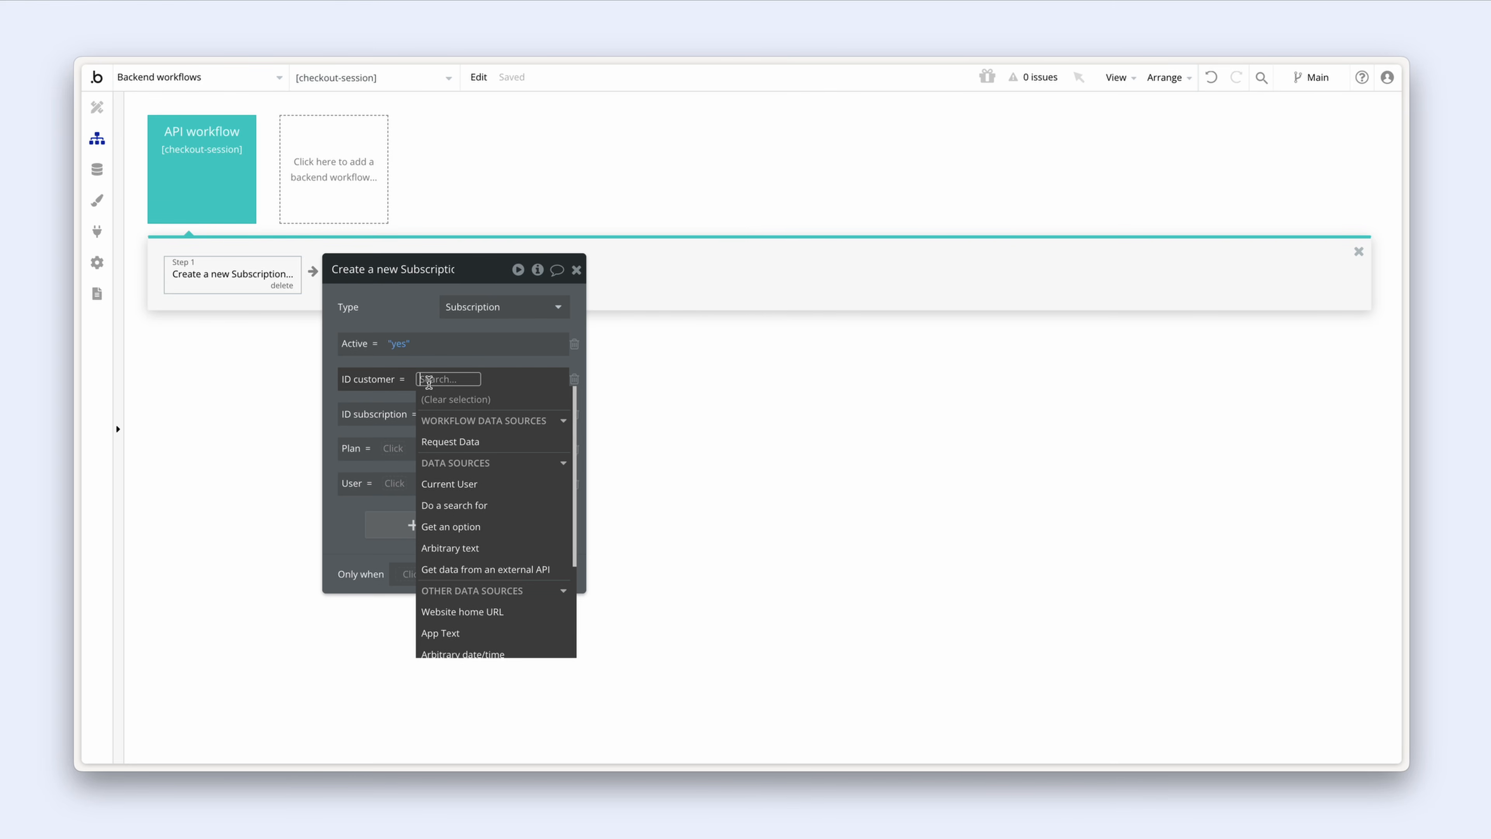
{"action": "left_click", "coordinate": [511, 450]}
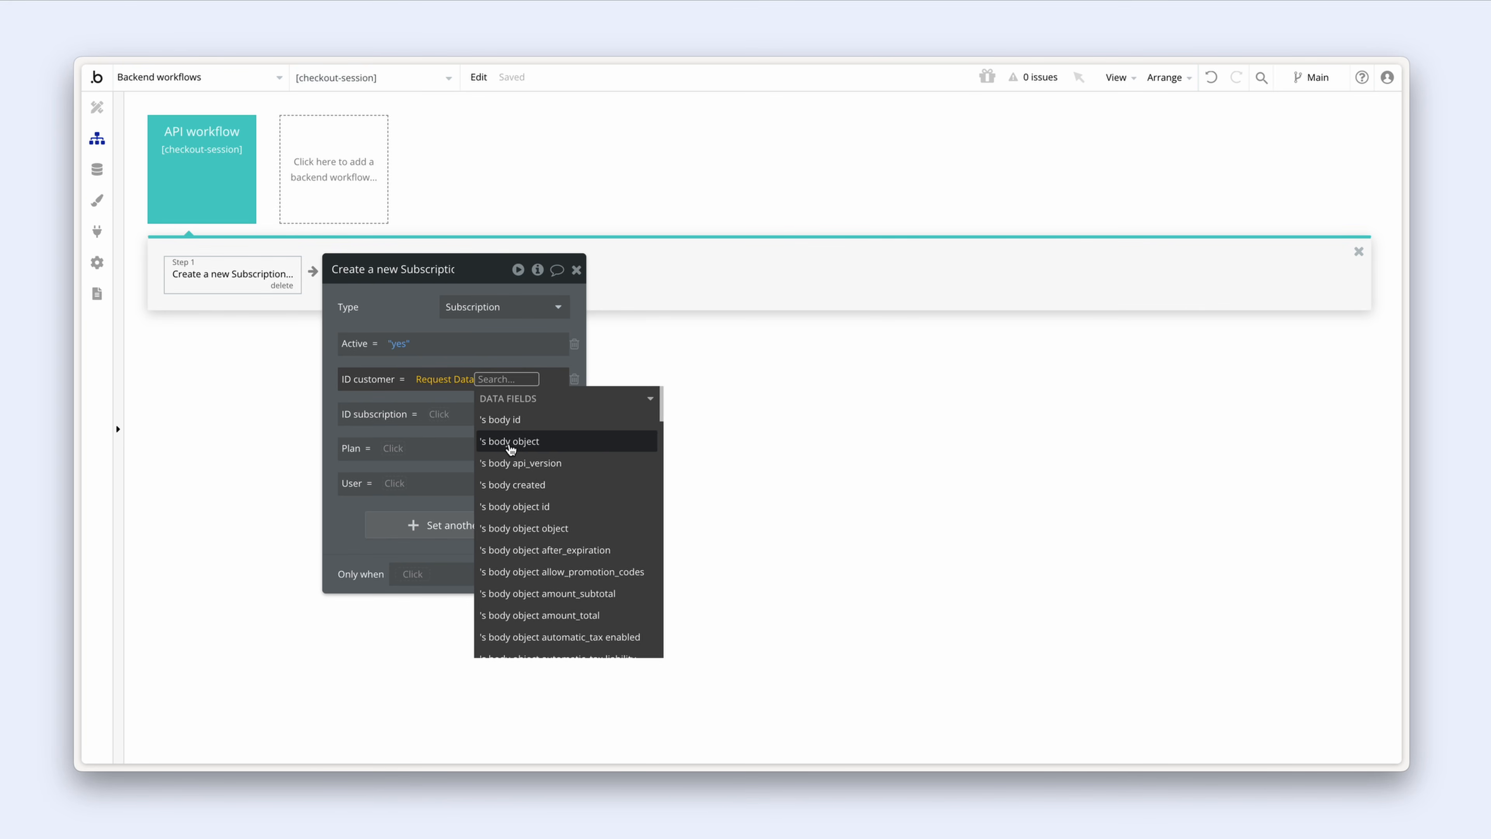
{"action": "type", "text": "cus"}
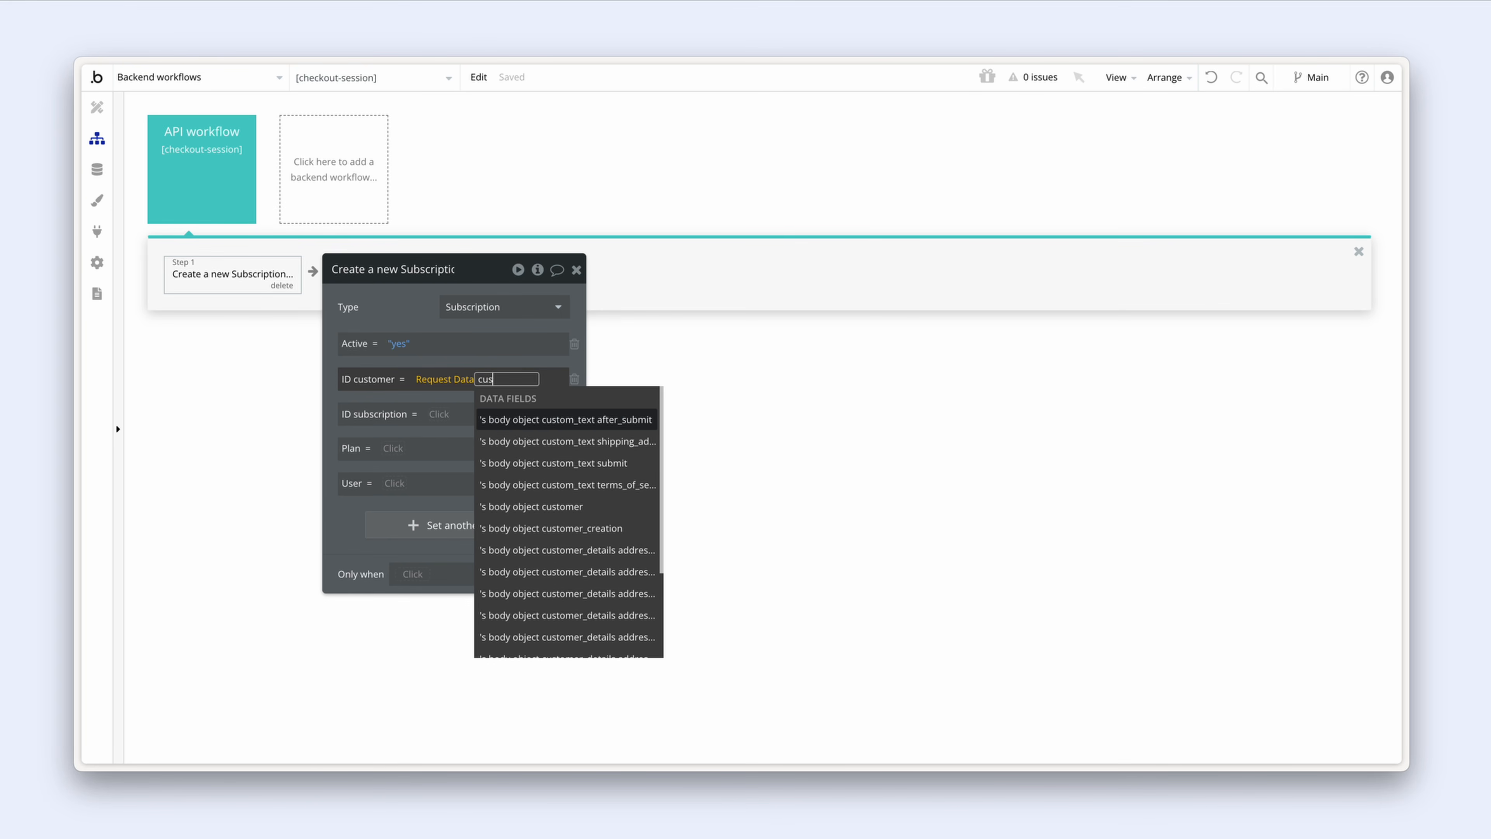
{"action": "left_click", "coordinate": [560, 511]}
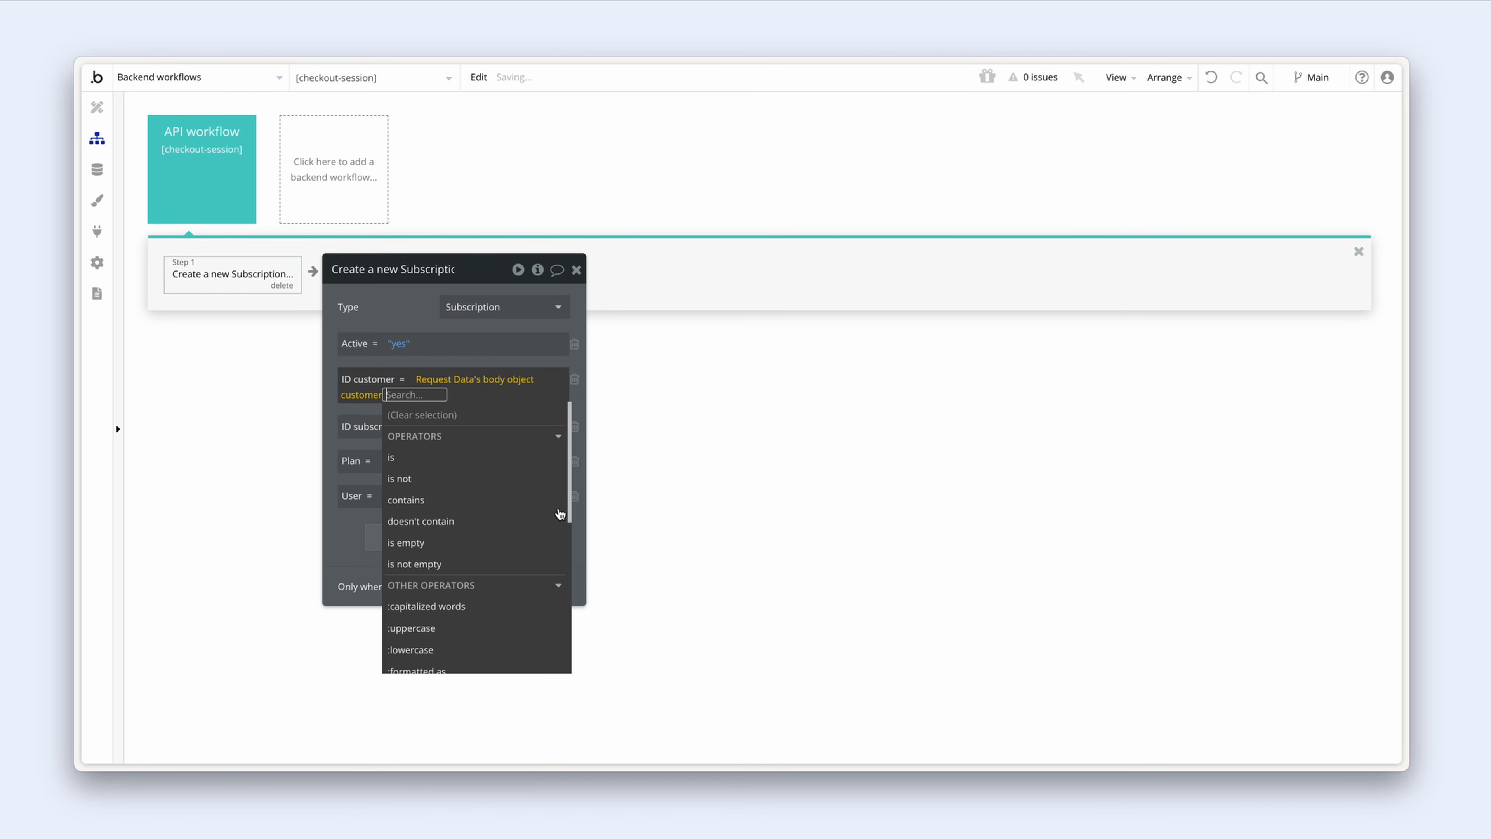
{"action": "left_click", "coordinate": [417, 322]}
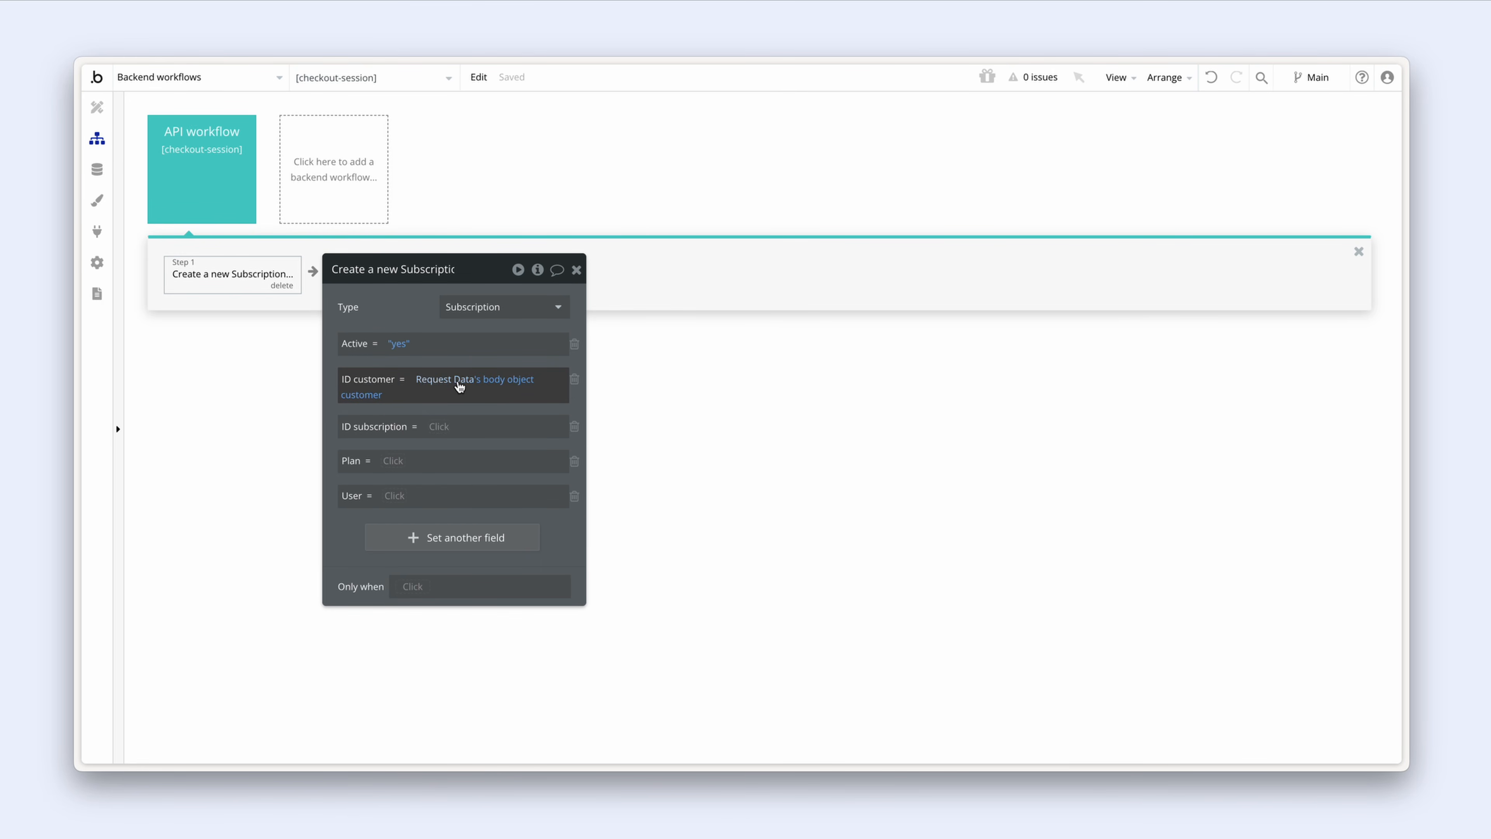
{"action": "left_click", "coordinate": [192, 177]}
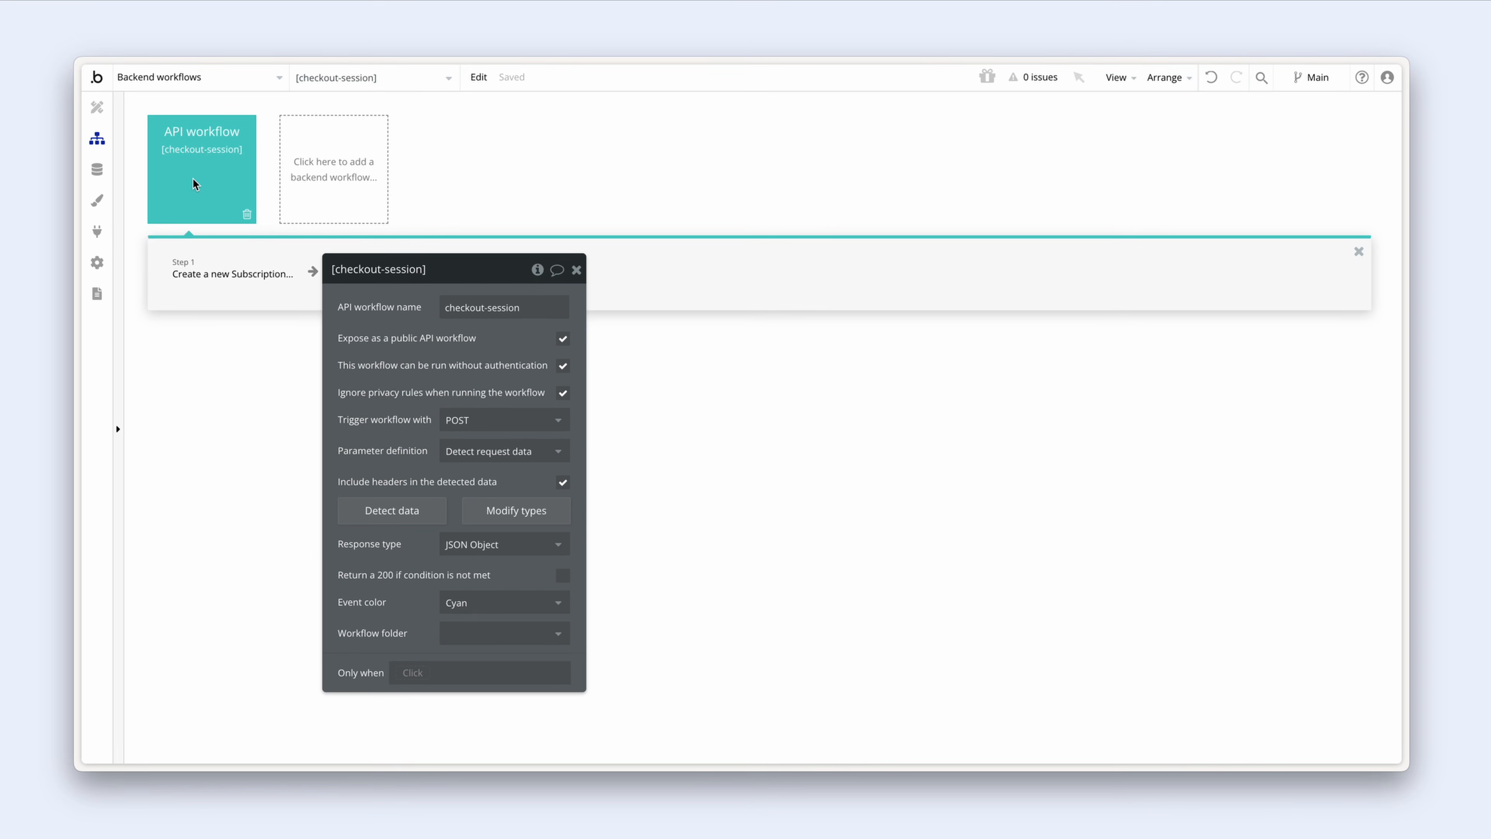
Step: Review the detected request data types, including the sample customer id, and close without changes
{"action": "left_click", "coordinate": [481, 508]}
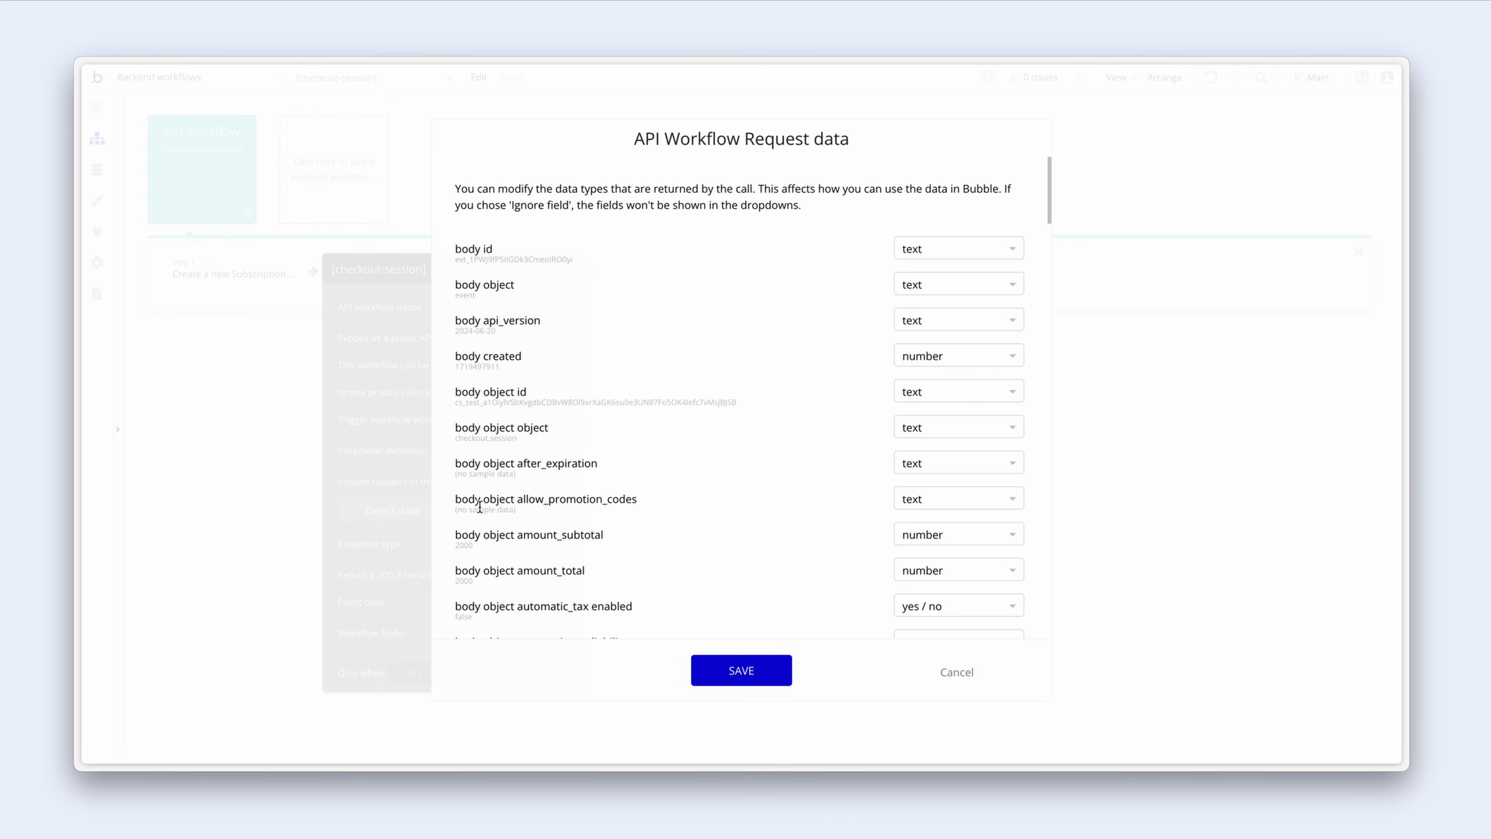
{"action": "scroll", "coordinate": [519, 405], "scroll_direction": "down", "scroll_amount": 5}
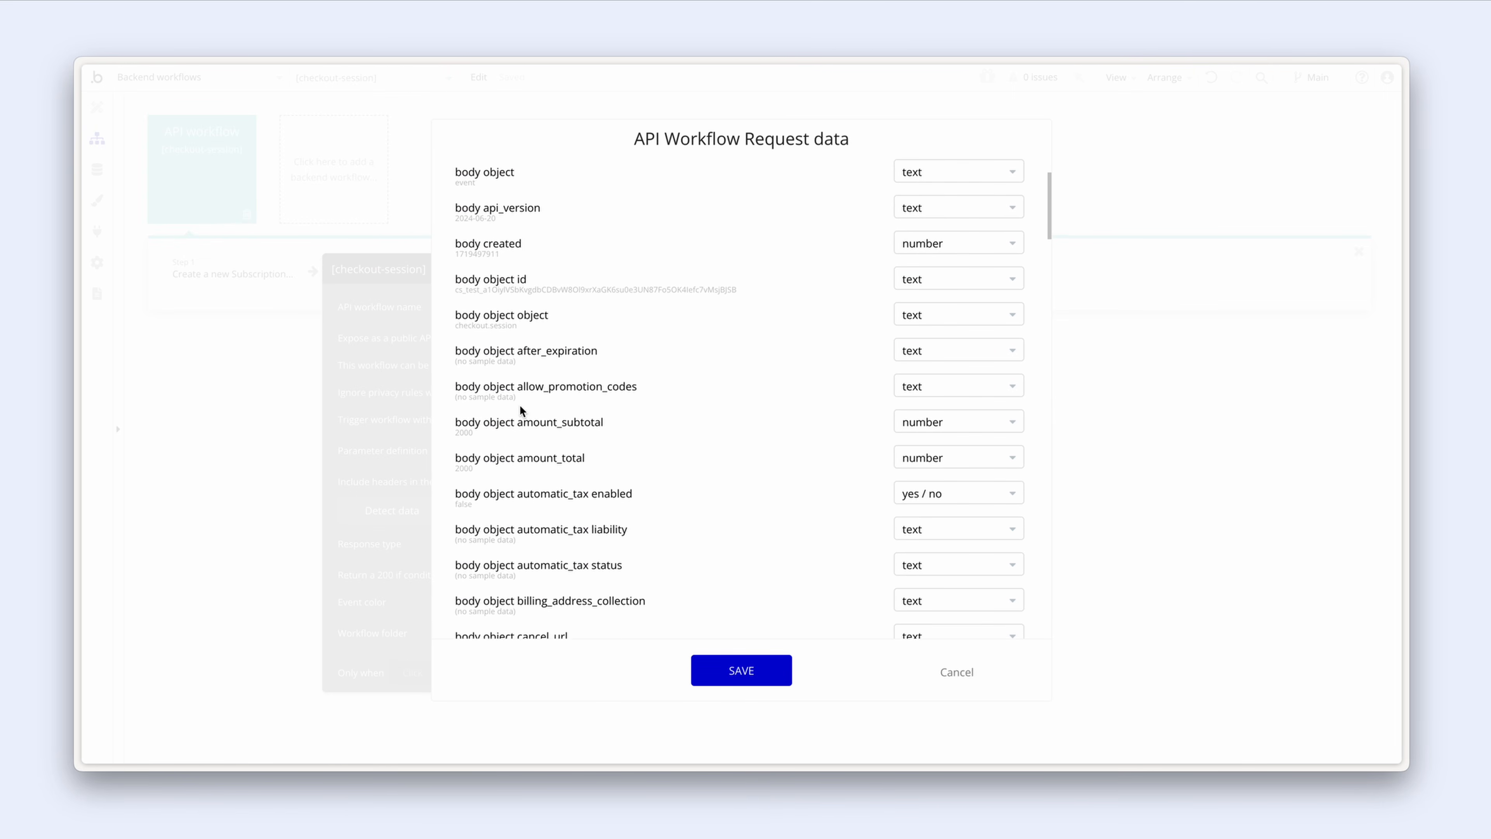
{"action": "scroll", "coordinate": [521, 409], "scroll_direction": "down", "scroll_amount": 1}
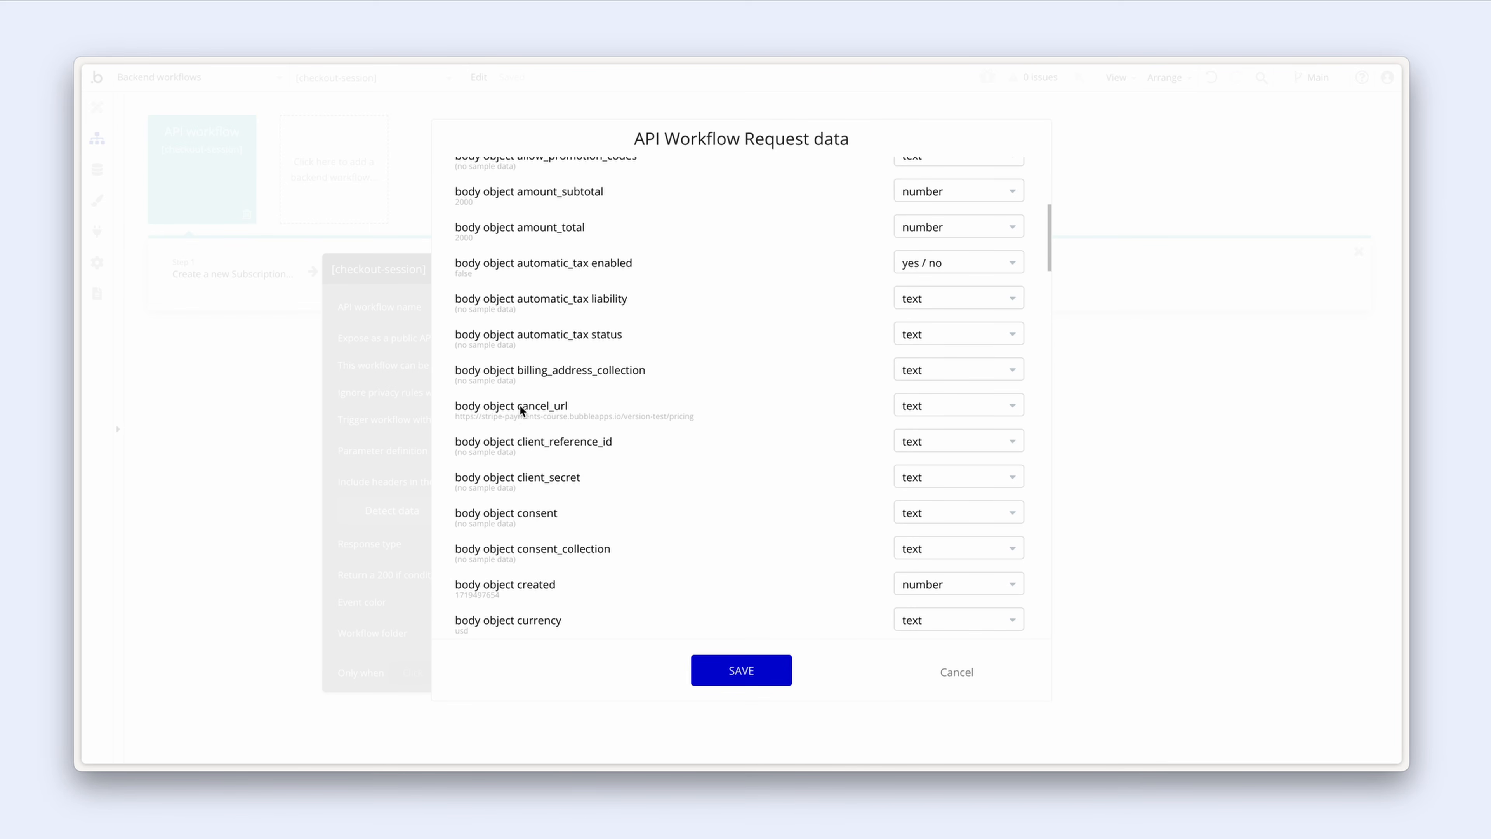
{"action": "scroll", "coordinate": [520, 409], "scroll_direction": "down", "scroll_amount": 5}
{"action": "scroll", "coordinate": [520, 410], "scroll_direction": "down", "scroll_amount": 3}
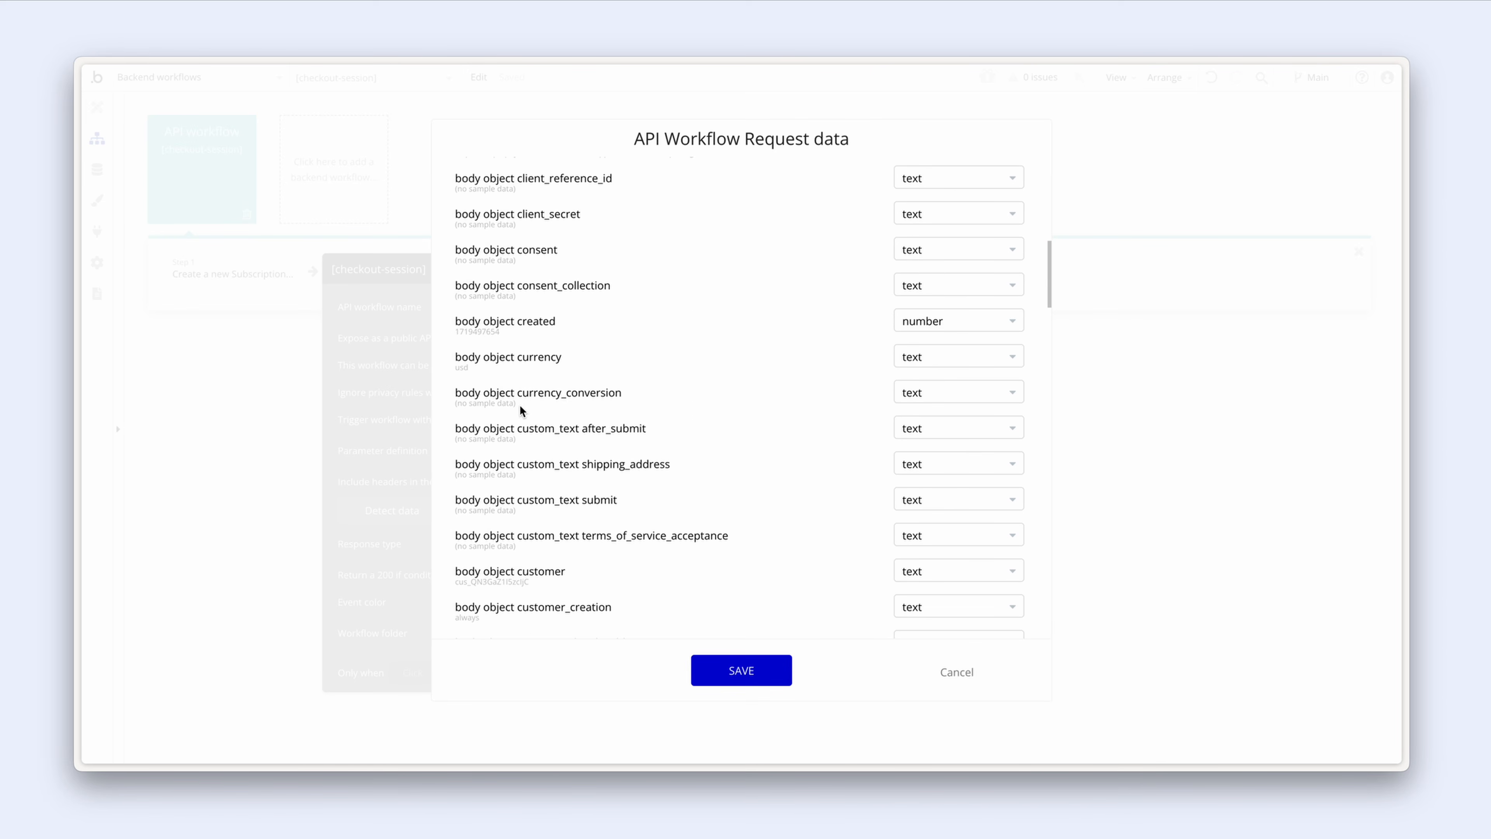
{"action": "left_click_drag", "start_coordinate": [459, 523], "coordinate": [530, 522]}
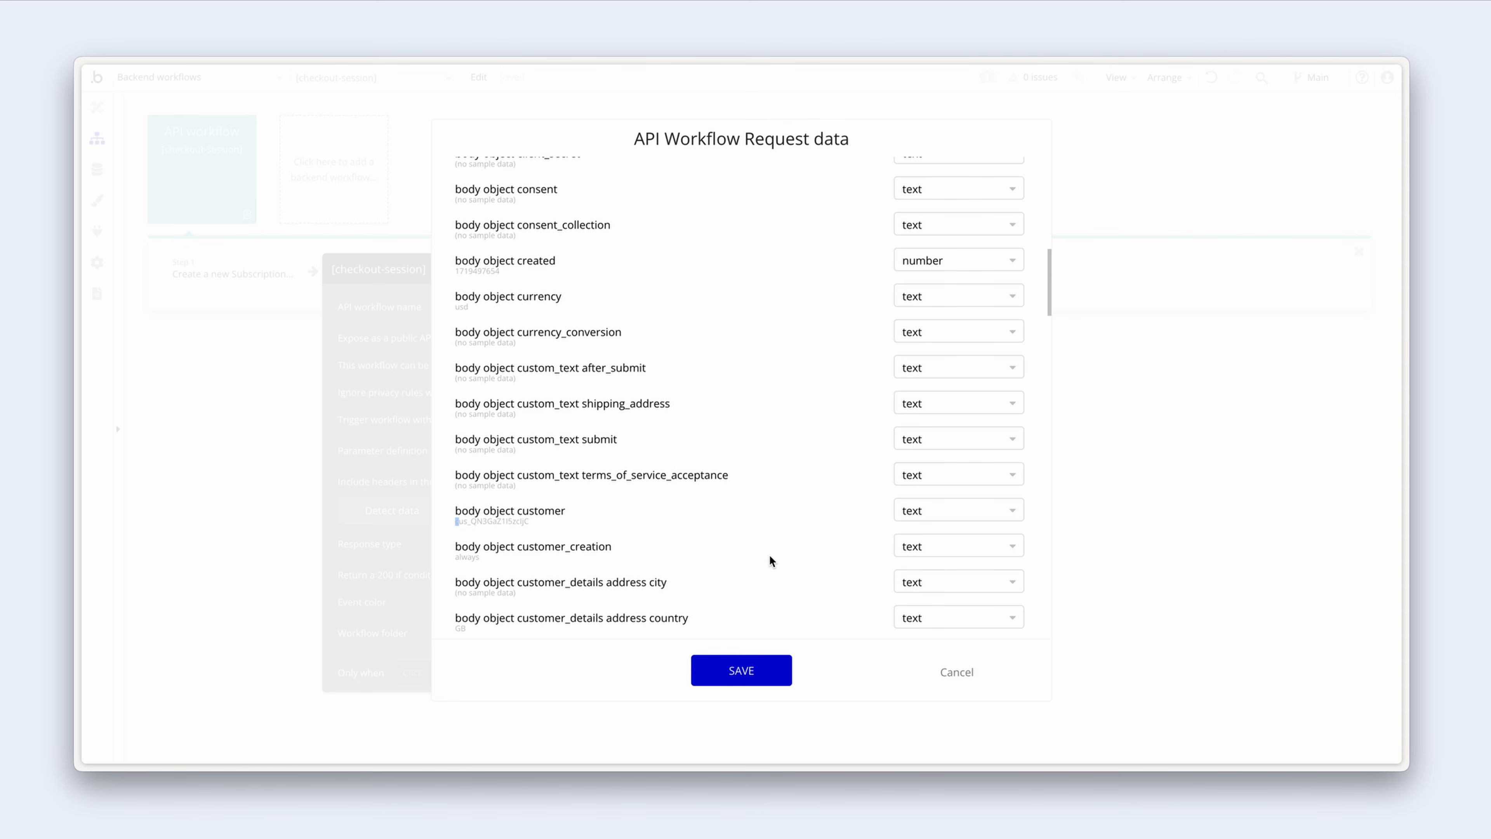
{"action": "left_click", "coordinate": [957, 672]}
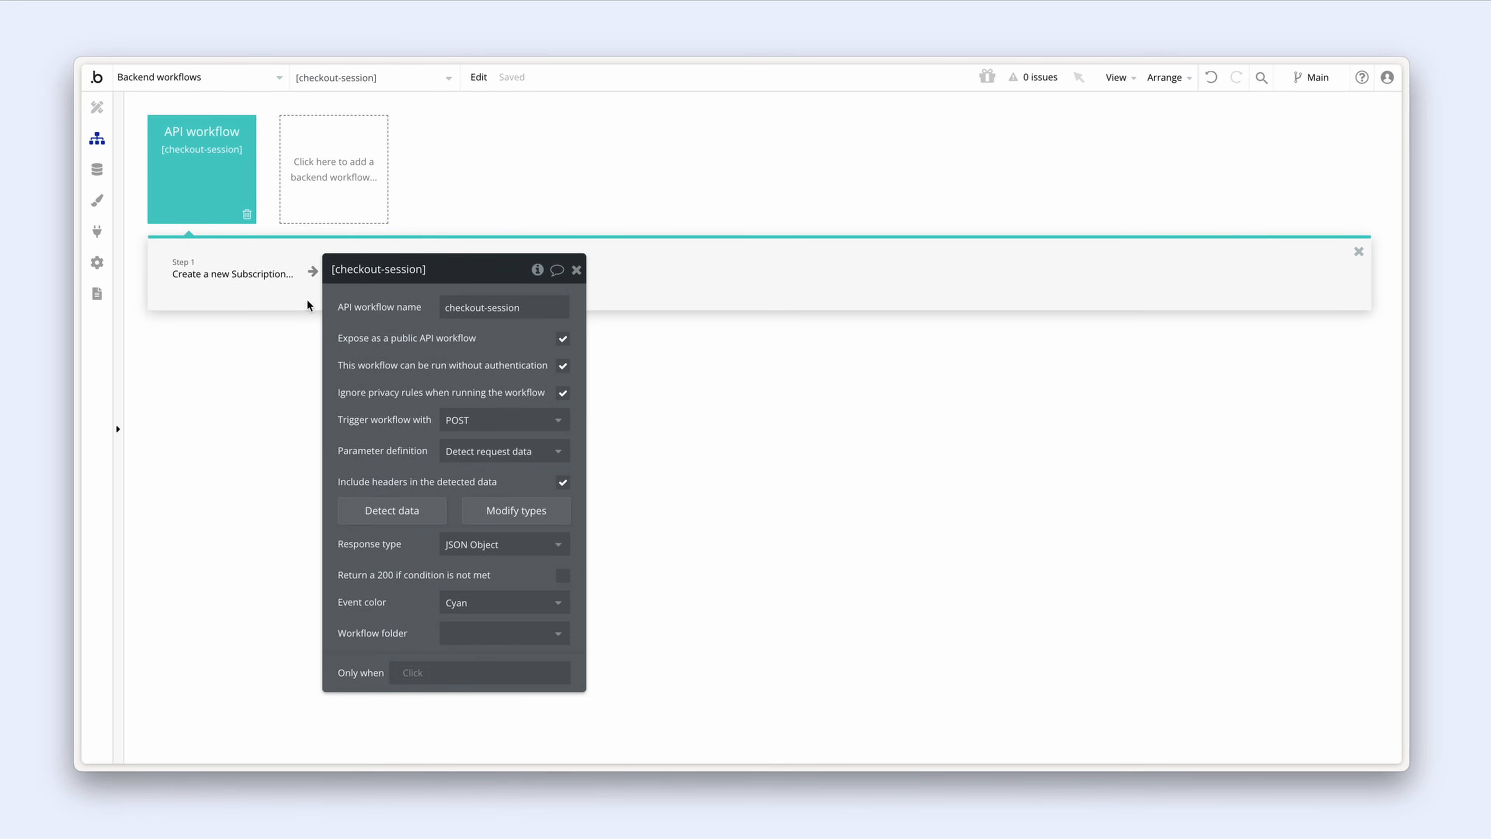
Step: In step 1, set ID subscription to Request Data's body object subscription
{"action": "left_click", "coordinate": [234, 272]}
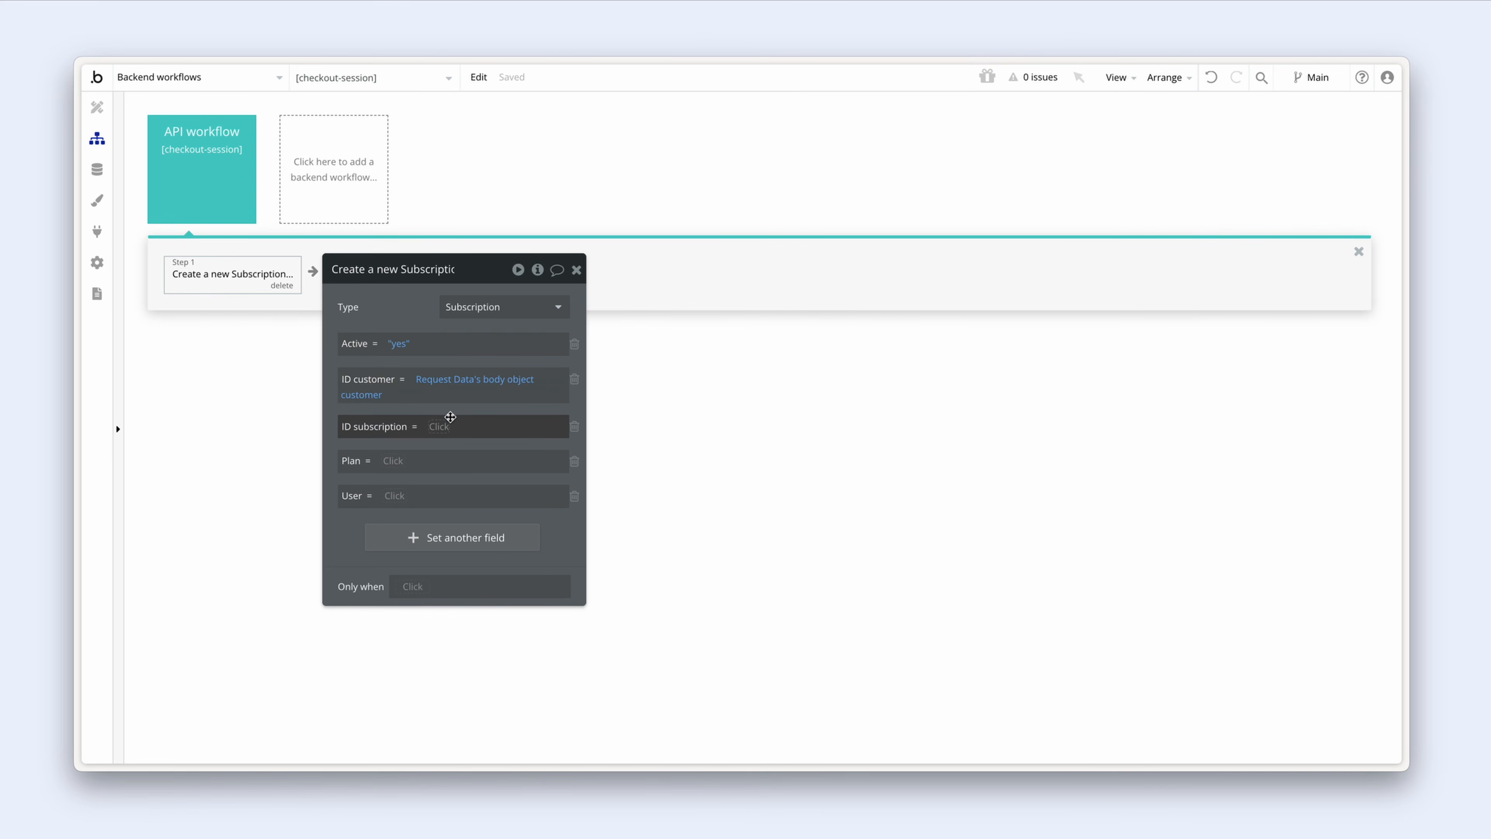
{"action": "left_click", "coordinate": [439, 426]}
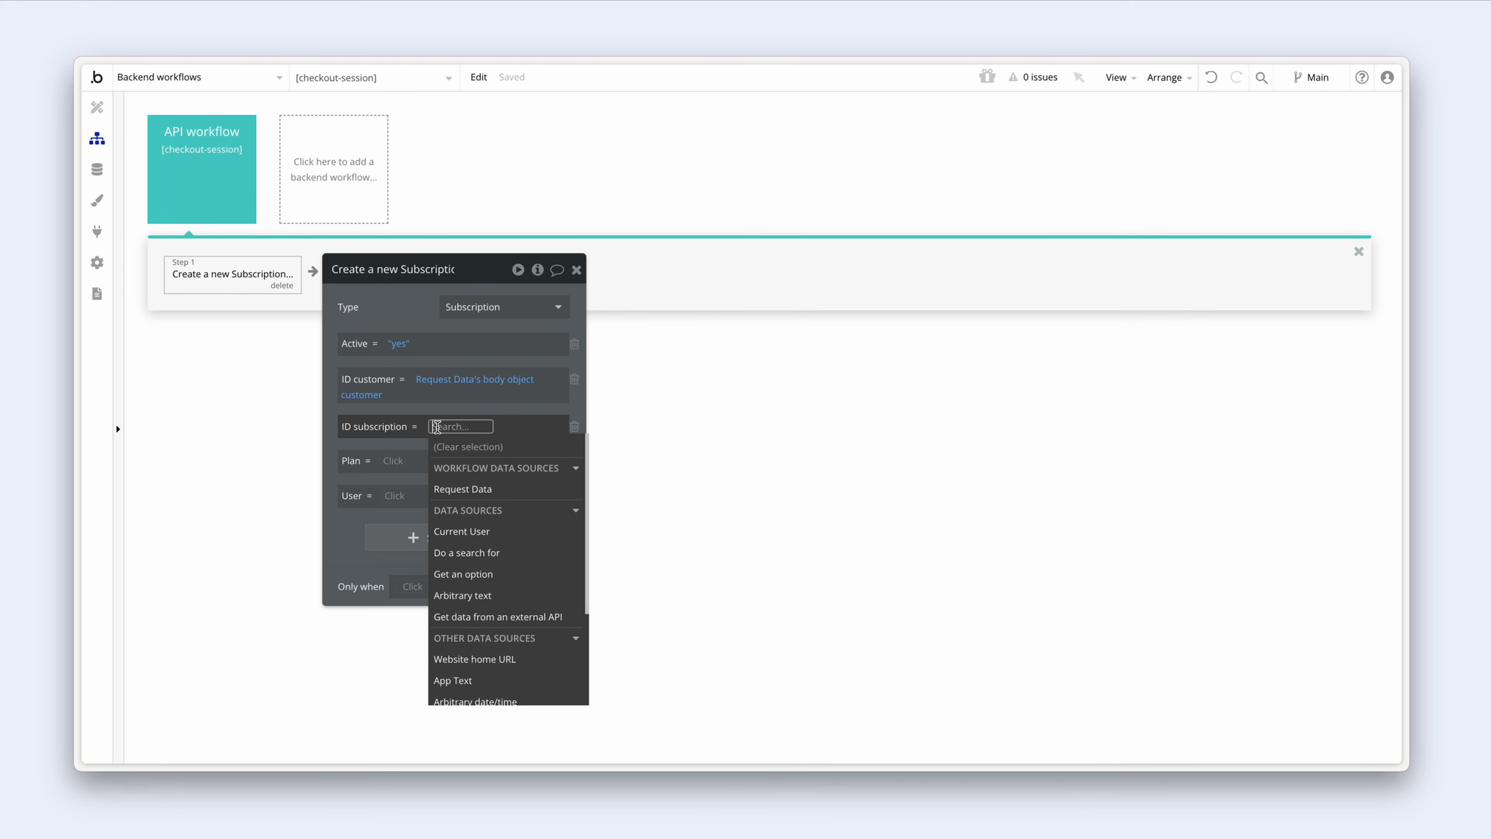
{"action": "left_click", "coordinate": [515, 488]}
{"action": "type", "text": "sub"}
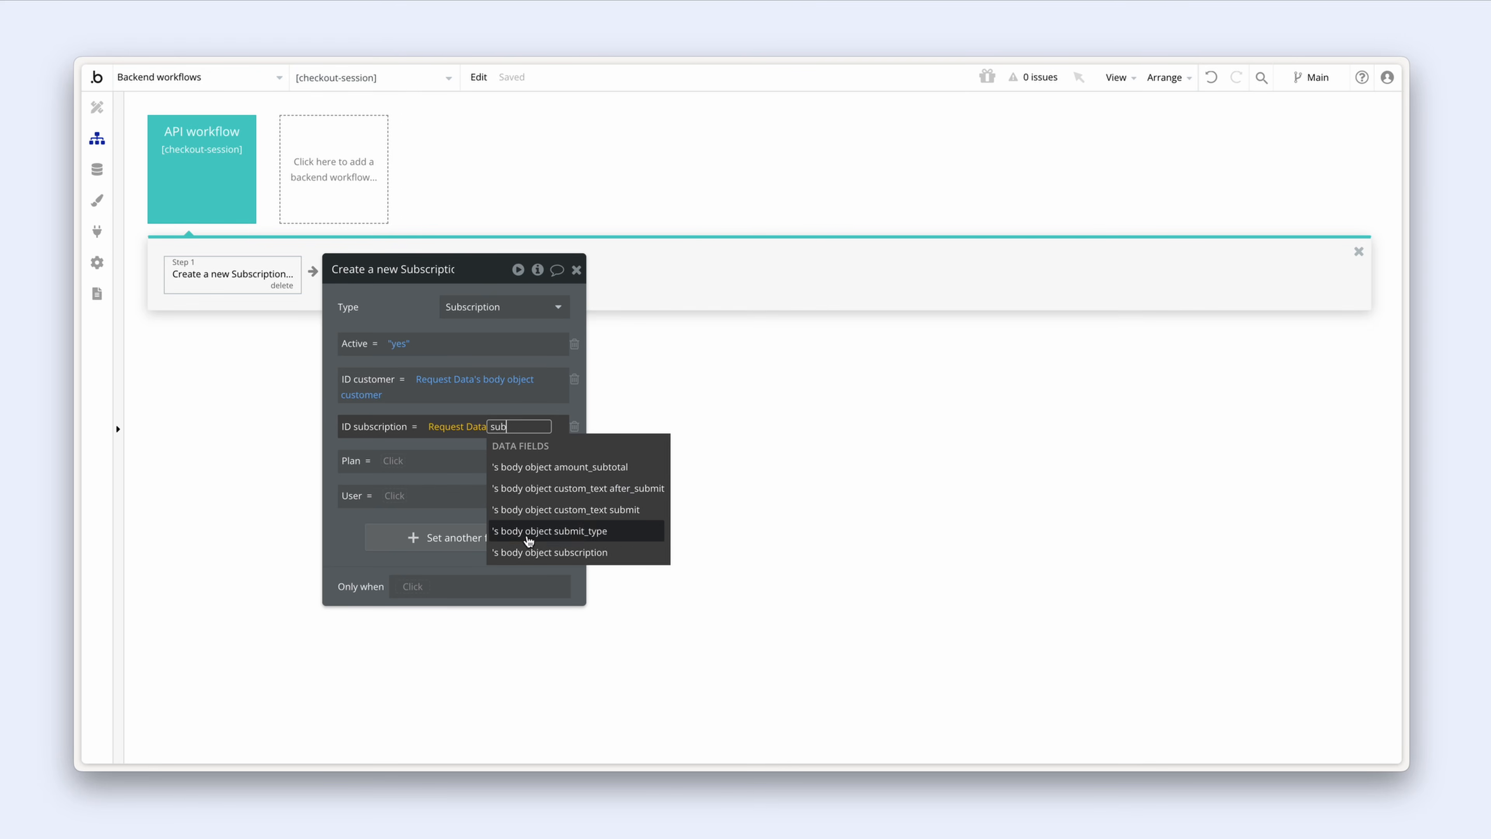
{"action": "left_click", "coordinate": [626, 553]}
{"action": "left_click", "coordinate": [508, 408]}
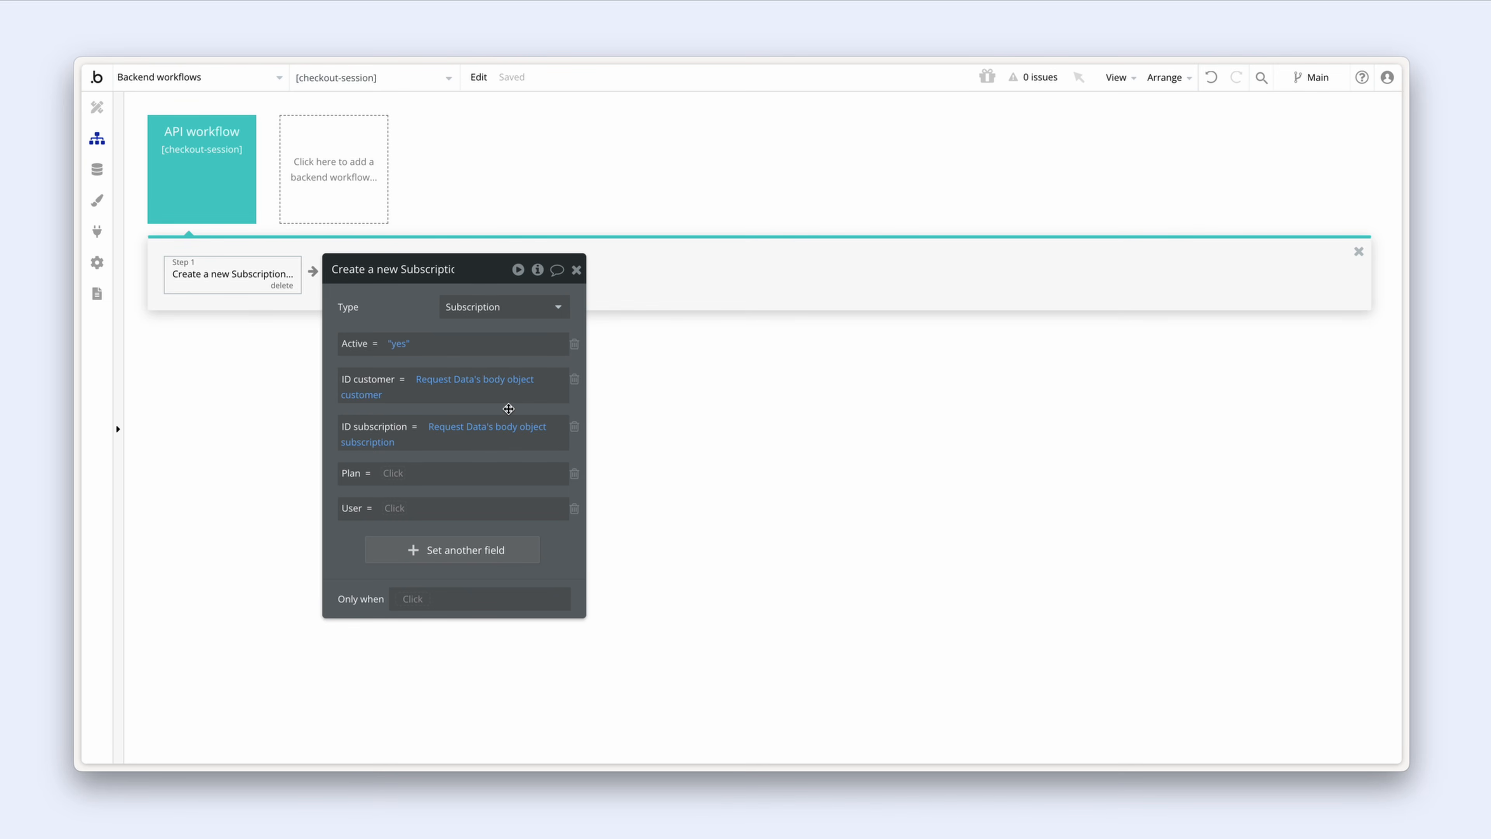
Step: Set User to a Search for Users constrained by email equals
{"action": "left_click", "coordinate": [394, 508]}
{"action": "left_click", "coordinate": [473, 636]}
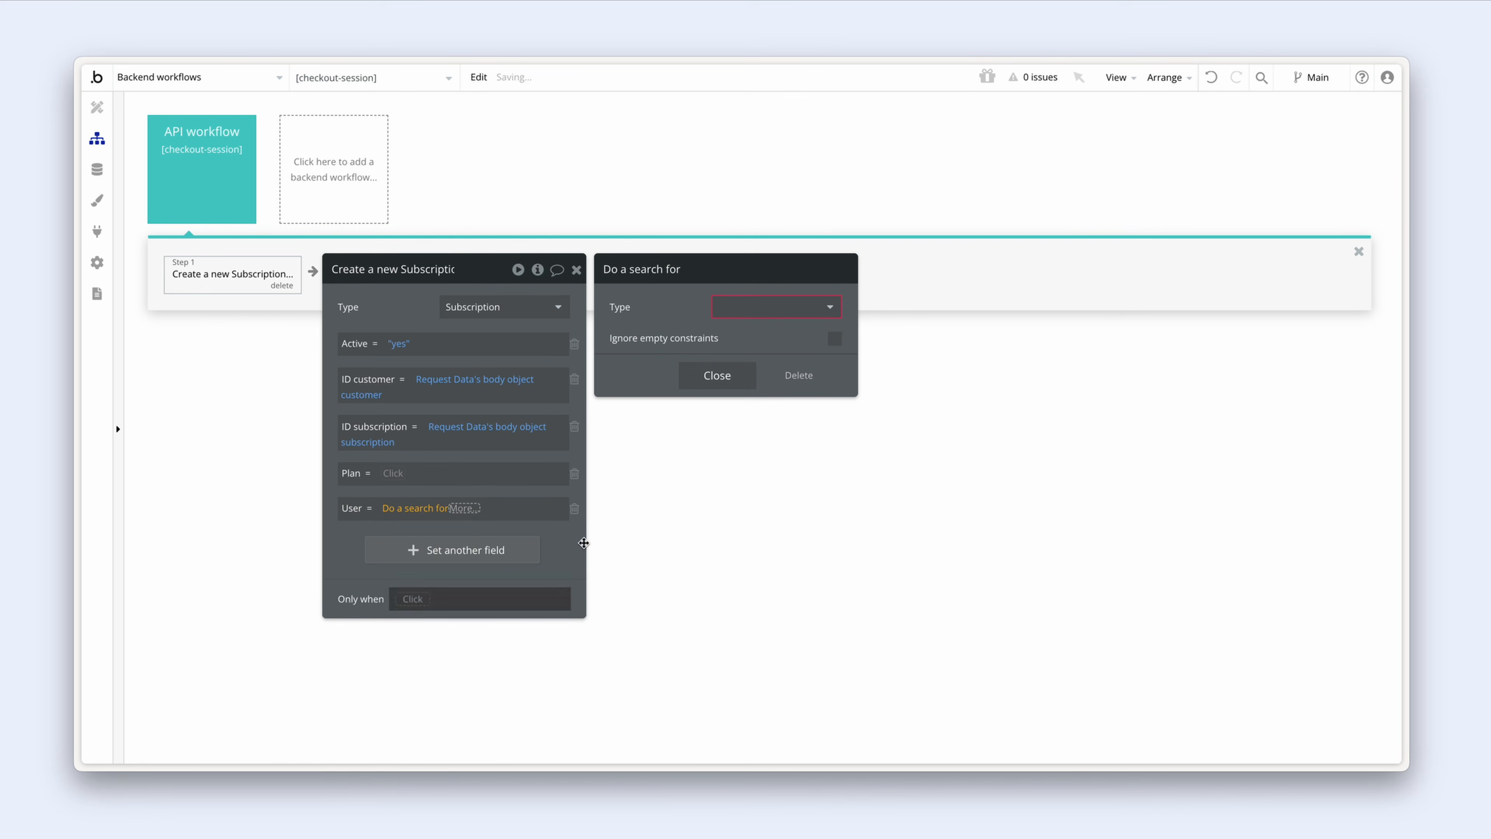
{"action": "left_click", "coordinate": [763, 315]}
{"action": "left_click", "coordinate": [781, 361]}
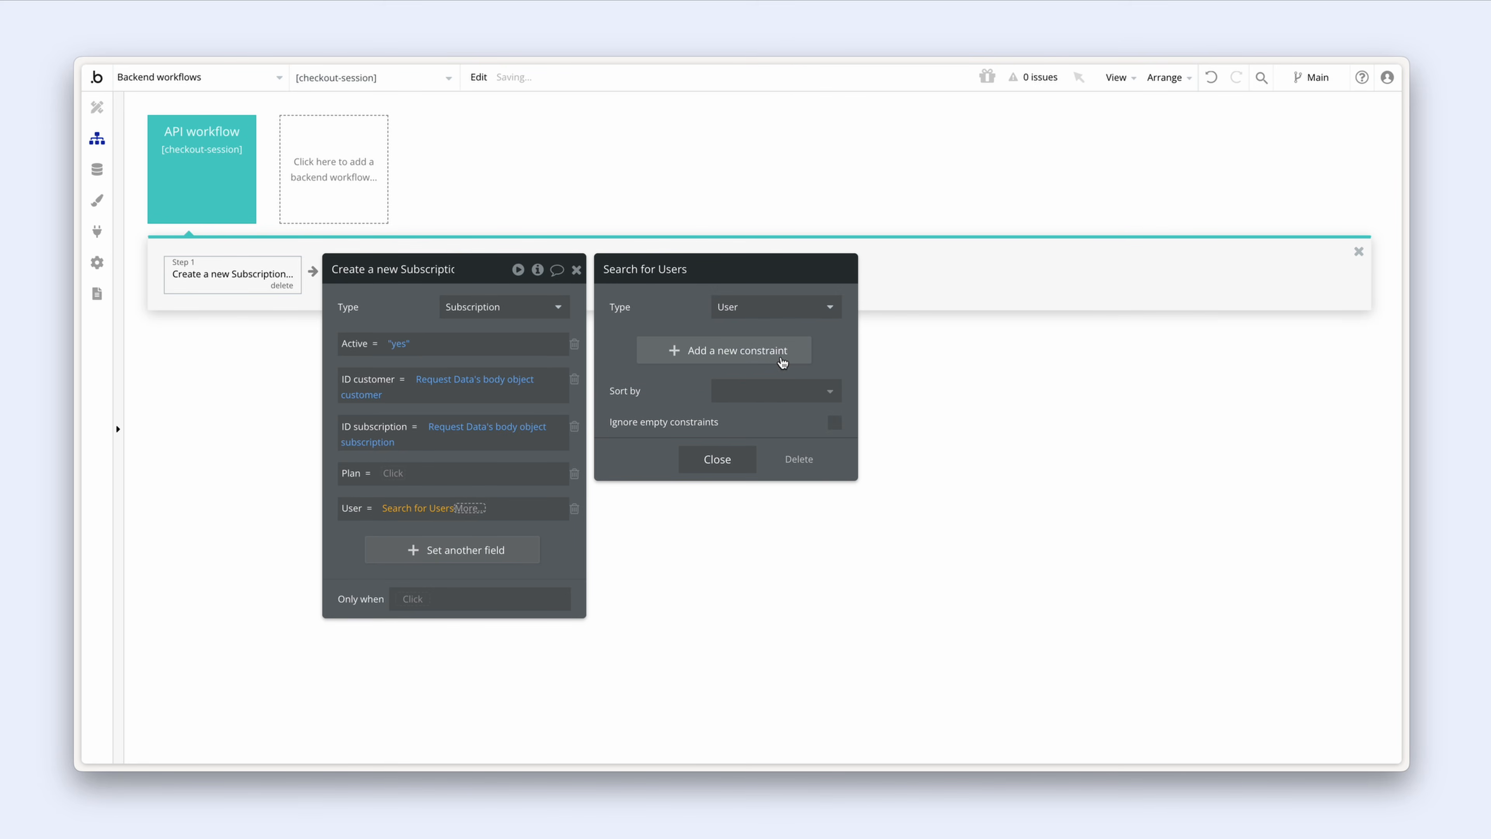
{"action": "left_click", "coordinate": [699, 350]}
{"action": "left_click", "coordinate": [633, 345]}
{"action": "left_click", "coordinate": [651, 361]}
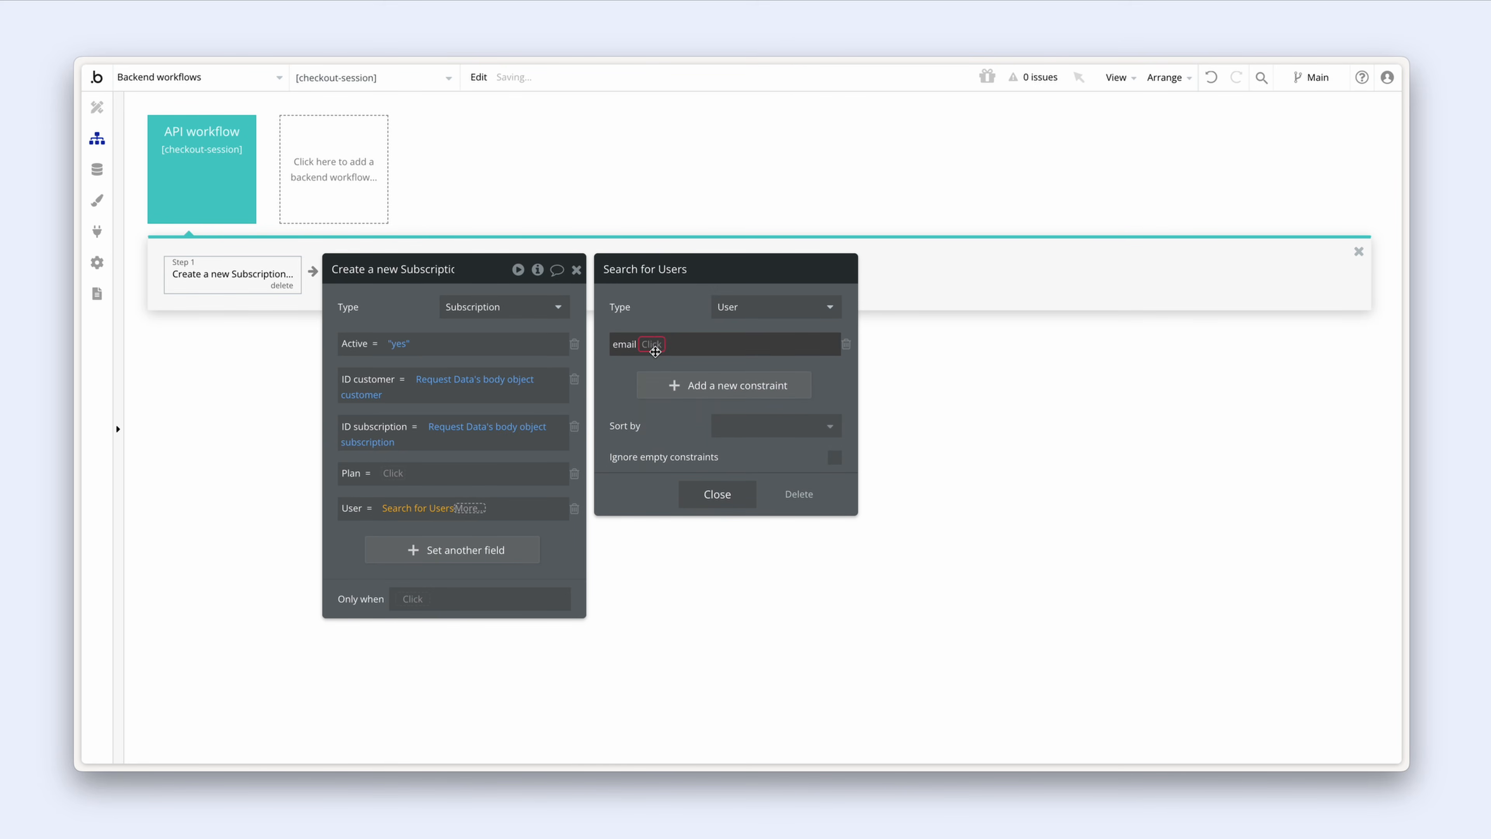
{"action": "left_click", "coordinate": [655, 348]}
{"action": "left_click", "coordinate": [659, 366]}
Step: Match the user email to Request Data's body object customer_email
{"action": "left_click", "coordinate": [670, 346]}
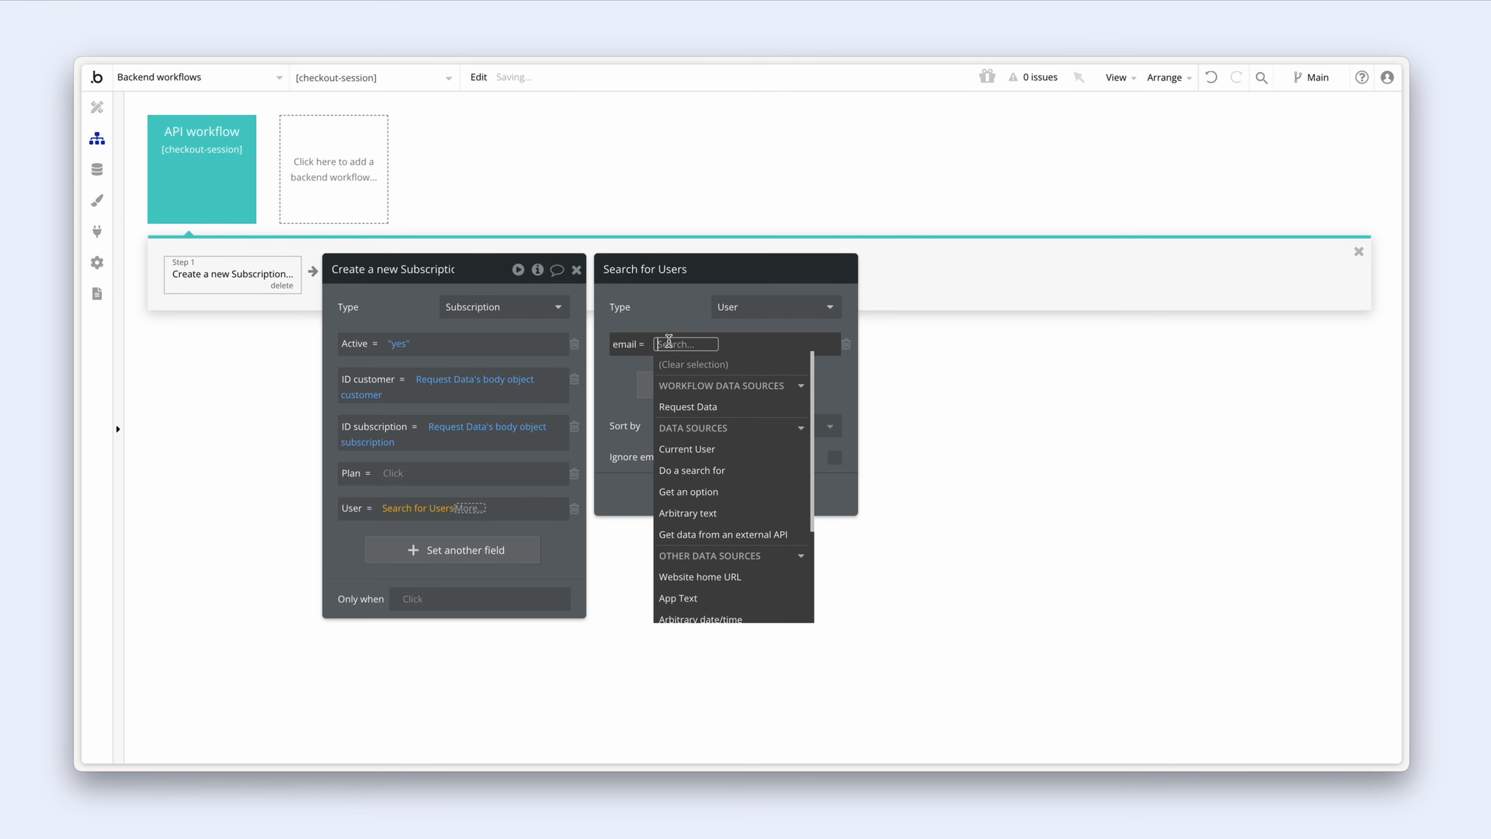
{"action": "left_click", "coordinate": [739, 407]}
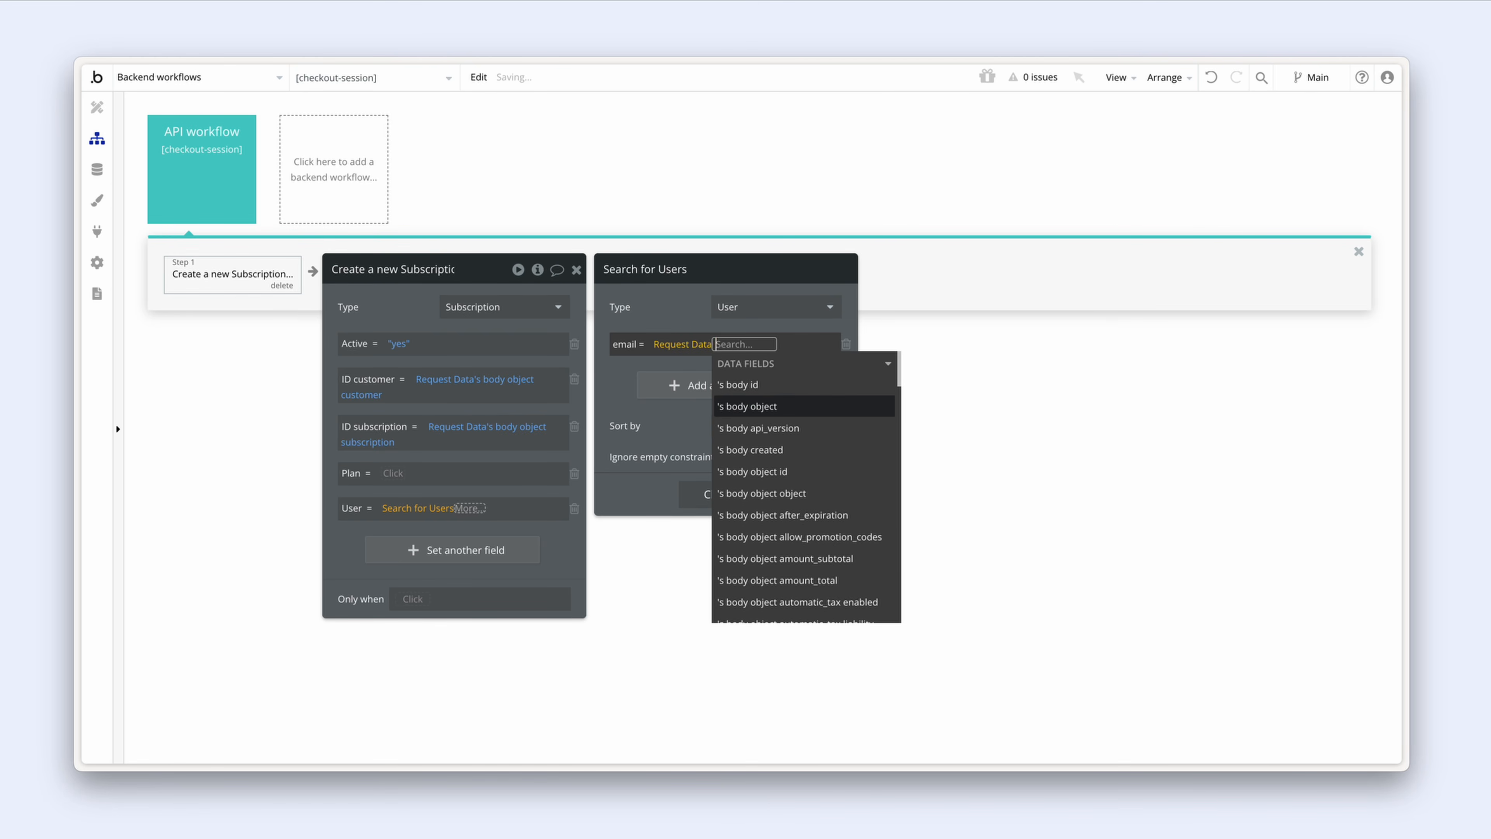
{"action": "type", "text": "customer"}
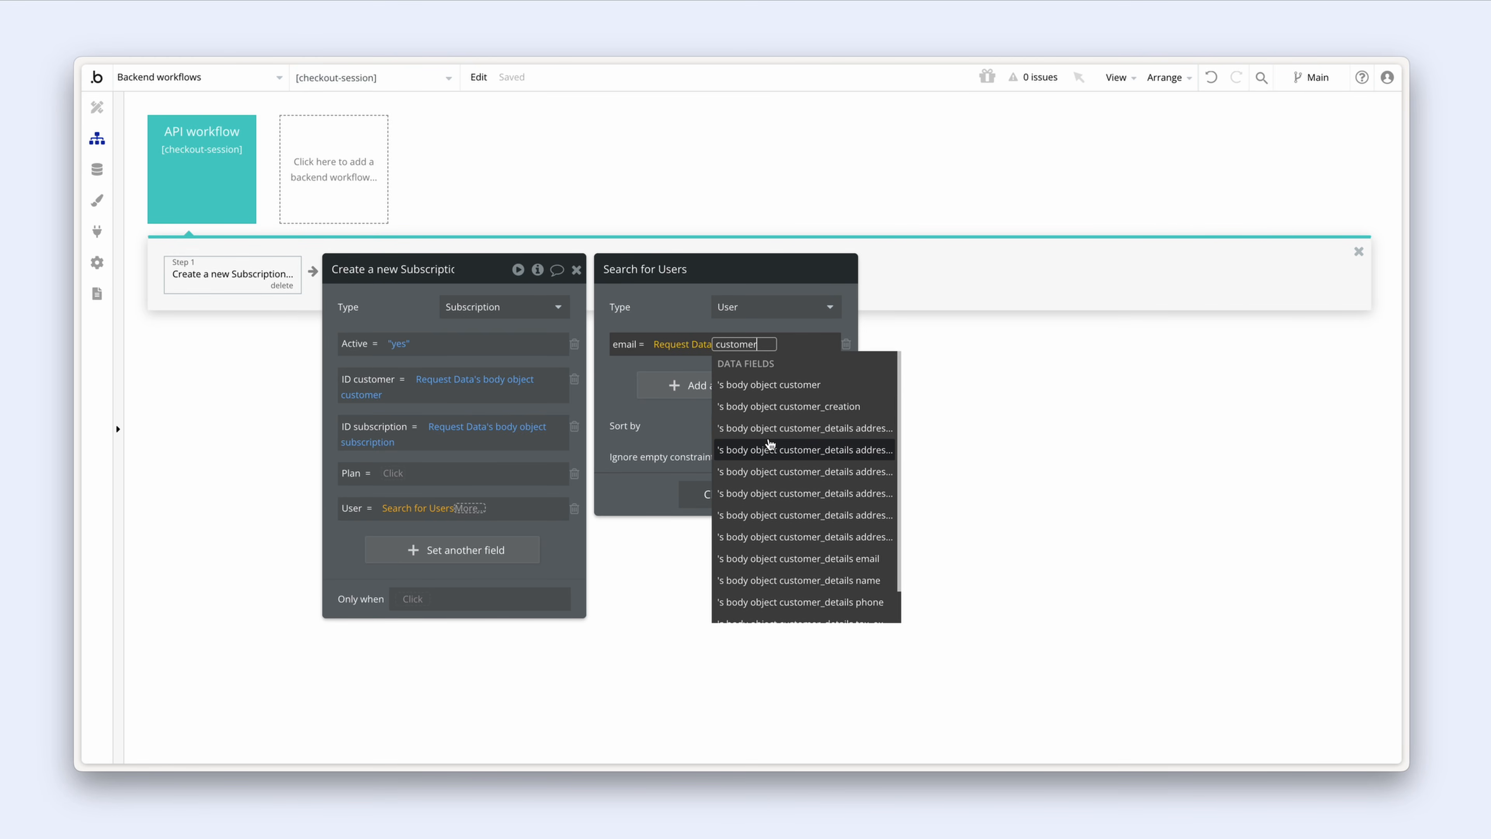
{"action": "scroll", "coordinate": [769, 445], "scroll_direction": "down", "scroll_amount": 1}
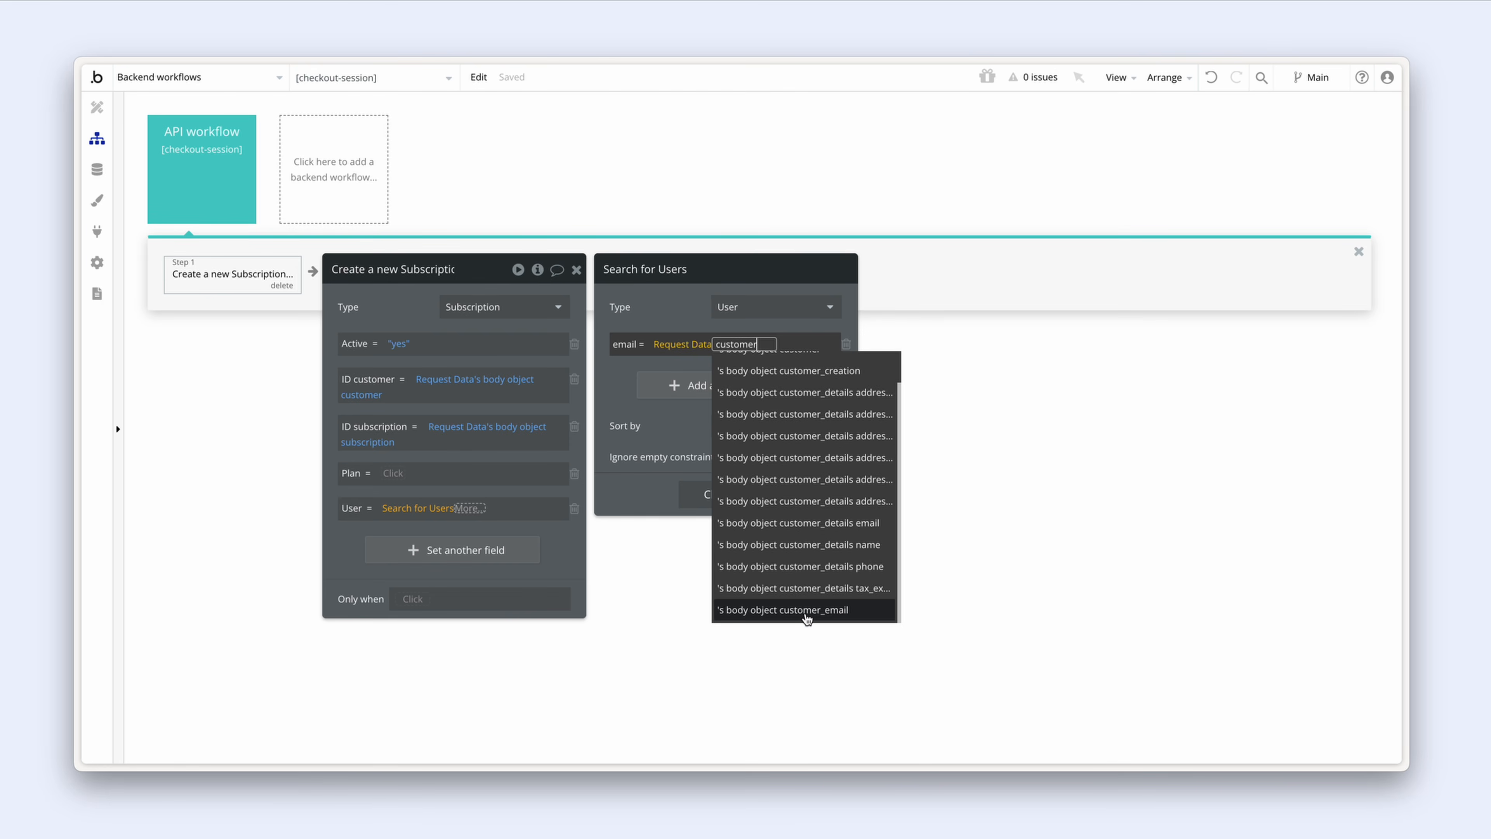
{"action": "left_click", "coordinate": [832, 616]}
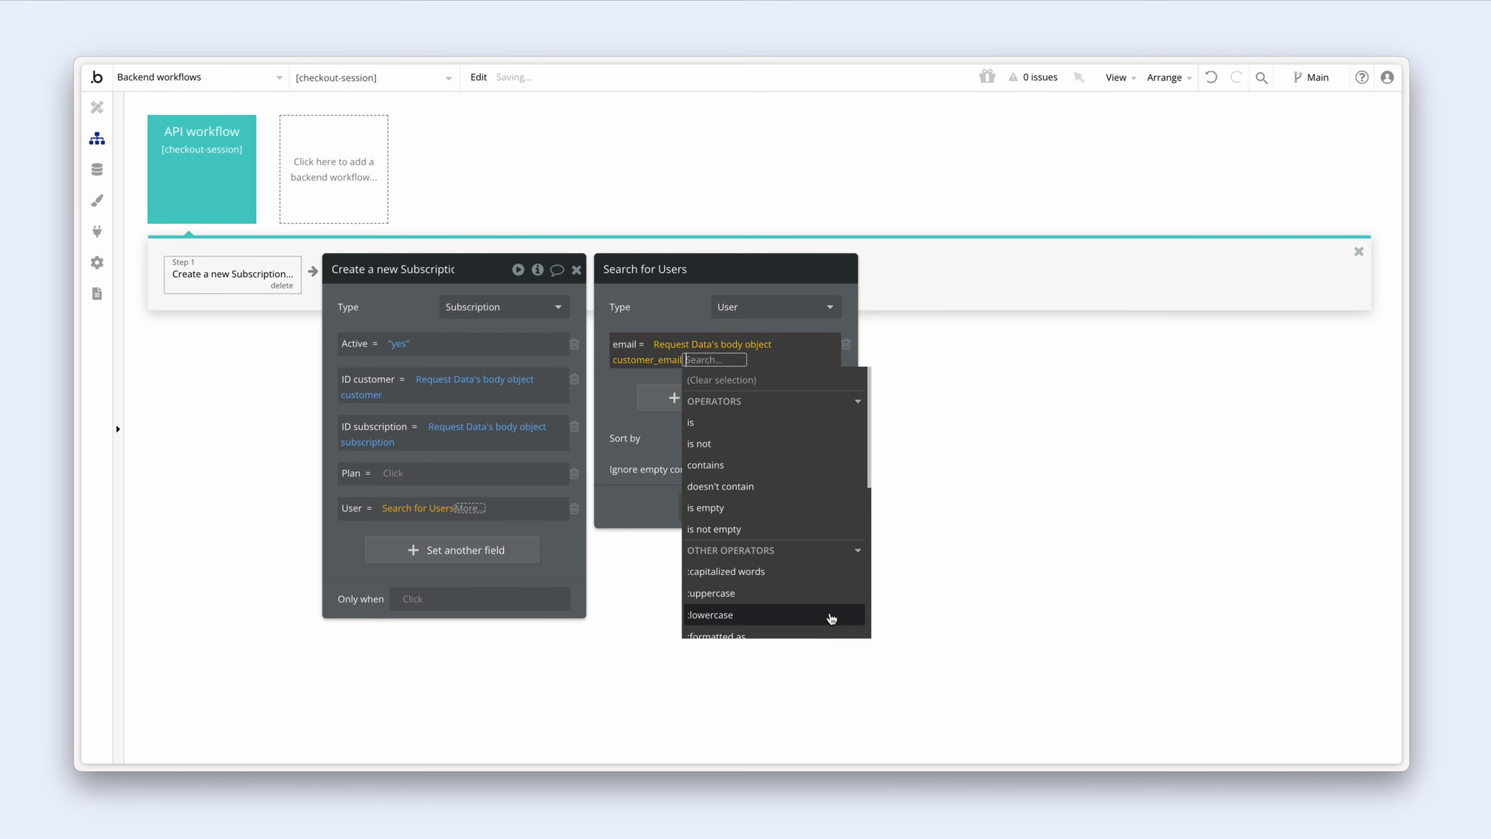
{"action": "left_click", "coordinate": [655, 316]}
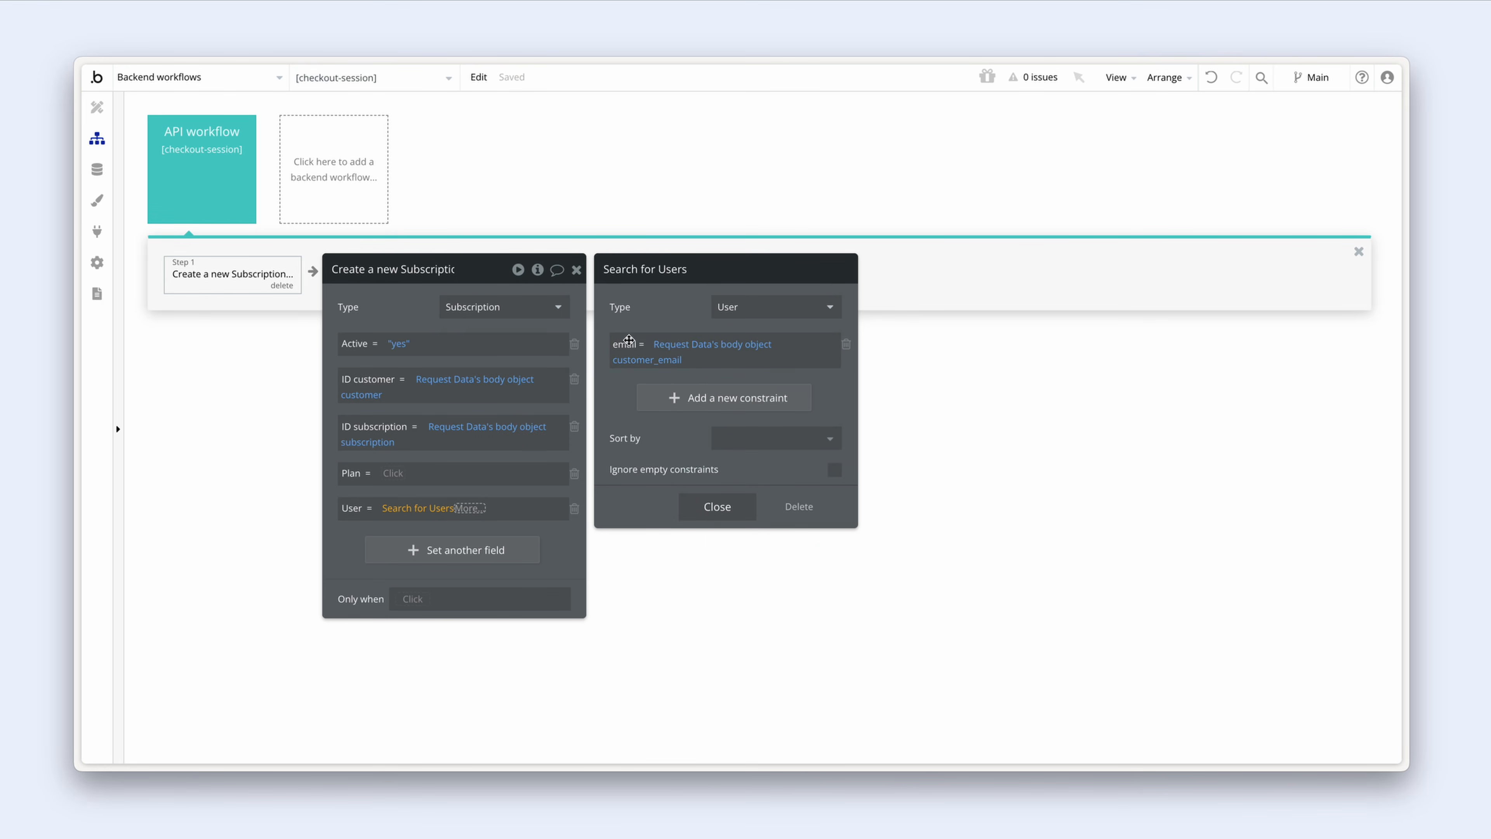
{"action": "left_click", "coordinate": [502, 459]}
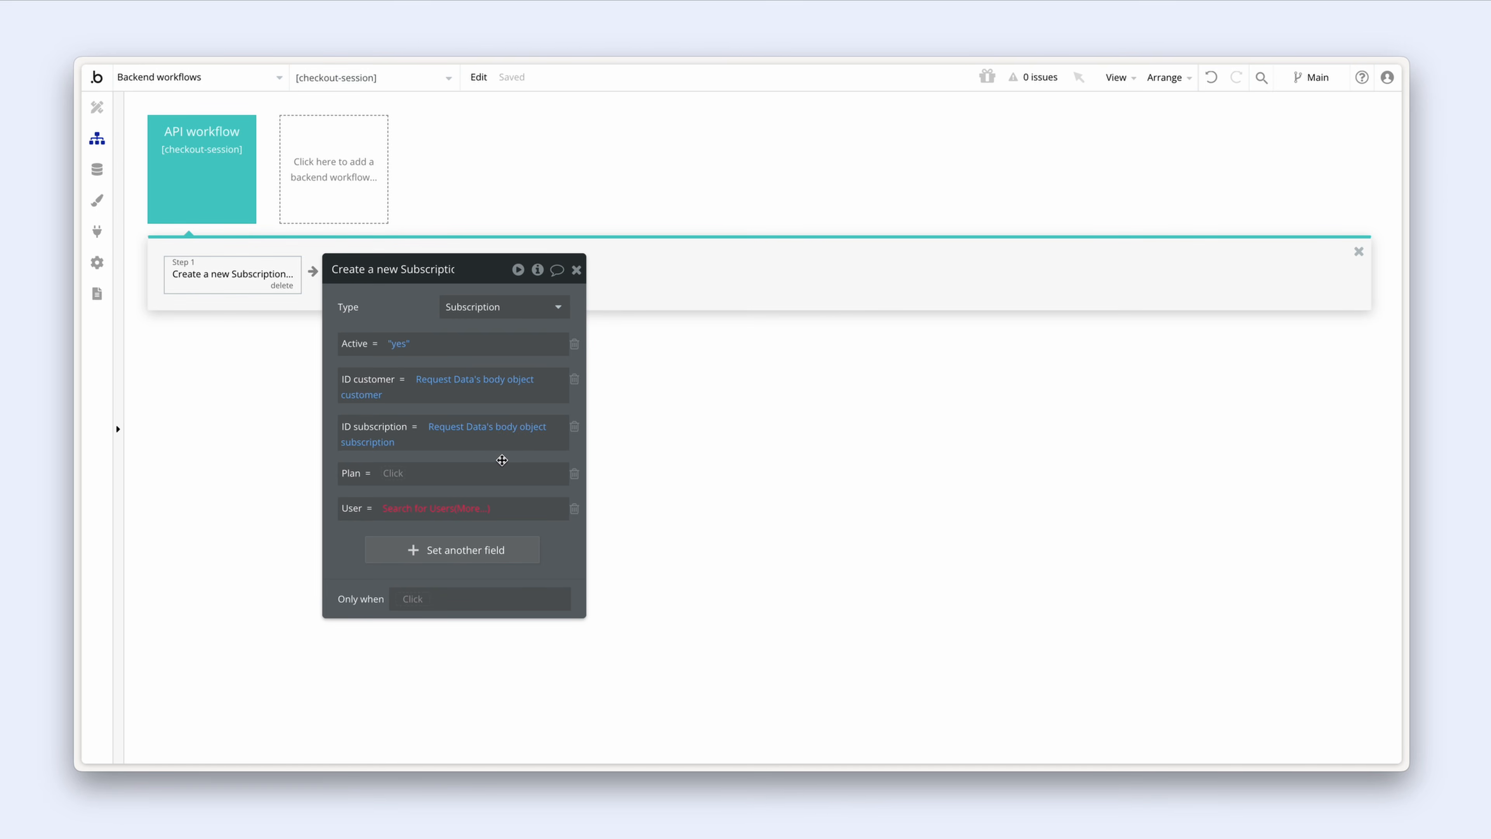
Step: Take the first item of the User search, then open the API Connector plugin settings
{"action": "left_click", "coordinate": [475, 509]}
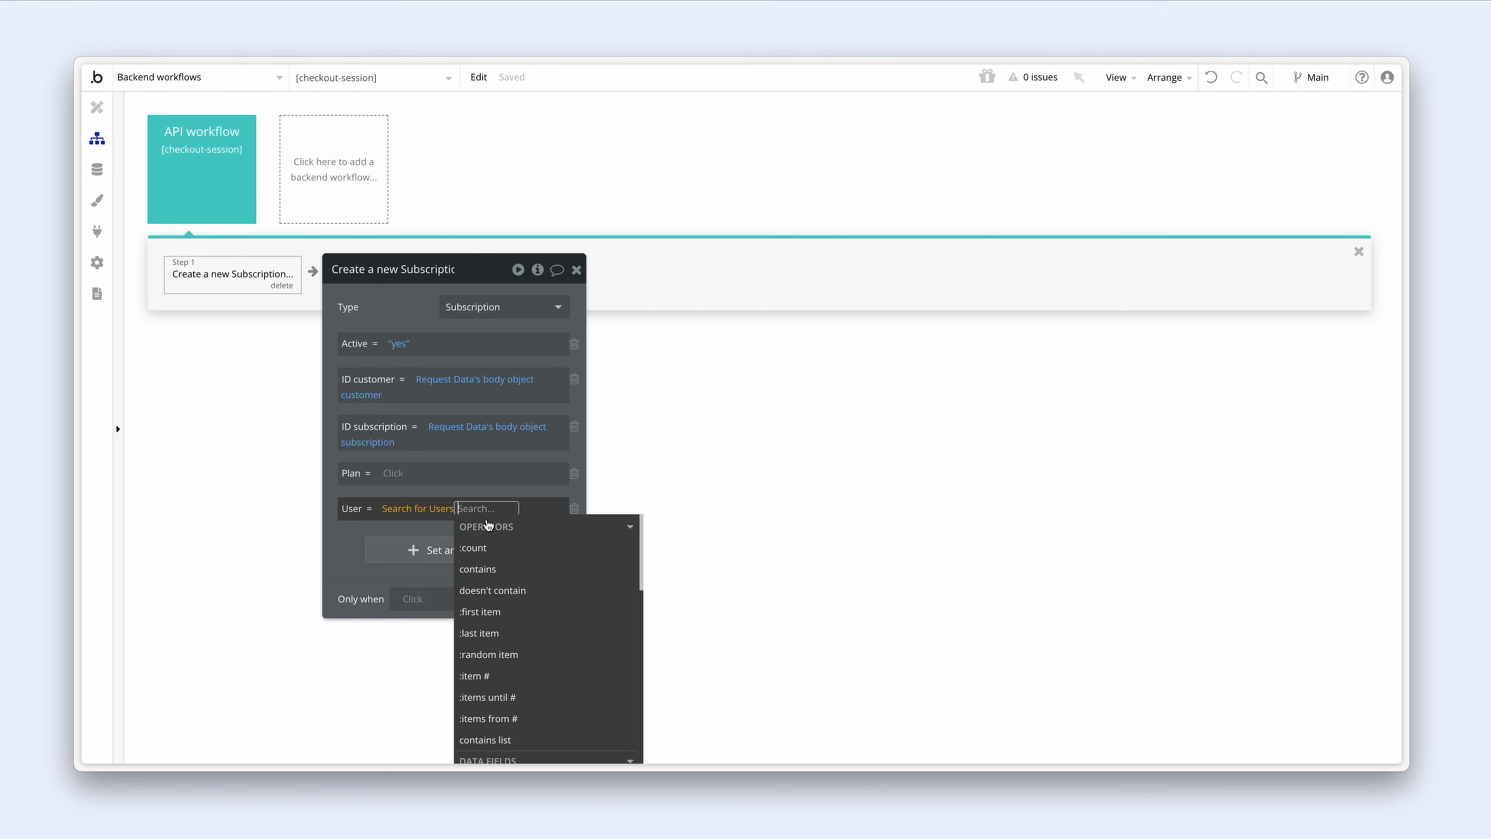
{"action": "left_click", "coordinate": [522, 612]}
{"action": "left_click", "coordinate": [483, 493]}
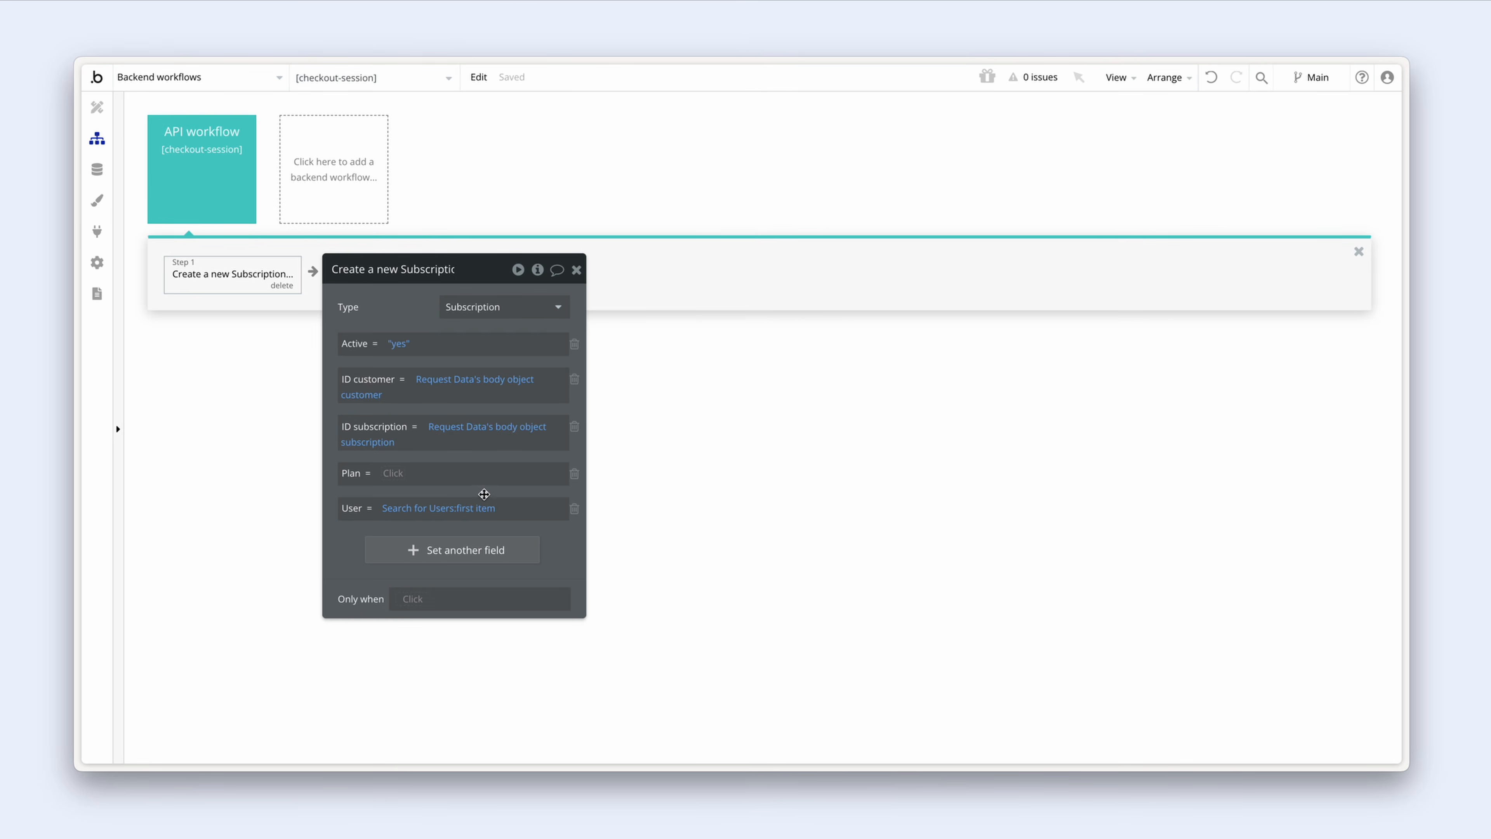
{"action": "left_click", "coordinate": [98, 232]}
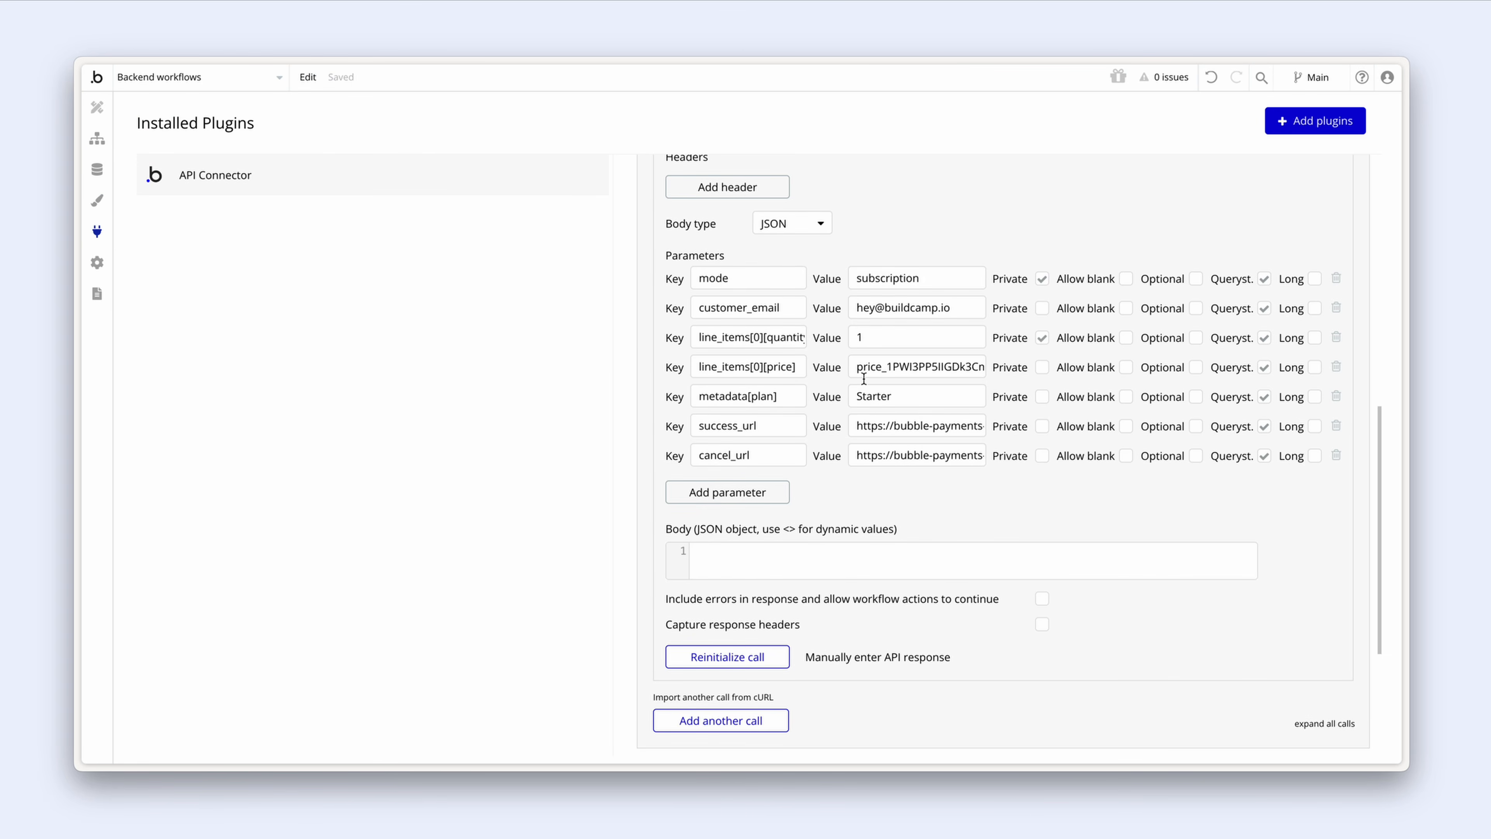
Step: Check the Starter value sent as metadata[plan], then return to step 1's Plan field
{"action": "left_click_drag", "start_coordinate": [908, 397], "coordinate": [835, 399]}
{"action": "left_click", "coordinate": [835, 398]}
{"action": "left_click", "coordinate": [97, 141]}
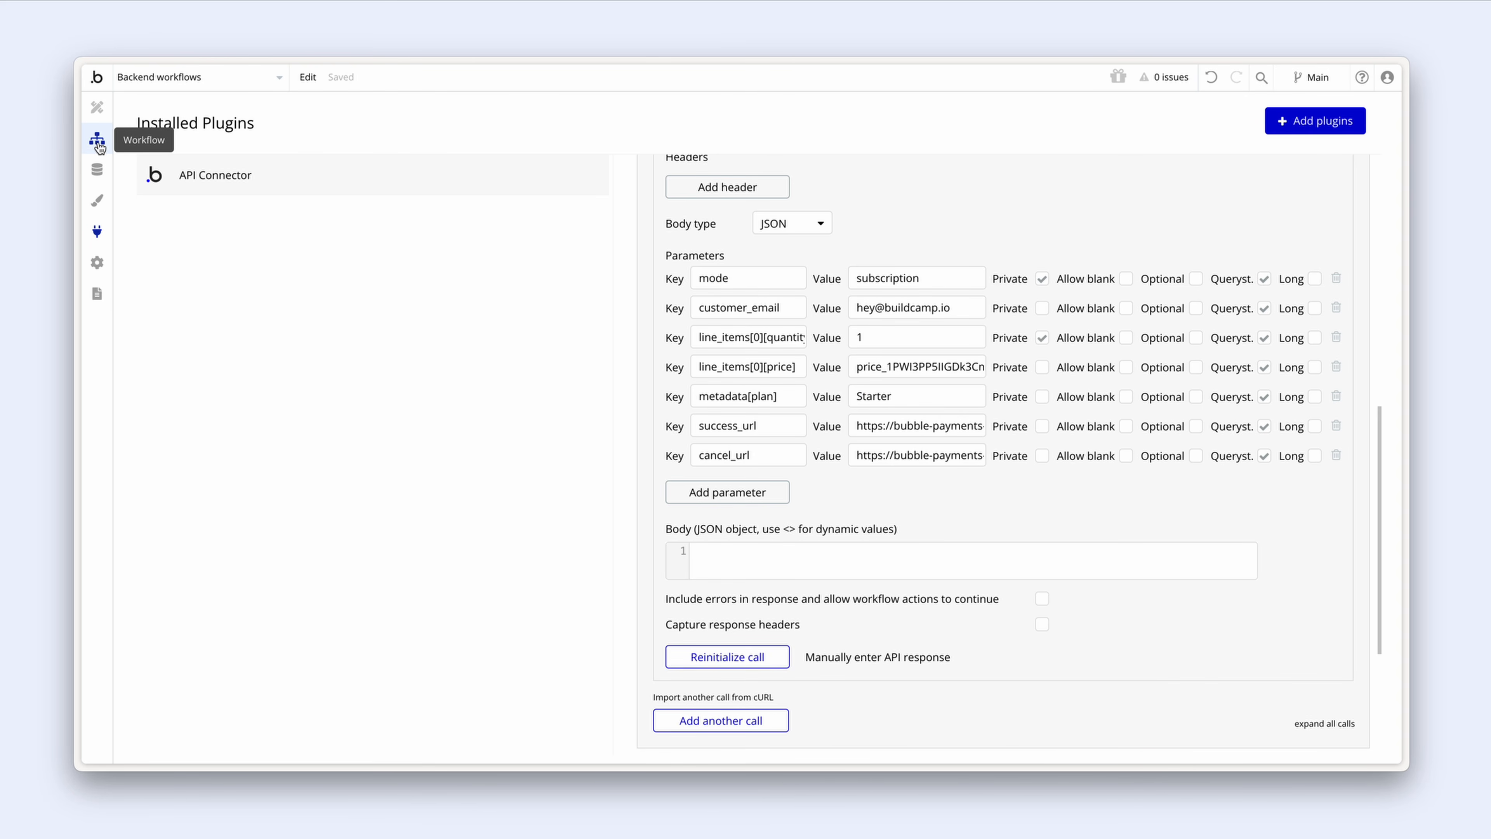
{"action": "left_click", "coordinate": [395, 473]}
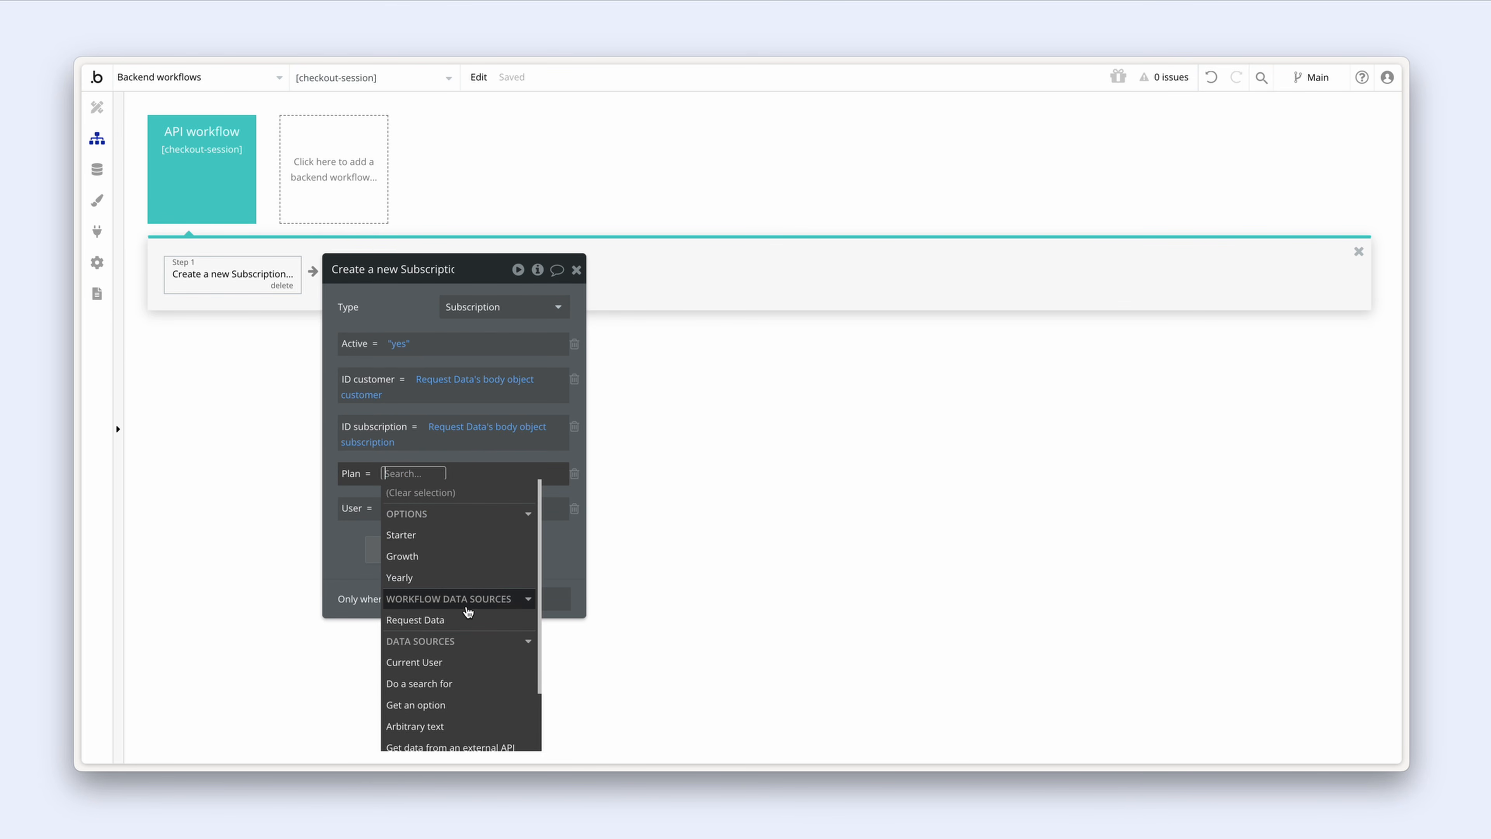
Step: Set Plan to Get an option > Plan > All options with a :filtered operator
{"action": "scroll", "coordinate": [475, 652], "scroll_direction": "down", "scroll_amount": 1}
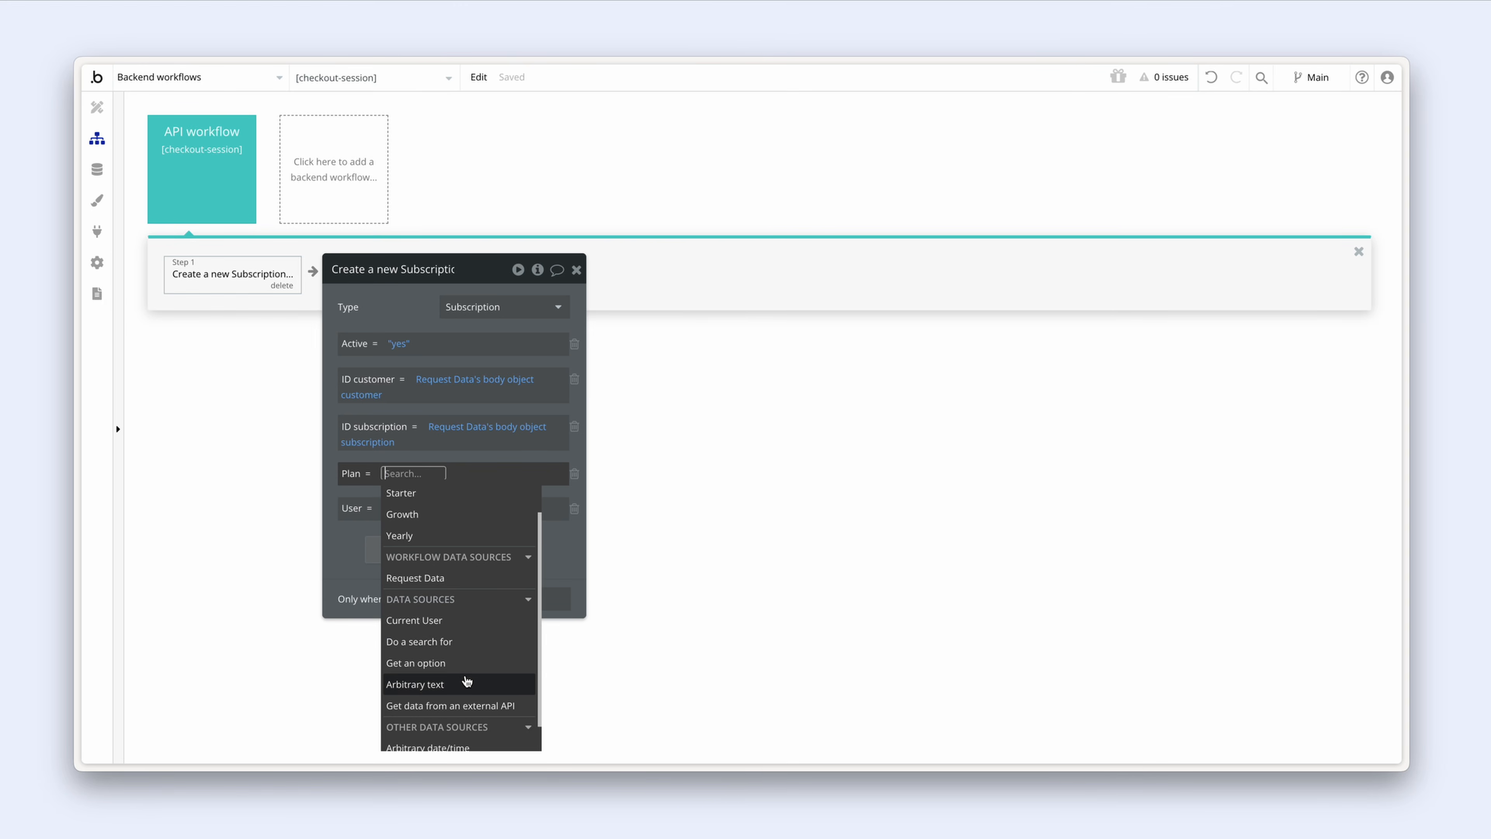
{"action": "scroll", "coordinate": [468, 670], "scroll_direction": "up", "scroll_amount": 1}
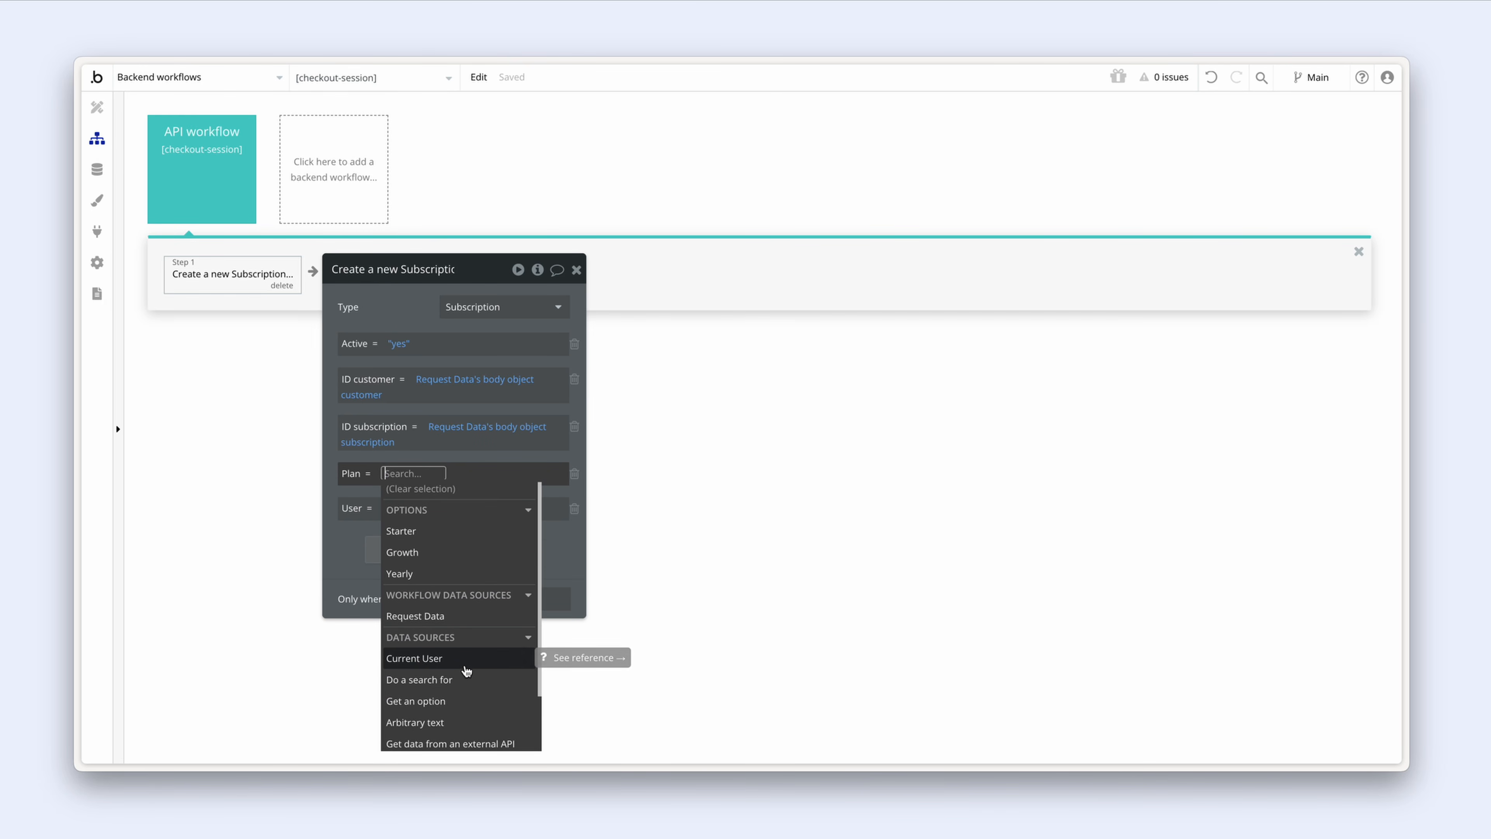
{"action": "scroll", "coordinate": [467, 669], "scroll_direction": "down", "scroll_amount": 1}
{"action": "left_click", "coordinate": [462, 662]}
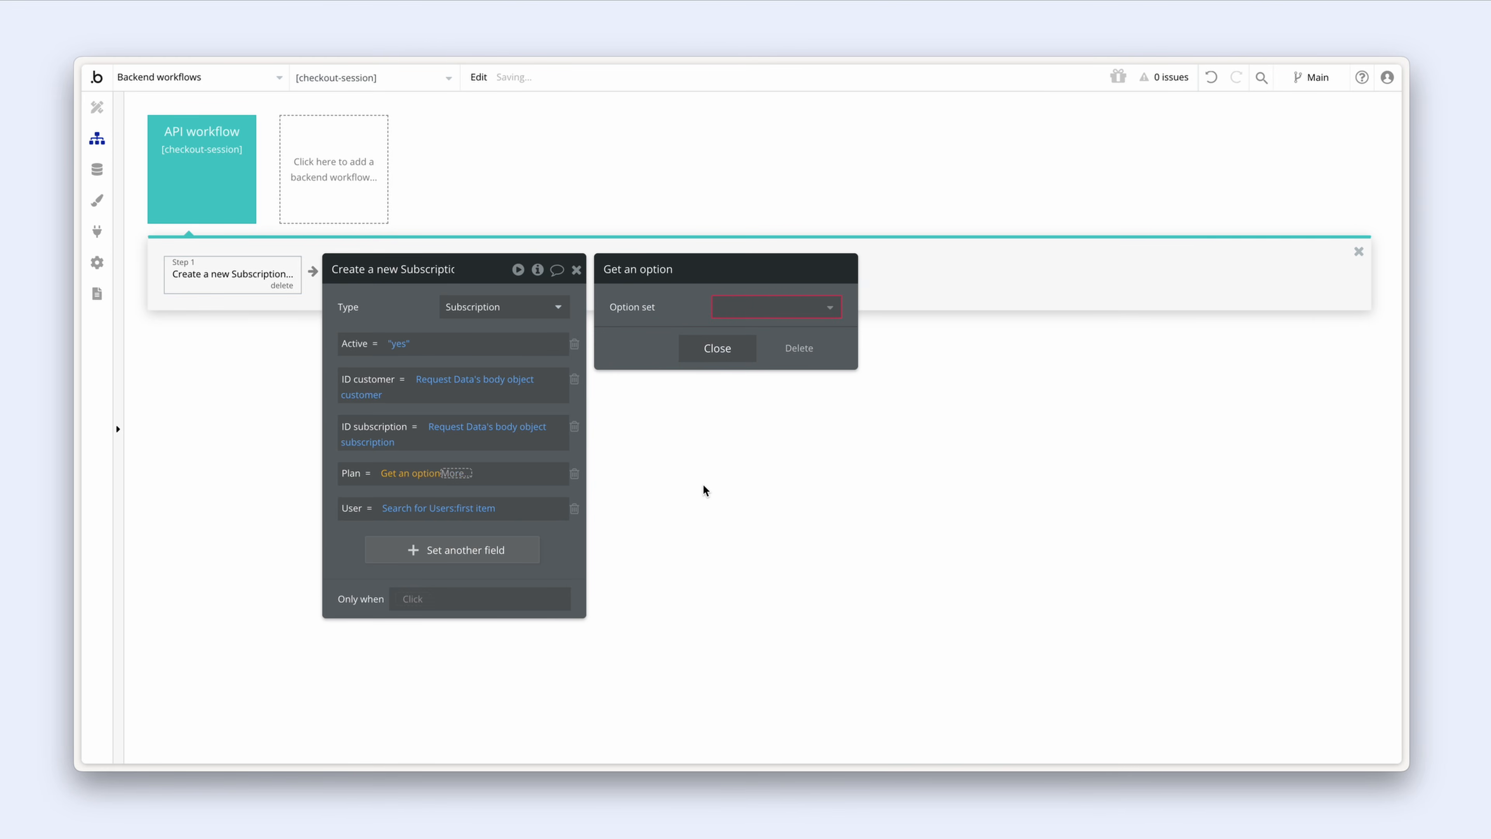
{"action": "left_click", "coordinate": [741, 307]}
{"action": "left_click", "coordinate": [747, 332]}
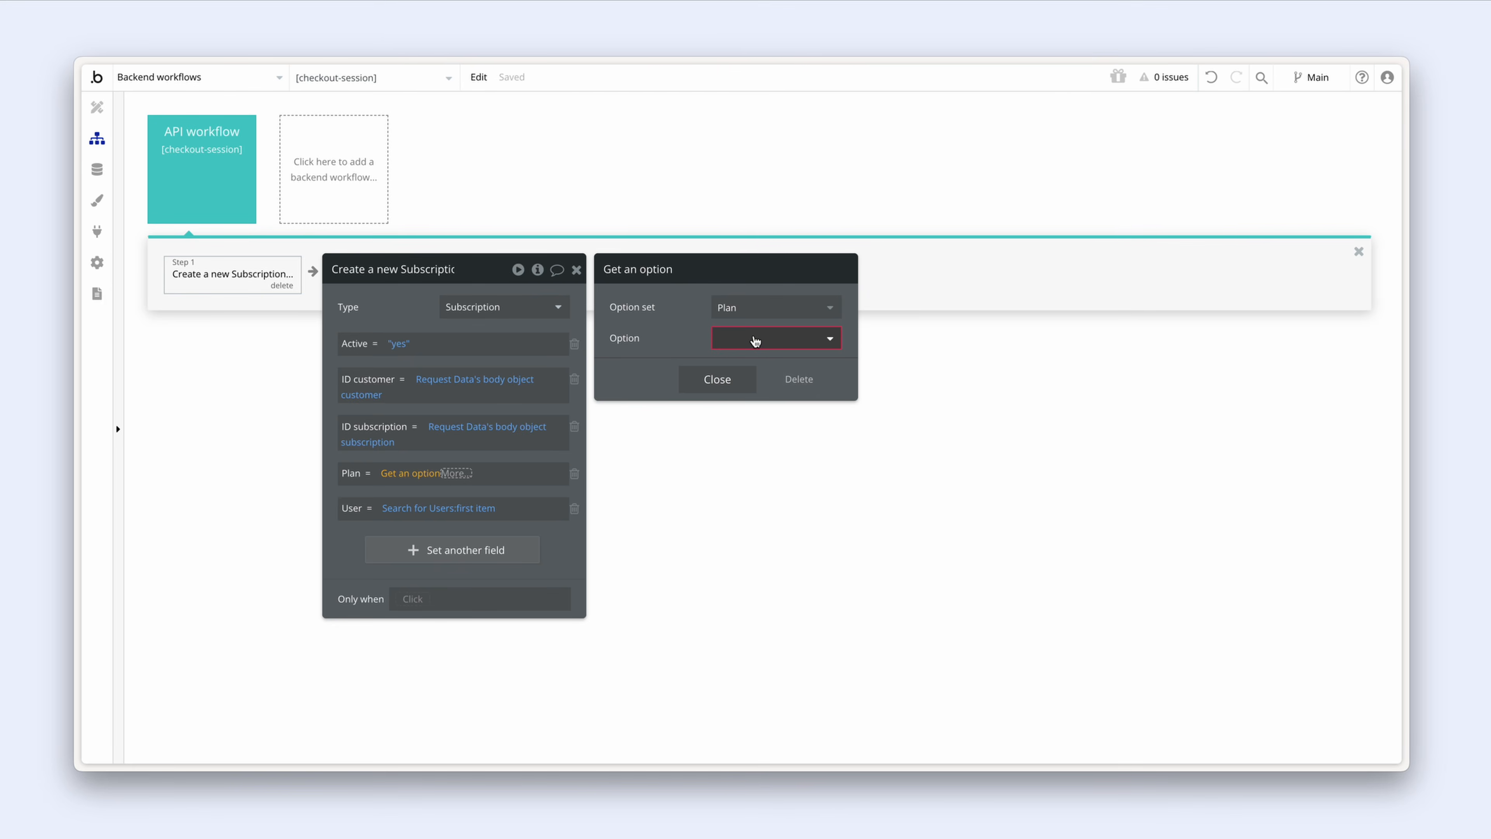
{"action": "left_click", "coordinate": [749, 338]}
{"action": "left_click", "coordinate": [783, 365]}
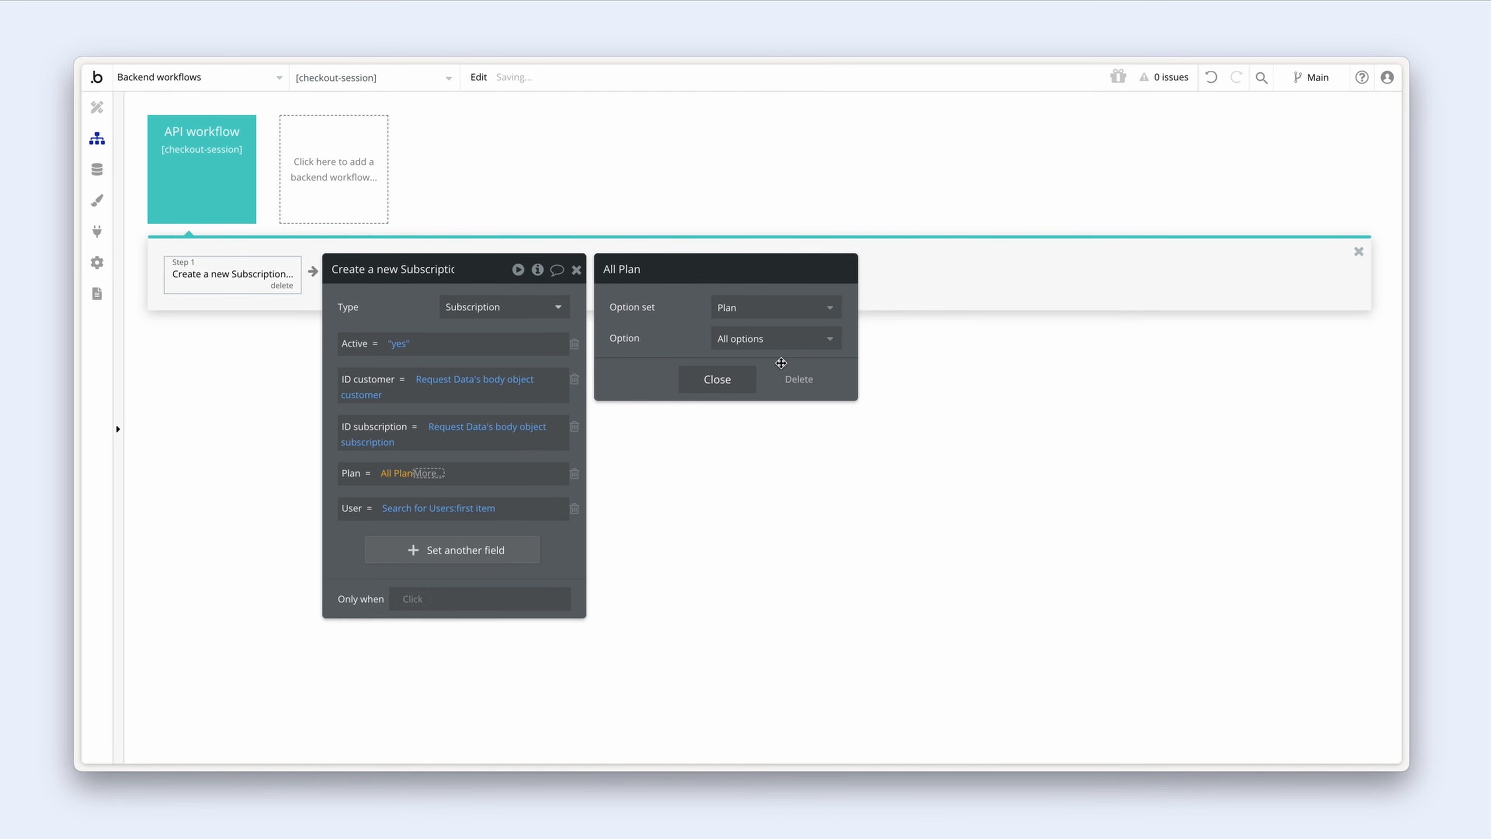
{"action": "left_click", "coordinate": [730, 381]}
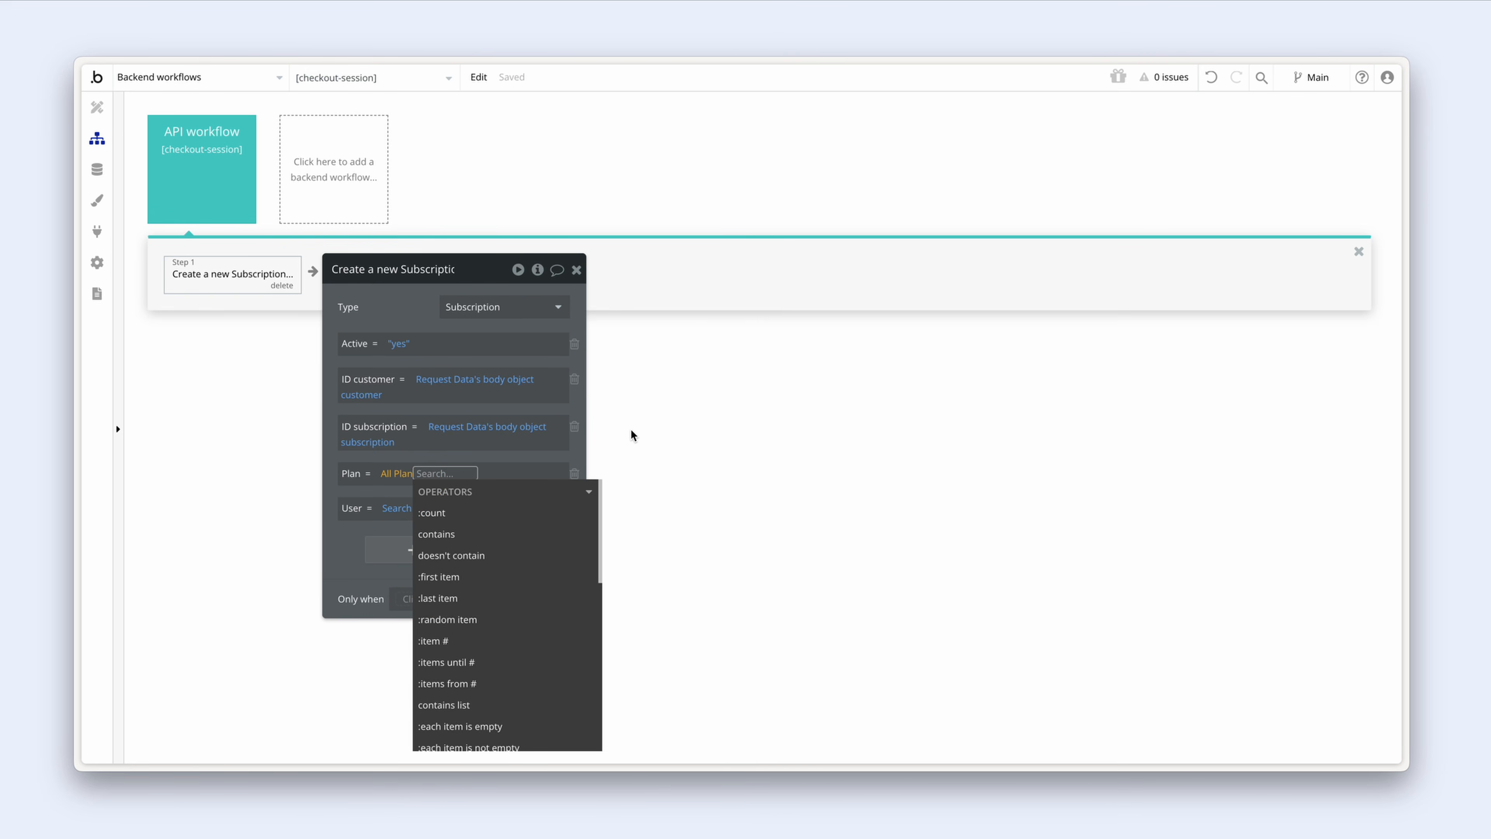
{"action": "type", "text": "fil"}
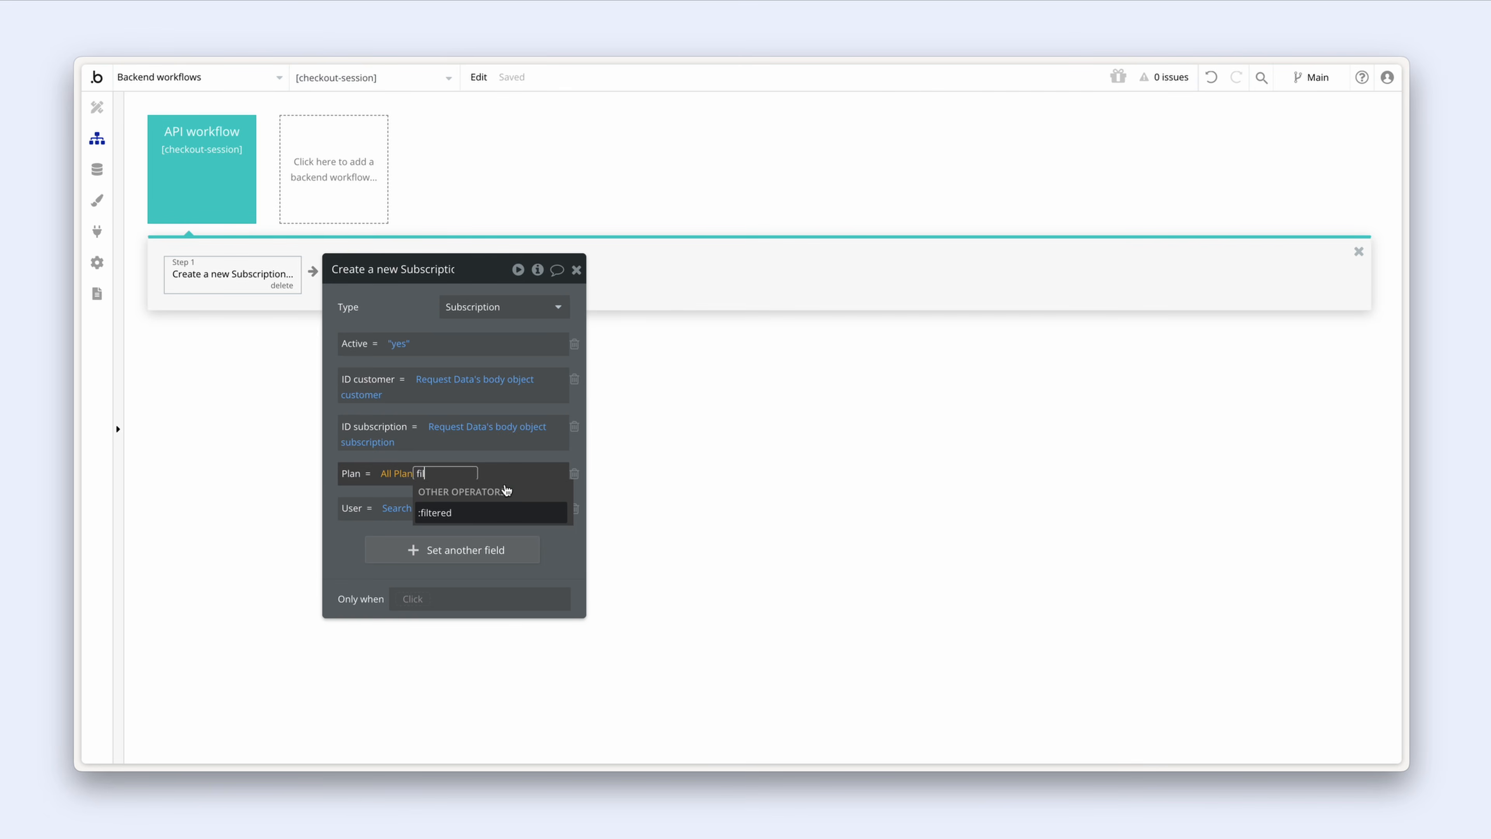
{"action": "left_click", "coordinate": [486, 517]}
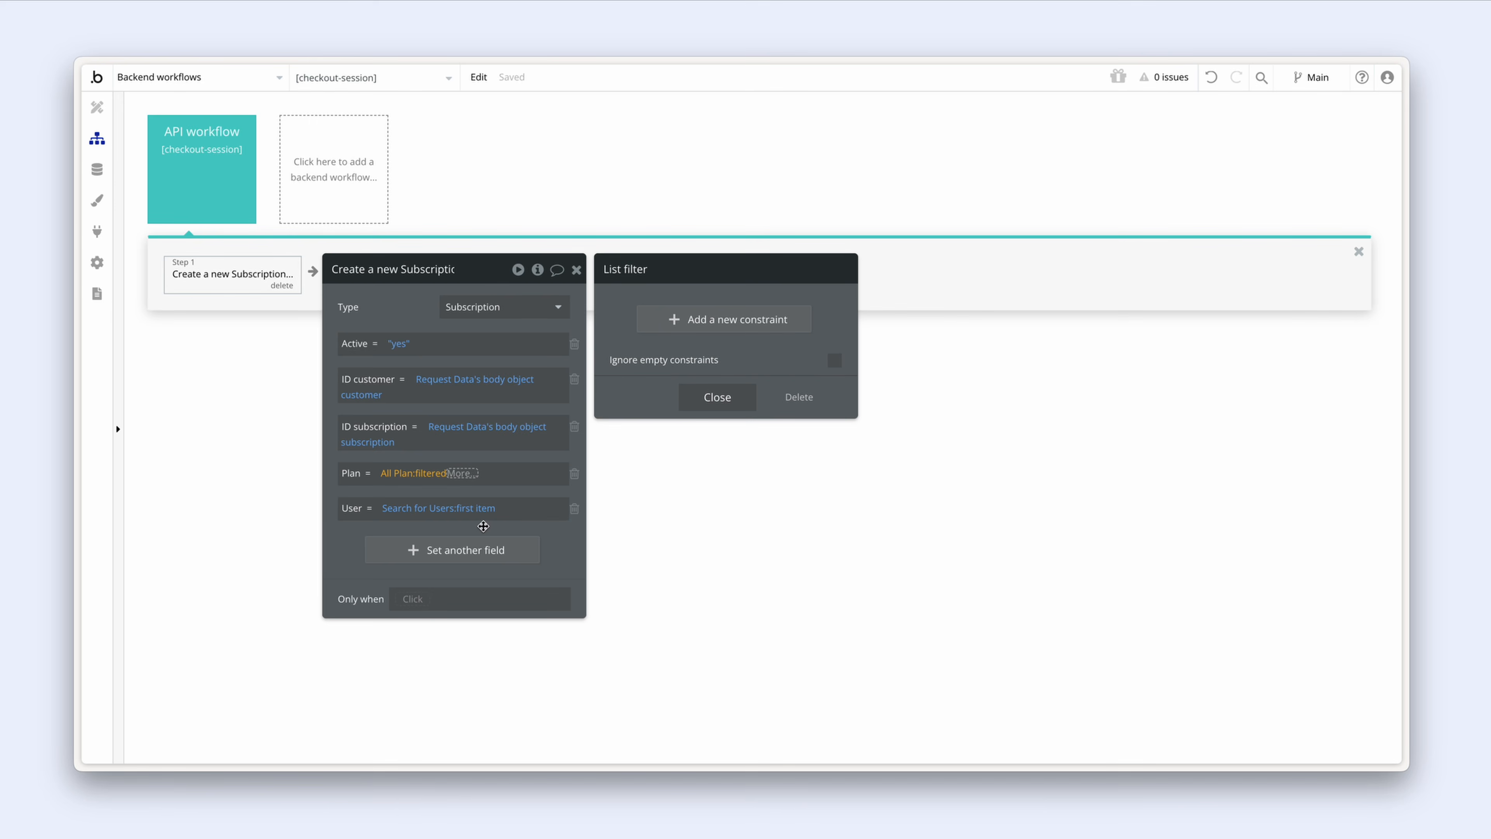
Step: Filter plans where body object metadata plan equals This Plan's Display, then take :first item
{"action": "left_click", "coordinate": [695, 320]}
{"action": "left_click", "coordinate": [681, 313]}
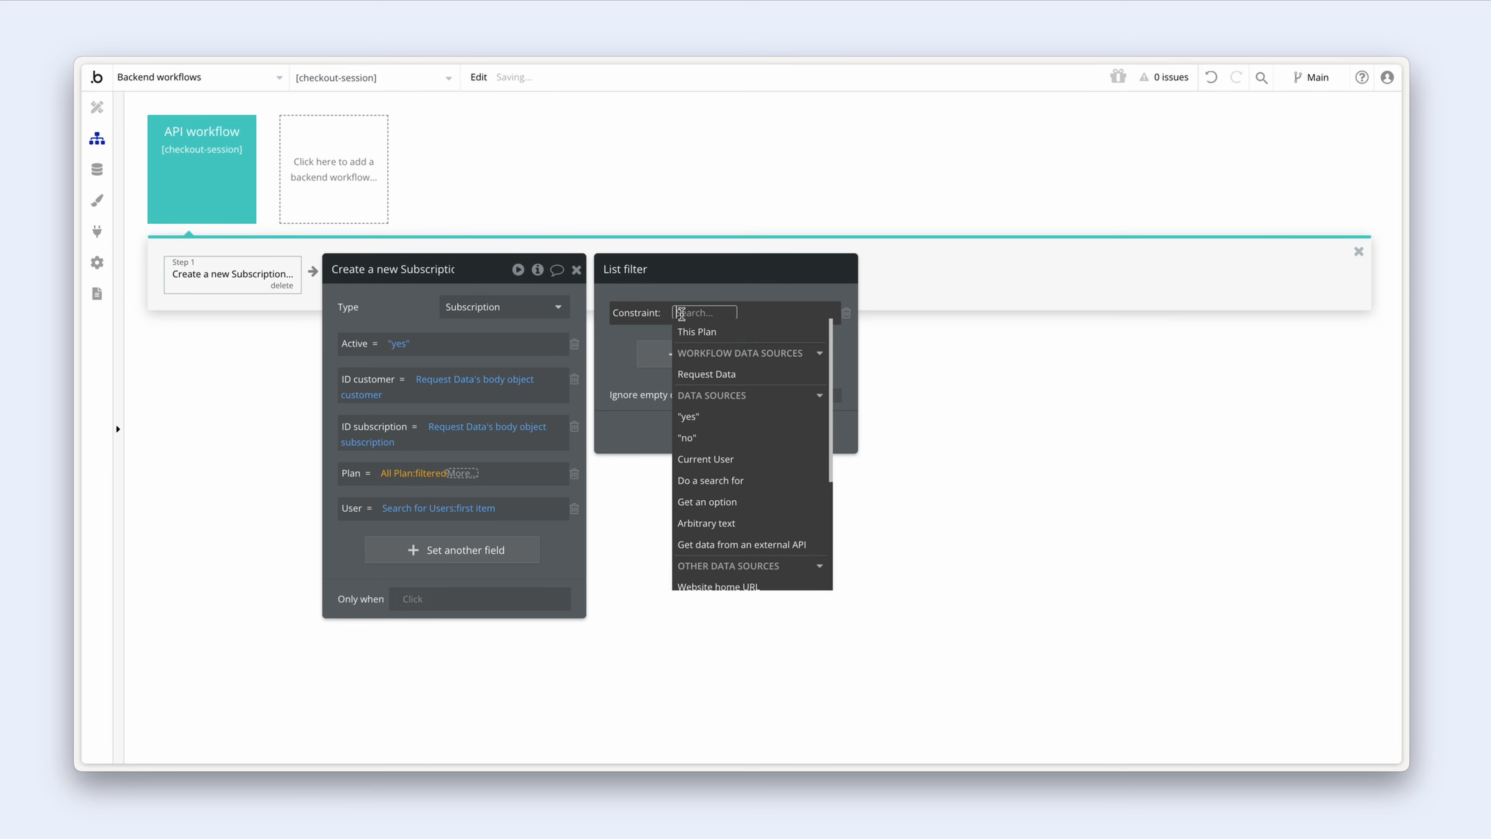
{"action": "left_click", "coordinate": [765, 376]}
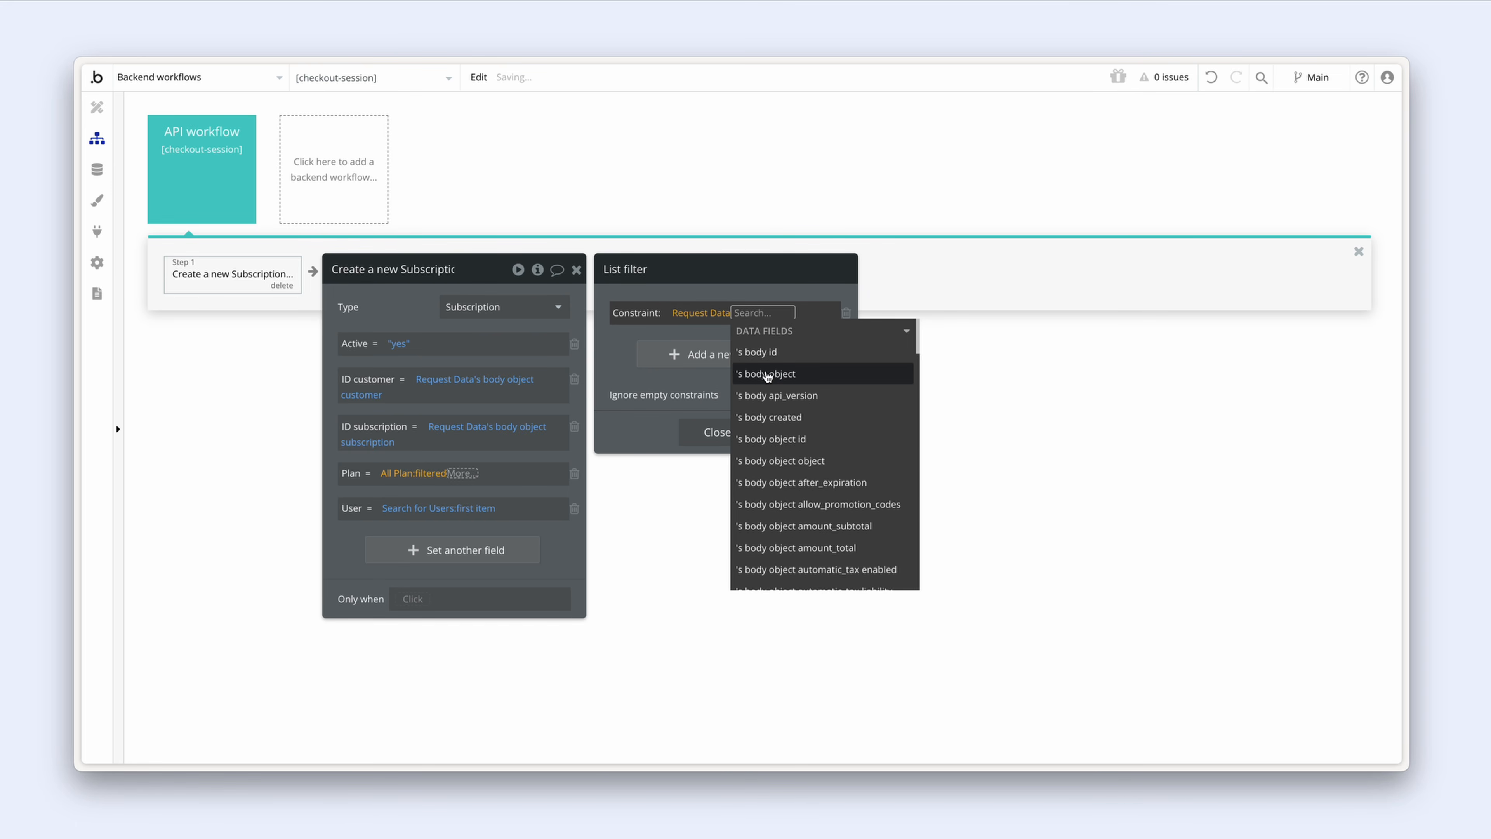
{"action": "type", "text": "meta"}
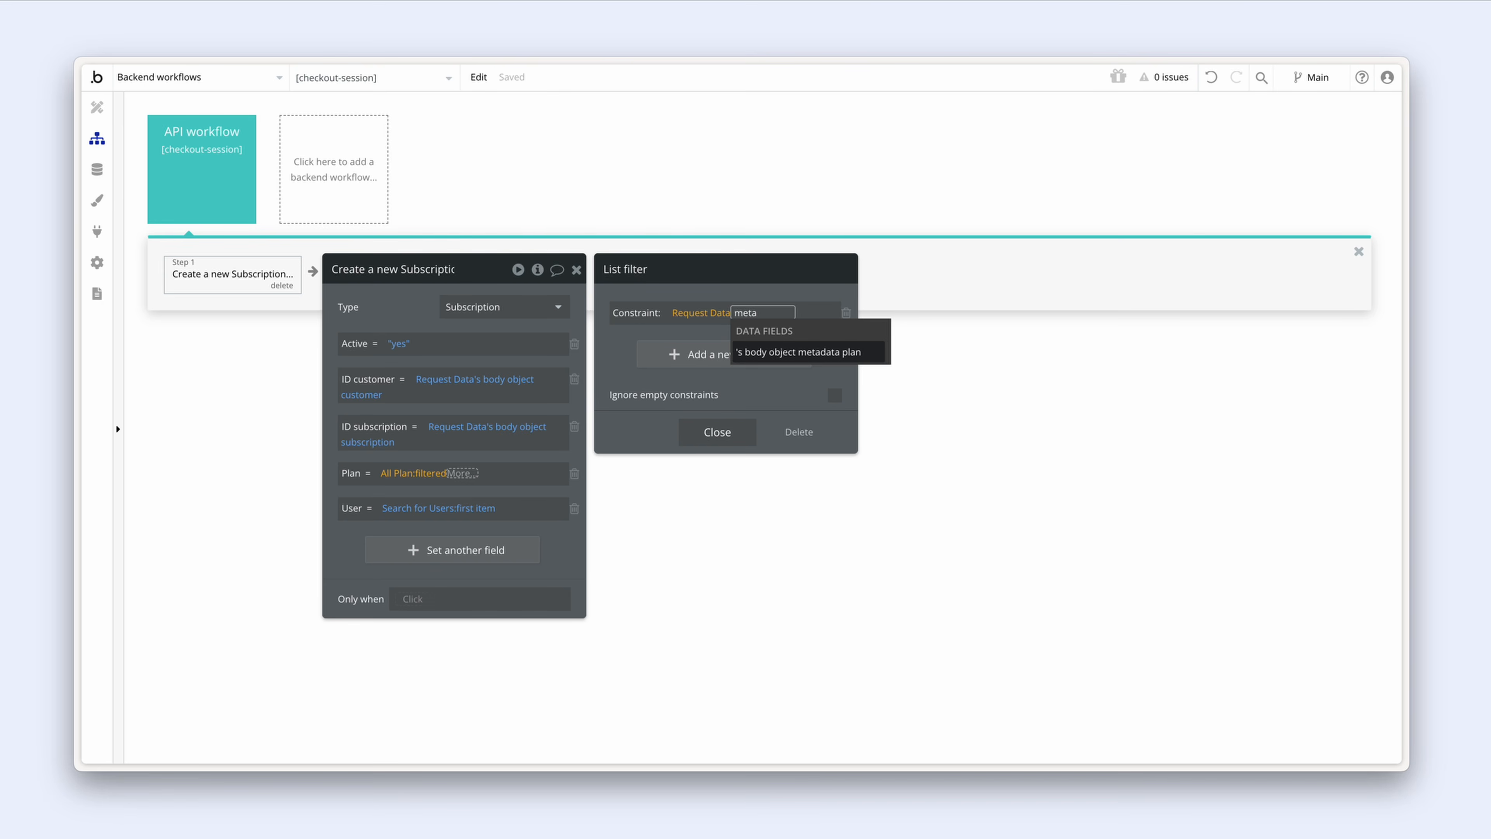
{"action": "left_click", "coordinate": [841, 355]}
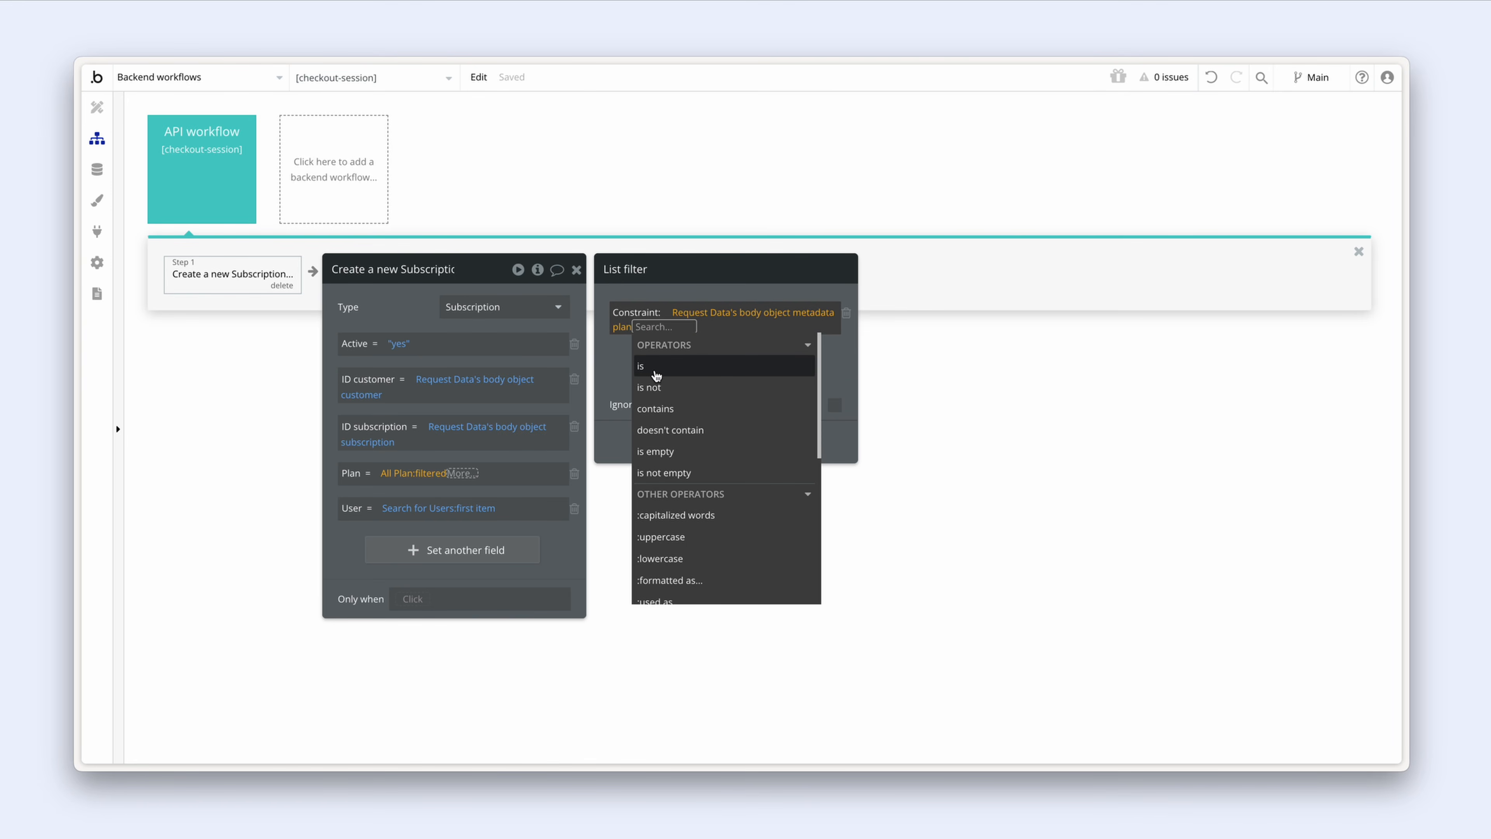
{"action": "left_click", "coordinate": [671, 367]}
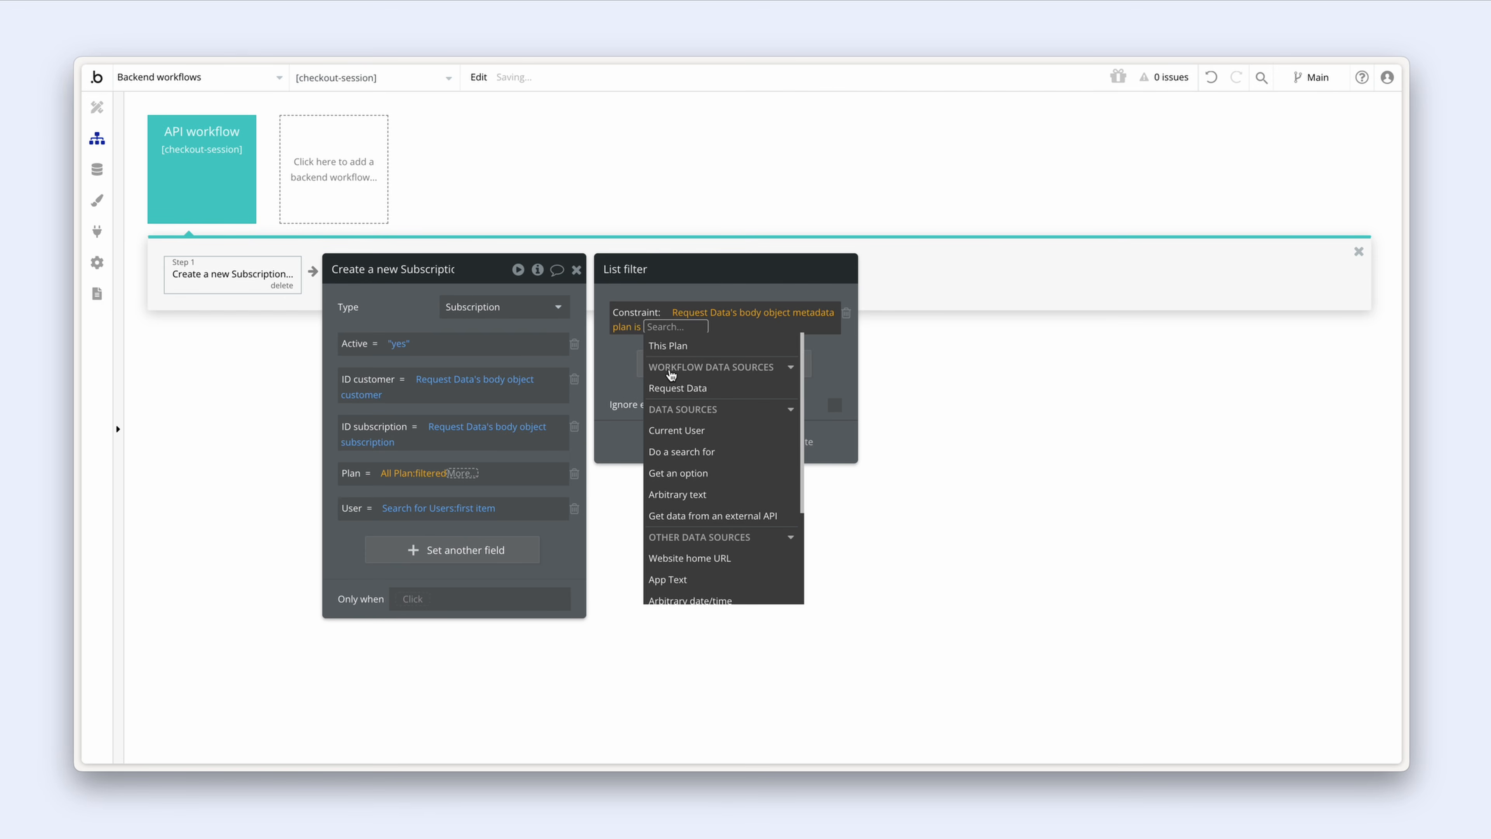
{"action": "left_click", "coordinate": [699, 346]}
{"action": "left_click", "coordinate": [751, 367]}
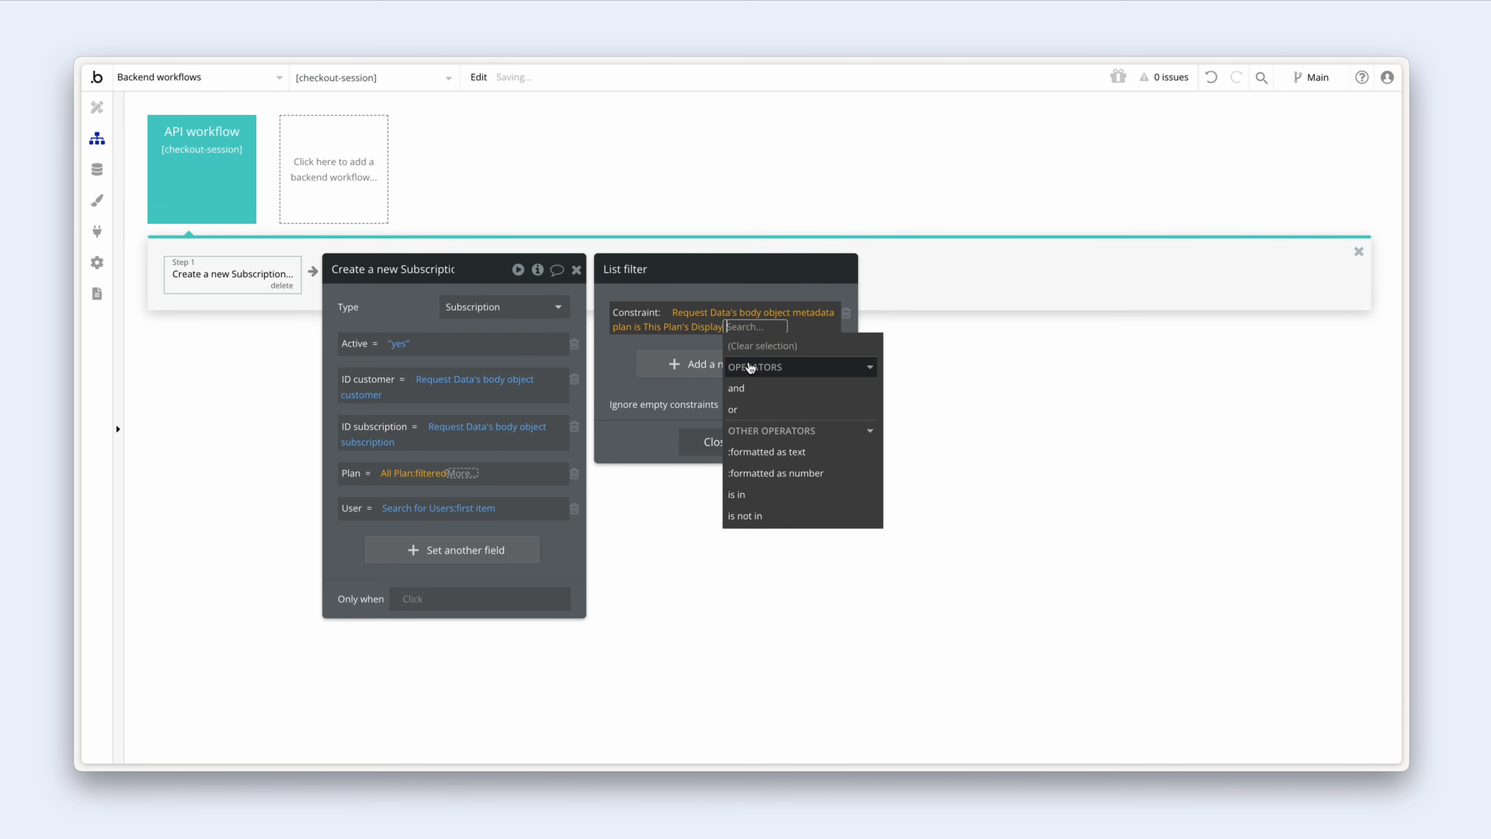
{"action": "left_click", "coordinate": [619, 362]}
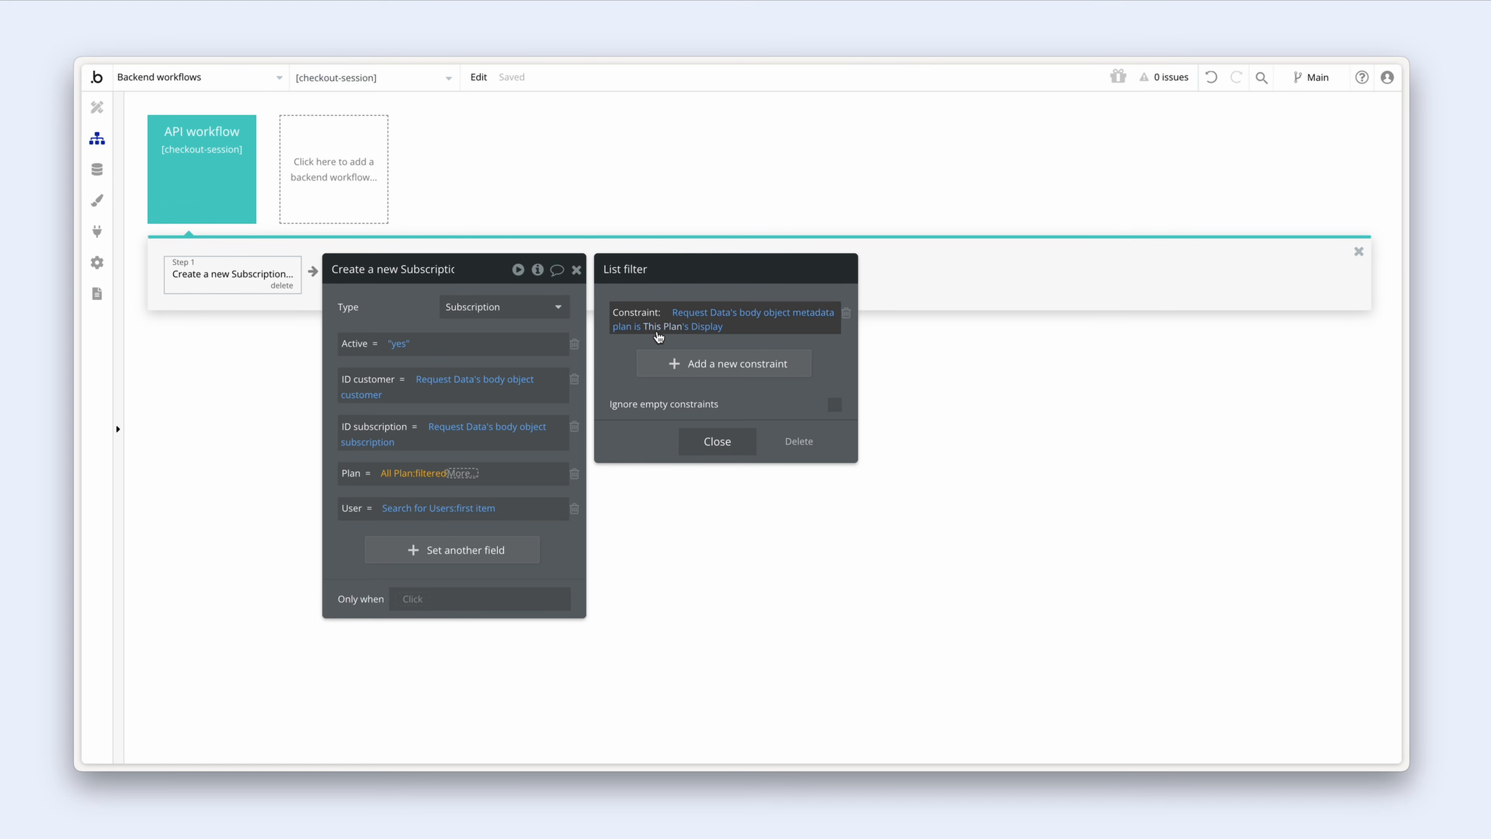
{"action": "left_click", "coordinate": [697, 439]}
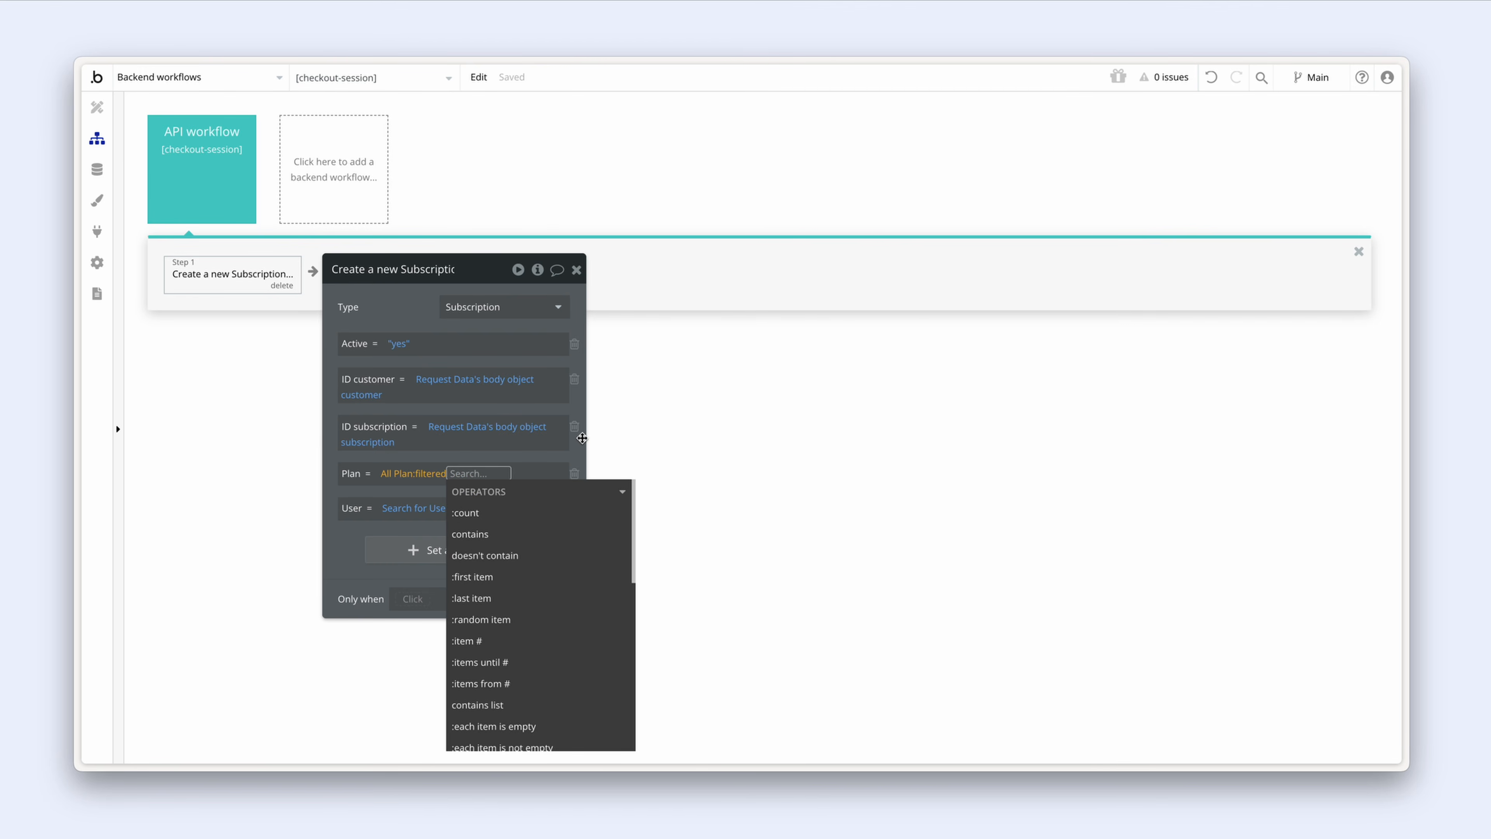
{"action": "left_click", "coordinate": [540, 580]}
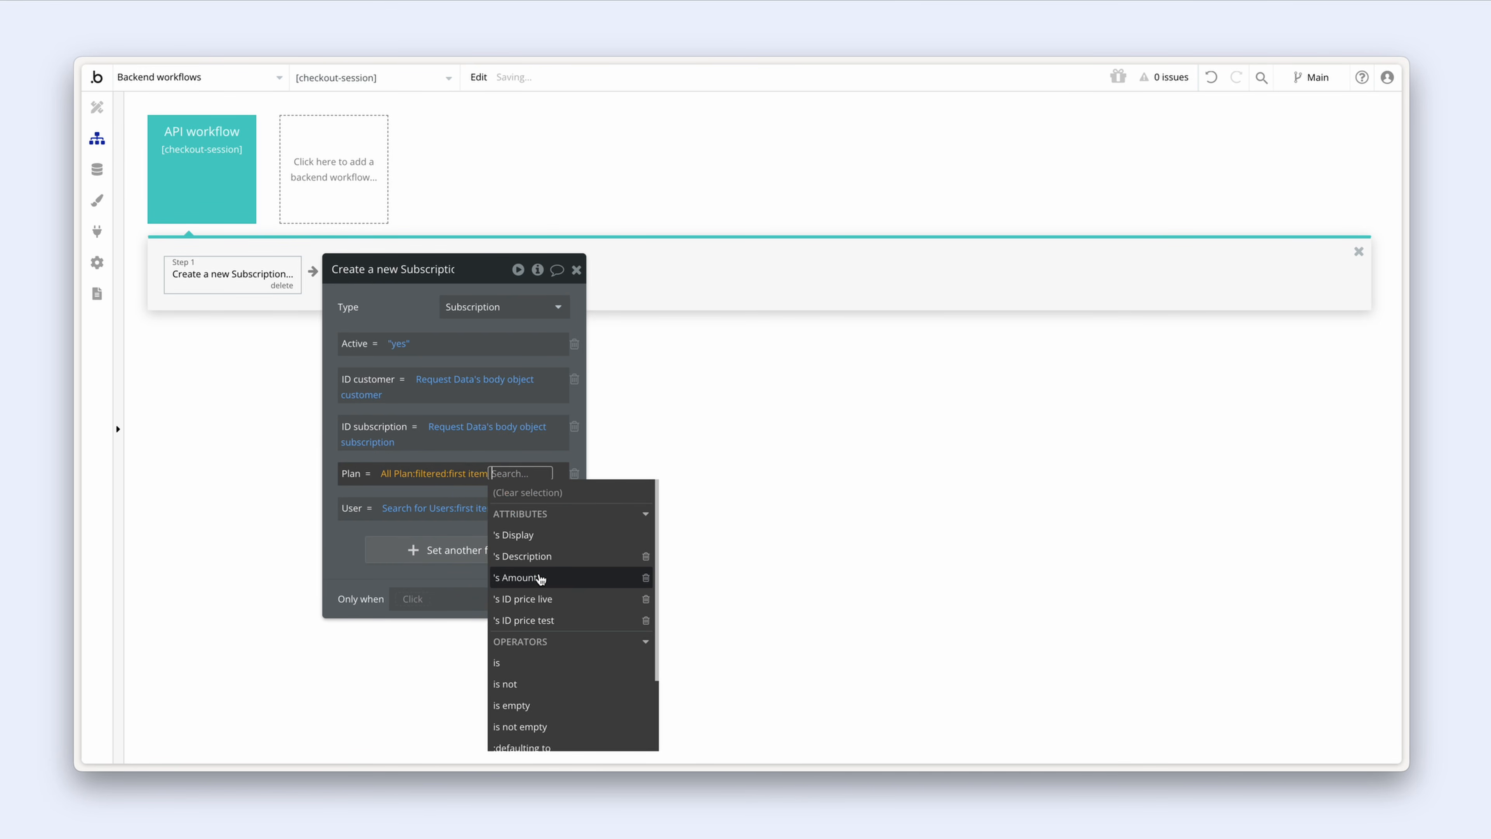
{"action": "left_click", "coordinate": [477, 457]}
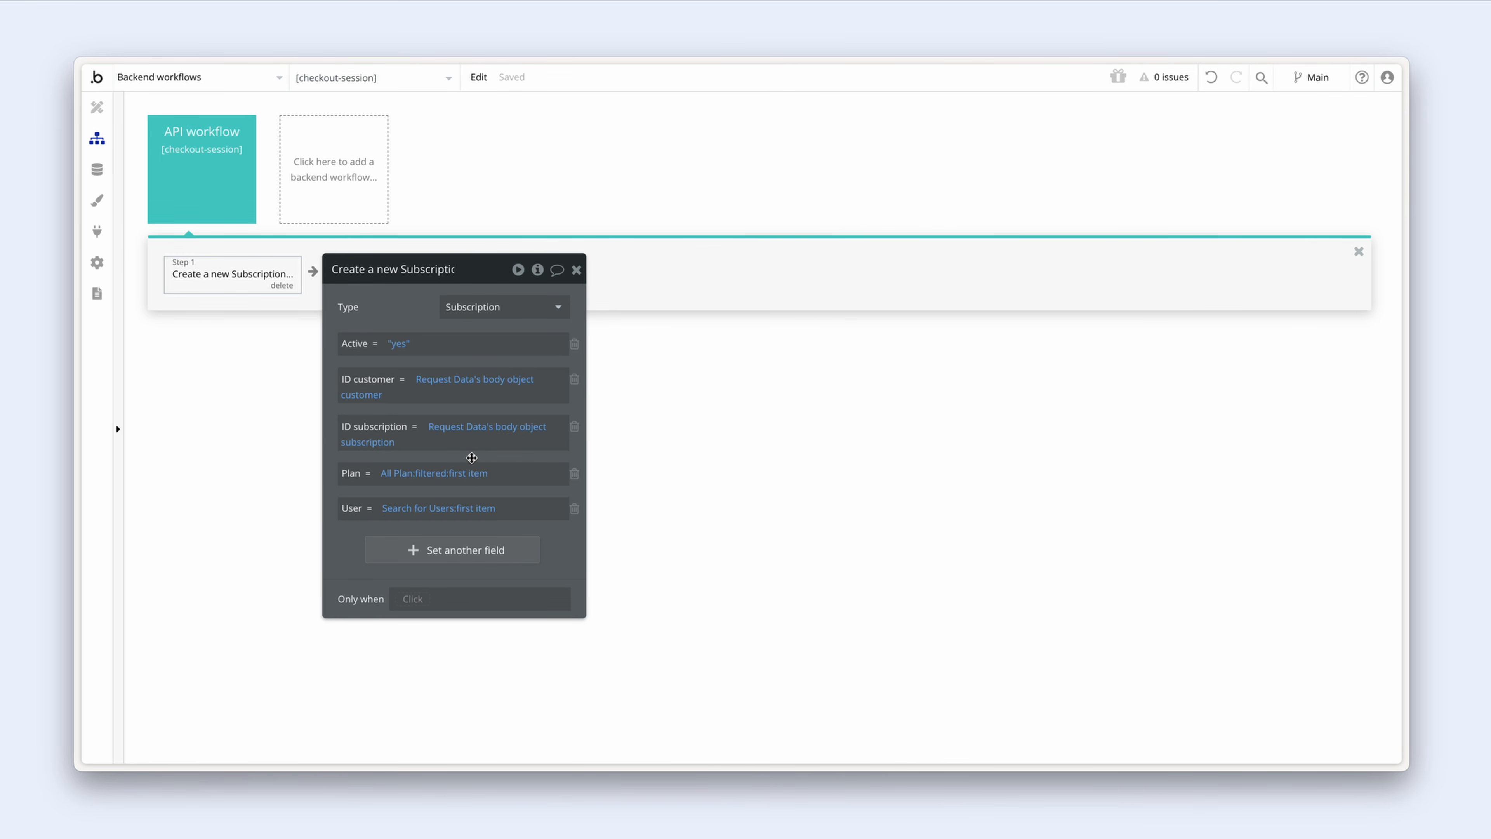
{"action": "left_click_drag", "start_coordinate": [382, 302], "coordinate": [533, 299]}
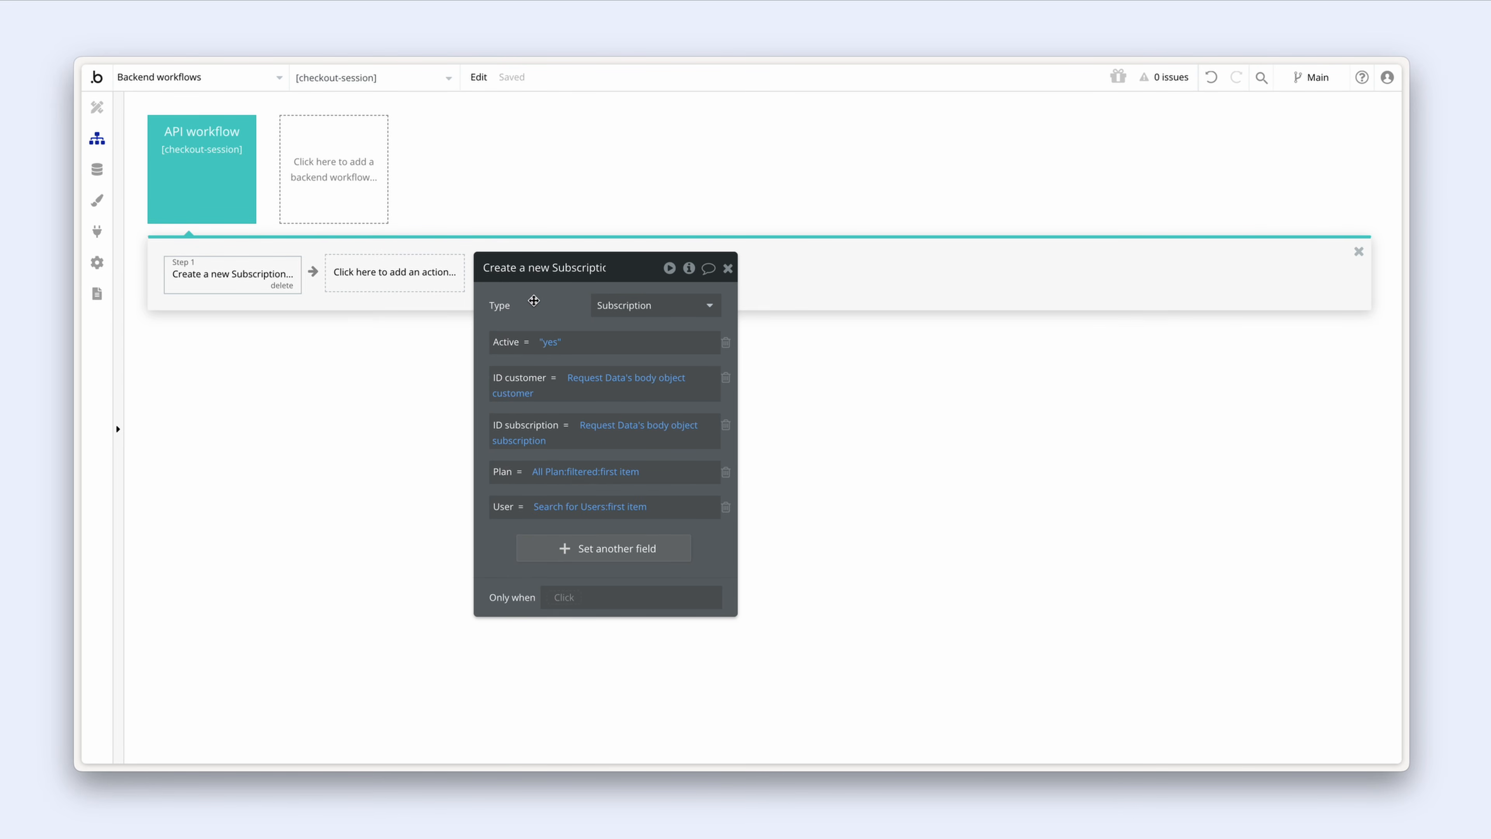
Step: Add a Make changes to a thing step targeting step 1's Search for Users:first item
{"action": "left_click", "coordinate": [396, 286]}
{"action": "mouse_move", "coordinate": [400, 387]}
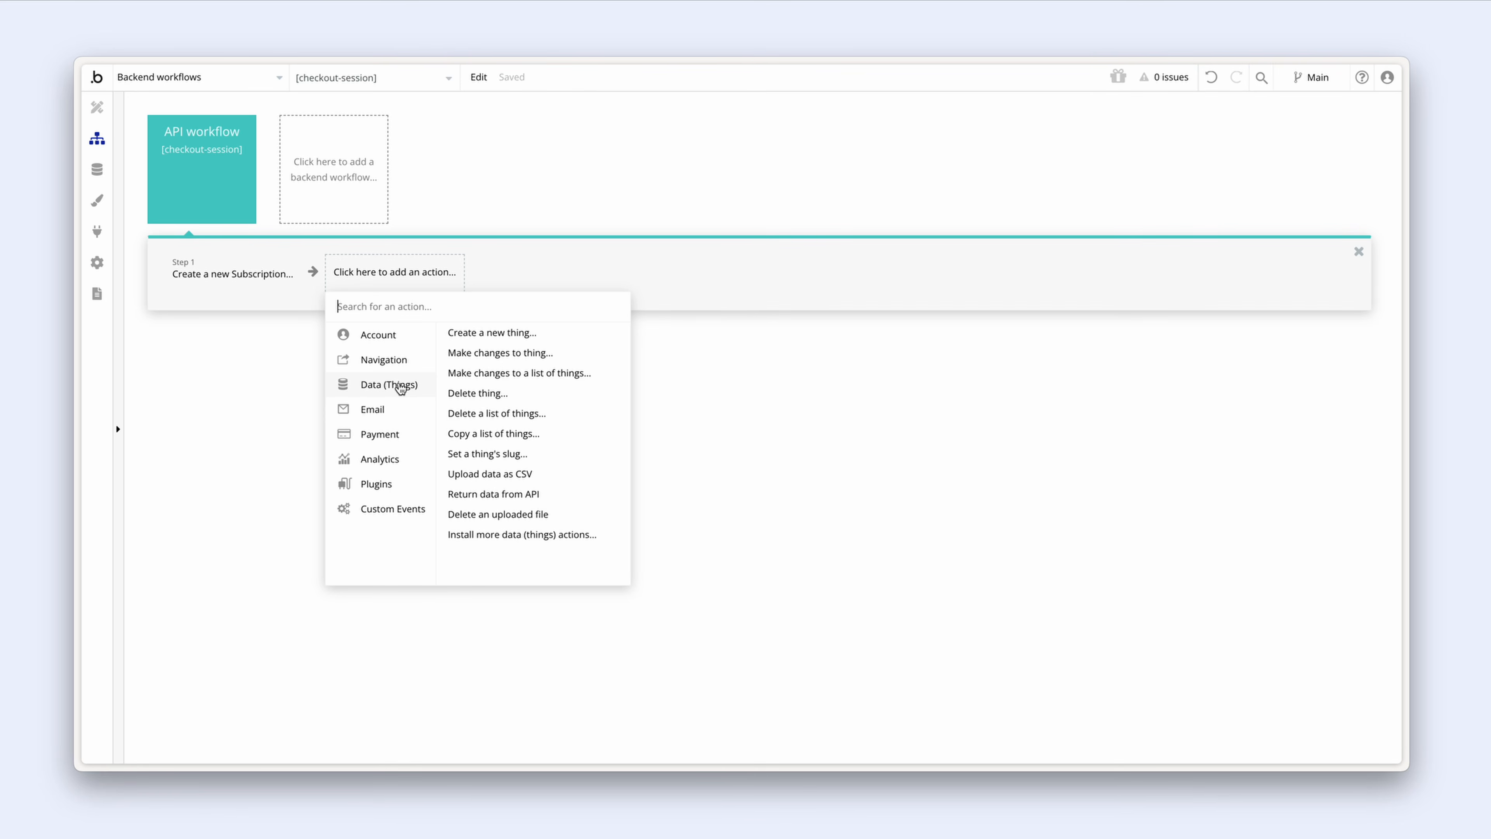
{"action": "left_click", "coordinate": [561, 354]}
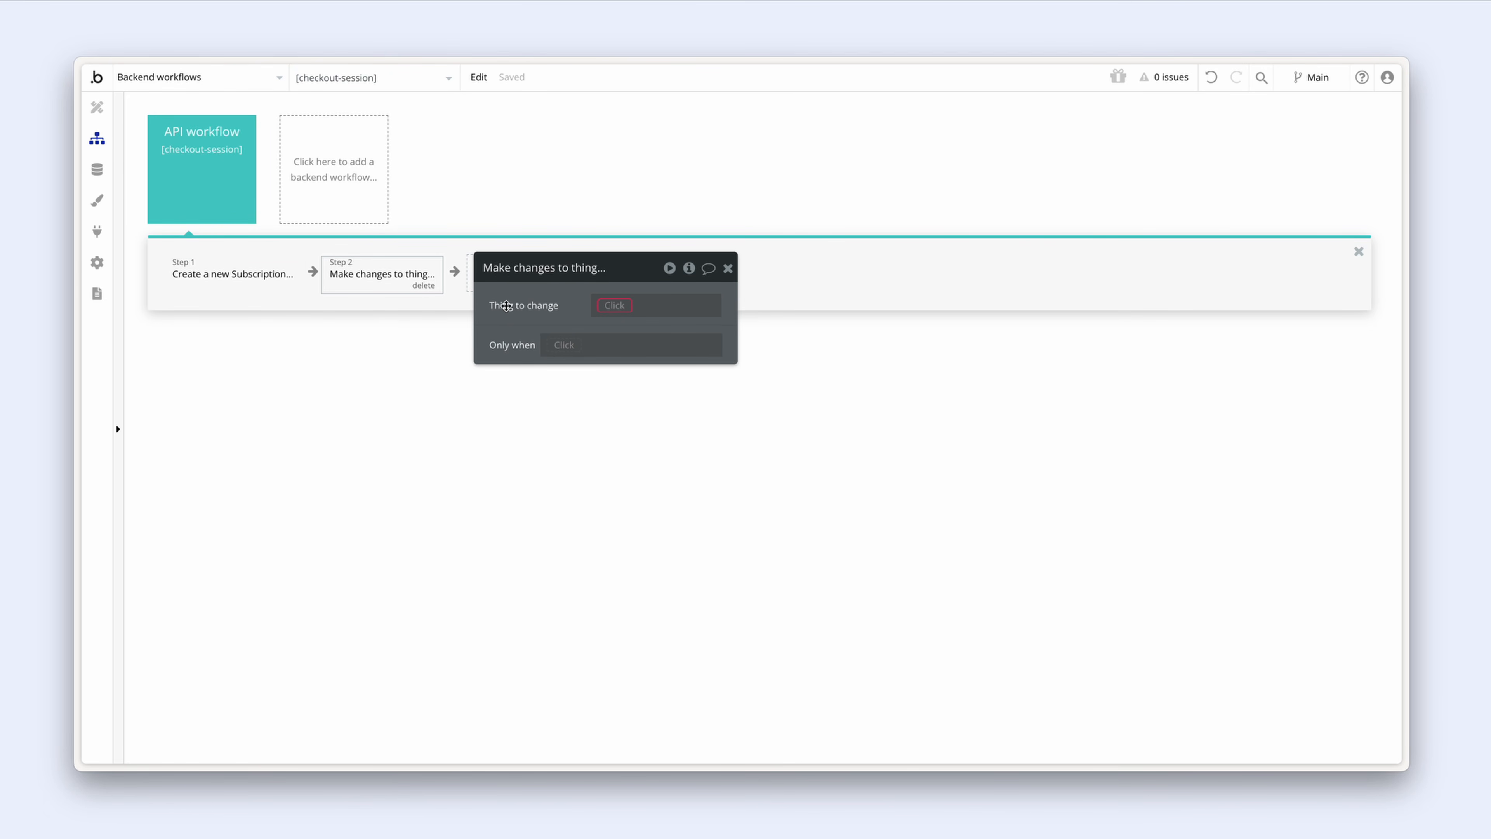
{"action": "left_click", "coordinate": [616, 308]}
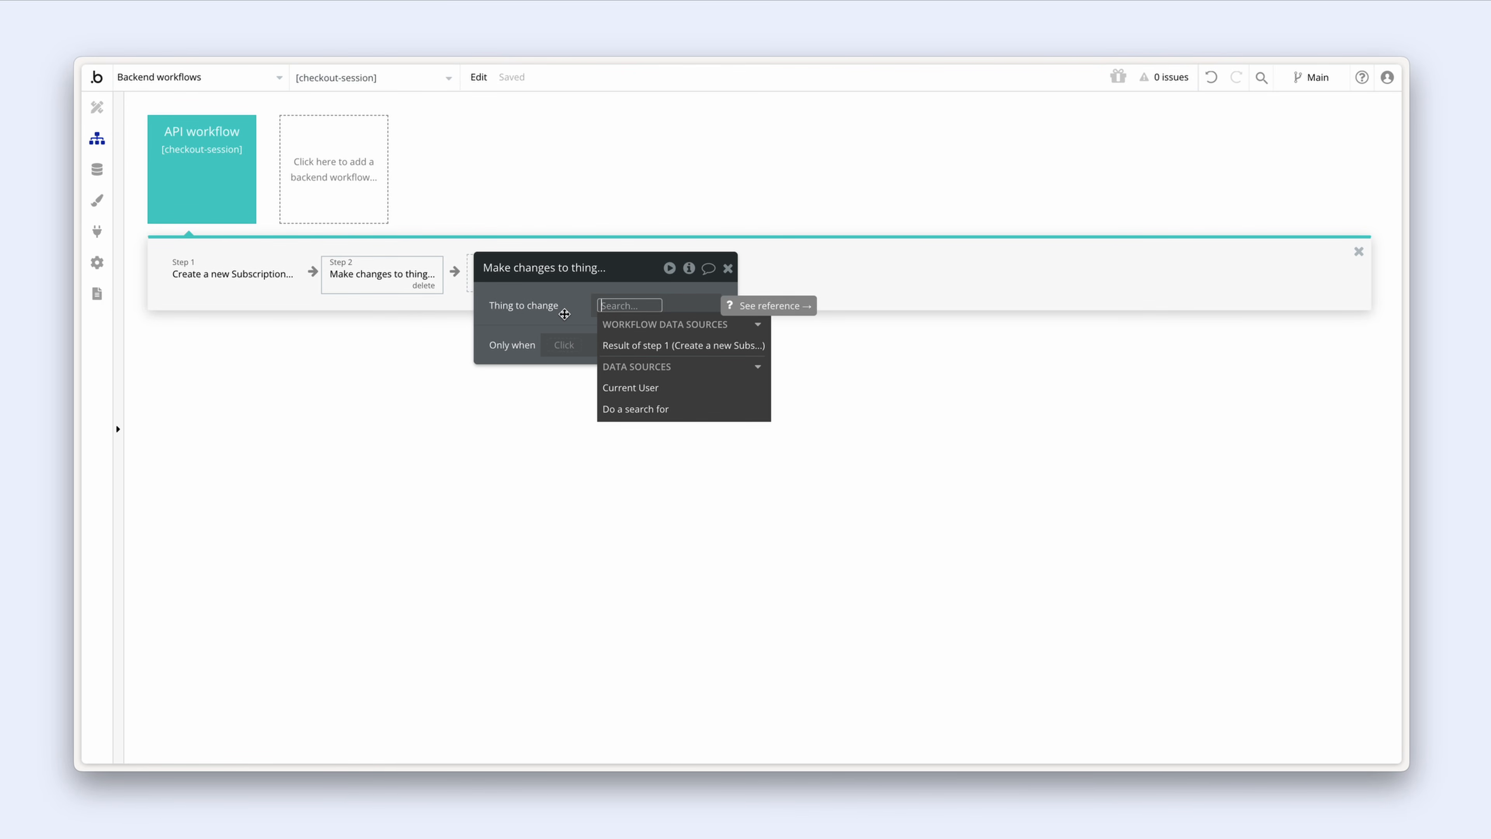
{"action": "left_click", "coordinate": [231, 281]}
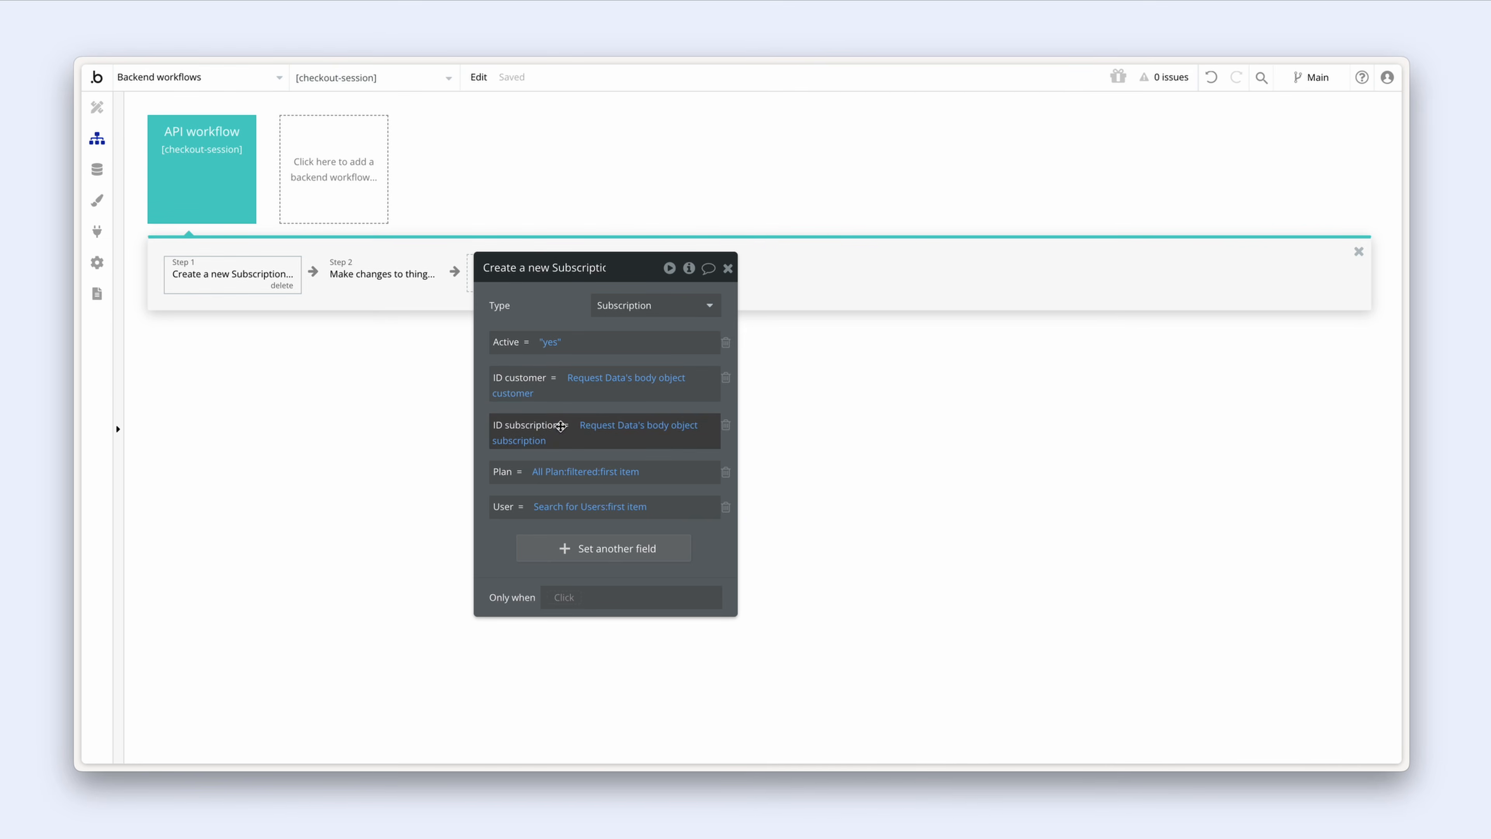
{"action": "right_click", "coordinate": [552, 515]}
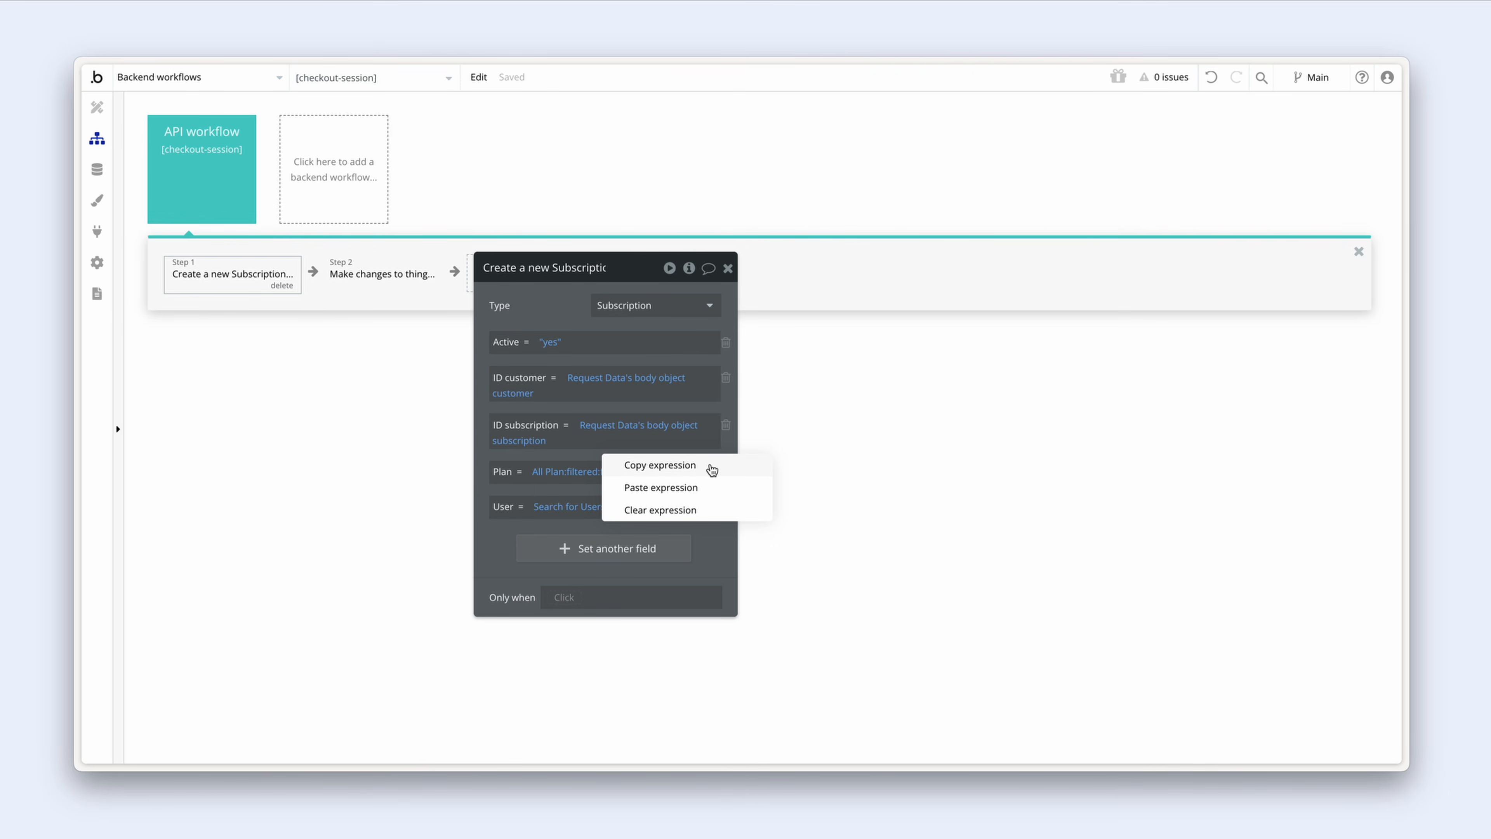
{"action": "left_click", "coordinate": [711, 467]}
{"action": "left_click", "coordinate": [400, 286]}
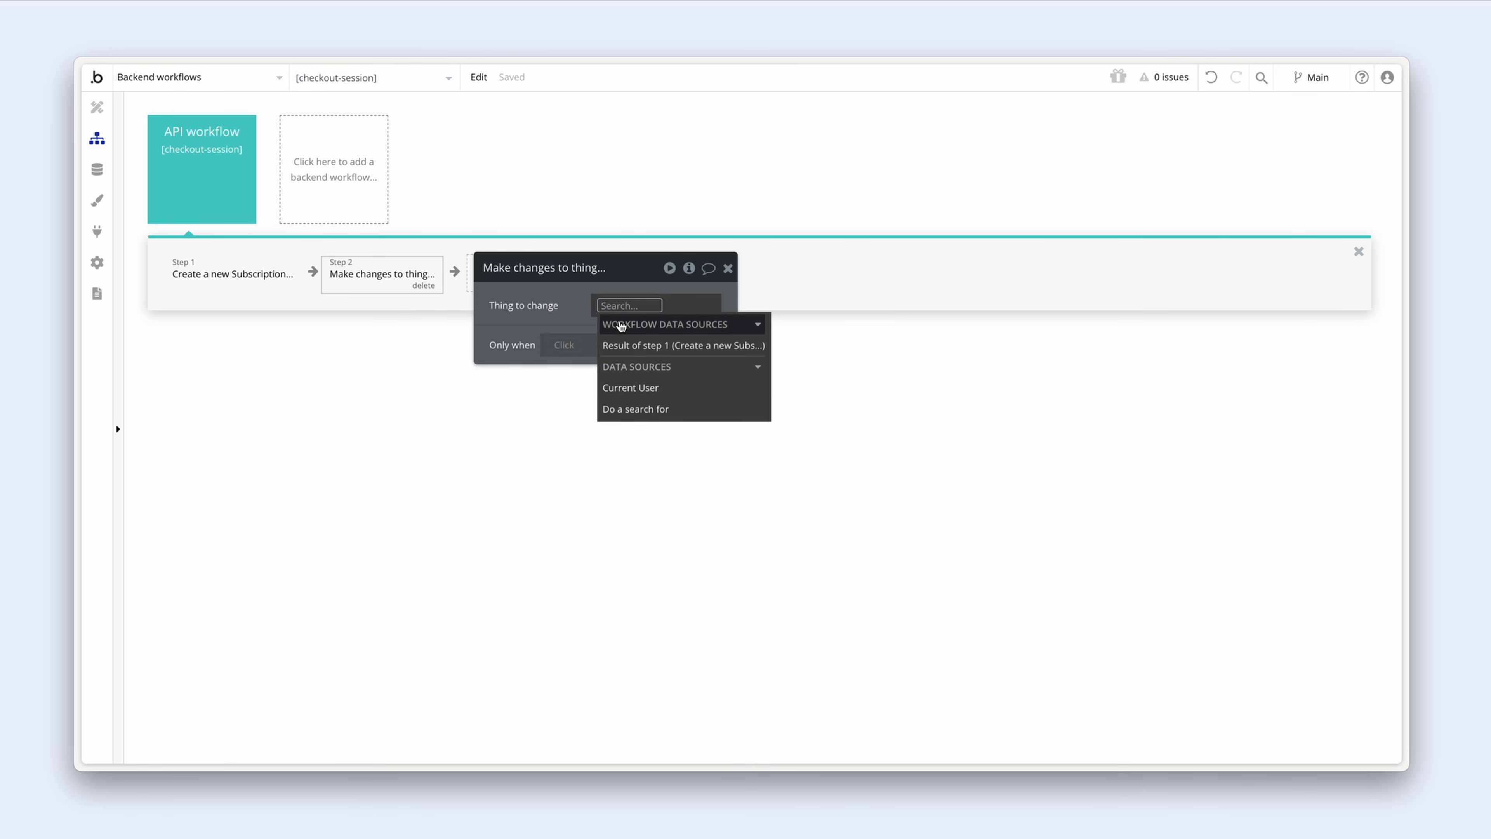
{"action": "right_click", "coordinate": [611, 304]}
{"action": "left_click", "coordinate": [702, 282]}
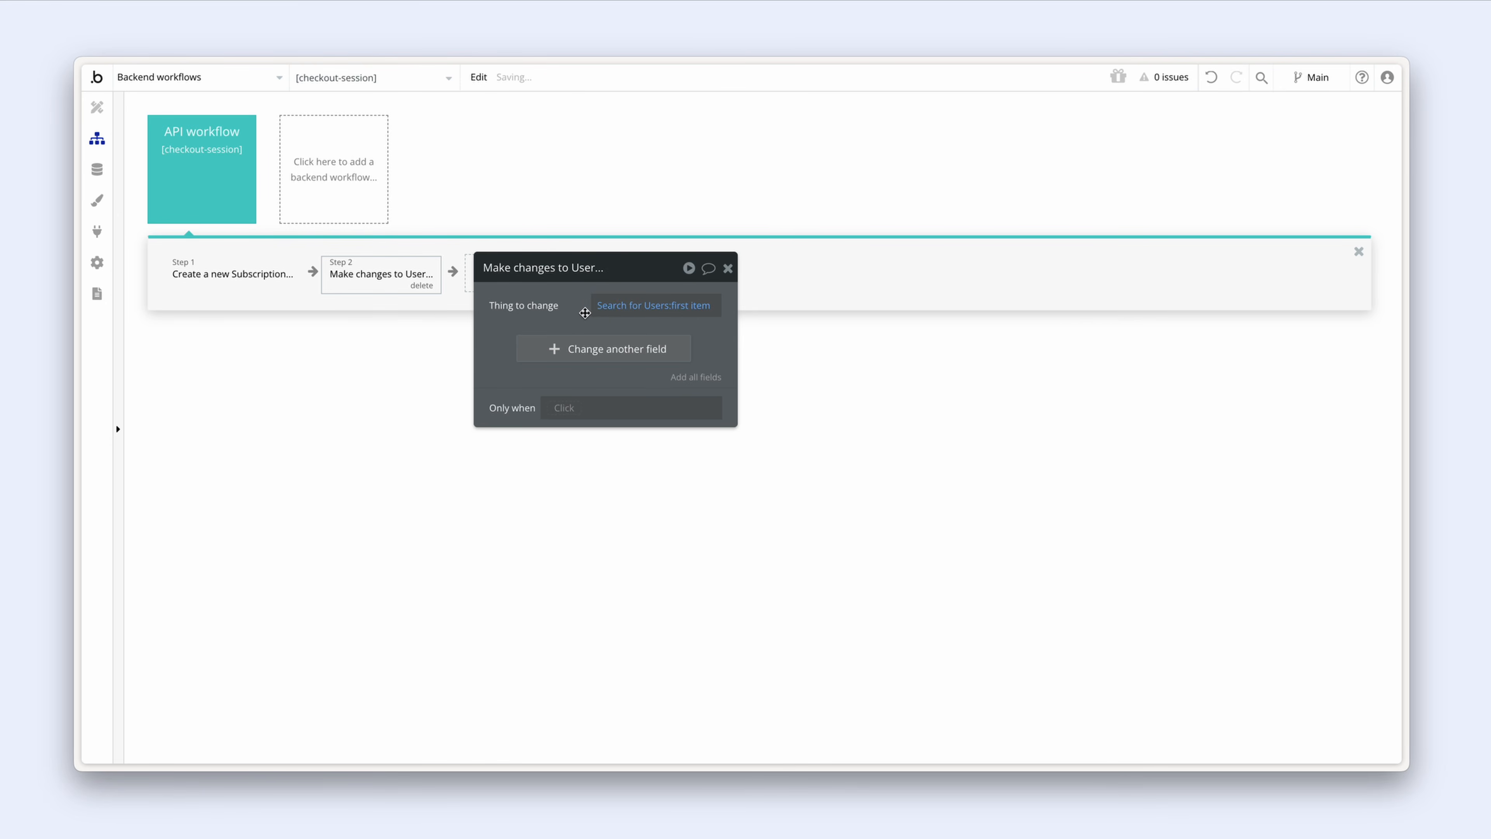
{"action": "left_click", "coordinate": [613, 305]}
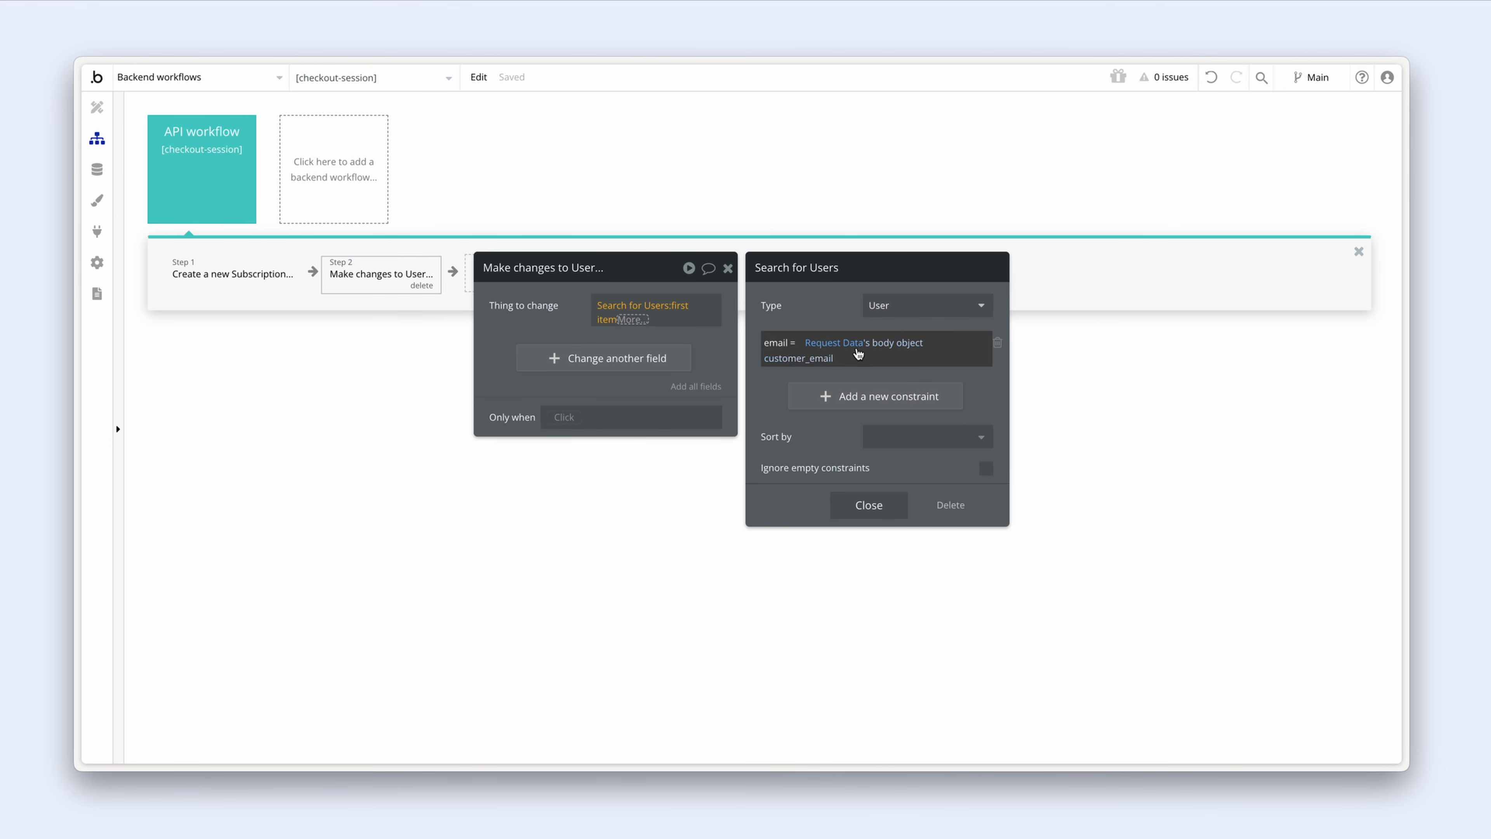
{"action": "left_click", "coordinate": [545, 323]}
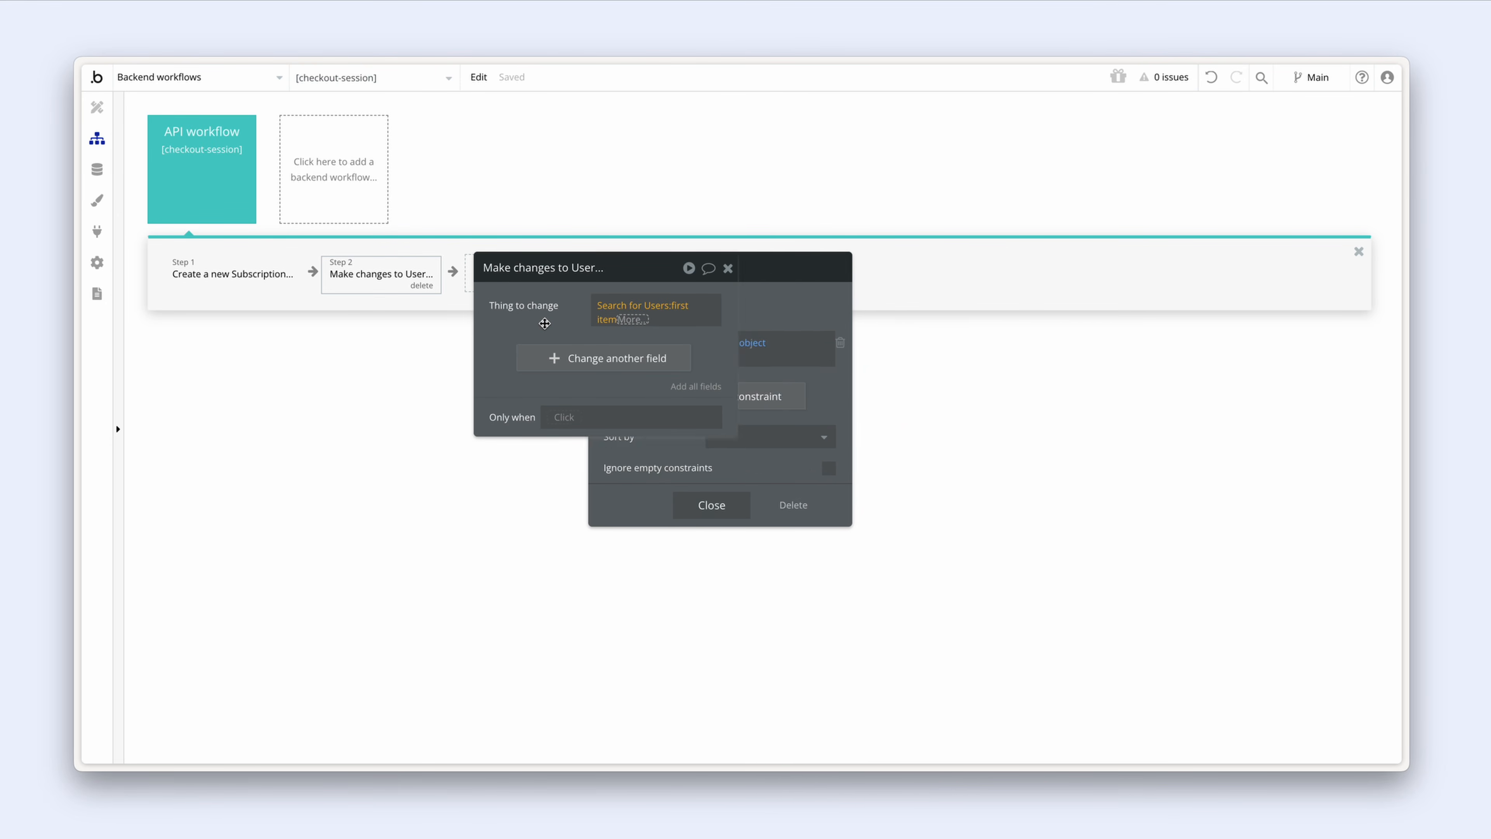
Step: Change the User's Subscription to Result of step 1 and ID customer to body object customer
{"action": "left_click", "coordinate": [548, 355]}
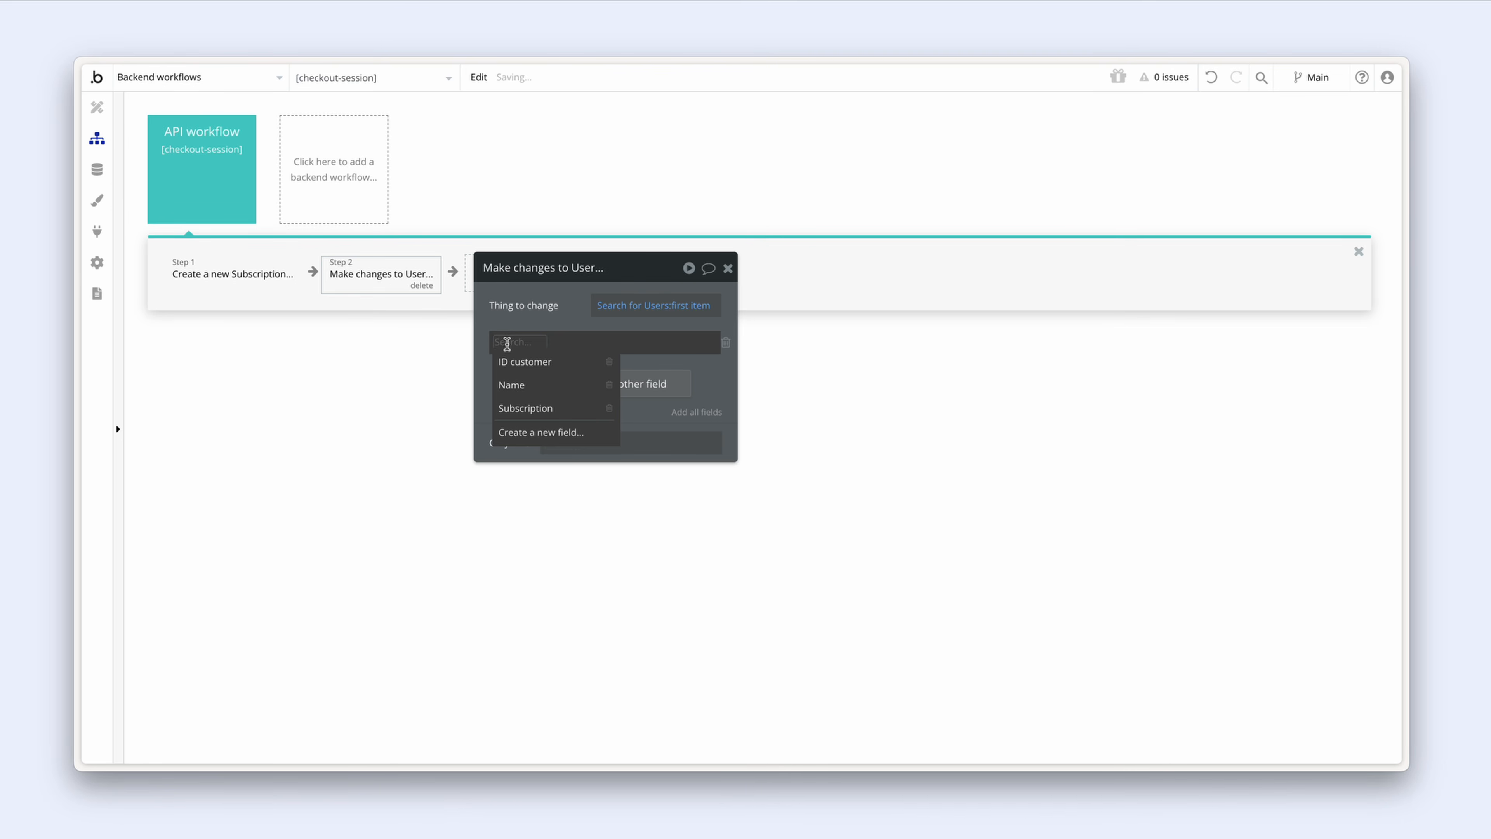
{"action": "left_click", "coordinate": [572, 364]}
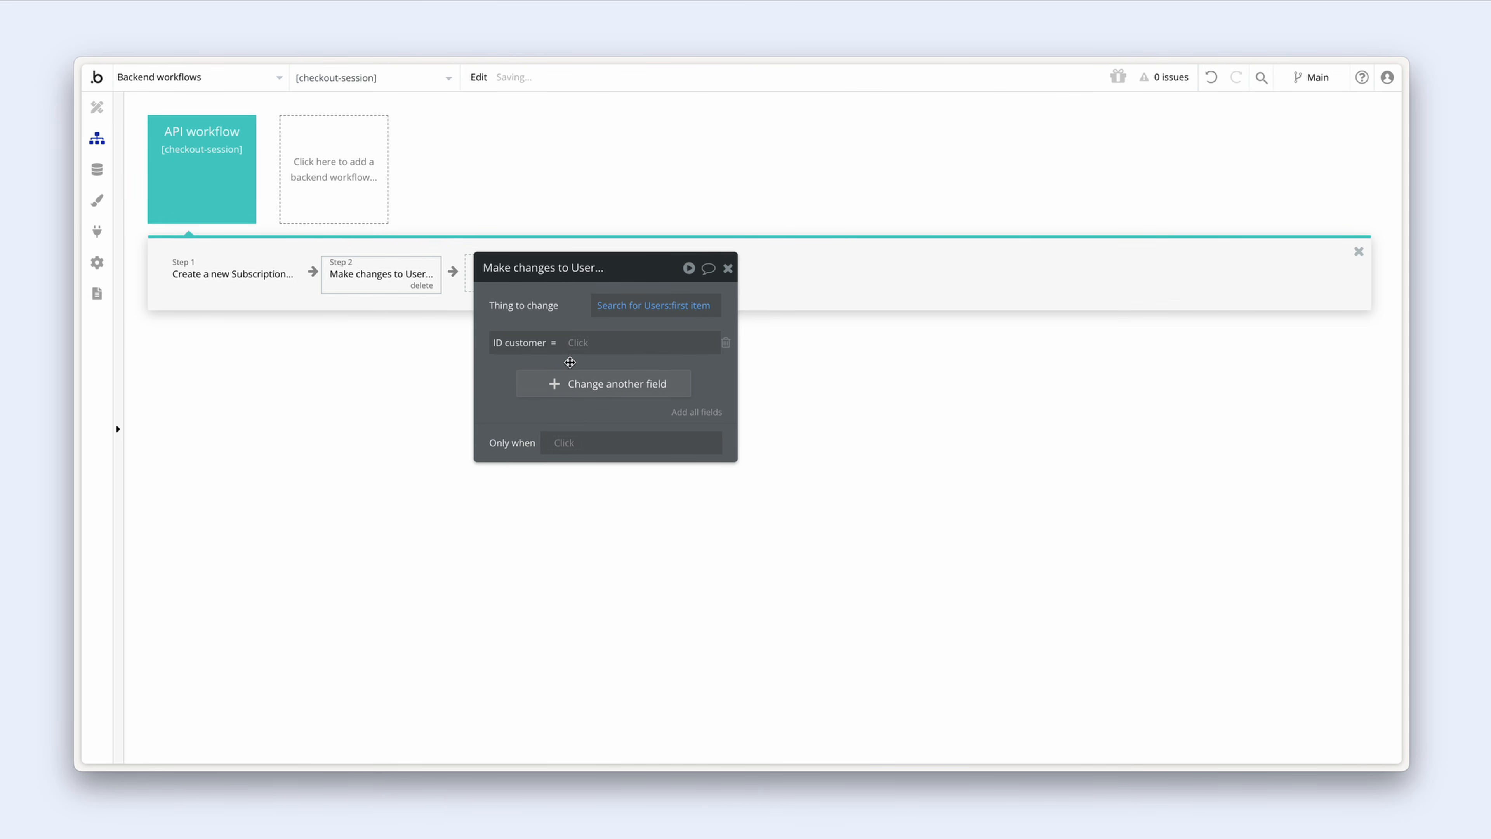
{"action": "left_click", "coordinate": [555, 382]}
{"action": "left_click", "coordinate": [561, 441]}
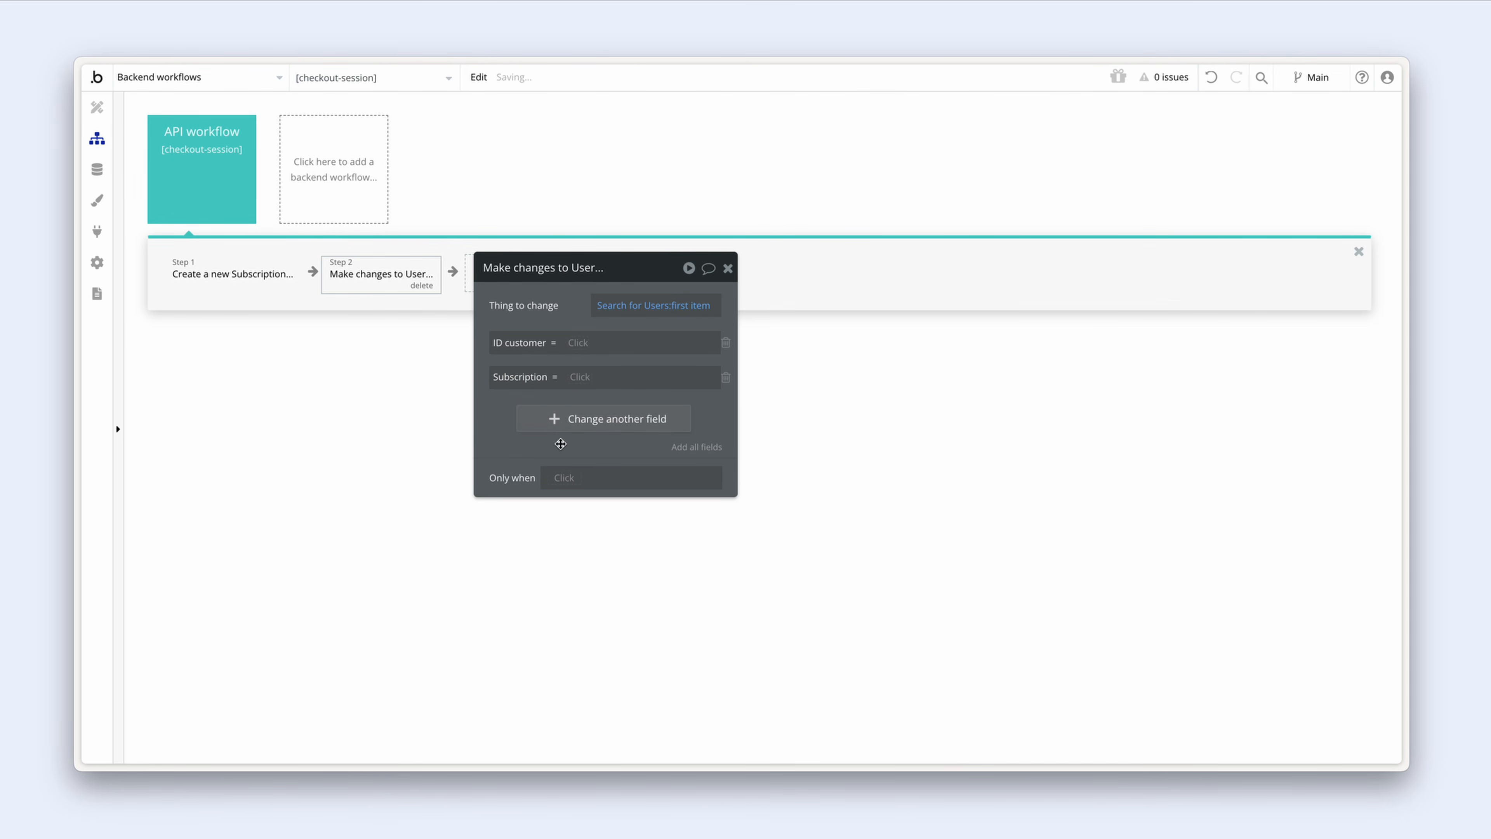
{"action": "left_click", "coordinate": [578, 379]}
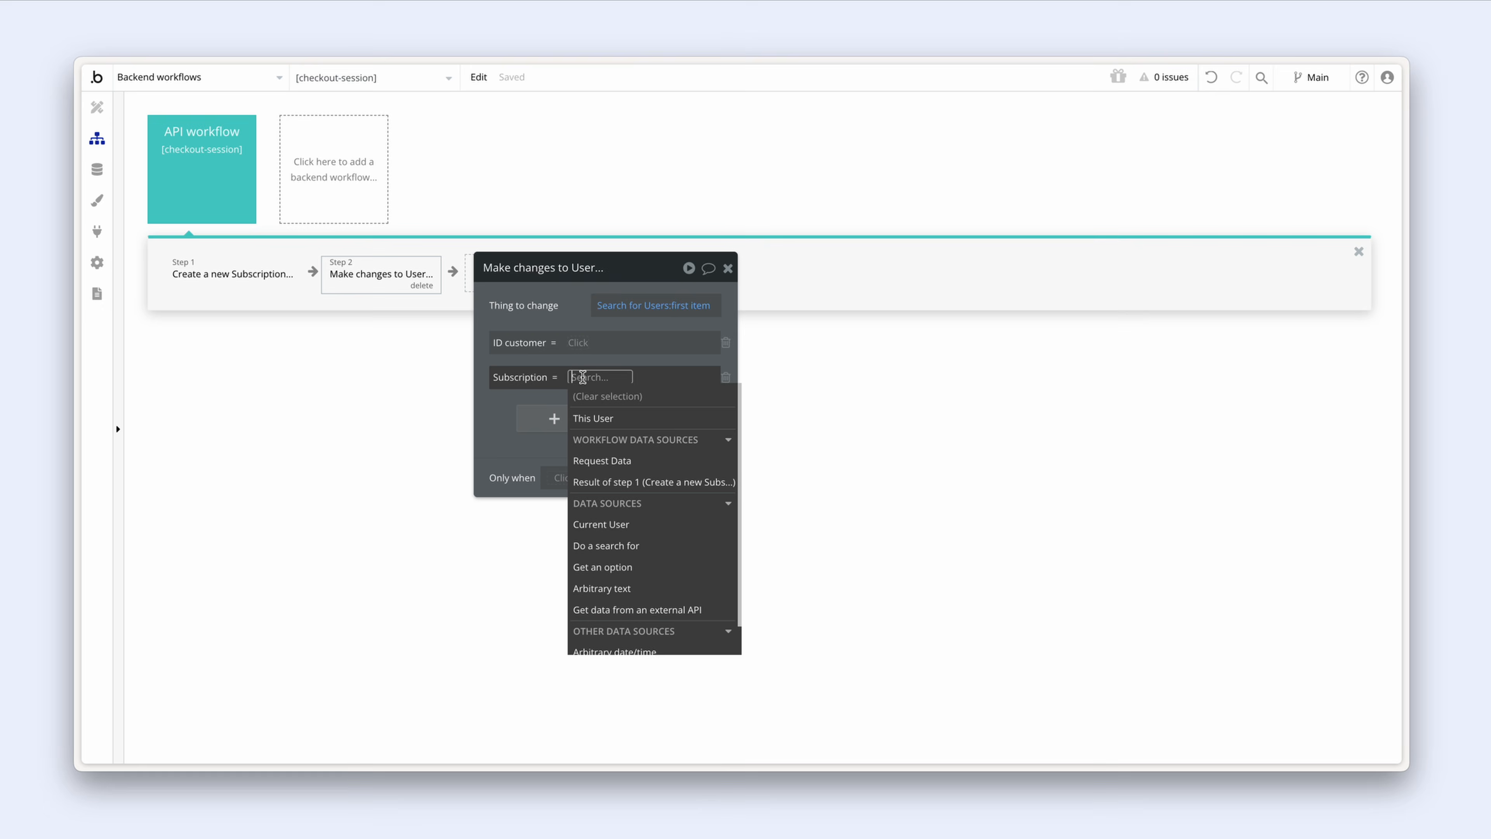
{"action": "left_click", "coordinate": [646, 483]}
{"action": "left_click", "coordinate": [497, 443]}
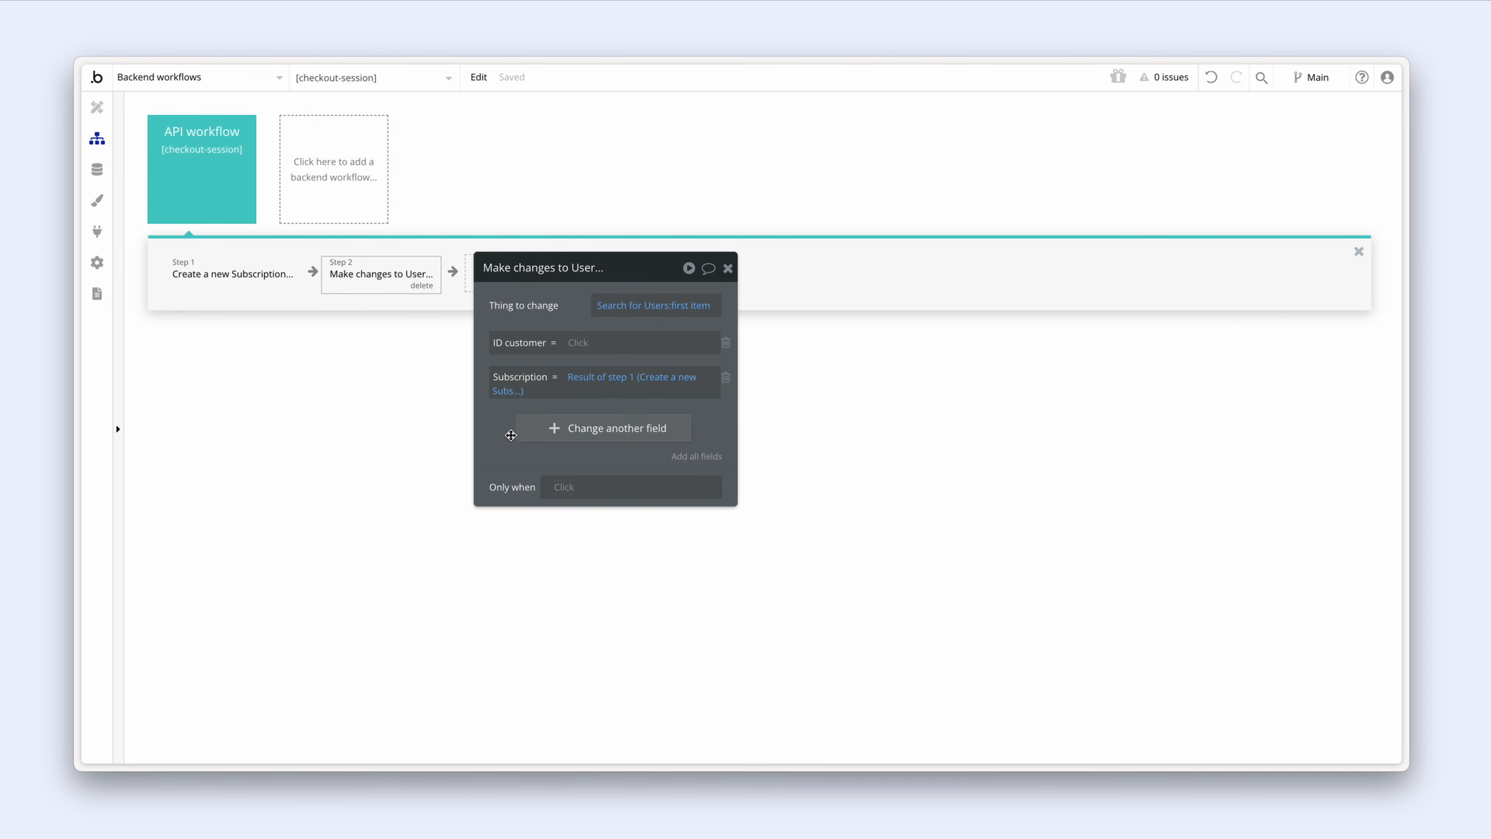
{"action": "left_click", "coordinate": [574, 346]}
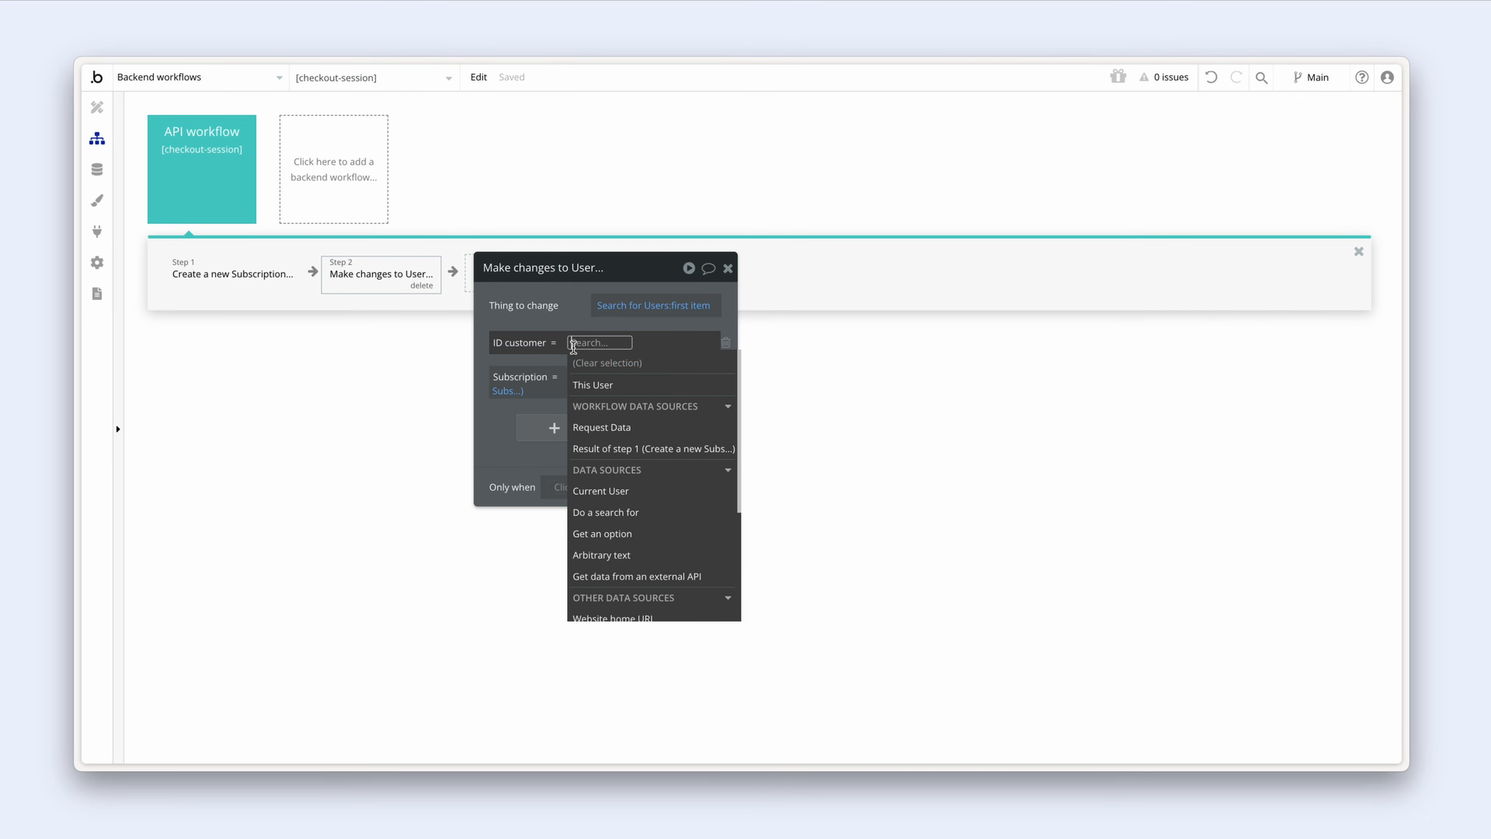
{"action": "left_click", "coordinate": [649, 426]}
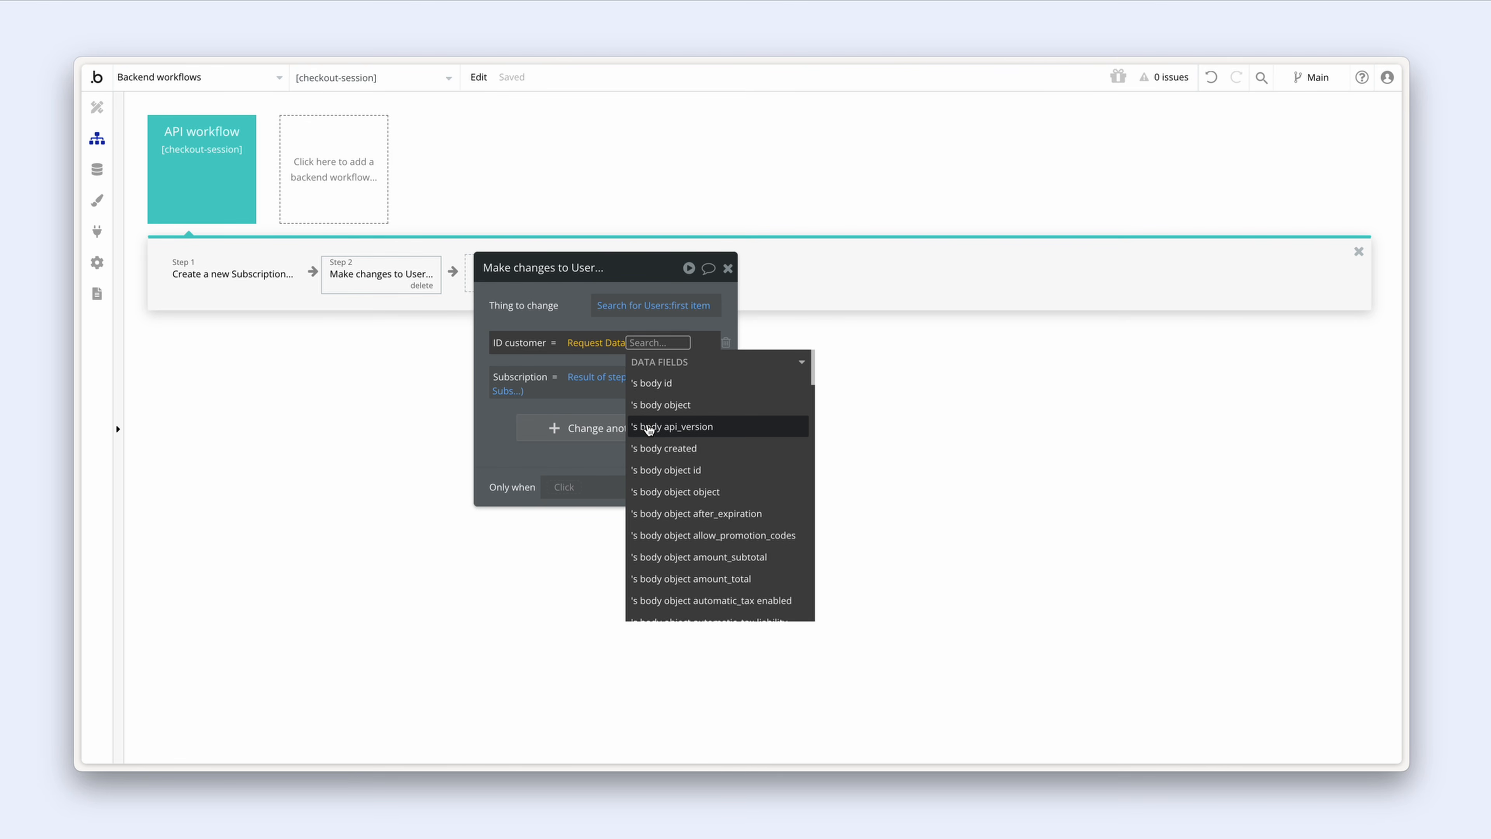
{"action": "type", "text": "cus"}
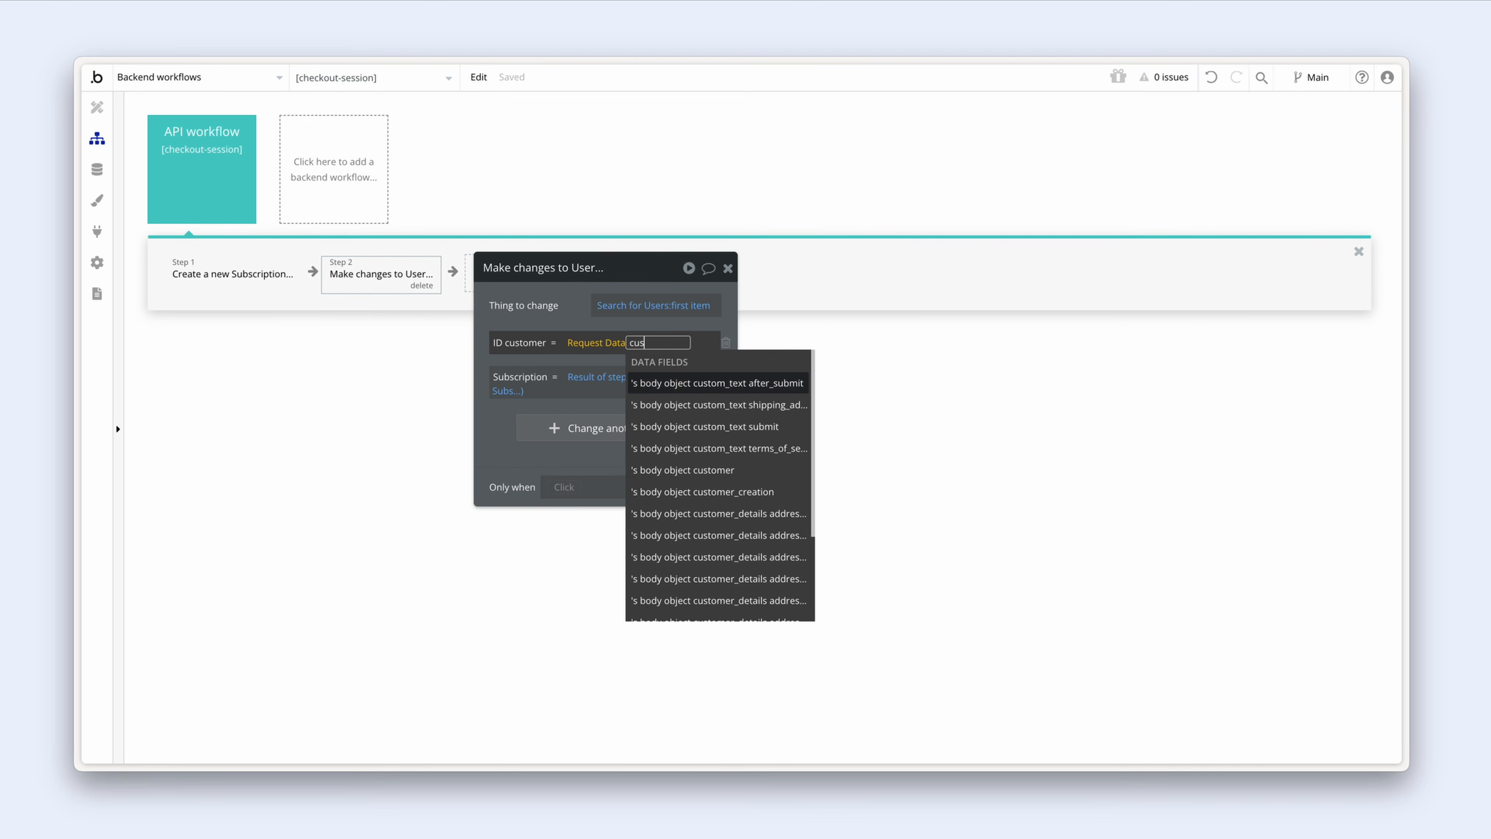
{"action": "left_click", "coordinate": [747, 473]}
{"action": "left_click", "coordinate": [569, 322]}
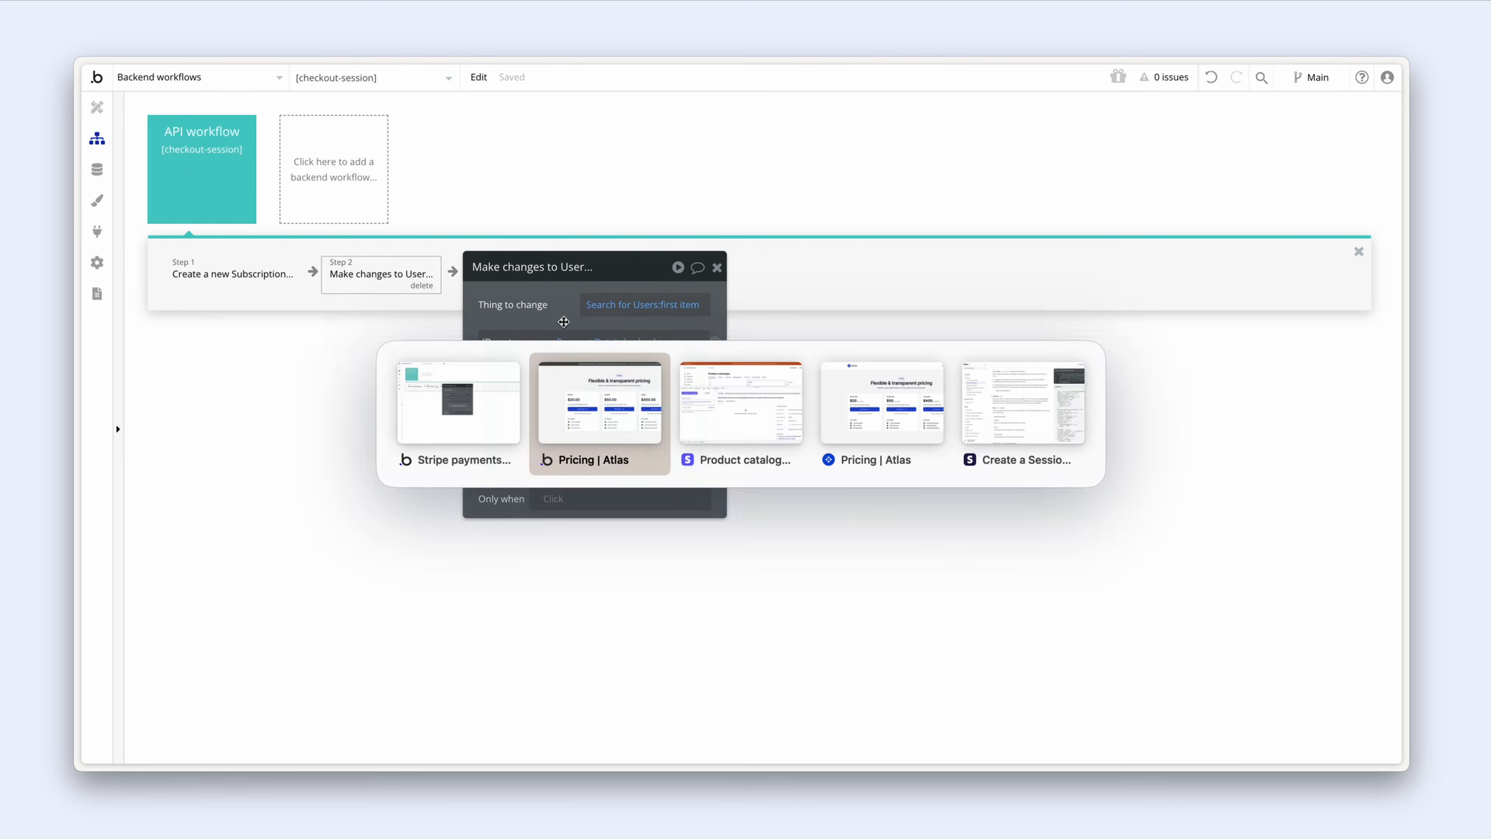
Step: Delete /initialize from the Stripe webhook endpoint URL, save it, and check its version-test path
{"action": "key", "text": "ctrl+Tab"}
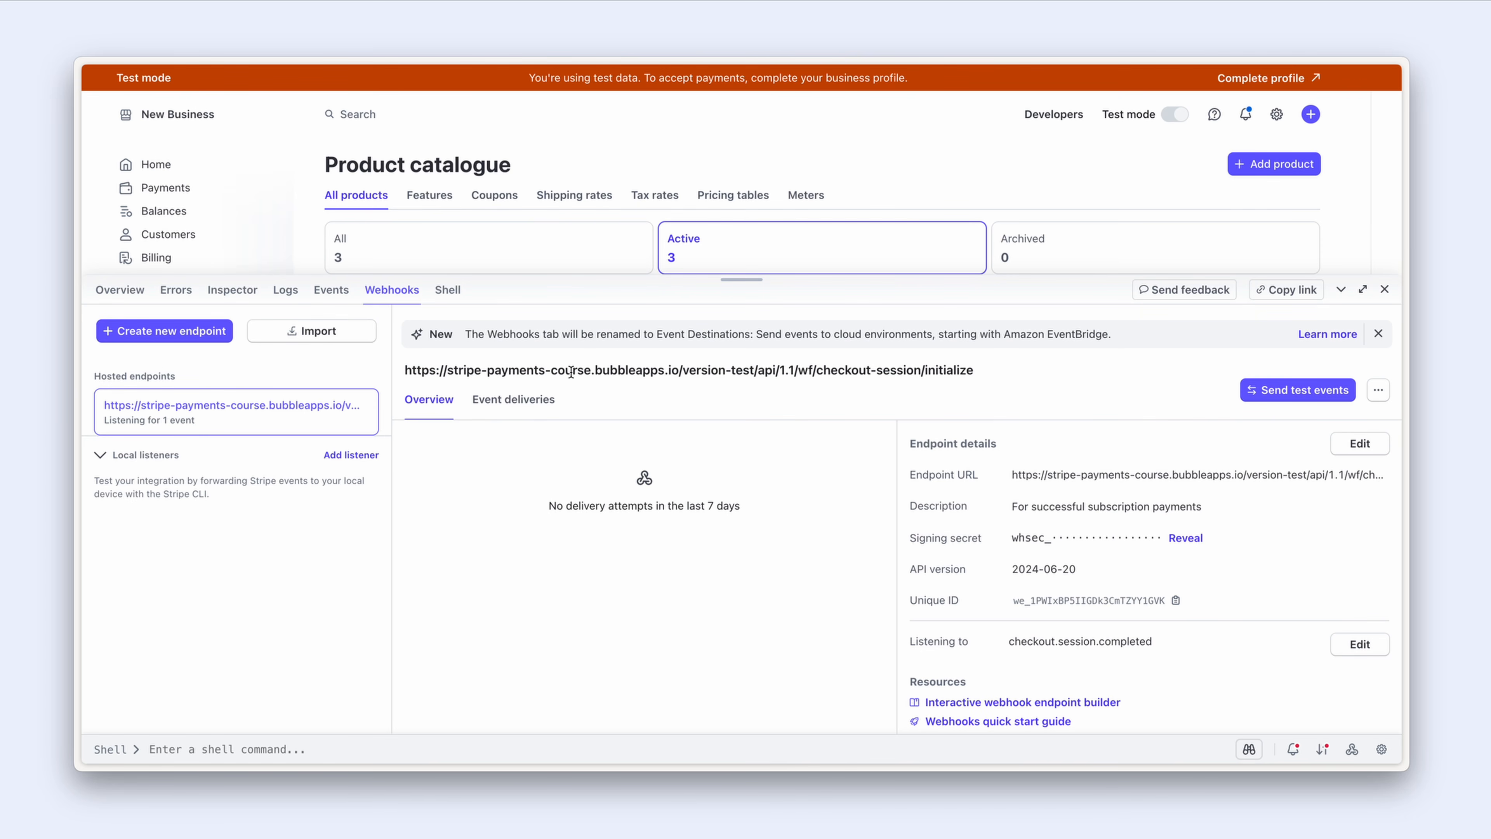
{"action": "left_click", "coordinate": [1351, 445]}
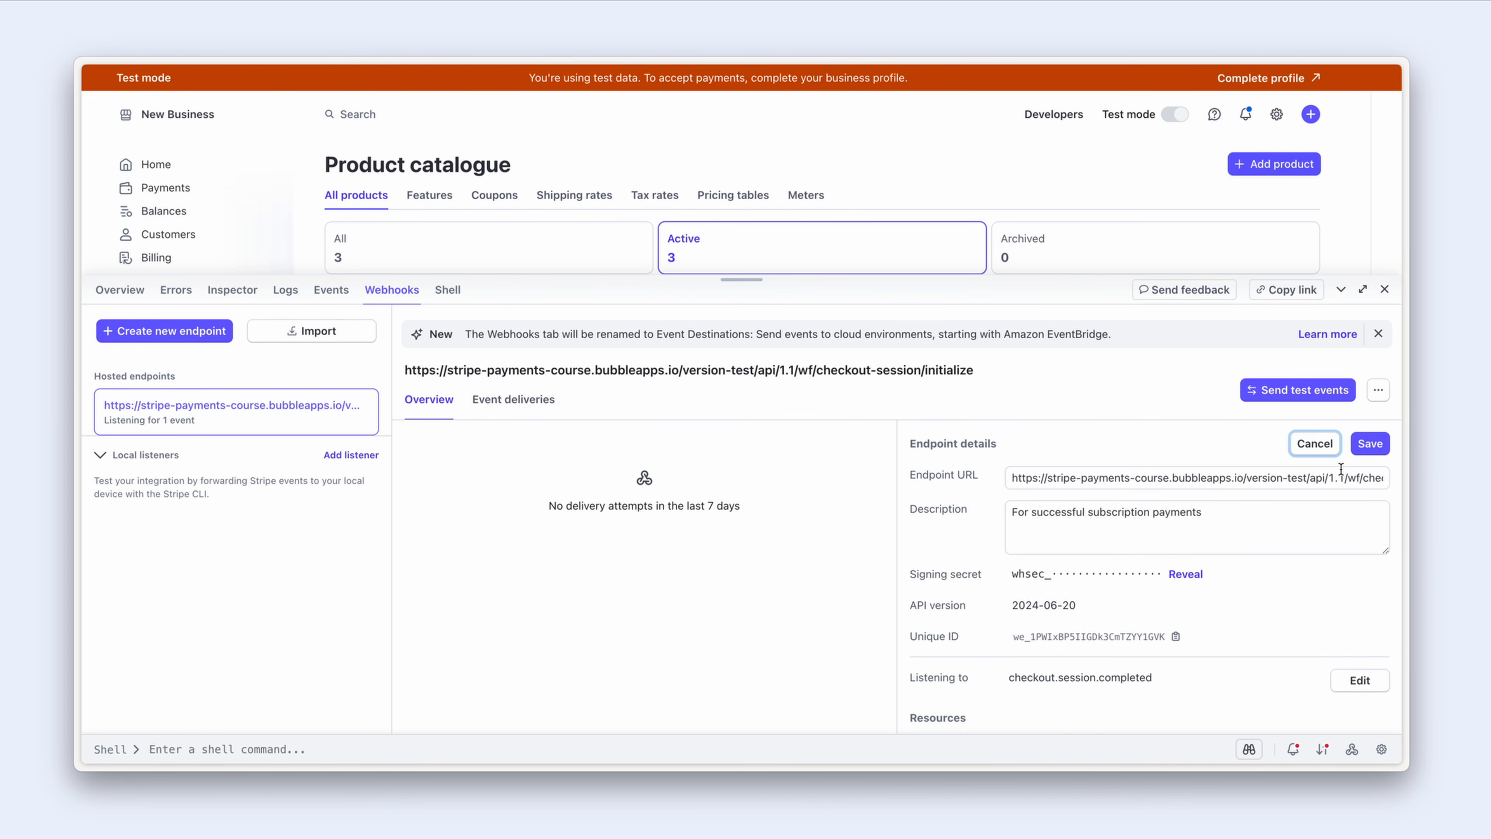
{"action": "left_click_drag", "start_coordinate": [1347, 479], "coordinate": [1380, 479]}
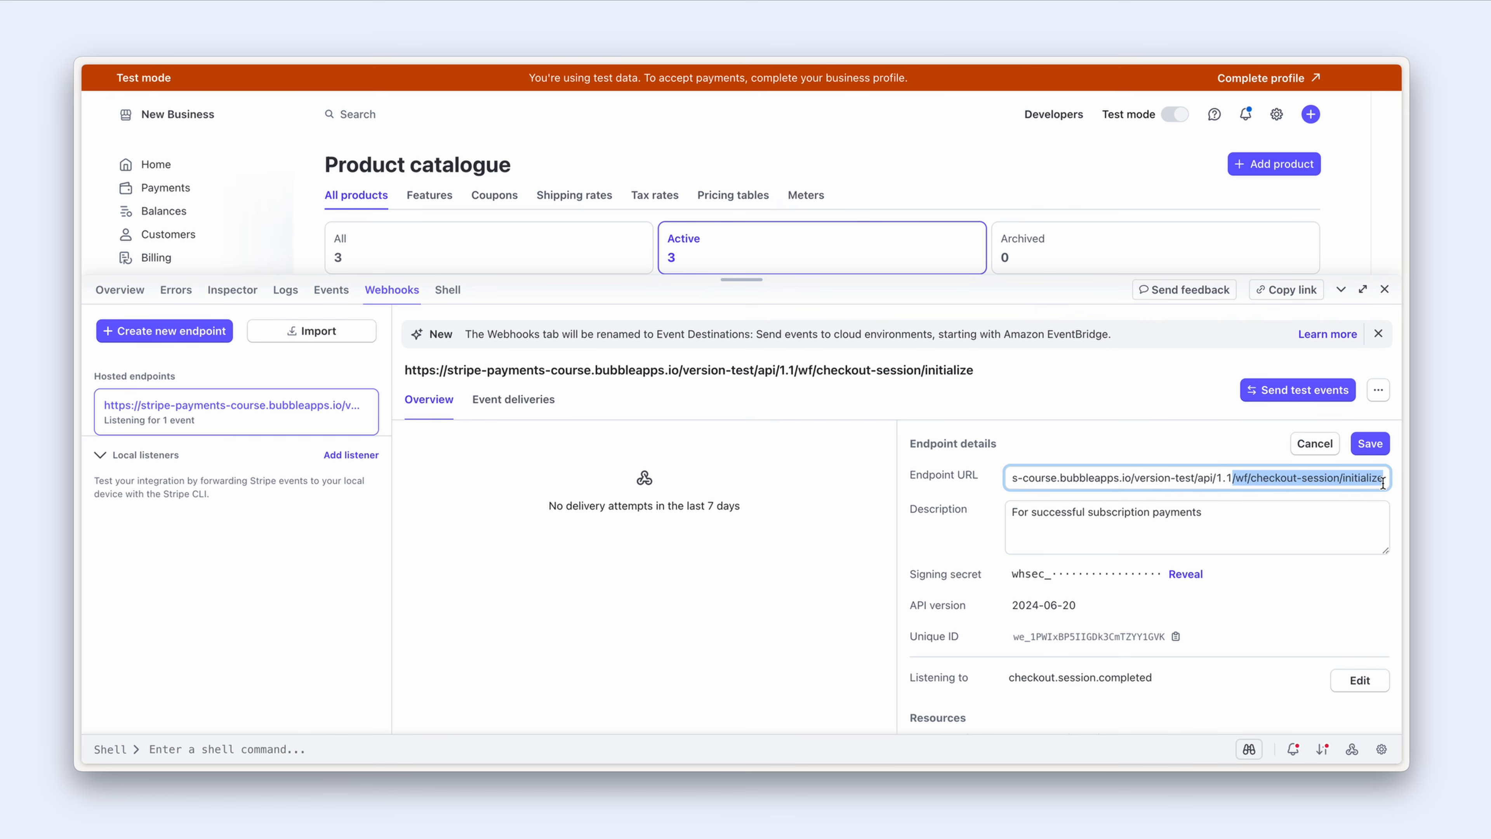
{"action": "left_click", "coordinate": [1383, 480]}
{"action": "key", "text": "BackSpace"}
{"action": "key", "text": "BackSpace"}
{"action": "key", "text": "BackSpace"}
{"action": "key", "text": "BackSpace"}
{"action": "key", "text": "BackSpace"}
{"action": "key", "text": "BackSpace"}
{"action": "key", "text": "BackSpace"}
{"action": "key", "text": "BackSpace"}
{"action": "key", "text": "BackSpace"}
{"action": "key", "text": "BackSpace"}
{"action": "key", "text": "BackSpace"}
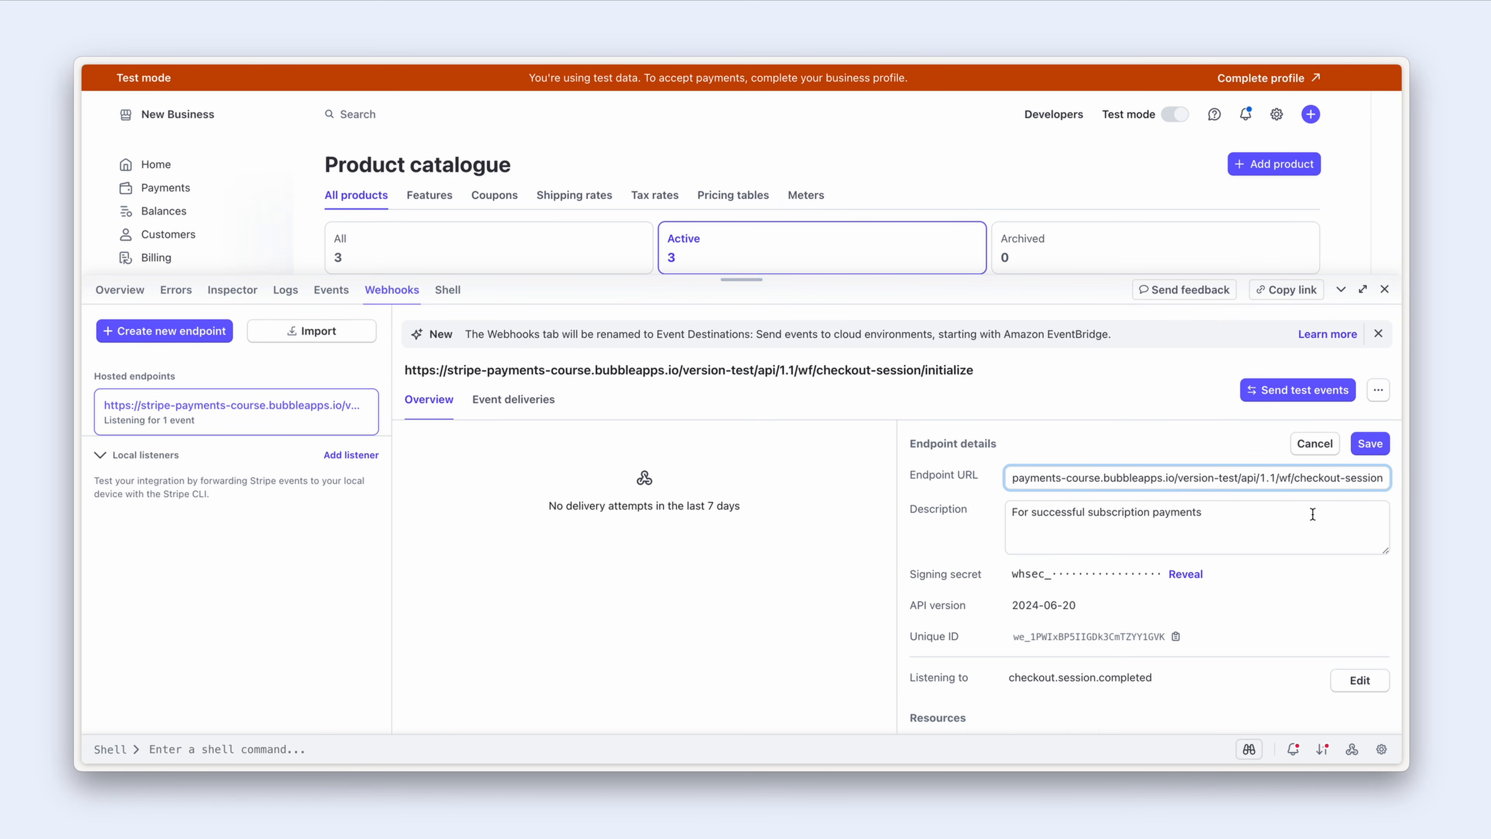
{"action": "left_click", "coordinate": [1224, 451]}
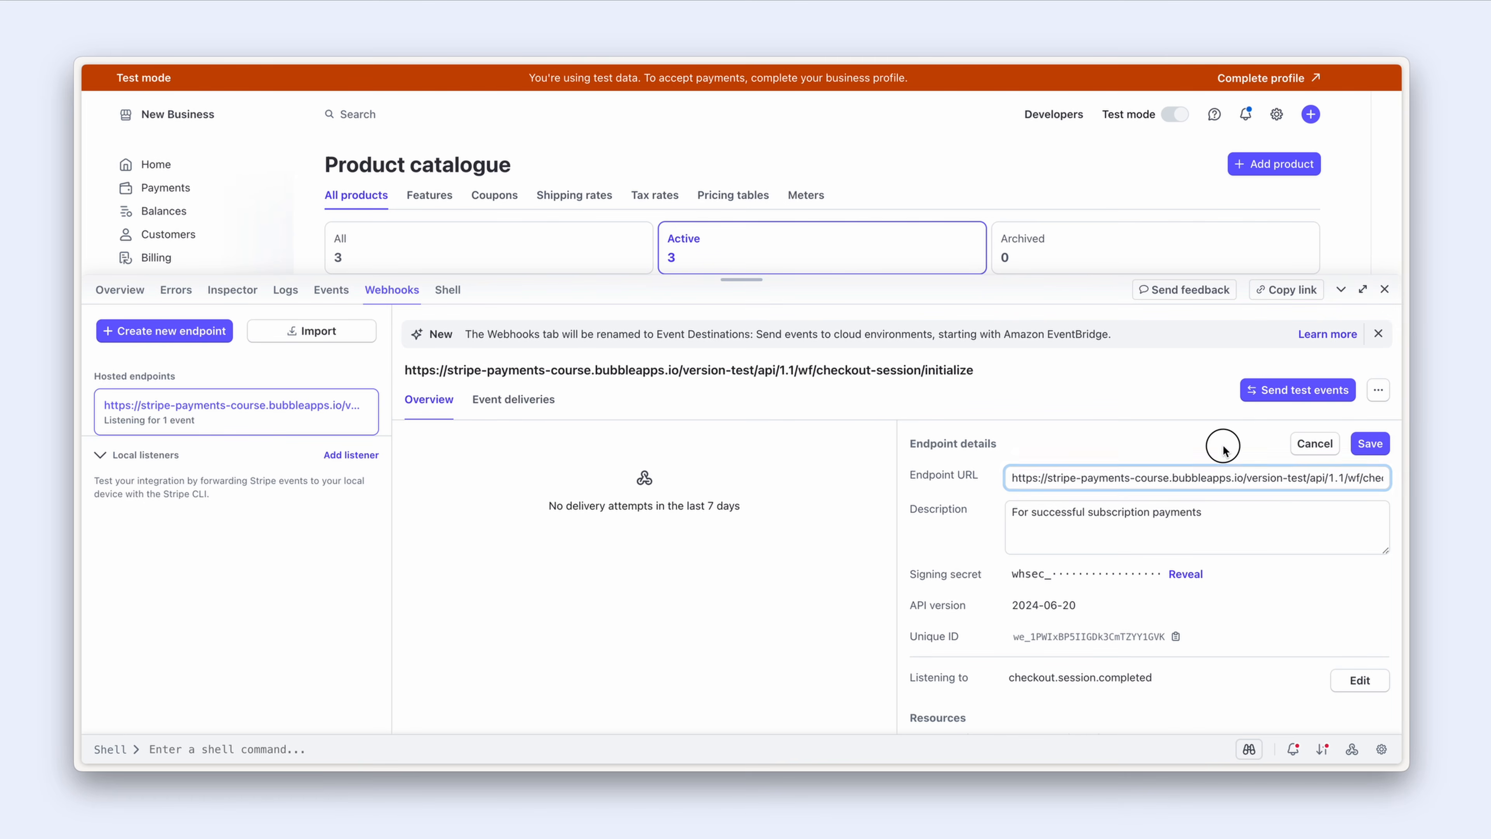
{"action": "left_click_drag", "start_coordinate": [1309, 480], "coordinate": [1385, 478]}
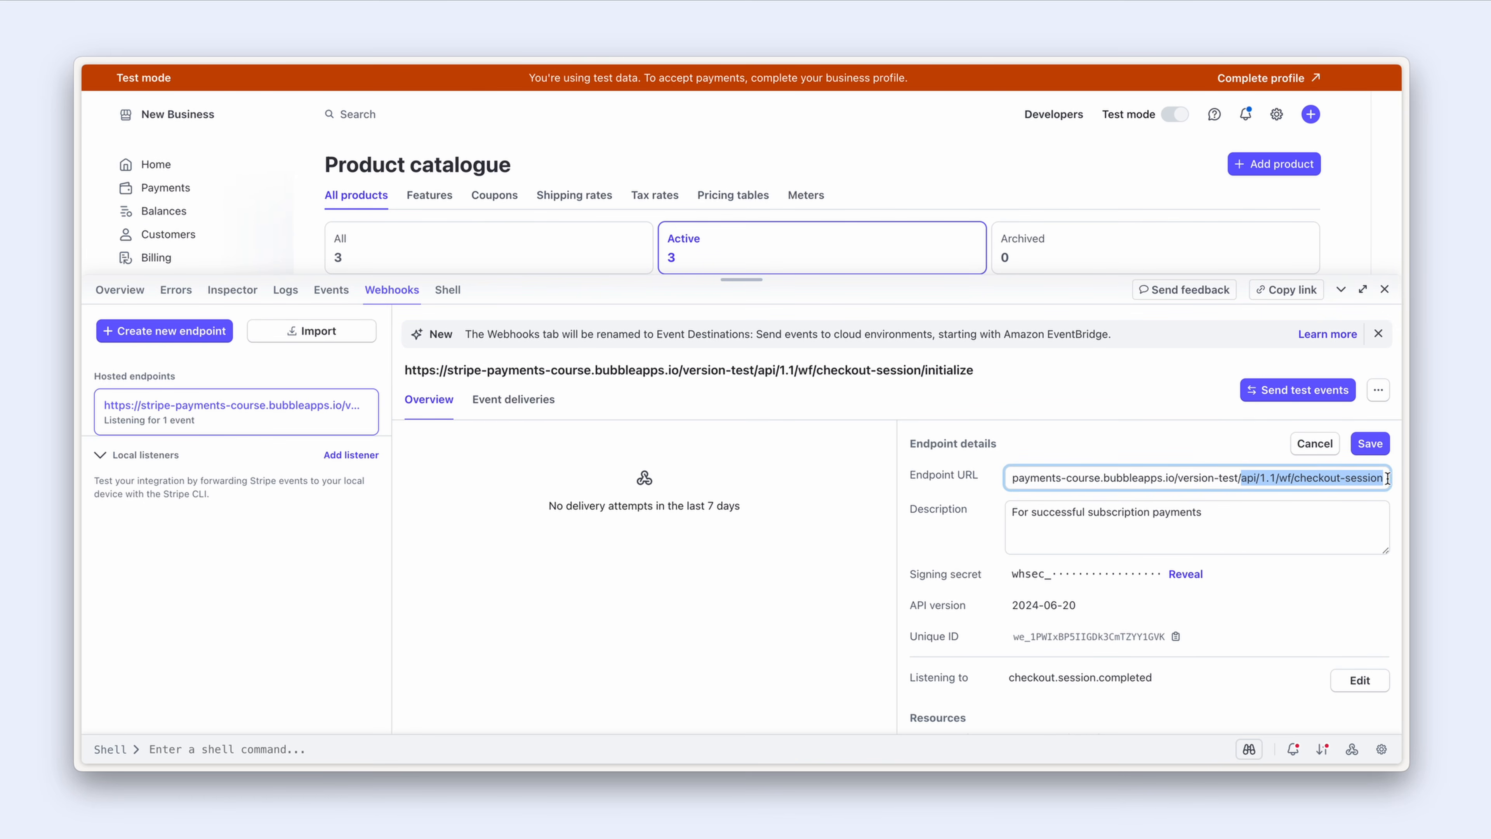
{"action": "left_click", "coordinate": [1263, 448]}
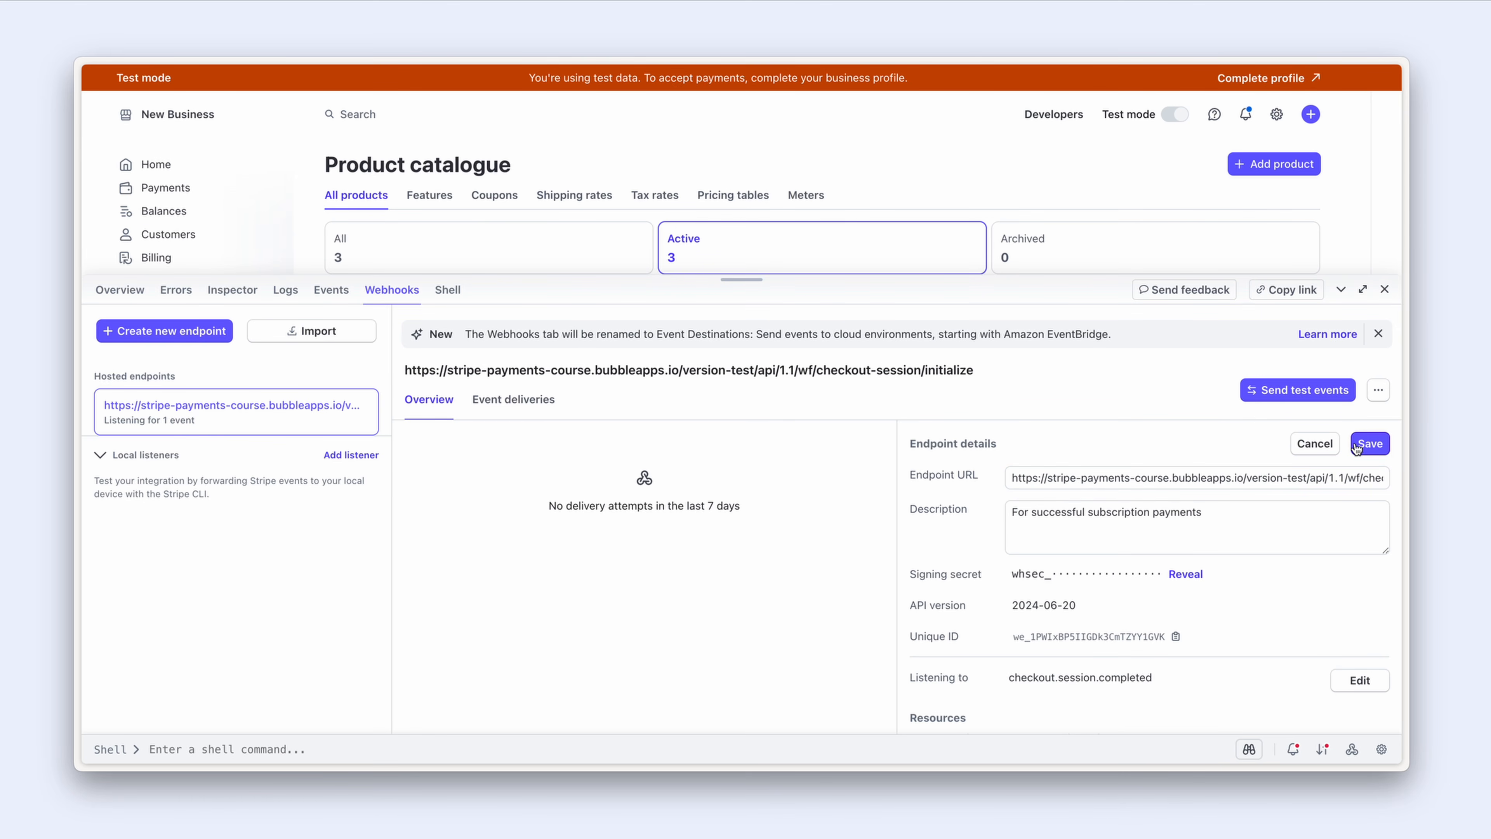
{"action": "left_click", "coordinate": [1369, 446]}
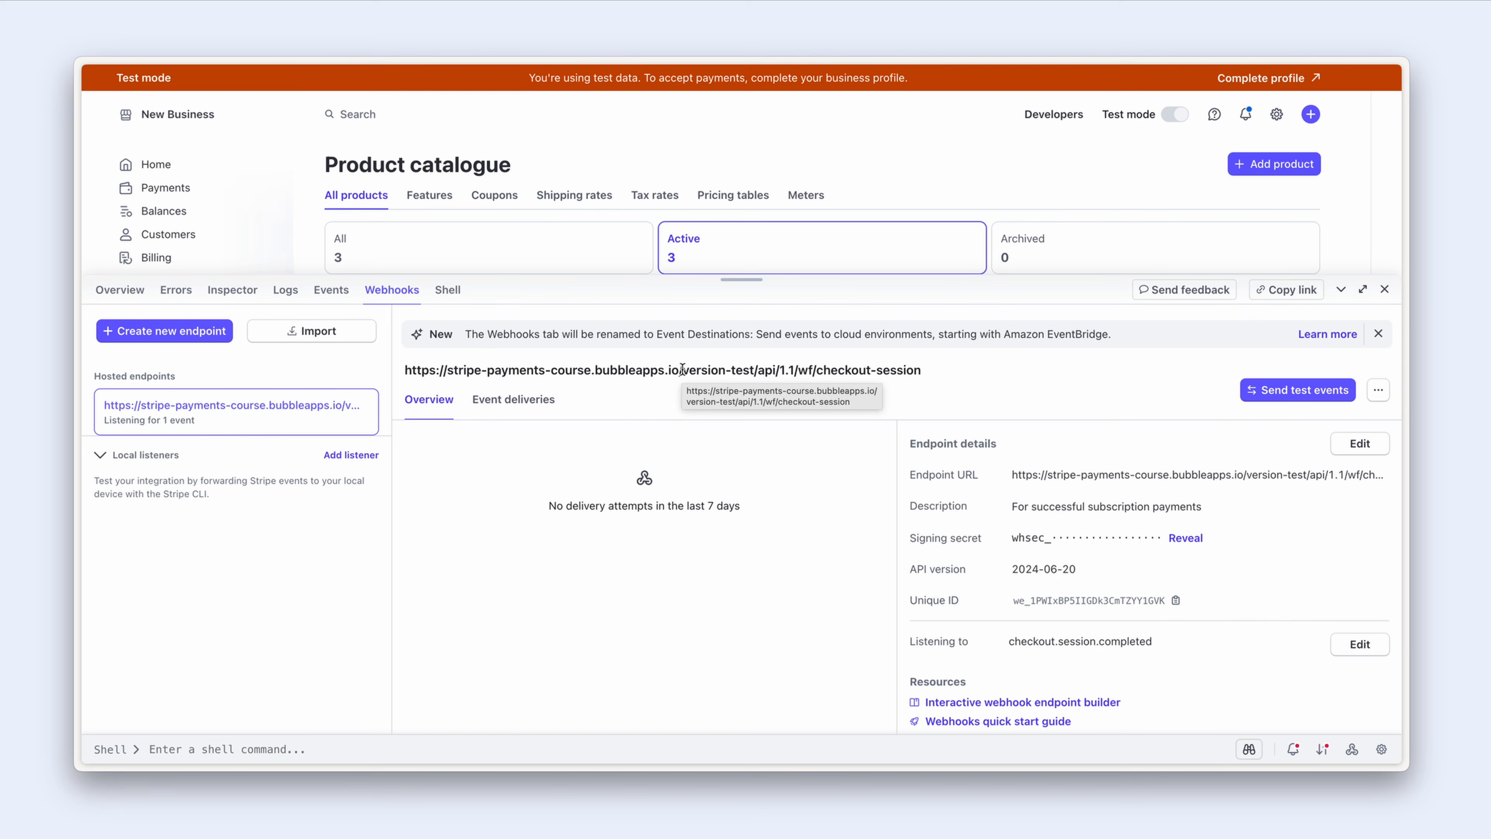
{"action": "left_click_drag", "start_coordinate": [684, 369], "coordinate": [754, 370]}
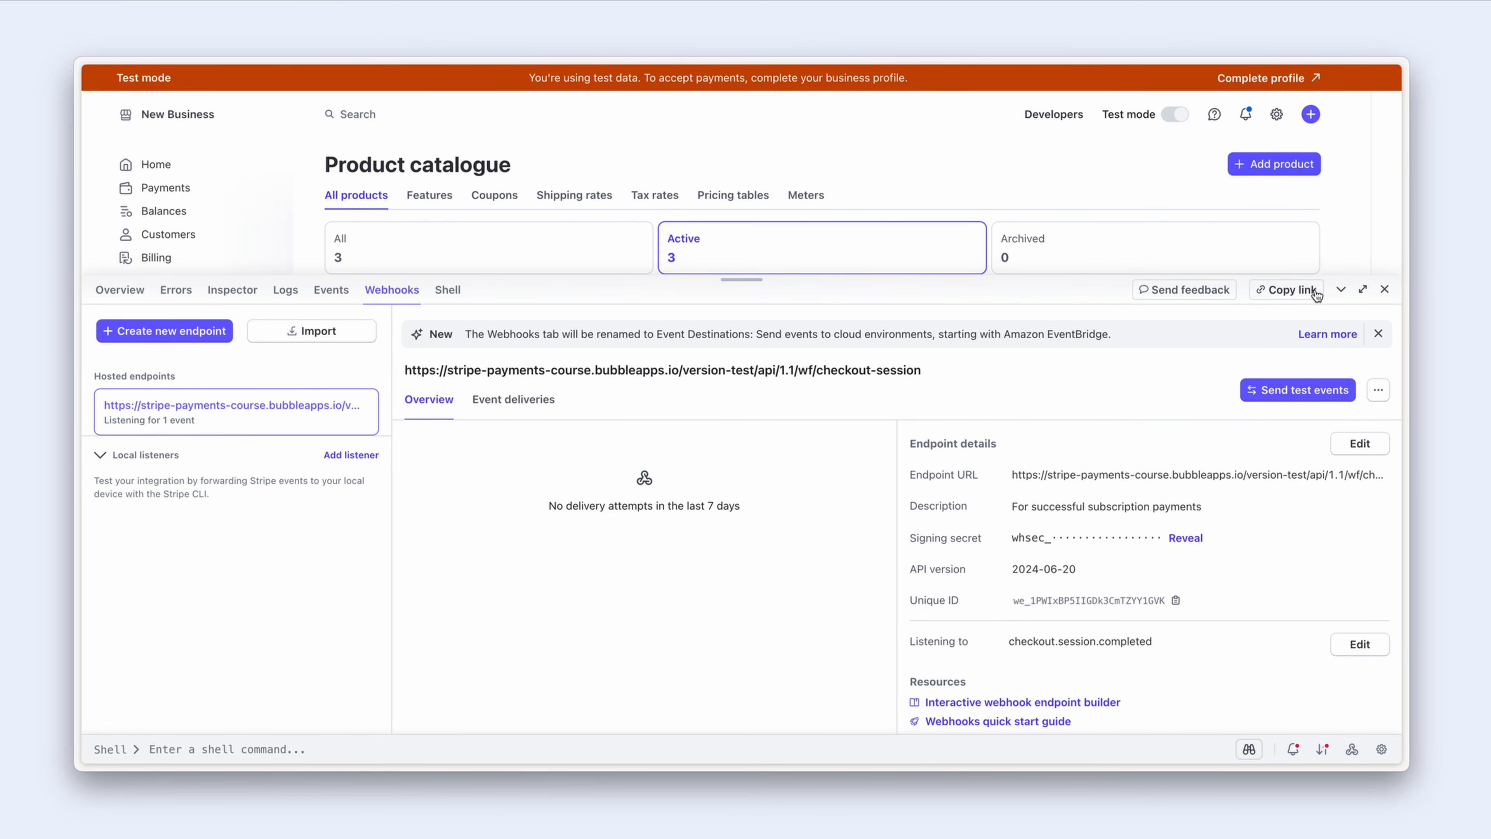
Step: Open the customer's Starter subscription in Stripe and review its US$20.00 monthly pricing and 27 Jul invoice
{"action": "left_click", "coordinate": [1340, 289]}
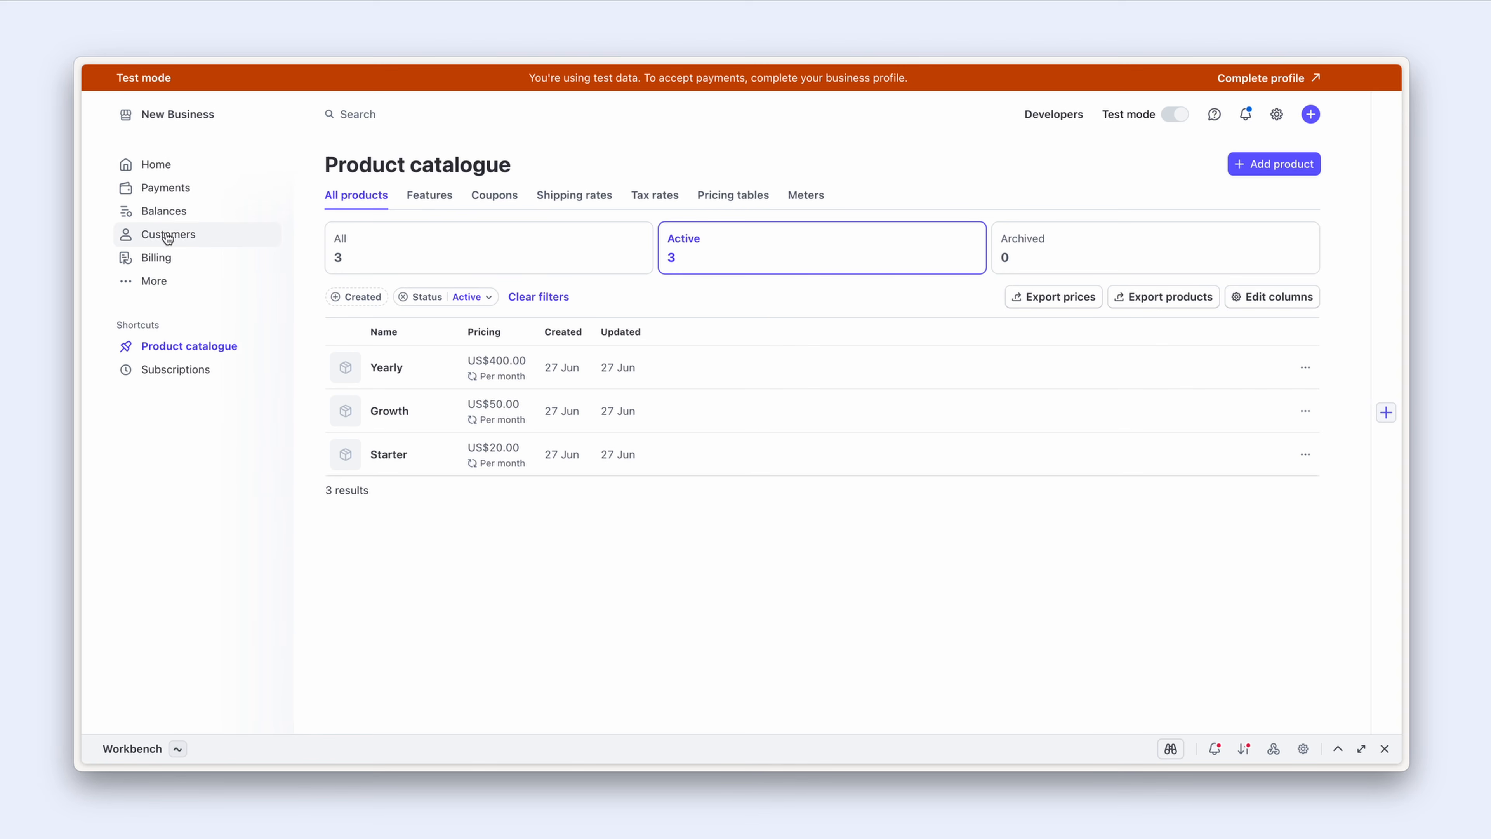
{"action": "left_click", "coordinate": [218, 238]}
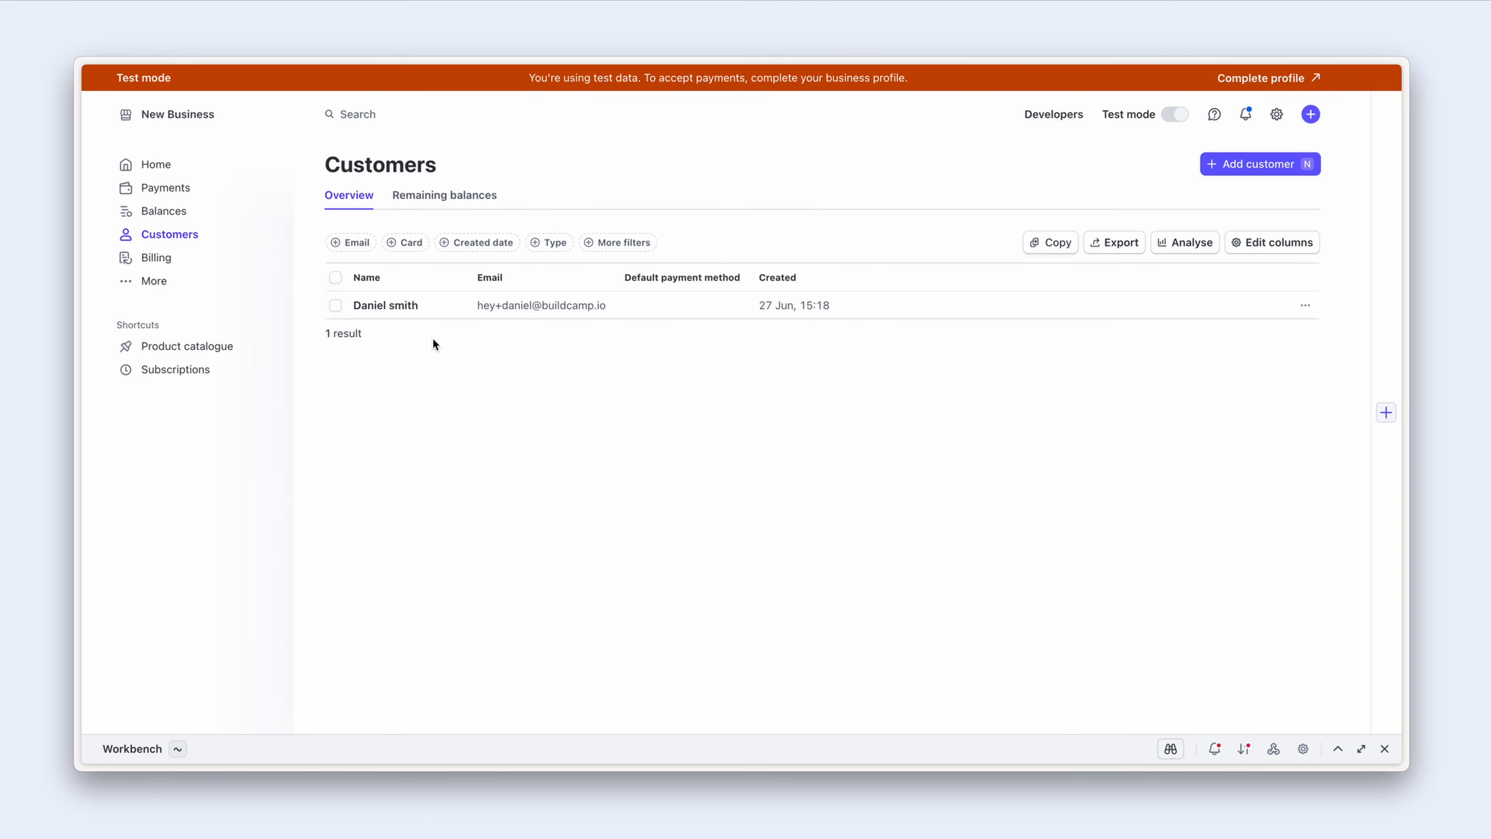
{"action": "left_click", "coordinate": [445, 312]}
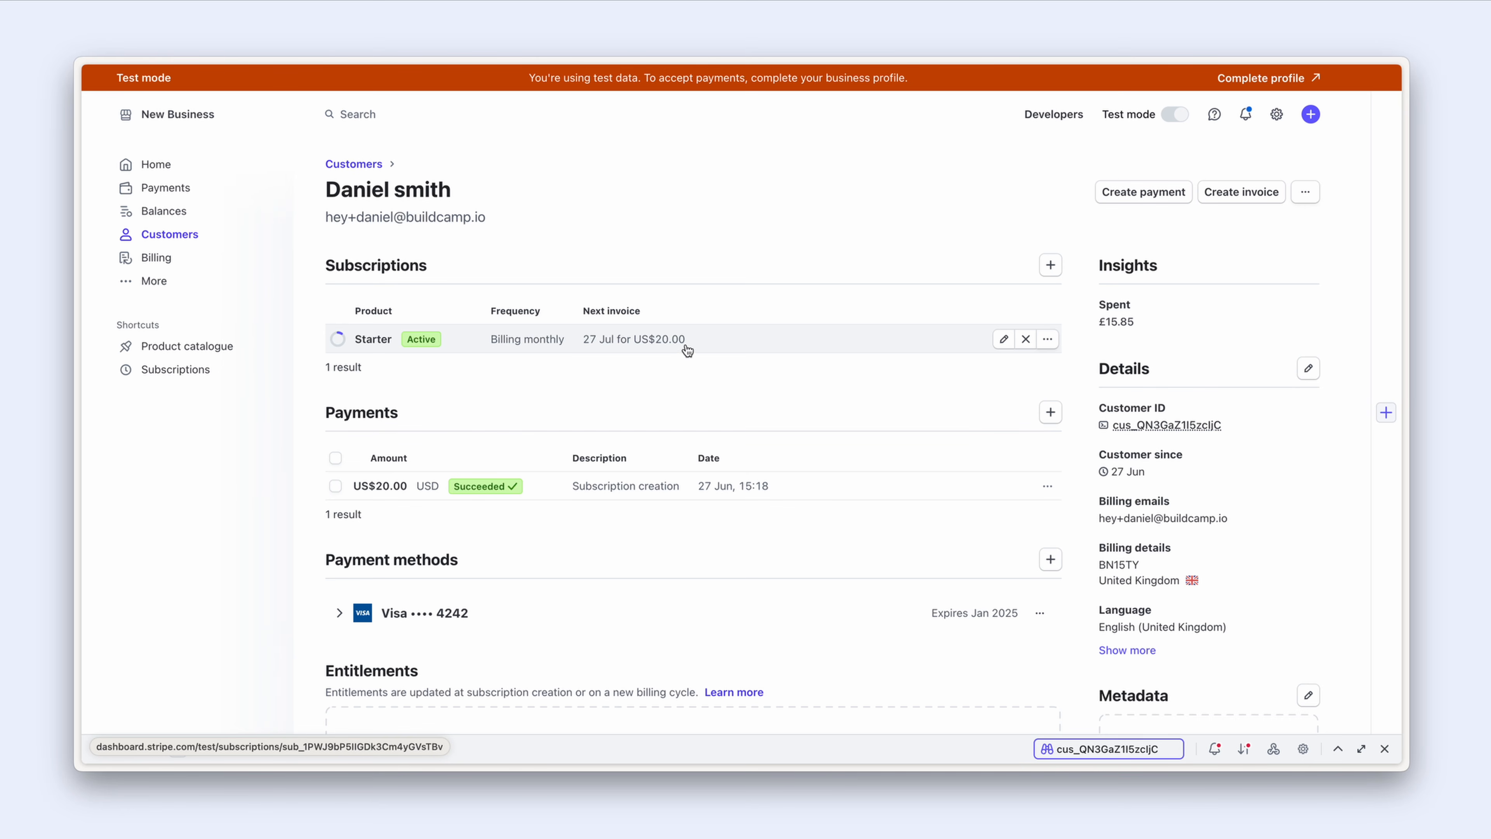
{"action": "left_click", "coordinate": [733, 352]}
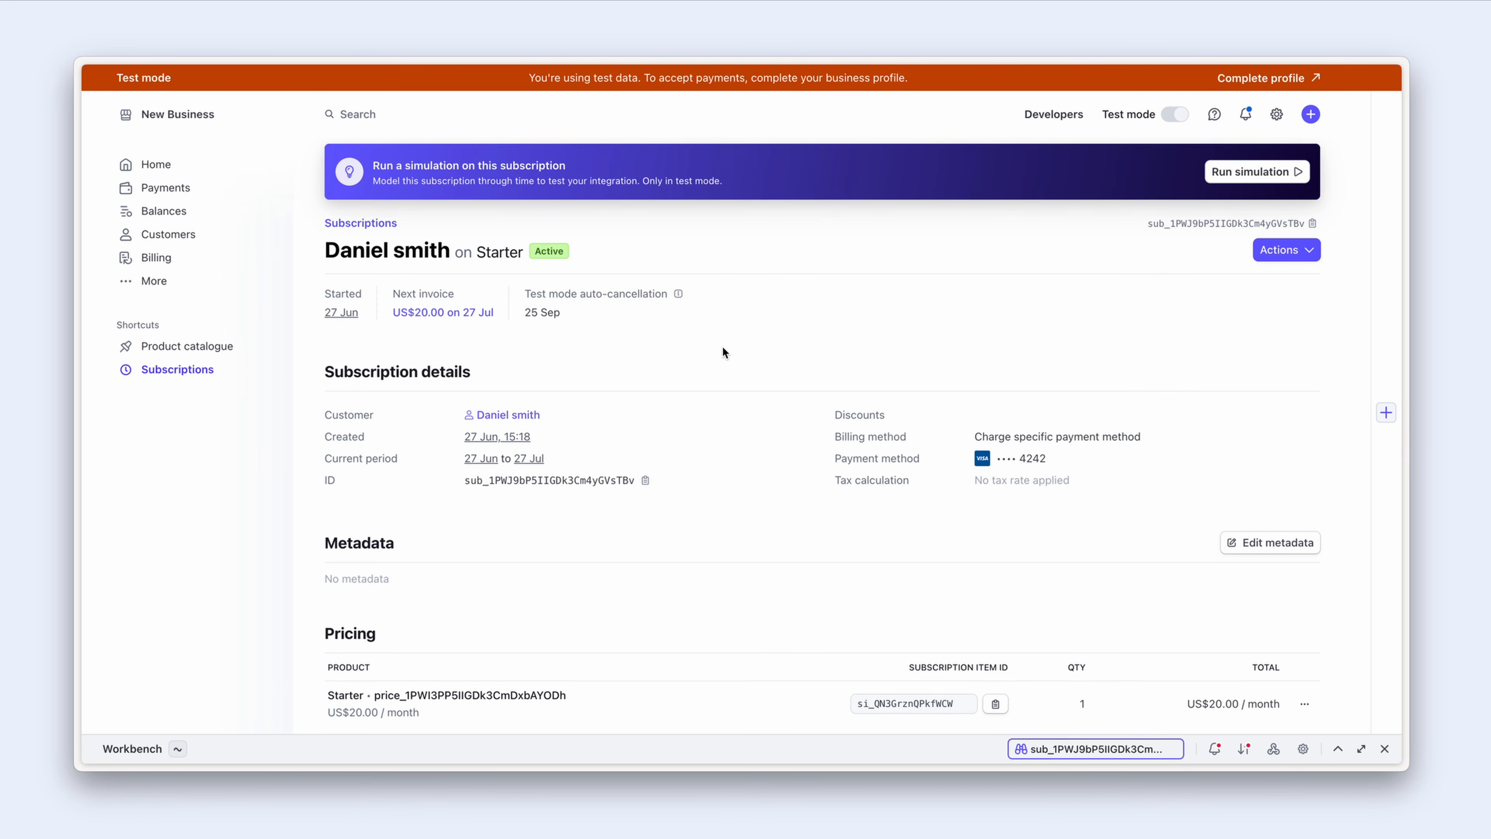
{"action": "scroll", "coordinate": [722, 352], "scroll_direction": "down", "scroll_amount": 4}
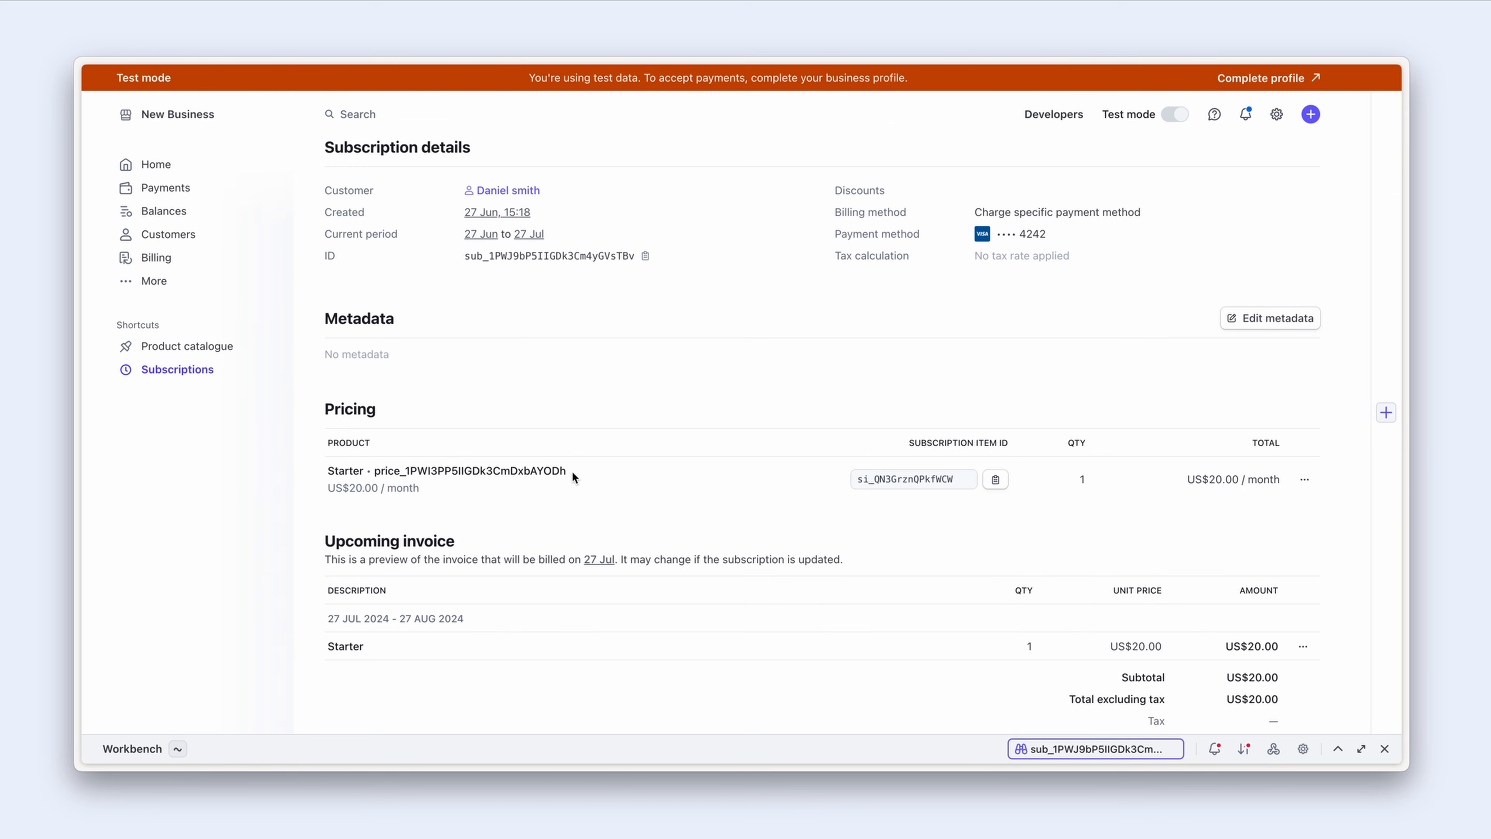
{"action": "scroll", "coordinate": [572, 471], "scroll_direction": "down", "scroll_amount": 3}
{"action": "scroll", "coordinate": [572, 472], "scroll_direction": "down", "scroll_amount": 2}
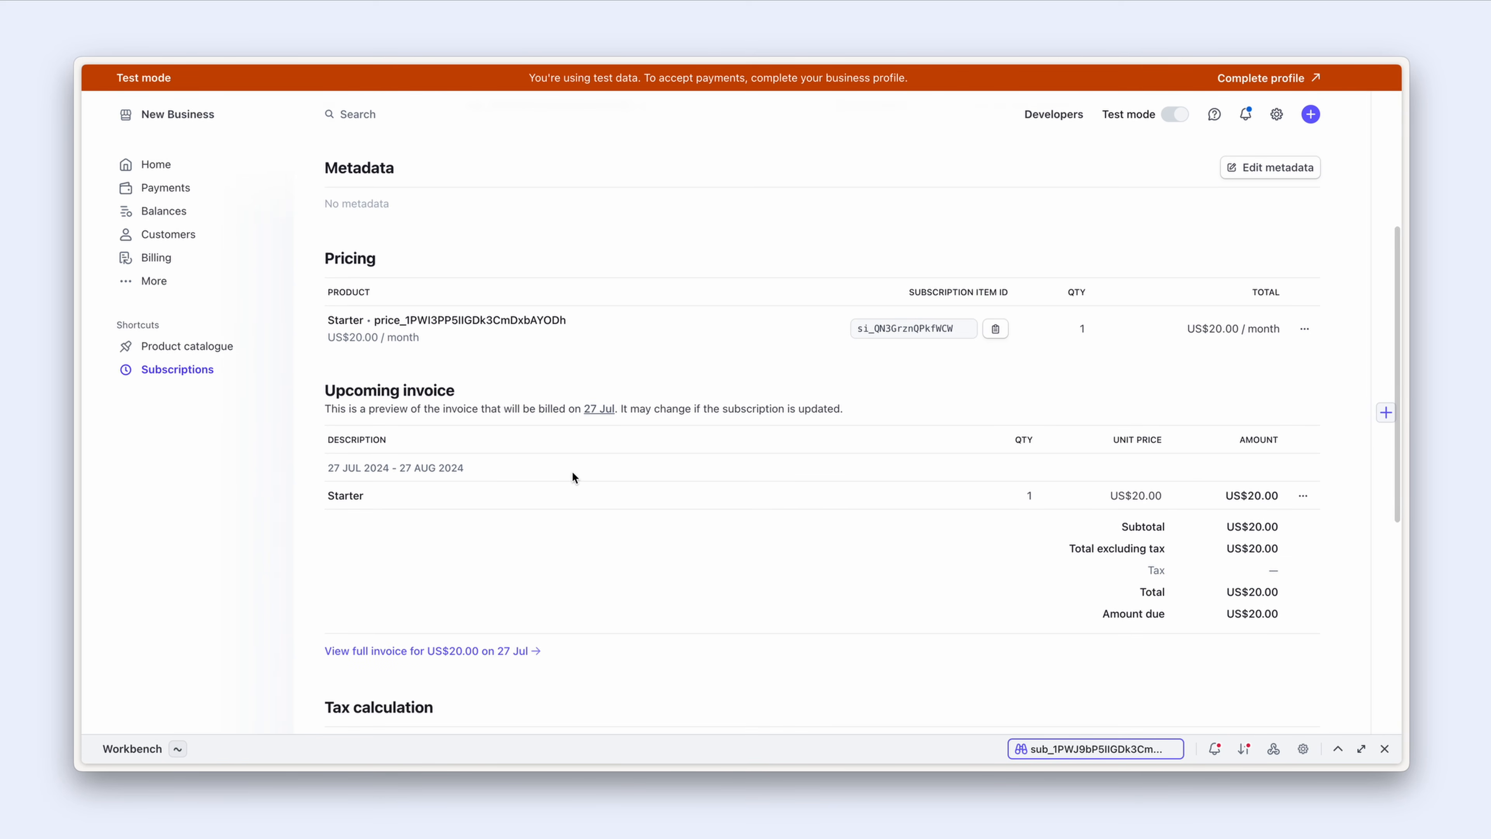
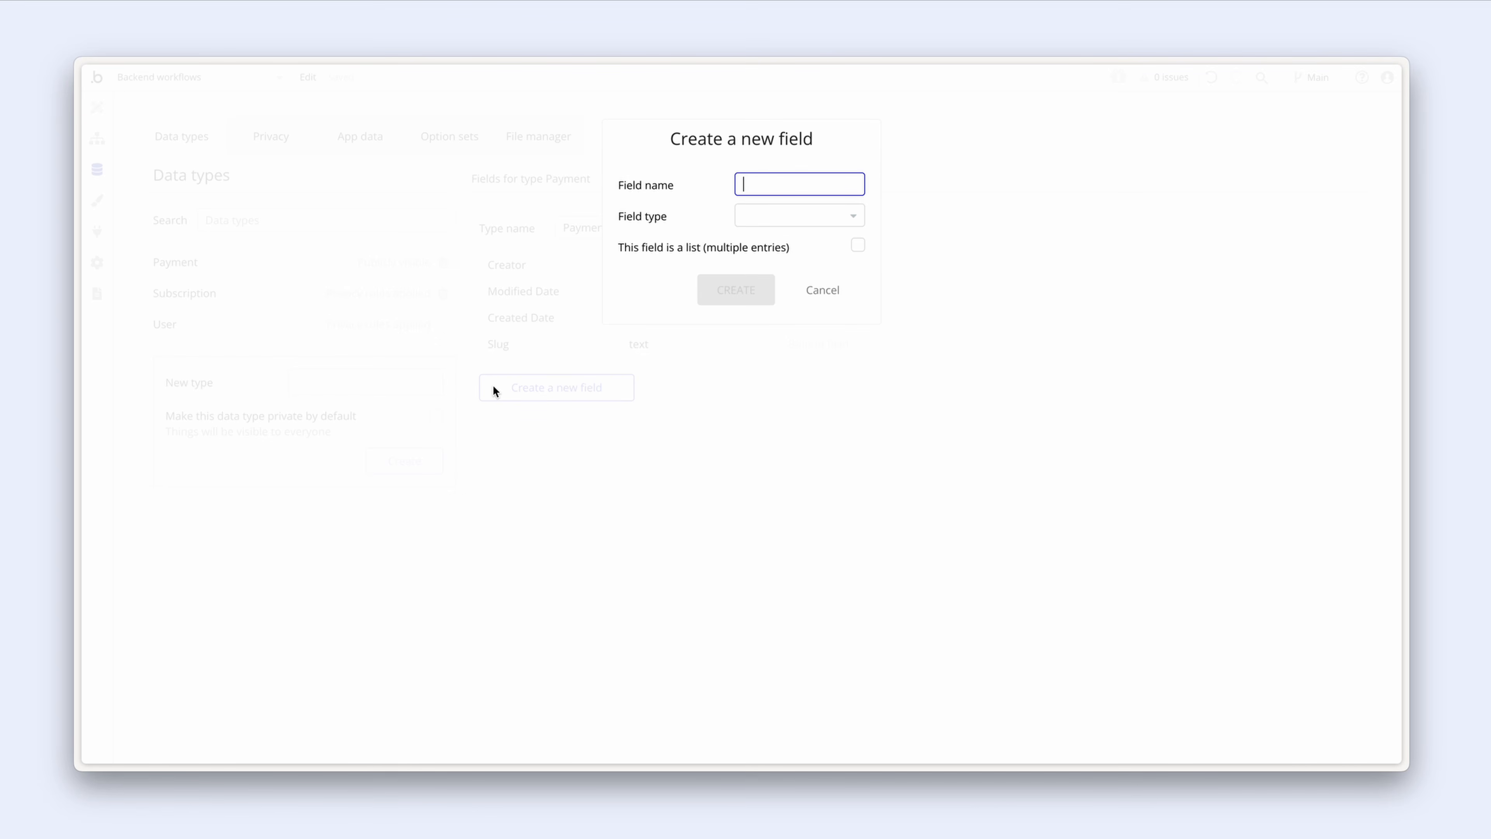
Step: Add a User field of type User and a Subscription field of type Subscription to Payment
{"action": "type", "text": "User"}
{"action": "left_click", "coordinate": [768, 215]}
{"action": "type", "text": "user"}
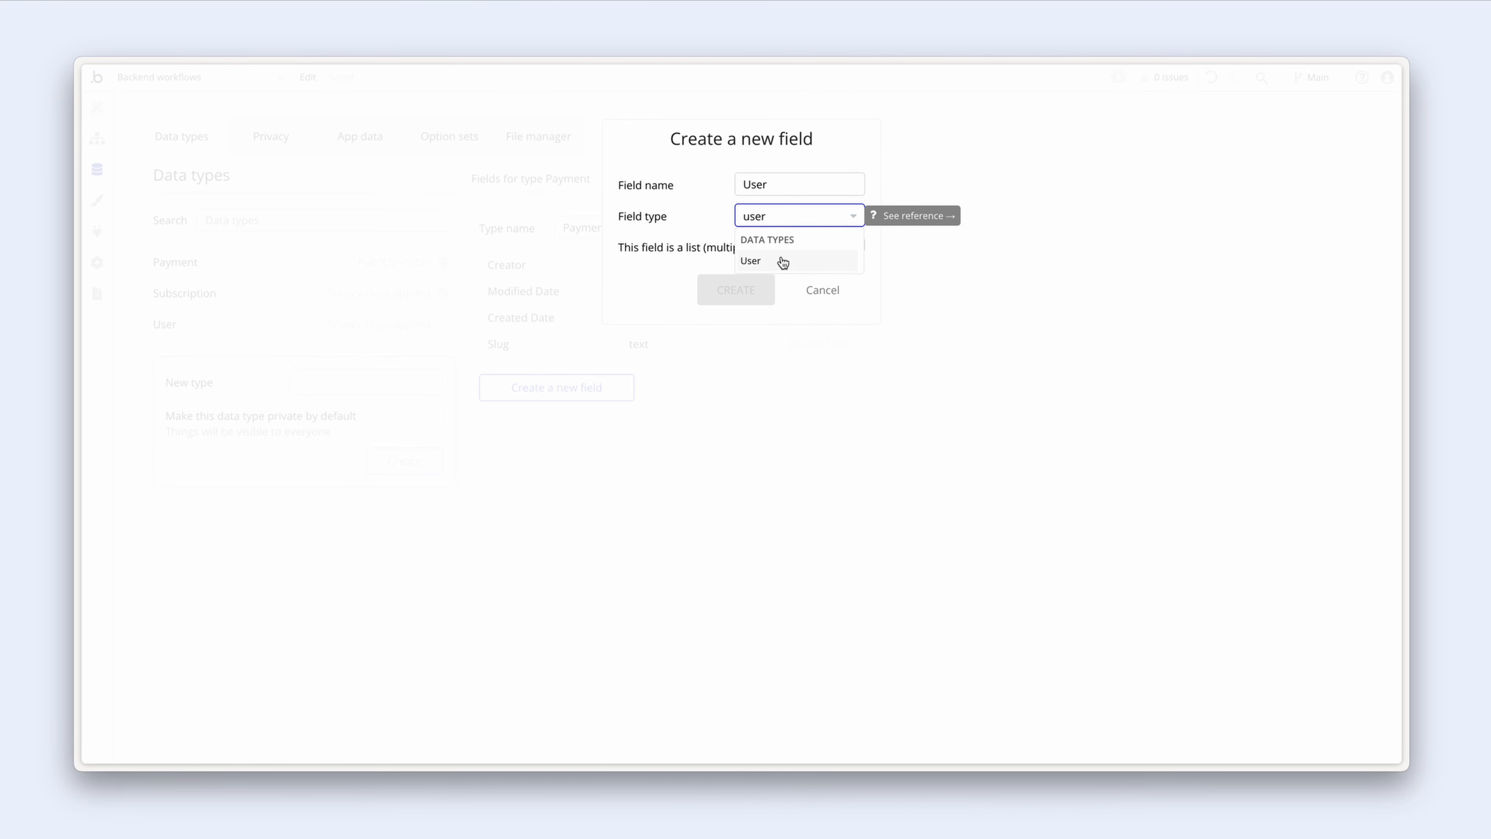
{"action": "left_click", "coordinate": [782, 261]}
{"action": "left_click", "coordinate": [770, 287]}
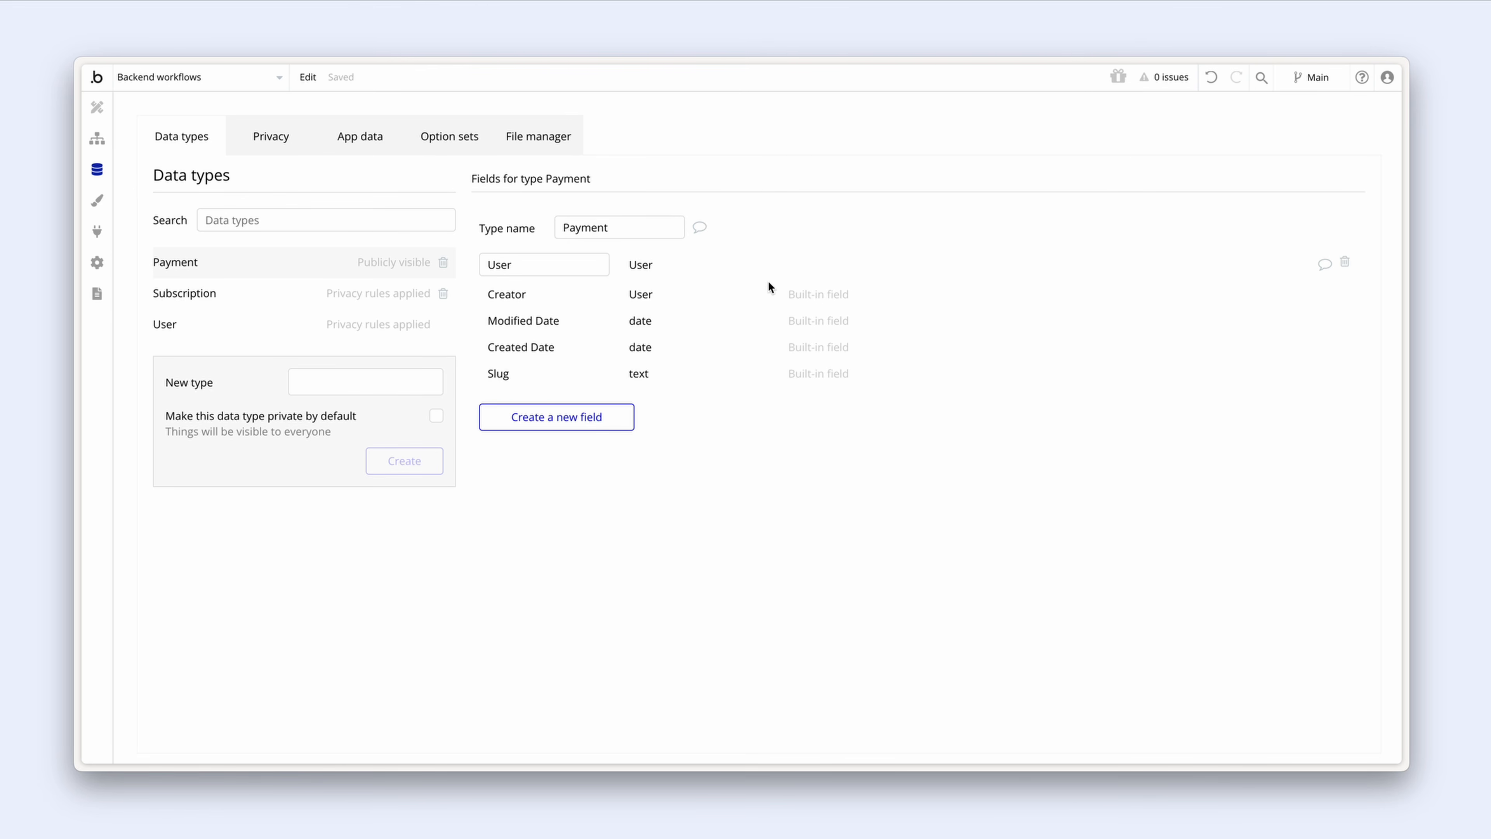
{"action": "left_click", "coordinate": [619, 425]}
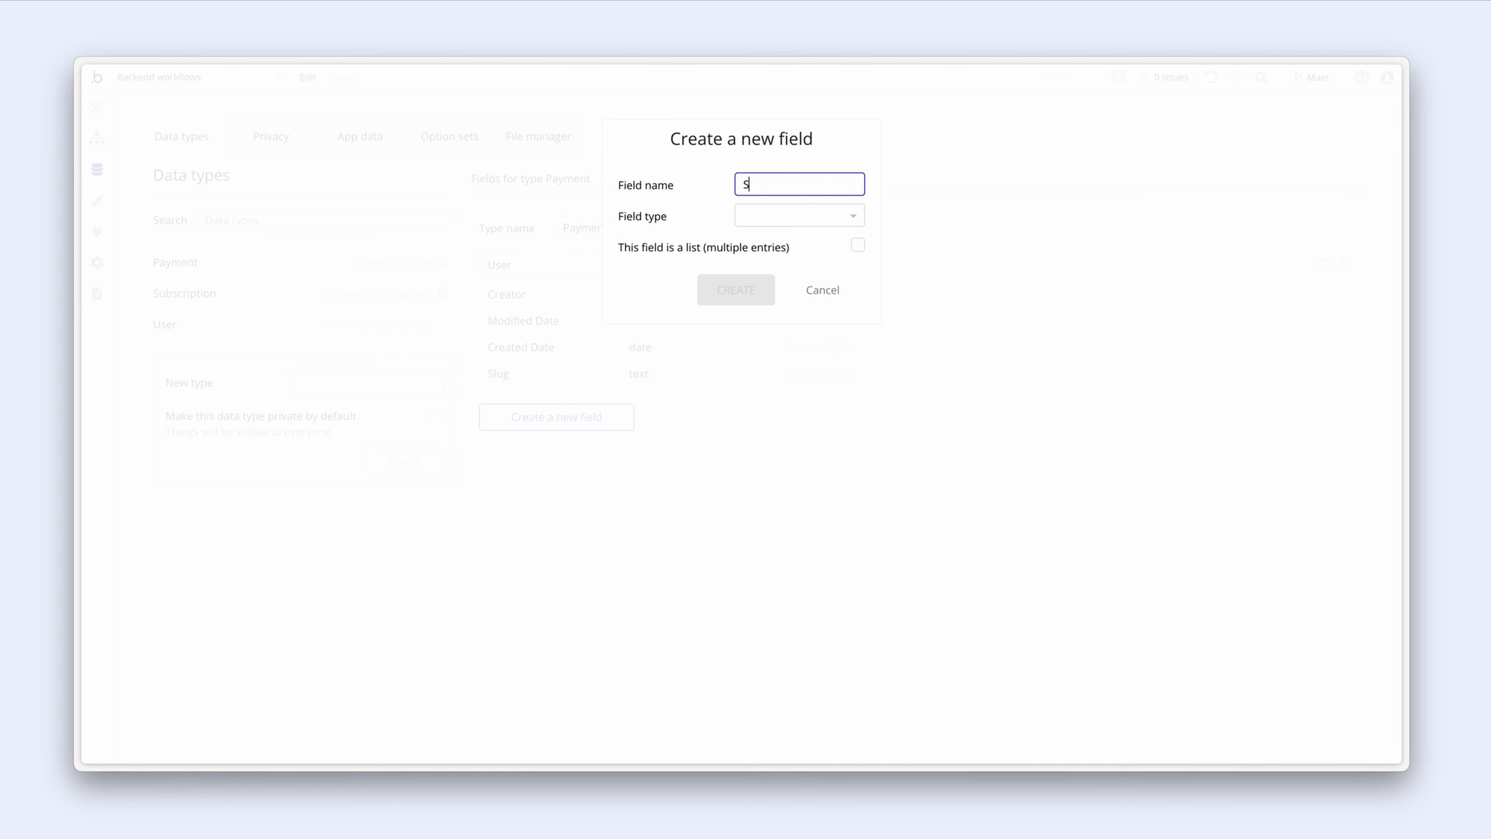
{"action": "type", "text": "ription"}
{"action": "left_click", "coordinate": [794, 223]}
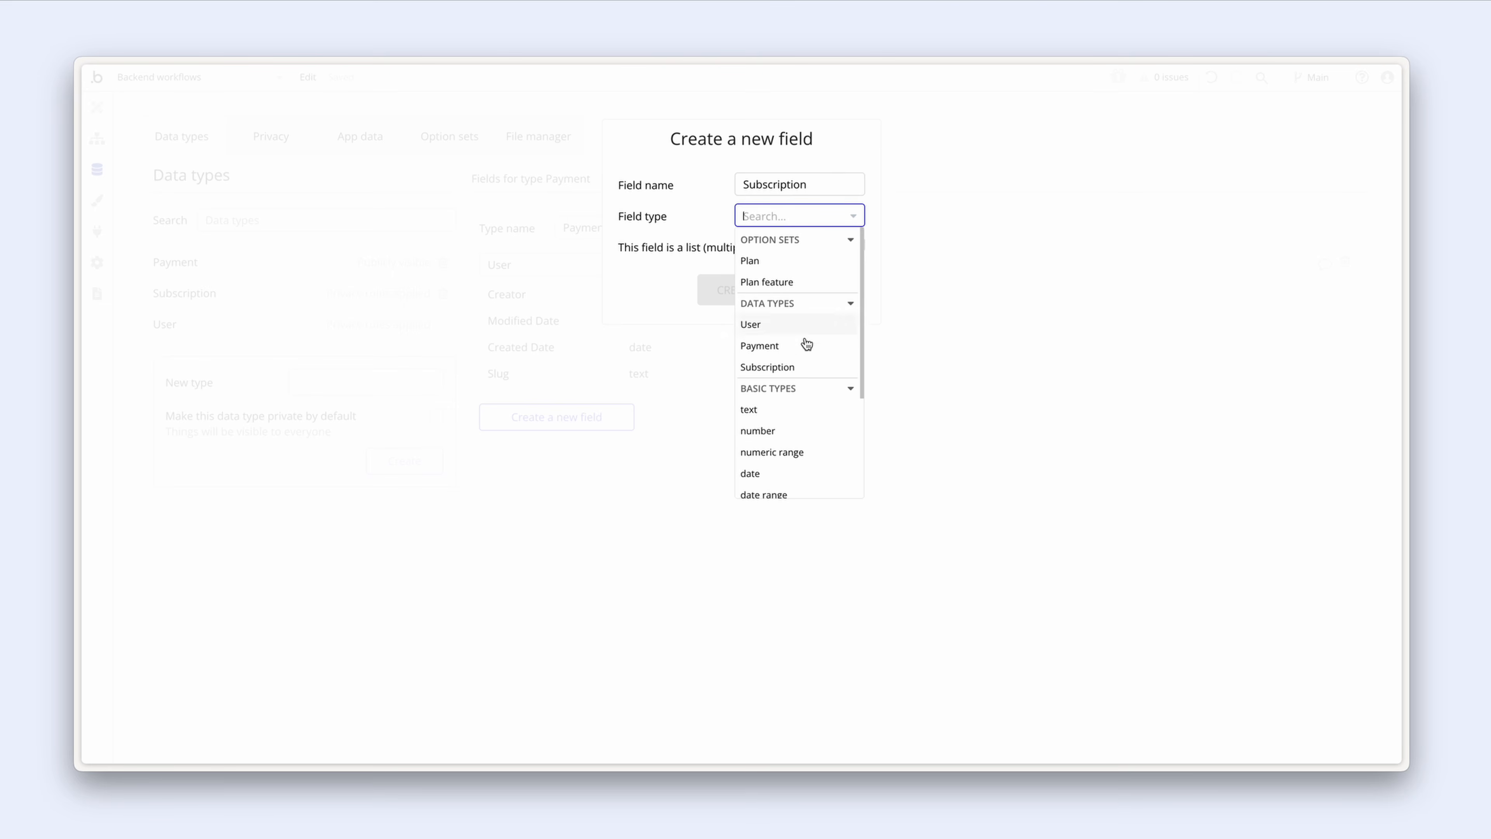
{"action": "left_click", "coordinate": [808, 369]}
{"action": "left_click", "coordinate": [758, 290]}
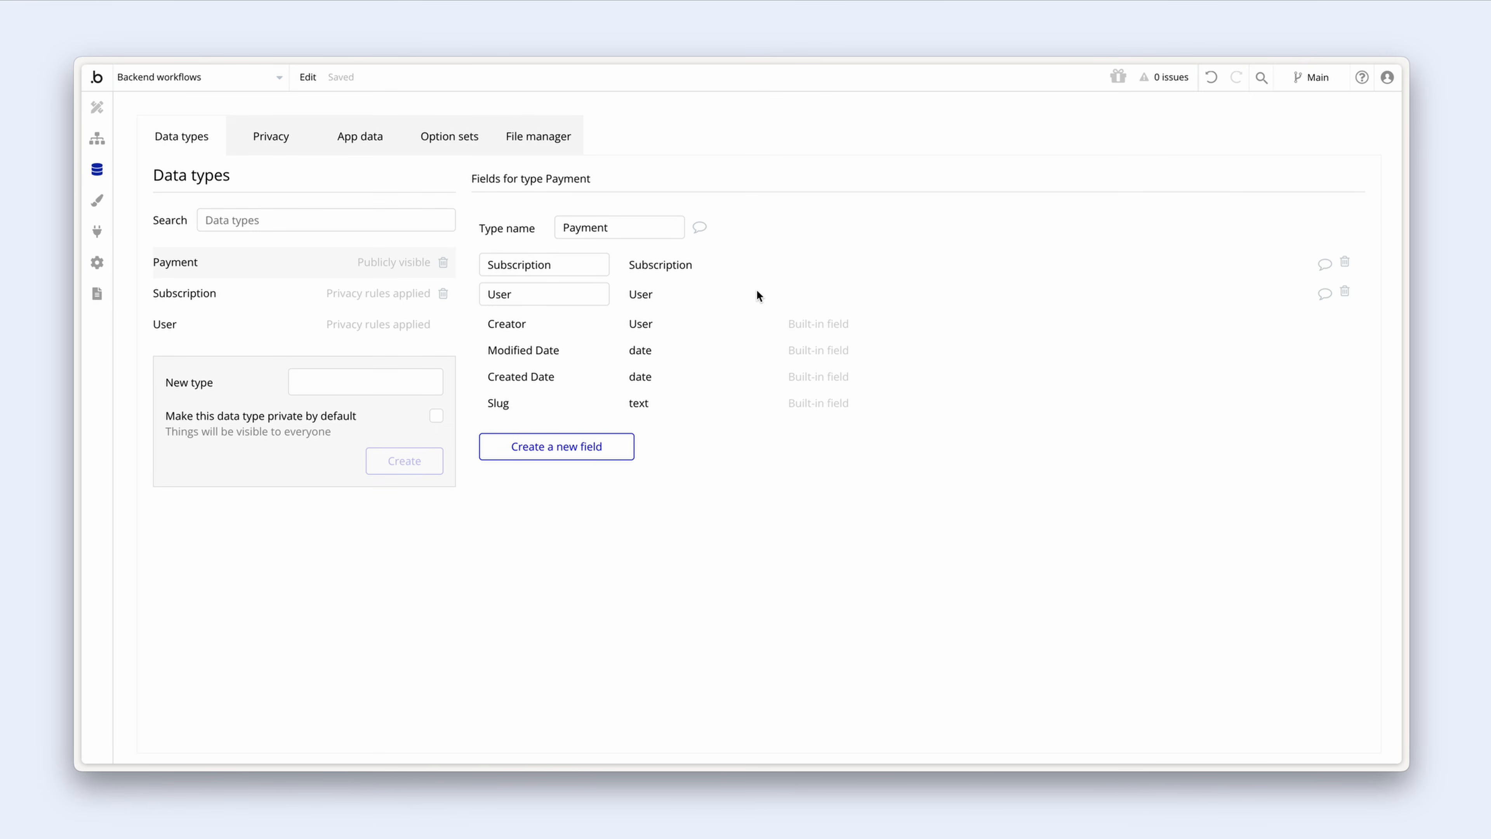
Step: Add a Plan field of type Plan and an Amount field of type number to Payment
{"action": "left_click", "coordinate": [621, 445]}
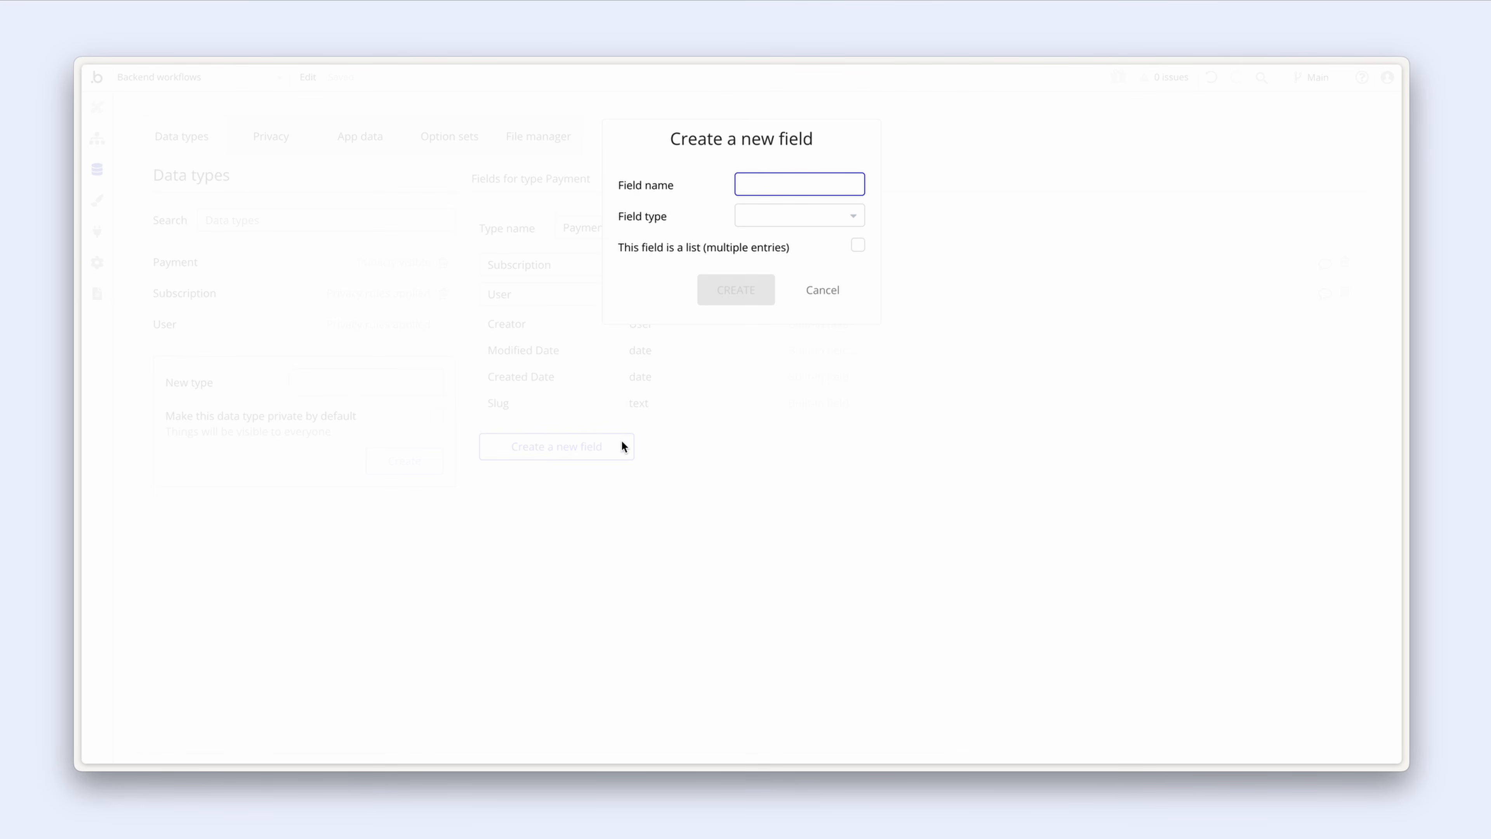
{"action": "type", "text": "Plan"}
{"action": "left_click", "coordinate": [759, 217]}
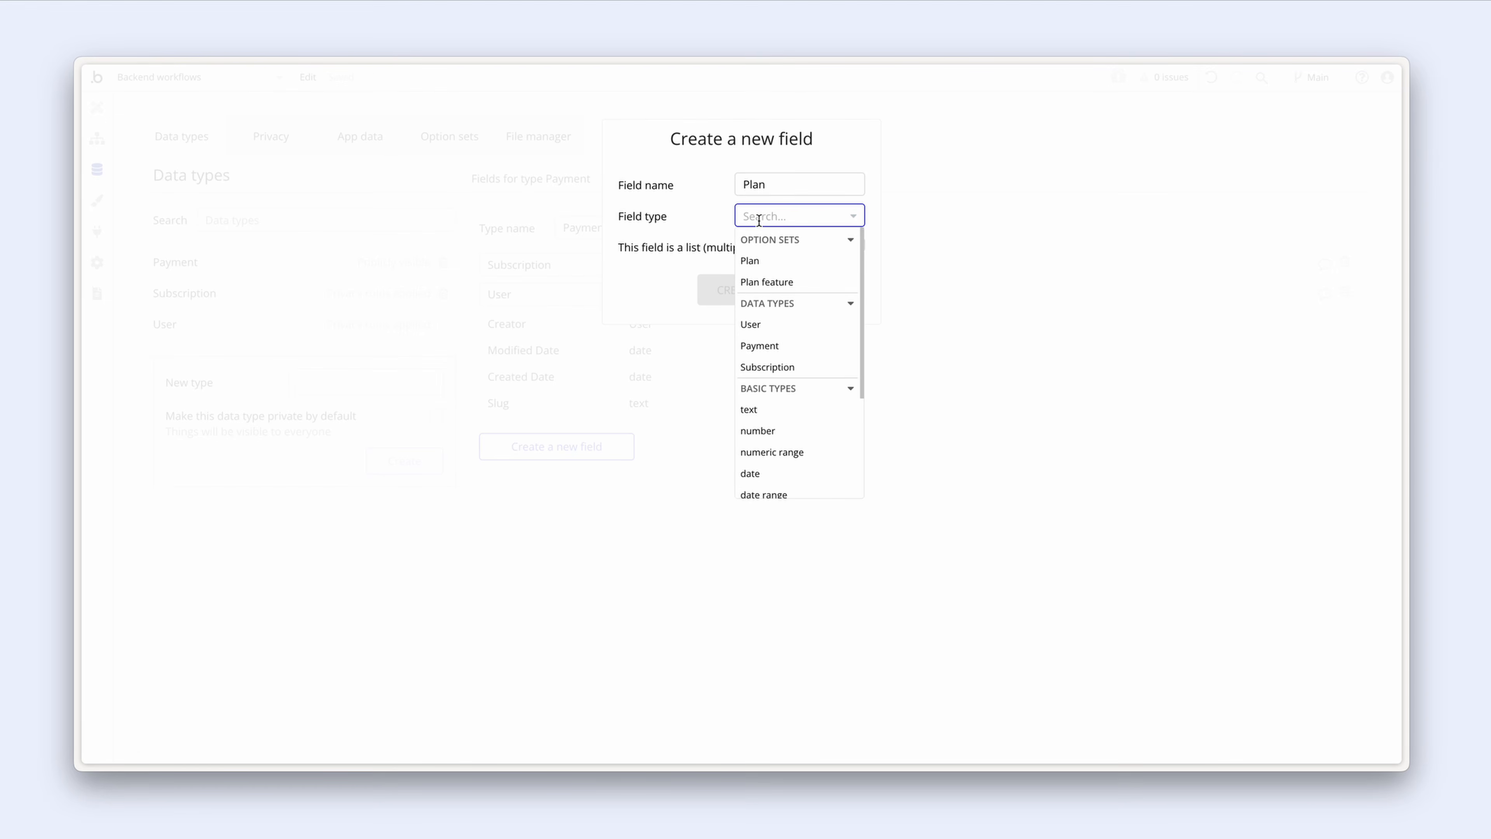
{"action": "left_click", "coordinate": [785, 260]}
{"action": "left_click", "coordinate": [761, 287]}
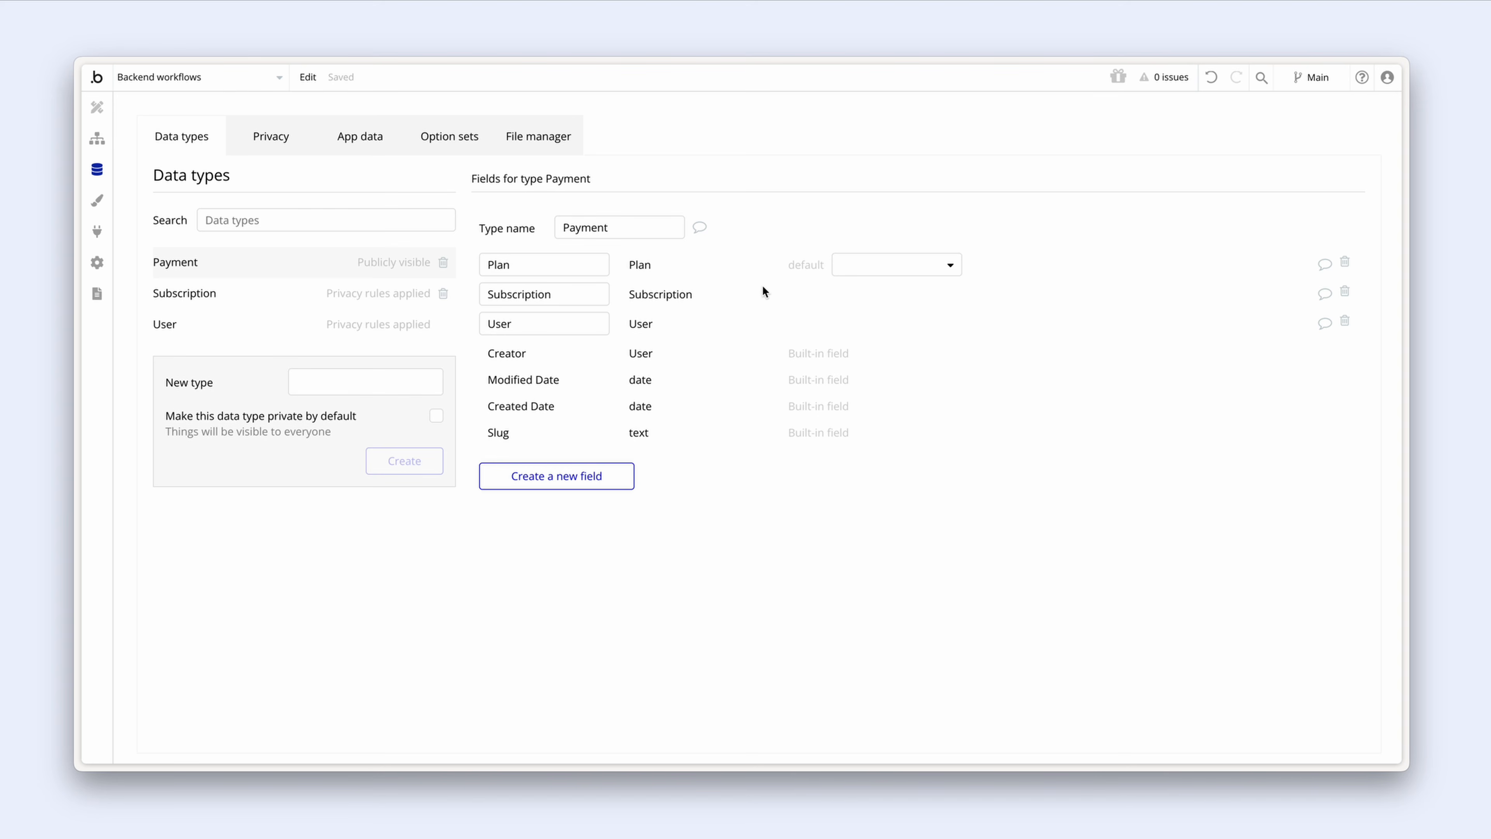
{"action": "left_click", "coordinate": [621, 473]}
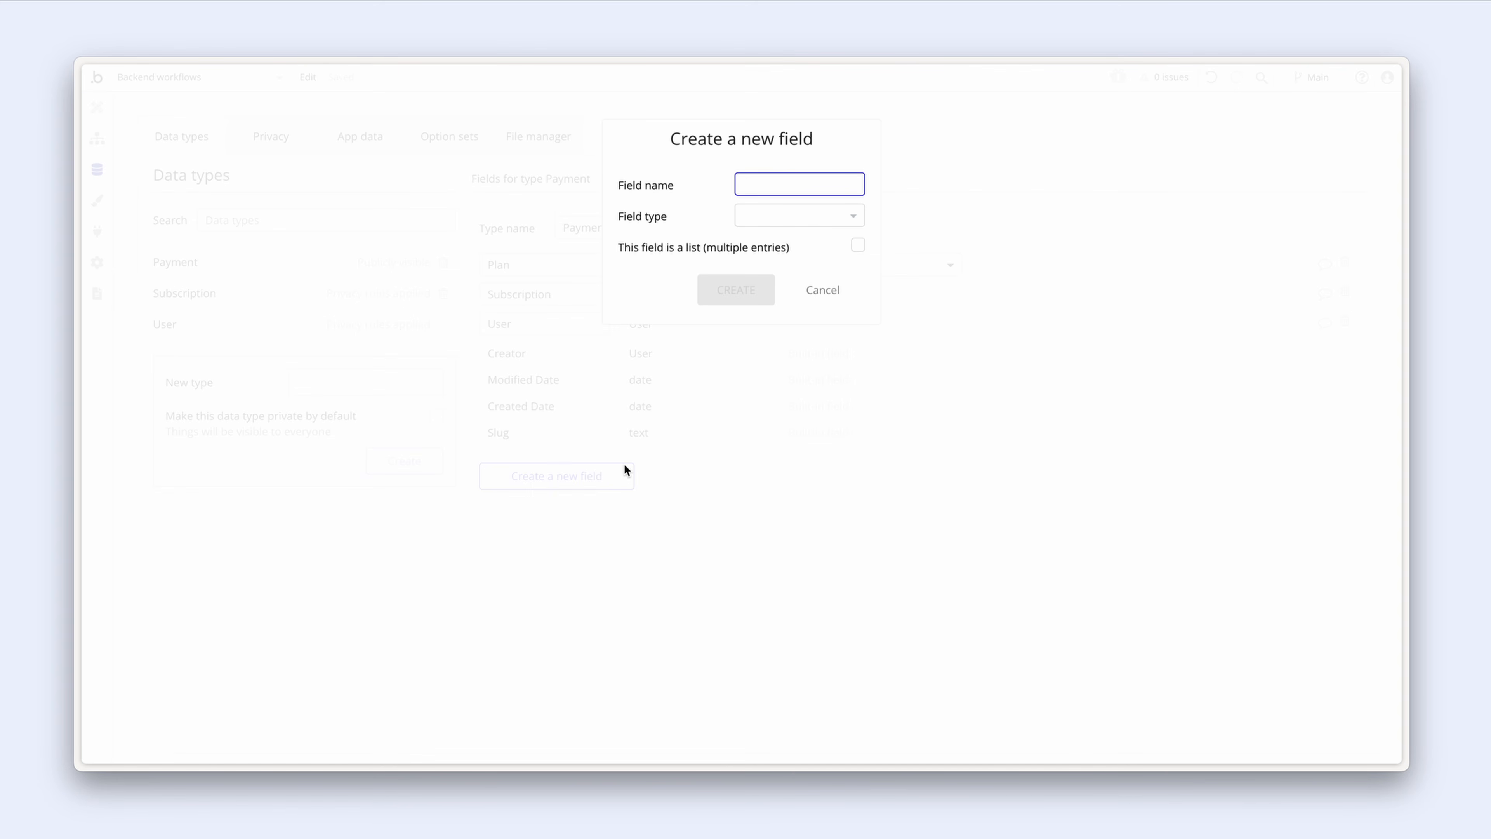
{"action": "type", "text": "Amount"}
{"action": "left_click", "coordinate": [764, 222]}
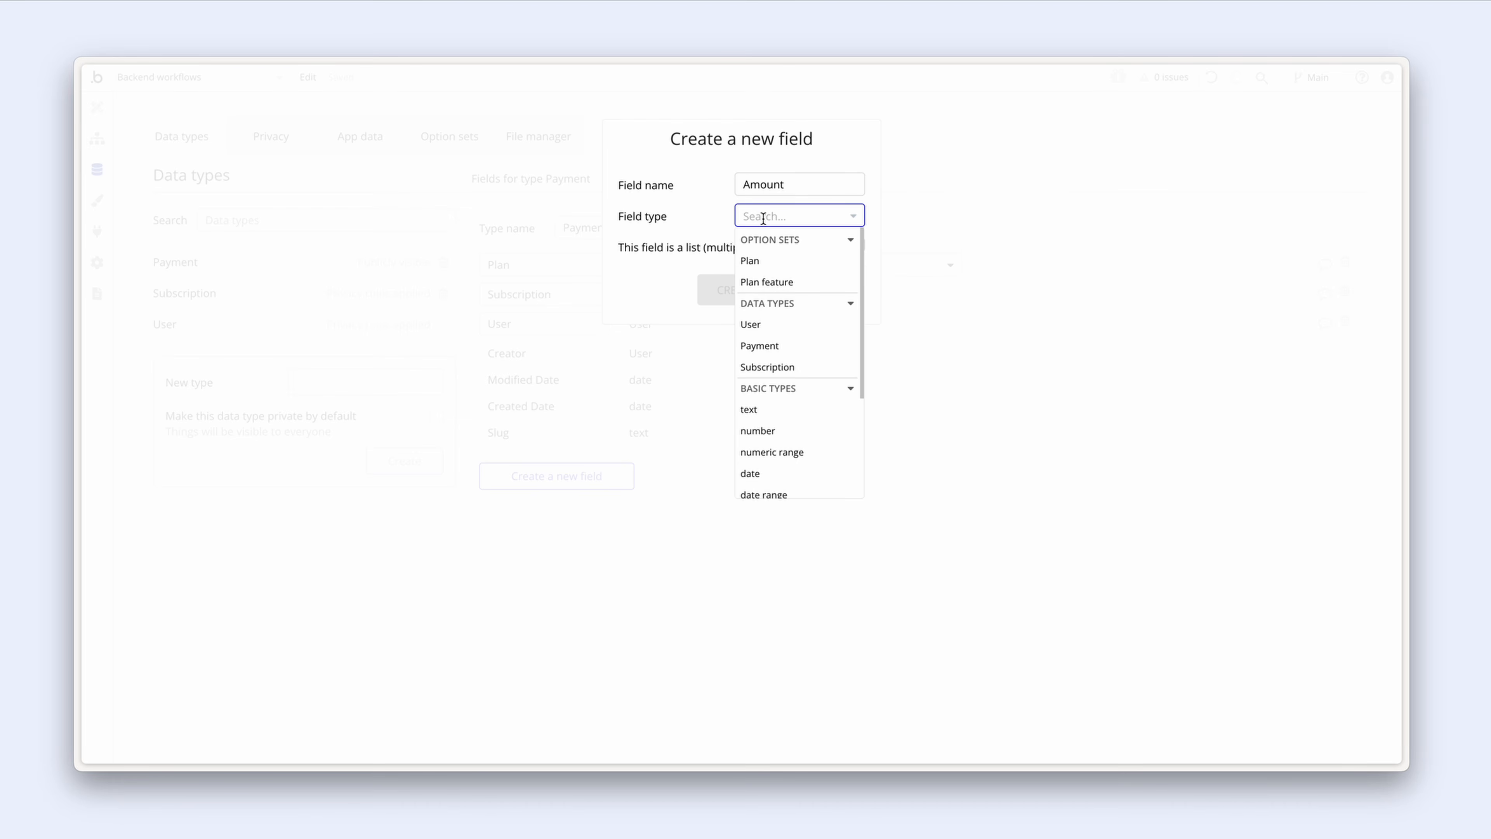
{"action": "left_click", "coordinate": [791, 430]}
{"action": "left_click", "coordinate": [767, 293]}
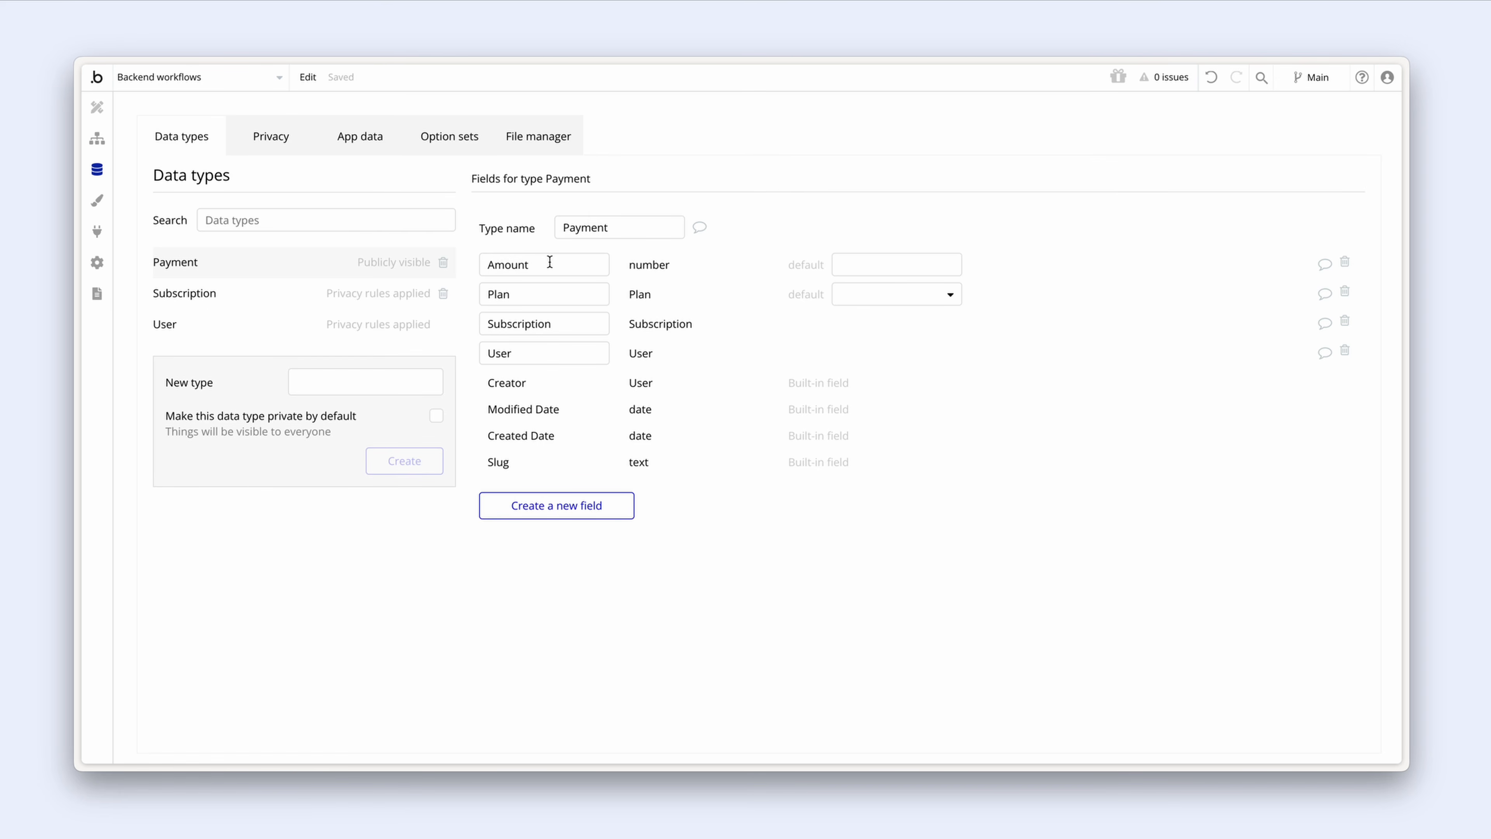
Step: Add text fields 'ID customer' and 'ID invoice' to Payment
{"action": "mouse_move", "coordinate": [549, 263]}
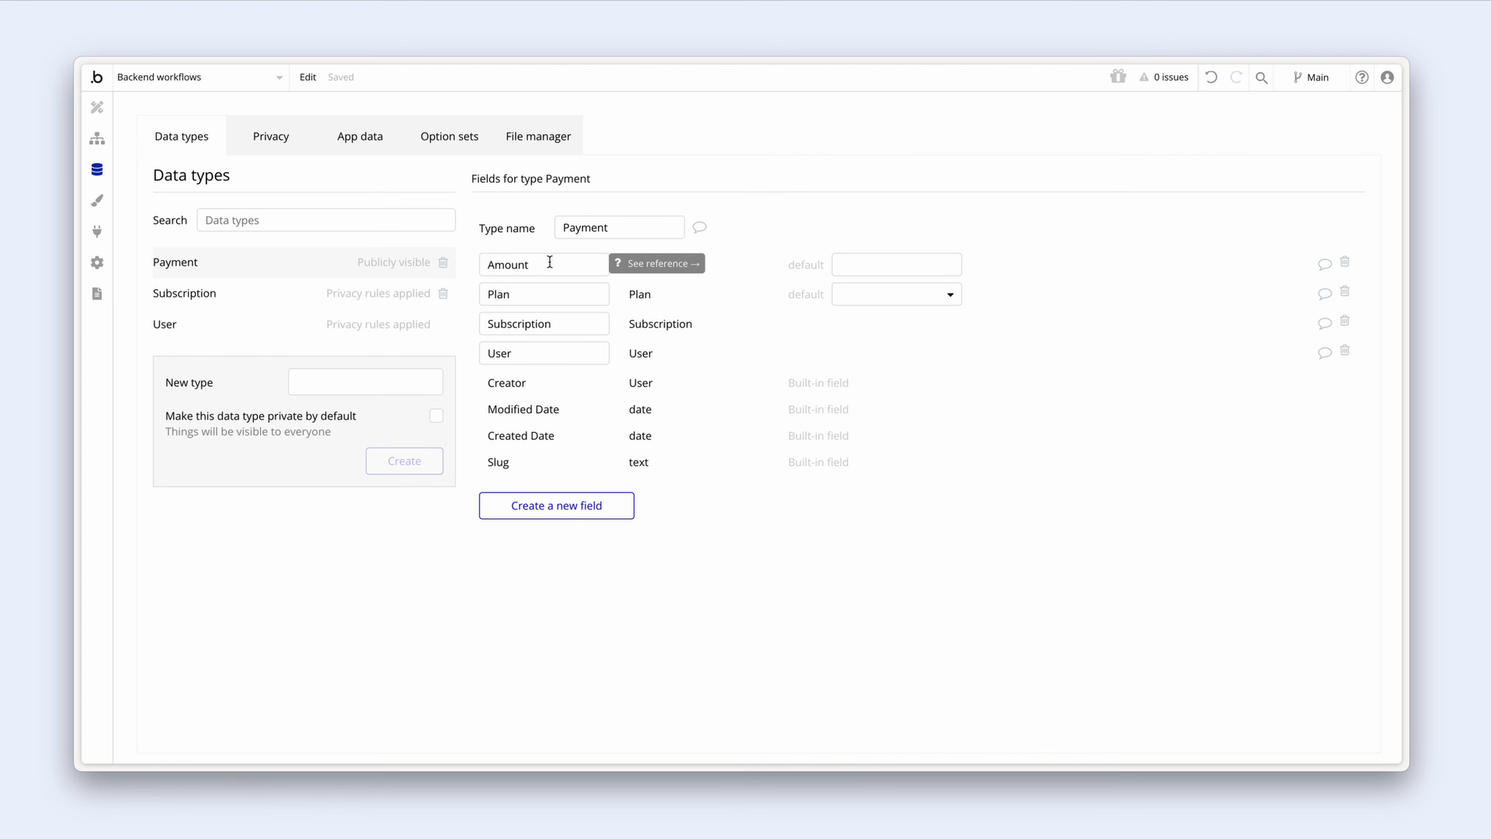
{"action": "left_click", "coordinate": [620, 505]}
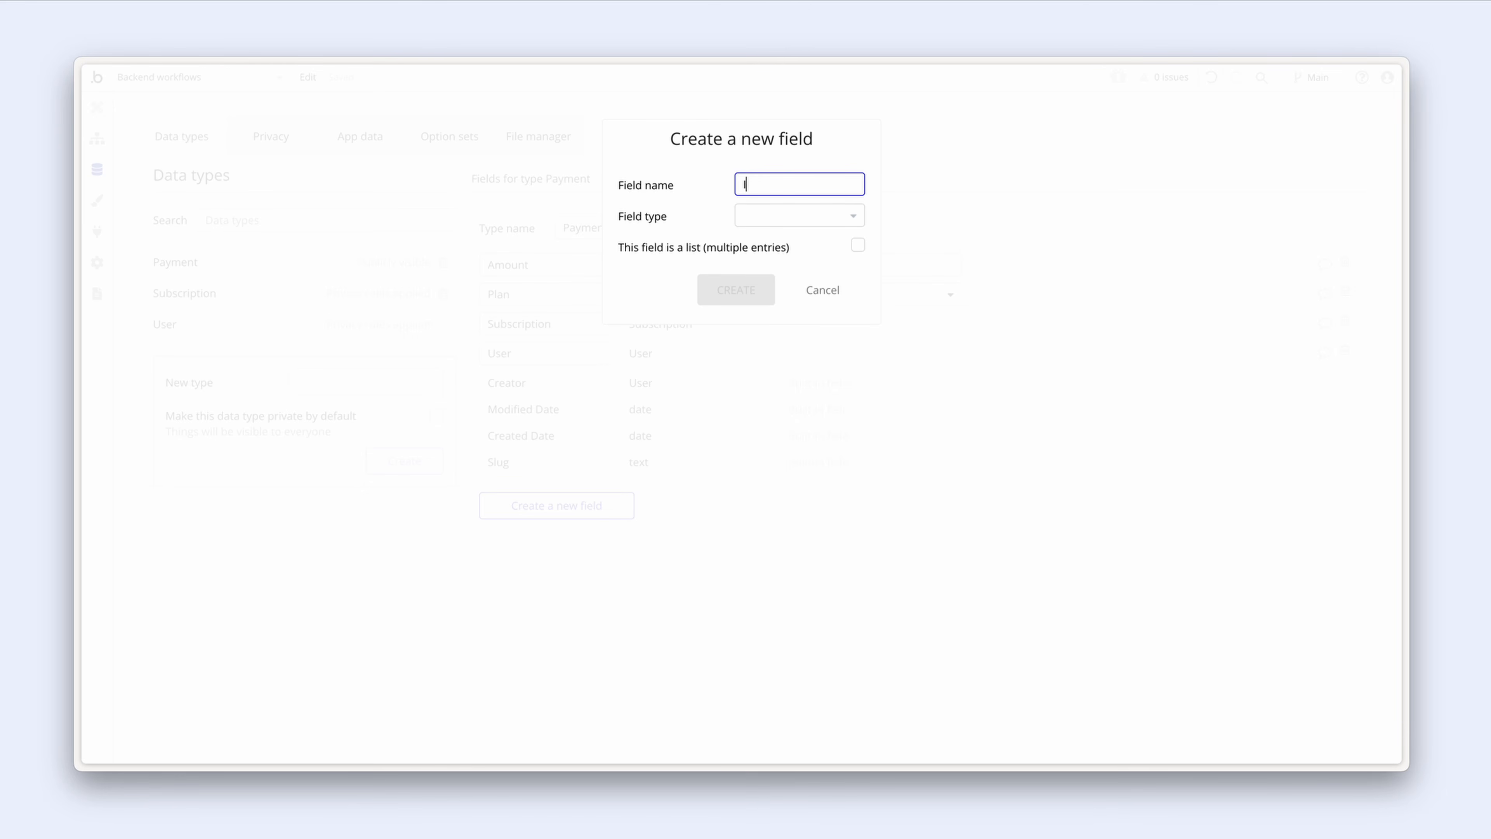
{"action": "type", "text": "ID customer"}
{"action": "left_click", "coordinate": [770, 217]}
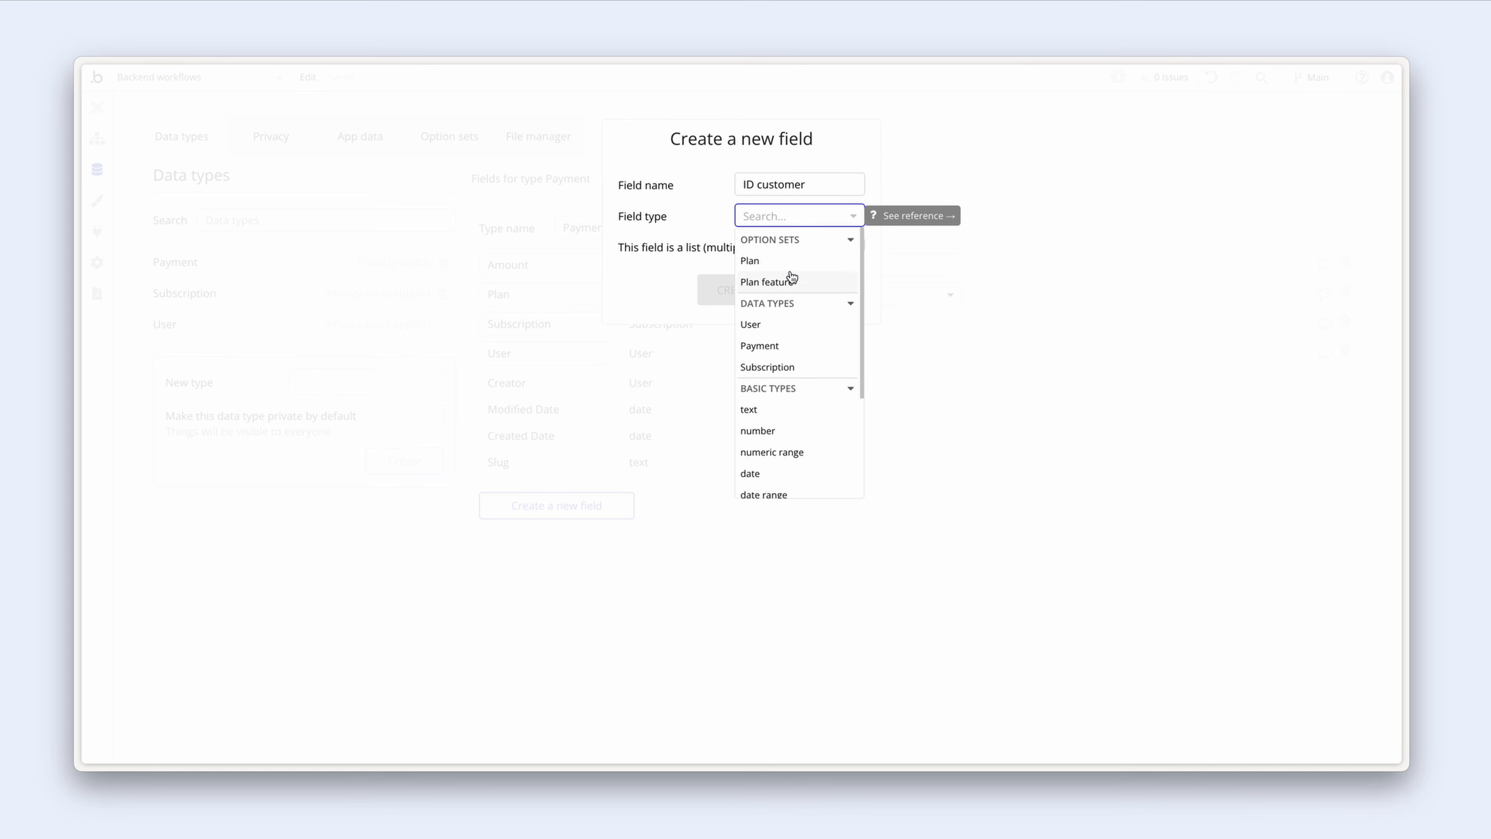
{"action": "left_click", "coordinate": [794, 410]}
{"action": "left_click", "coordinate": [759, 297]}
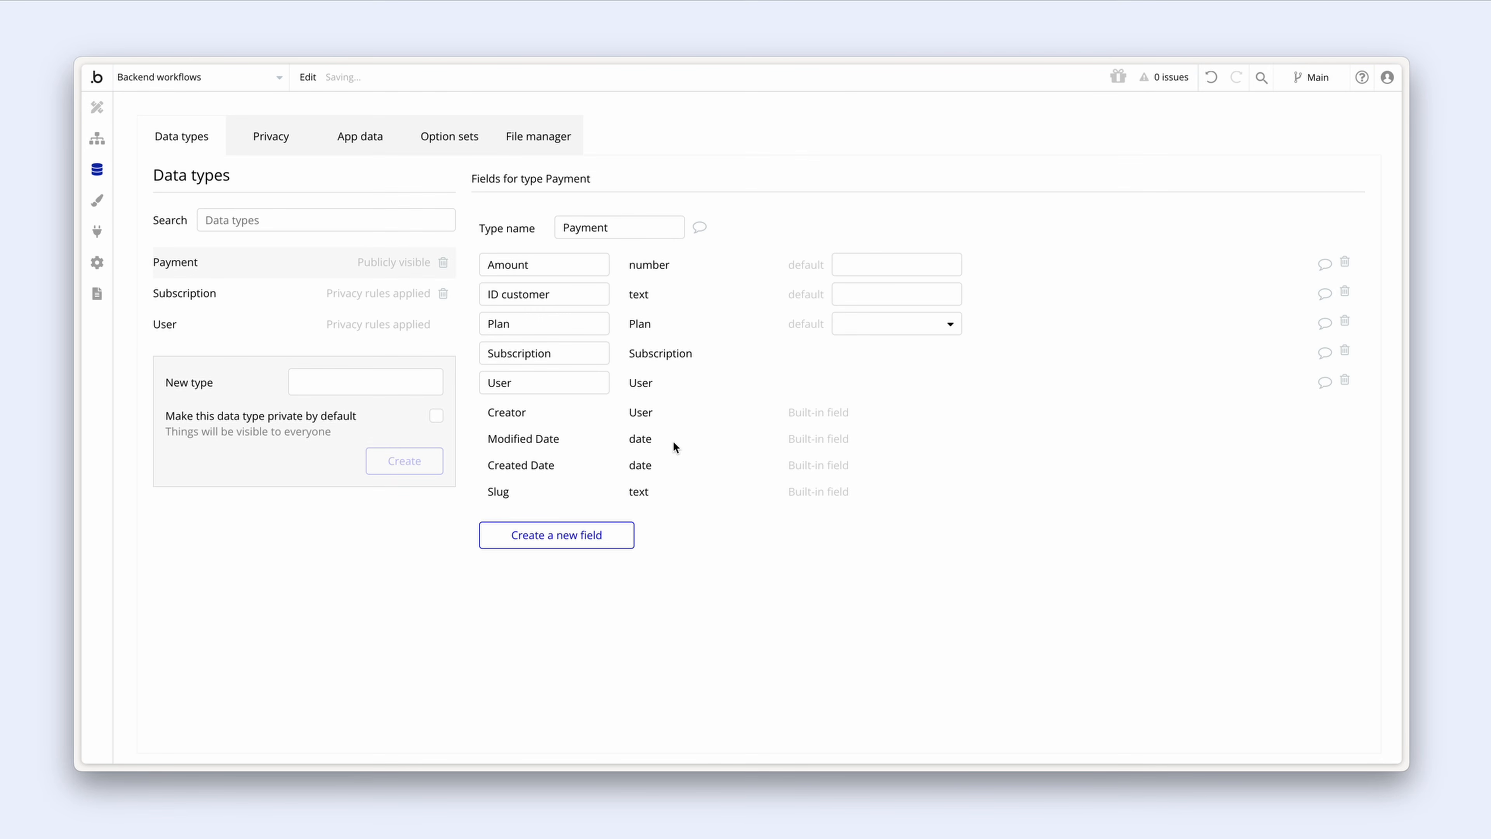
{"action": "left_click", "coordinate": [610, 534]}
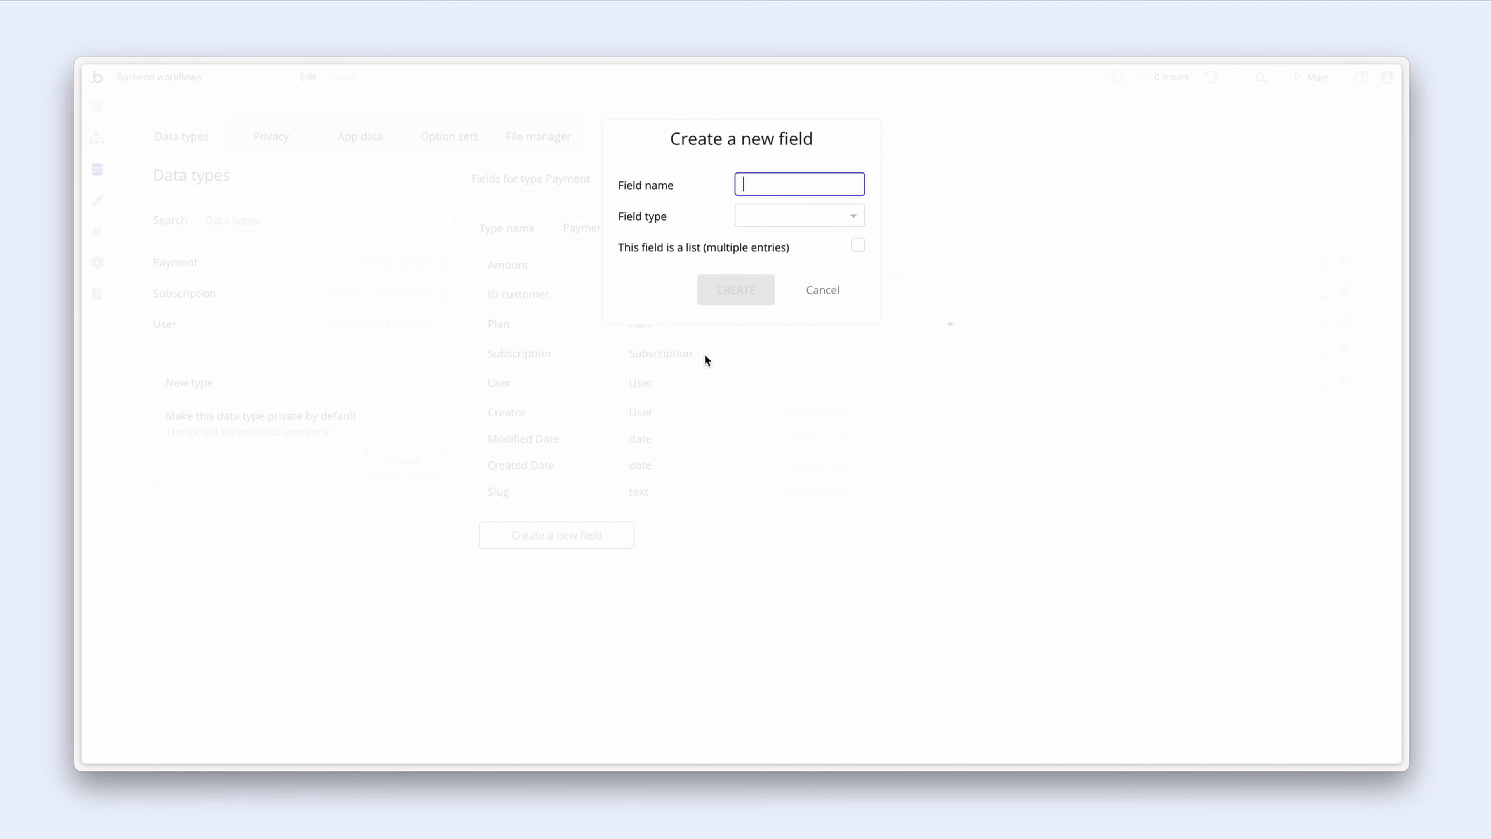
{"action": "type", "text": "ID invoice"}
{"action": "left_click", "coordinate": [772, 215]}
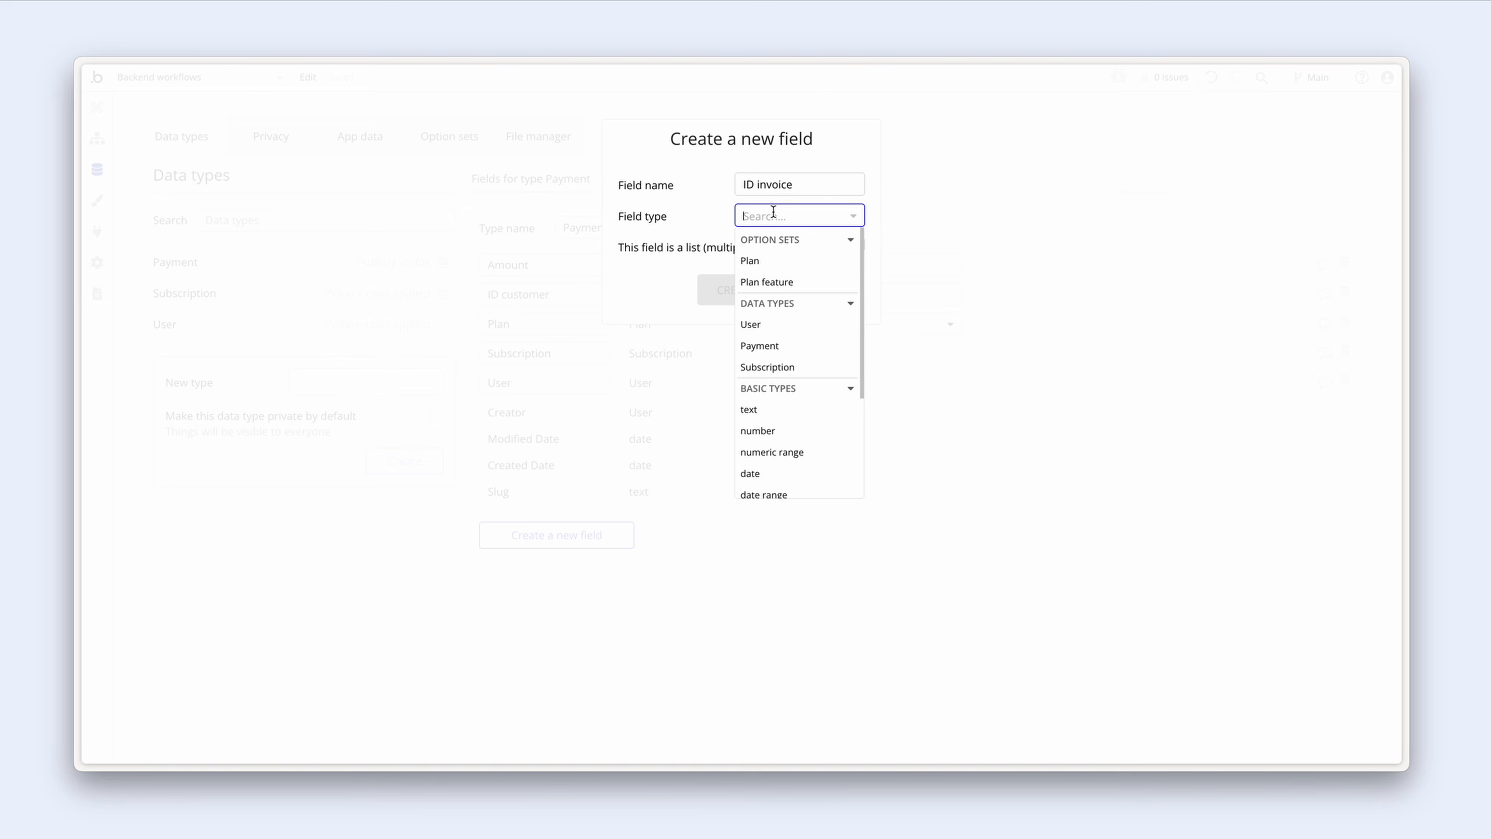
{"action": "left_click", "coordinate": [796, 408]}
{"action": "left_click", "coordinate": [765, 302]}
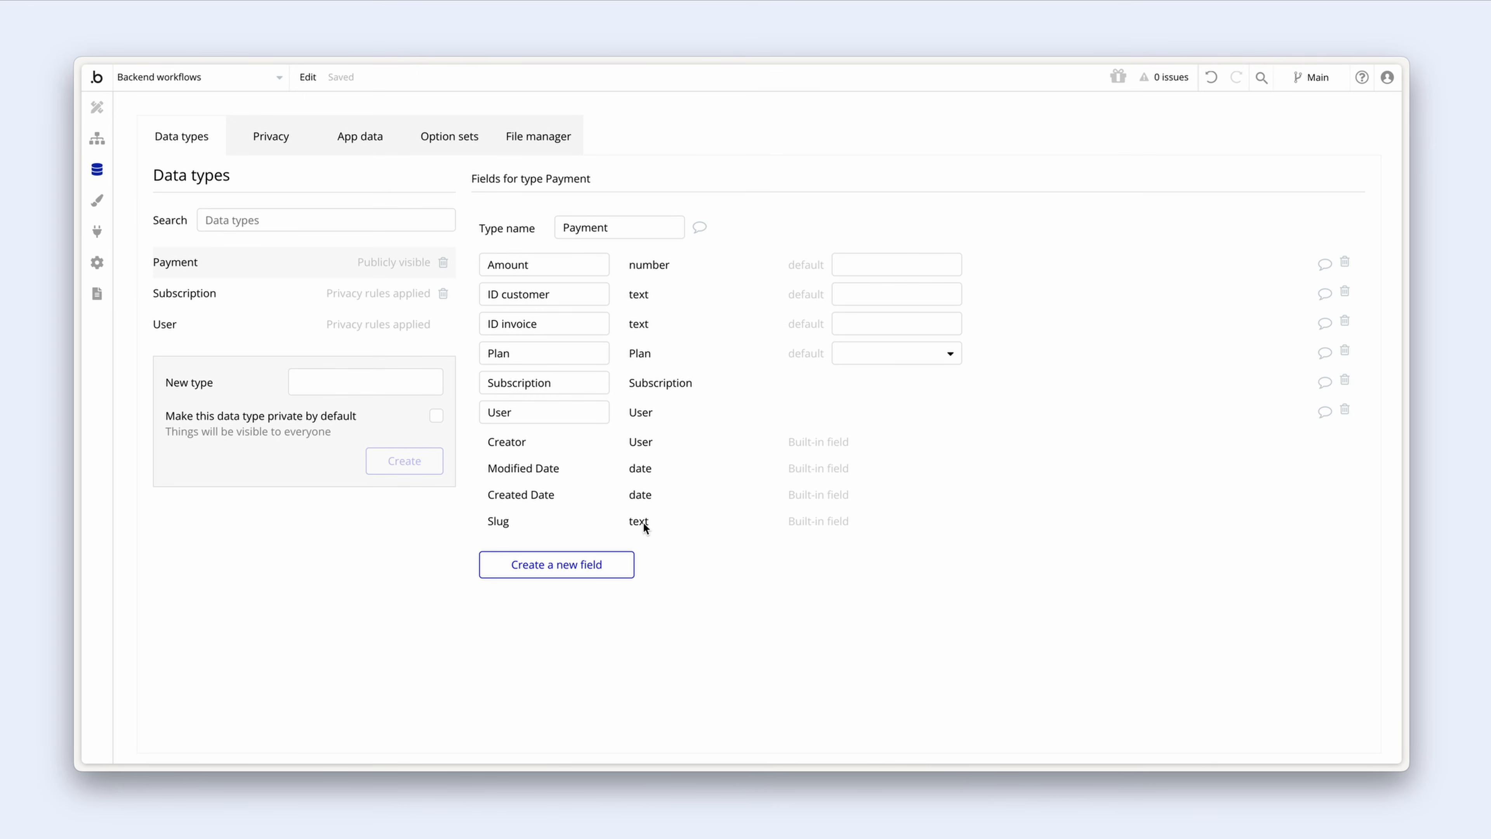
Step: Add text fields 'ID charge' and 'Billing reason' to Payment
{"action": "left_click", "coordinate": [625, 565]}
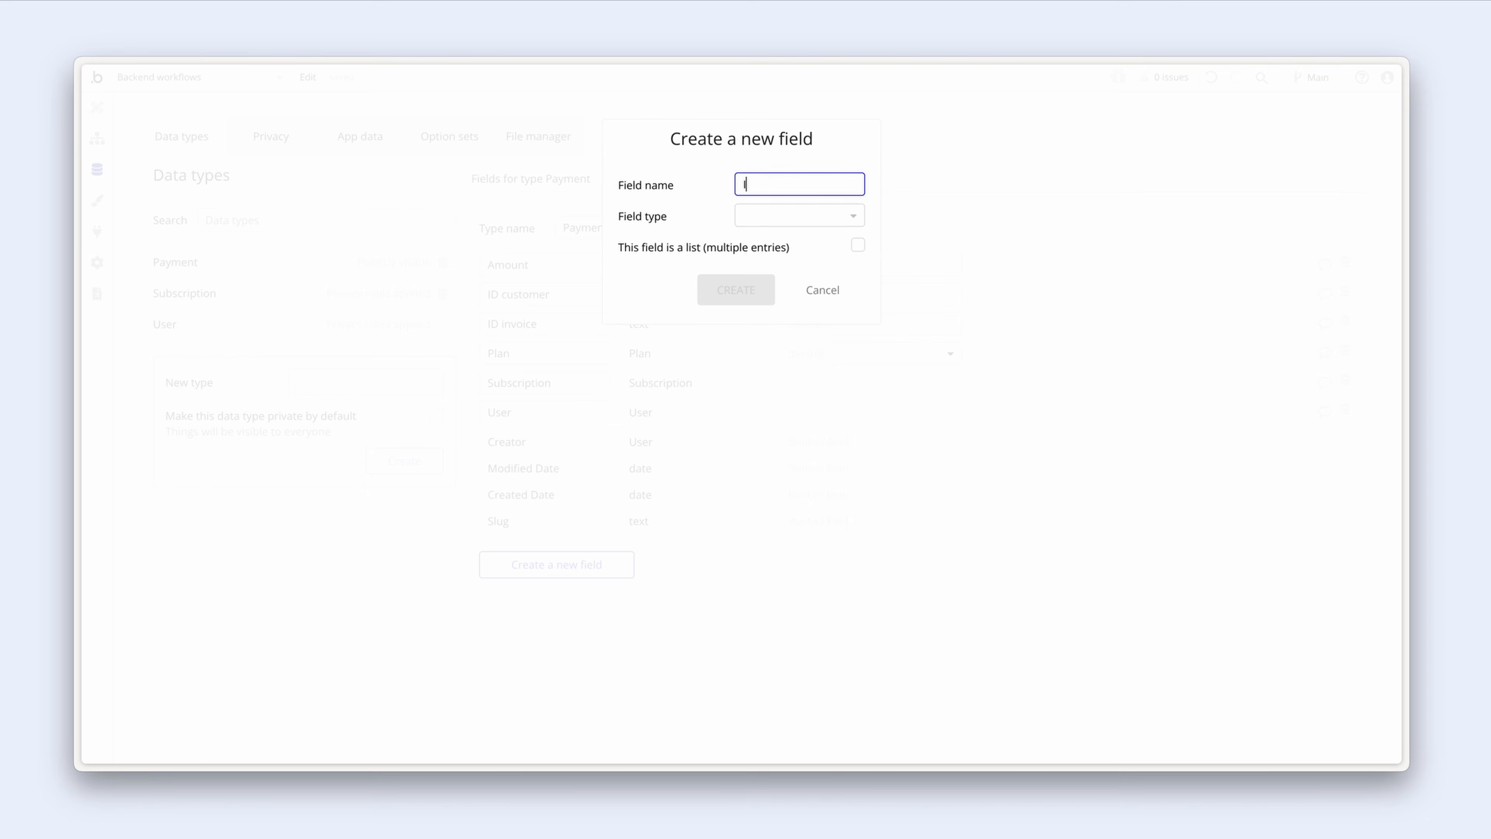
{"action": "type", "text": "ID charge"}
{"action": "left_click", "coordinate": [797, 216]}
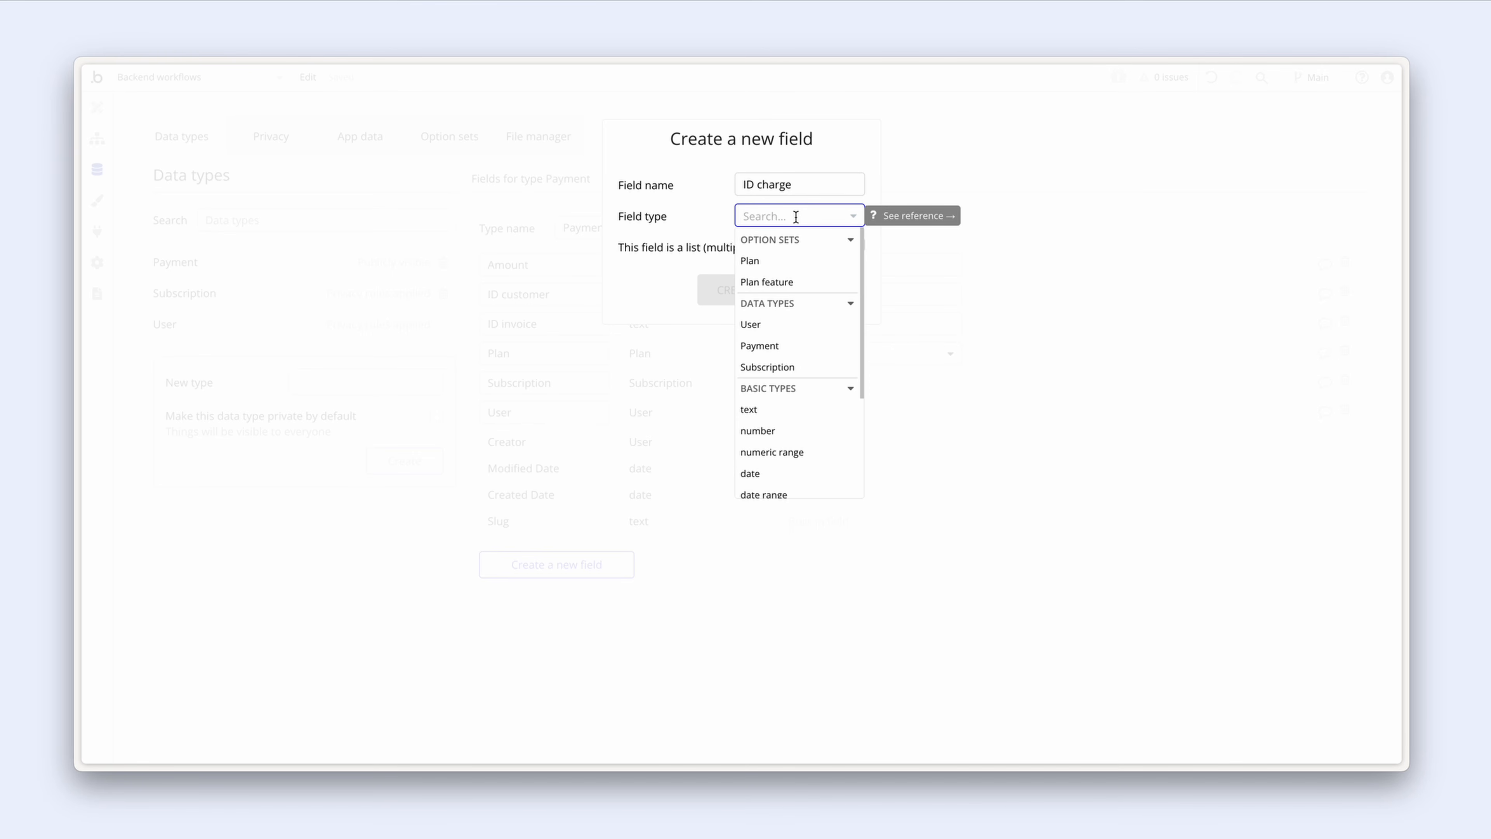
{"action": "left_click", "coordinate": [802, 412]}
{"action": "left_click", "coordinate": [766, 293]}
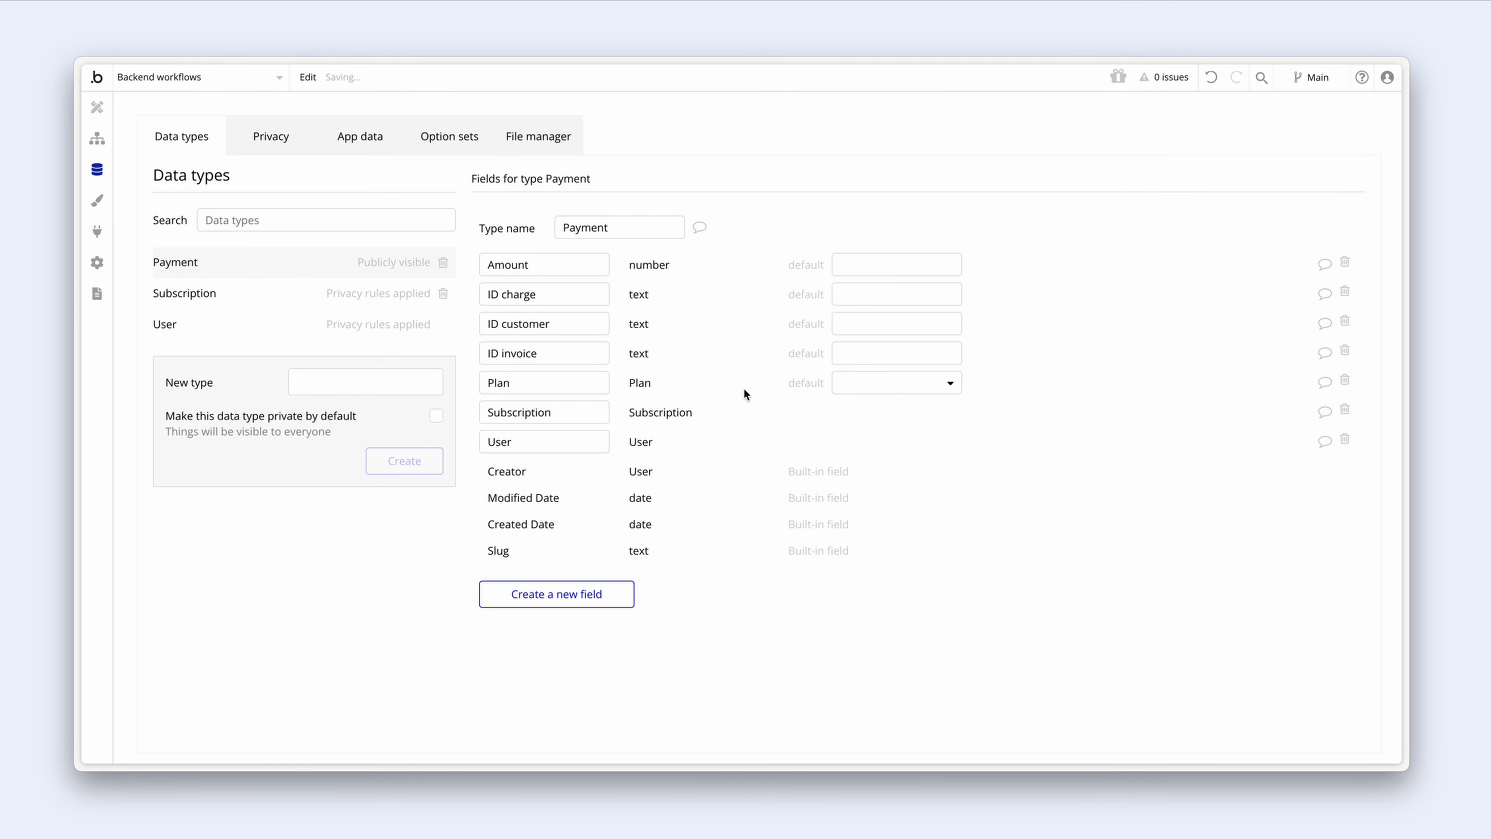
{"action": "left_click", "coordinate": [623, 599]}
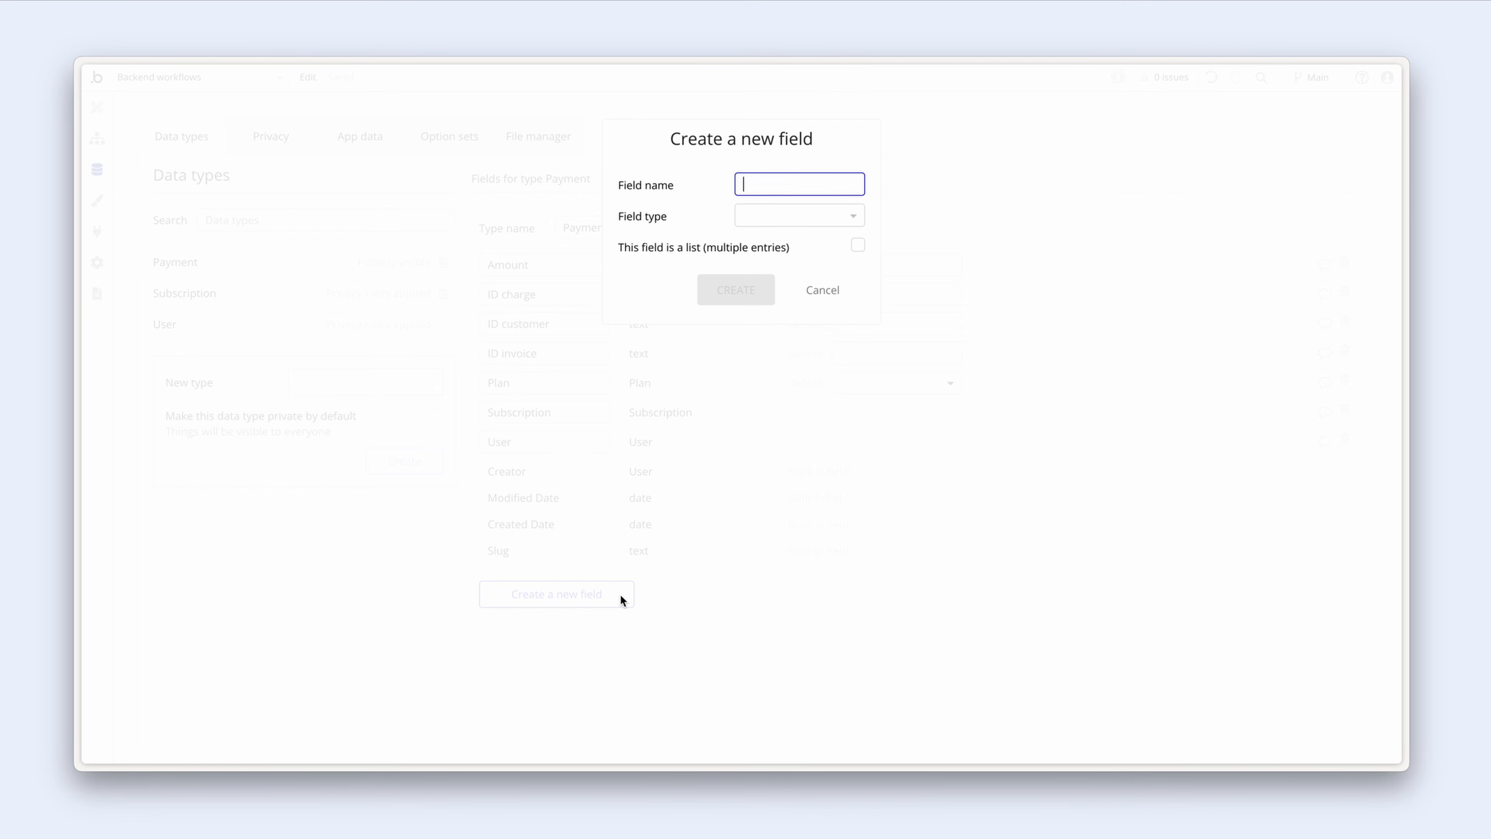
{"action": "type", "text": "Billing reason"}
{"action": "left_click", "coordinate": [780, 219]}
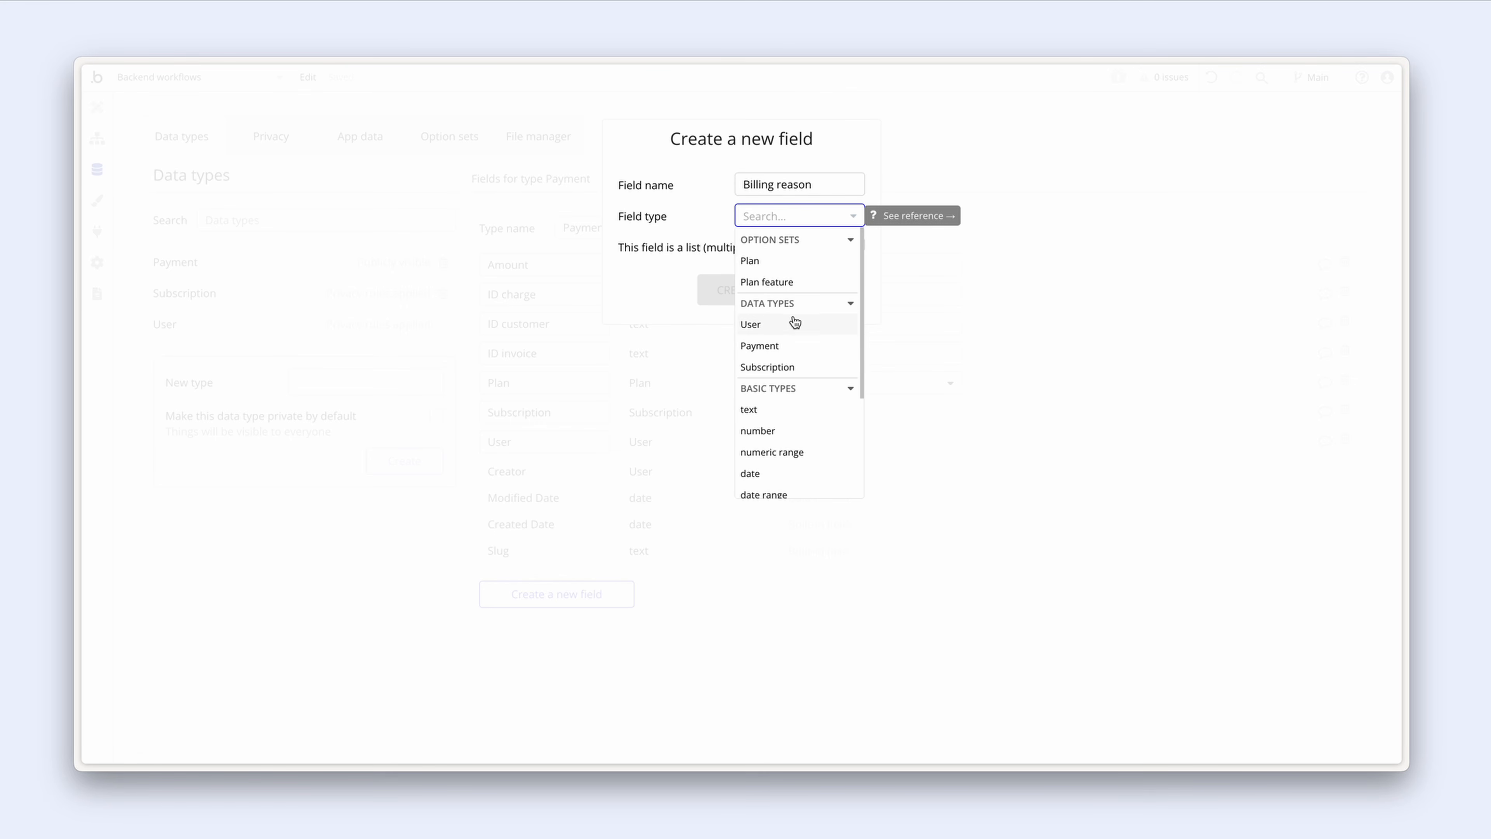
{"action": "left_click", "coordinate": [791, 414]}
{"action": "left_click", "coordinate": [766, 292]}
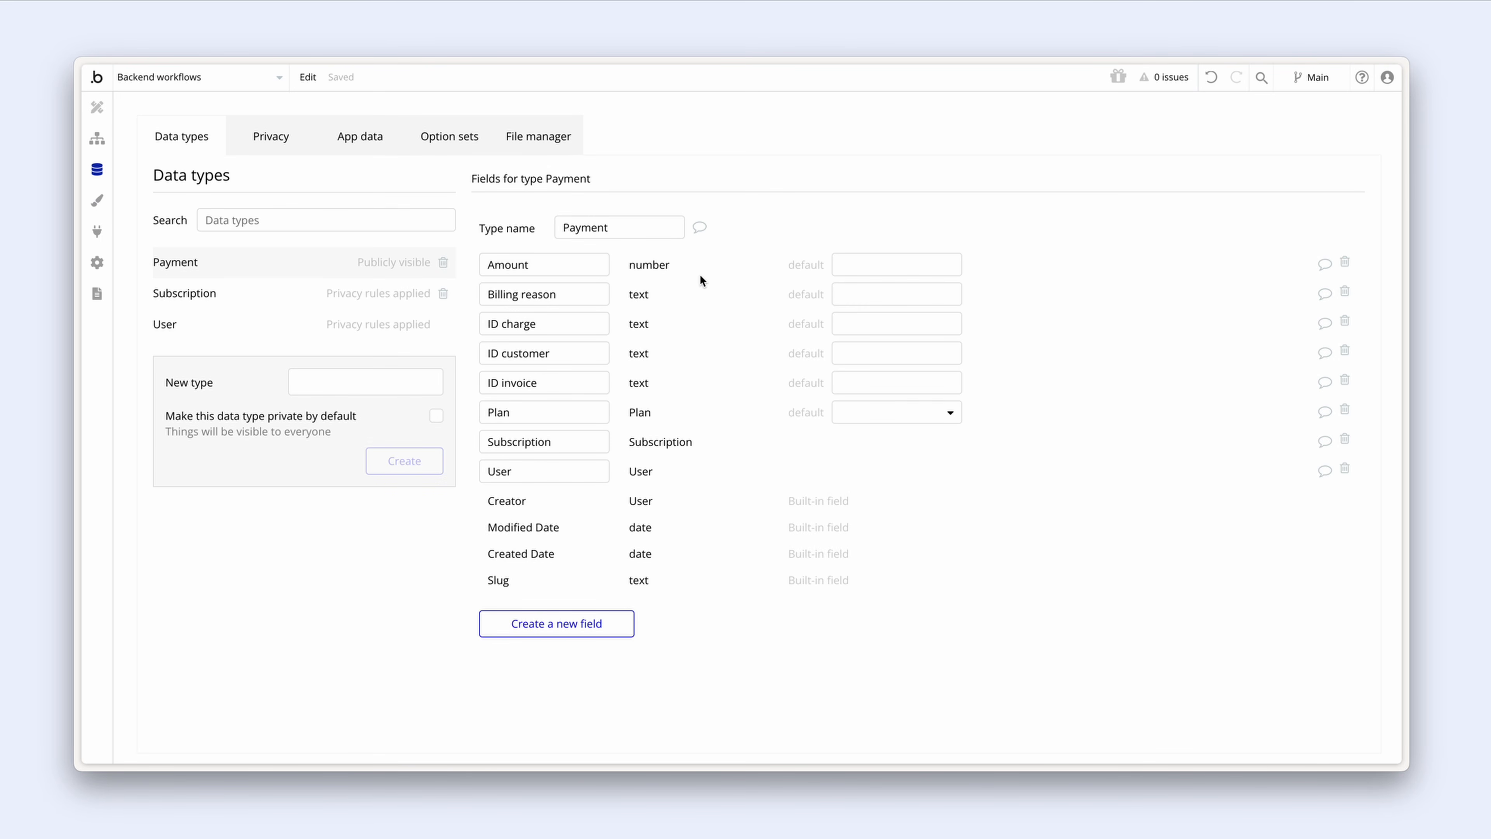
Step: Create a Payment privacy rule named 'User's payment'
{"action": "left_click", "coordinate": [368, 262]}
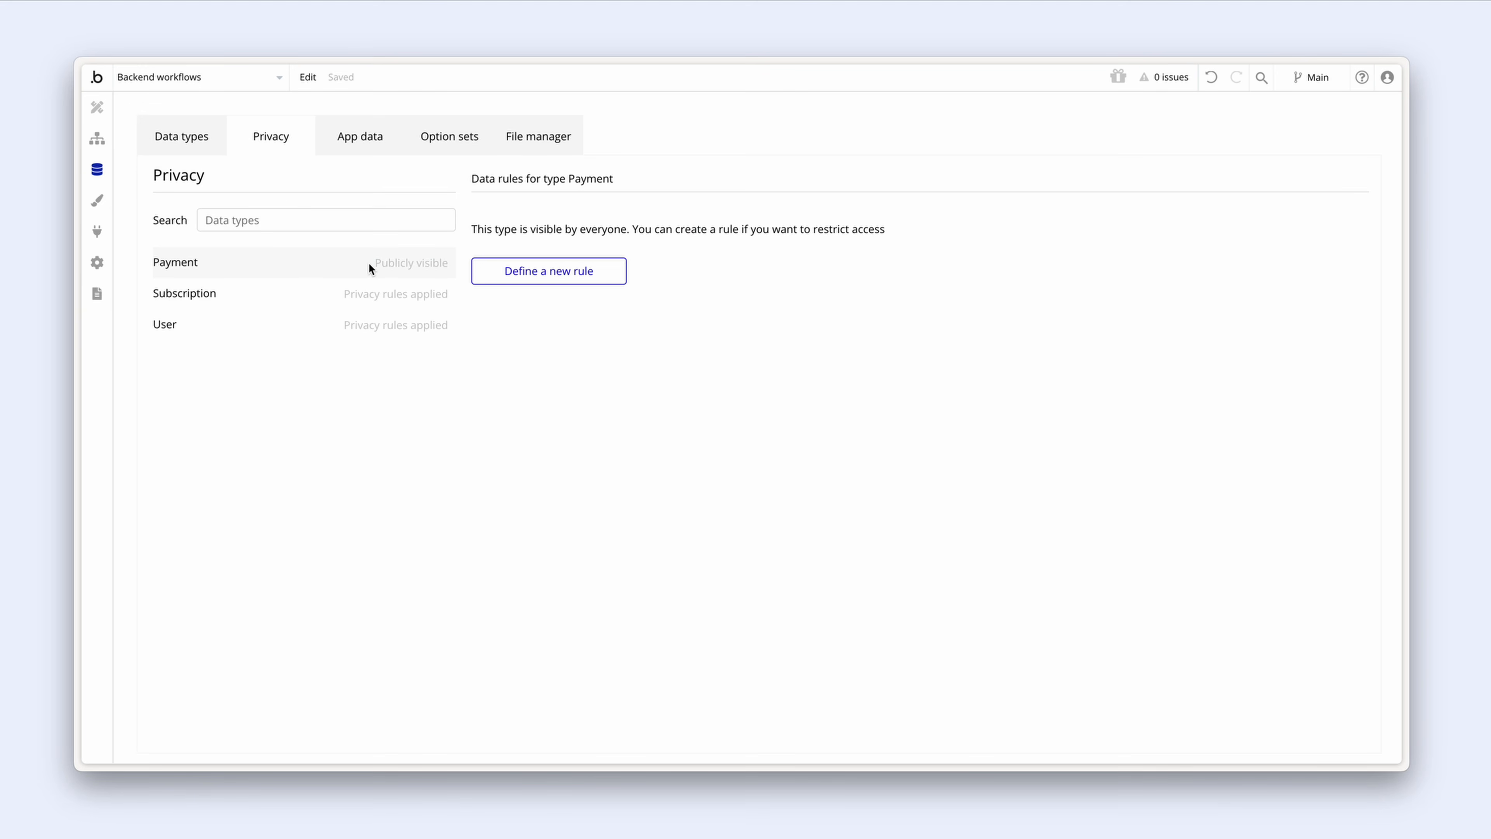
{"action": "left_click", "coordinate": [491, 273]}
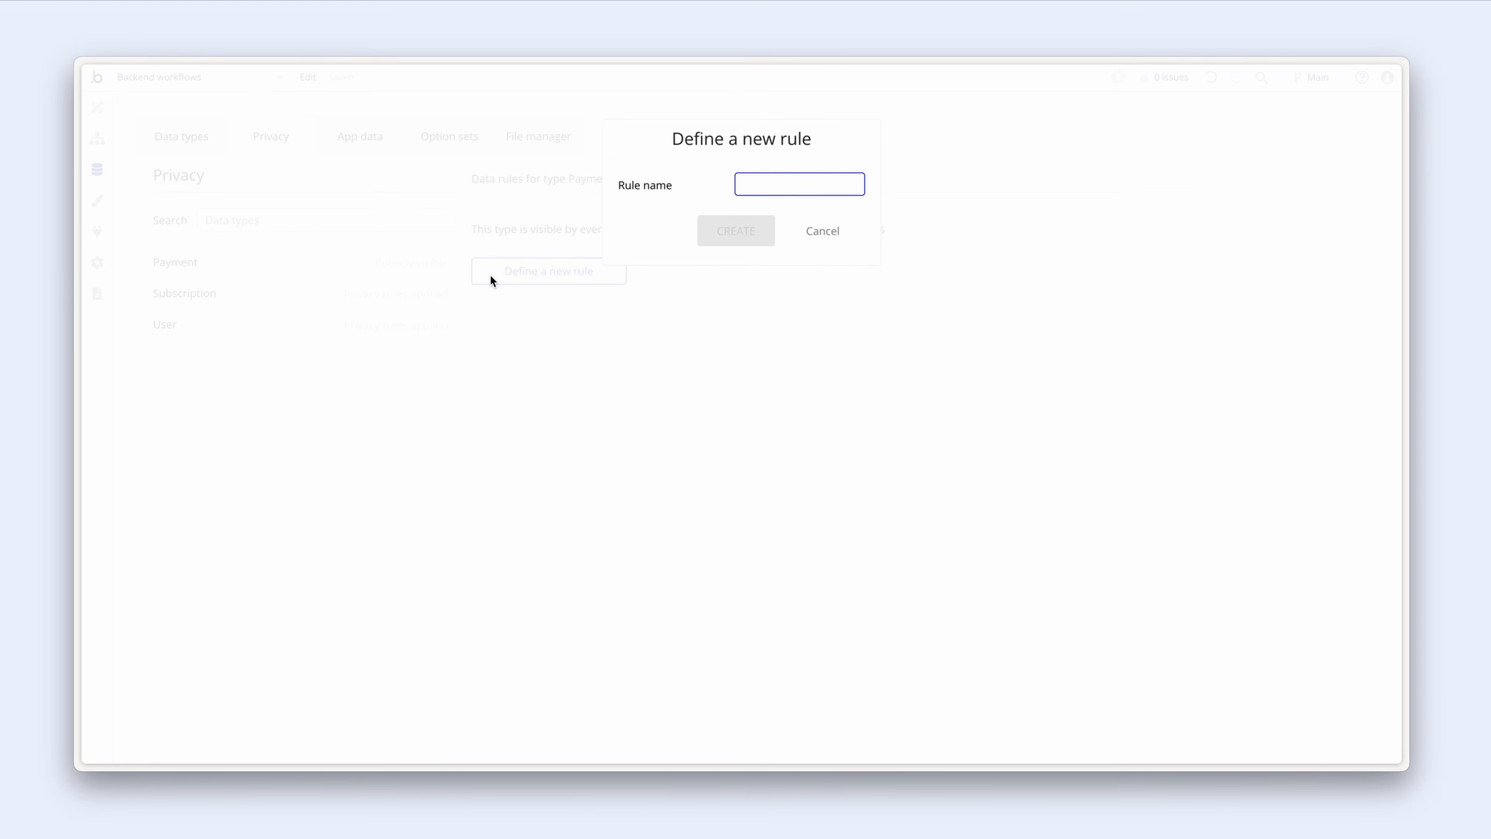
{"action": "type", "text": "User's"}
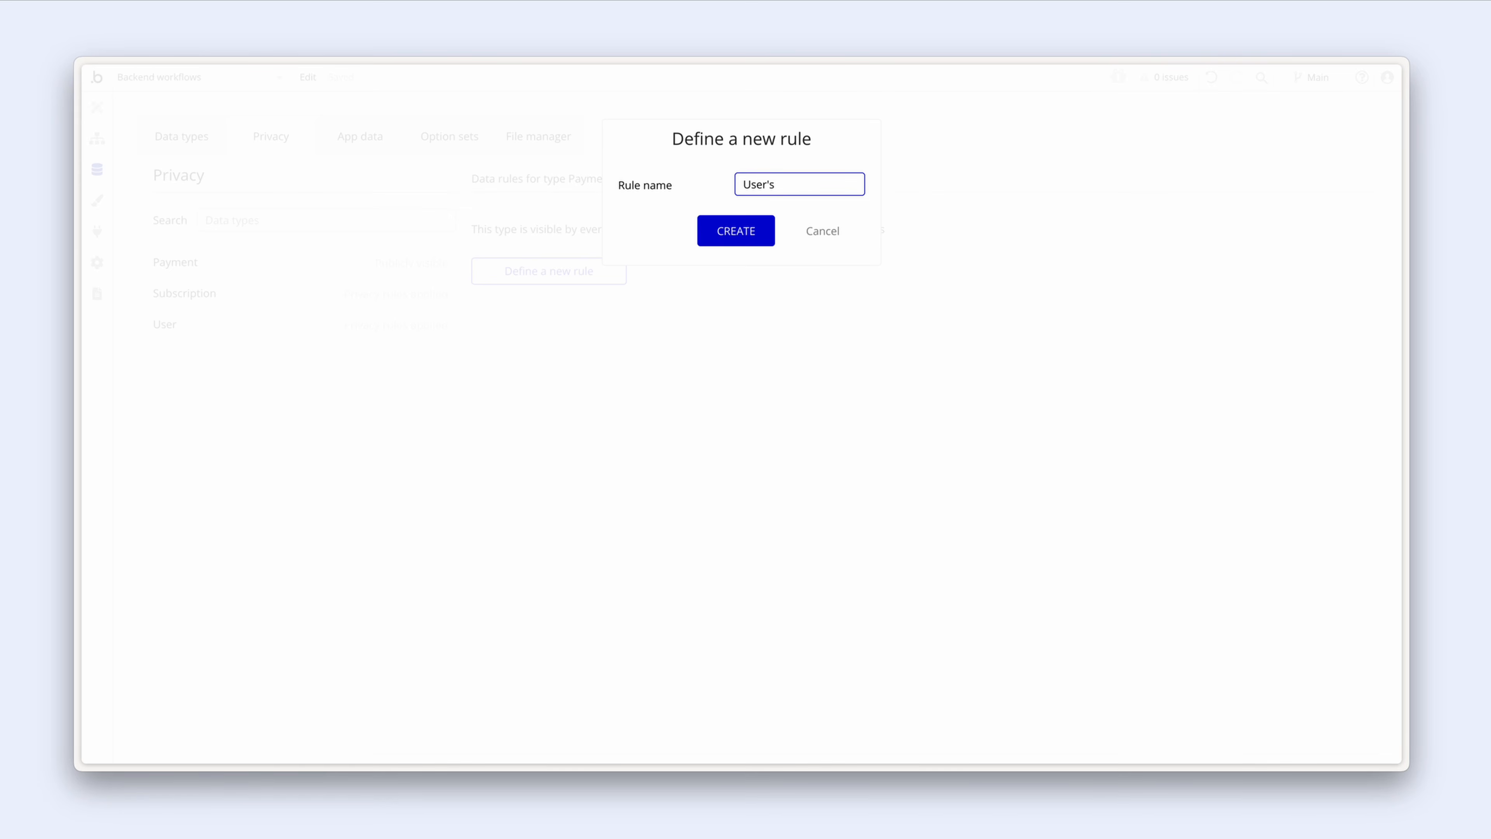
{"action": "type", "text": " payment"}
{"action": "left_click", "coordinate": [716, 230]}
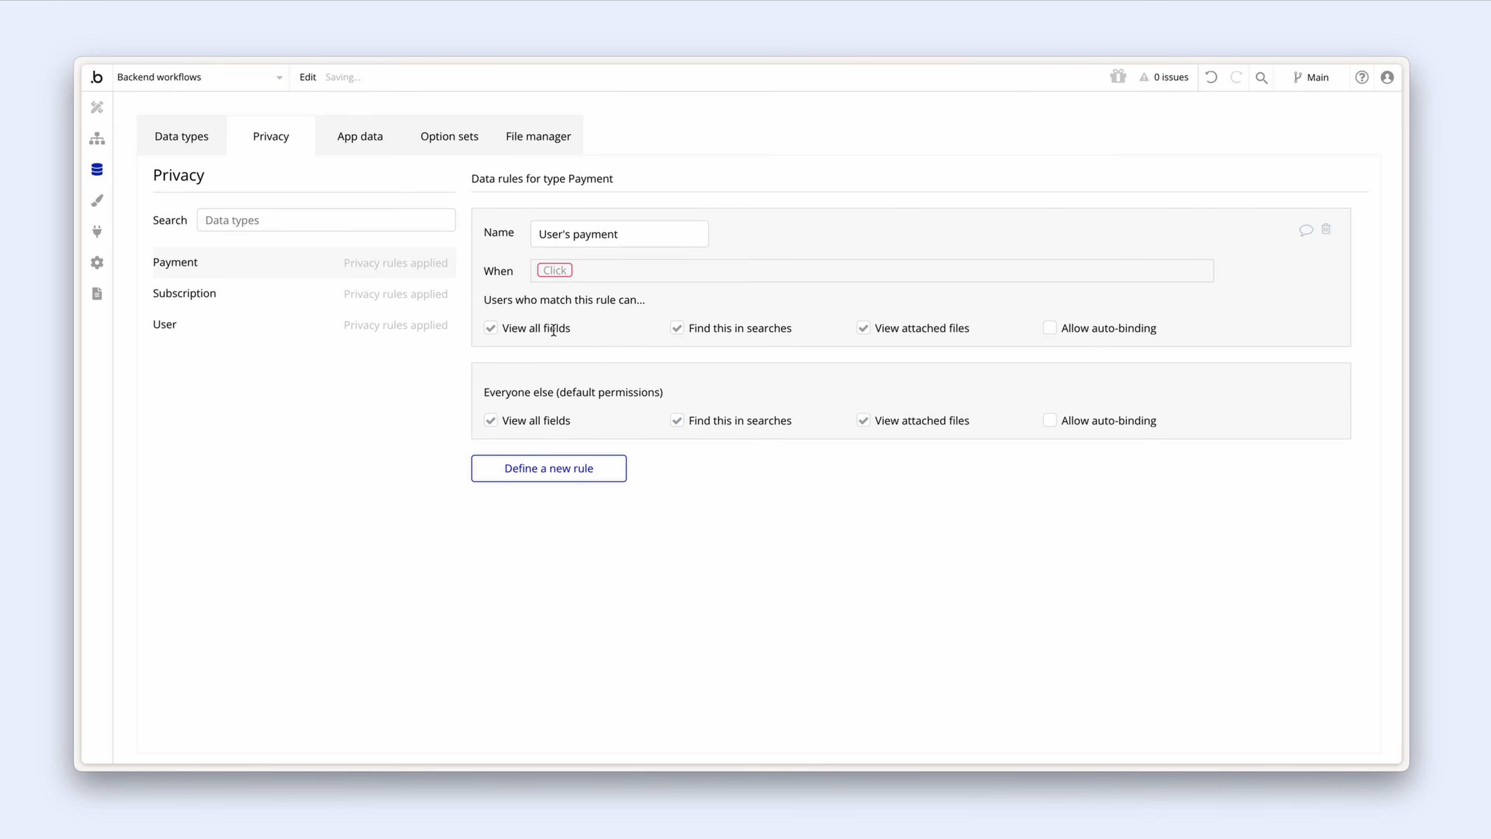
Step: Set the rule to 'This Payment's User is Current User' and uncheck all Everyone else permissions
{"action": "left_click", "coordinate": [554, 270]}
{"action": "left_click", "coordinate": [621, 290]}
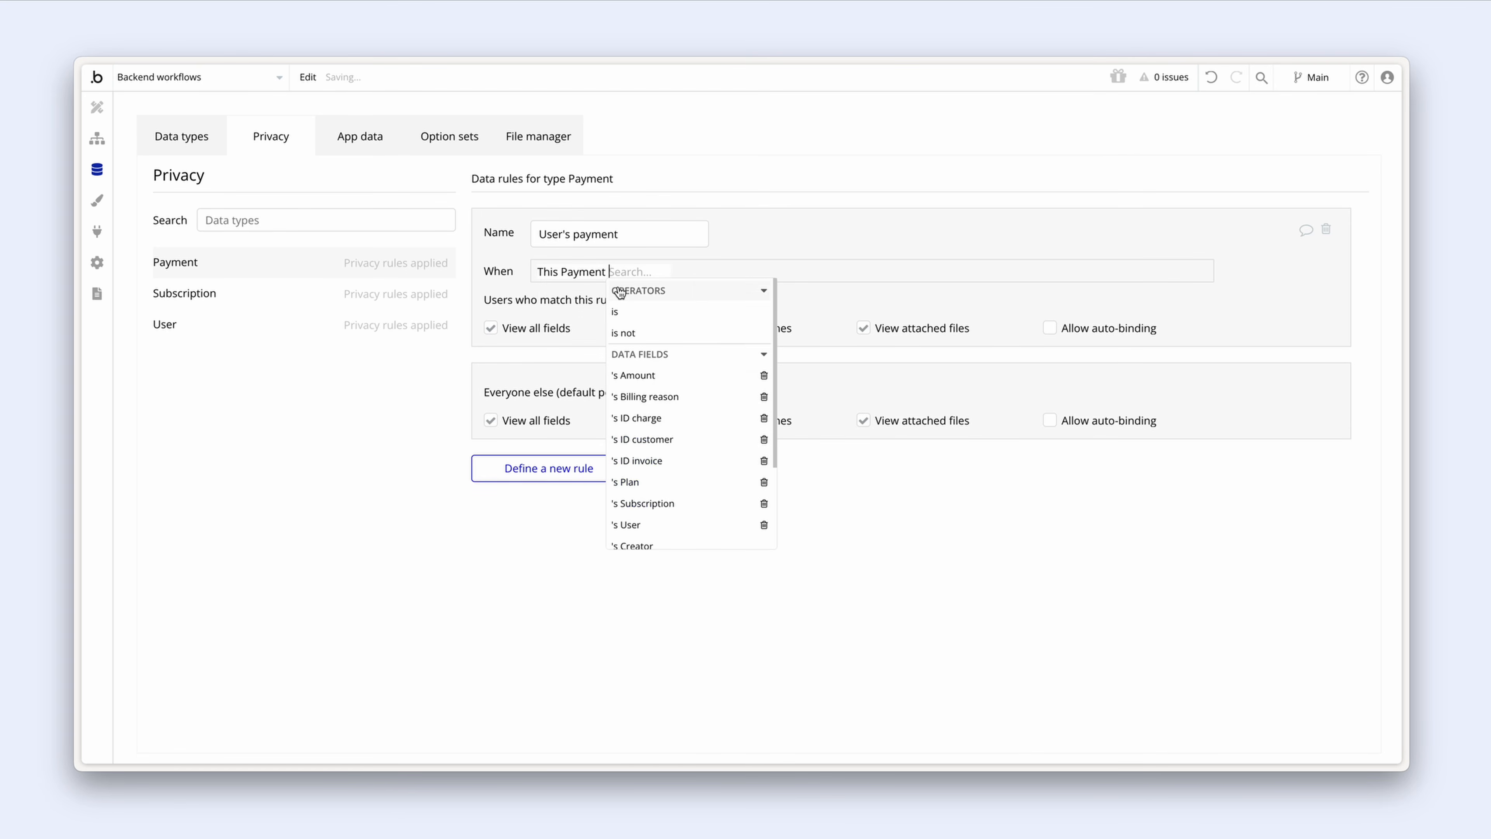
{"action": "left_click", "coordinate": [671, 525]}
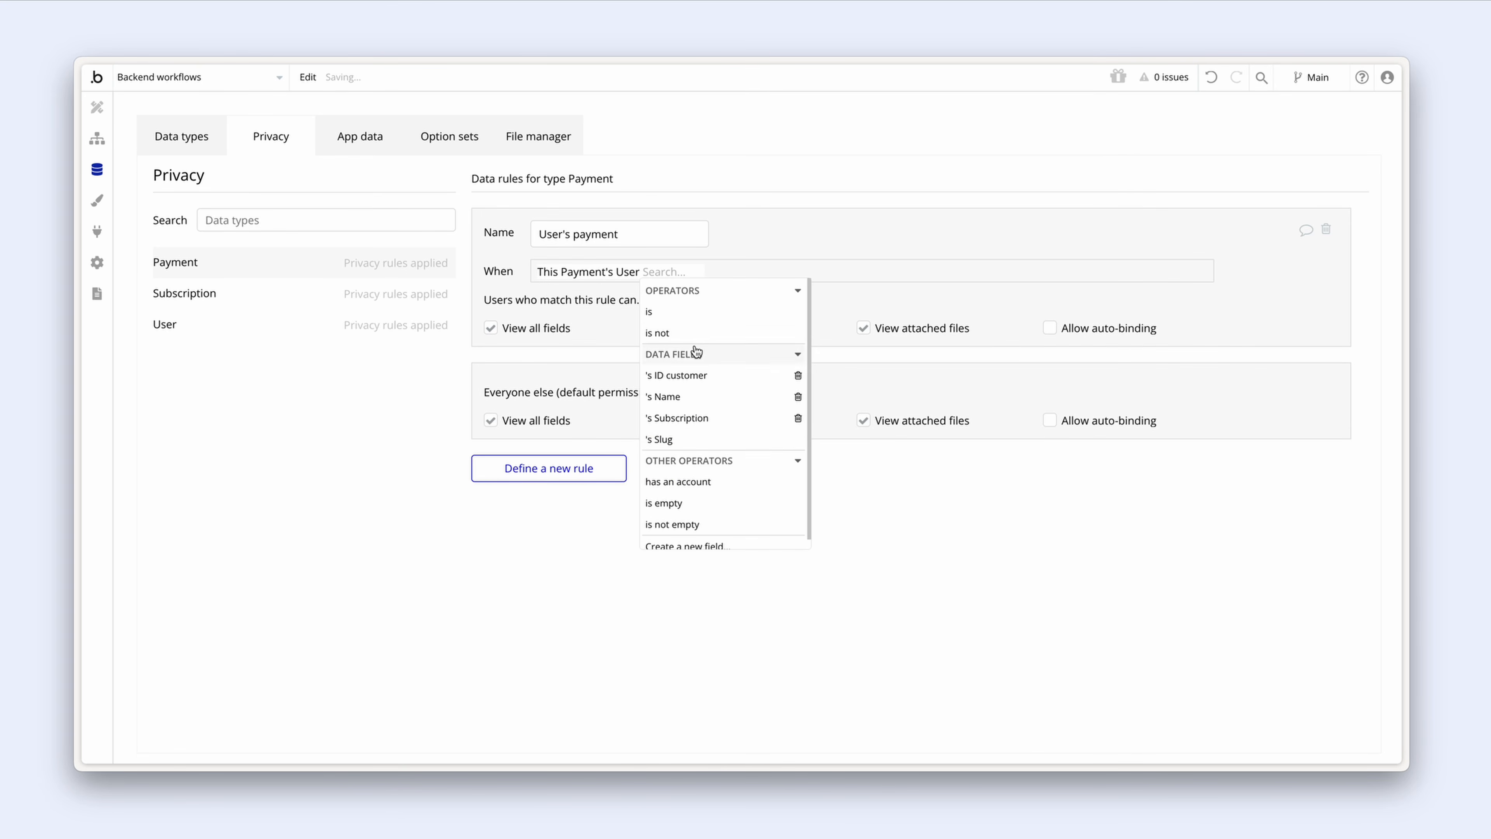
{"action": "left_click", "coordinate": [694, 313]}
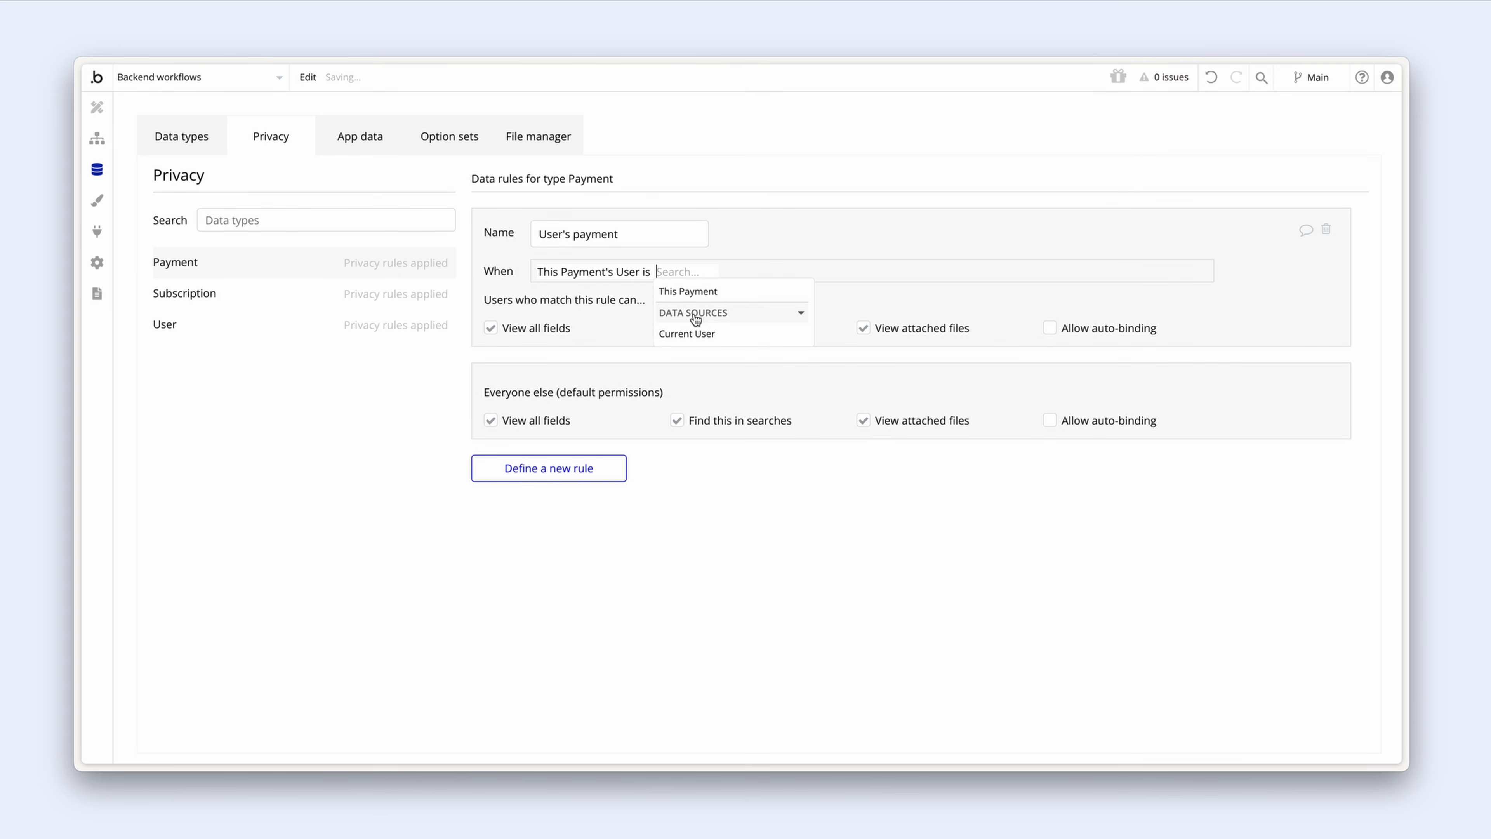
{"action": "left_click", "coordinate": [726, 334]}
{"action": "left_click", "coordinate": [614, 333]}
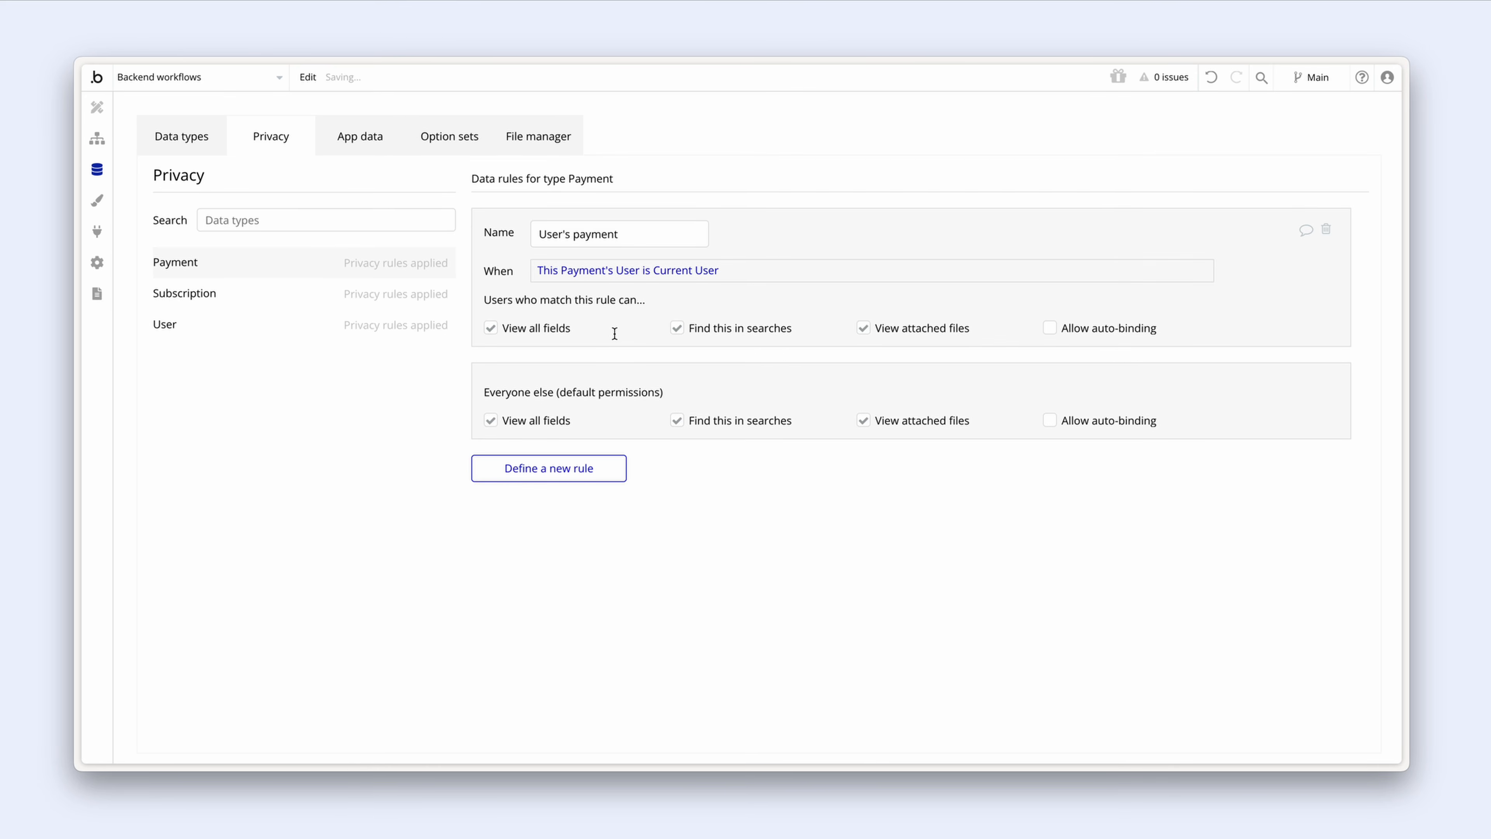
{"action": "left_click", "coordinate": [491, 421]}
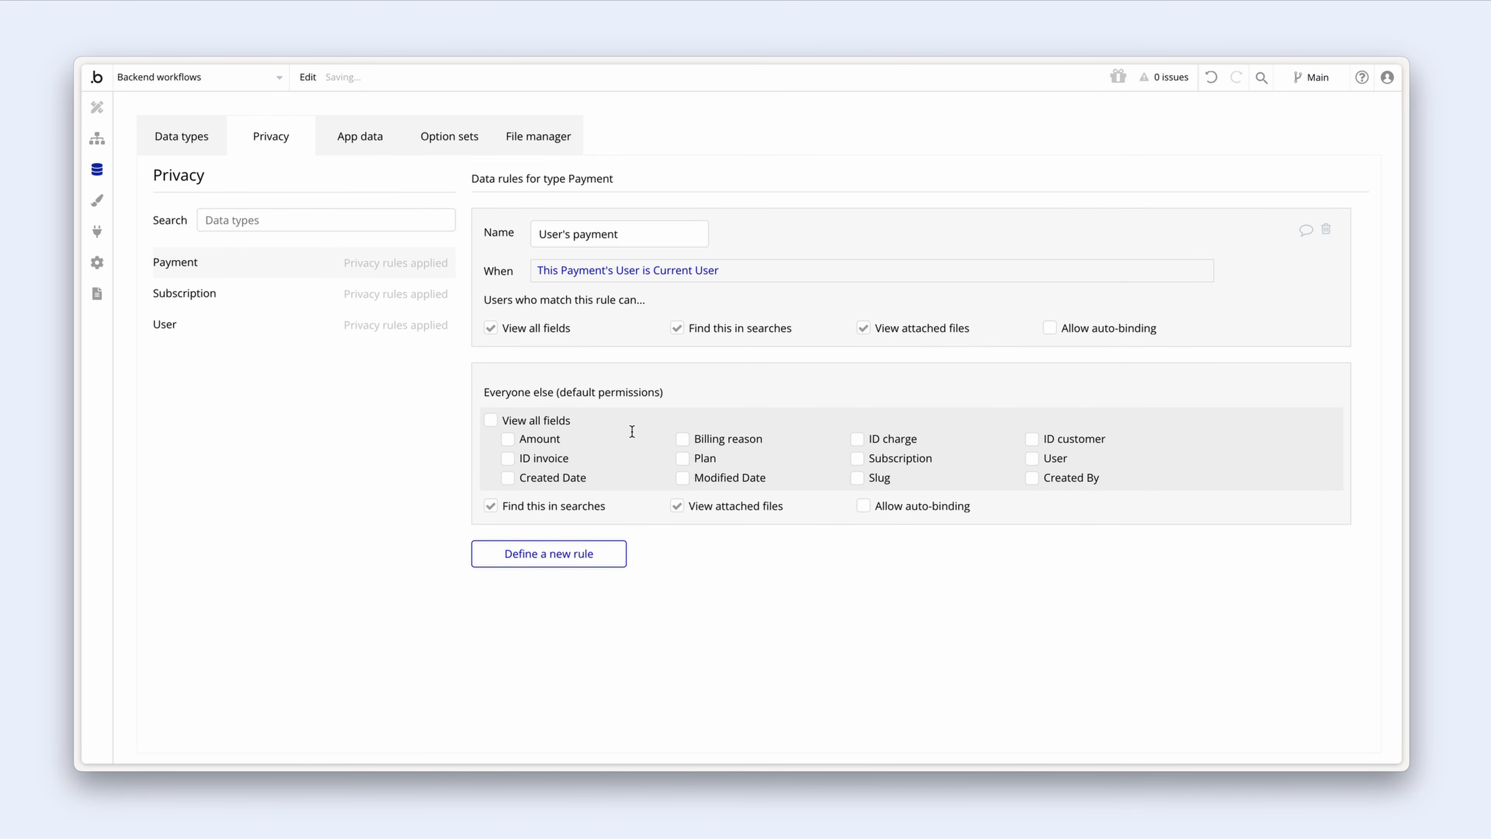
{"action": "left_click", "coordinate": [489, 506]}
{"action": "left_click", "coordinate": [678, 506]}
Step: Add a Create a new Payment step after Step 1 in checkout-session, with all fields listed
{"action": "left_click", "coordinate": [96, 137]}
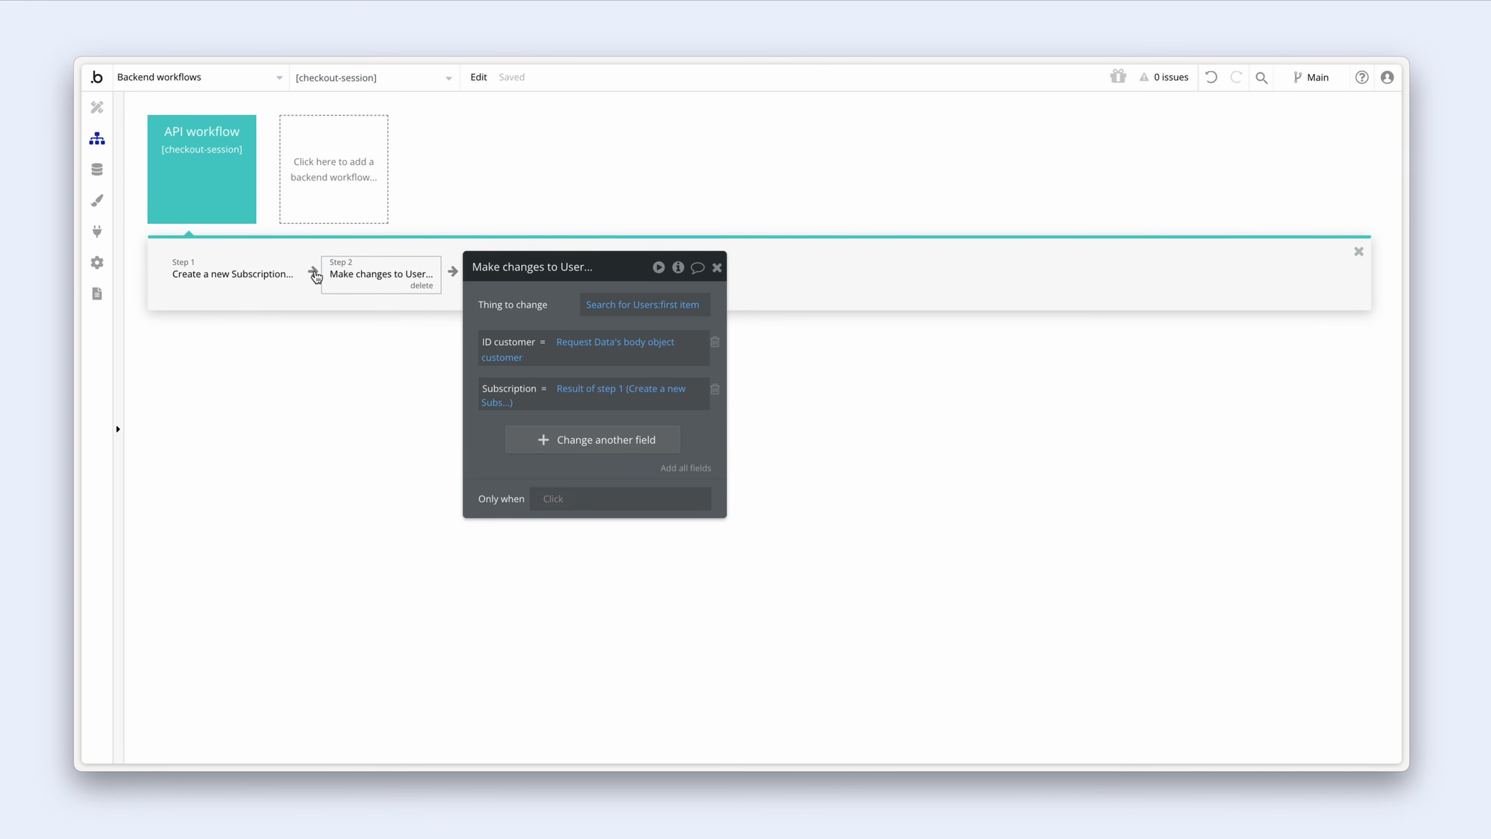
{"action": "left_click", "coordinate": [314, 273]}
{"action": "mouse_move", "coordinate": [405, 388]}
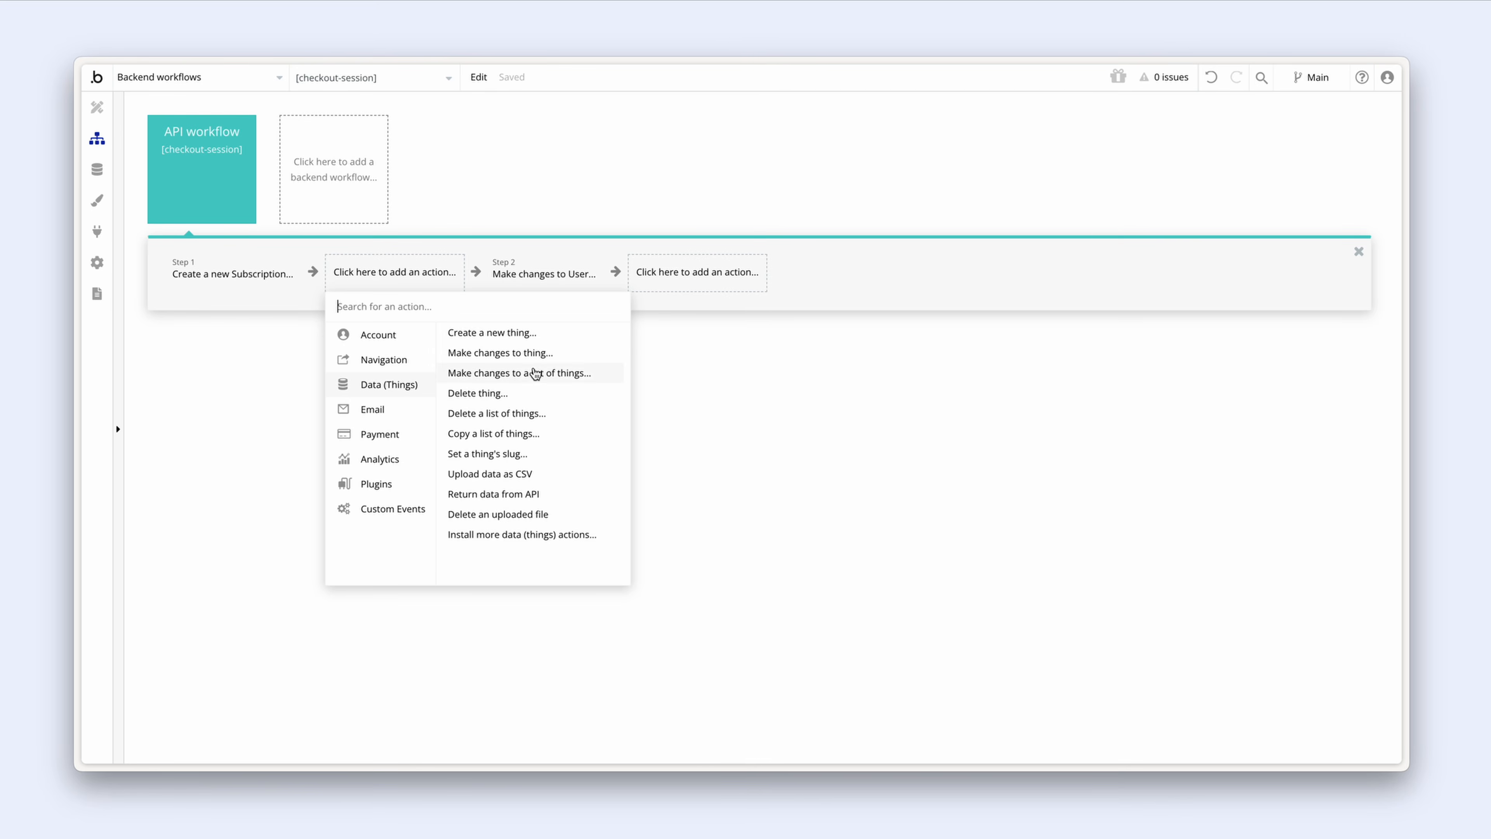
{"action": "left_click", "coordinate": [549, 333]}
{"action": "left_click", "coordinate": [611, 305]}
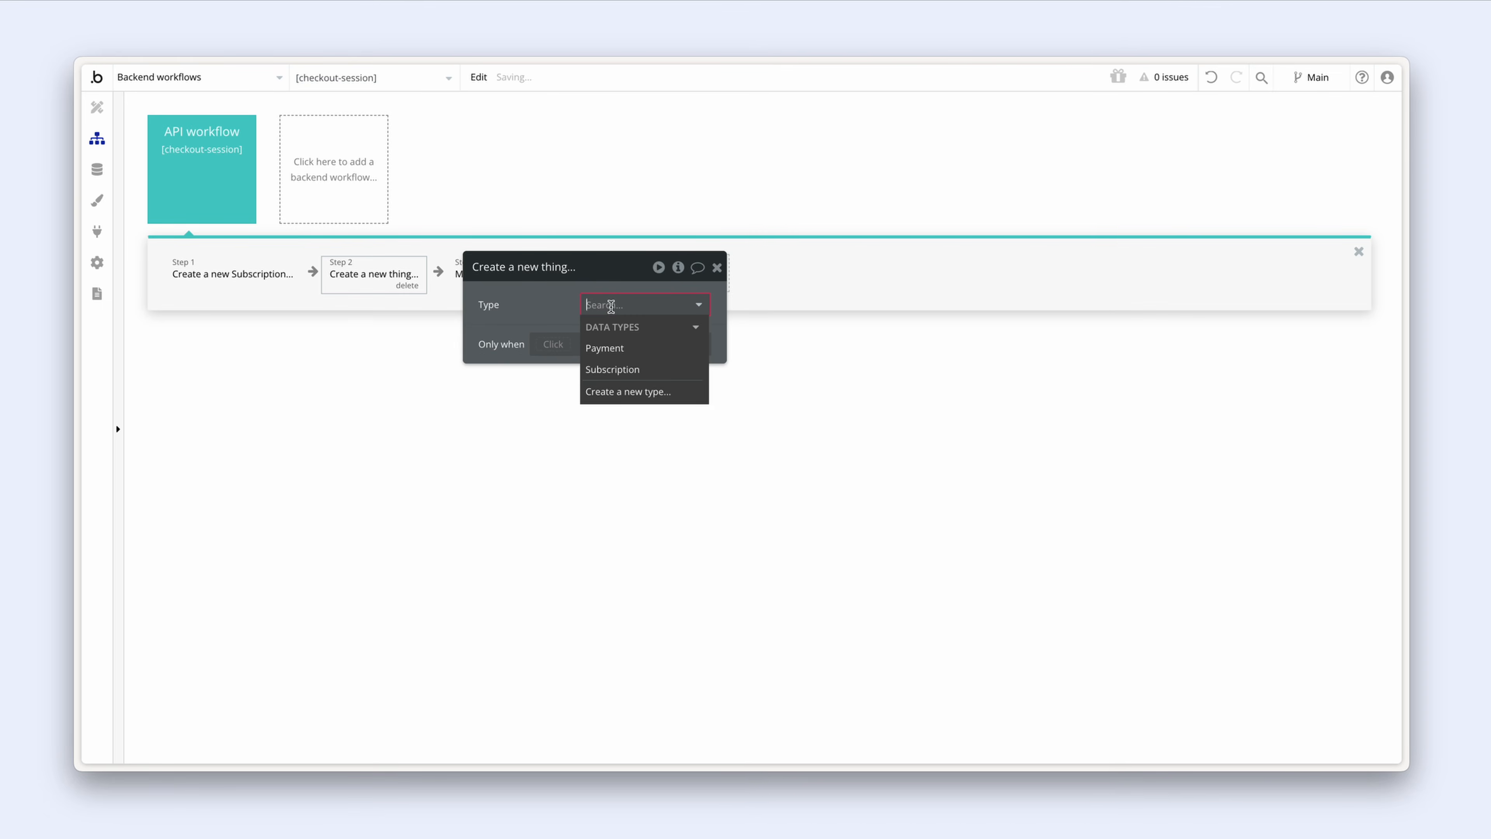
{"action": "left_click", "coordinate": [652, 352]}
{"action": "left_click_drag", "start_coordinate": [541, 313], "coordinate": [545, 313]}
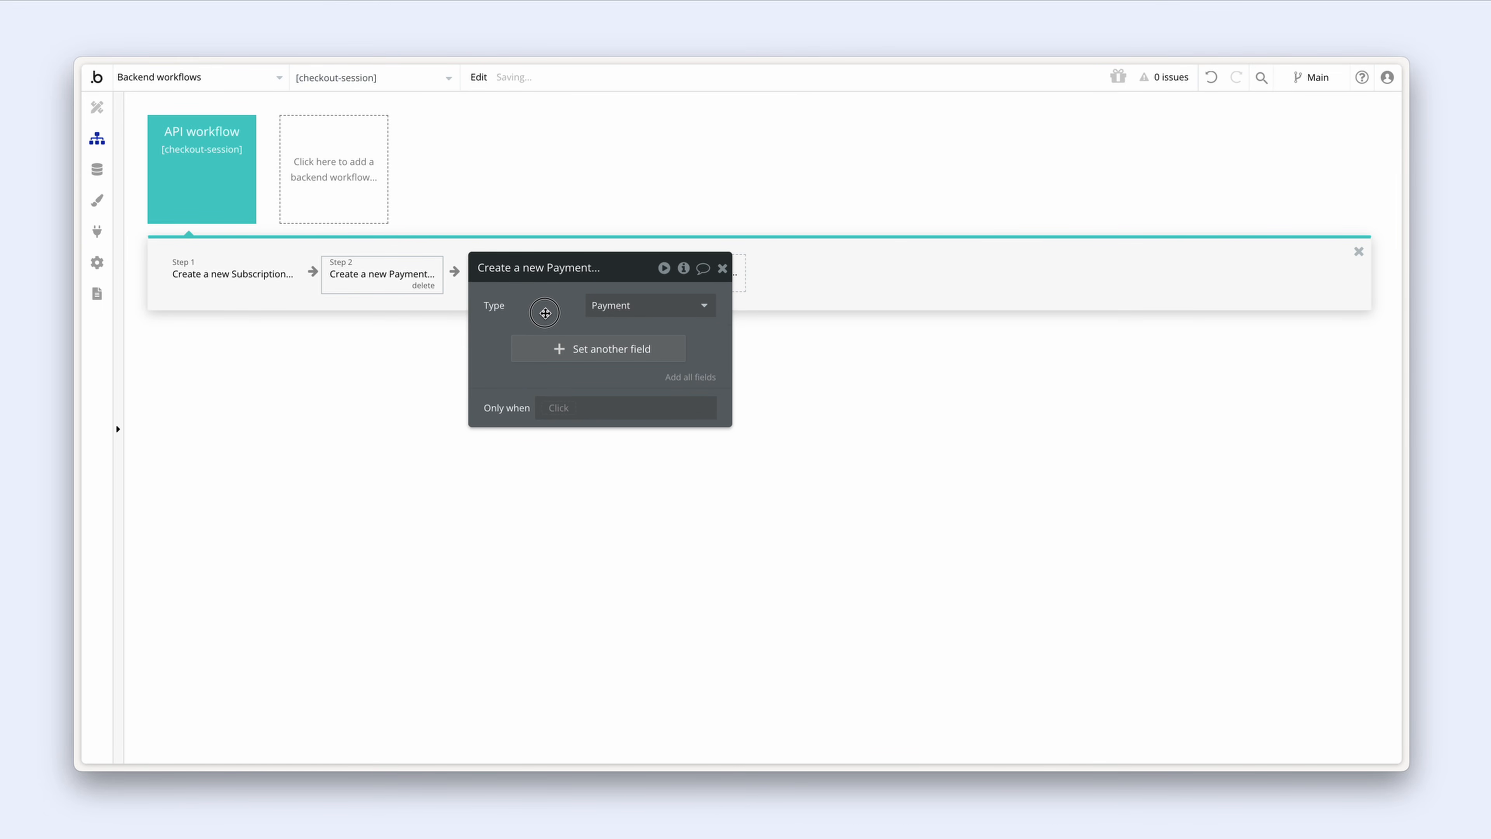
{"action": "left_click", "coordinate": [691, 377]}
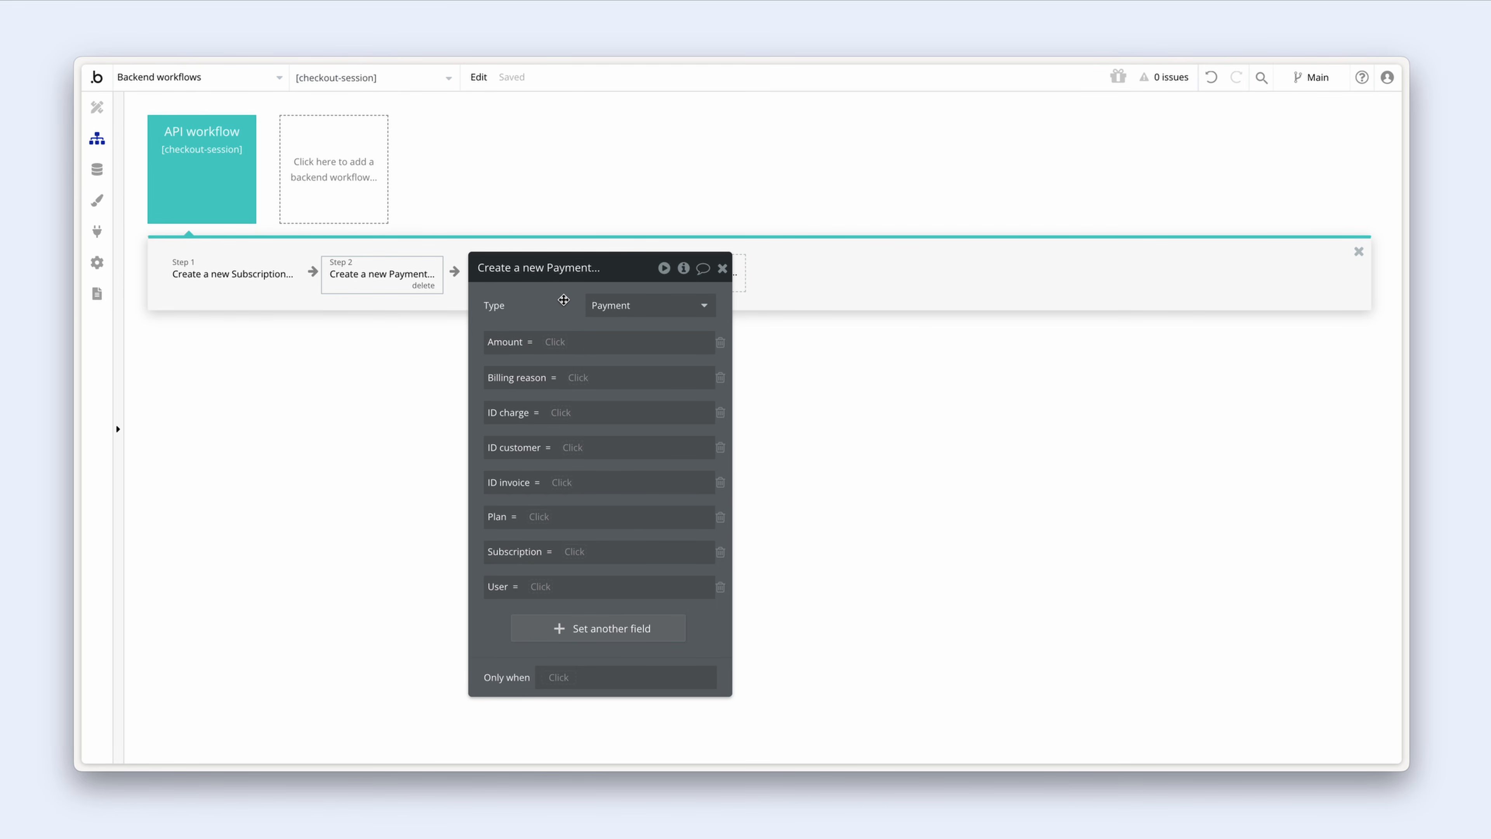
Step: Set Amount to Request Data's amount_total and Billing reason to 'subscription_create'
{"action": "left_click", "coordinate": [555, 341]}
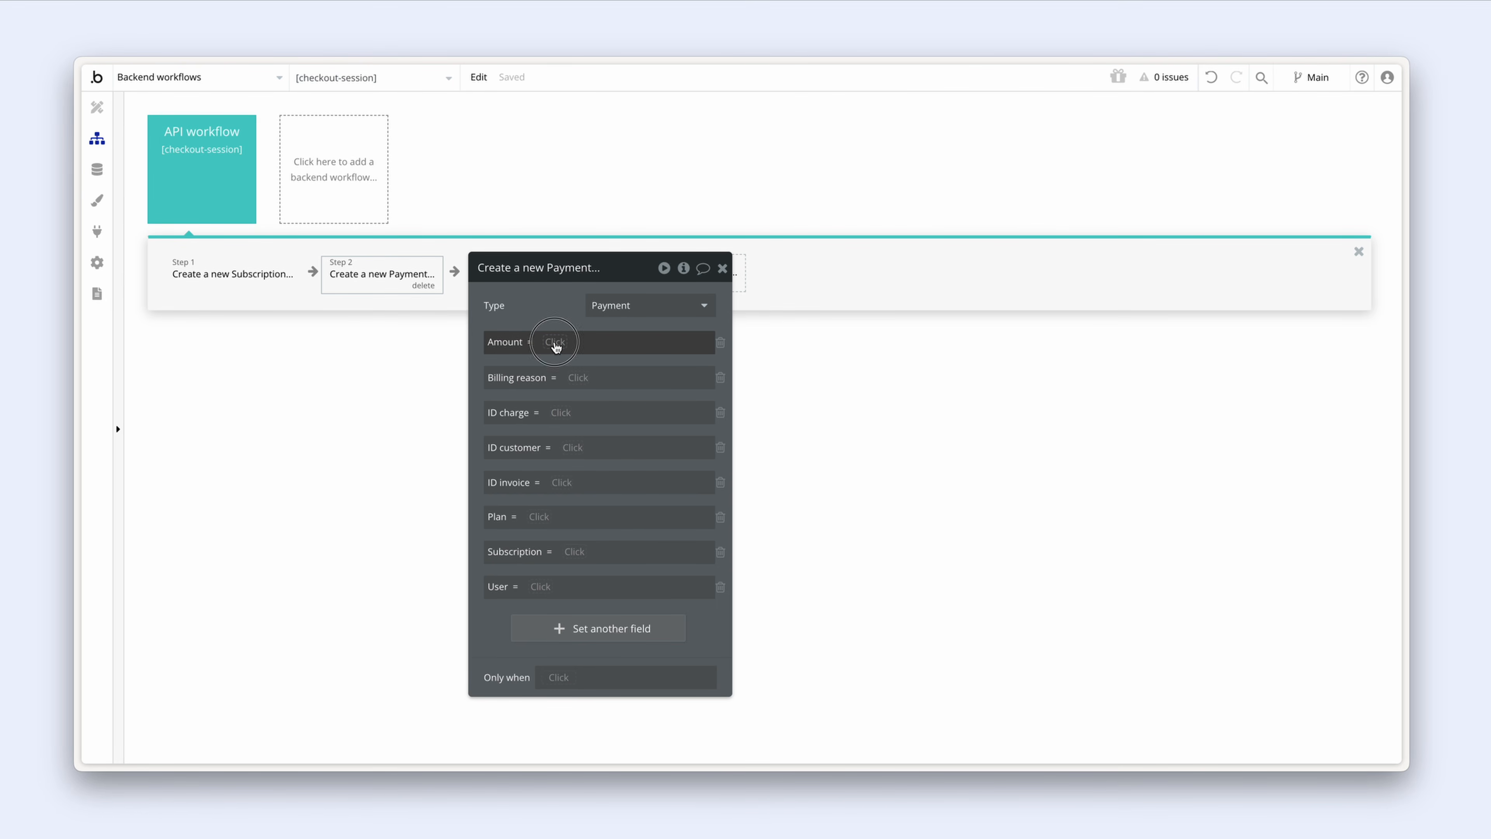
{"action": "type", "text": "req"}
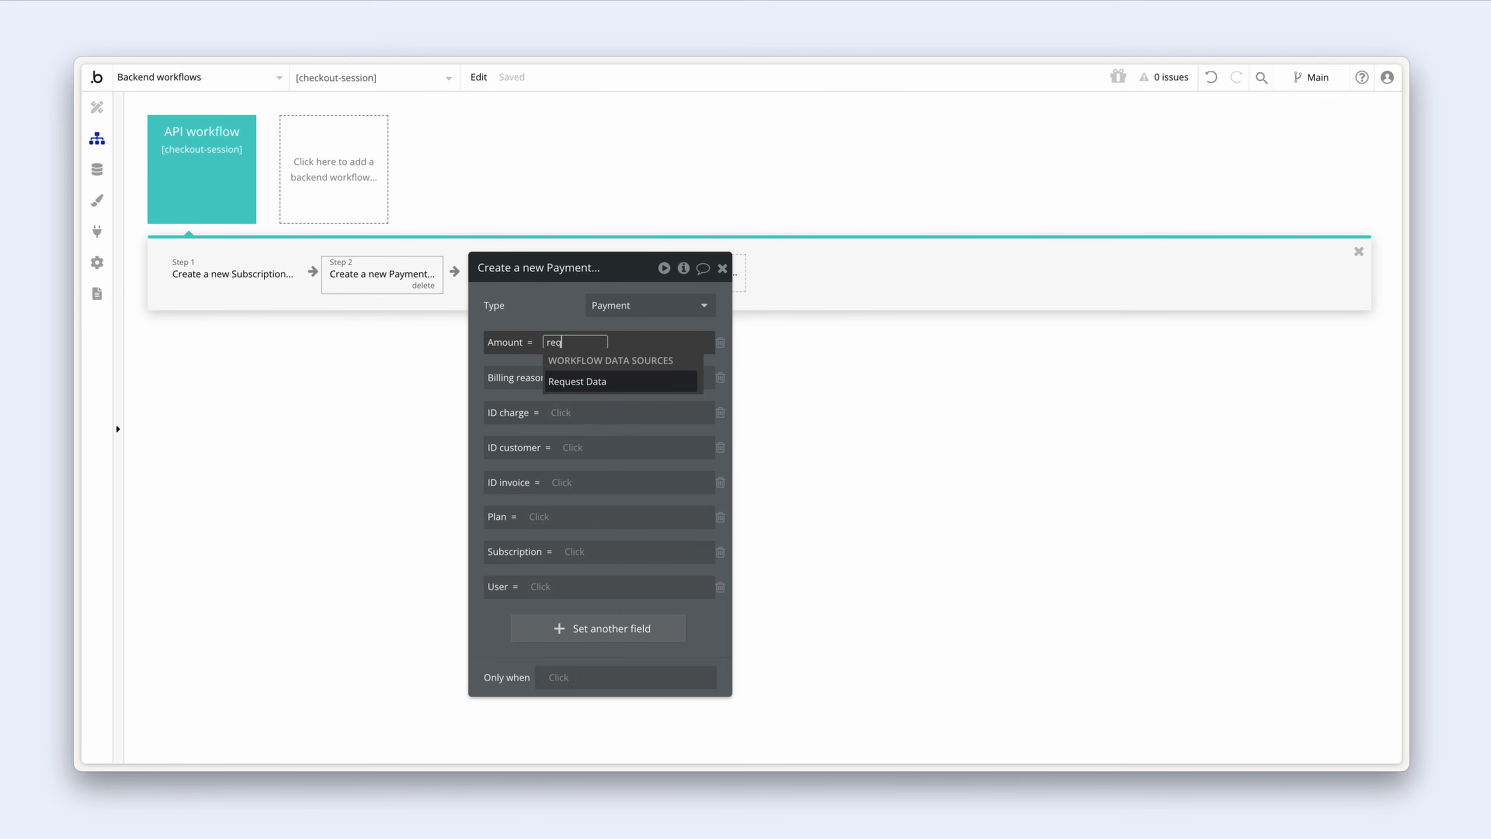
{"action": "left_click", "coordinate": [615, 383]}
{"action": "type", "text": "amoun"}
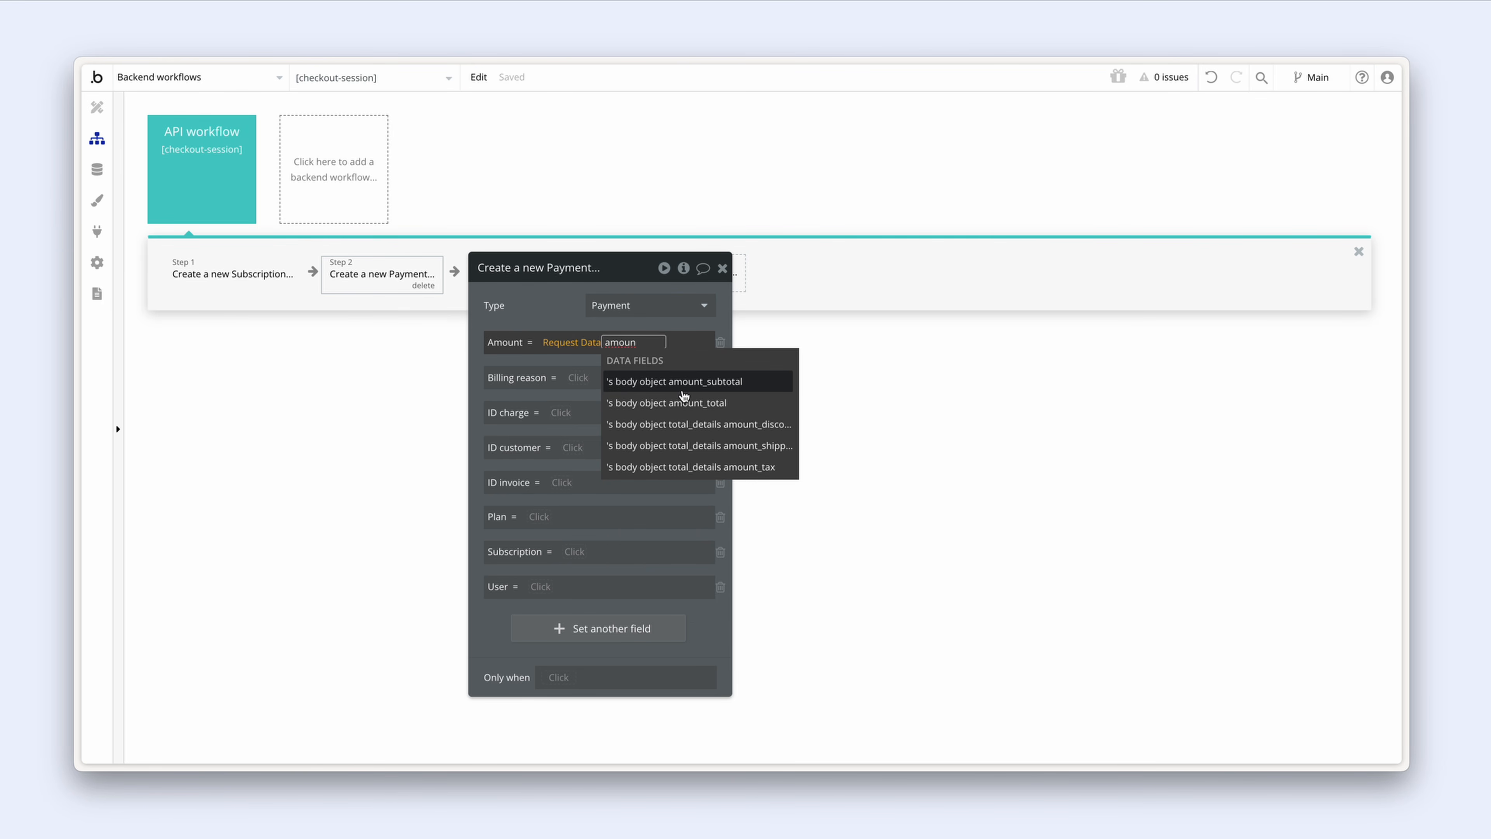
{"action": "left_click", "coordinate": [740, 406]}
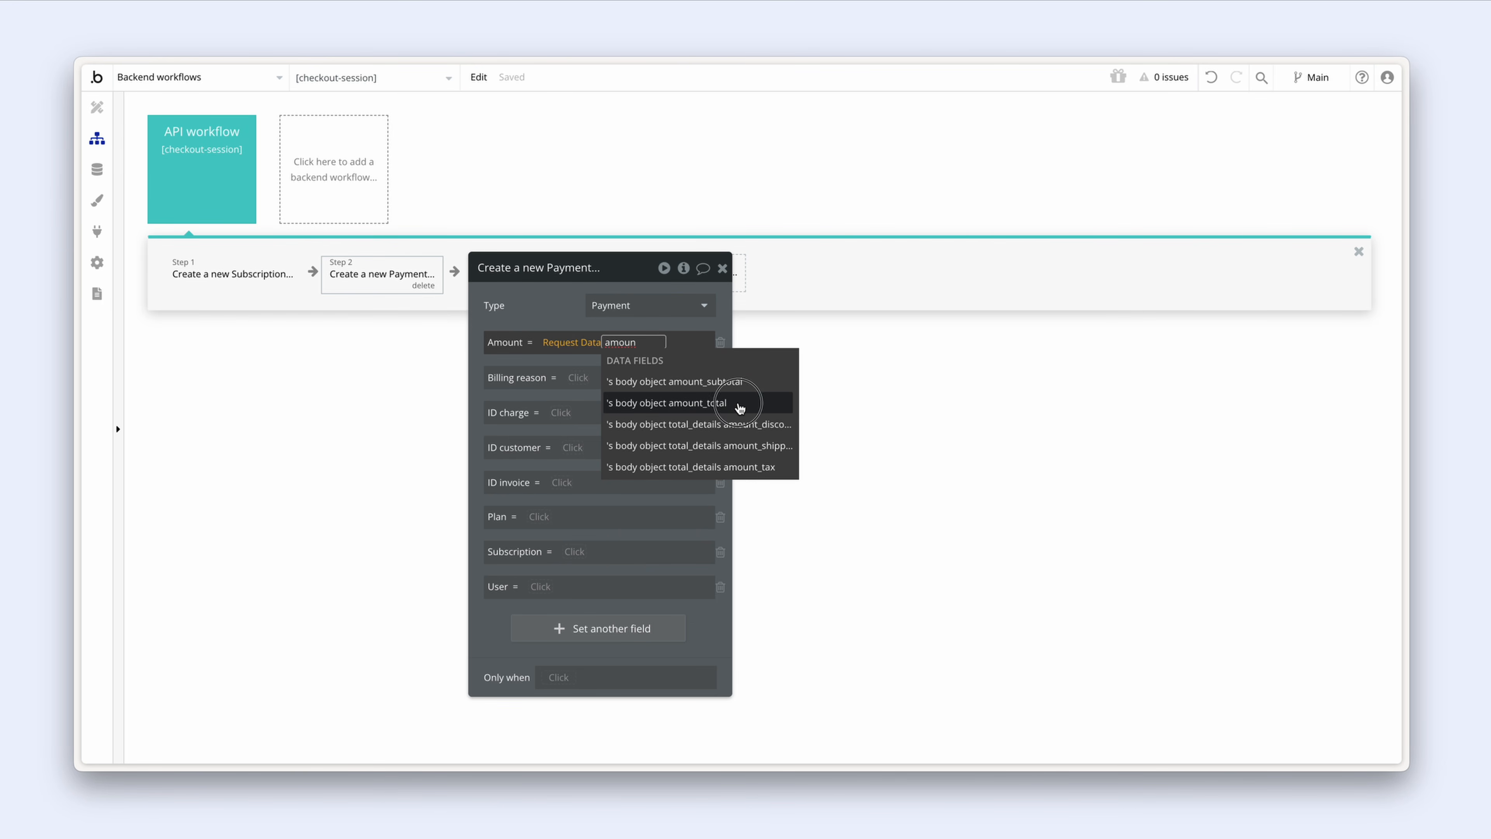
{"action": "left_click", "coordinate": [578, 309]}
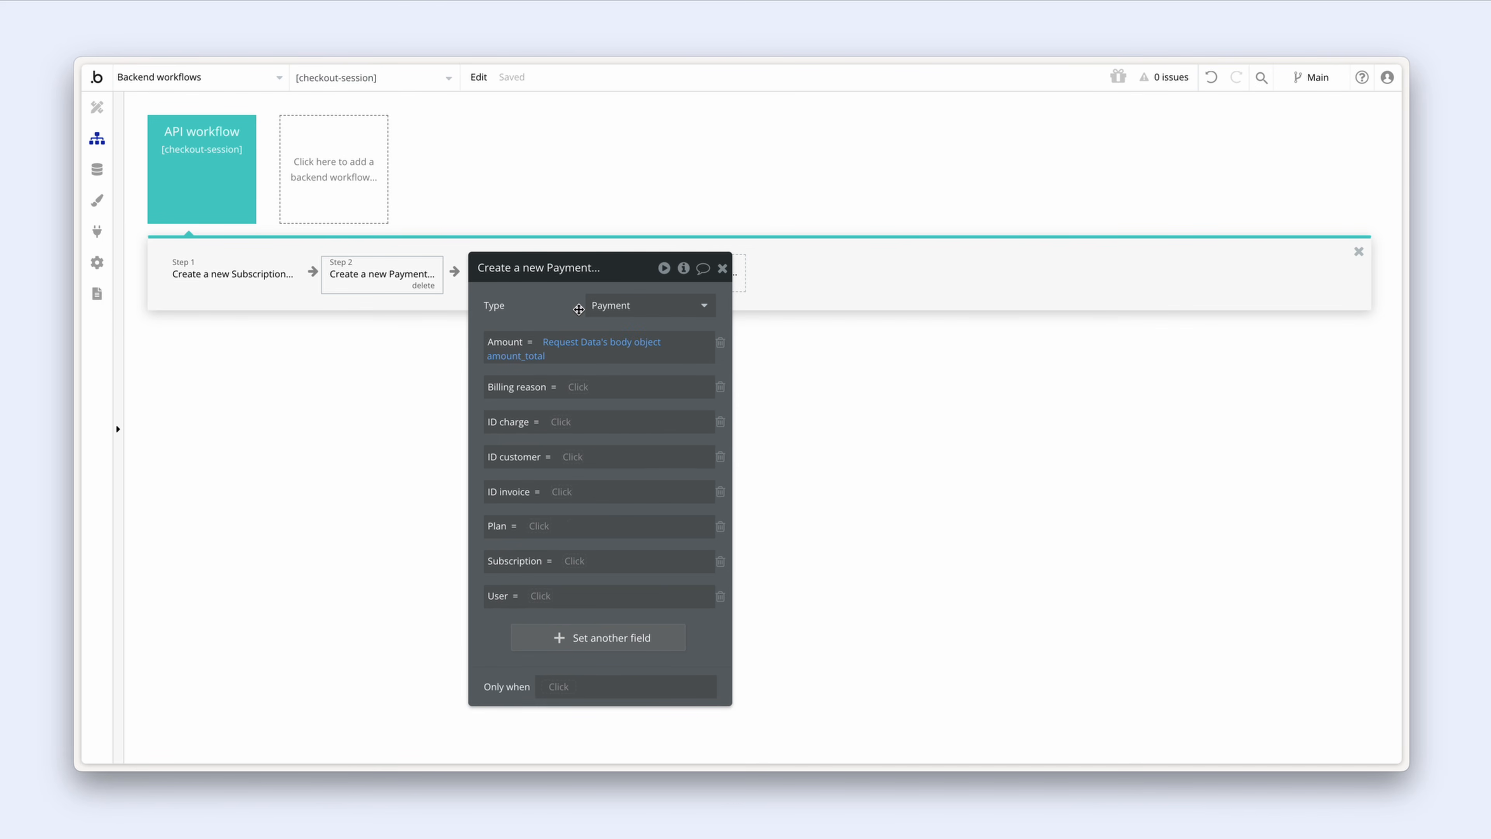
{"action": "left_click", "coordinate": [567, 386]}
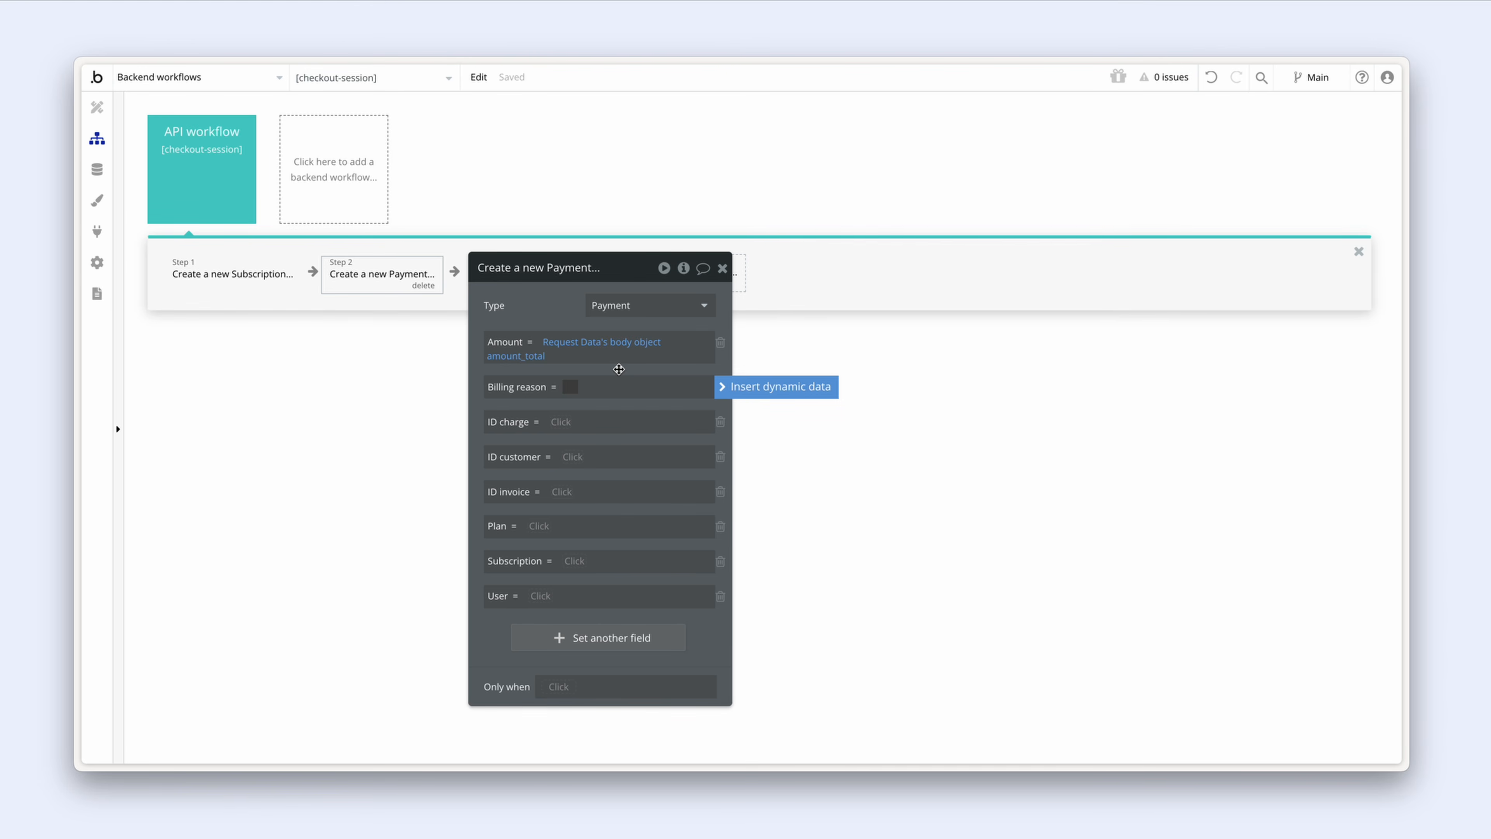
{"action": "type", "text": "subscription_create"}
{"action": "left_click", "coordinate": [614, 374]}
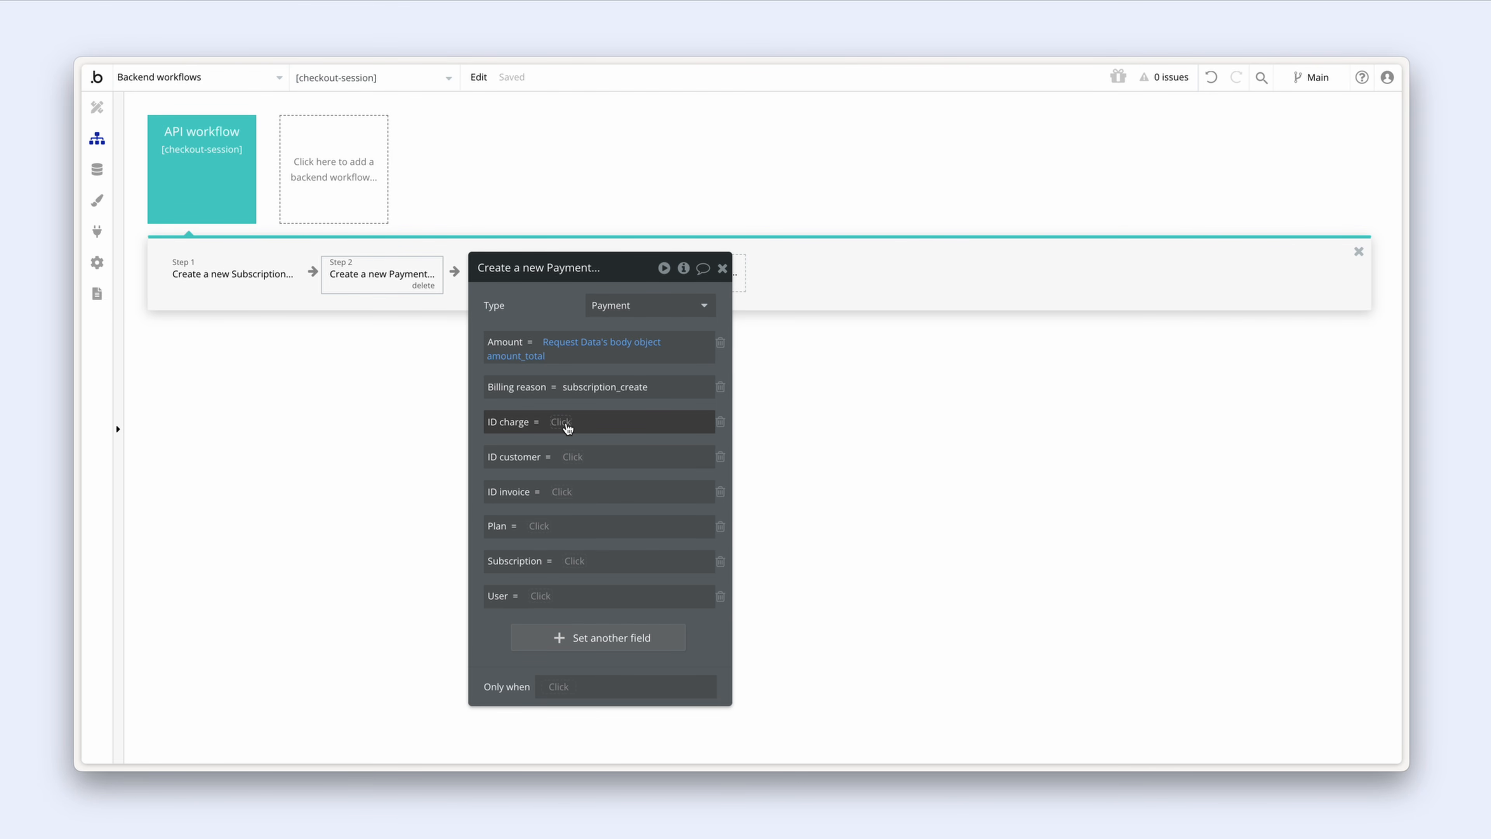
Step: Set ID customer and ID invoice to Request Data's body object customer and invoice
{"action": "left_click", "coordinate": [574, 457]}
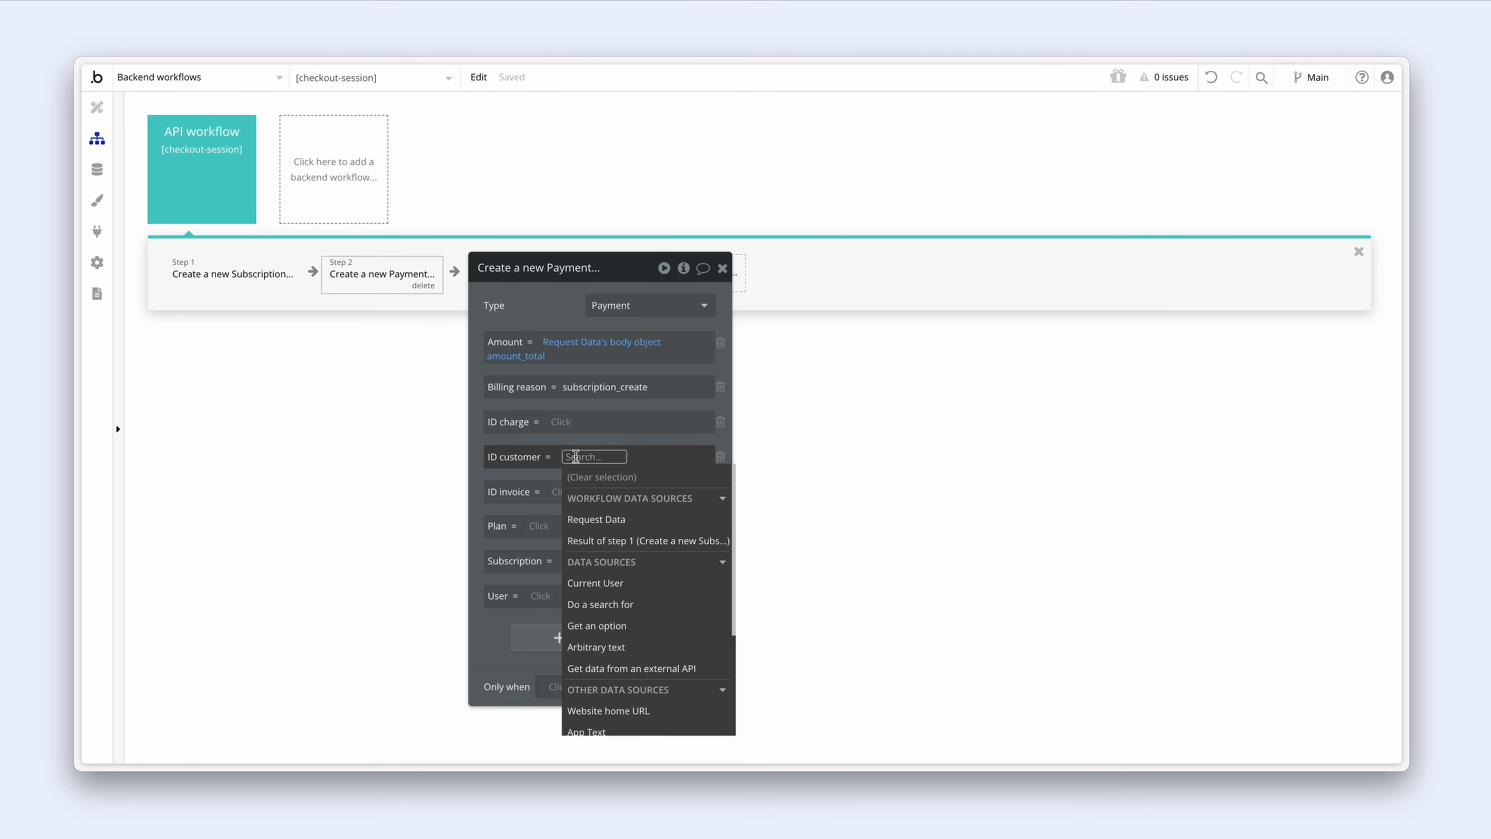
{"action": "type", "text": "requ"}
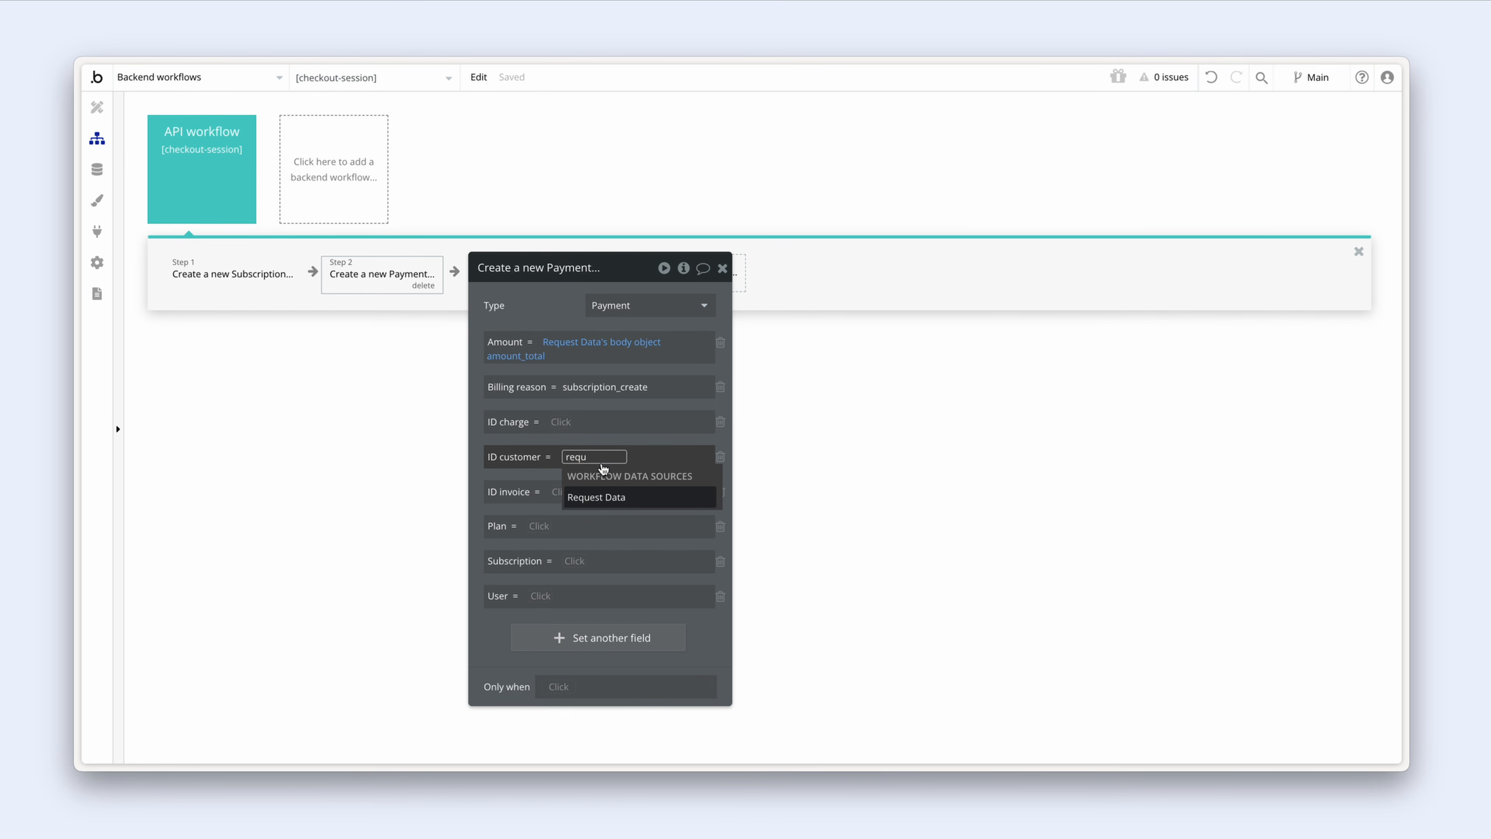
{"action": "left_click", "coordinate": [639, 499]}
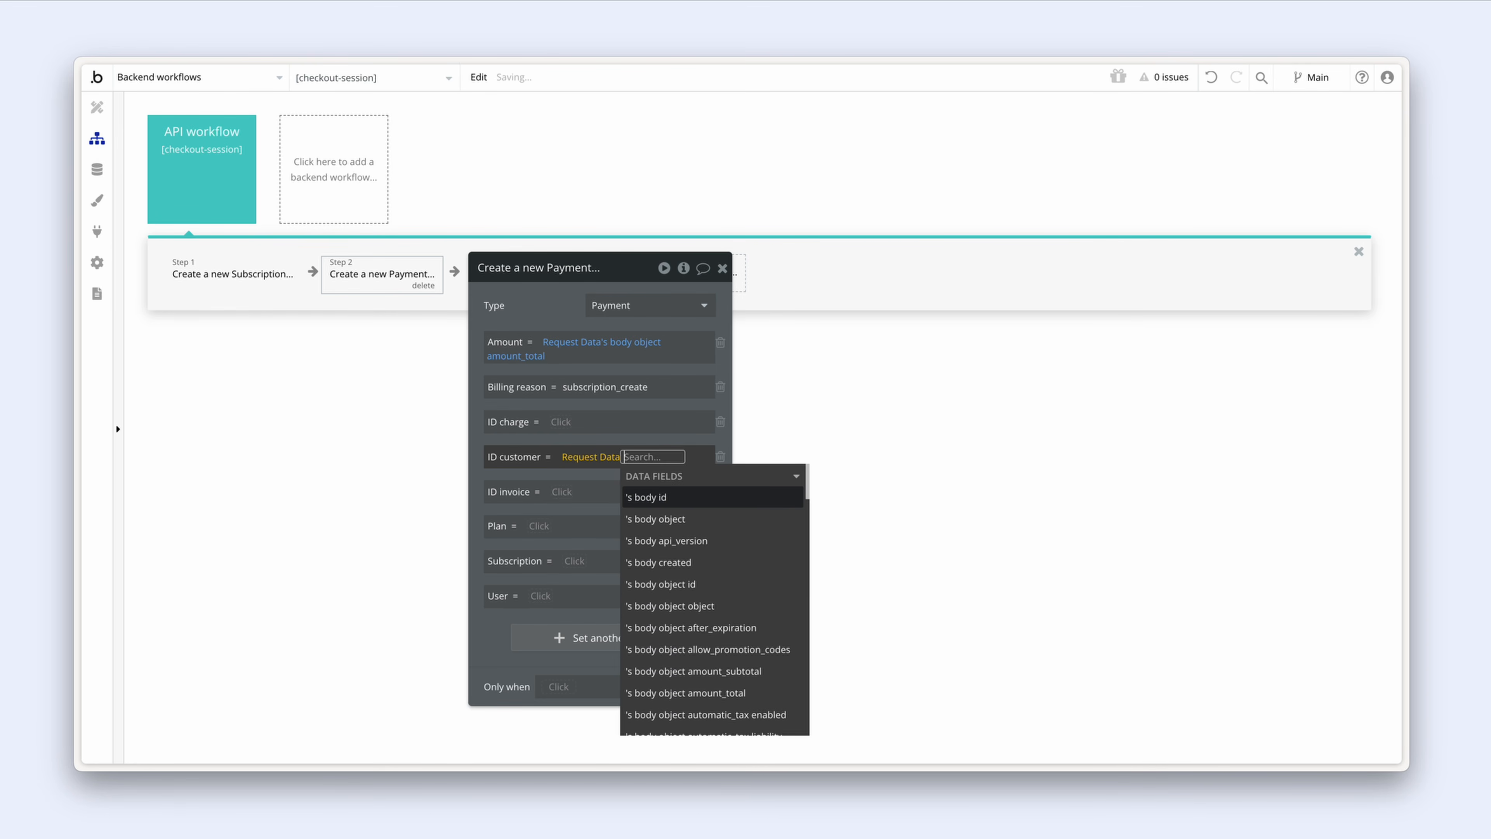
{"action": "type", "text": "cus"}
{"action": "left_click", "coordinate": [738, 588]}
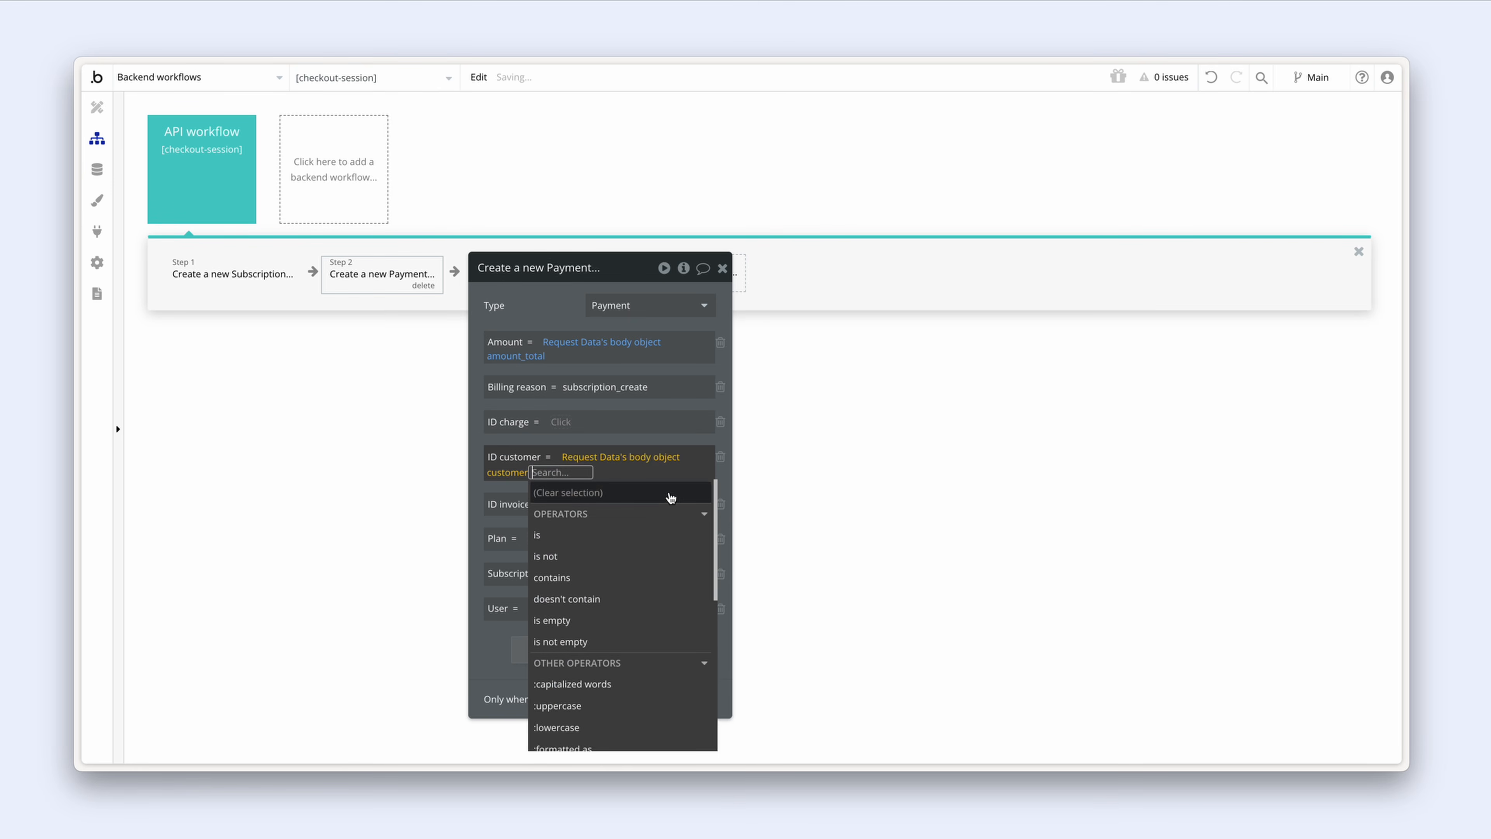
{"action": "left_click", "coordinate": [646, 440]}
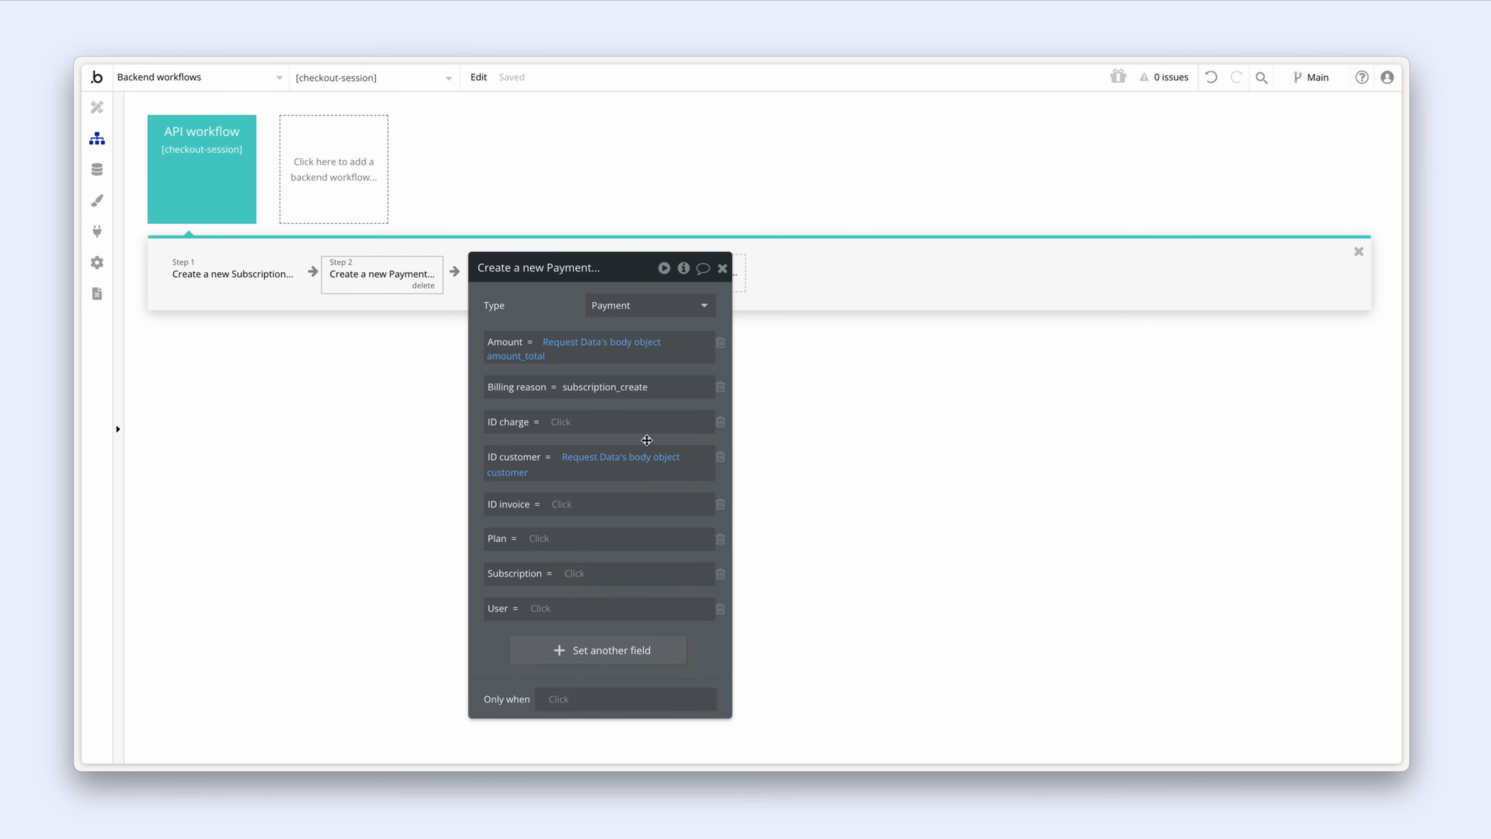
{"action": "left_click", "coordinate": [561, 505]}
{"action": "type", "text": "requ"}
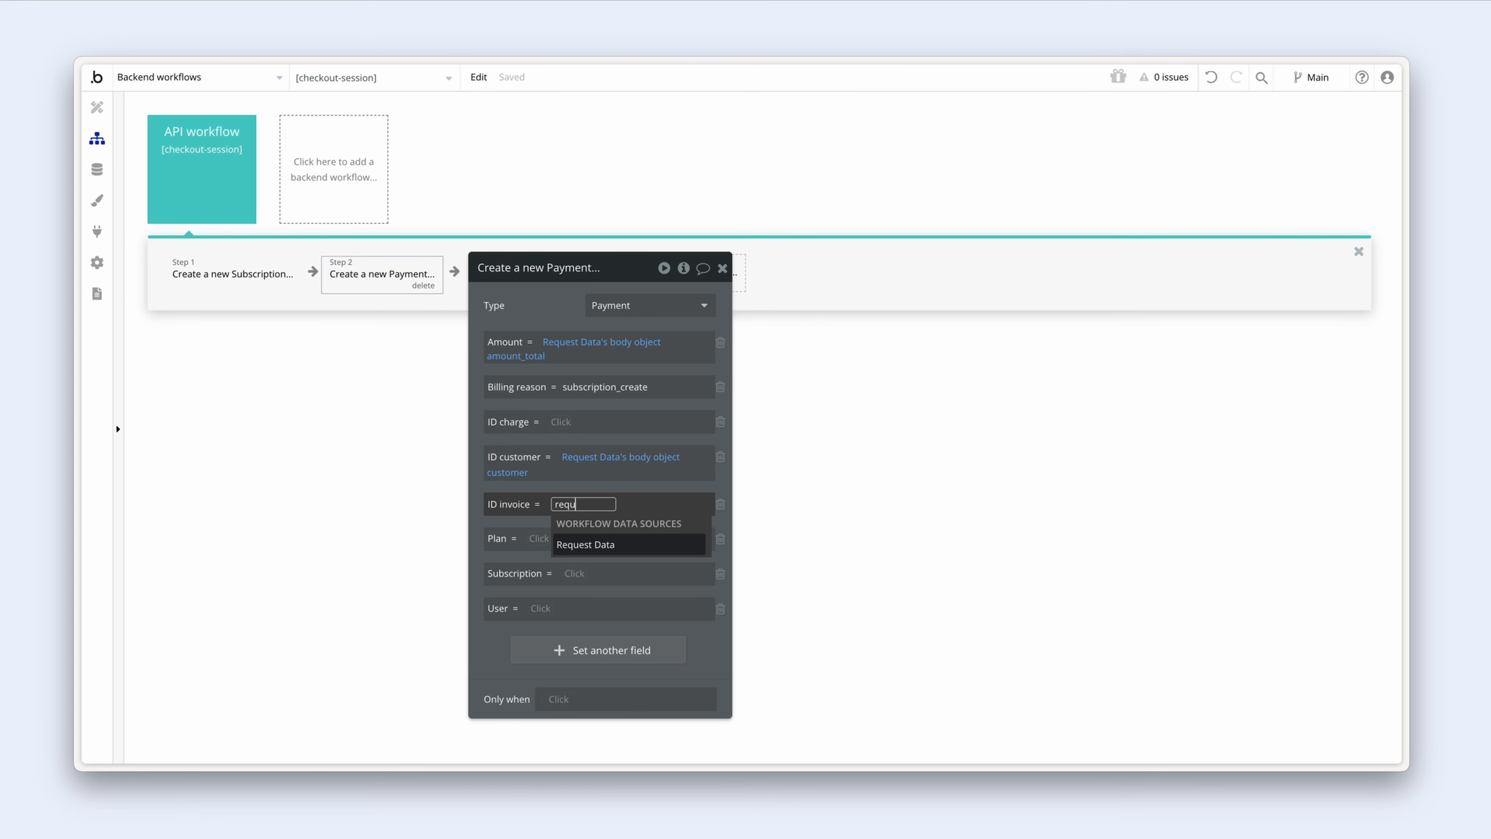
{"action": "left_click", "coordinate": [621, 543]}
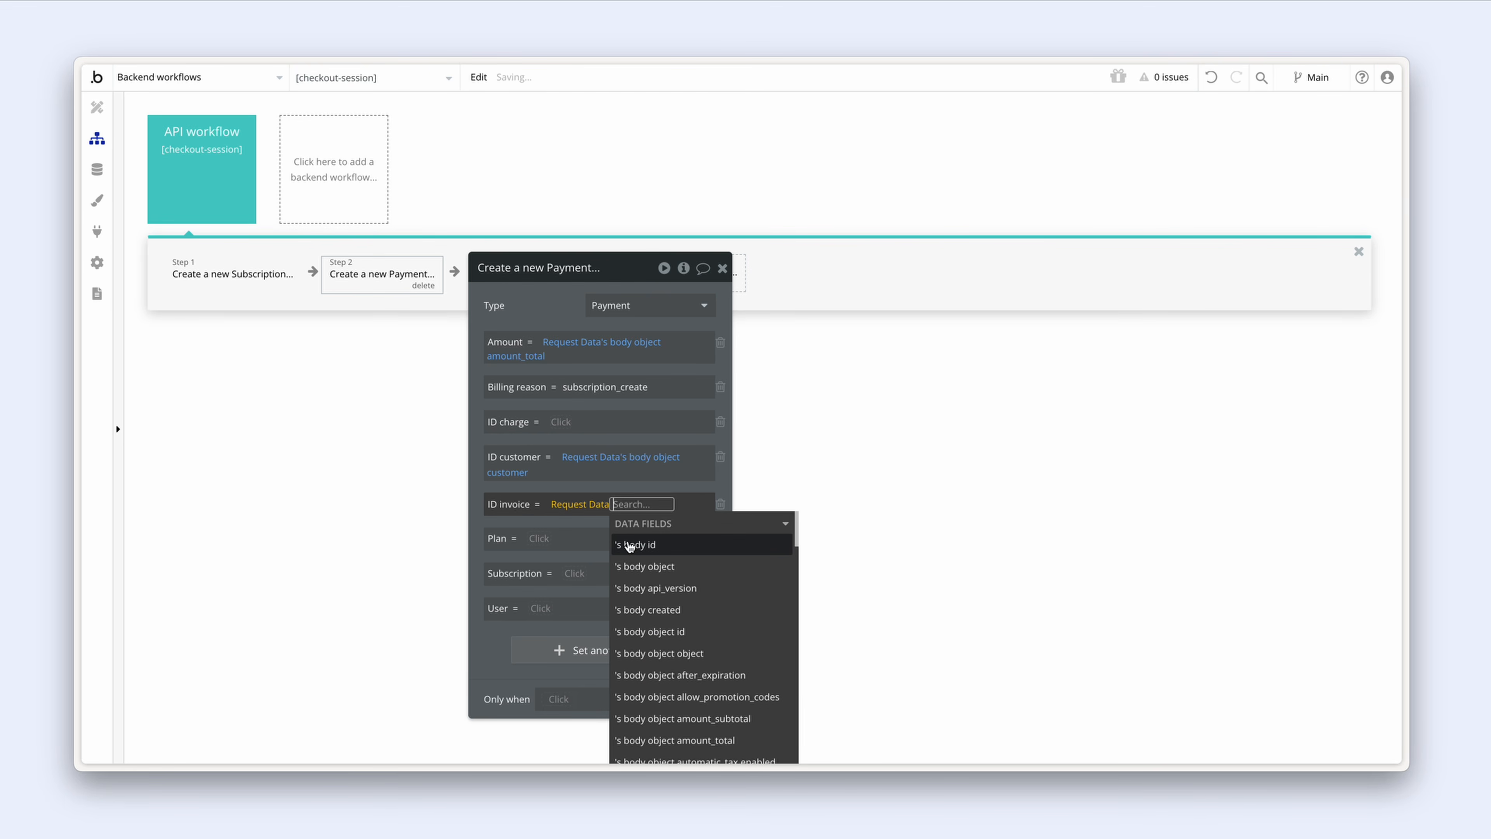
{"action": "type", "text": "inv"}
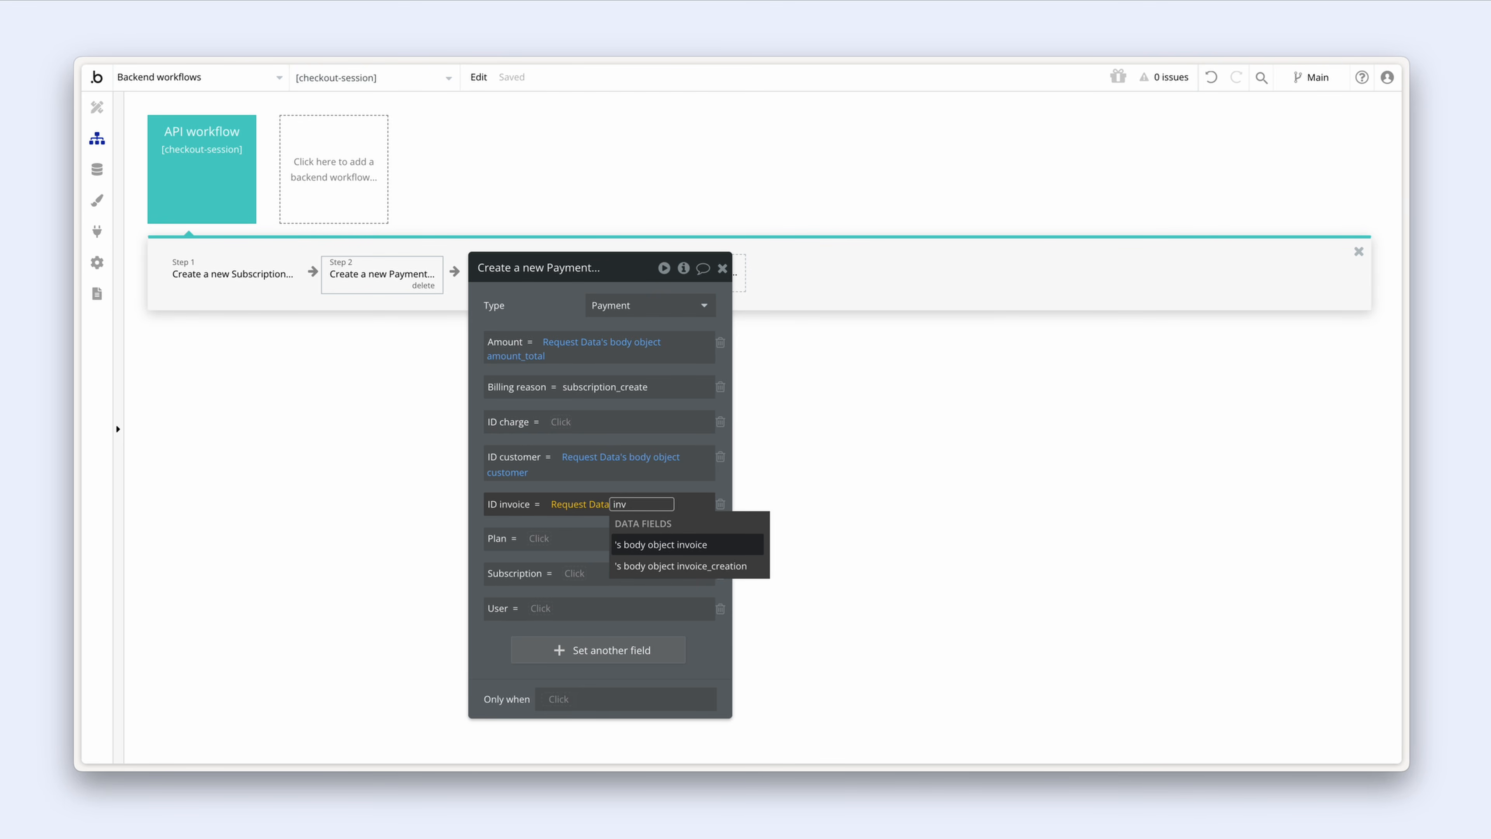
{"action": "left_click", "coordinate": [716, 549]}
{"action": "left_click", "coordinate": [625, 486]}
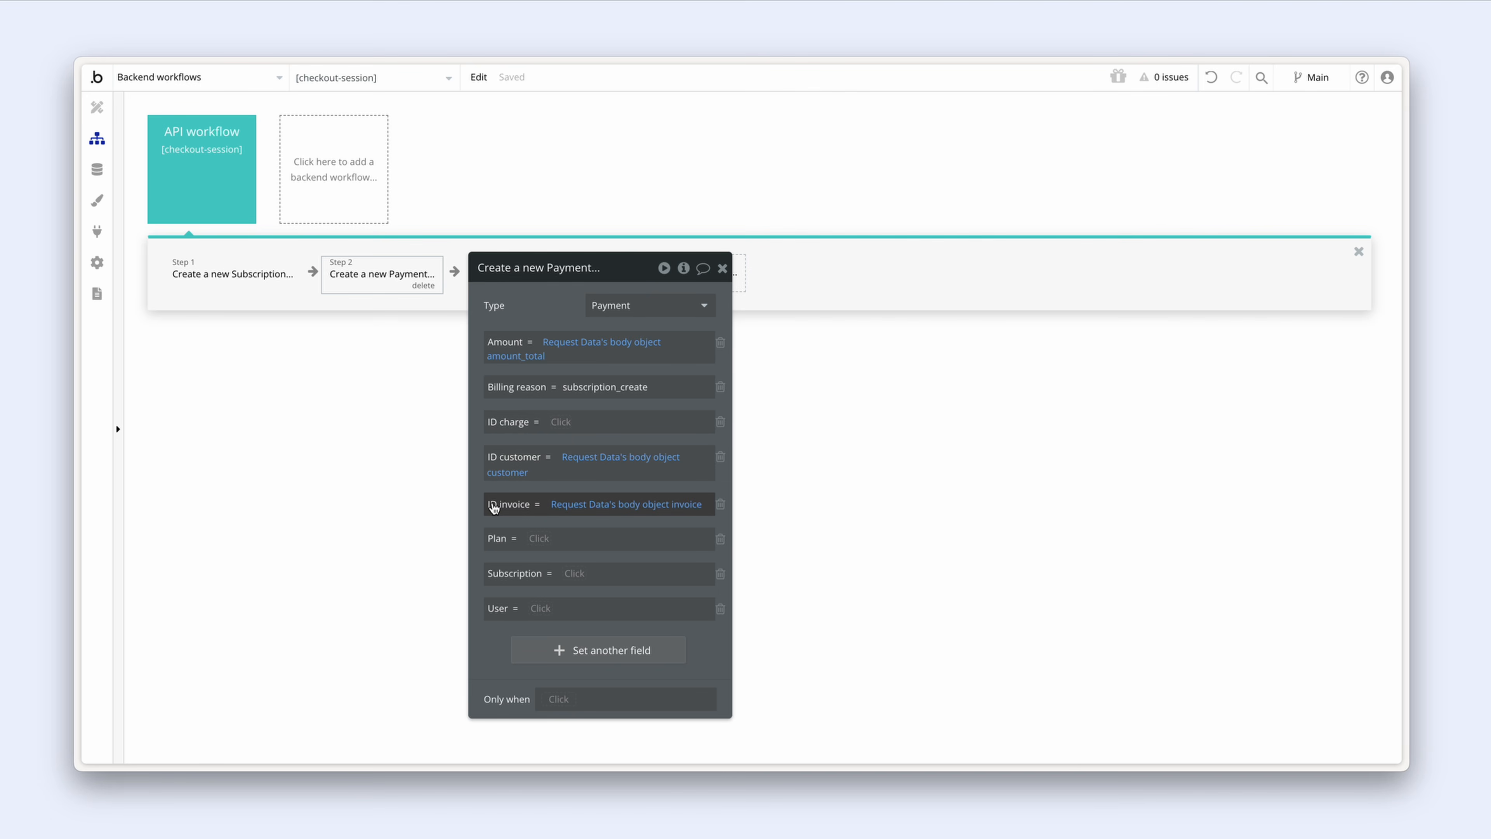
{"action": "left_click", "coordinate": [224, 176]}
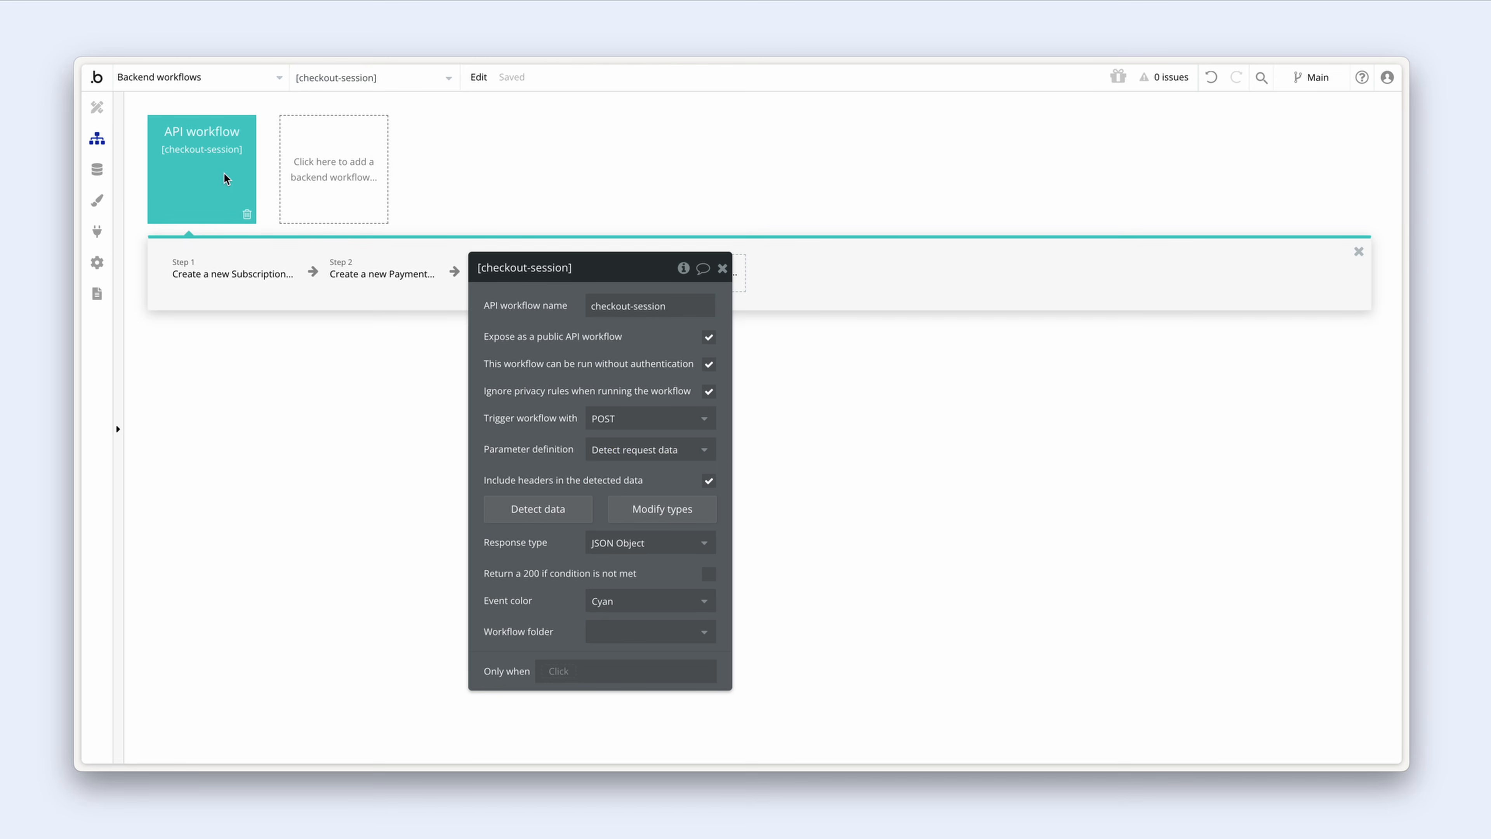
{"action": "left_click", "coordinate": [632, 509]}
{"action": "scroll", "coordinate": [600, 462], "scroll_direction": "down", "scroll_amount": 20}
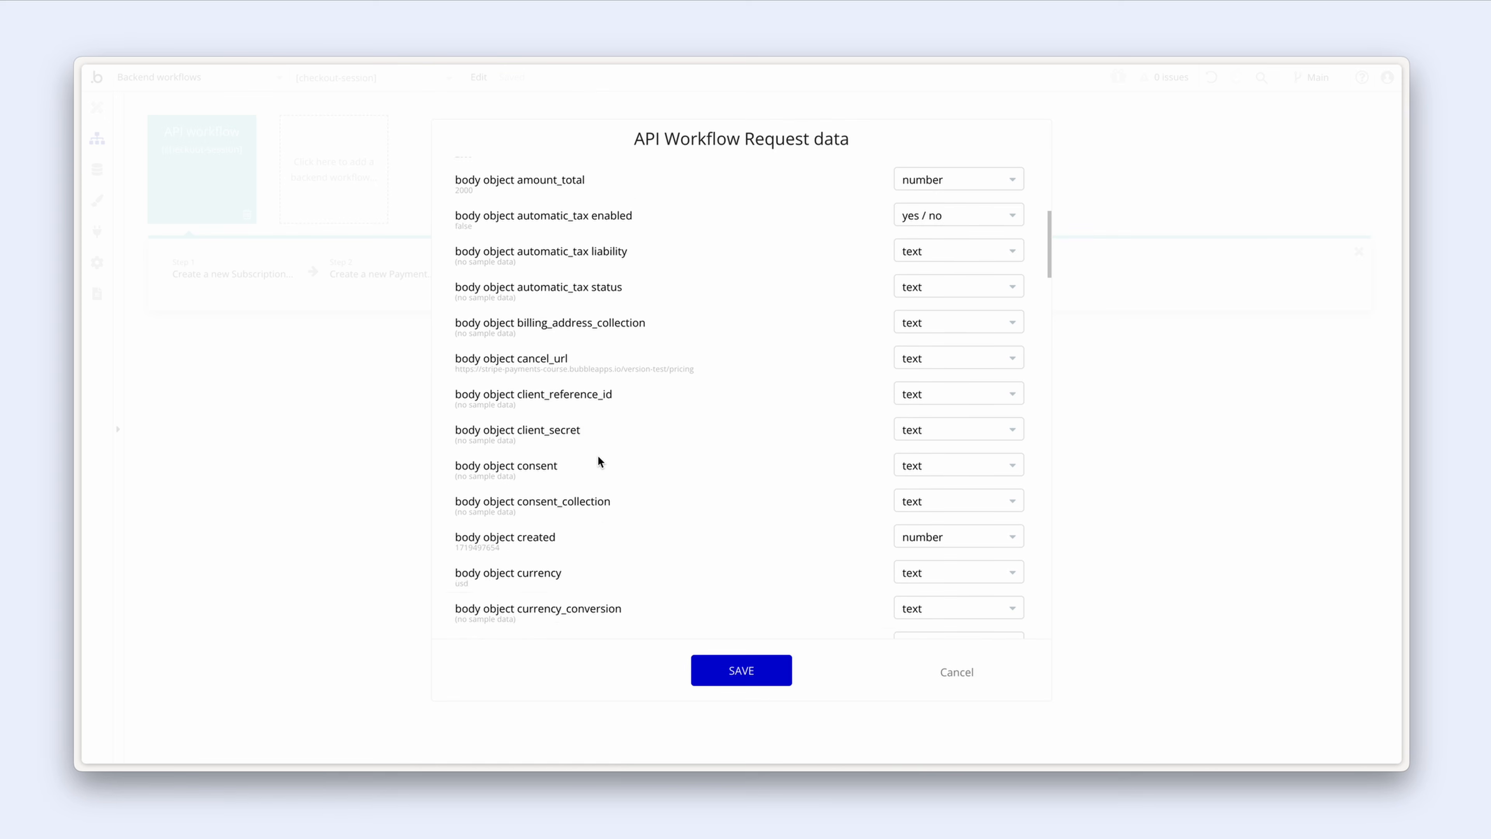
{"action": "scroll", "coordinate": [598, 460], "scroll_direction": "down", "scroll_amount": 1}
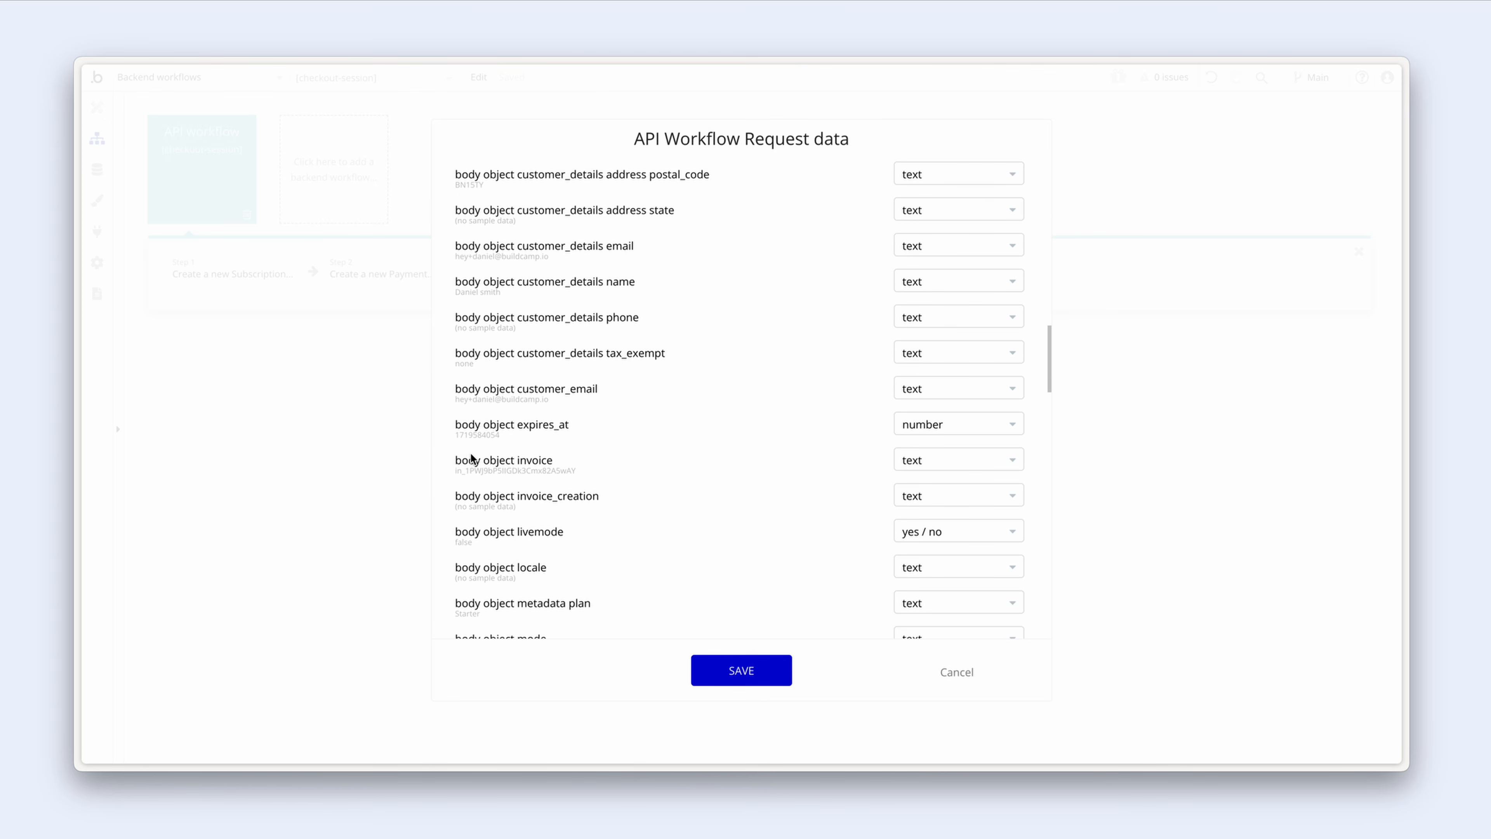
{"action": "left_click", "coordinate": [461, 471]}
{"action": "left_click_drag", "start_coordinate": [461, 471], "coordinate": [569, 473]}
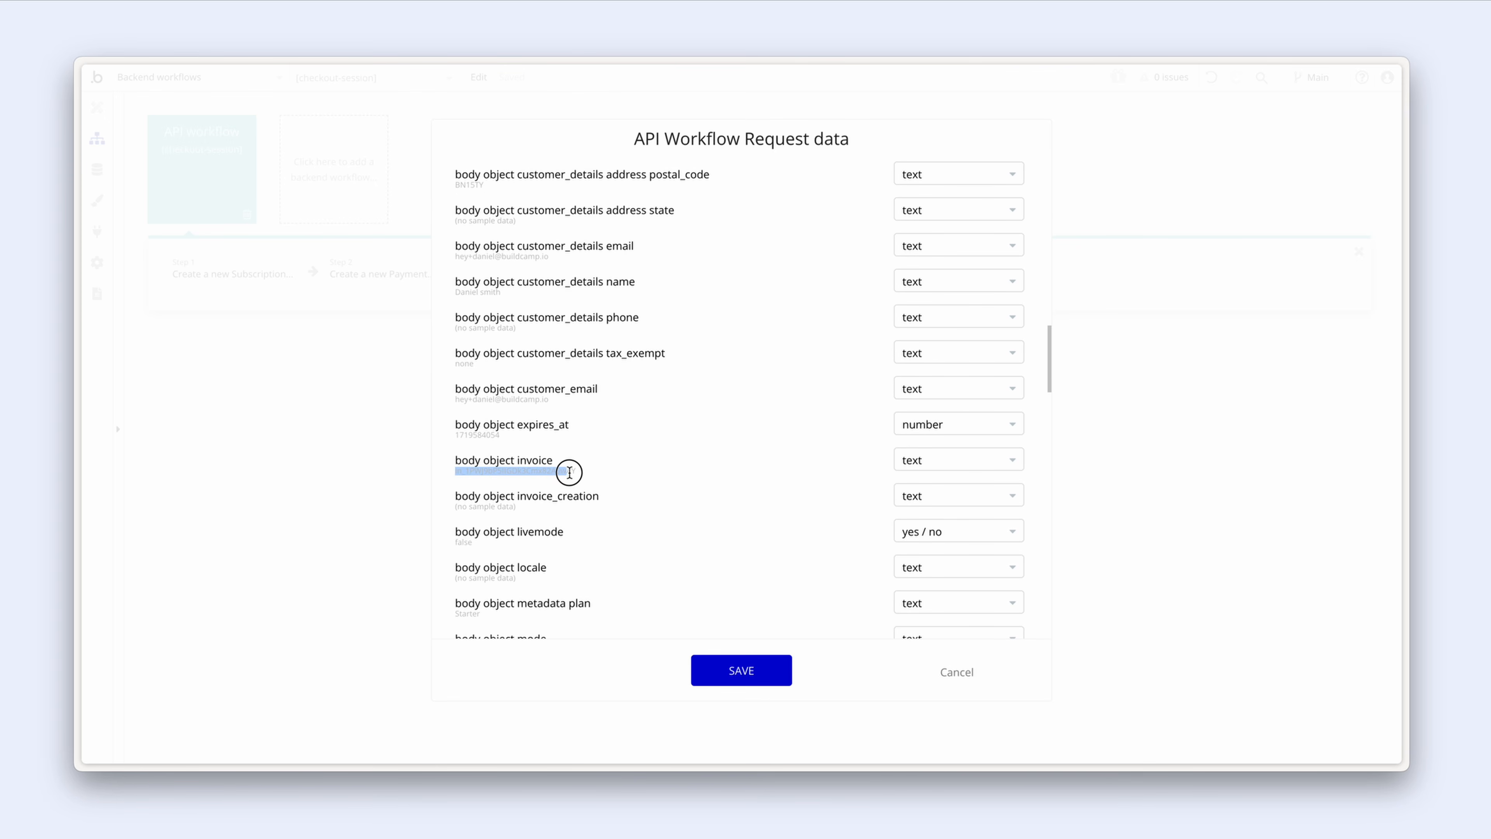
{"action": "left_click", "coordinate": [583, 472]}
{"action": "left_click", "coordinate": [949, 680]}
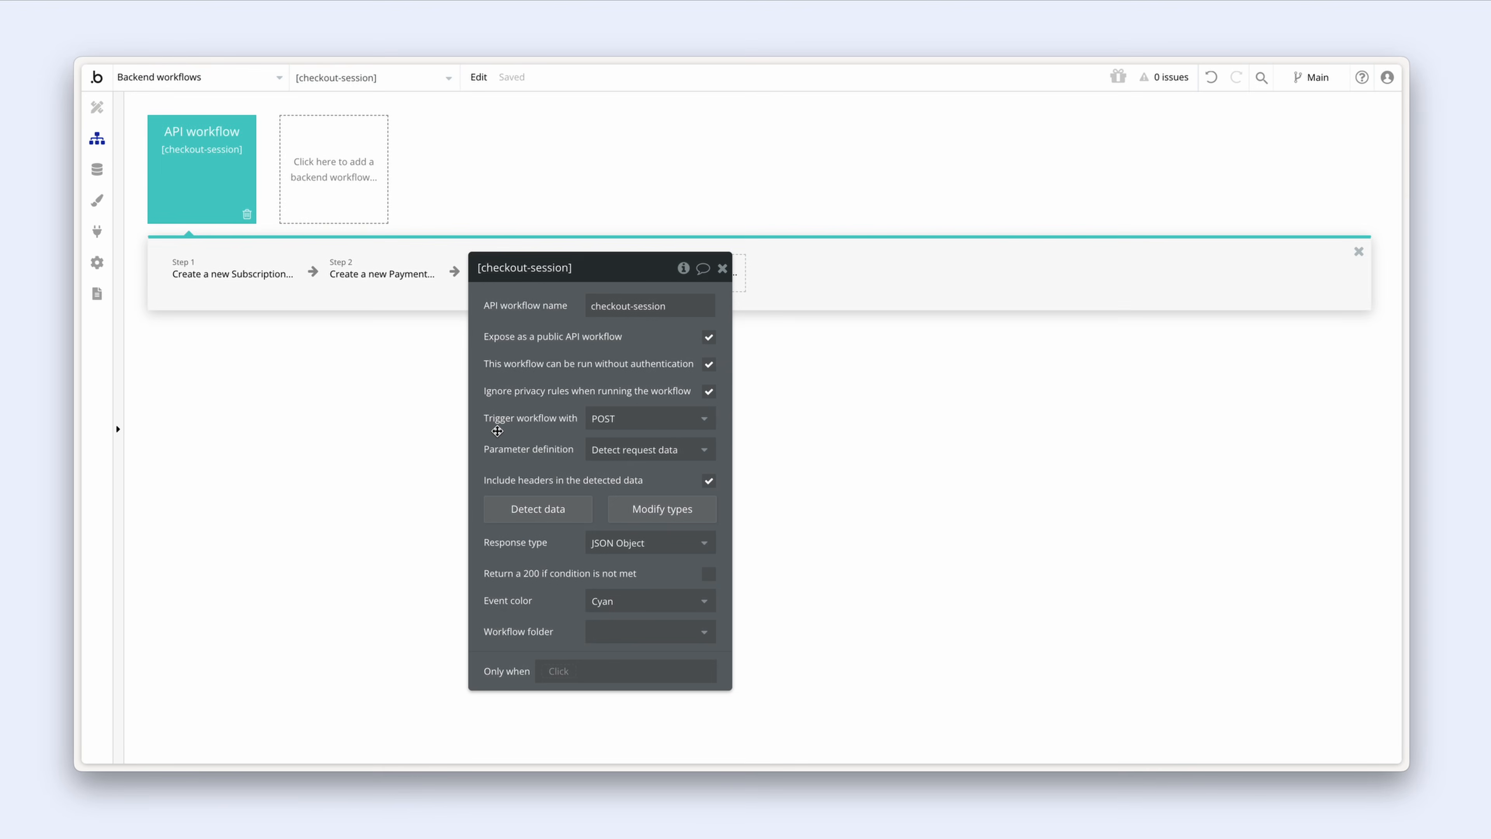
Step: Open the US$20.00 subscription payment in Stripe and review its details
{"action": "key", "text": "ctrl+Tab"}
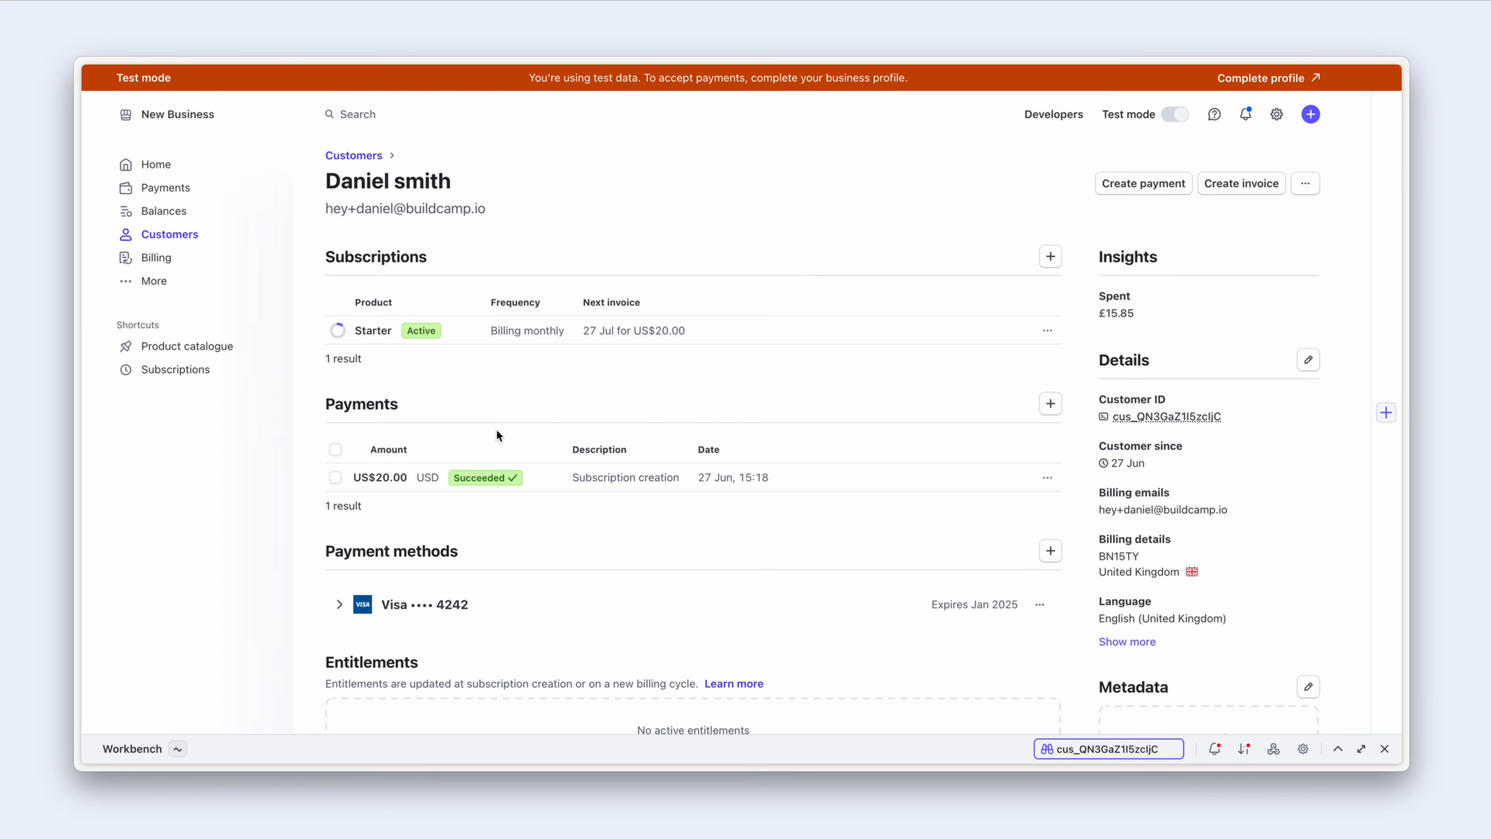
{"action": "left_click", "coordinate": [799, 485]}
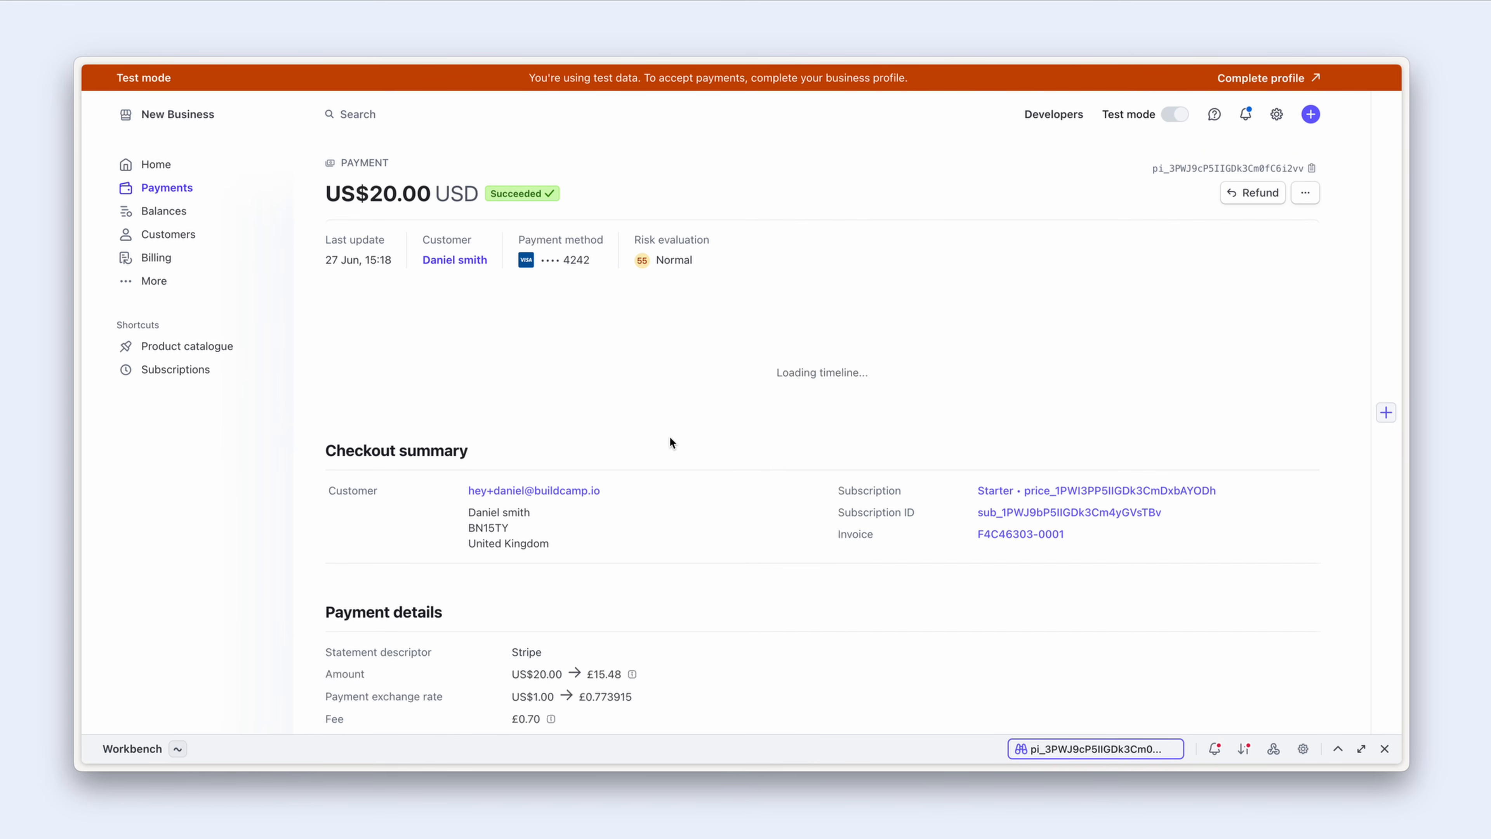
{"action": "scroll", "coordinate": [671, 438], "scroll_direction": "down", "scroll_amount": 3}
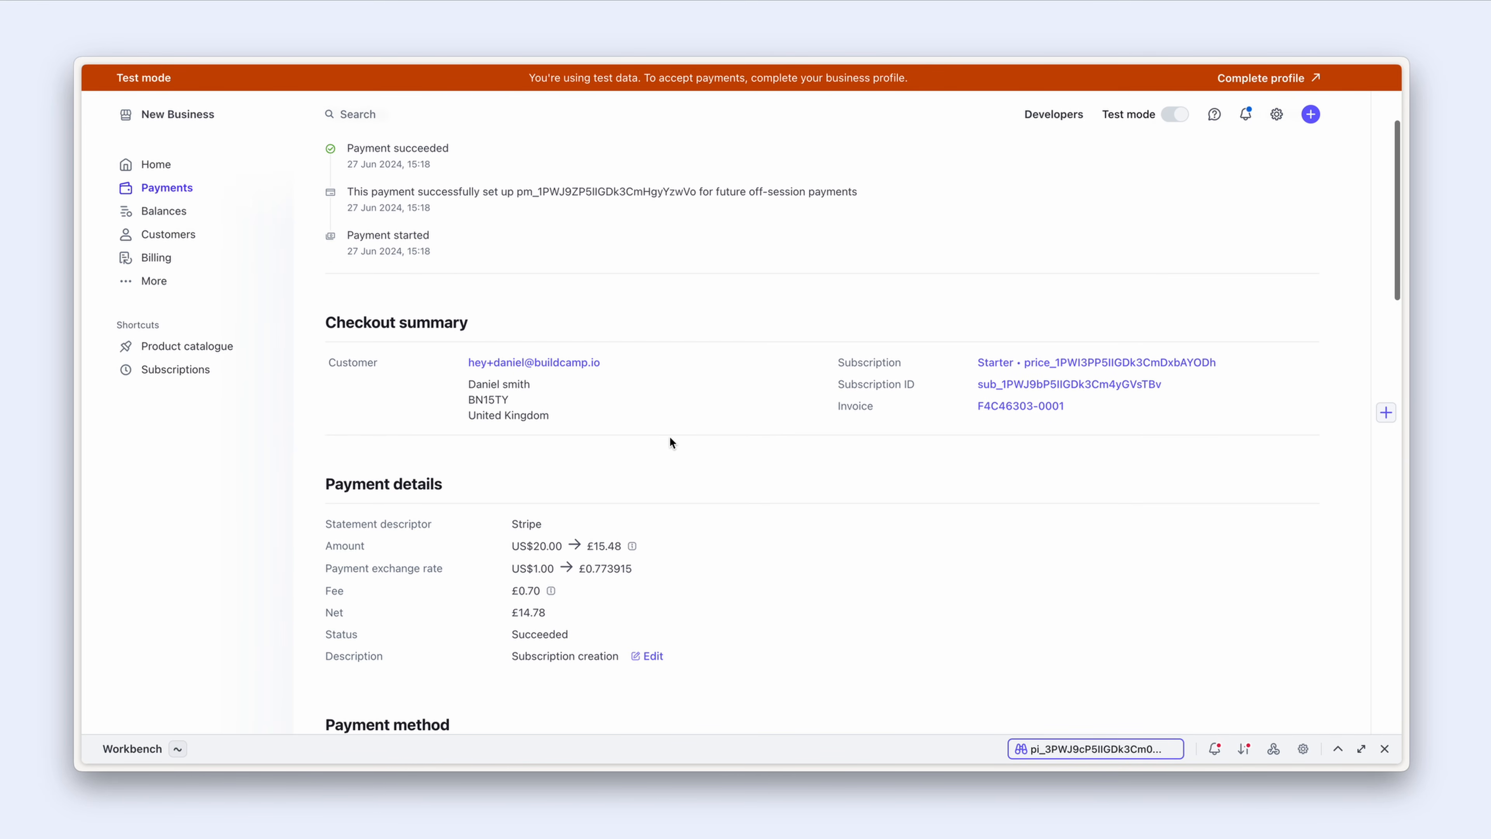
{"action": "scroll", "coordinate": [670, 438], "scroll_direction": "down", "scroll_amount": 5}
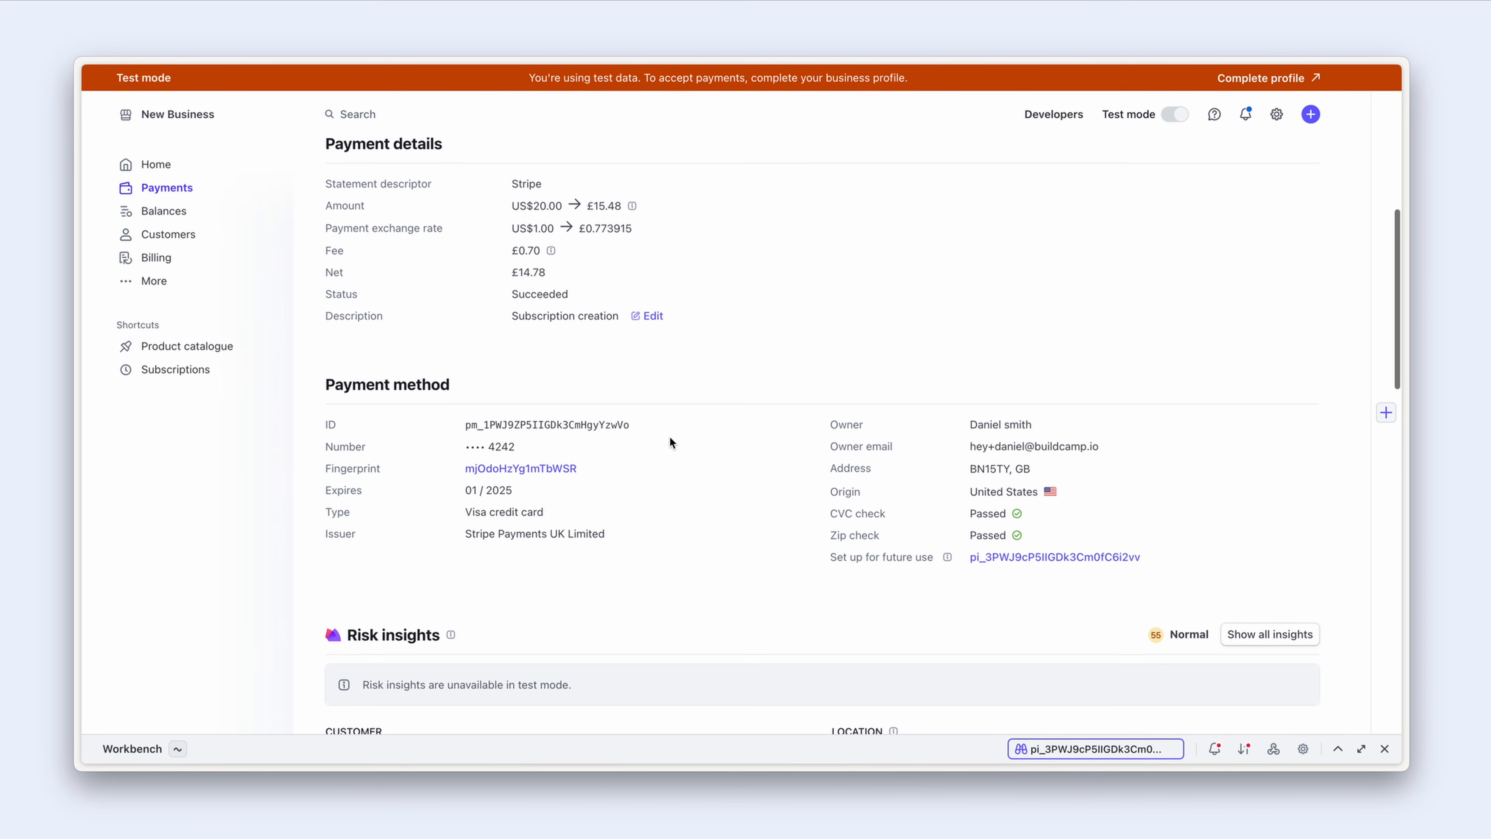
{"action": "scroll", "coordinate": [670, 437], "scroll_direction": "down", "scroll_amount": 10}
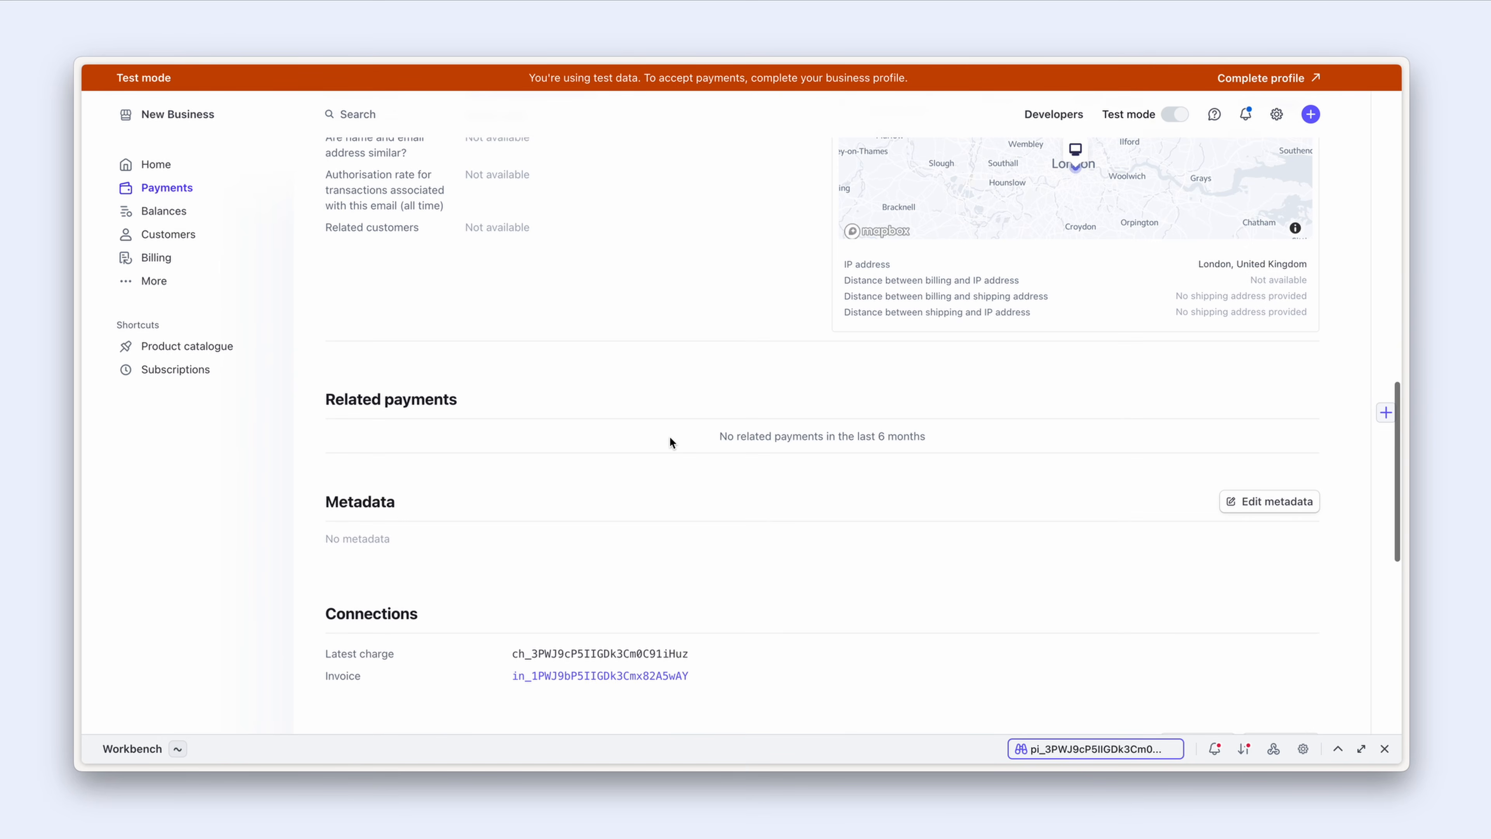
{"action": "scroll", "coordinate": [671, 442], "scroll_direction": "down", "scroll_amount": 4}
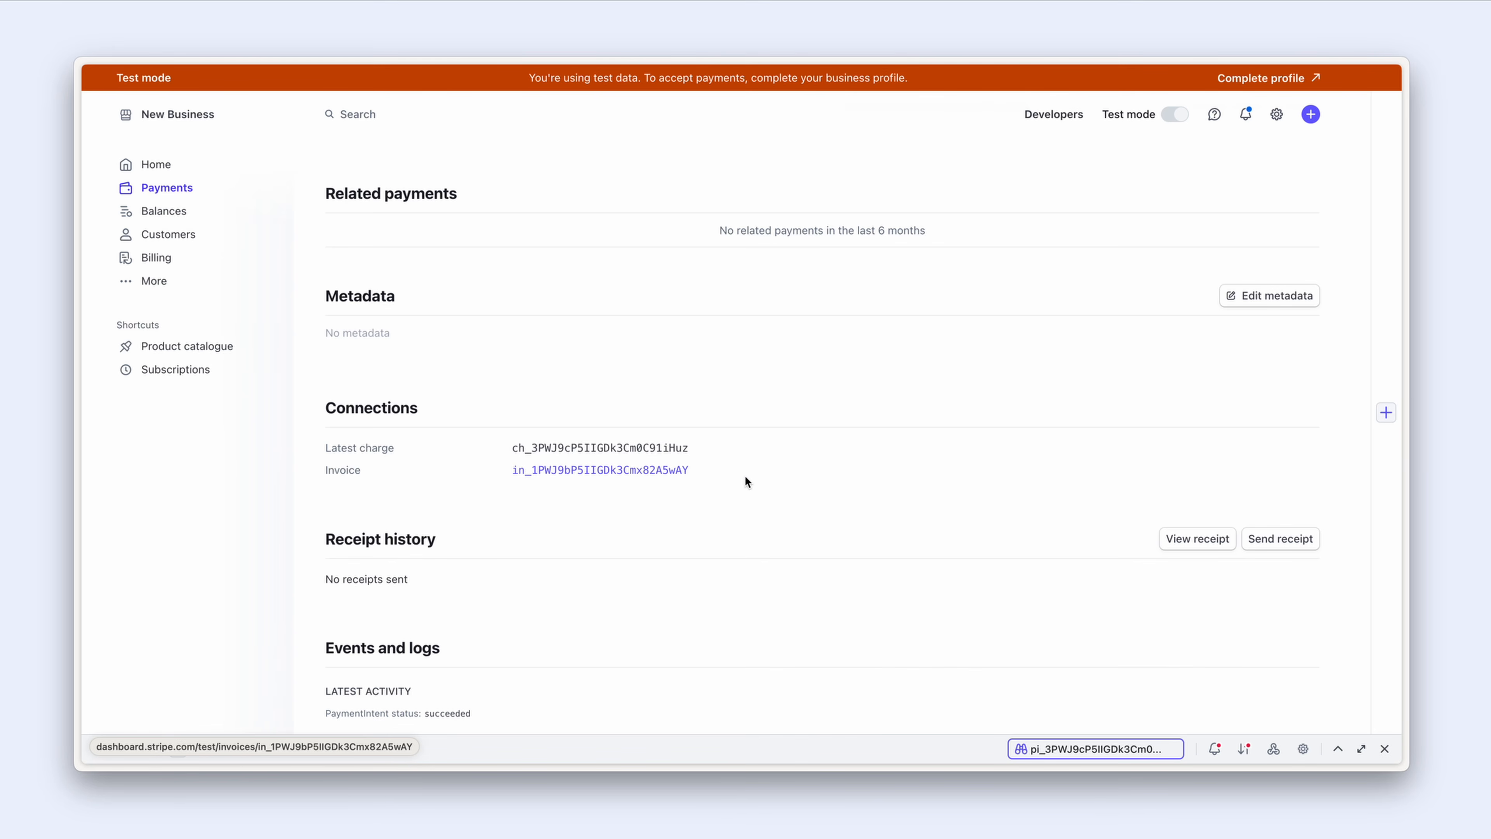
Step: Review the payment's linked invoice, then go to the customer it was billed to
{"action": "left_click", "coordinate": [657, 477]}
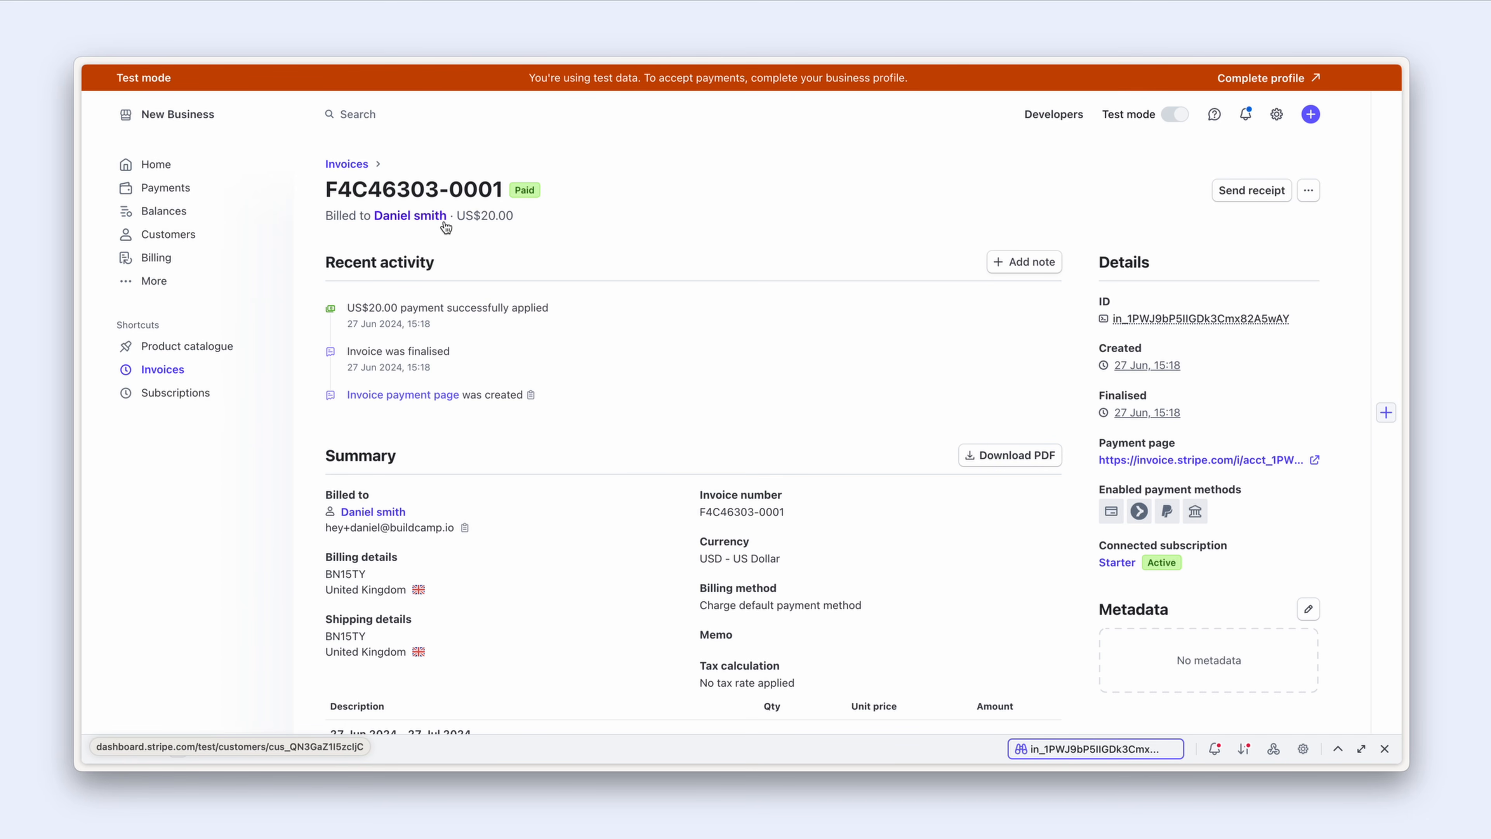
{"action": "scroll", "coordinate": [444, 227], "scroll_direction": "down", "scroll_amount": 3}
{"action": "scroll", "coordinate": [444, 225], "scroll_direction": "up", "scroll_amount": 2}
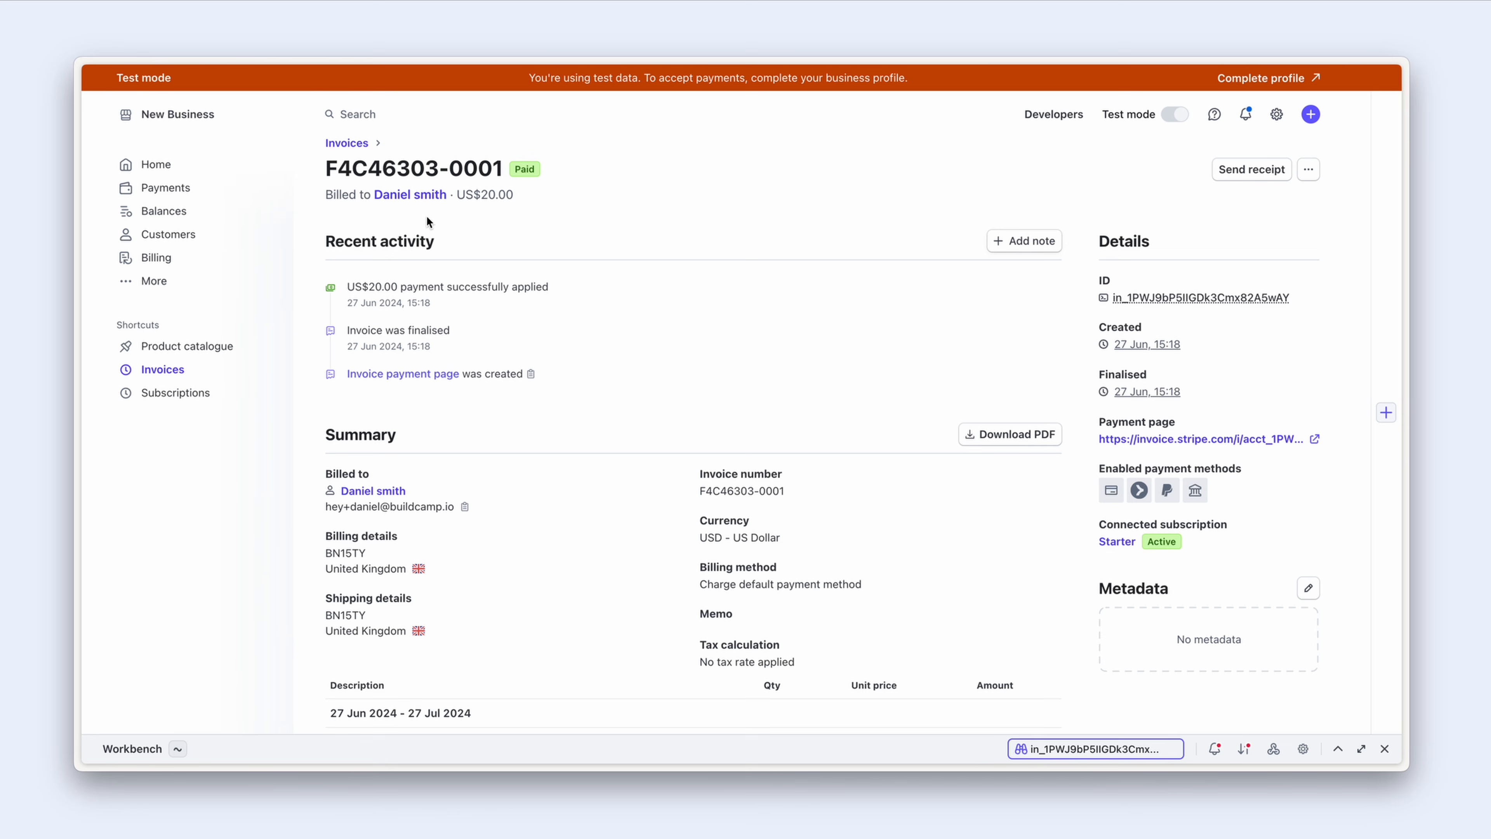
{"action": "left_click", "coordinate": [408, 195]}
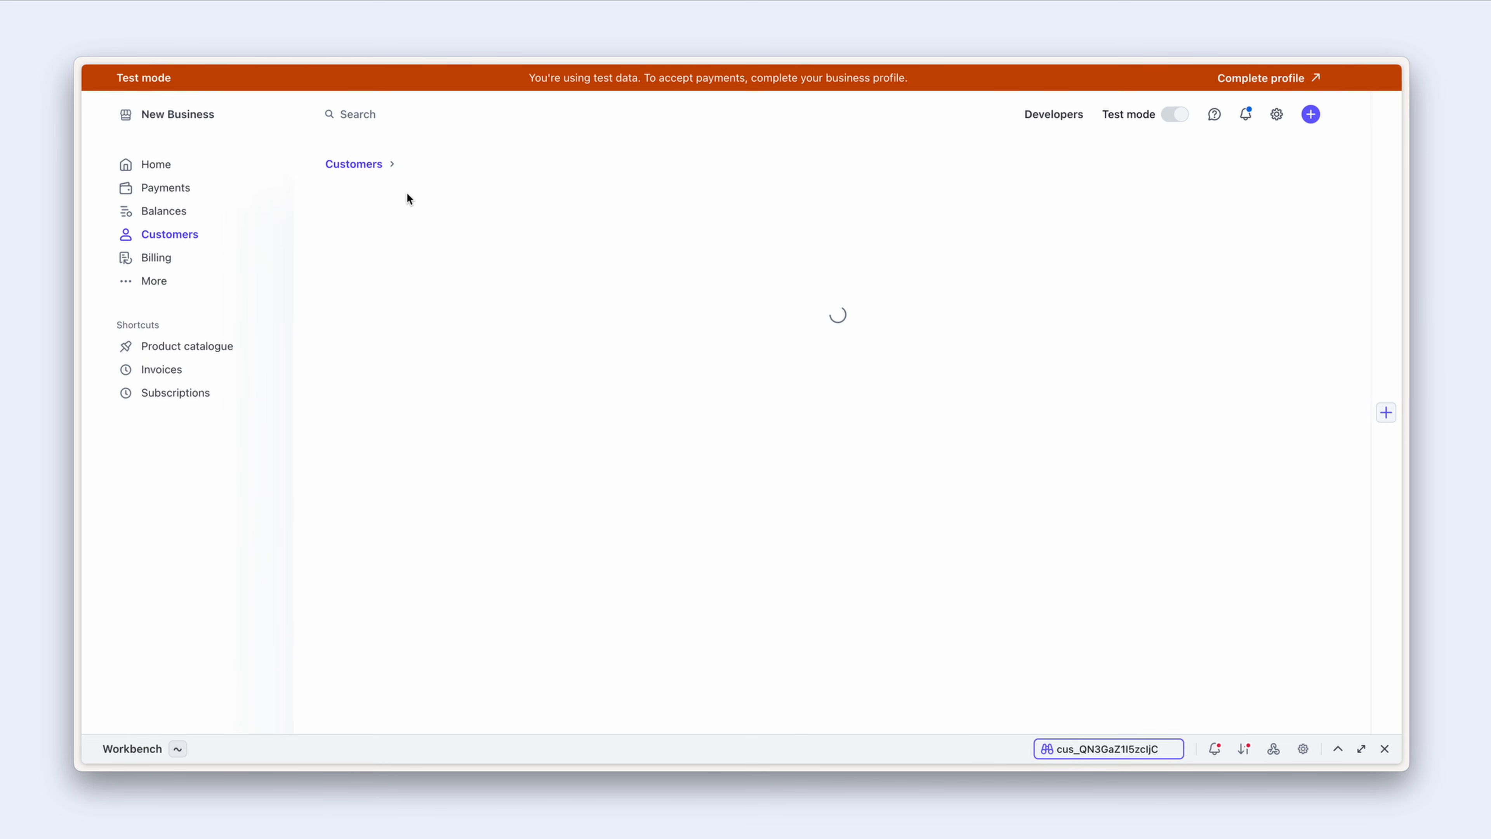
Step: Scroll to the customer's Events and inspect 'A Checkout Session was completed'
{"action": "scroll", "coordinate": [420, 219], "scroll_direction": "down", "scroll_amount": 15}
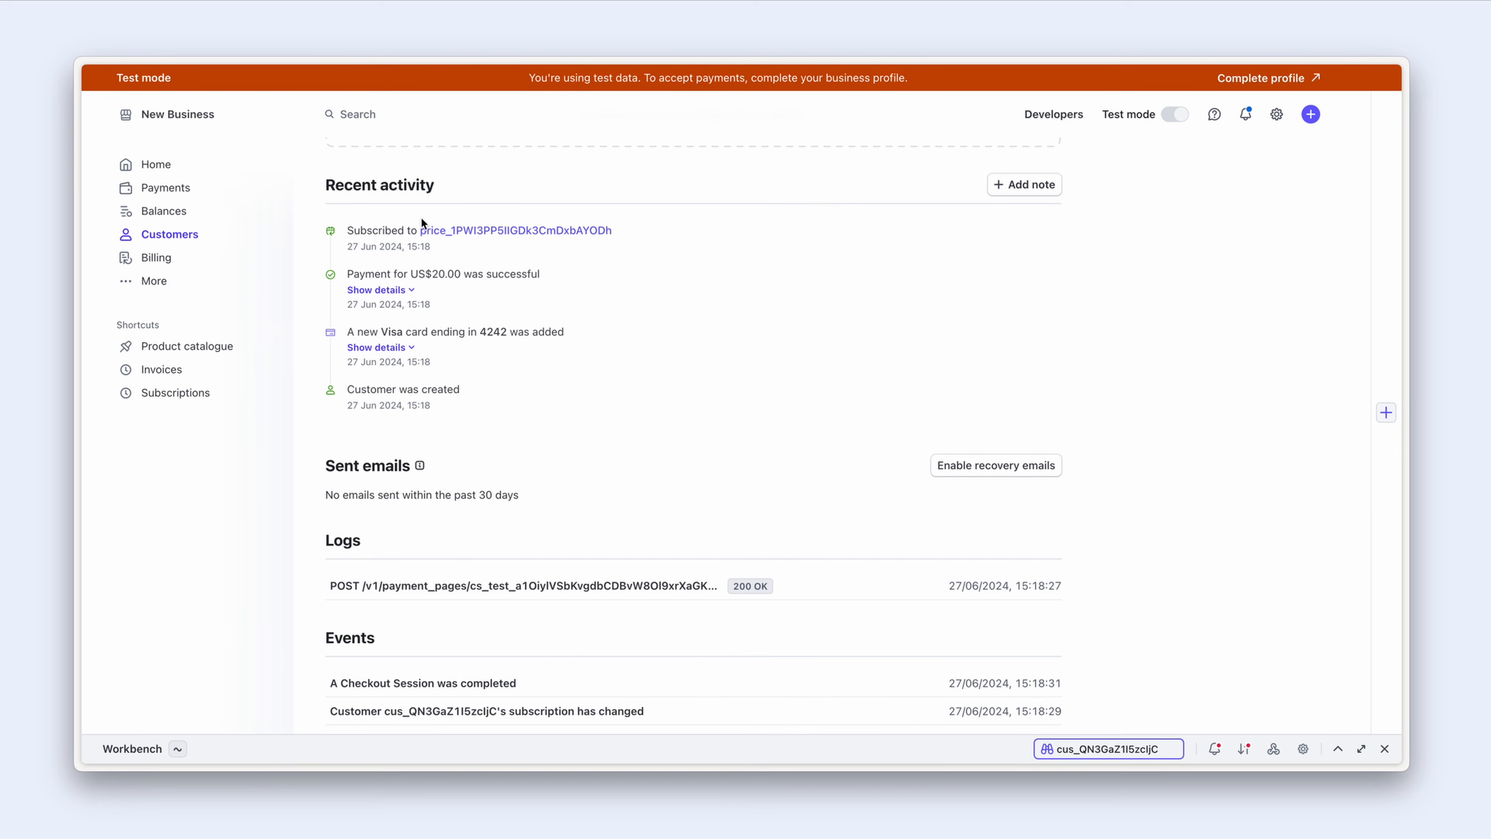
{"action": "scroll", "coordinate": [422, 221], "scroll_direction": "down", "scroll_amount": 10}
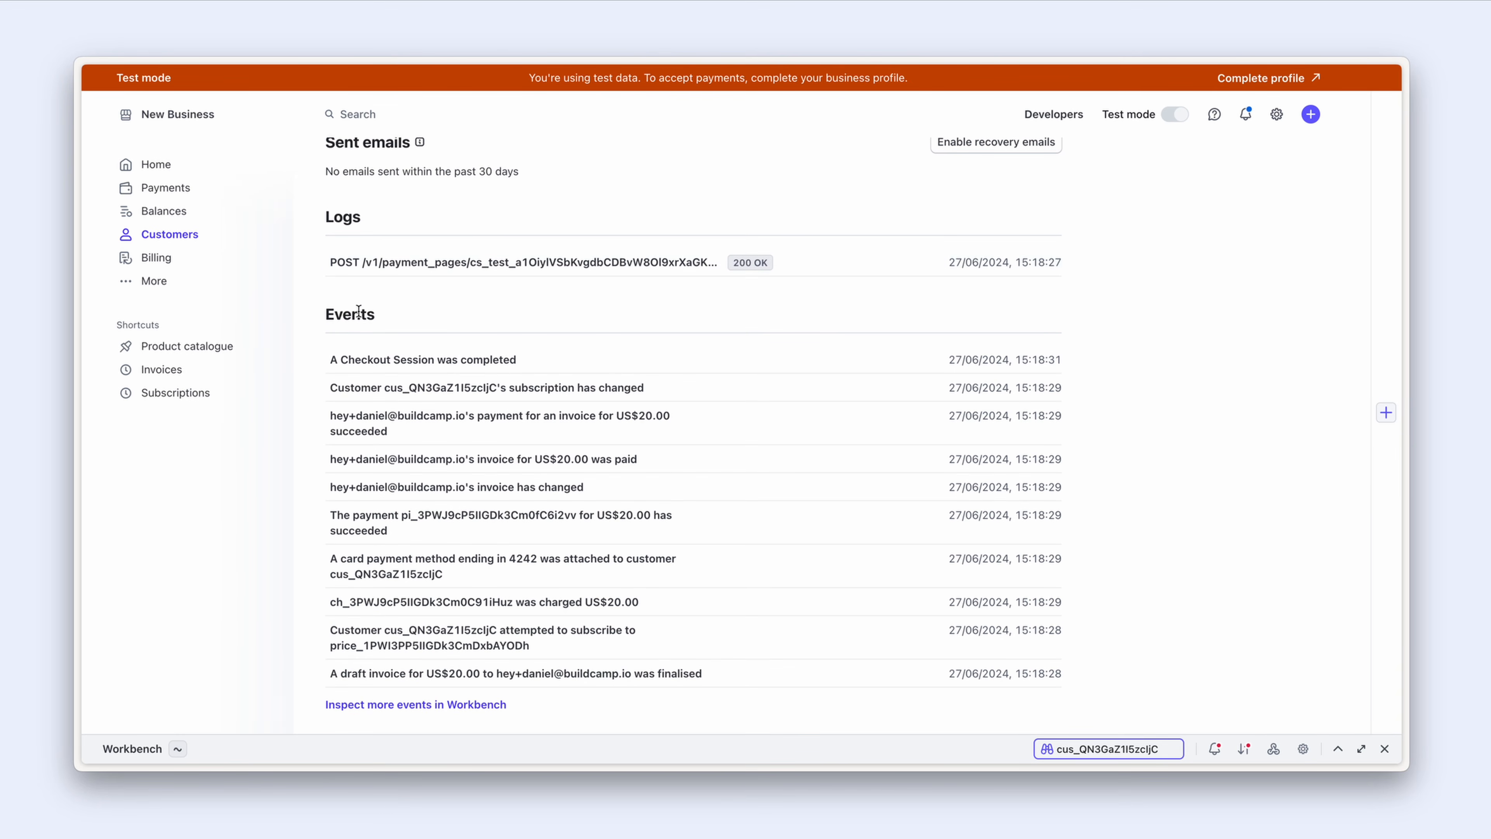
{"action": "left_click_drag", "start_coordinate": [326, 313], "coordinate": [384, 316]}
{"action": "left_click", "coordinate": [410, 320]}
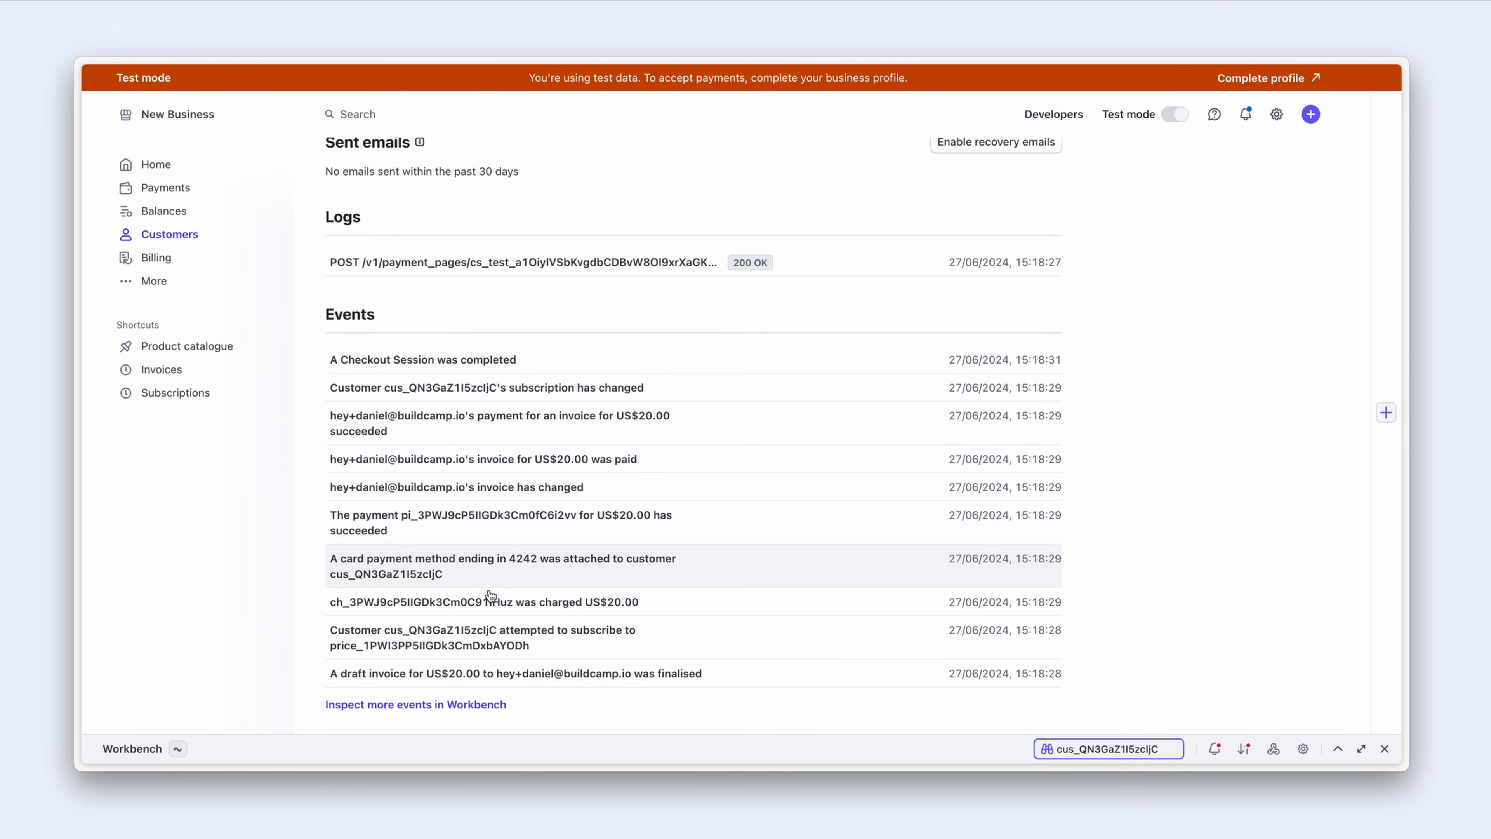
{"action": "left_click", "coordinate": [503, 363]}
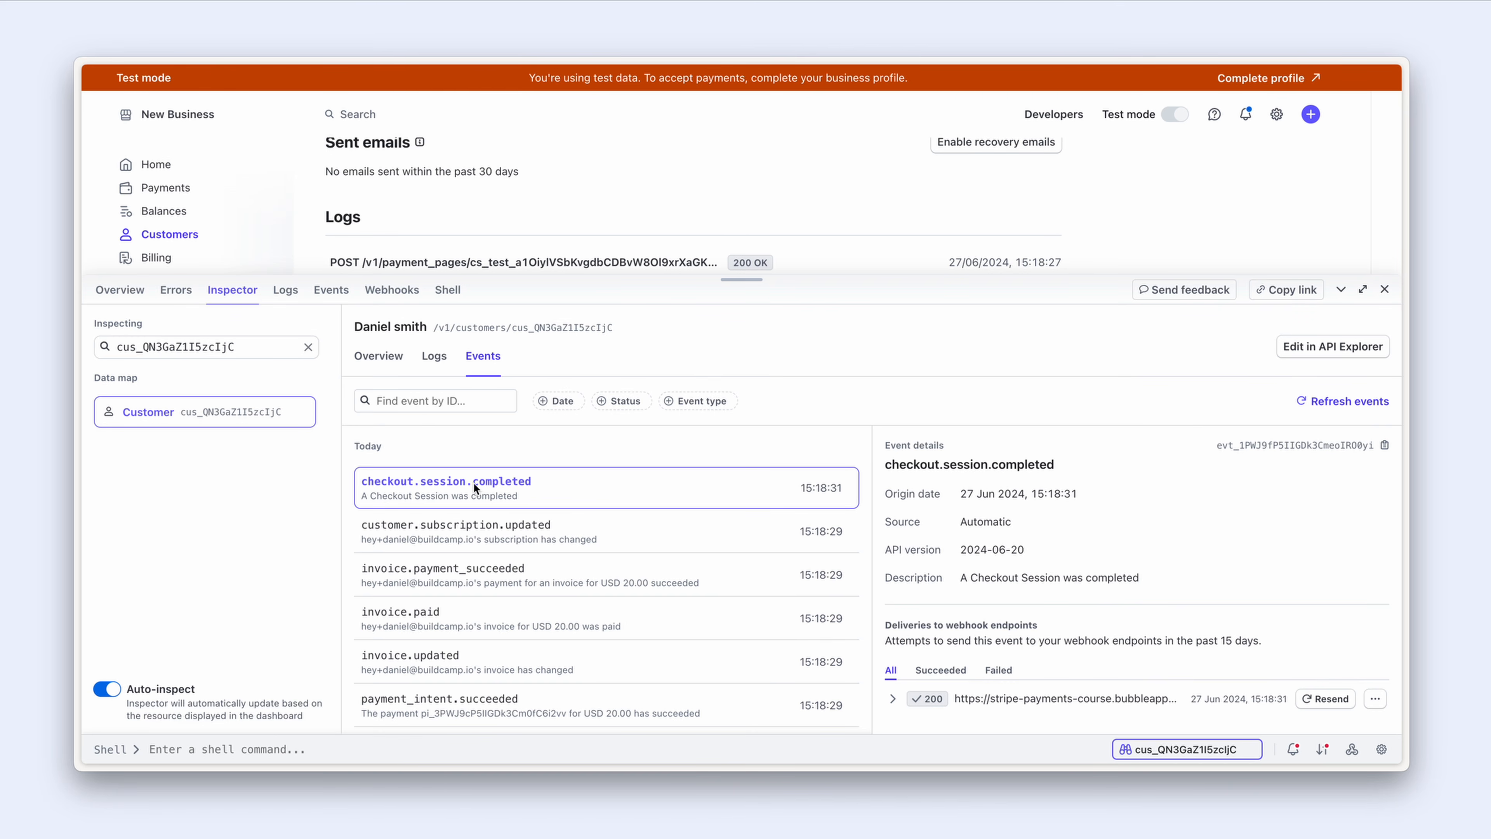
Step: Scroll through the checkout.session.completed event data and collapse customer_details
{"action": "scroll", "coordinate": [1033, 594], "scroll_direction": "down", "scroll_amount": 10}
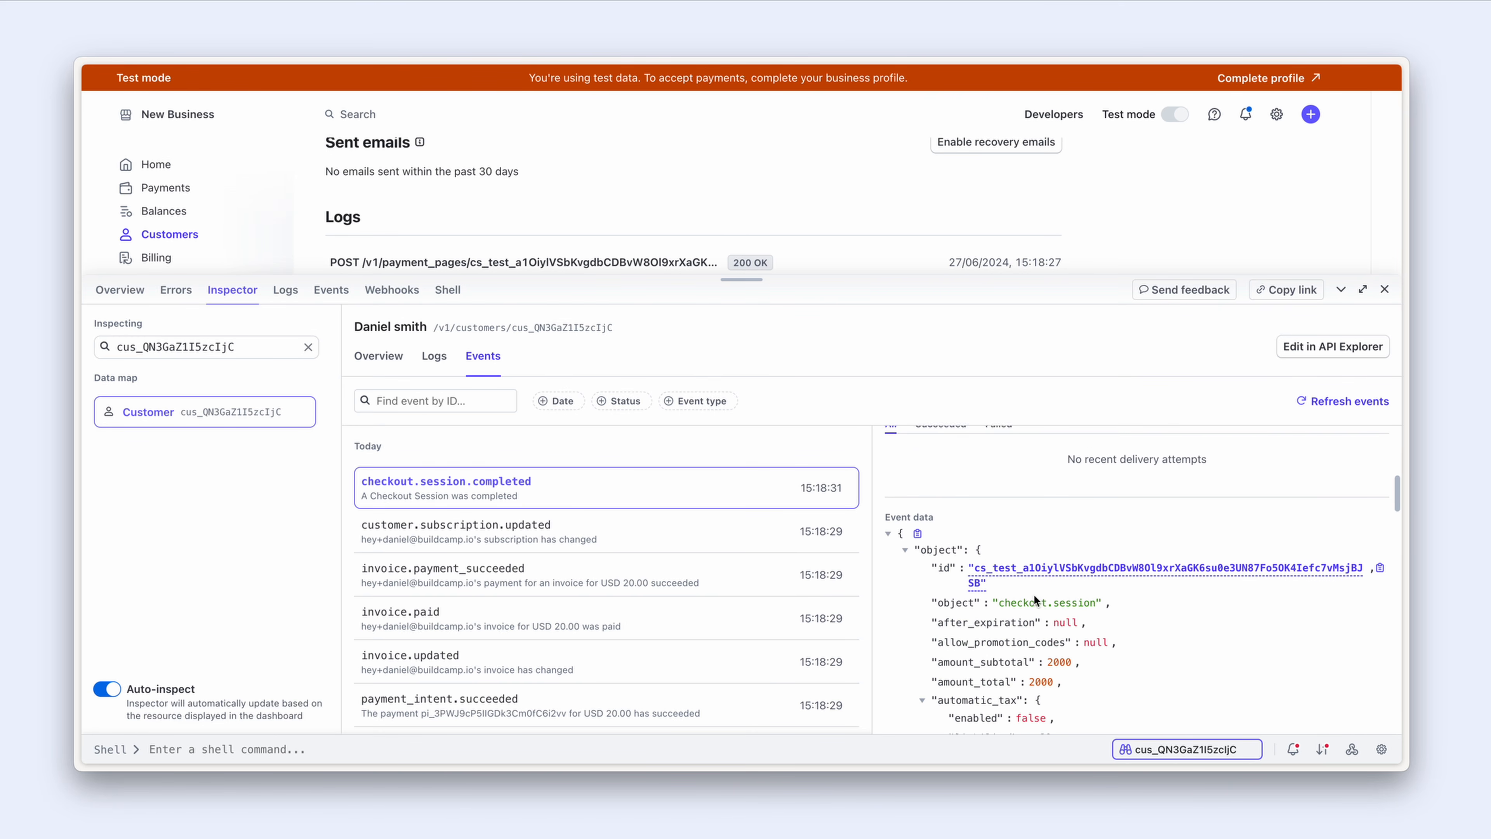
{"action": "scroll", "coordinate": [1033, 595], "scroll_direction": "down", "scroll_amount": 2}
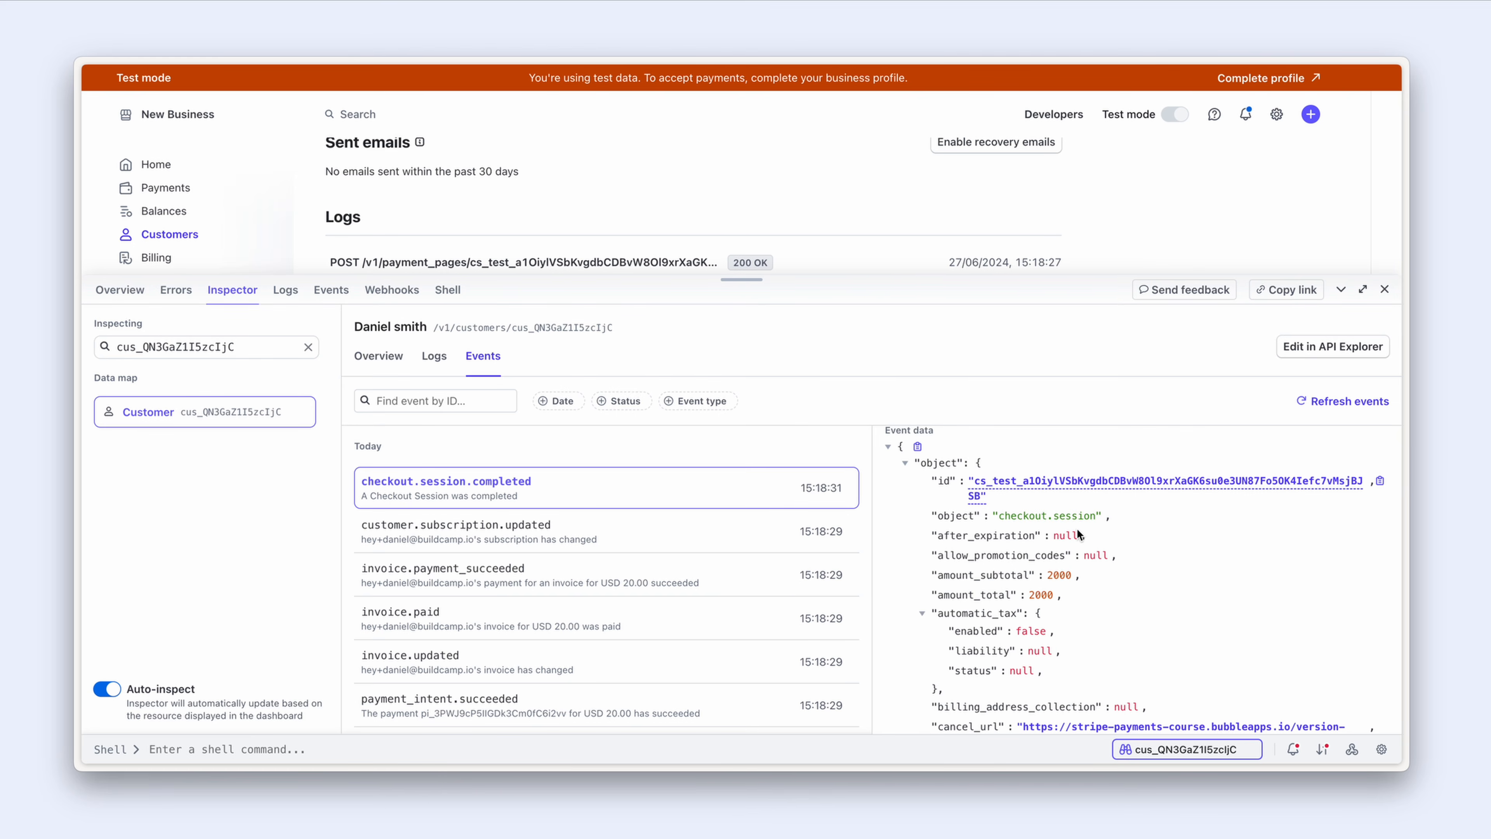
{"action": "scroll", "coordinate": [1077, 528], "scroll_direction": "down", "scroll_amount": 2}
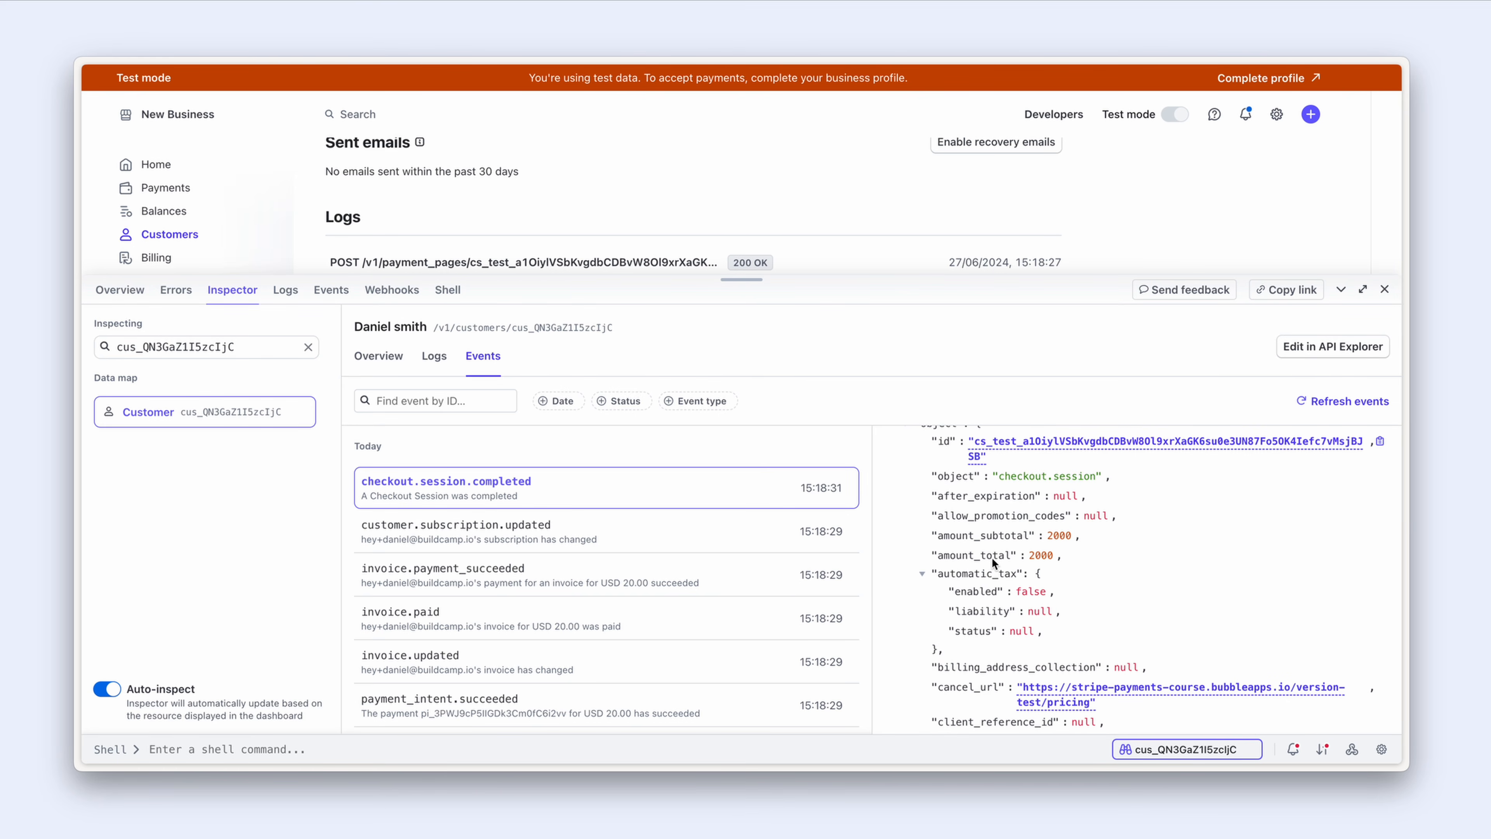
{"action": "scroll", "coordinate": [1001, 556], "scroll_direction": "down", "scroll_amount": 5}
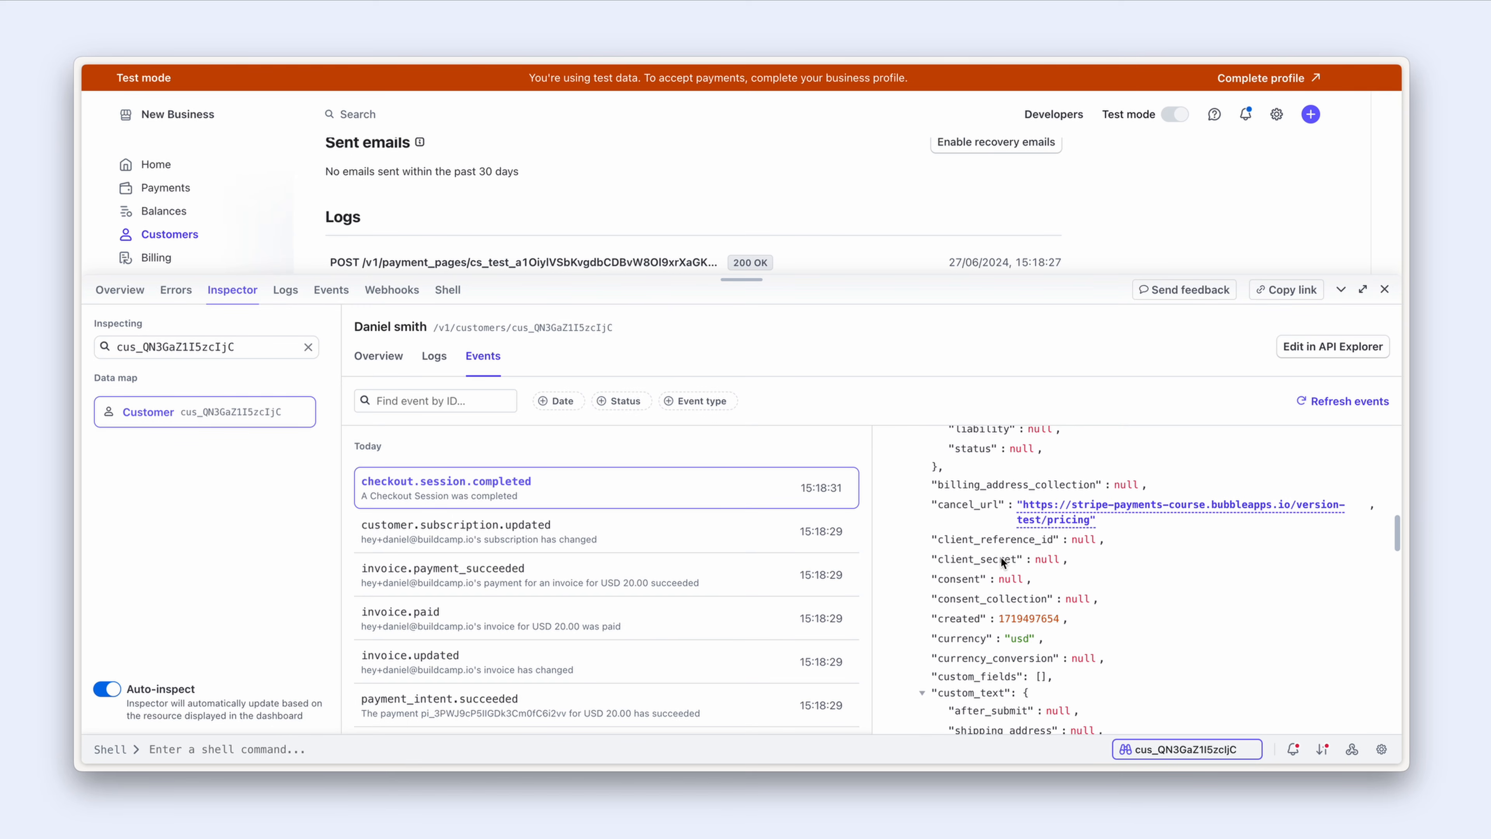
{"action": "scroll", "coordinate": [1000, 556], "scroll_direction": "down", "scroll_amount": 5}
{"action": "scroll", "coordinate": [1000, 562], "scroll_direction": "down", "scroll_amount": 6}
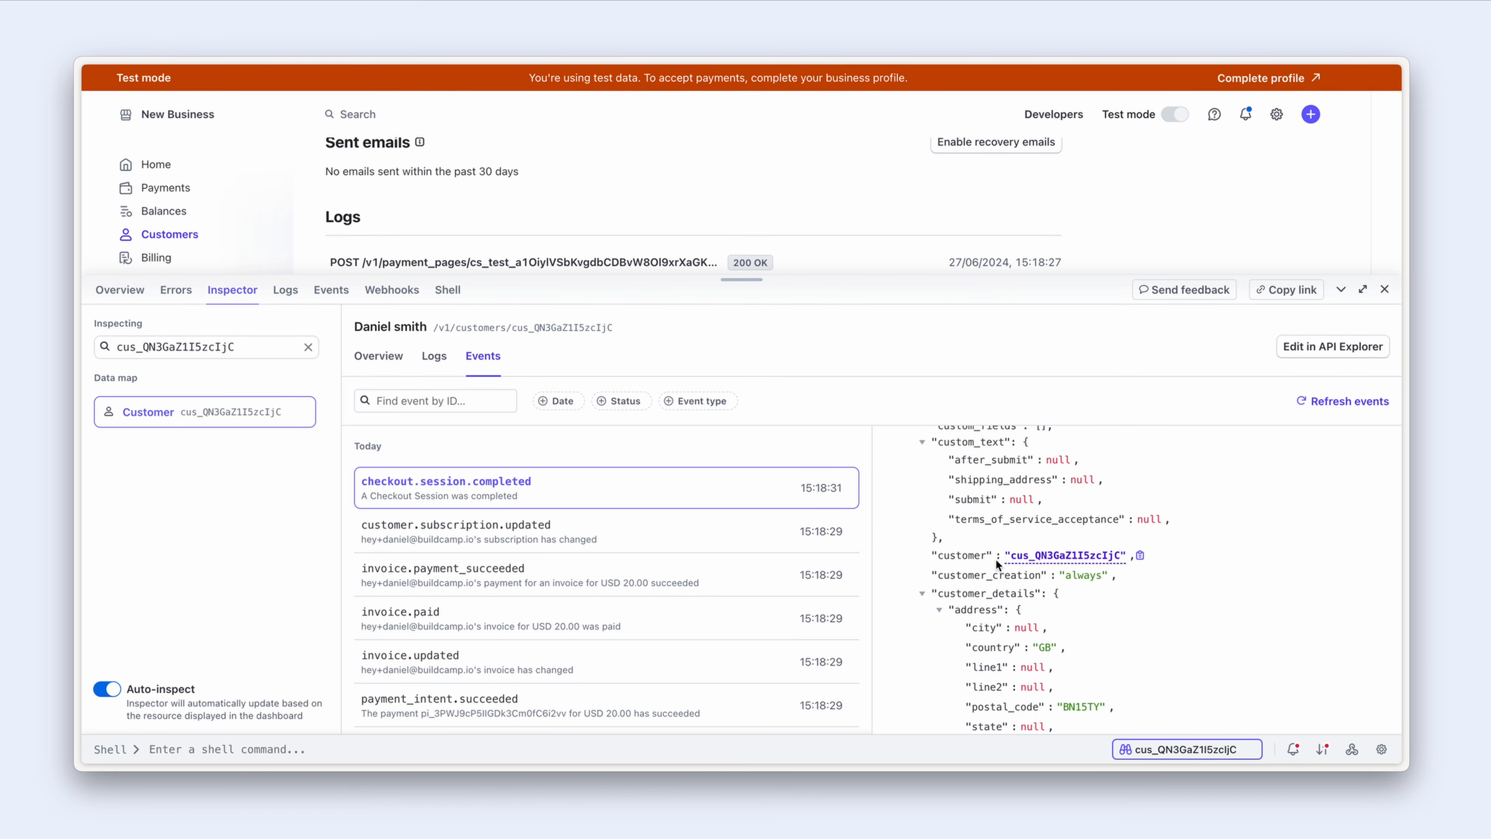
{"action": "left_click", "coordinate": [926, 594]}
{"action": "left_click", "coordinate": [923, 593]}
Step: Review the remaining event JSON, then return to the Bubble checkout-session workflow
{"action": "scroll", "coordinate": [944, 568], "scroll_direction": "down", "scroll_amount": 3}
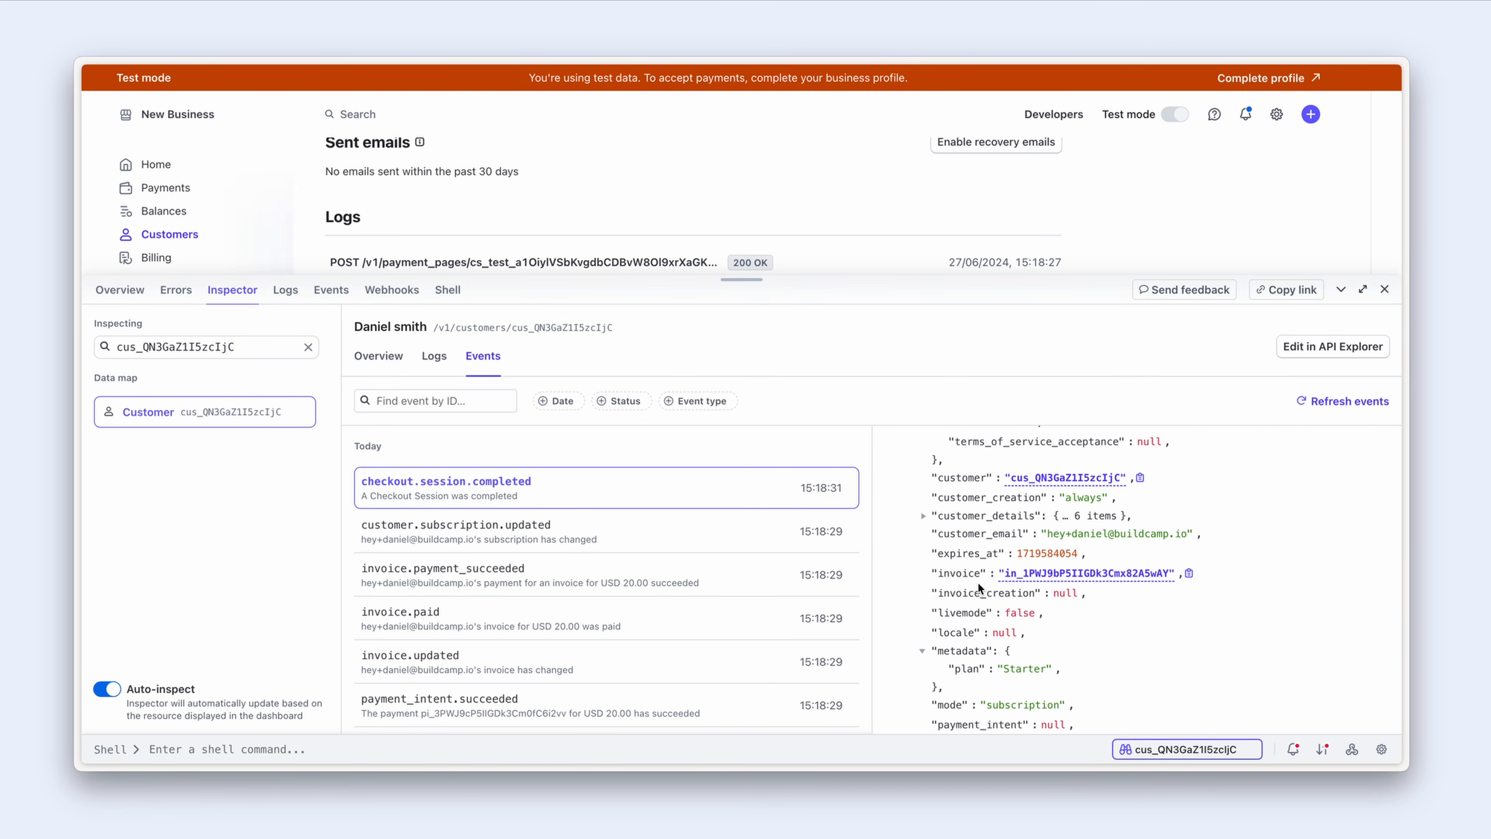
{"action": "scroll", "coordinate": [977, 581], "scroll_direction": "down", "scroll_amount": 5}
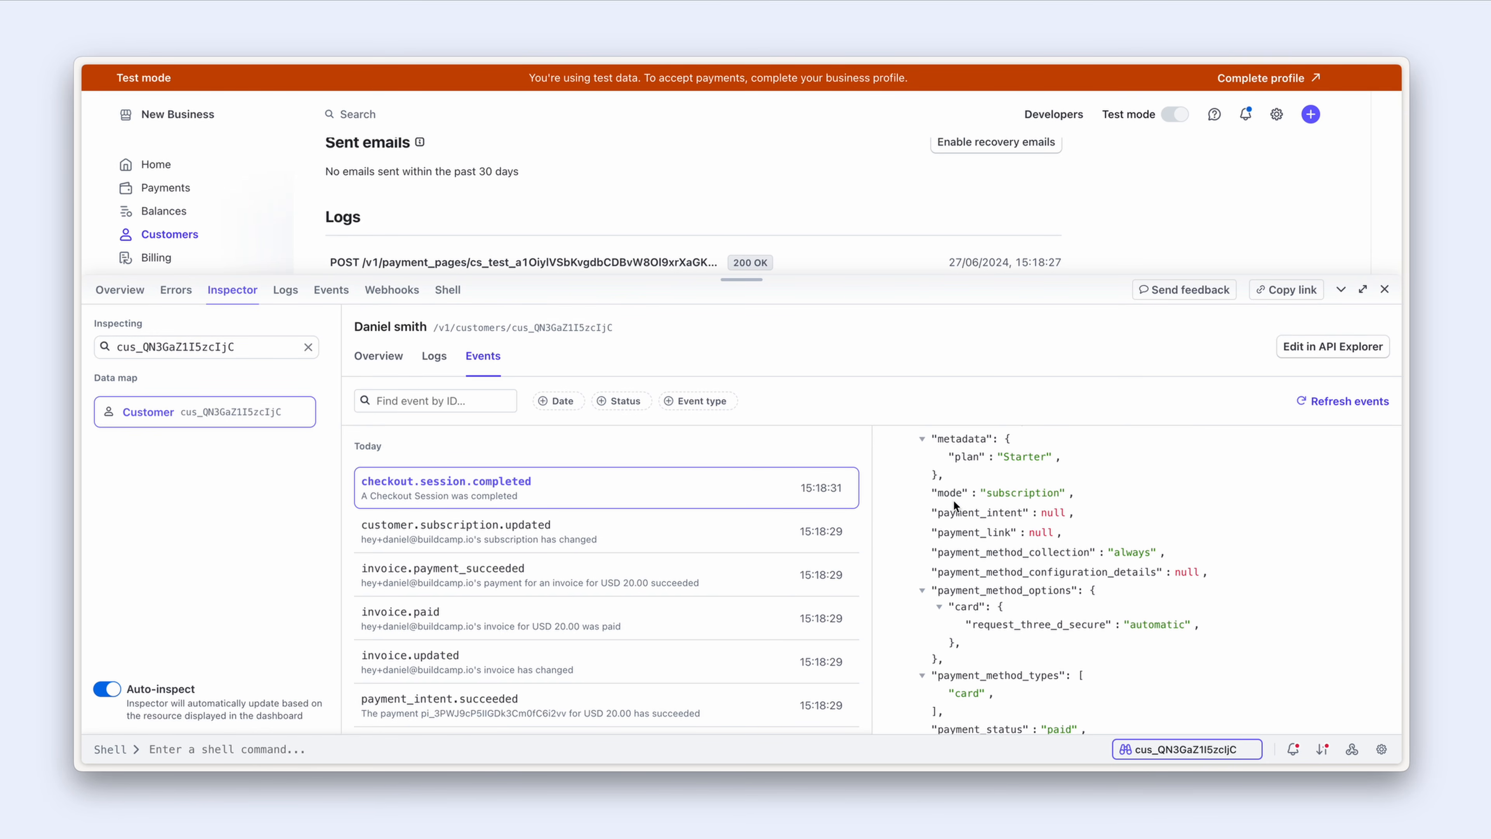
{"action": "scroll", "coordinate": [954, 504], "scroll_direction": "down", "scroll_amount": 3}
{"action": "scroll", "coordinate": [954, 504], "scroll_direction": "down", "scroll_amount": 7}
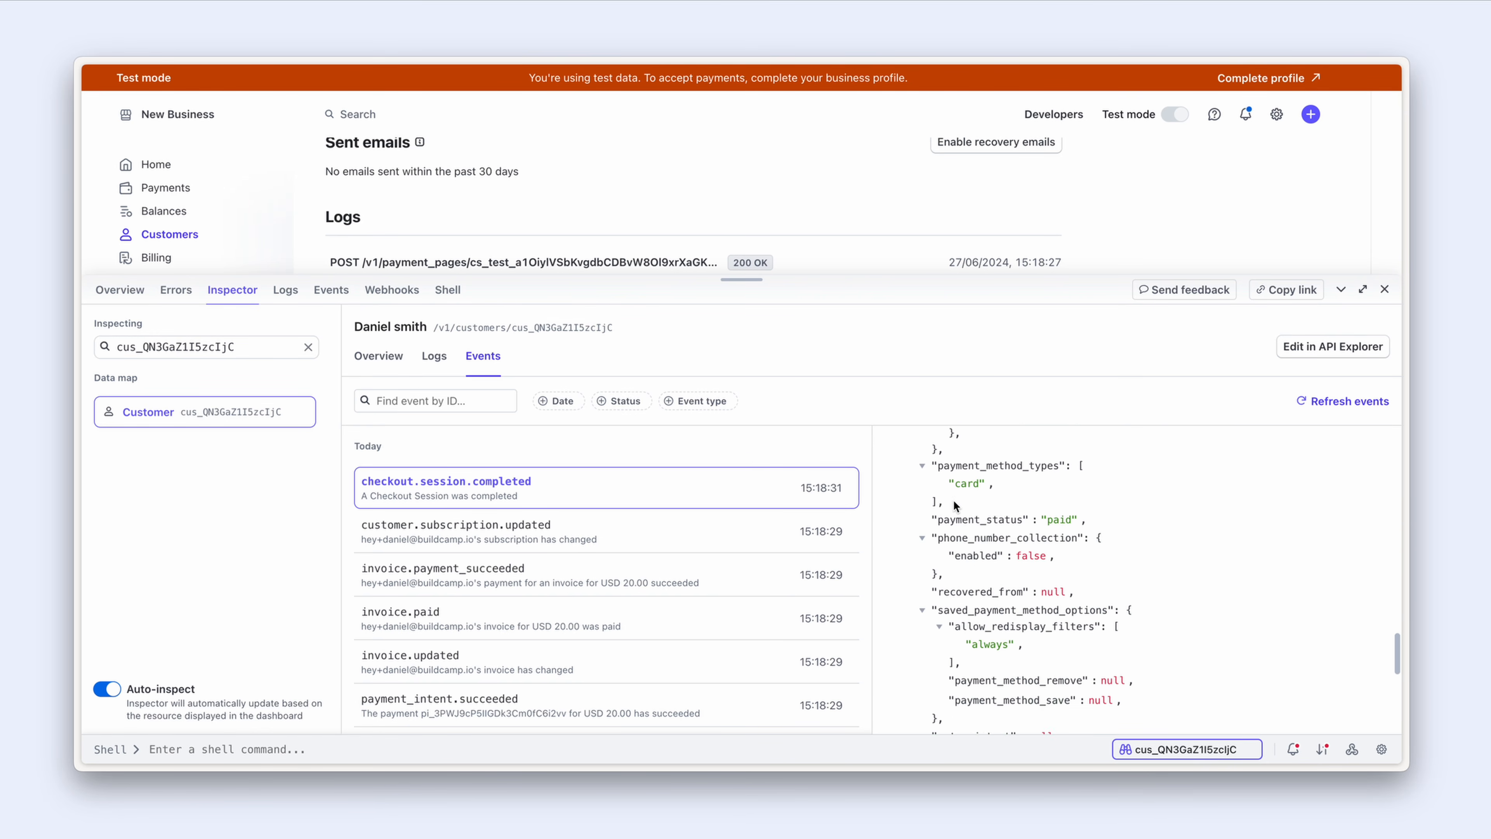
{"action": "scroll", "coordinate": [953, 499], "scroll_direction": "down", "scroll_amount": 2}
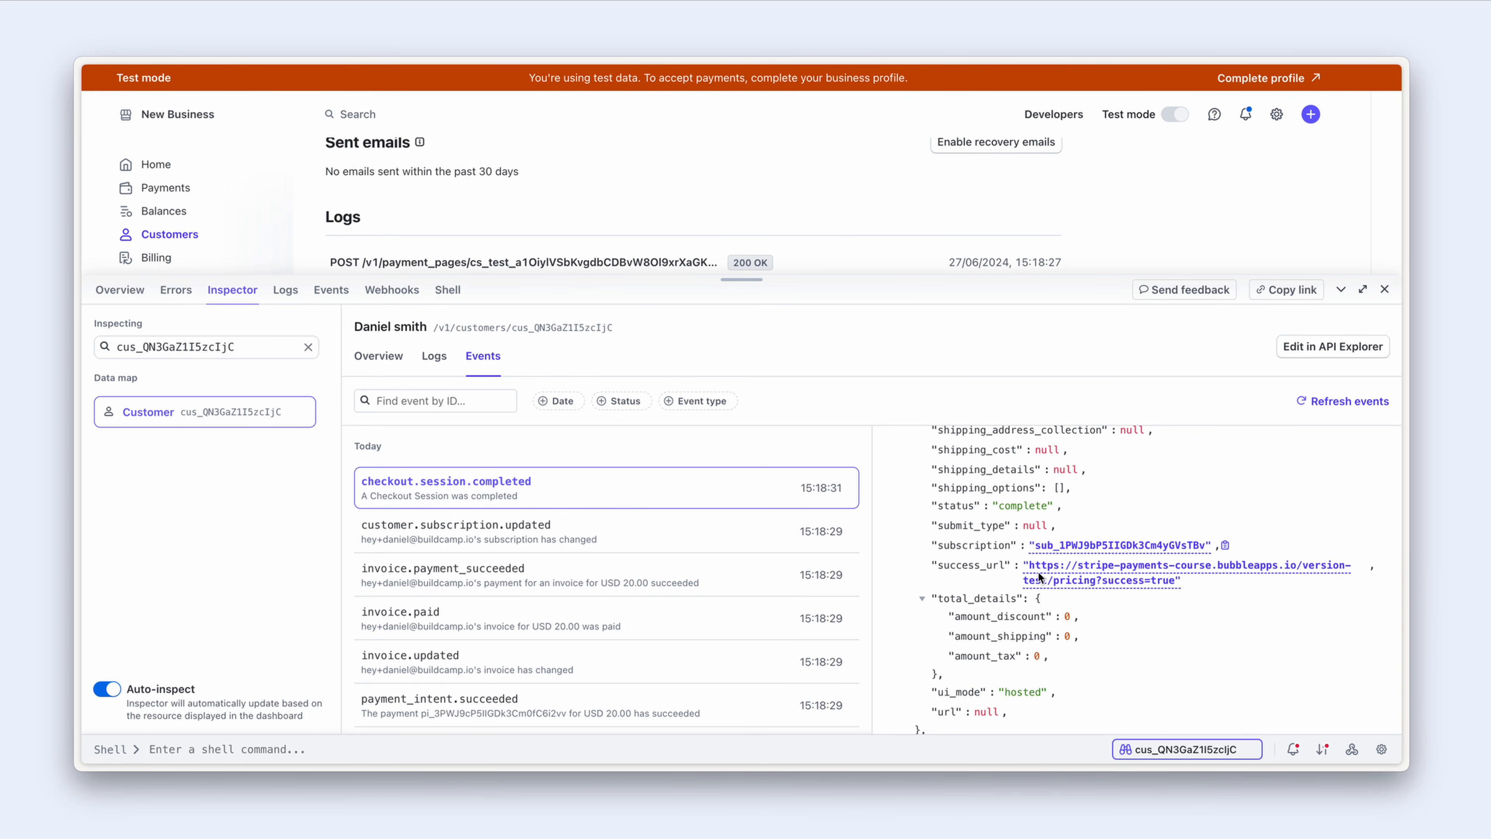
{"action": "scroll", "coordinate": [984, 564], "scroll_direction": "down", "scroll_amount": 2}
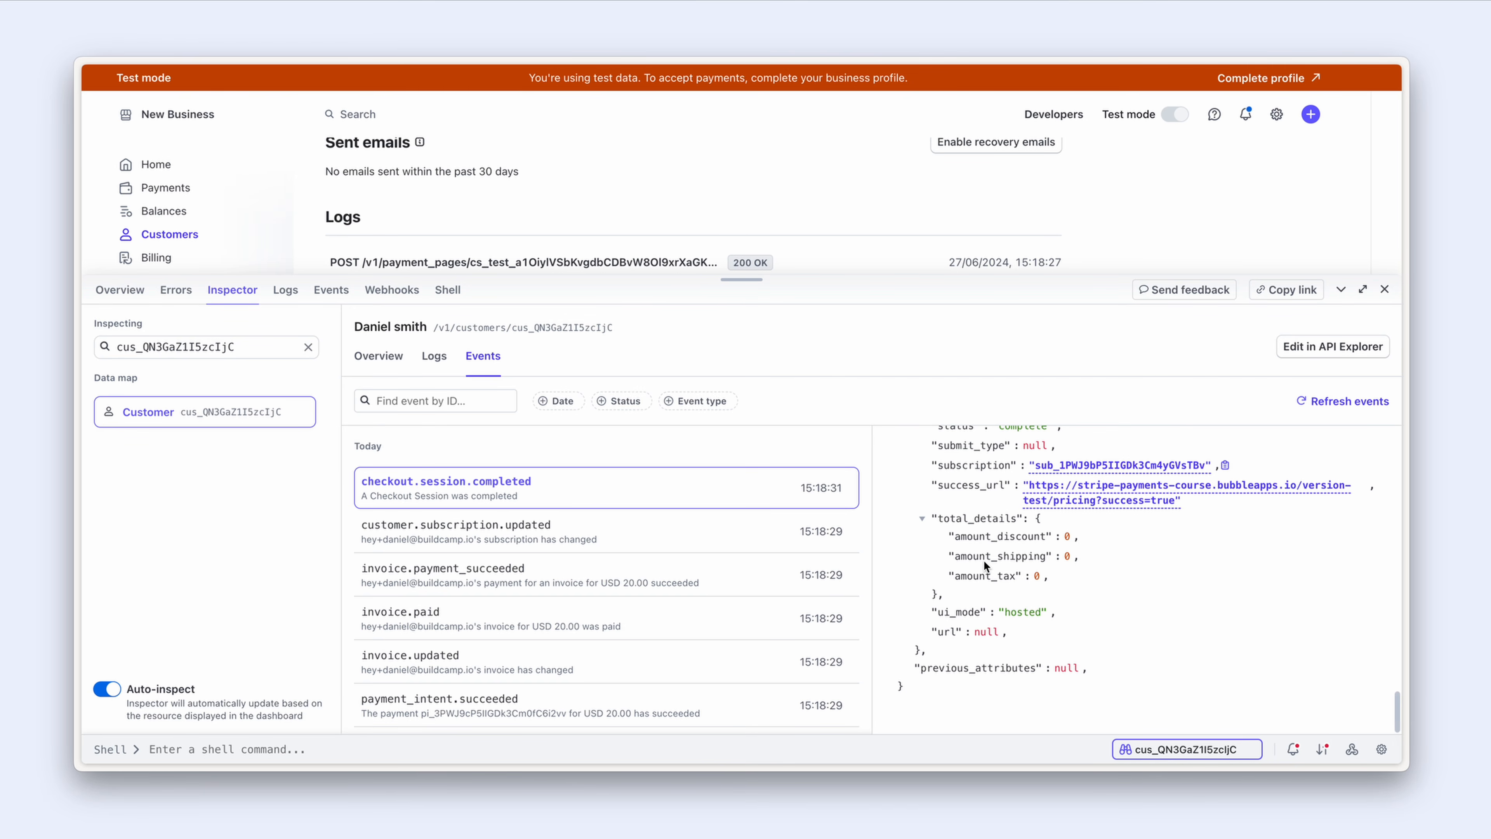
{"action": "scroll", "coordinate": [983, 559], "scroll_direction": "up", "scroll_amount": 5}
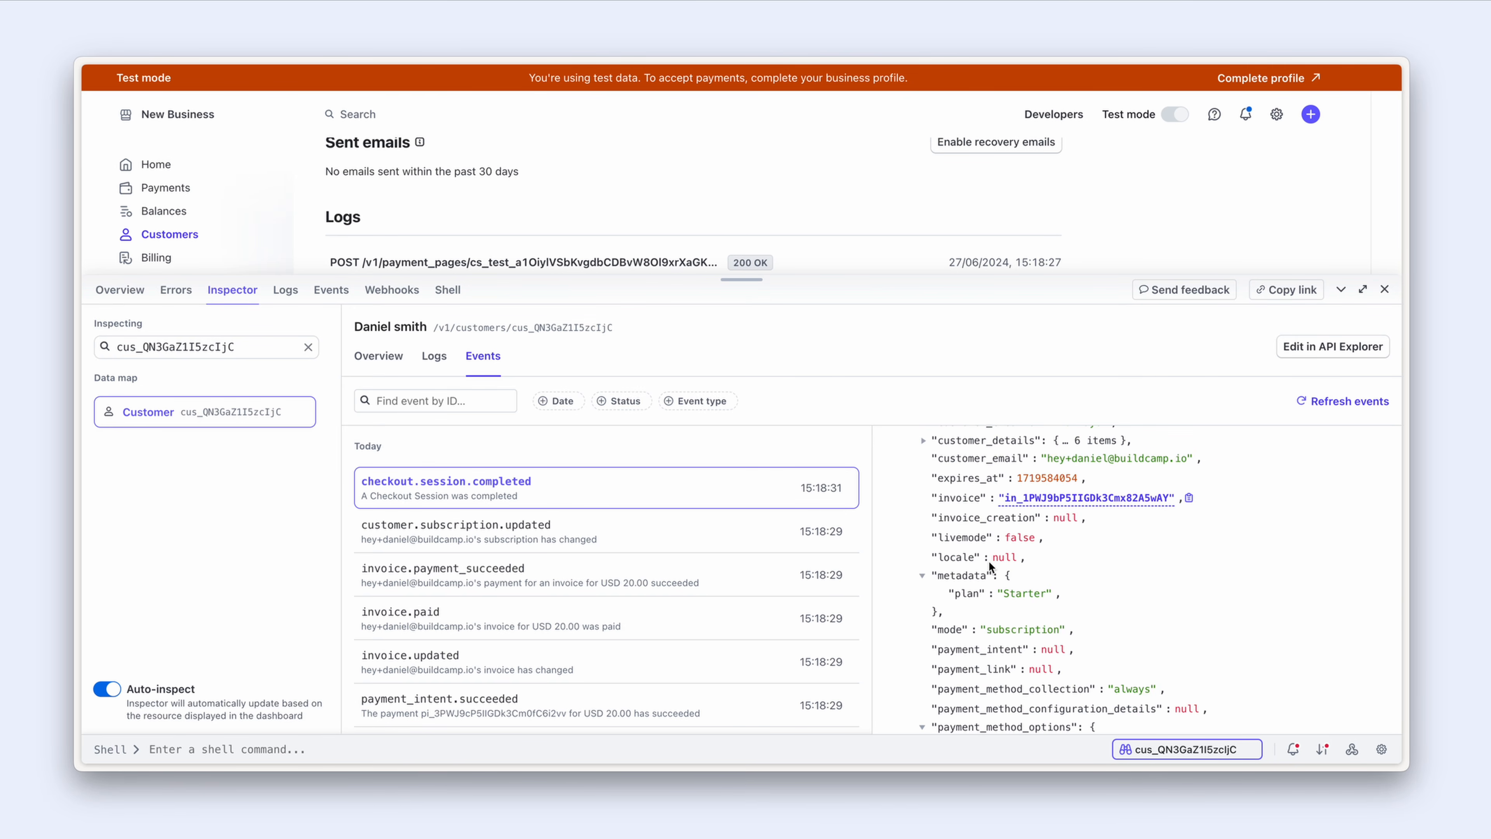
{"action": "key", "text": "ctrl+Tab"}
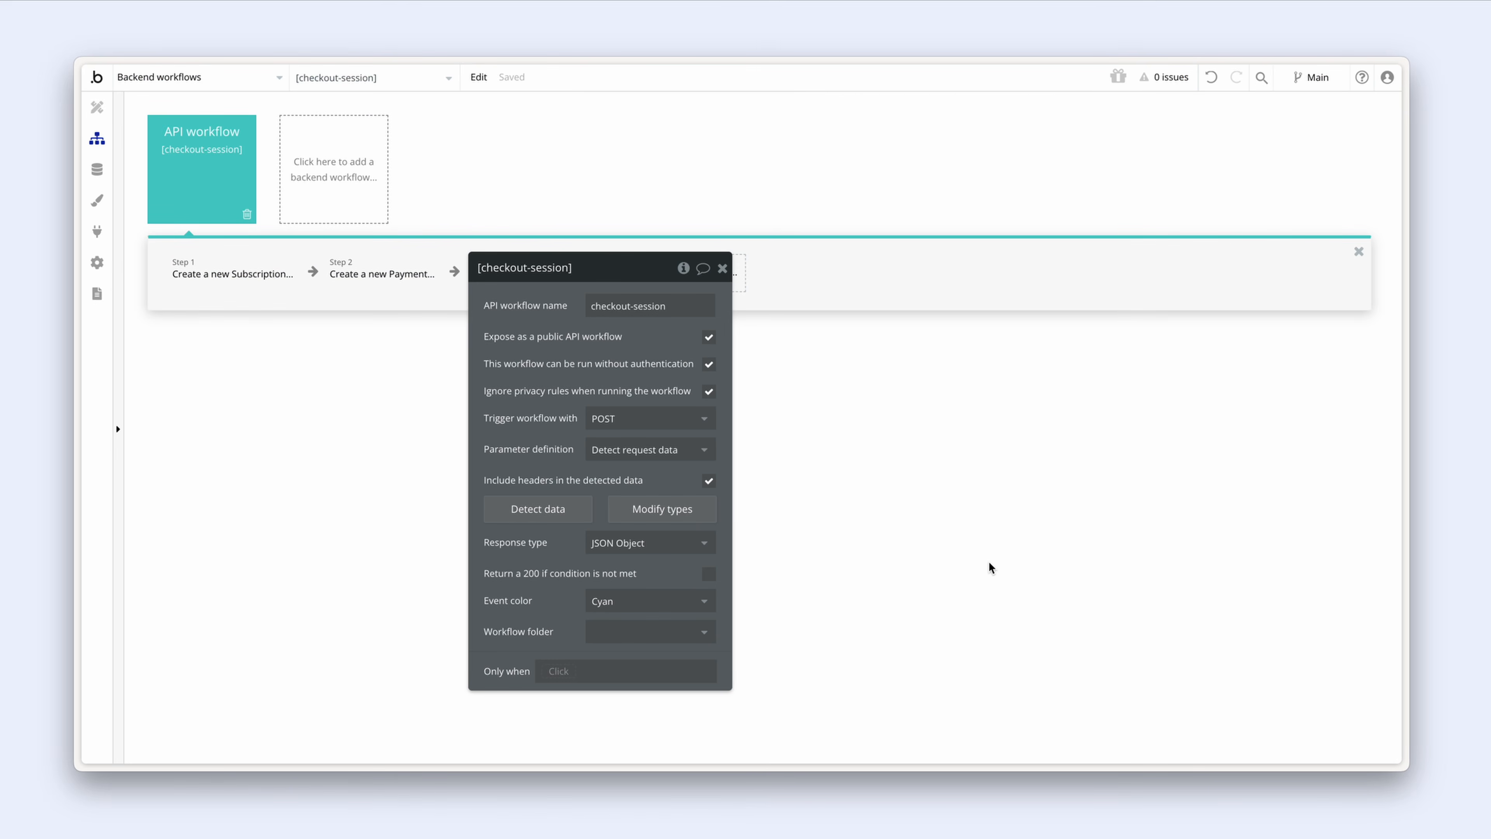
Step: Copy Step 1's Plan expression (All Plan:filtered:first item) into the Payment's Plan
{"action": "left_click", "coordinate": [382, 274]}
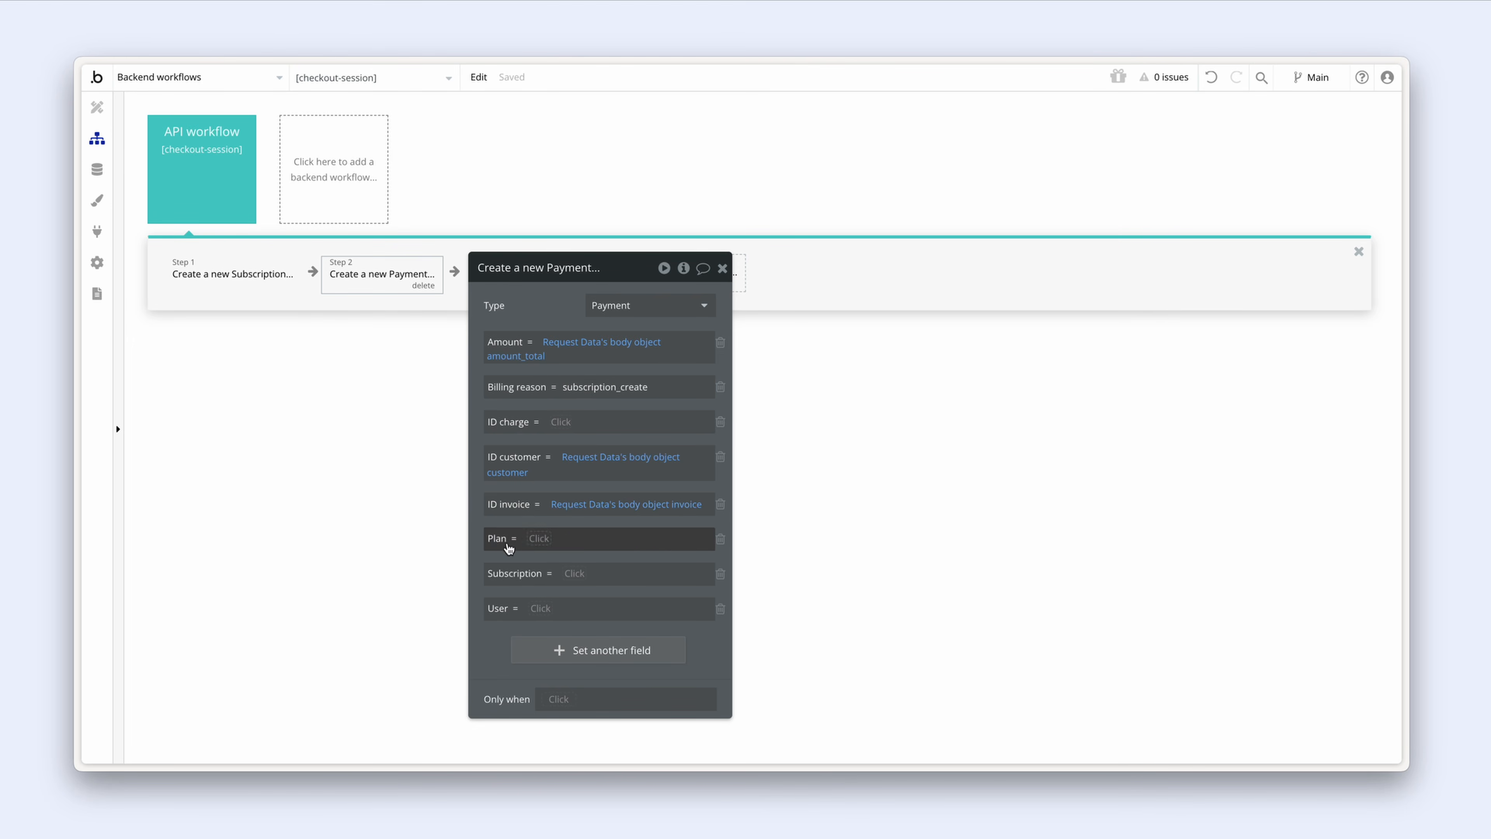
{"action": "left_click", "coordinate": [238, 274]}
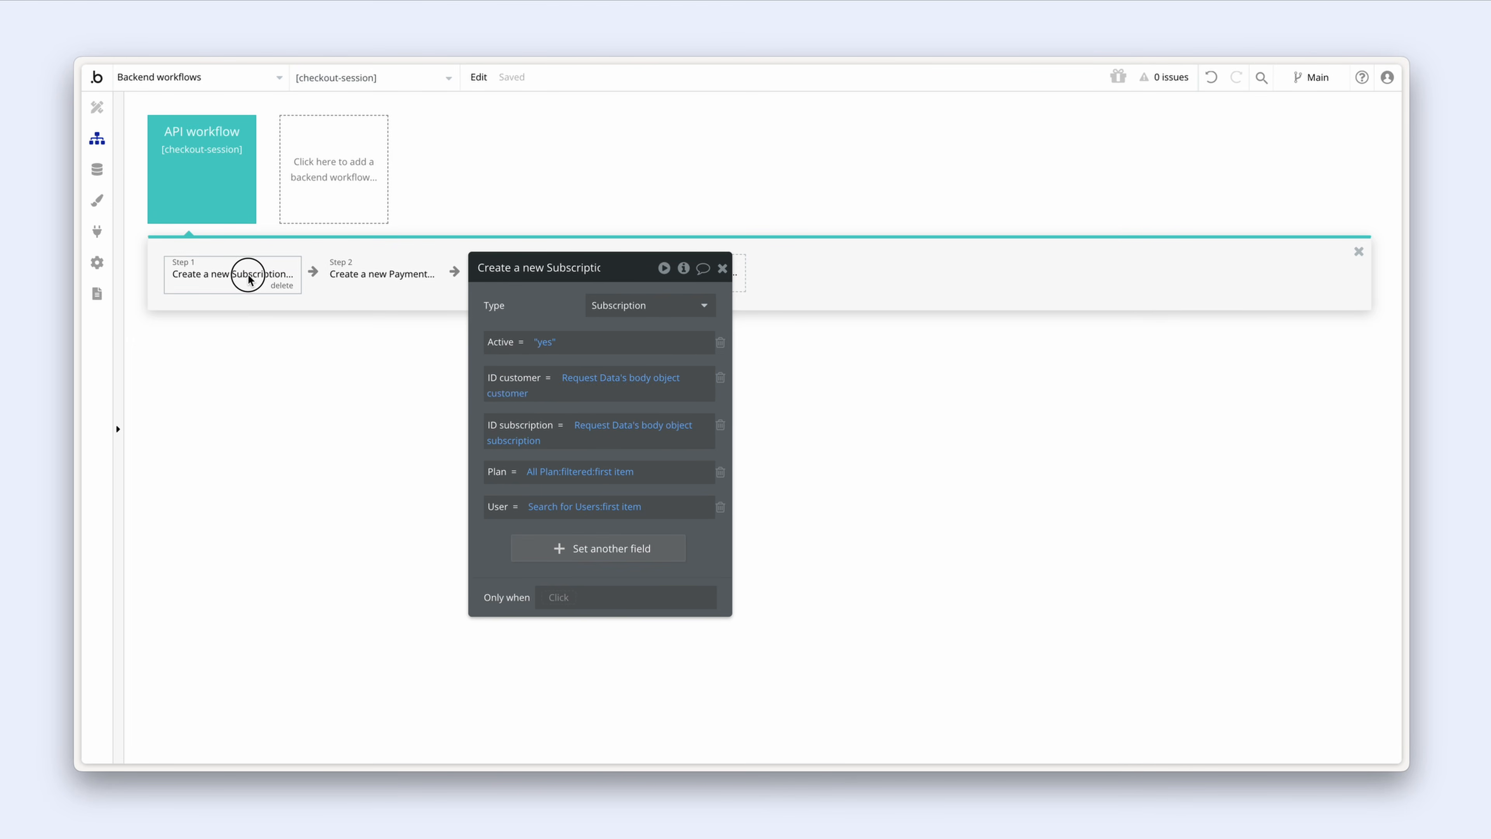
{"action": "right_click", "coordinate": [532, 475]}
{"action": "left_click", "coordinate": [691, 431]}
{"action": "left_click", "coordinate": [376, 275]}
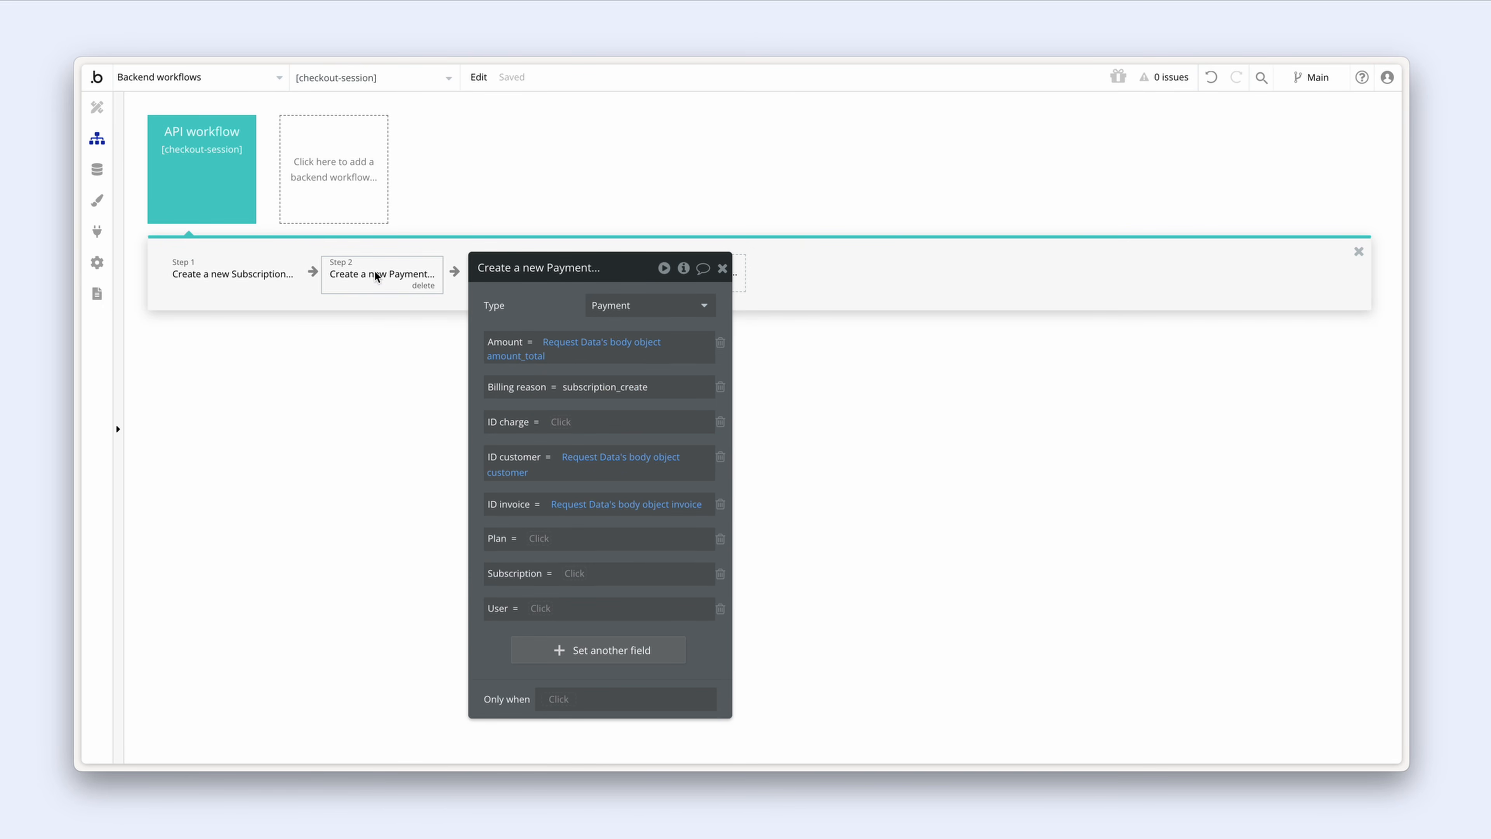
{"action": "right_click", "coordinate": [535, 538]}
{"action": "left_click", "coordinate": [644, 517]}
Step: Set the Payment's Subscription to Result of step 1 and paste Search for Users:first item into User
{"action": "left_click", "coordinate": [576, 573]}
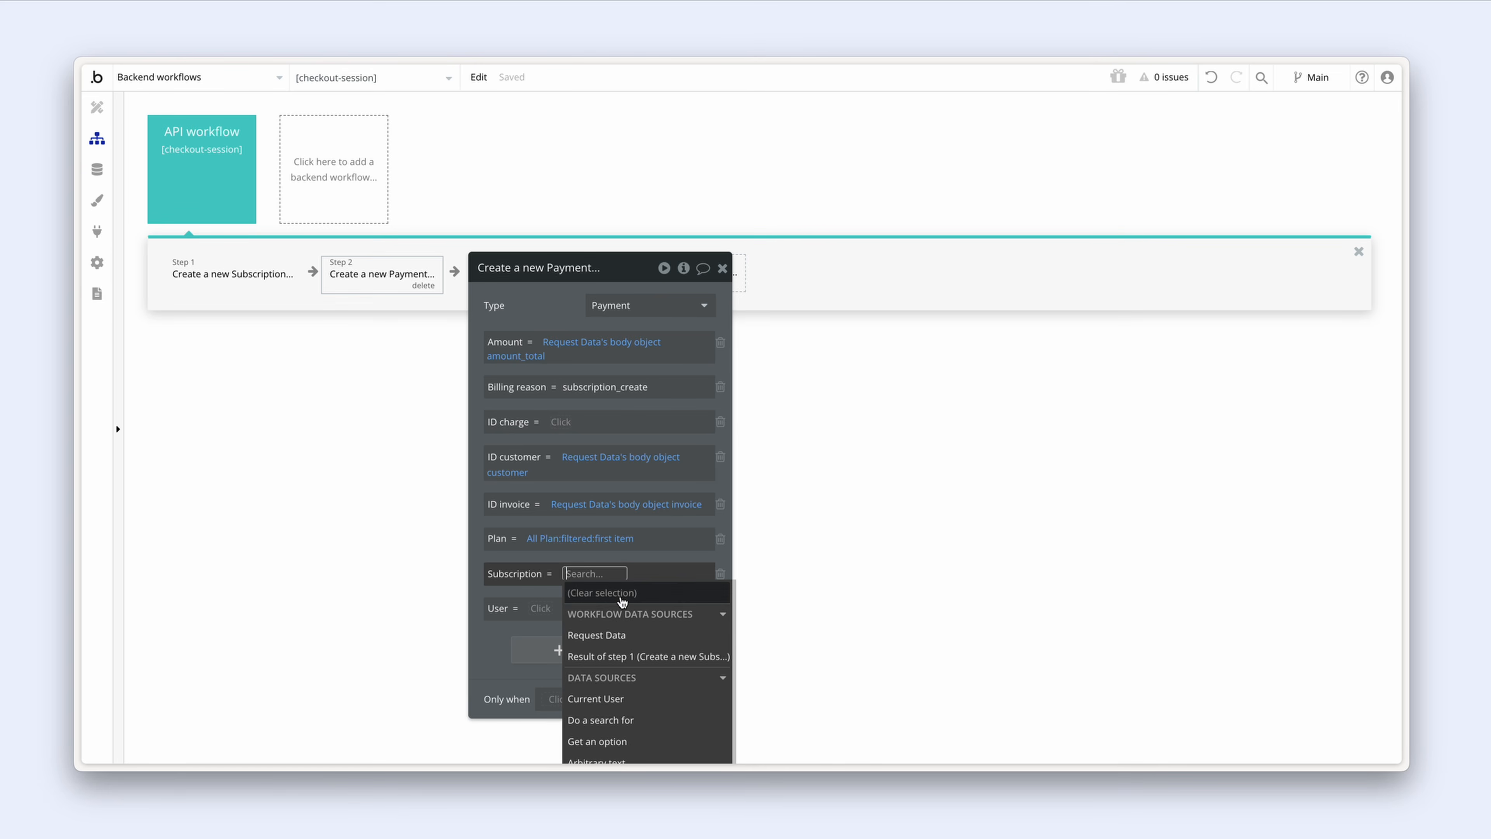
{"action": "left_click", "coordinate": [654, 657]}
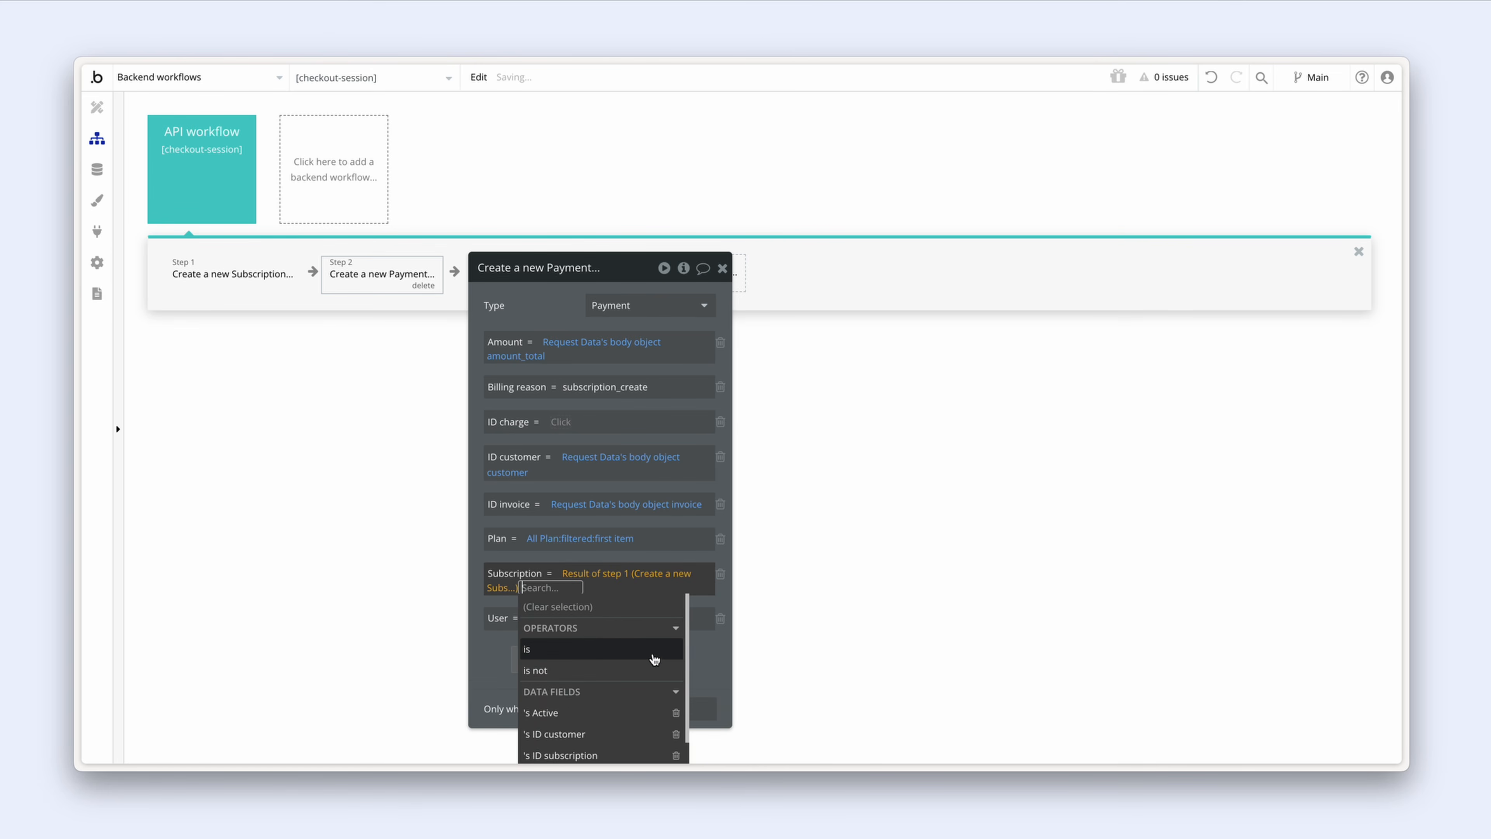
{"action": "left_click", "coordinate": [493, 653]}
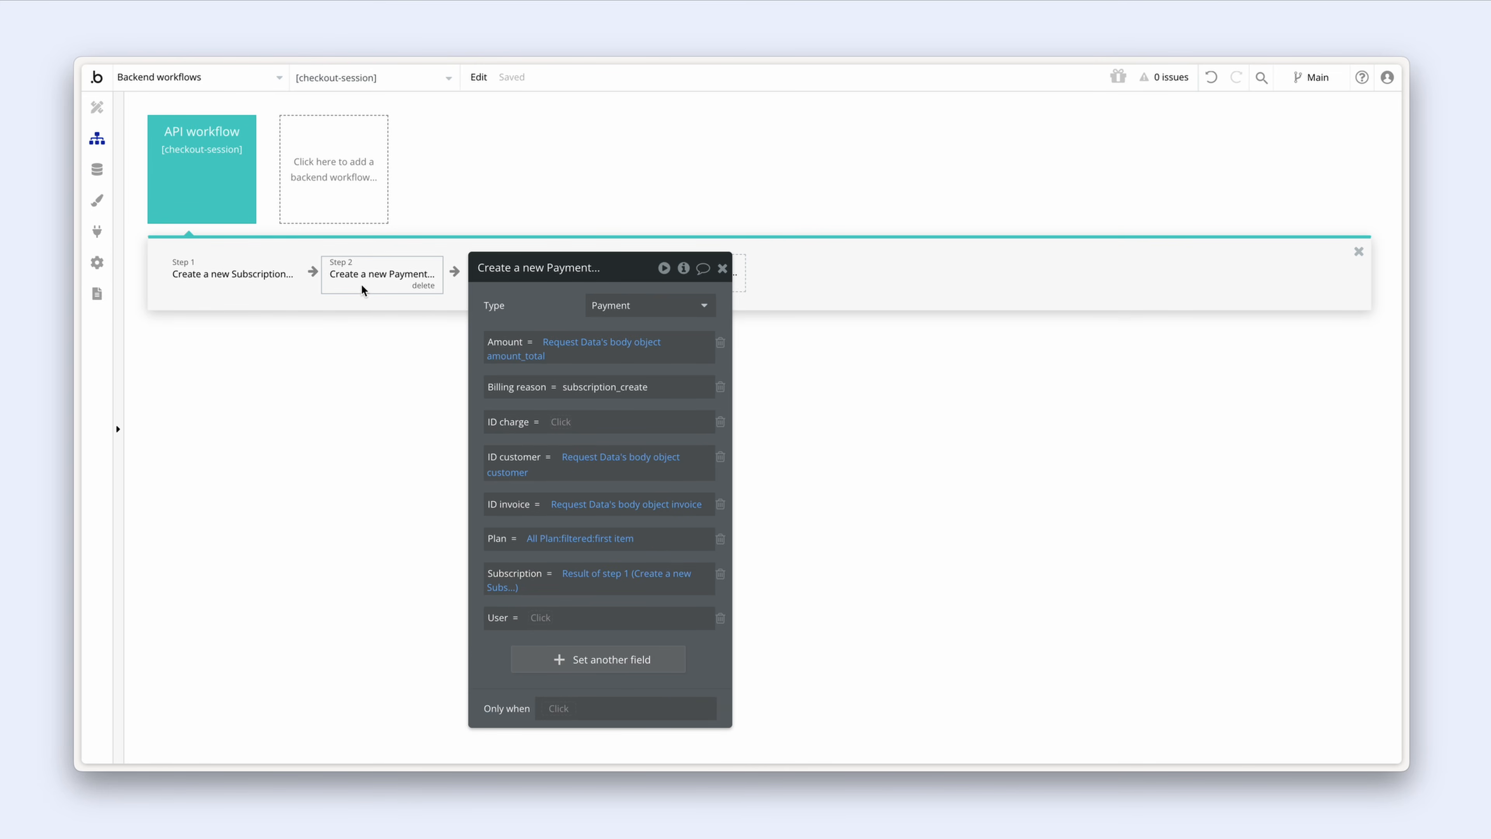
{"action": "left_click", "coordinate": [254, 277]}
{"action": "right_click", "coordinate": [539, 508]}
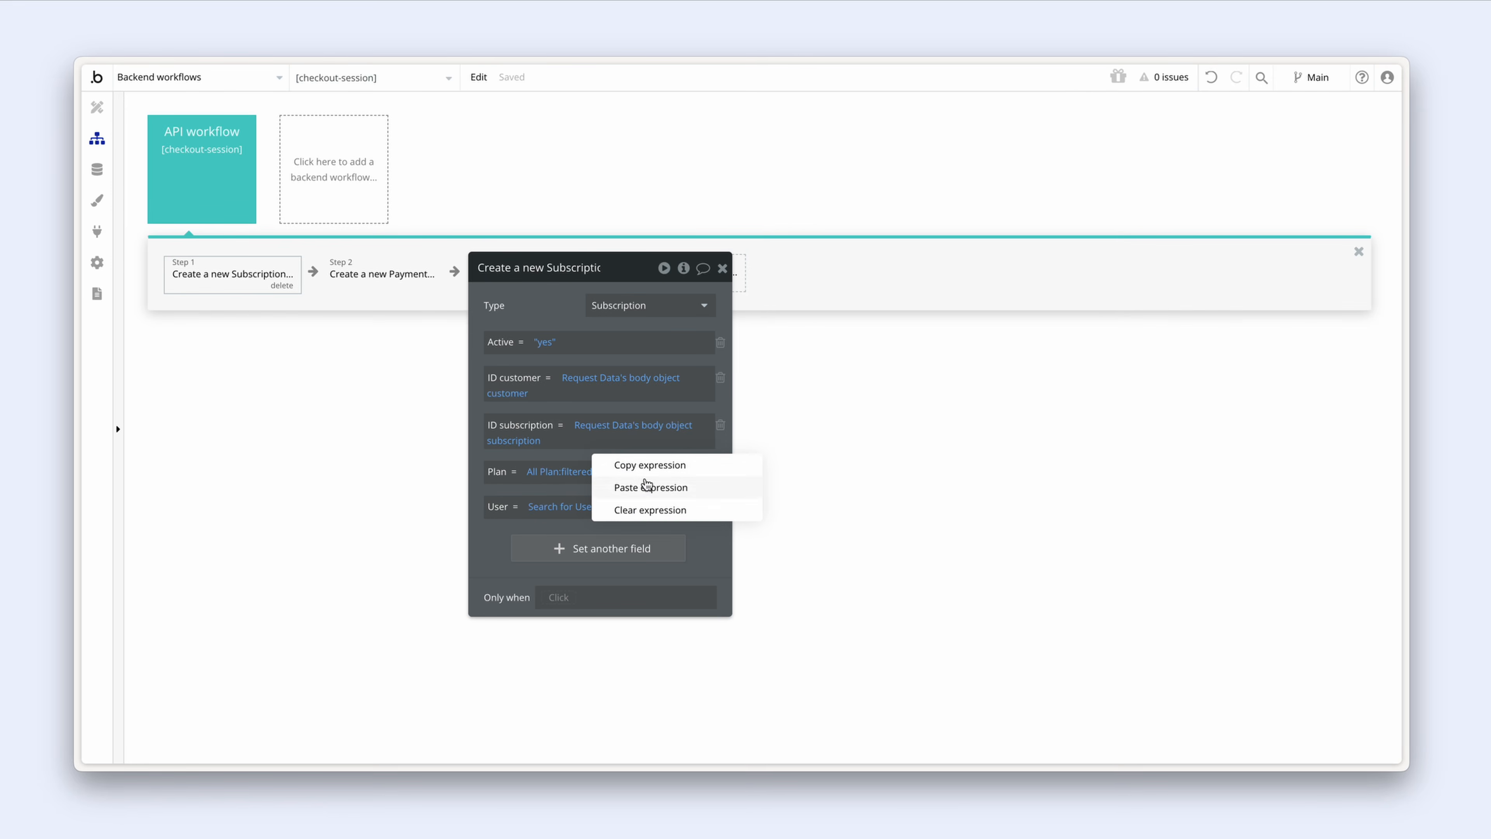
{"action": "left_click", "coordinate": [657, 470]}
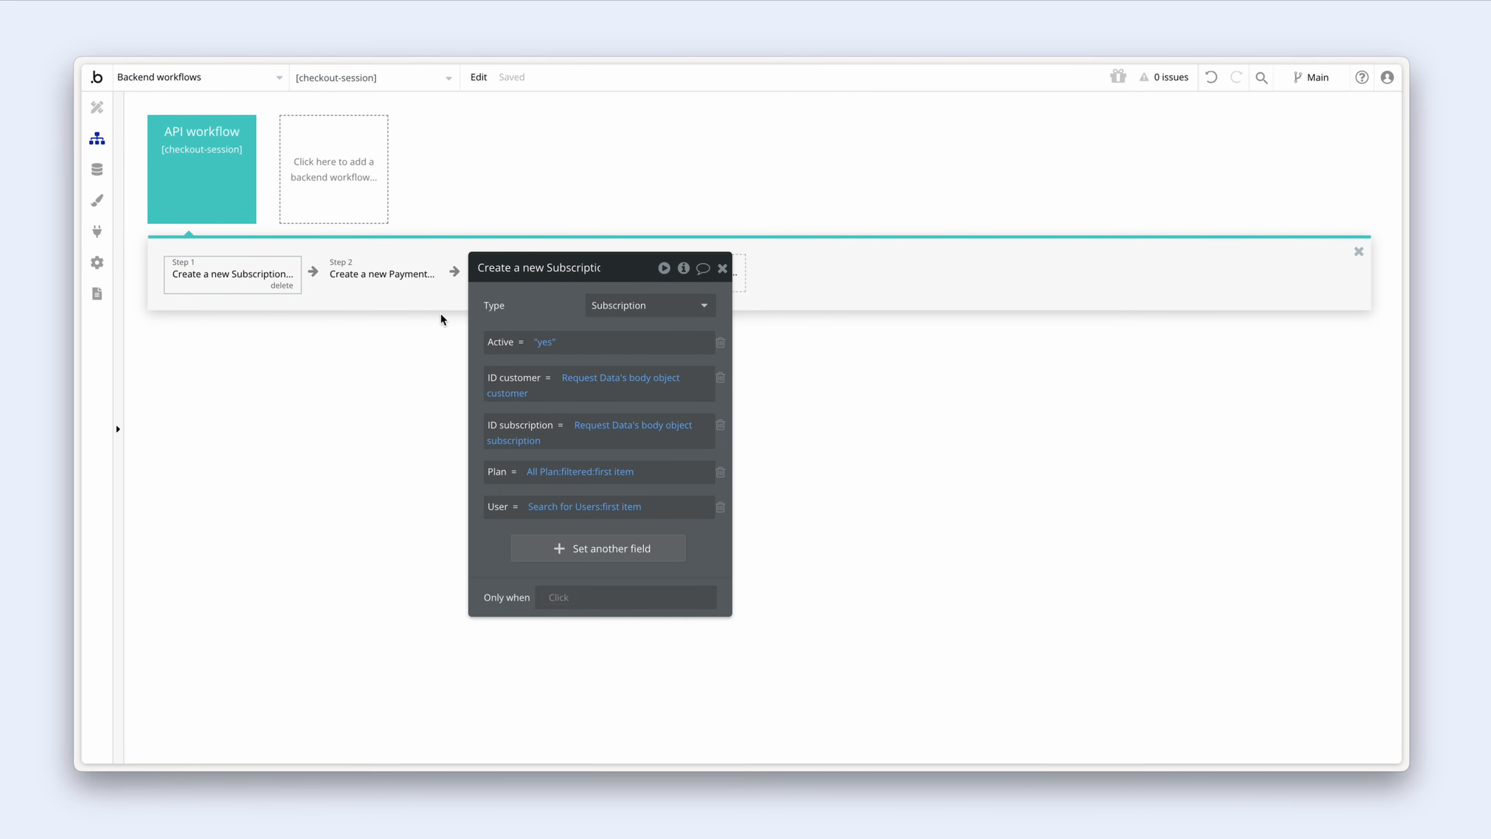
{"action": "left_click", "coordinate": [400, 288]}
{"action": "right_click", "coordinate": [532, 620]}
{"action": "left_click", "coordinate": [698, 601]}
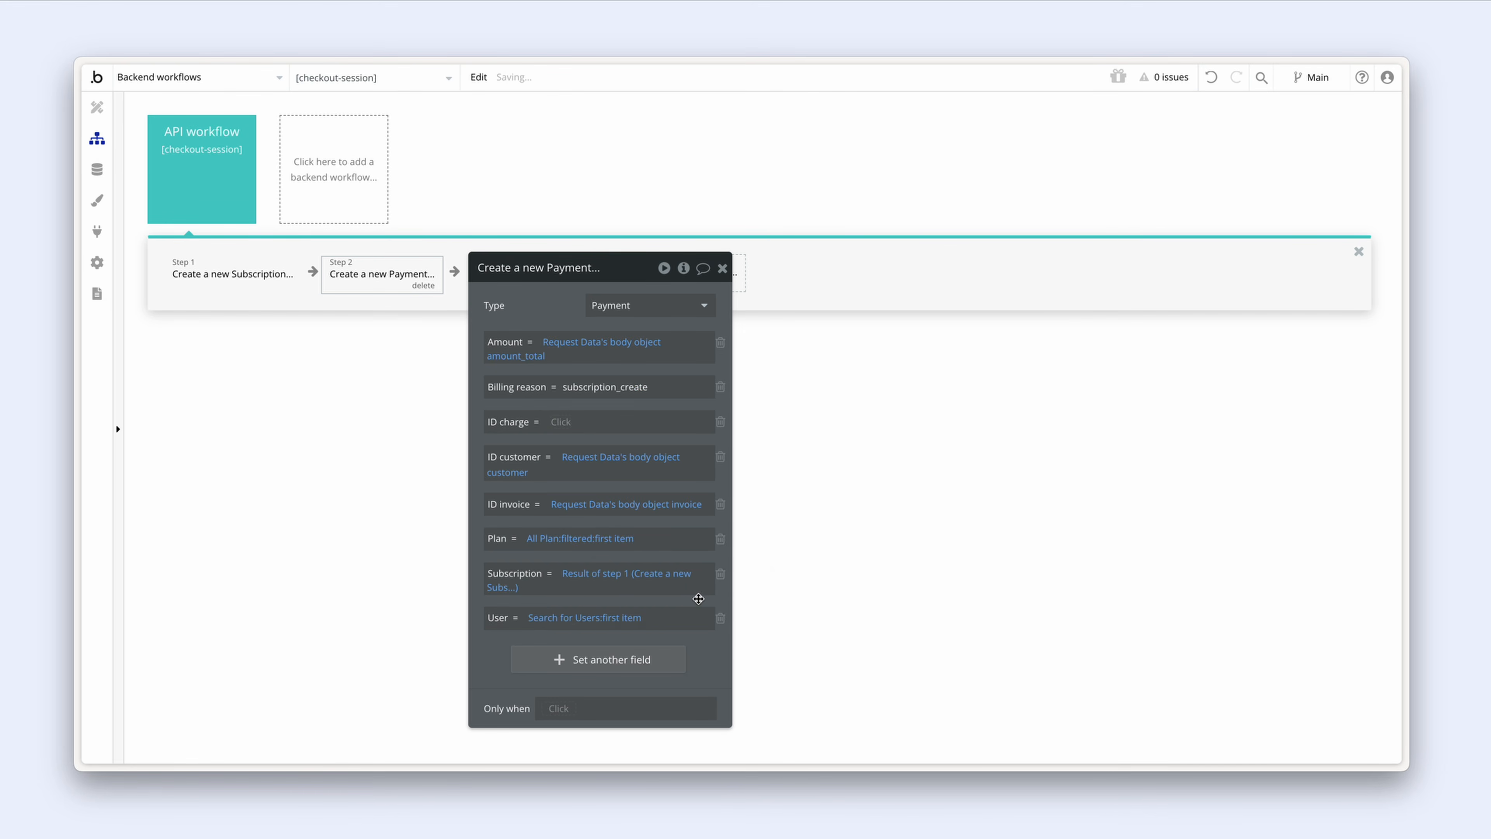
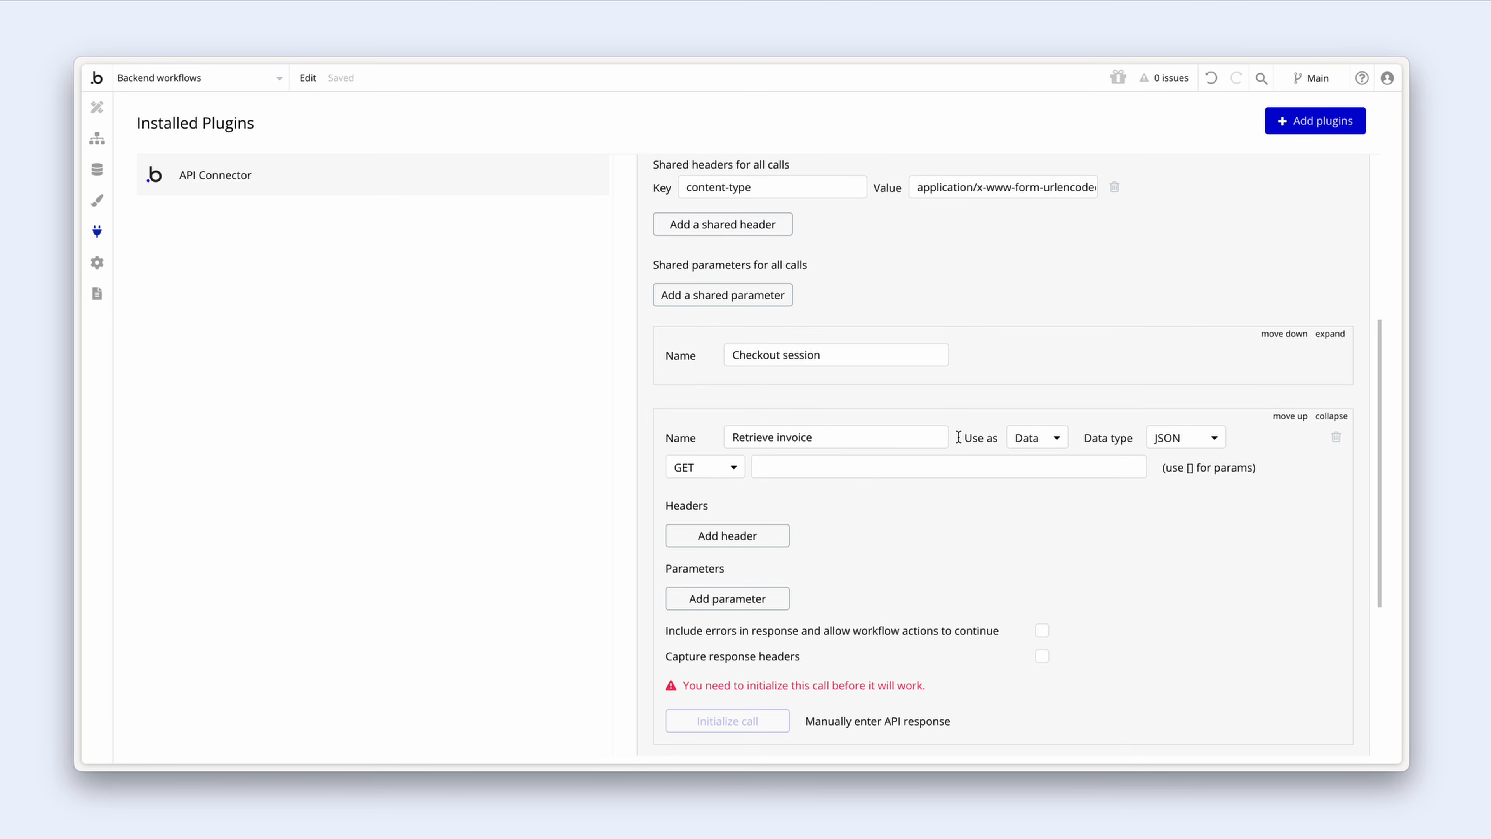
Step: Copy the Retrieve an invoice example request URL from Stripe's API docs, then return to Bubble
{"action": "key", "text": "ctrl+Tab"}
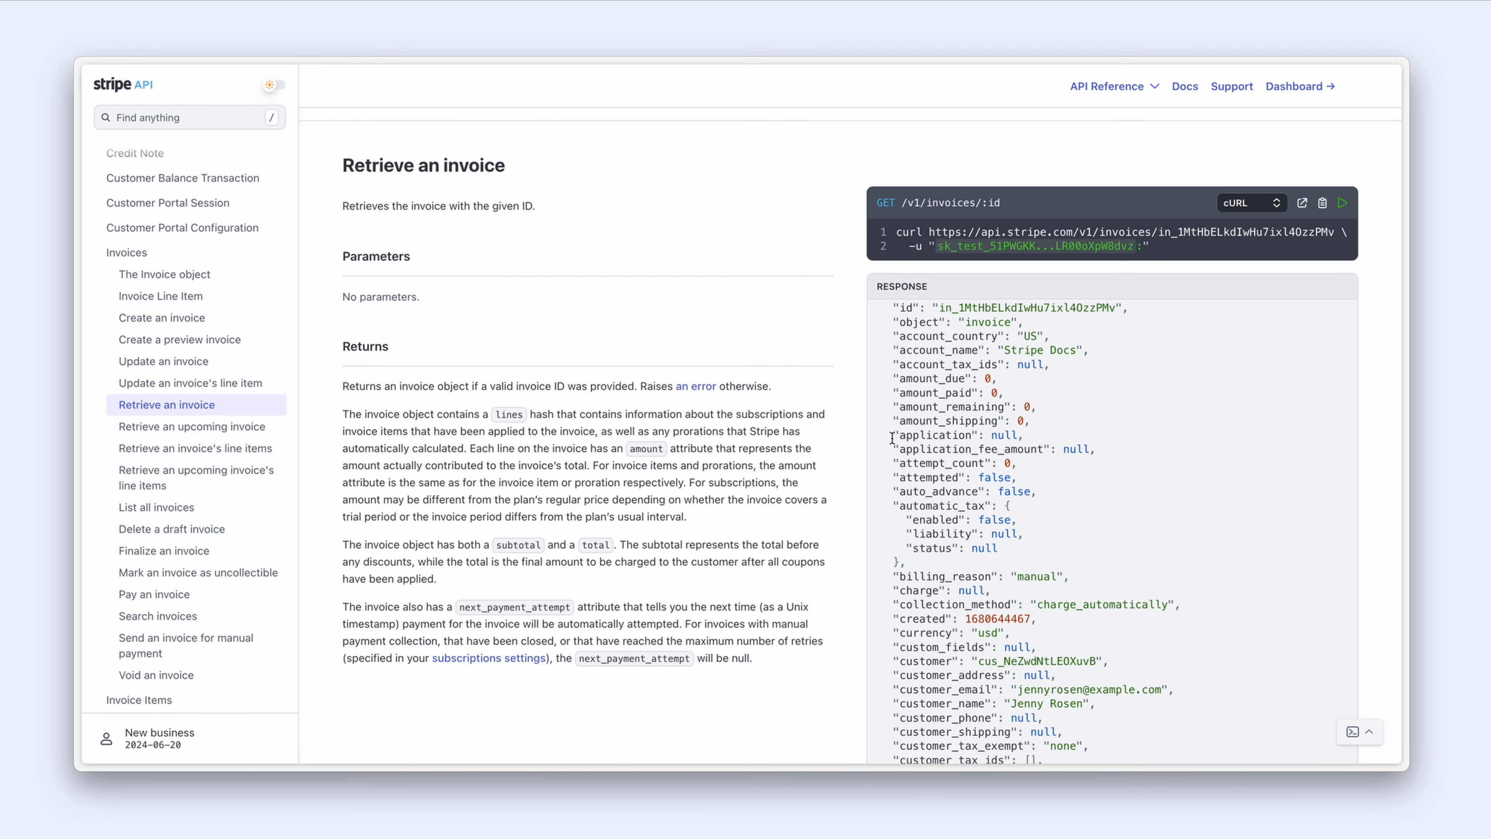
{"action": "scroll", "coordinate": [212, 413], "scroll_direction": "up", "scroll_amount": 10}
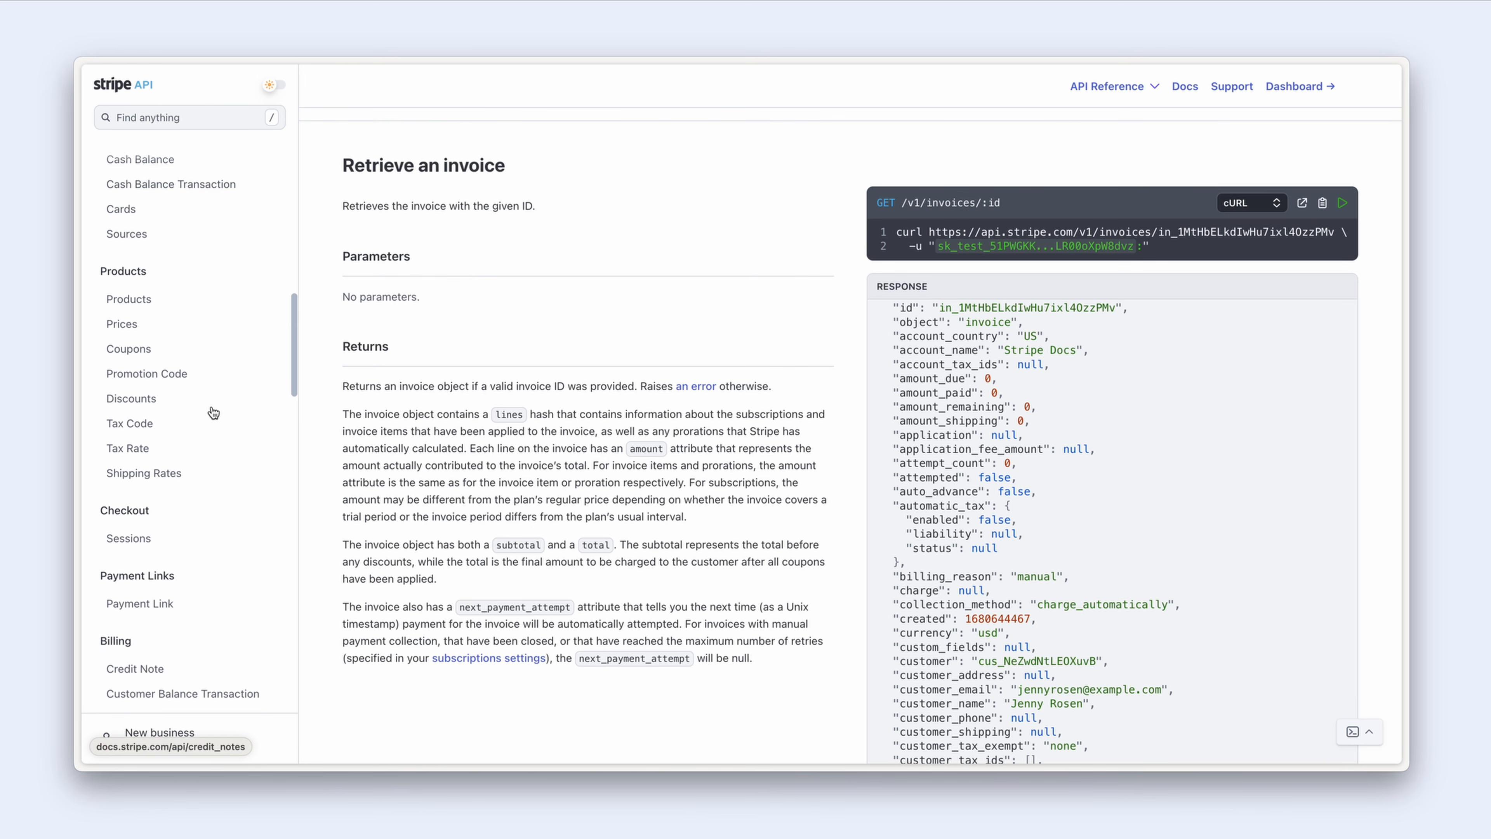
{"action": "scroll", "coordinate": [212, 413], "scroll_direction": "down", "scroll_amount": 6}
{"action": "scroll", "coordinate": [212, 412], "scroll_direction": "down", "scroll_amount": 1}
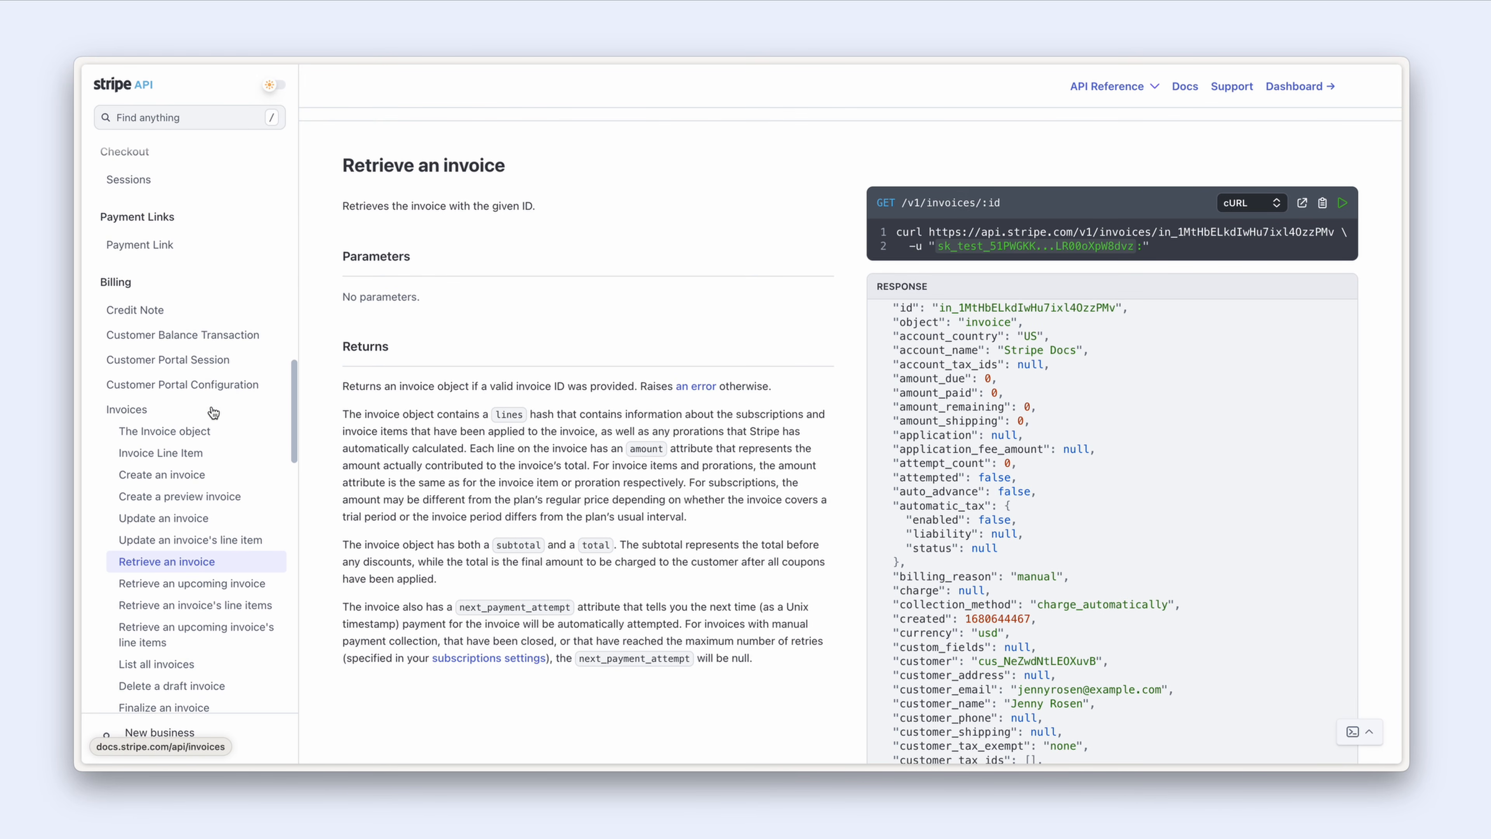
{"action": "scroll", "coordinate": [212, 412], "scroll_direction": "down", "scroll_amount": 3}
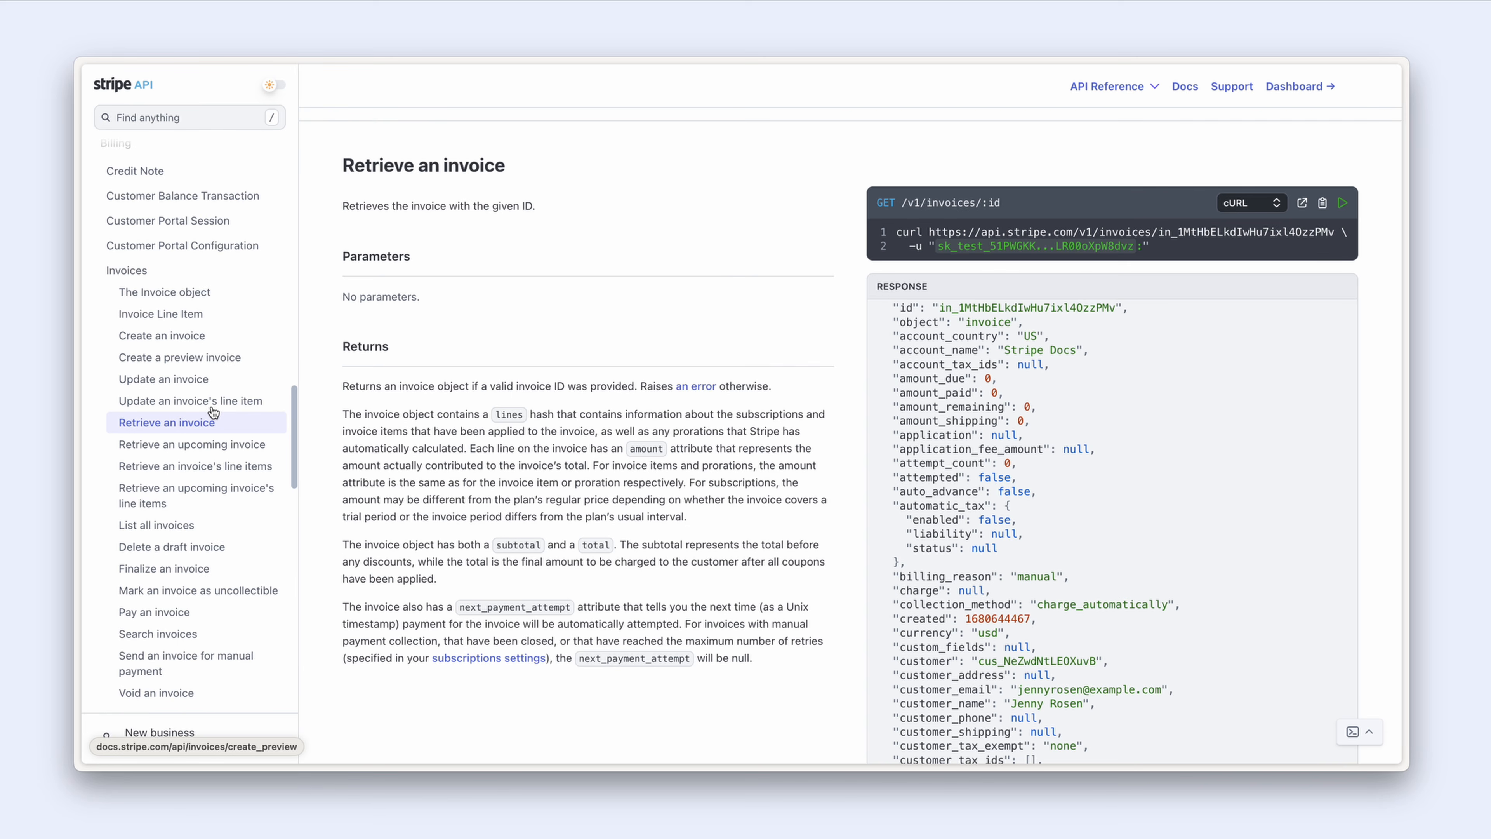
{"action": "left_click", "coordinate": [230, 428]}
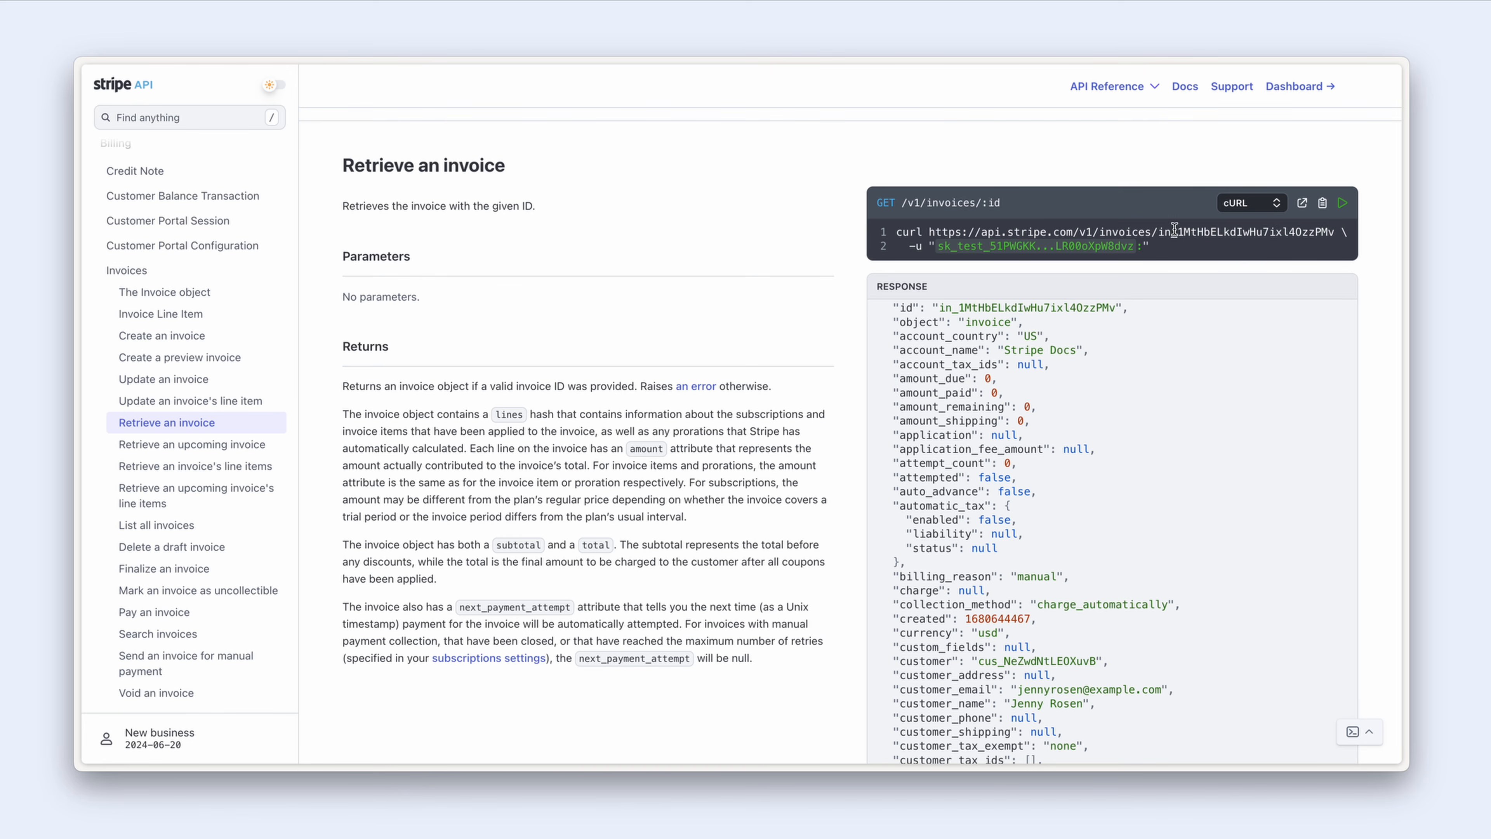
{"action": "left_click", "coordinate": [935, 230]}
{"action": "left_click_drag", "start_coordinate": [935, 230], "coordinate": [1333, 232]}
{"action": "key", "text": "ctrl+c"}
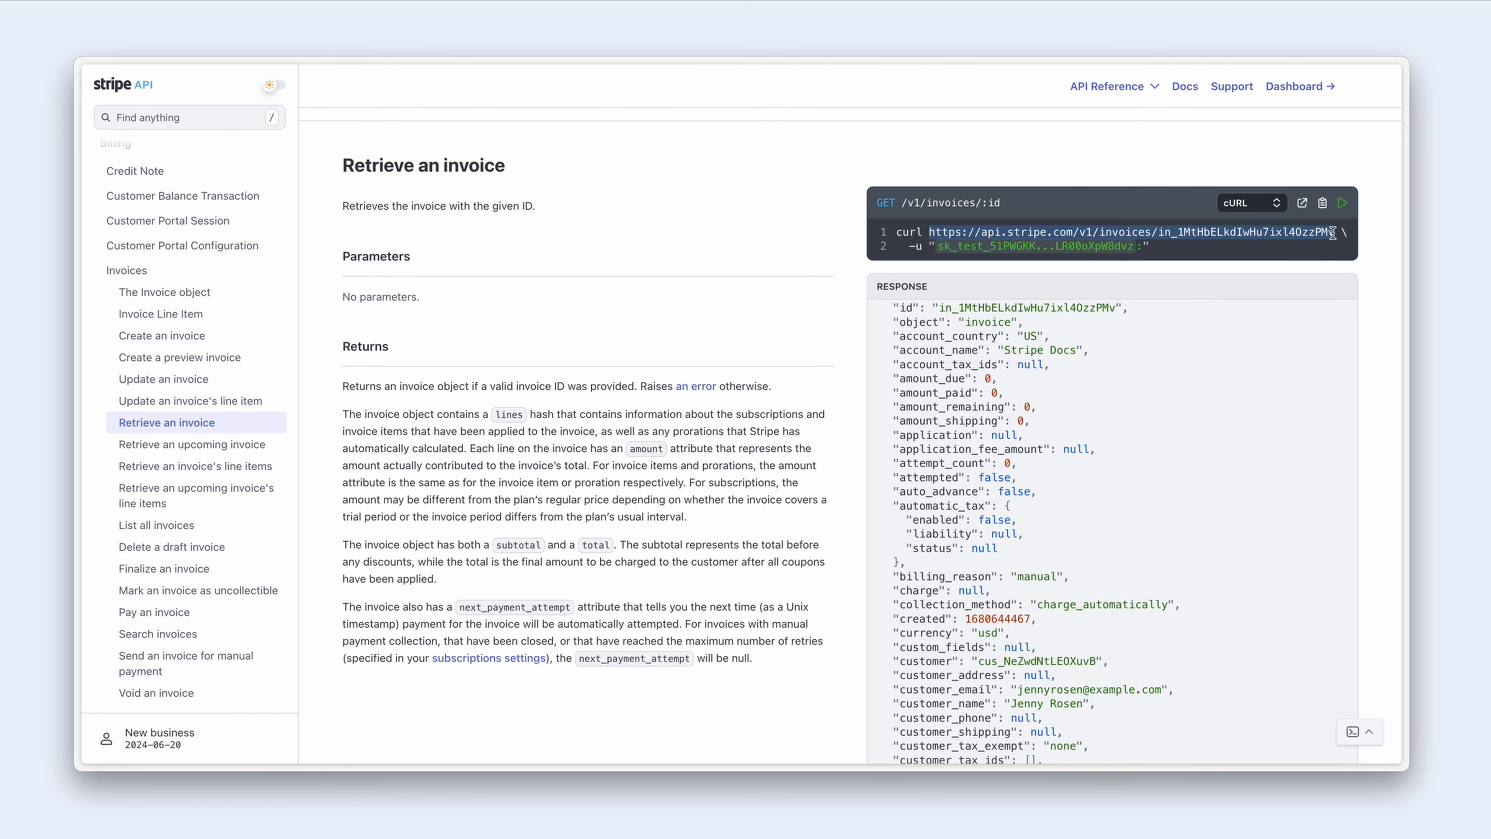
{"action": "key", "text": "ctrl+Tab"}
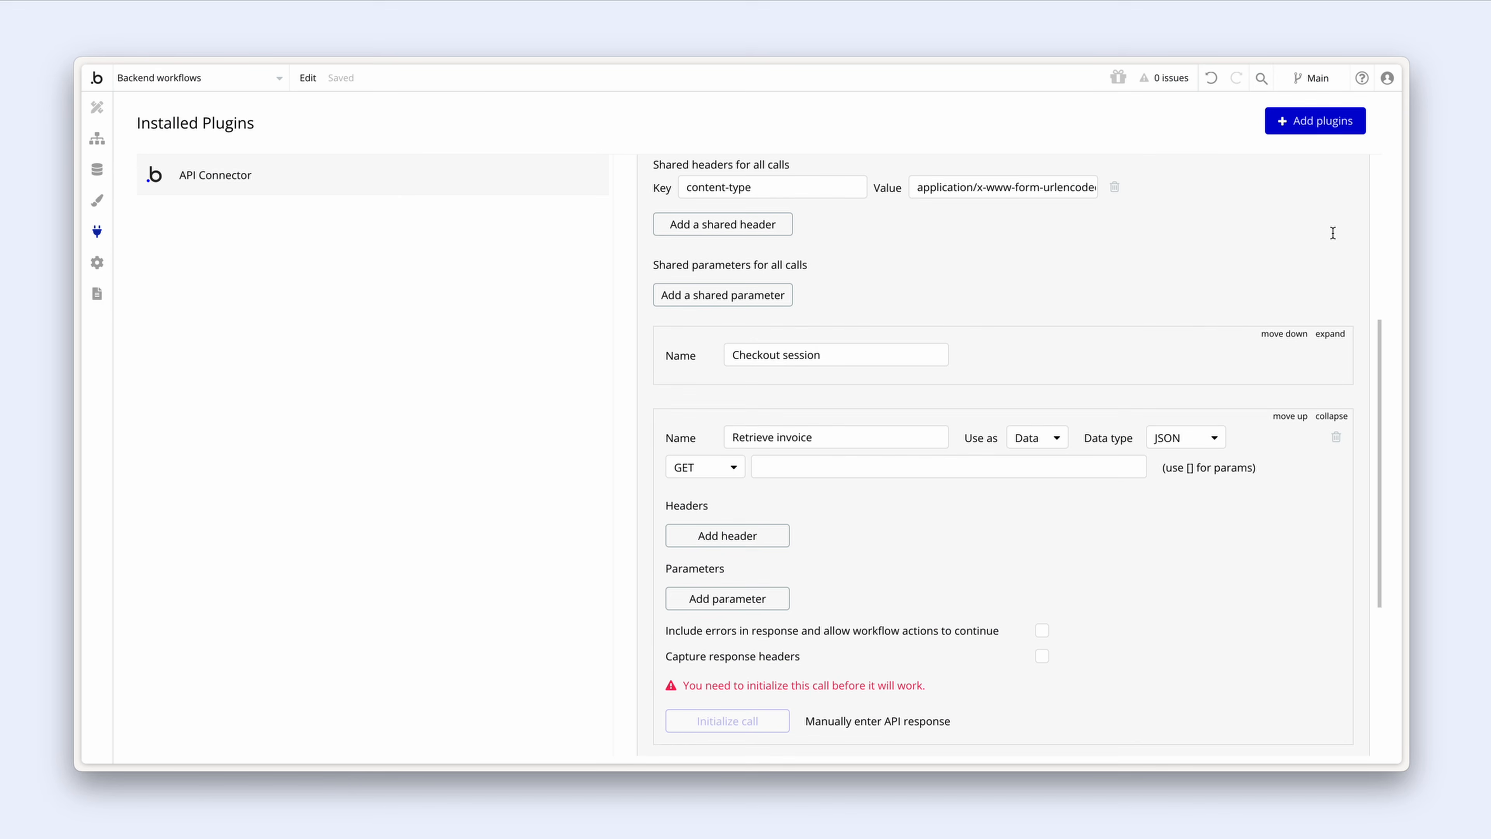
Step: Paste the Stripe invoice URL into the Retrieve invoice call and wrap the invoice ID in brackets
{"action": "left_click", "coordinate": [933, 462]}
{"action": "key", "text": "ctrl+v"}
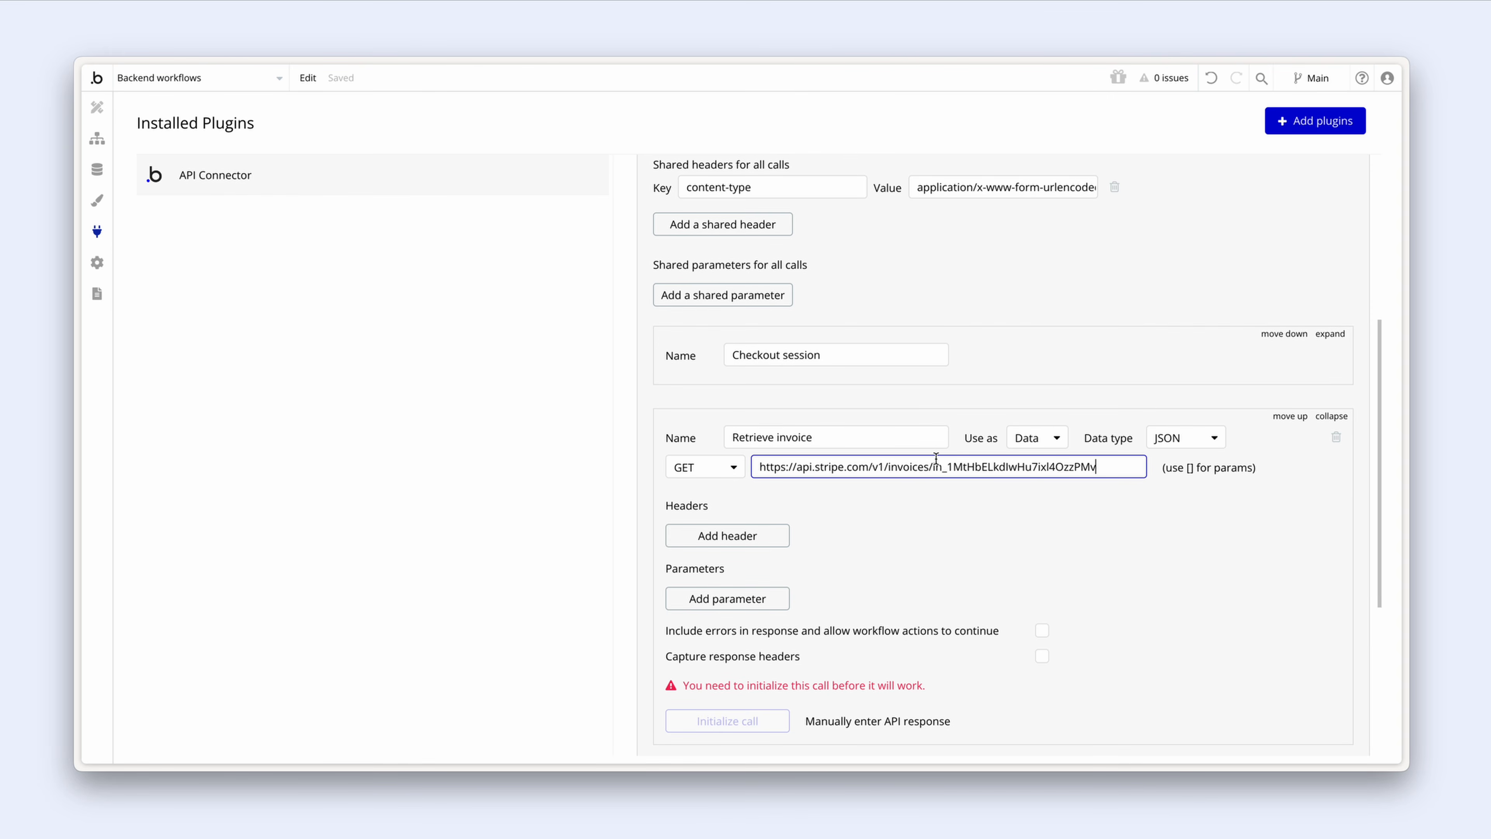
{"action": "scroll", "coordinate": [936, 457], "scroll_direction": "down", "scroll_amount": 3}
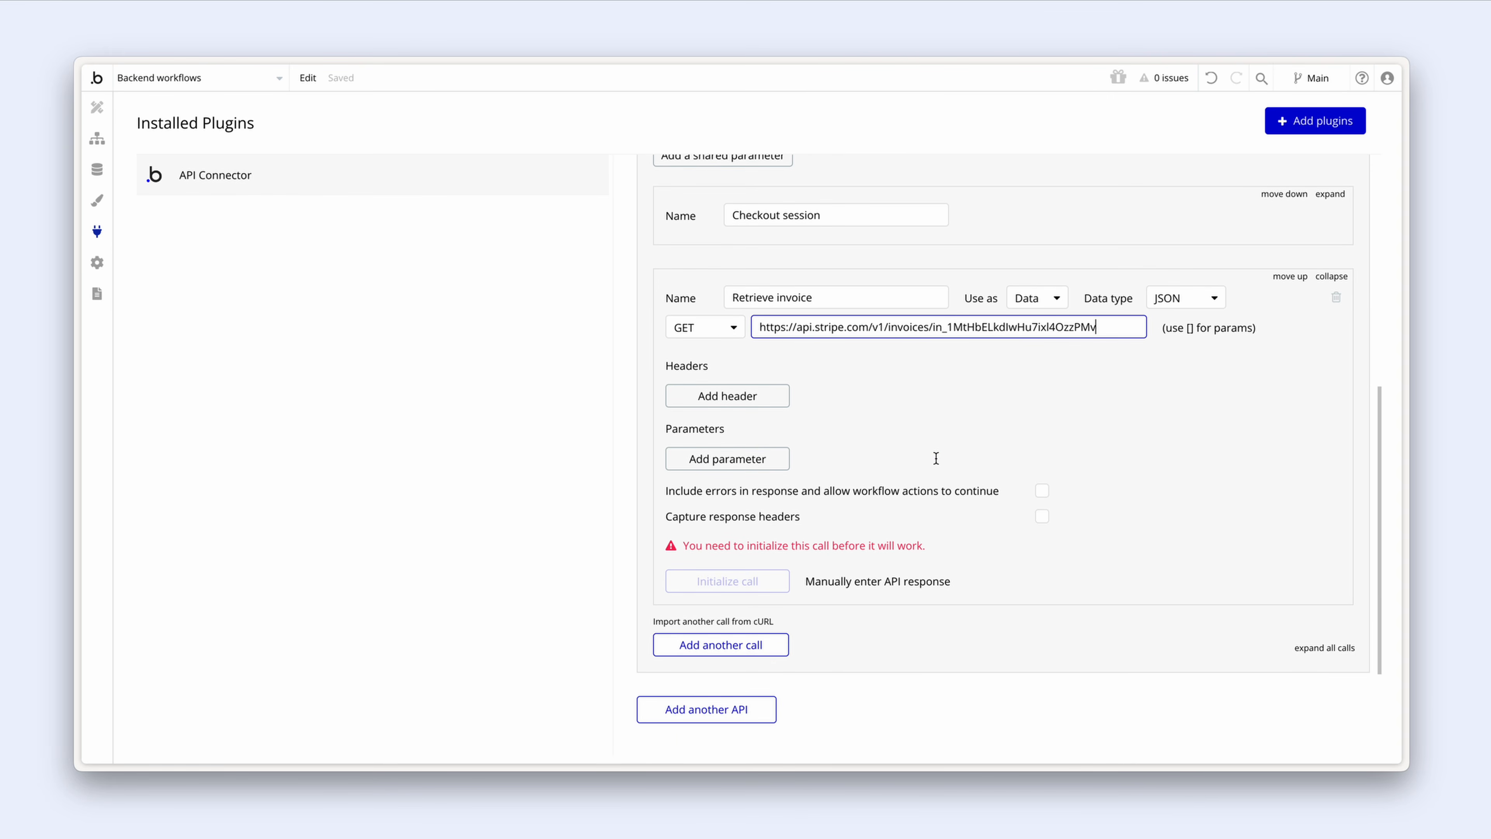
{"action": "left_click", "coordinate": [933, 327]}
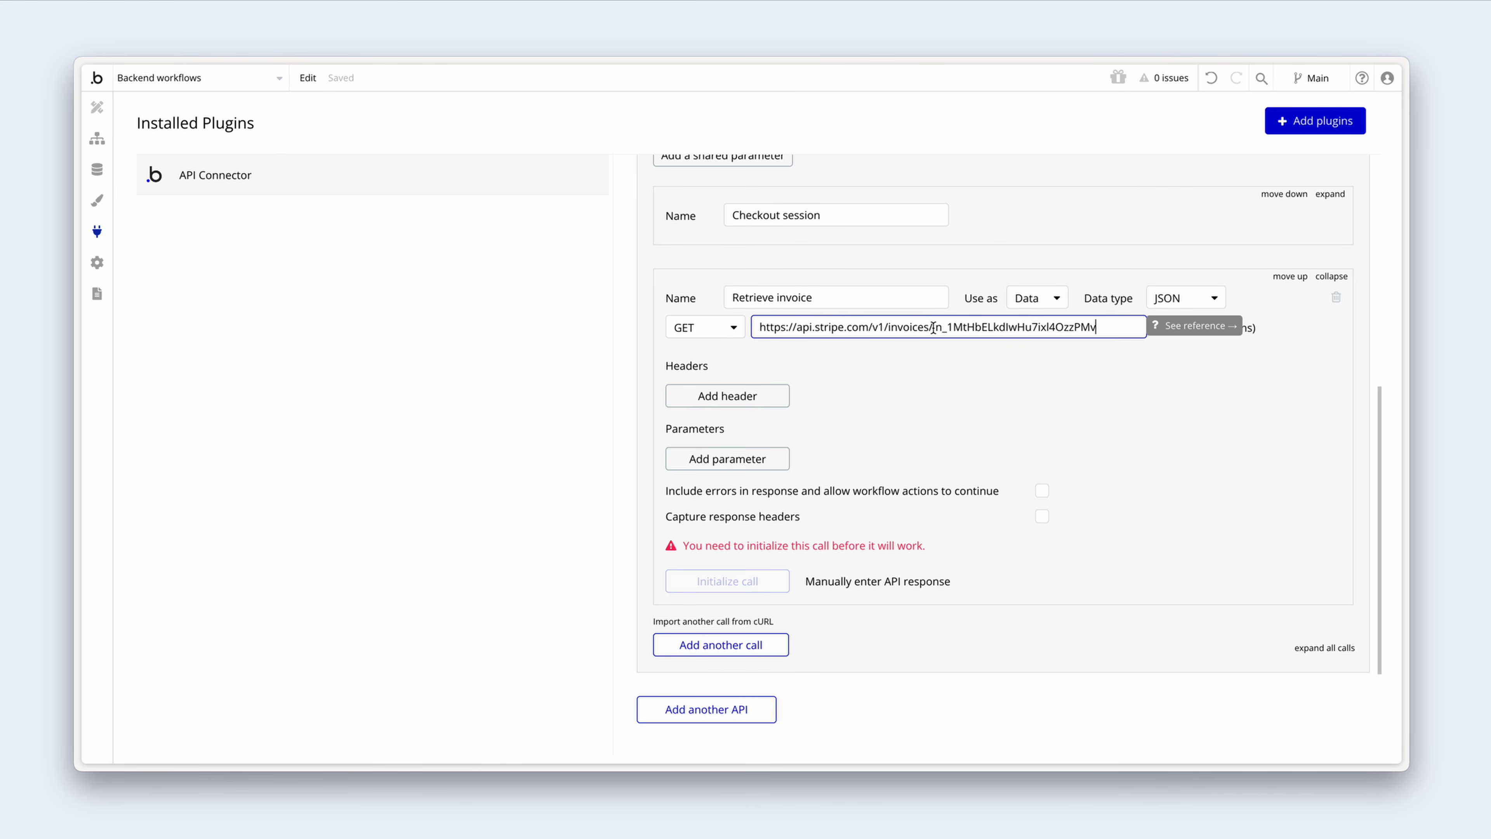
{"action": "type", "text": "["}
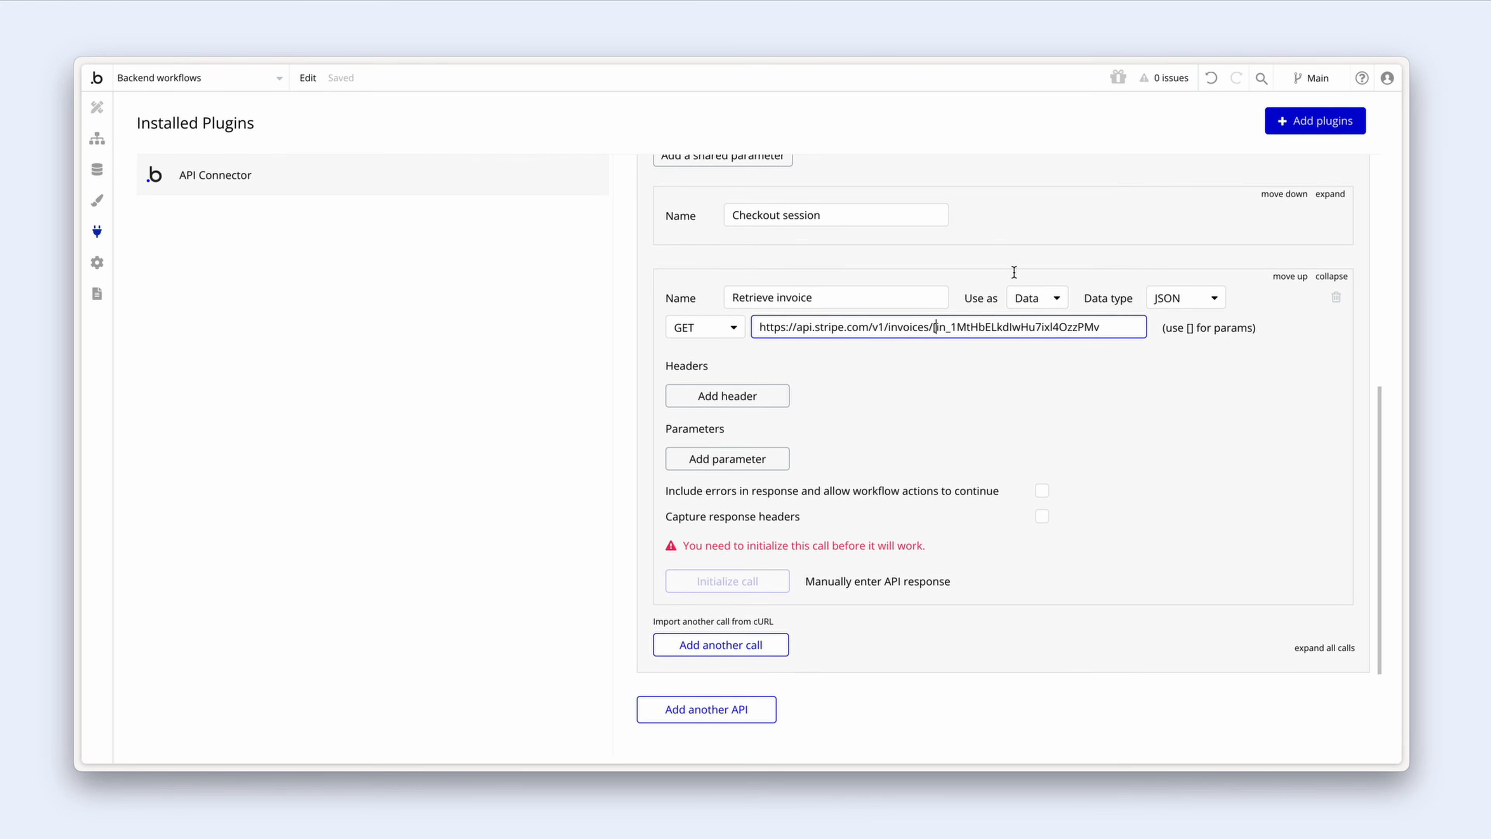
{"action": "left_click", "coordinate": [1104, 327]}
{"action": "type", "text": "]"}
{"action": "left_click", "coordinate": [1109, 357]}
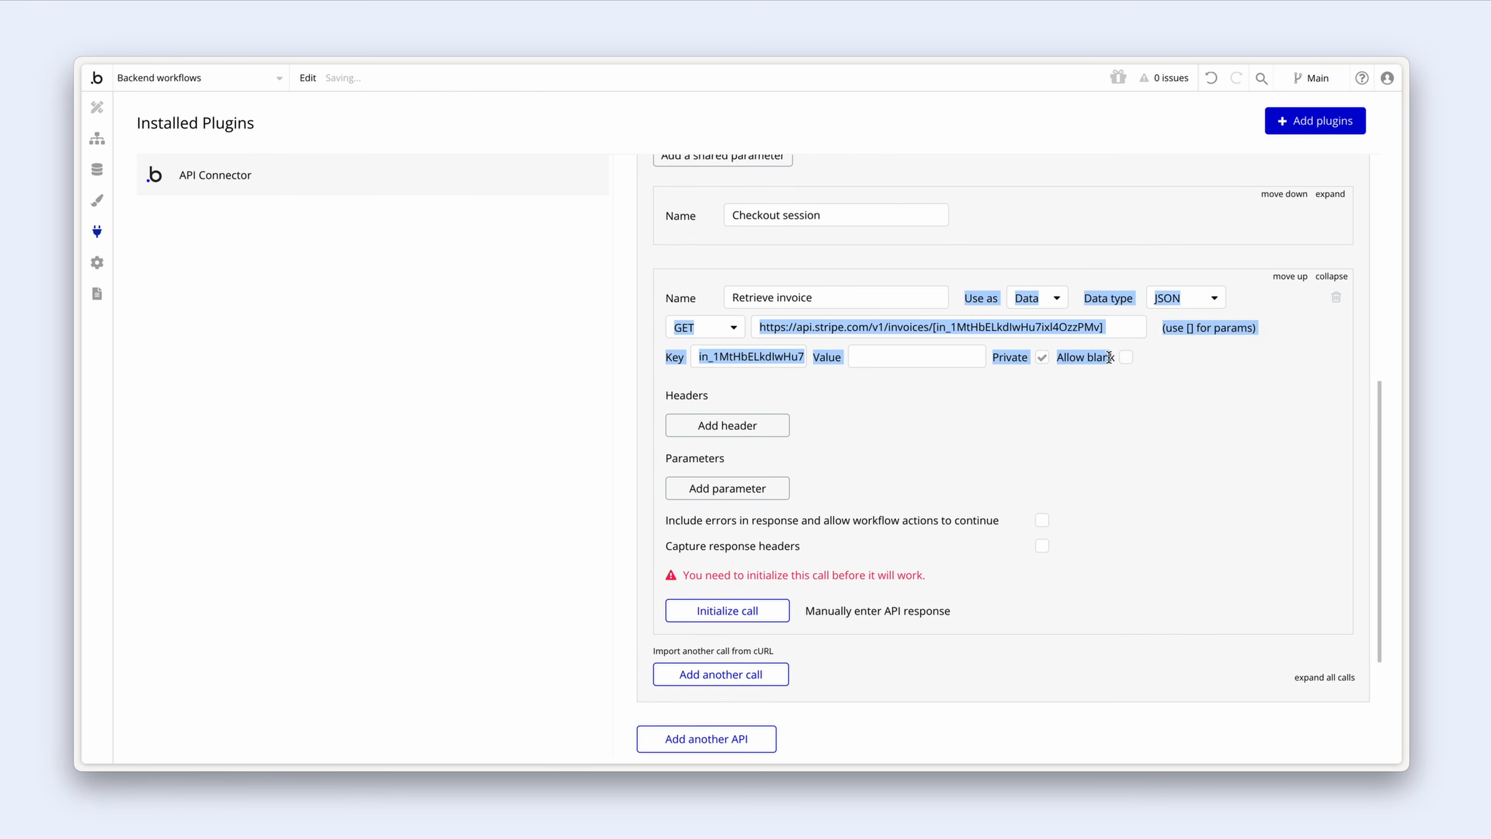
Step: Replace the bracketed invoice ID with id so the URL ends in /invoices/[id]
{"action": "left_click", "coordinate": [1184, 346]}
{"action": "left_click", "coordinate": [1200, 325]}
{"action": "left_click_drag", "start_coordinate": [1200, 324], "coordinate": [1251, 327]}
{"action": "left_click", "coordinate": [1186, 350]}
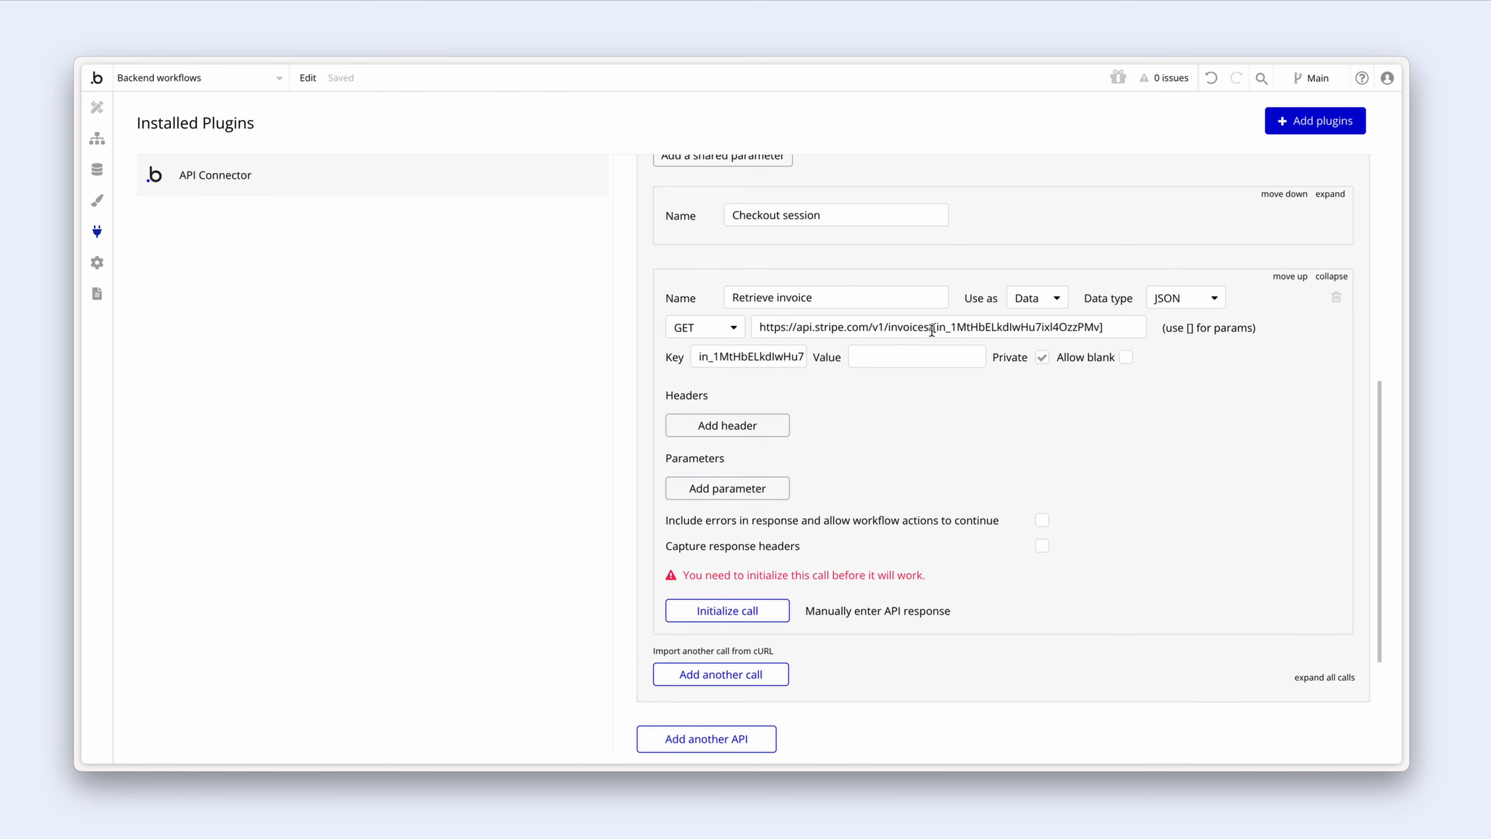
{"action": "left_click_drag", "start_coordinate": [936, 327], "coordinate": [1099, 327]}
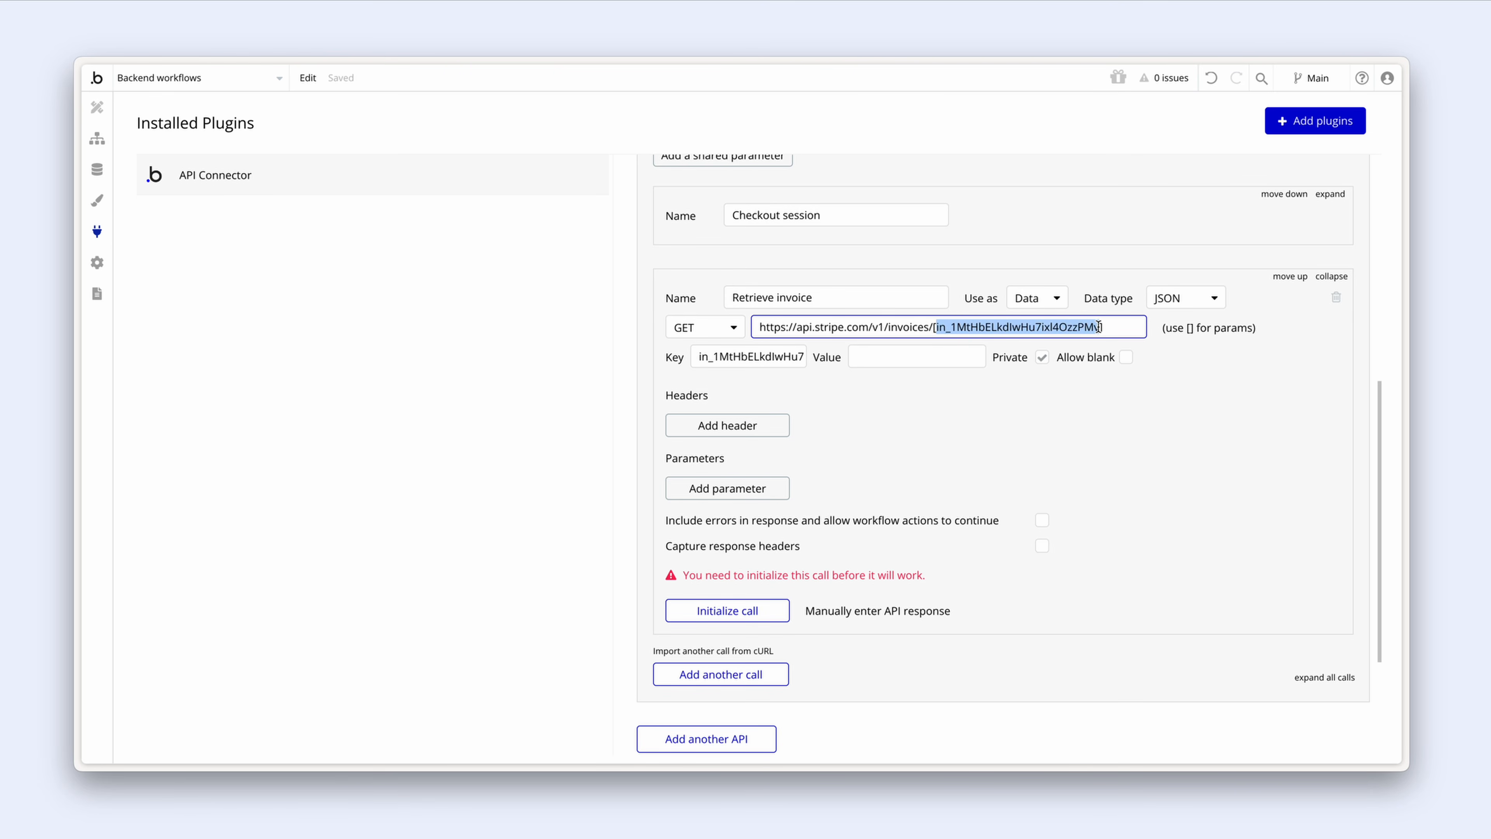
{"action": "type", "text": "id"}
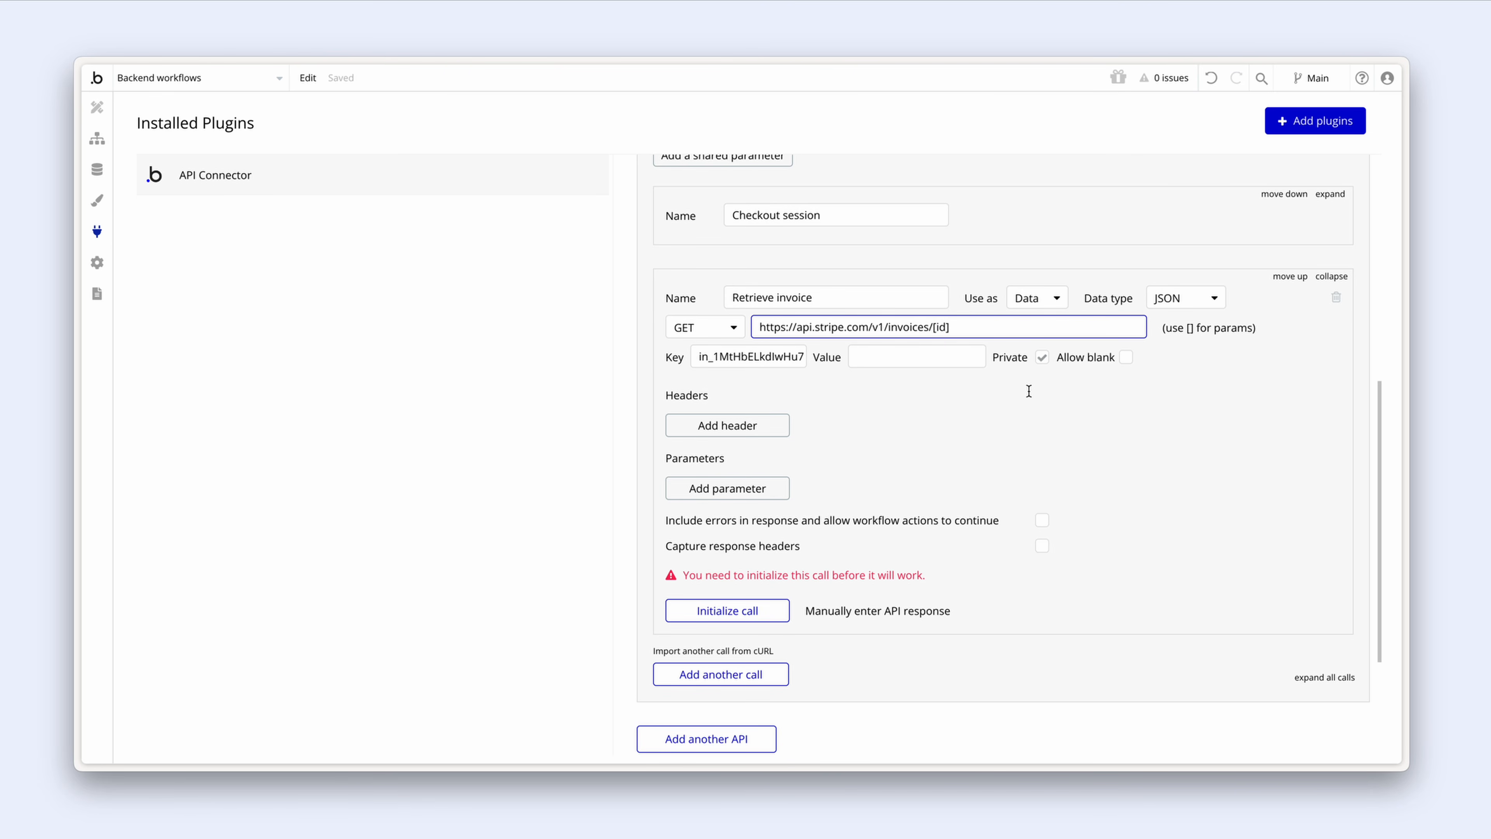
{"action": "left_click", "coordinate": [1022, 396]}
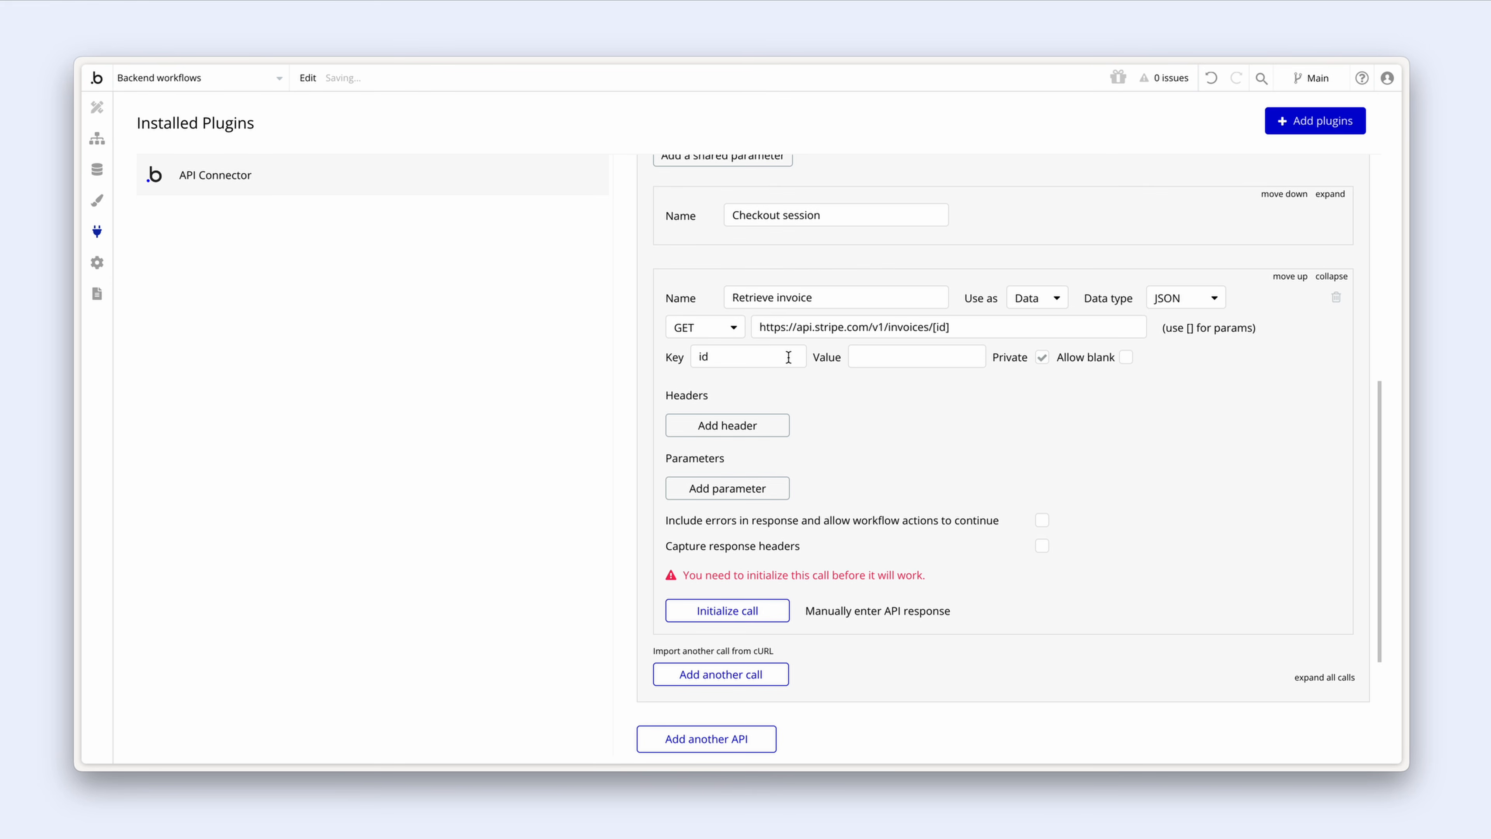
{"action": "left_click", "coordinate": [881, 357]}
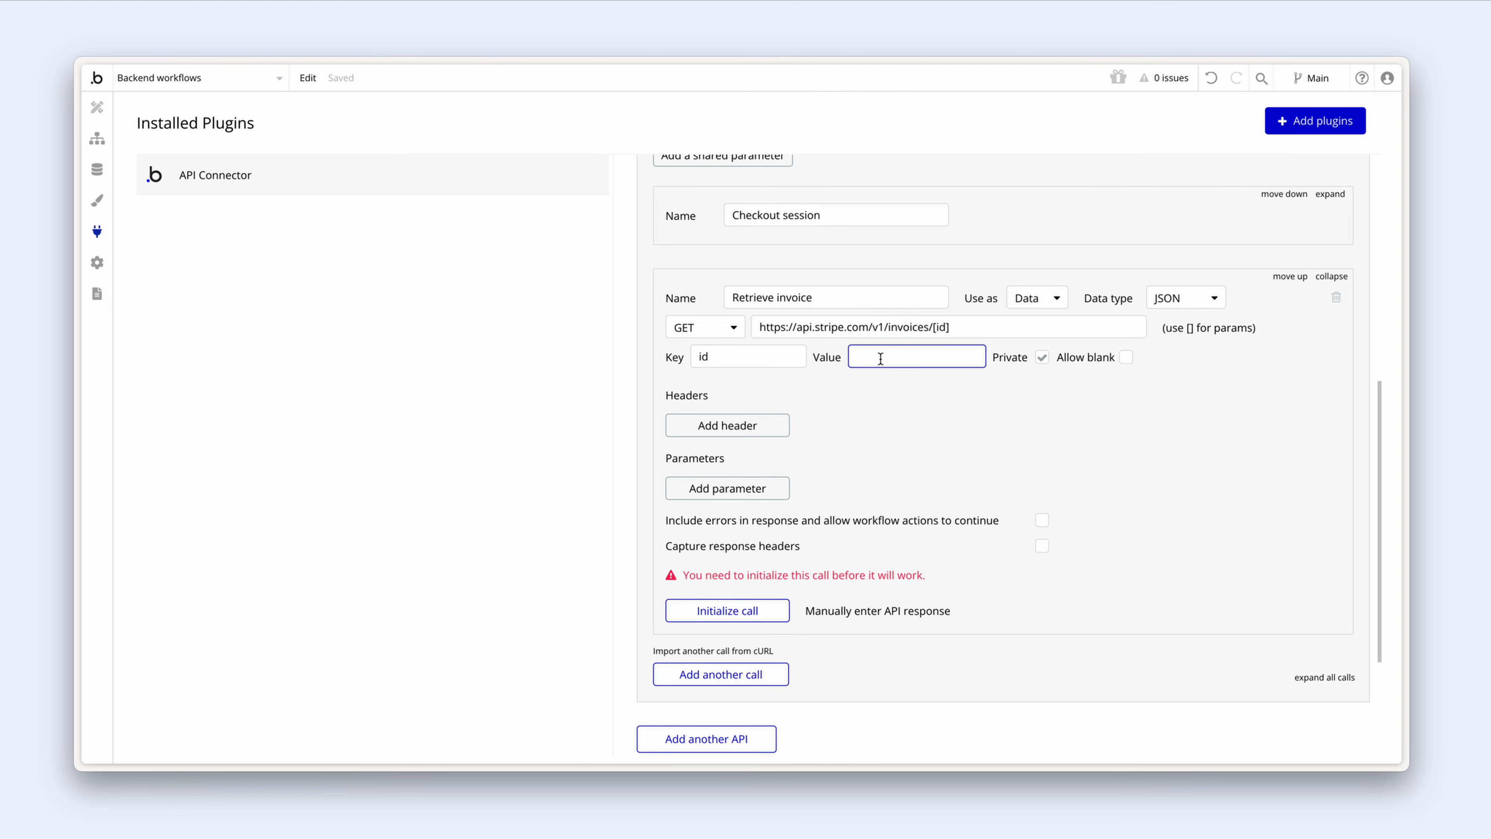
Step: Review the checkout-session backend workflow's subscription and payment steps
{"action": "left_click", "coordinate": [100, 141]}
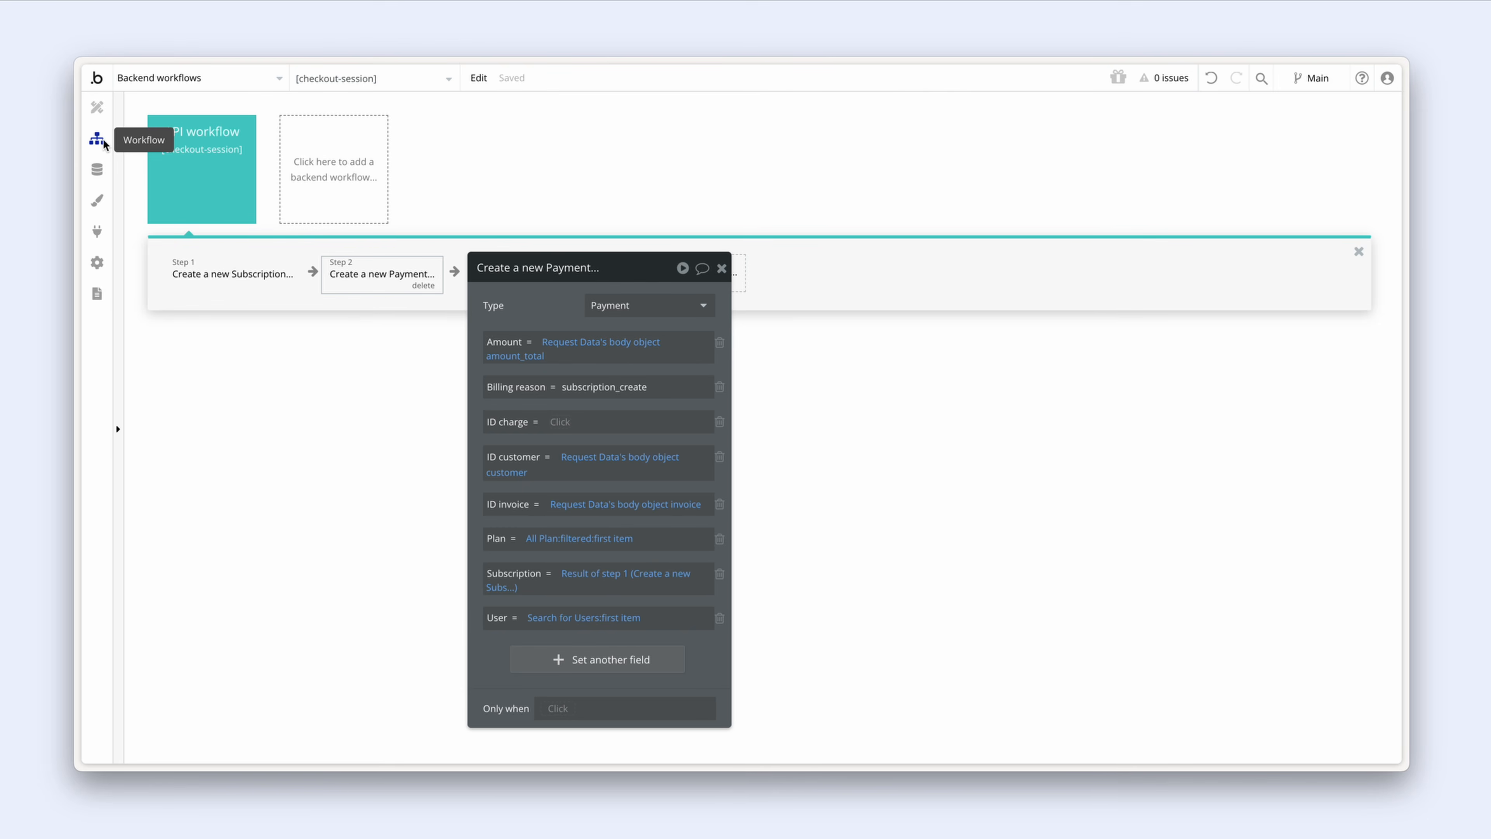
{"action": "left_click", "coordinate": [207, 213]}
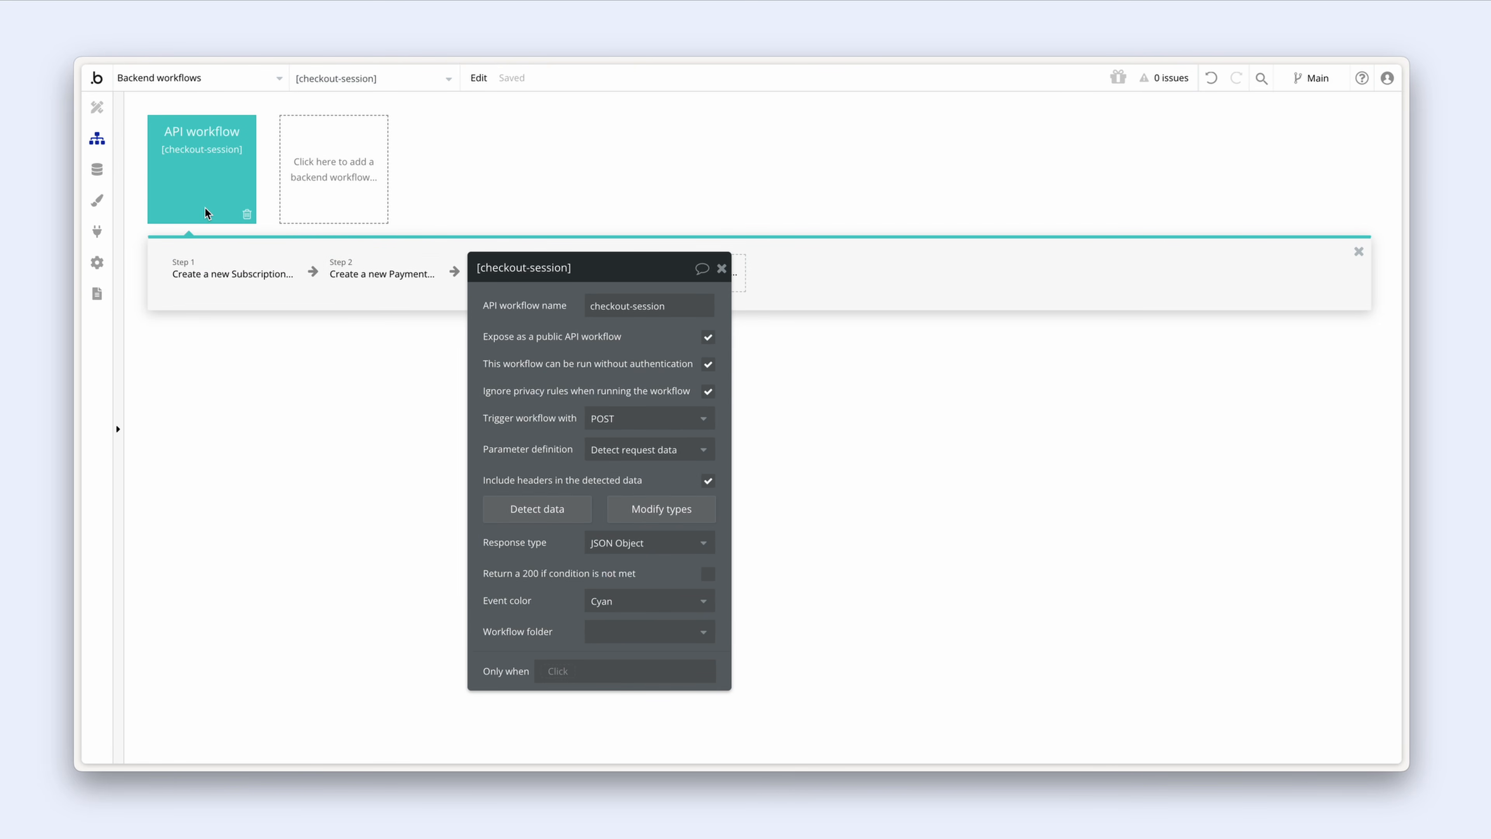
{"action": "left_click", "coordinate": [205, 270]}
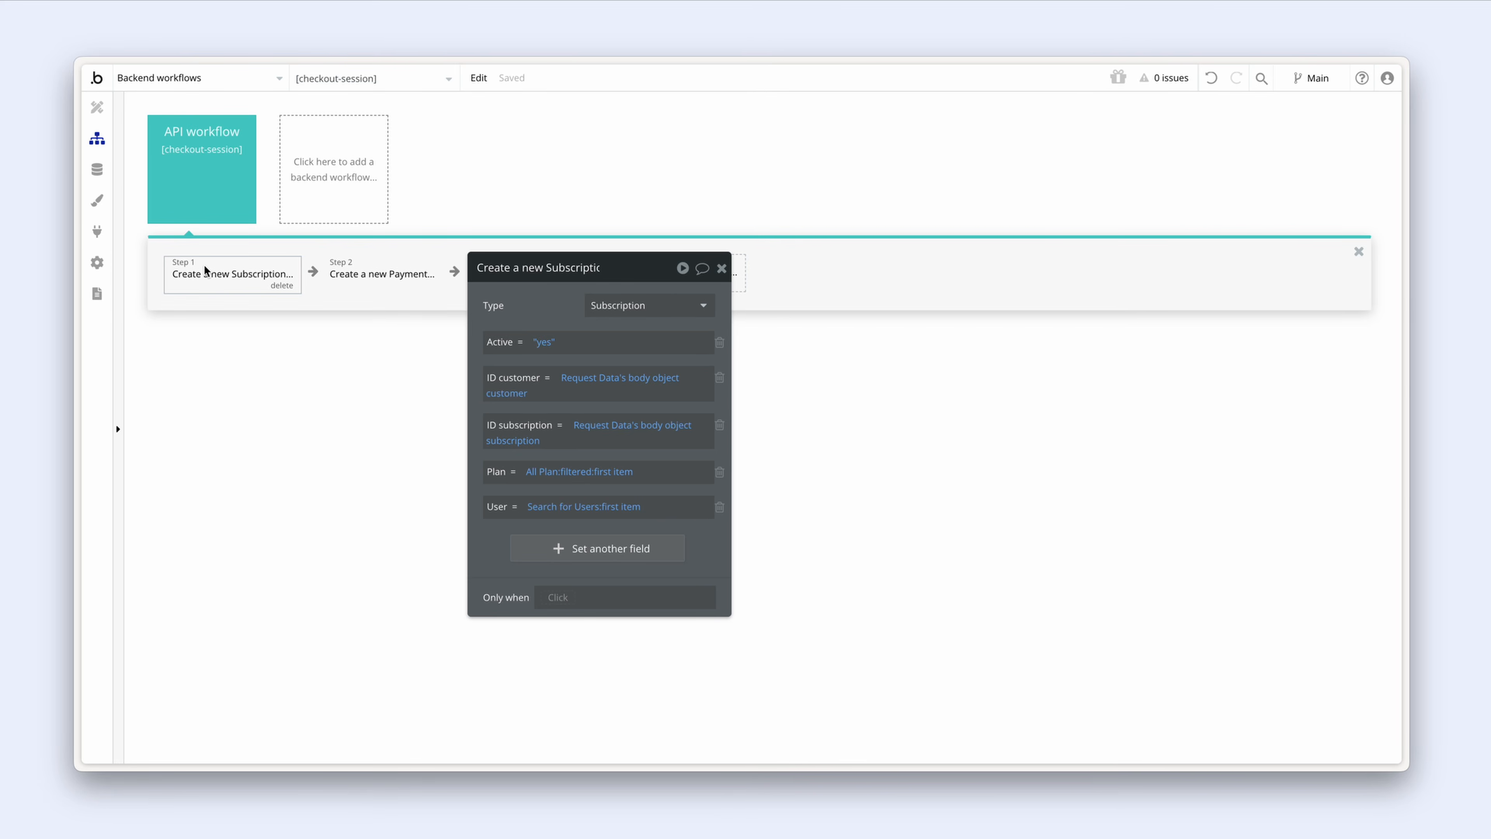
{"action": "left_click", "coordinate": [351, 280]}
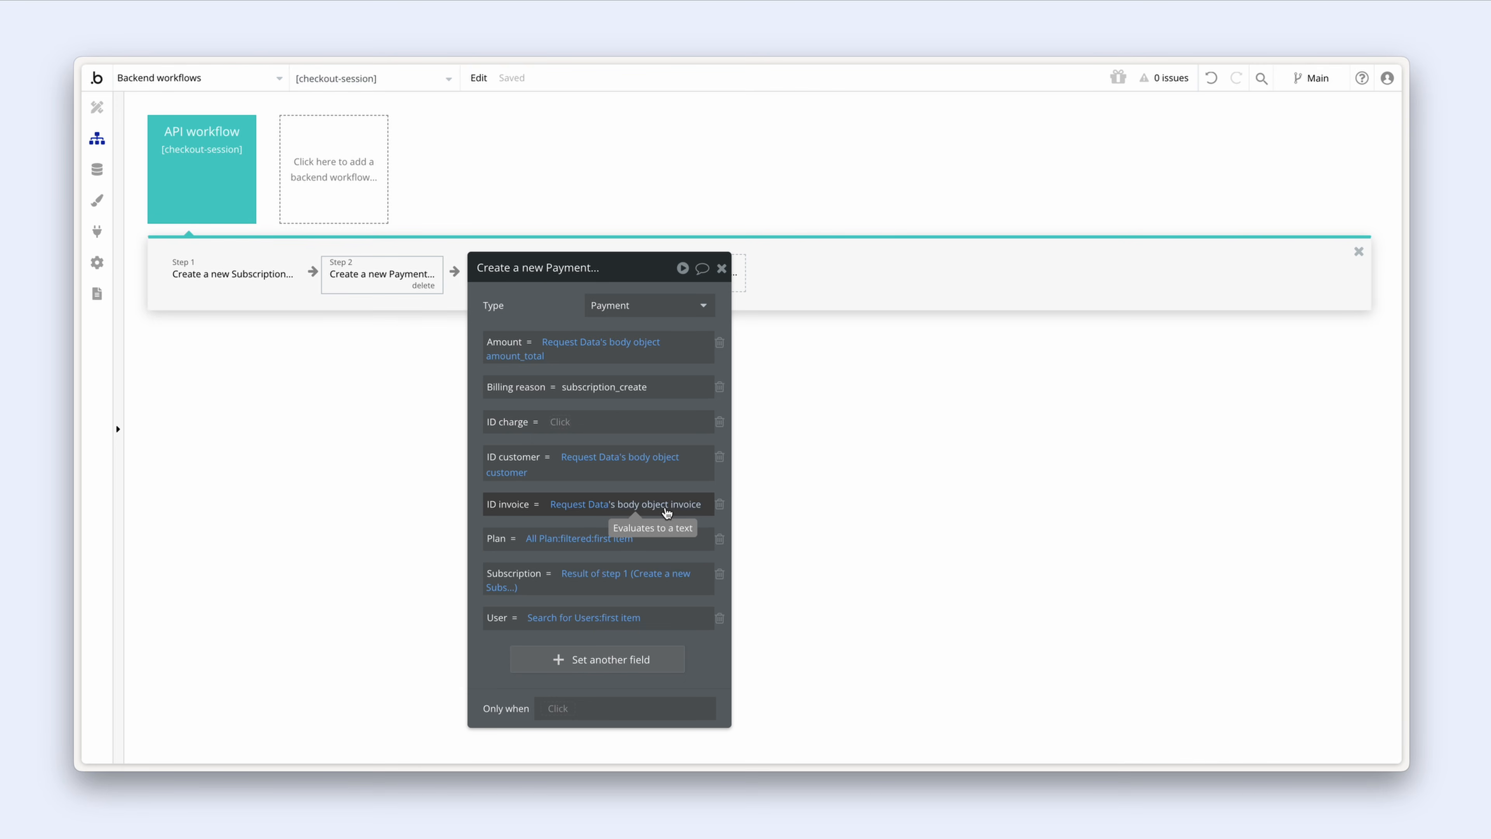
{"action": "left_click", "coordinate": [212, 188]}
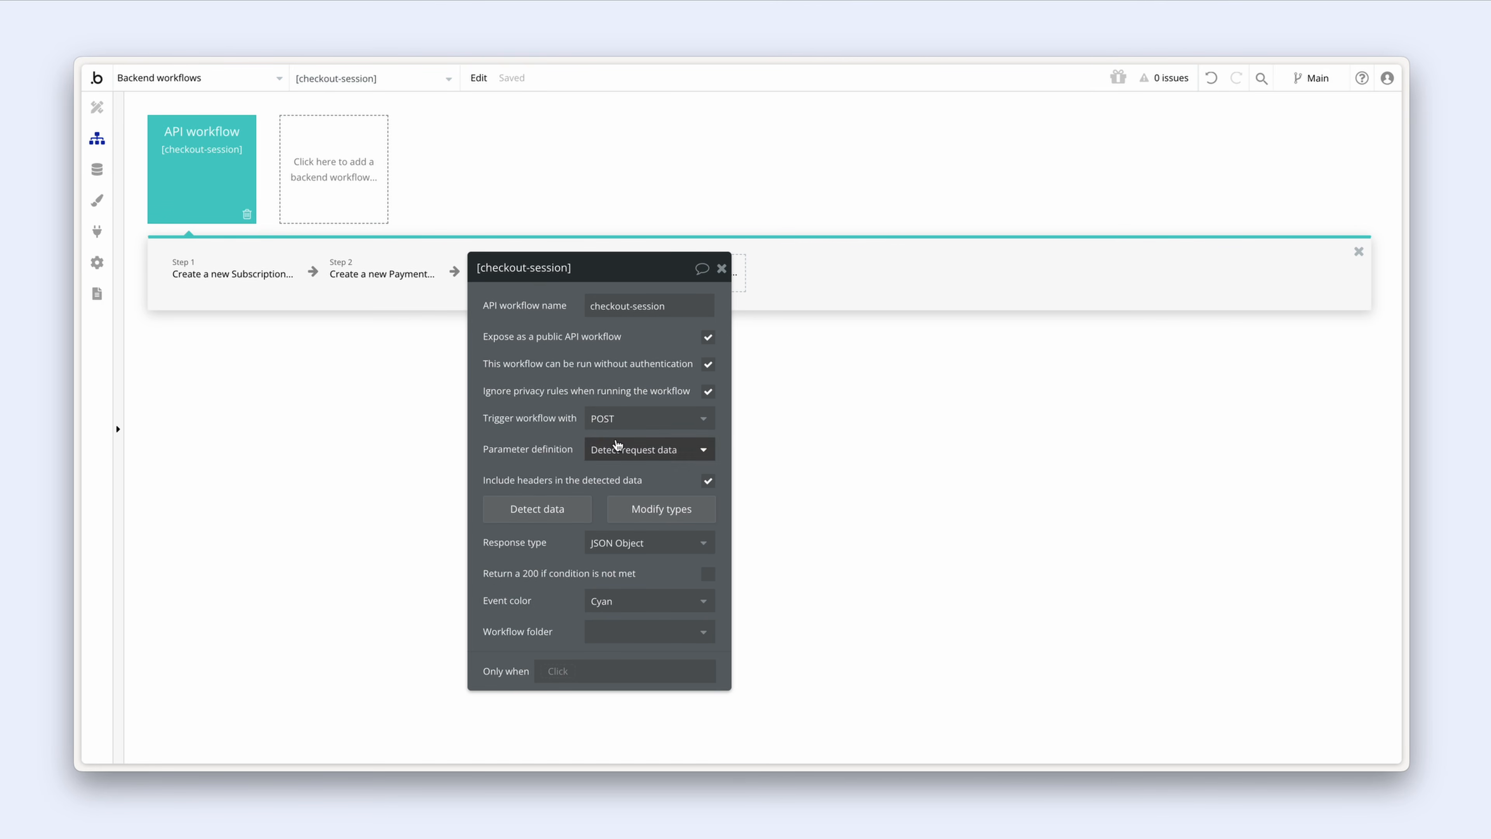
Step: Copy the sample invoice ID from the checkout-session request data, closing the list unsaved
{"action": "left_click", "coordinate": [624, 514]}
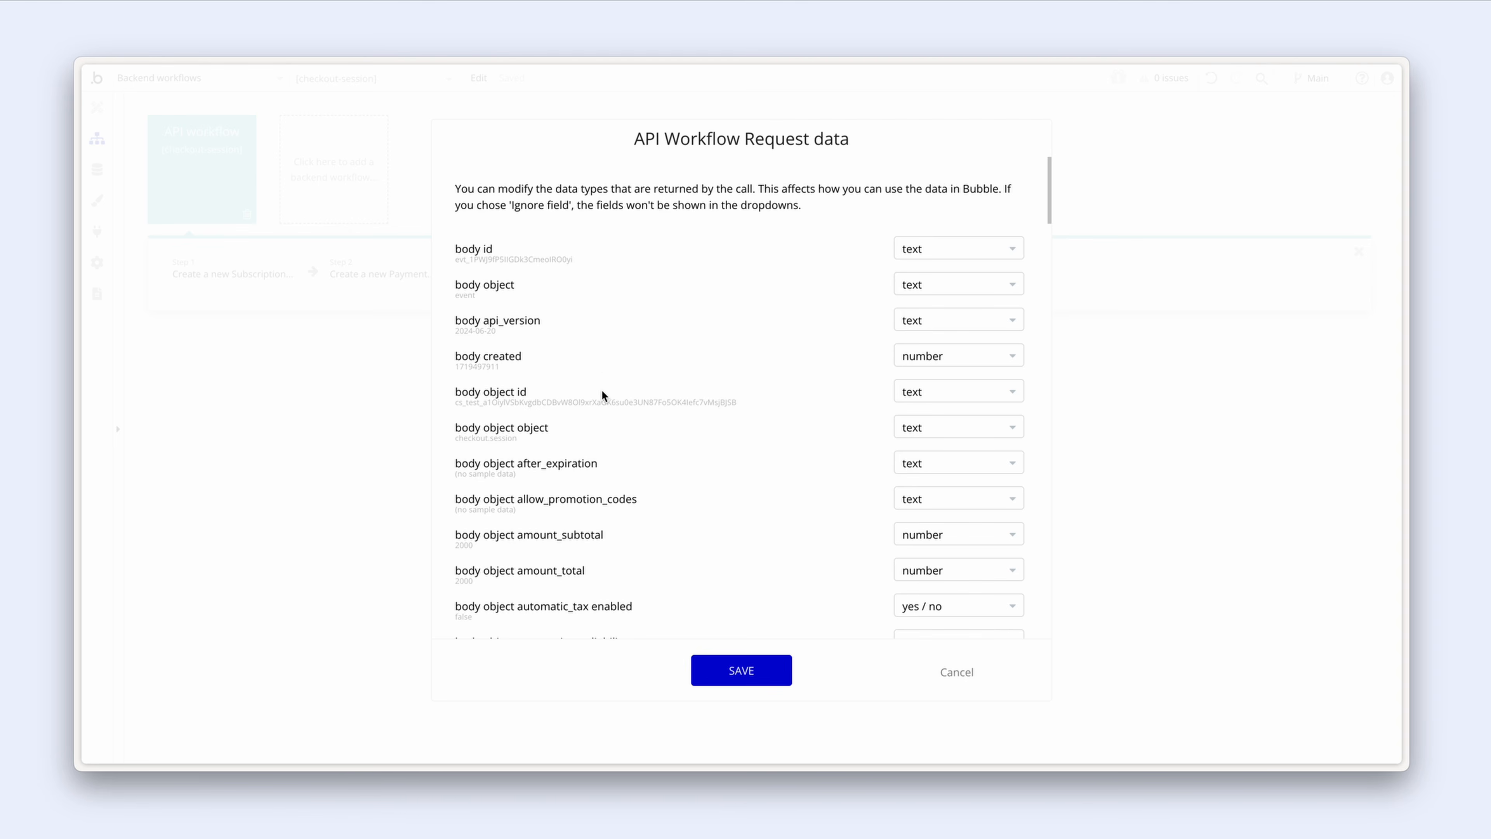
{"action": "scroll", "coordinate": [602, 376], "scroll_direction": "down", "scroll_amount": 5}
{"action": "scroll", "coordinate": [602, 377], "scroll_direction": "down", "scroll_amount": 6}
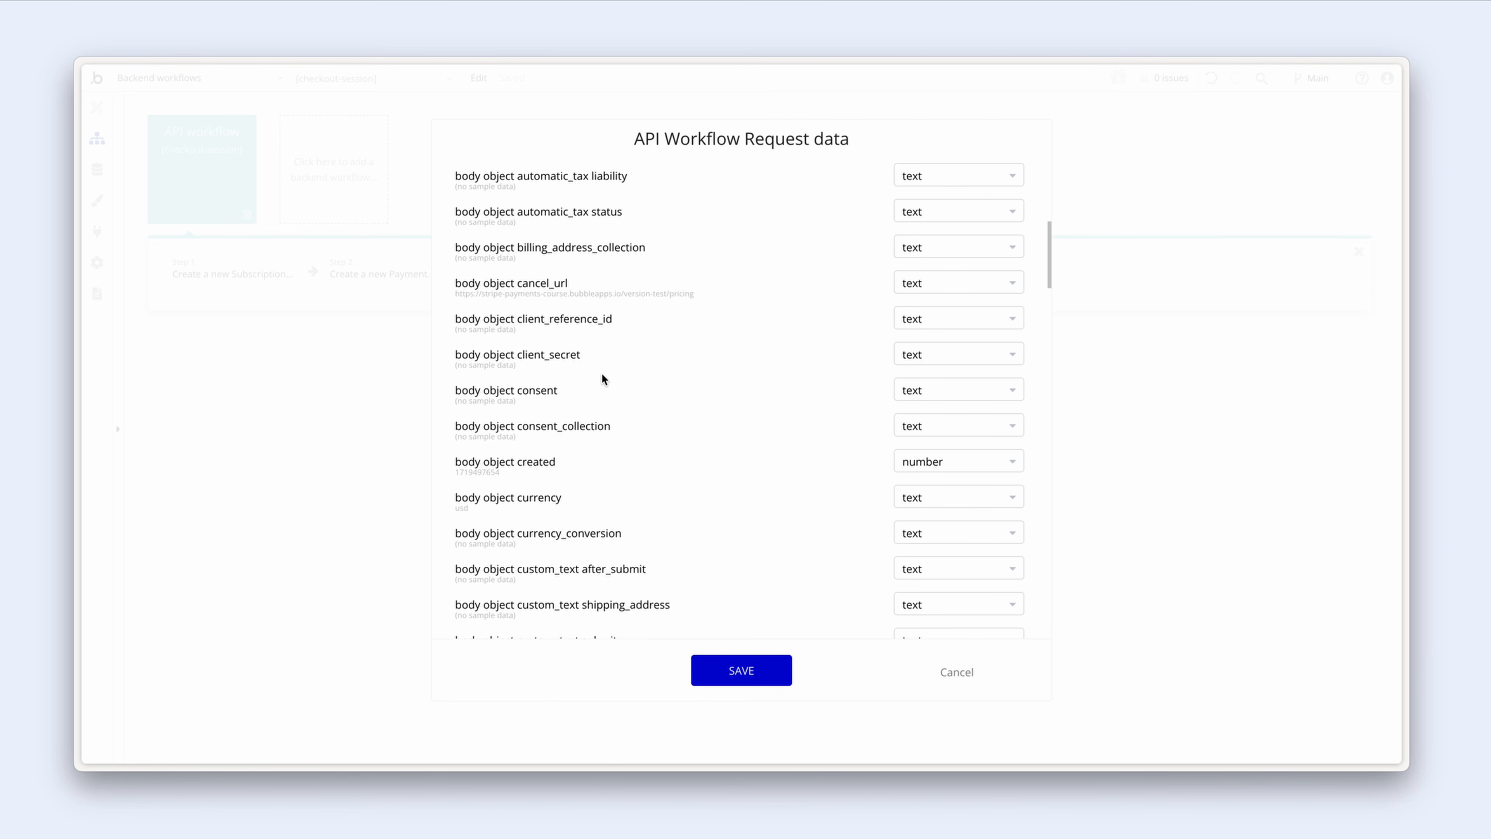
{"action": "scroll", "coordinate": [602, 378], "scroll_direction": "down", "scroll_amount": 8}
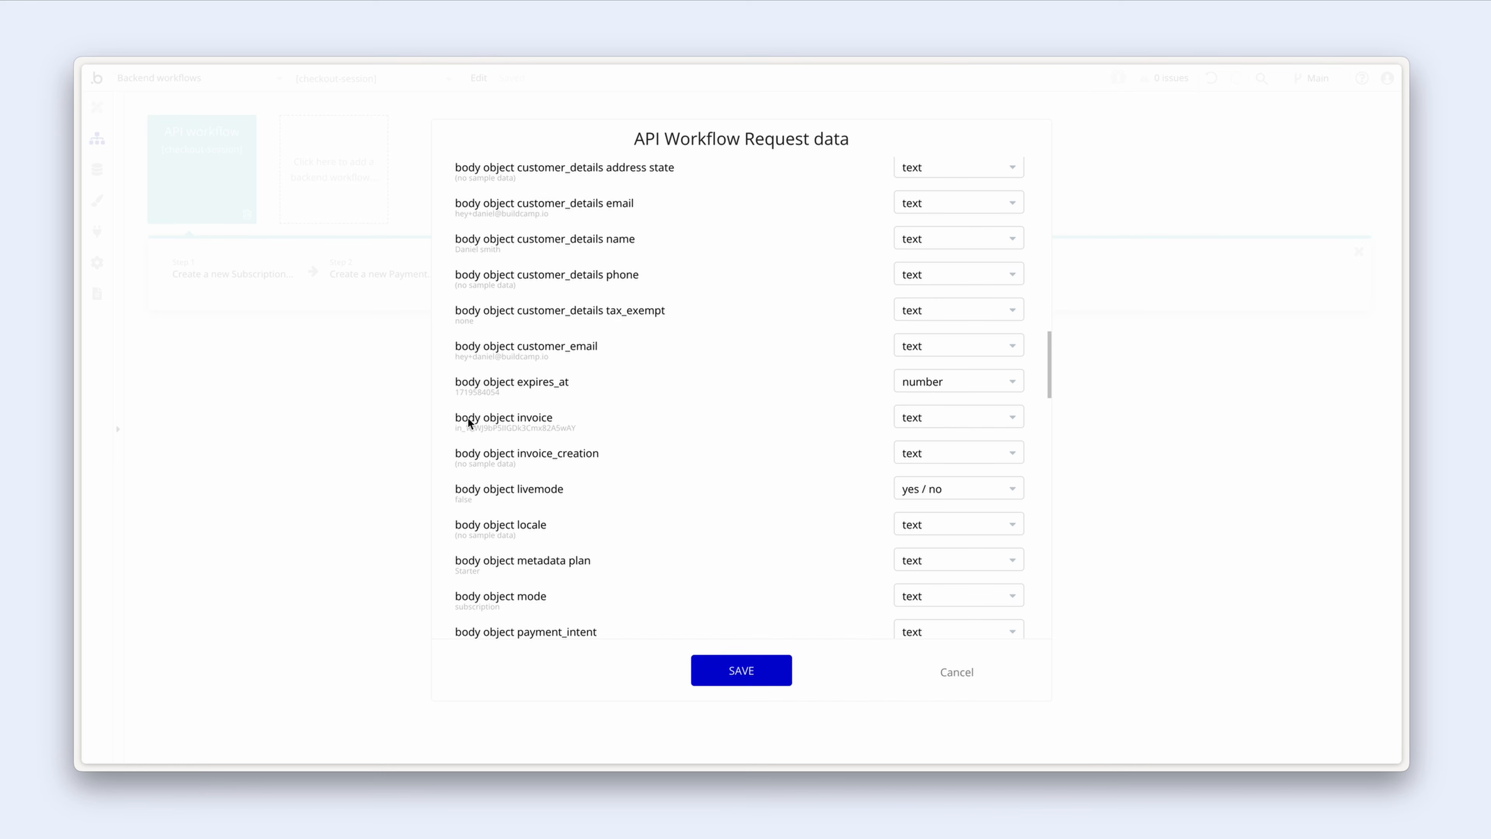
{"action": "left_click_drag", "start_coordinate": [457, 427], "coordinate": [572, 428]}
{"action": "left_click_drag", "start_coordinate": [575, 427], "coordinate": [490, 425]}
{"action": "left_click", "coordinate": [529, 427]}
{"action": "left_click_drag", "start_coordinate": [455, 427], "coordinate": [581, 432]}
{"action": "left_click", "coordinate": [958, 674]}
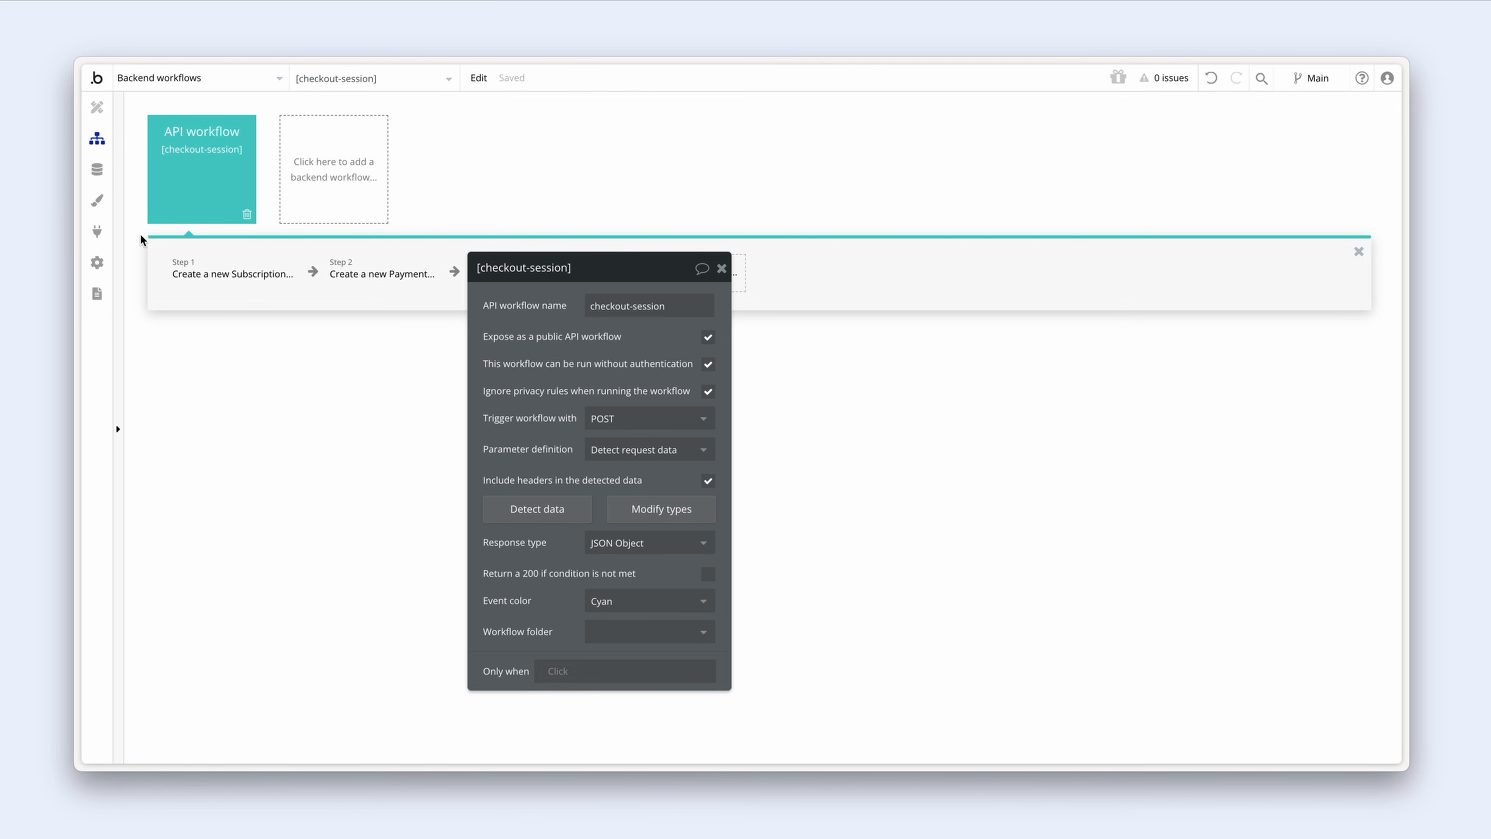
Step: Paste the sample invoice ID as the id value and uncheck Private
{"action": "left_click", "coordinate": [94, 233]}
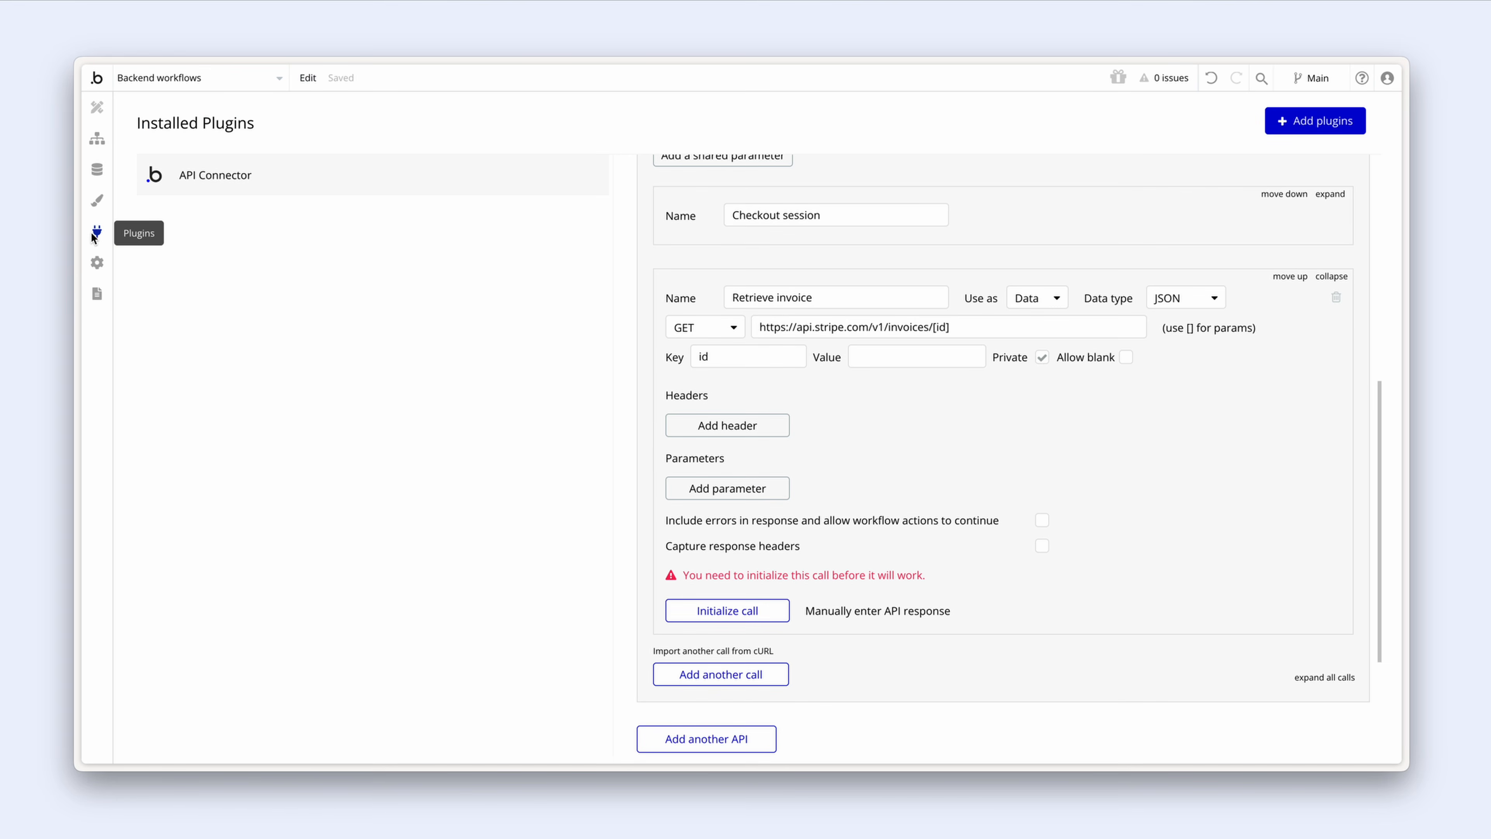
{"action": "left_click", "coordinate": [878, 356]}
{"action": "key", "text": "ctrl+v"}
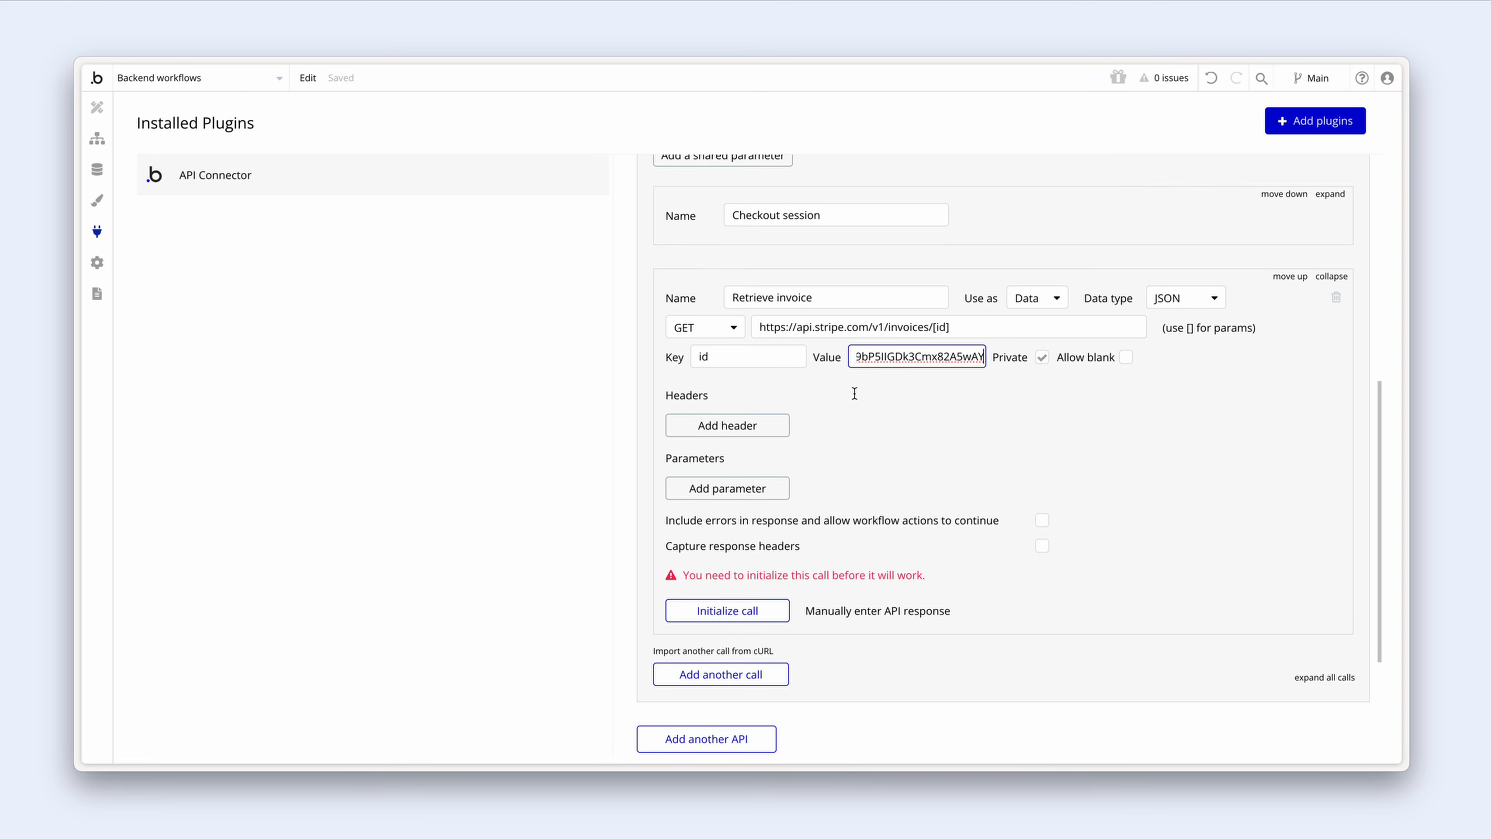
{"action": "left_click", "coordinate": [851, 392]}
{"action": "left_click_drag", "start_coordinate": [963, 357], "coordinate": [1008, 360]}
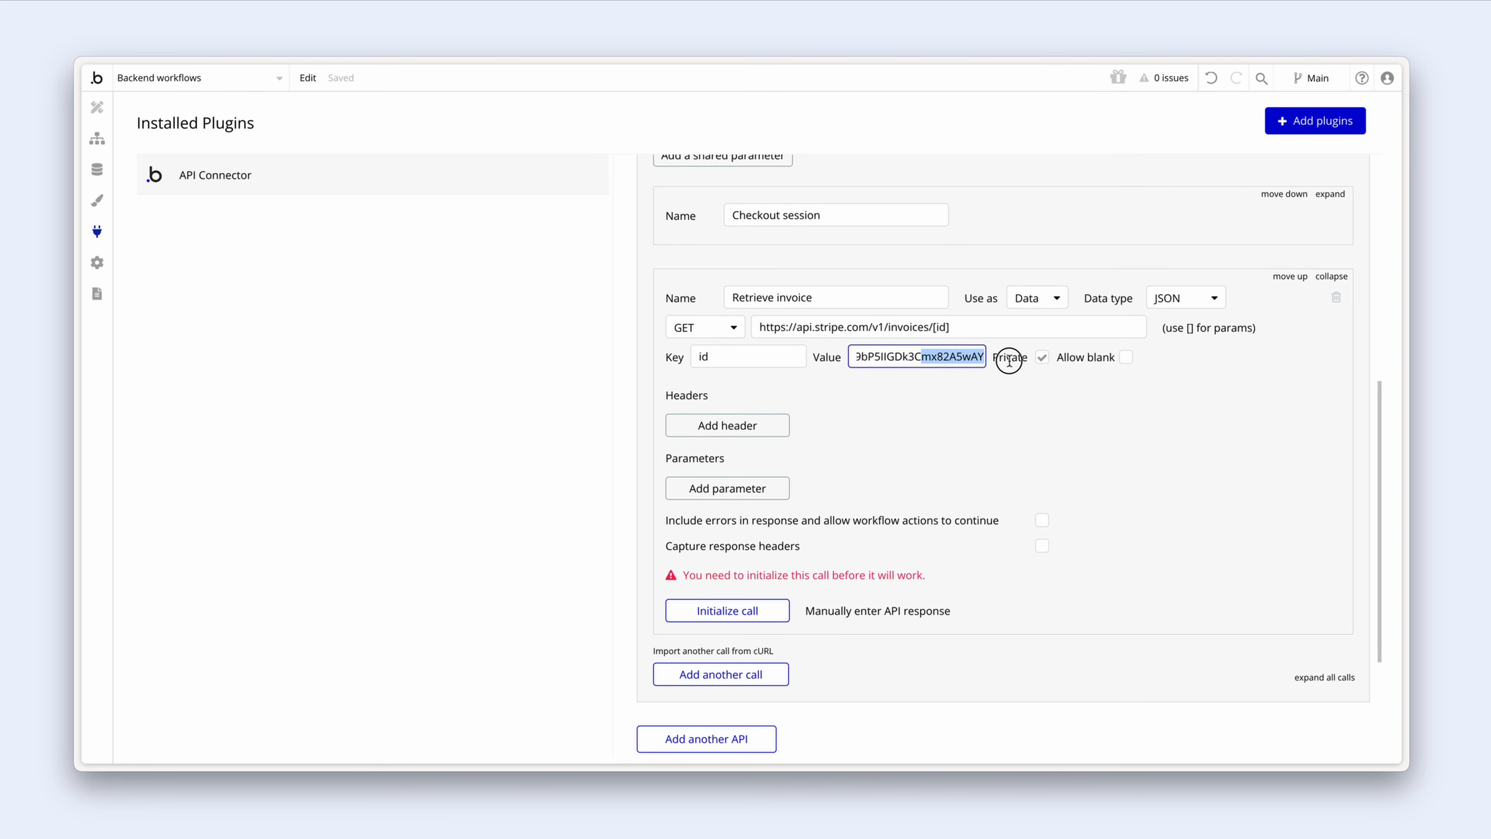
{"action": "left_click", "coordinate": [988, 381]}
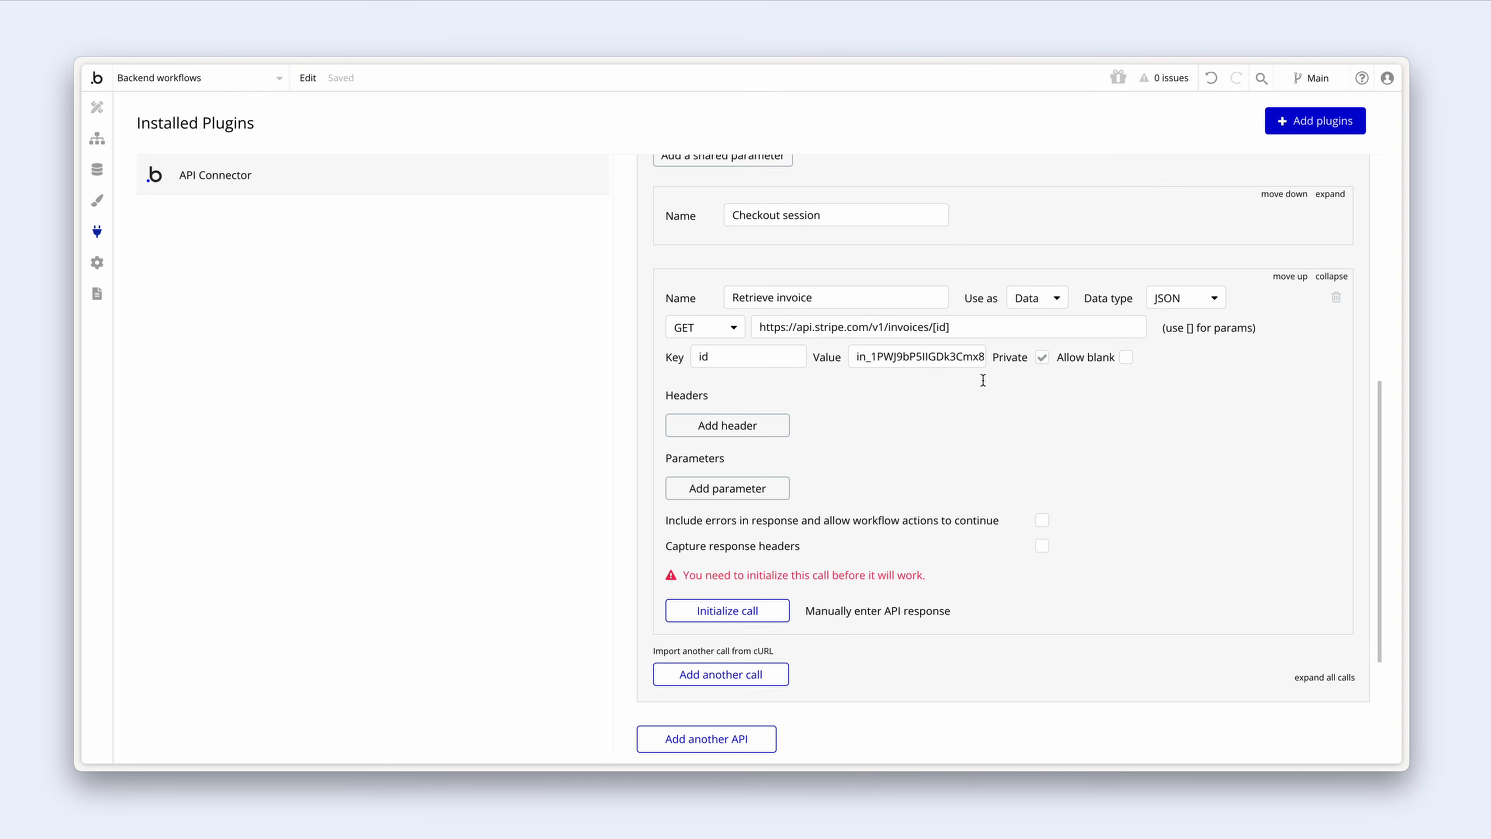
{"action": "left_click_drag", "start_coordinate": [972, 356], "coordinate": [1005, 357]}
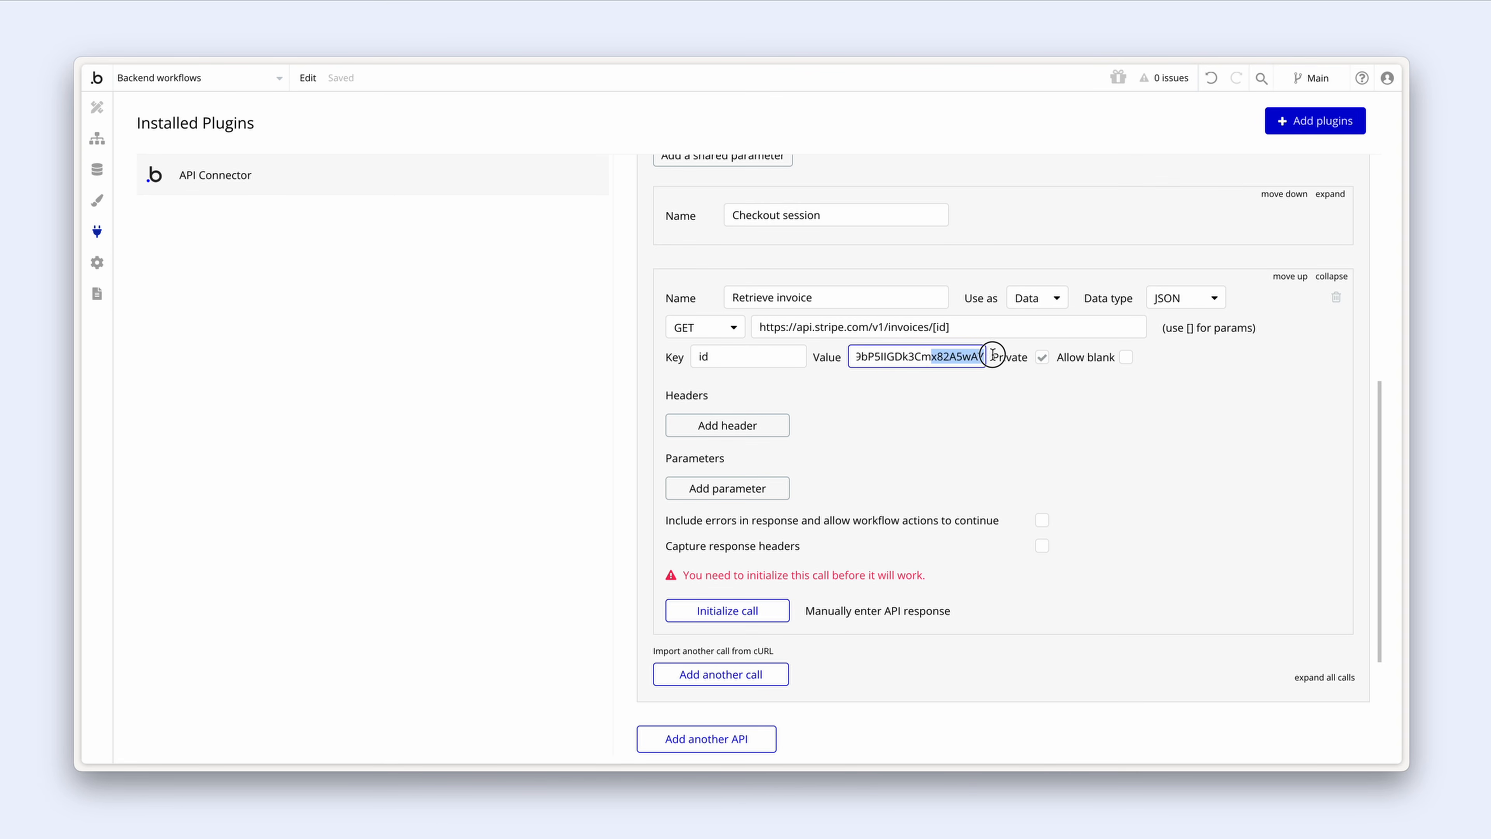
{"action": "left_click", "coordinate": [978, 378]}
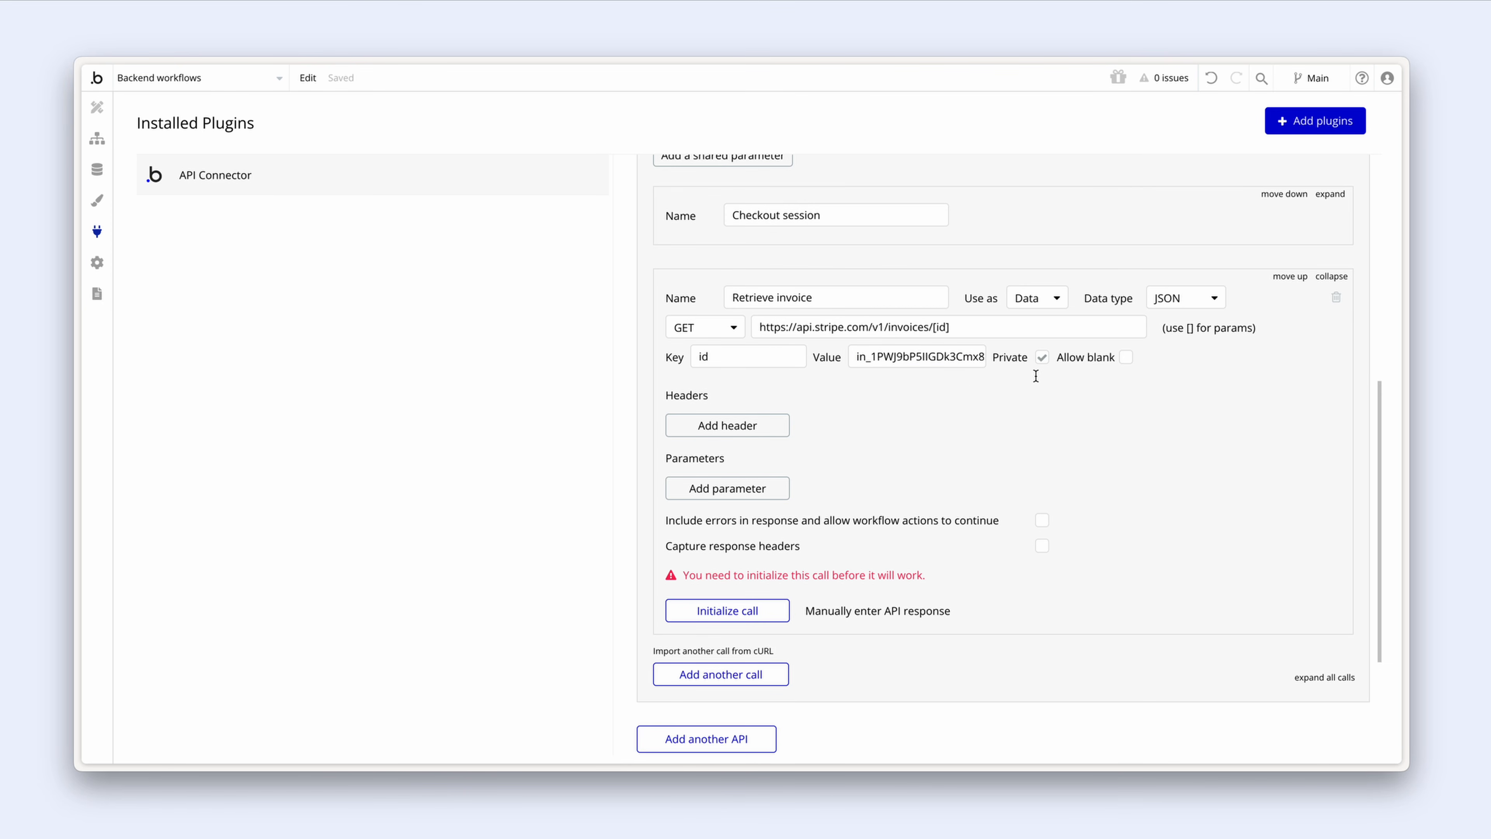
{"action": "left_click", "coordinate": [1042, 357]}
Step: Initialize the Retrieve invoice call and save its returned value types
{"action": "left_click", "coordinate": [770, 612]}
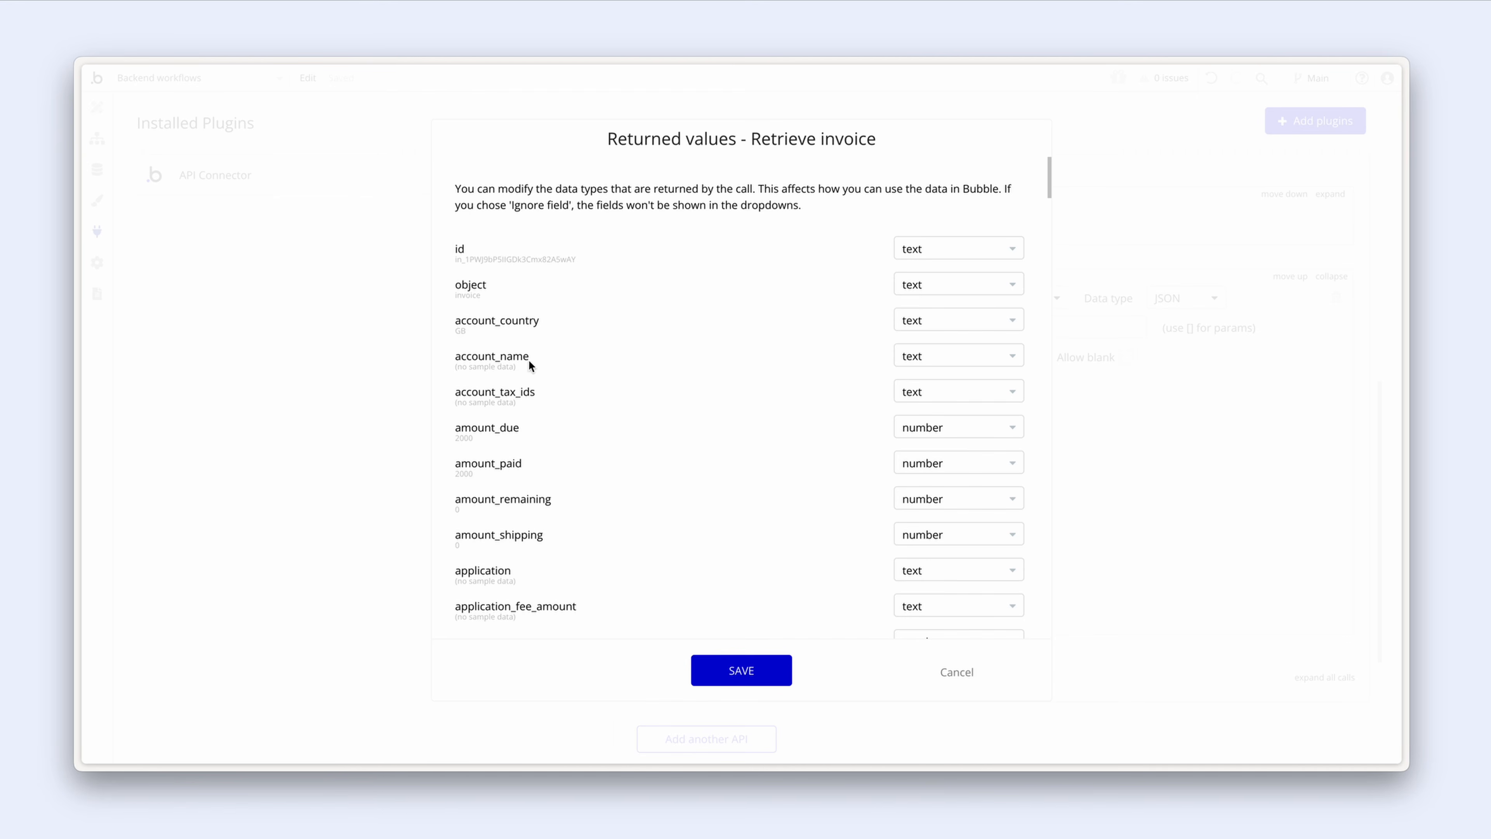
{"action": "scroll", "coordinate": [579, 399], "scroll_direction": "down", "scroll_amount": 3}
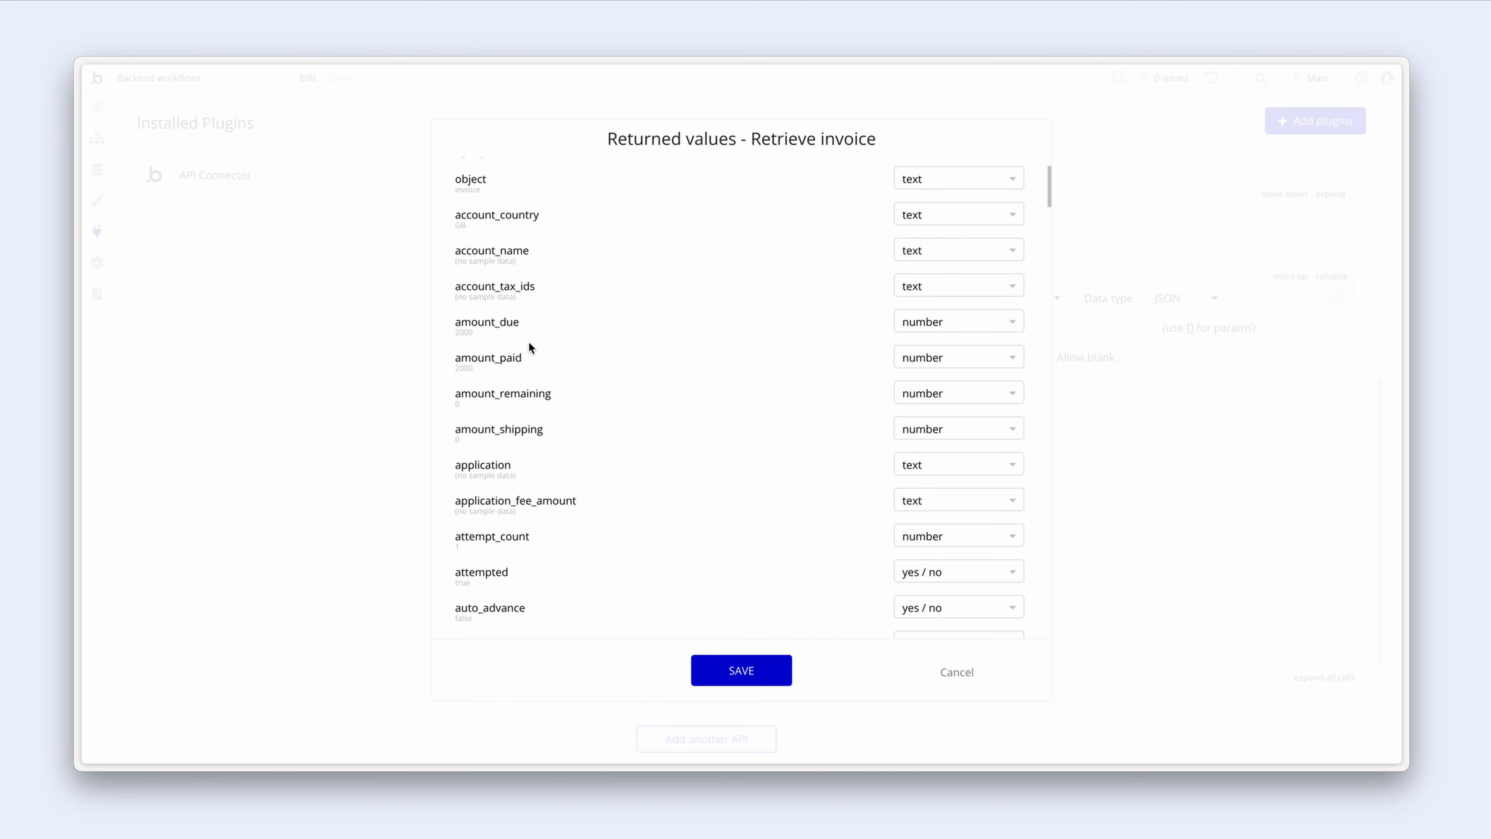
{"action": "scroll", "coordinate": [559, 359], "scroll_direction": "down", "scroll_amount": 9}
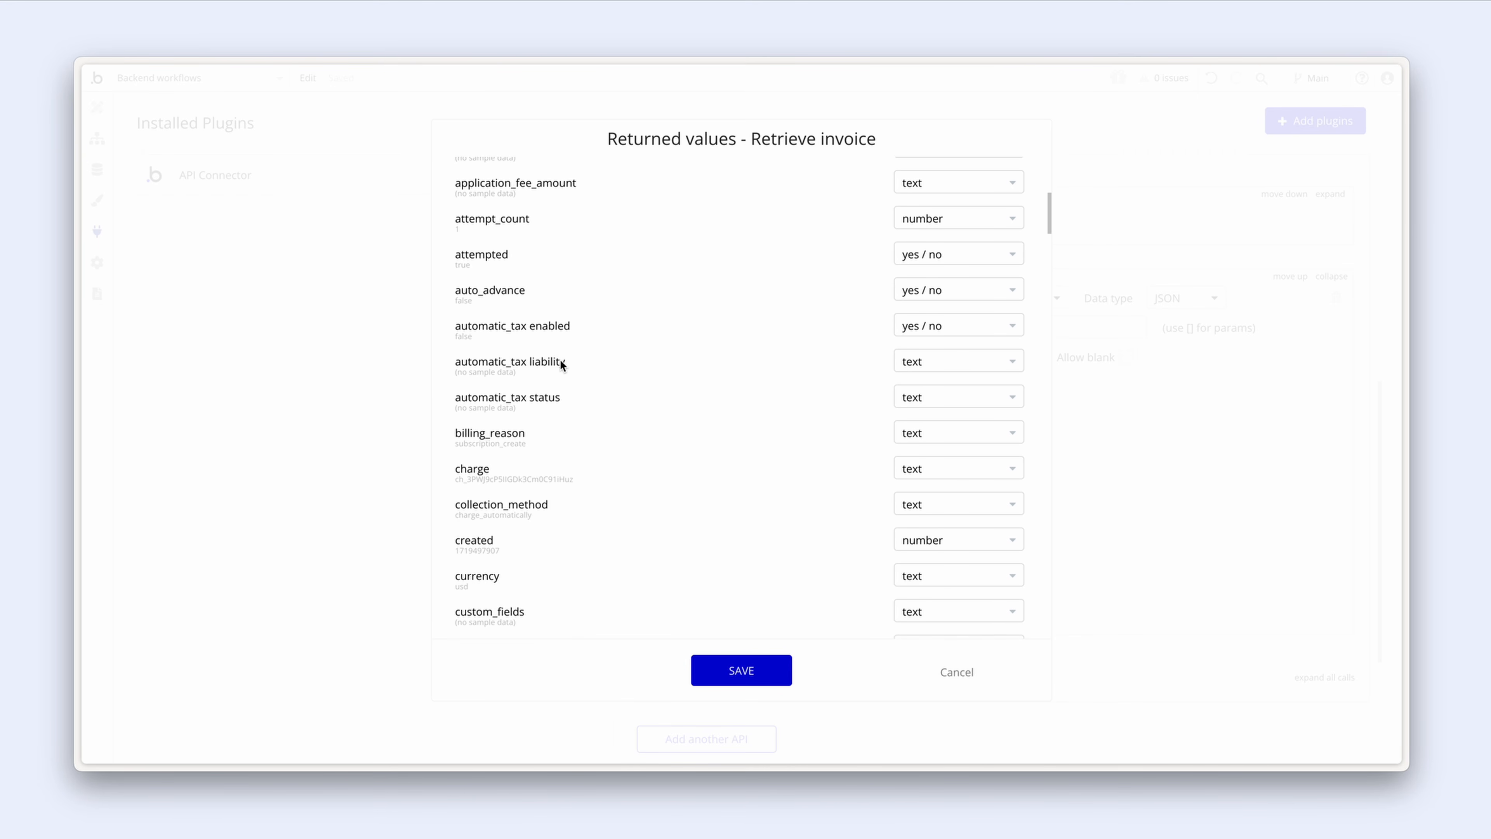
{"action": "scroll", "coordinate": [559, 364], "scroll_direction": "down", "scroll_amount": 3}
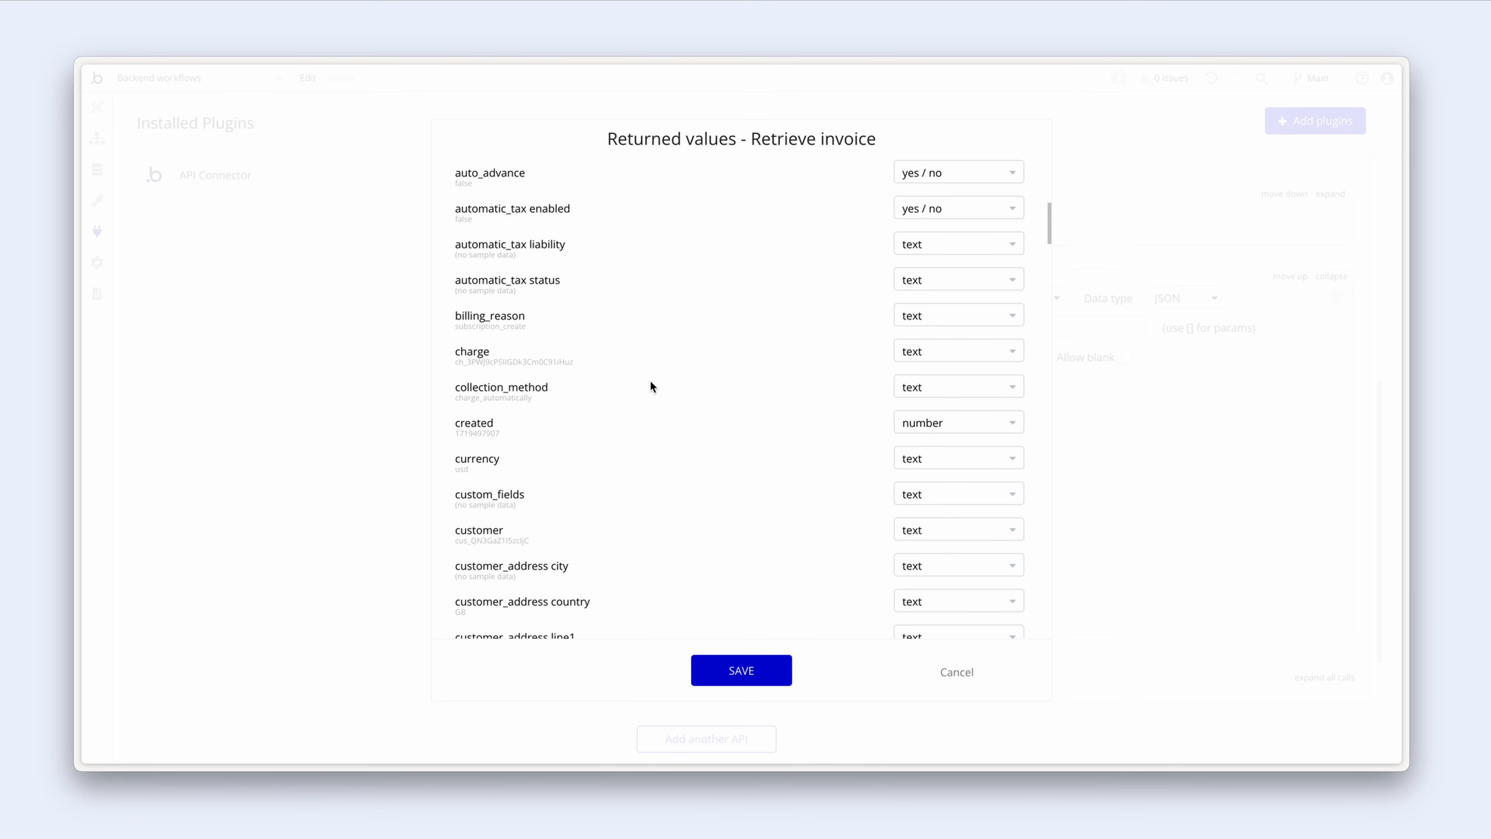
{"action": "left_click", "coordinate": [776, 670]}
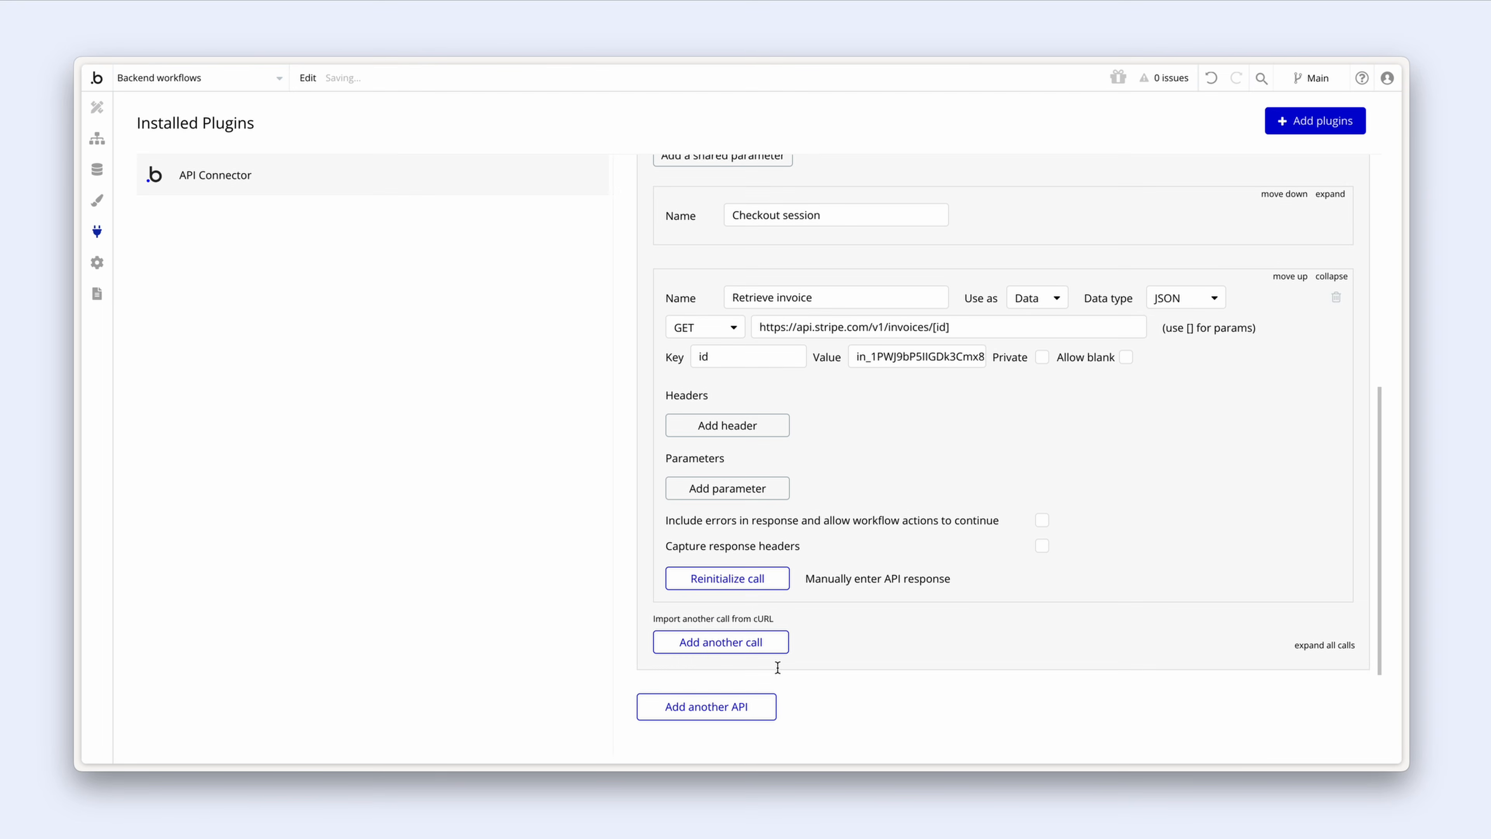
Step: In the Create a new Payment step, source ID charge from the Stripe - Retrieve invoice call
{"action": "left_click", "coordinate": [96, 143]}
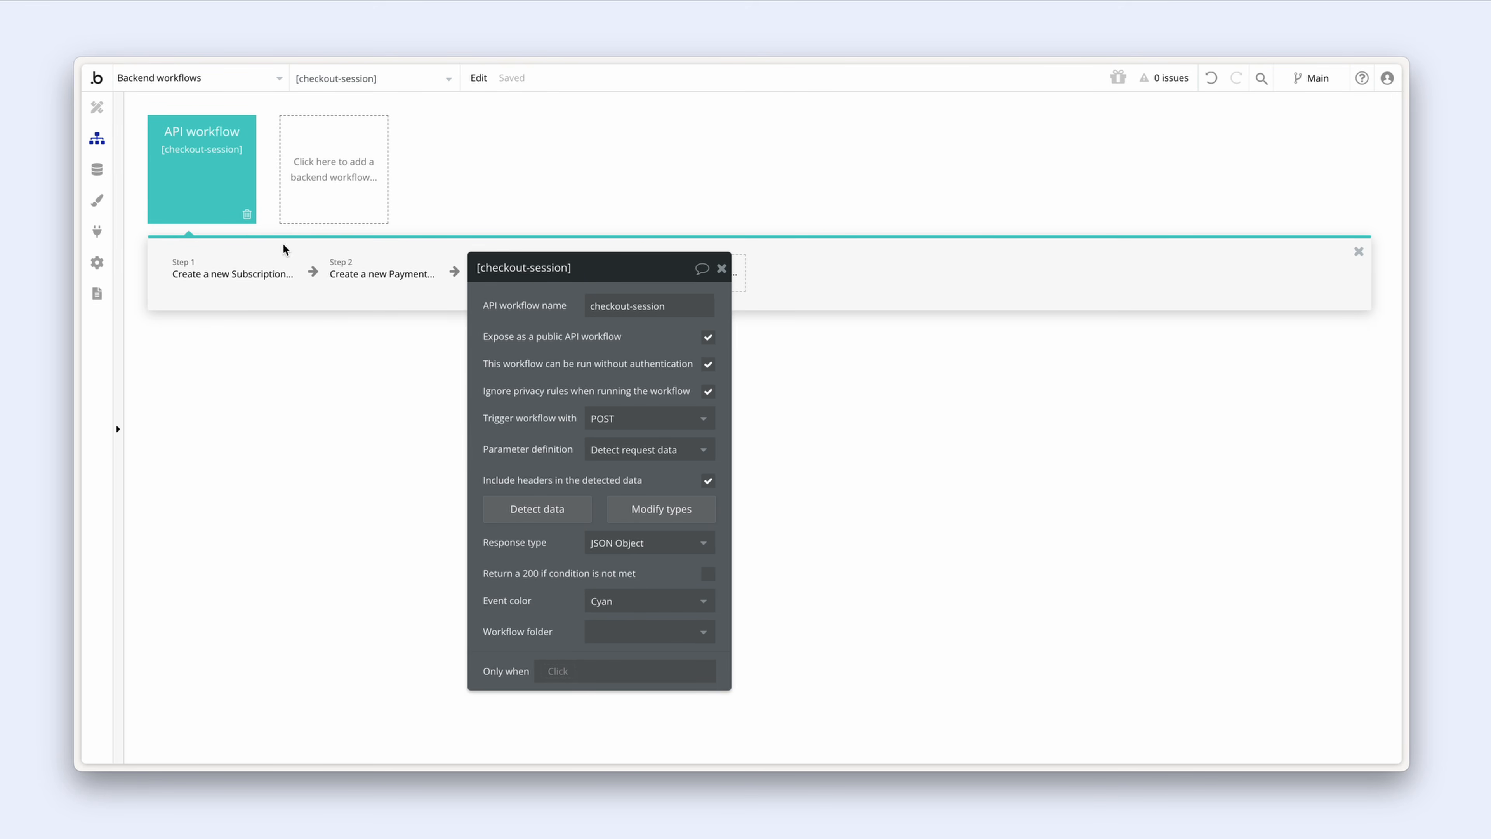
{"action": "left_click", "coordinate": [370, 279]}
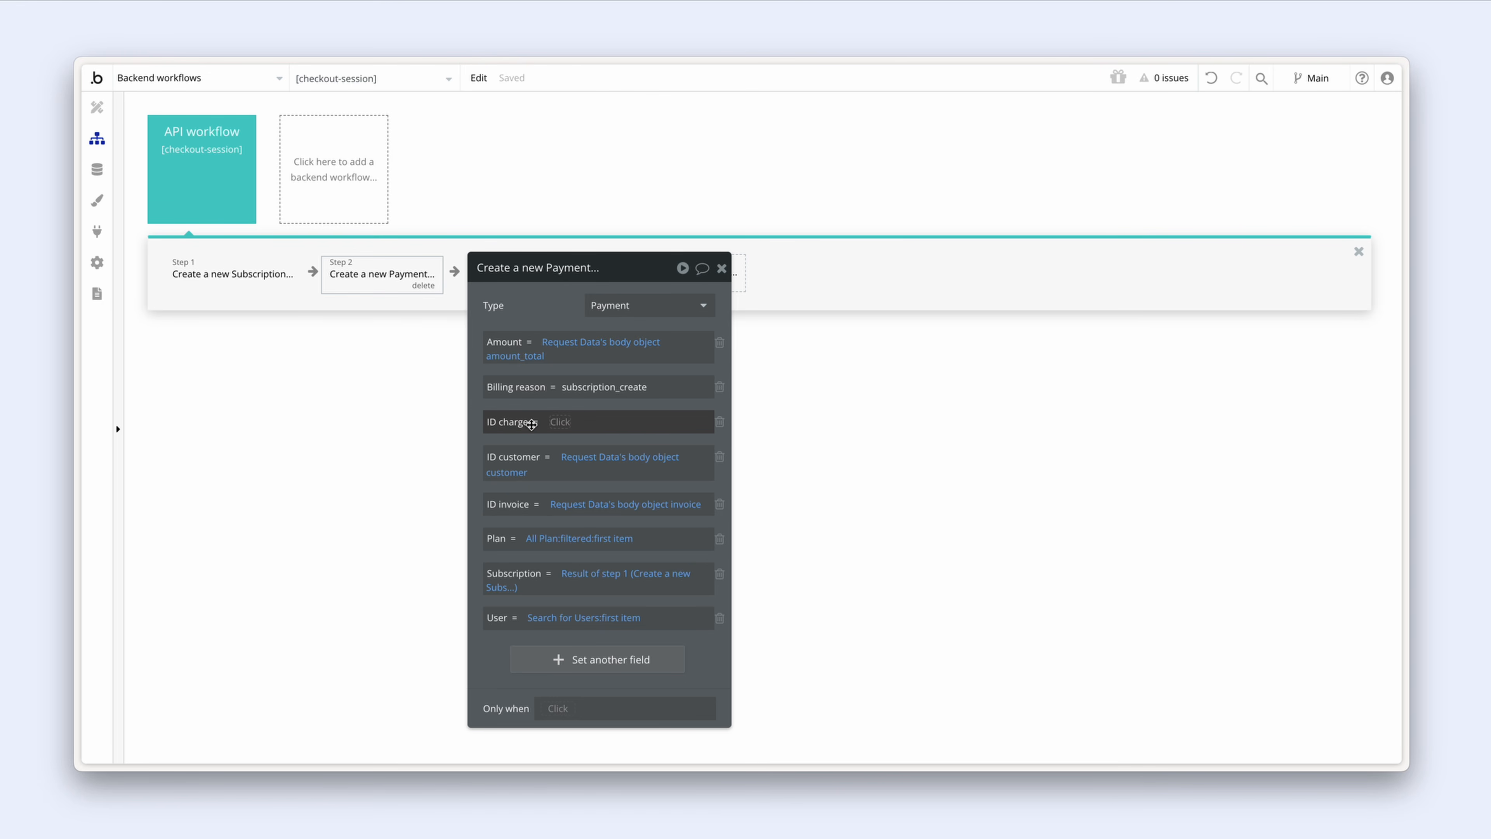
{"action": "left_click", "coordinate": [558, 422]}
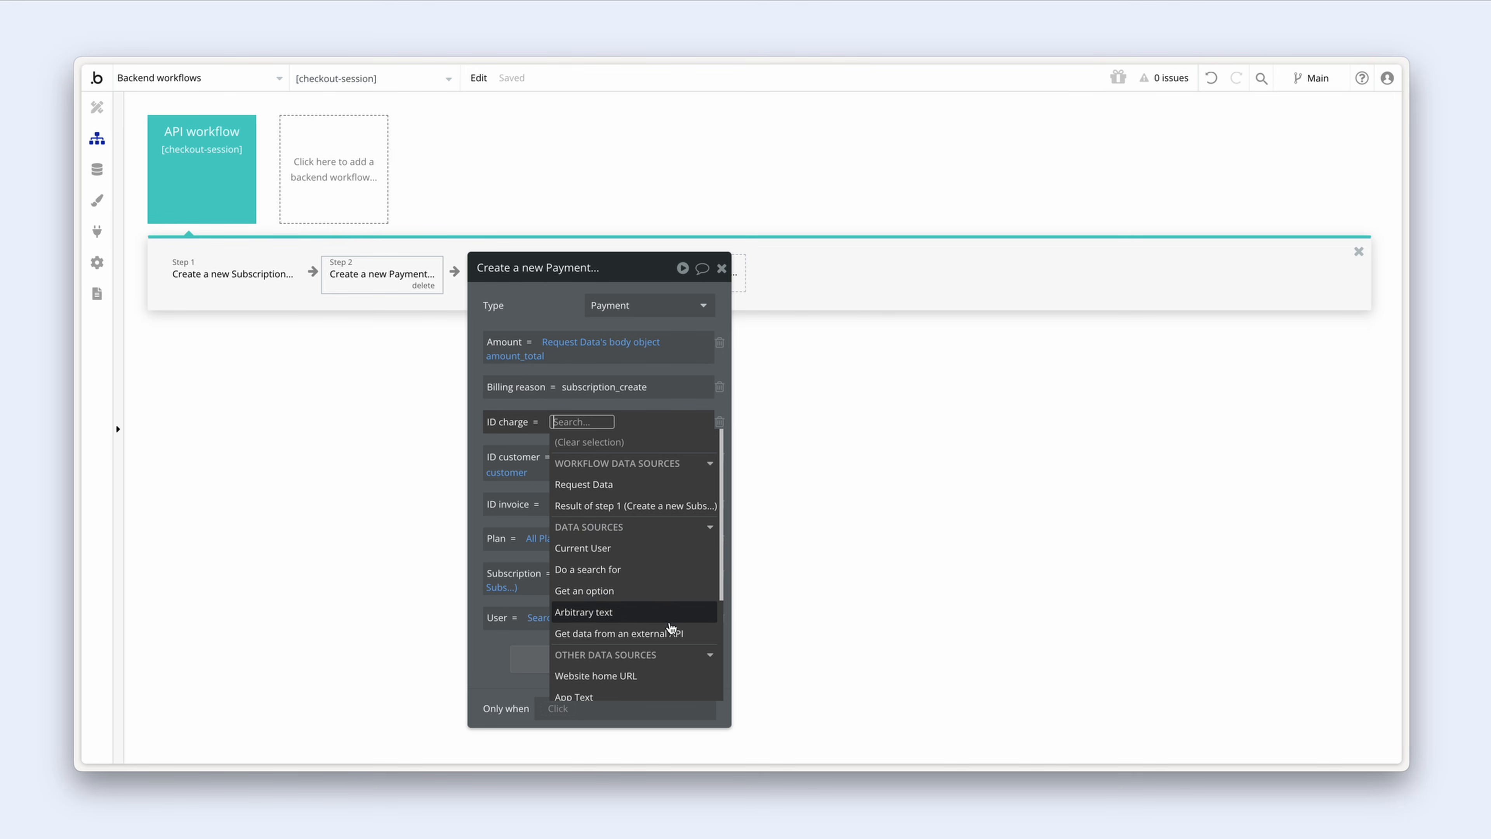
{"action": "left_click", "coordinate": [691, 636]}
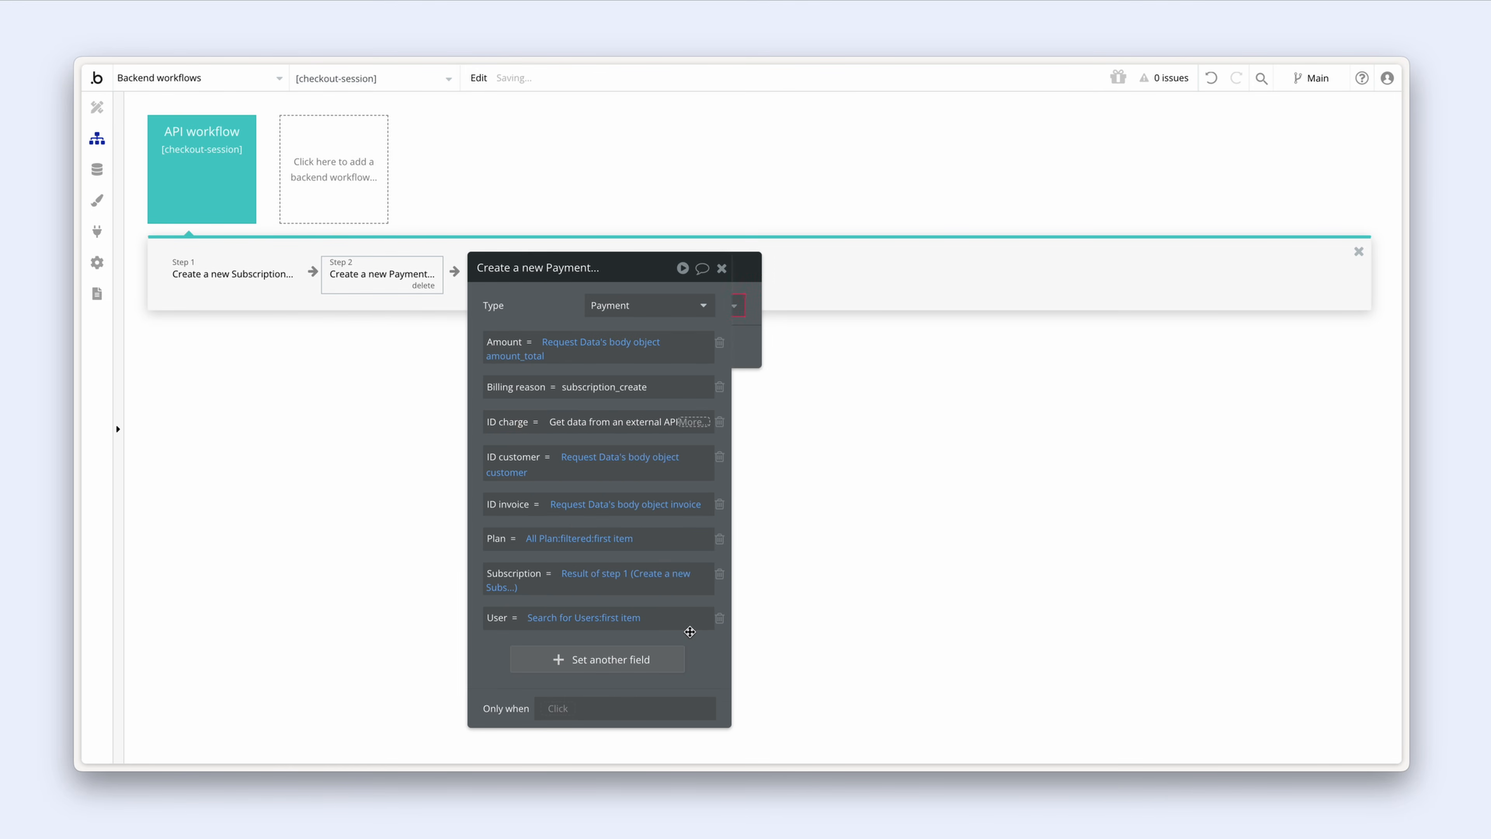
{"action": "left_click", "coordinate": [905, 306]}
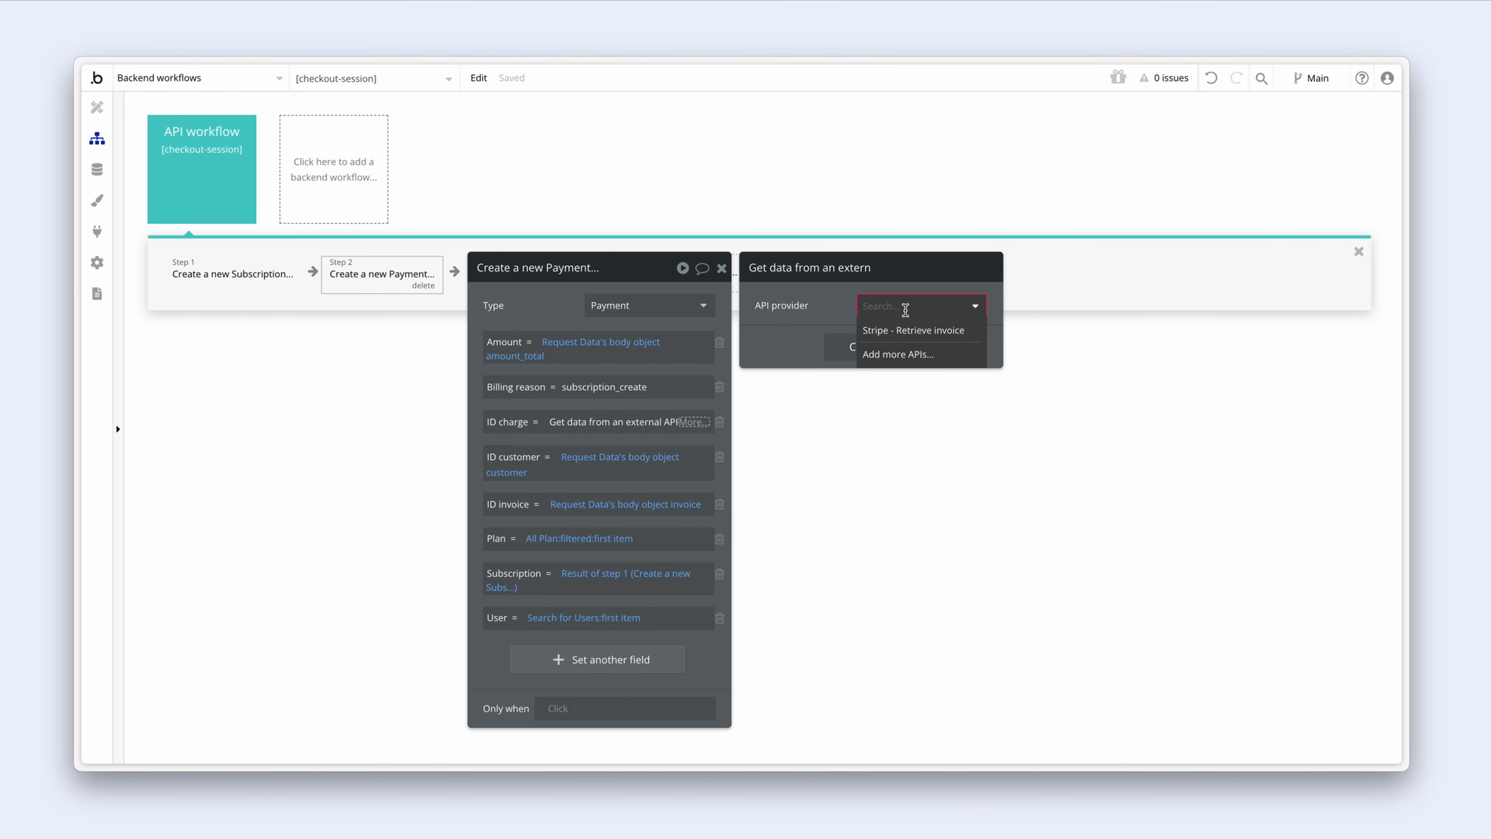
{"action": "left_click", "coordinate": [915, 340]}
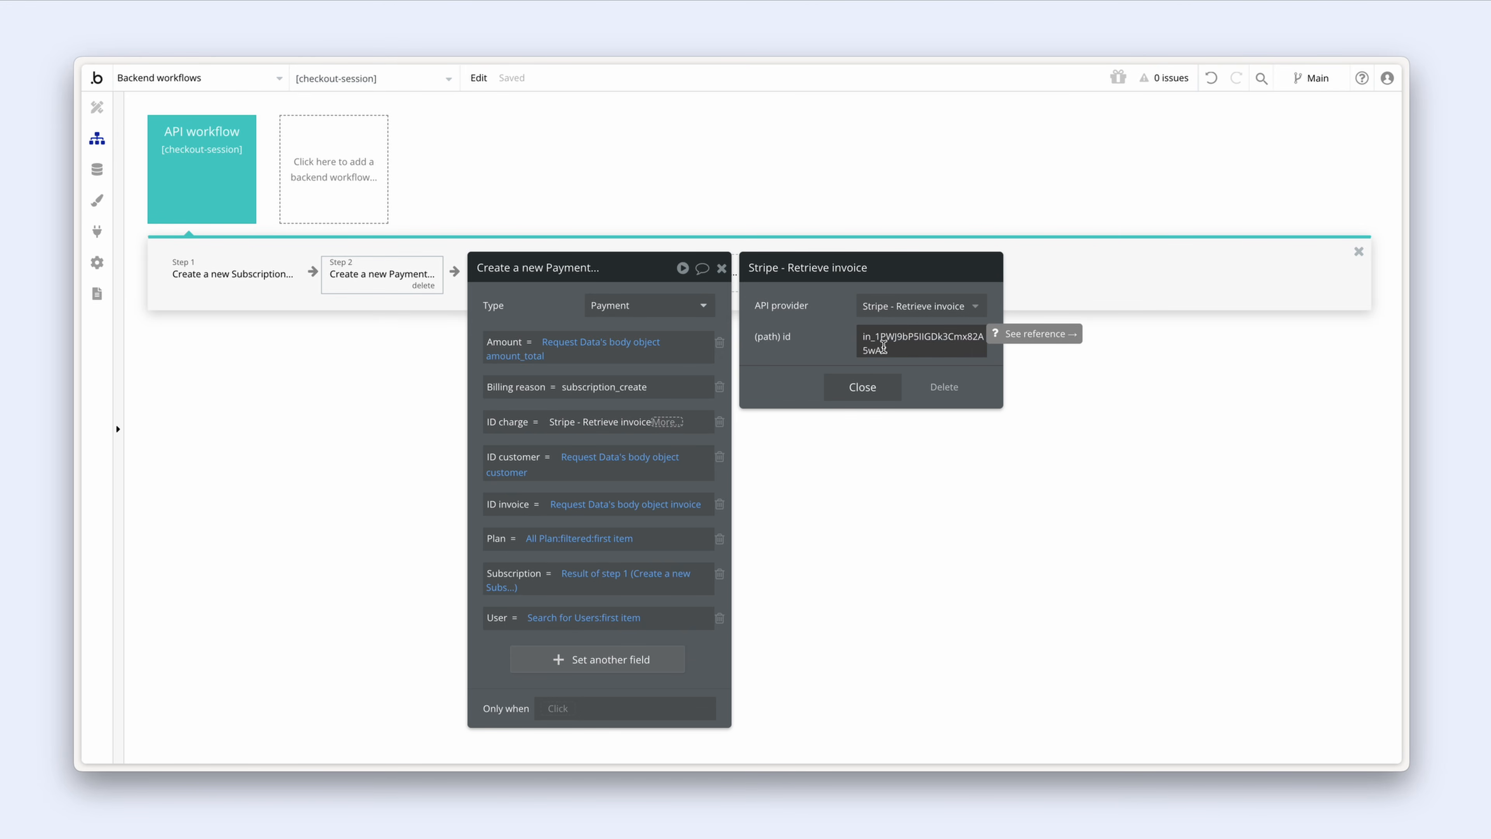
Step: Set the Retrieve invoice lookup's id to Request Data's body object invoice
{"action": "double_click", "coordinate": [899, 350]}
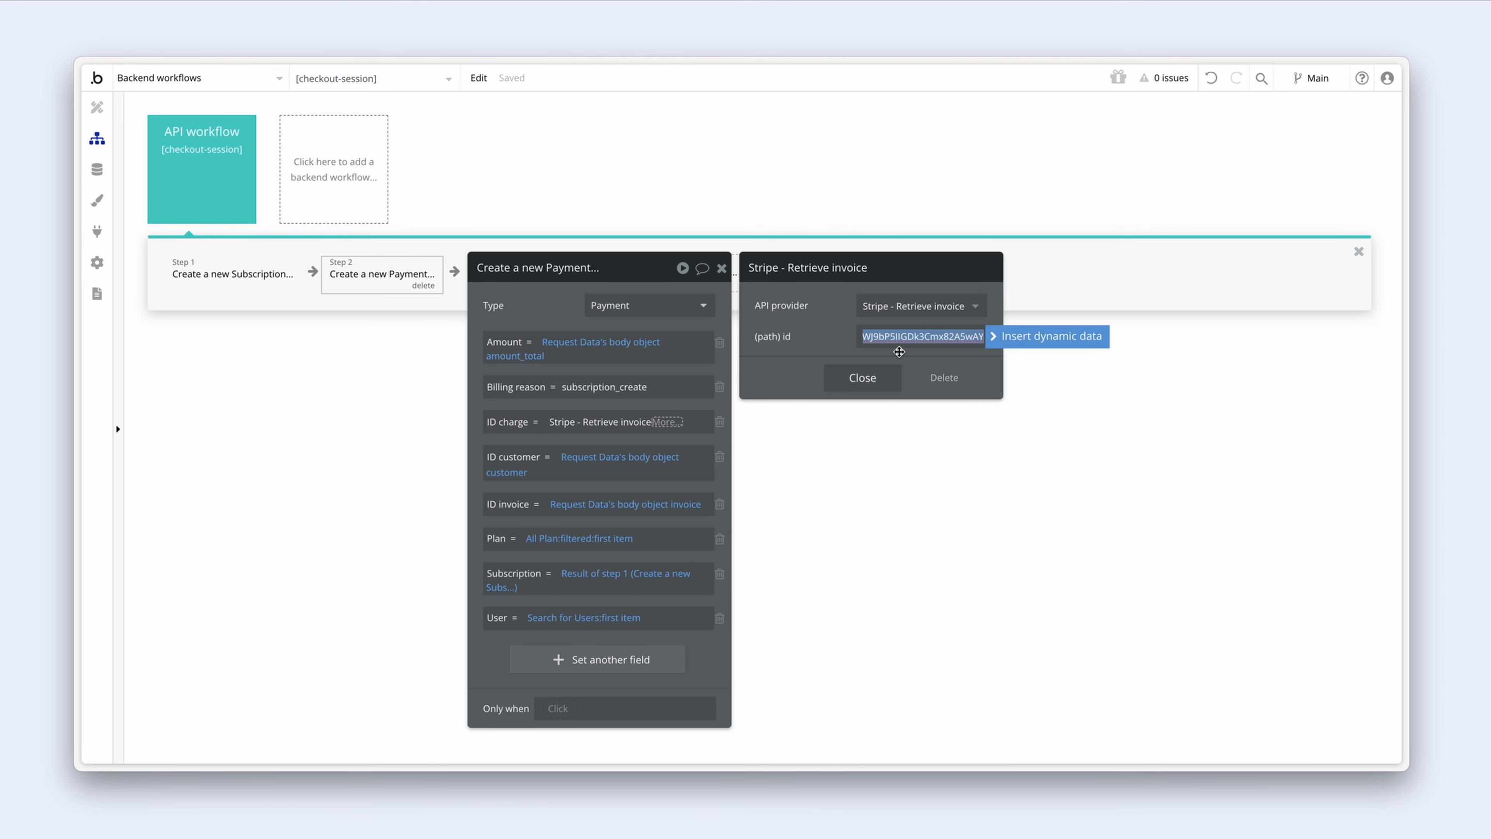
{"action": "left_click", "coordinate": [1004, 338]}
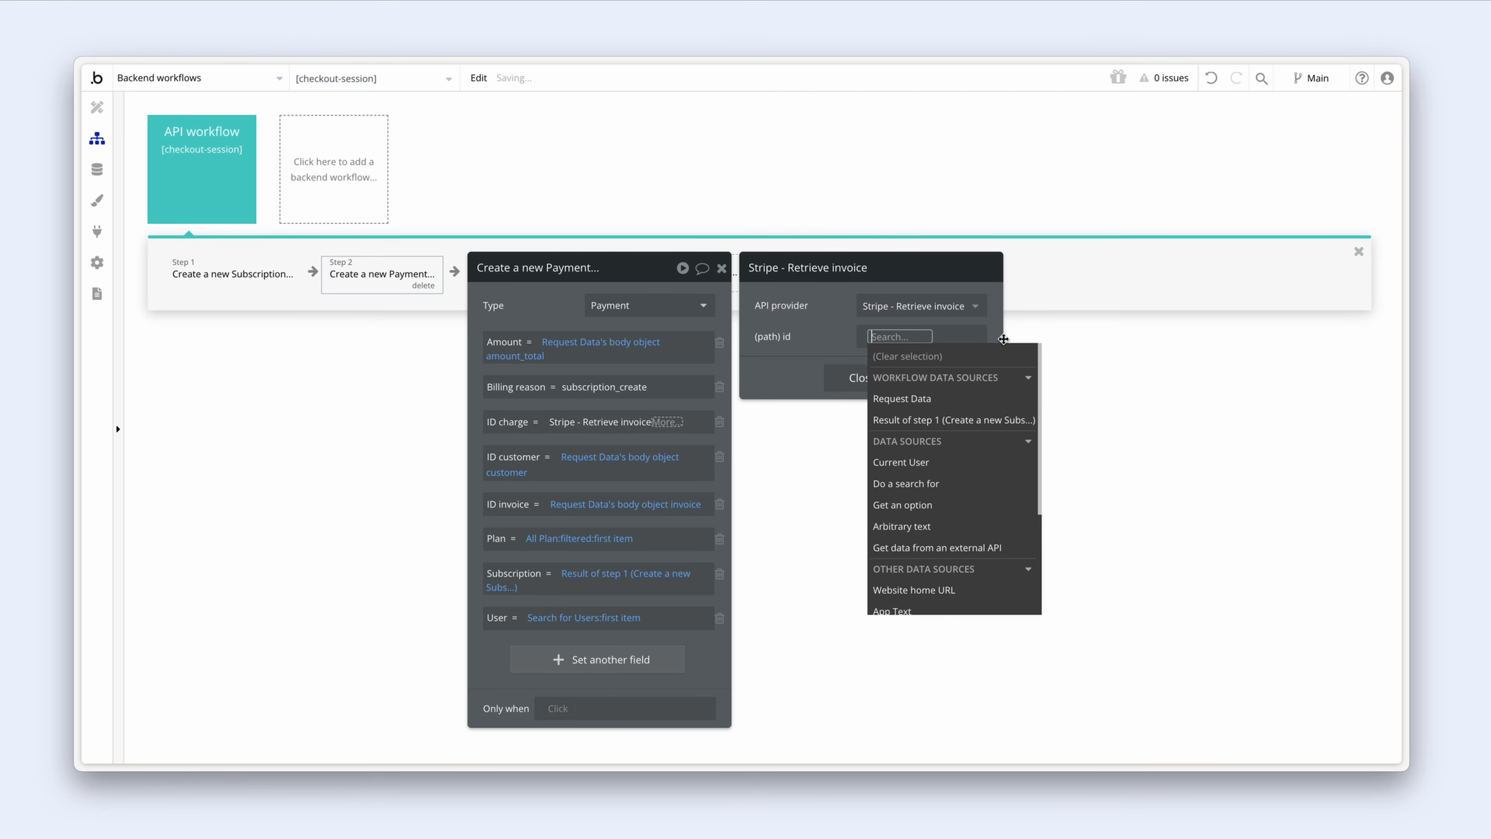
{"action": "type", "text": "req"}
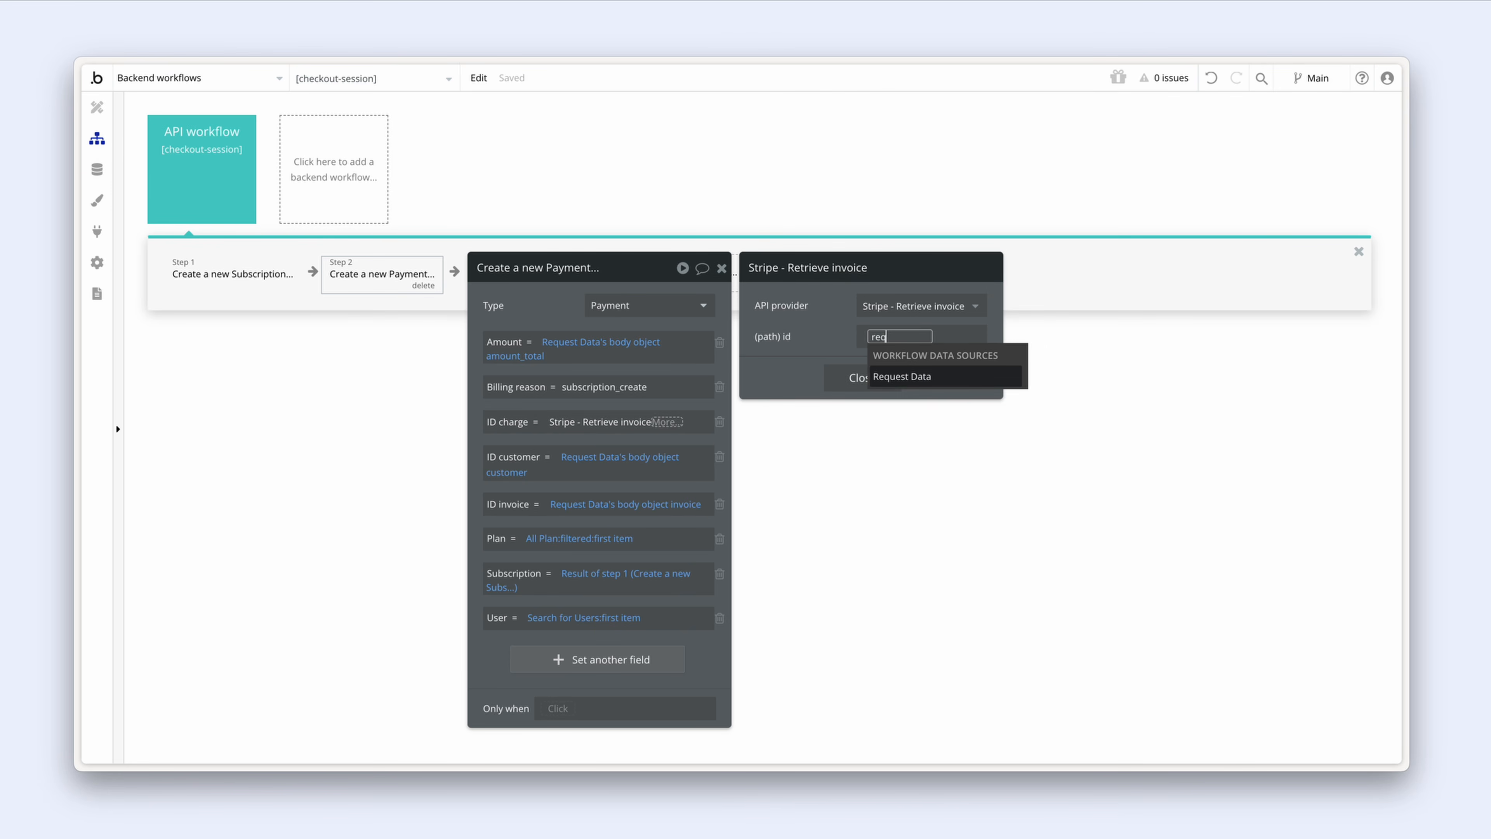
{"action": "left_click", "coordinate": [967, 382]}
{"action": "scroll", "coordinate": [975, 411], "scroll_direction": "down", "scroll_amount": 6}
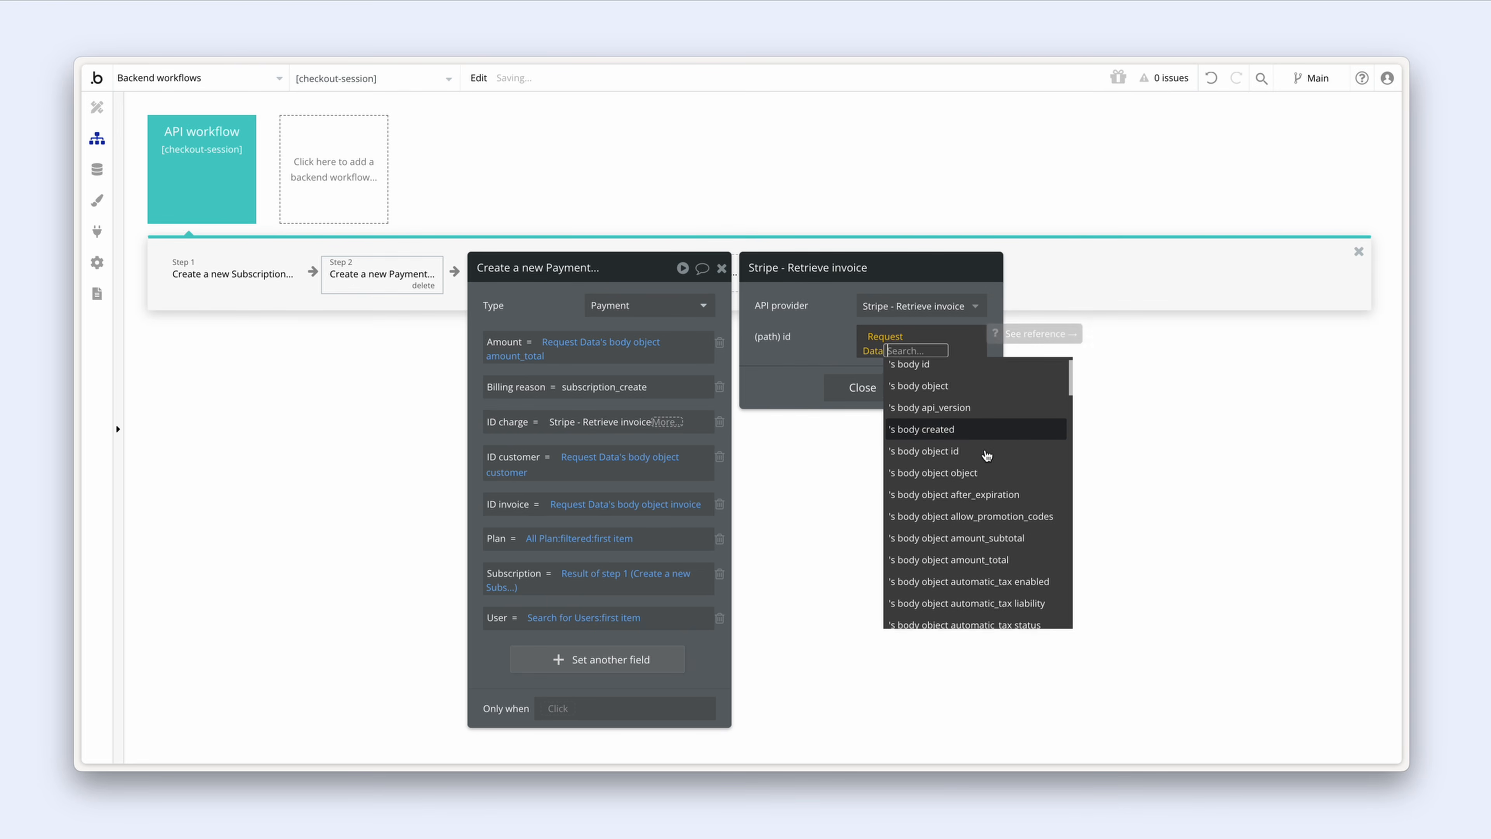
{"action": "scroll", "coordinate": [986, 455], "scroll_direction": "down", "scroll_amount": 10}
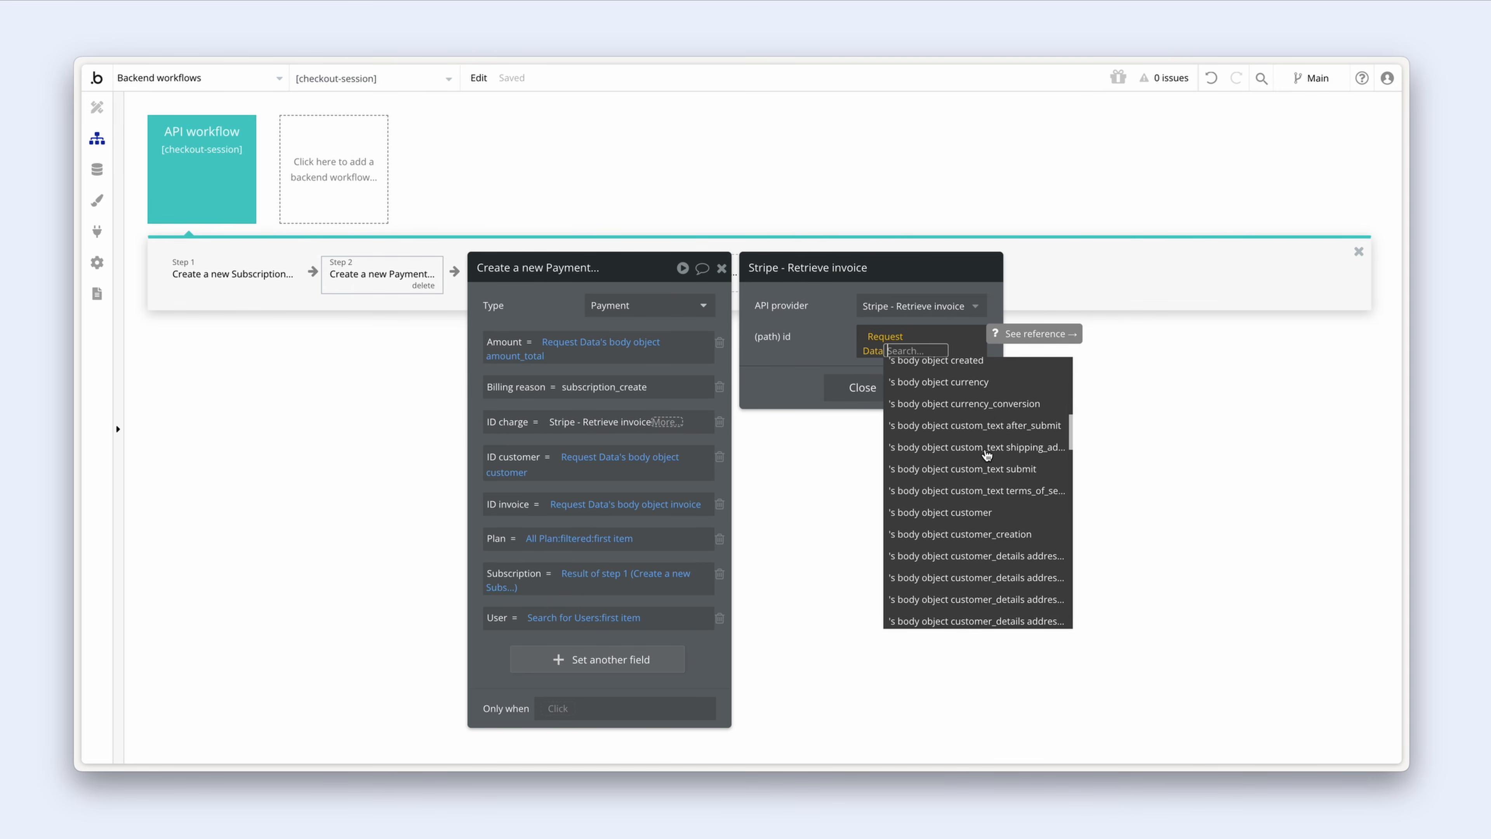
{"action": "scroll", "coordinate": [987, 456], "scroll_direction": "down", "scroll_amount": 3}
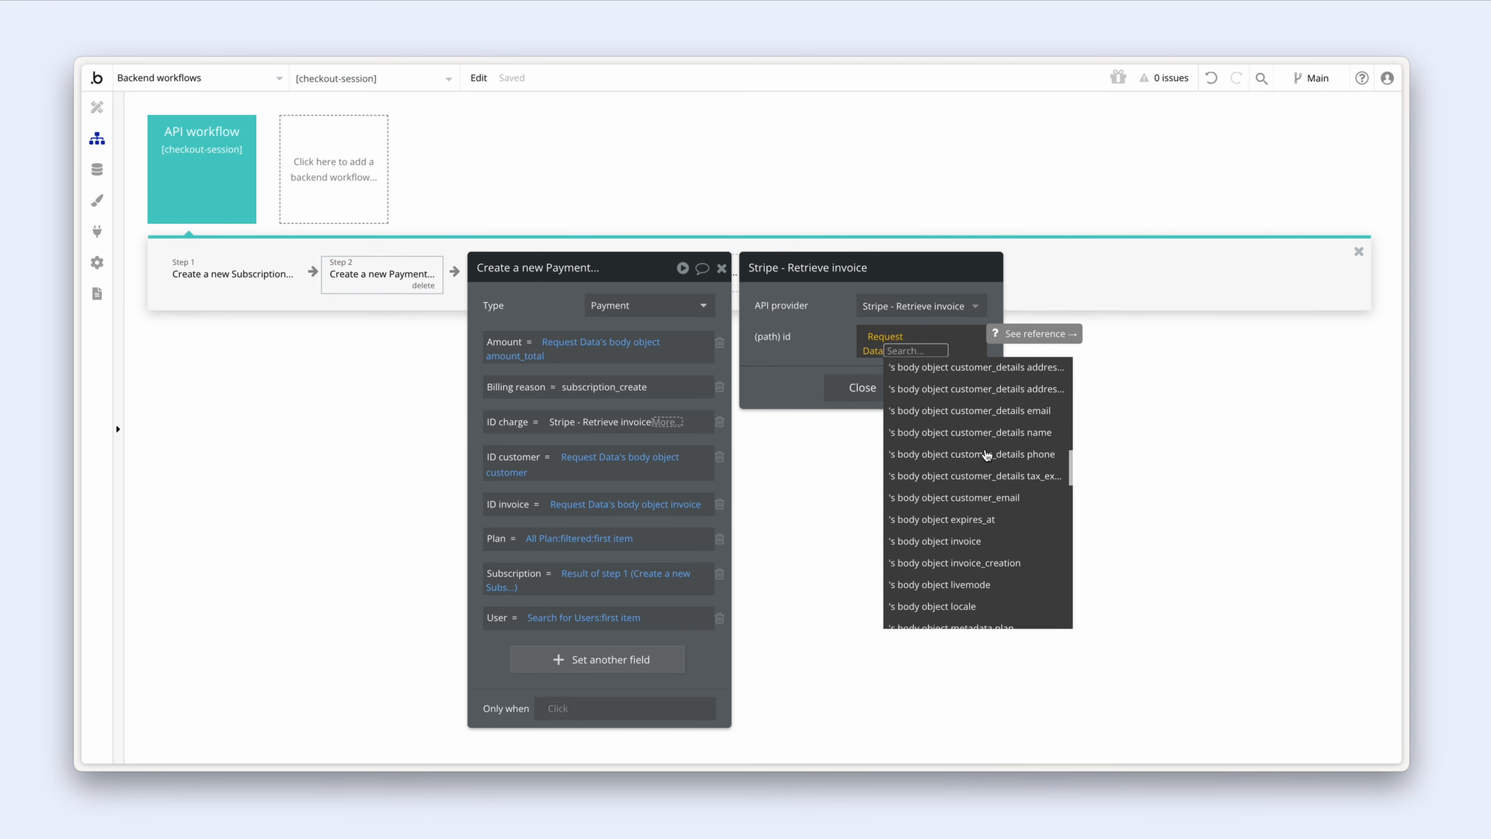
{"action": "left_click", "coordinate": [1006, 545]}
{"action": "left_click", "coordinate": [840, 363]}
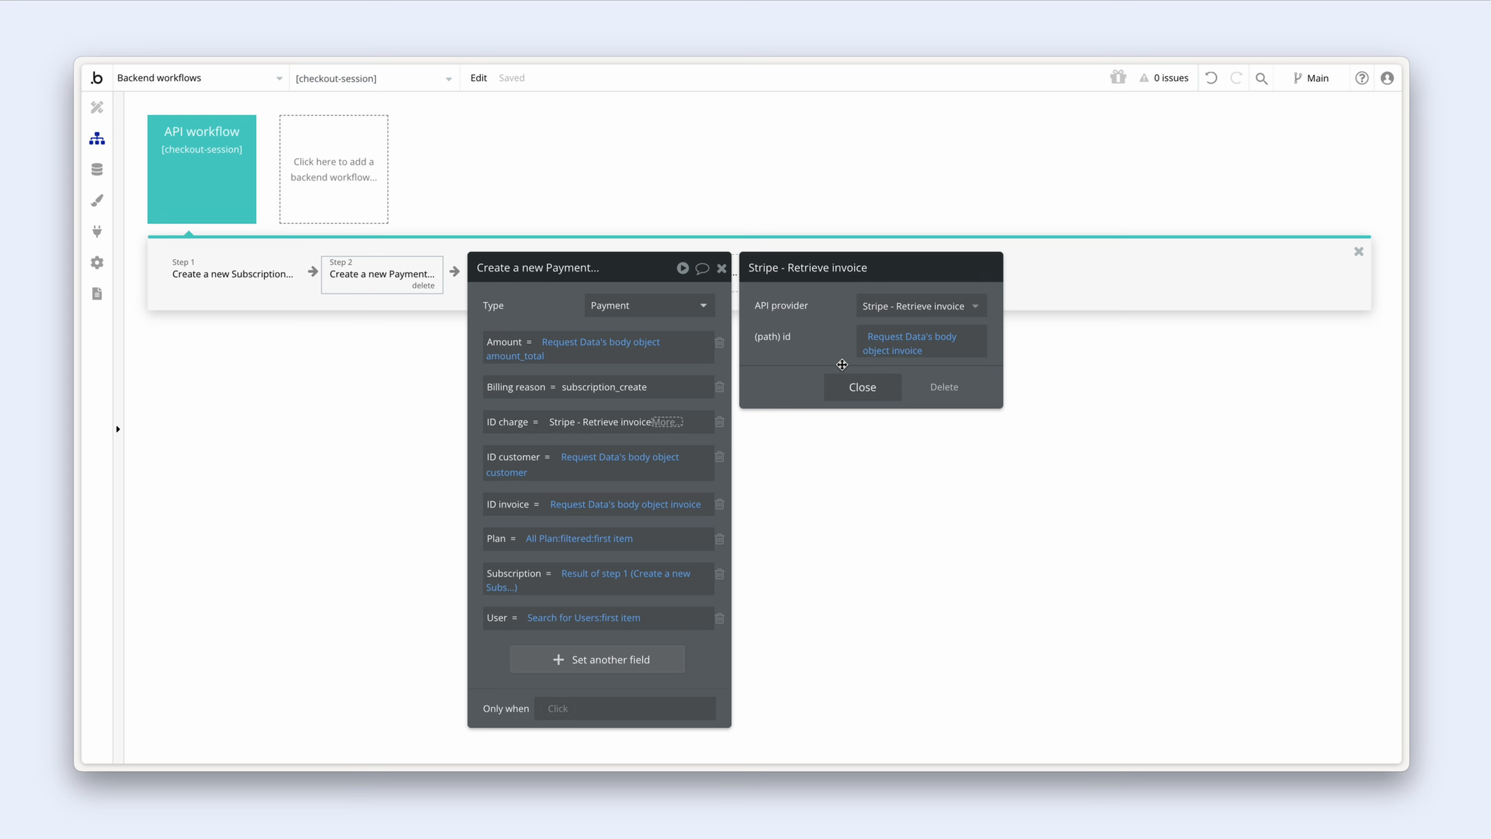
{"action": "left_click", "coordinate": [863, 387]}
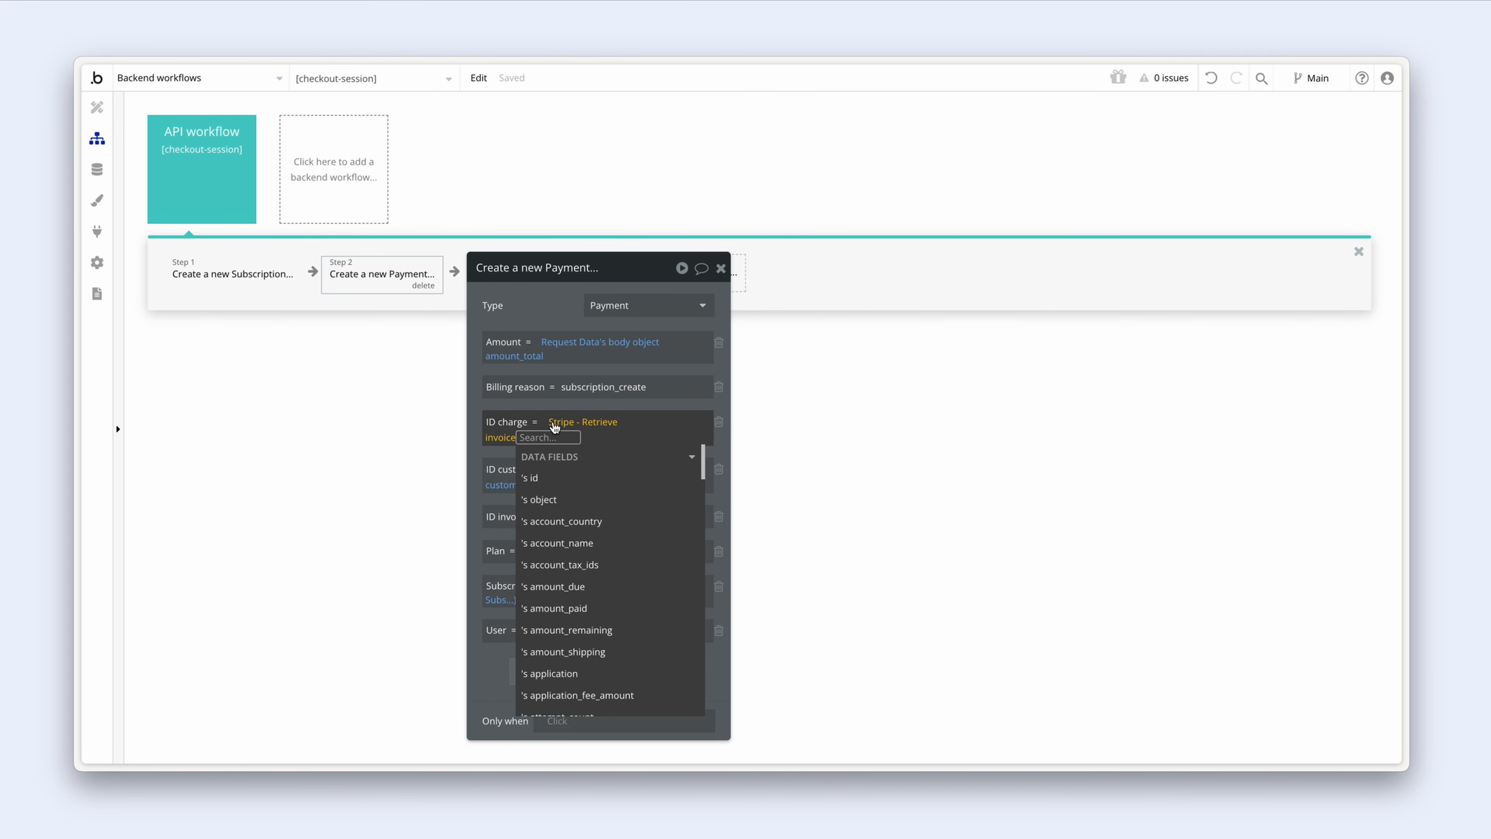
Step: Use the retrieved invoice's charge as the ID charge value
{"action": "scroll", "coordinate": [594, 518], "scroll_direction": "down", "scroll_amount": 5}
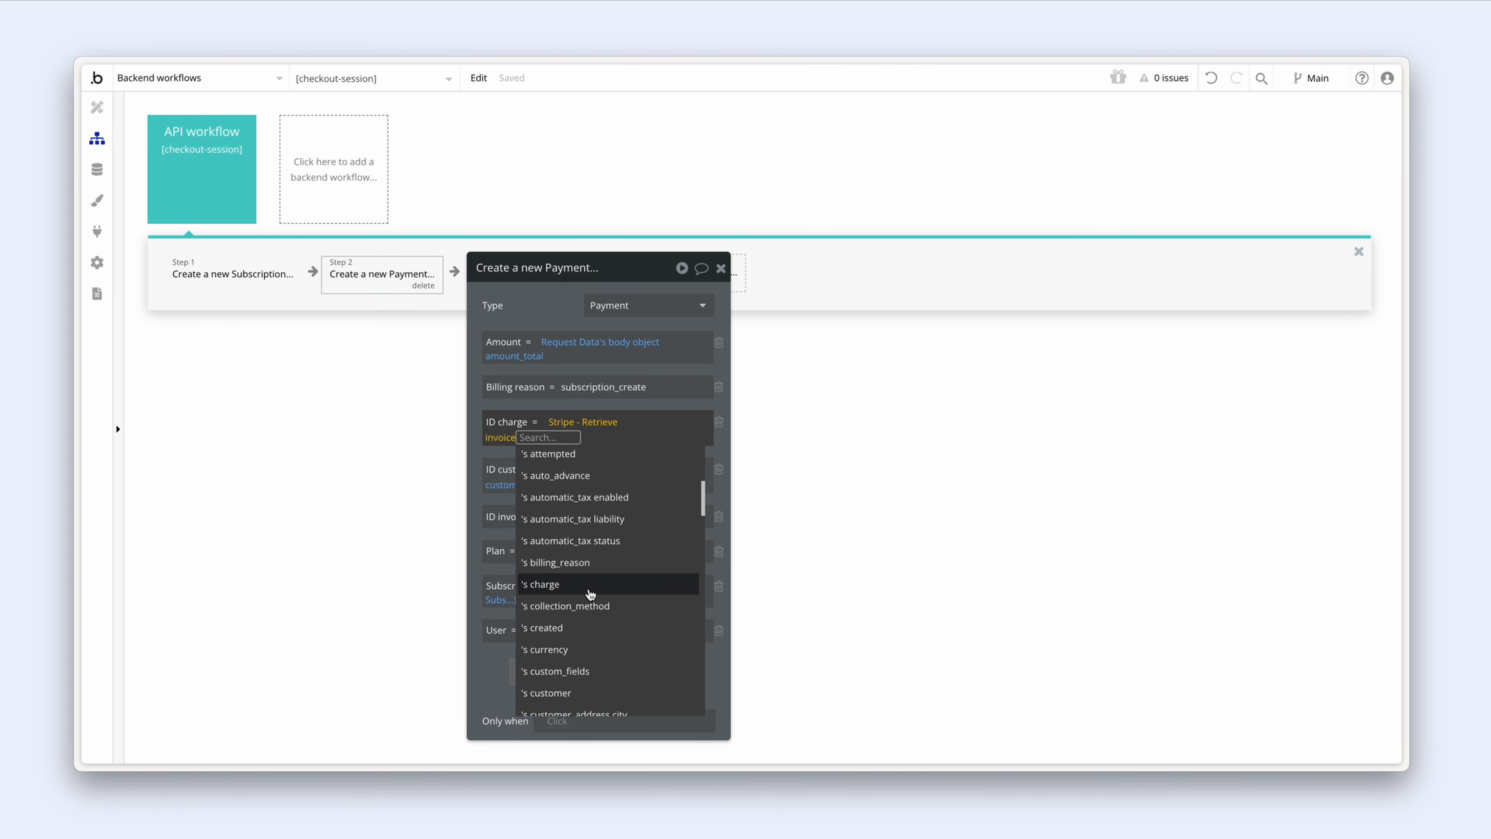
{"action": "left_click", "coordinate": [589, 587]}
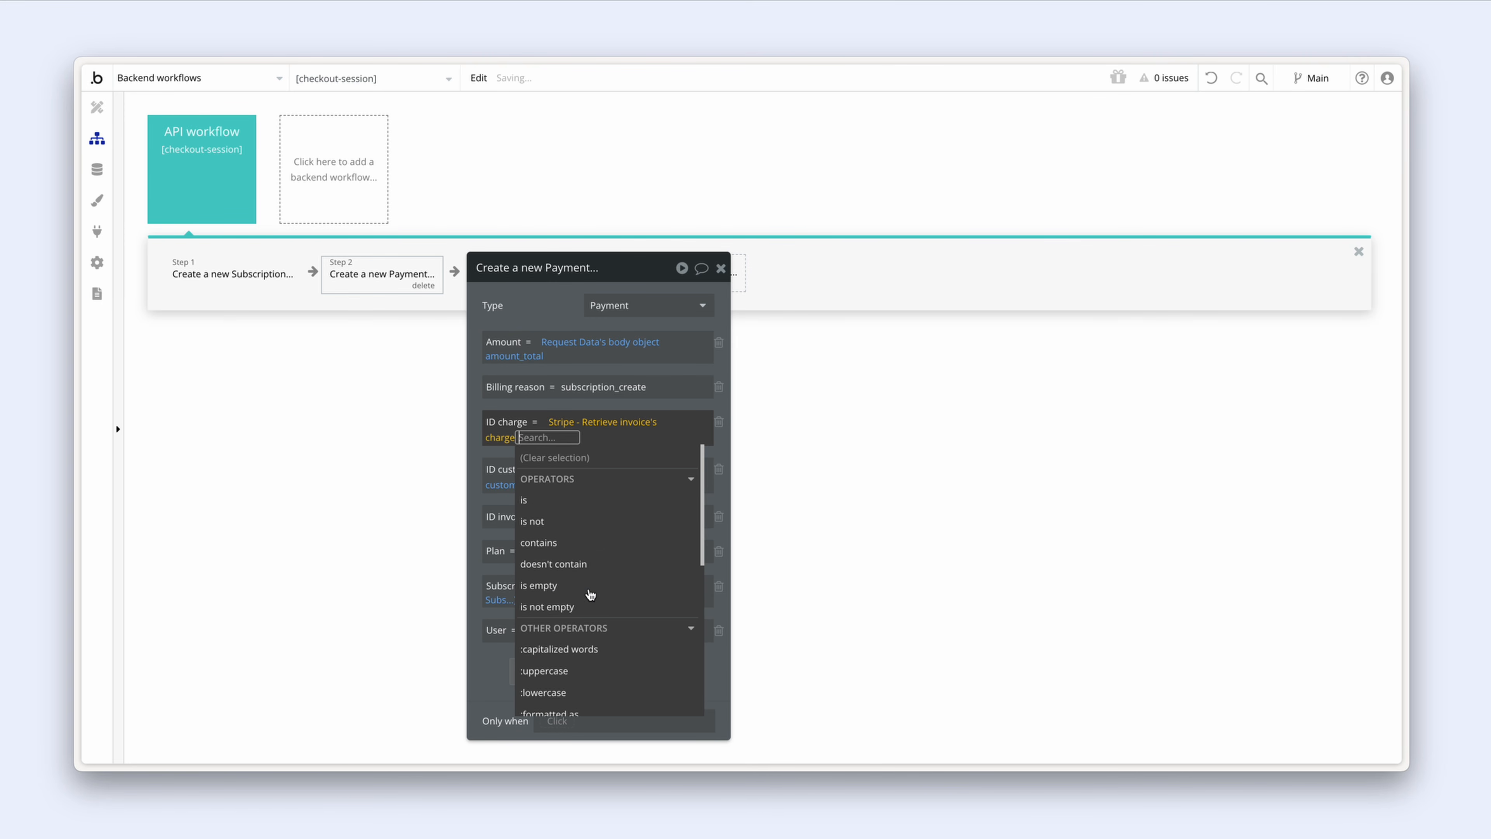
{"action": "left_click", "coordinate": [553, 404]}
{"action": "left_click_drag", "start_coordinate": [553, 405], "coordinate": [688, 404]}
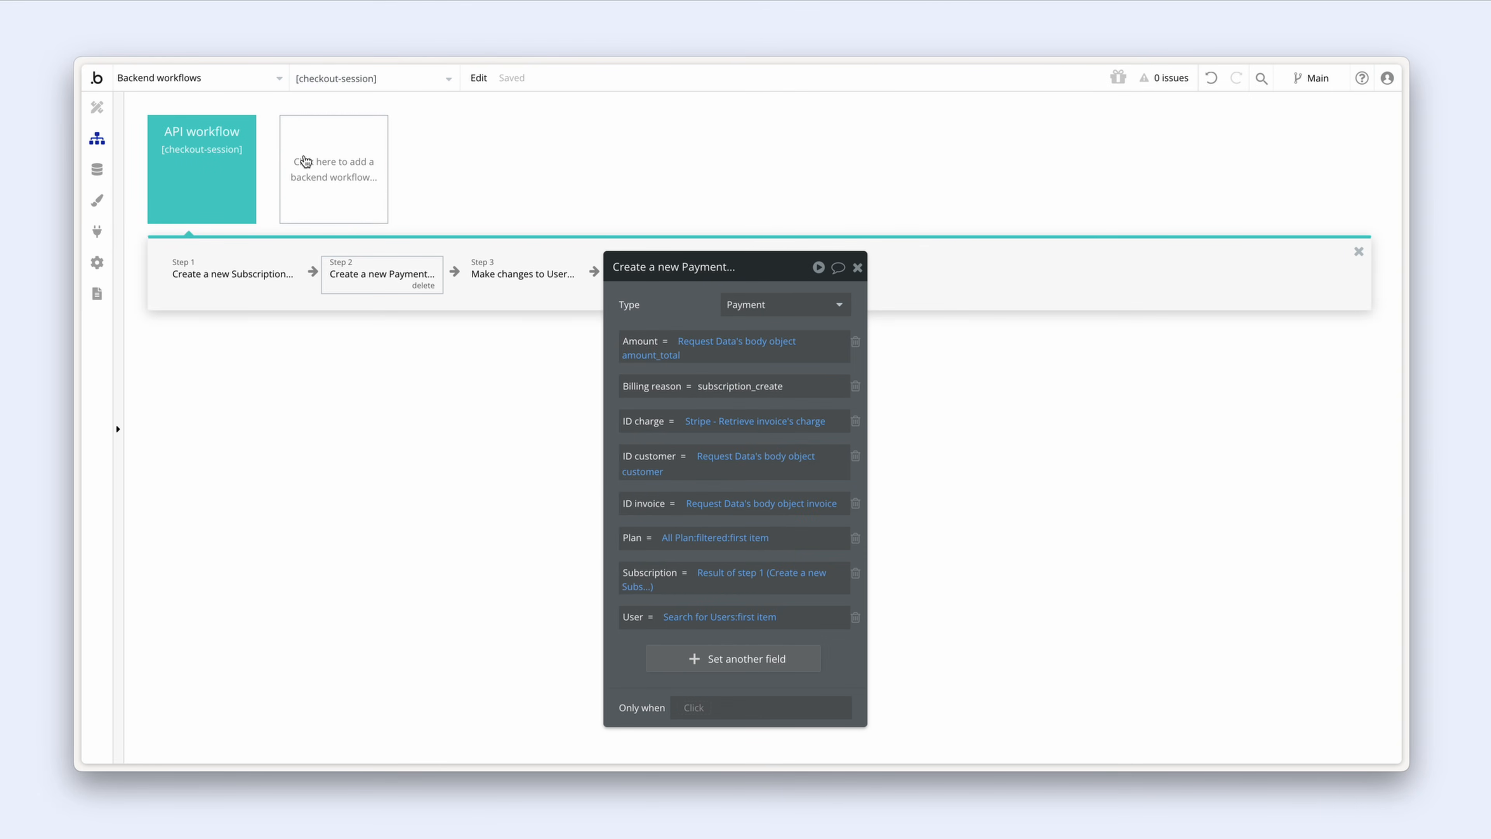
Step: Place a new Popup element on the pricing page's design view
{"action": "left_click", "coordinate": [248, 83]}
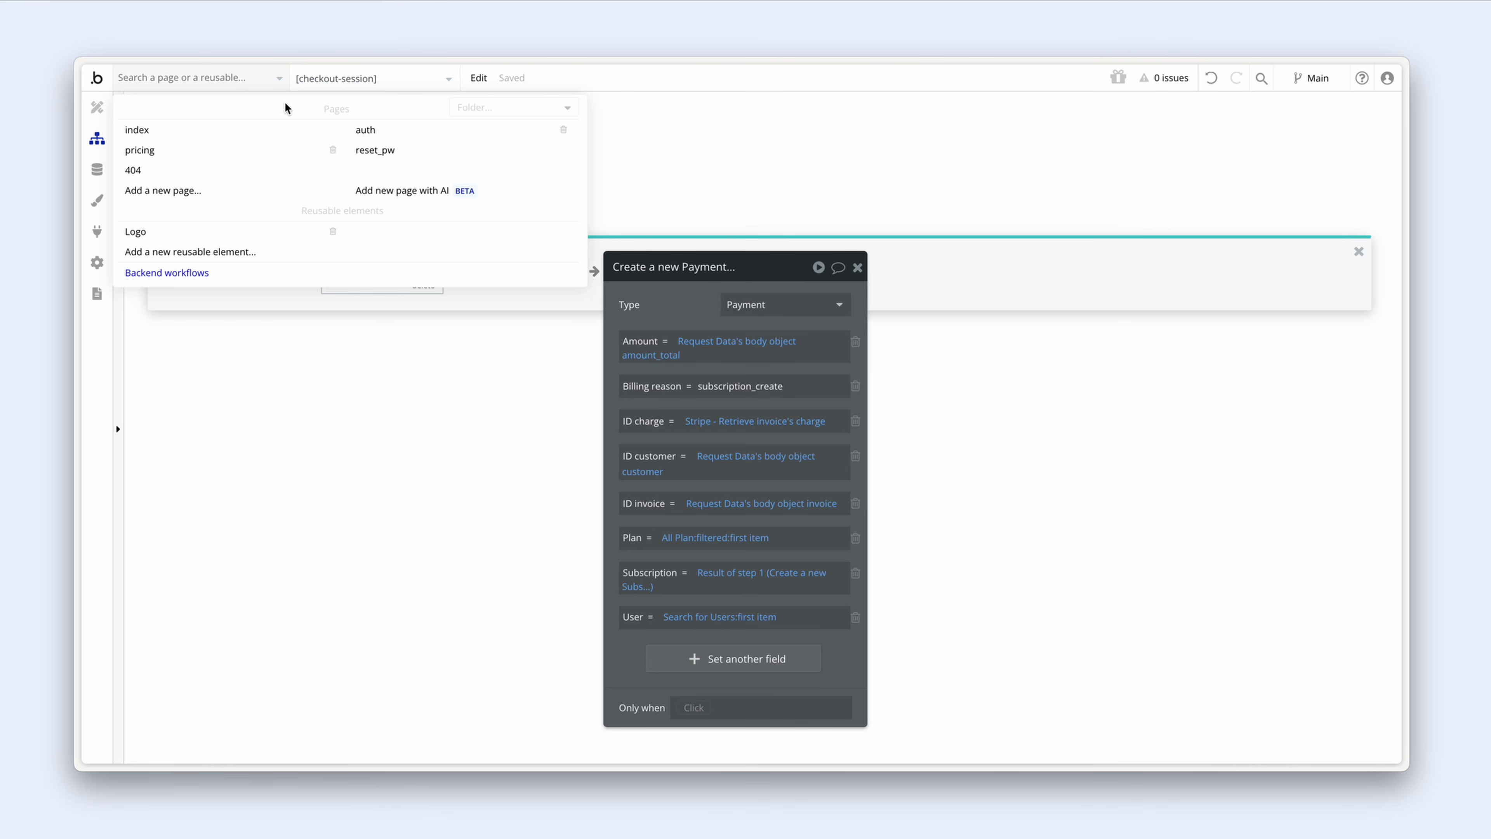
{"action": "left_click", "coordinate": [229, 152]}
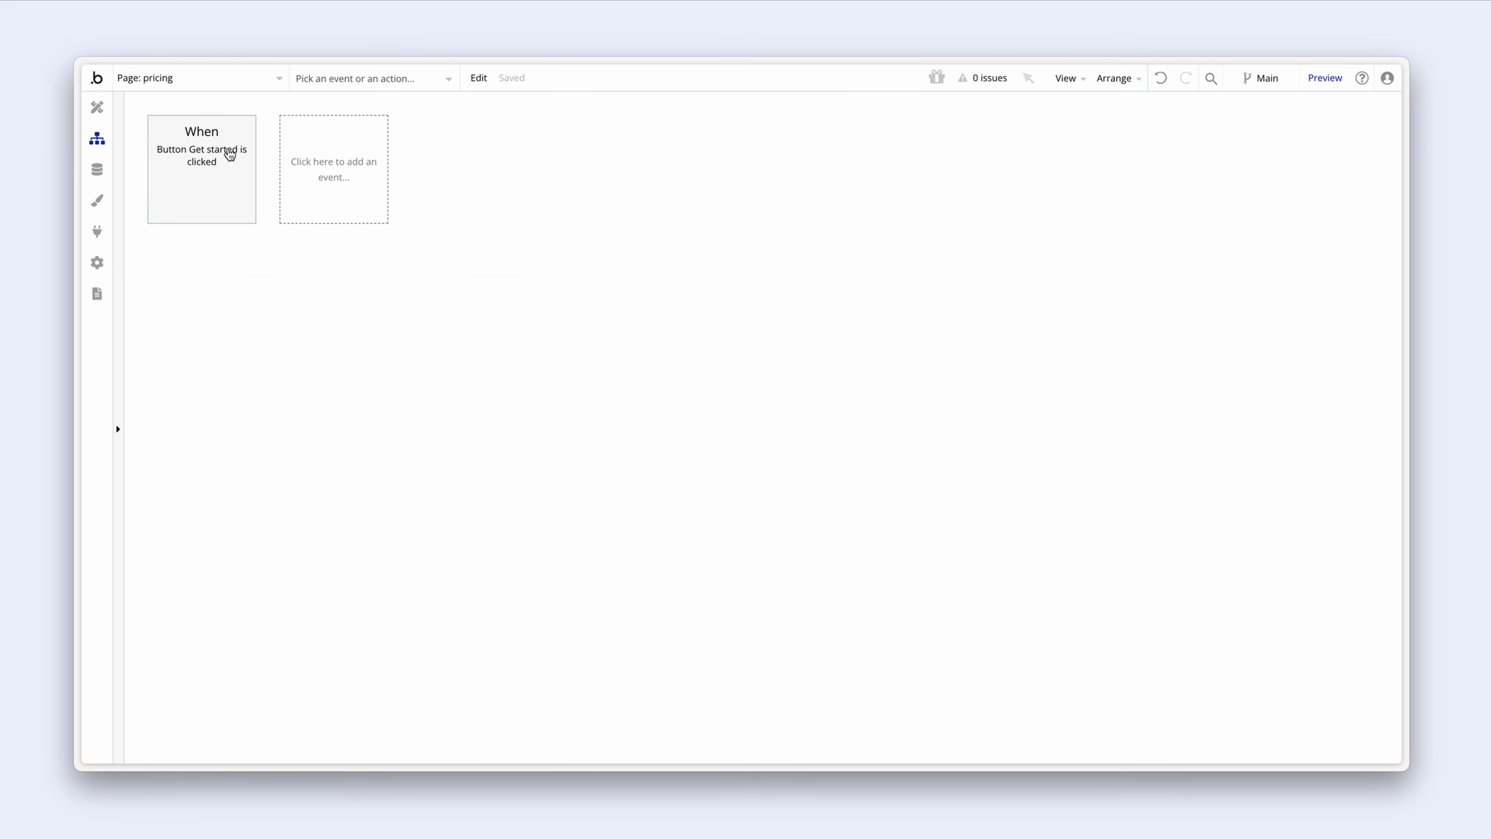
{"action": "left_click", "coordinate": [98, 110]}
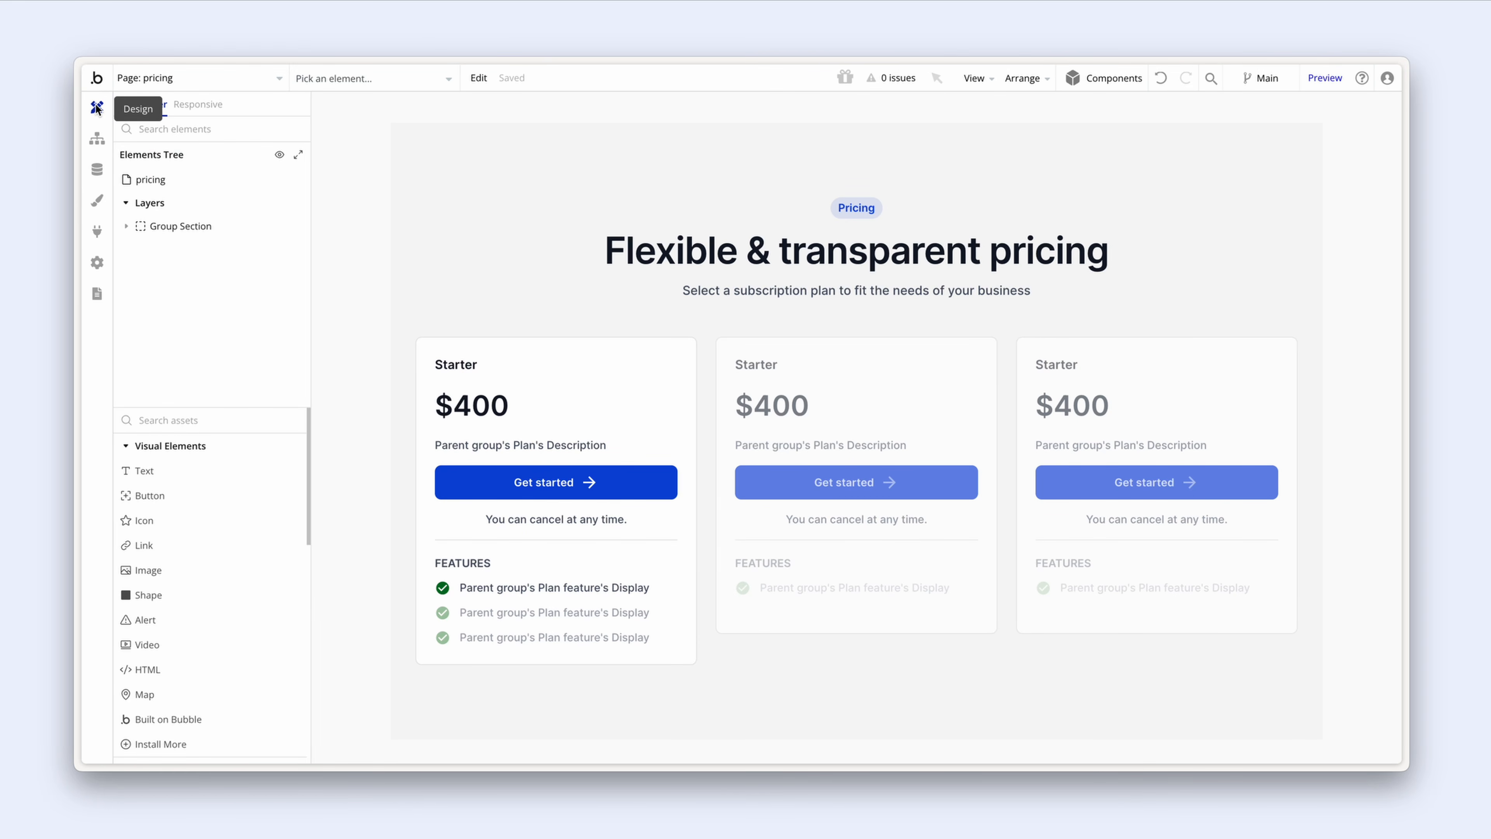
{"action": "scroll", "coordinate": [196, 479], "scroll_direction": "down", "scroll_amount": 3}
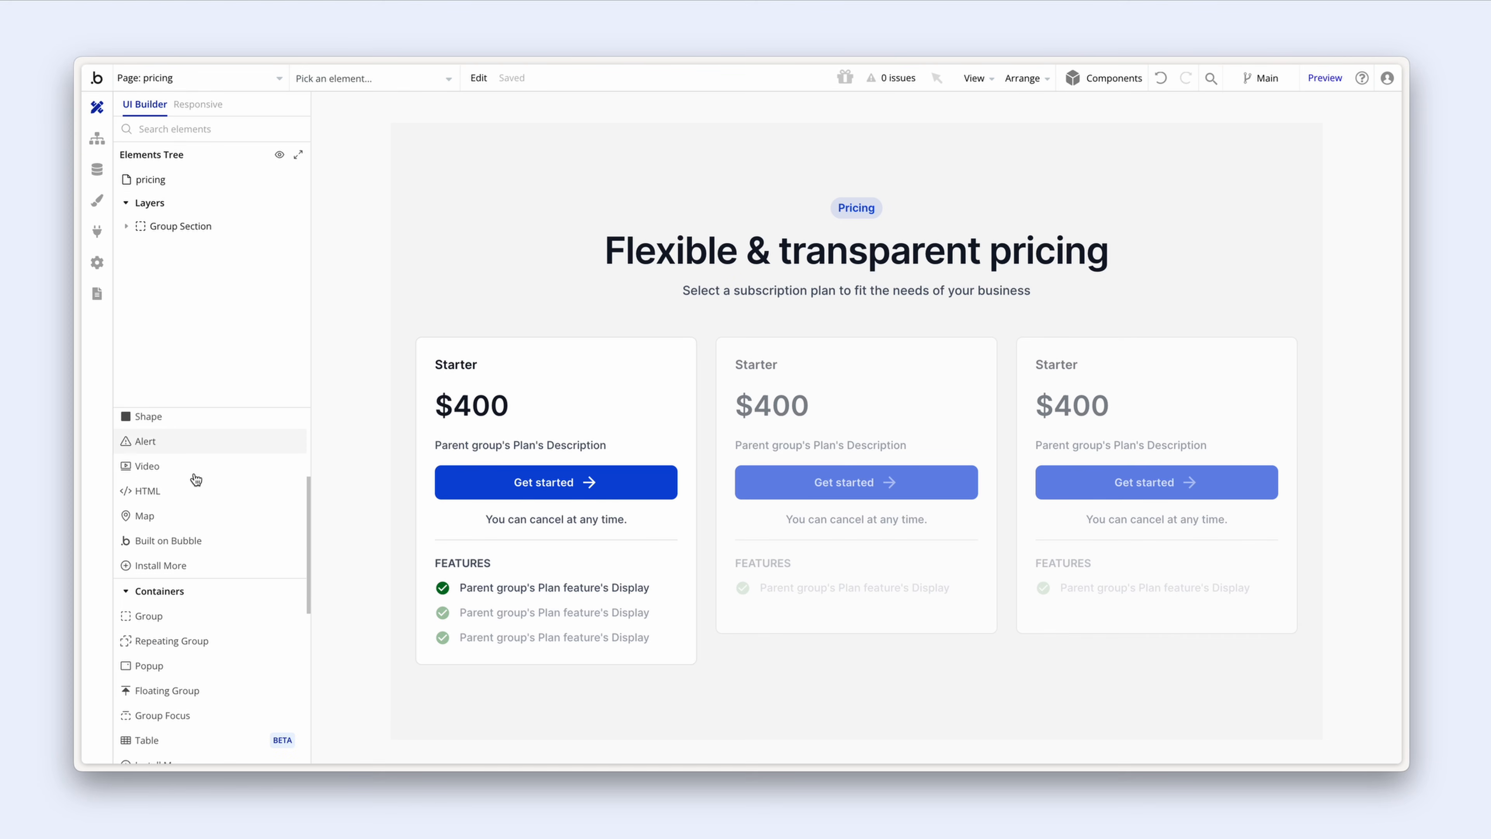
{"action": "scroll", "coordinate": [195, 479], "scroll_direction": "down", "scroll_amount": 3}
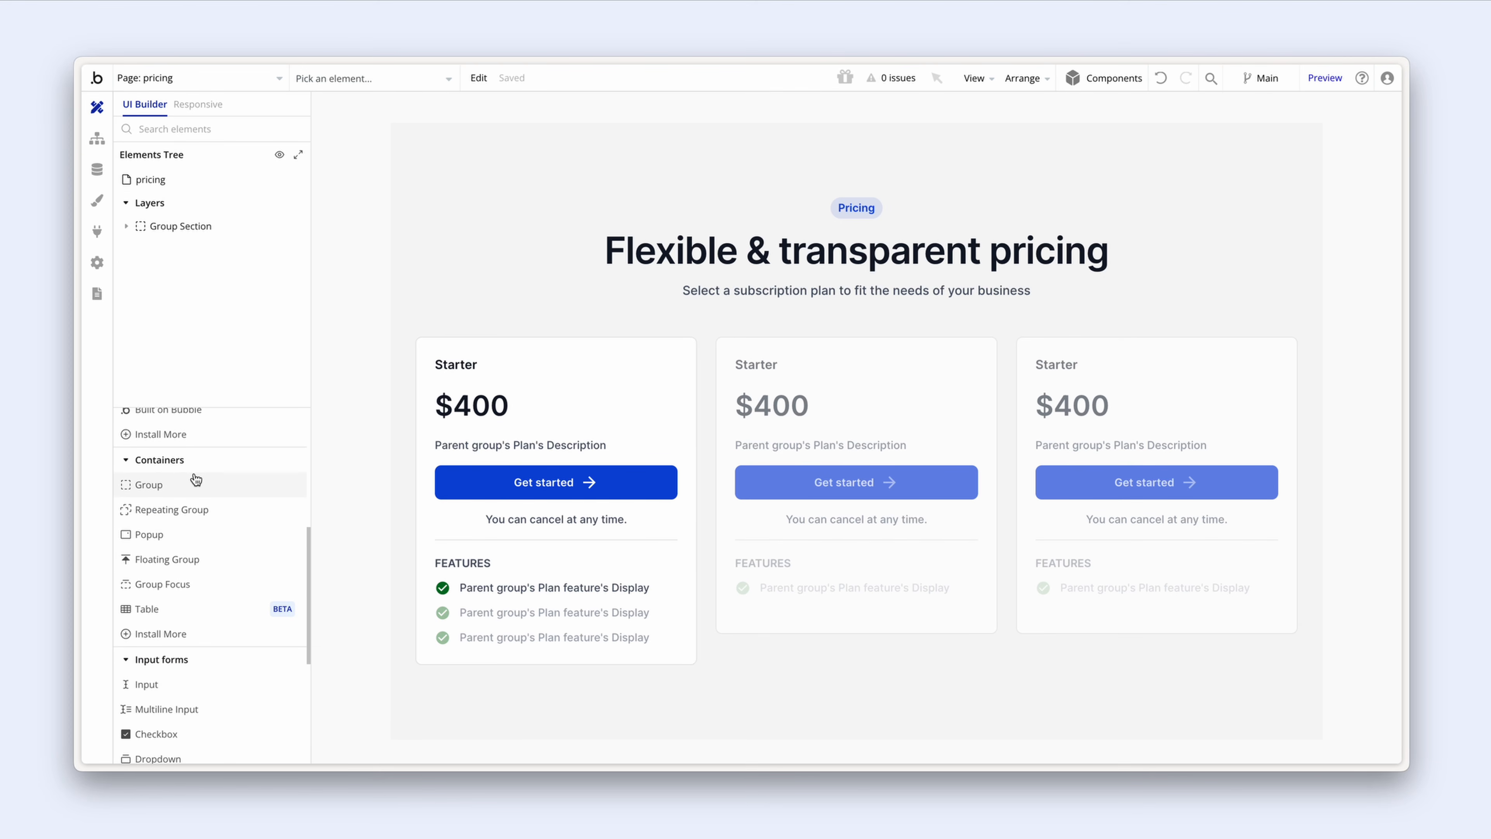
{"action": "left_click", "coordinate": [196, 534]}
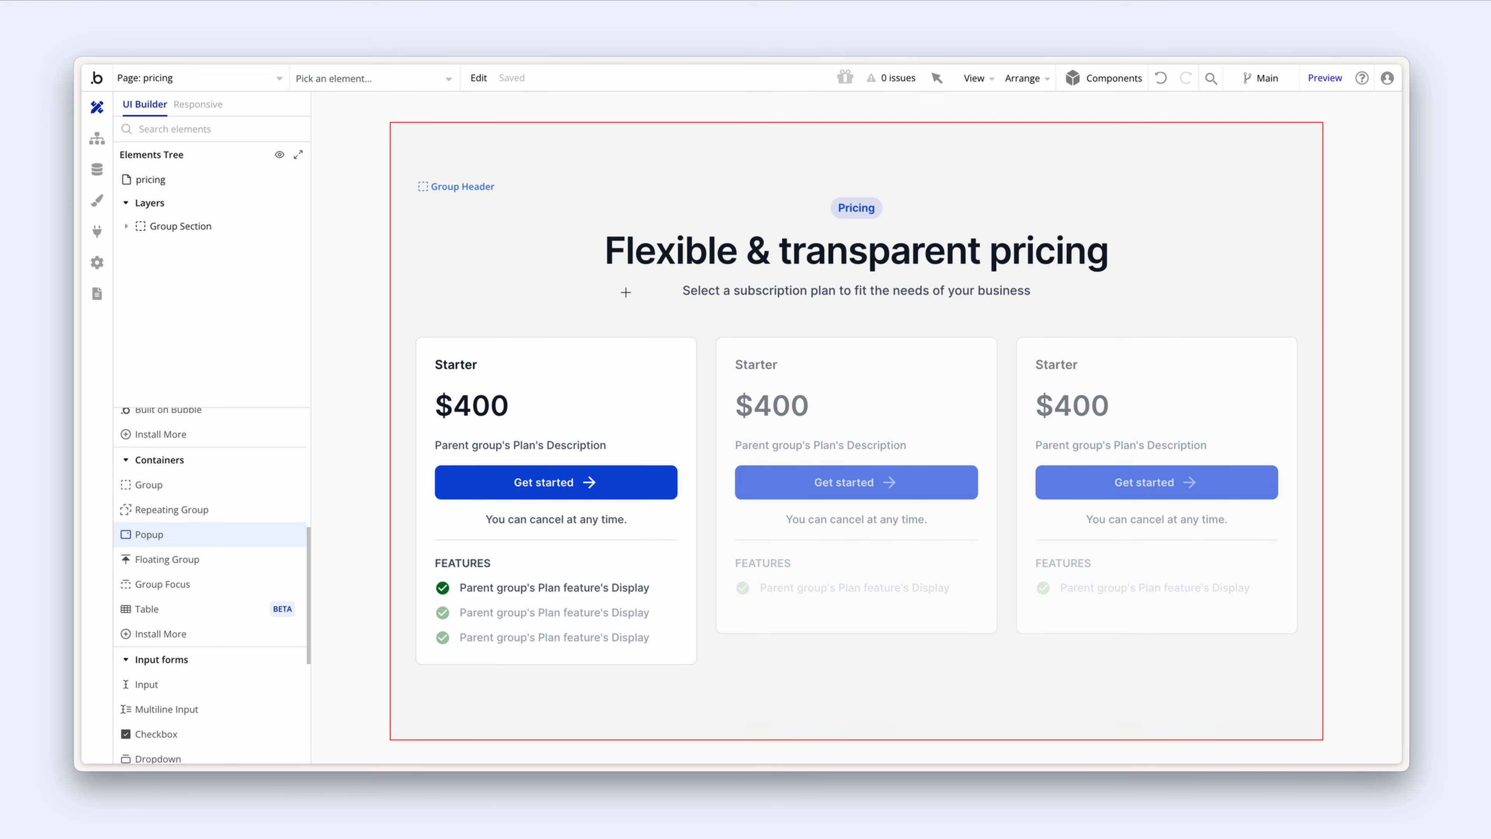
{"action": "left_click", "coordinate": [632, 259]}
{"action": "left_click_drag", "start_coordinate": [655, 312], "coordinate": [507, 205]}
Step: Name the popup 'Popup Success' and open its Standard Popup style for editing
{"action": "left_click", "coordinate": [500, 154]}
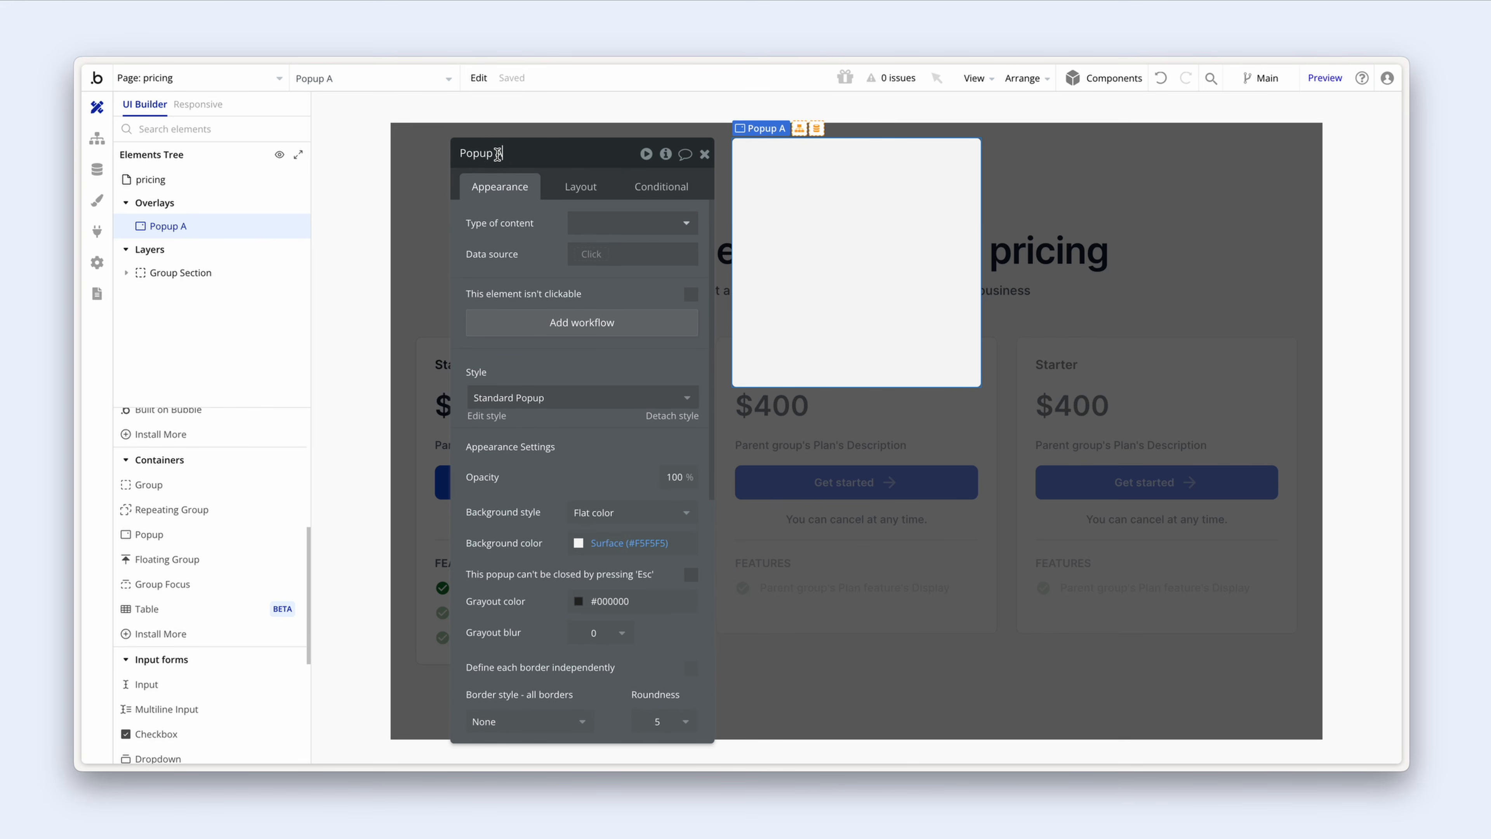
{"action": "double_click", "coordinate": [499, 153]}
{"action": "scroll", "coordinate": [534, 242], "scroll_direction": "down", "scroll_amount": 4}
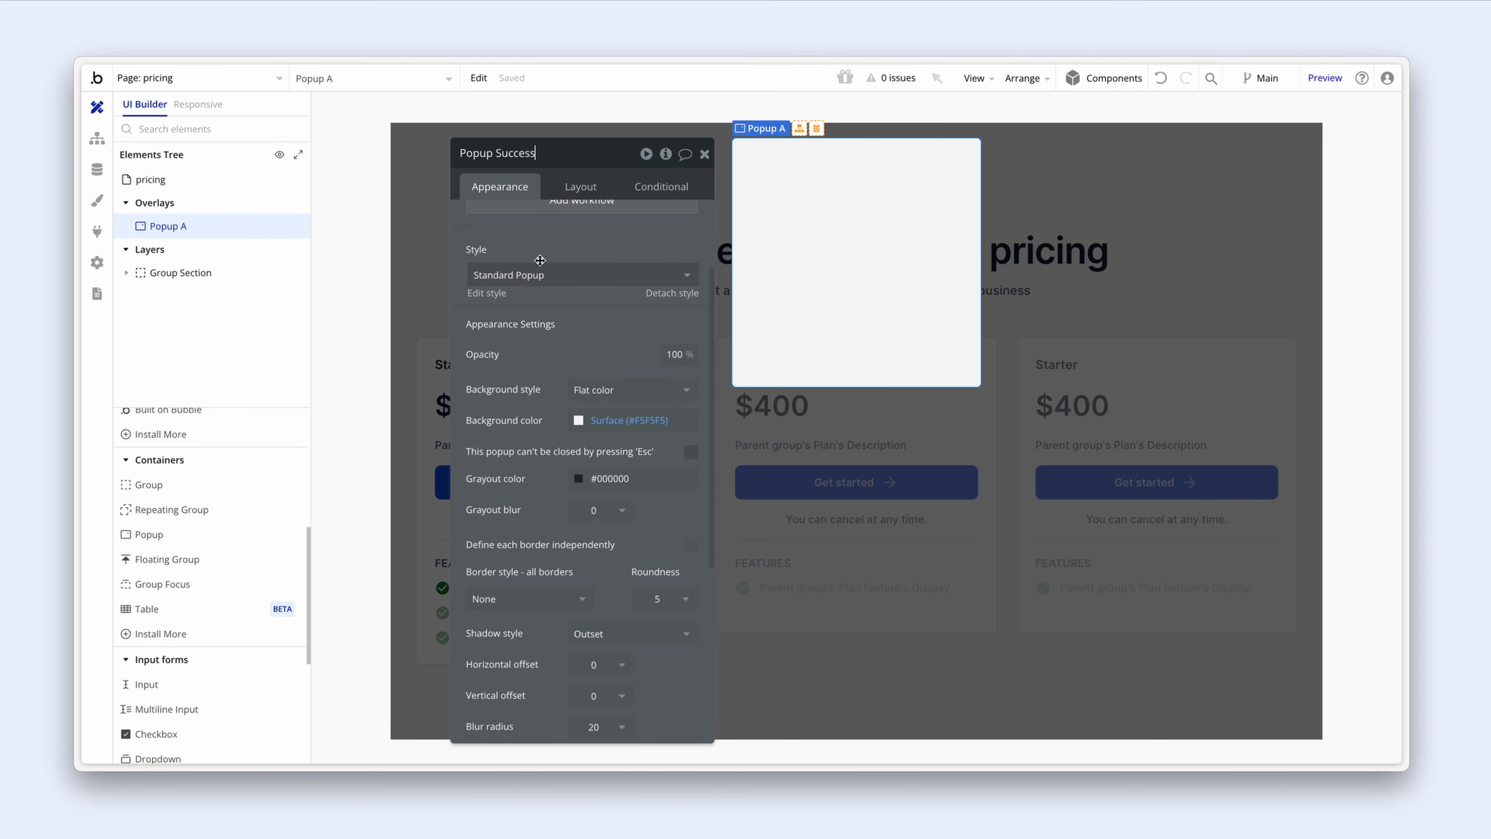
{"action": "left_click", "coordinate": [490, 294]}
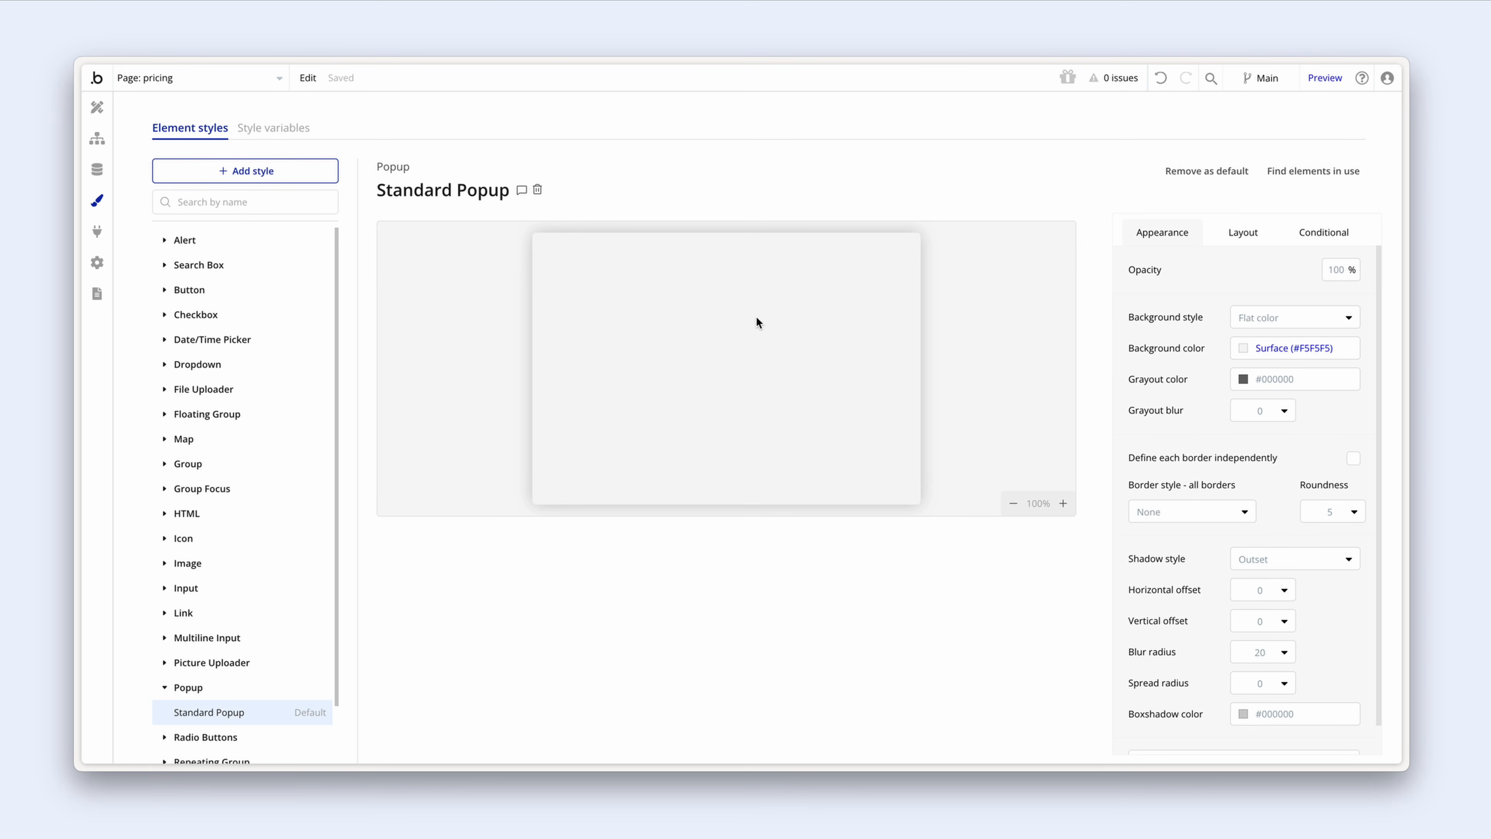
Step: Give the Standard Popup style a solid light grey border, no shadow and roundness 8
{"action": "scroll", "coordinate": [1176, 349], "scroll_direction": "down", "scroll_amount": 1}
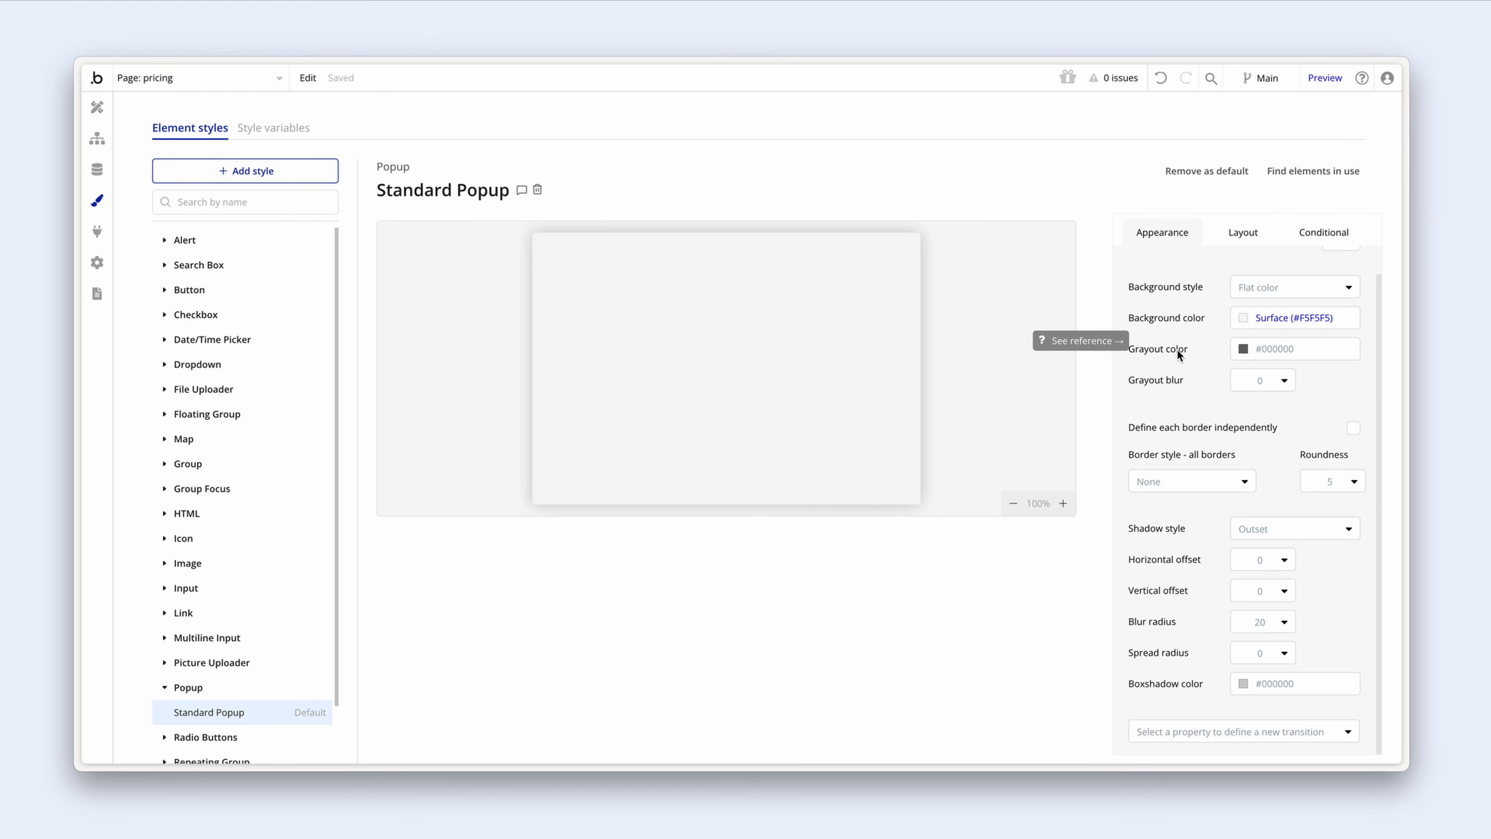
{"action": "left_click", "coordinate": [1182, 482]}
{"action": "left_click", "coordinate": [1185, 556]}
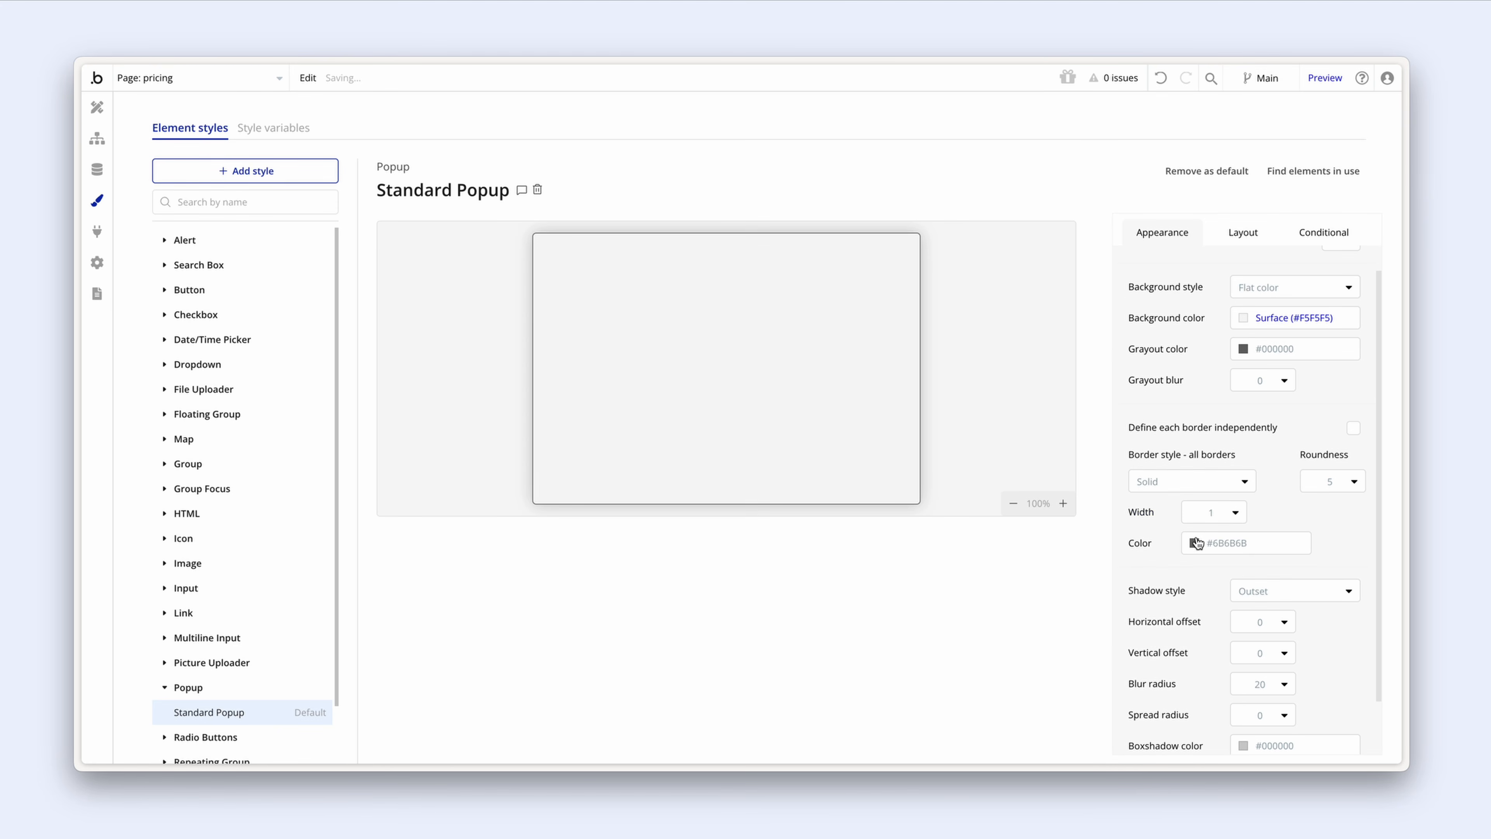
{"action": "left_click", "coordinate": [1195, 543]}
{"action": "left_click", "coordinate": [1160, 565]}
{"action": "scroll", "coordinate": [1160, 566], "scroll_direction": "down", "scroll_amount": 2}
{"action": "left_click", "coordinate": [1194, 483]}
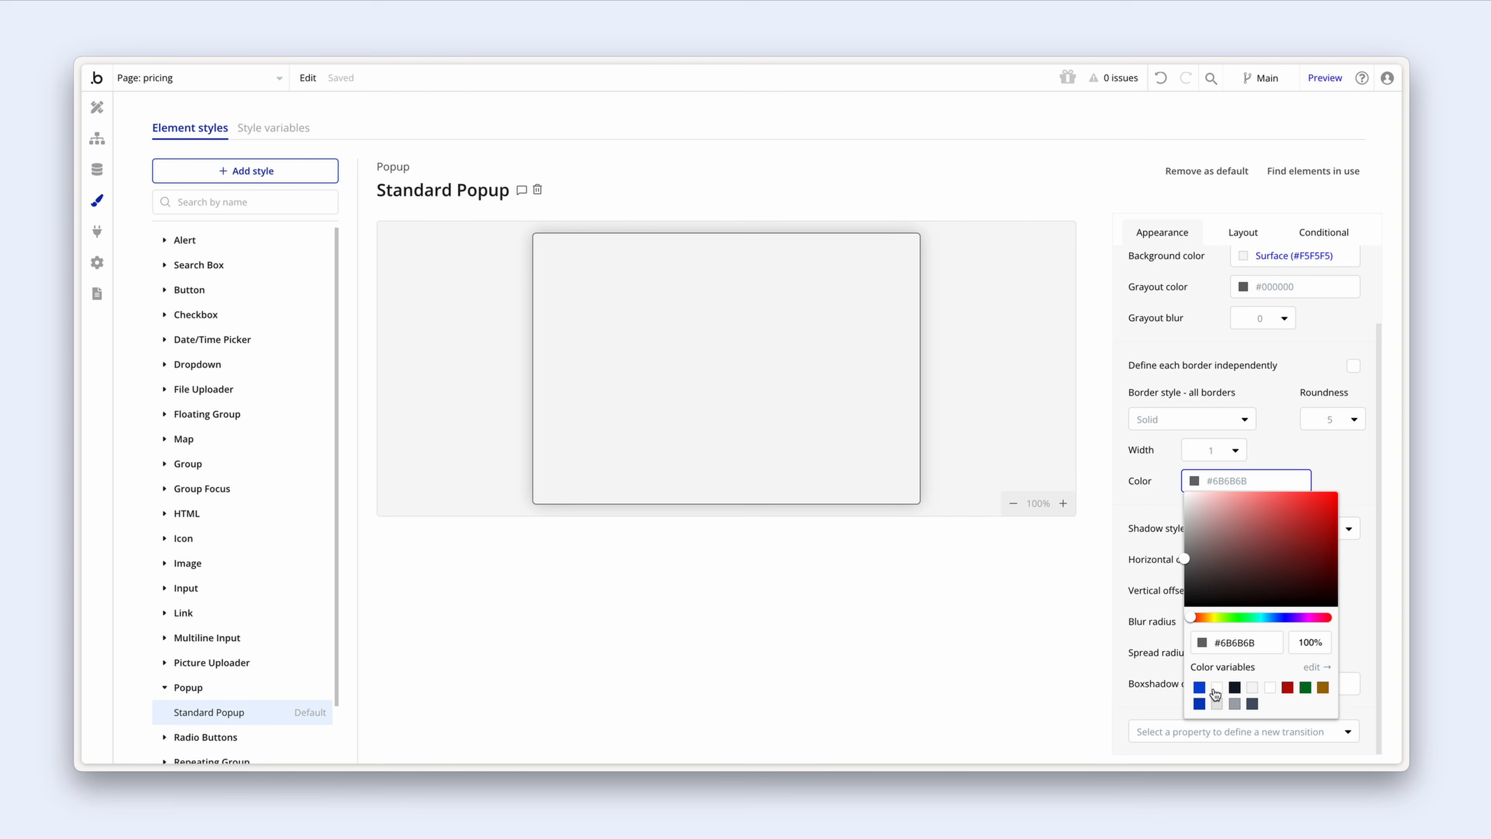
{"action": "left_click", "coordinate": [1216, 704]}
{"action": "left_click", "coordinate": [1138, 477]}
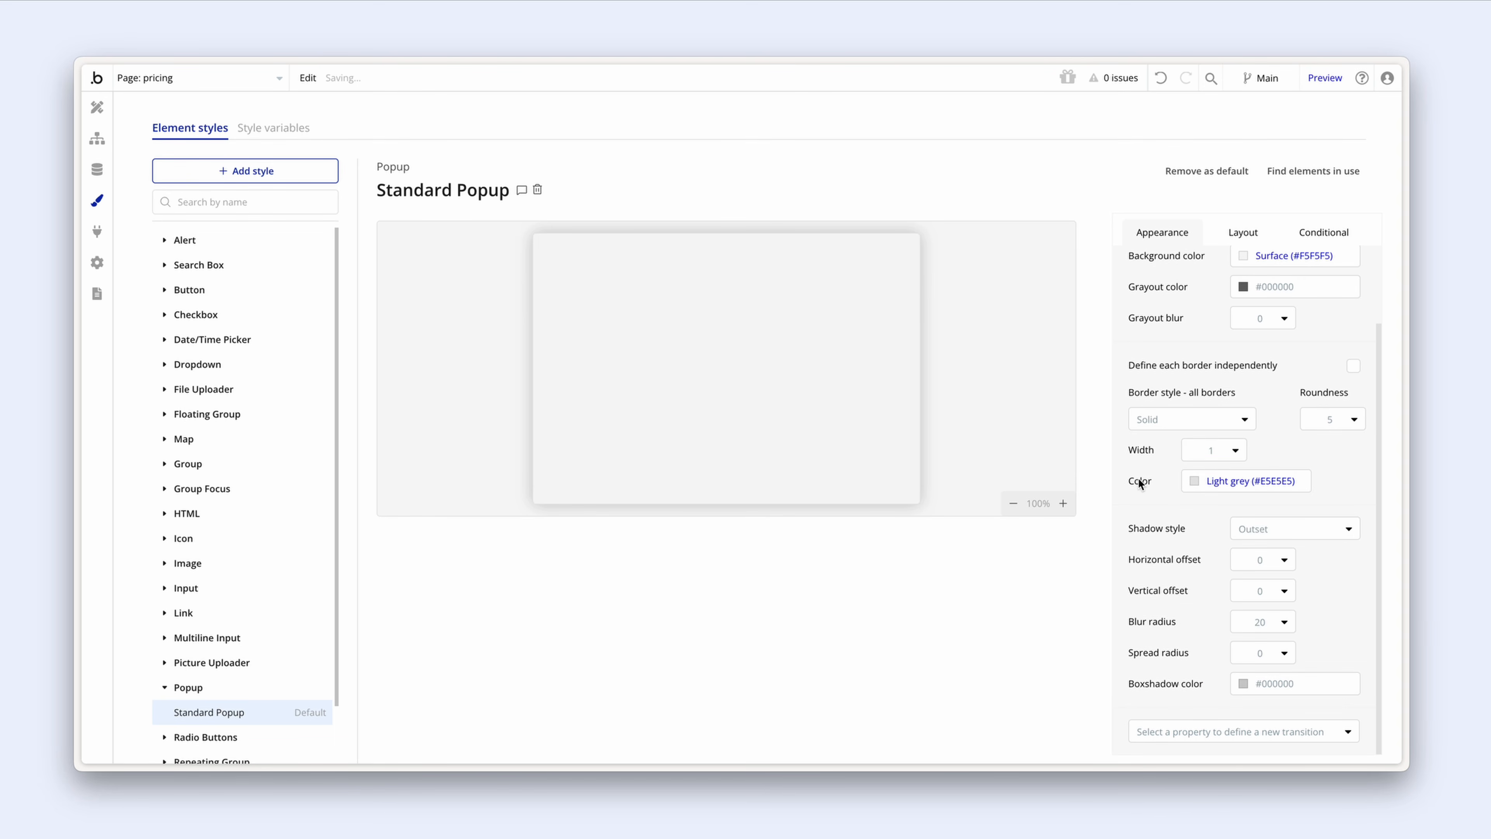
{"action": "left_click", "coordinate": [1256, 531]}
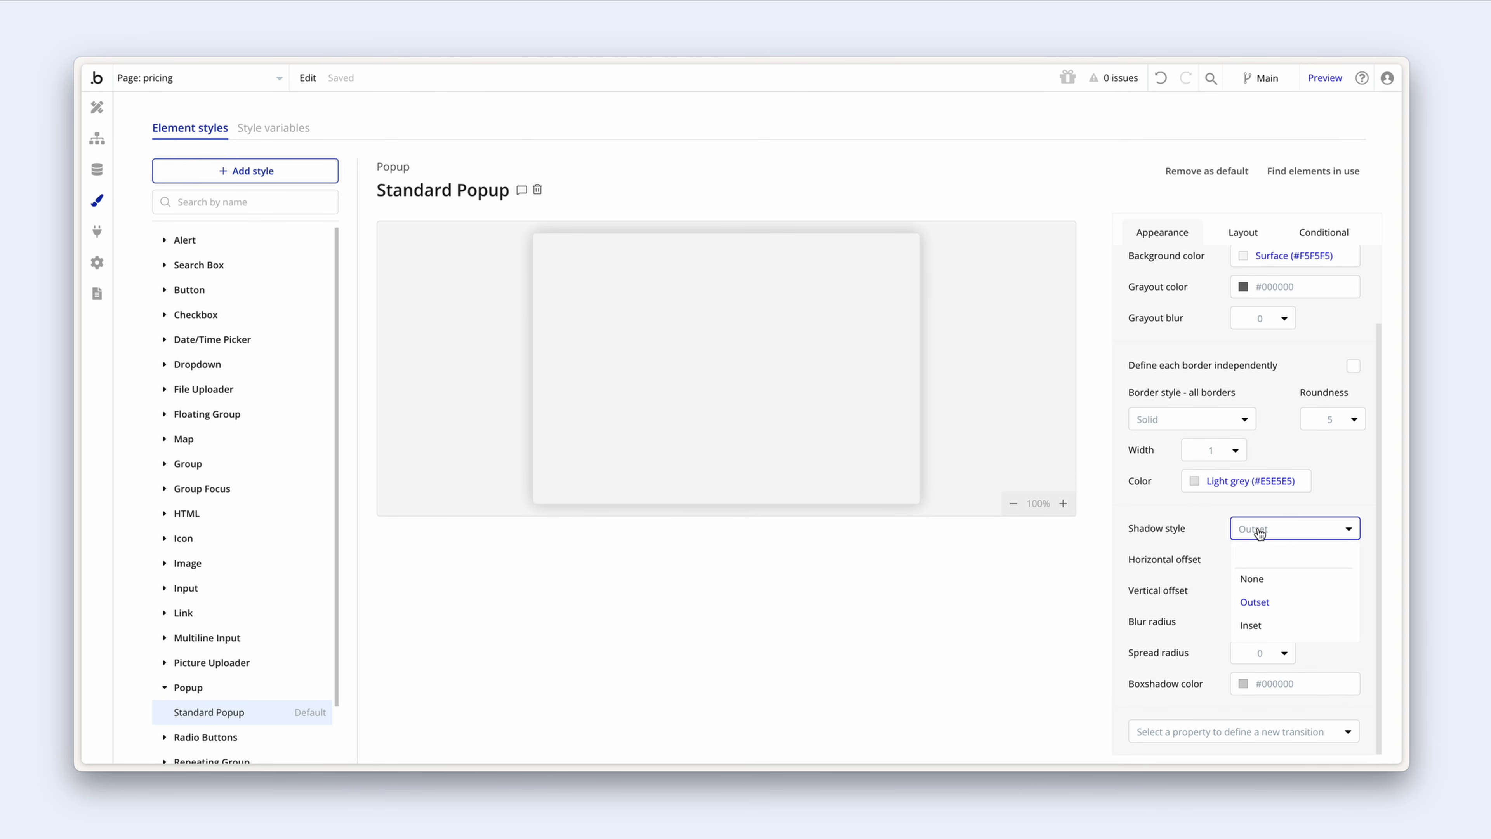
{"action": "left_click", "coordinate": [1269, 581]}
{"action": "left_click", "coordinate": [1351, 512]}
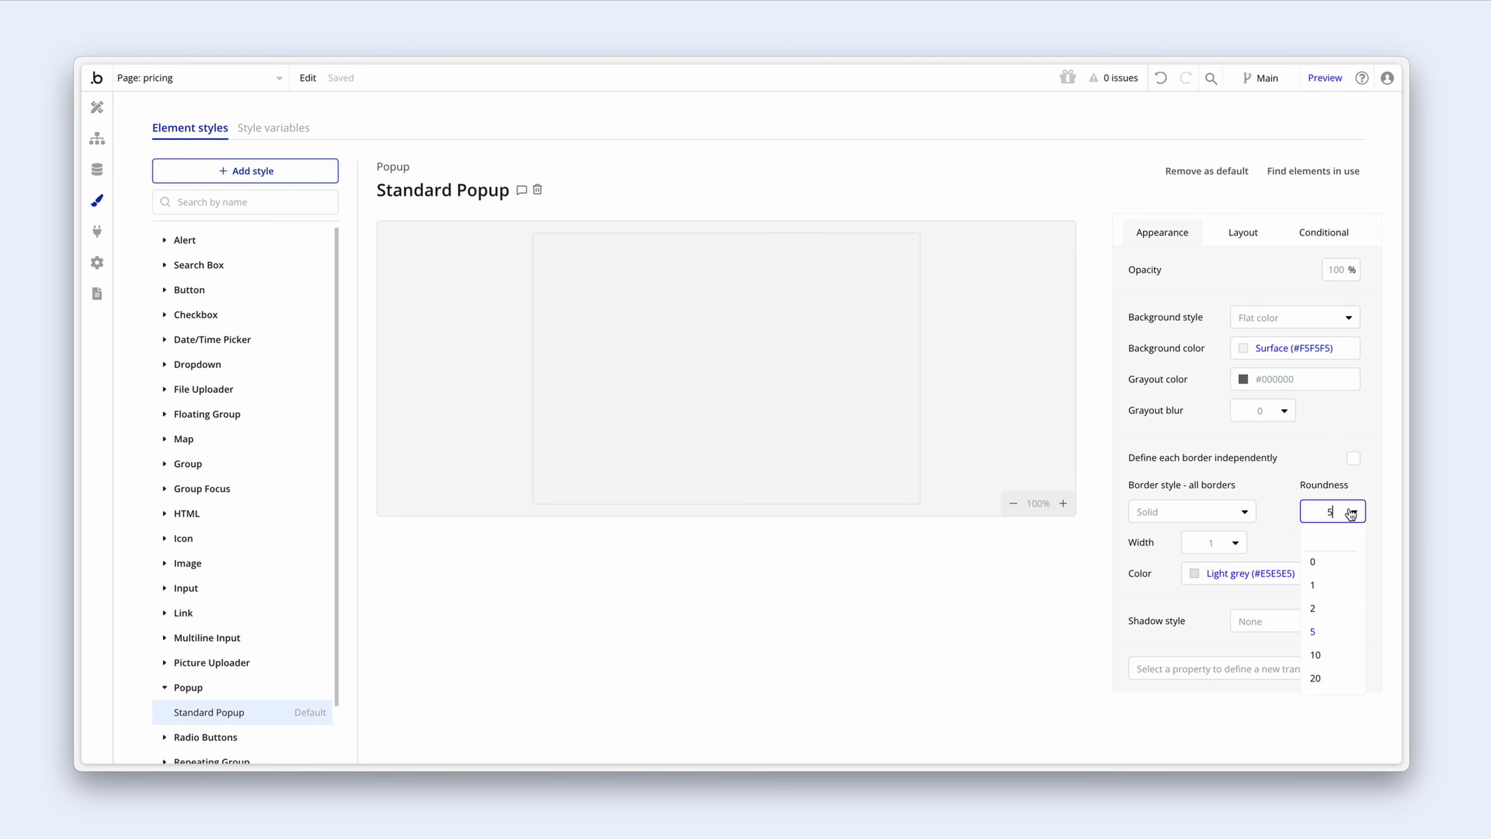
{"action": "type", "text": "8"}
{"action": "key", "text": "Return"}
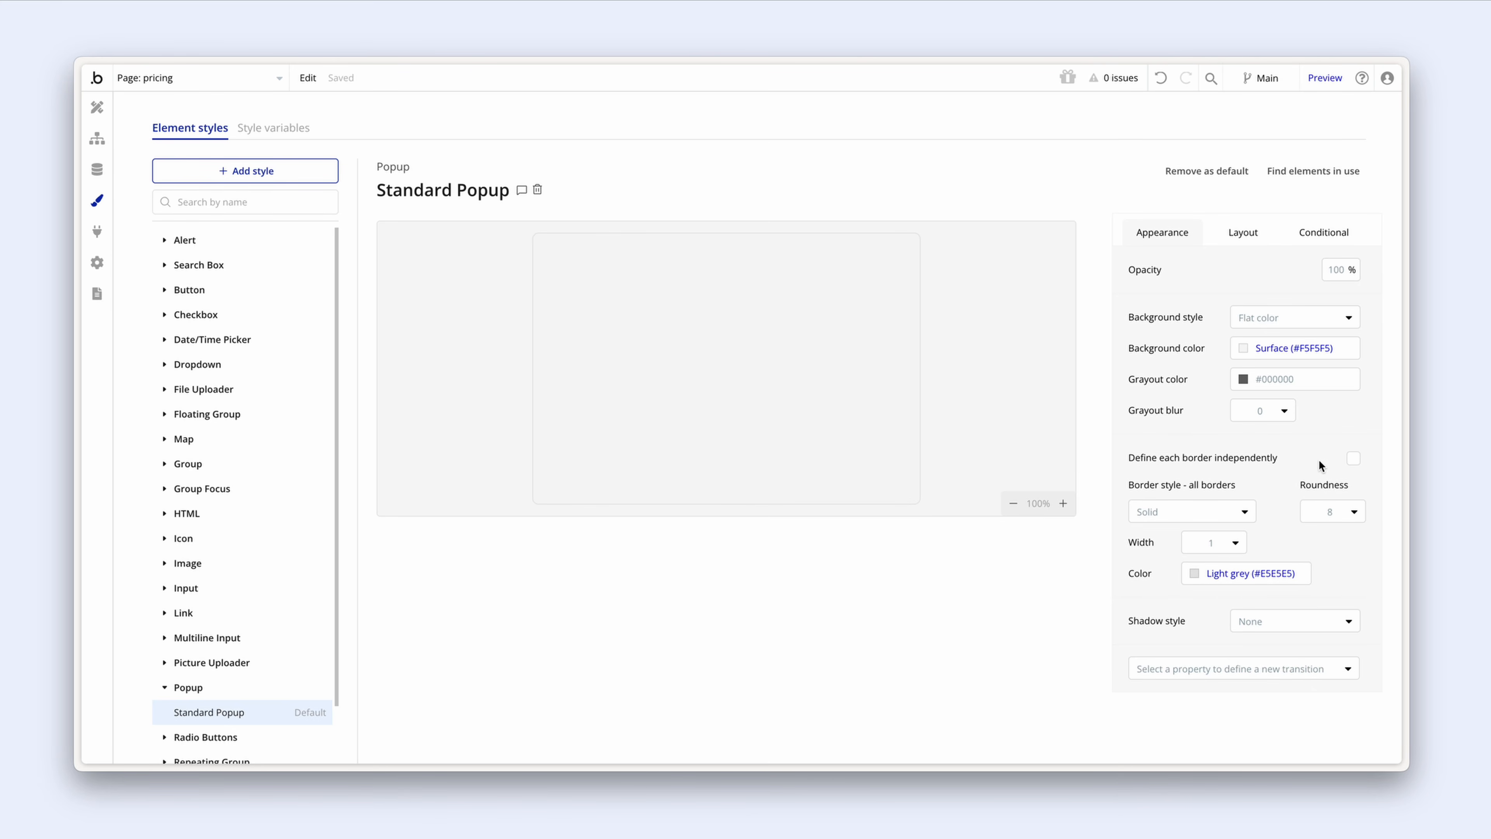
Step: Set the style's layout padding to 24 on top, bottom, left and right
{"action": "left_click", "coordinate": [1242, 233]}
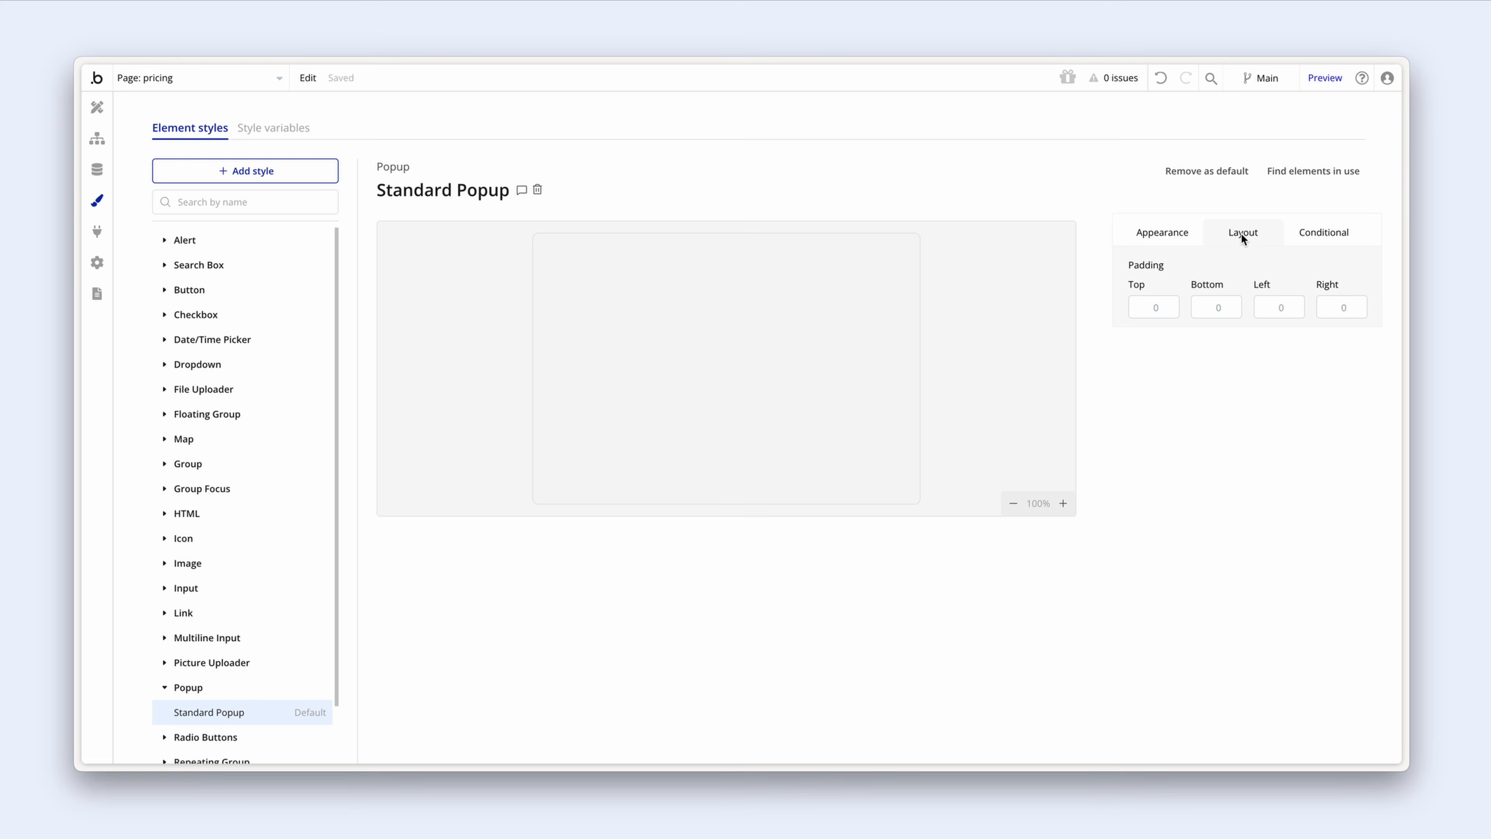
{"action": "left_click", "coordinate": [1164, 307]}
{"action": "type", "text": "24"}
{"action": "left_click", "coordinate": [1212, 307]}
{"action": "type", "text": "24"}
{"action": "left_click", "coordinate": [1275, 307]}
{"action": "type", "text": "24"}
{"action": "left_click", "coordinate": [1332, 308]}
{"action": "type", "text": "24"}
{"action": "left_click", "coordinate": [1291, 270]}
Step: Make Popup Success a column layout with flexible width, max 420 px and min 0
{"action": "left_click", "coordinate": [97, 109]}
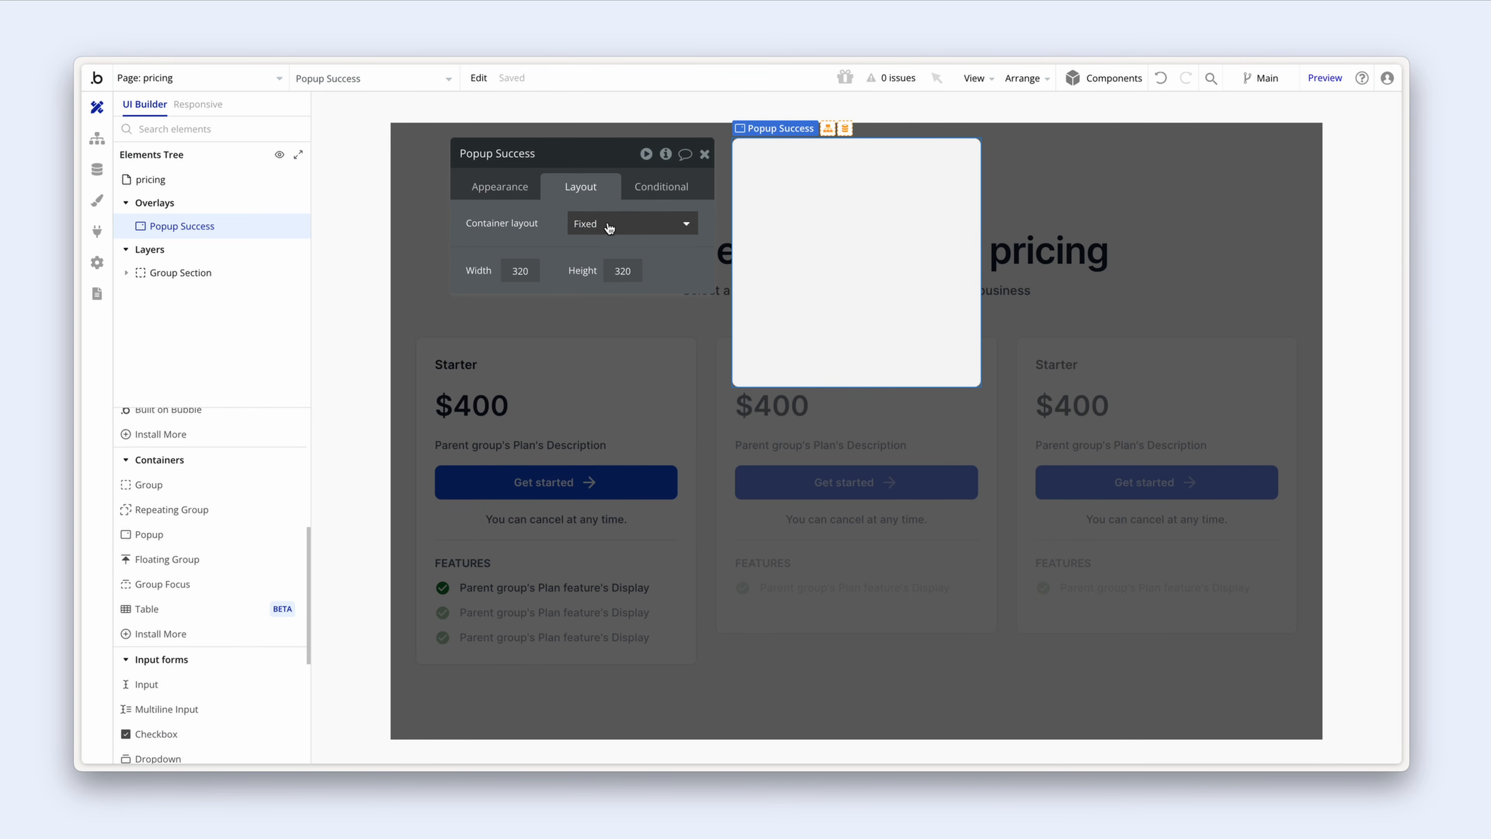
{"action": "left_click", "coordinate": [639, 227]}
{"action": "left_click", "coordinate": [640, 333]}
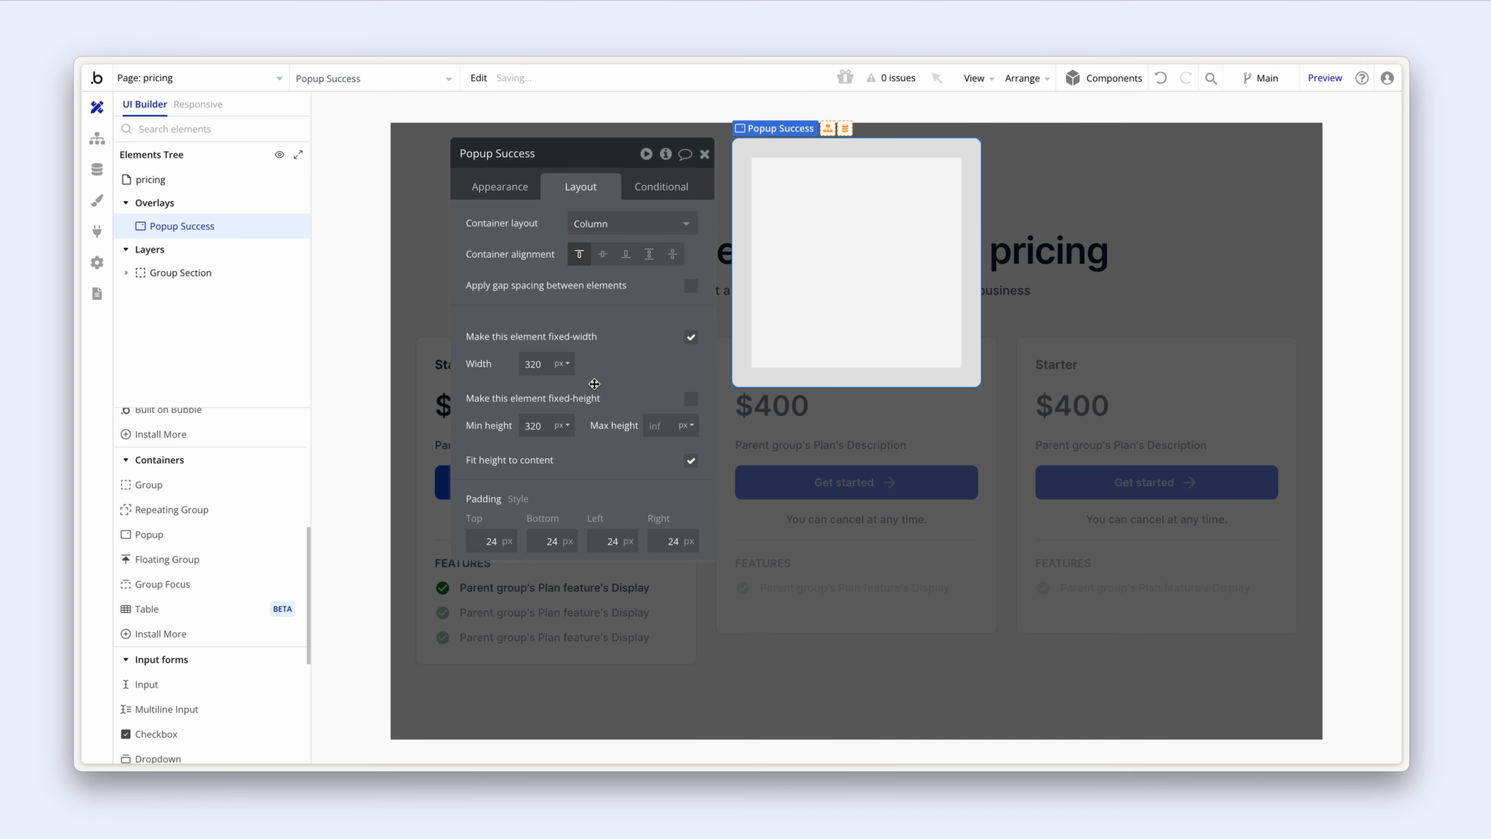
{"action": "left_click", "coordinate": [691, 338]}
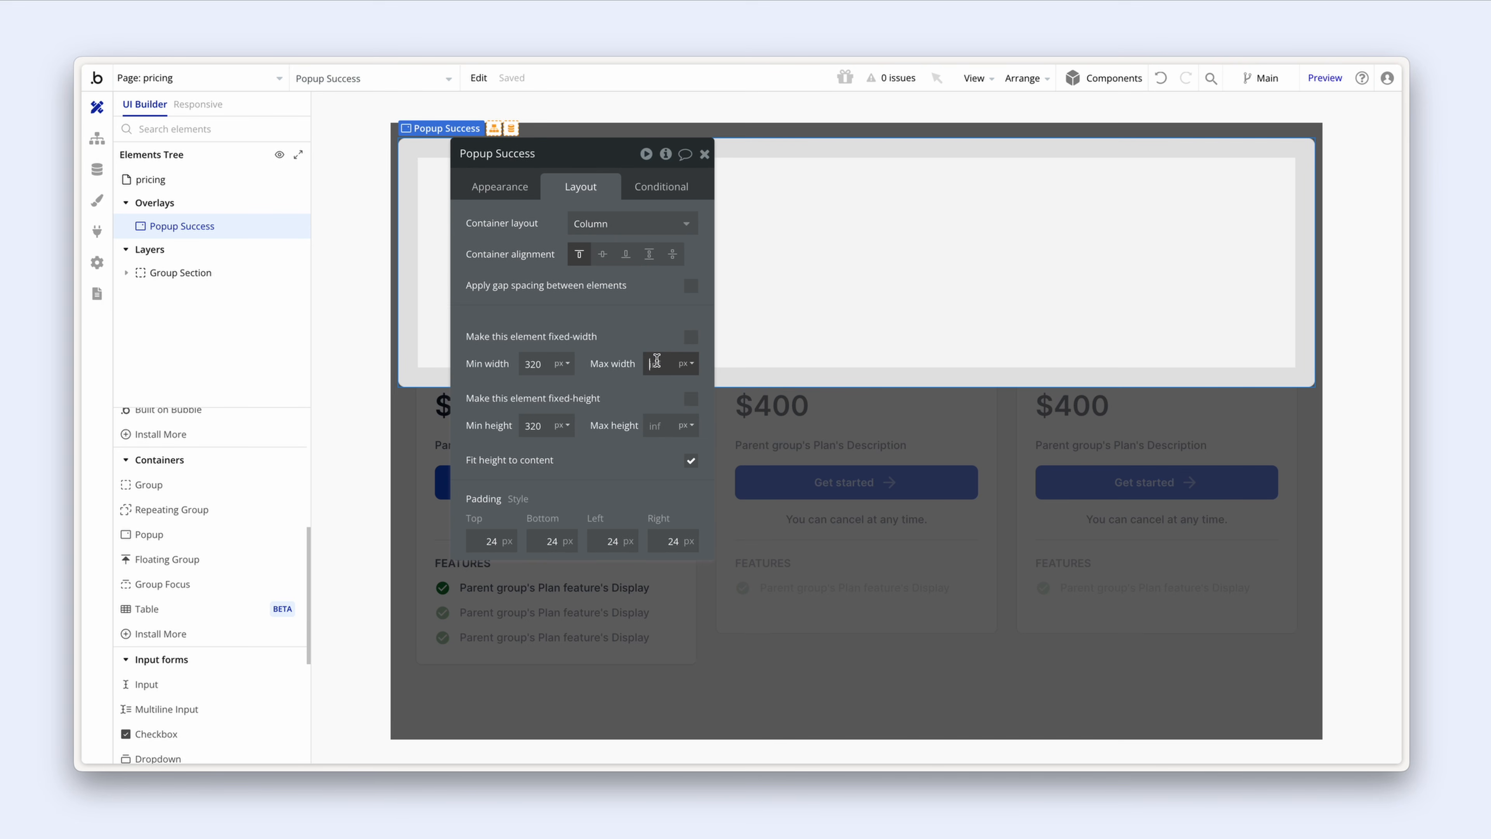
{"action": "type", "text": "480"}
{"action": "key", "text": "Return"}
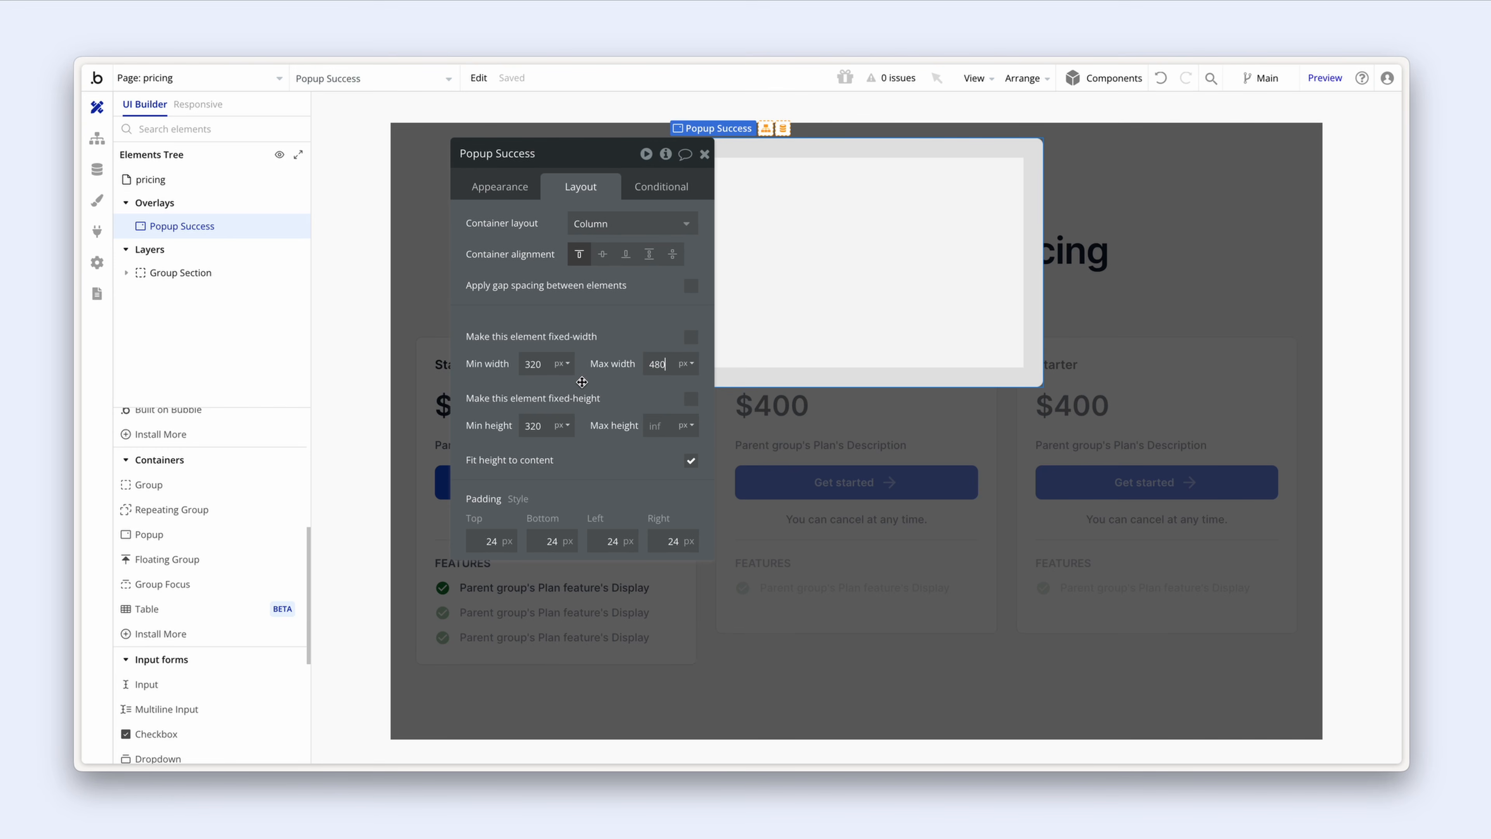
{"action": "left_click", "coordinate": [653, 364]}
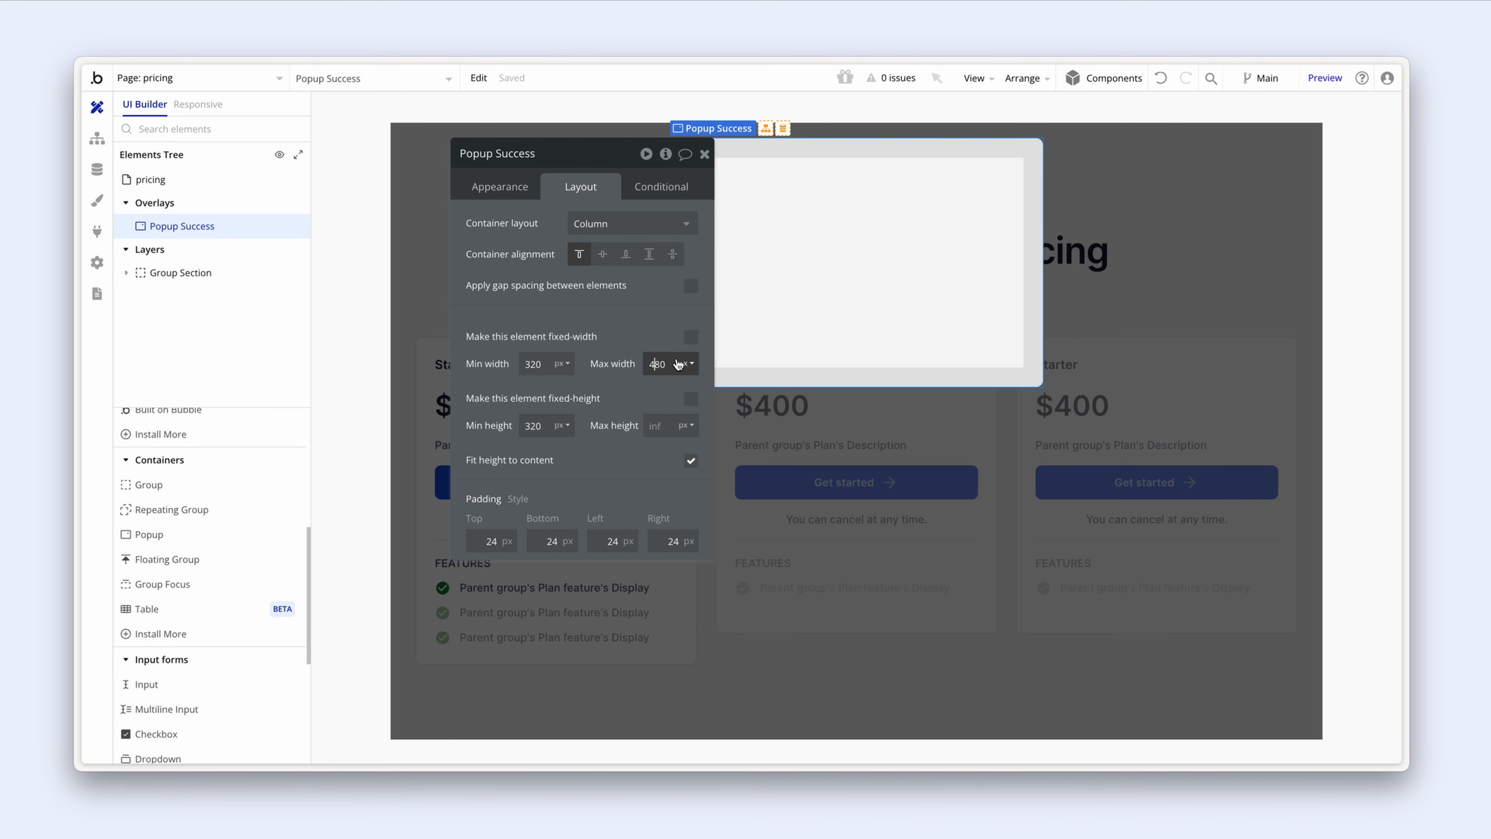
{"action": "left_click", "coordinate": [660, 364]}
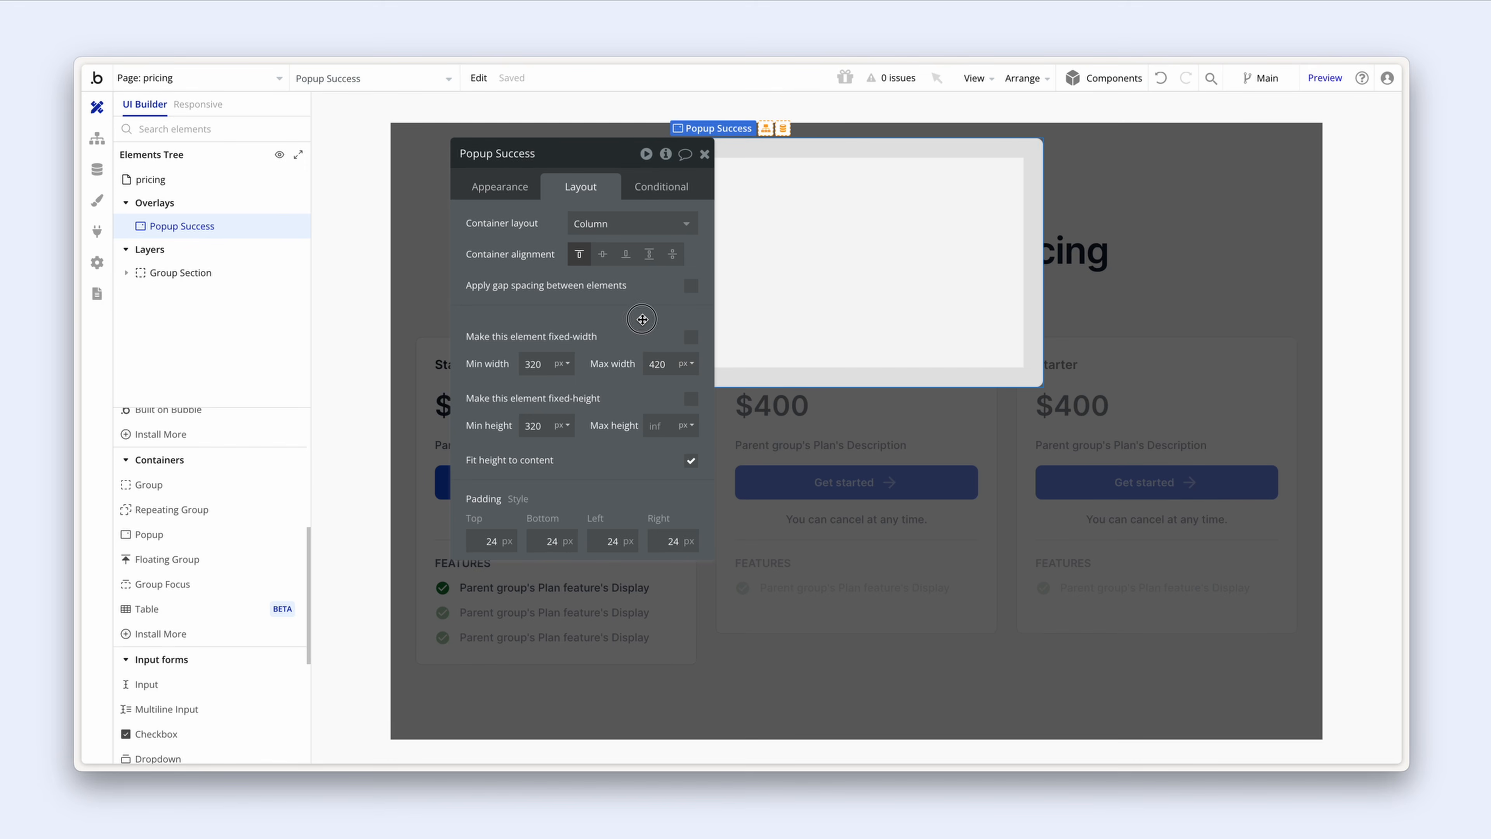
{"action": "left_click_drag", "start_coordinate": [652, 318], "coordinate": [609, 318]}
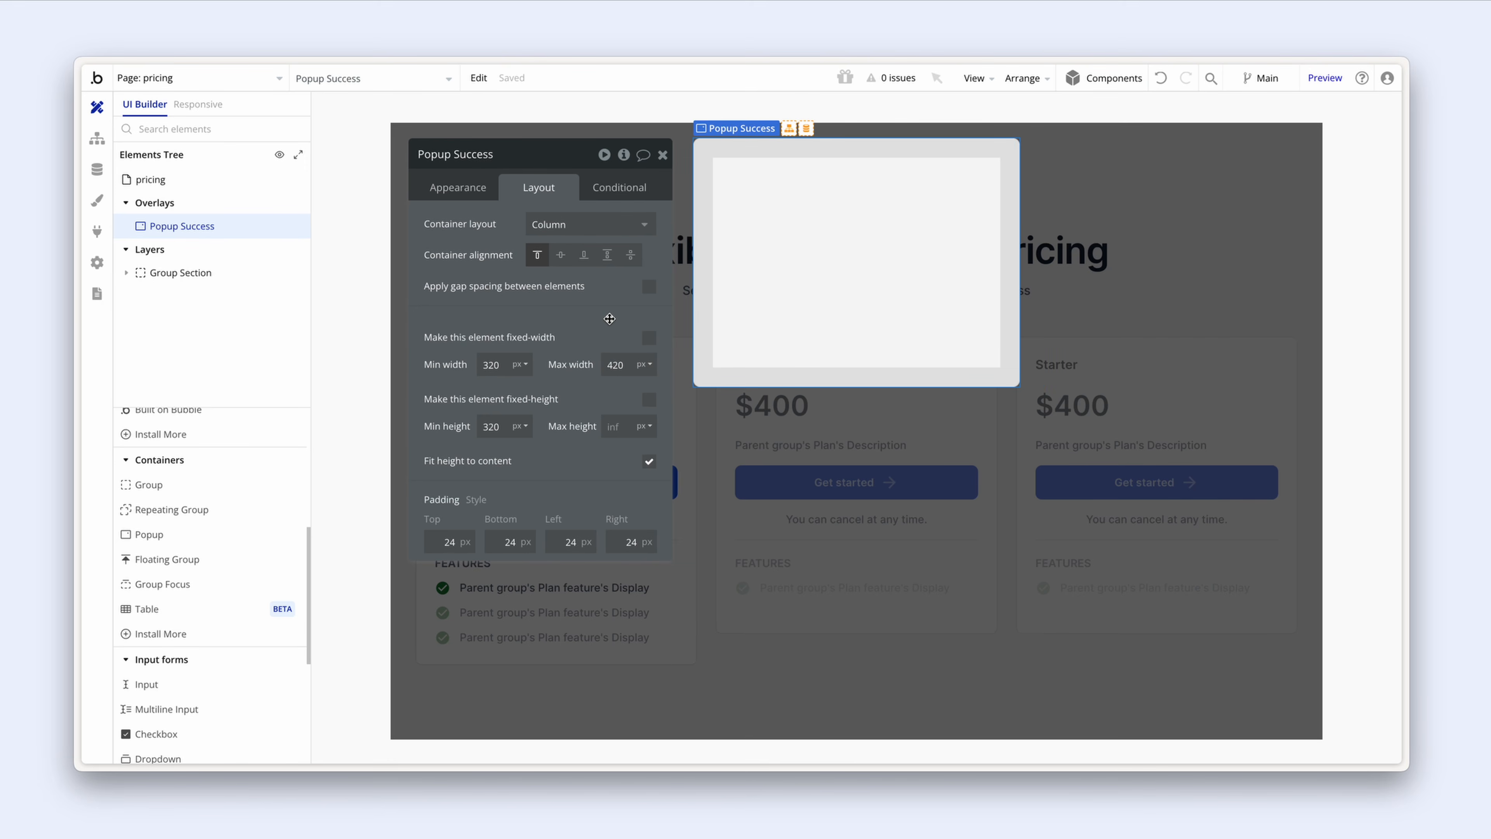
{"action": "double_click", "coordinate": [491, 365]}
{"action": "type", "text": "0"}
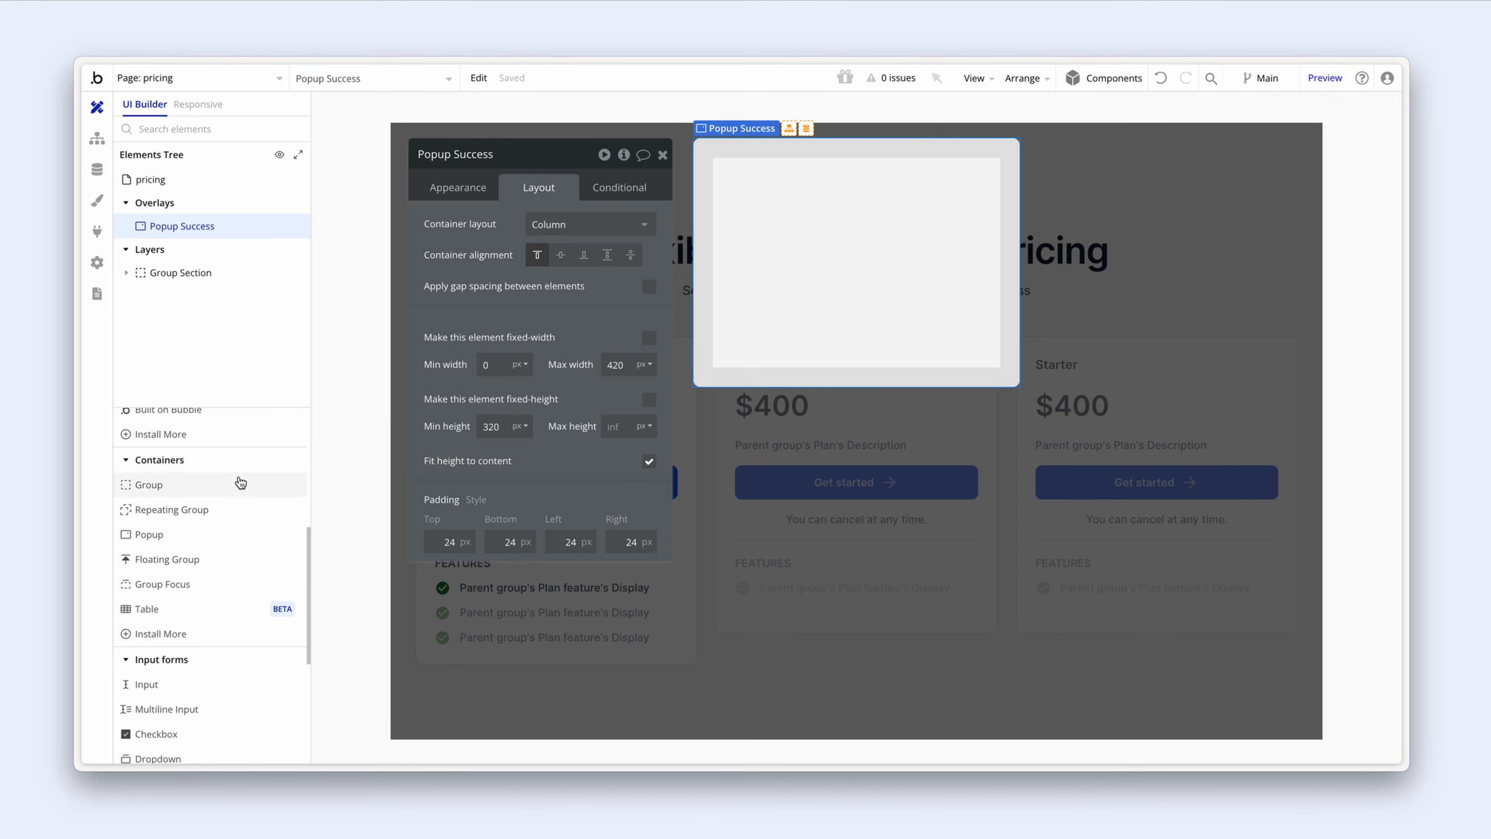
{"action": "scroll", "coordinate": [218, 493], "scroll_direction": "down", "scroll_amount": 1}
{"action": "scroll", "coordinate": [218, 493], "scroll_direction": "up", "scroll_amount": 5}
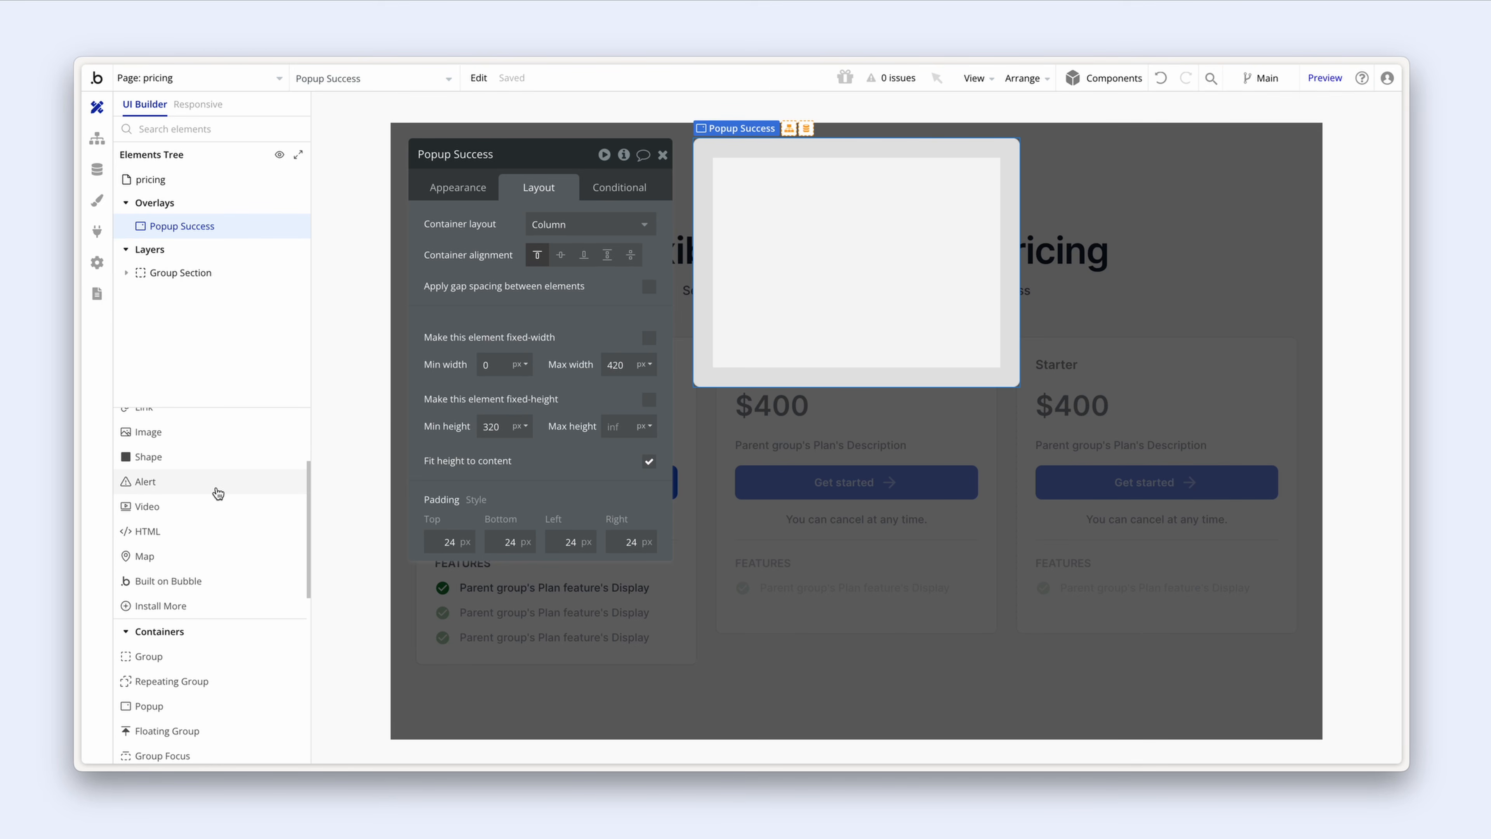
Step: Add a filled check-circle icon inside Popup Success
{"action": "left_click", "coordinate": [194, 473]}
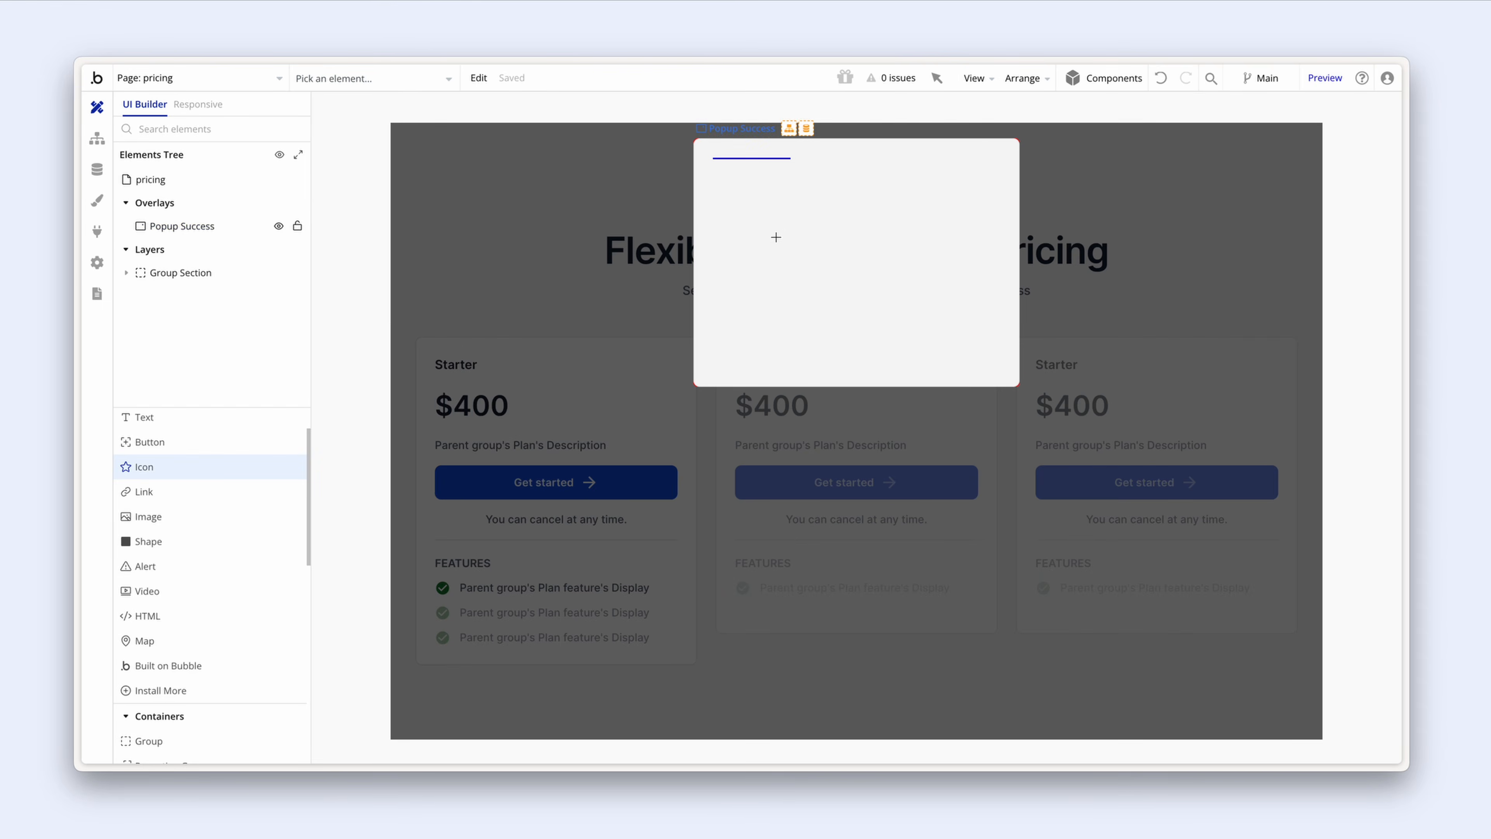
{"action": "left_click", "coordinate": [774, 235]}
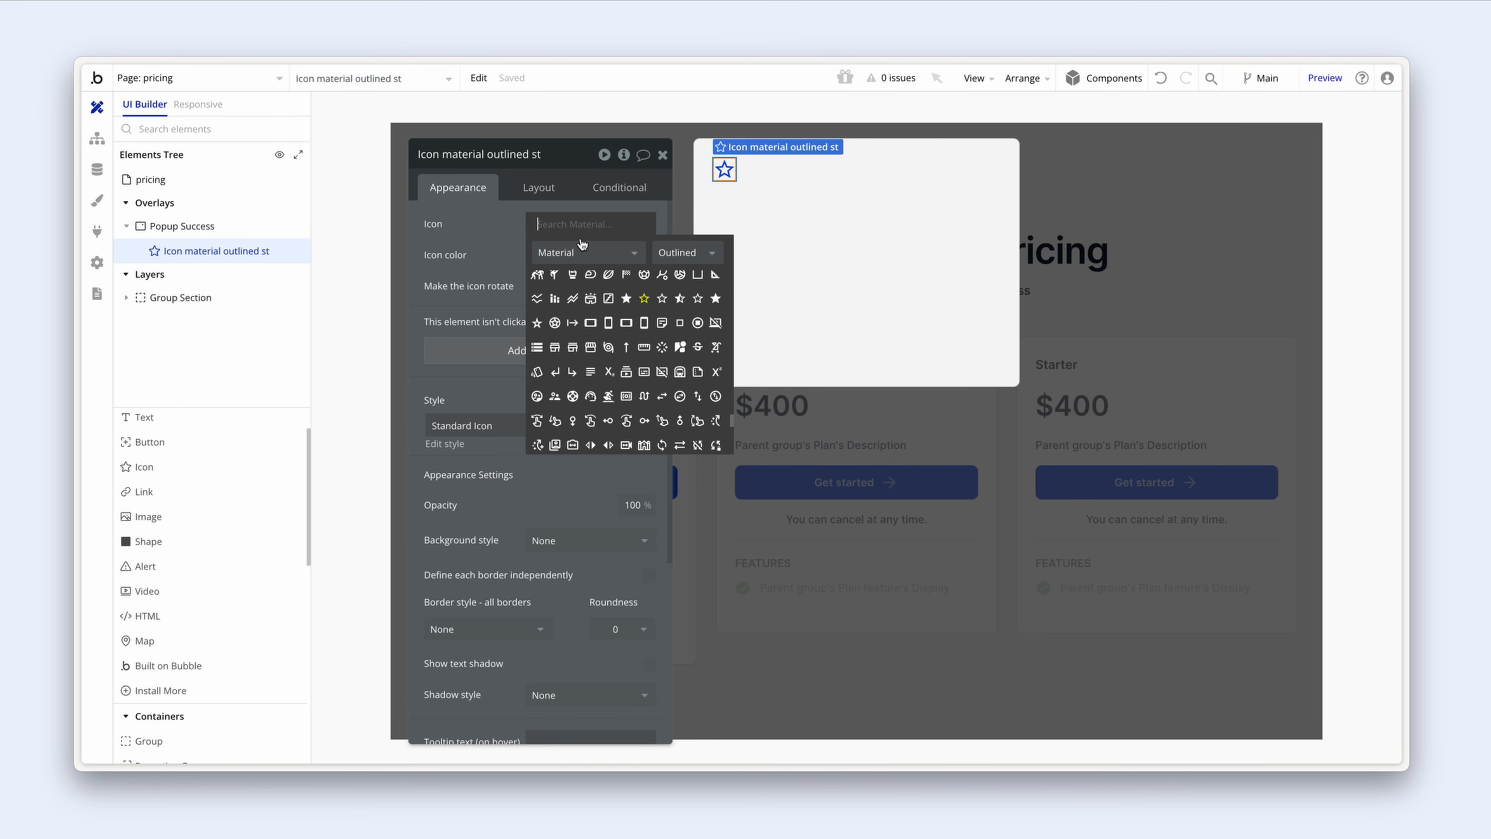
{"action": "type", "text": "check"}
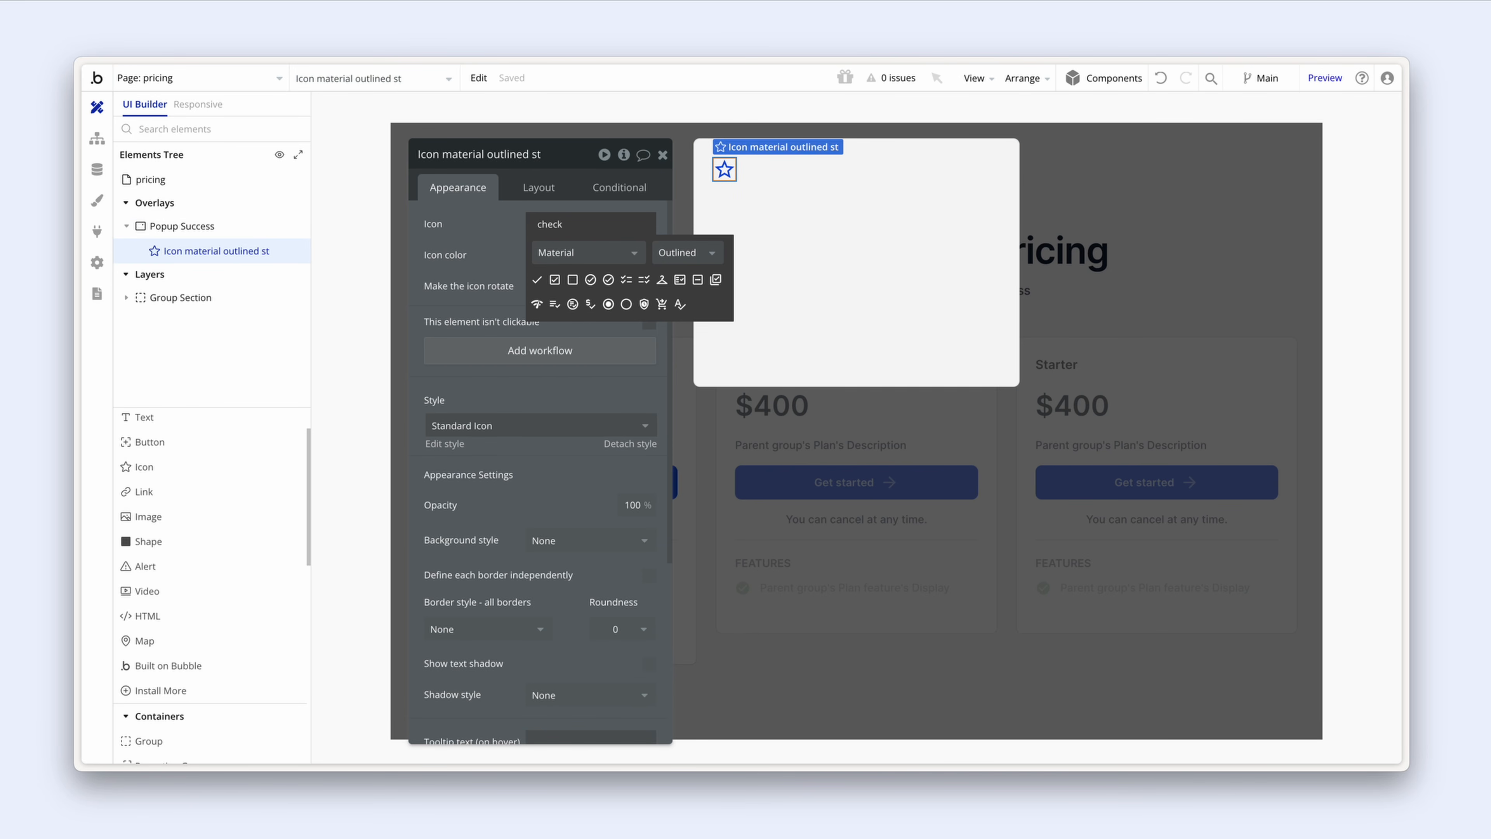
{"action": "left_click", "coordinate": [591, 280]}
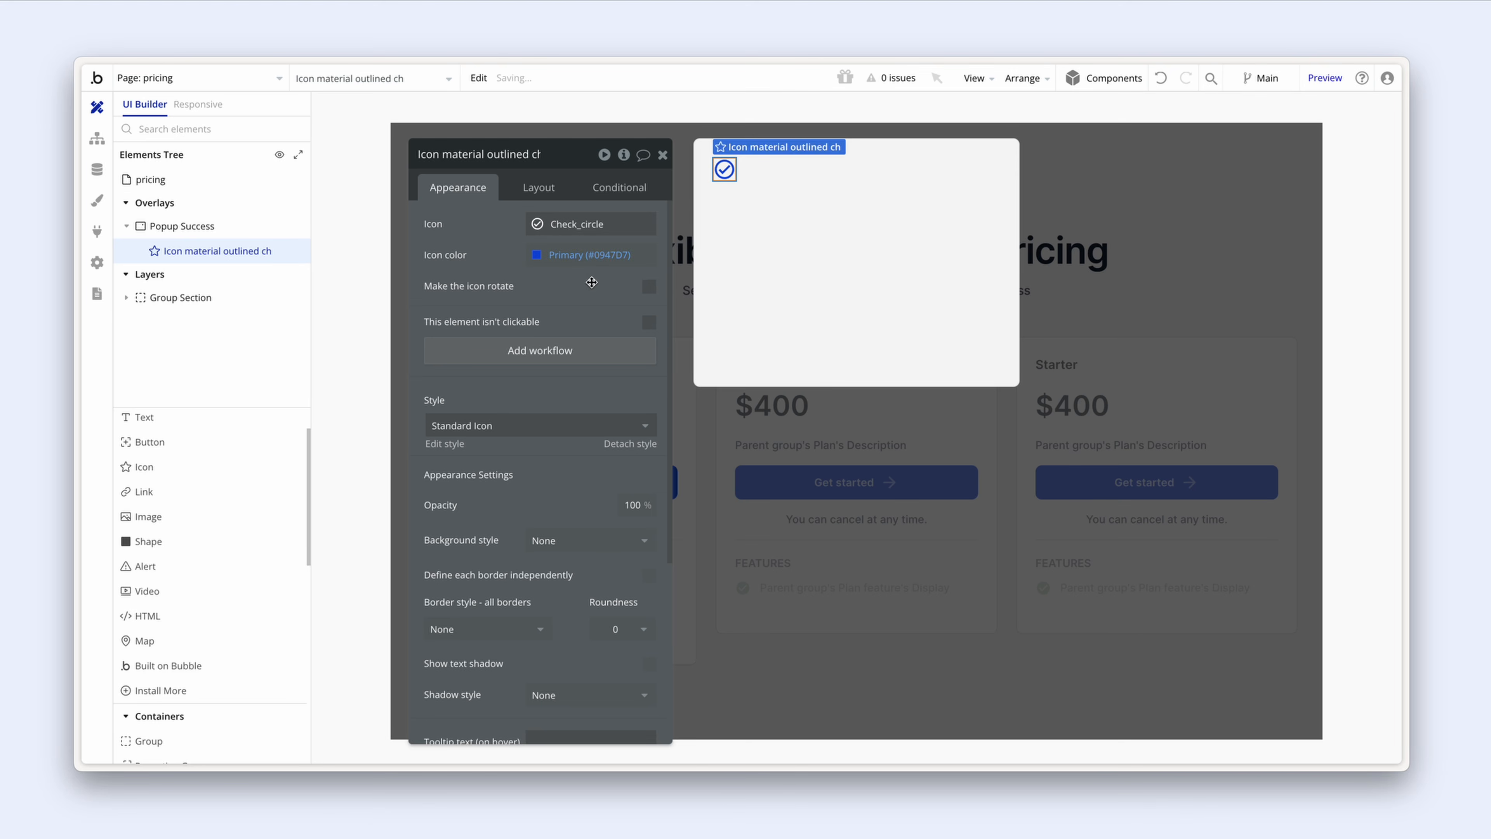
{"action": "left_click", "coordinate": [539, 229]}
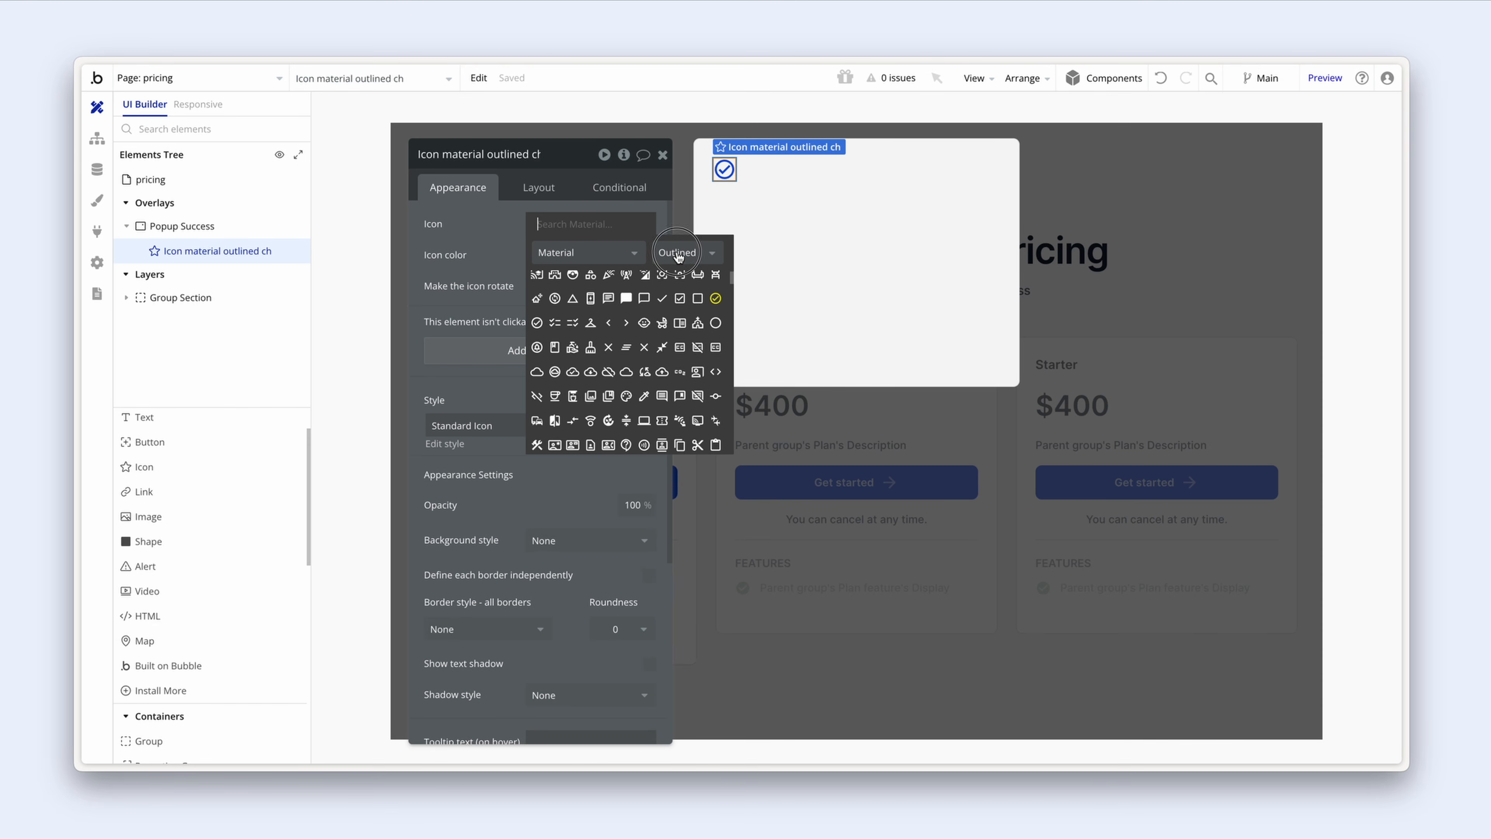
{"action": "left_click", "coordinate": [678, 254]}
{"action": "left_click", "coordinate": [695, 298]}
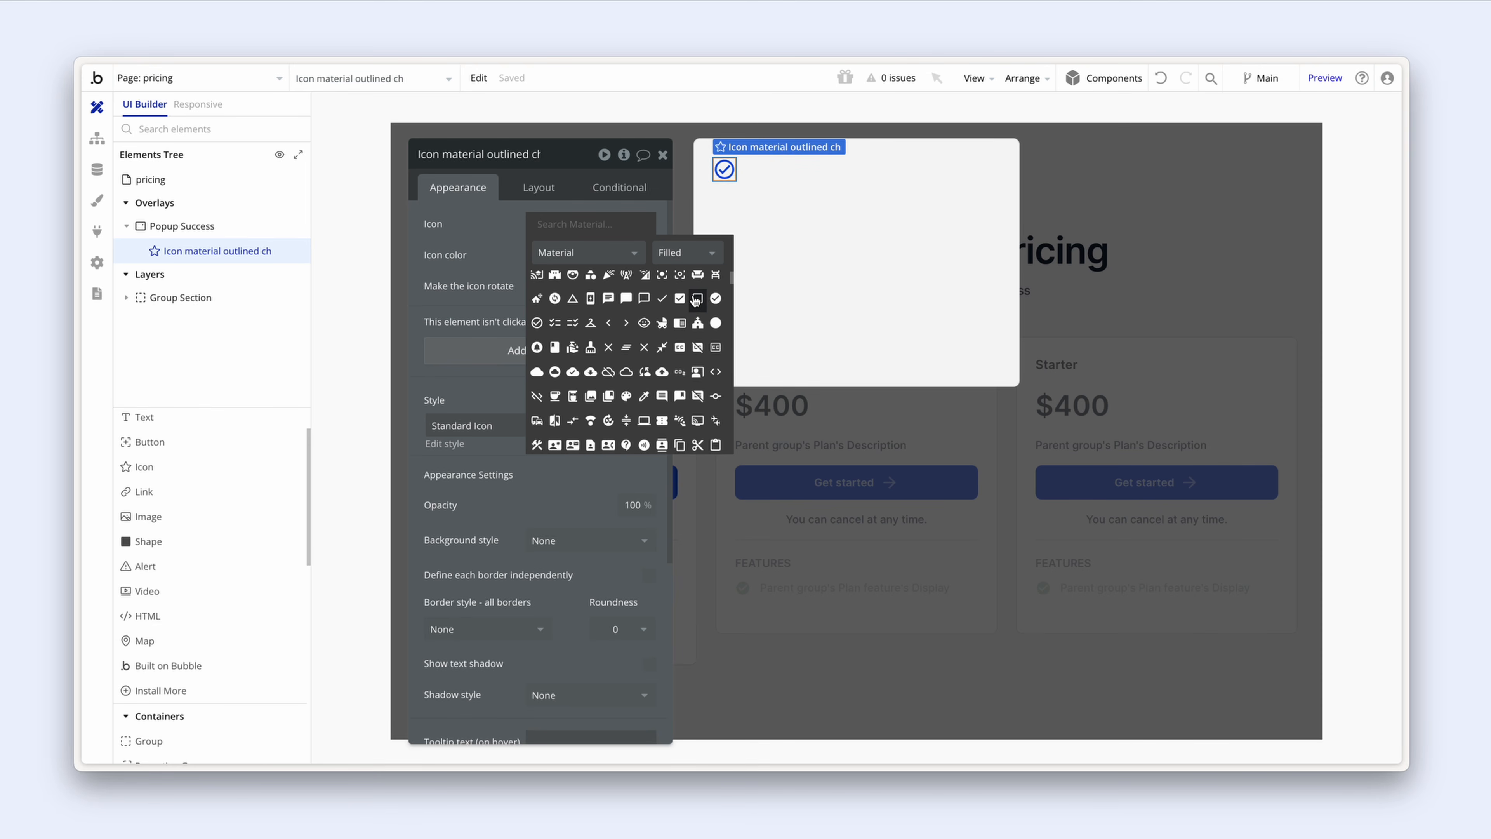
{"action": "left_click", "coordinate": [717, 299]}
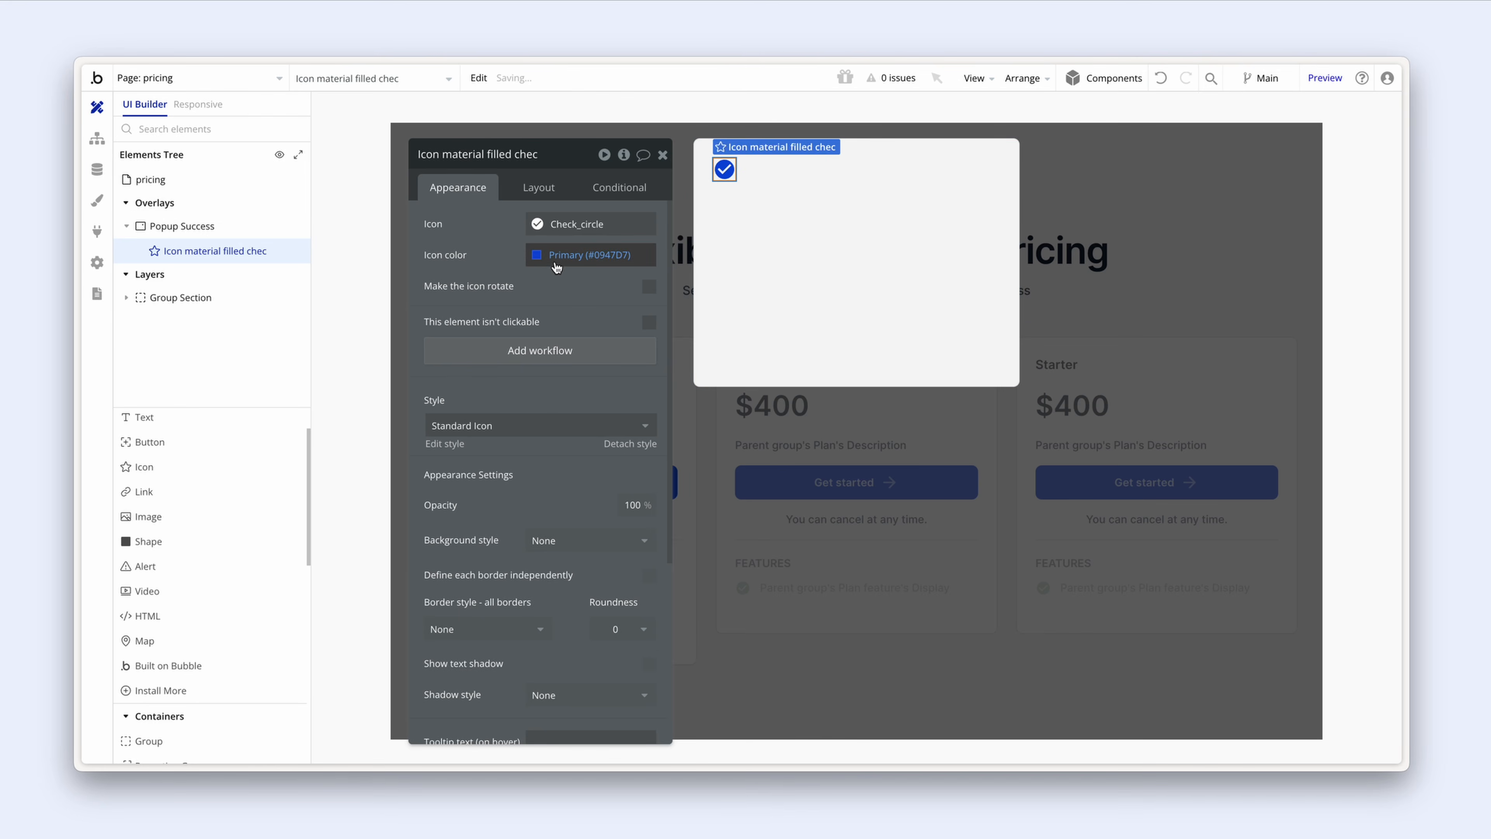
Step: Colour the icon with the green Success colour and size it 24 × 24
{"action": "left_click", "coordinate": [537, 259]}
{"action": "left_click", "coordinate": [648, 463]}
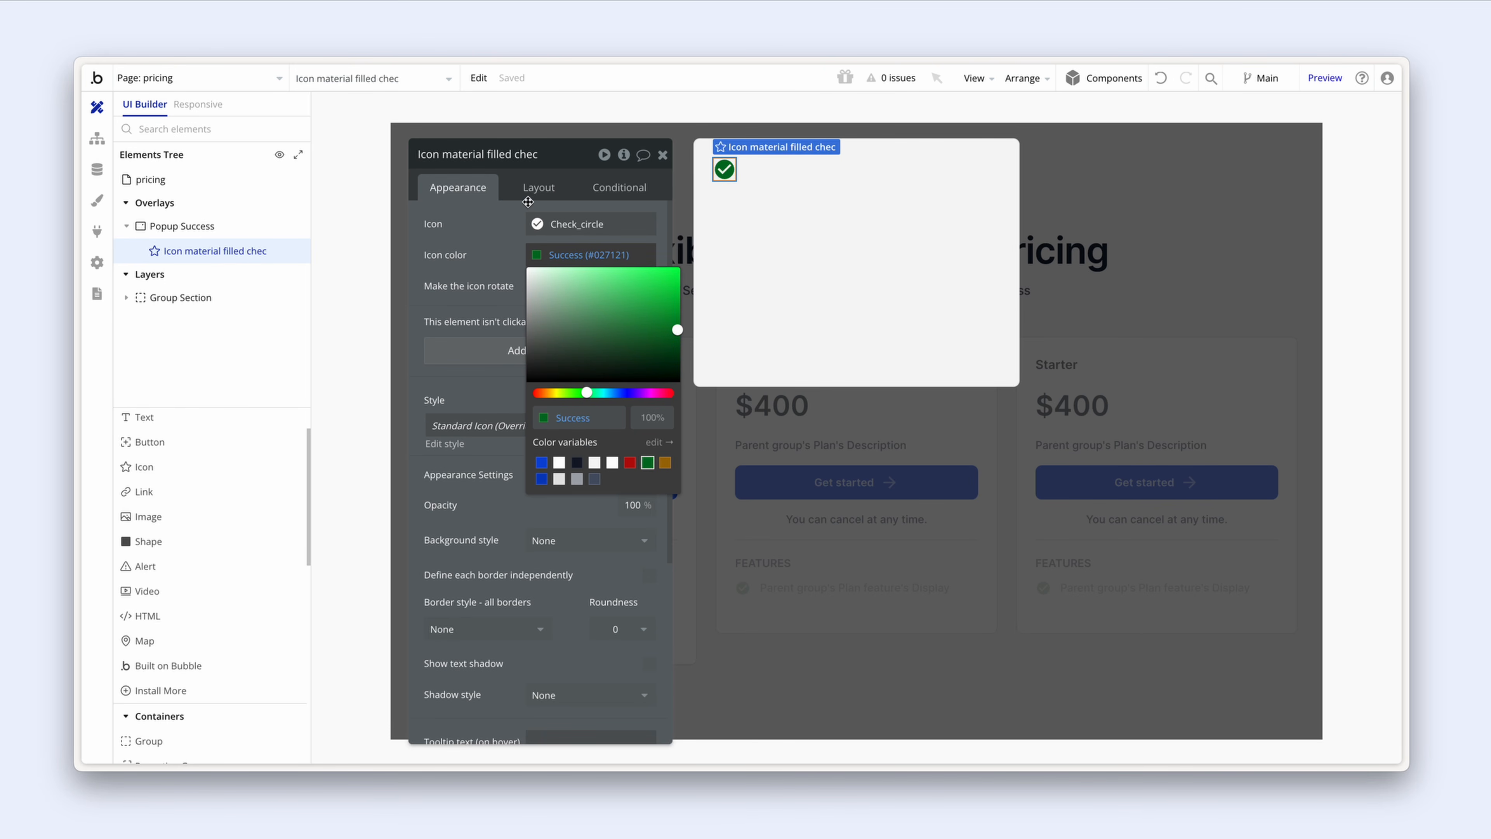
{"action": "left_click", "coordinate": [536, 187]}
{"action": "left_click", "coordinate": [493, 399]}
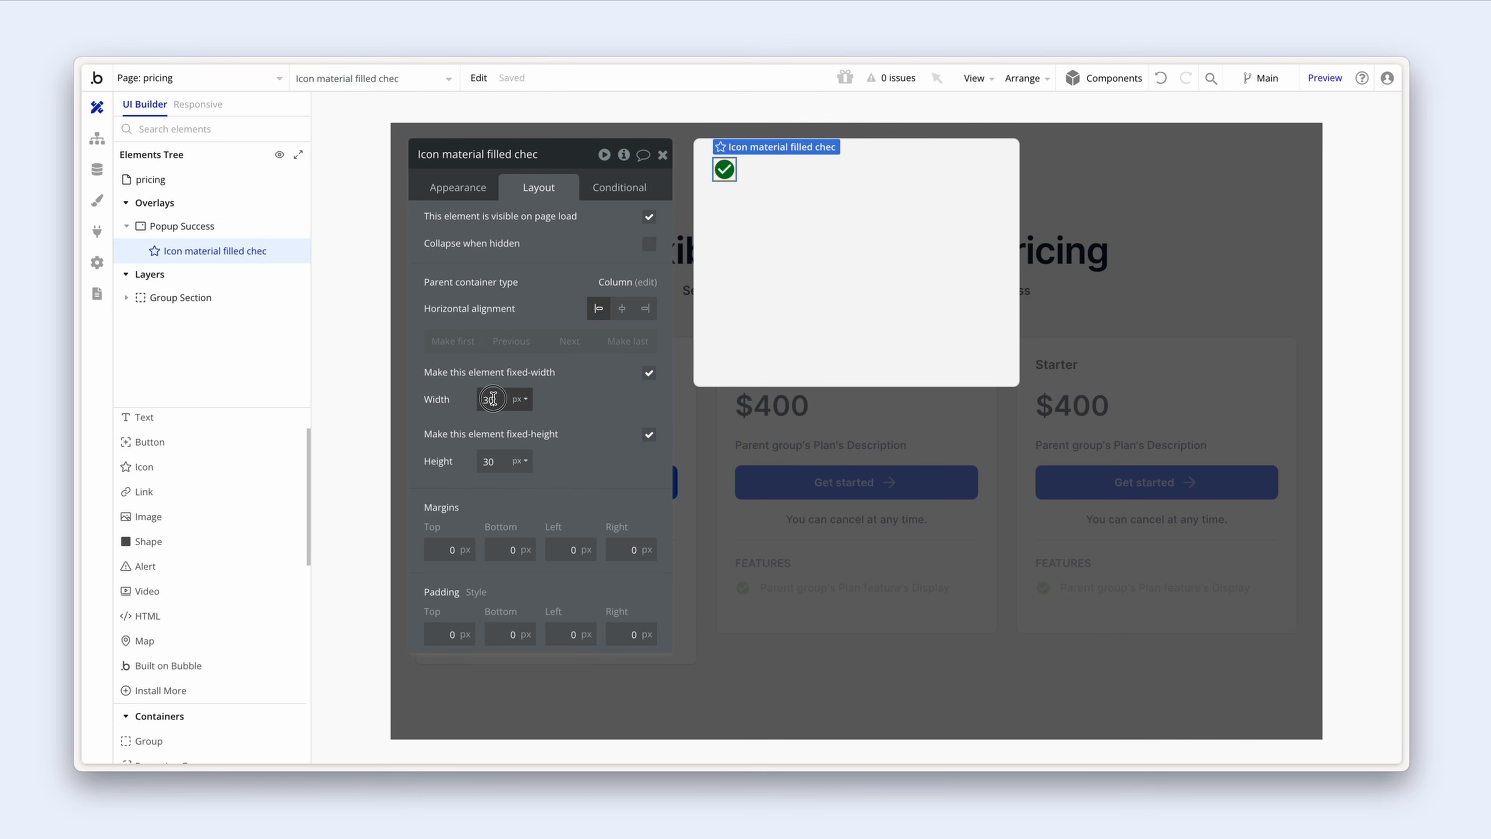
{"action": "left_click_drag", "start_coordinate": [493, 398], "coordinate": [472, 398]}
{"action": "type", "text": "24"}
{"action": "left_click_drag", "start_coordinate": [504, 462], "coordinate": [482, 459]}
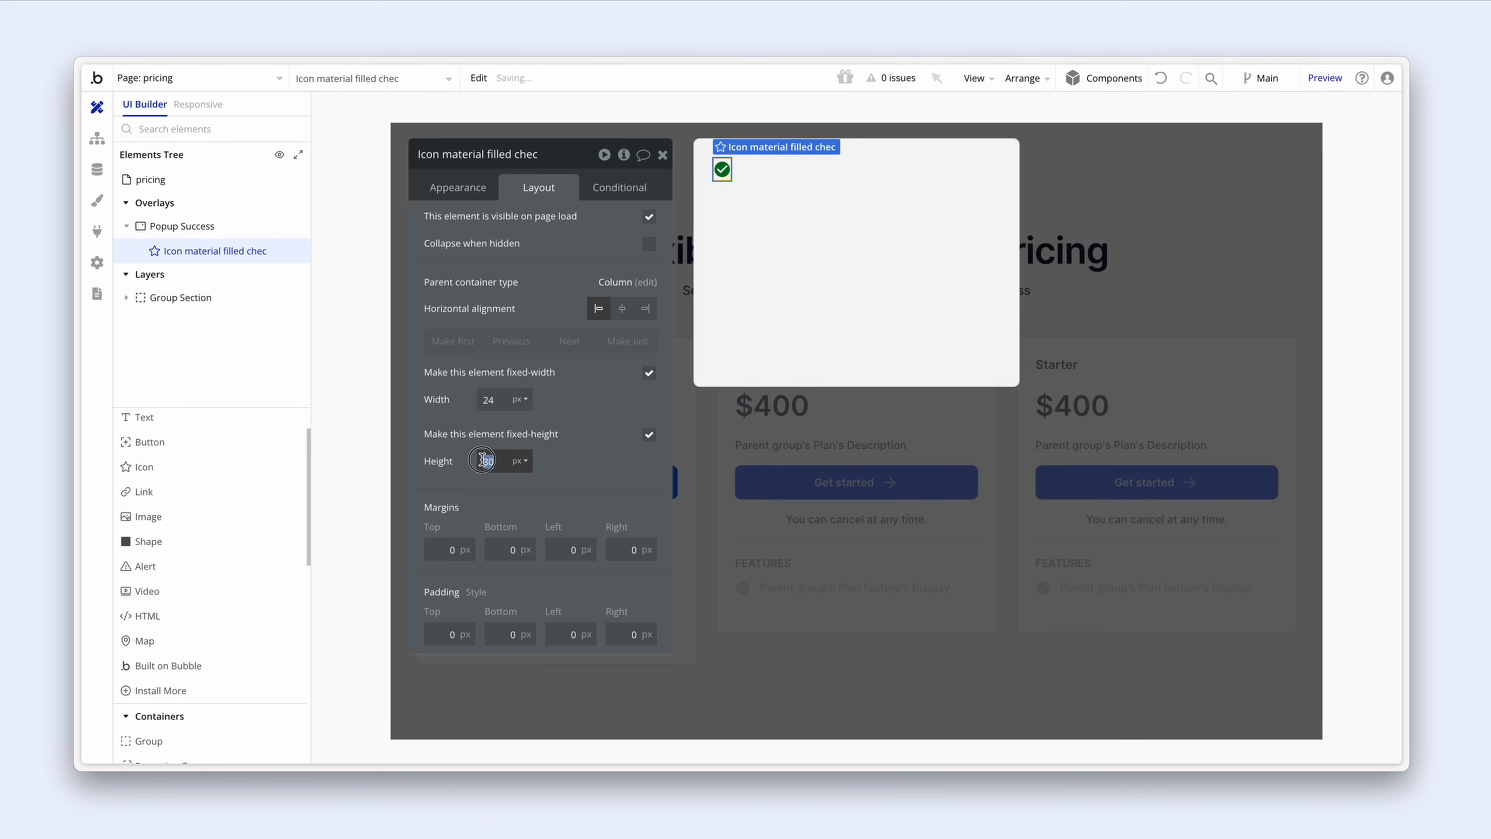
{"action": "type", "text": "24"}
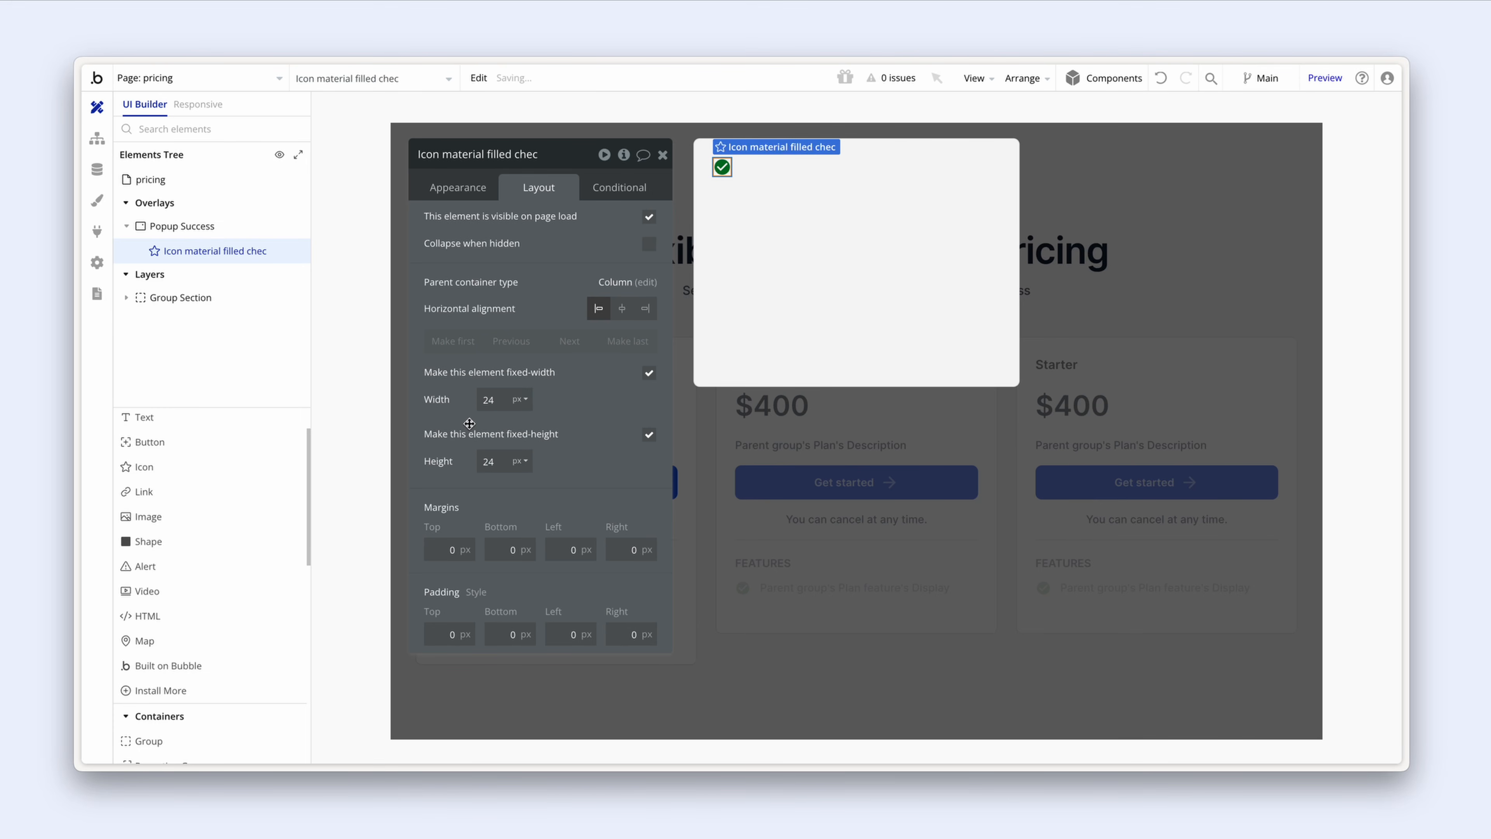
Step: Add a 'Success' text to the popup in Heading 6 style
{"action": "left_click_drag", "start_coordinate": [167, 421], "coordinate": [727, 211]}
{"action": "type", "text": "Success"}
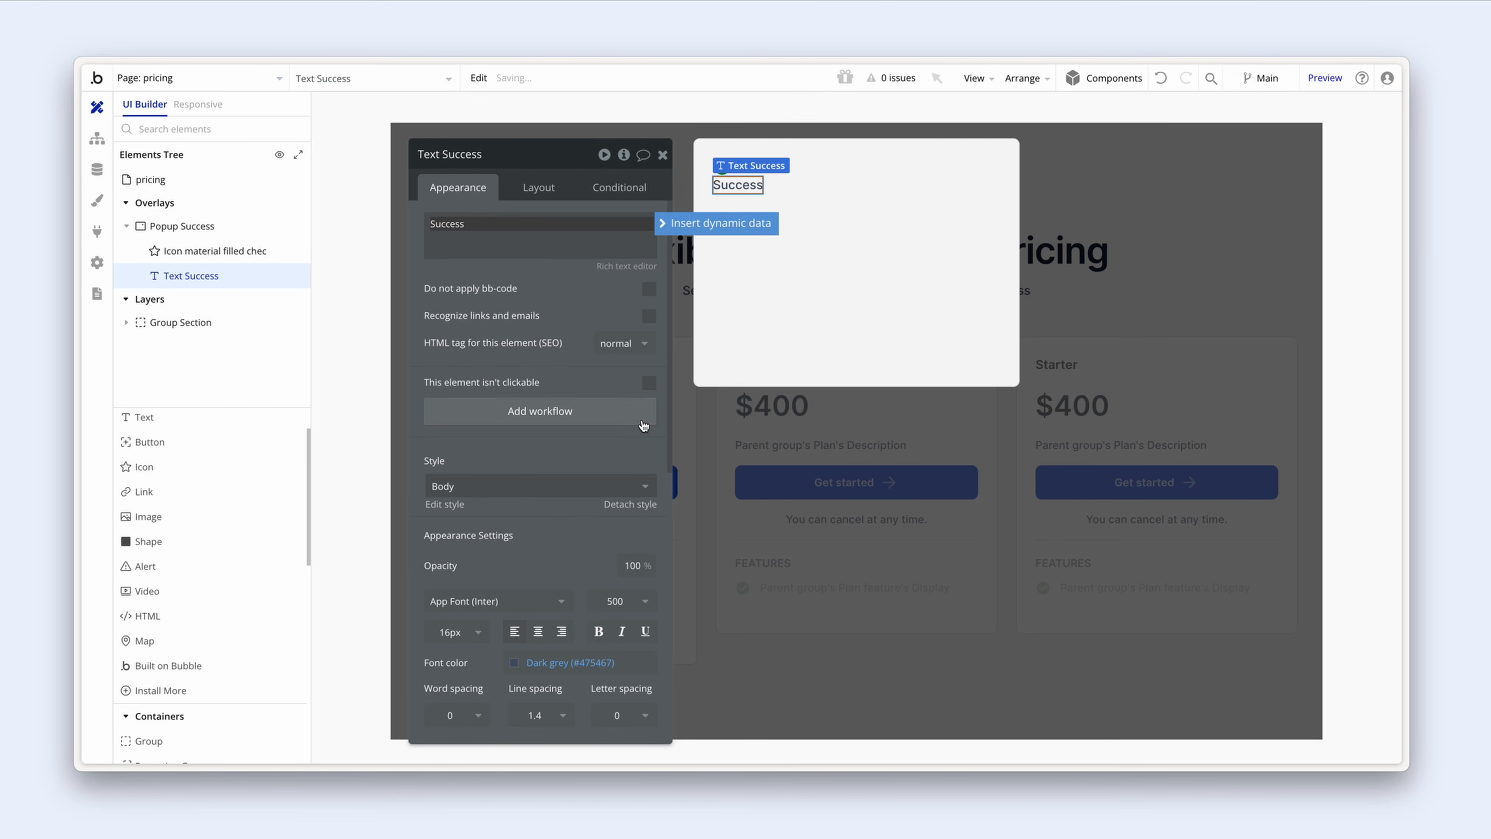
{"action": "left_click", "coordinate": [546, 486]}
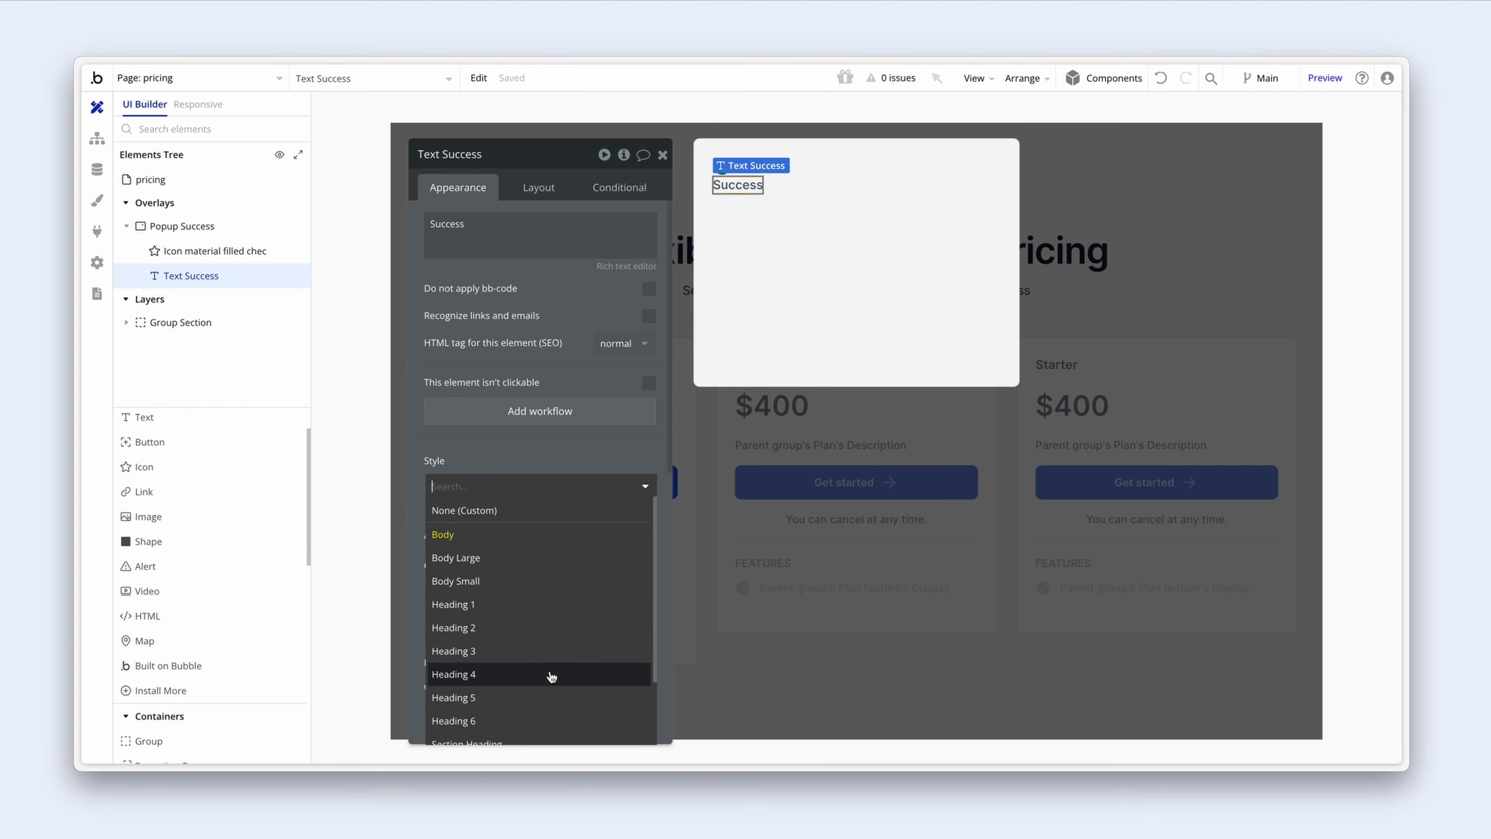
{"action": "scroll", "coordinate": [543, 692], "scroll_direction": "down", "scroll_amount": 1}
{"action": "left_click", "coordinate": [542, 702]}
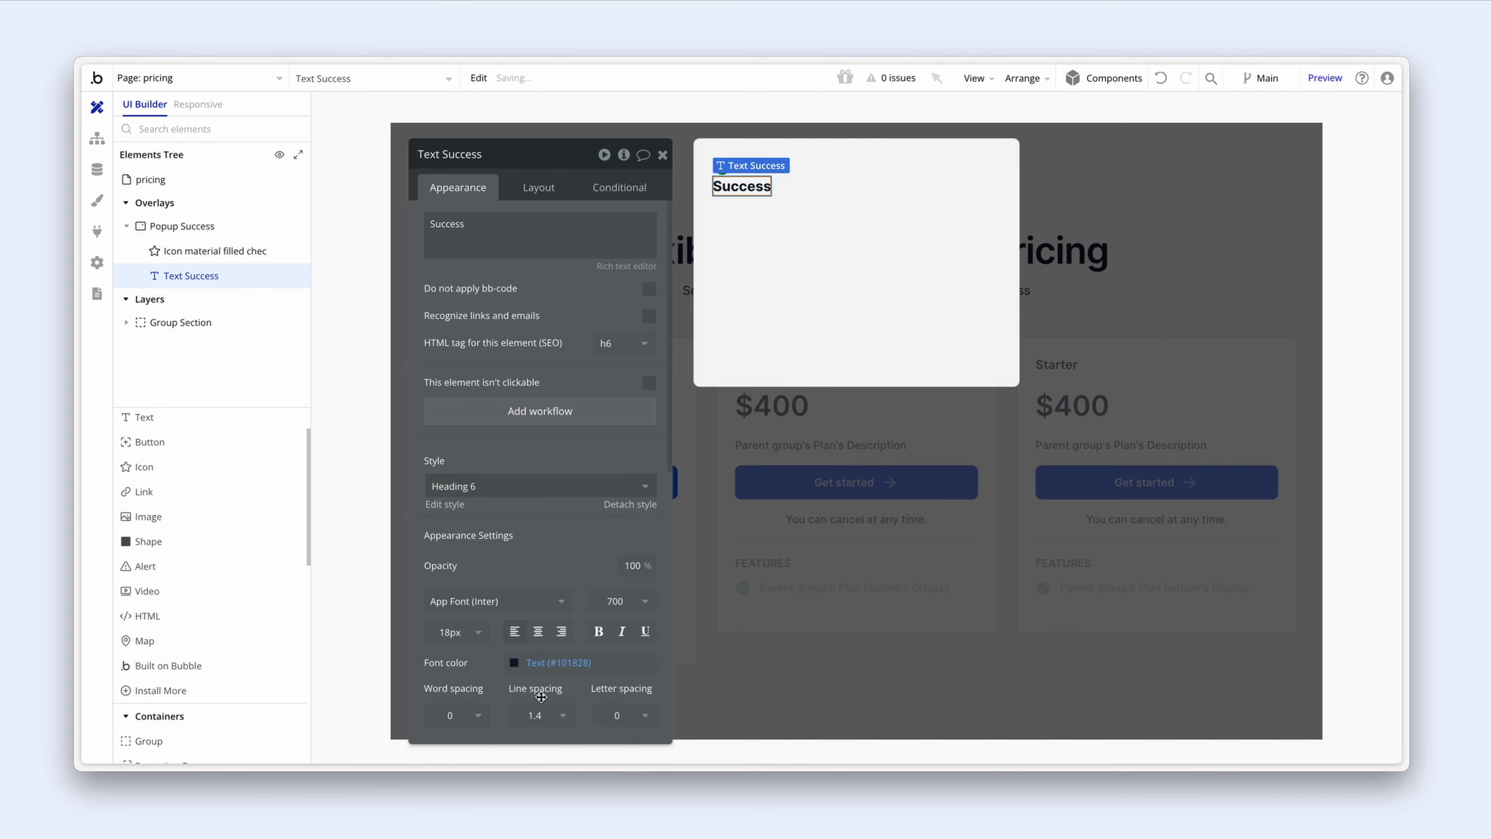
{"action": "left_click", "coordinate": [787, 222]}
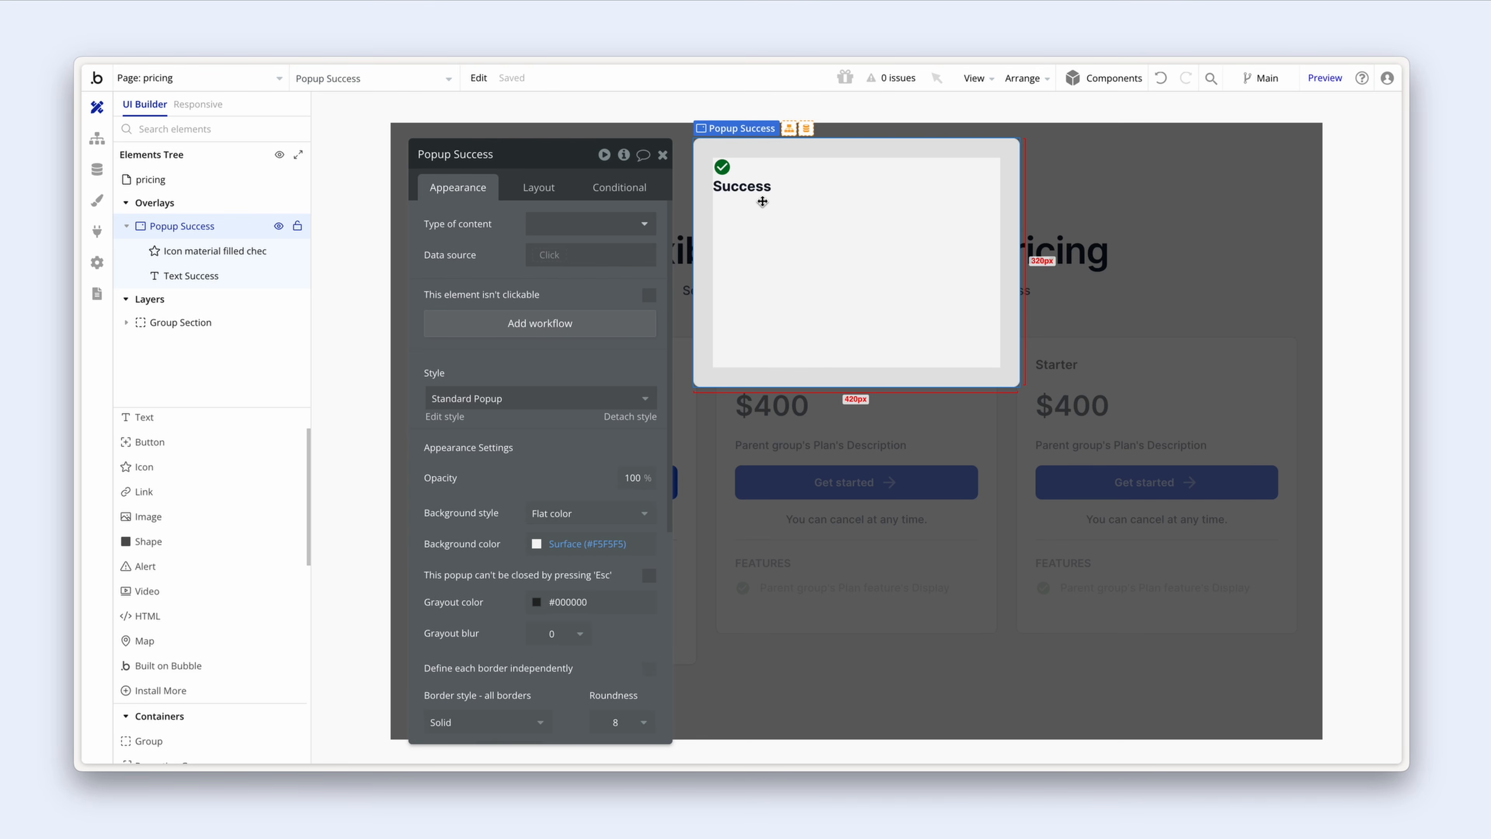
Step: Group the check icon and Success text into a row container named Group Title
{"action": "left_click", "coordinate": [762, 189]}
{"action": "left_click", "coordinate": [728, 166]}
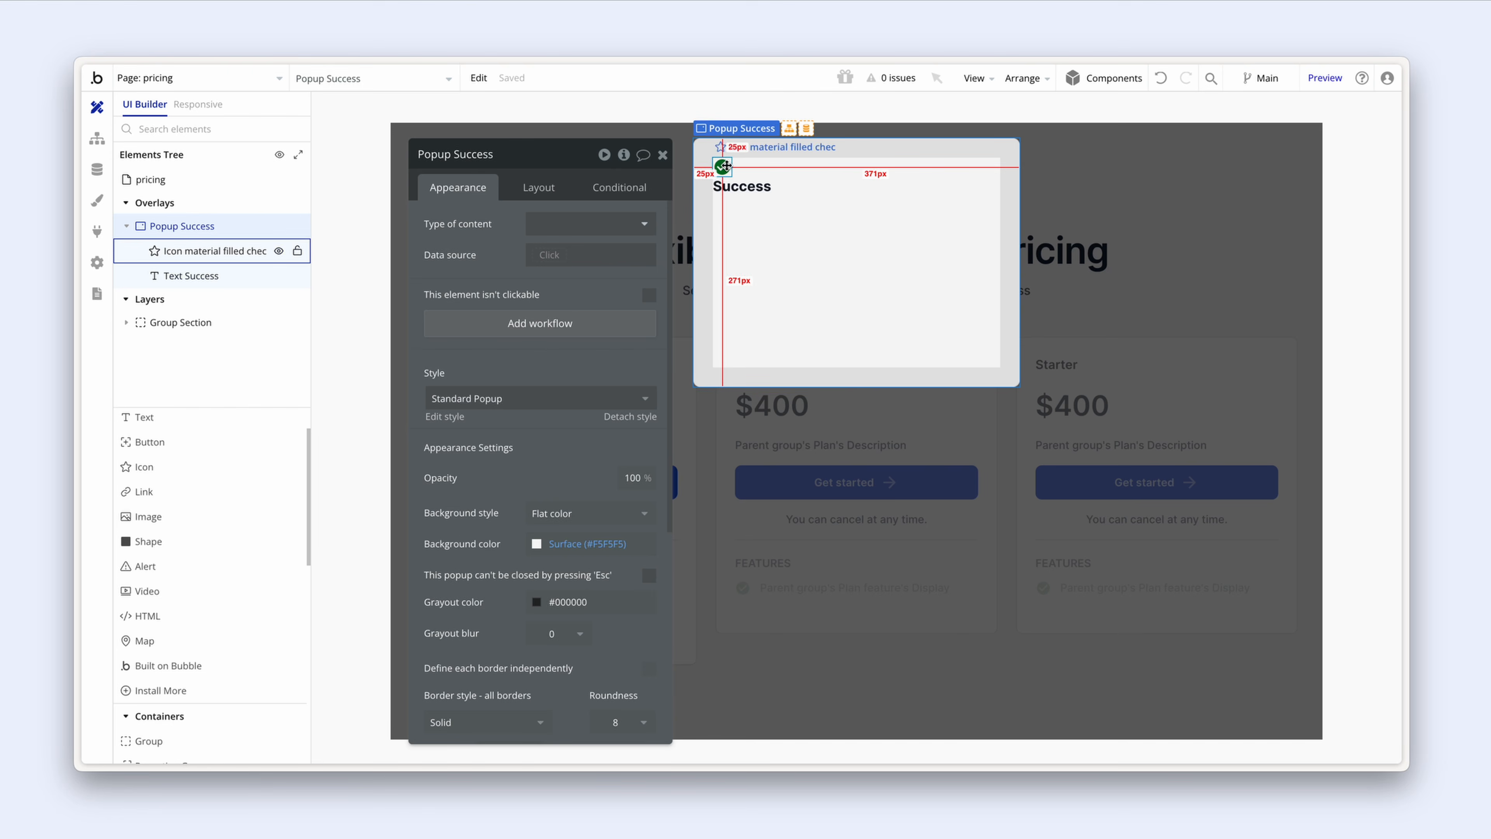
{"action": "left_click", "coordinate": [725, 167]}
{"action": "left_click", "coordinate": [741, 187], "text": "shift"}
{"action": "right_click", "coordinate": [741, 188]}
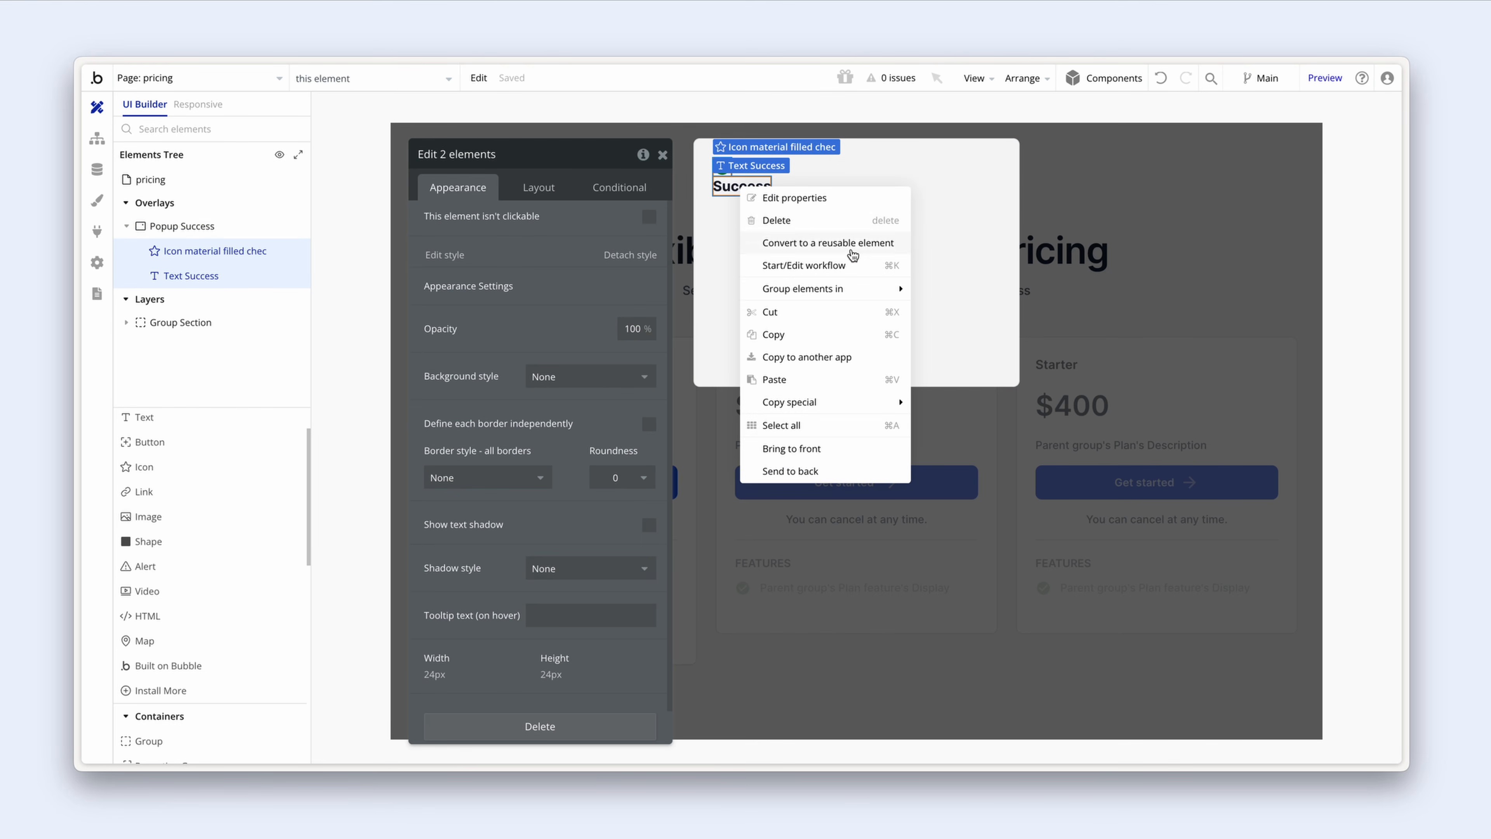
{"action": "mouse_move", "coordinate": [853, 289]}
{"action": "left_click", "coordinate": [1023, 319]}
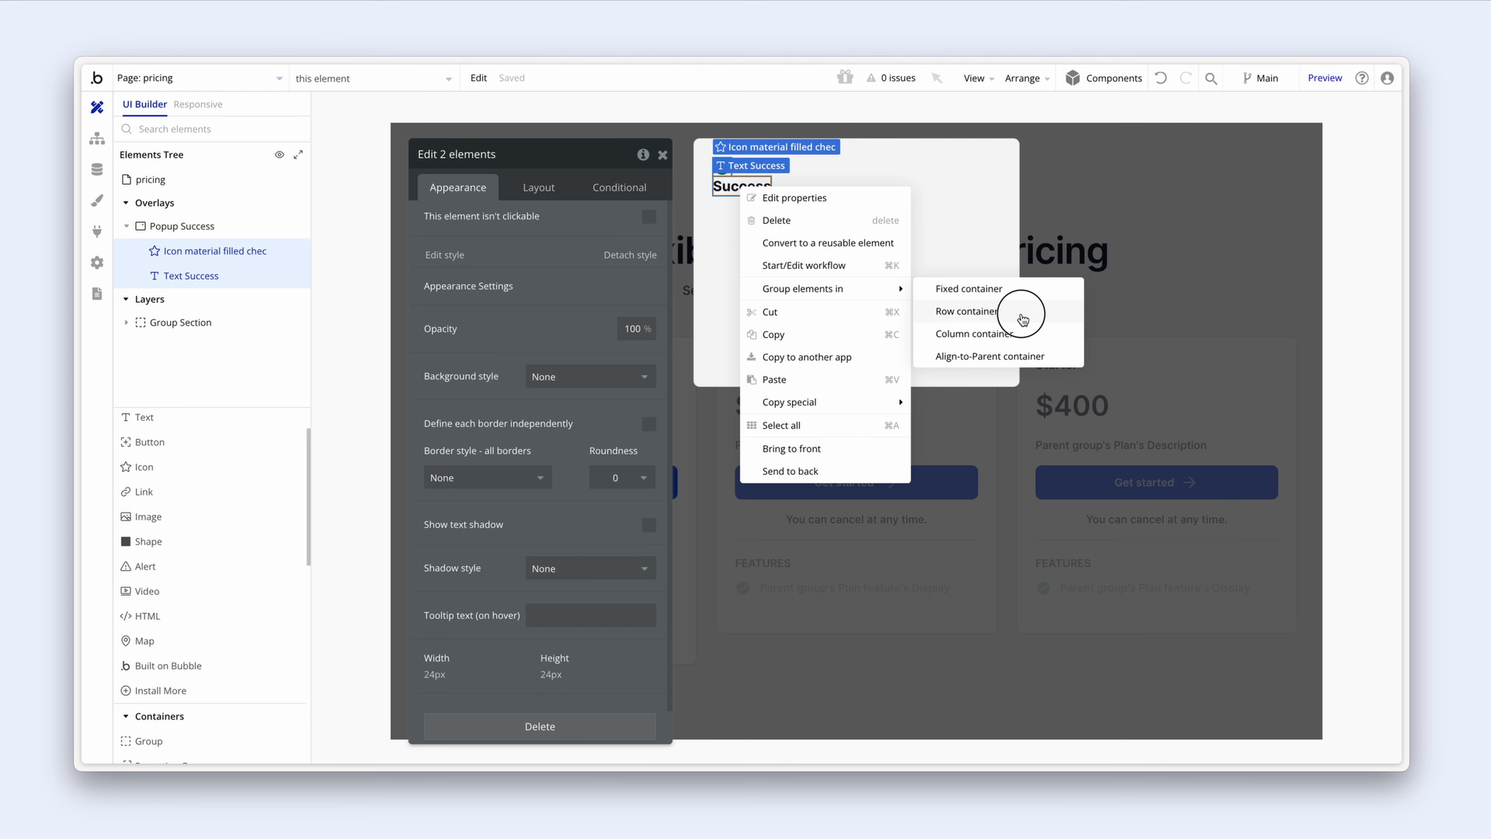
{"action": "left_click", "coordinate": [473, 154]}
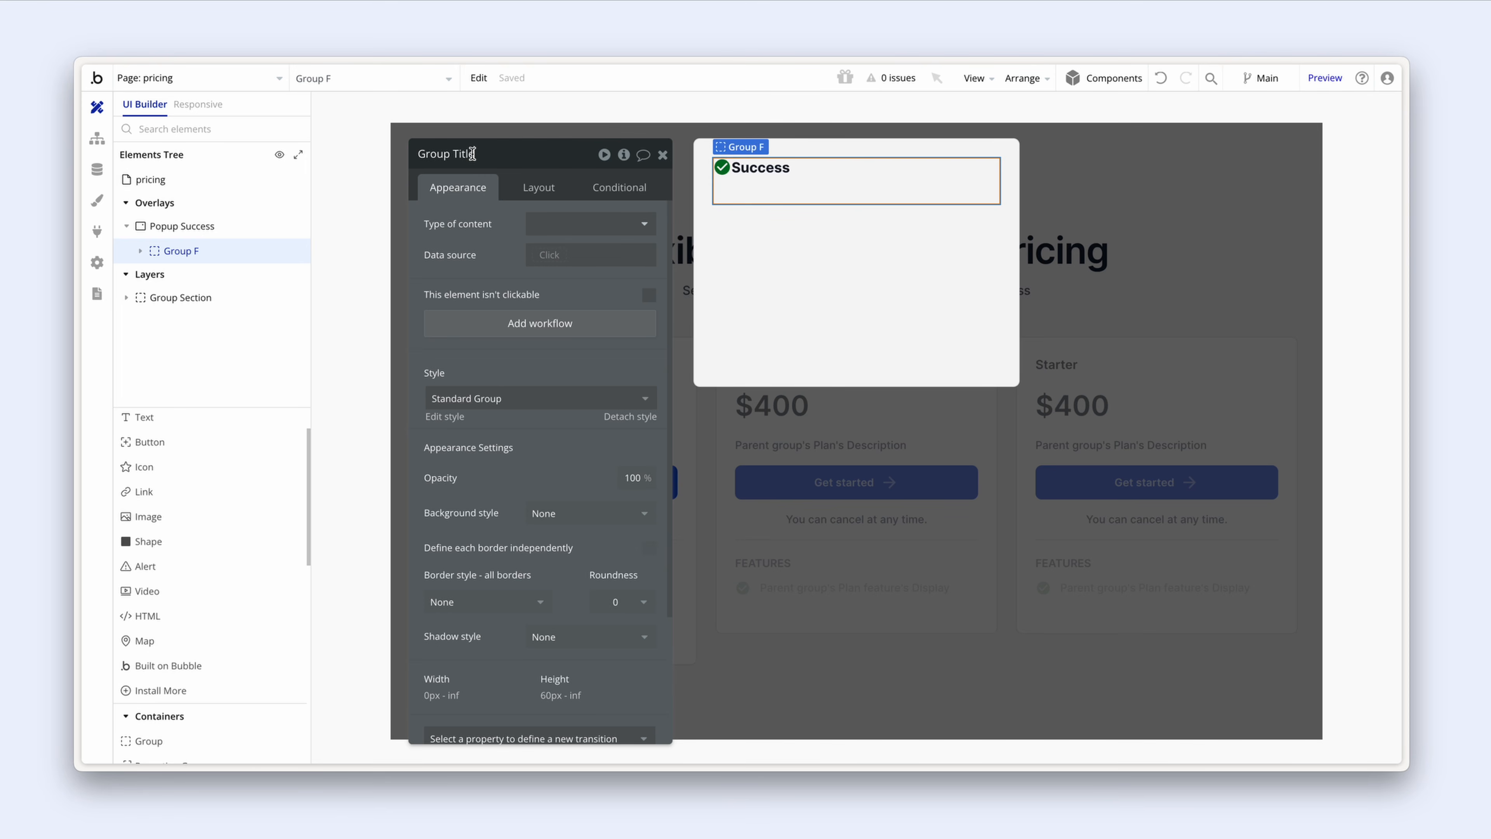
Step: Clear Group Title's minimum height and set a 12 px column gap
{"action": "left_click", "coordinate": [532, 192]}
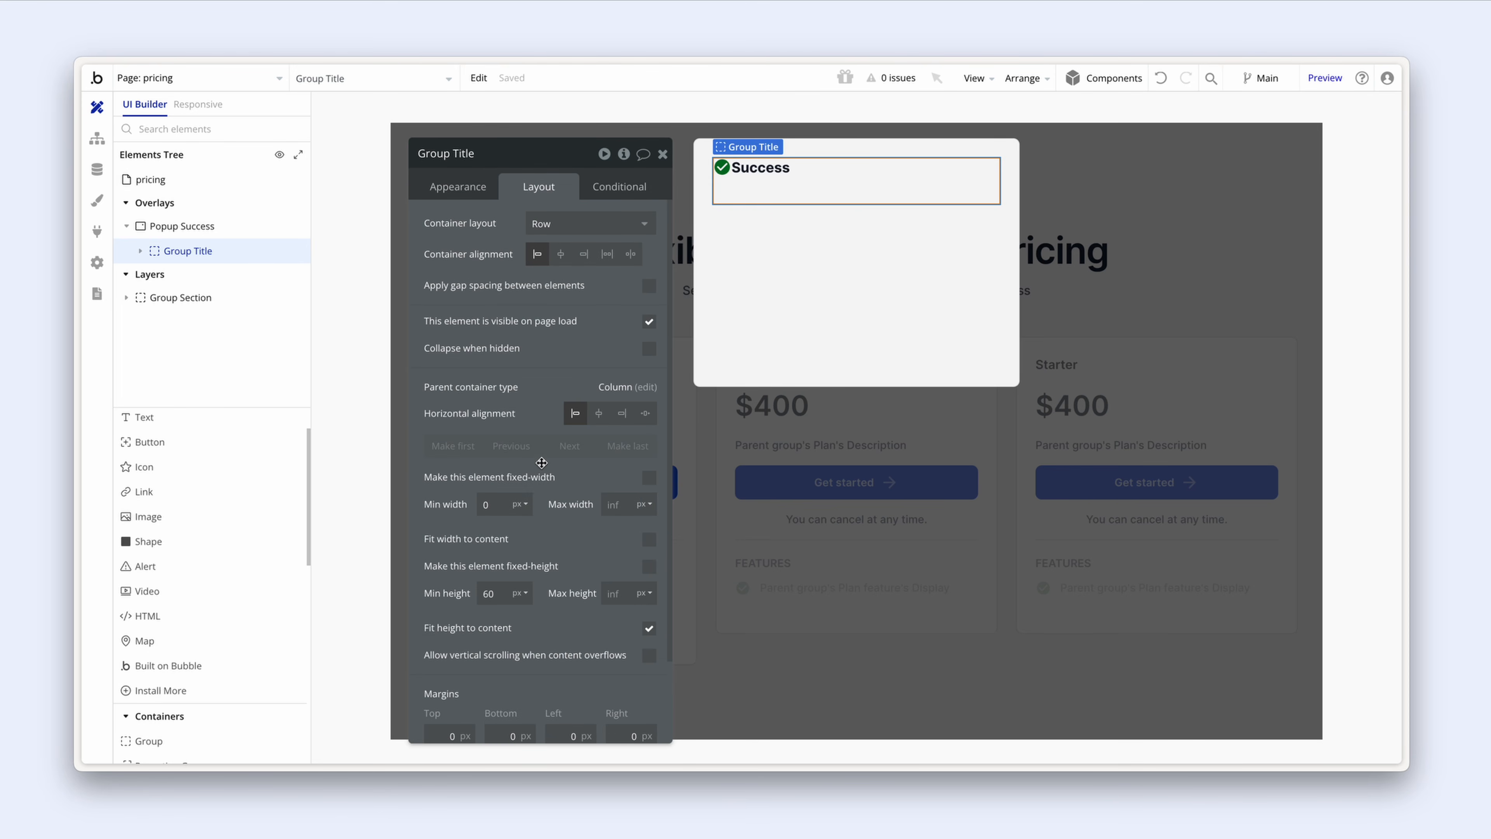
{"action": "scroll", "coordinate": [543, 458], "scroll_direction": "down", "scroll_amount": 1}
{"action": "left_click", "coordinate": [499, 541]}
{"action": "left_click_drag", "start_coordinate": [498, 541], "coordinate": [468, 537]}
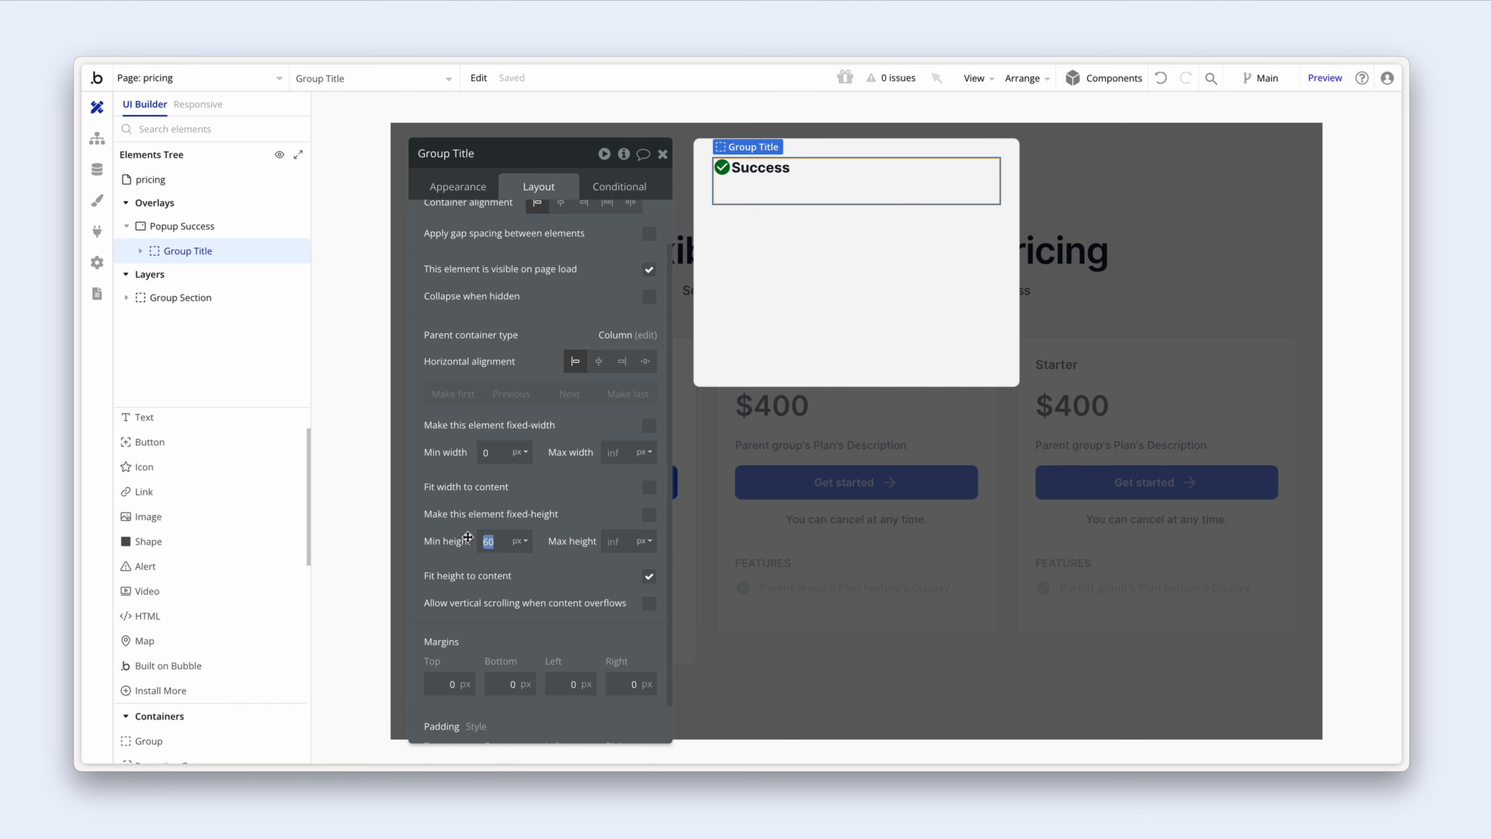
{"action": "key", "text": "BackSpace"}
{"action": "left_click", "coordinate": [649, 234]}
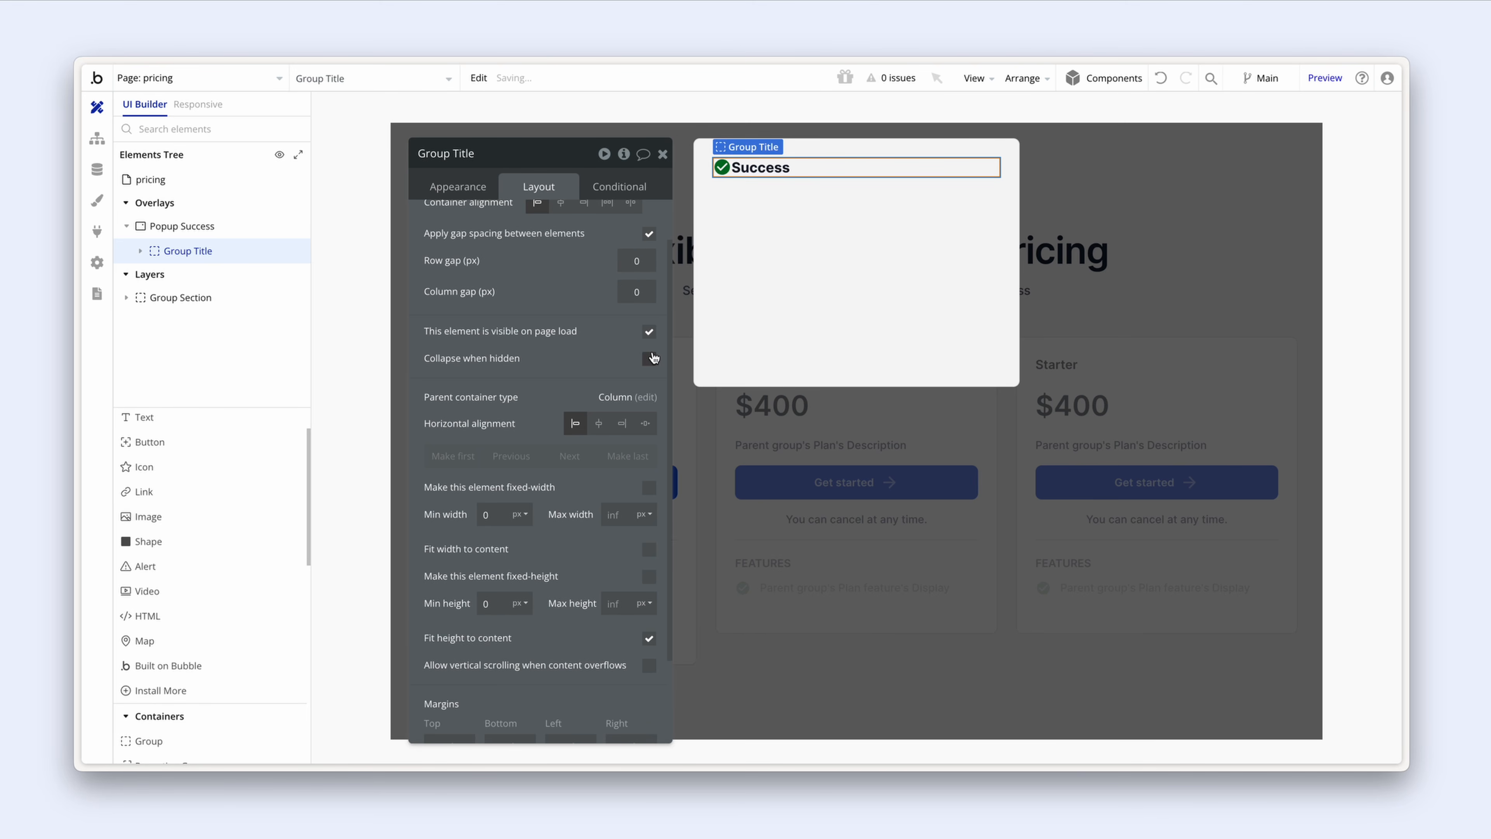
{"action": "left_click", "coordinate": [643, 292]}
{"action": "type", "text": "12"}
{"action": "left_click", "coordinate": [574, 309]}
Step: Give Group Title 24 px bottom padding
{"action": "scroll", "coordinate": [564, 367], "scroll_direction": "down", "scroll_amount": 3}
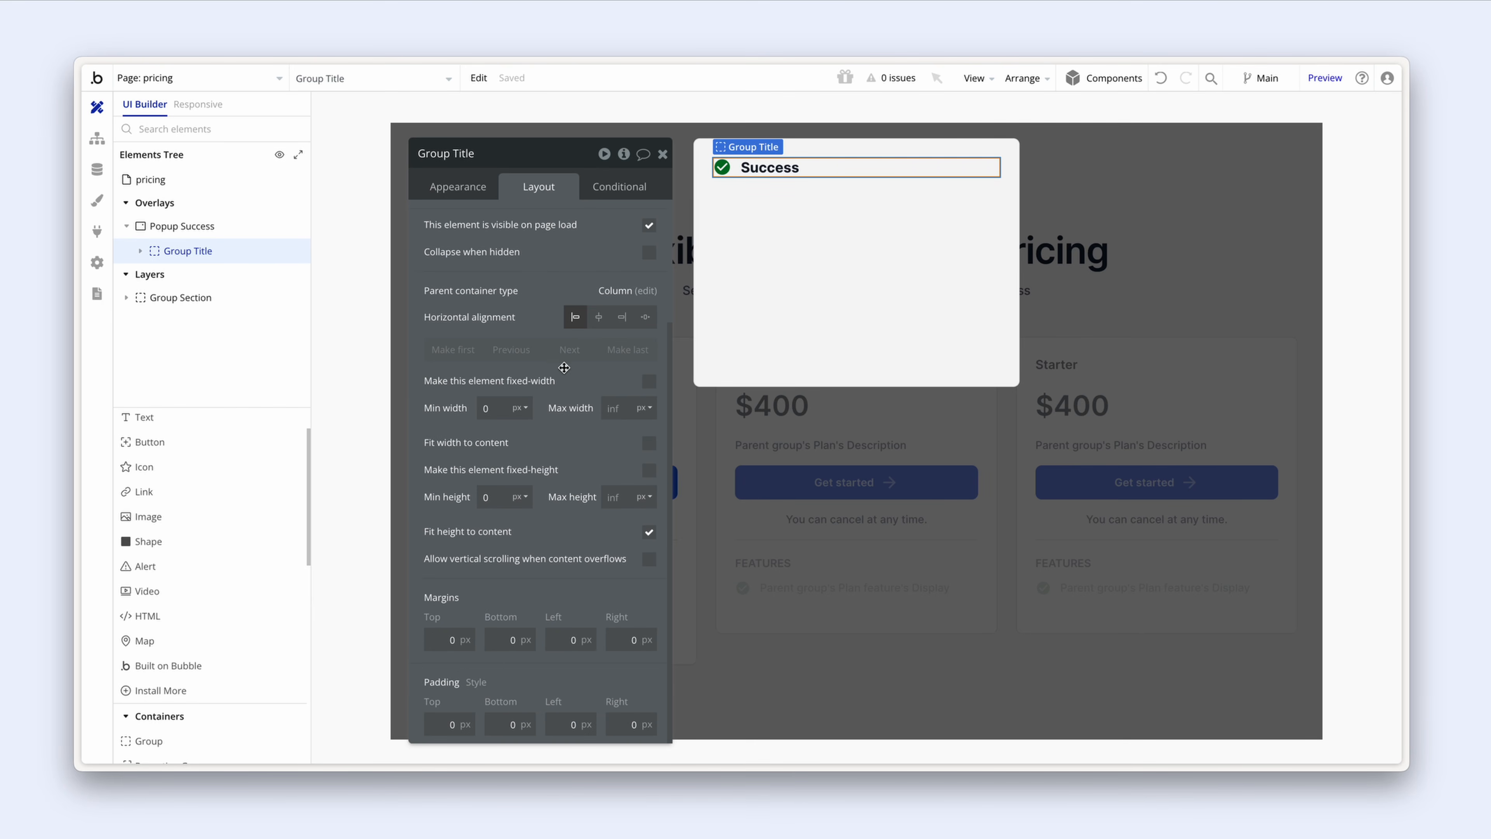
{"action": "left_click", "coordinate": [500, 725]}
{"action": "type", "text": "24"}
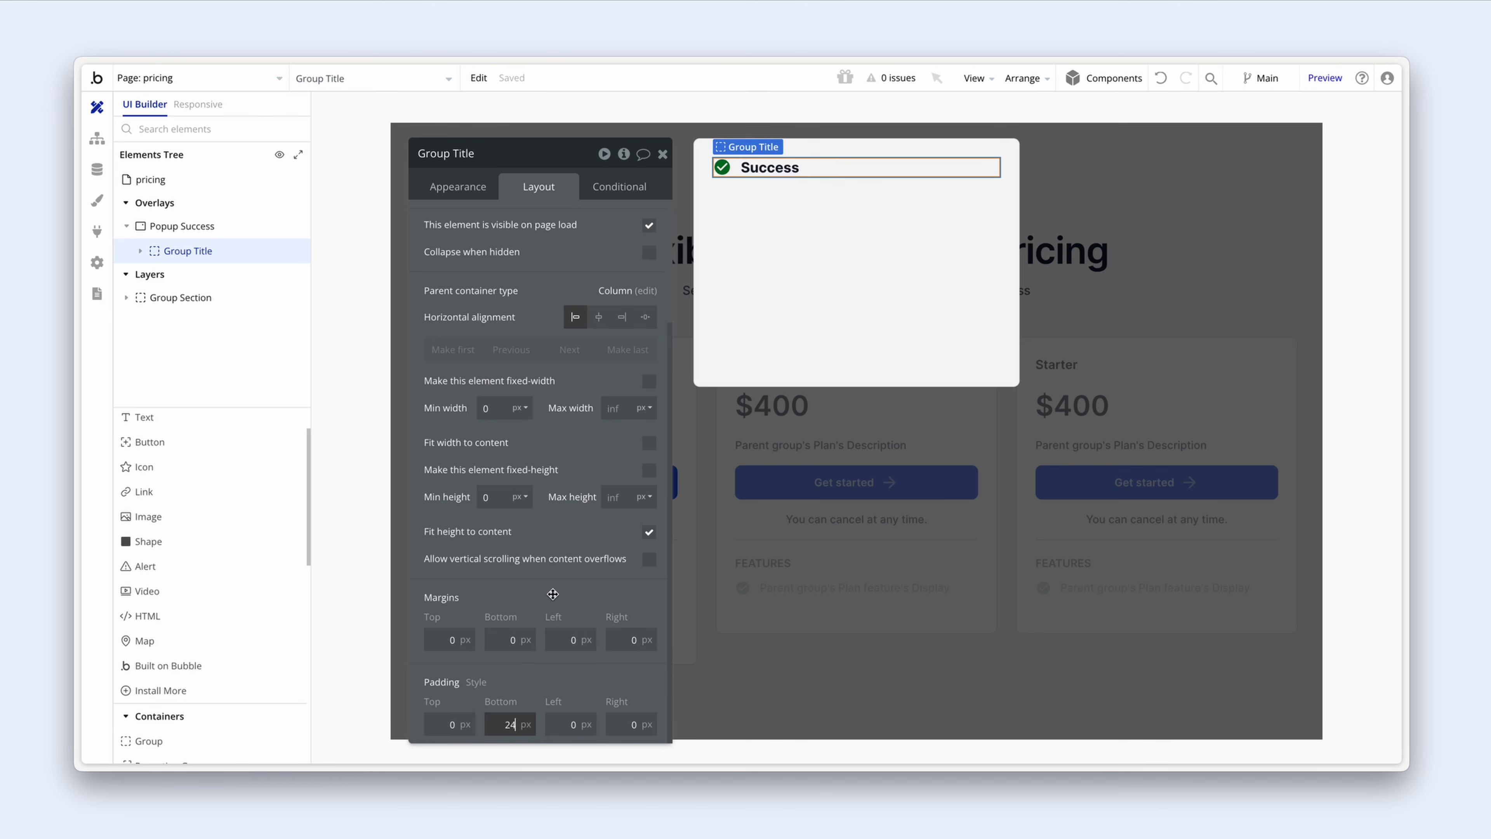
{"action": "left_click", "coordinate": [553, 594]}
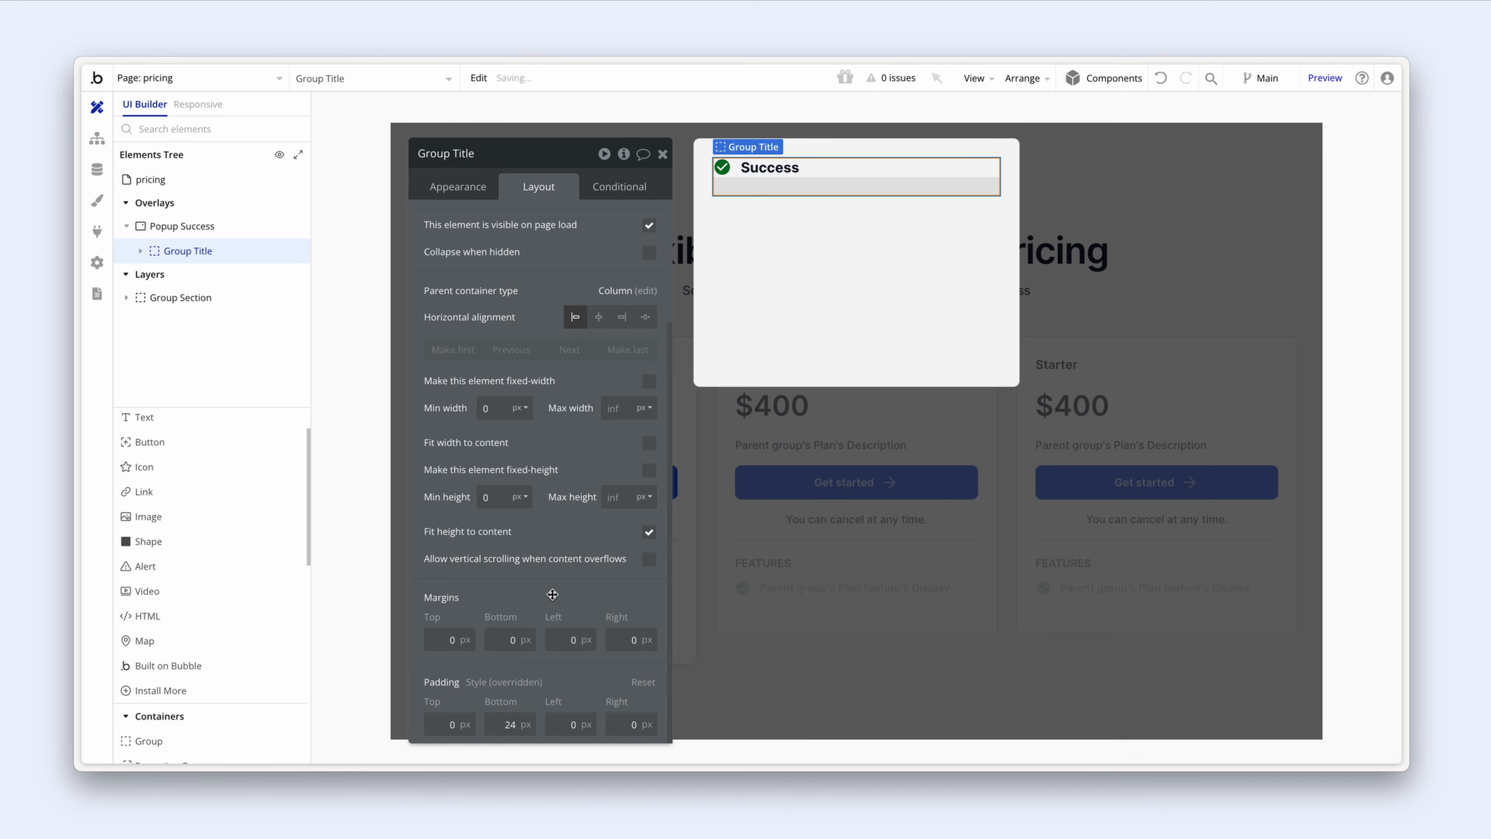
Step: Add a solid light grey bottom border to Group Title
{"action": "left_click", "coordinate": [453, 191]}
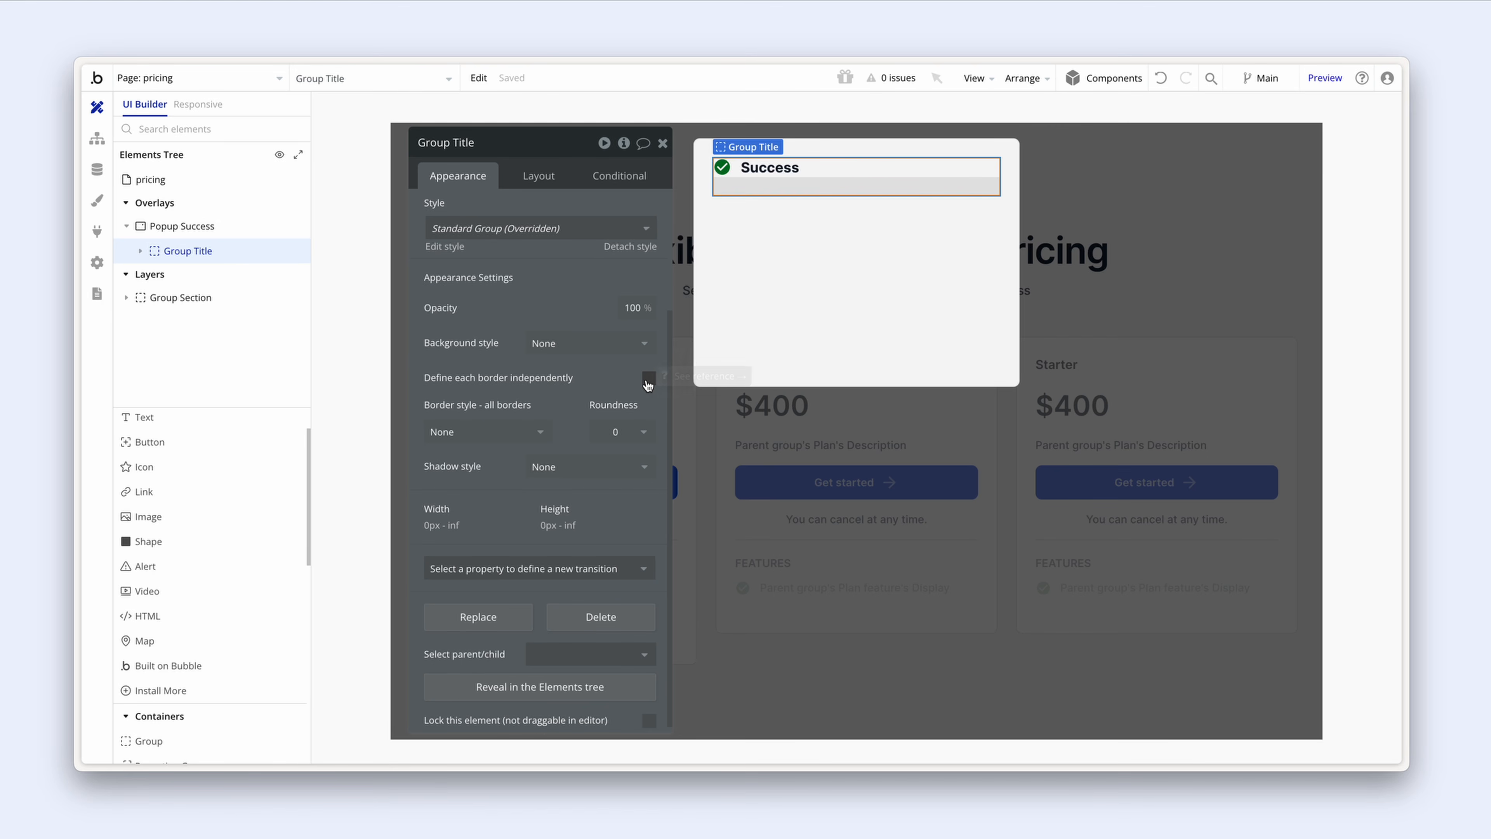
{"action": "left_click", "coordinate": [649, 379]}
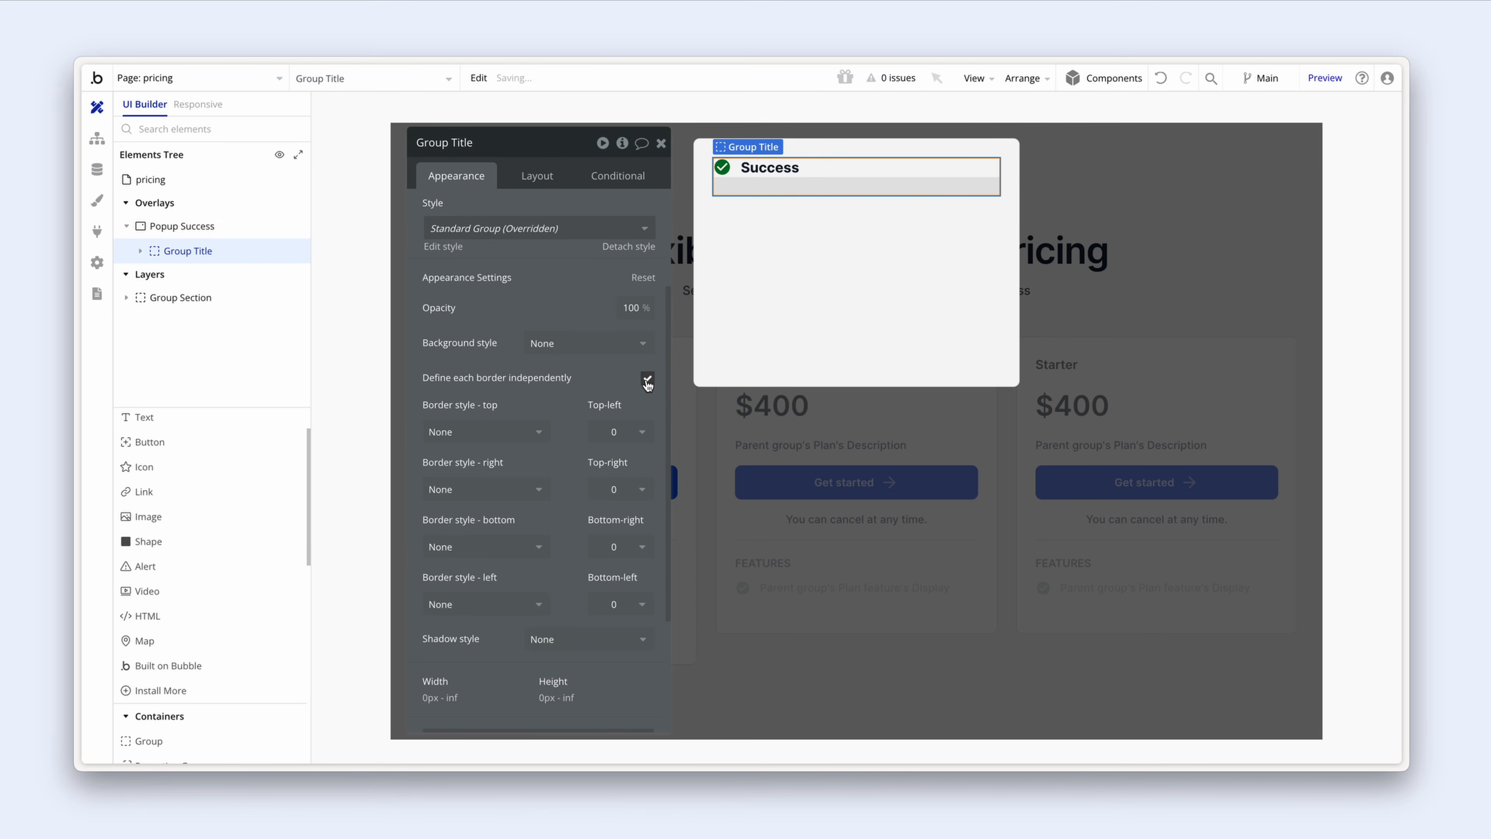
{"action": "scroll", "coordinate": [528, 470], "scroll_direction": "down", "scroll_amount": 2}
{"action": "left_click", "coordinate": [509, 486]}
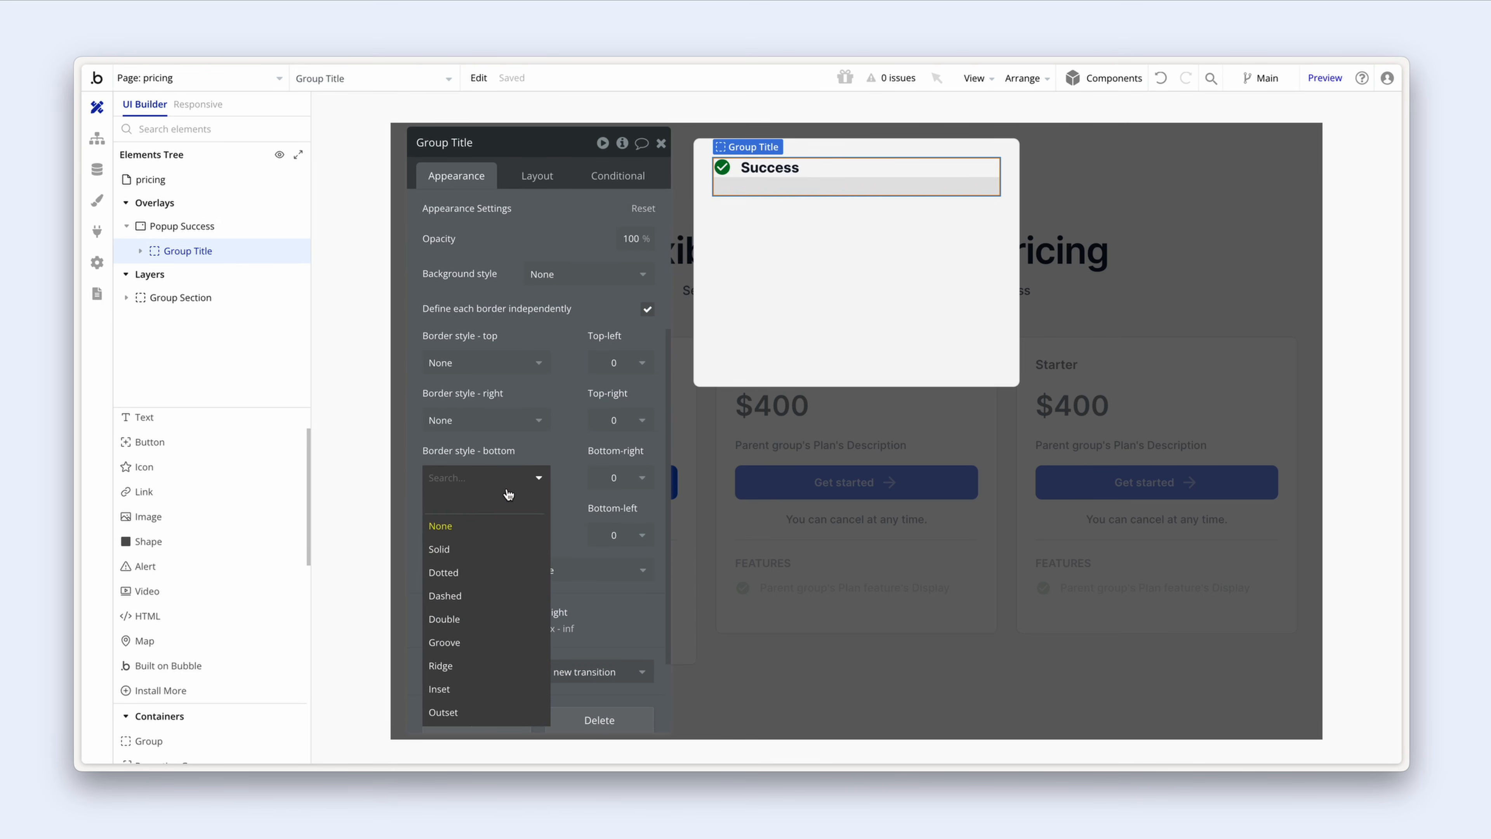
{"action": "left_click", "coordinate": [499, 549]}
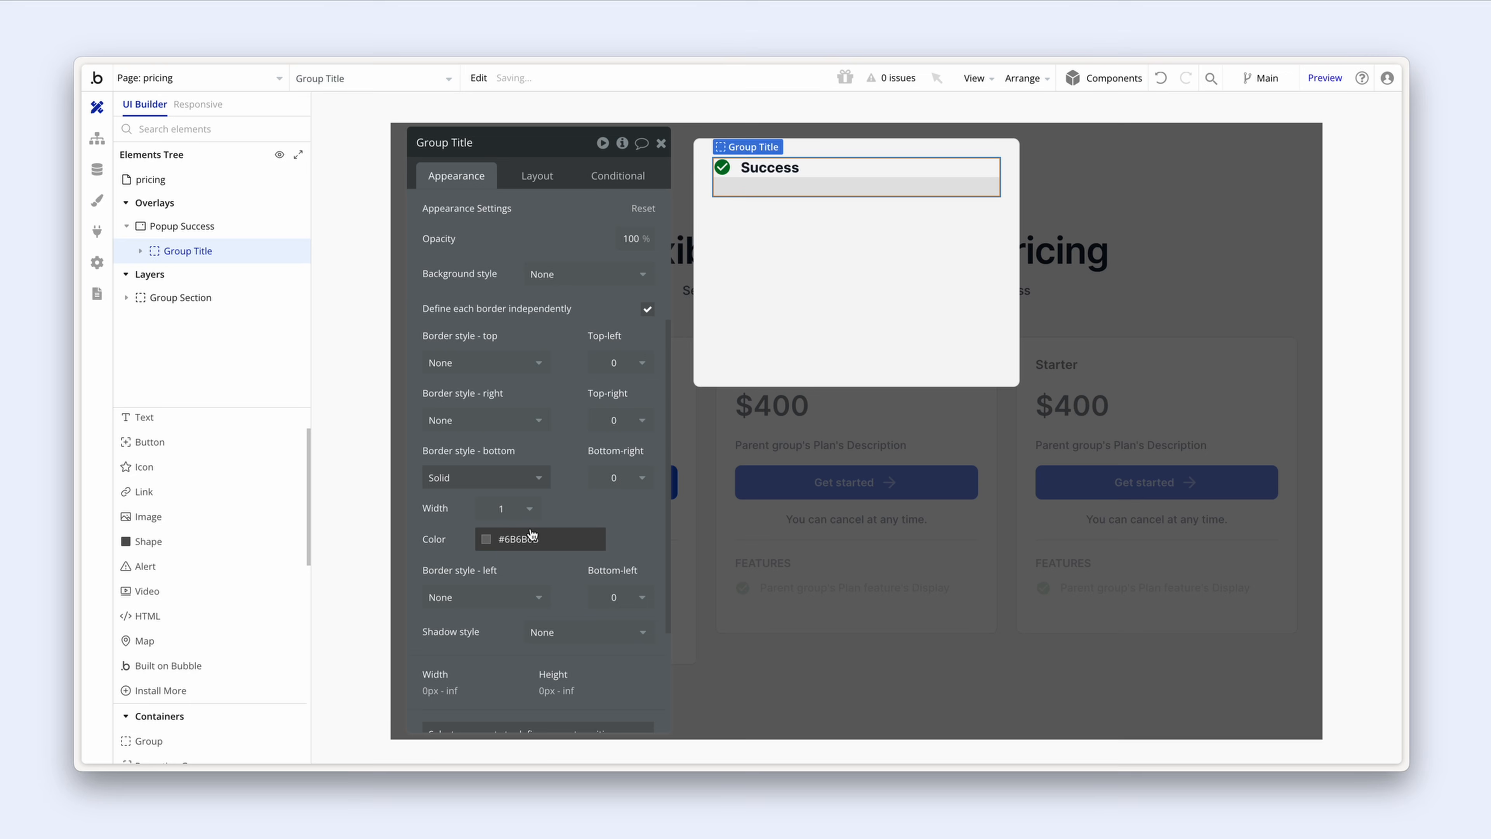
{"action": "left_click", "coordinate": [486, 539]}
{"action": "left_click", "coordinate": [457, 555]}
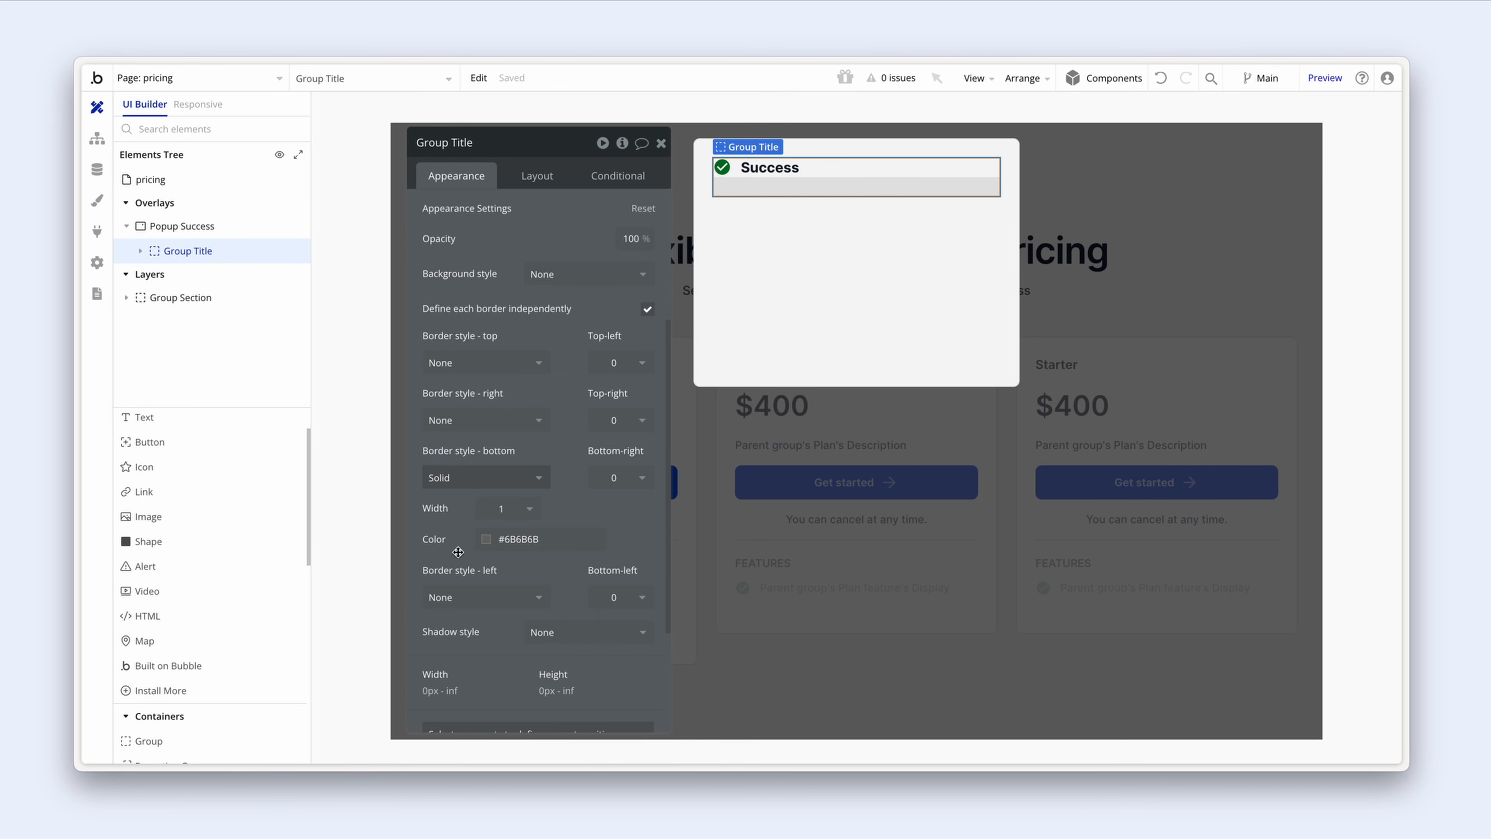
{"action": "scroll", "coordinate": [461, 541], "scroll_direction": "down", "scroll_amount": 3}
{"action": "left_click", "coordinate": [488, 369]}
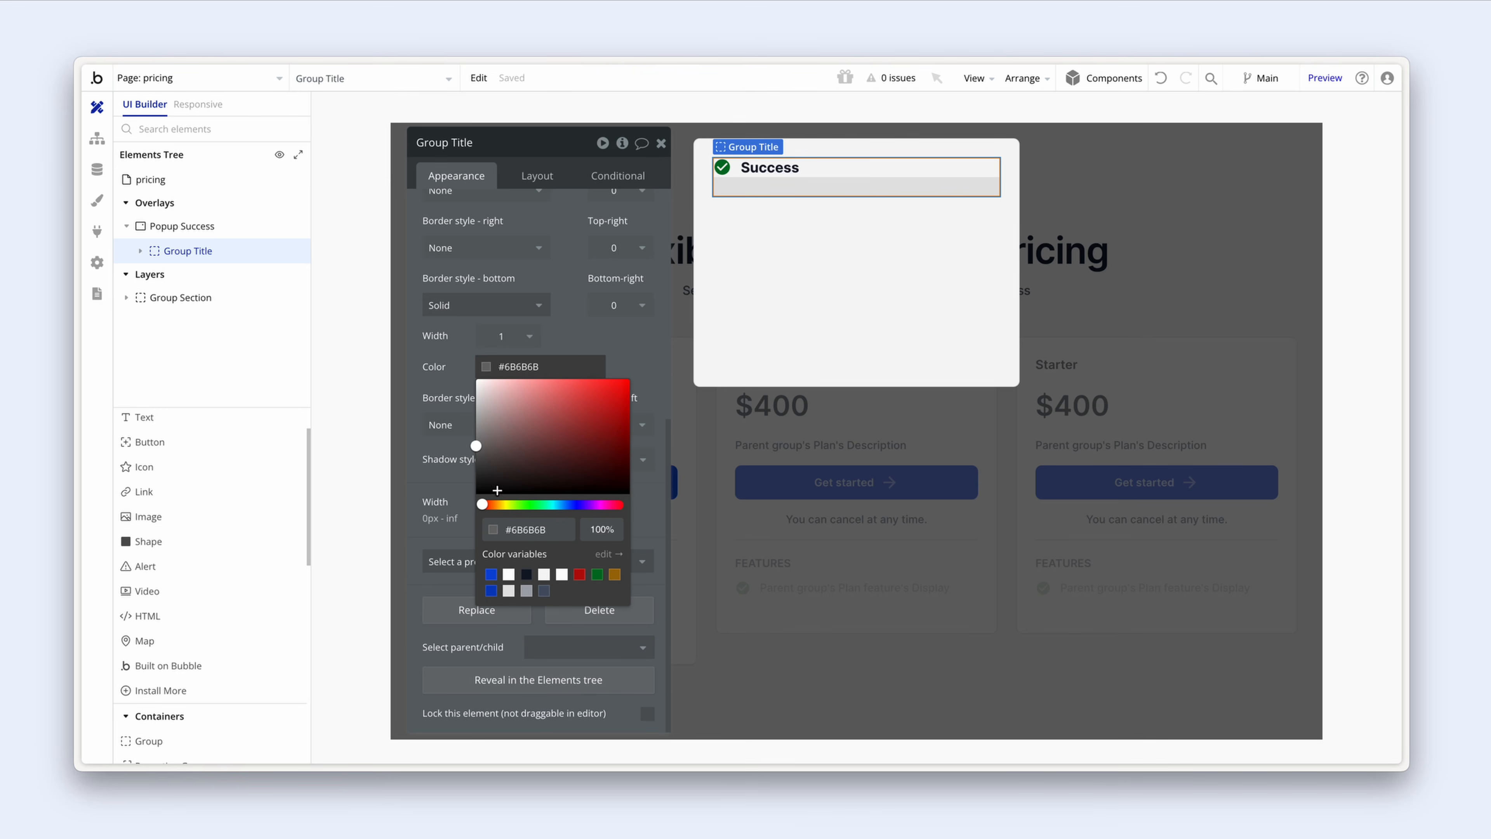
{"action": "left_click", "coordinate": [508, 591]}
{"action": "left_click", "coordinate": [736, 330]}
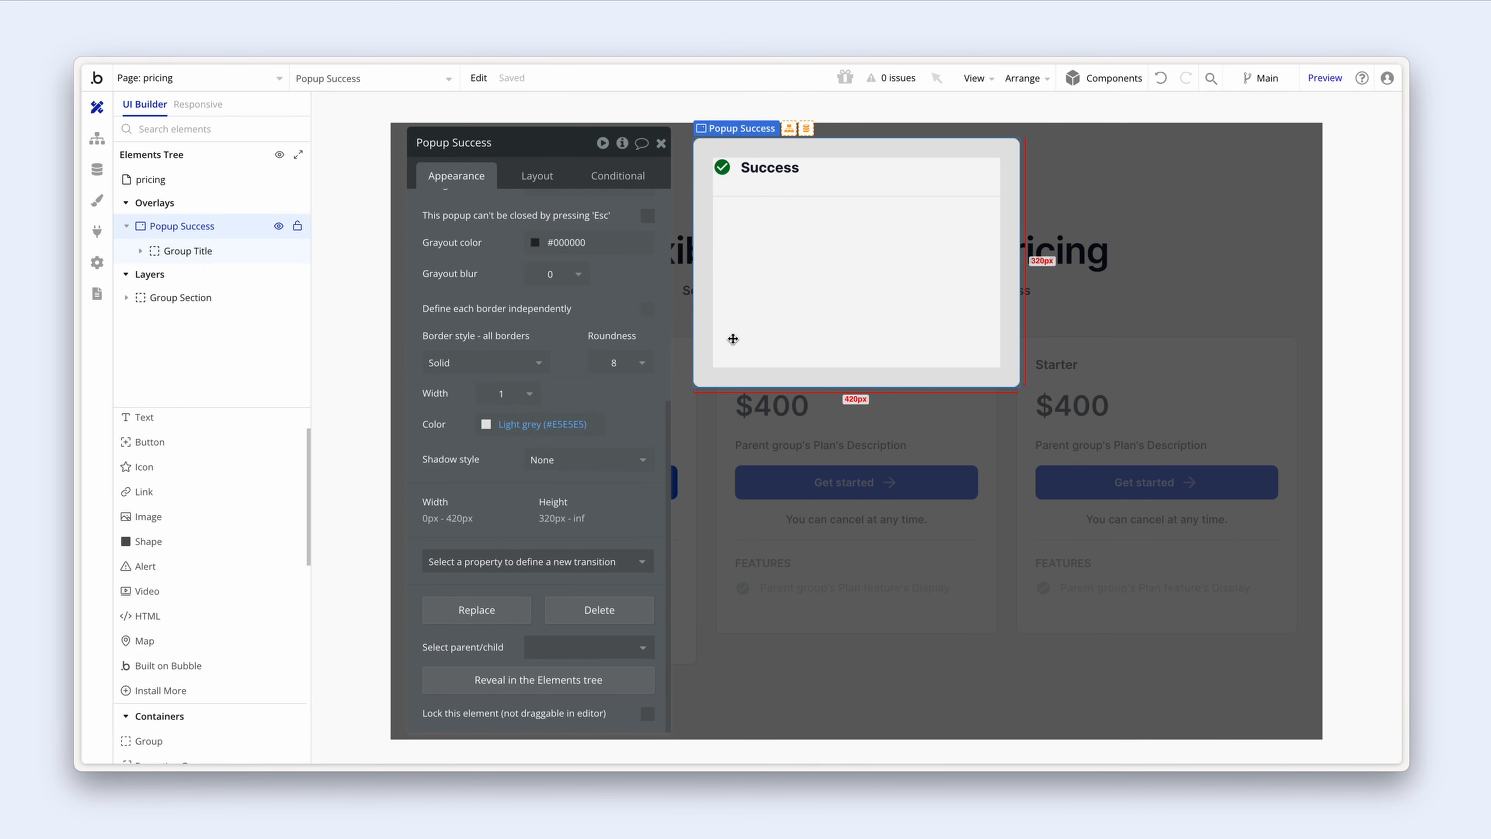
{"action": "left_click", "coordinate": [253, 418]}
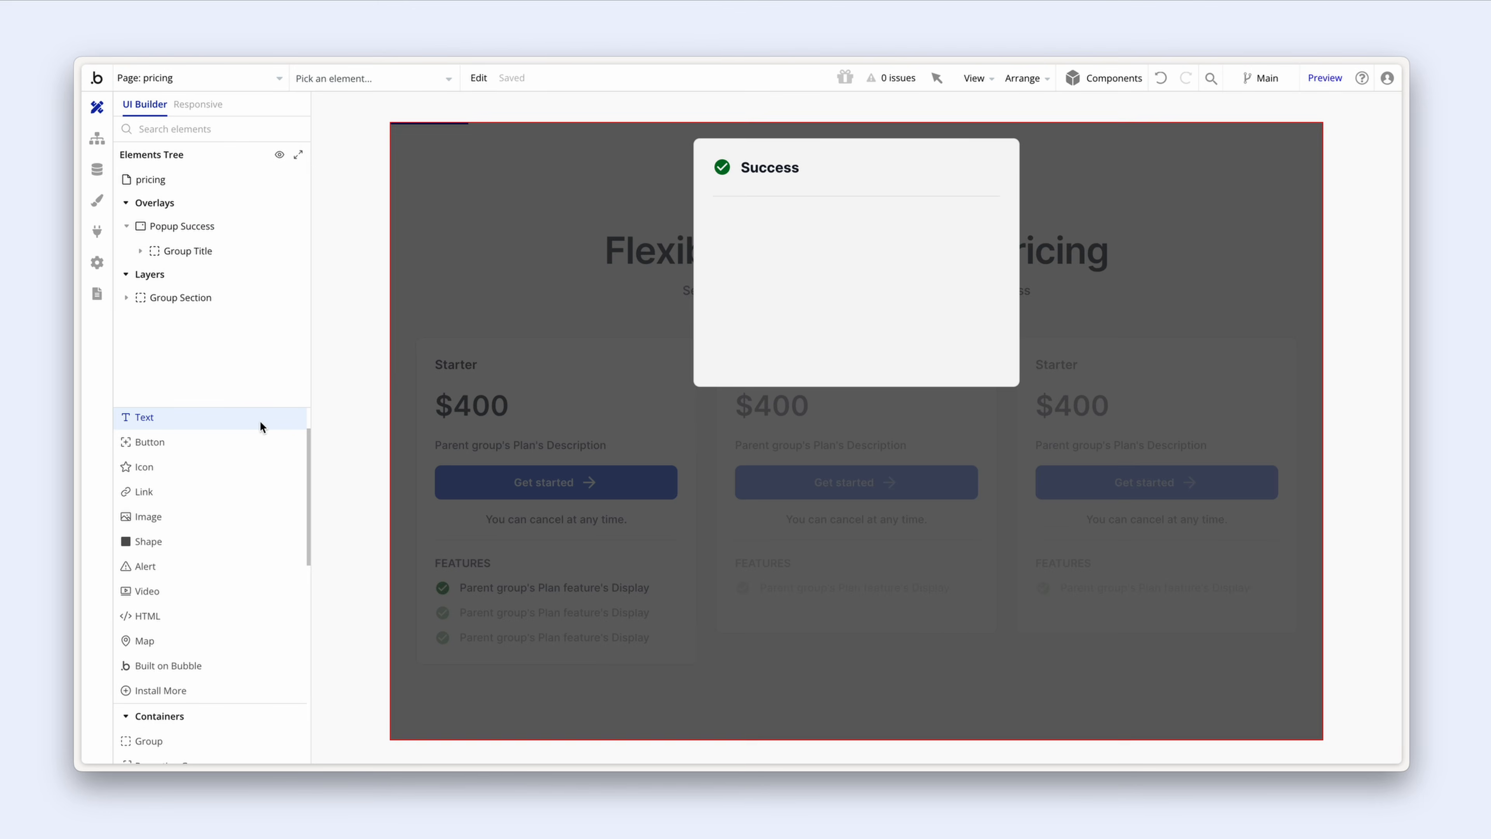
Step: Add body text 'Your subscription was successful, you can manage your plan from your account page.' below the title
{"action": "left_click", "coordinate": [764, 242]}
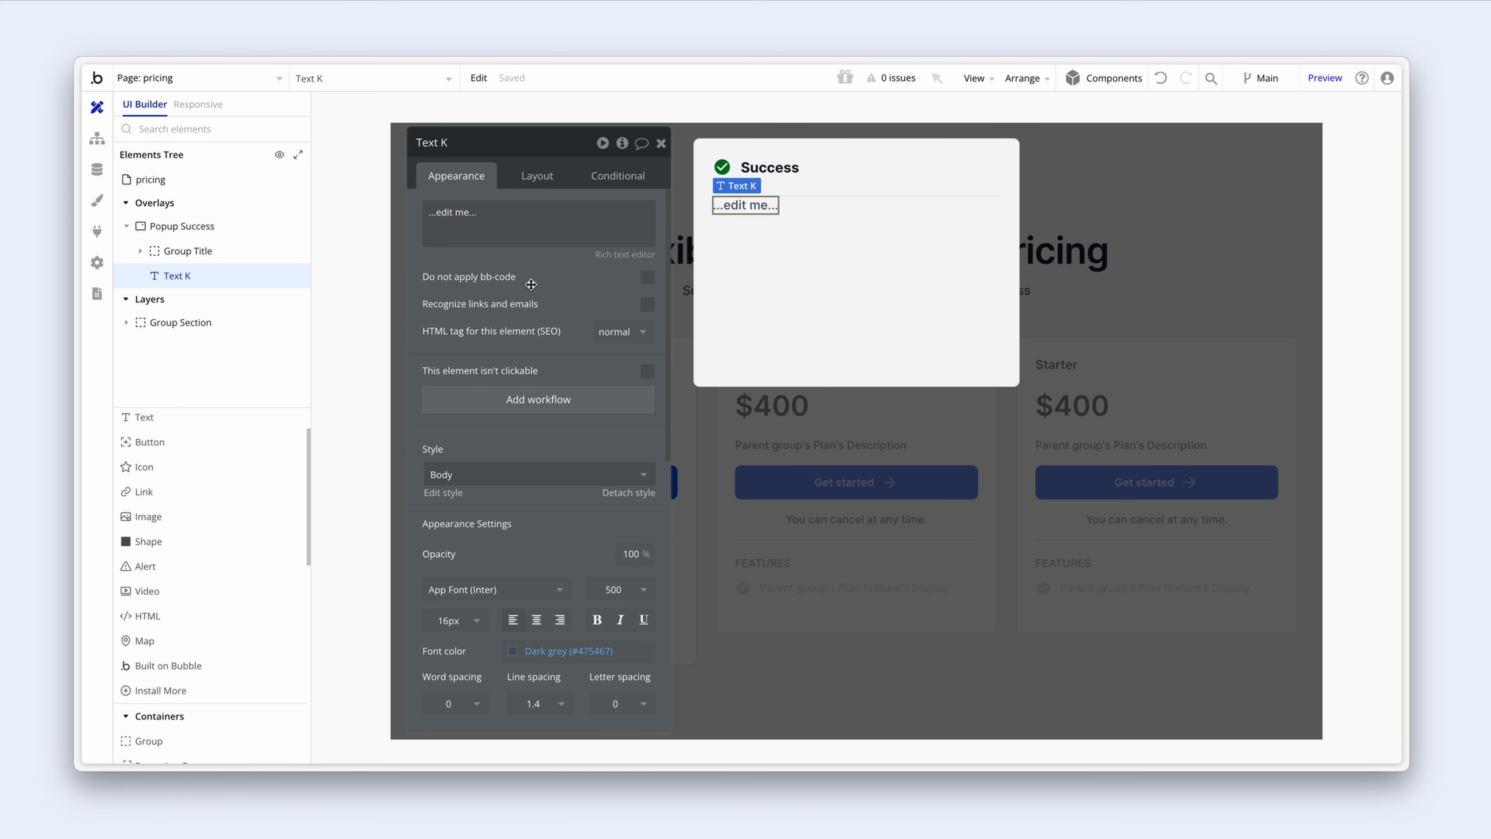
{"action": "left_click", "coordinate": [558, 223]}
{"action": "type", "text": "Y"}
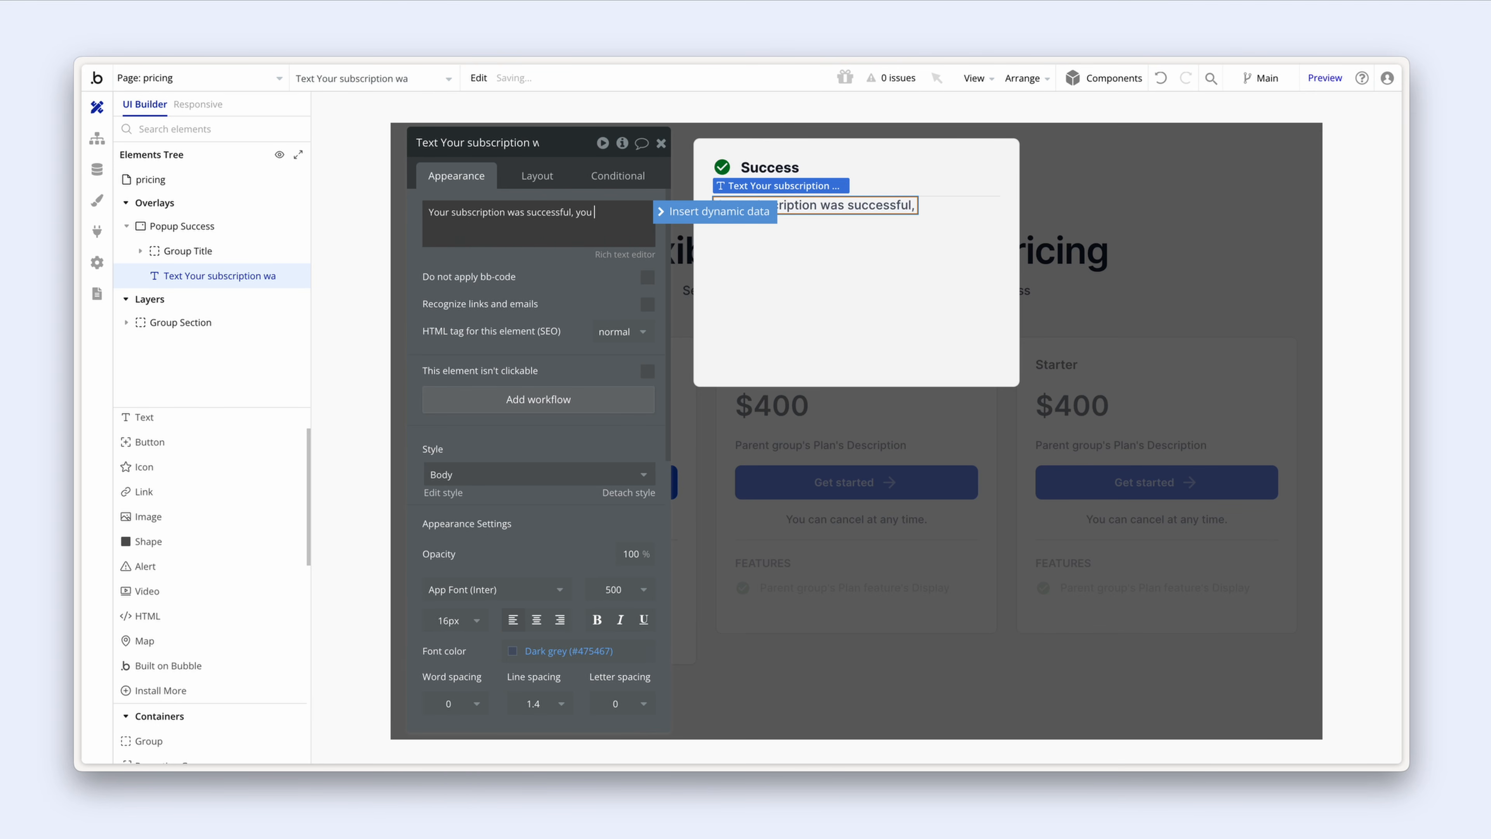
{"action": "type", "text": "can manage your plan from your account page."}
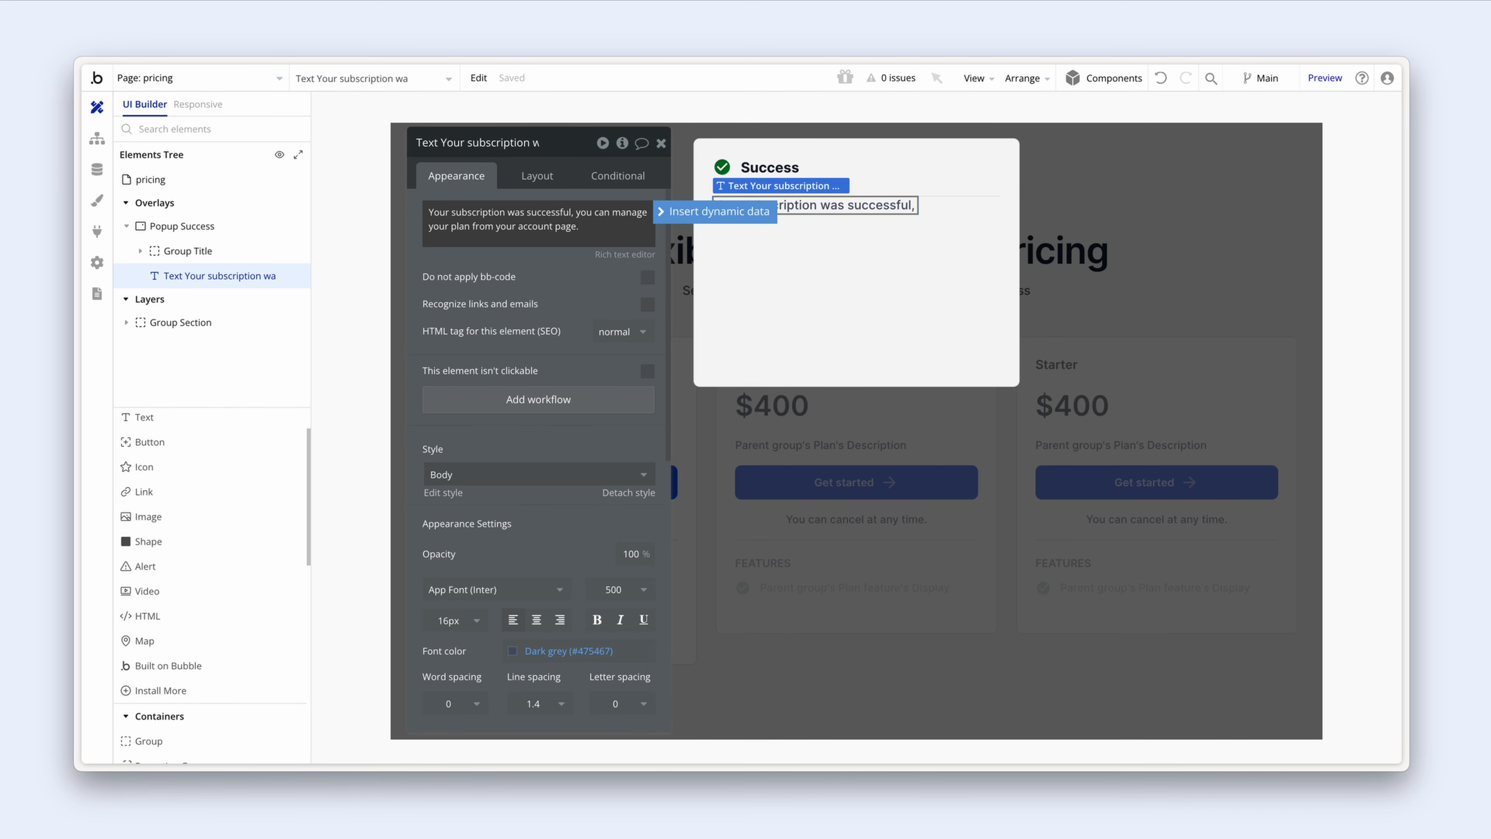
{"action": "left_click", "coordinate": [546, 270]}
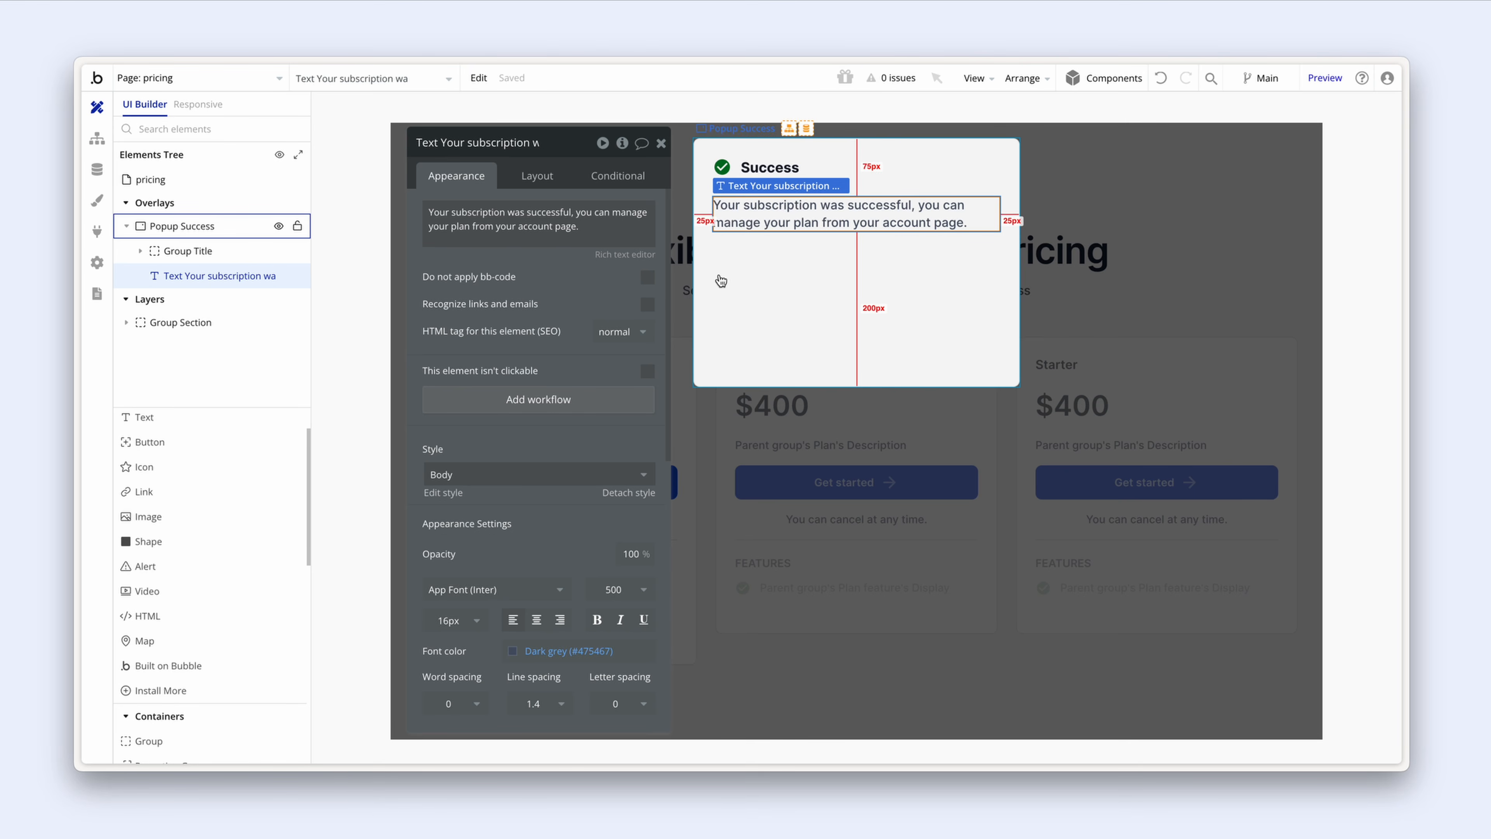
{"action": "left_click", "coordinate": [734, 274]}
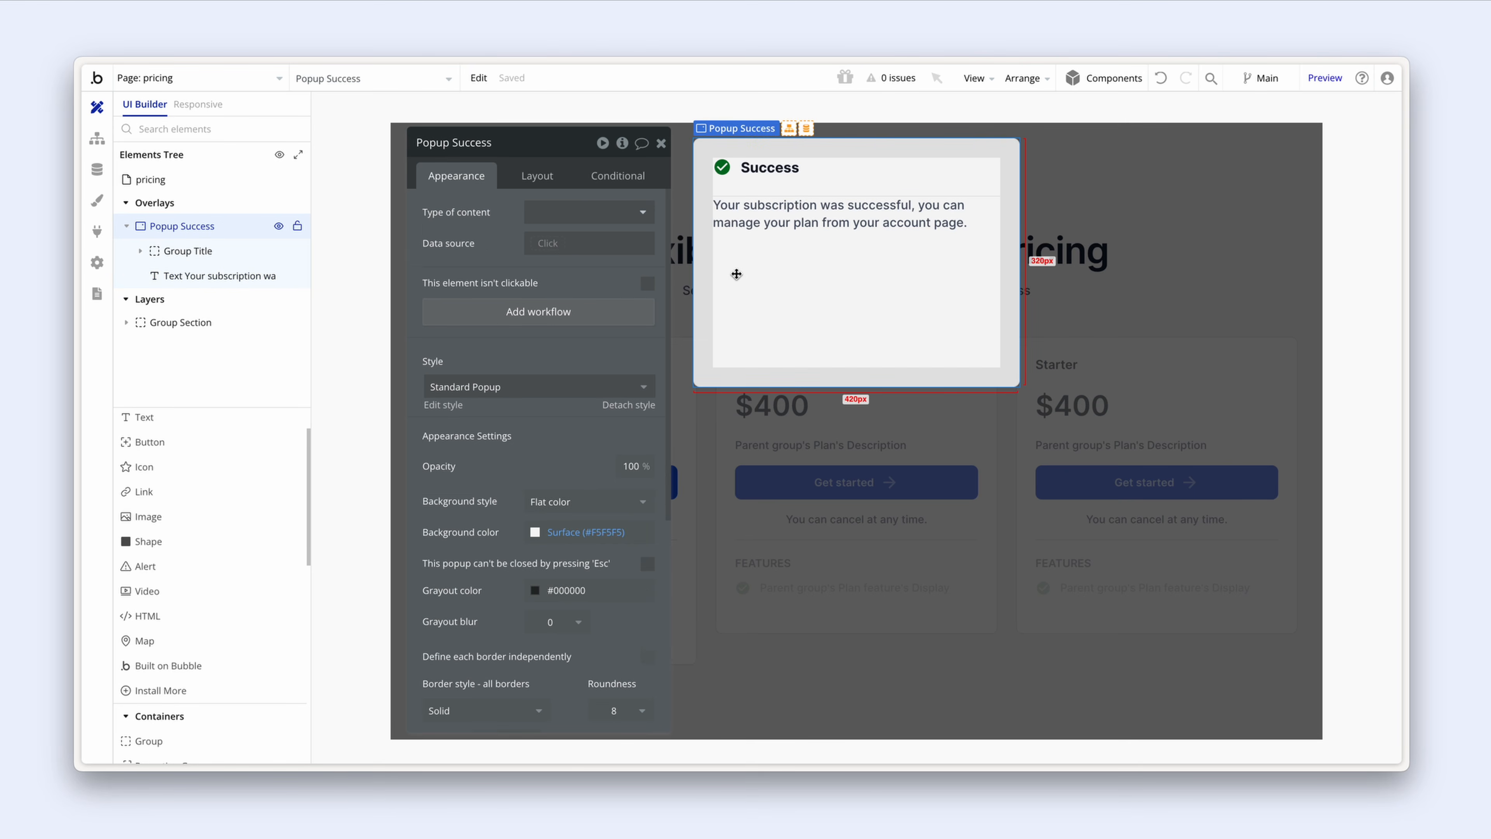
Step: Set a 20 px row gap between the Success popup's elements
{"action": "left_click", "coordinate": [552, 186]}
{"action": "left_click", "coordinate": [648, 276]}
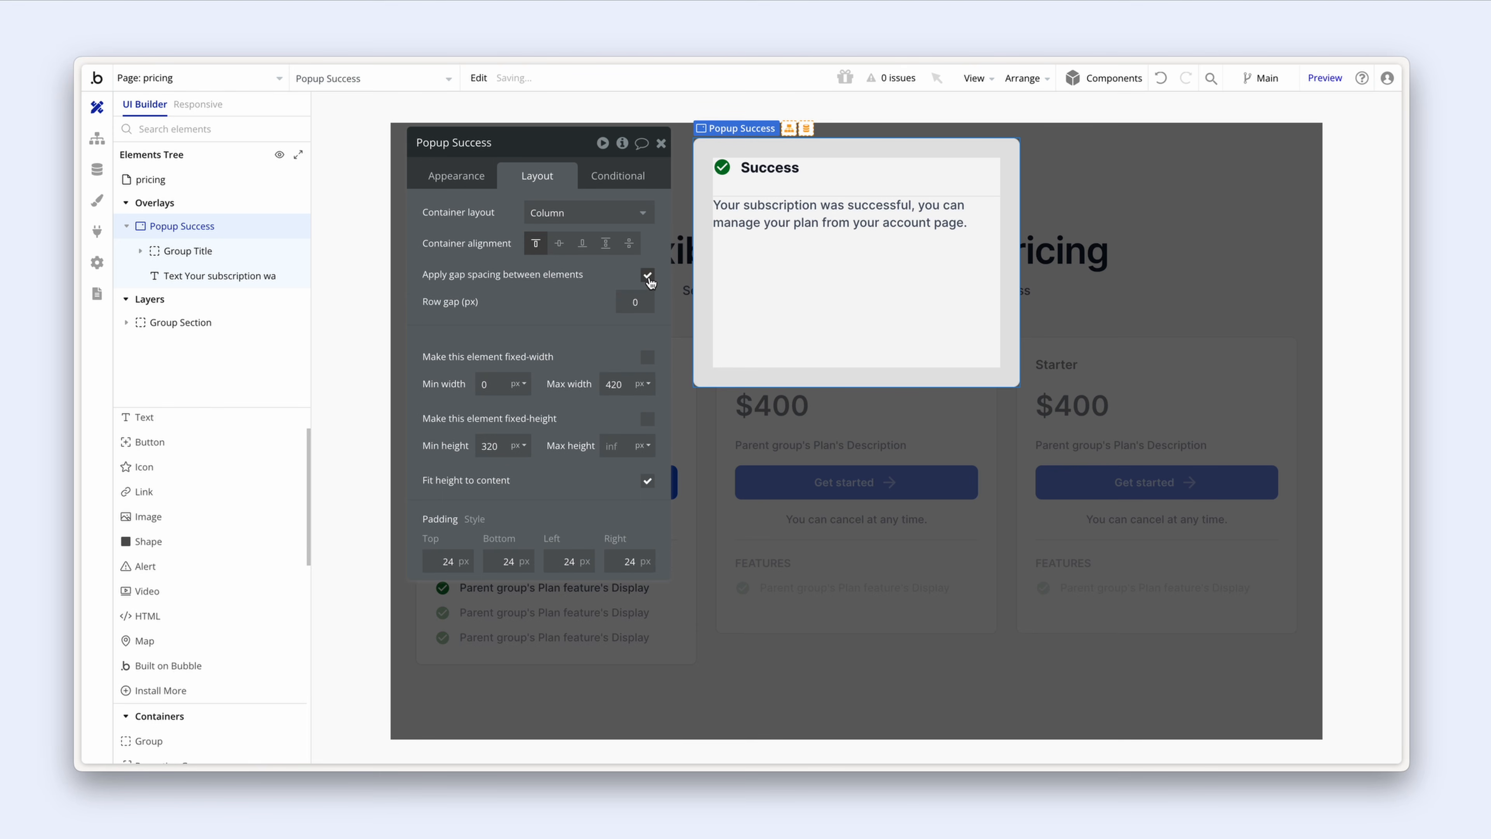
{"action": "left_click", "coordinate": [629, 300]}
{"action": "type", "text": "20"}
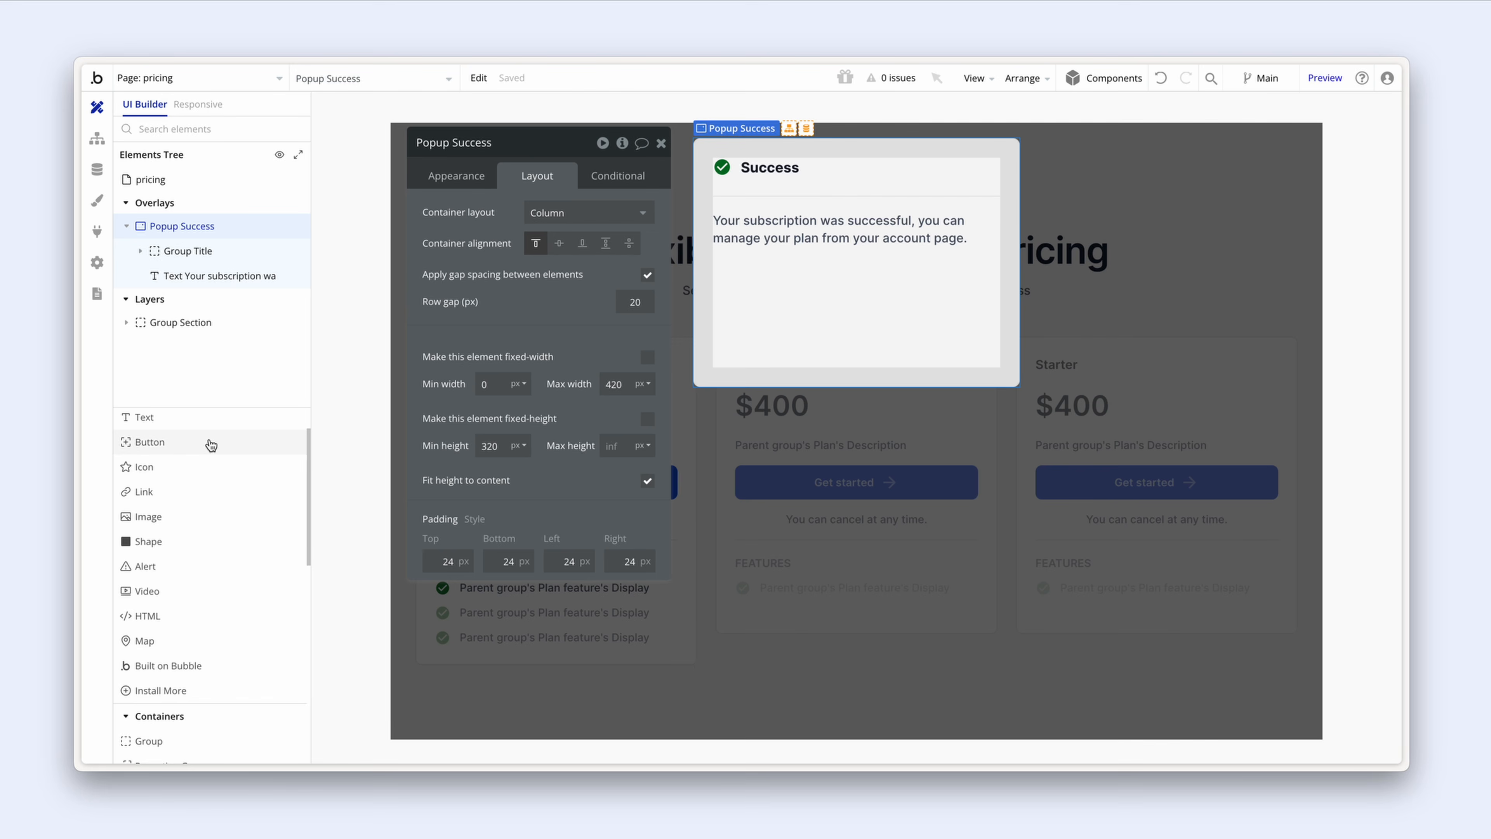
{"action": "key", "text": "Escape"}
Step: Add a Close button to the popup styled as an Outline Button
{"action": "left_click", "coordinate": [736, 303]}
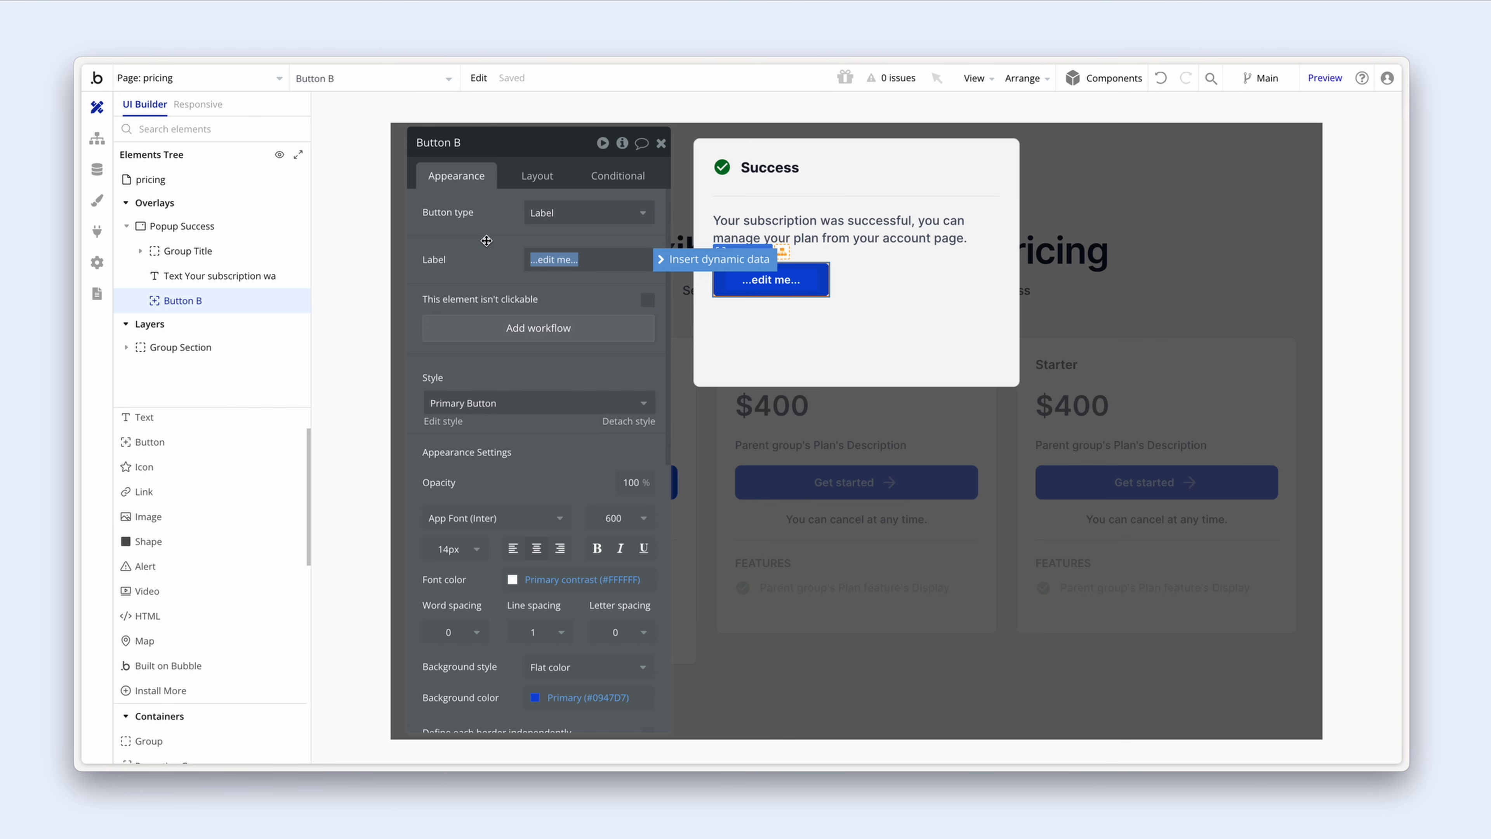
{"action": "type", "text": "Close"}
{"action": "left_click", "coordinate": [511, 176]}
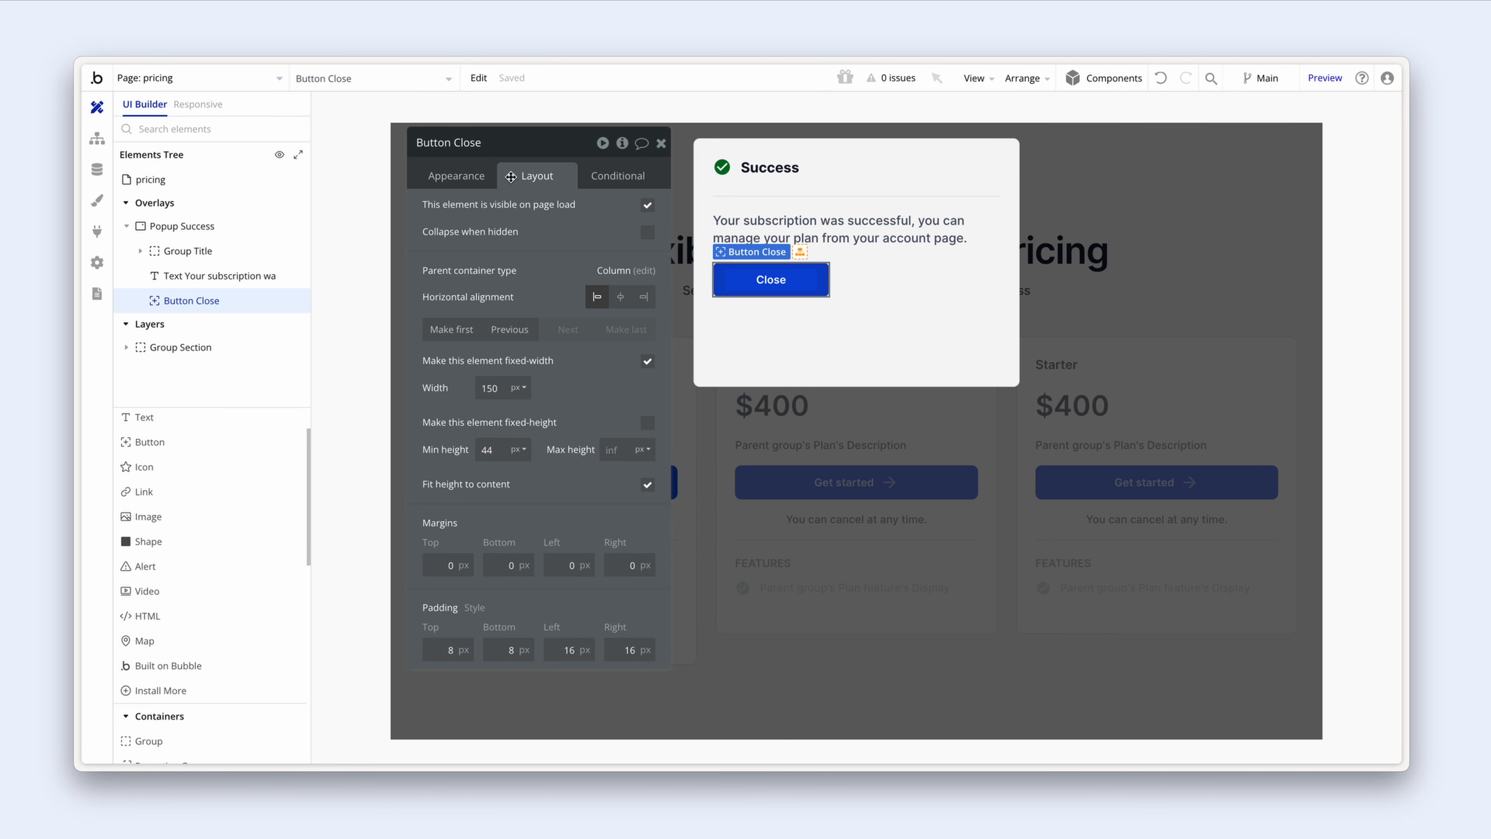
{"action": "left_click", "coordinate": [479, 176]}
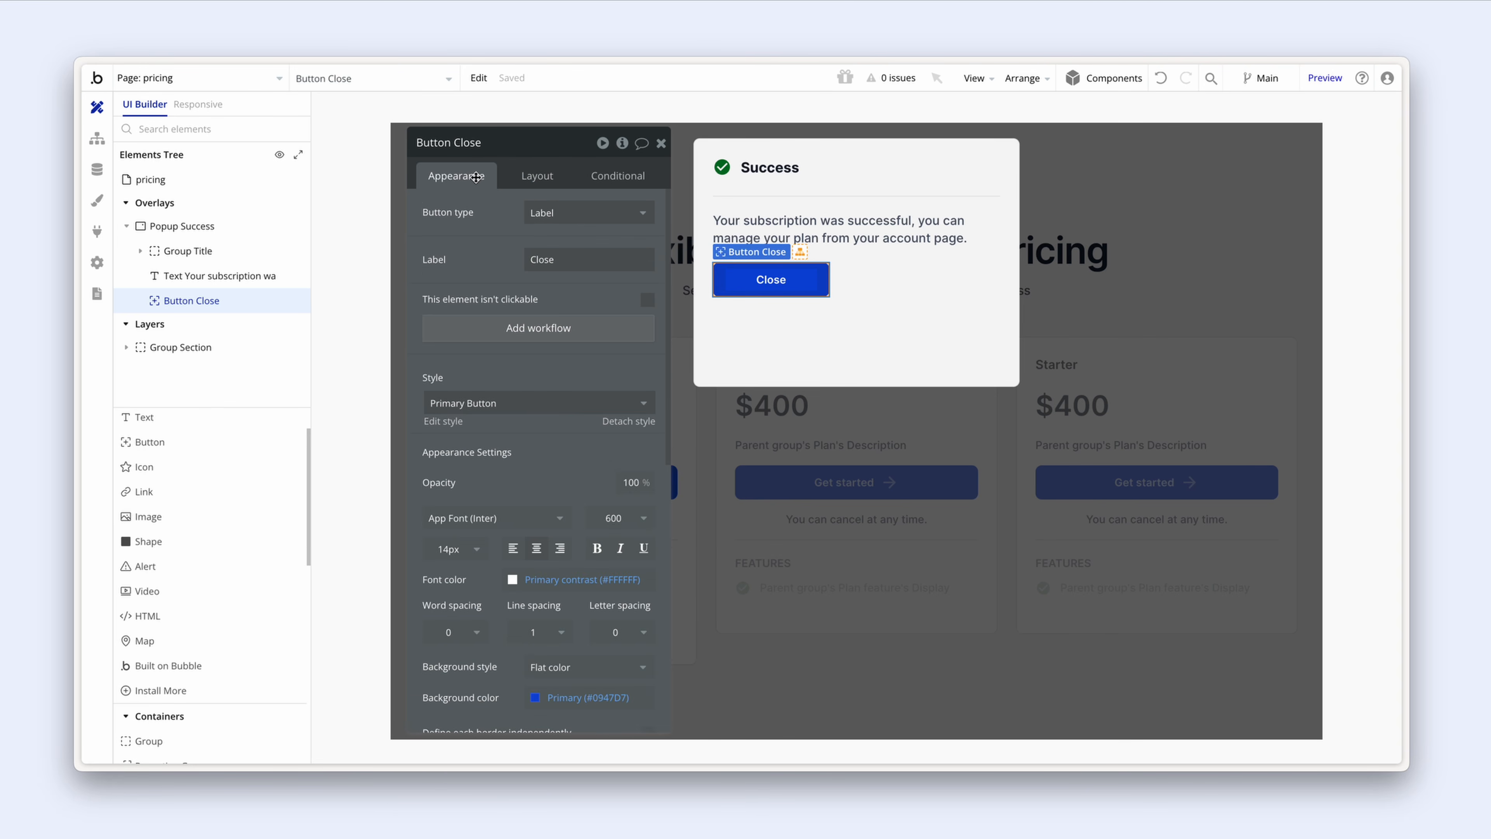
{"action": "left_click", "coordinate": [535, 410]}
{"action": "left_click", "coordinate": [528, 478]}
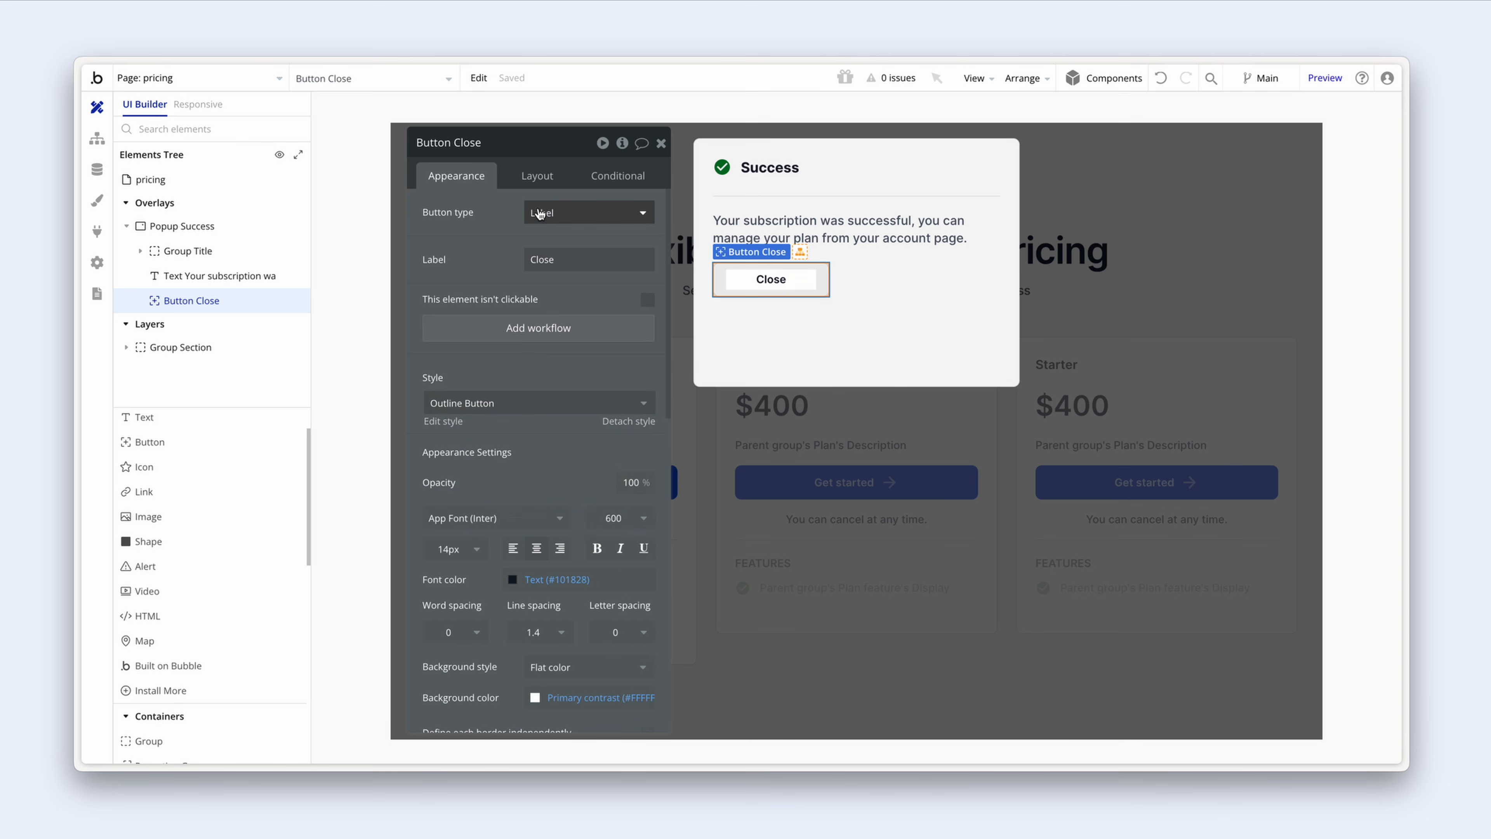
Step: Right-align the Close button, fit its width with minimum width 0, and set popup minimum height to 0
{"action": "left_click", "coordinate": [537, 175]}
{"action": "left_click", "coordinate": [643, 297]}
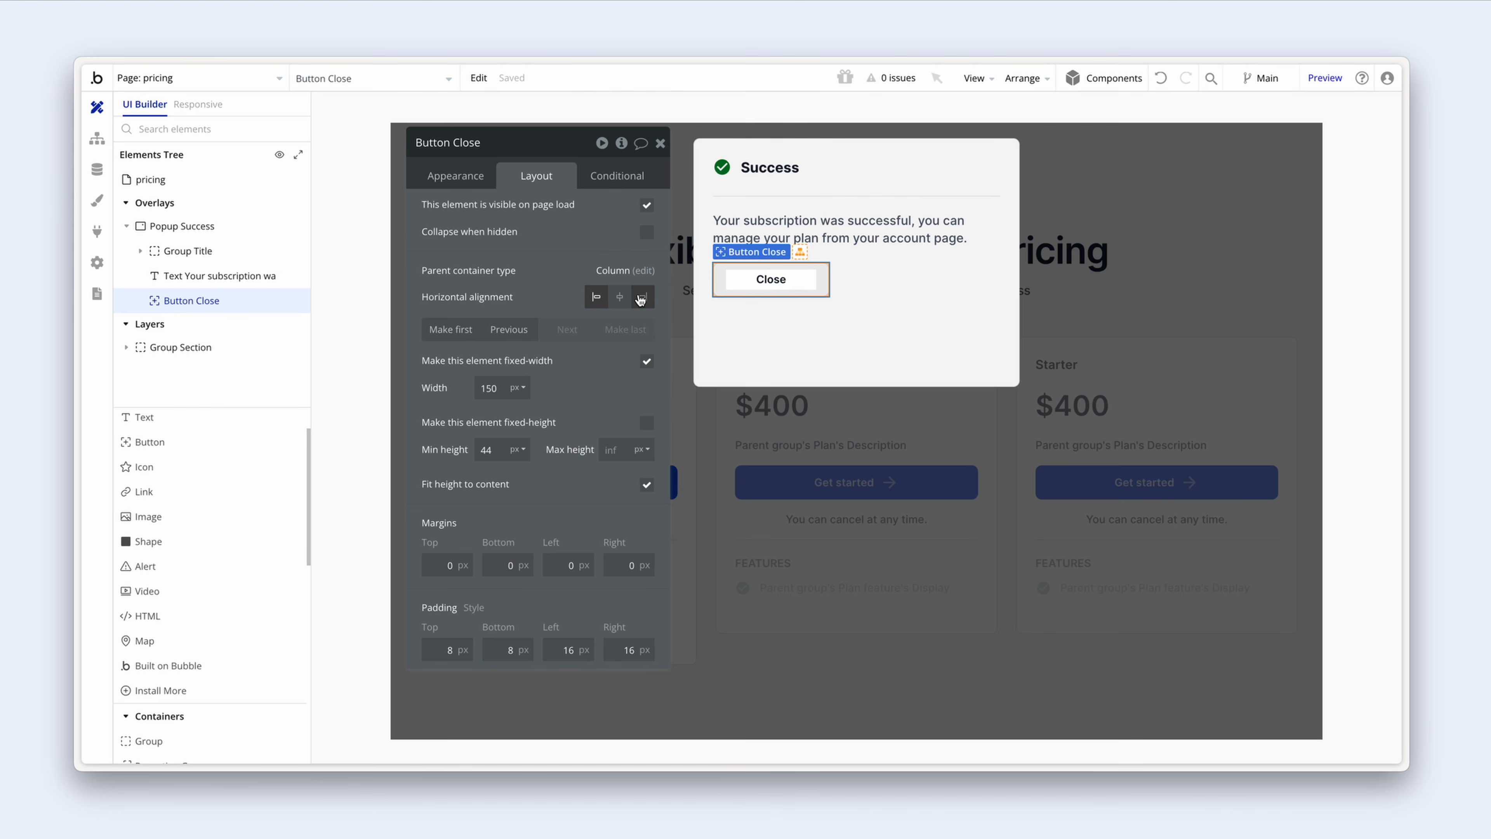
{"action": "left_click", "coordinate": [646, 361]}
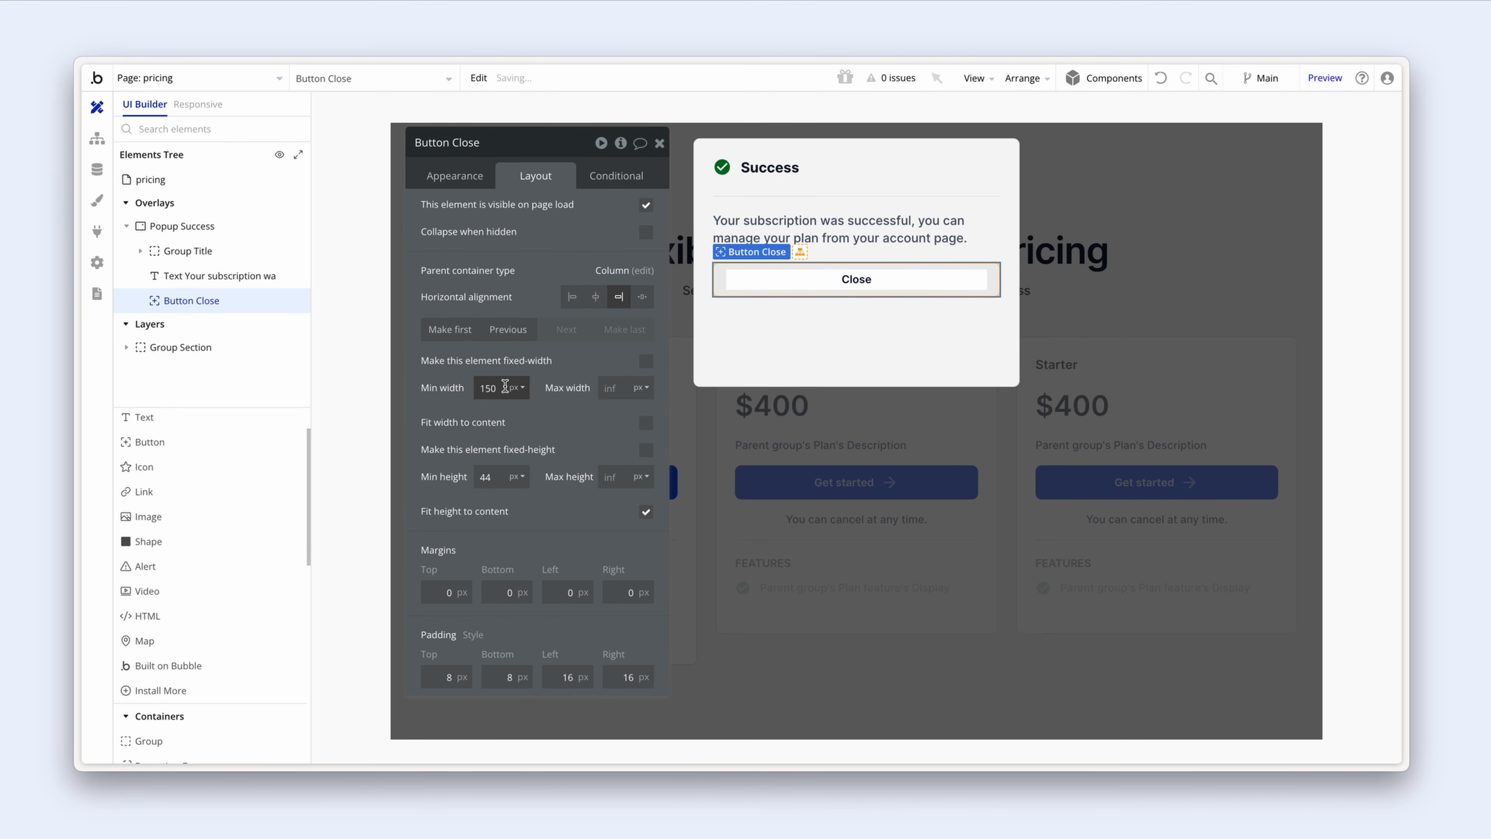
{"action": "double_click", "coordinate": [481, 387]}
{"action": "type", "text": "0"}
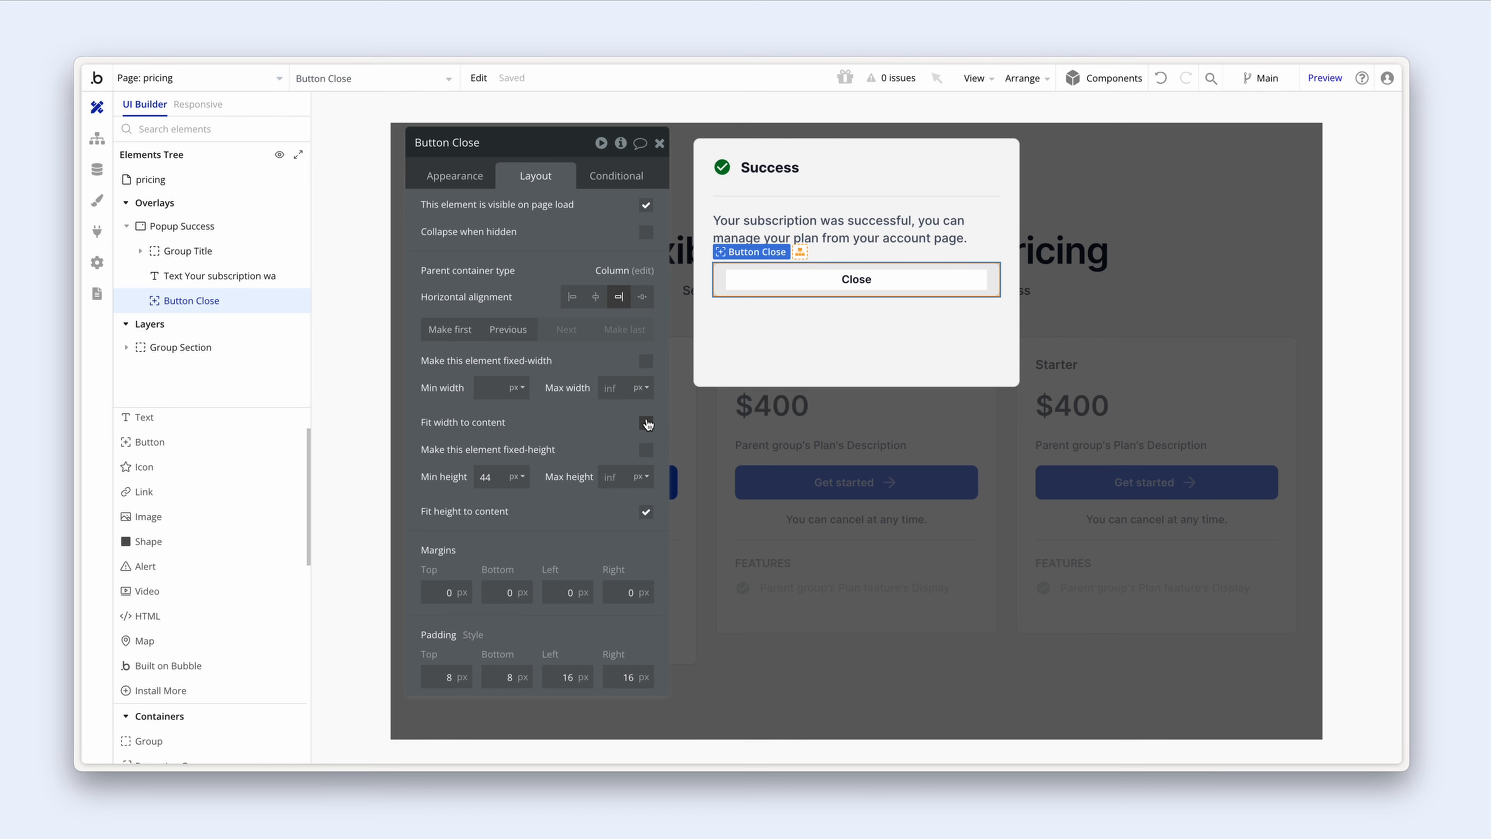
{"action": "left_click", "coordinate": [645, 423]}
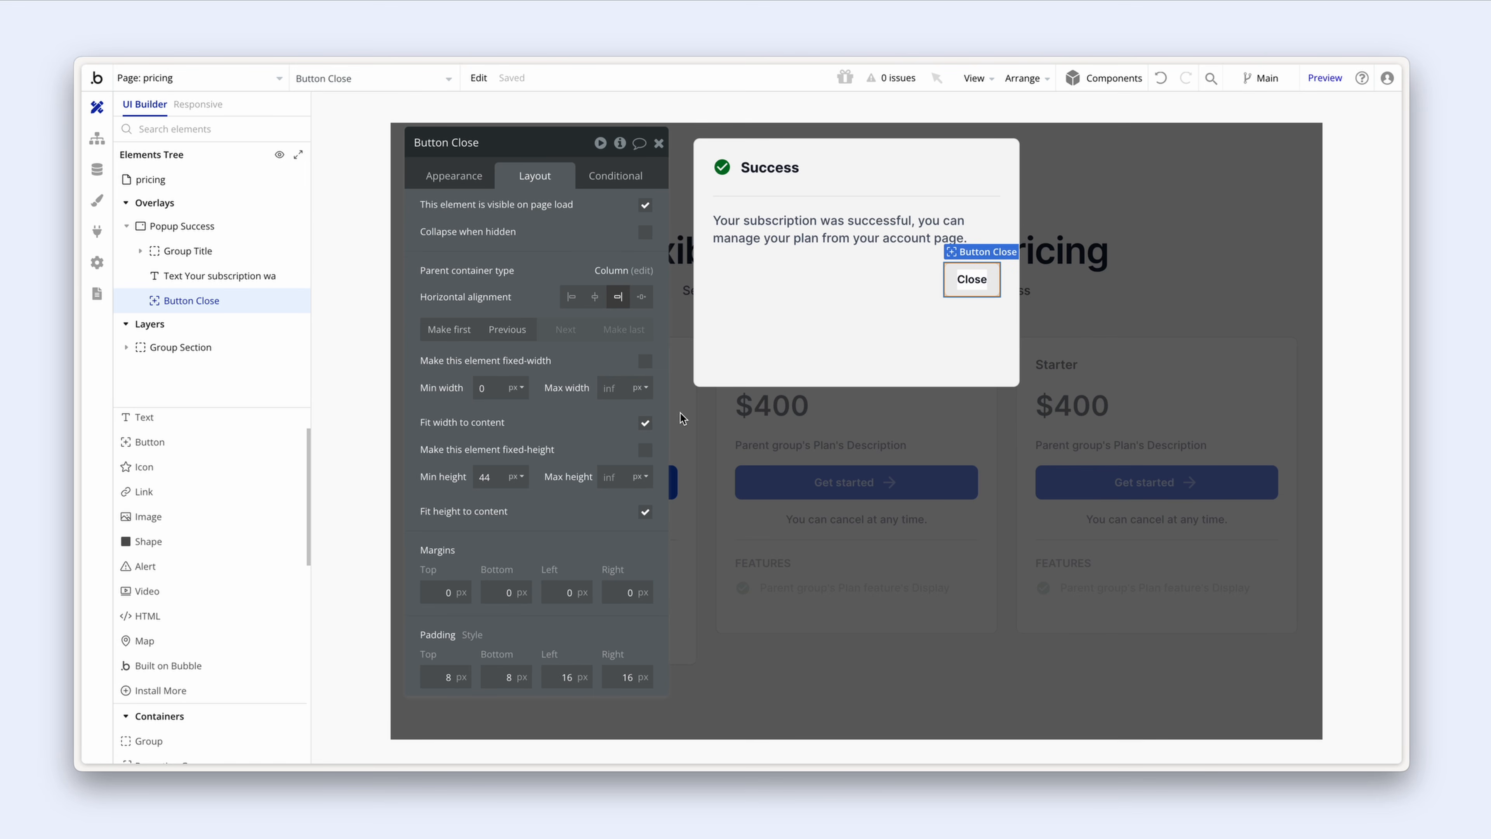
{"action": "left_click", "coordinate": [742, 338]}
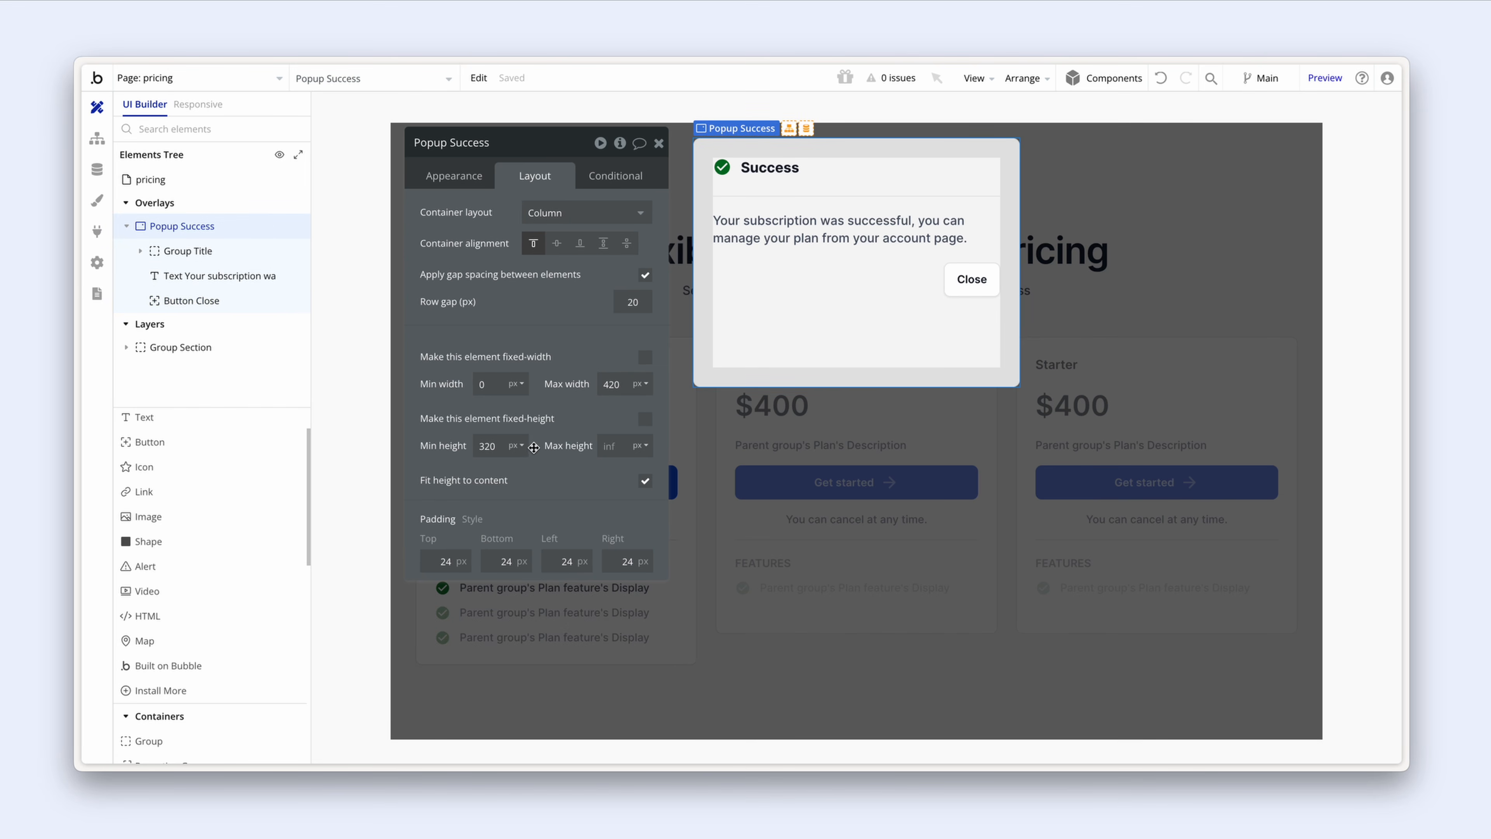
{"action": "double_click", "coordinate": [504, 448]}
{"action": "type", "text": "0"}
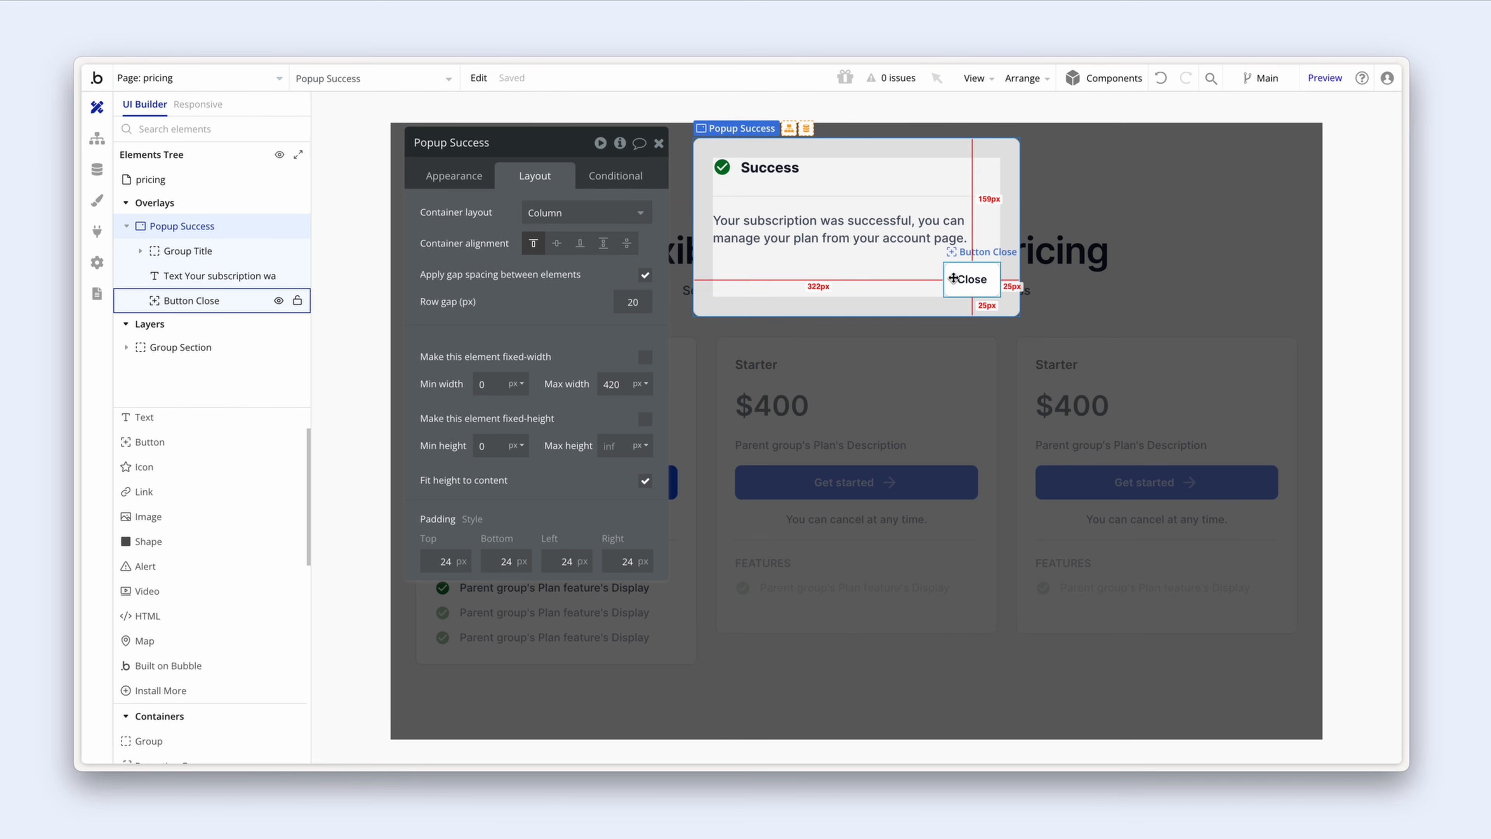
Step: Create a 'Button Close is clicked' workflow
{"action": "left_click", "coordinate": [970, 281]}
{"action": "left_click", "coordinate": [478, 180]}
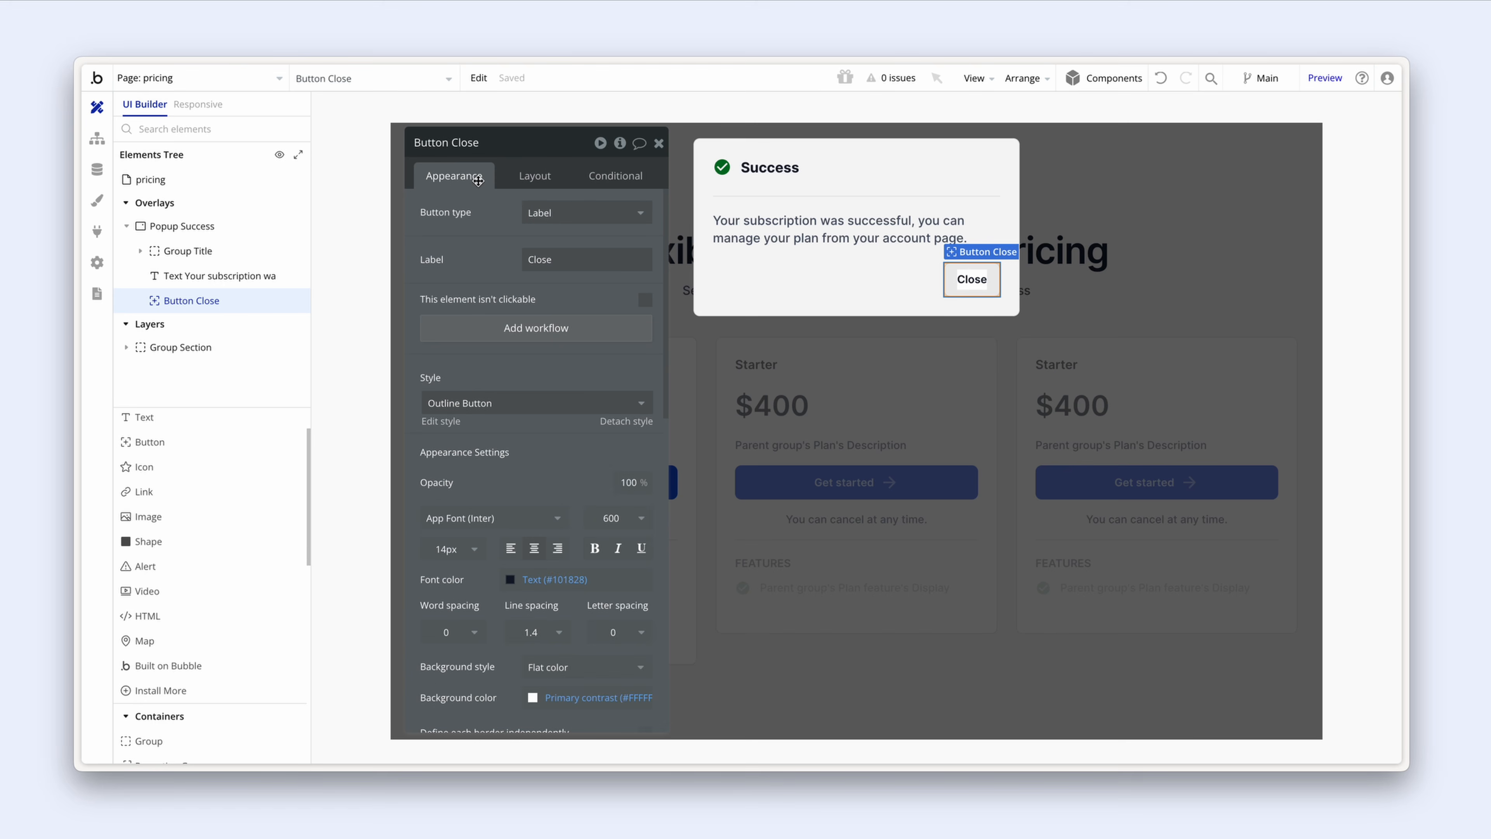
{"action": "left_click", "coordinate": [592, 331]}
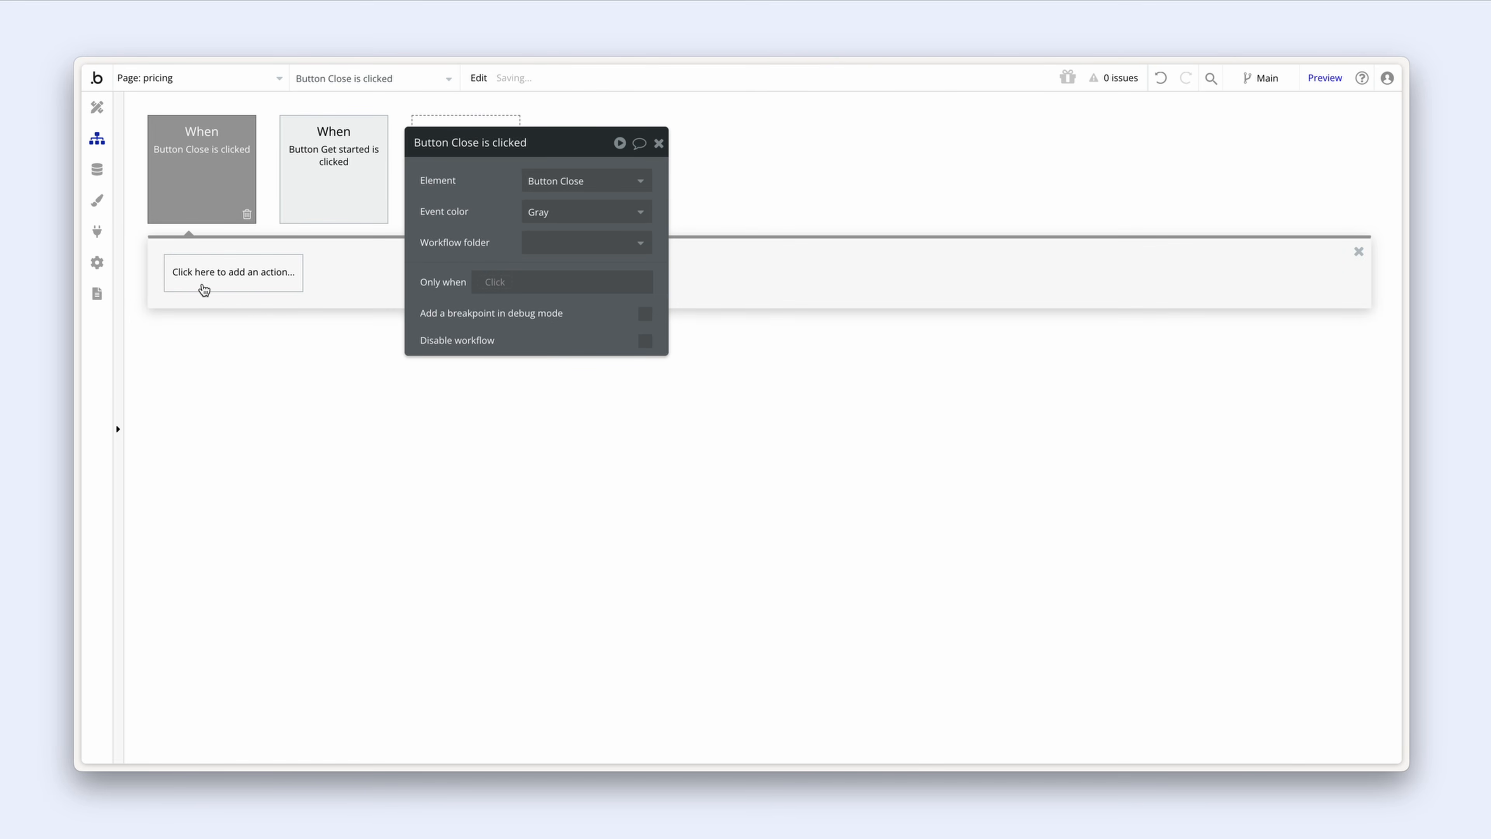
Step: Add a Hide action targeting Popup Success to the Close workflow
{"action": "left_click", "coordinate": [202, 283]}
{"action": "mouse_move", "coordinate": [241, 484]}
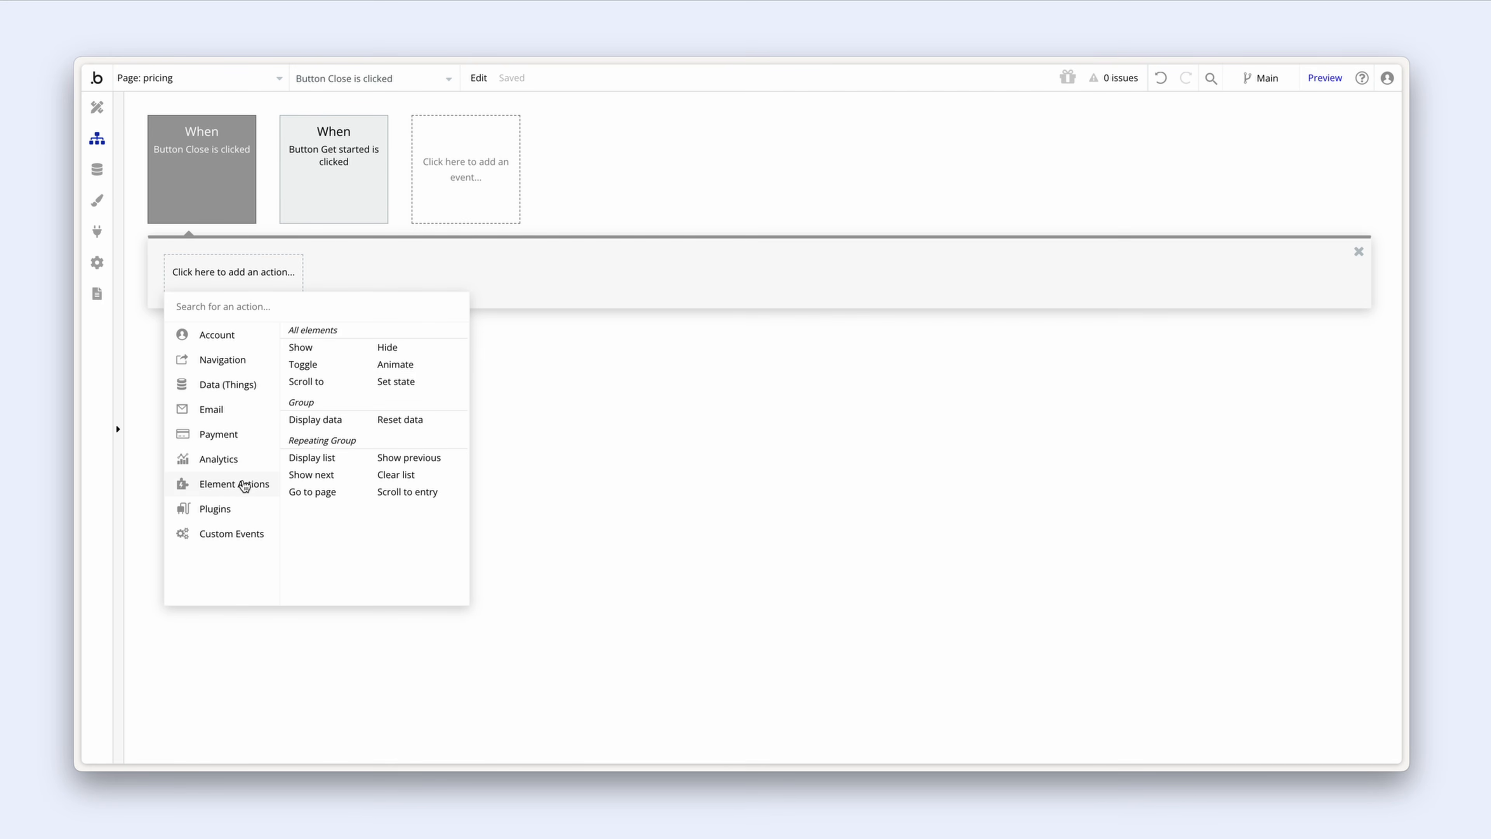
{"action": "left_click", "coordinate": [443, 351]}
{"action": "left_click", "coordinate": [555, 183]}
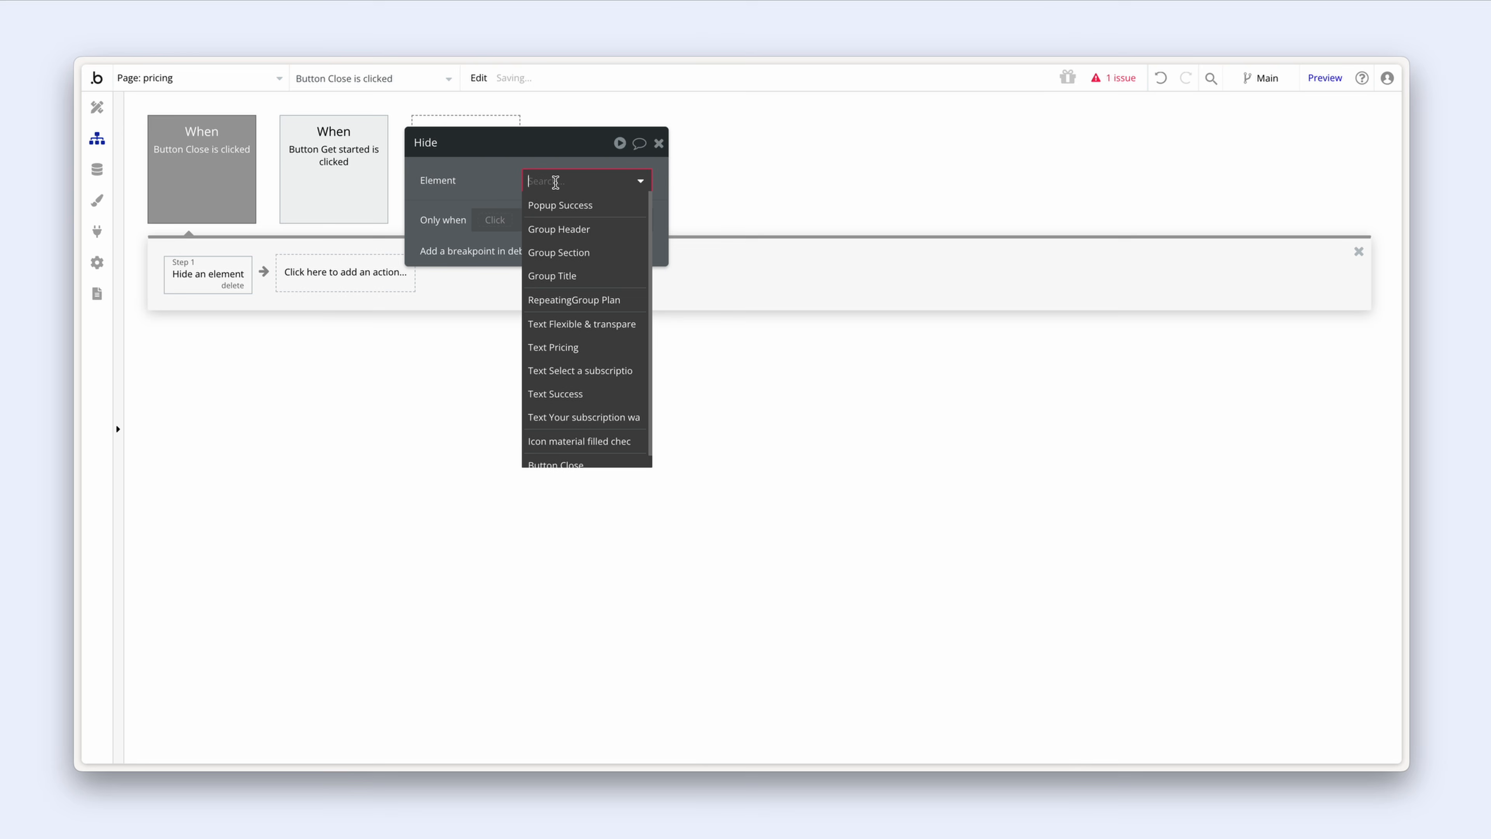
{"action": "left_click", "coordinate": [561, 204]}
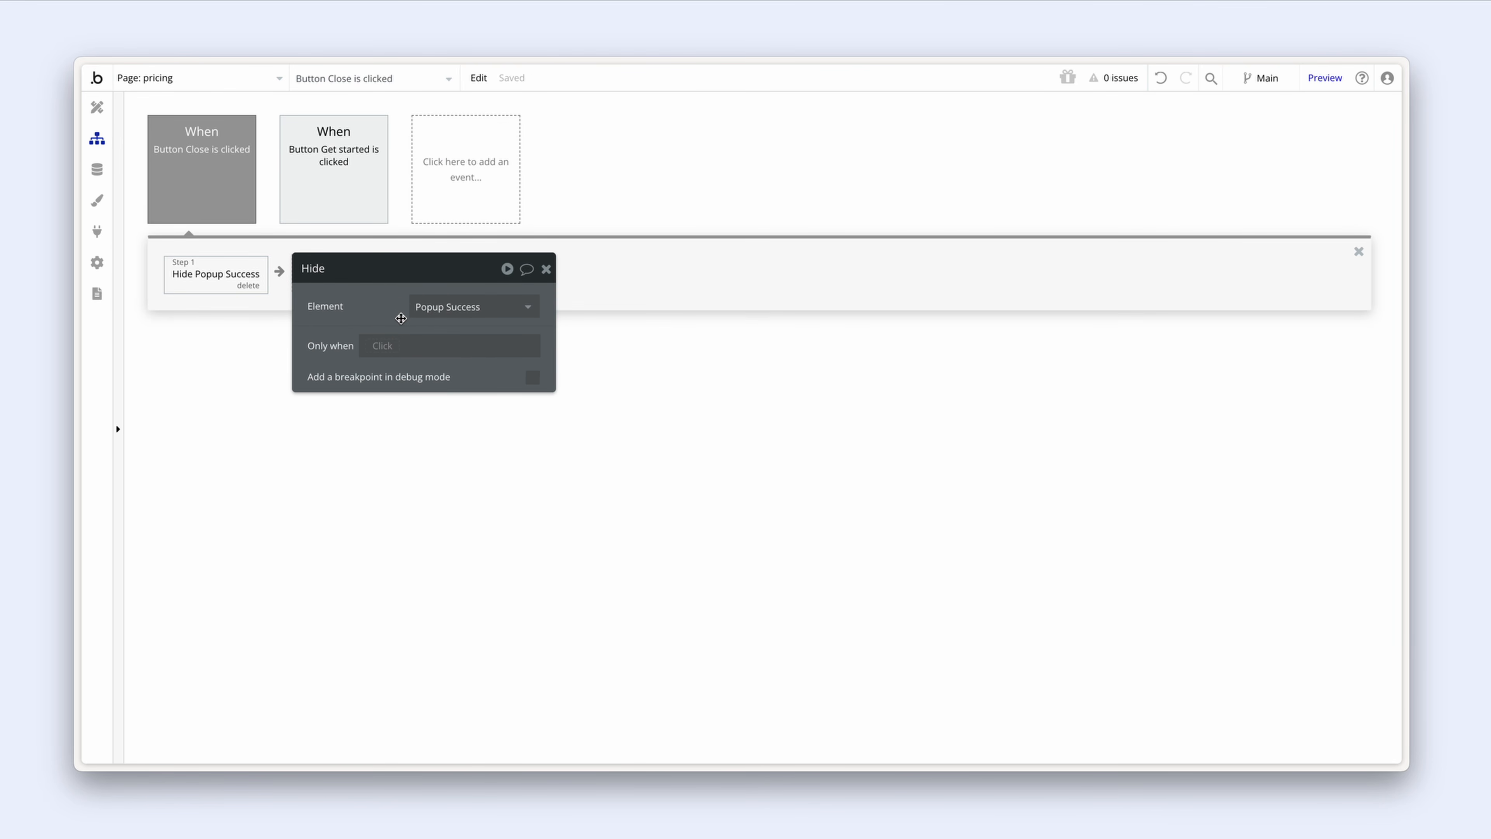
Step: Create a Page is loaded workflow and begin its Only when condition
{"action": "left_click", "coordinate": [467, 188]}
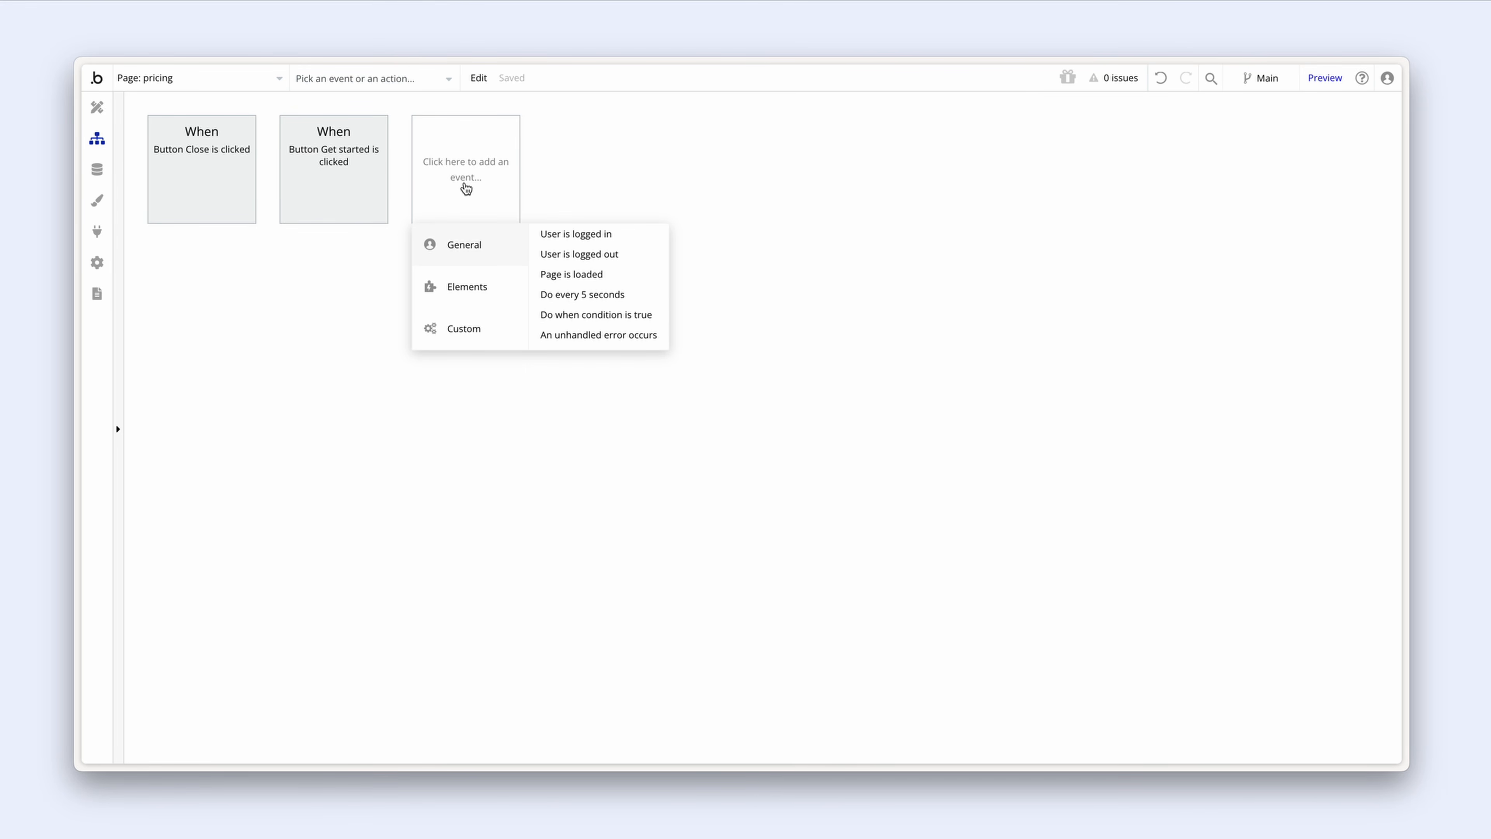
{"action": "left_click", "coordinate": [614, 284]}
{"action": "left_click_drag", "start_coordinate": [371, 339], "coordinate": [398, 334]}
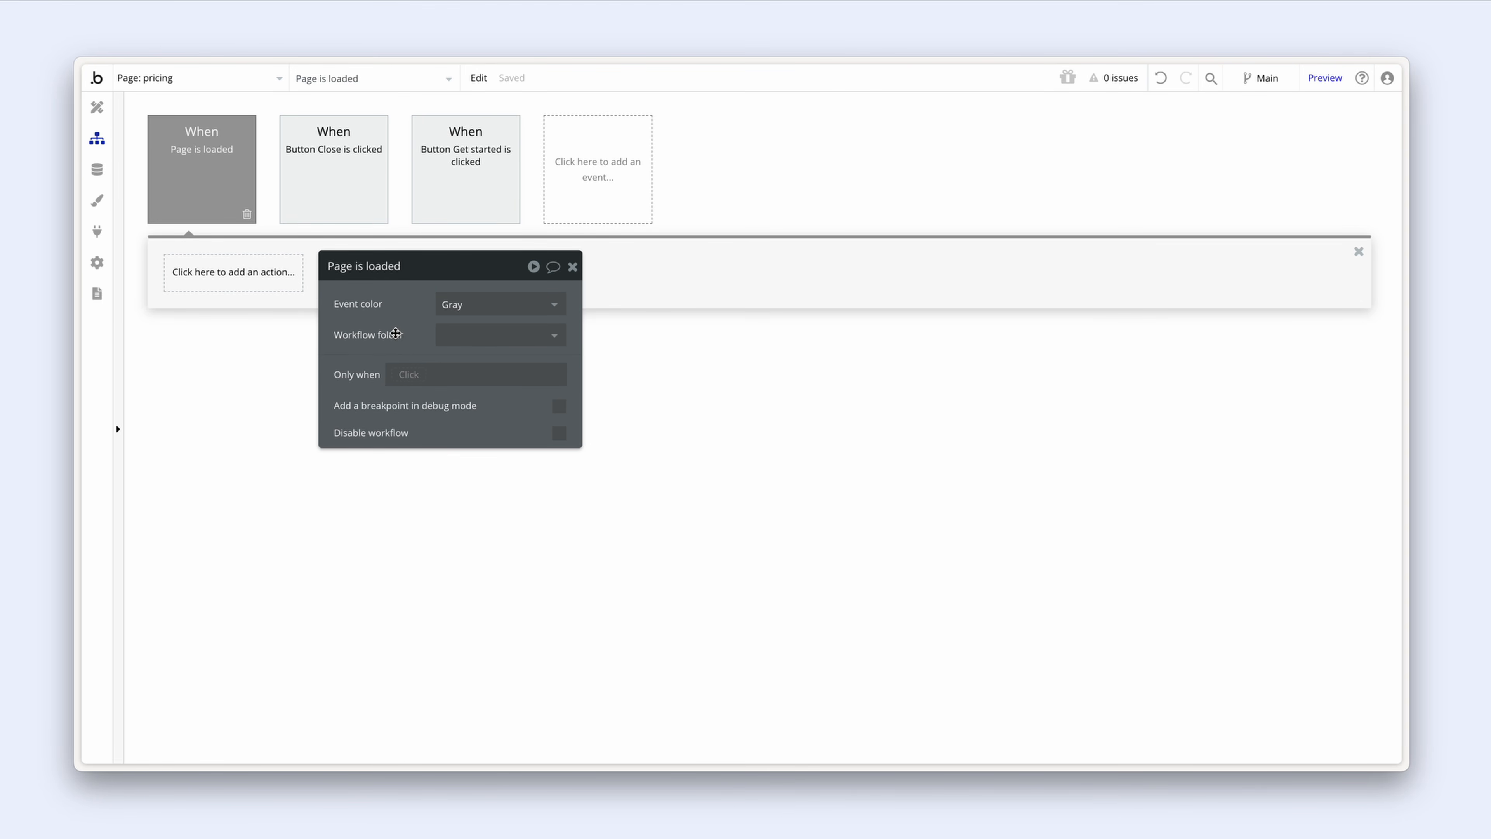
{"action": "left_click", "coordinate": [410, 375]}
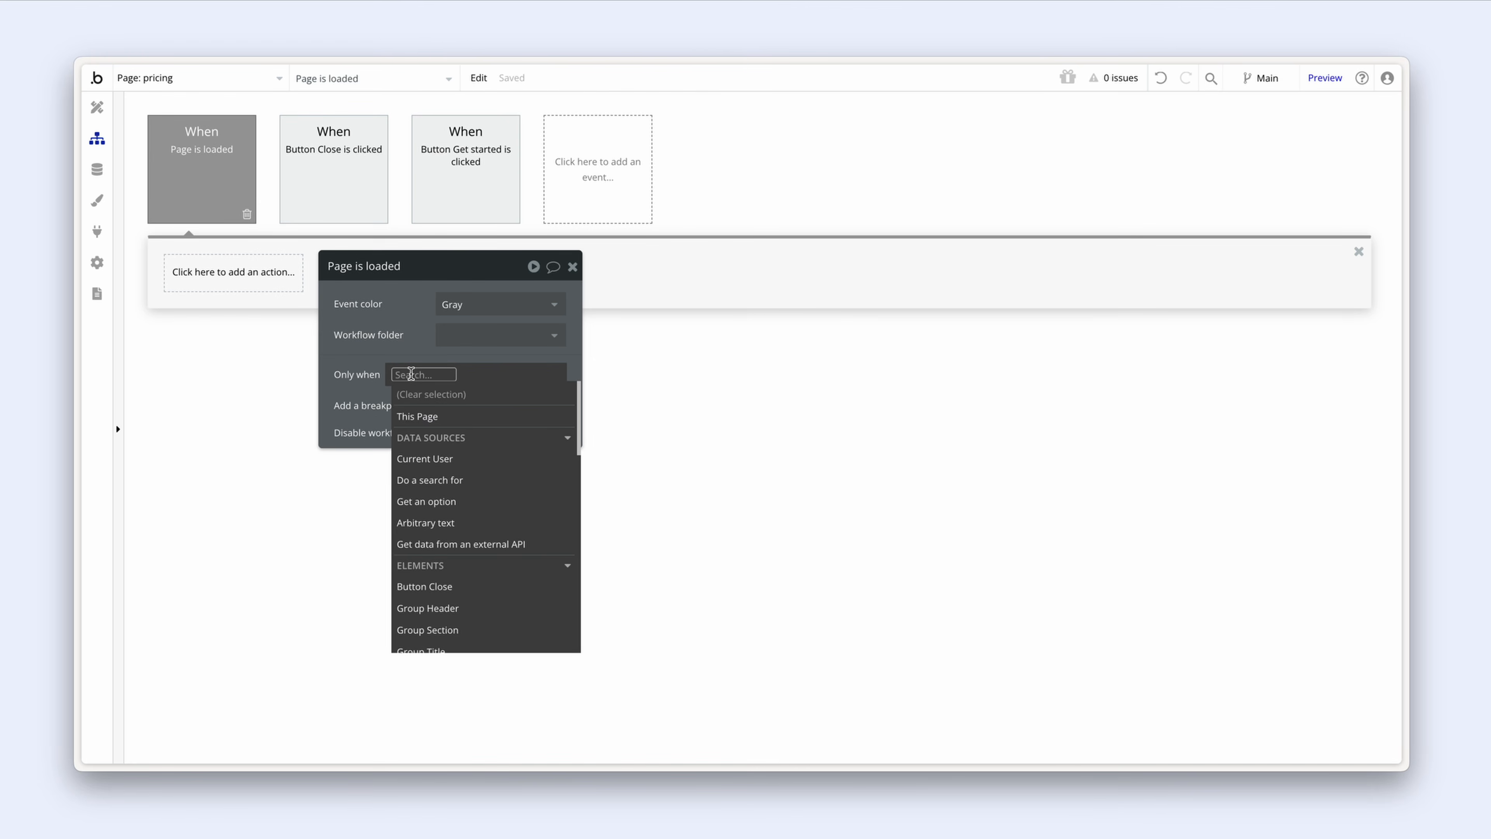
Step: Make the page-load workflow run only when the URL parameter success is true
{"action": "type", "text": "get"}
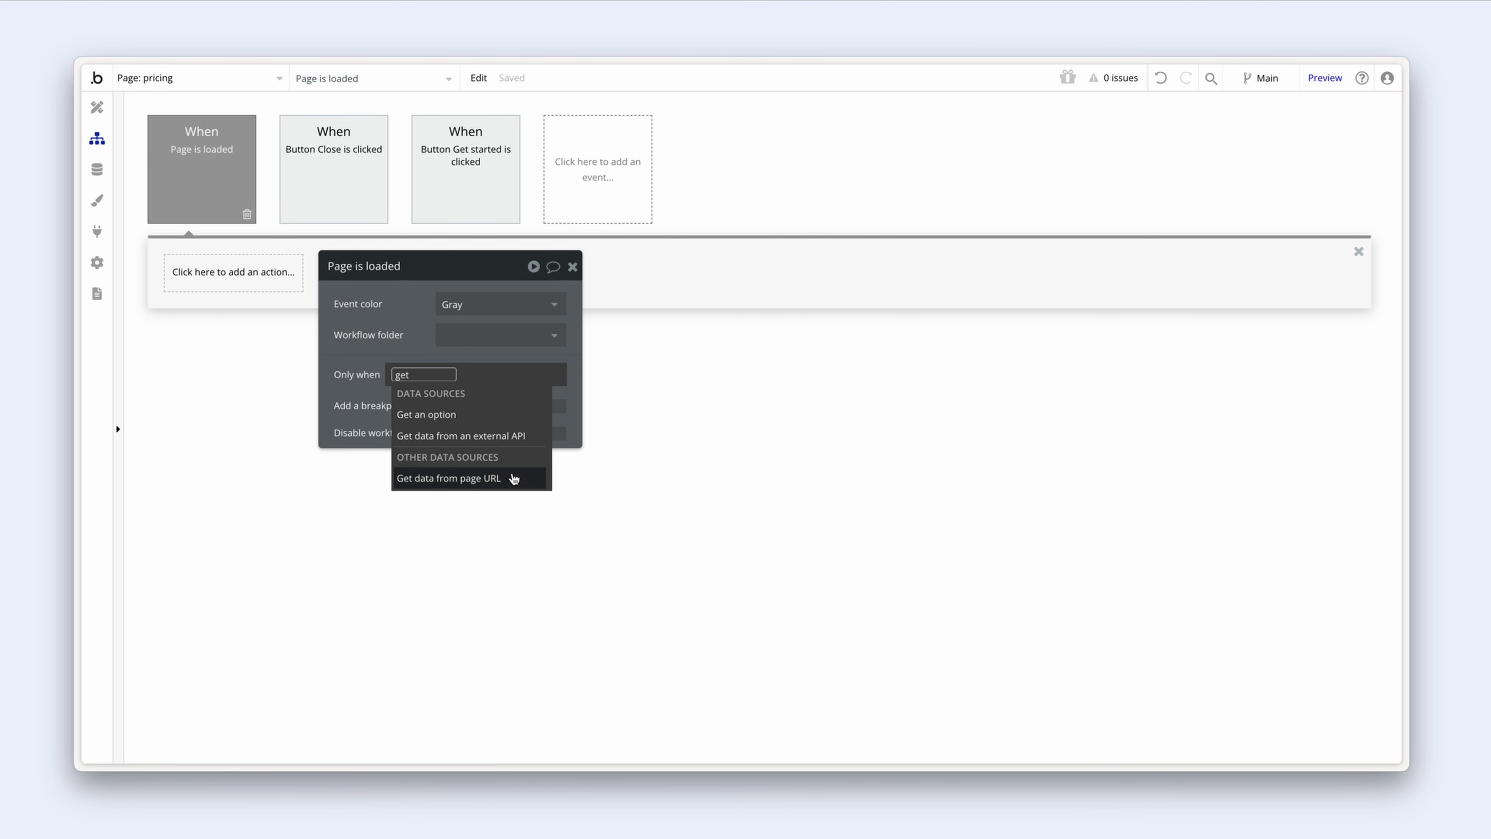
{"action": "left_click", "coordinate": [513, 488]}
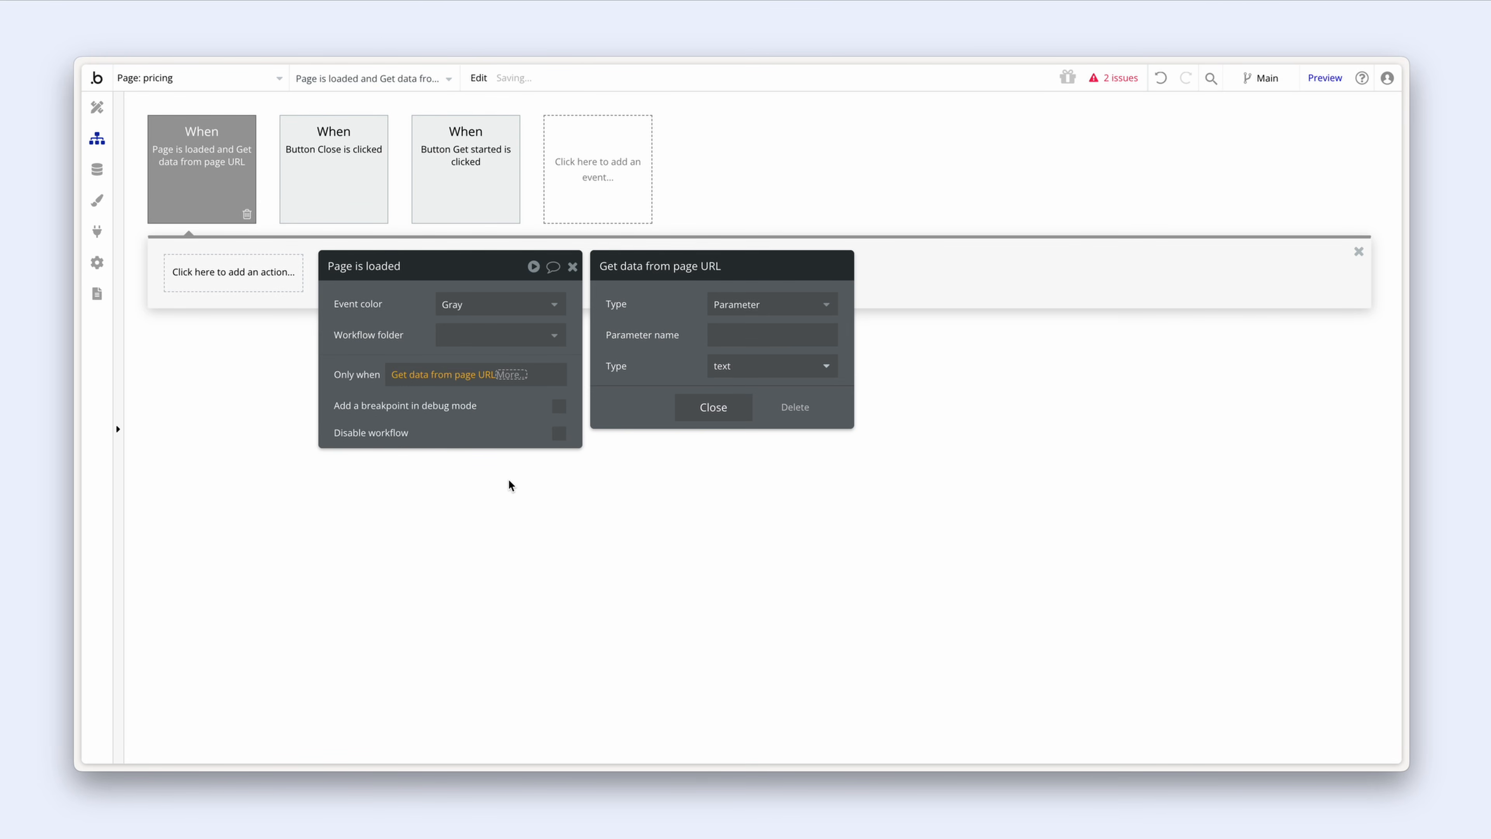
{"action": "left_click", "coordinate": [714, 337]}
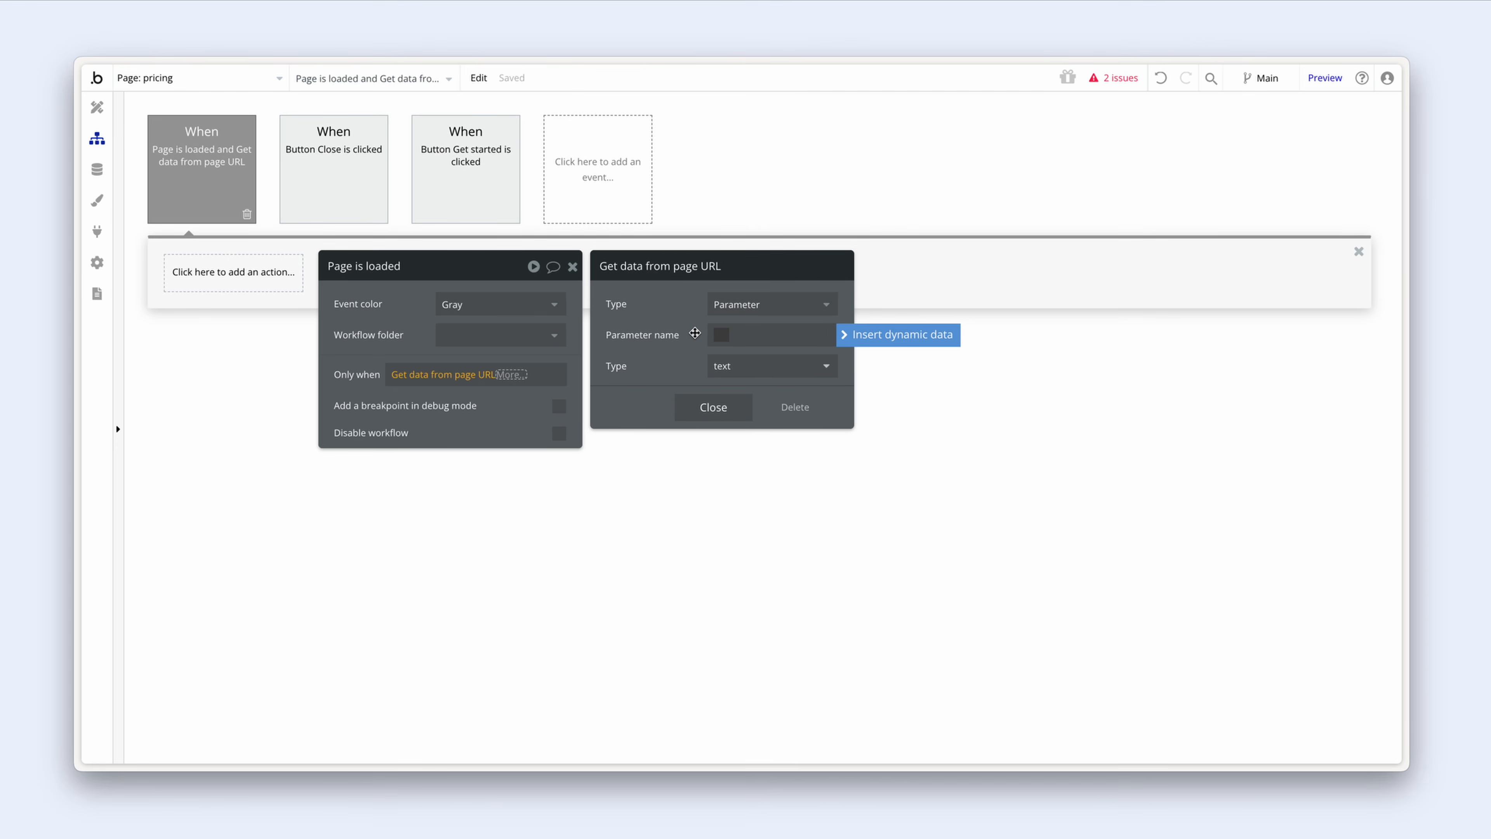
{"action": "type", "text": "success"}
{"action": "left_click", "coordinate": [534, 379]}
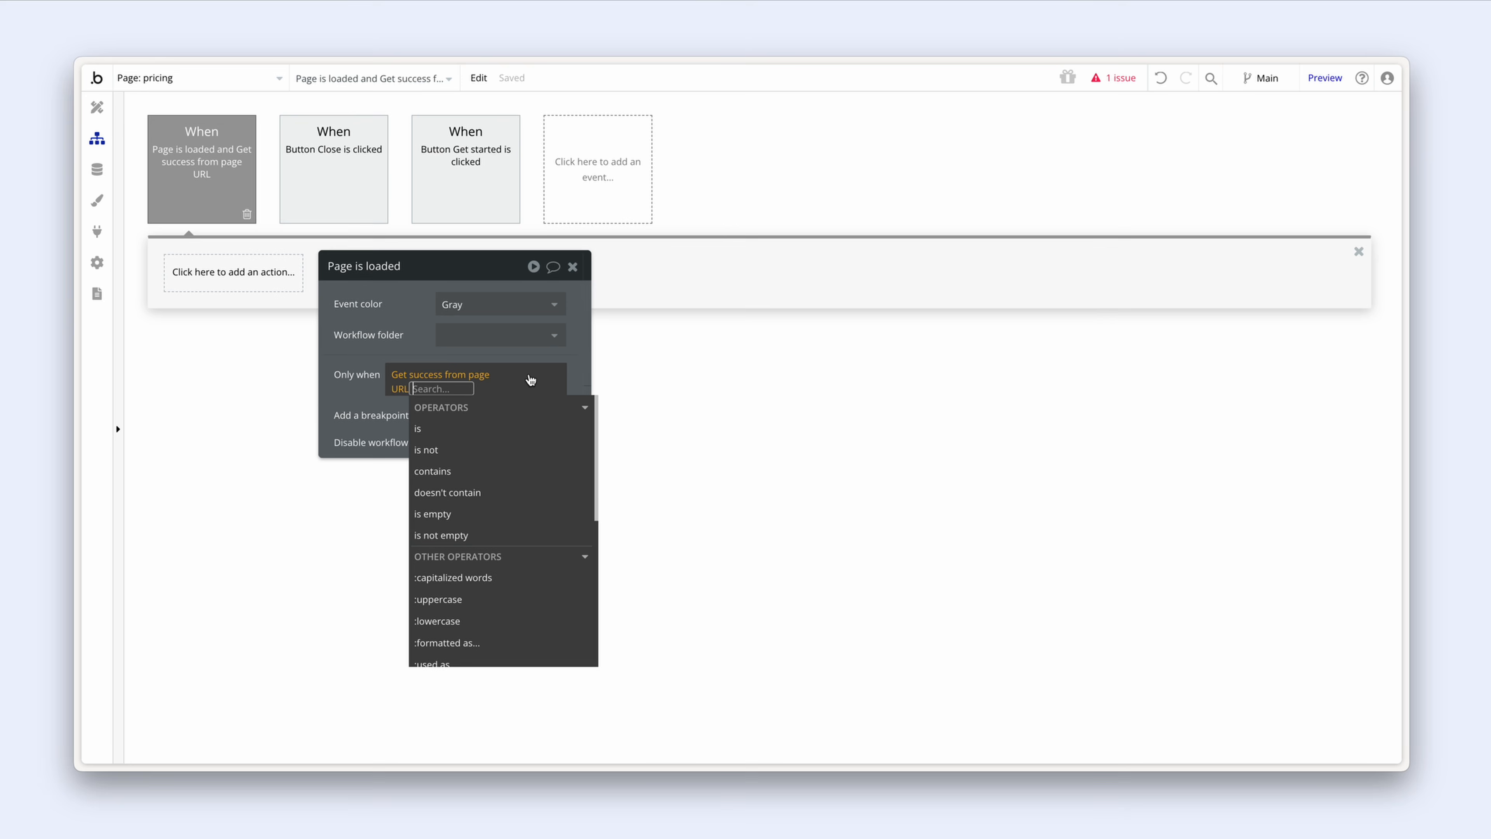
{"action": "left_click", "coordinate": [490, 426]}
{"action": "type", "text": "t"}
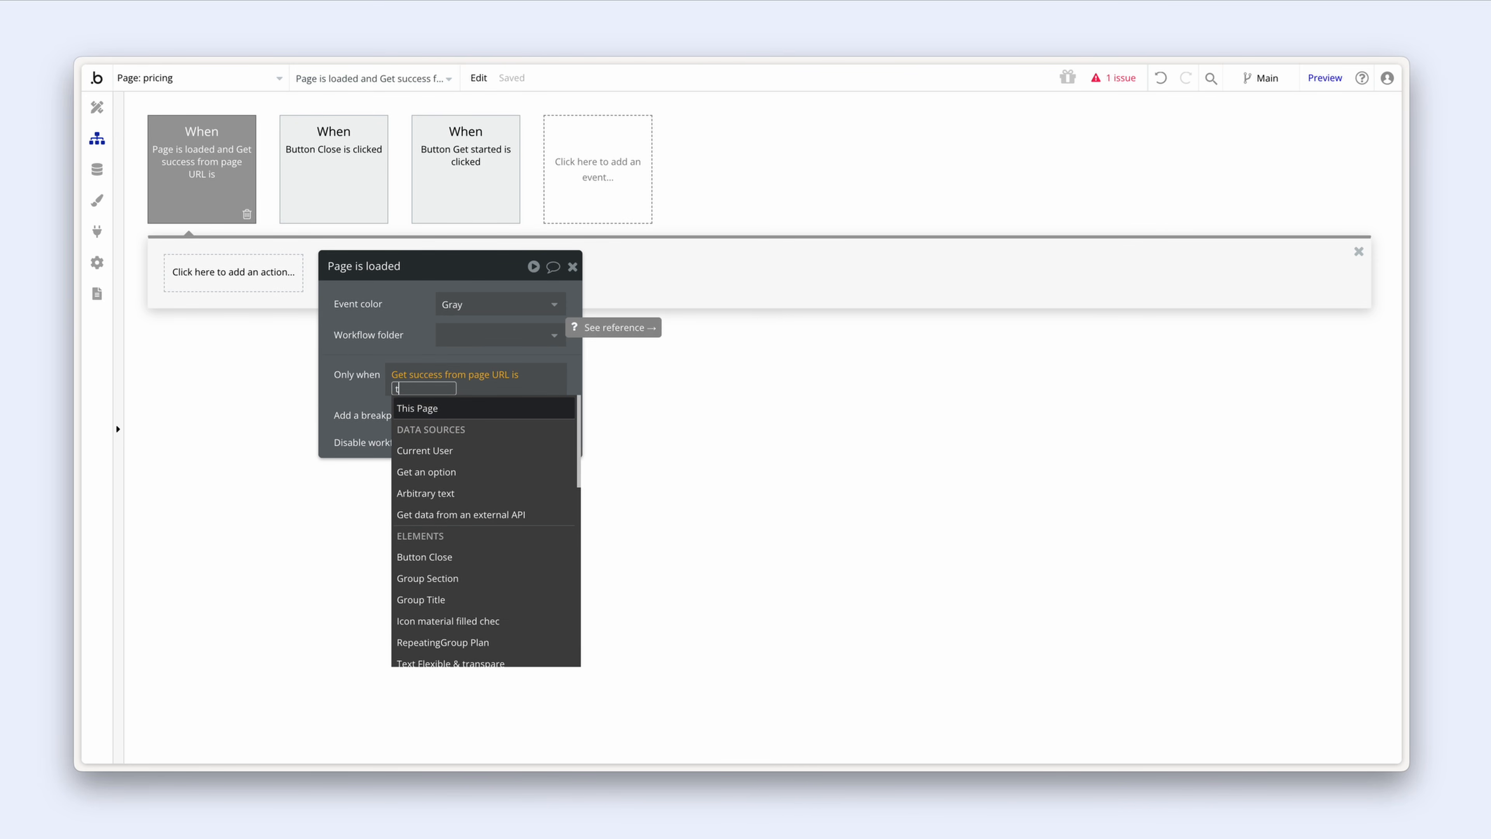
{"action": "type", "text": "rue"}
{"action": "key", "text": "Return"}
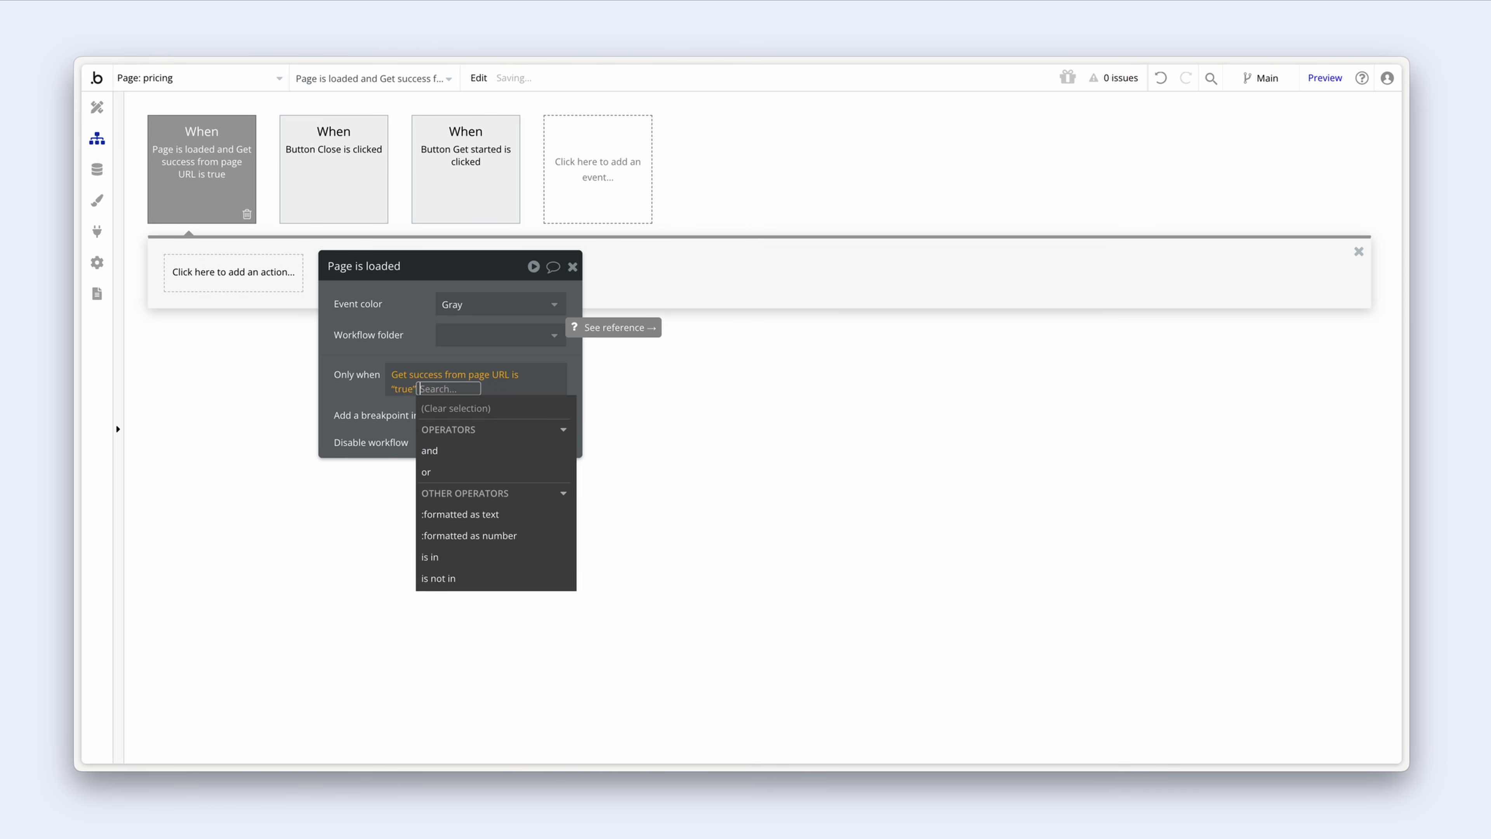
{"action": "left_click", "coordinate": [409, 316]}
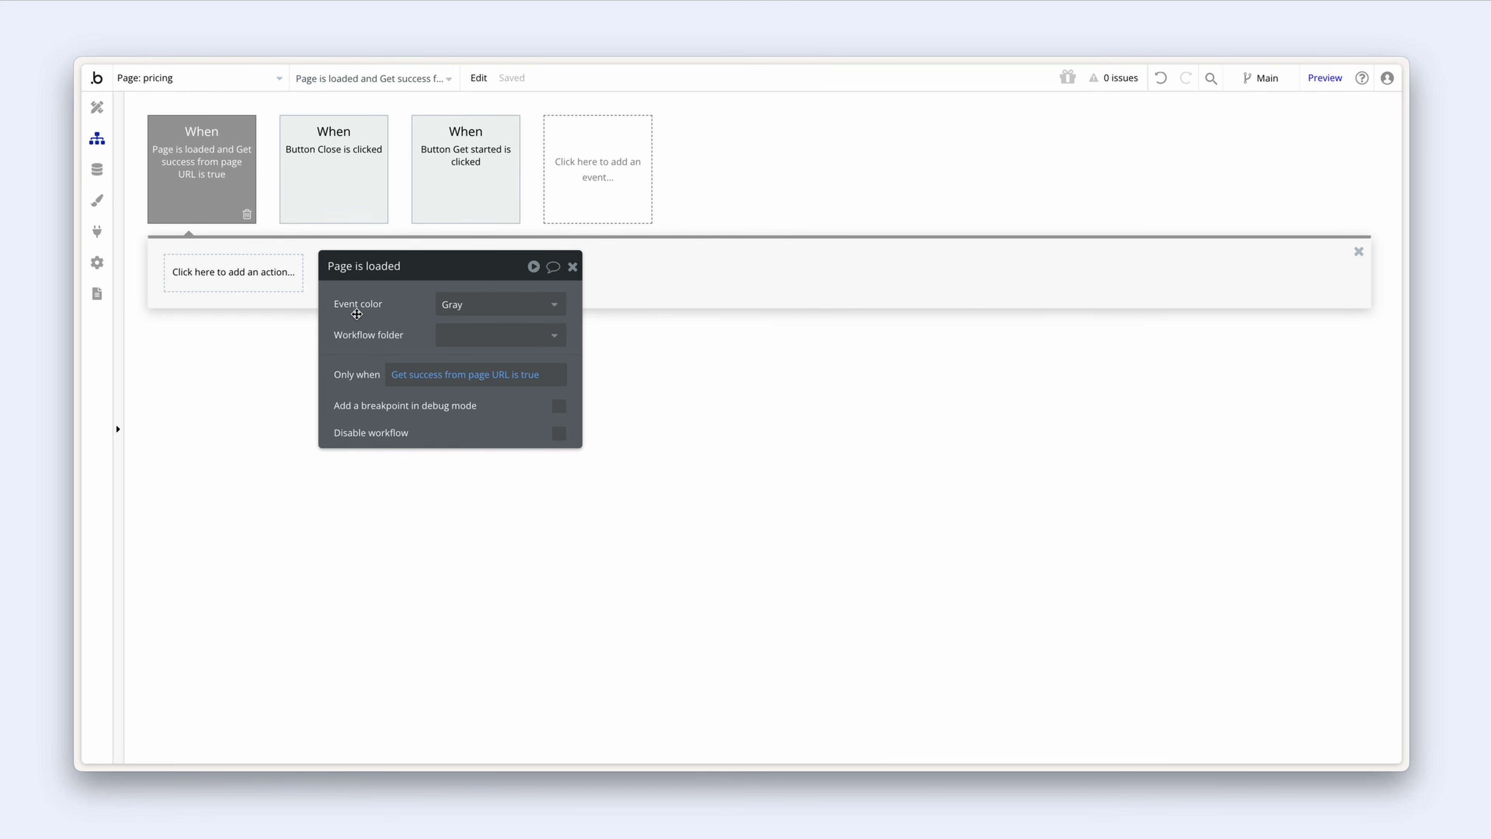
Step: Add a Show action for Popup Success as step 1
{"action": "left_click", "coordinate": [211, 276]}
{"action": "mouse_move", "coordinate": [267, 491]}
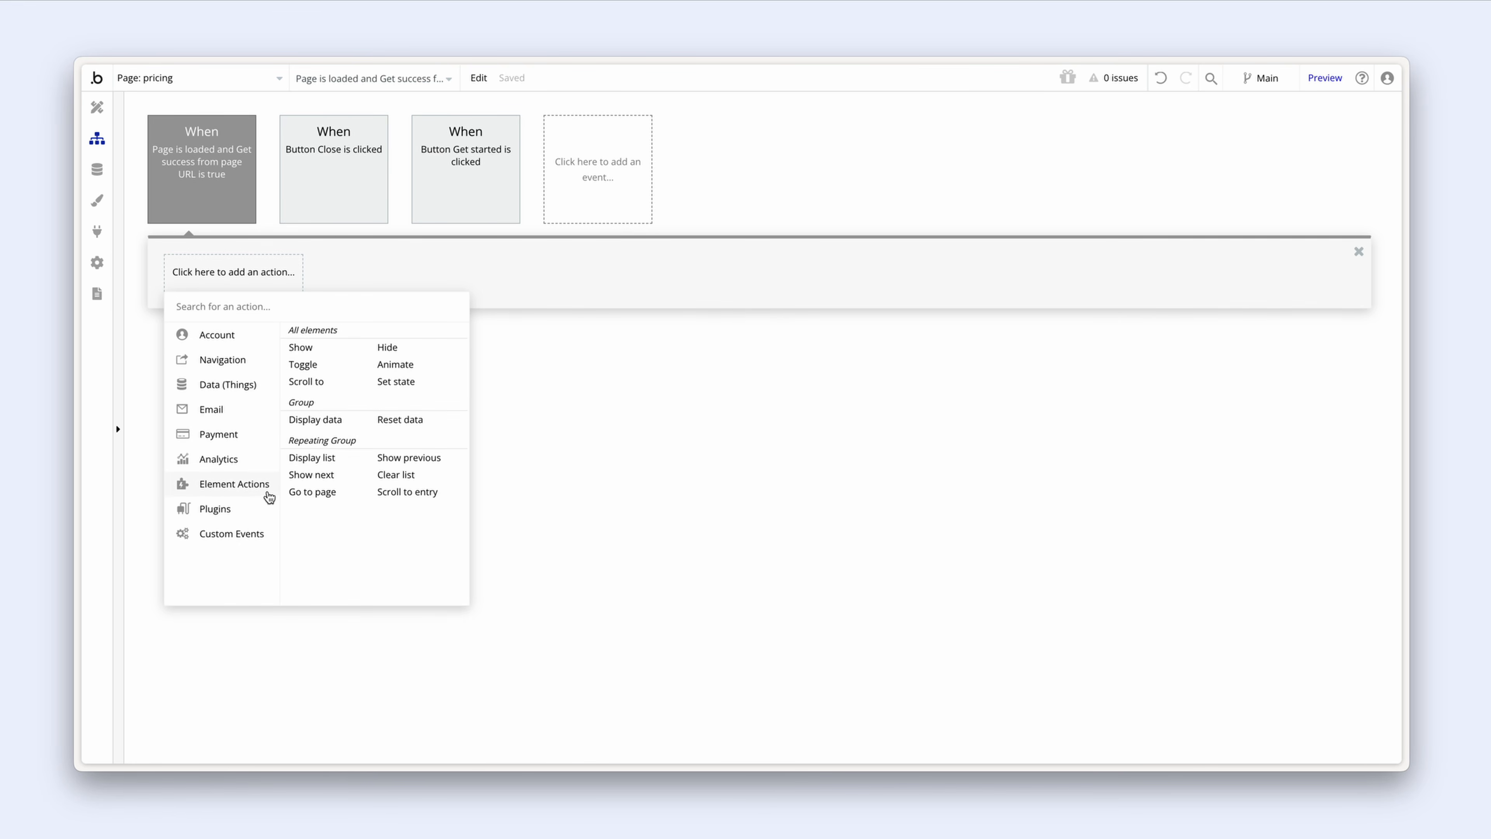
{"action": "left_click", "coordinate": [337, 345]}
{"action": "left_click", "coordinate": [487, 305]}
{"action": "left_click", "coordinate": [493, 326]}
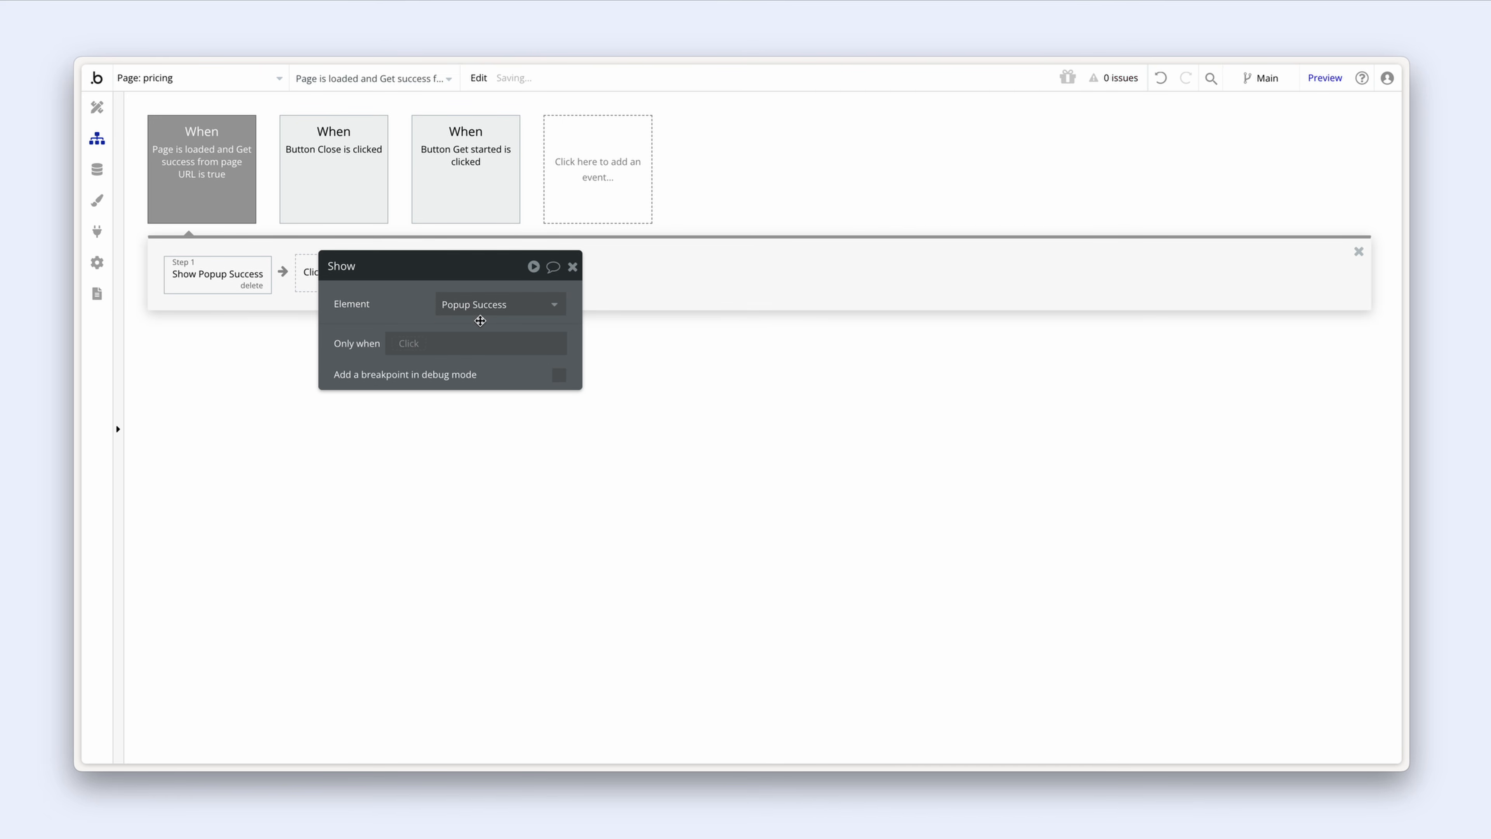
{"action": "left_click_drag", "start_coordinate": [408, 314], "coordinate": [382, 318]}
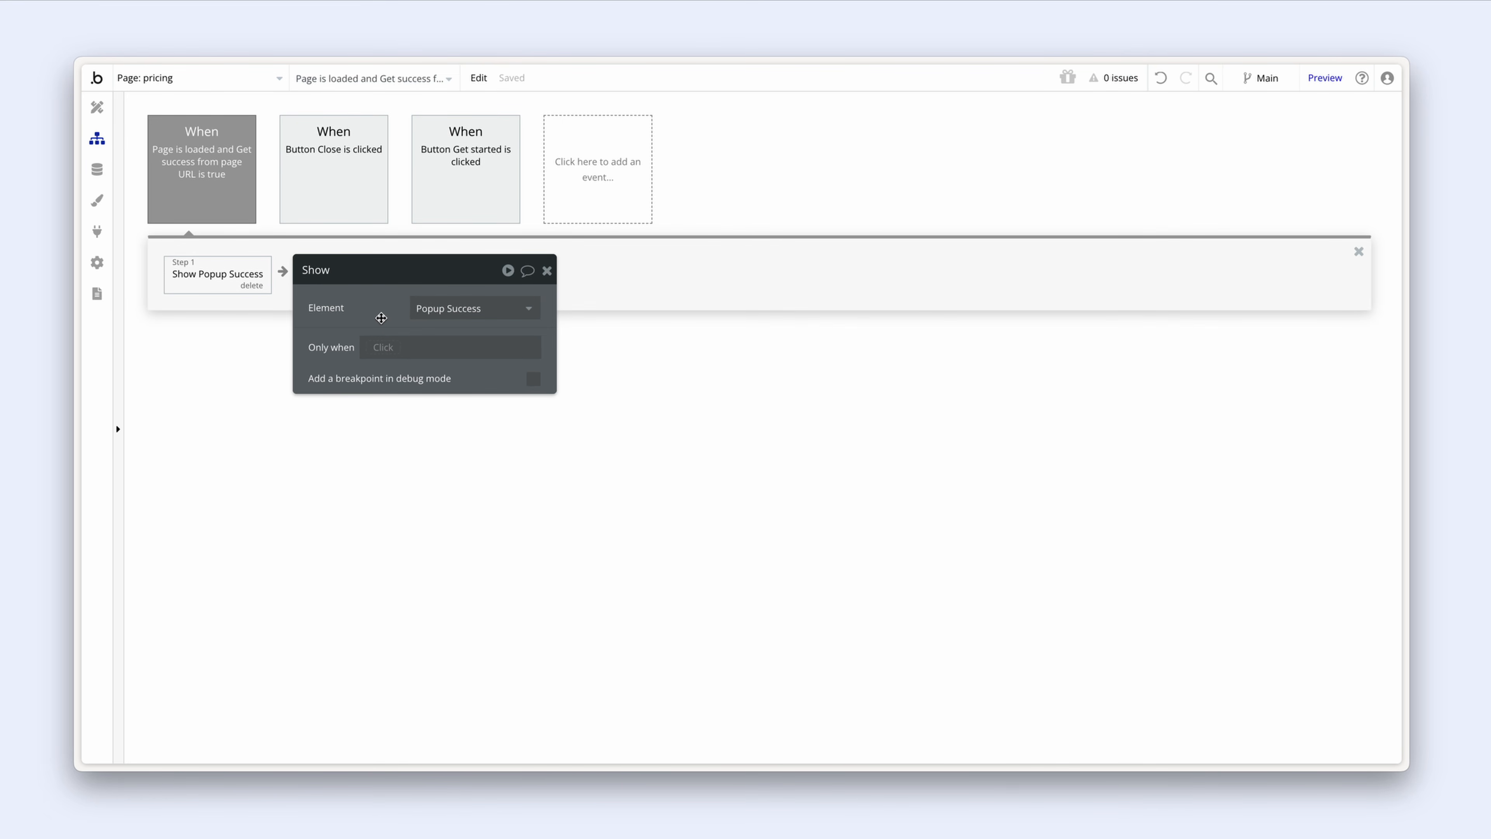
{"action": "left_click", "coordinate": [98, 238]}
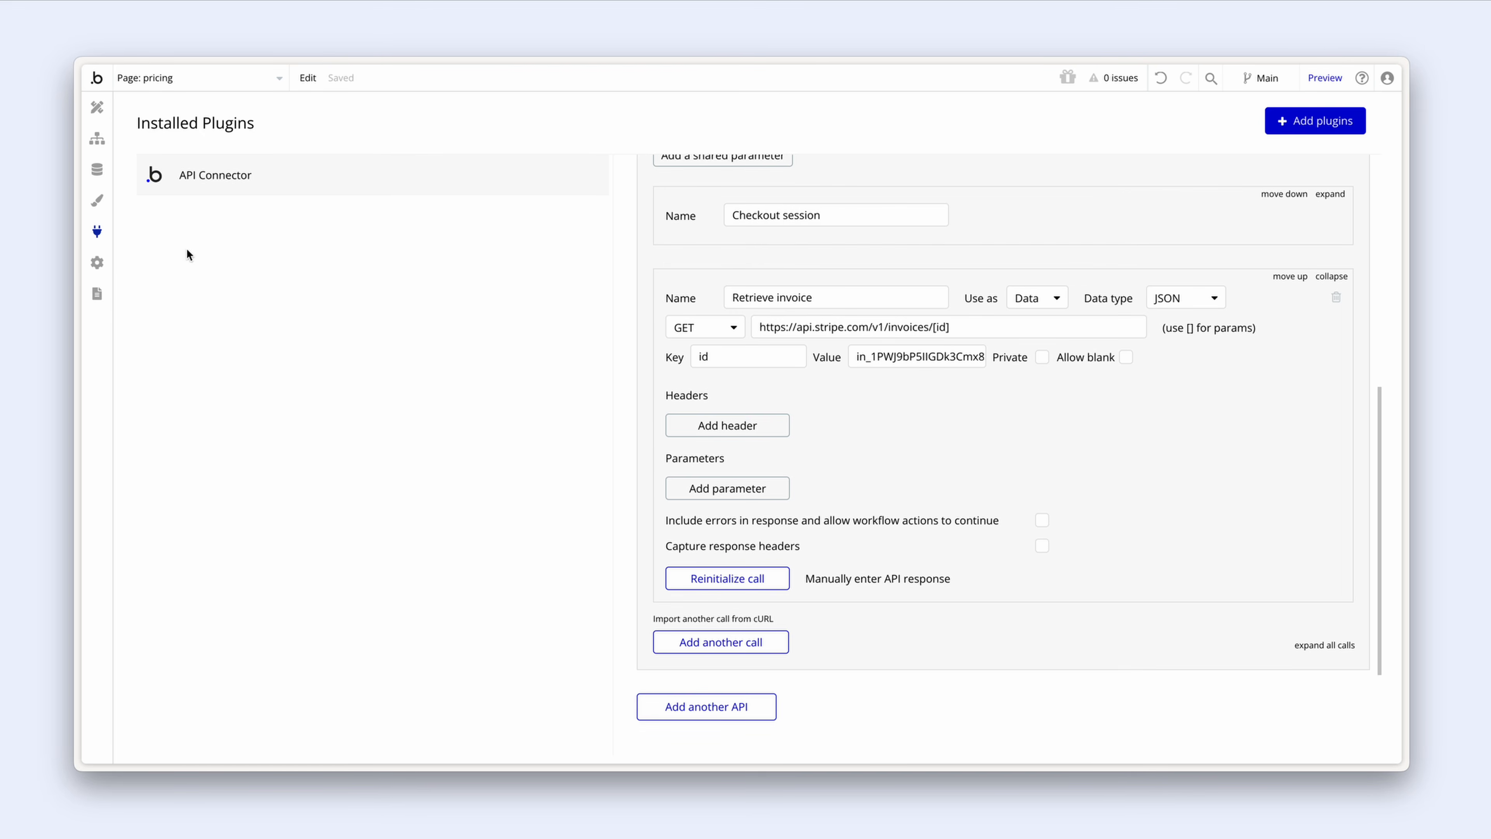
{"action": "scroll", "coordinate": [920, 356], "scroll_direction": "up", "scroll_amount": 2}
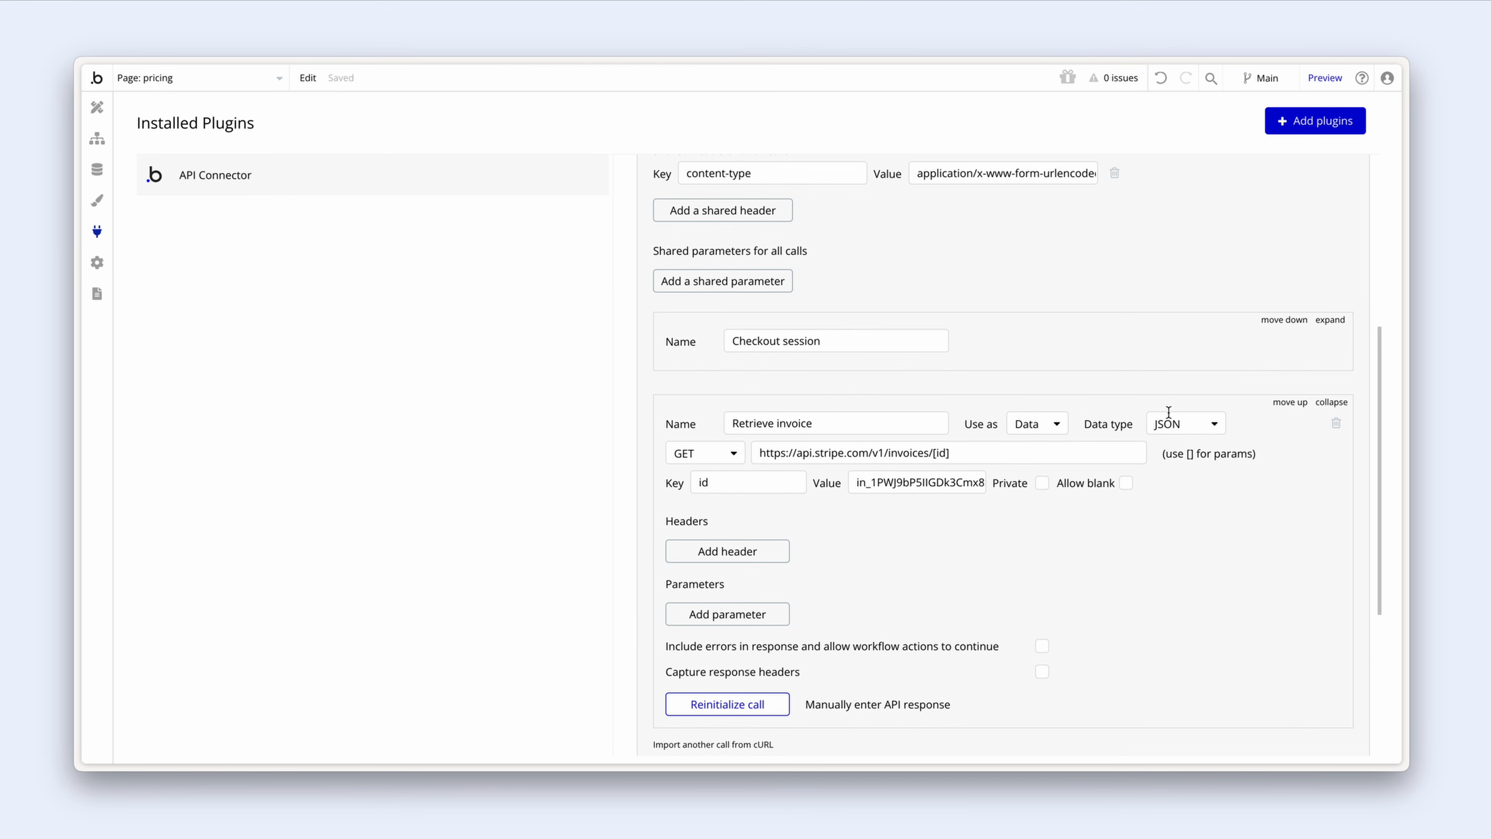
{"action": "left_click", "coordinate": [1331, 402]}
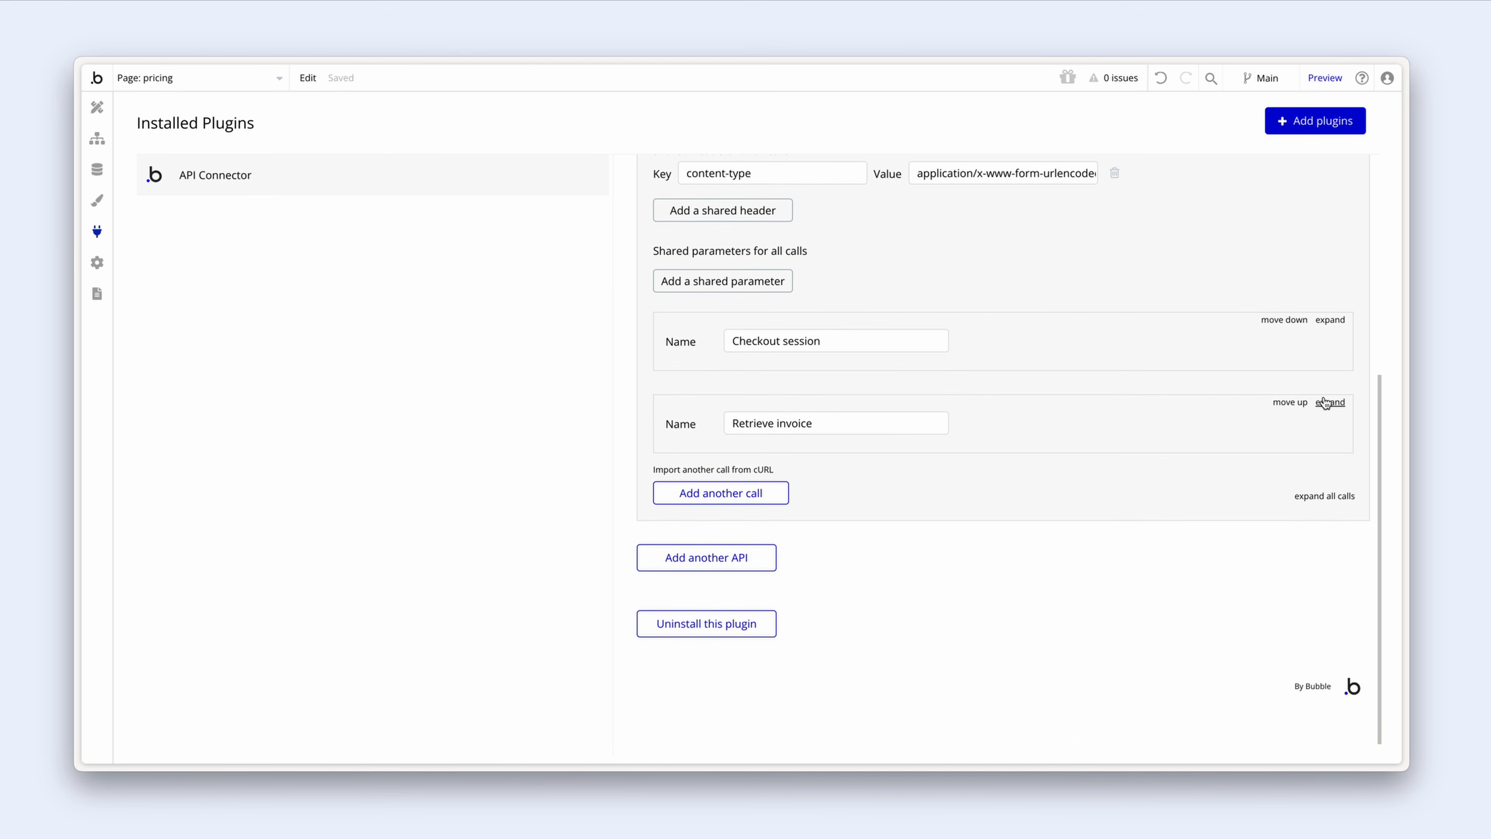
{"action": "left_click", "coordinate": [1330, 320]}
{"action": "scroll", "coordinate": [922, 506], "scroll_direction": "down", "scroll_amount": 2}
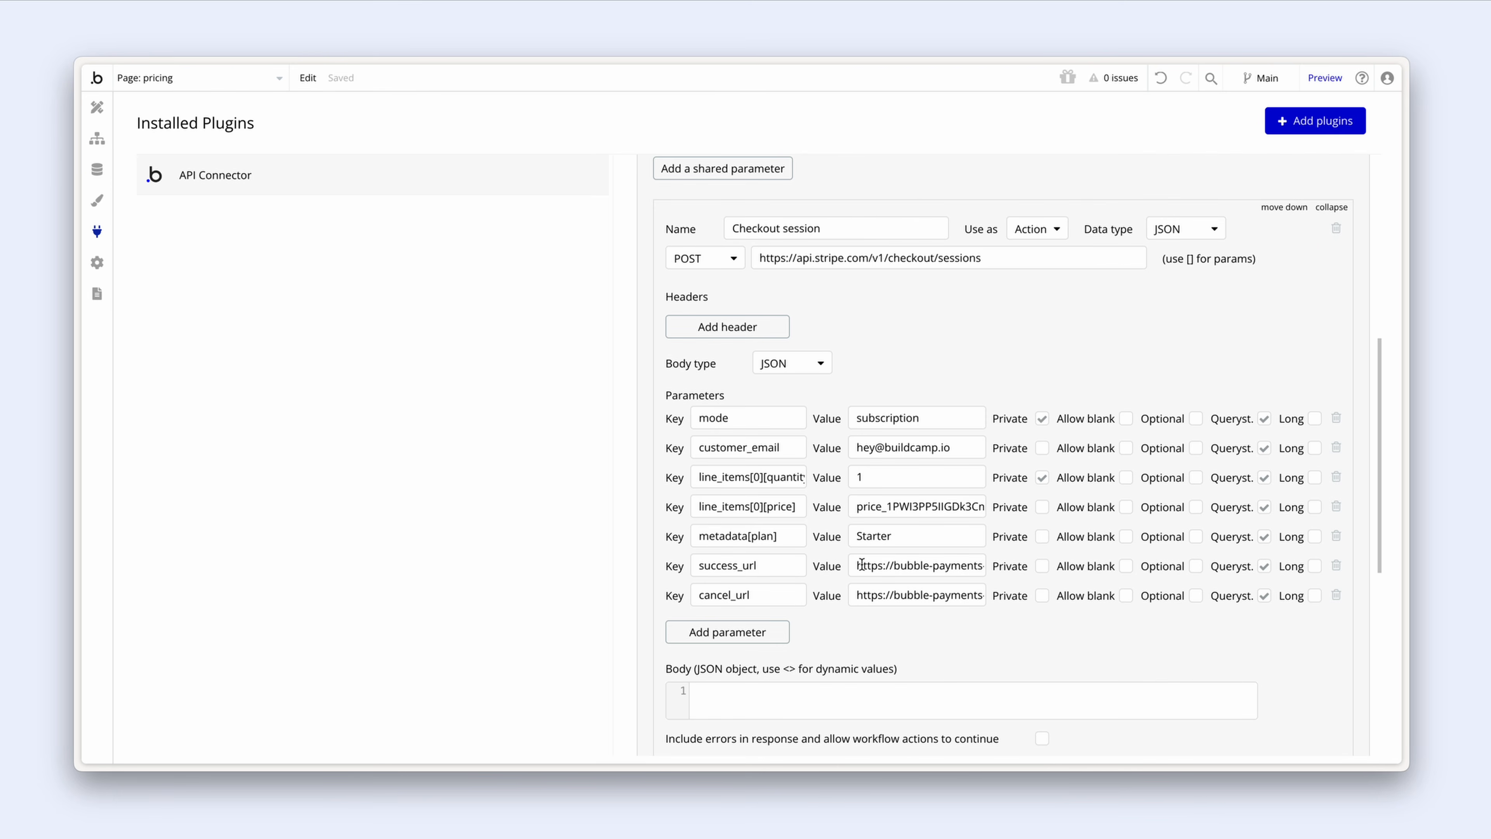
{"action": "left_click_drag", "start_coordinate": [858, 565], "coordinate": [1010, 564]}
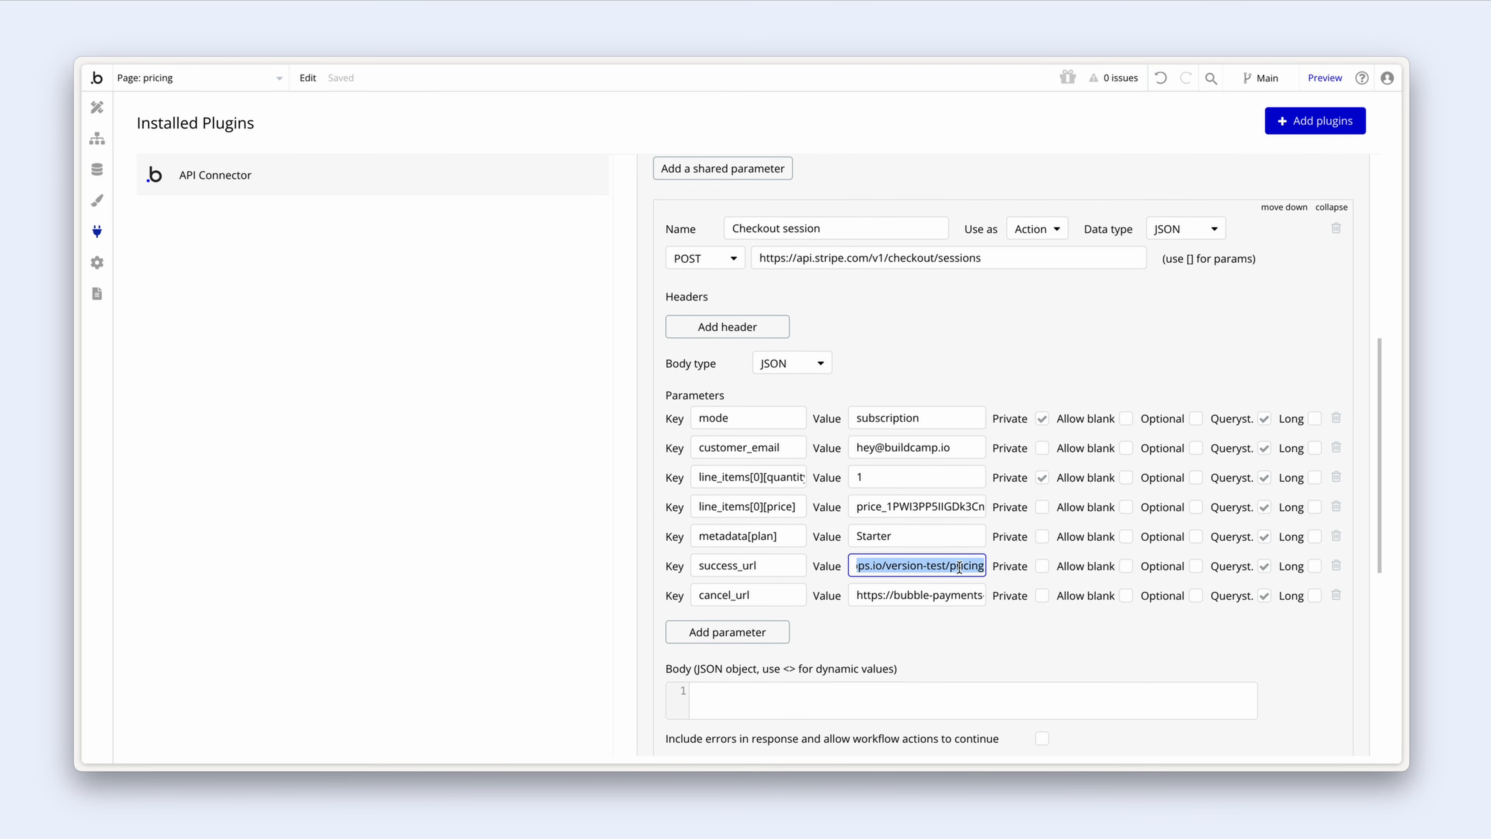
{"action": "left_click", "coordinate": [95, 147]}
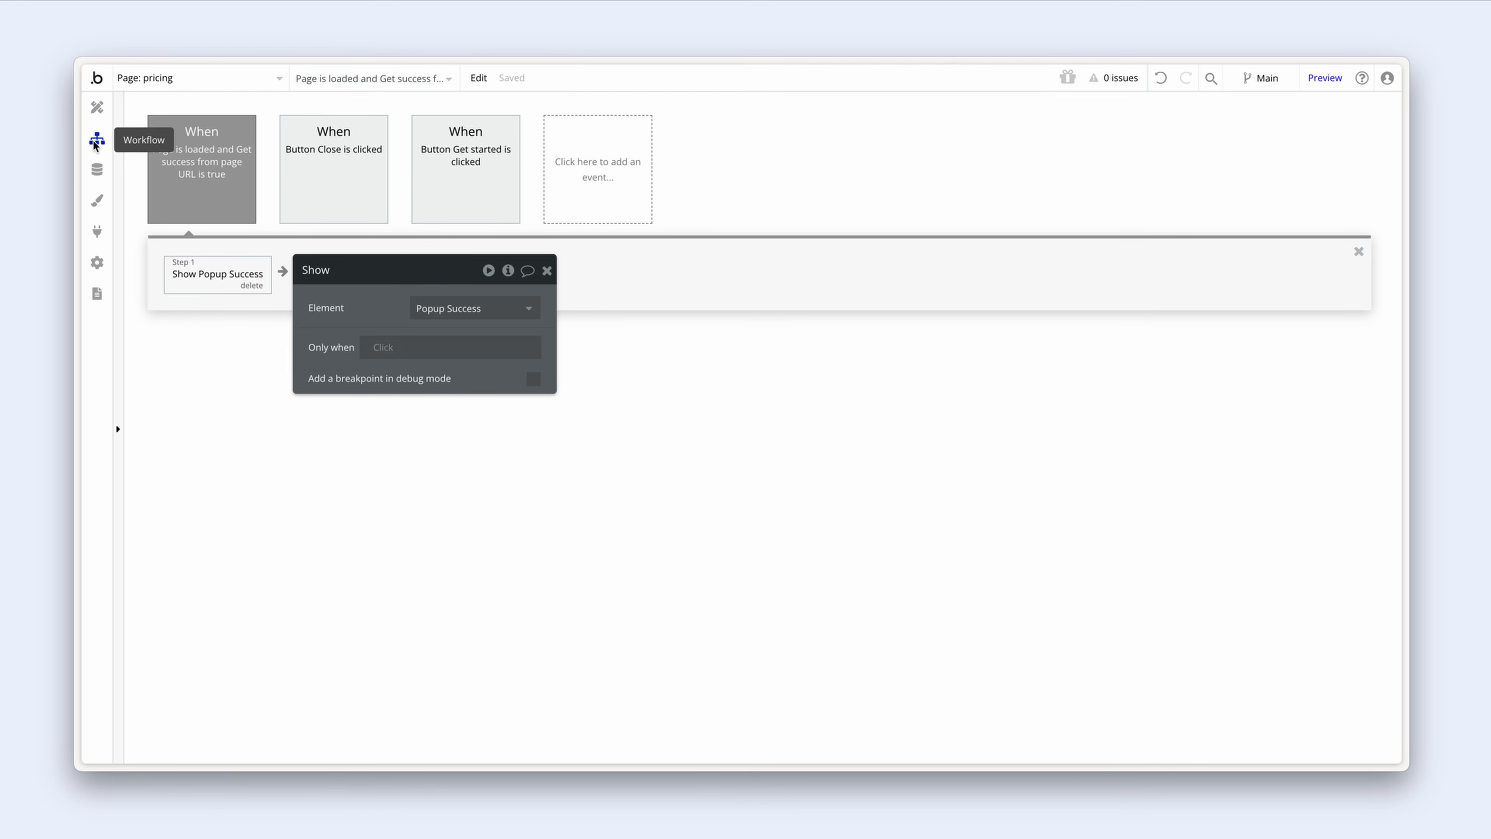
Step: Review the Get started workflow's Stripe checkout step and its success_url This URL?success=true
{"action": "left_click", "coordinate": [467, 169]}
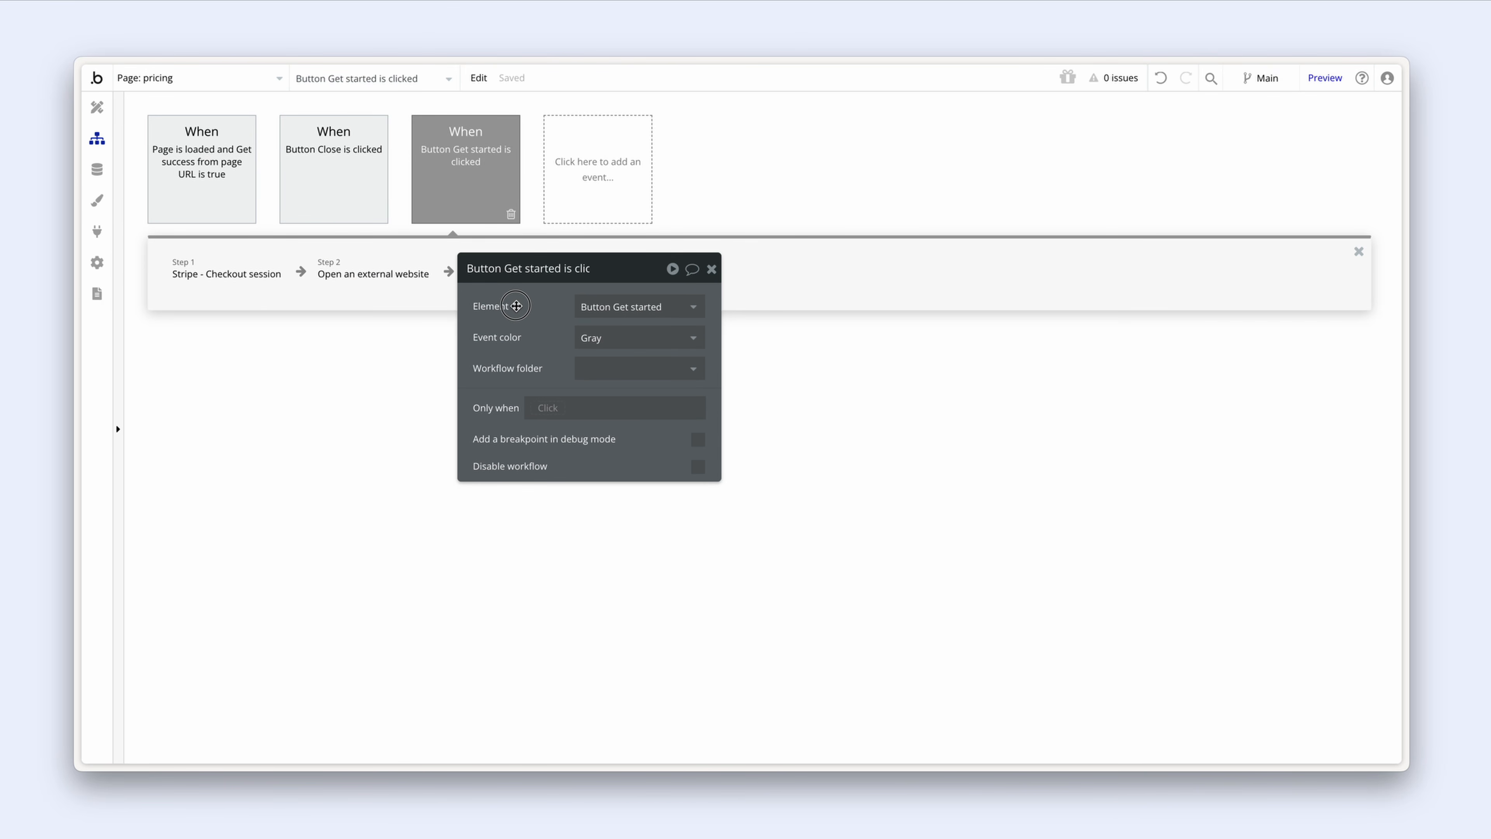
{"action": "left_click", "coordinate": [240, 282]}
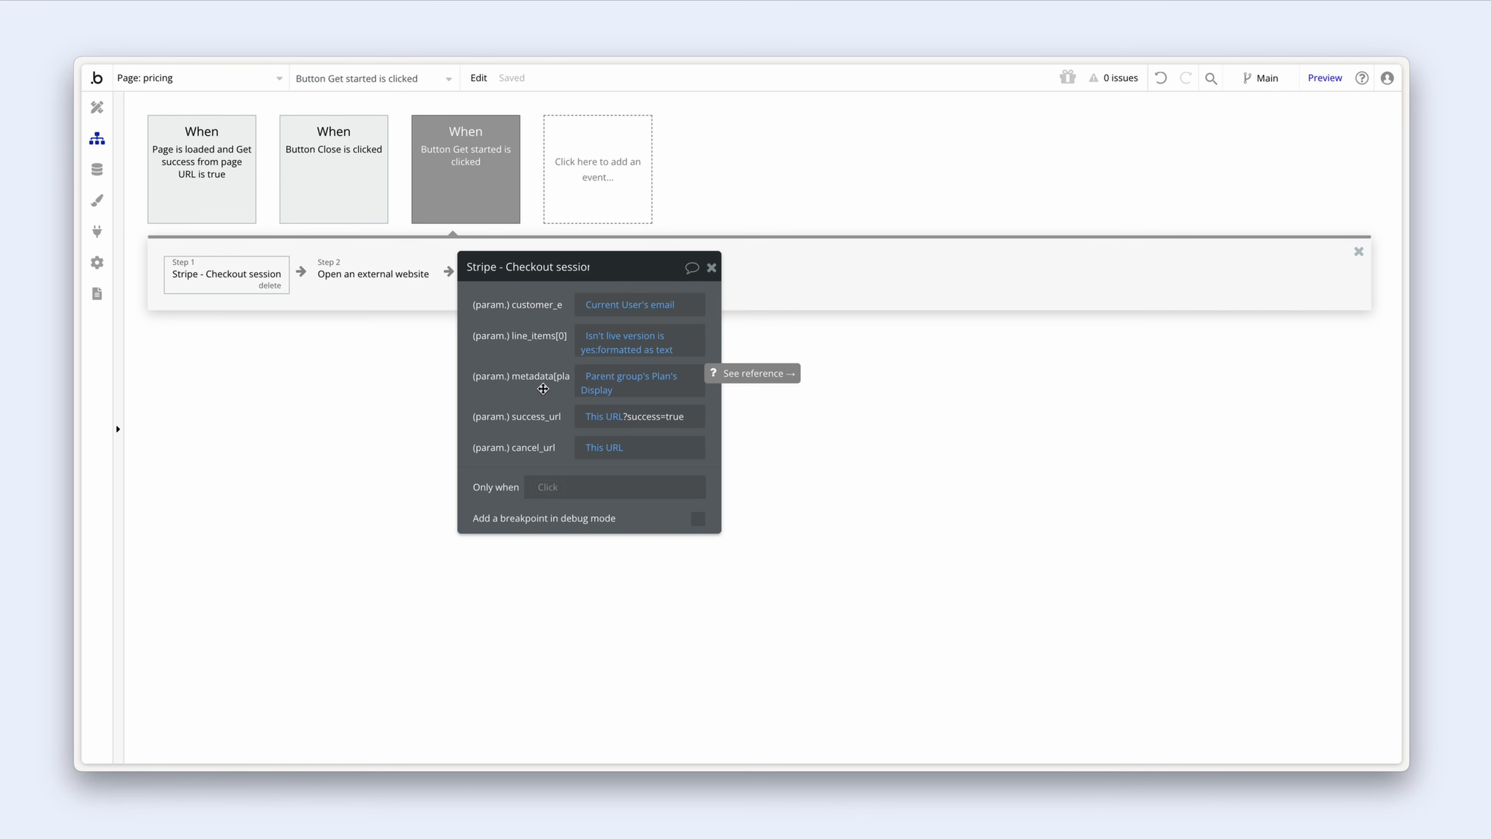
{"action": "left_click", "coordinate": [214, 172]}
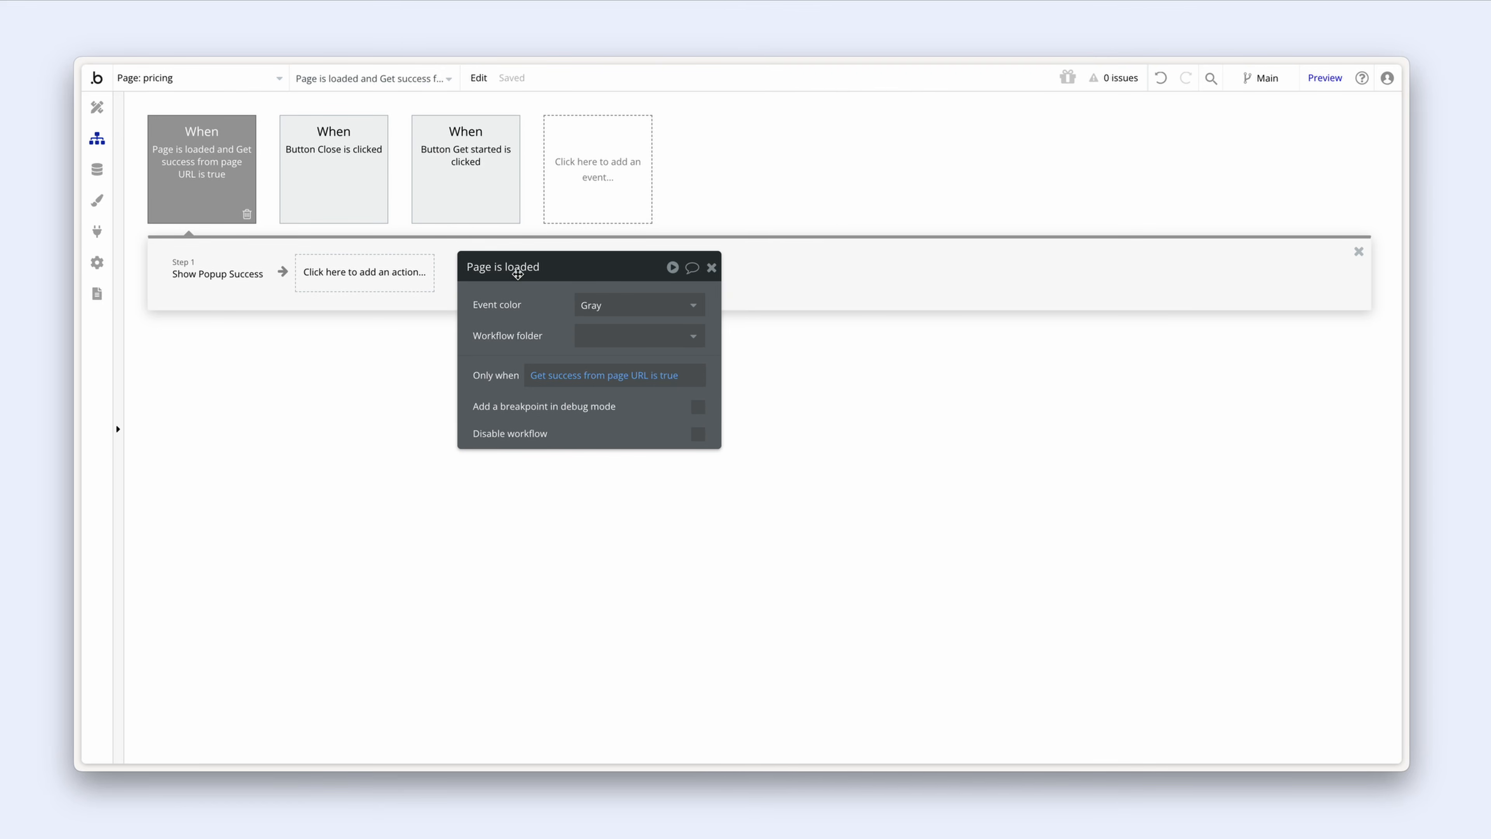
{"action": "left_click", "coordinate": [444, 160]}
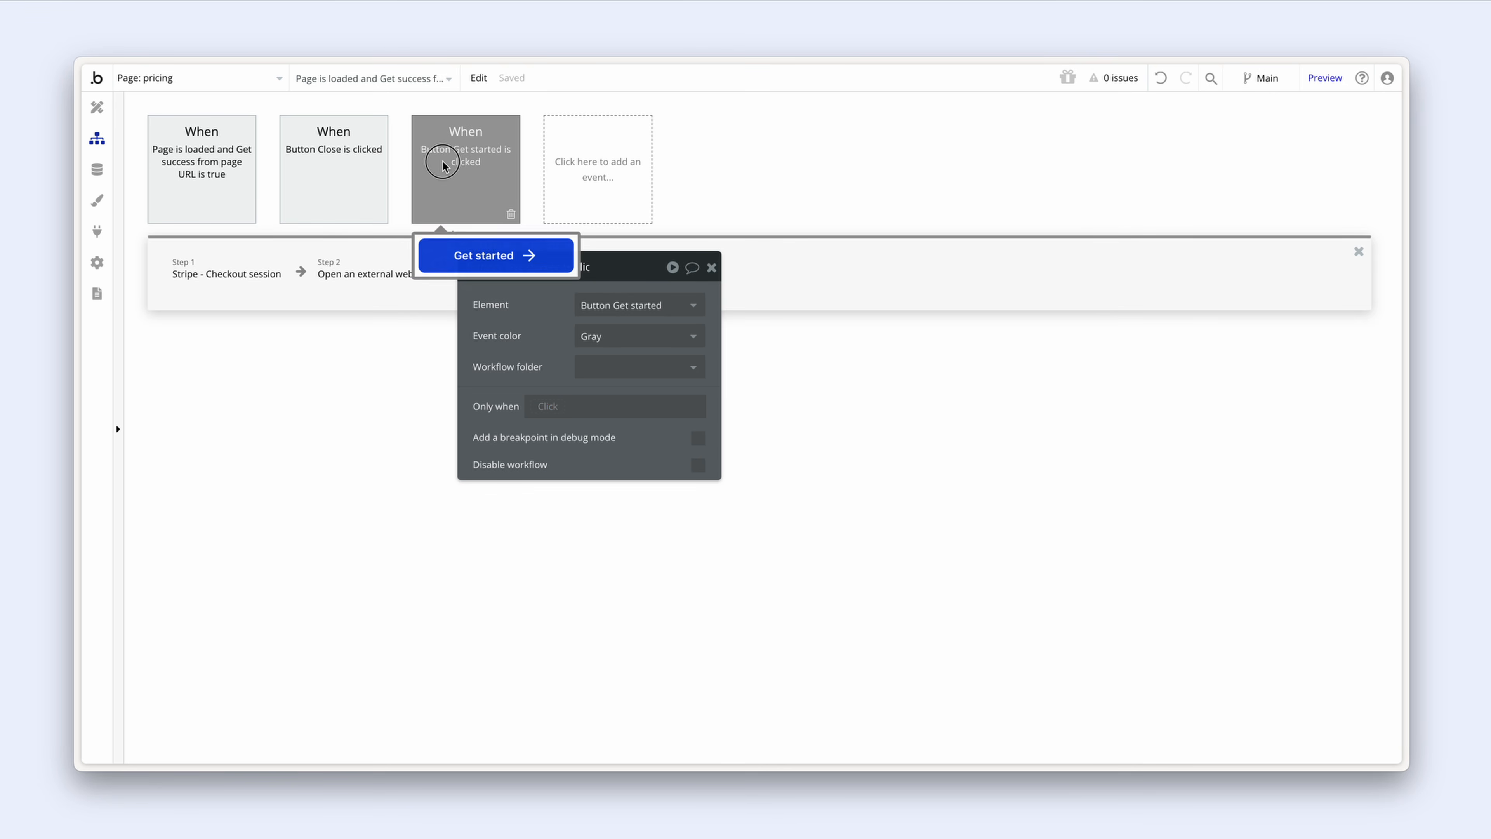
{"action": "left_click", "coordinate": [233, 271]}
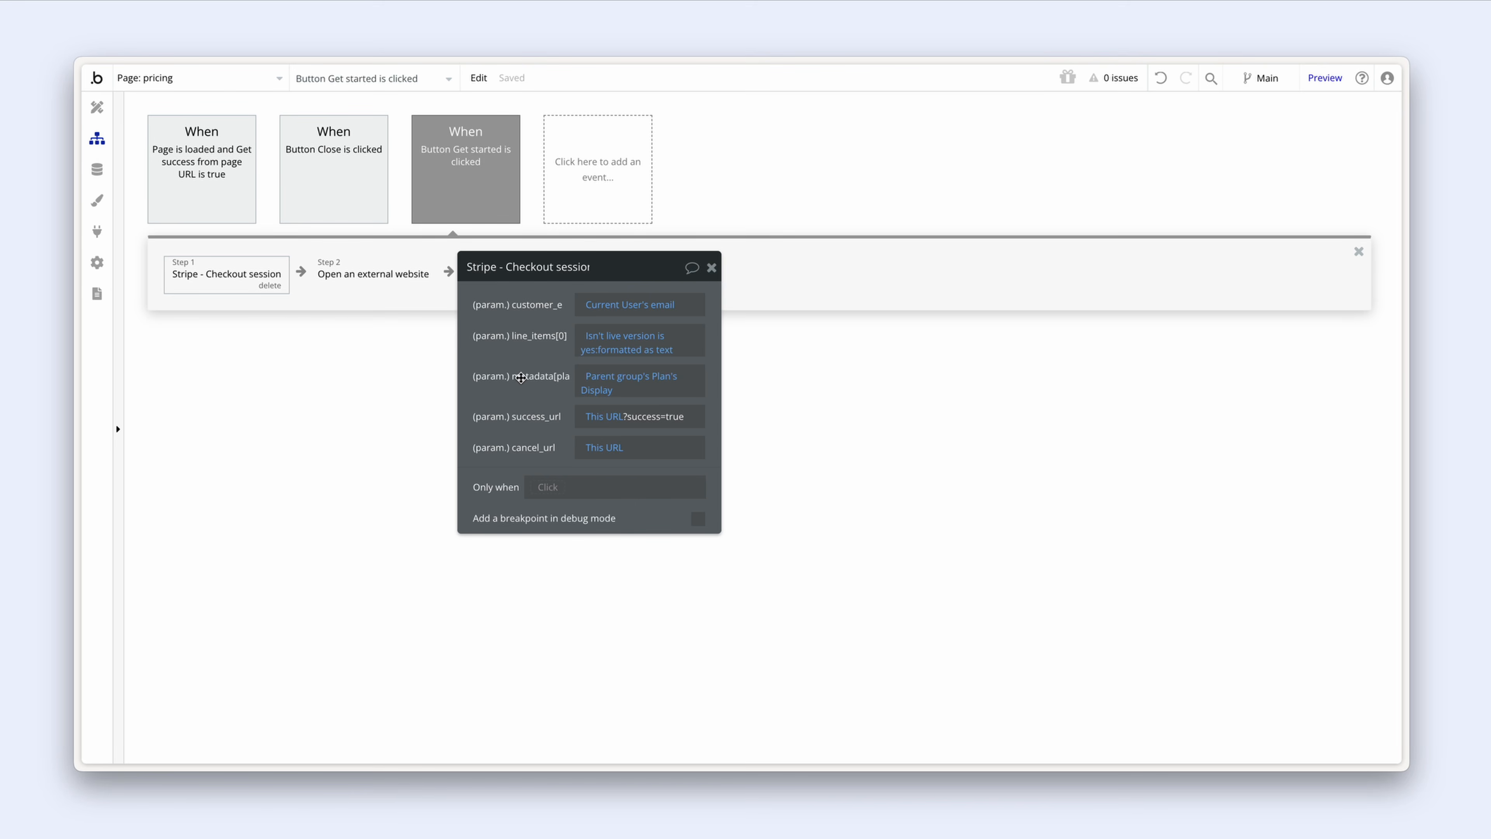
Step: Inspect Popup Success in the Design view, then go back to Workflows
{"action": "left_click", "coordinate": [97, 107]}
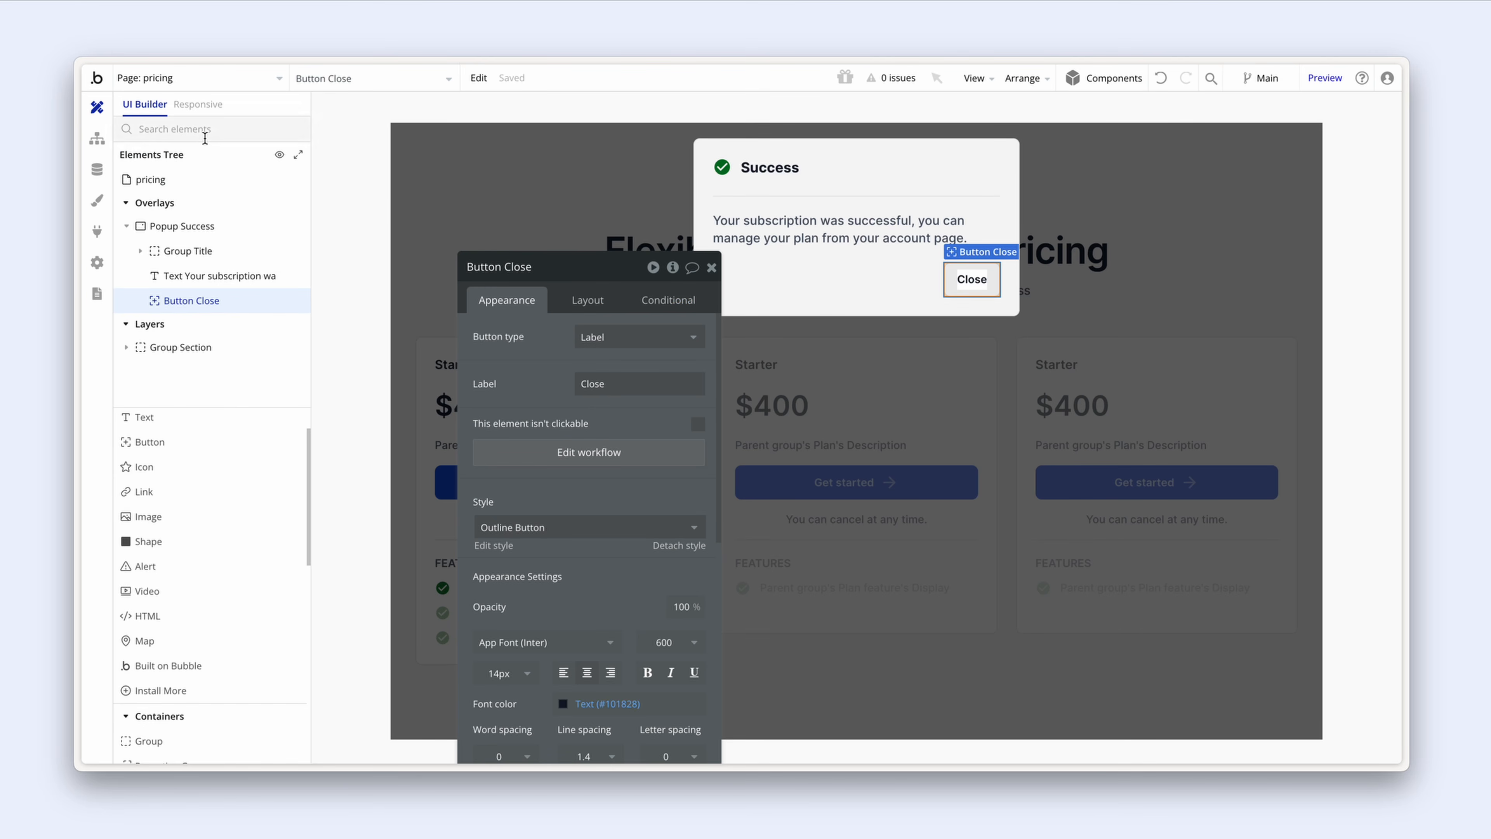
{"action": "left_click", "coordinate": [712, 267]}
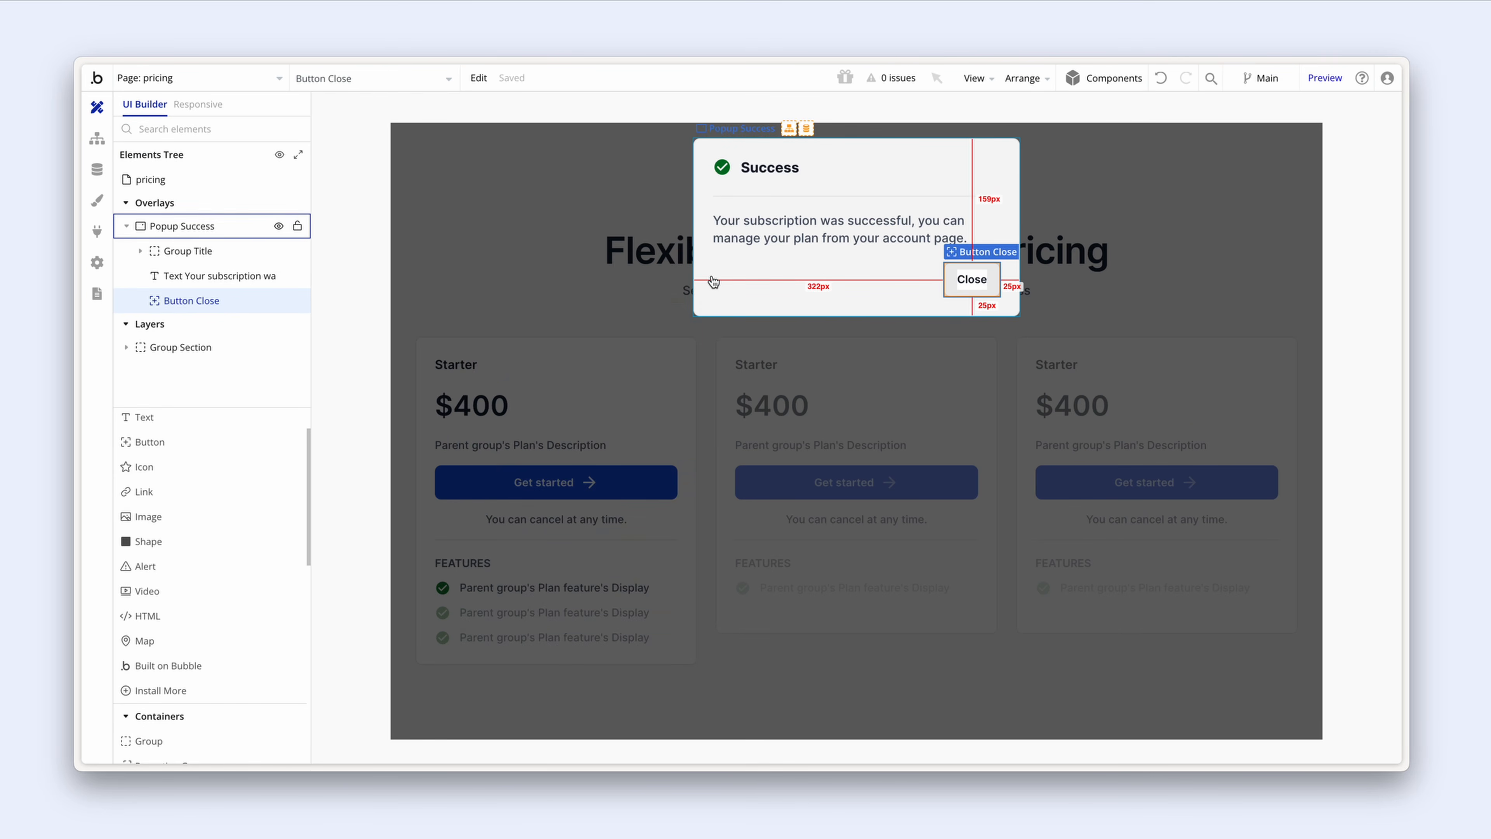
{"action": "double_click", "coordinate": [713, 282]}
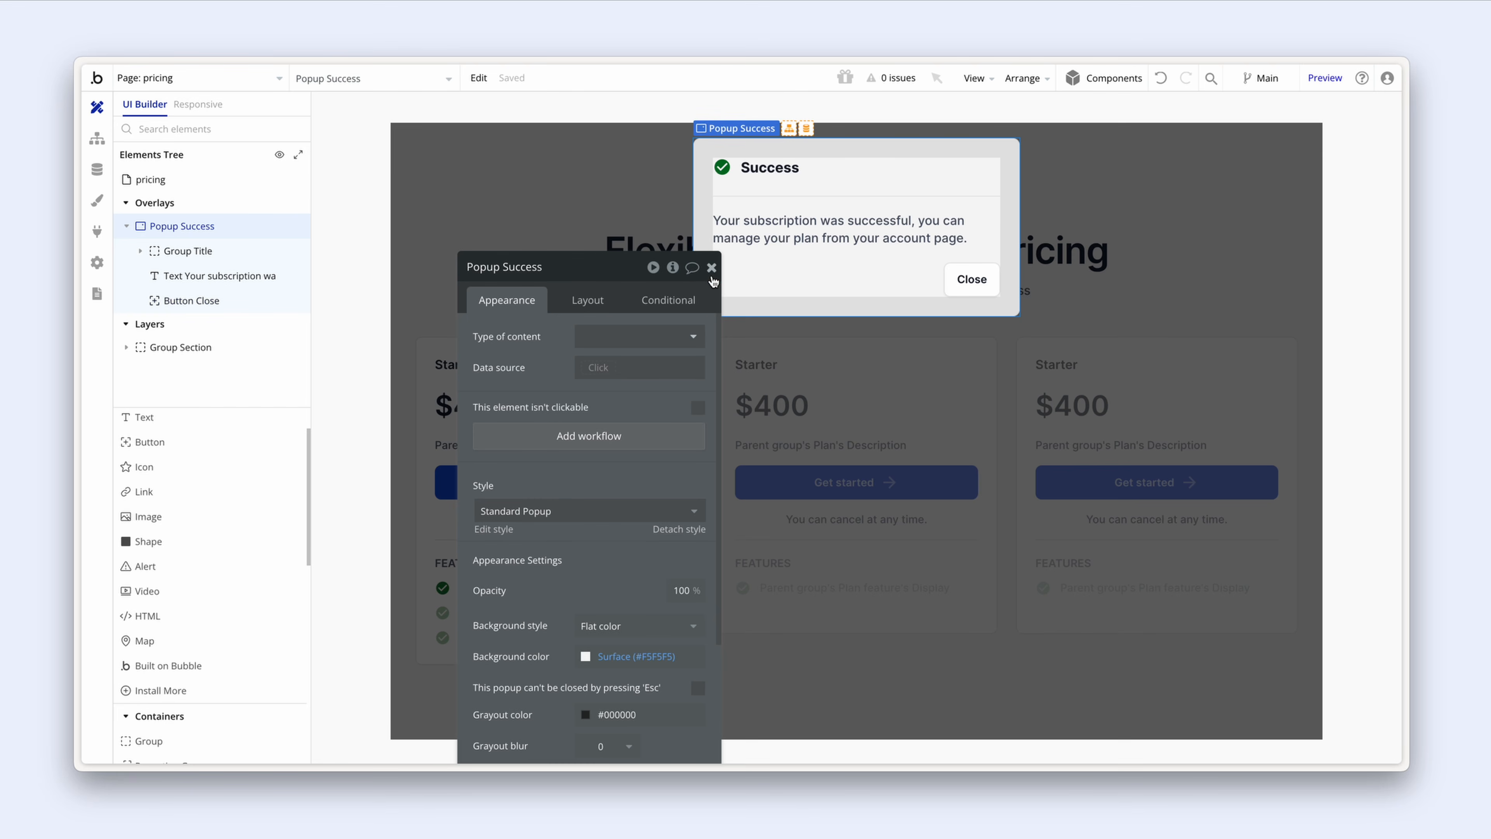
{"action": "left_click", "coordinate": [96, 140]}
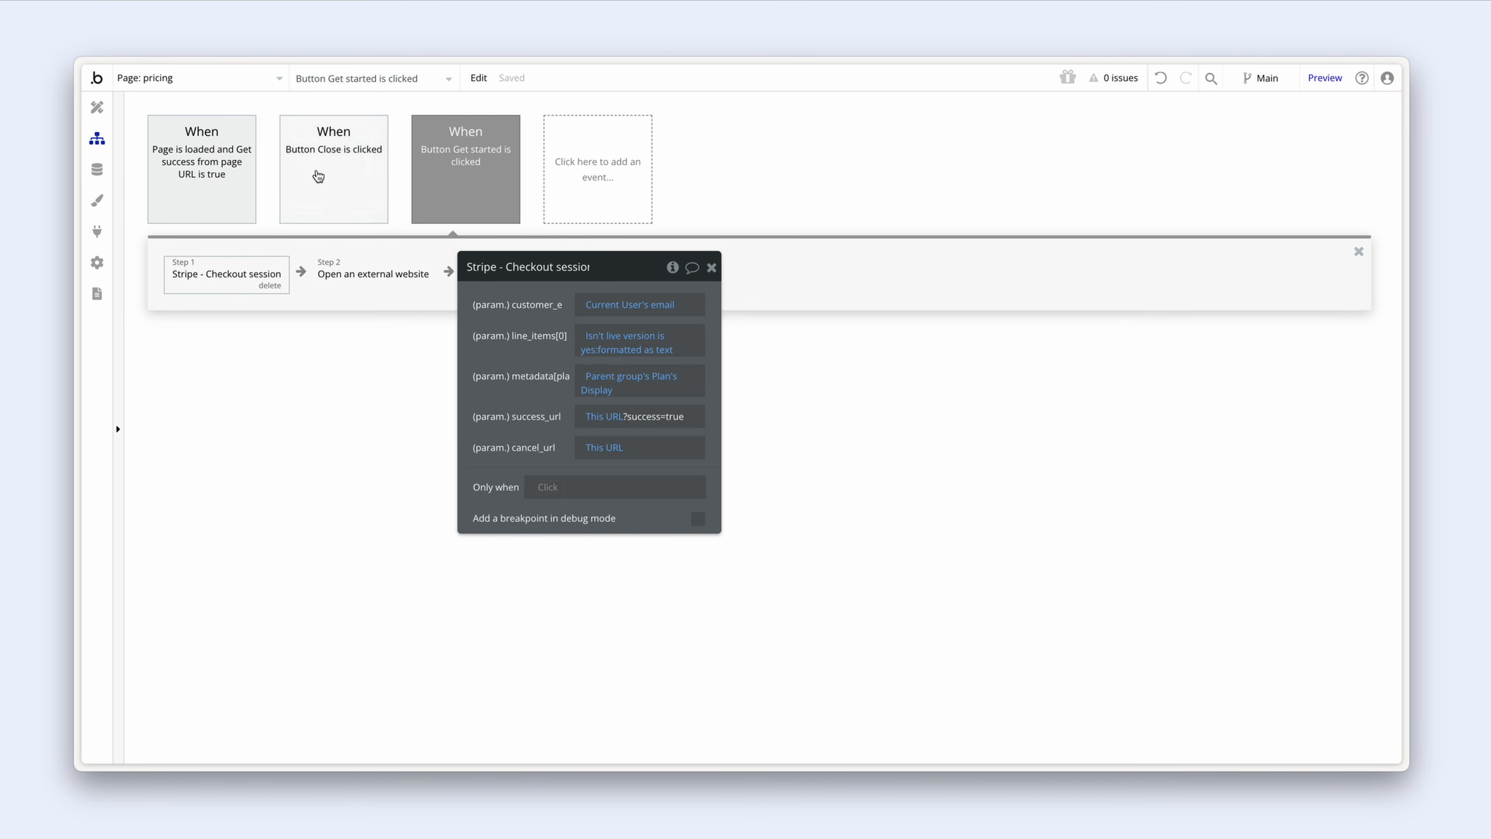
Step: Colour the Get started event green and restrict it to when Current User is logged in
{"action": "left_click", "coordinate": [484, 168]}
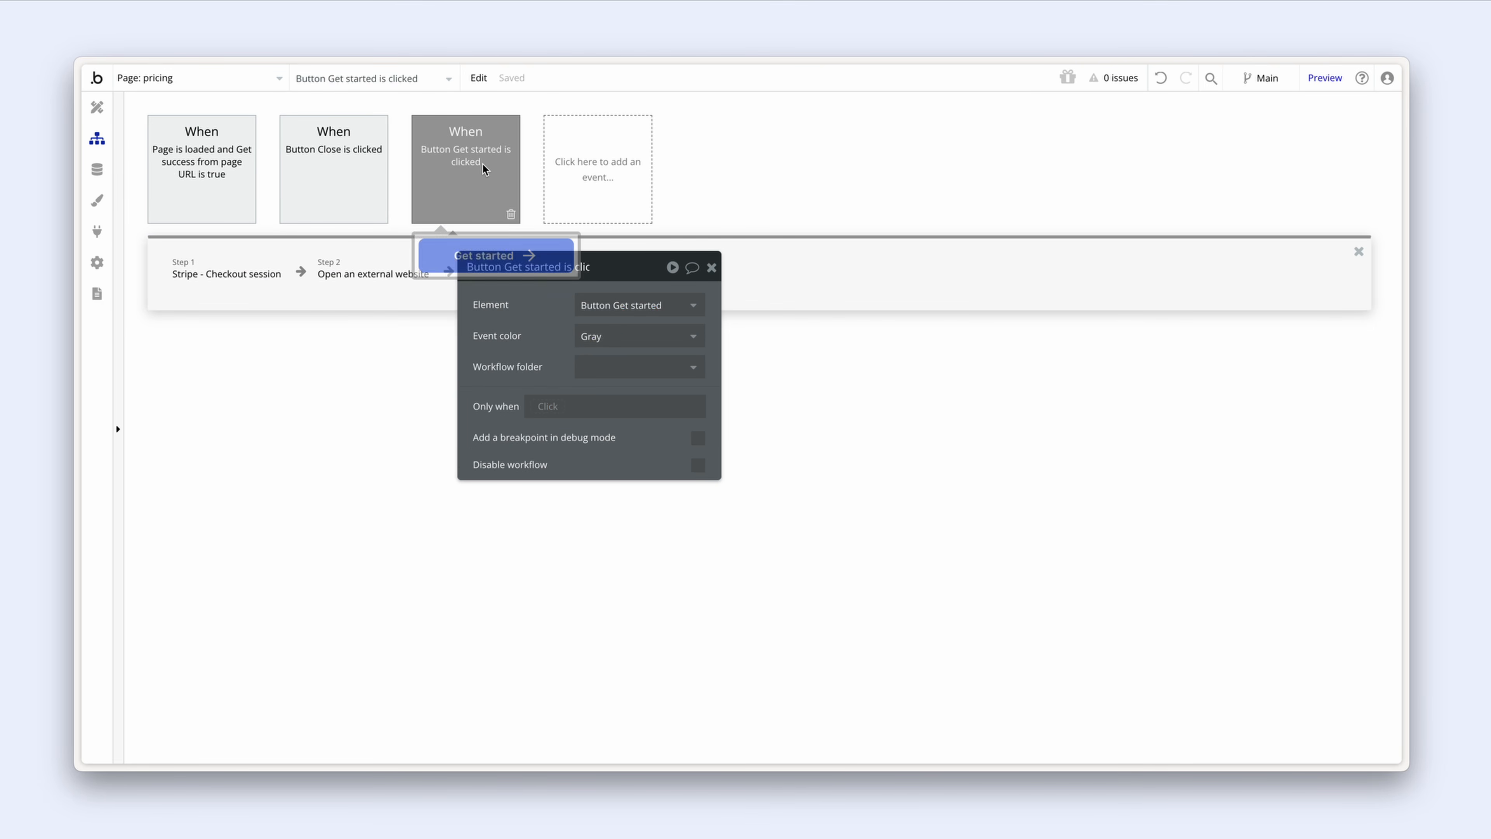
{"action": "left_click", "coordinate": [651, 337]}
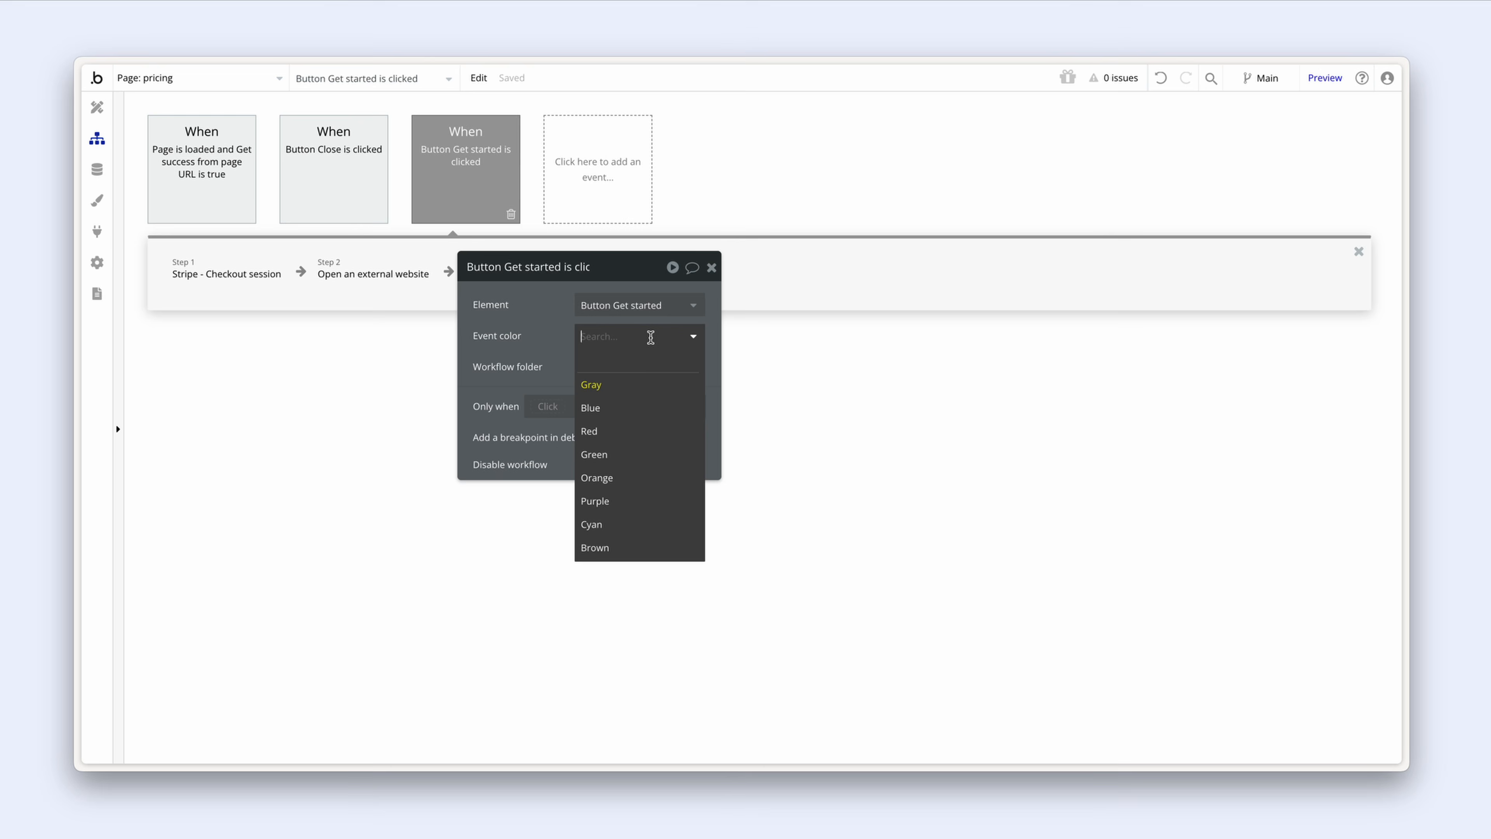
{"action": "left_click", "coordinate": [652, 454]}
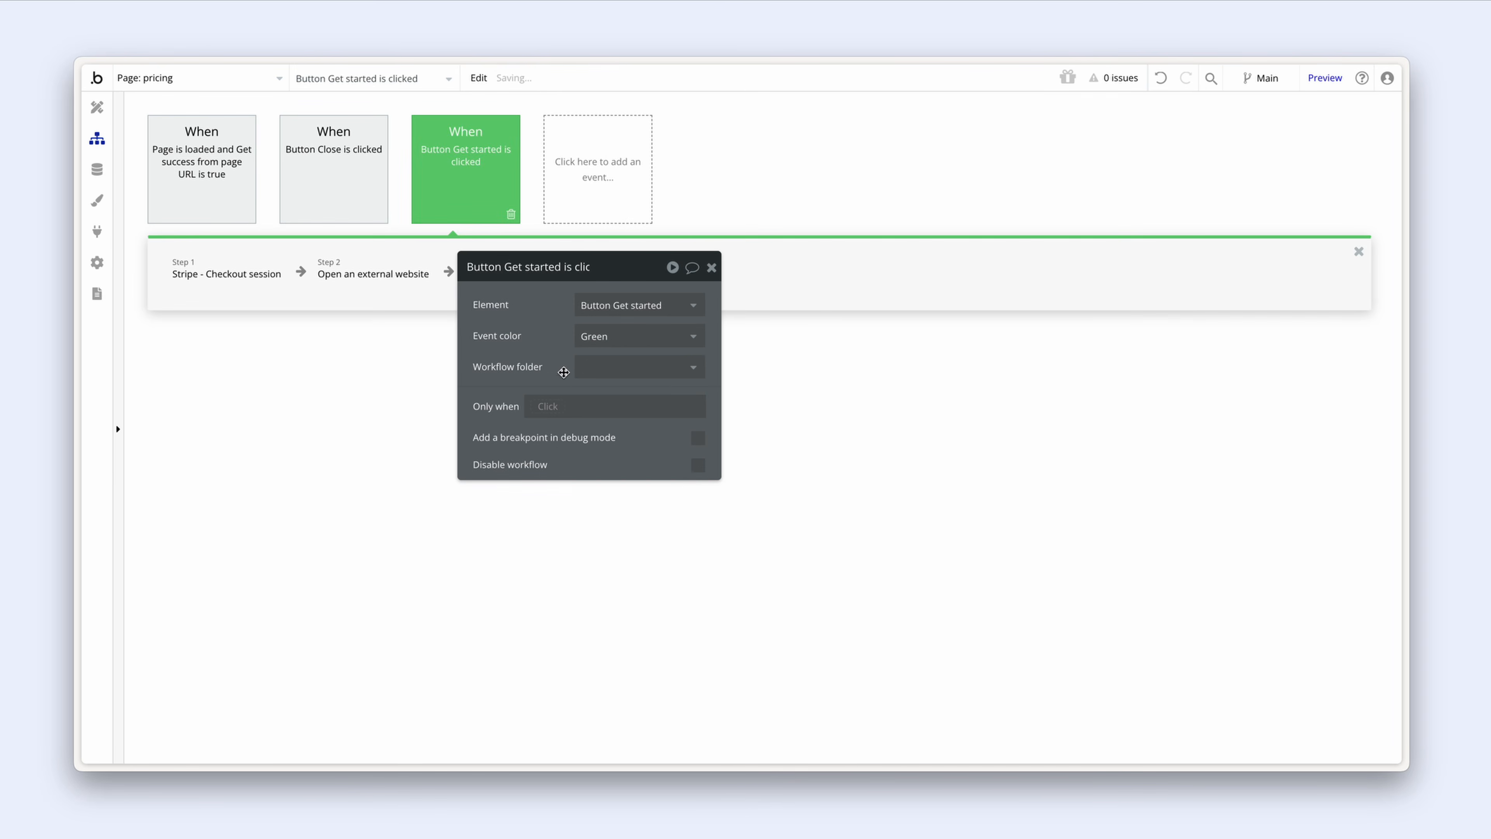
{"action": "left_click", "coordinate": [548, 408]}
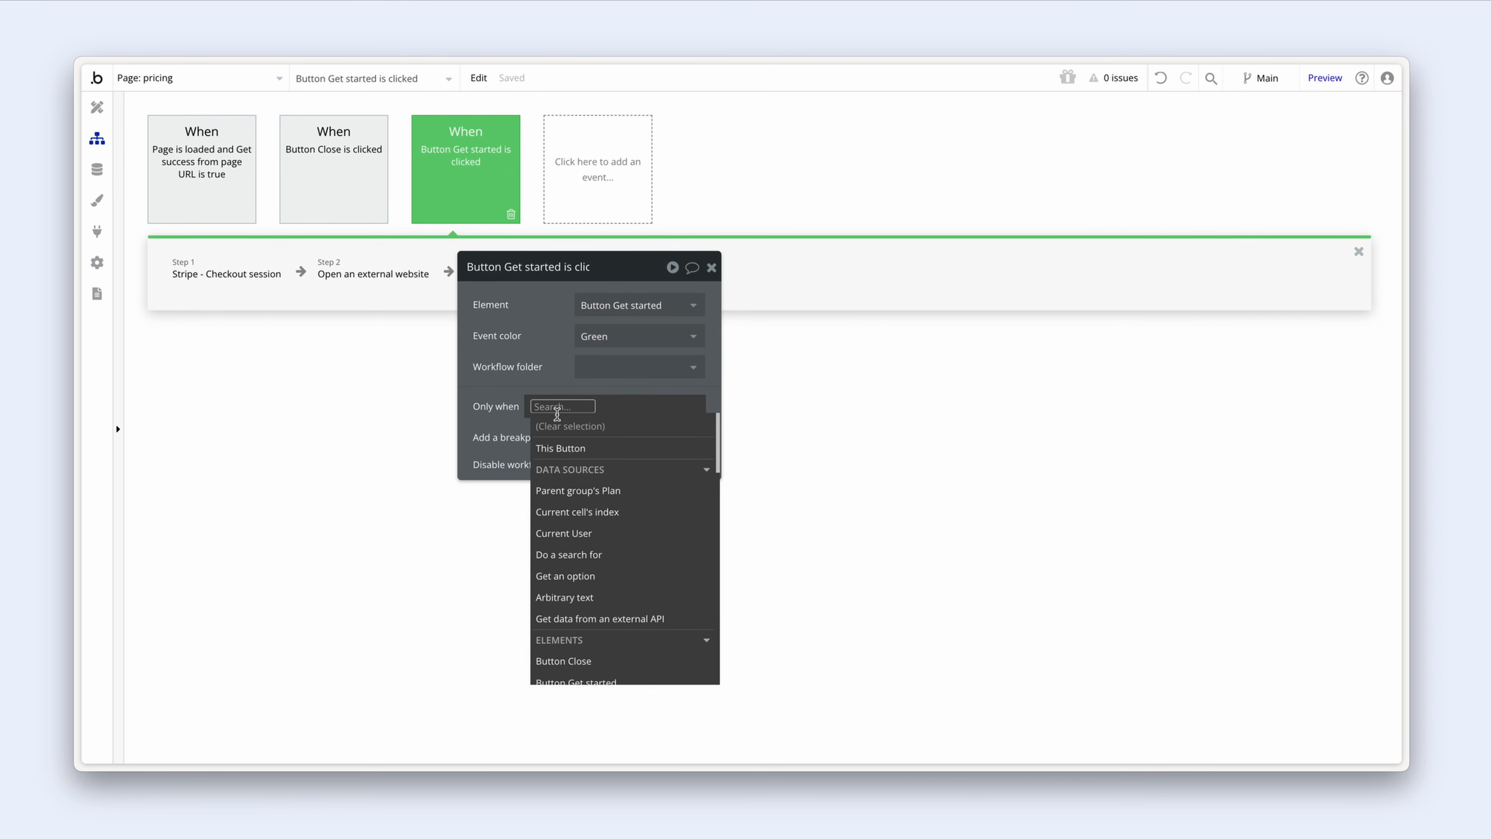
{"action": "left_click", "coordinate": [643, 541]}
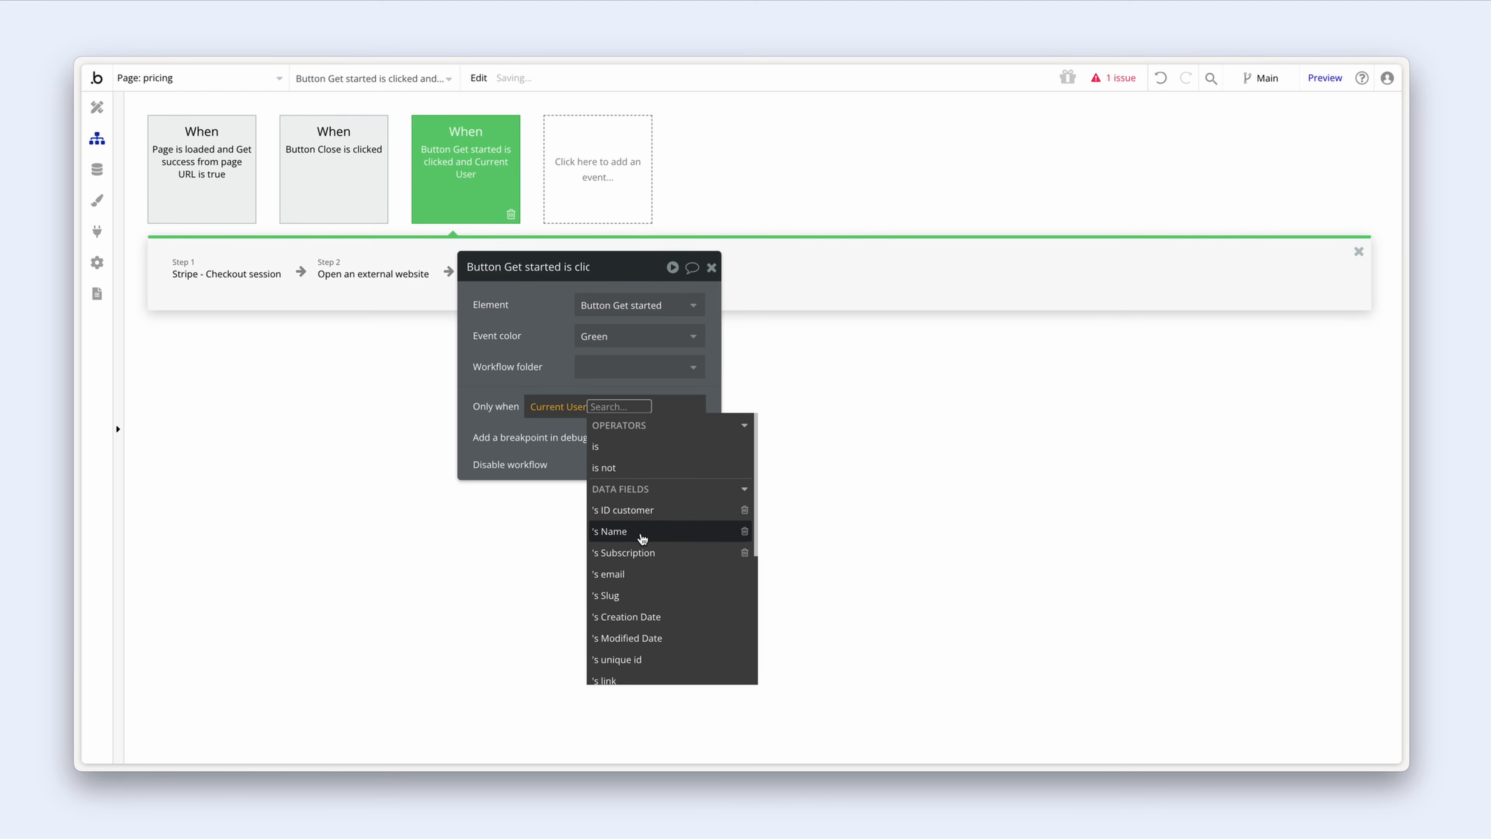
{"action": "type", "text": "log"}
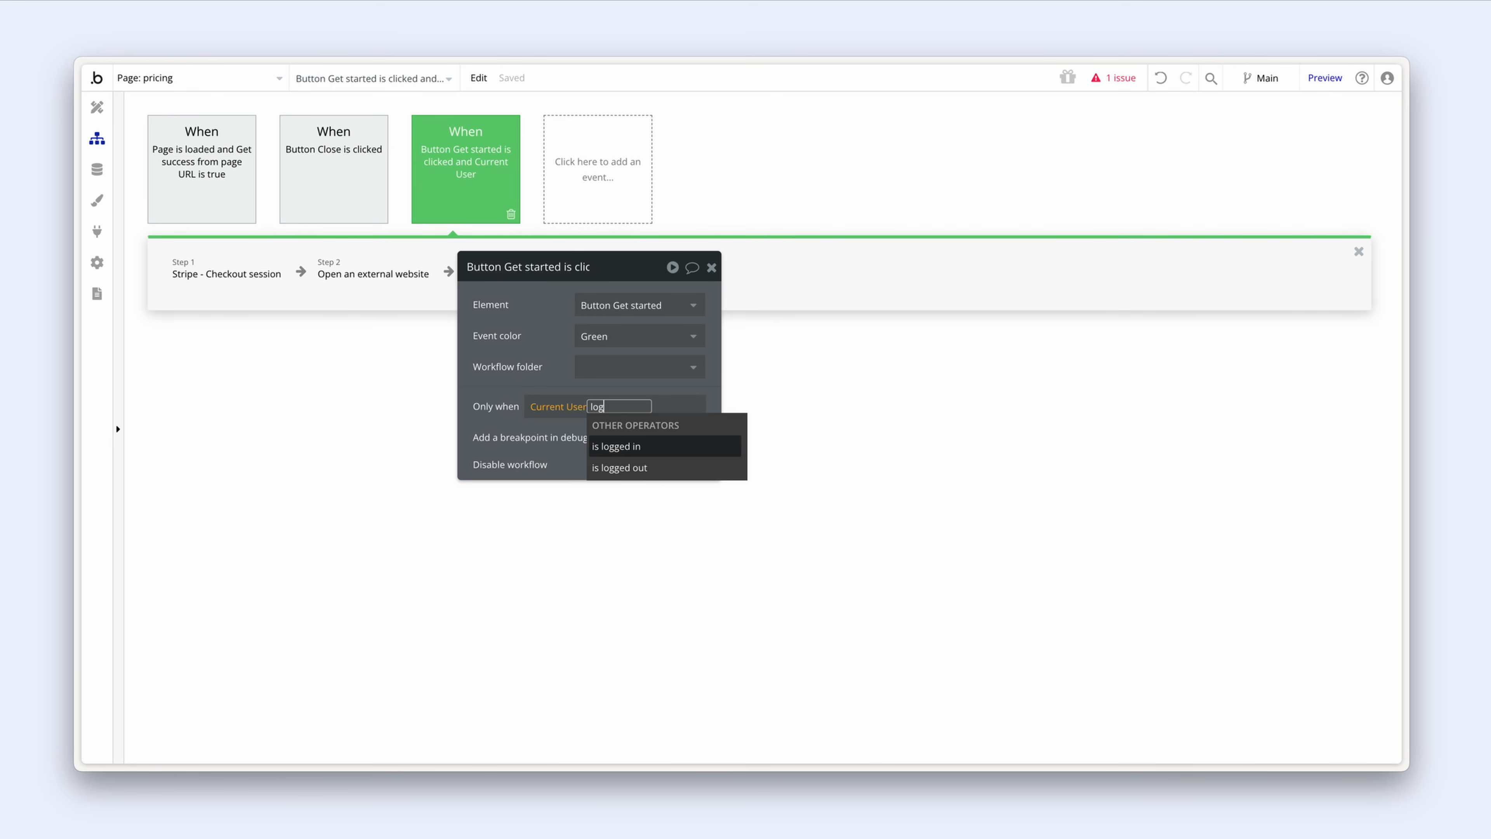
{"action": "left_click", "coordinate": [646, 447]}
{"action": "left_click", "coordinate": [537, 356]}
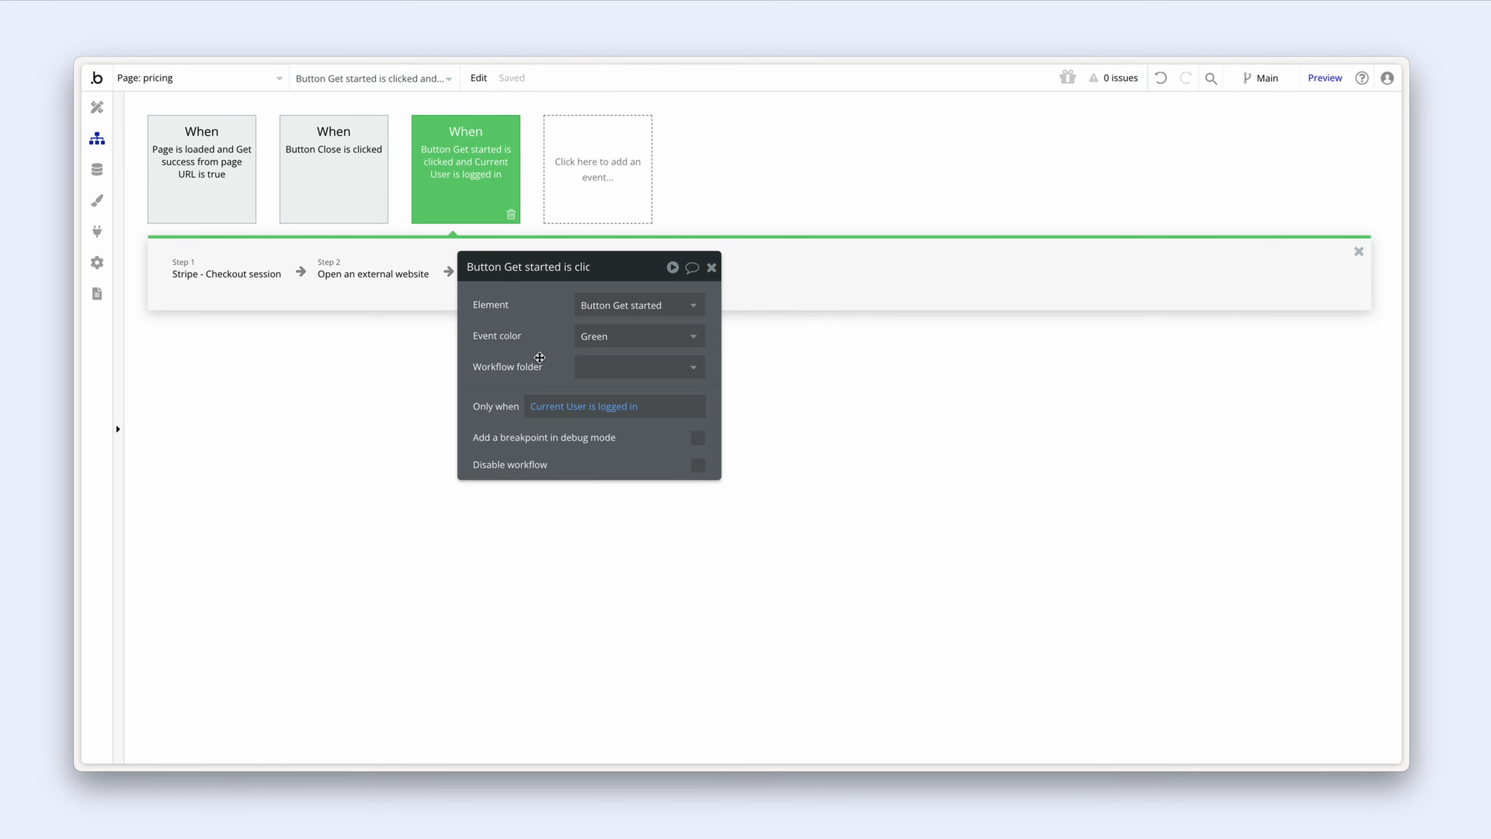
{"action": "left_click", "coordinate": [592, 190]}
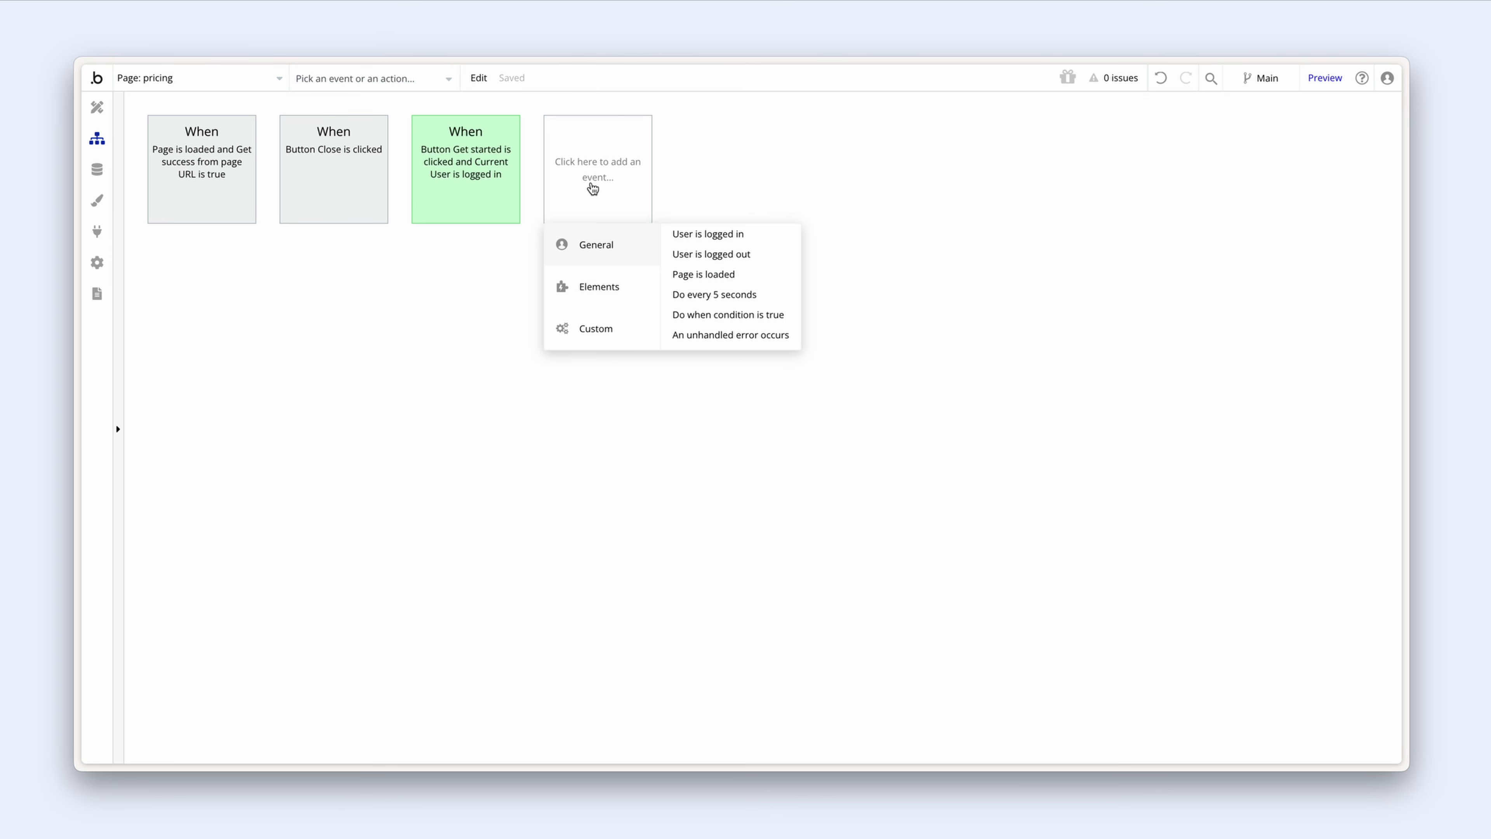
Step: Add an orange 'Button Get started is clicked' event
{"action": "mouse_move", "coordinate": [601, 298]}
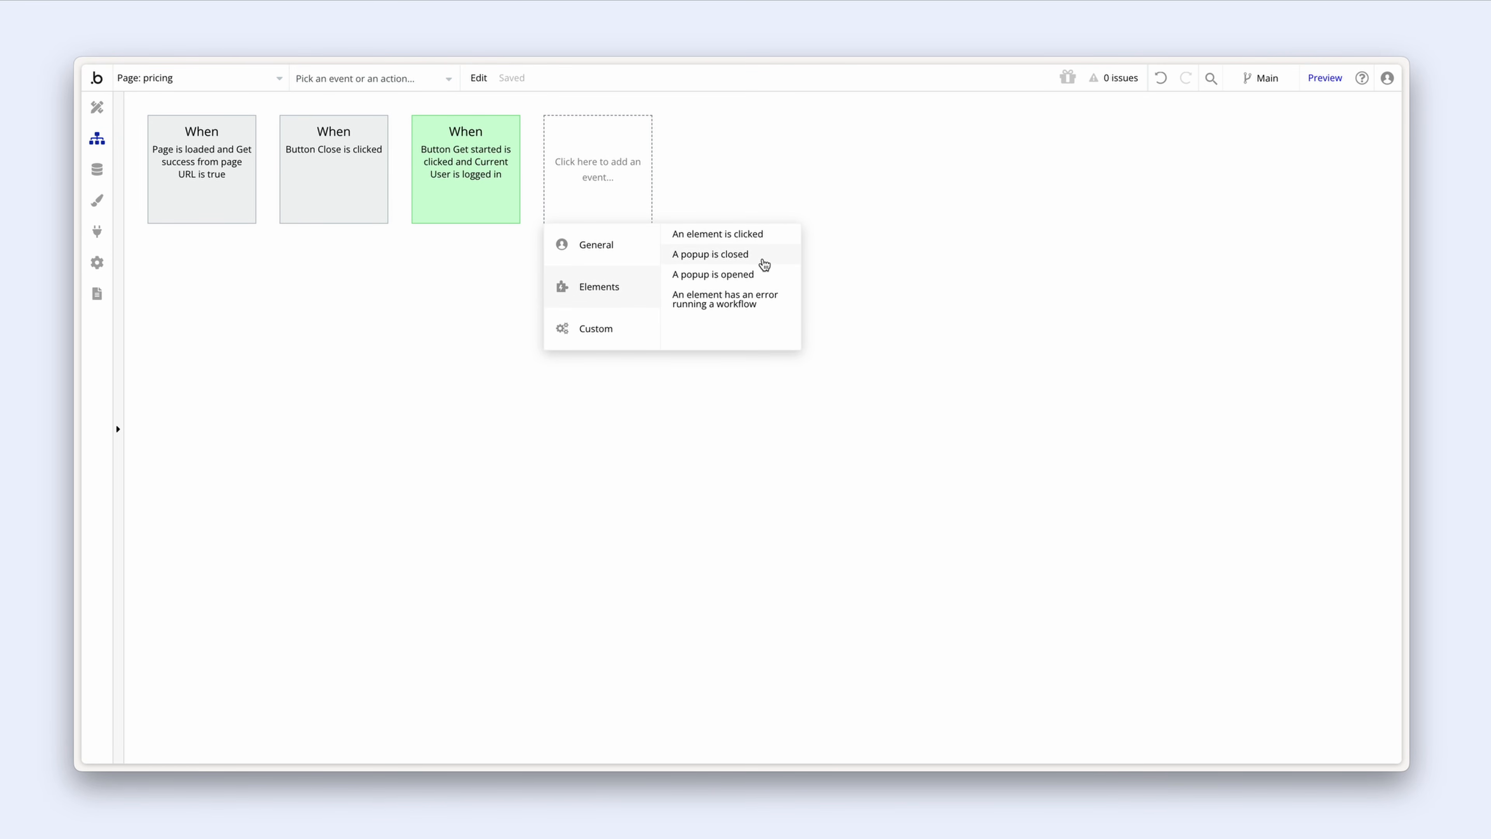
{"action": "left_click", "coordinate": [772, 244]}
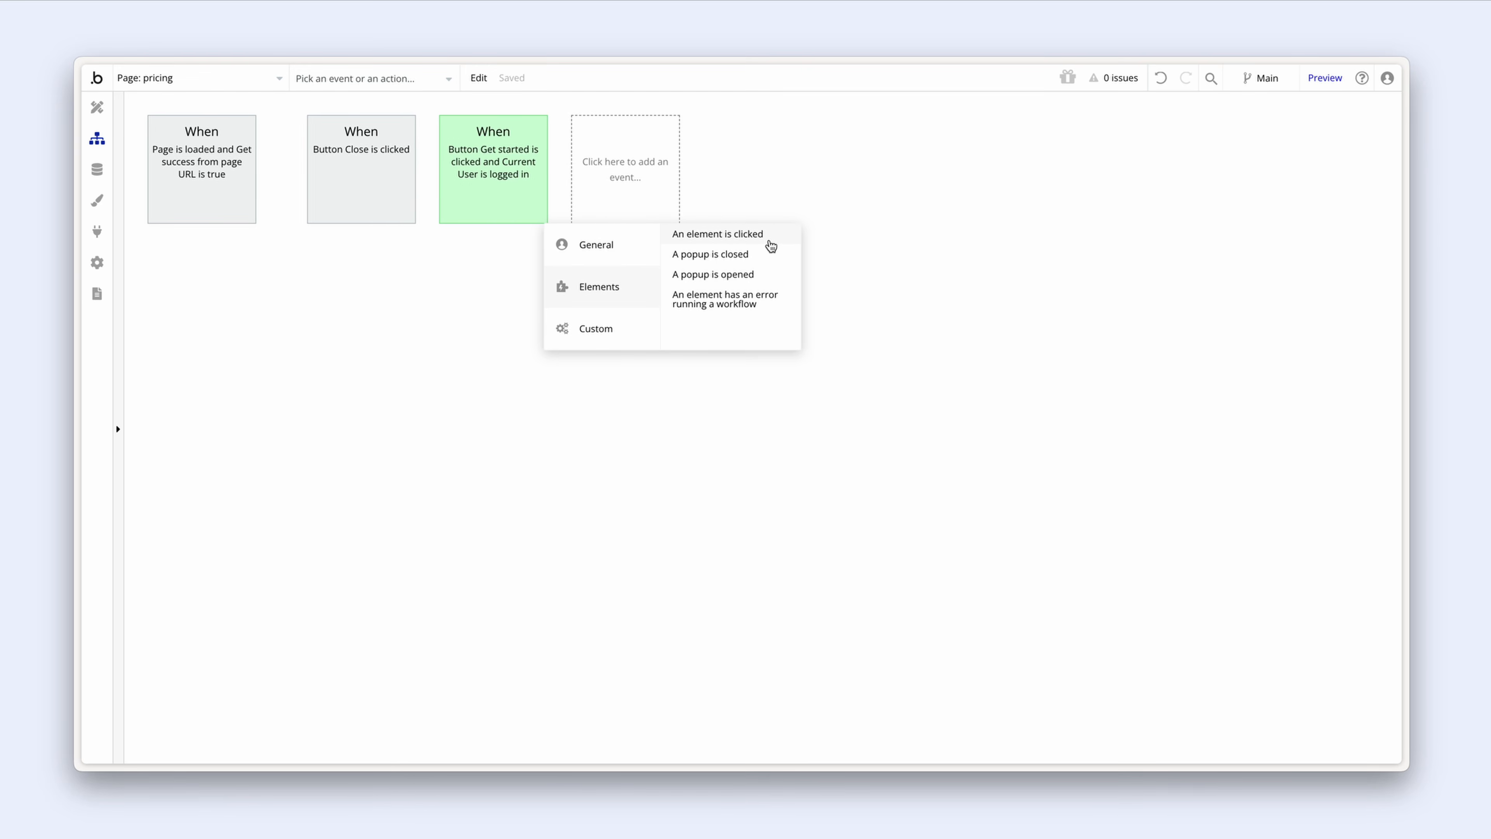
{"action": "left_click", "coordinate": [656, 301]}
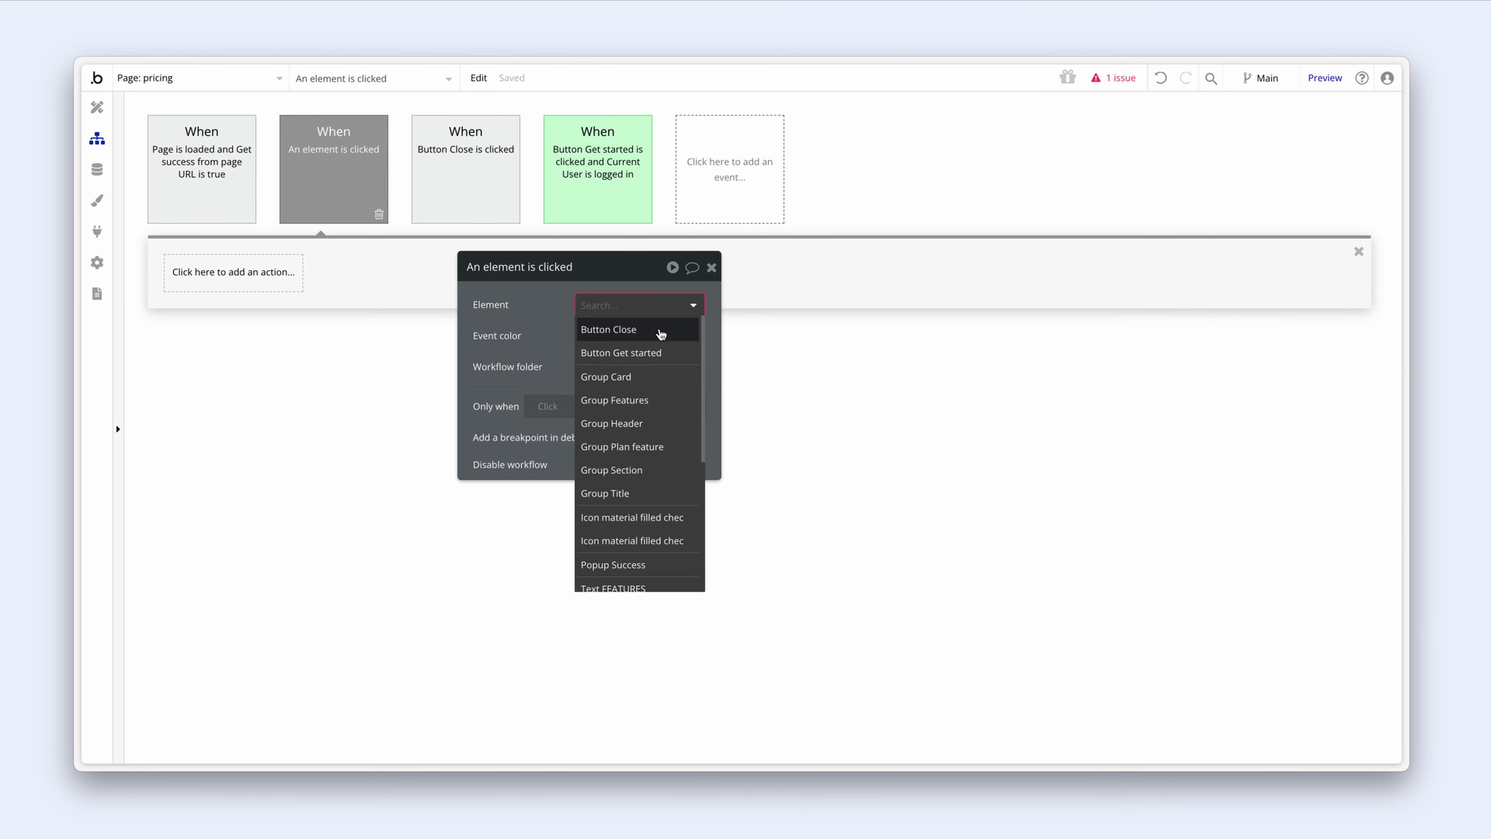
{"action": "left_click", "coordinate": [674, 359]}
{"action": "left_click", "coordinate": [649, 335]}
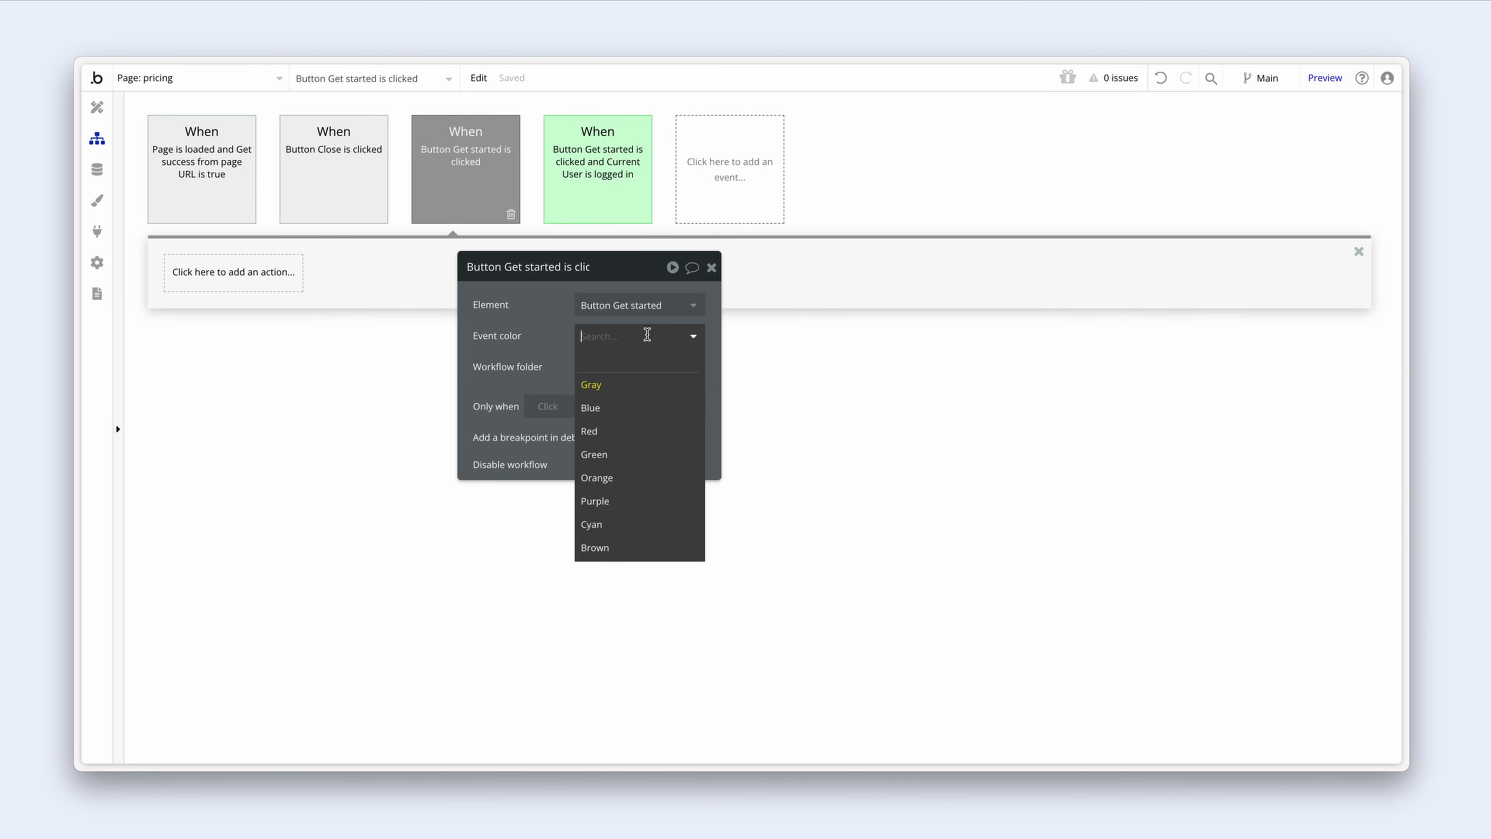
{"action": "left_click", "coordinate": [644, 477]}
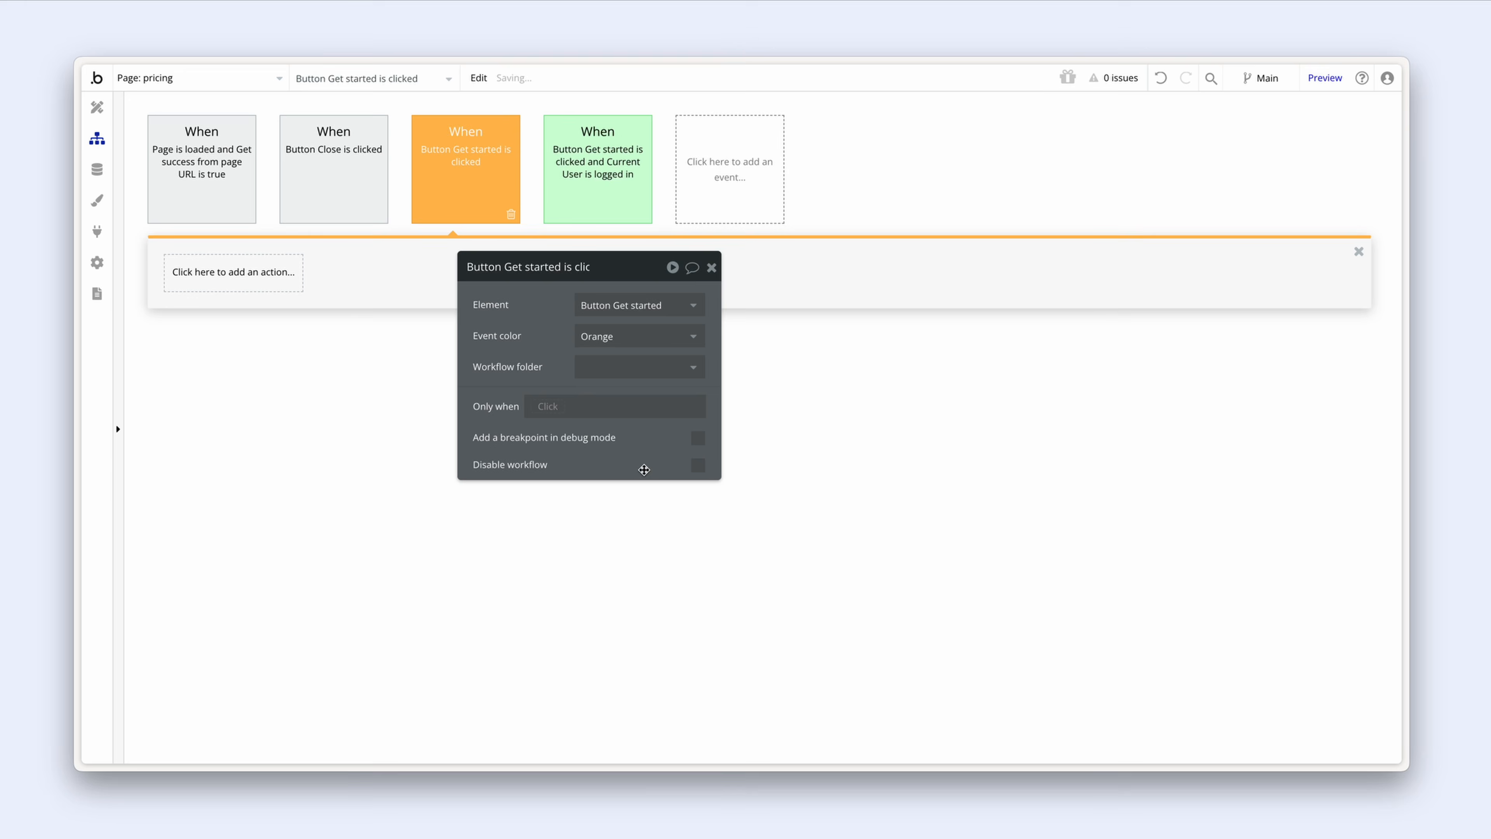
Step: Restrict the orange event to when Current User is logged out
{"action": "left_click", "coordinate": [561, 406]}
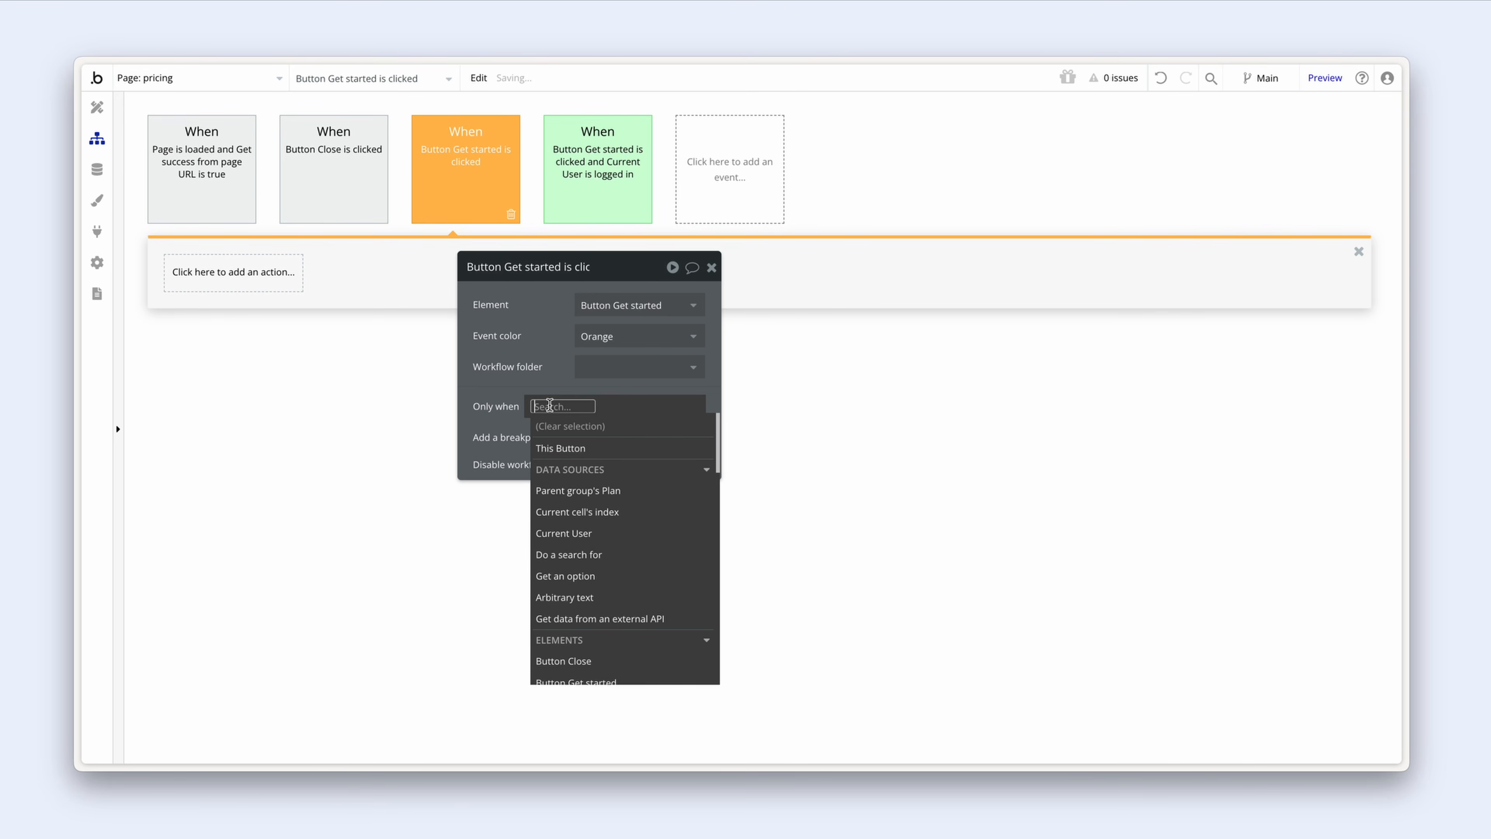
{"action": "left_click", "coordinate": [622, 532]}
{"action": "type", "text": "log"}
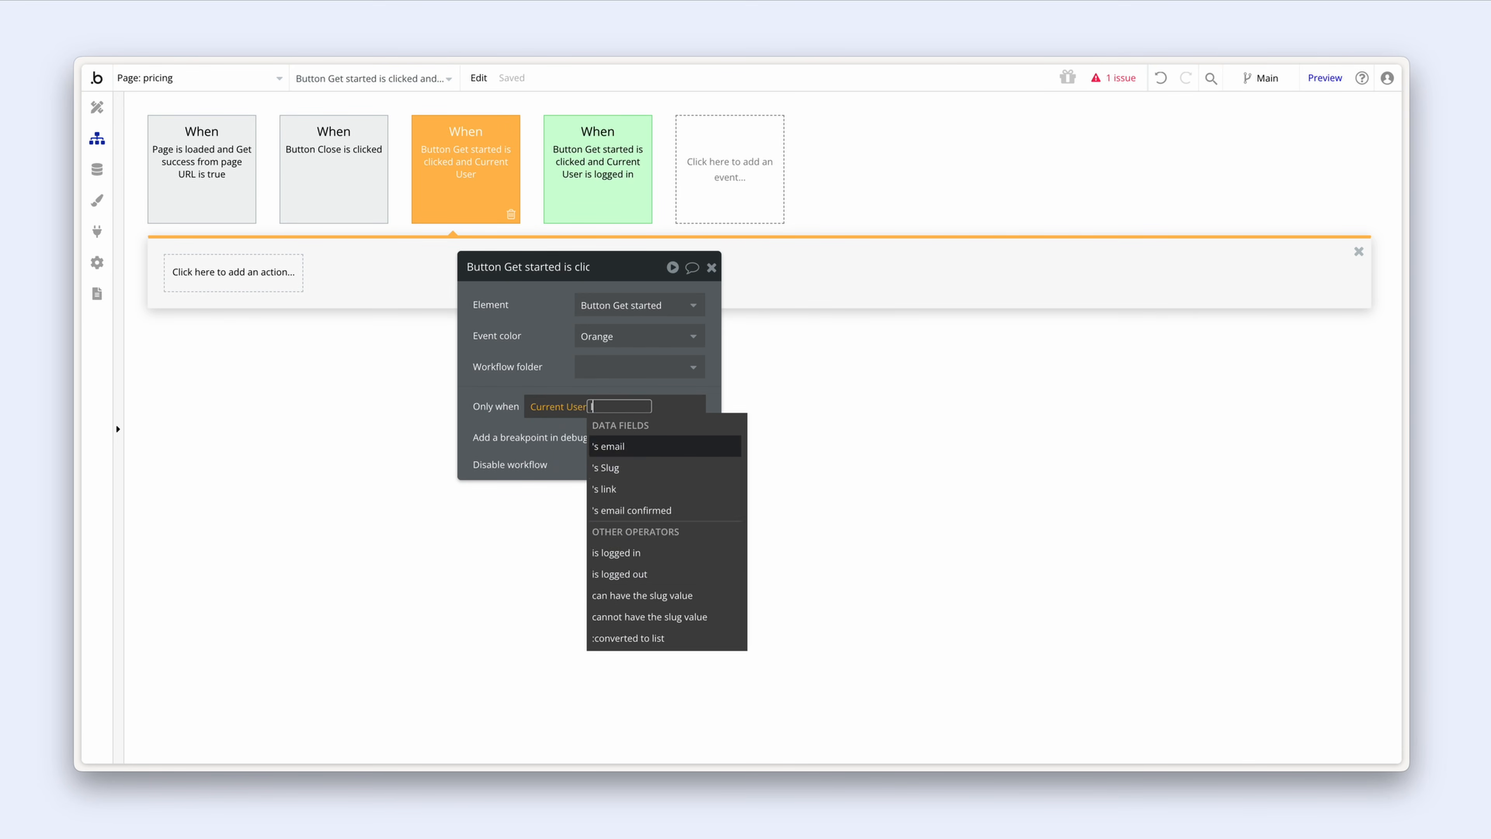
{"action": "left_click", "coordinate": [645, 469]}
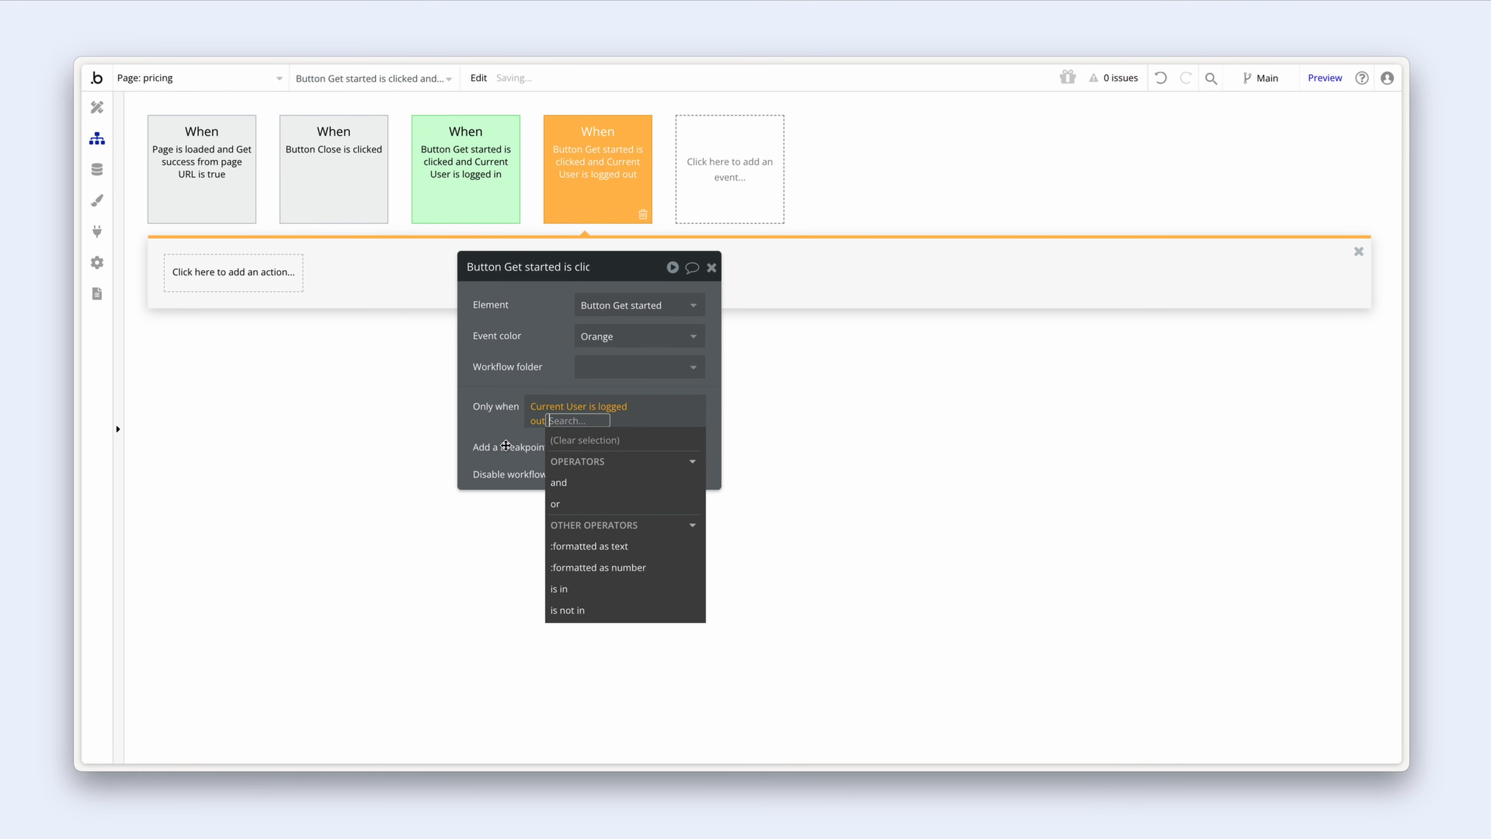
{"action": "left_click", "coordinate": [505, 445]}
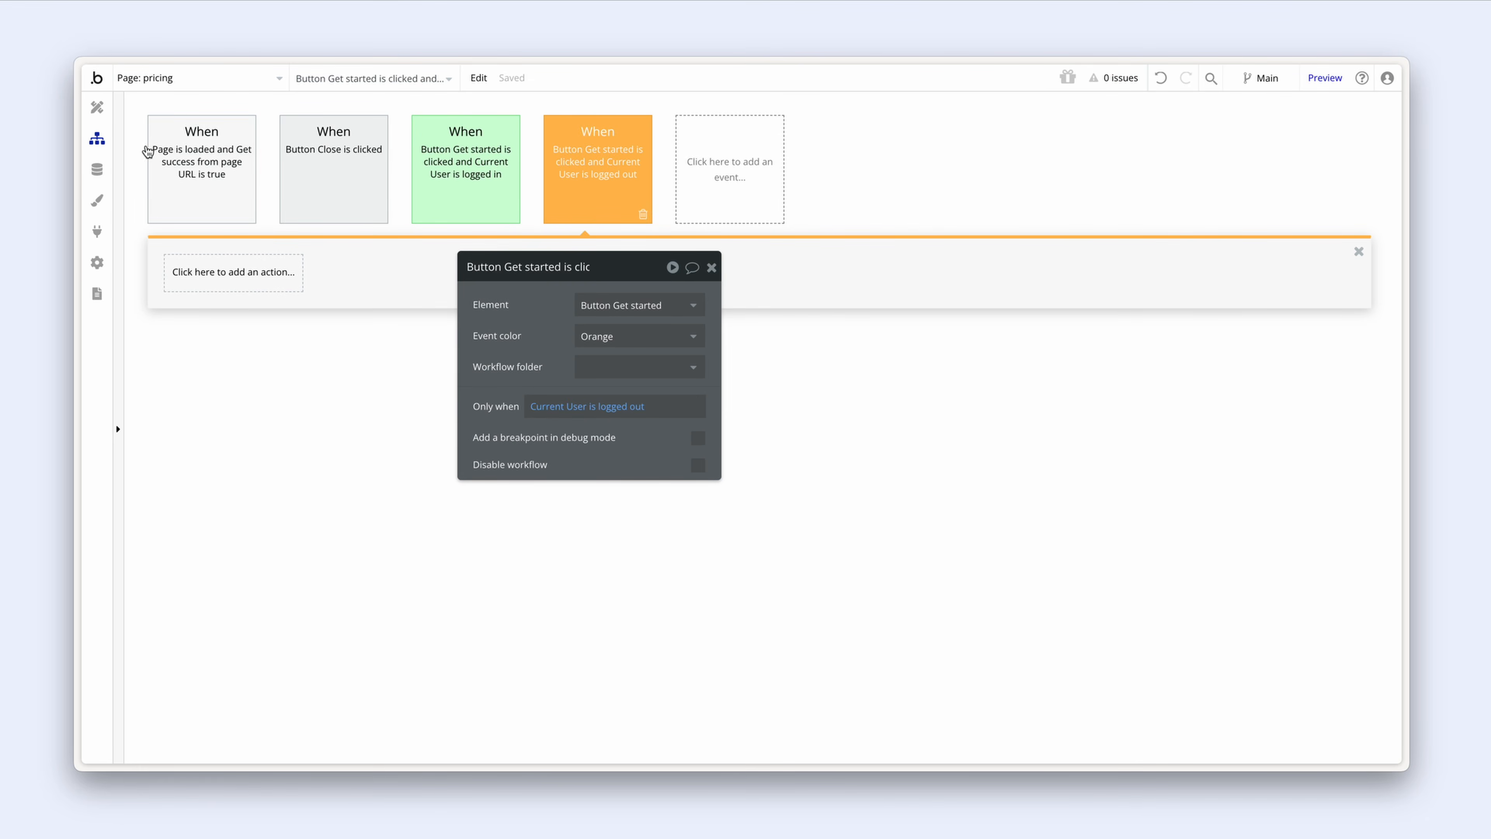
{"action": "left_click", "coordinate": [97, 108]}
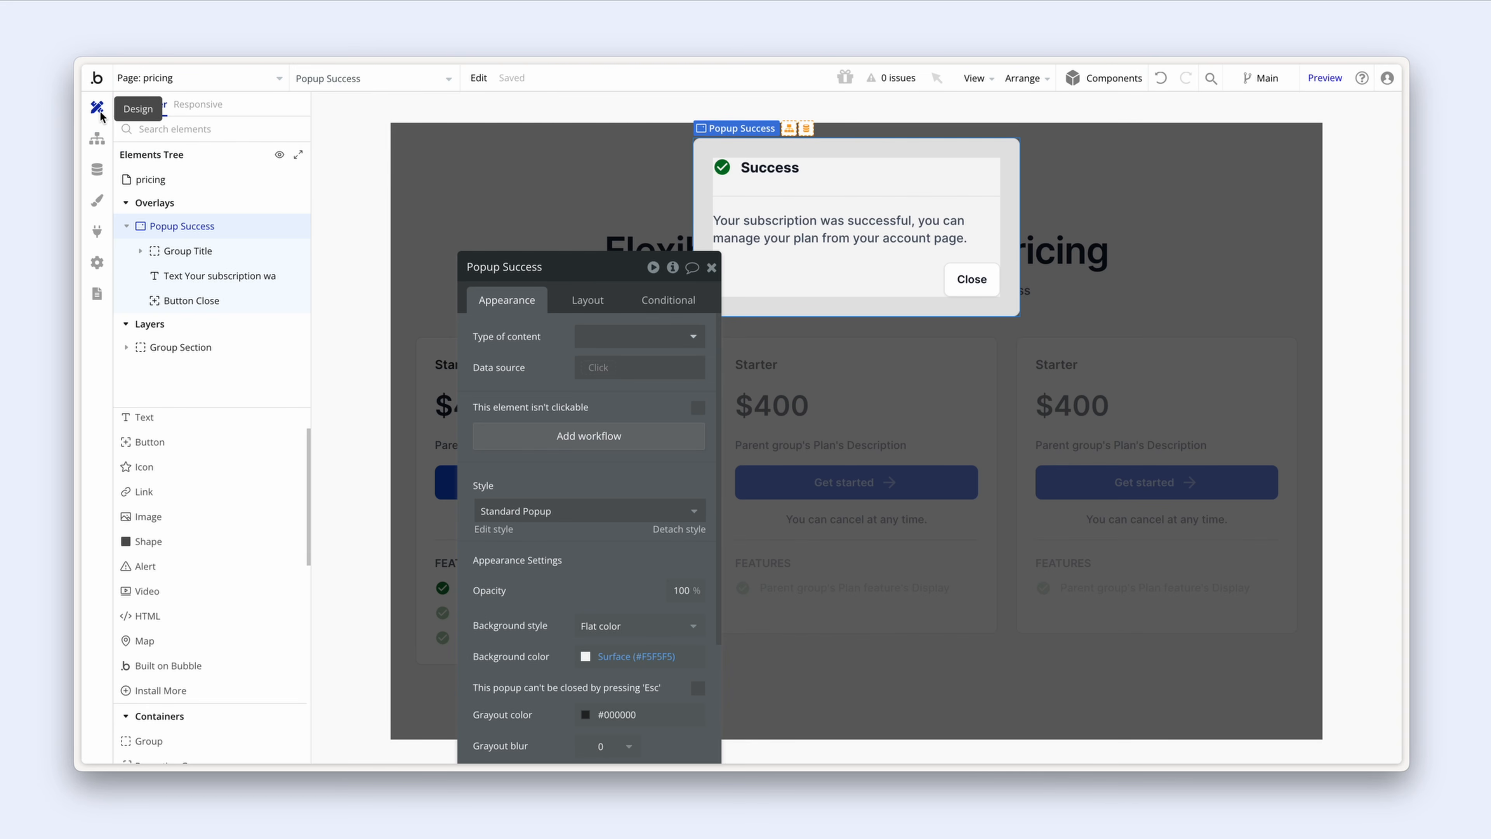
Step: Copy Popup Success and paste it to create the duplicate Popup Success copy
{"action": "right_click", "coordinate": [705, 193]}
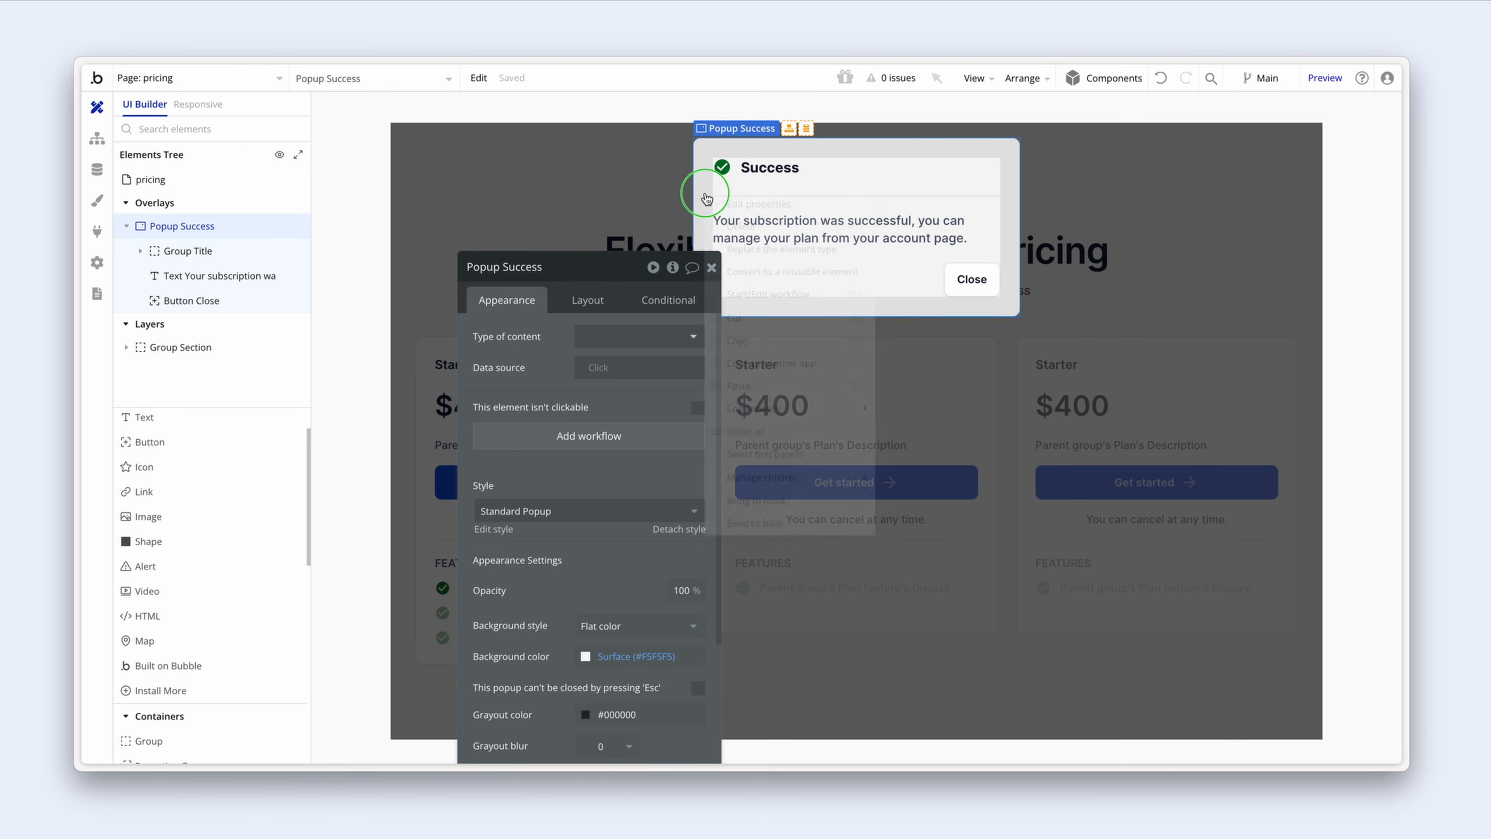
{"action": "left_click", "coordinate": [768, 338]}
{"action": "right_click", "coordinate": [709, 217]}
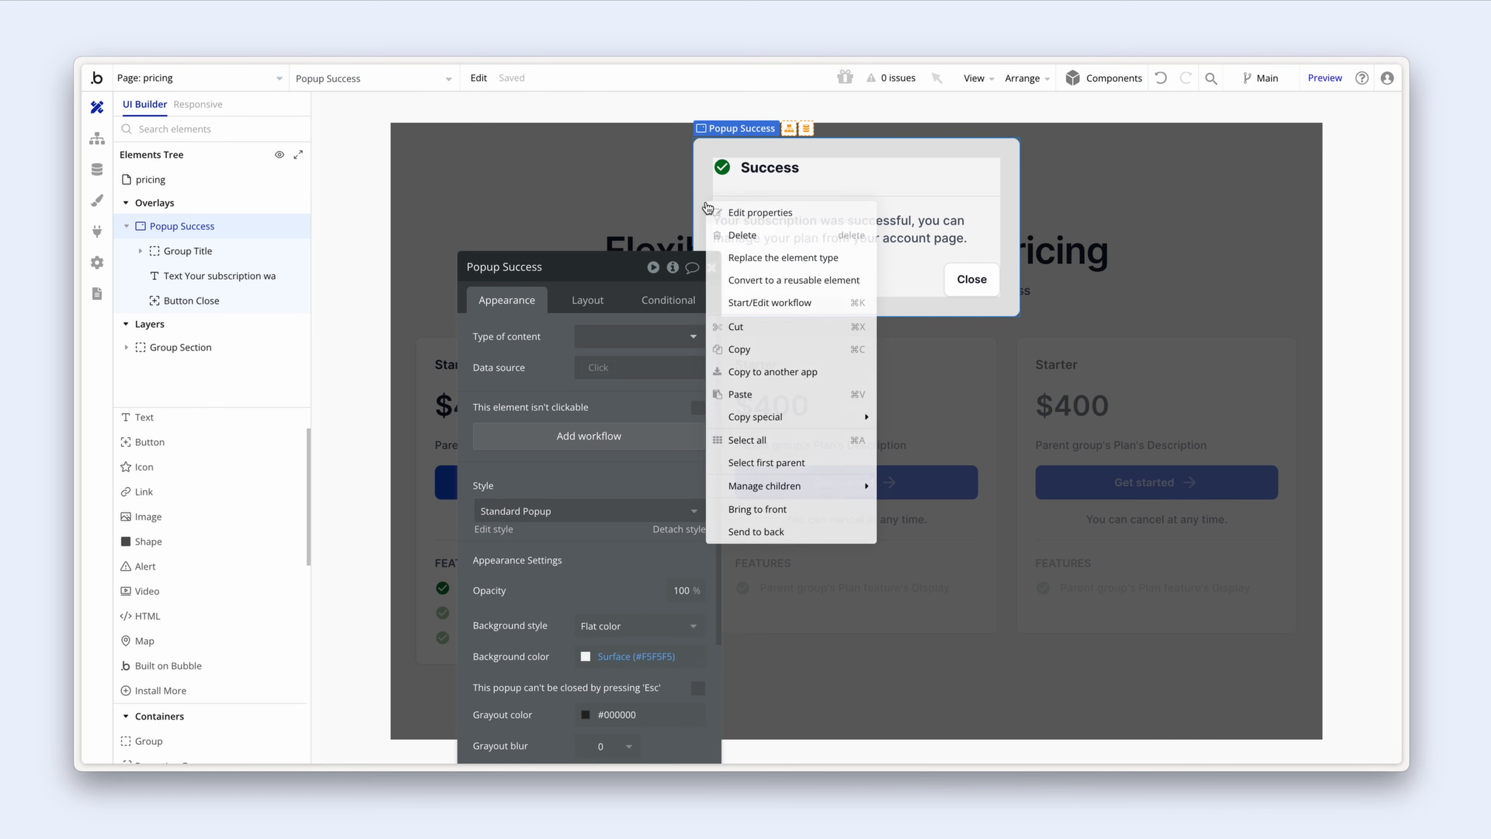
{"action": "left_click", "coordinate": [770, 392]}
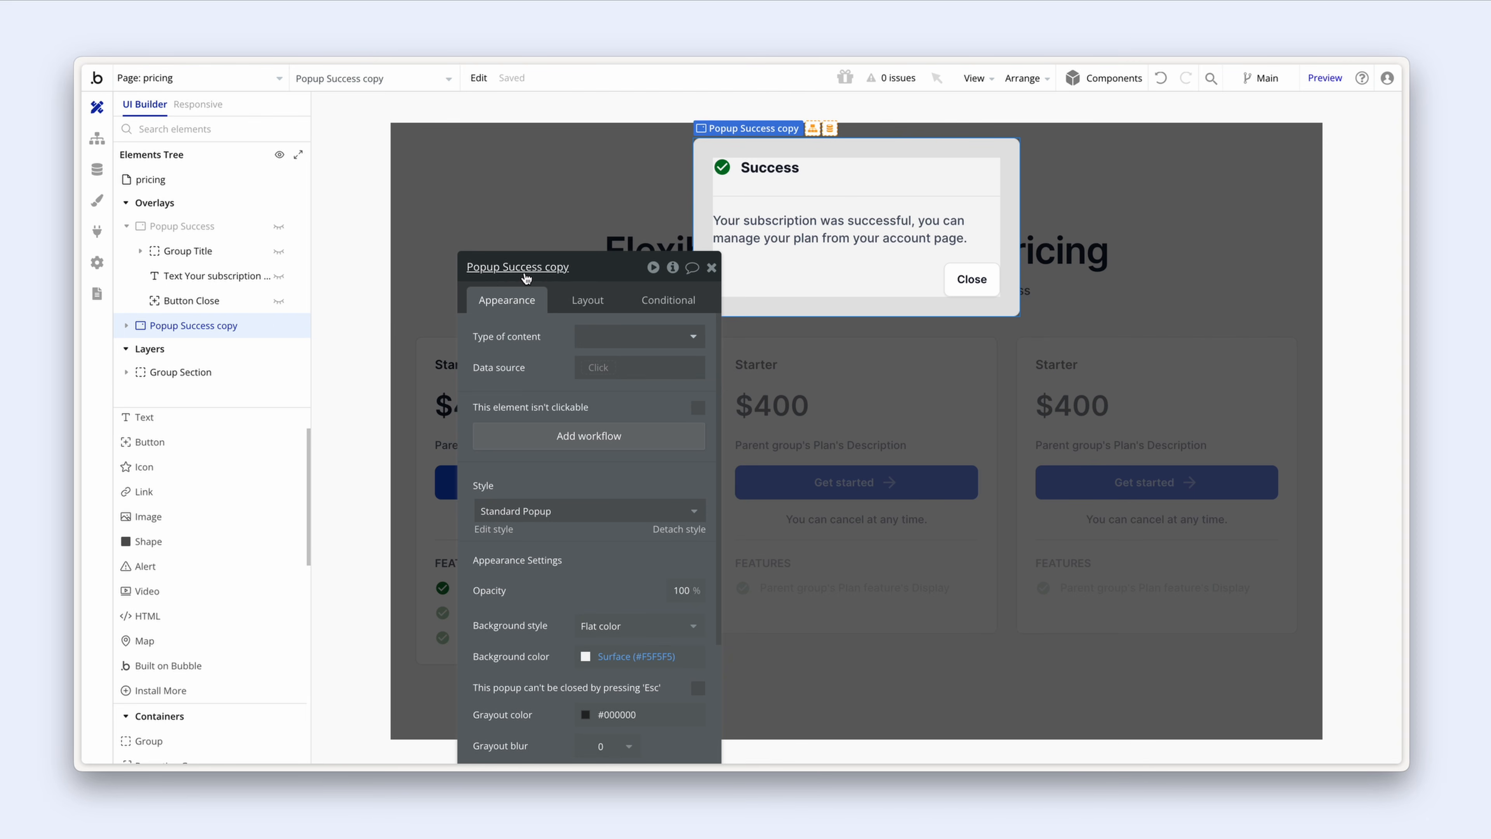
Step: Rename the copied popup to Popup Warning
{"action": "left_click", "coordinate": [503, 267]}
{"action": "left_click_drag", "start_coordinate": [503, 267], "coordinate": [575, 267]}
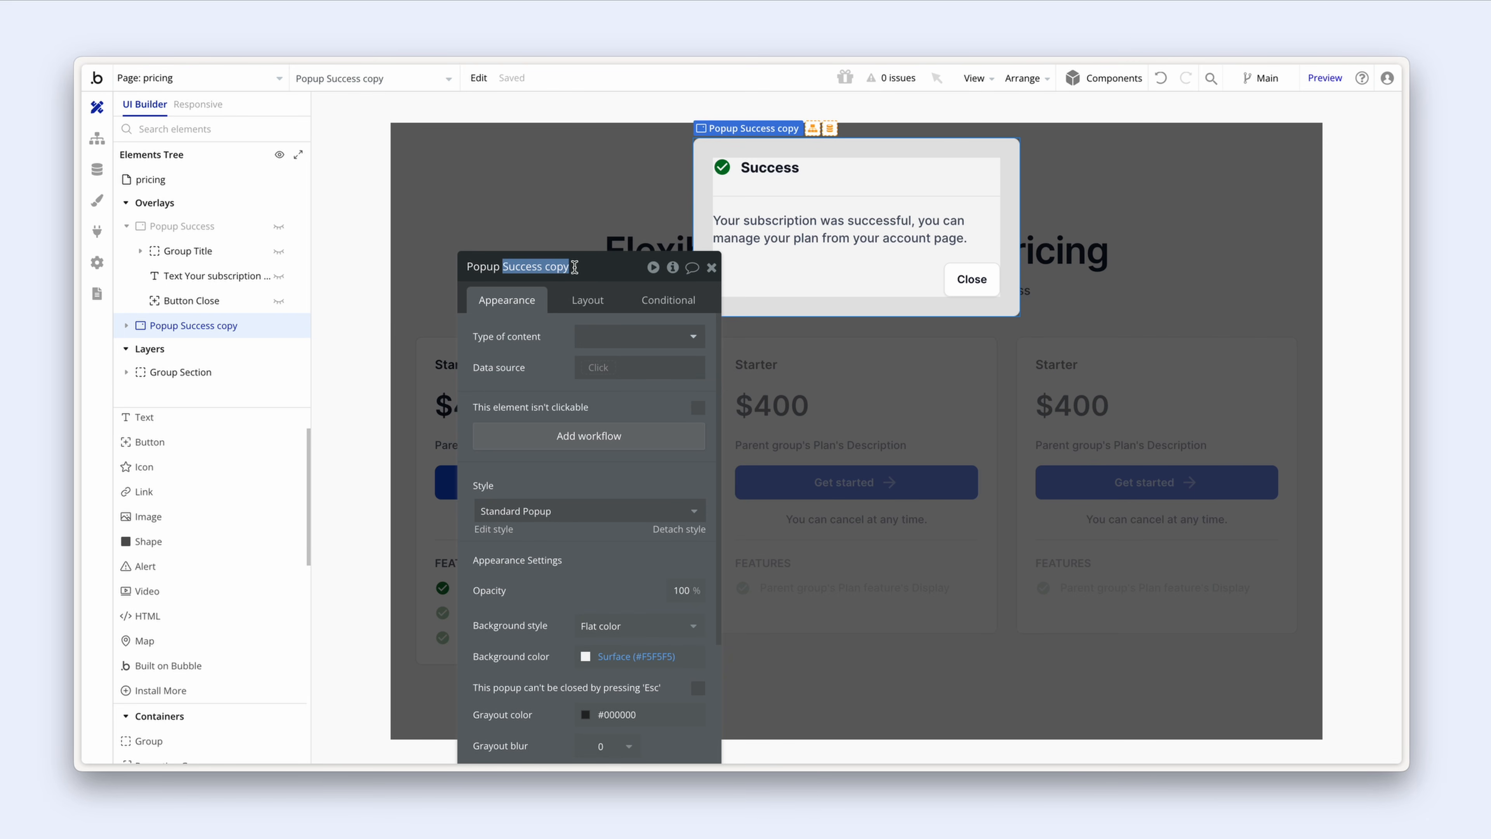
{"action": "type", "text": "Warning"}
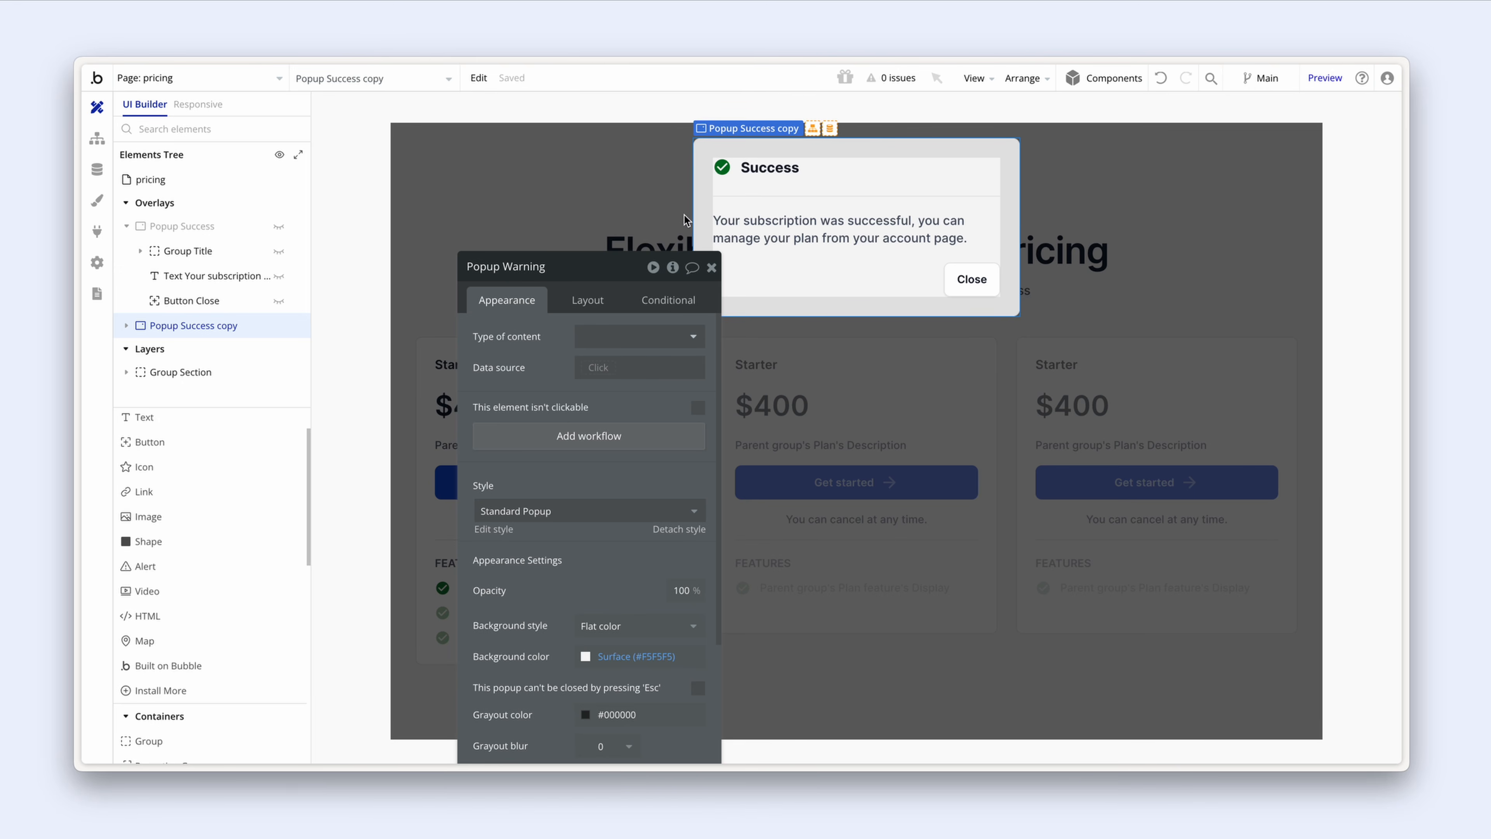
{"action": "left_click", "coordinate": [713, 189]}
Step: Colour the popup's icon Alert and swap it for the filled Warning triangle via a 'warn' search
{"action": "left_click", "coordinate": [722, 167]}
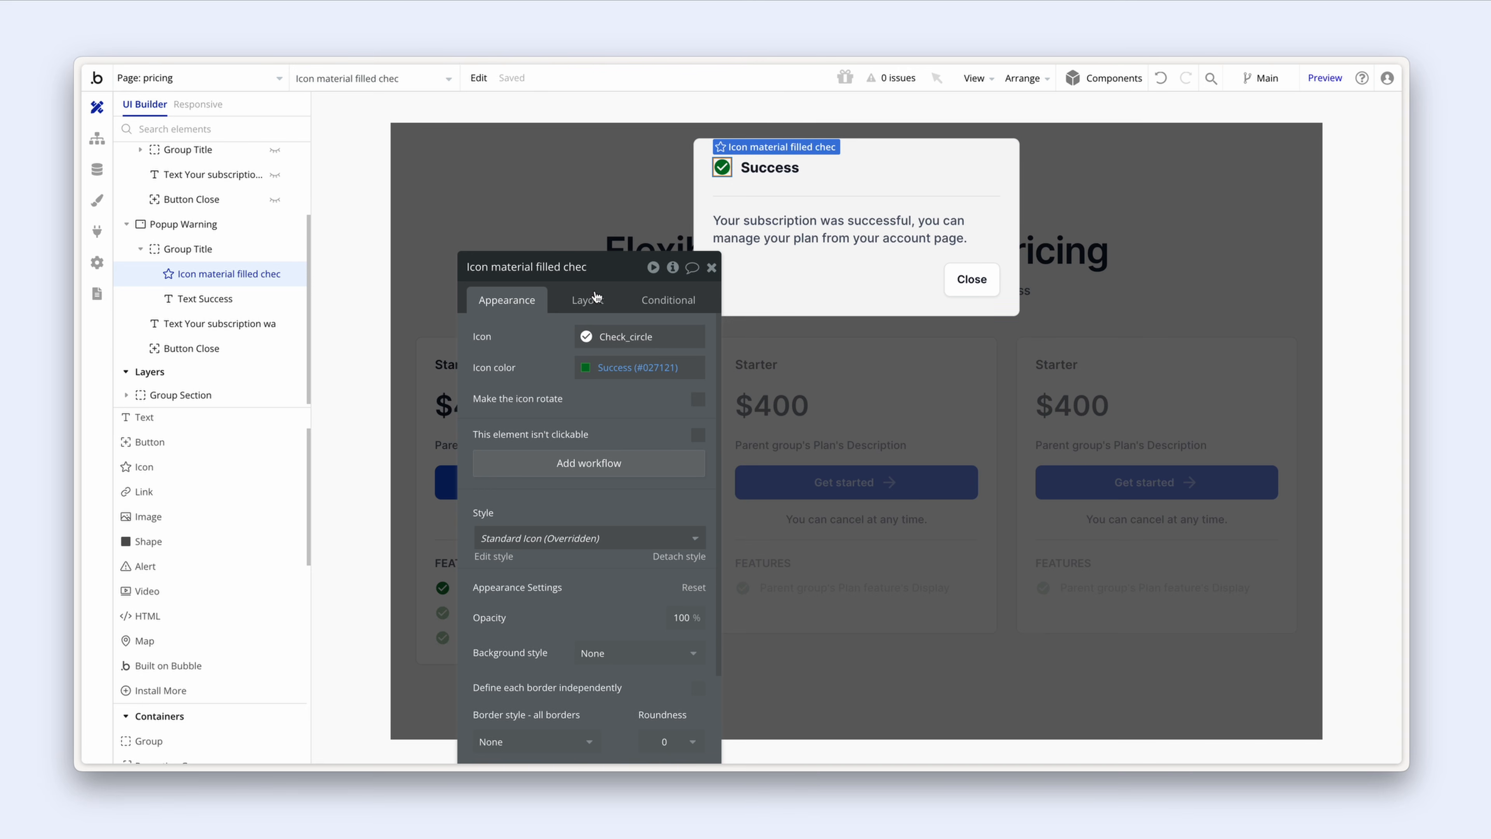
{"action": "left_click_drag", "start_coordinate": [494, 230], "coordinate": [499, 223]}
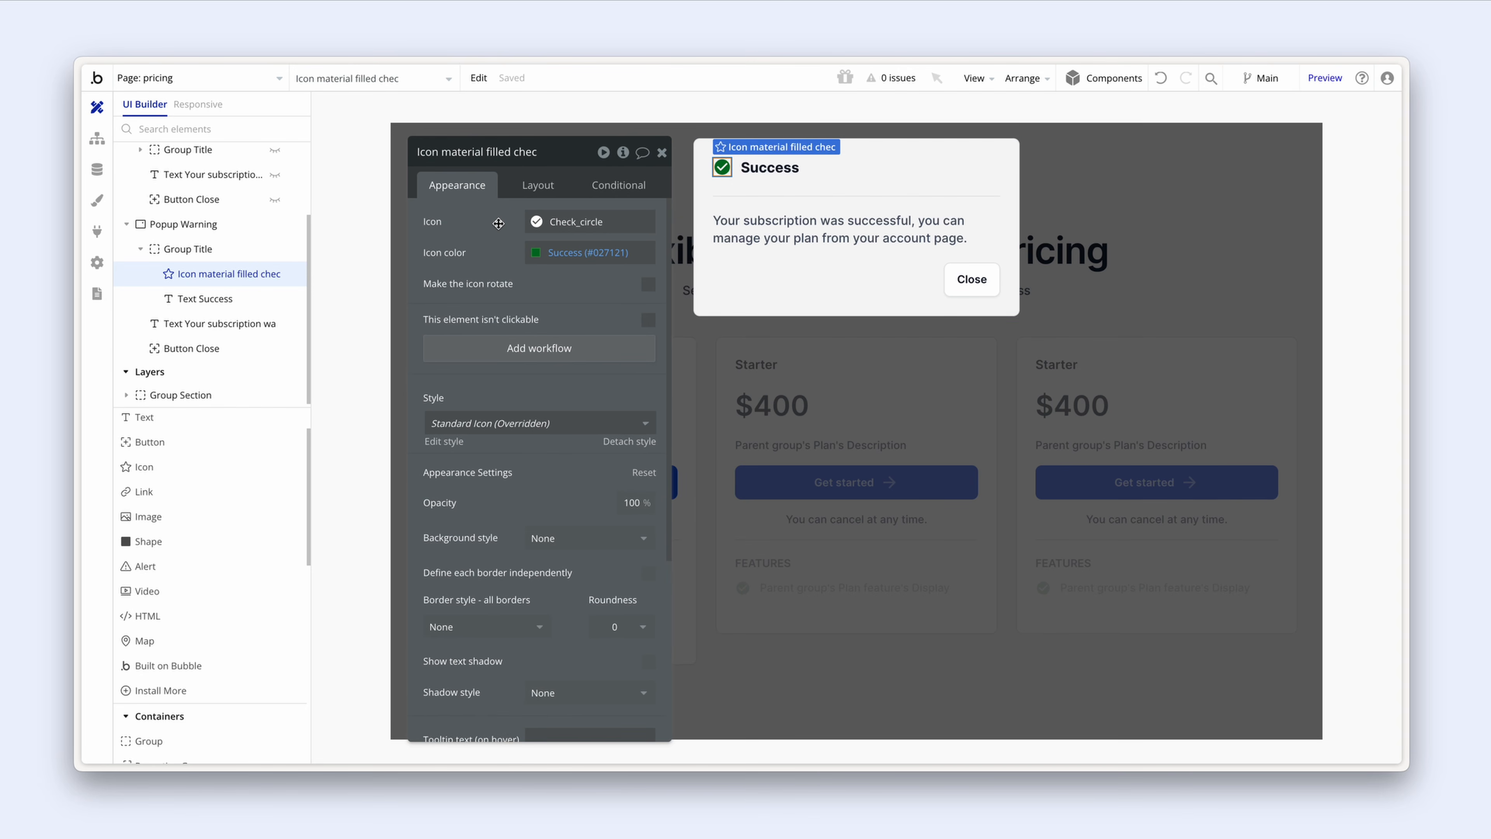
{"action": "left_click", "coordinate": [556, 253]}
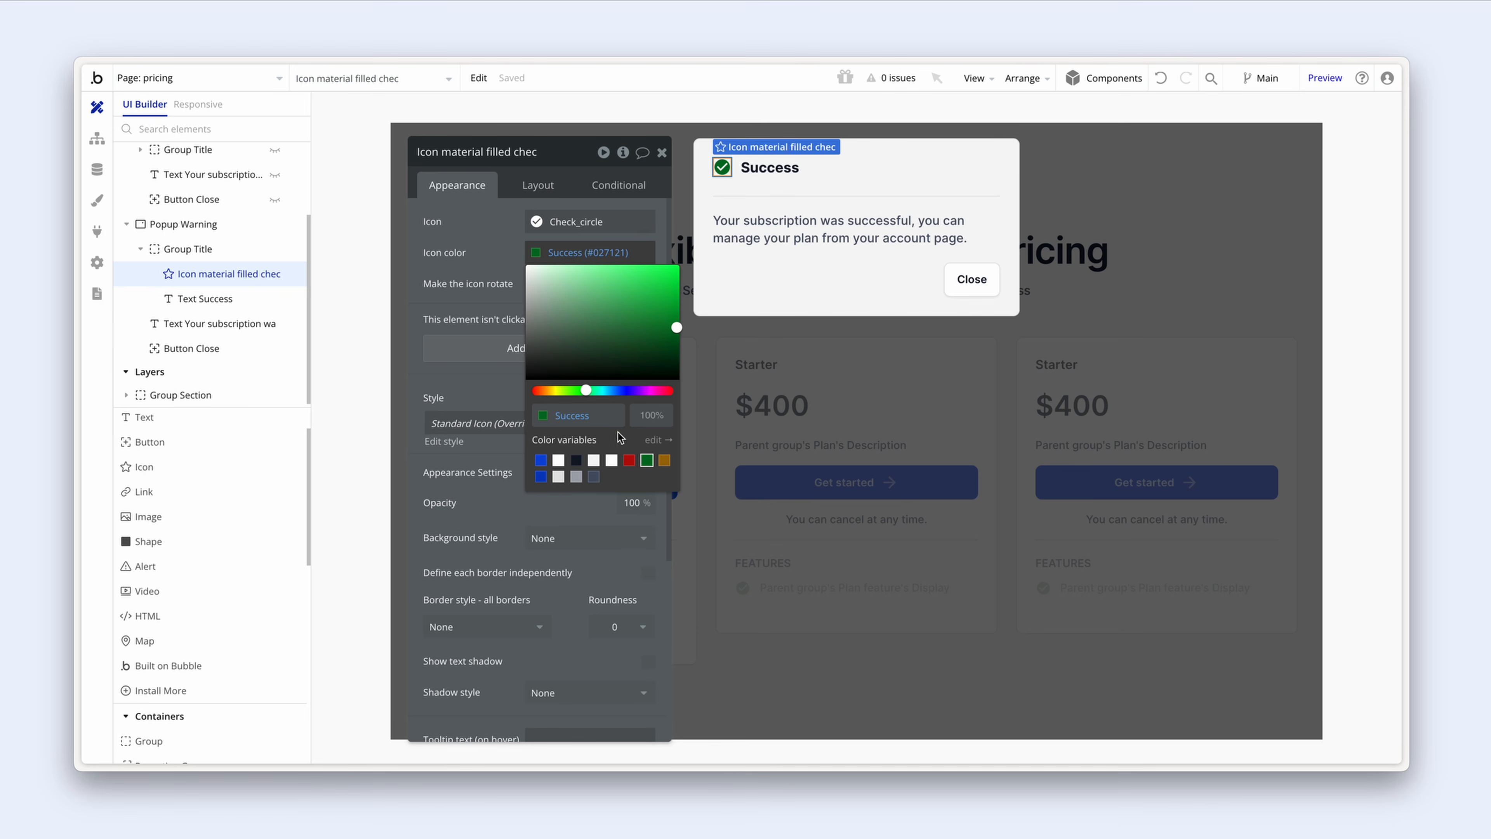
{"action": "left_click", "coordinate": [665, 461]}
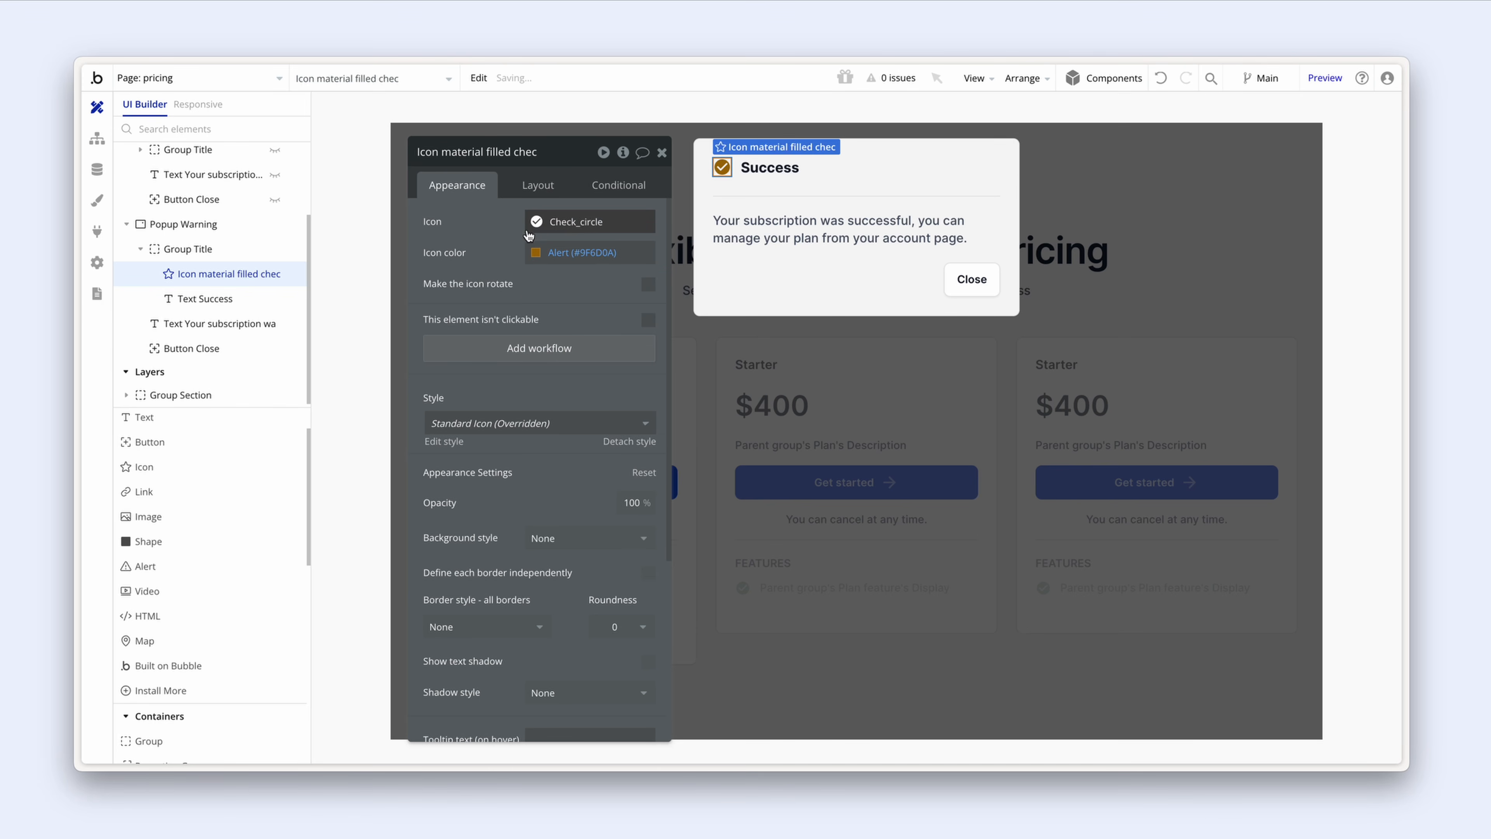
{"action": "left_click", "coordinate": [539, 223]}
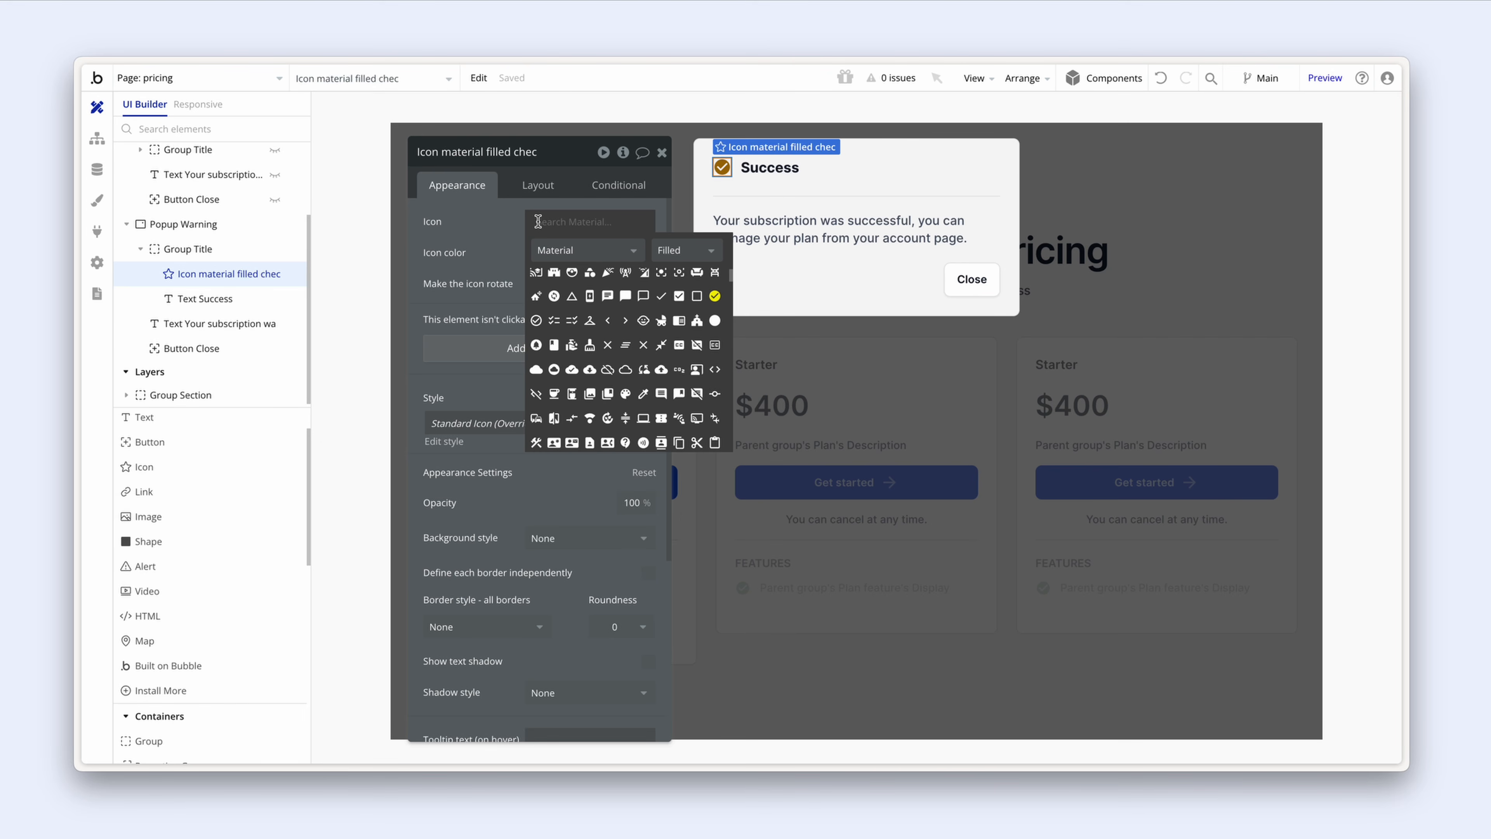
{"action": "type", "text": "warn"}
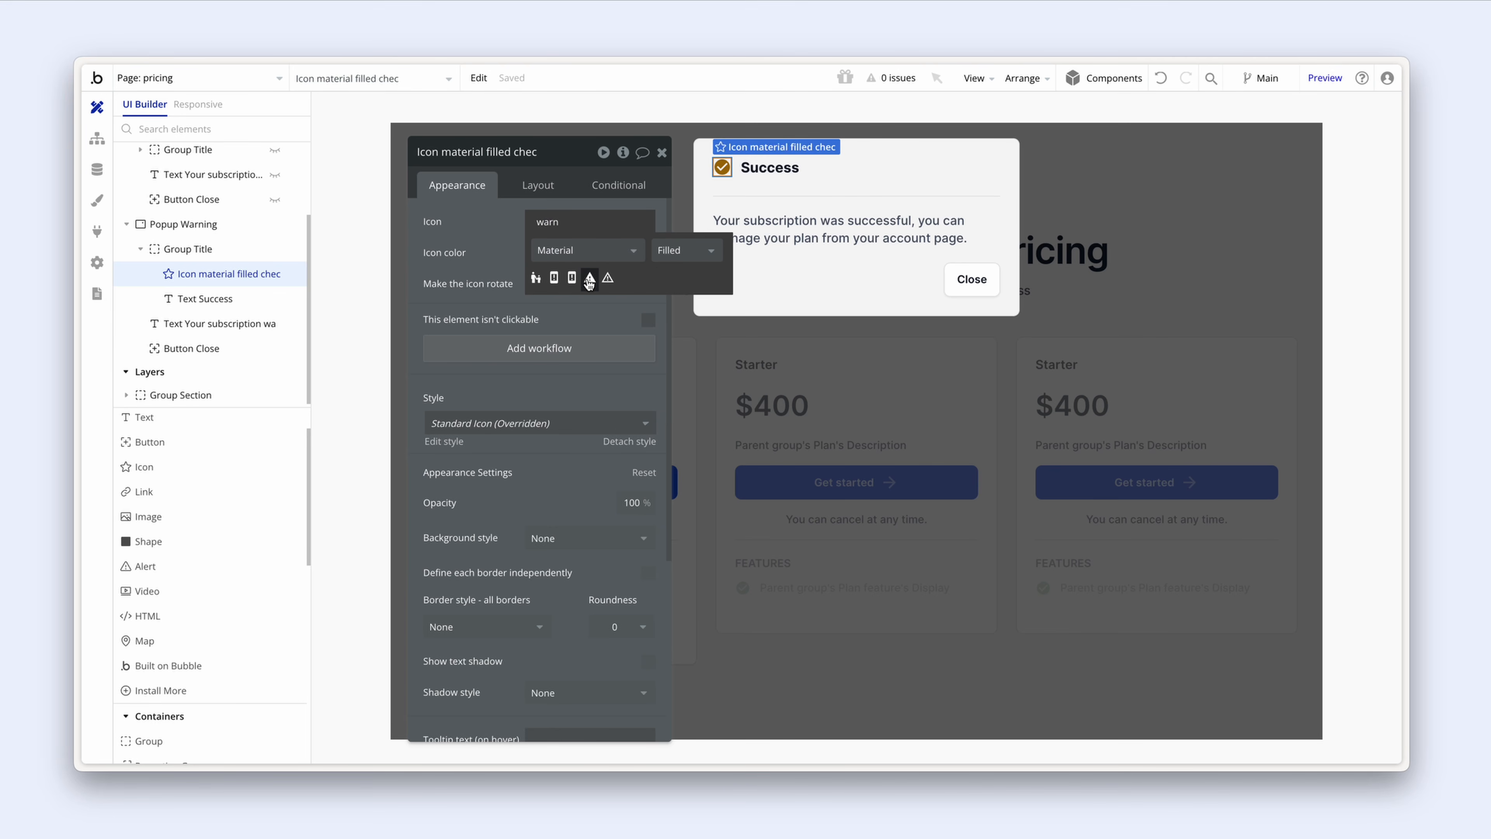
{"action": "left_click", "coordinate": [590, 278]}
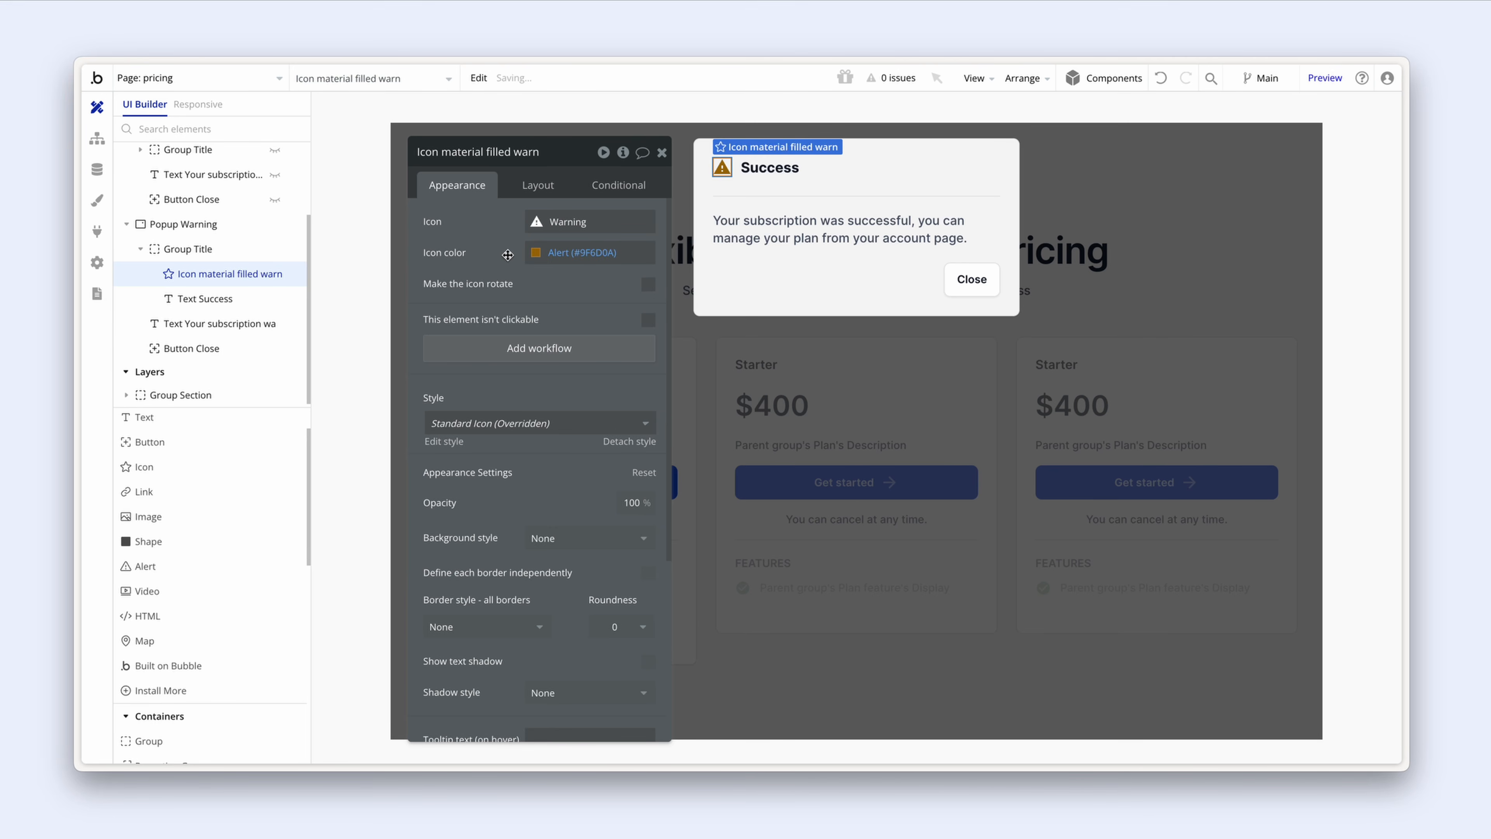
Step: Change the popup heading from Success to 'Warning'
{"action": "left_click", "coordinate": [763, 170]}
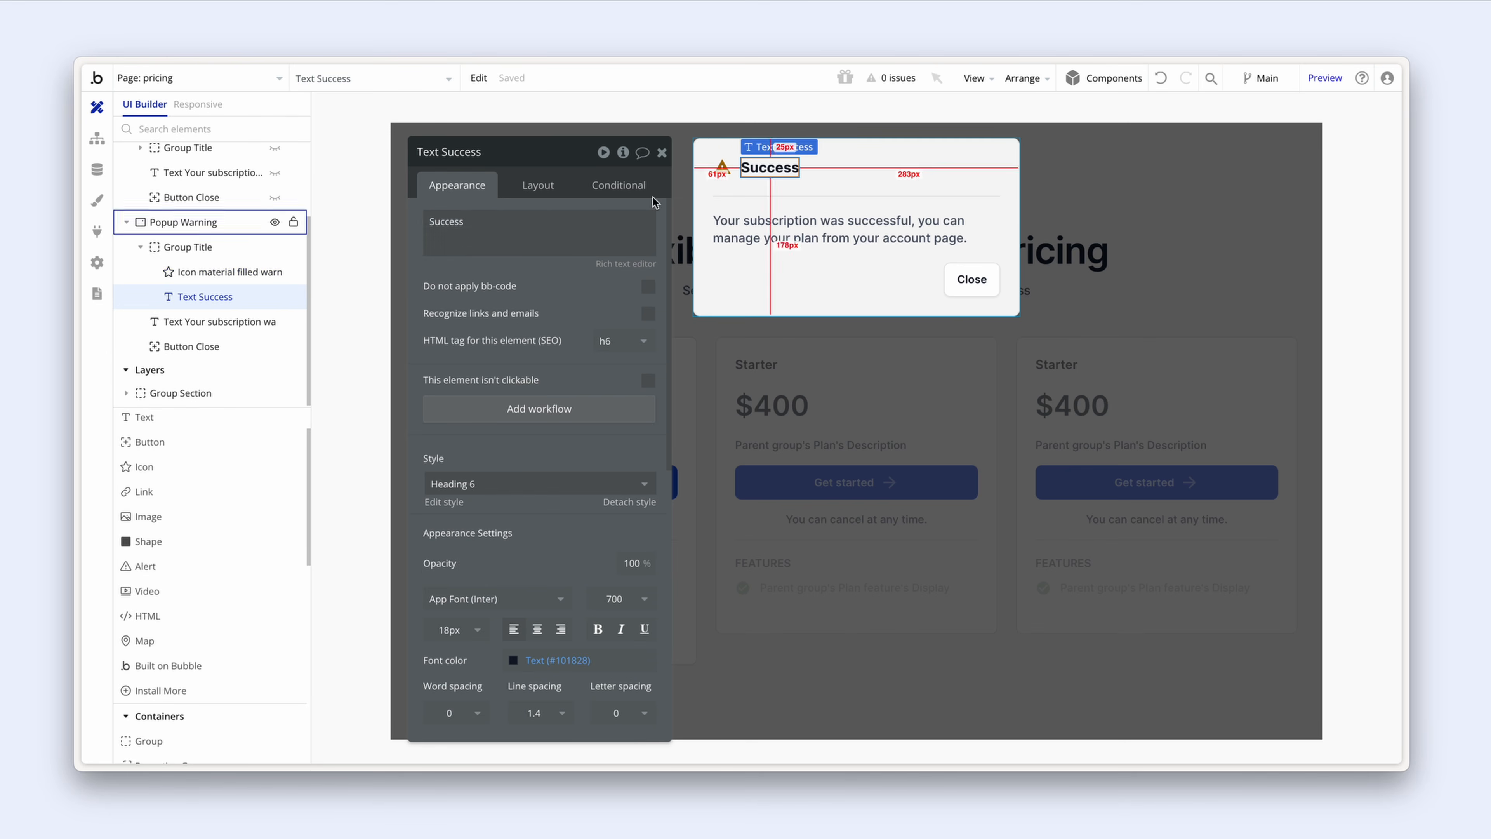
{"action": "double_click", "coordinate": [540, 222]}
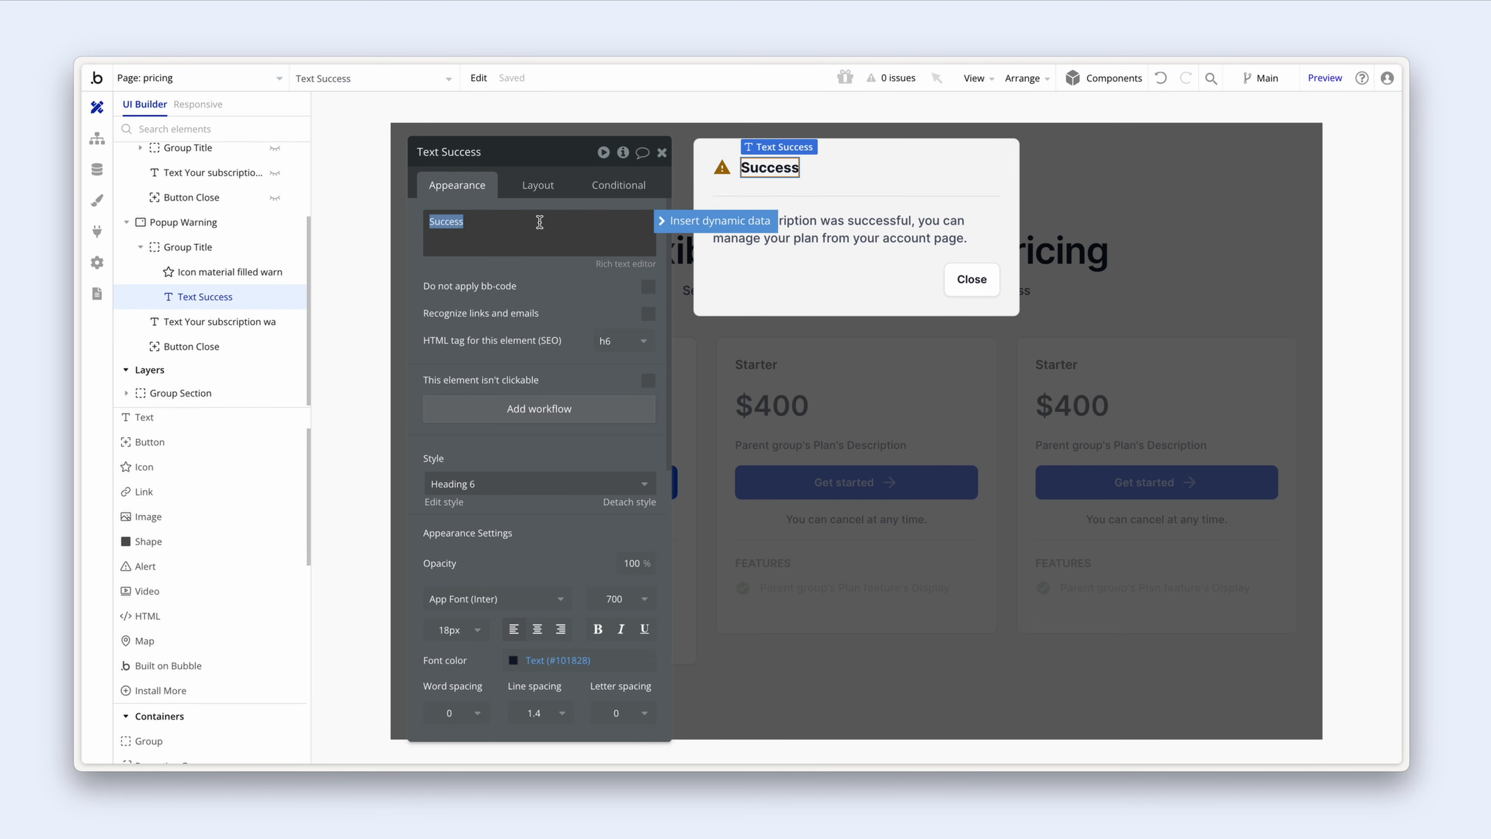
{"action": "type", "text": "Warning"}
Step: Replace the body text with 'Please signup or login to purchase a plan.'
{"action": "left_click", "coordinate": [282, 322]}
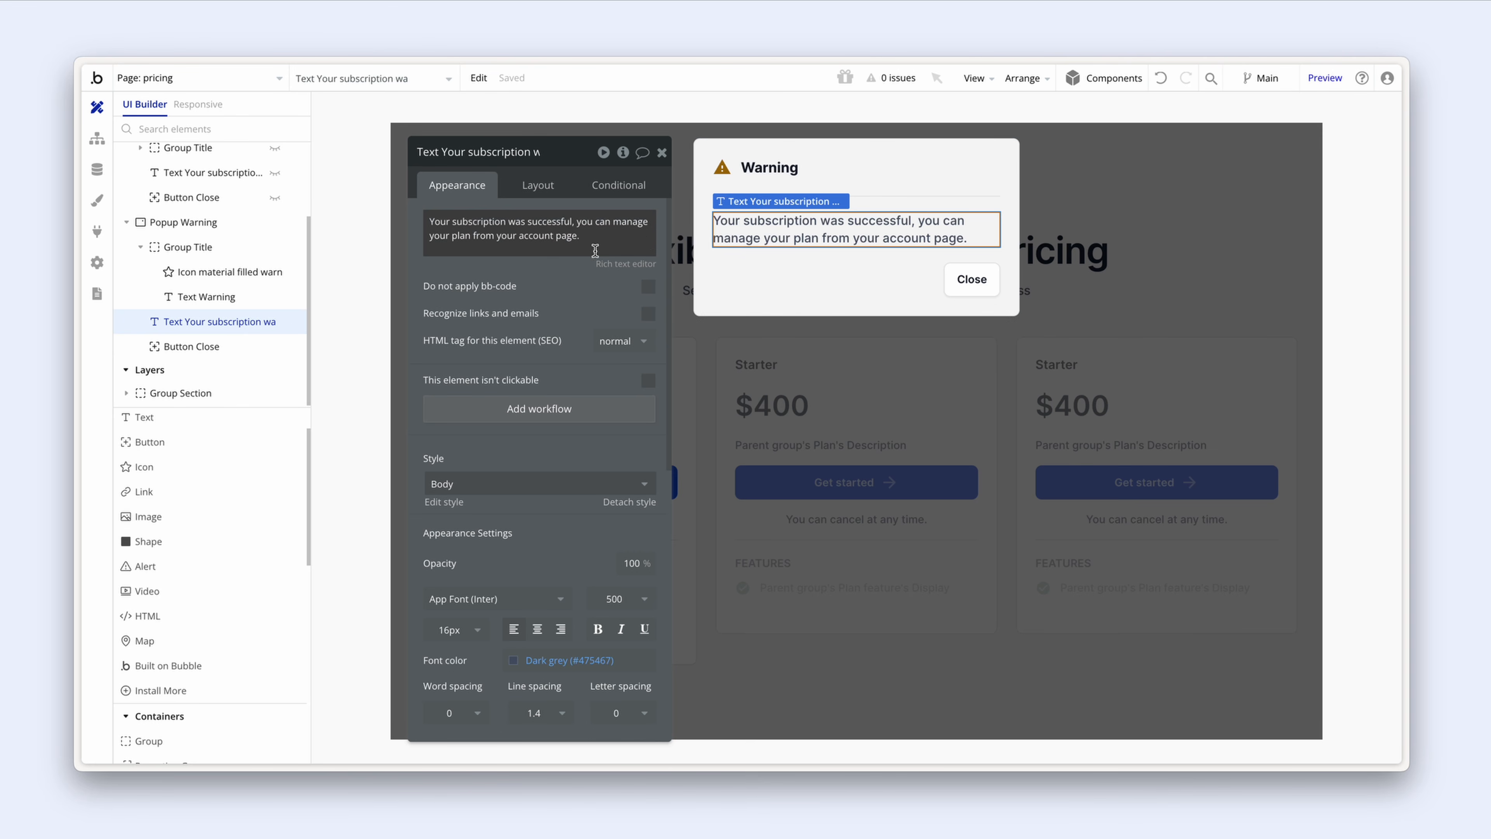
{"action": "triple_click", "coordinate": [622, 238]}
{"action": "type", "text": "Please signup or login to purchase a plan."}
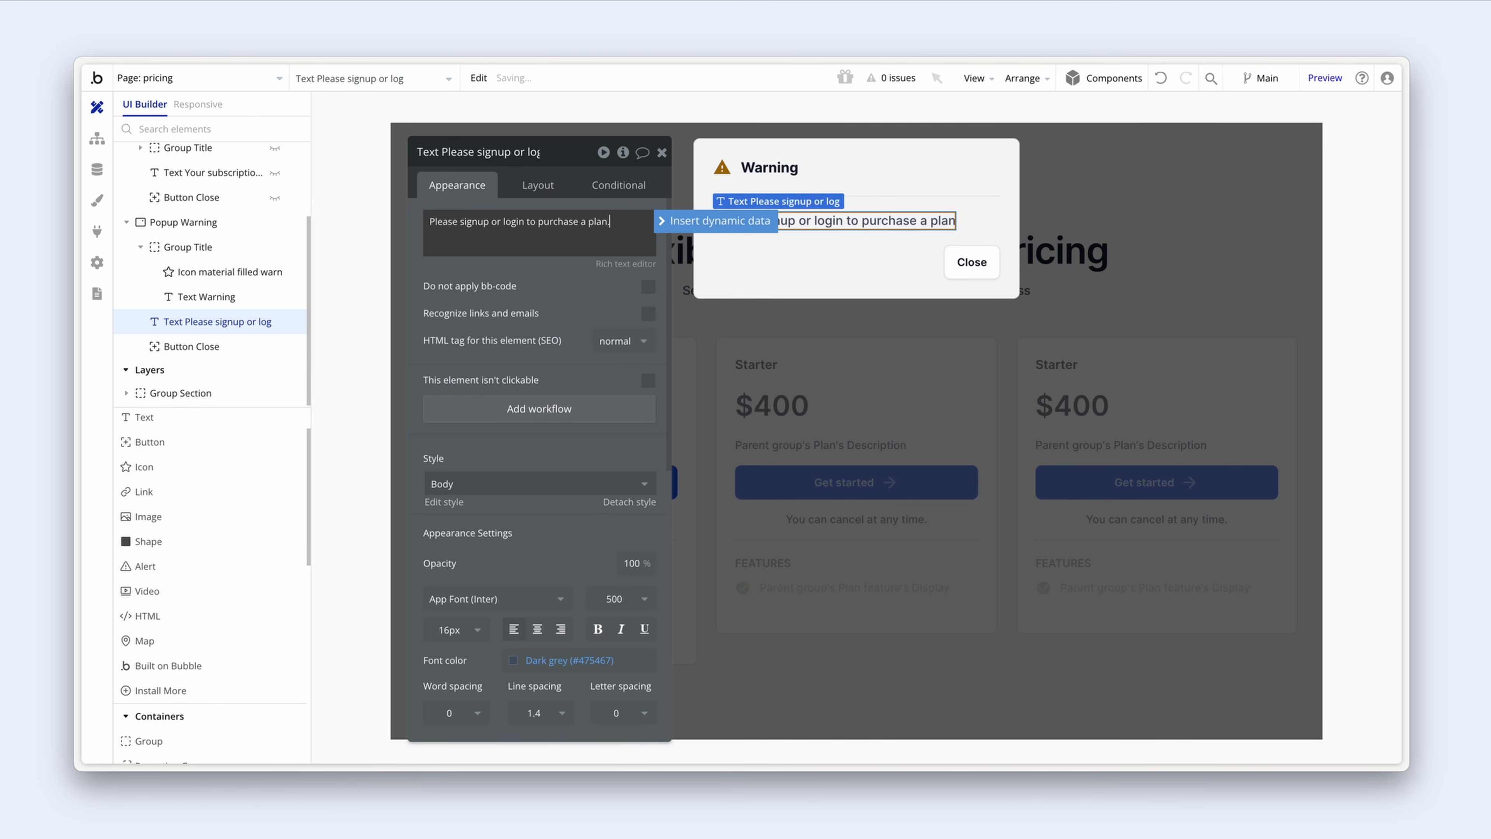
{"action": "left_click", "coordinate": [571, 285]}
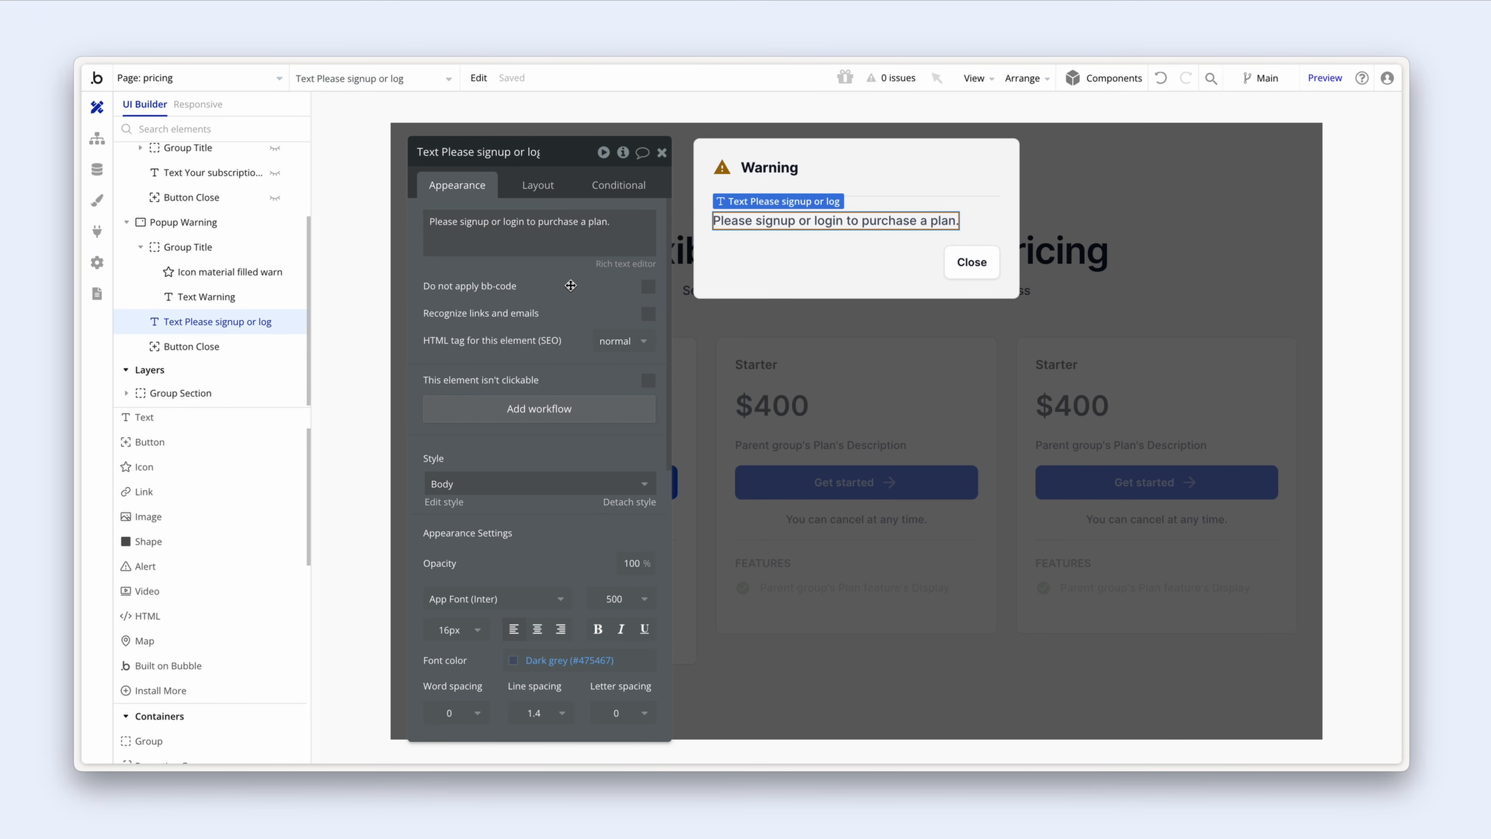
Step: Add a link below the warning message styled as Button Link Secondary
{"action": "left_click", "coordinate": [176, 491]}
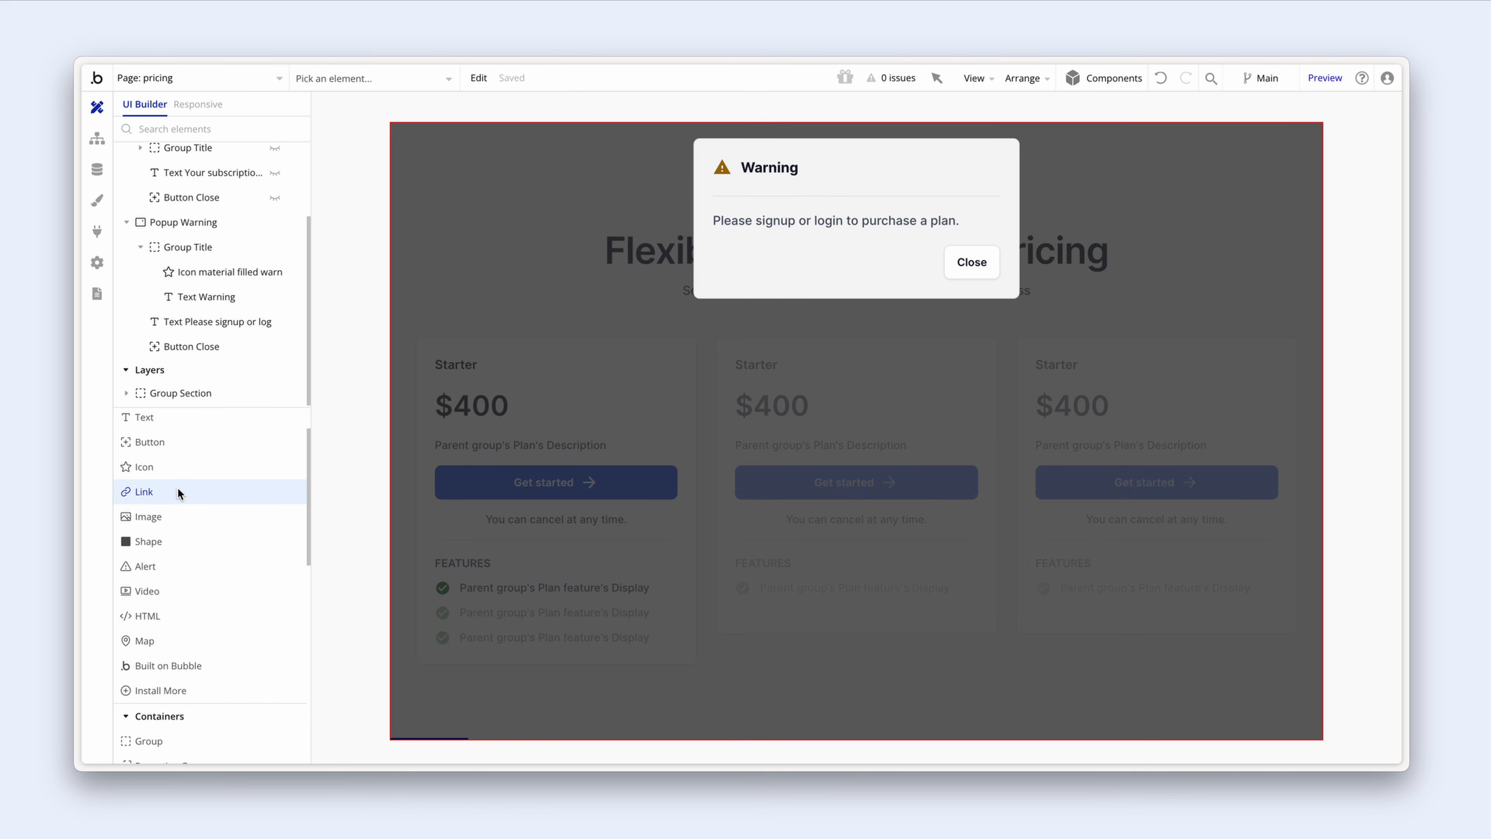
{"action": "left_click", "coordinate": [718, 255]}
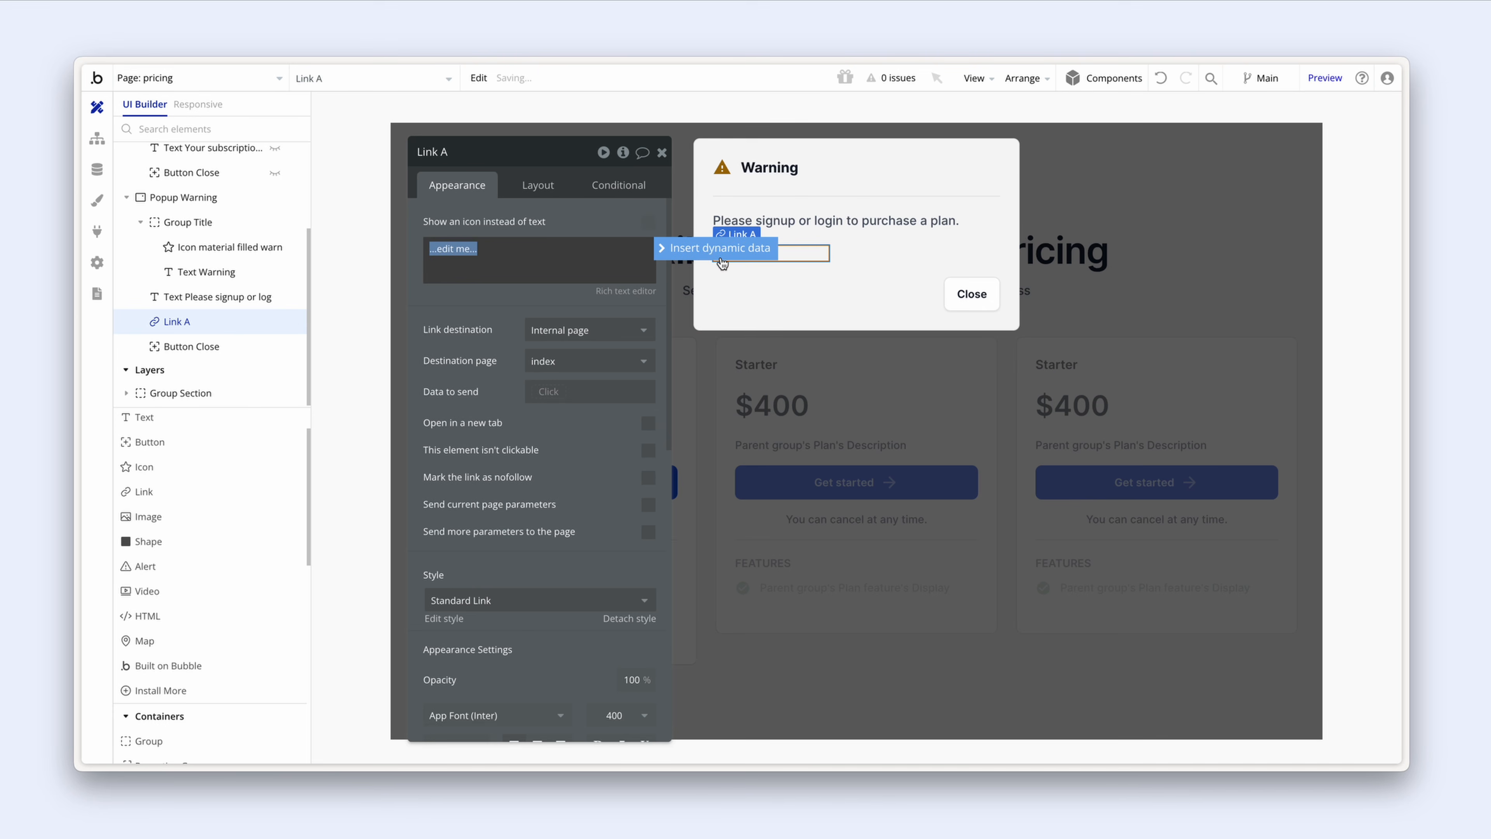
{"action": "scroll", "coordinate": [522, 464], "scroll_direction": "down", "scroll_amount": 3}
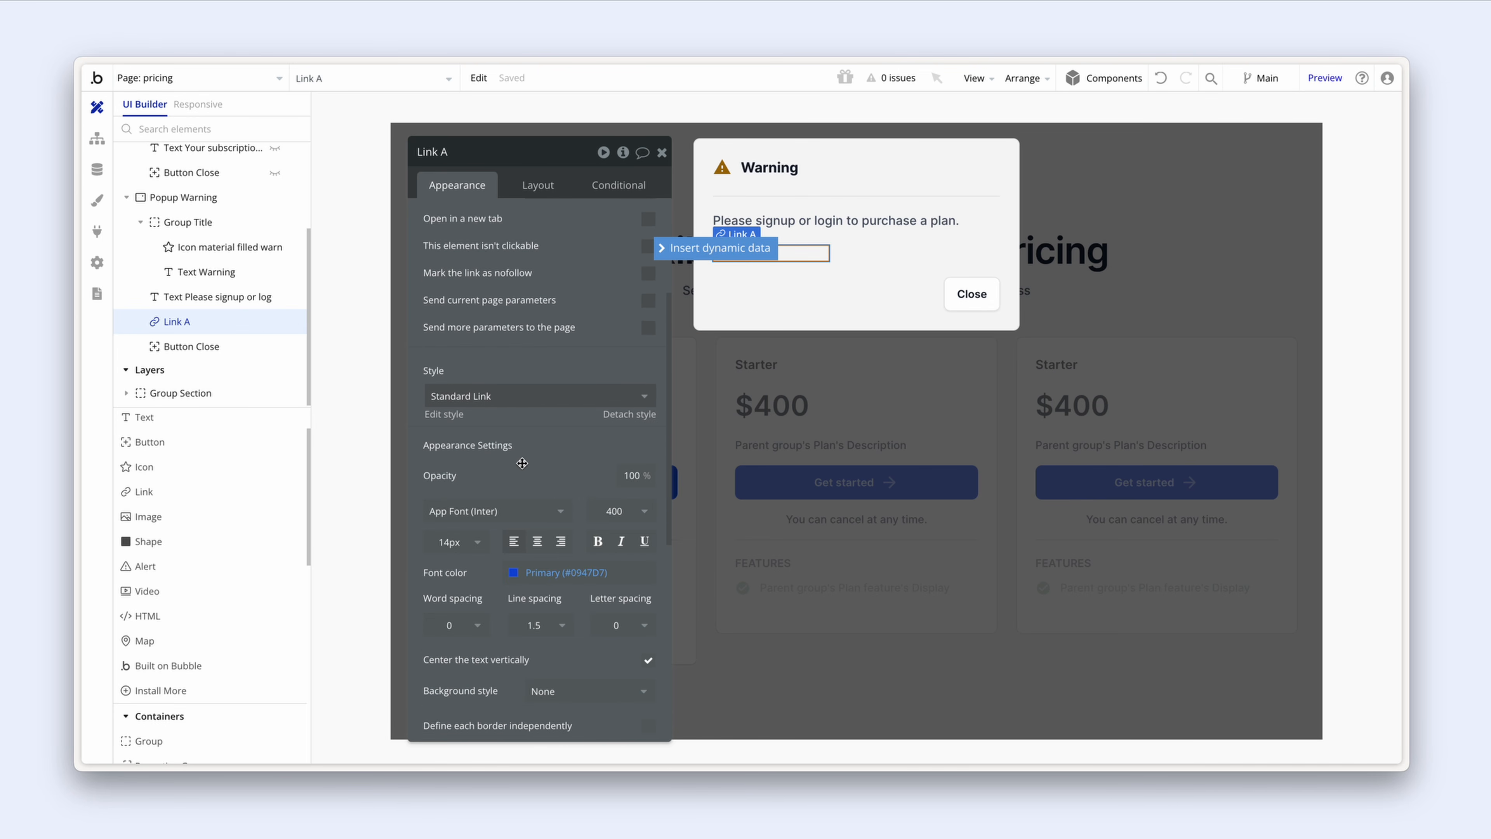
{"action": "left_click", "coordinate": [535, 396]}
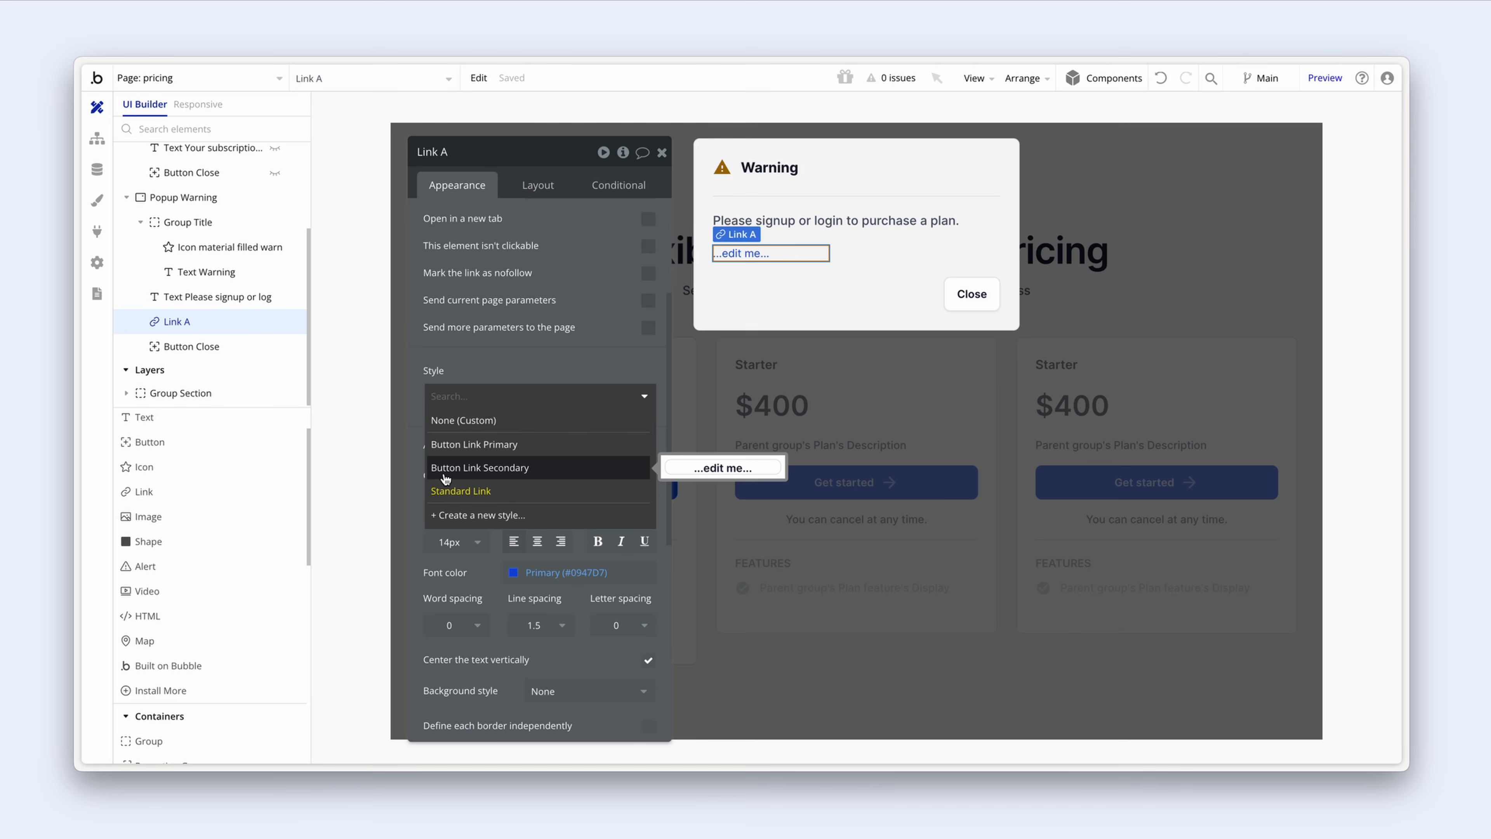
{"action": "left_click", "coordinate": [557, 476]}
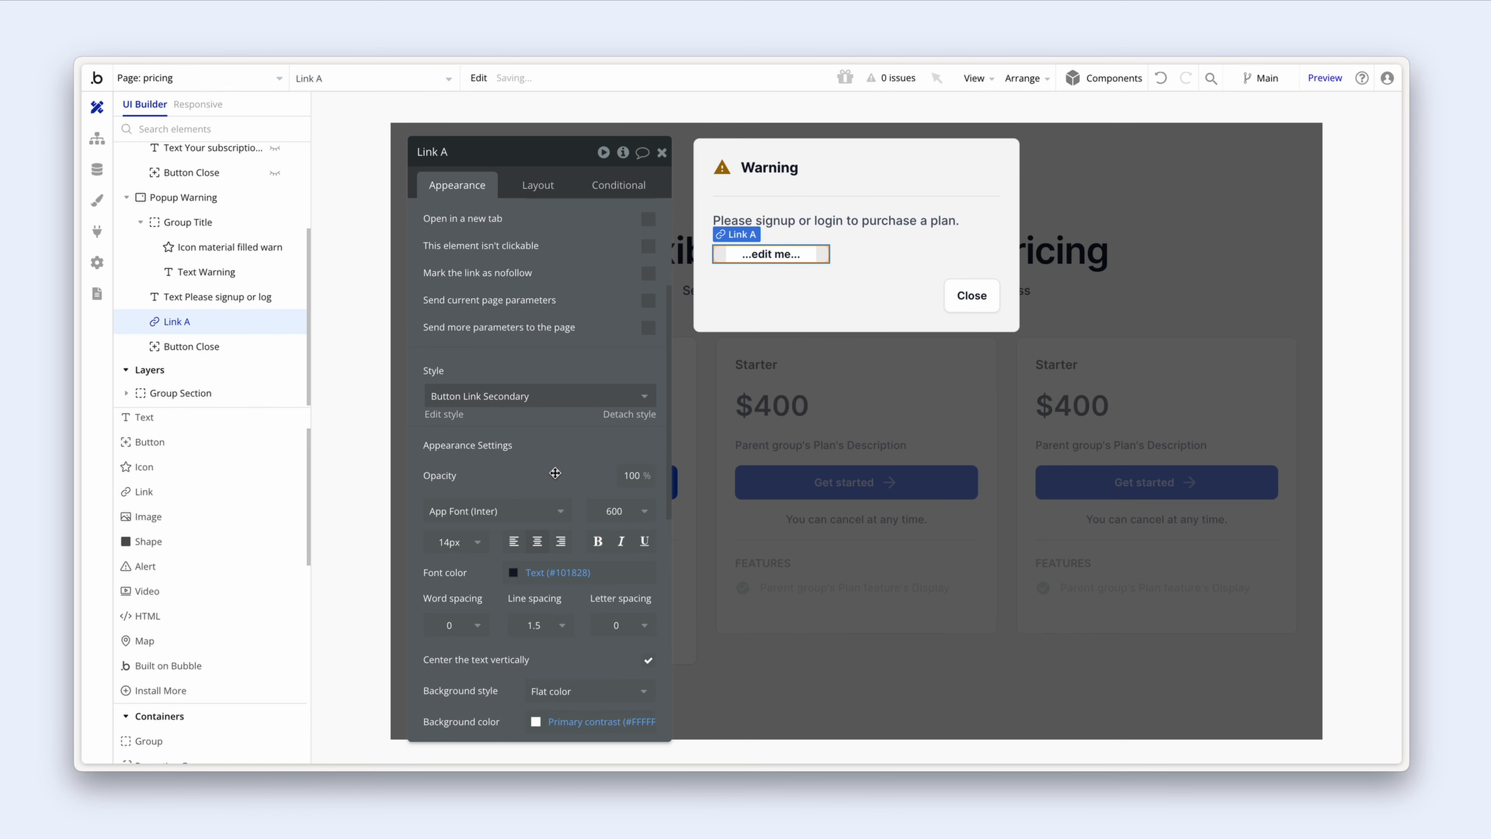
{"action": "scroll", "coordinate": [540, 327], "scroll_direction": "up", "scroll_amount": 3}
Step: Label the link 'Take me there' and point it to the auth page
{"action": "left_click", "coordinate": [532, 248]}
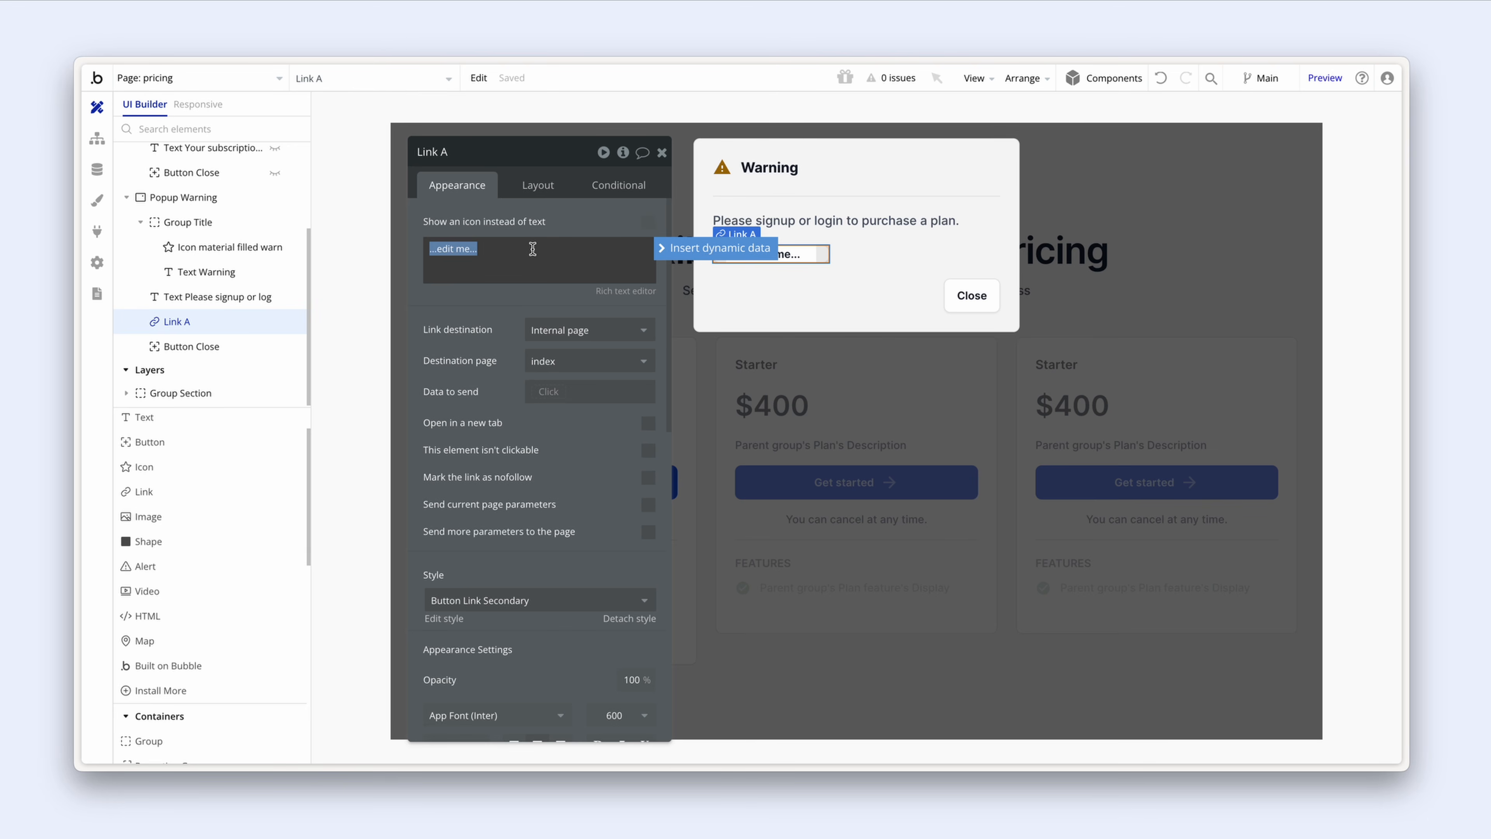
{"action": "type", "text": "Take me there"}
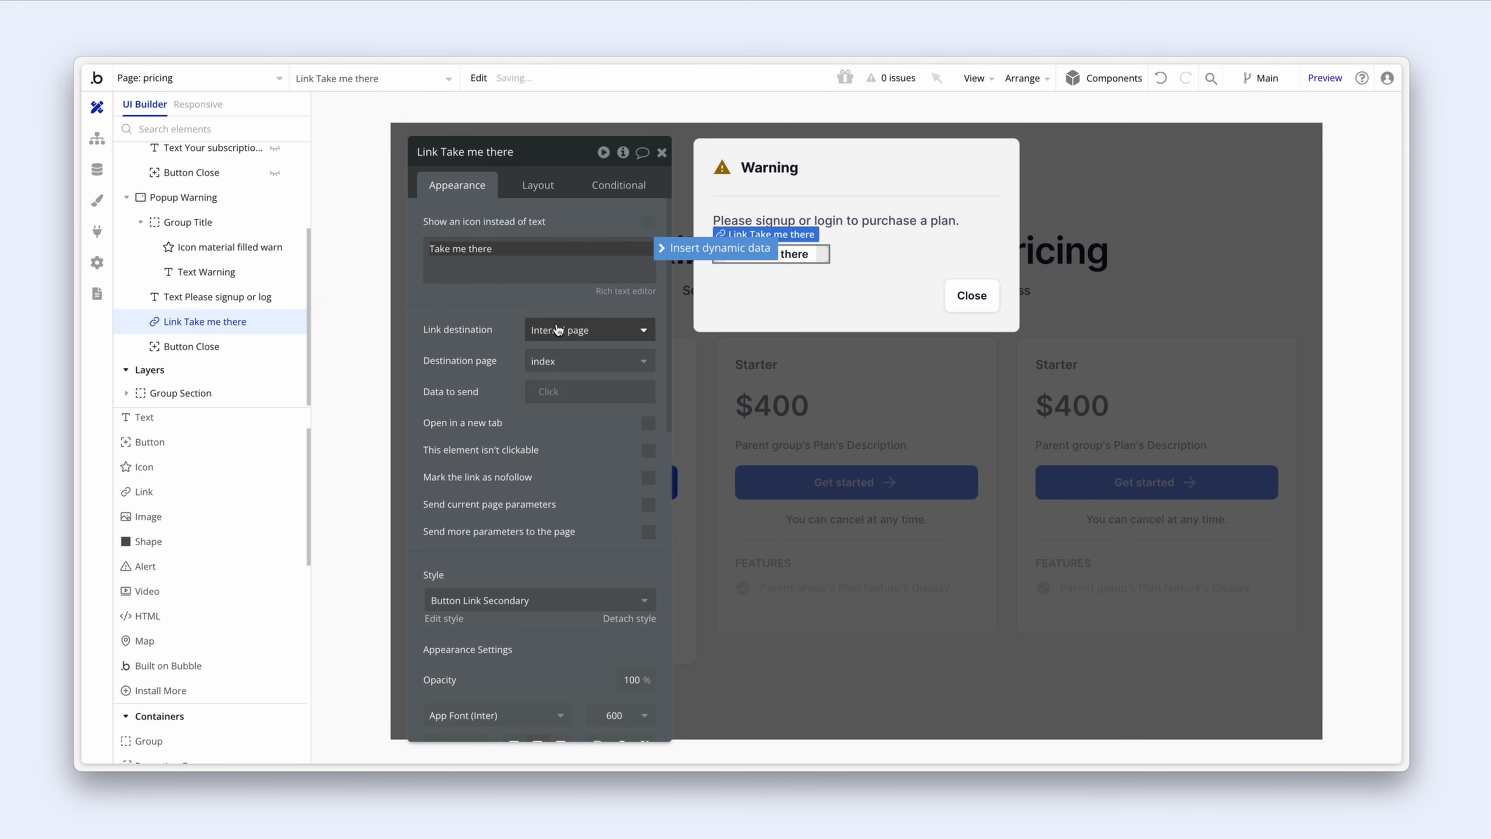
{"action": "left_click", "coordinate": [576, 361]}
{"action": "left_click", "coordinate": [594, 435]}
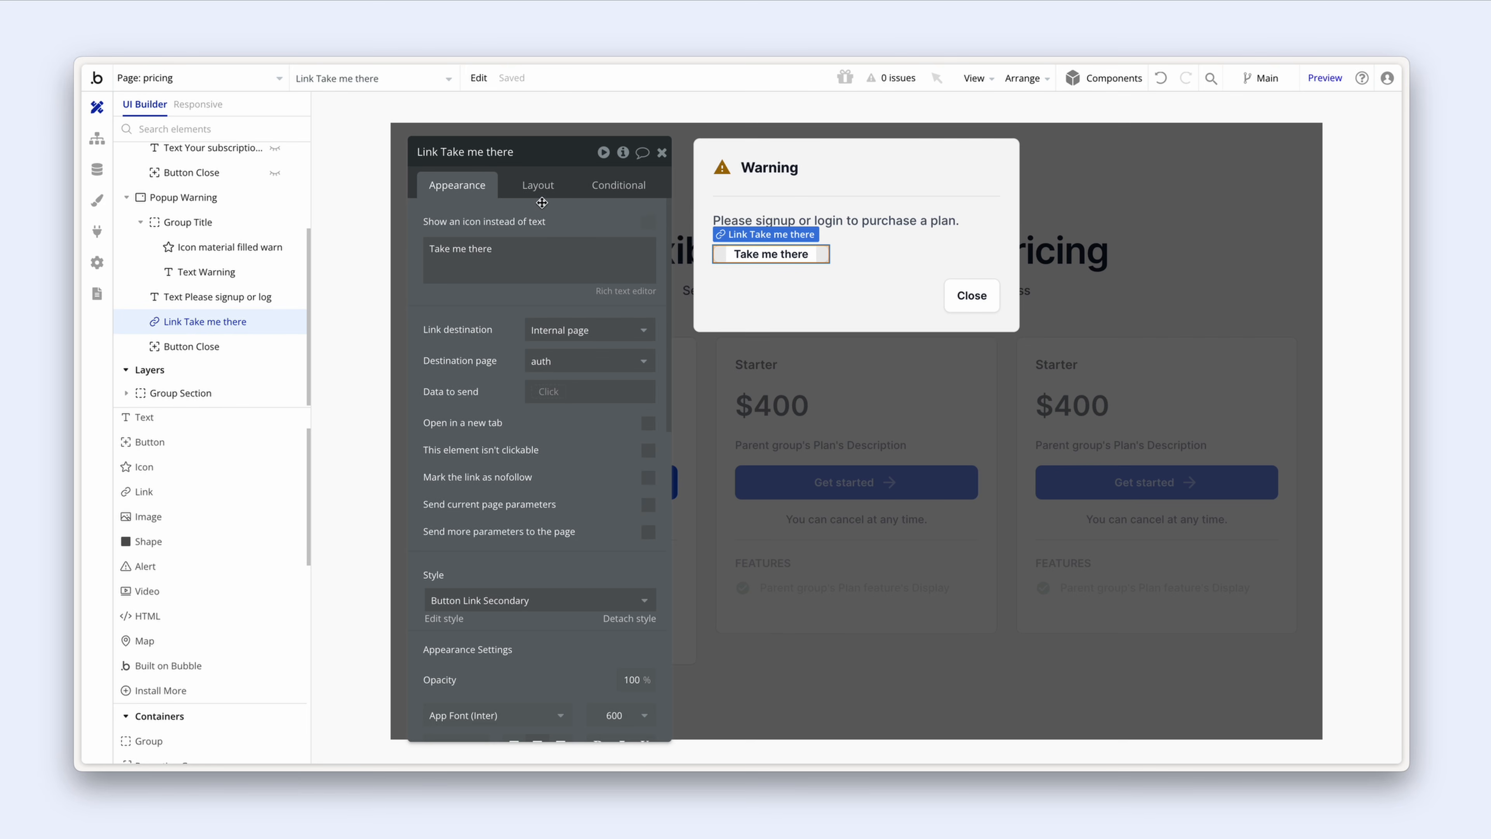
Step: Let the link span the popup's width with minimum width 0 and a fixed 44 px height
{"action": "left_click", "coordinate": [538, 189]}
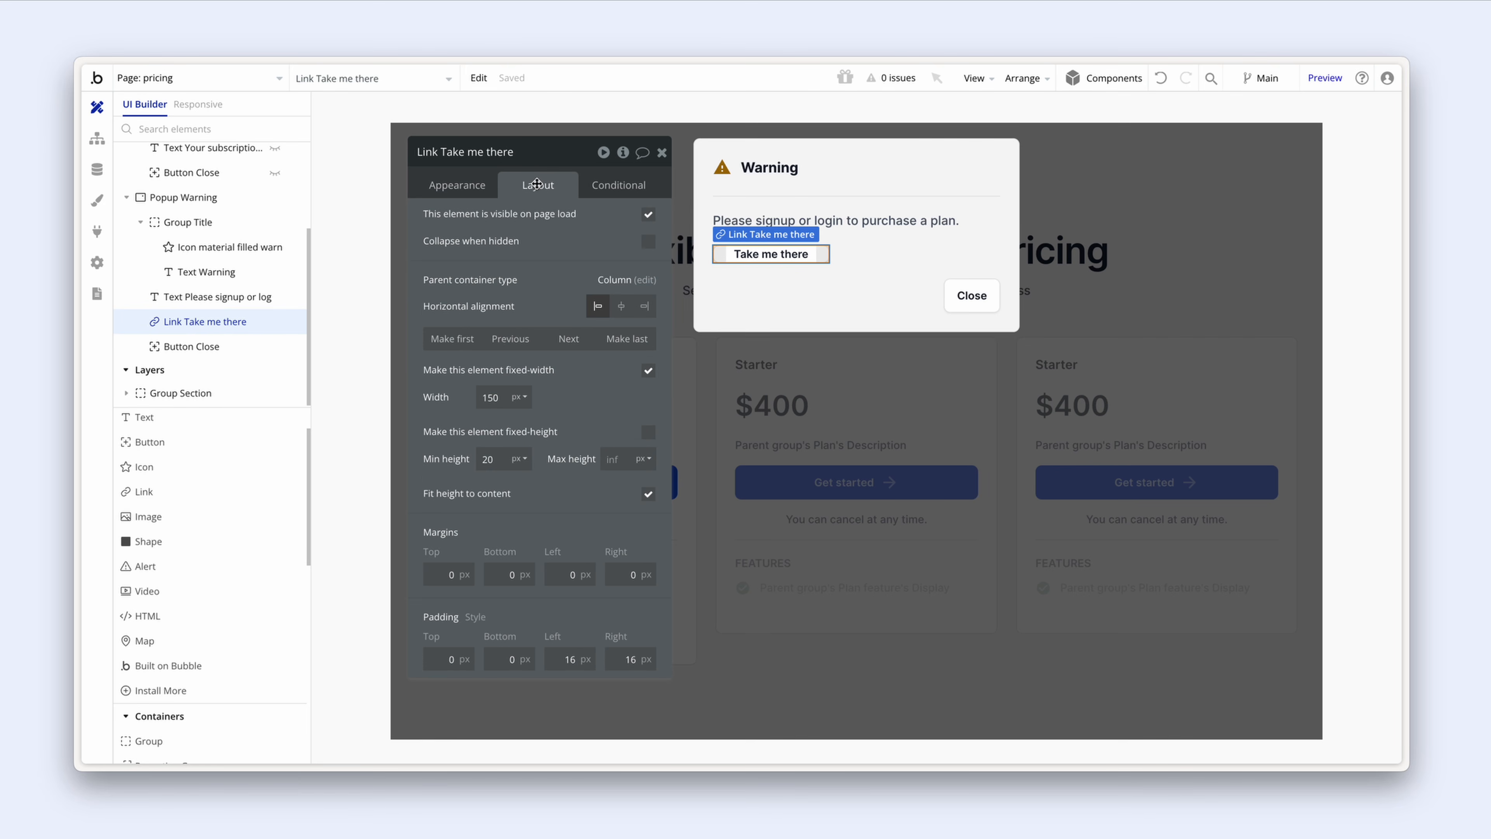
{"action": "left_click", "coordinate": [648, 370]}
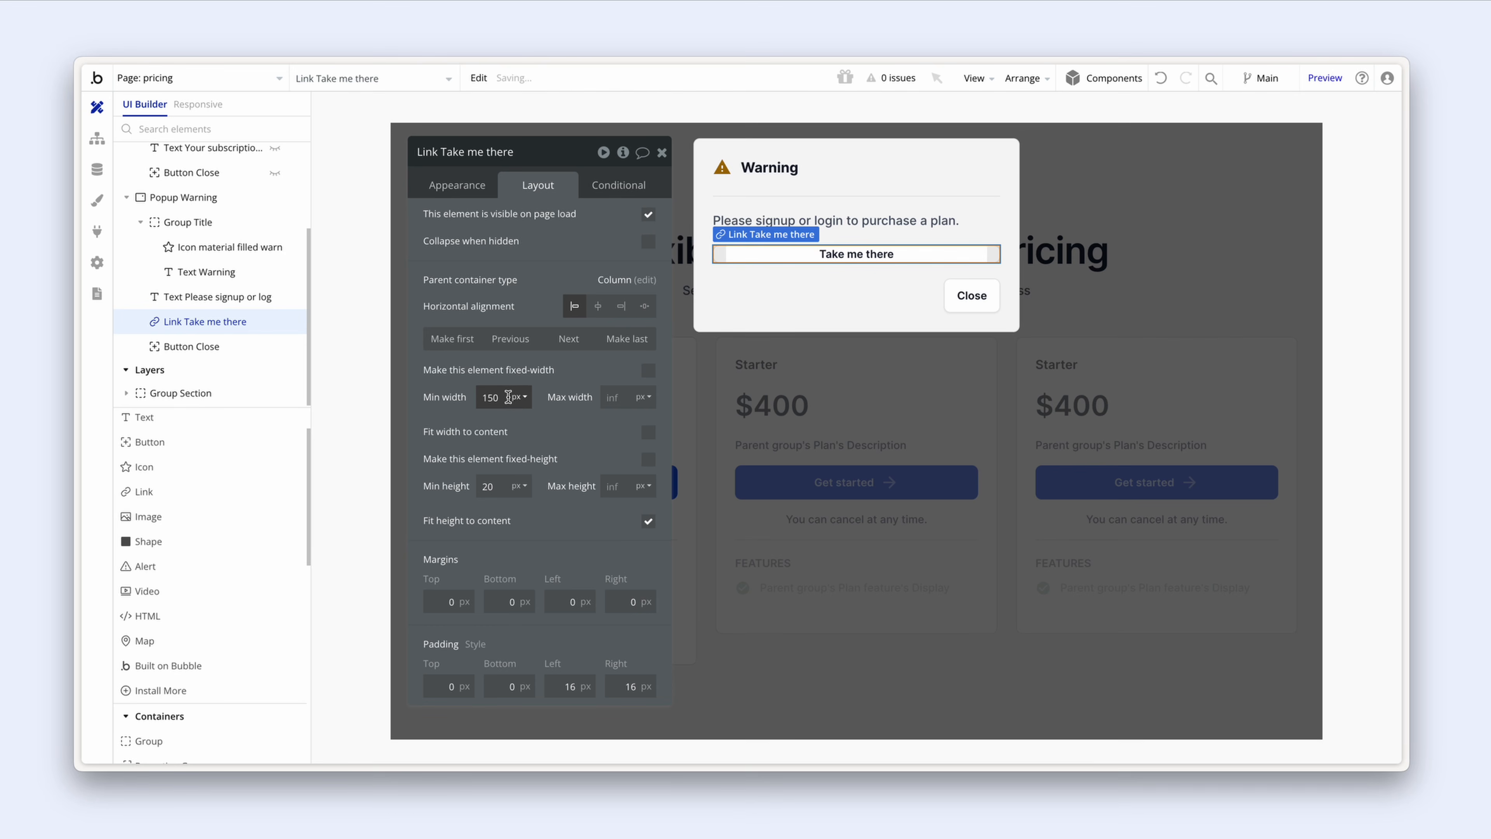
{"action": "left_click_drag", "start_coordinate": [508, 397], "coordinate": [470, 402]}
{"action": "type", "text": "0"}
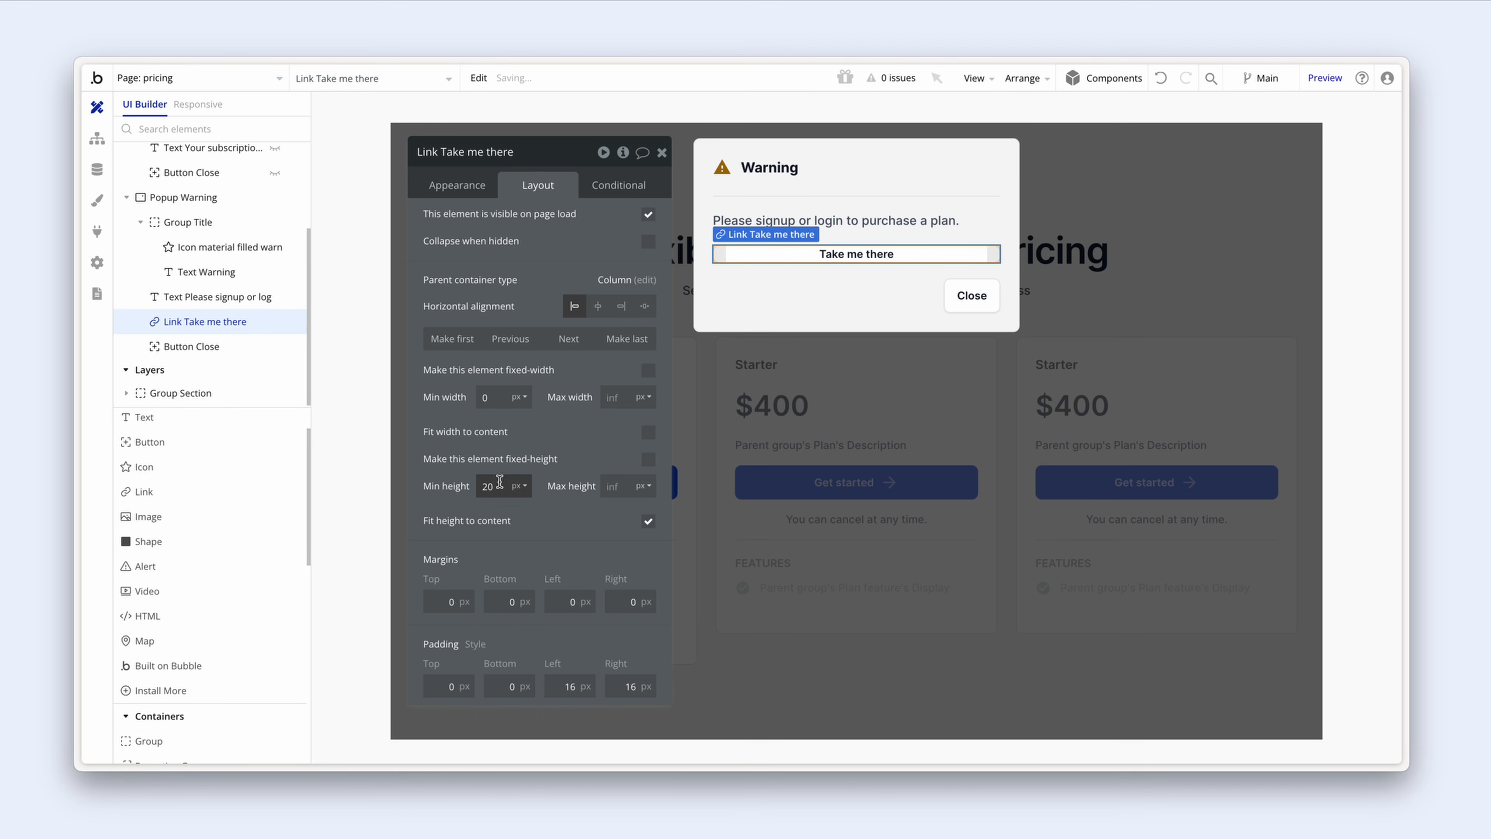
{"action": "left_click_drag", "start_coordinate": [501, 487], "coordinate": [460, 482]}
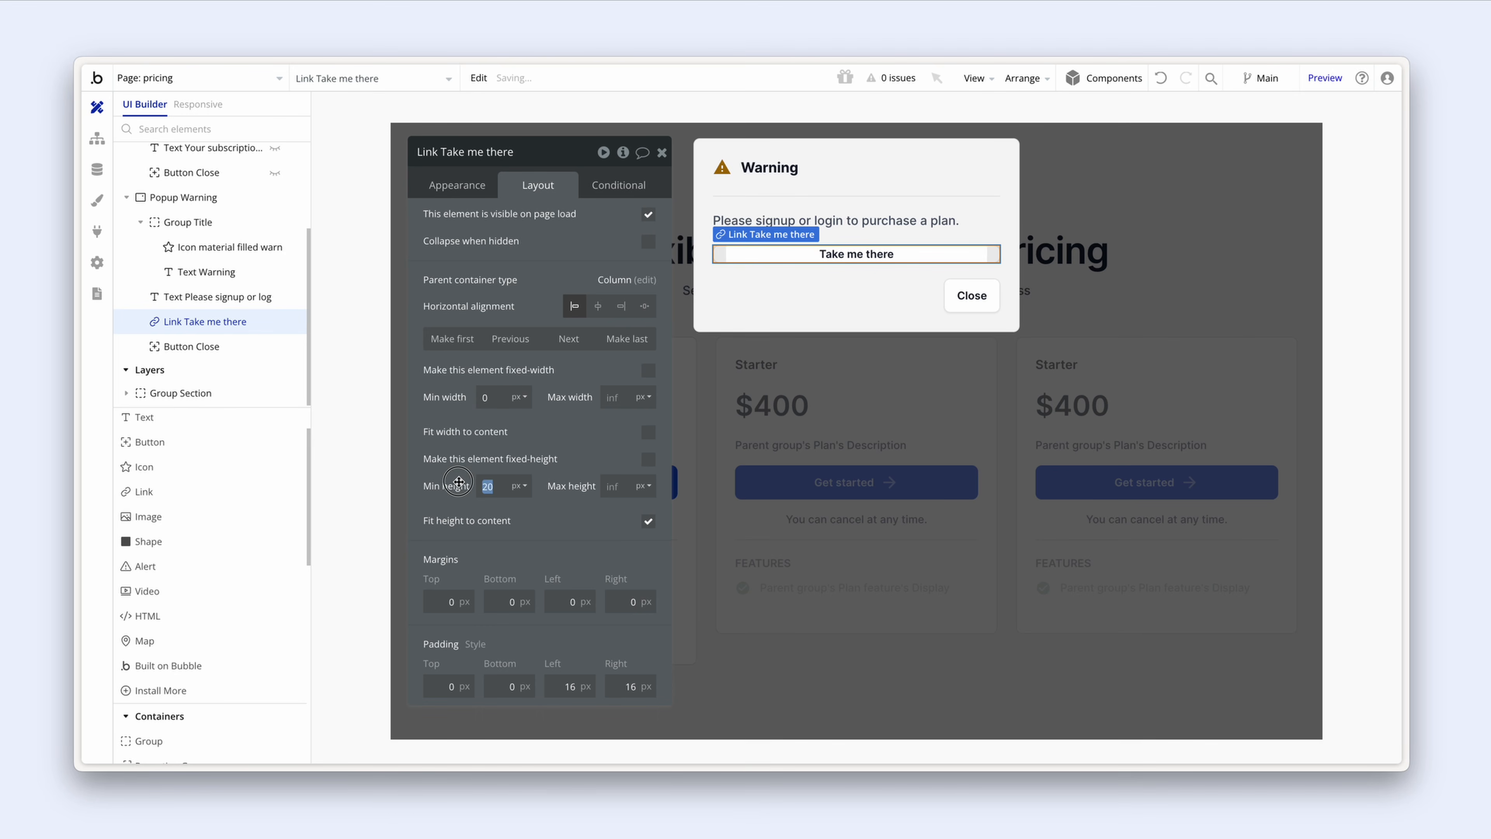
{"action": "left_click", "coordinate": [648, 461]}
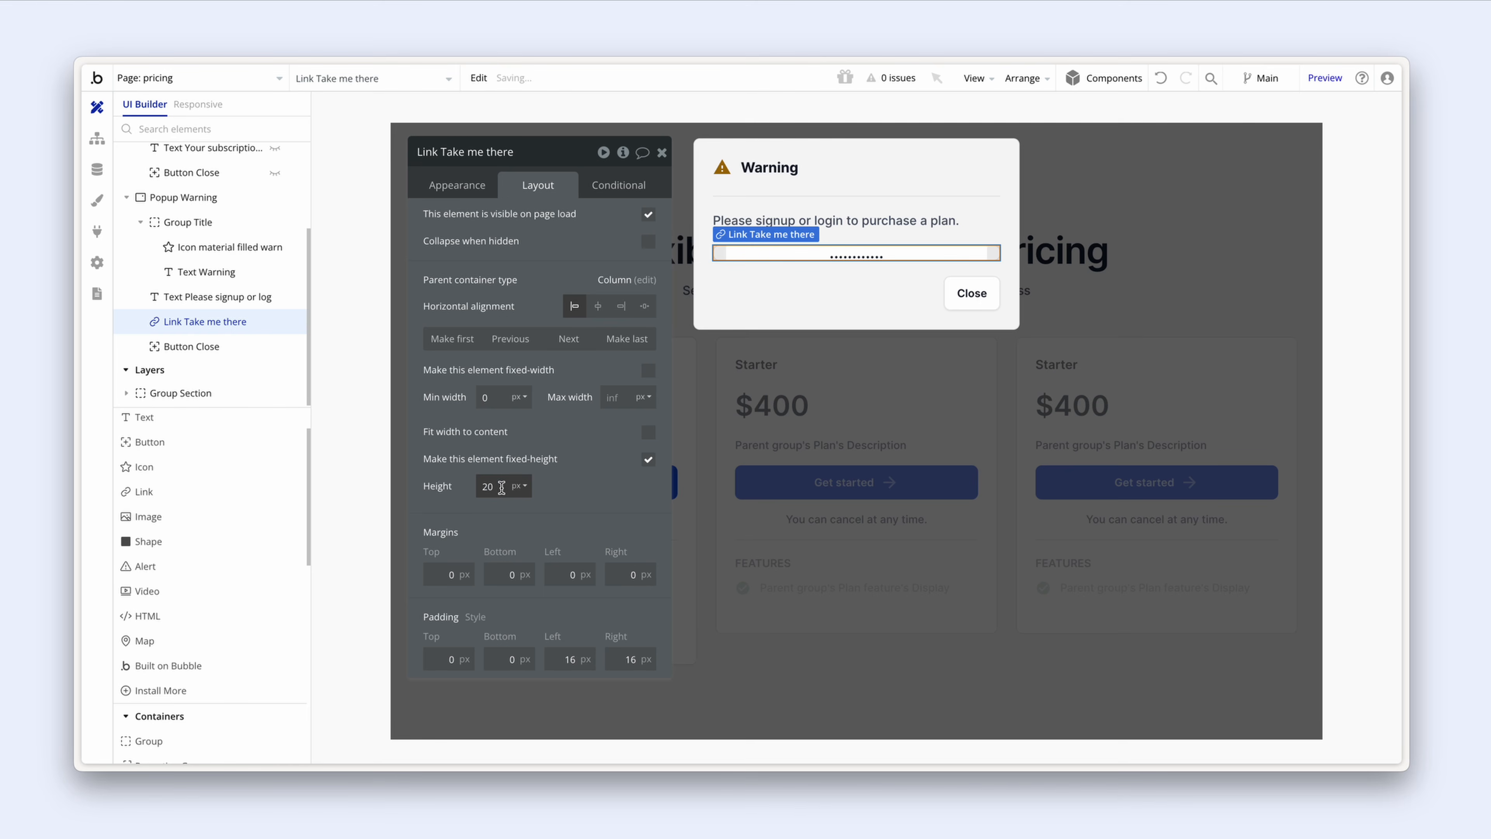
{"action": "left_click_drag", "start_coordinate": [501, 488], "coordinate": [461, 487]}
{"action": "type", "text": "44"}
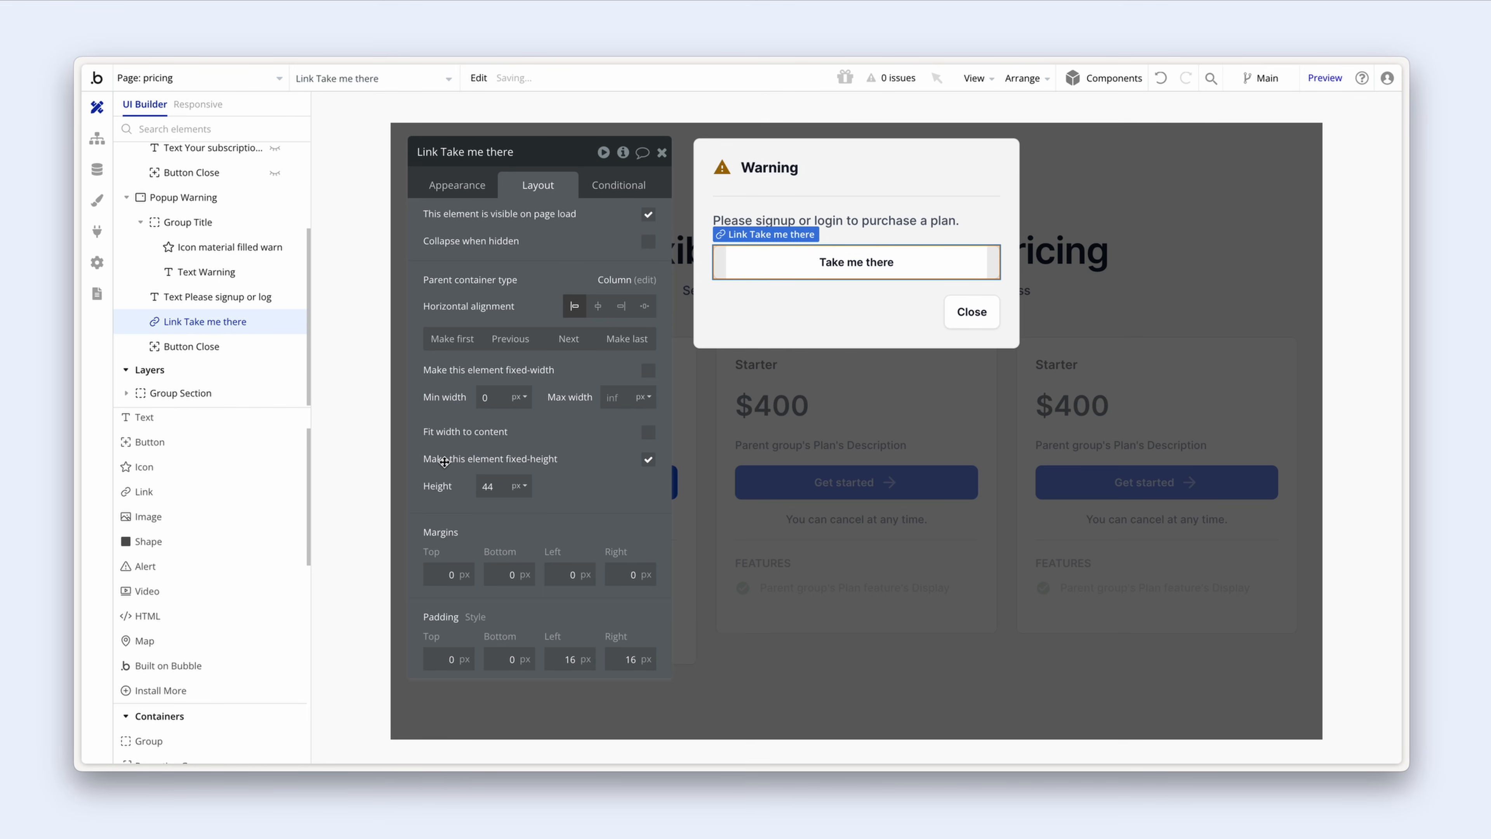
Step: Delete the popup's Close button
{"action": "left_click", "coordinate": [958, 315]}
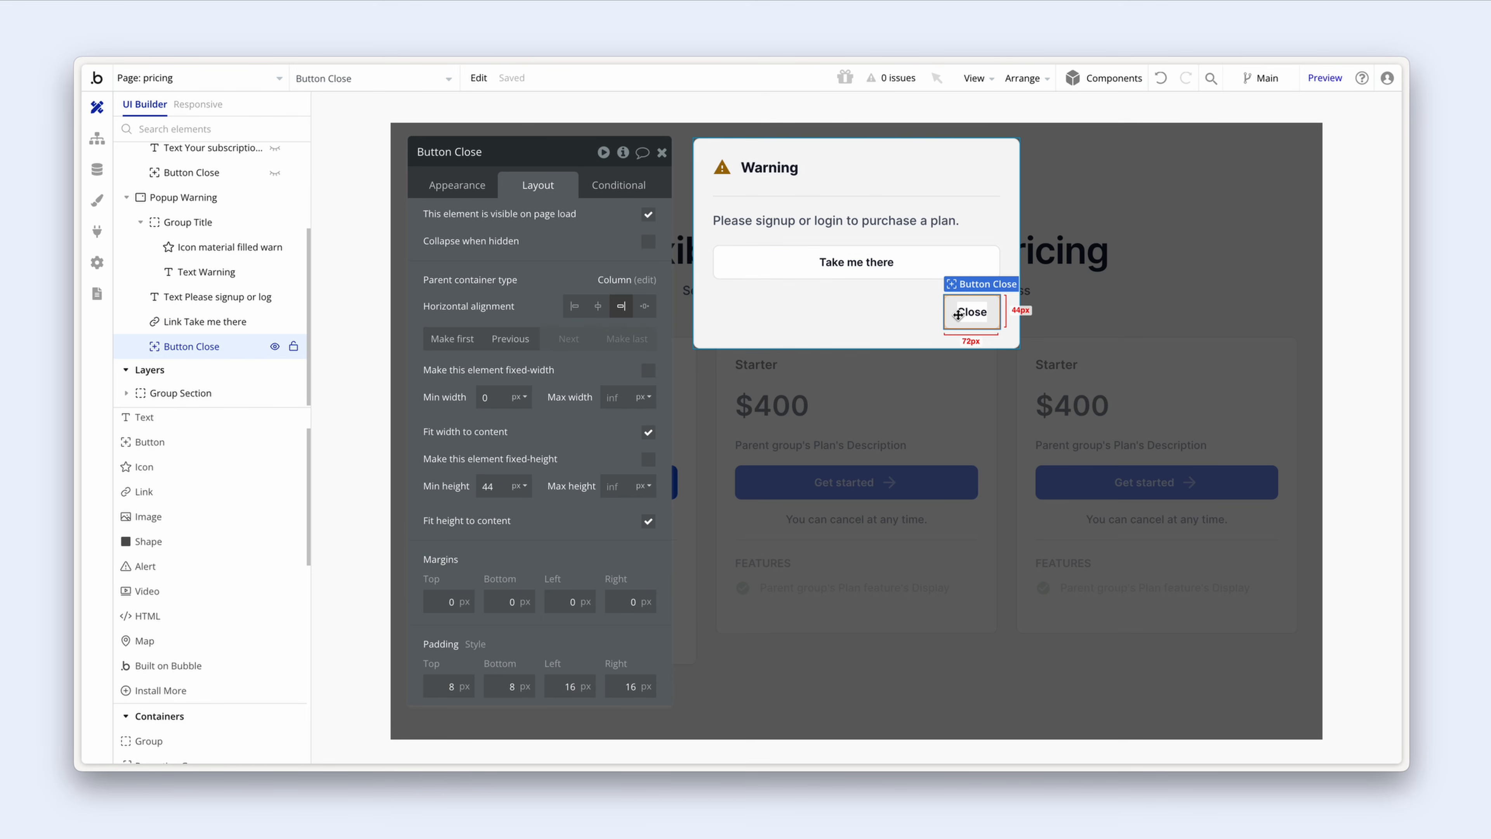
{"action": "key", "text": "Delete"}
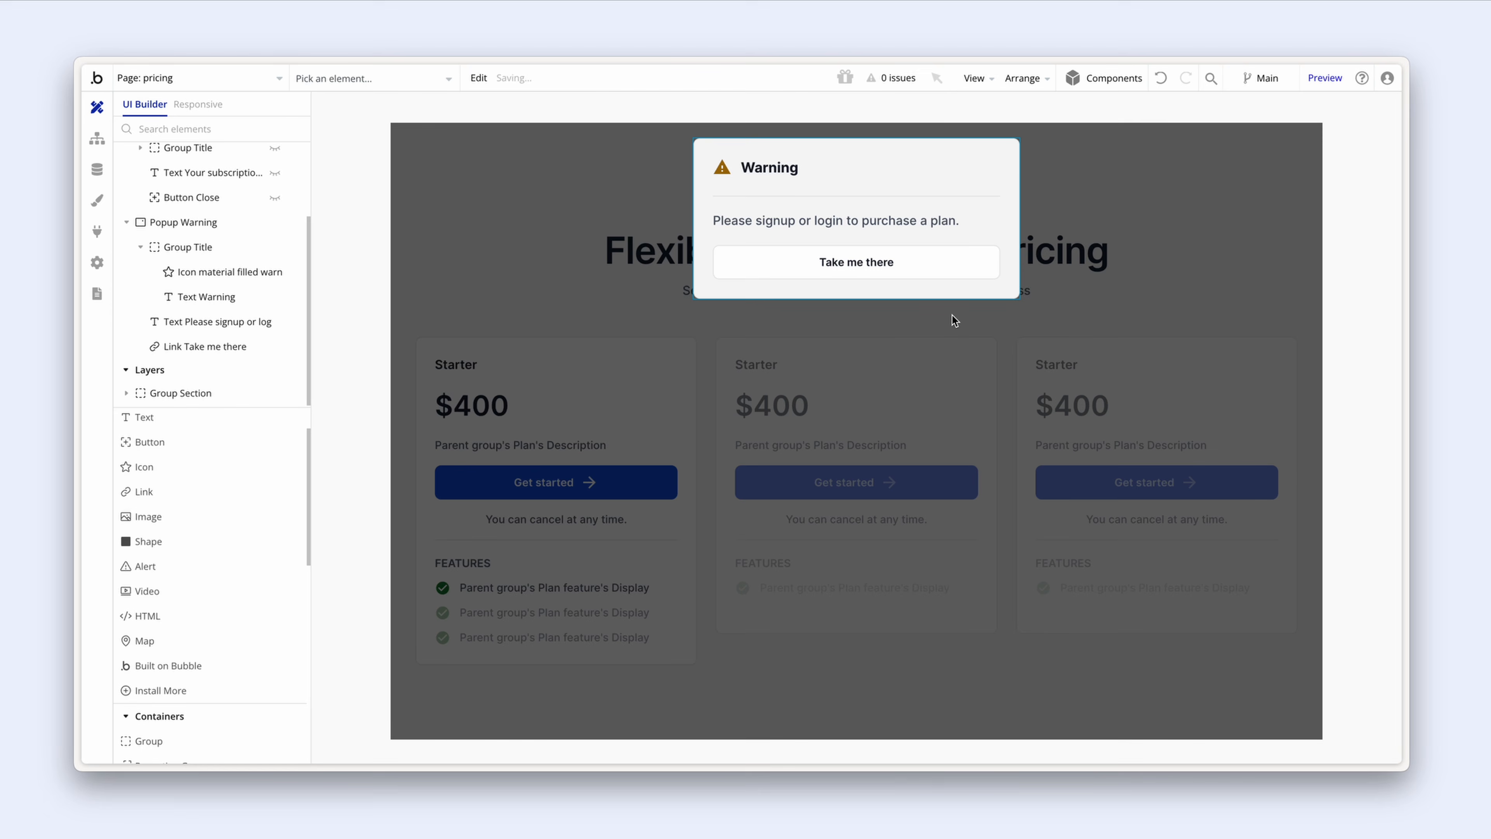
{"action": "left_click", "coordinate": [917, 292]}
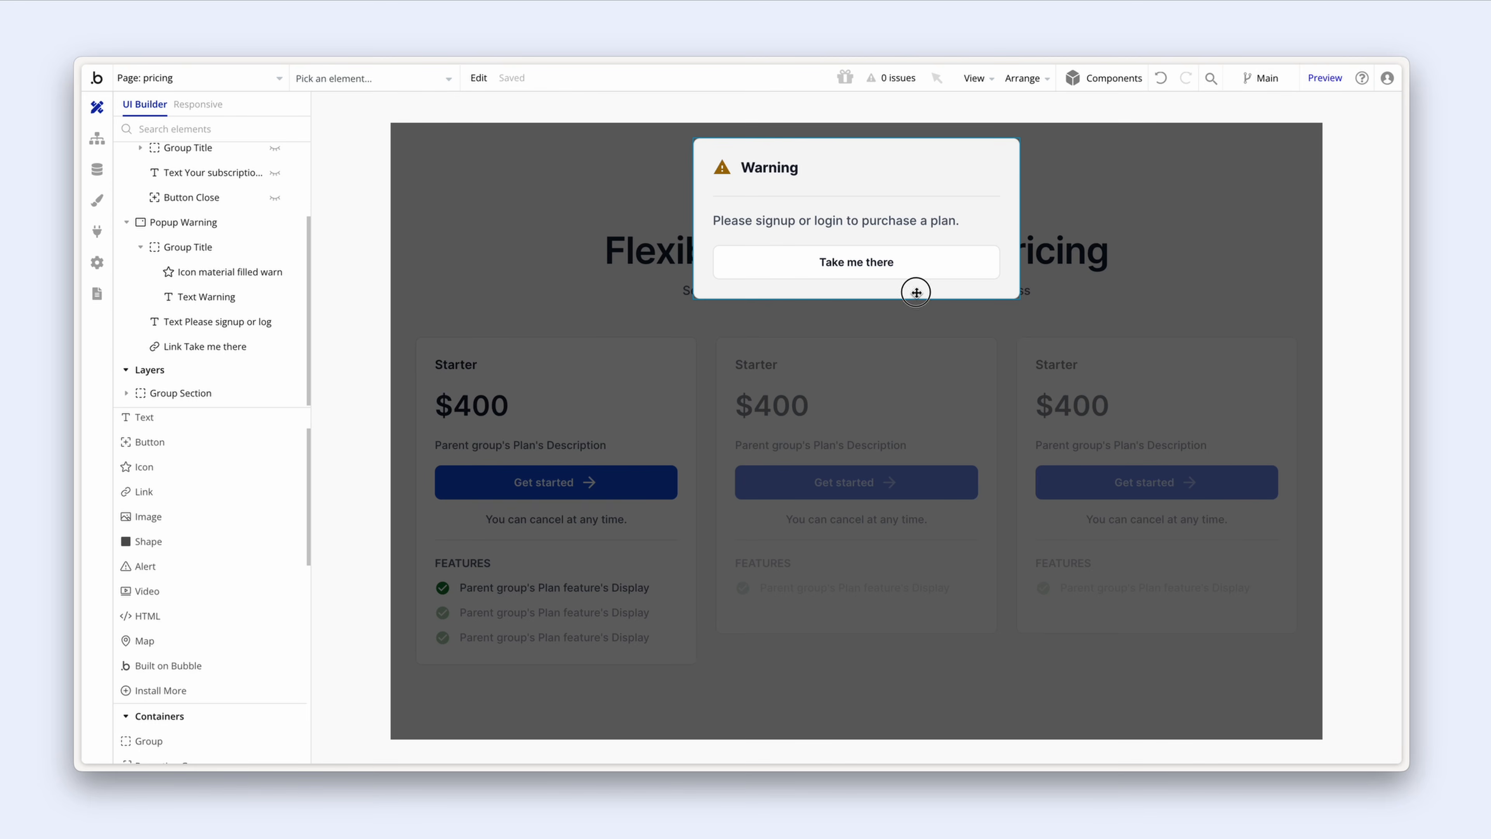
{"action": "left_click", "coordinate": [918, 266]}
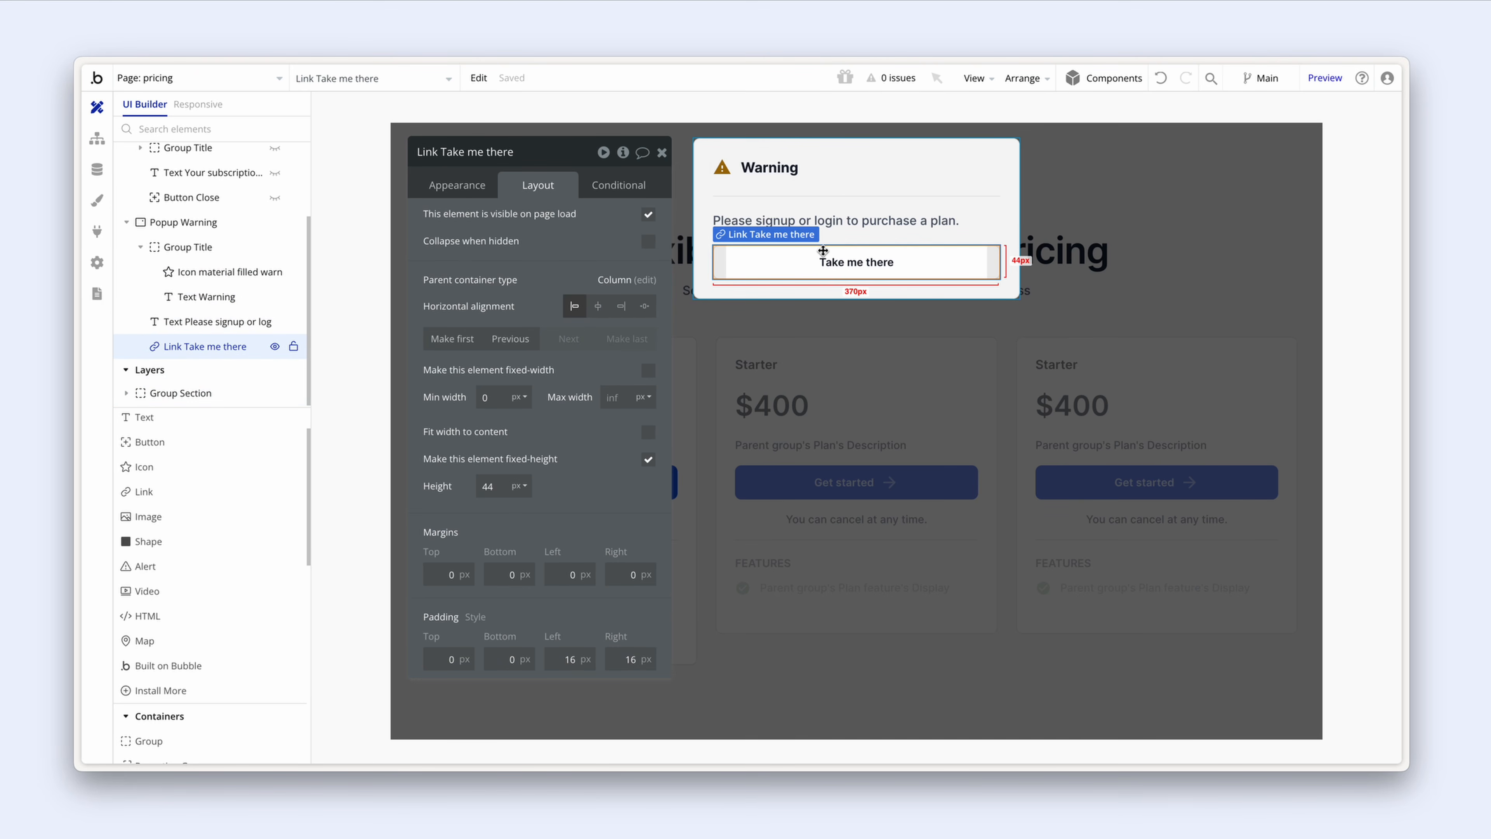
Step: Add a Show Popup Warning action as step 1 of the logged-out Get started workflow
{"action": "left_click", "coordinate": [98, 145]}
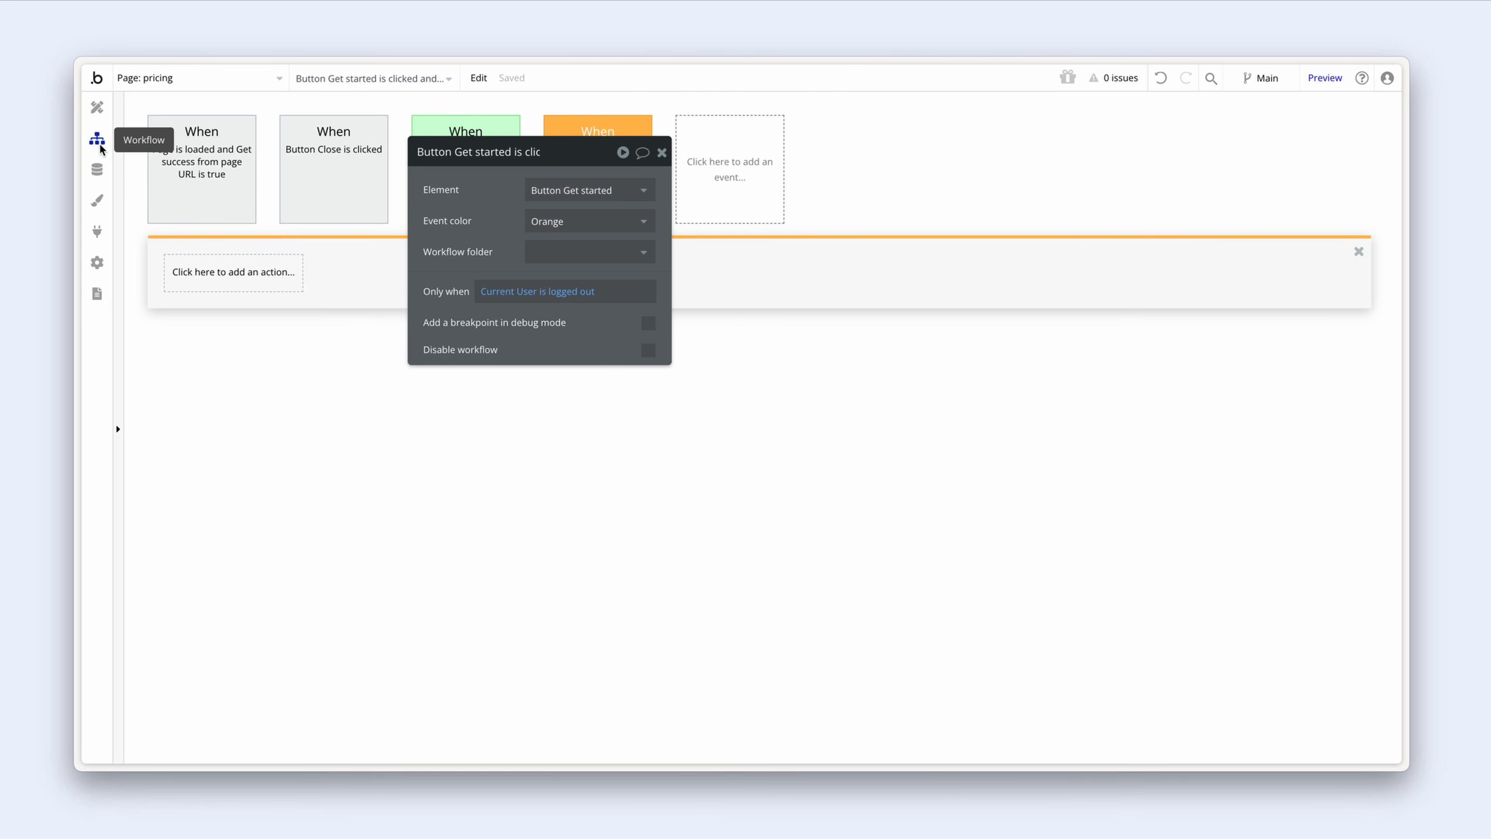
{"action": "left_click_drag", "start_coordinate": [427, 212], "coordinate": [555, 341]}
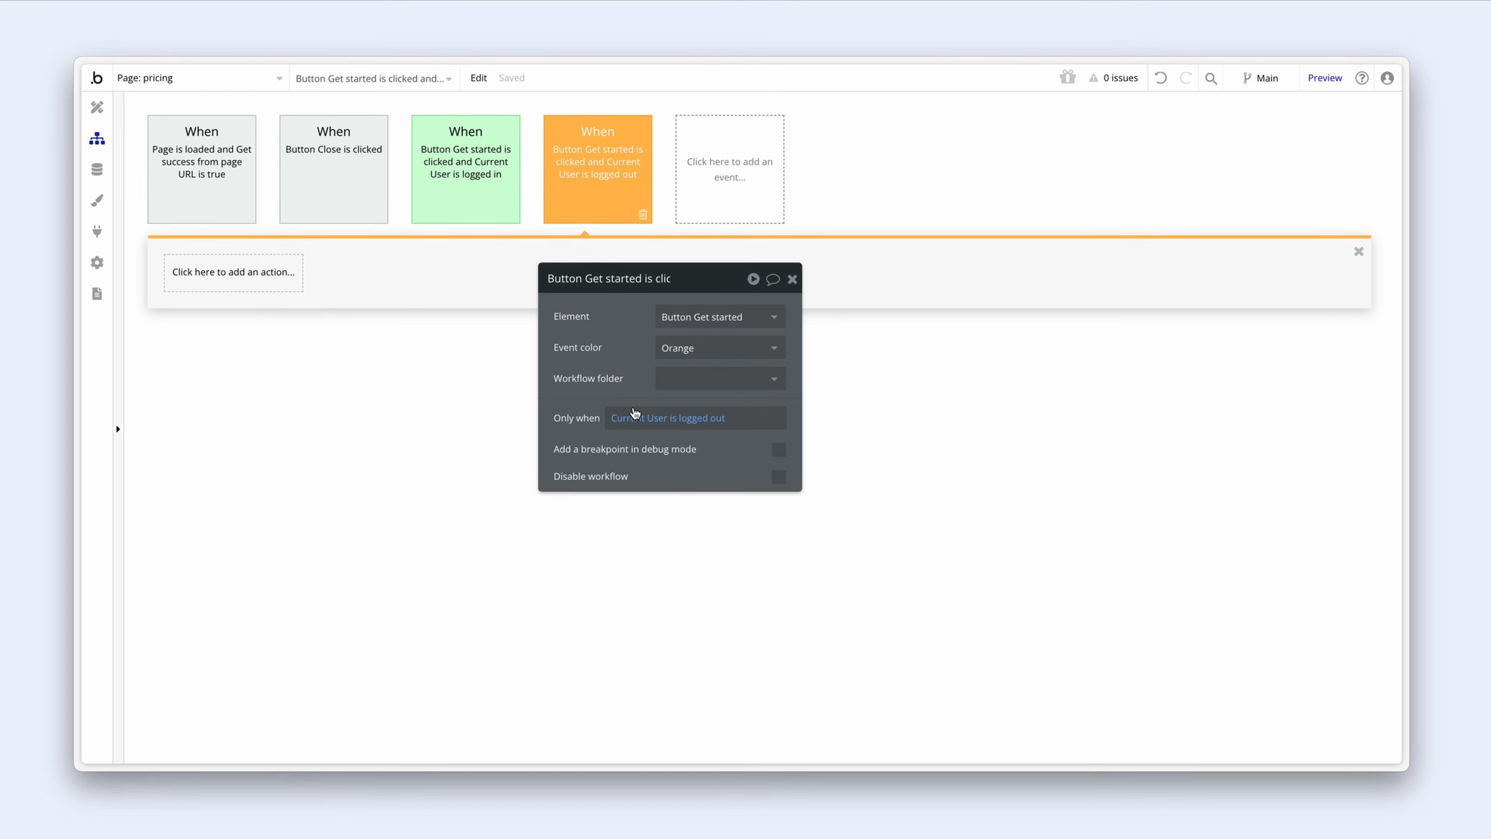
{"action": "left_click", "coordinate": [226, 287]}
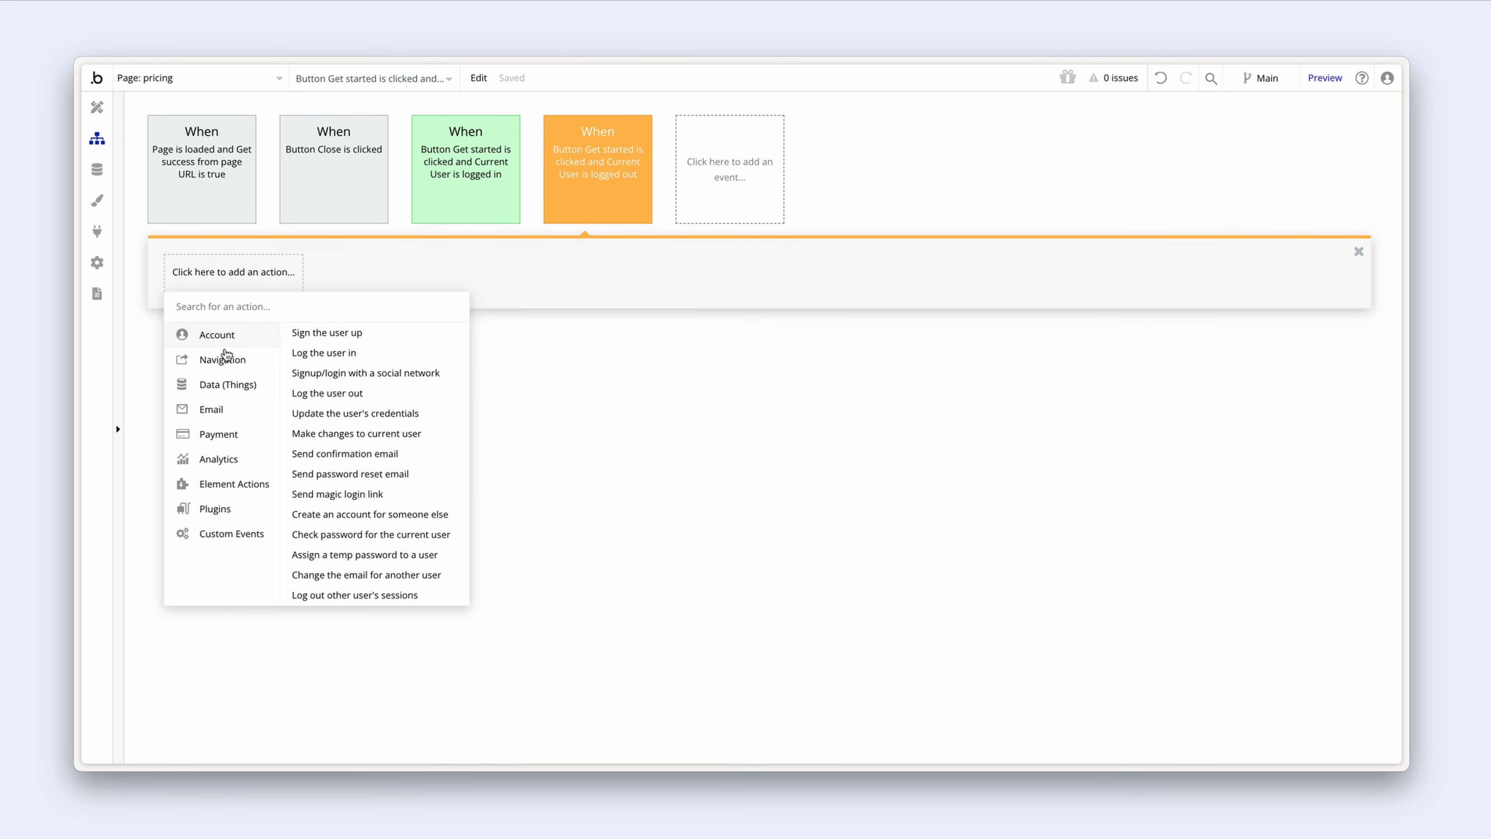
{"action": "mouse_move", "coordinate": [244, 485]}
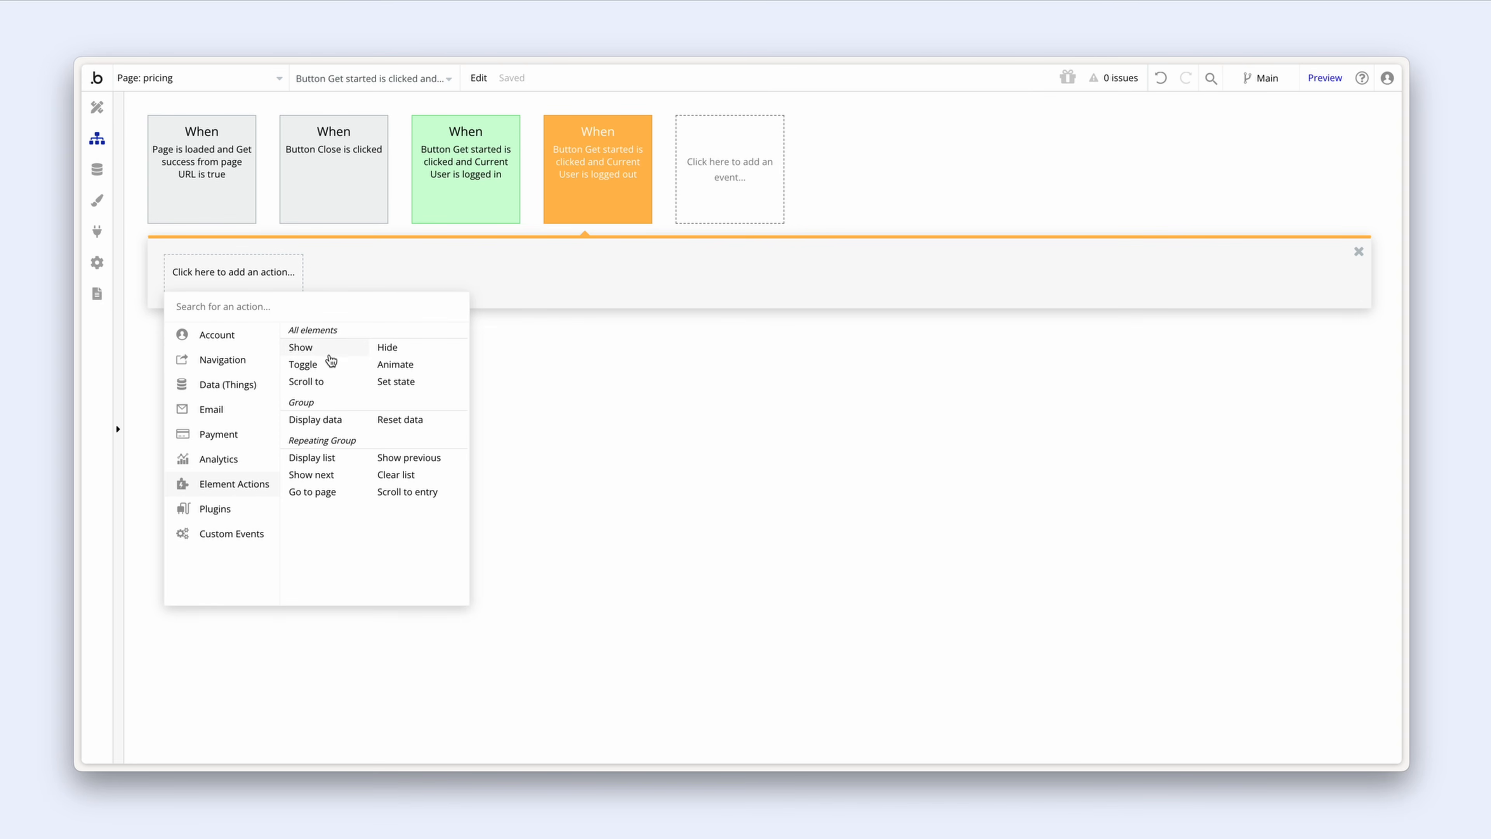
{"action": "left_click", "coordinate": [301, 347]}
{"action": "left_click", "coordinate": [708, 318]}
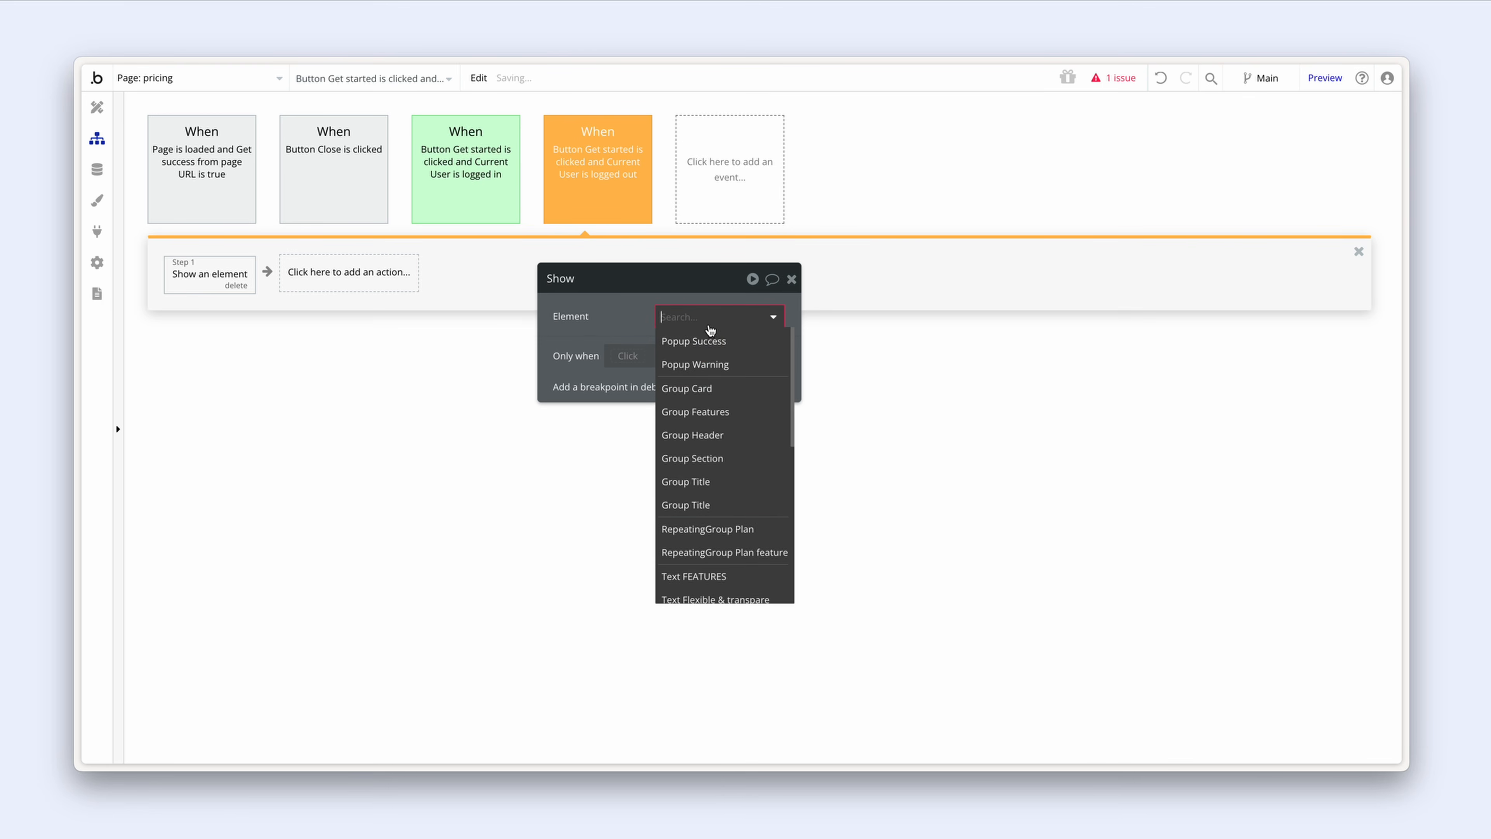
{"action": "left_click", "coordinate": [704, 338]}
{"action": "left_click_drag", "start_coordinate": [616, 320], "coordinate": [374, 312]}
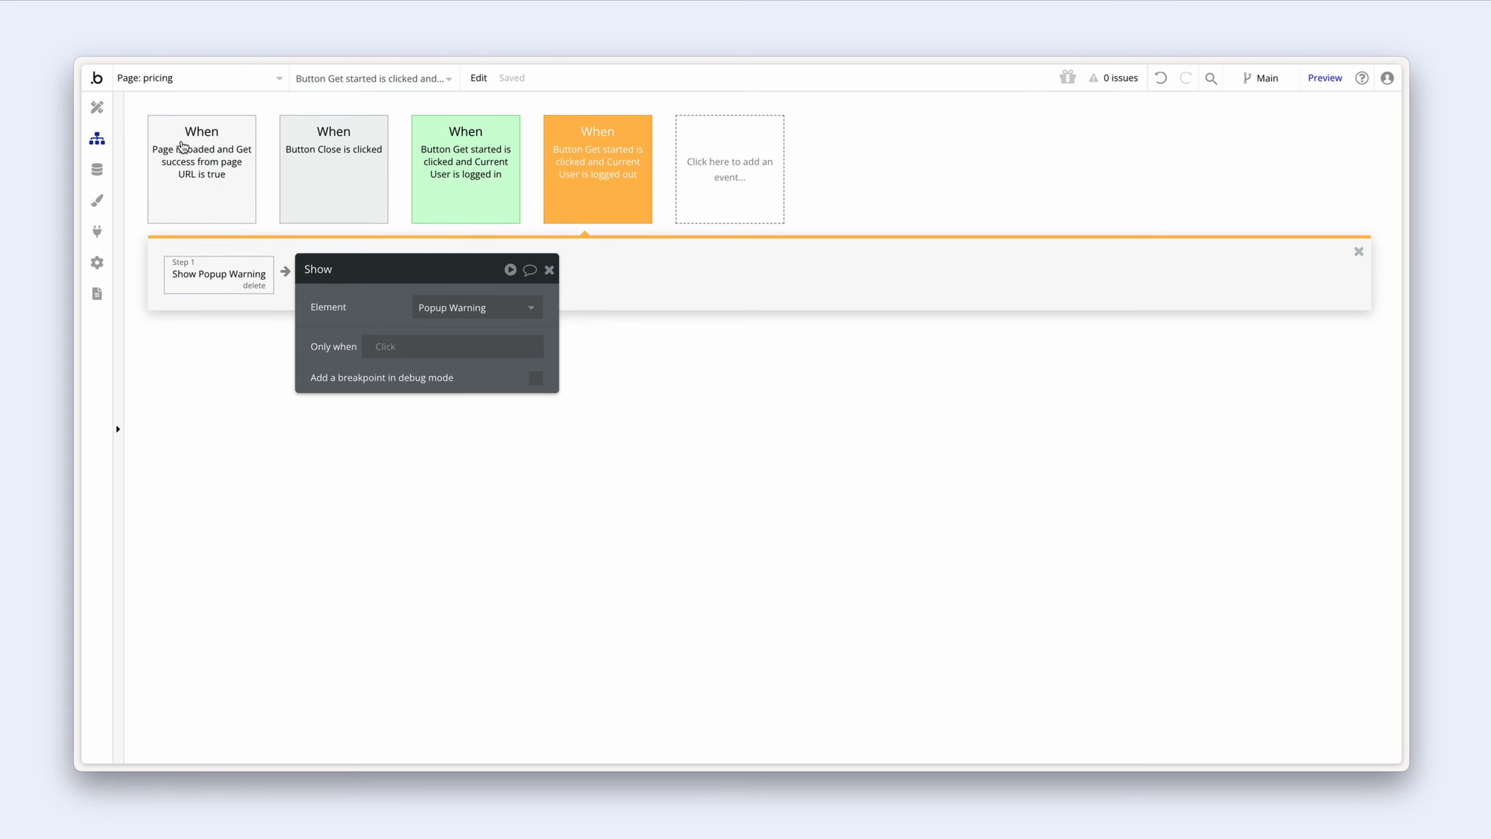
{"action": "left_click", "coordinate": [96, 106]}
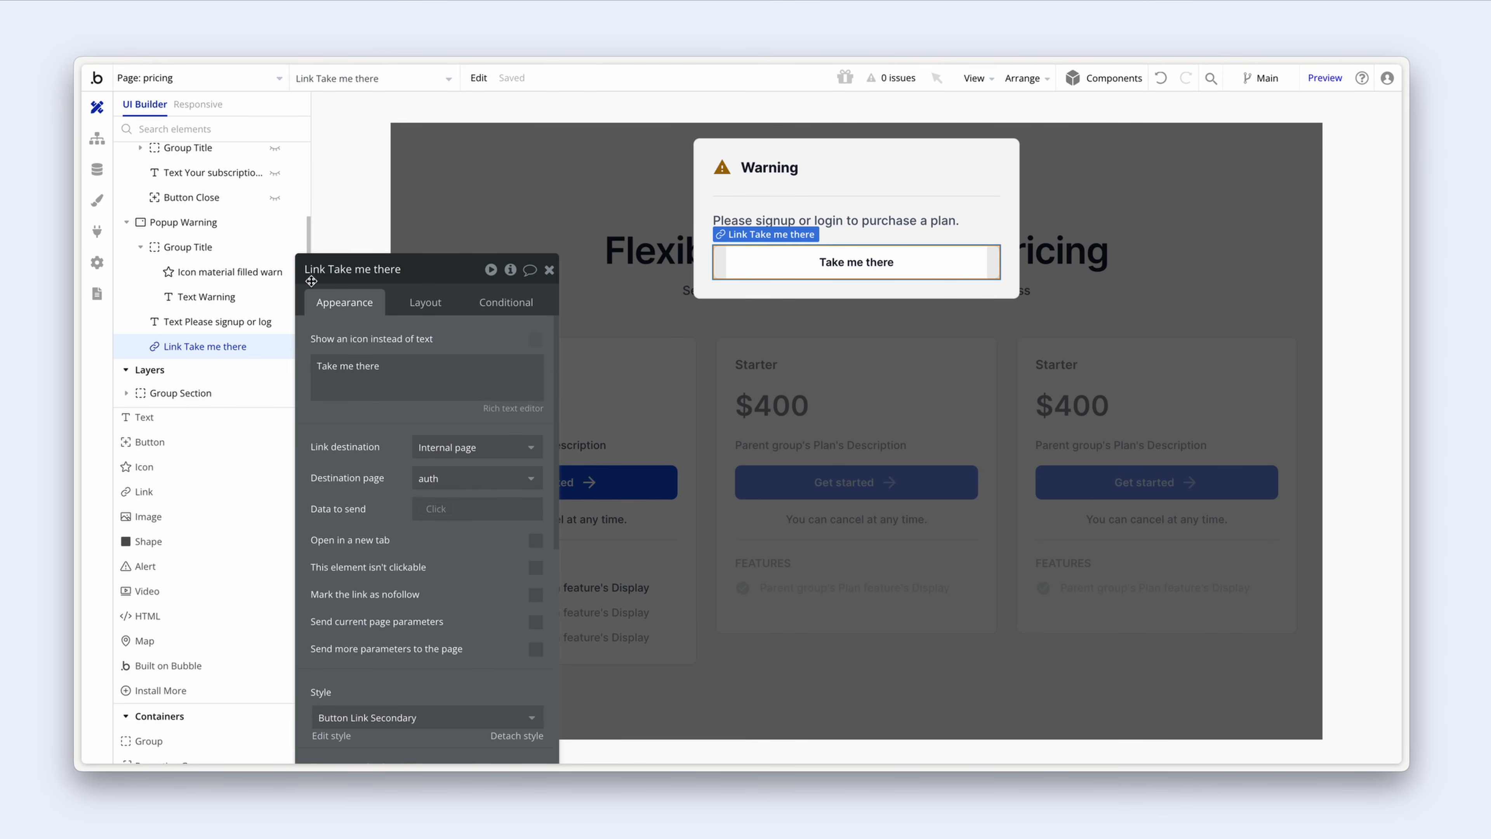
Step: Hide Popup Warning on the canvas using its eye icon in the Elements Tree
{"action": "scroll", "coordinate": [256, 220], "scroll_direction": "up", "scroll_amount": 3}
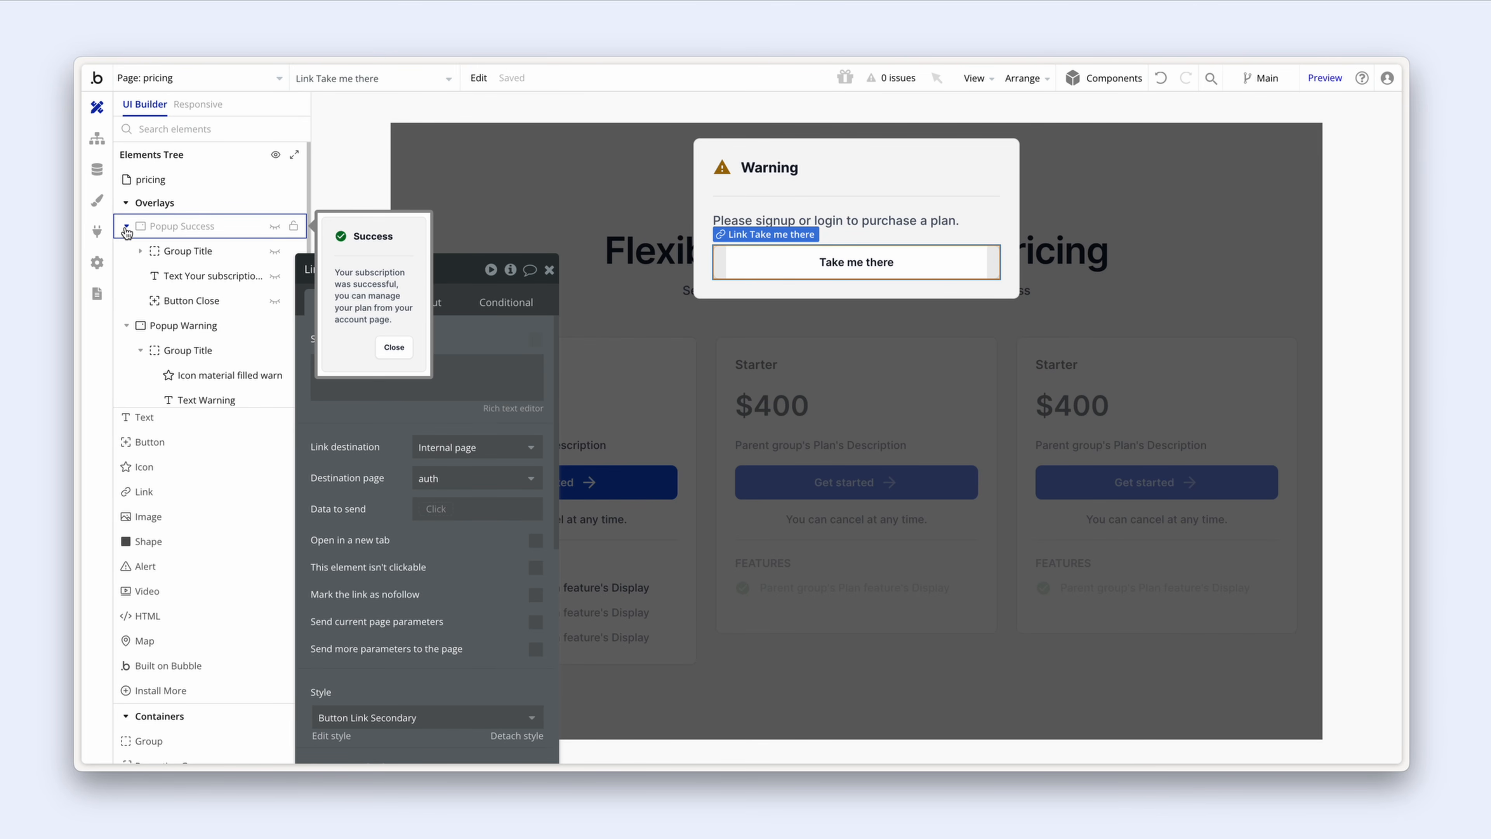
{"action": "left_click", "coordinate": [139, 233]}
{"action": "left_click", "coordinate": [235, 257]}
{"action": "left_click", "coordinate": [279, 251]}
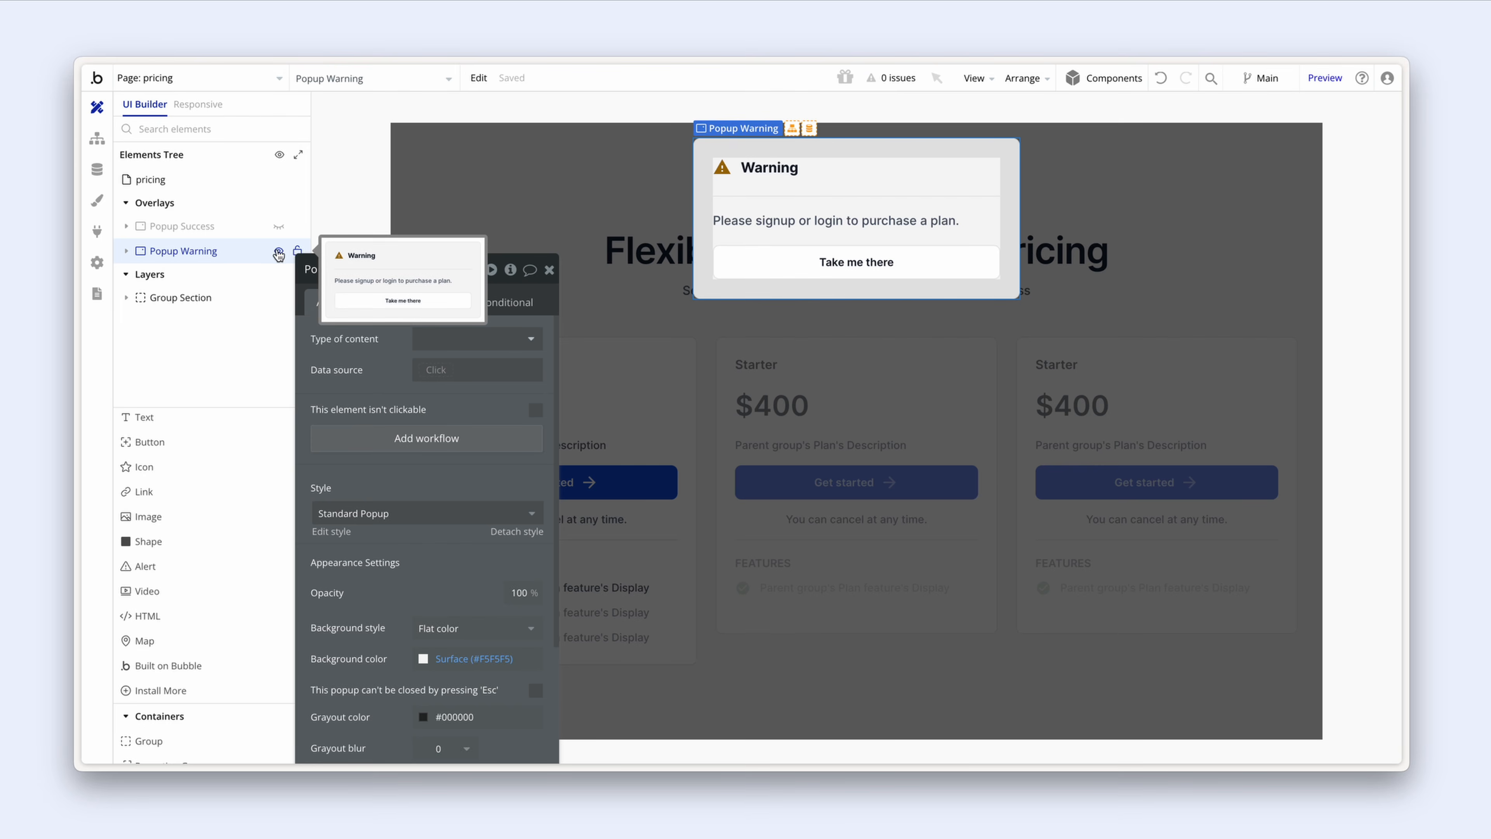
{"action": "left_click_drag", "start_coordinate": [391, 340], "coordinate": [925, 257]}
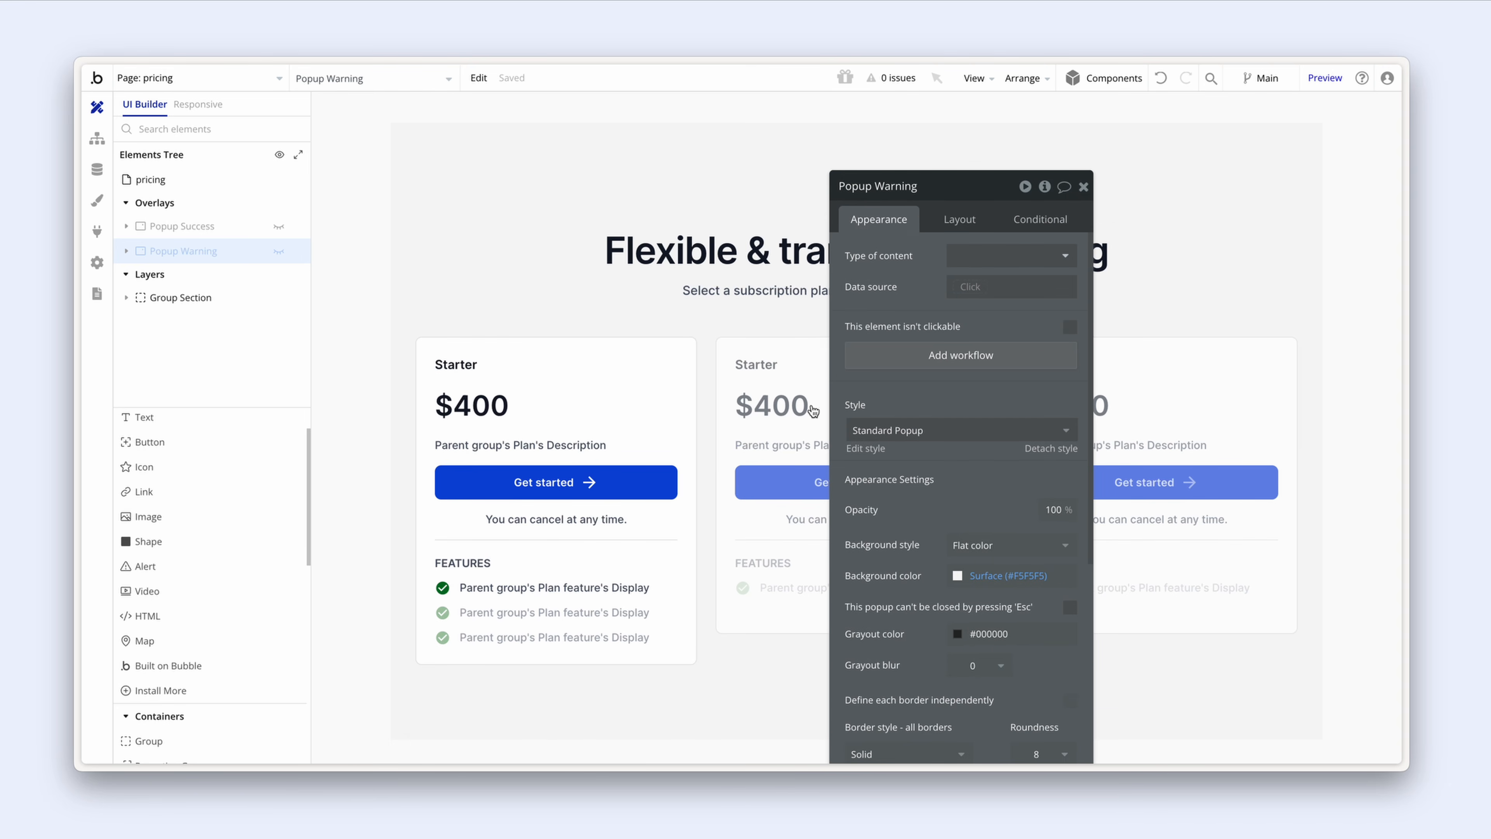
{"action": "left_click", "coordinate": [636, 474]}
{"action": "left_click_drag", "start_coordinate": [866, 386], "coordinate": [824, 357]}
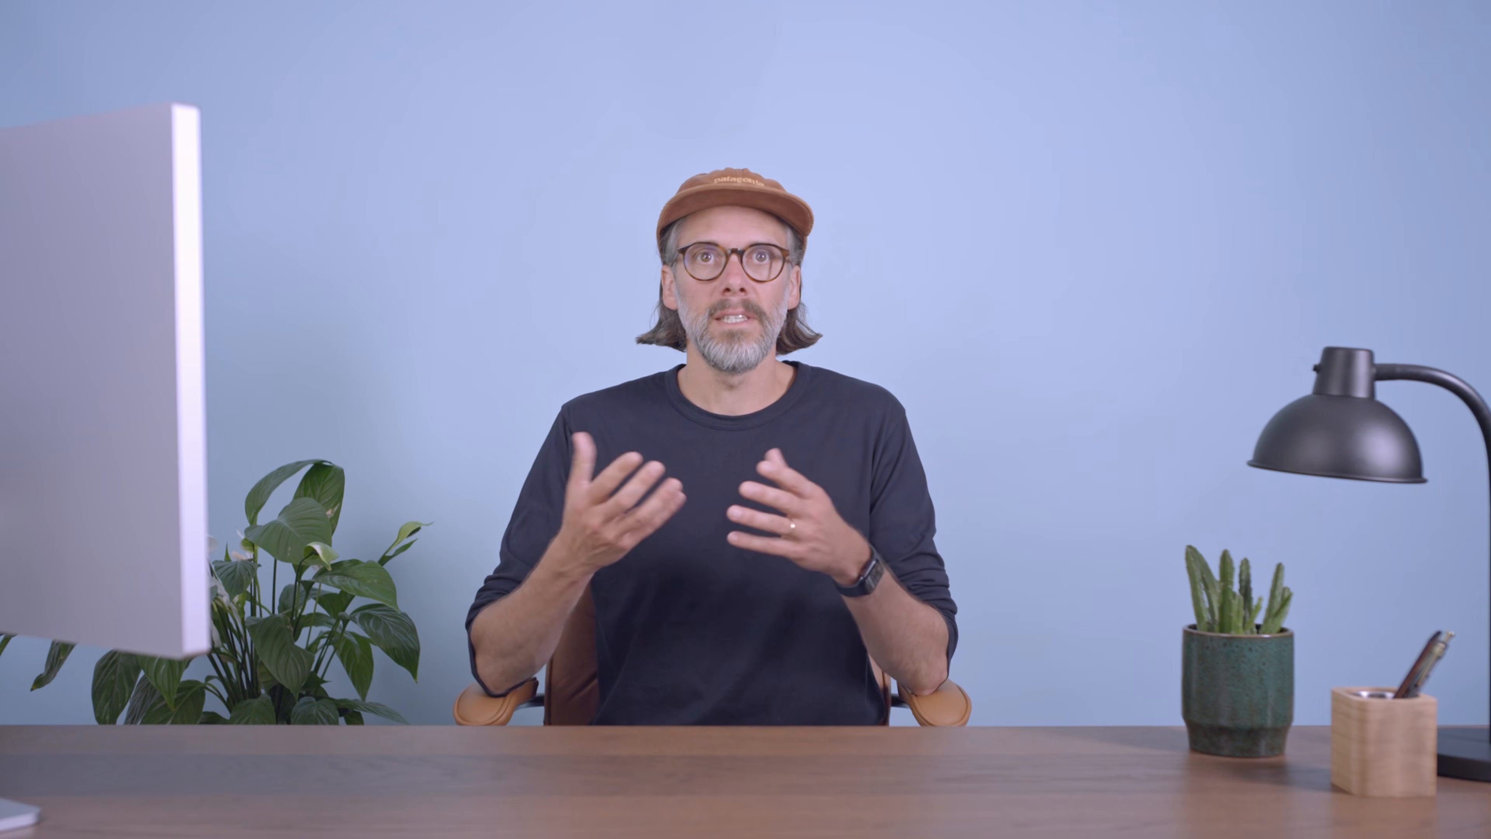
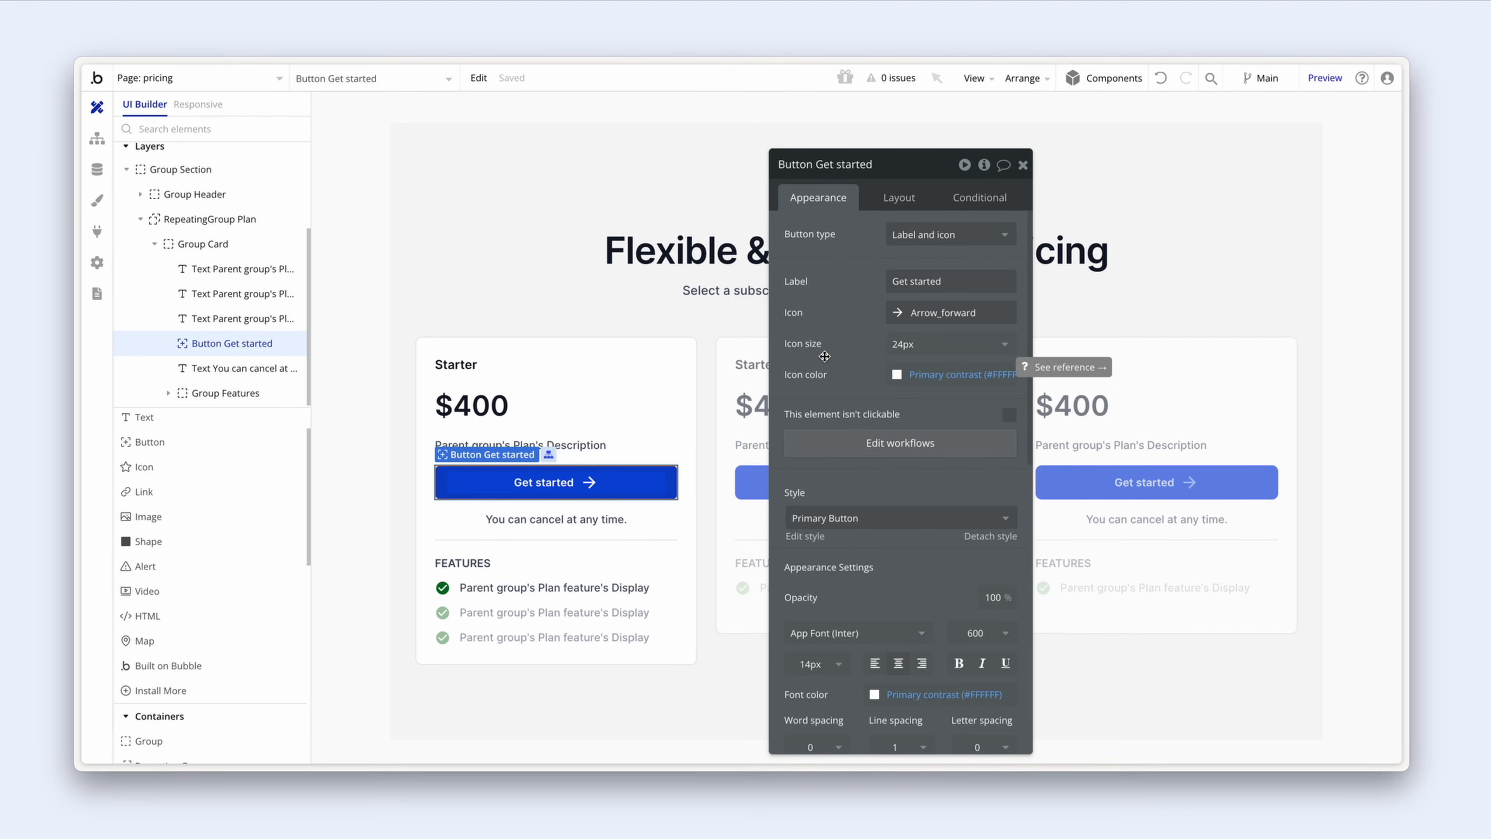
Step: Add a Get started button condition: Current User's Subscription's Active is yes
{"action": "left_click_drag", "start_coordinate": [825, 356], "coordinate": [748, 337]}
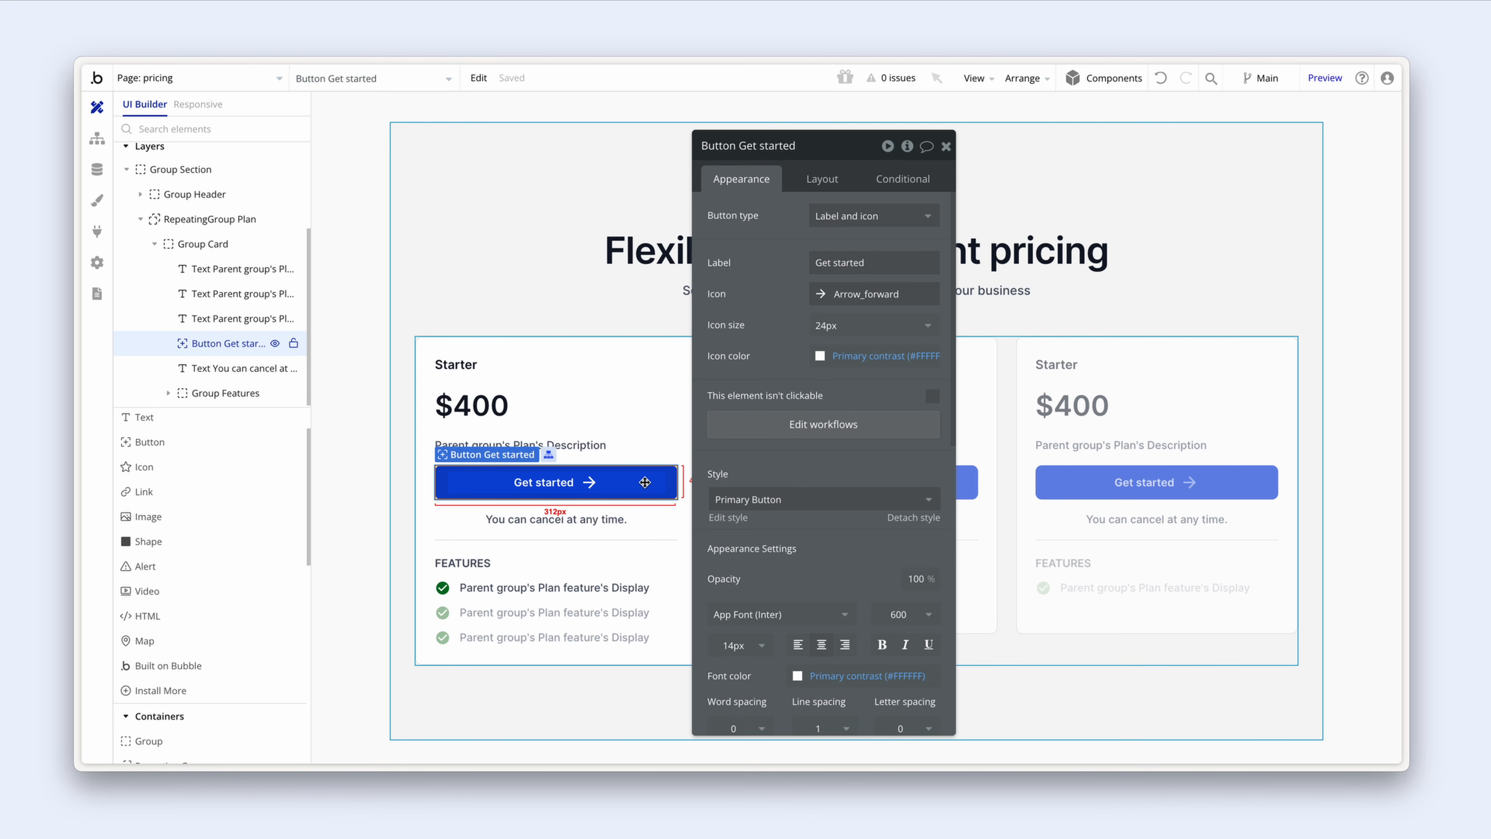
{"action": "left_click", "coordinate": [892, 186]}
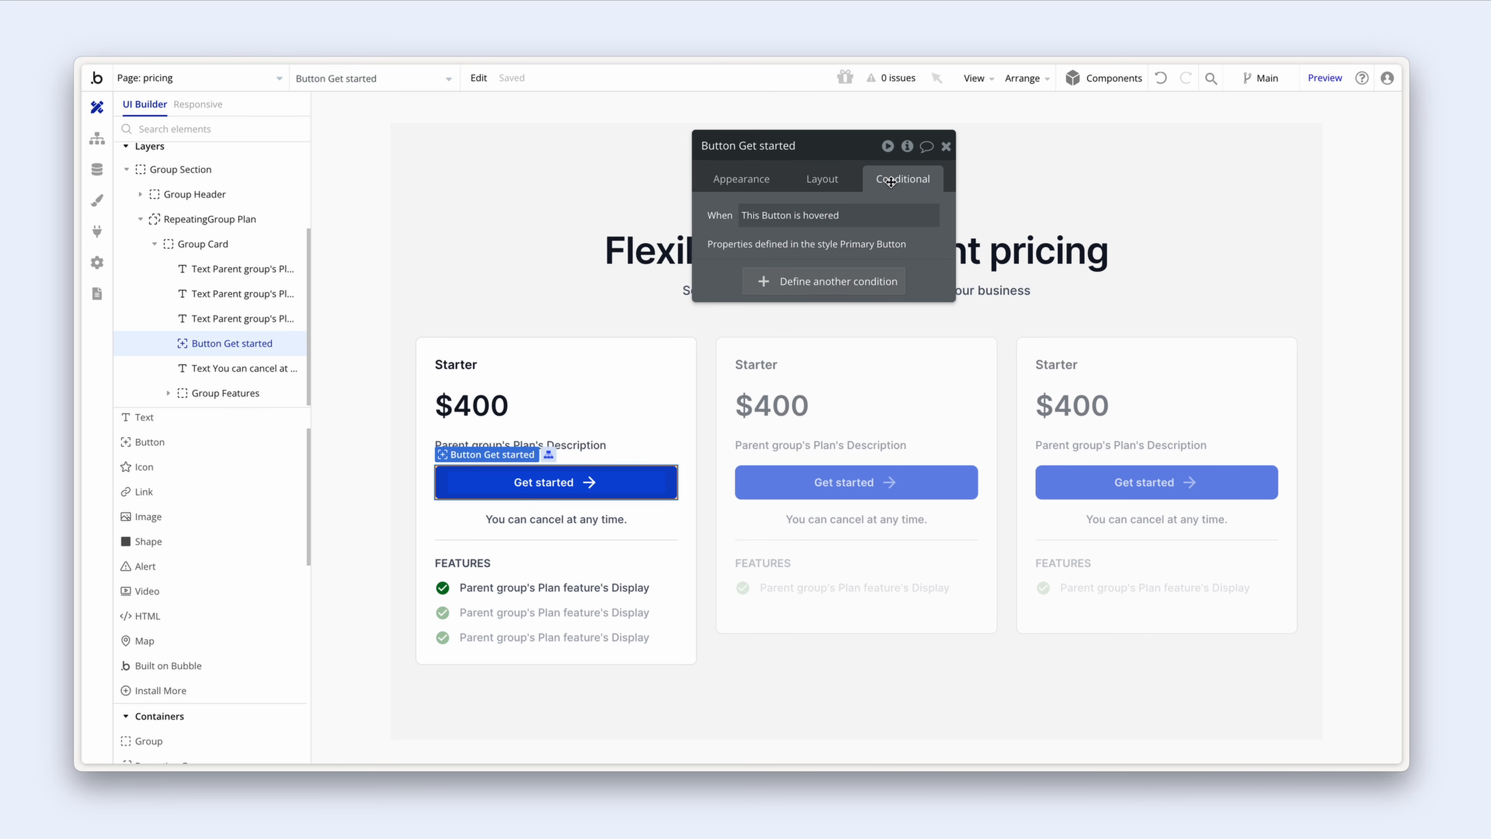
{"action": "left_click", "coordinate": [862, 282]}
{"action": "left_click", "coordinate": [773, 294]}
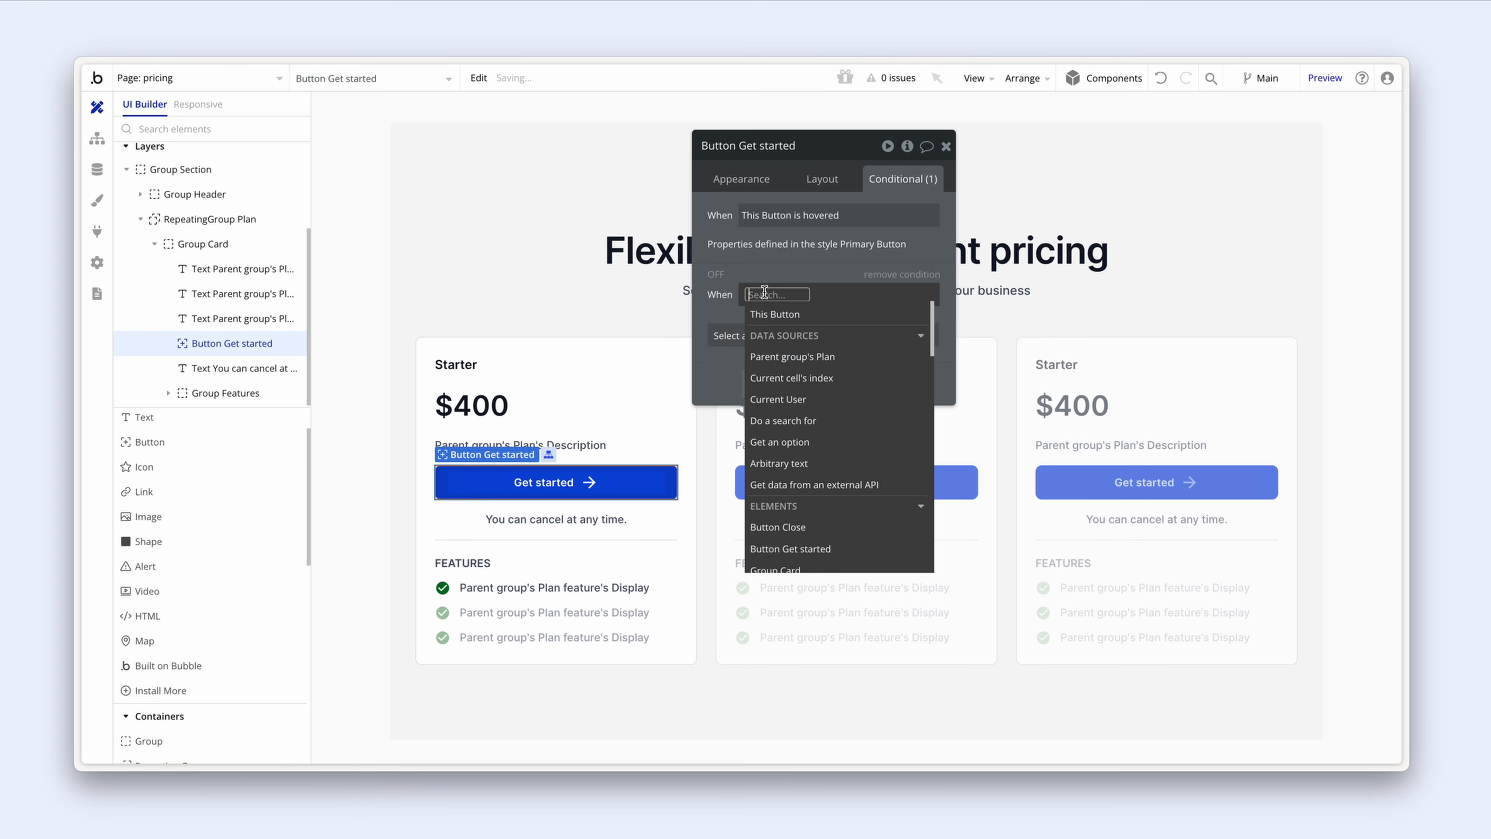
{"action": "left_click", "coordinate": [830, 400]}
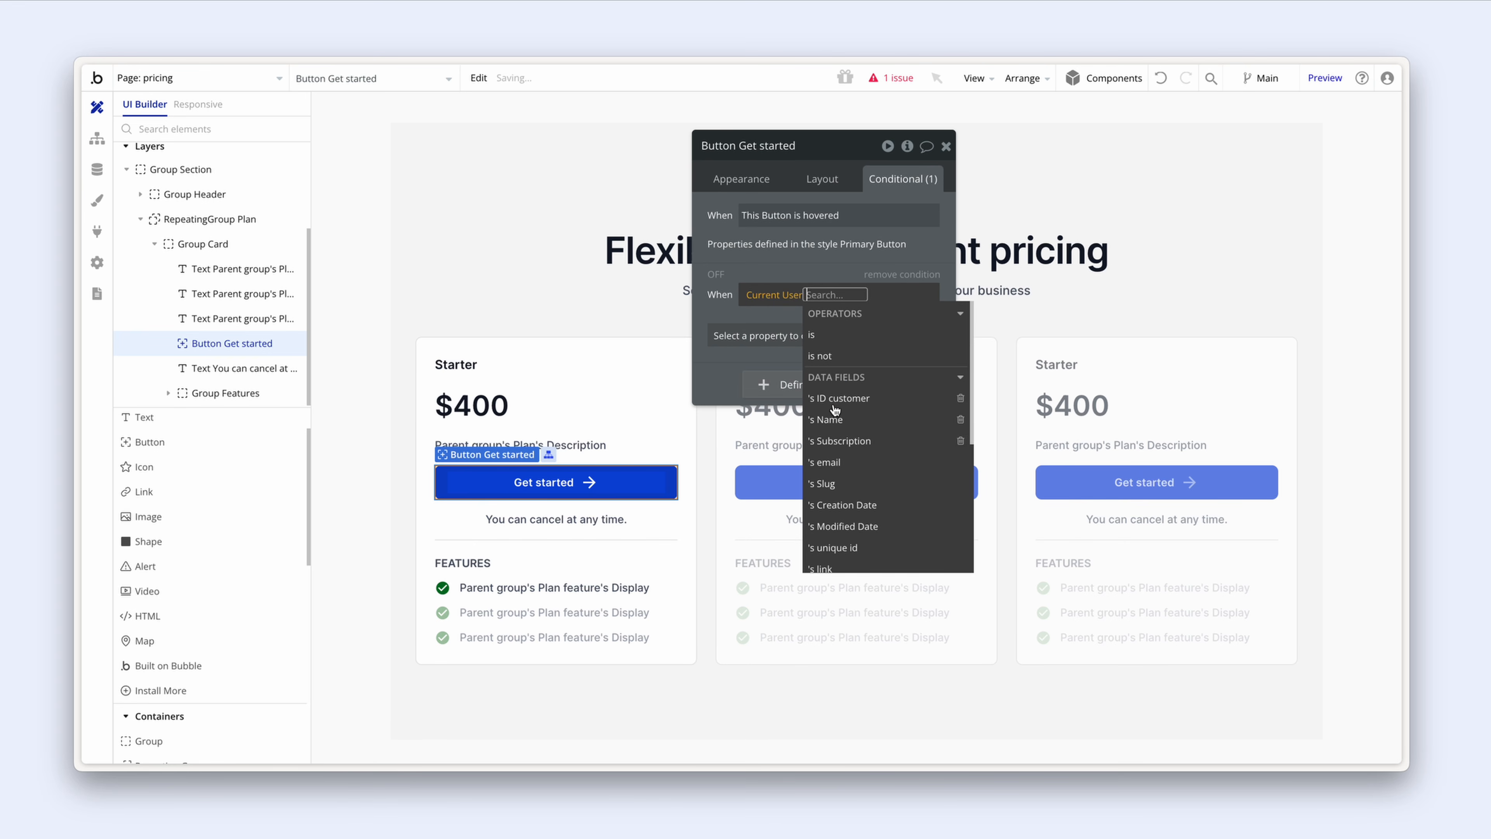
{"action": "left_click", "coordinate": [881, 440]}
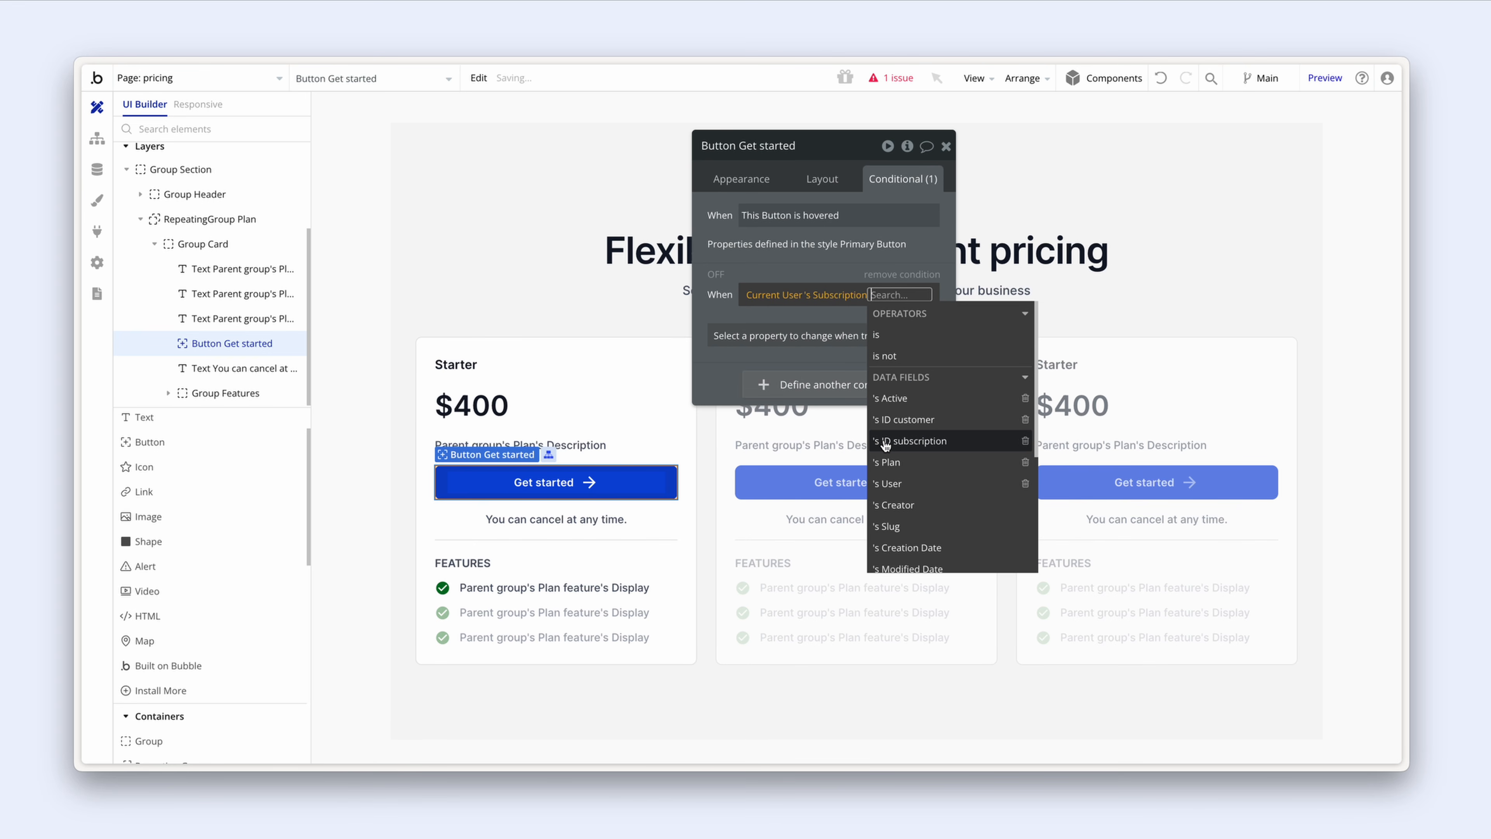
{"action": "left_click", "coordinate": [922, 398]}
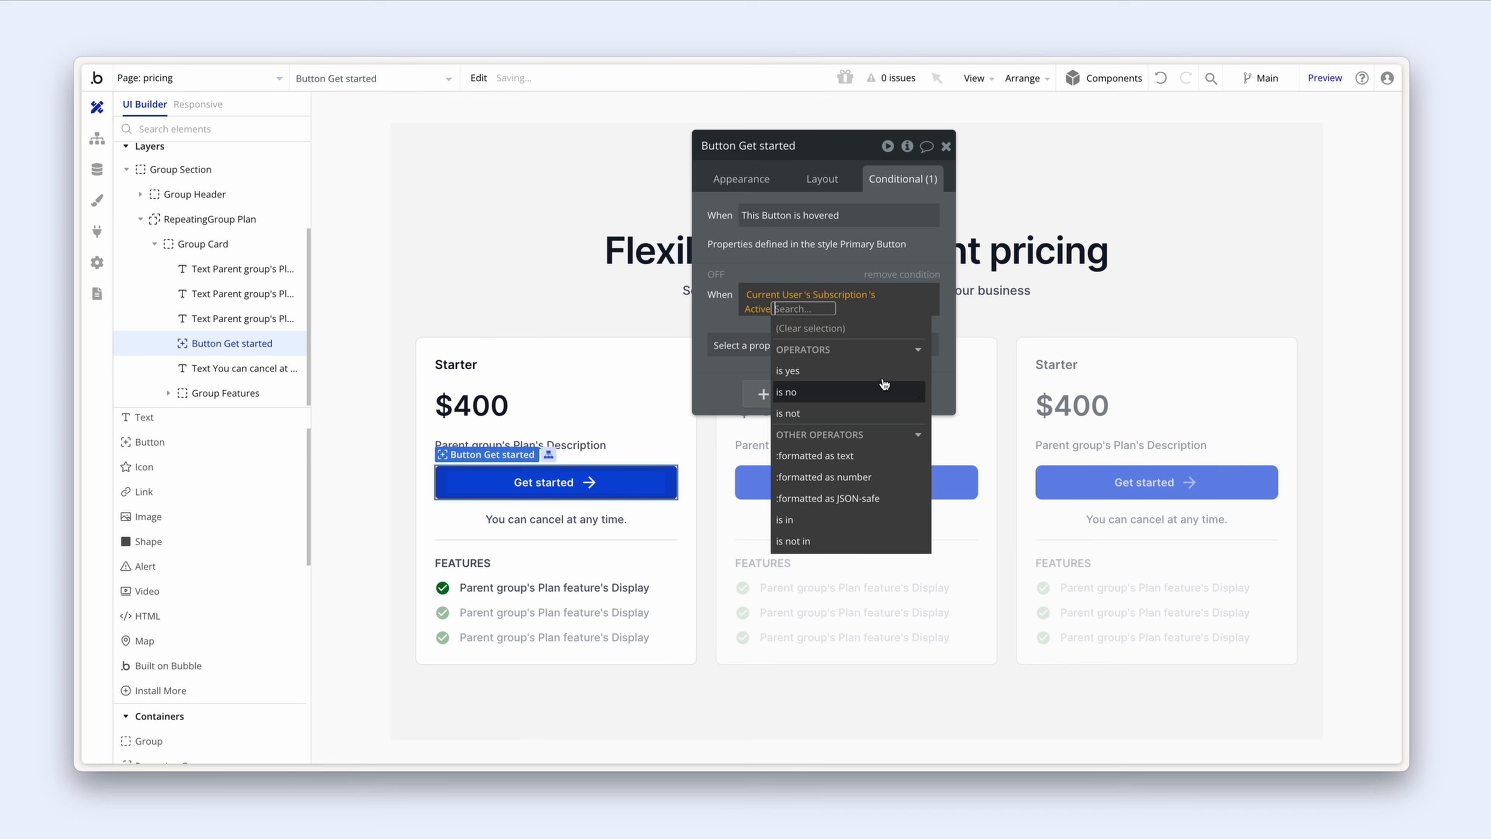
{"action": "left_click", "coordinate": [883, 383]}
{"action": "left_click", "coordinate": [872, 375]}
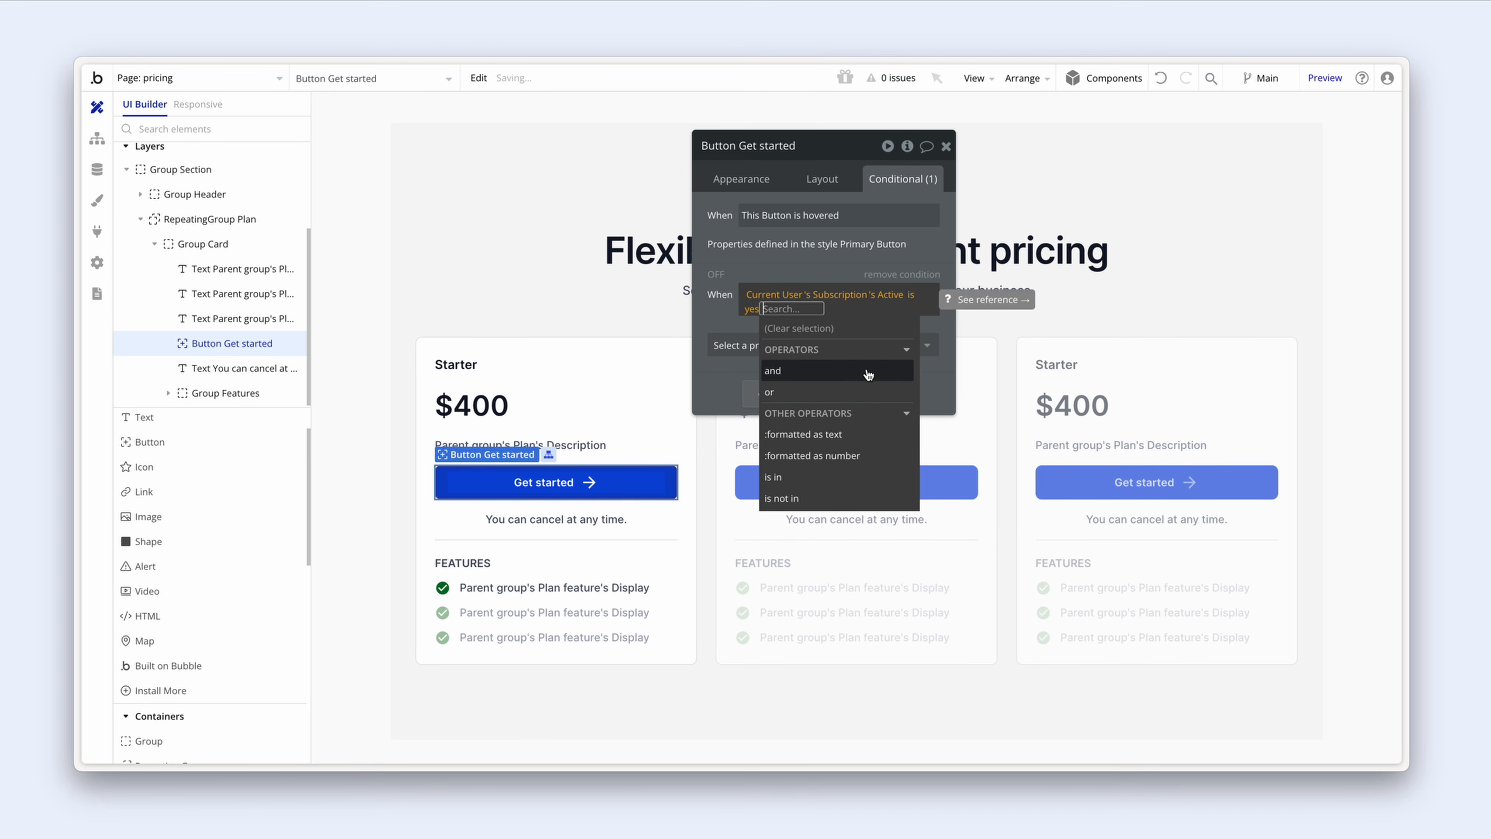
{"action": "left_click", "coordinate": [743, 347]}
Step: Make the button unclickable whenever that condition is true
{"action": "left_click", "coordinate": [778, 386]}
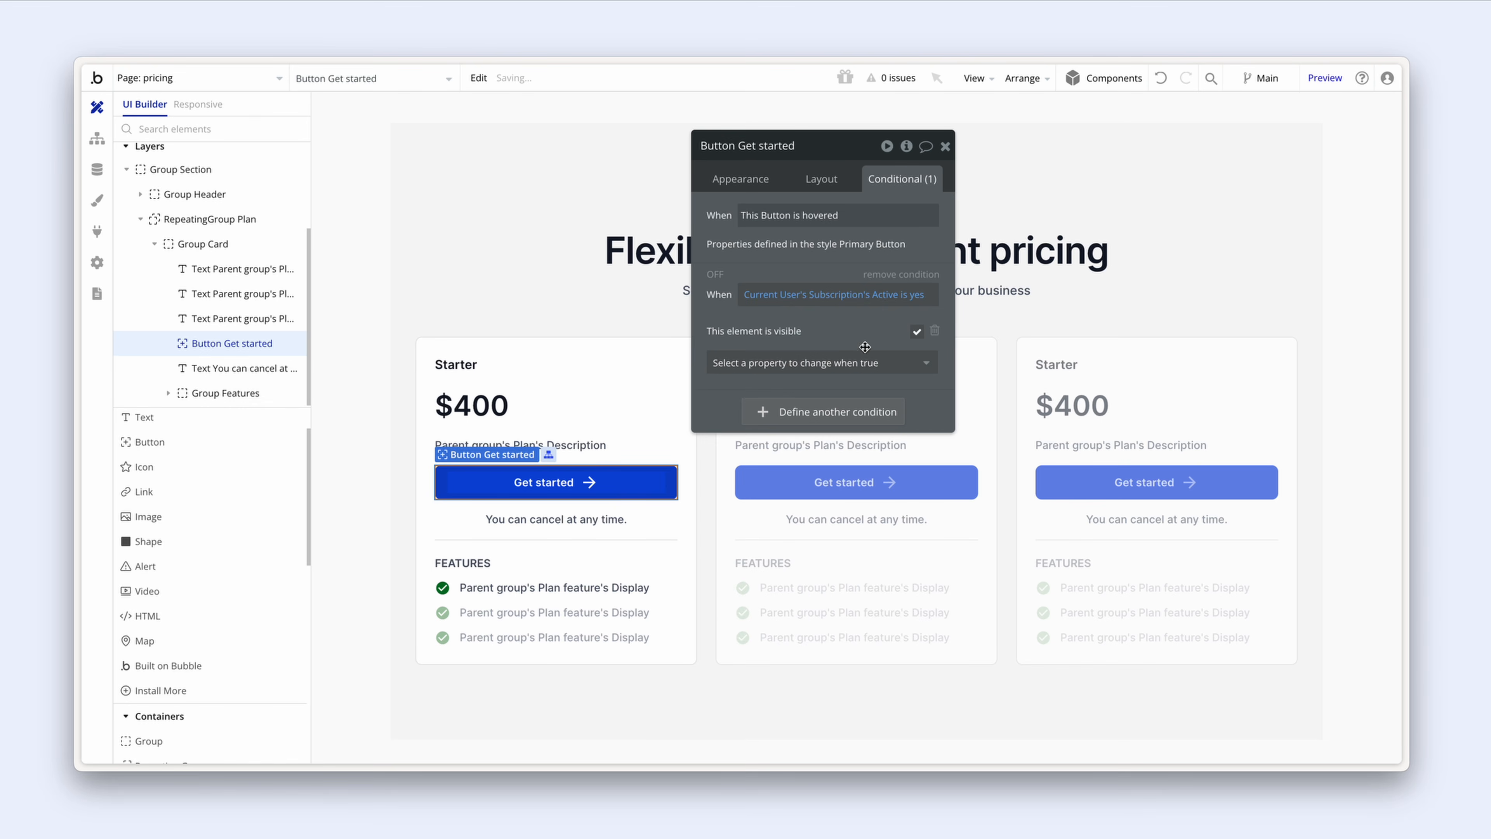
{"action": "left_click", "coordinate": [782, 340]}
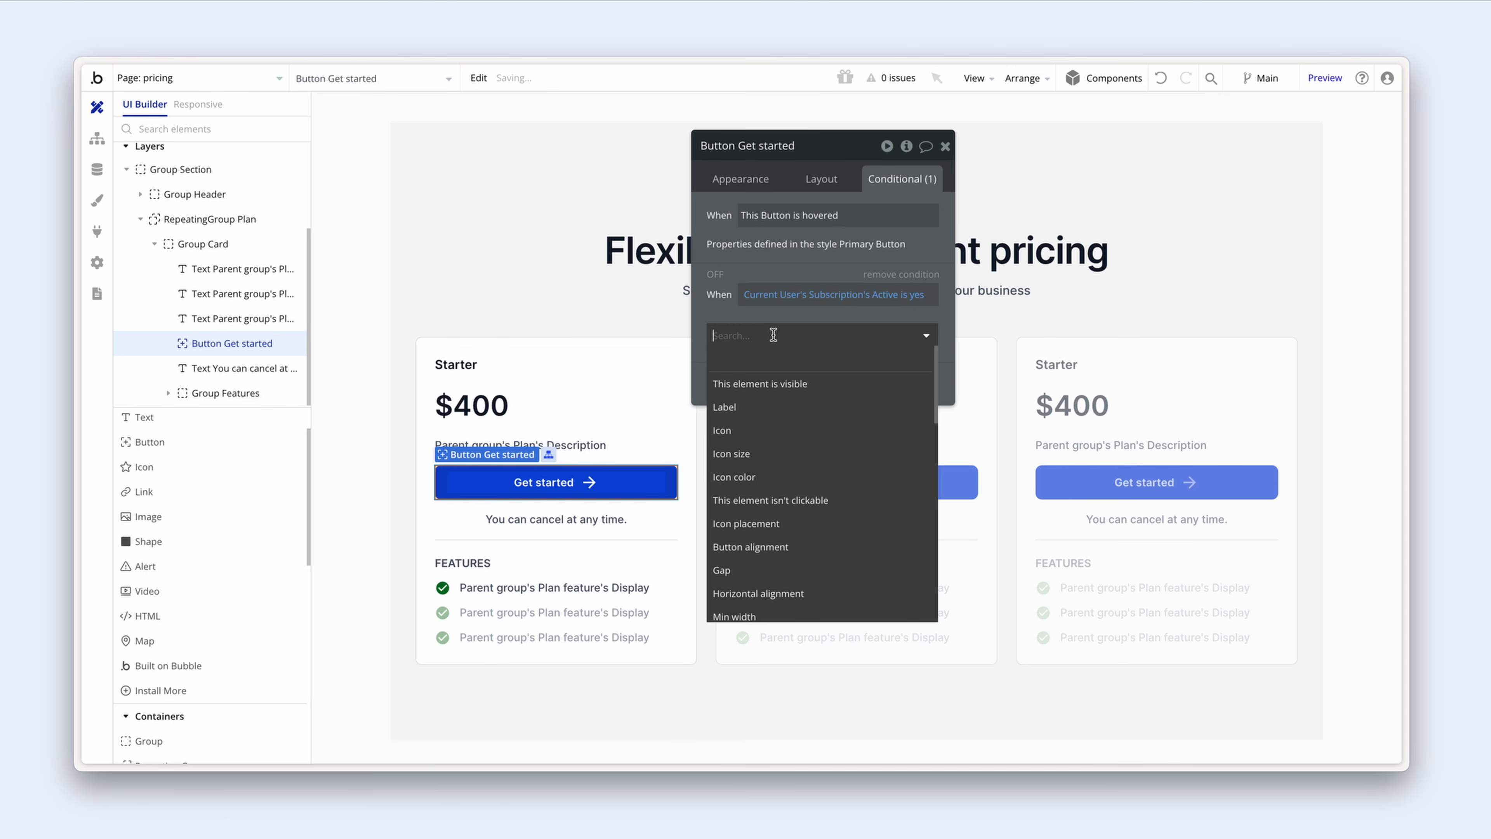
{"action": "left_click", "coordinate": [849, 498]}
{"action": "left_click", "coordinate": [917, 331]}
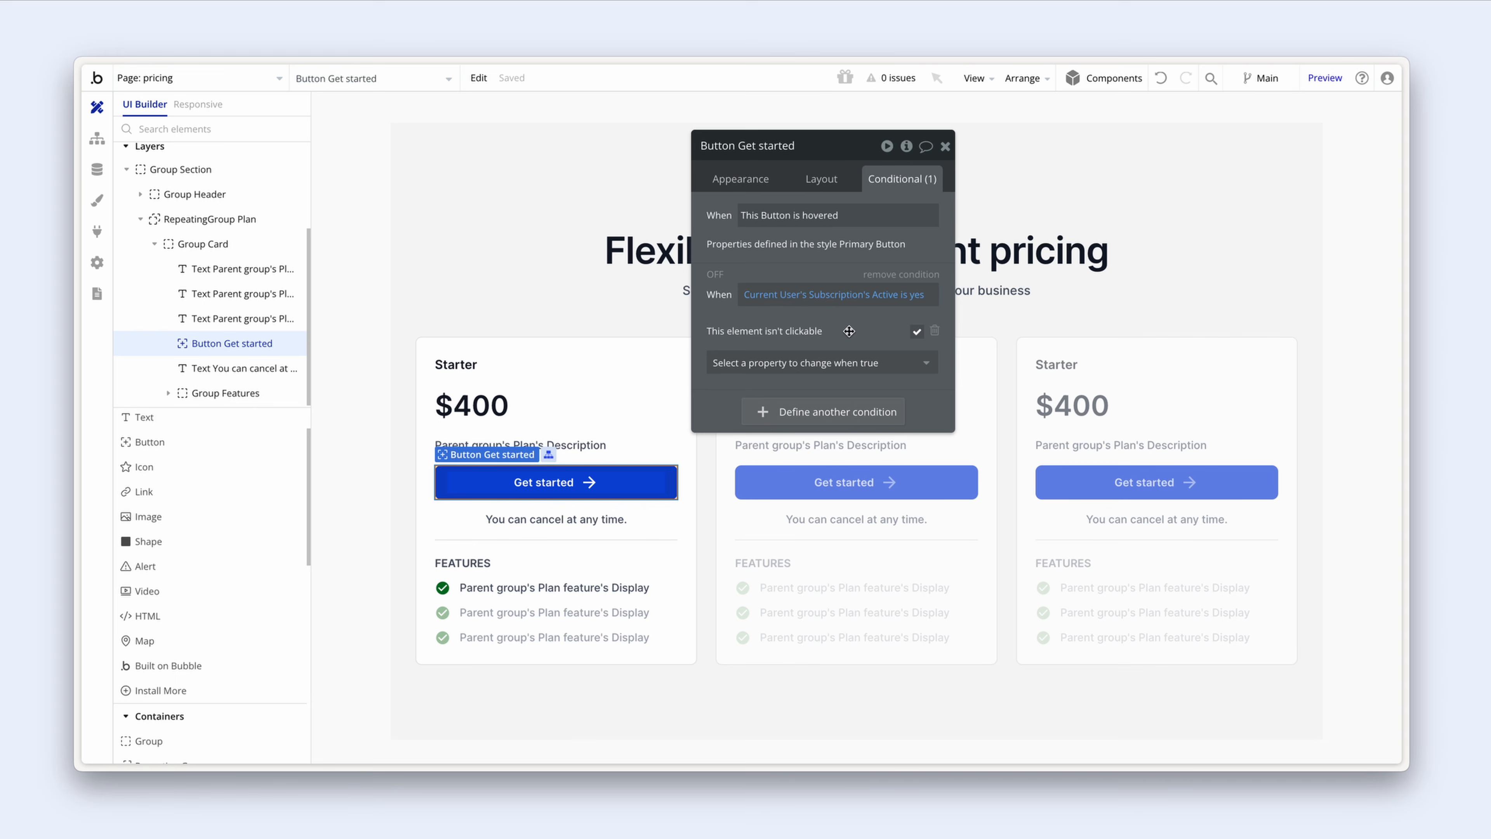
{"action": "left_click_drag", "start_coordinate": [849, 331], "coordinate": [851, 291]}
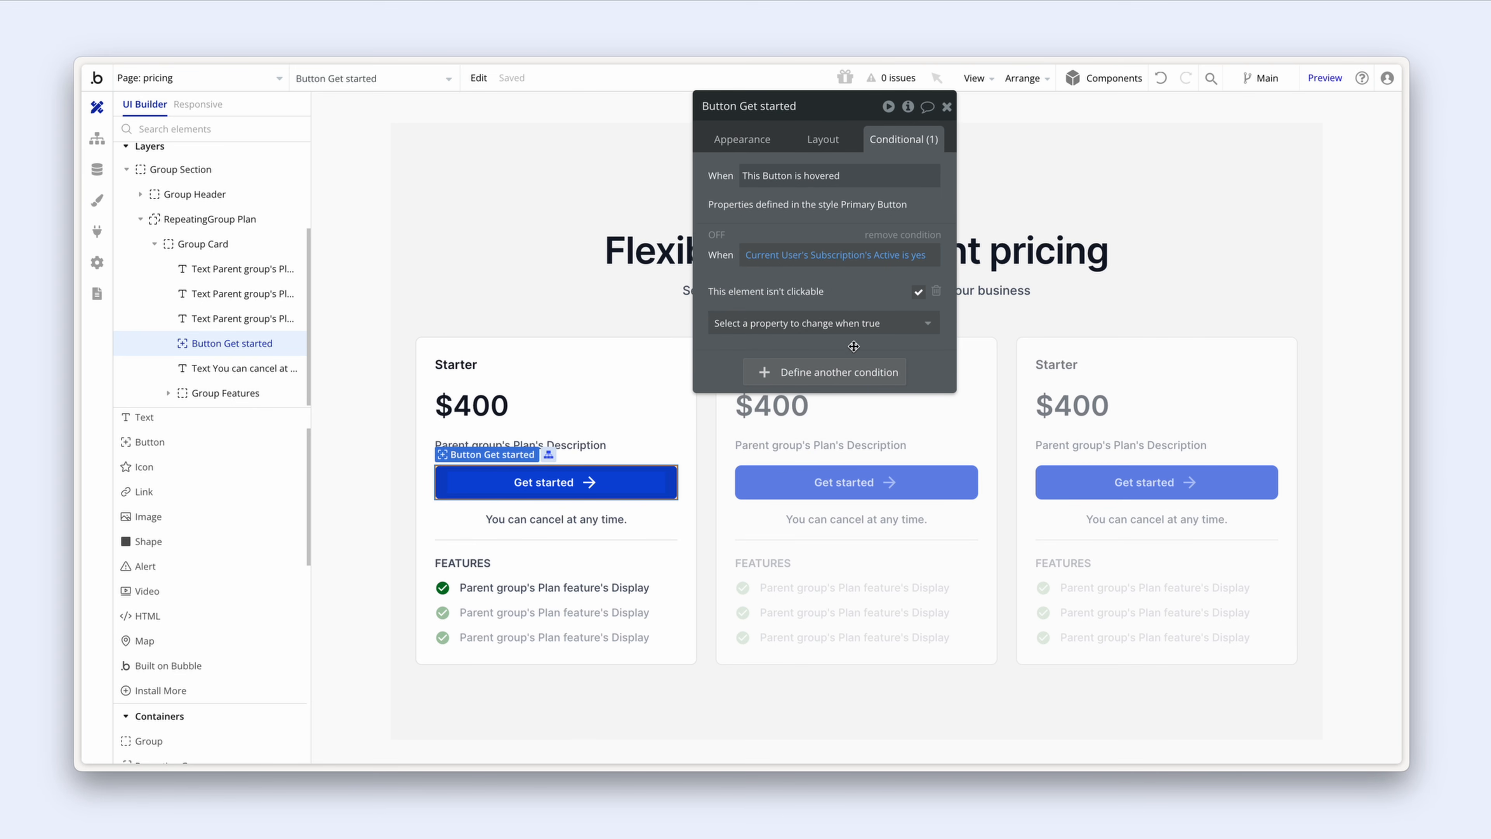
Step: Add a second condition: Current User's Subscription's Plan is Parent group's Plan
{"action": "left_click", "coordinate": [833, 378]}
{"action": "left_click", "coordinate": [775, 376]}
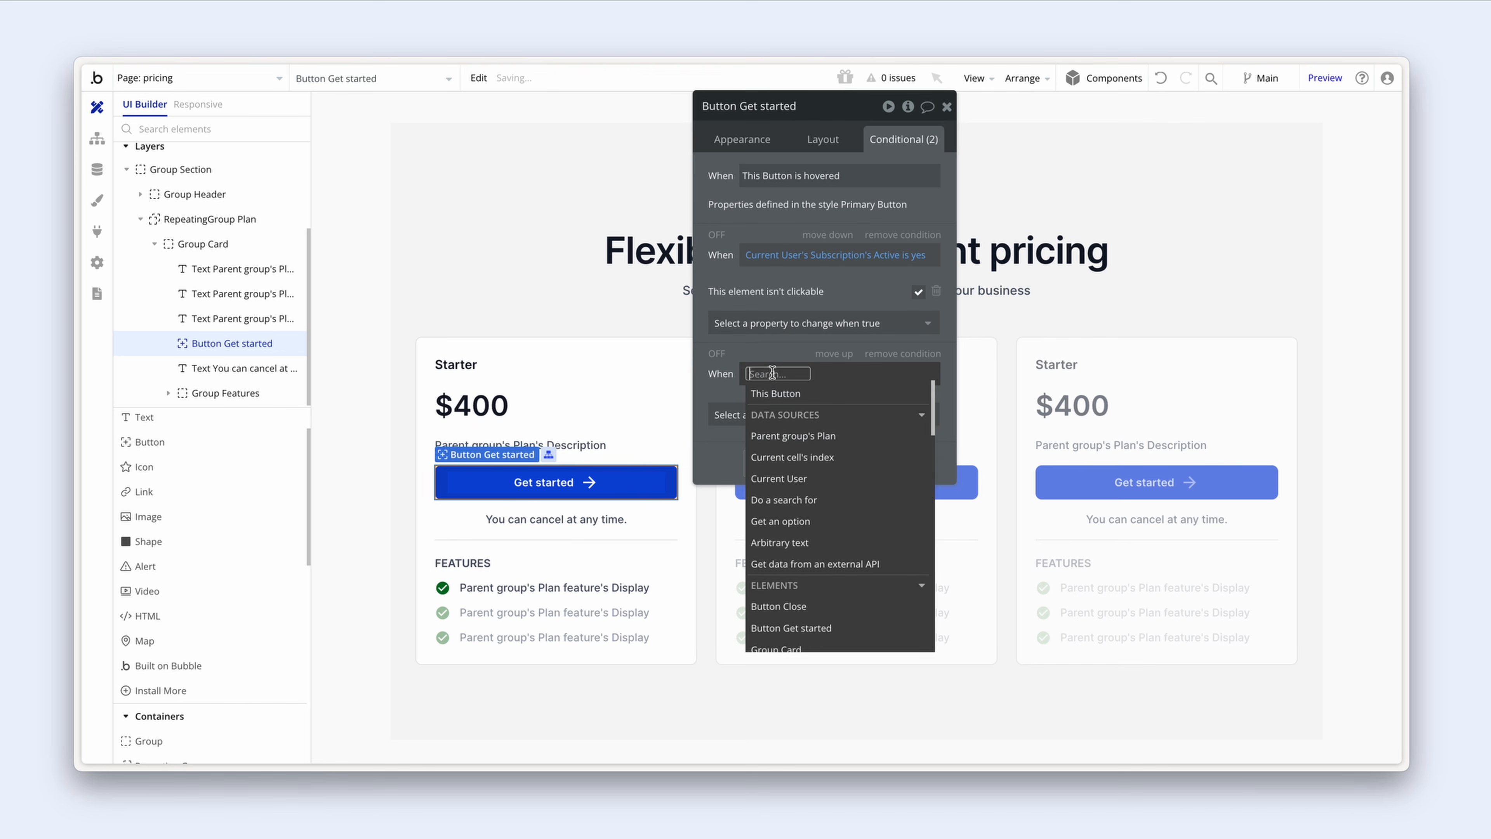
{"action": "left_click", "coordinate": [834, 479]}
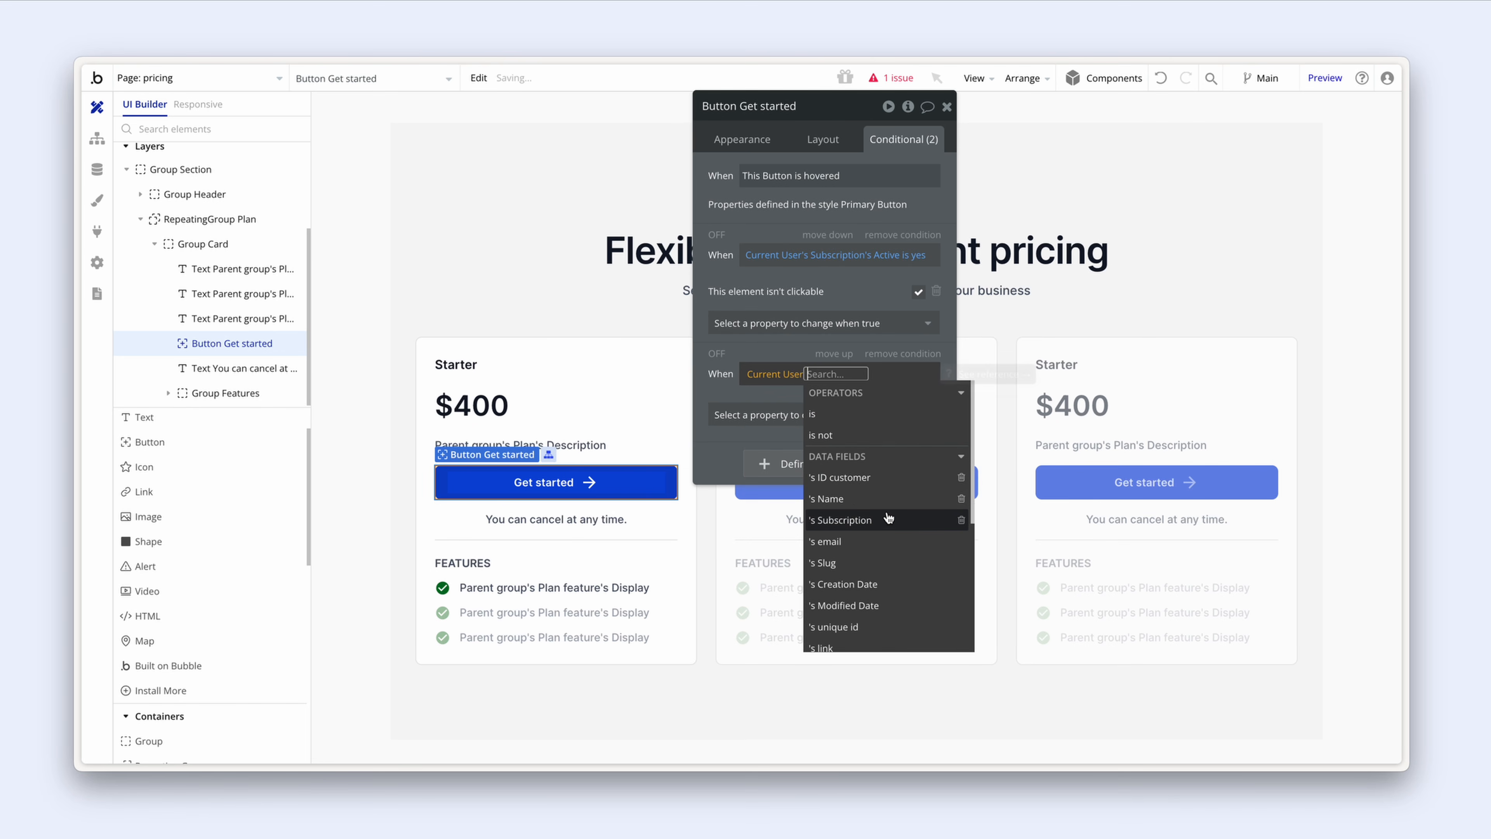
{"action": "left_click", "coordinate": [889, 526]}
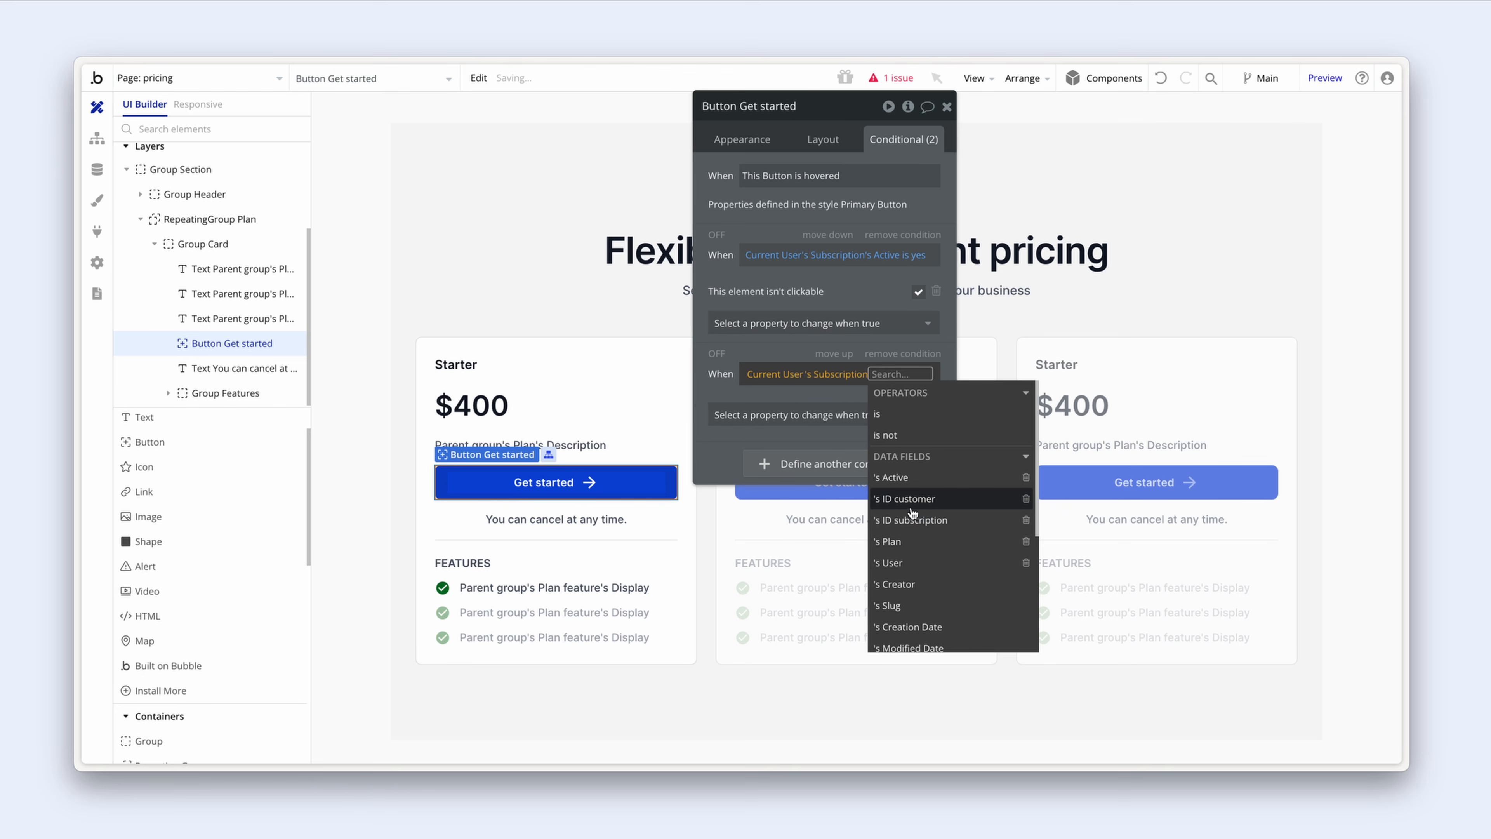
{"action": "left_click", "coordinate": [938, 545]}
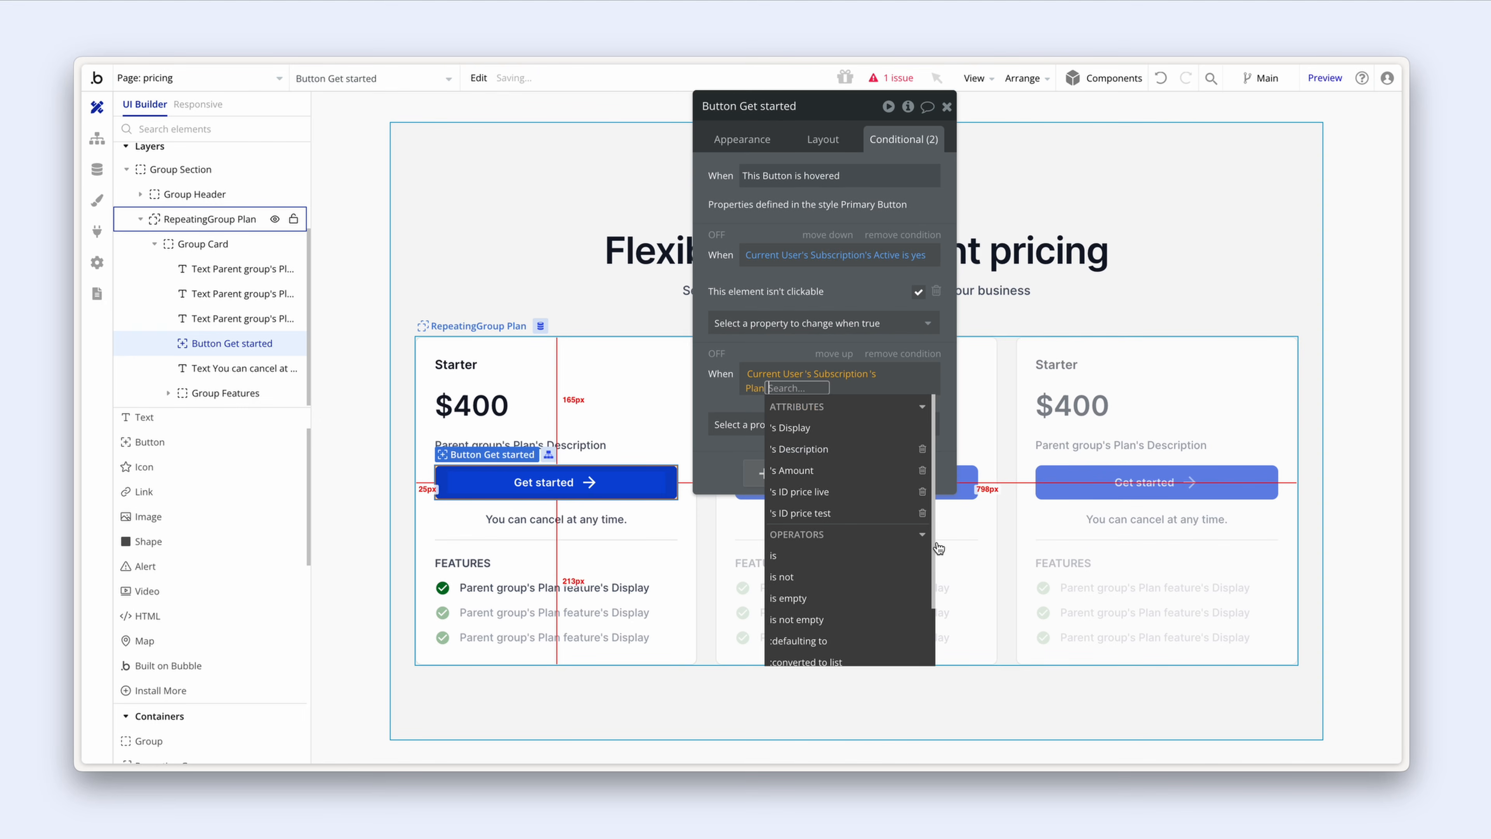
{"action": "left_click", "coordinate": [843, 557]}
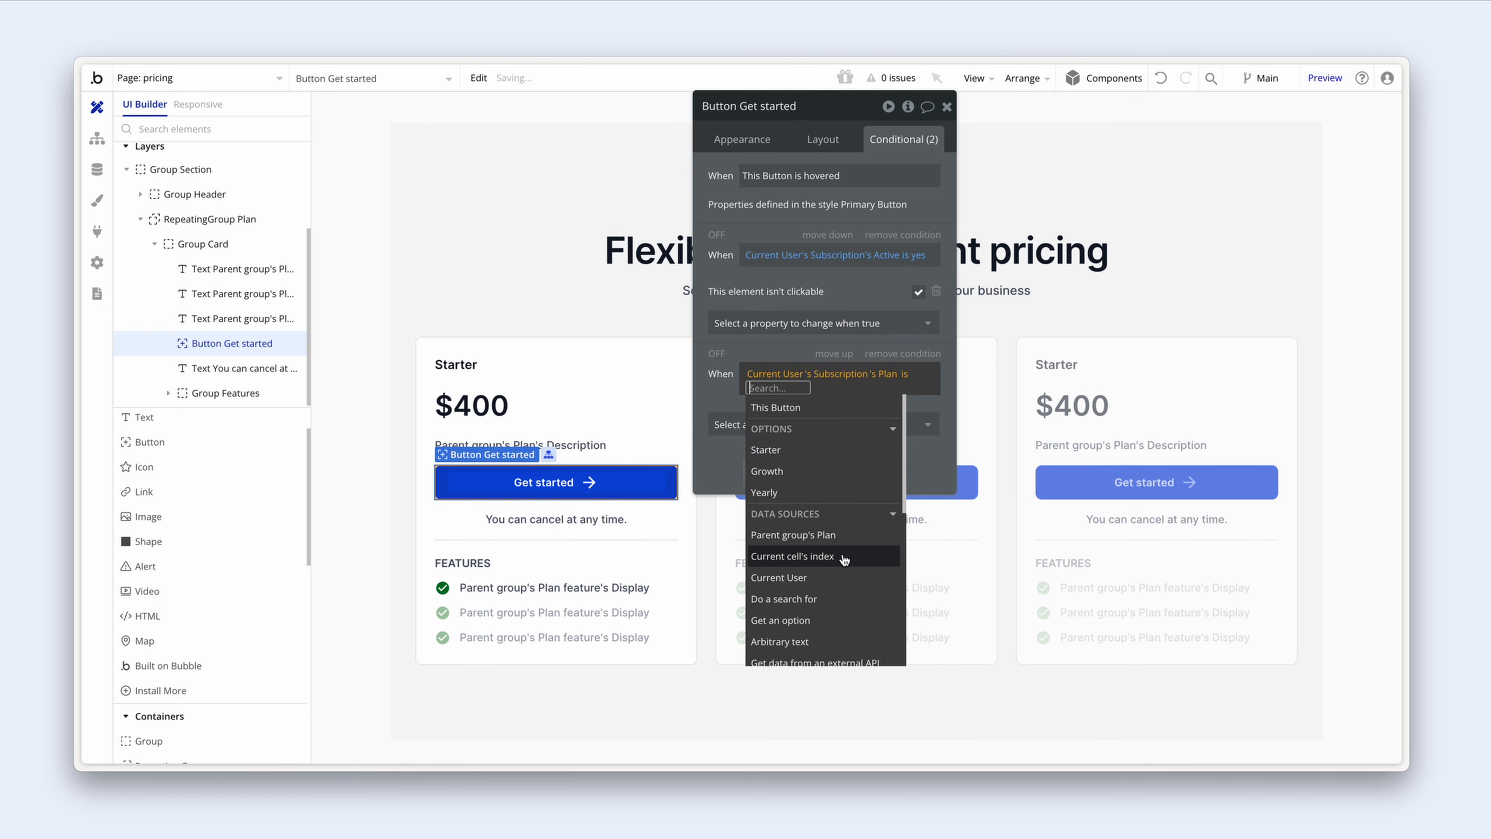
{"action": "left_click", "coordinate": [855, 536]}
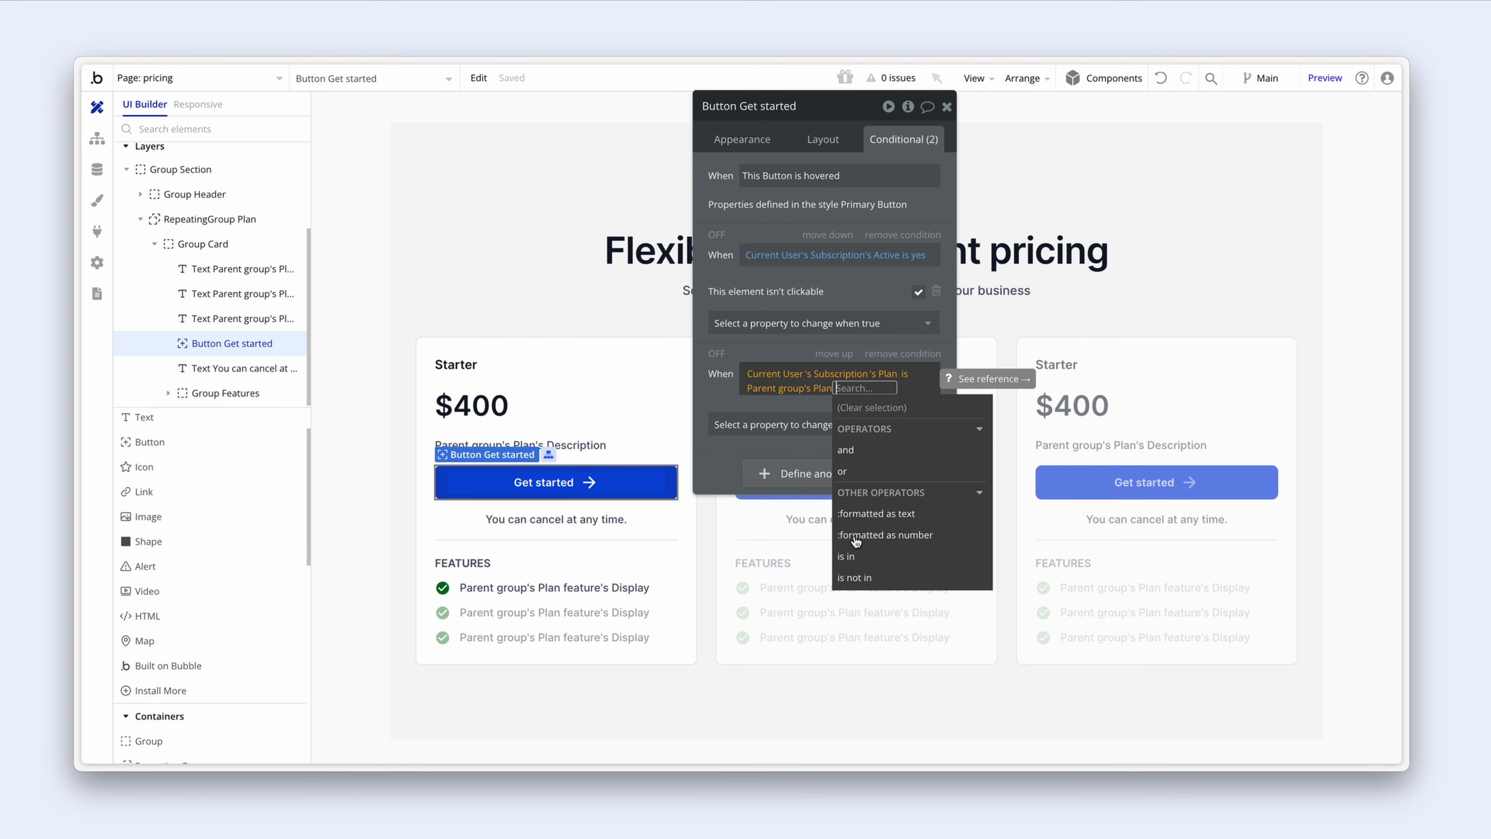
Step: Extend it with 'and Subscription's Active is yes' and add a Label property
{"action": "left_click", "coordinate": [877, 457]}
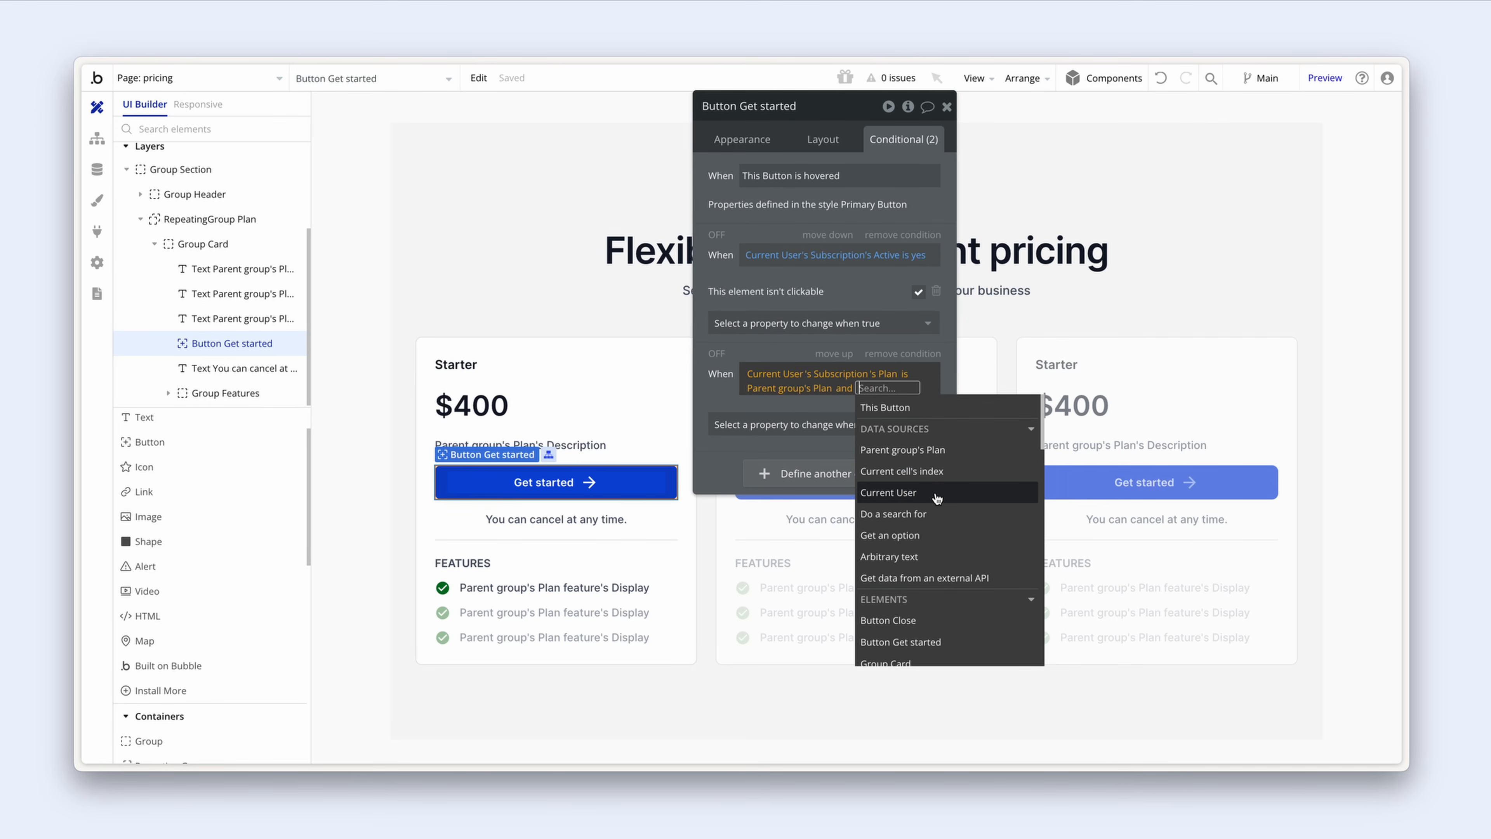
{"action": "left_click", "coordinate": [937, 498]}
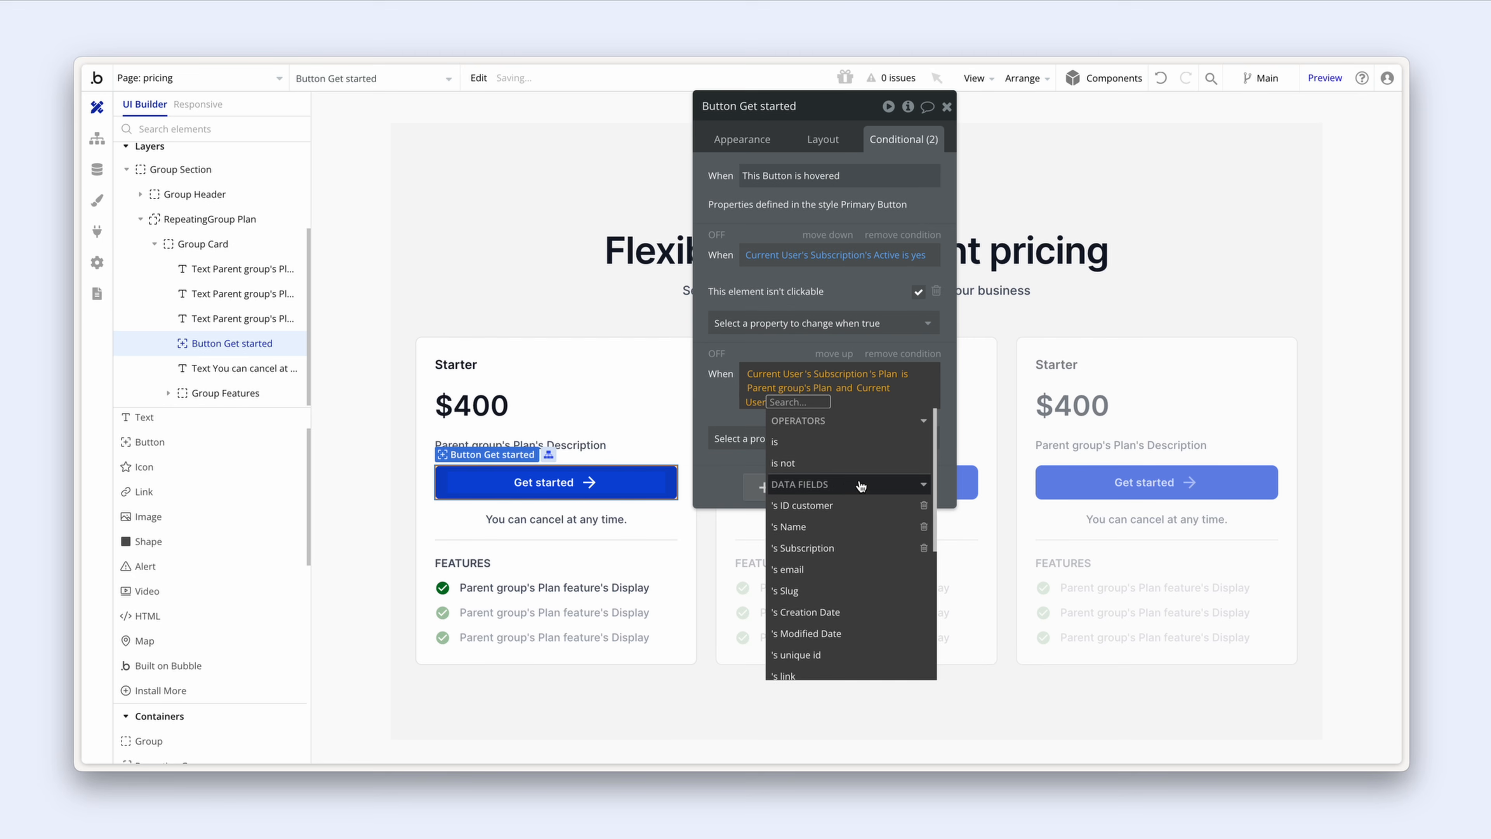
{"action": "left_click", "coordinate": [851, 552]}
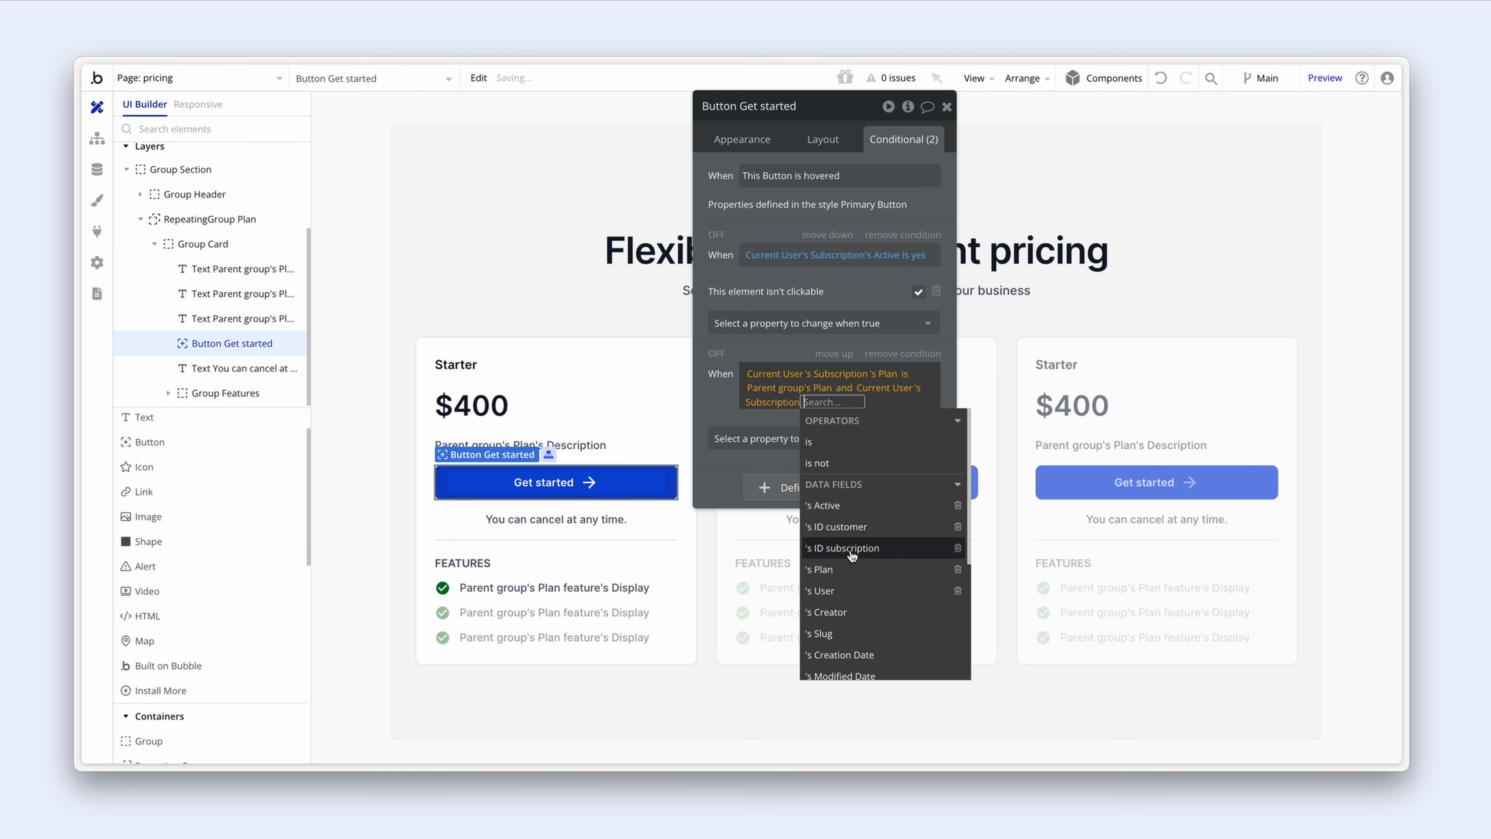
{"action": "left_click", "coordinate": [868, 509]}
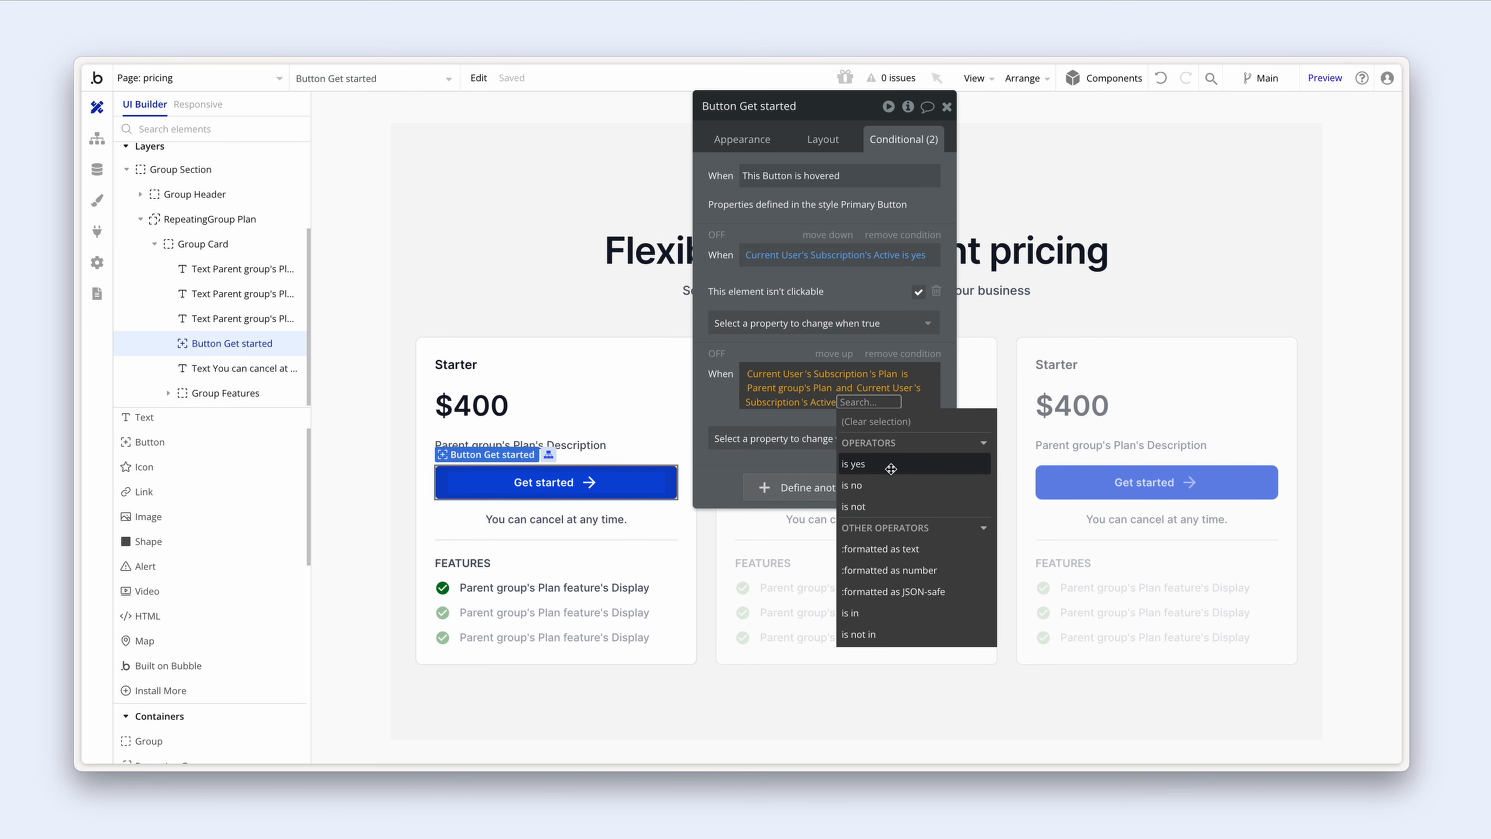
{"action": "left_click", "coordinate": [890, 465]}
{"action": "left_click", "coordinate": [813, 442]}
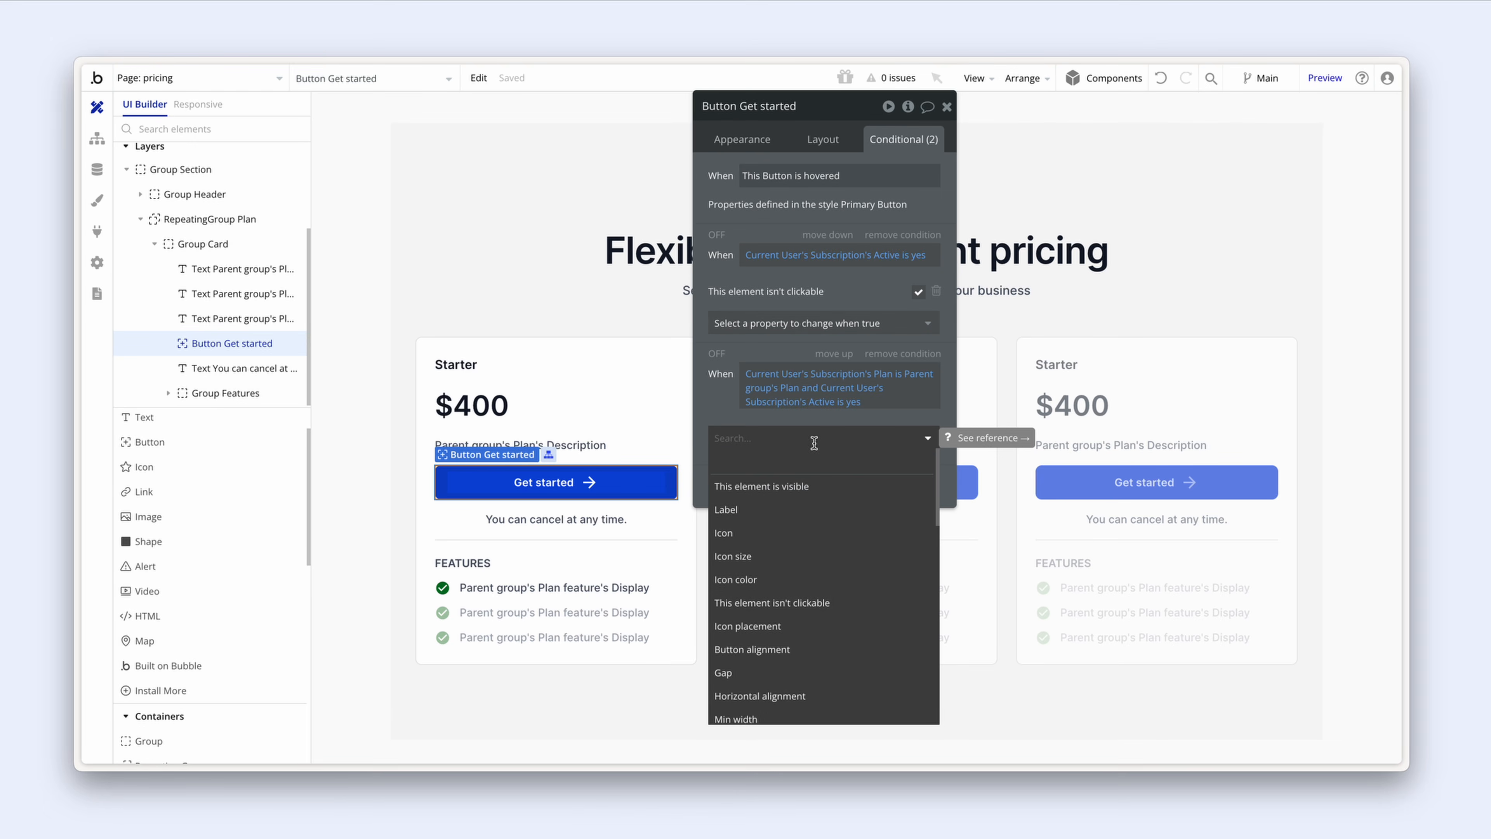
{"action": "left_click", "coordinate": [817, 510]}
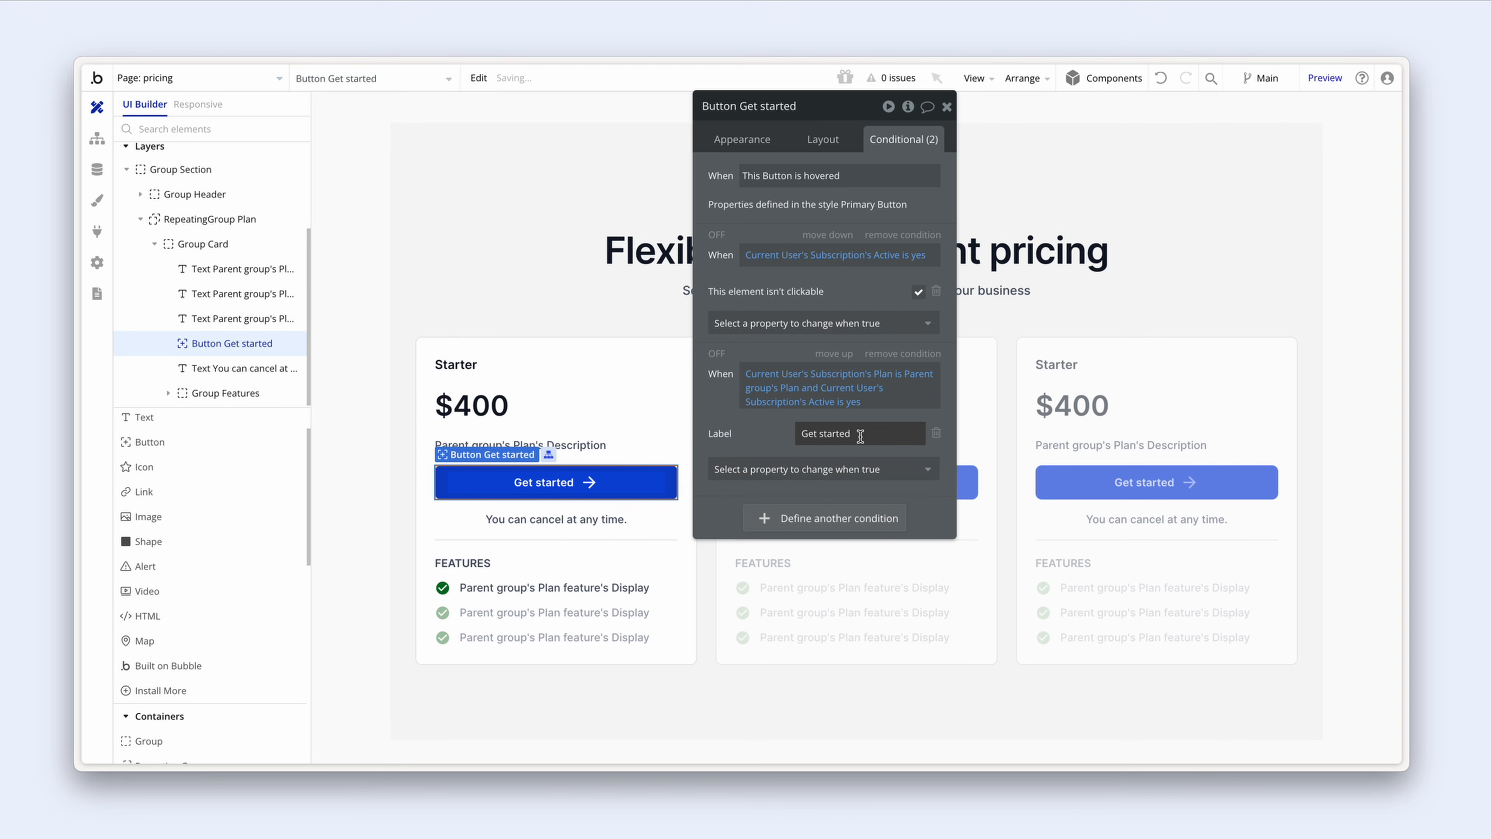
Step: Set the condition's label to 'Current plan' and its icon to Check
{"action": "left_click_drag", "start_coordinate": [859, 436], "coordinate": [801, 436]}
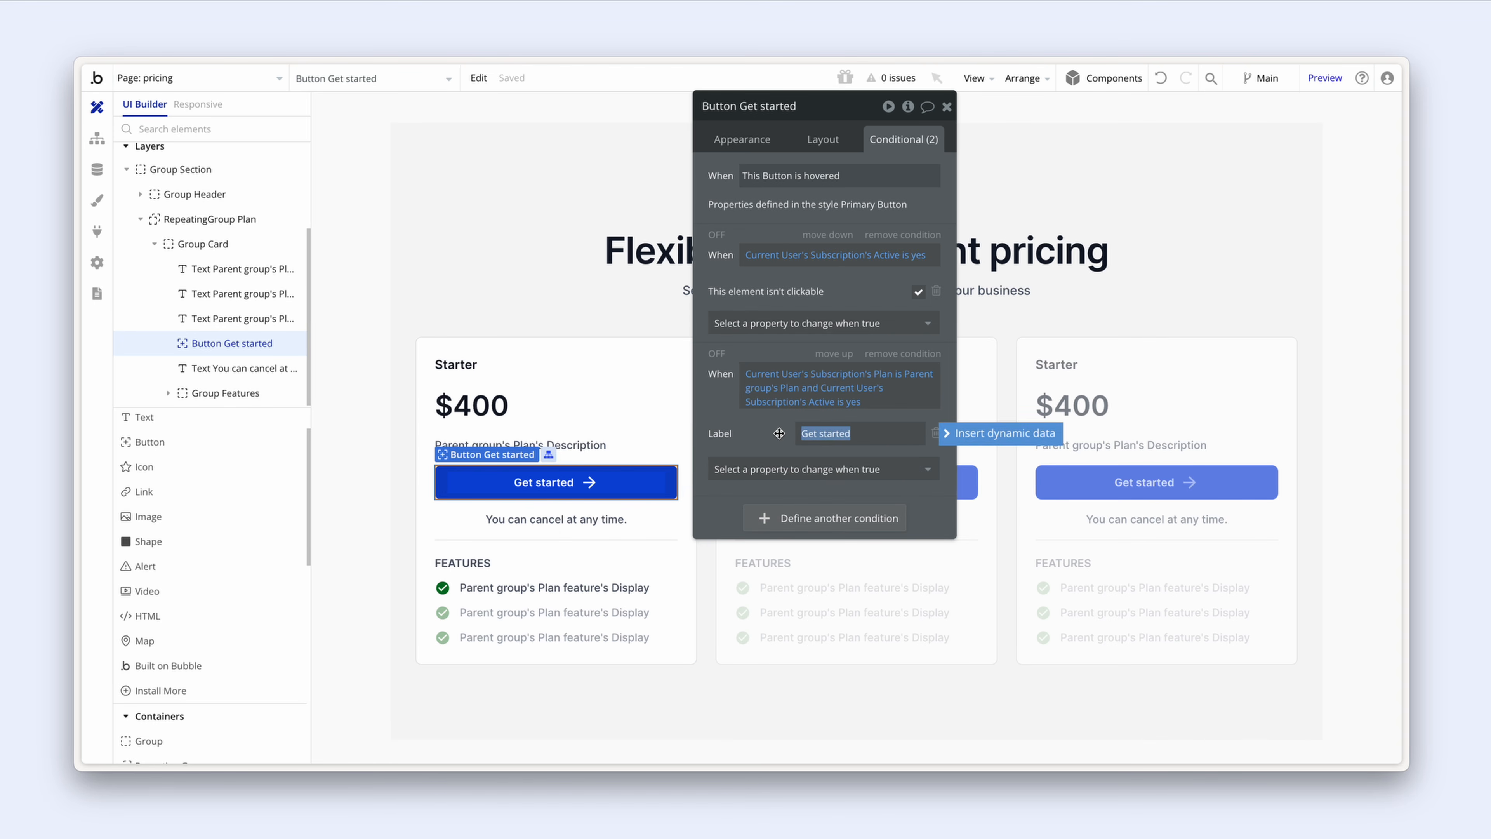
{"action": "type", "text": "Current plan"}
{"action": "left_click", "coordinate": [792, 469]}
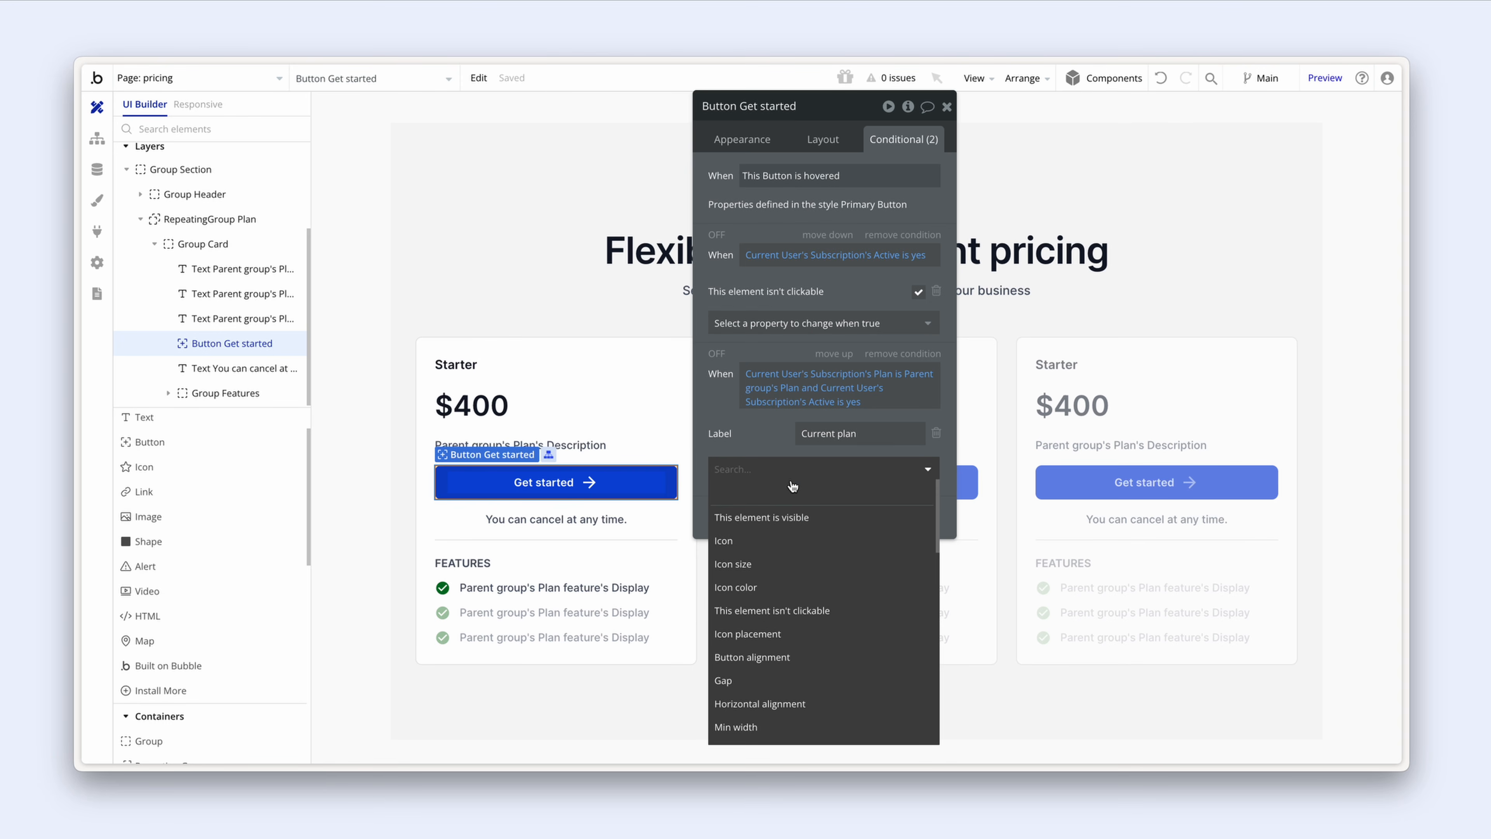
{"action": "left_click", "coordinate": [801, 540]}
{"action": "left_click", "coordinate": [830, 464]}
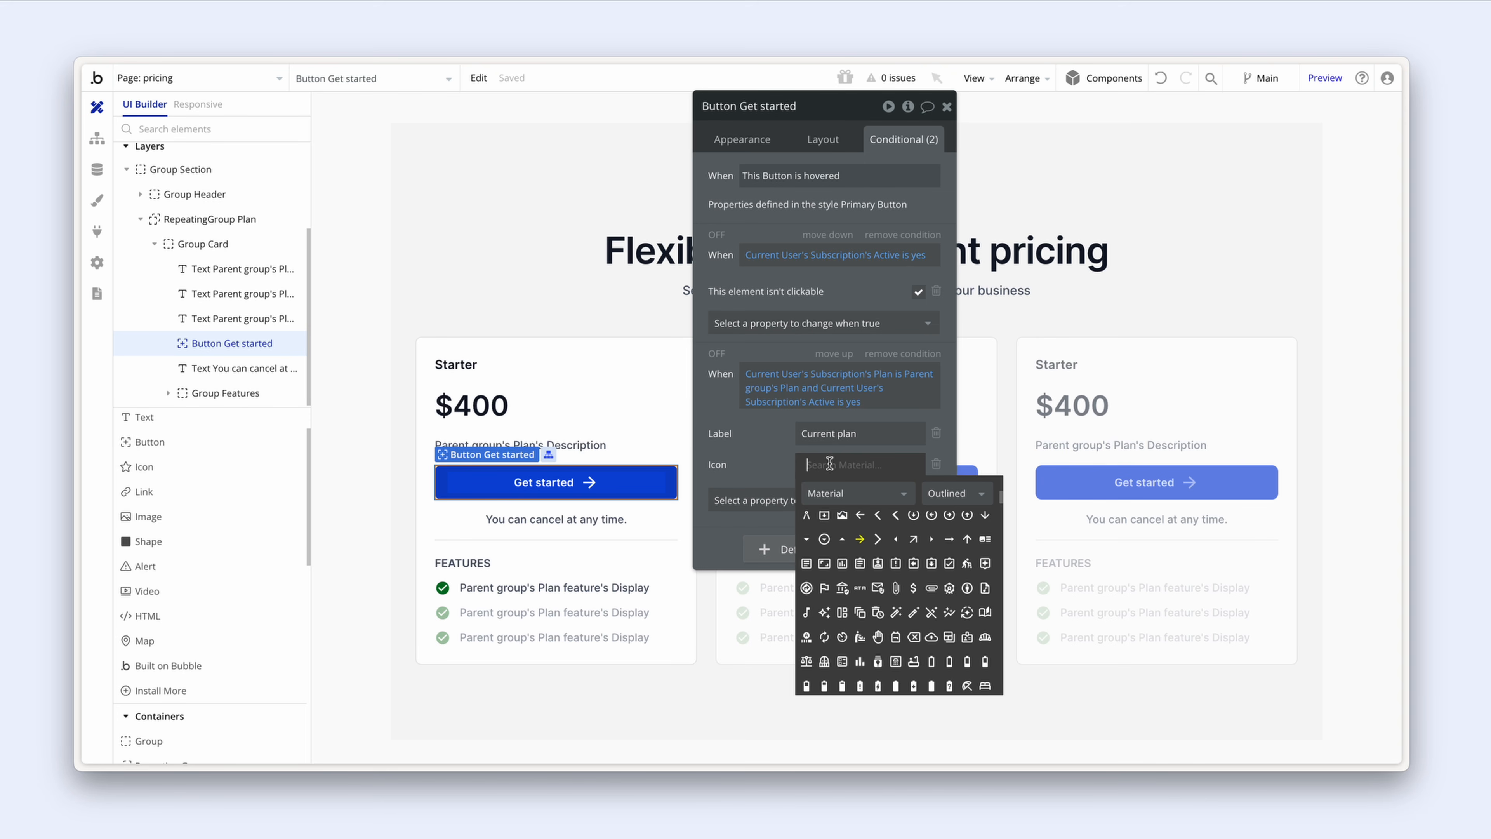
{"action": "type", "text": "check"}
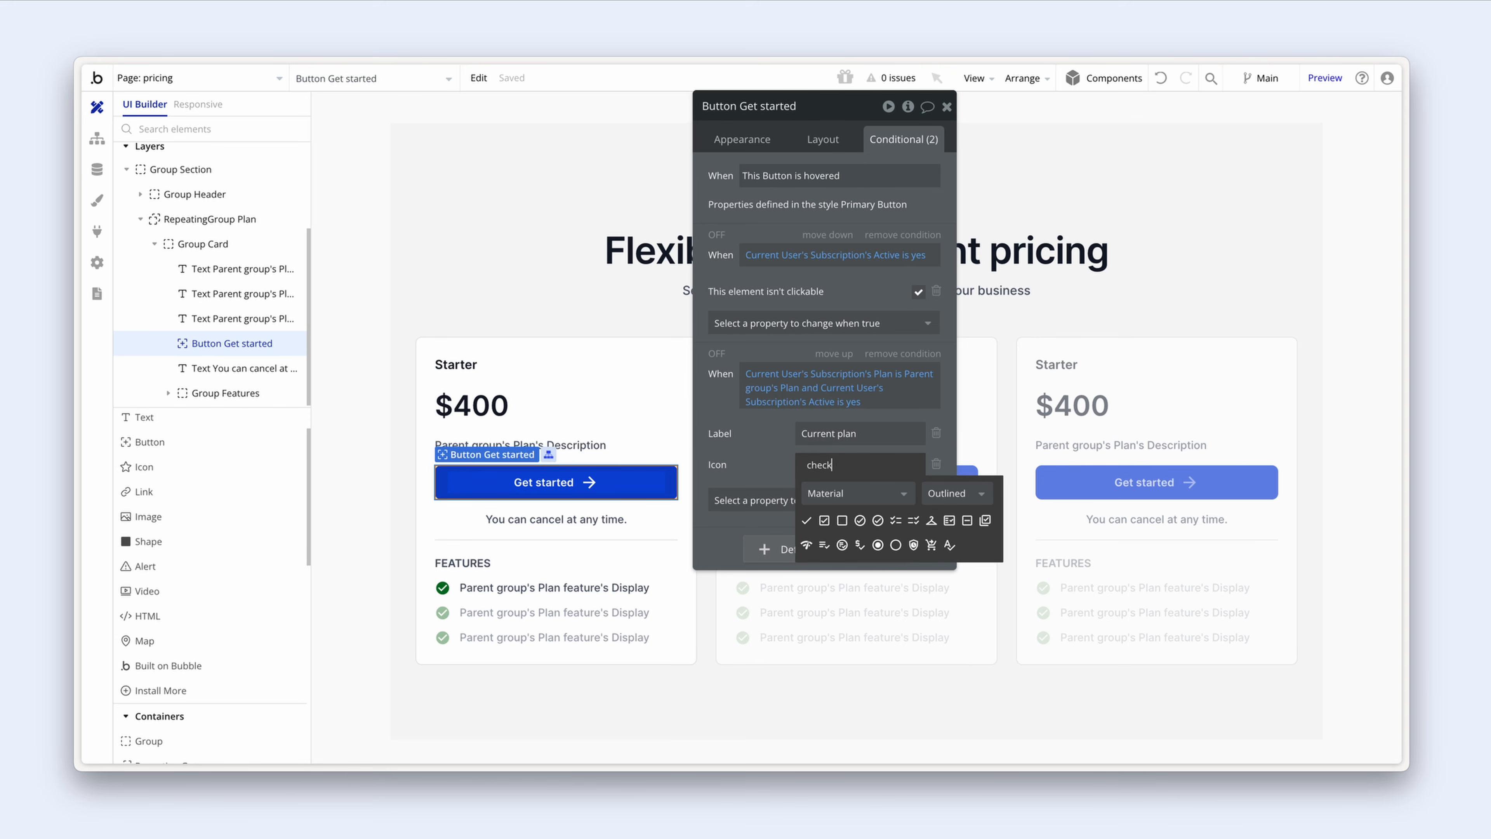
{"action": "left_click", "coordinate": [806, 520]}
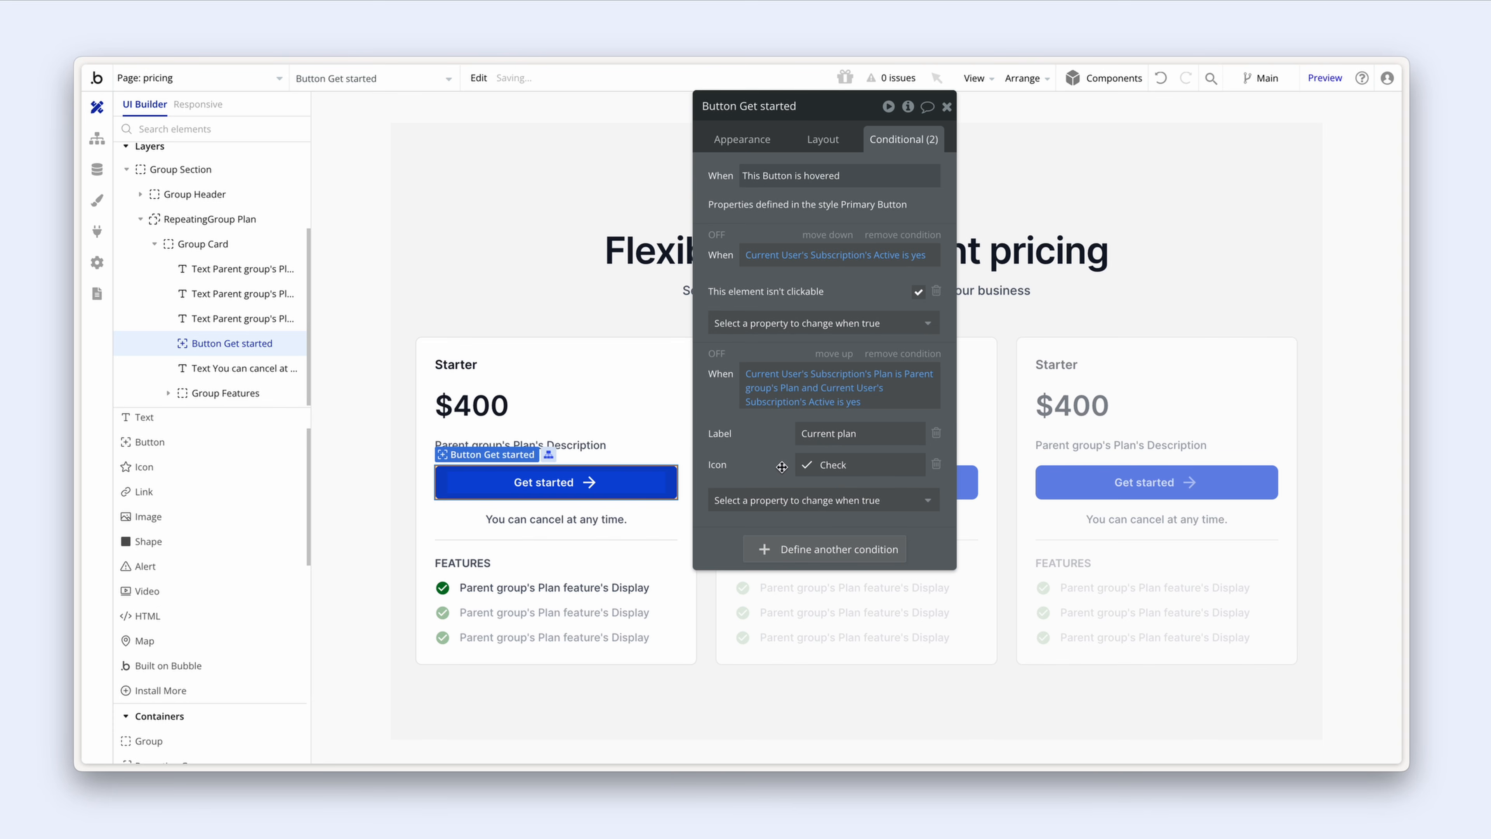
Step: Add a Background color property set to the dark Text colour (#101828)
{"action": "left_click", "coordinate": [787, 498]}
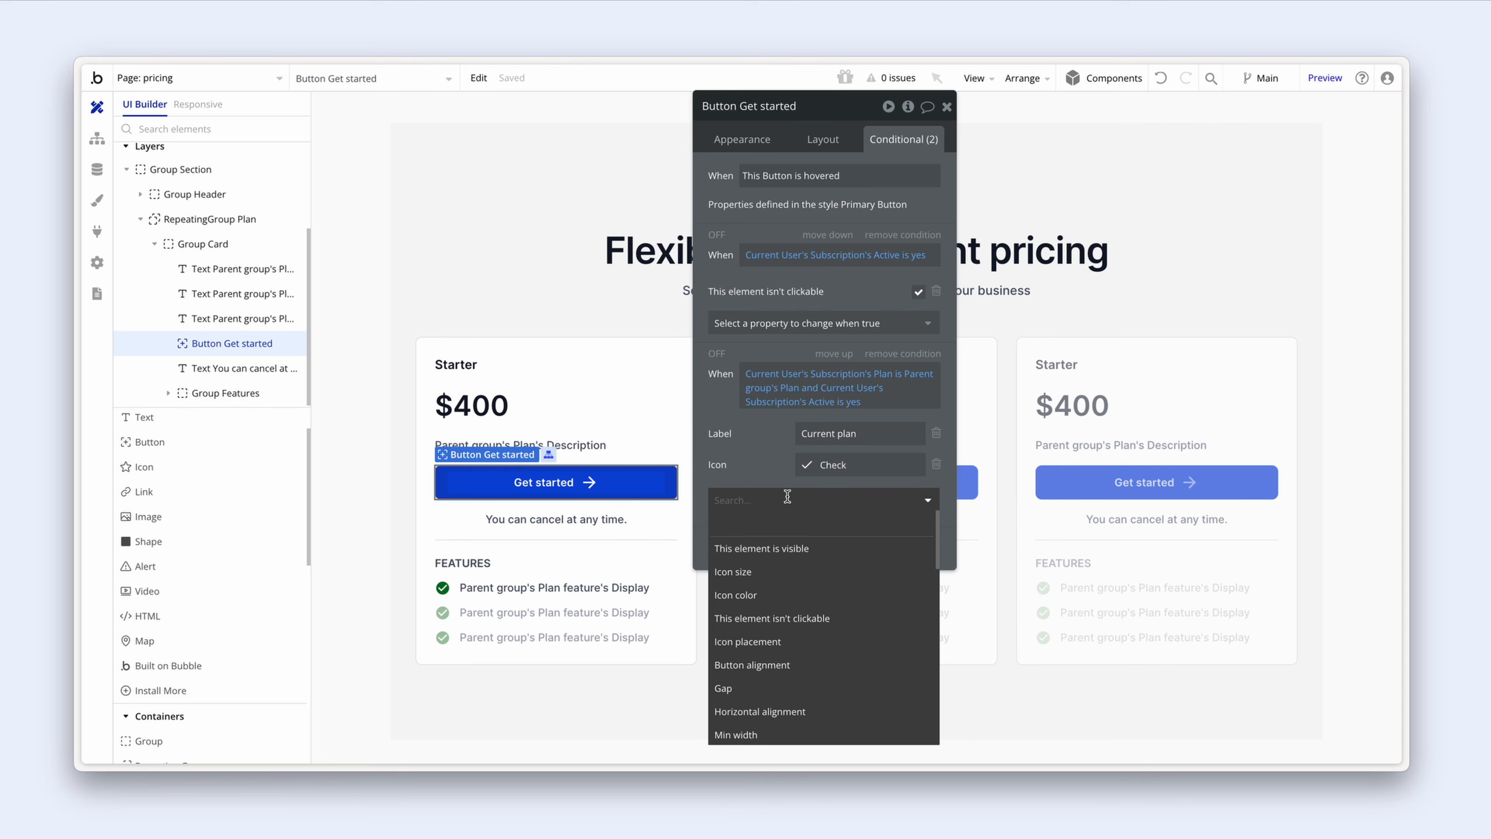
{"action": "type", "text": "back"}
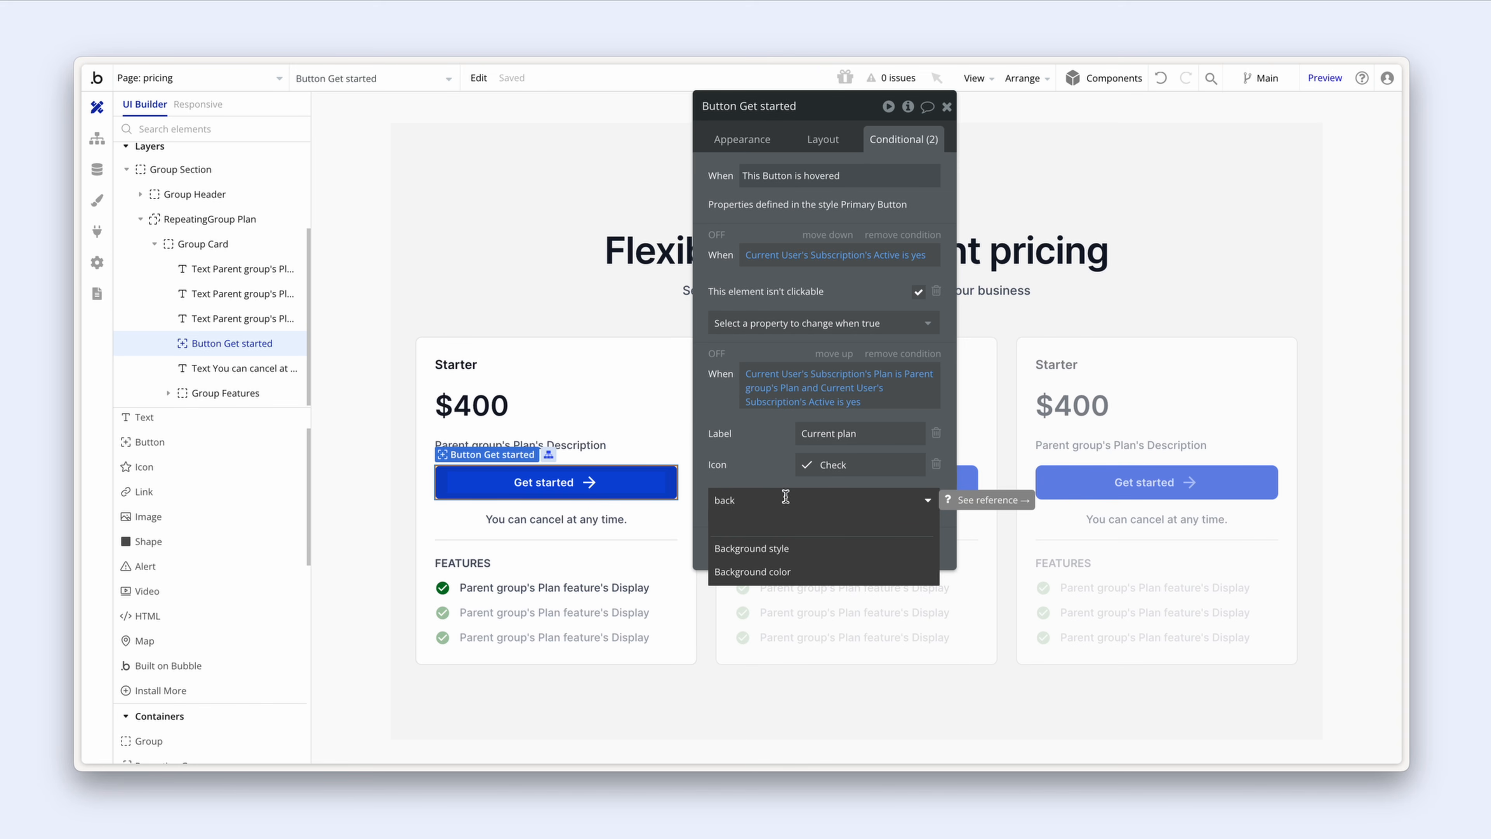
{"action": "left_click", "coordinate": [753, 571]}
{"action": "left_click", "coordinate": [806, 496]}
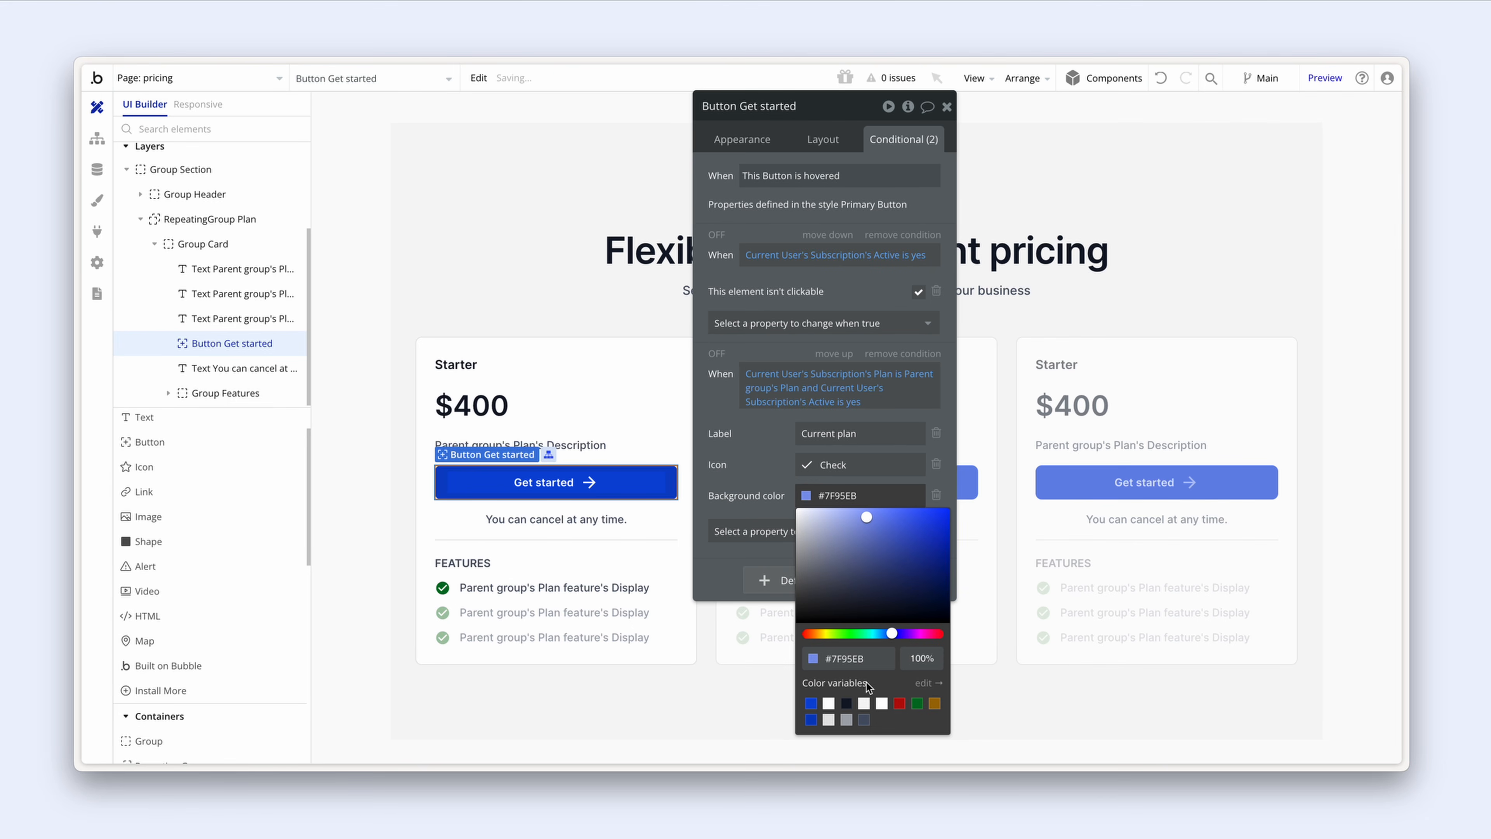
{"action": "left_click", "coordinate": [846, 704]}
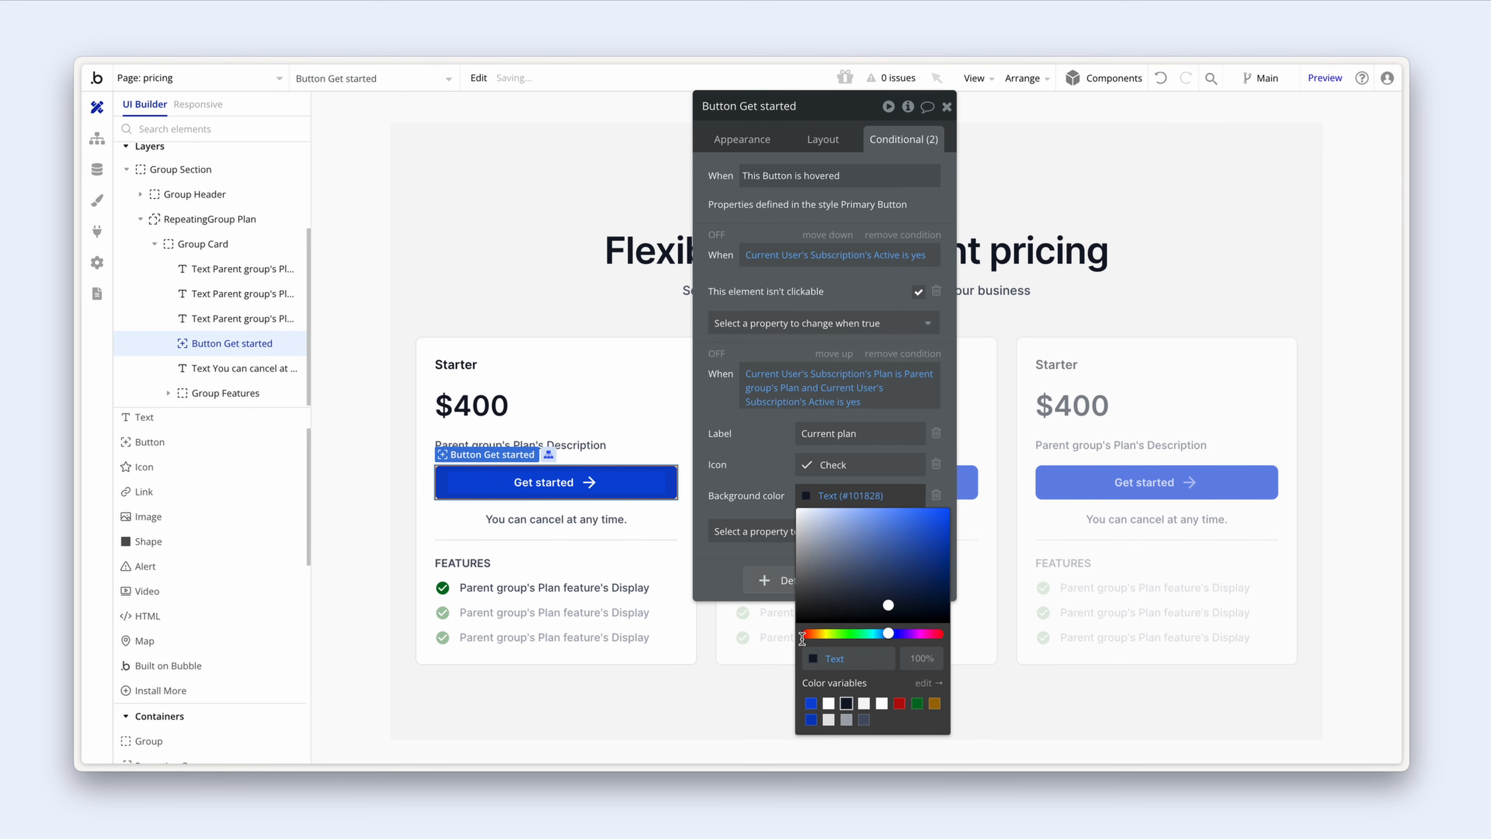
Step: Add Icon color and Font color properties set to Primary contrast white
{"action": "left_click", "coordinate": [769, 532]}
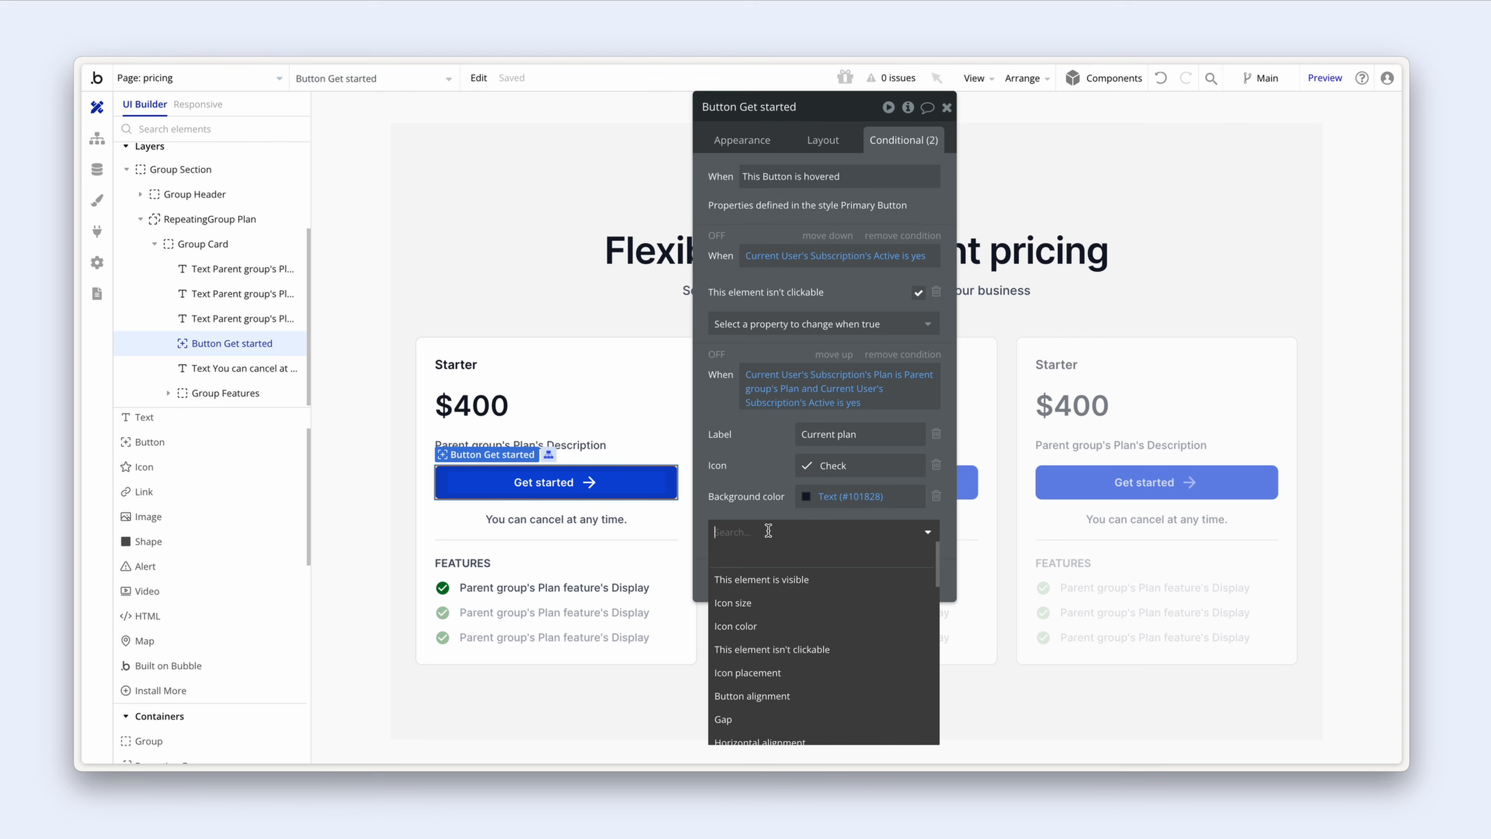
{"action": "left_click", "coordinate": [800, 626]}
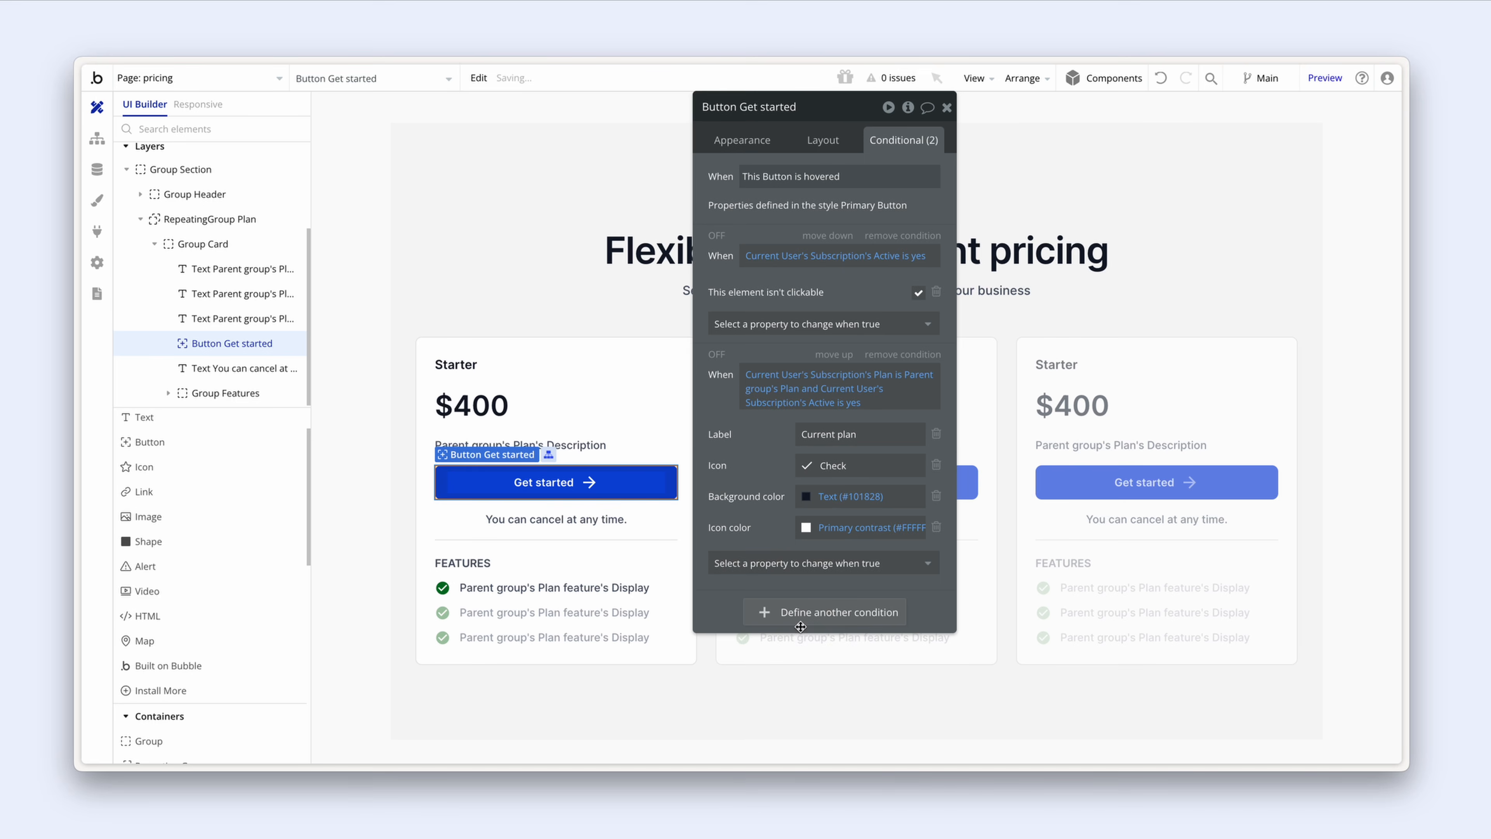
{"action": "left_click", "coordinate": [801, 564]}
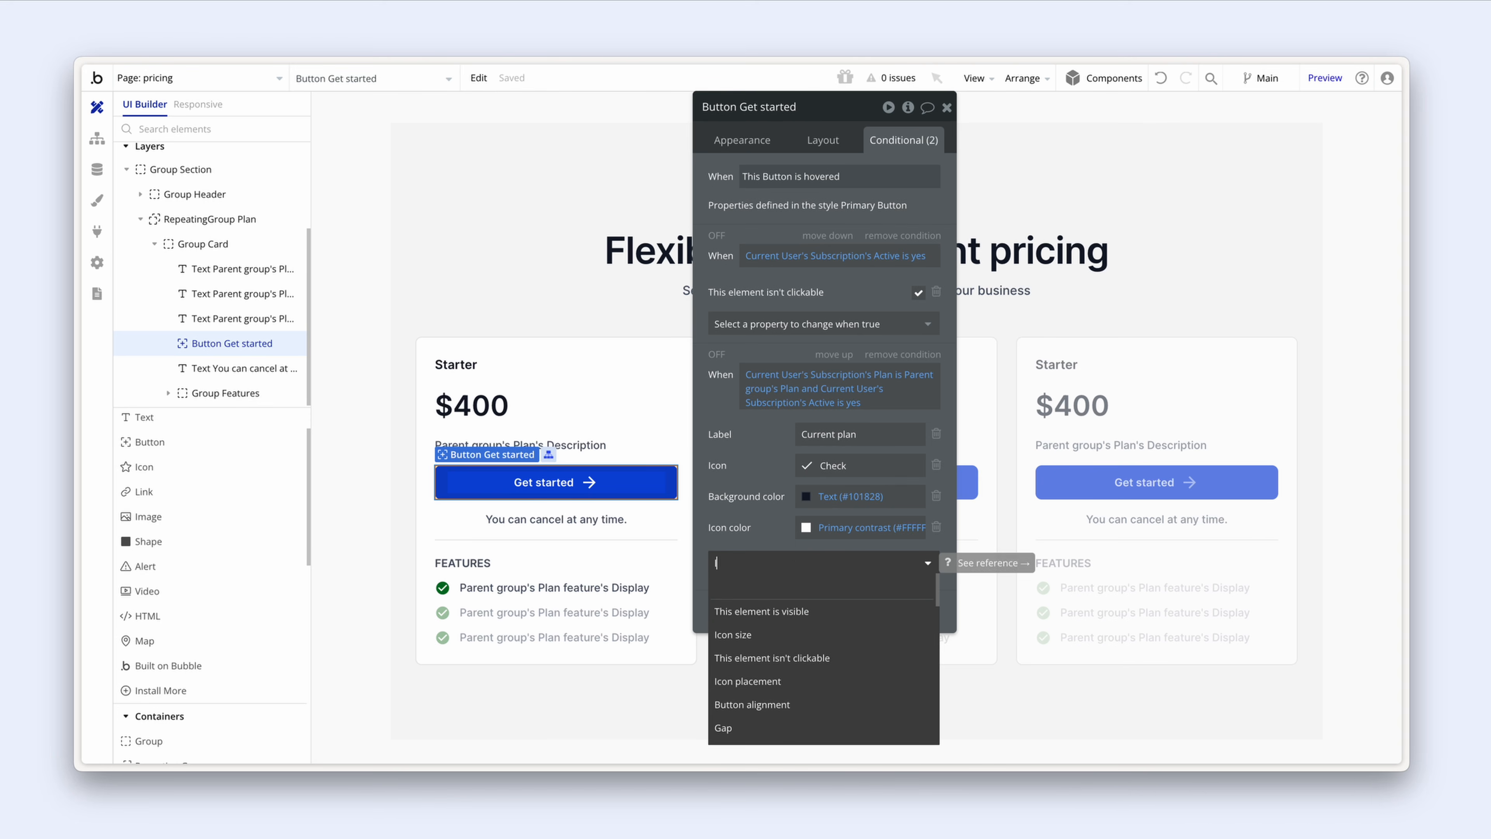
{"action": "type", "text": "lab"}
{"action": "key", "text": "BackSpace"}
{"action": "key", "text": "BackSpace"}
{"action": "key", "text": "BackSpace"}
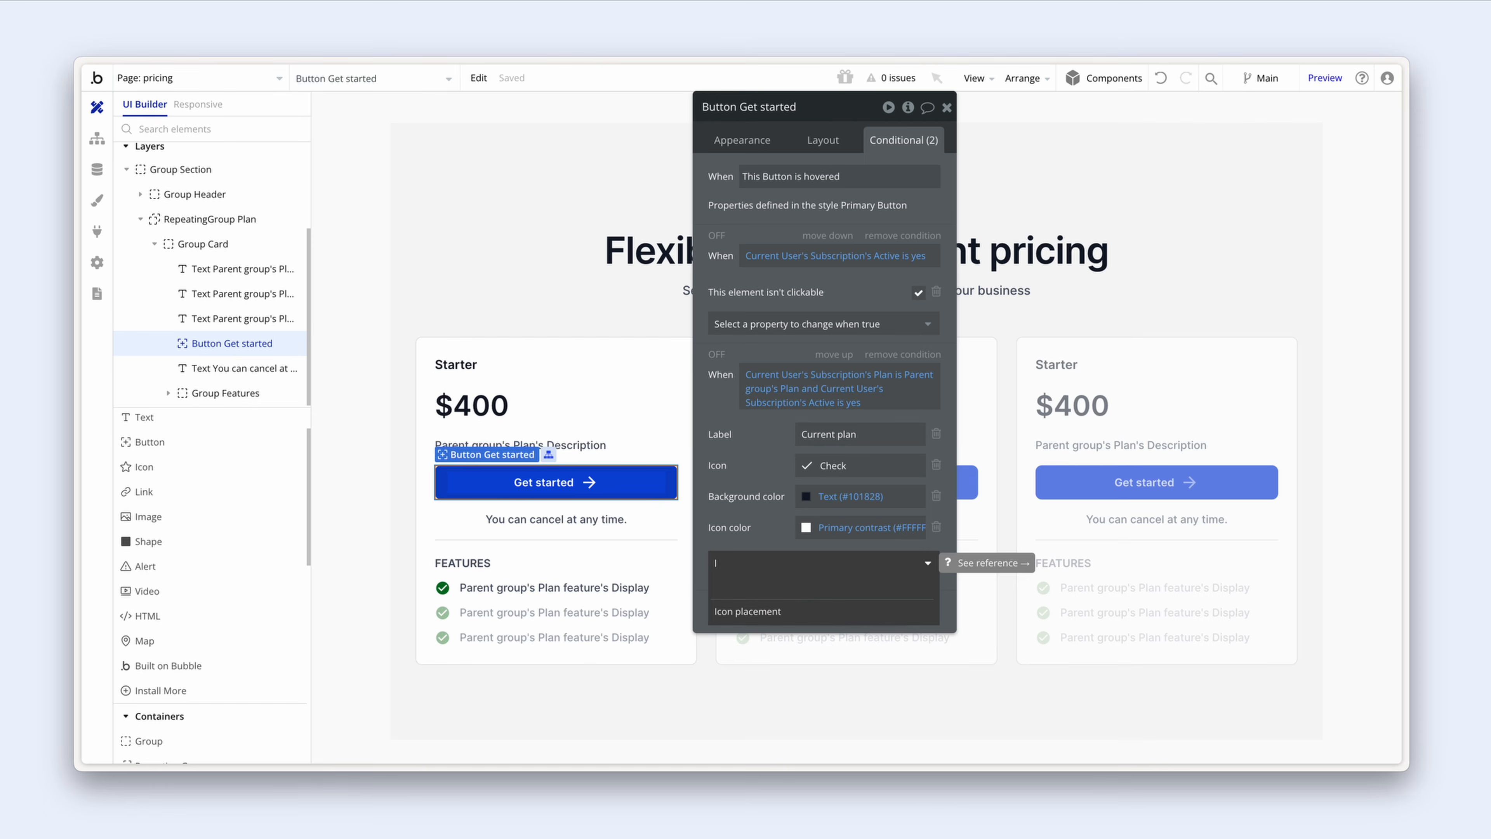
{"action": "type", "text": "col"}
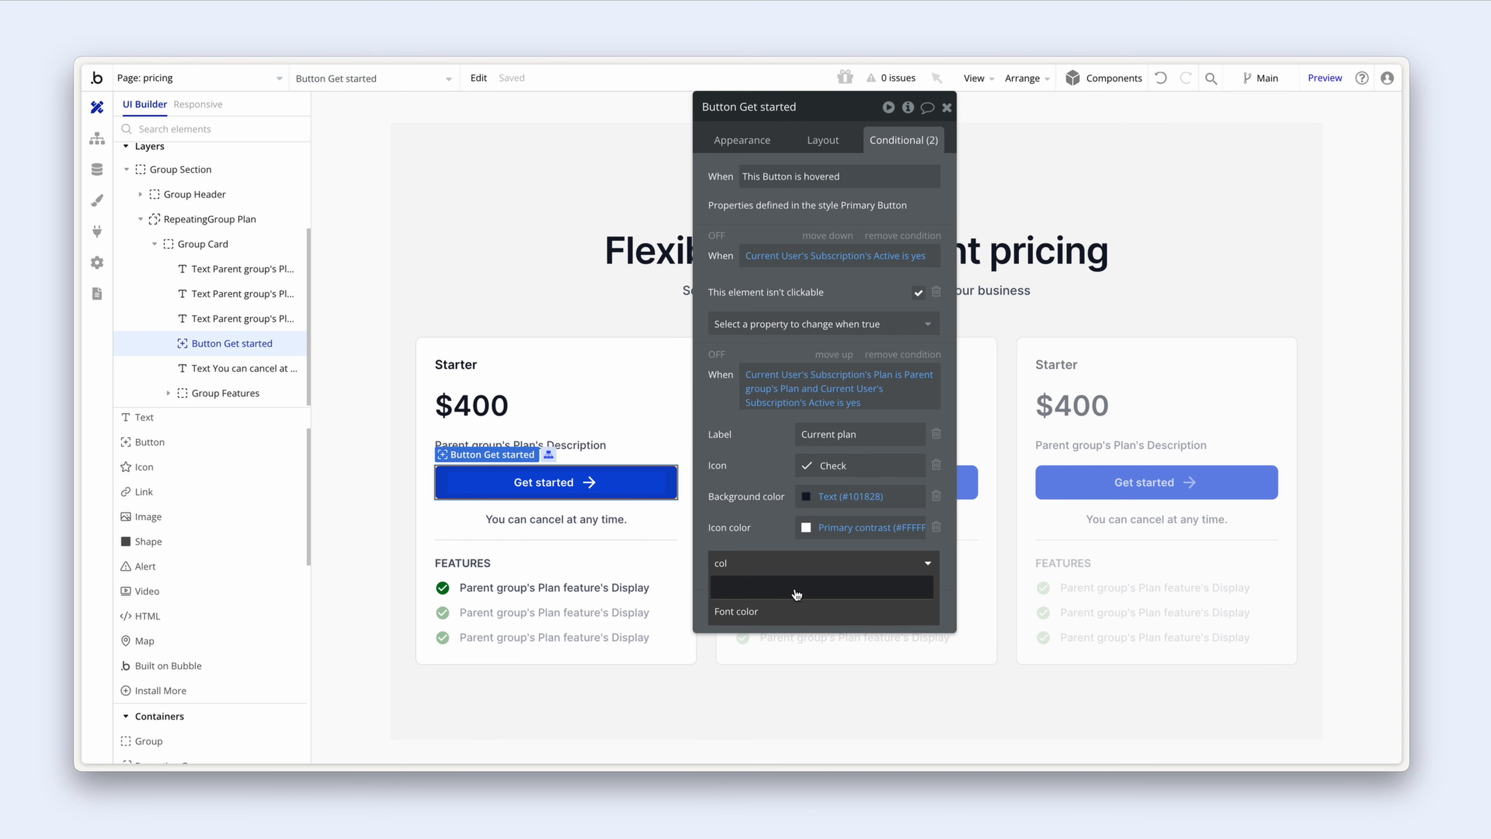
{"action": "left_click", "coordinate": [792, 612]}
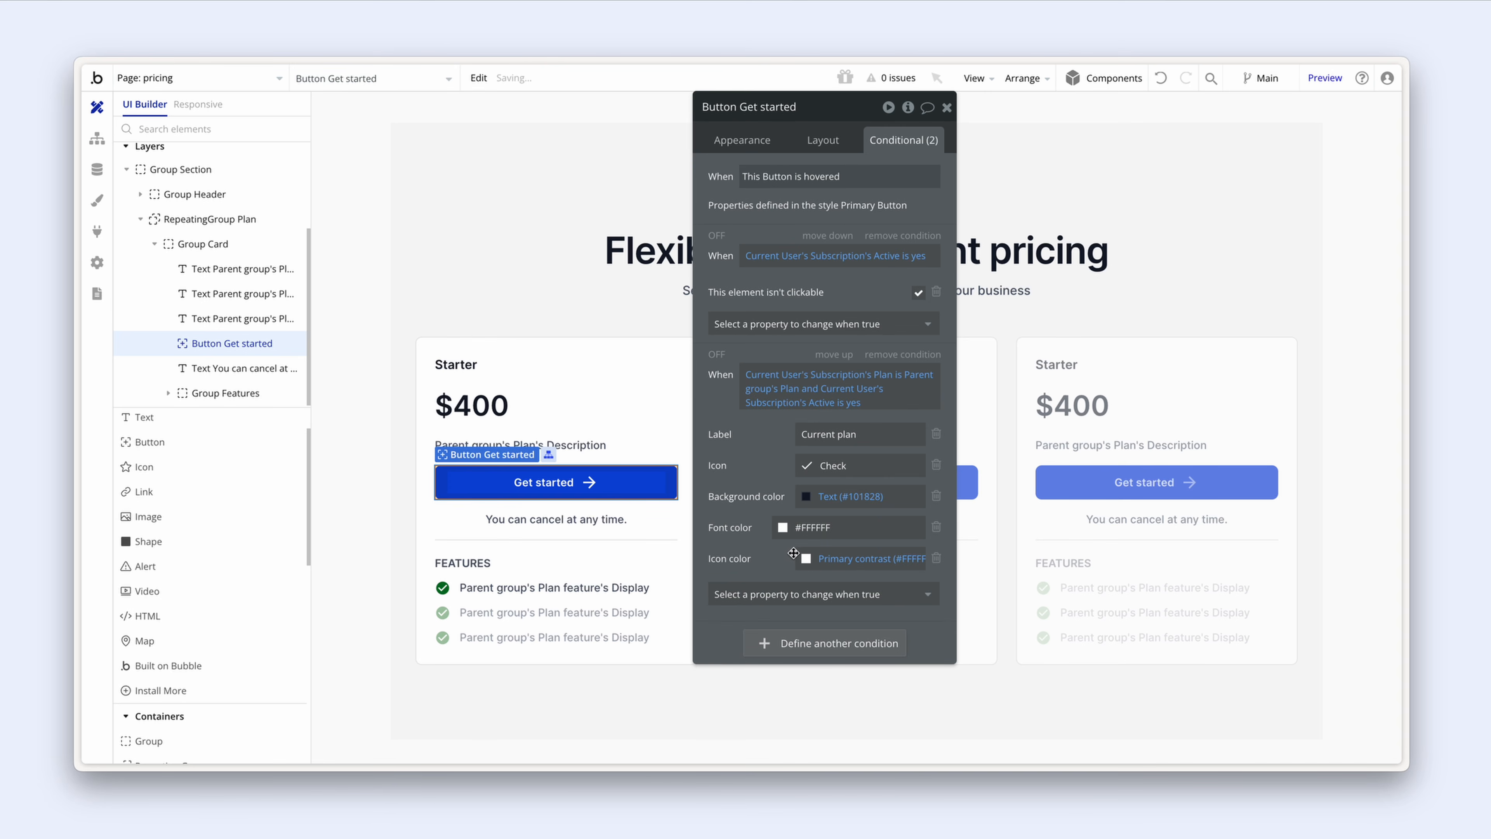
{"action": "left_click", "coordinate": [783, 527]}
{"action": "left_click", "coordinate": [808, 736]}
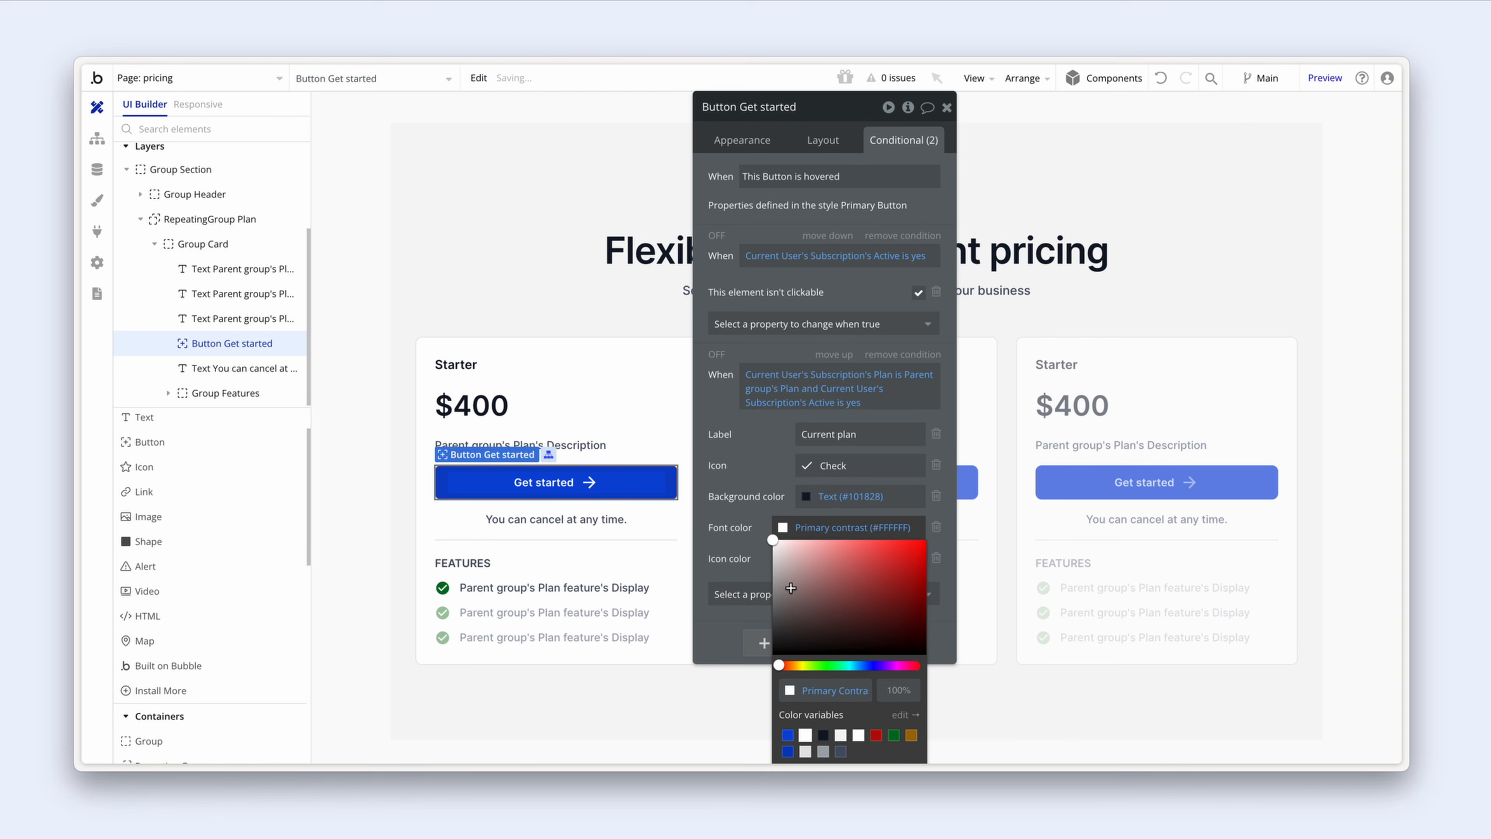
{"action": "left_click", "coordinate": [750, 506]}
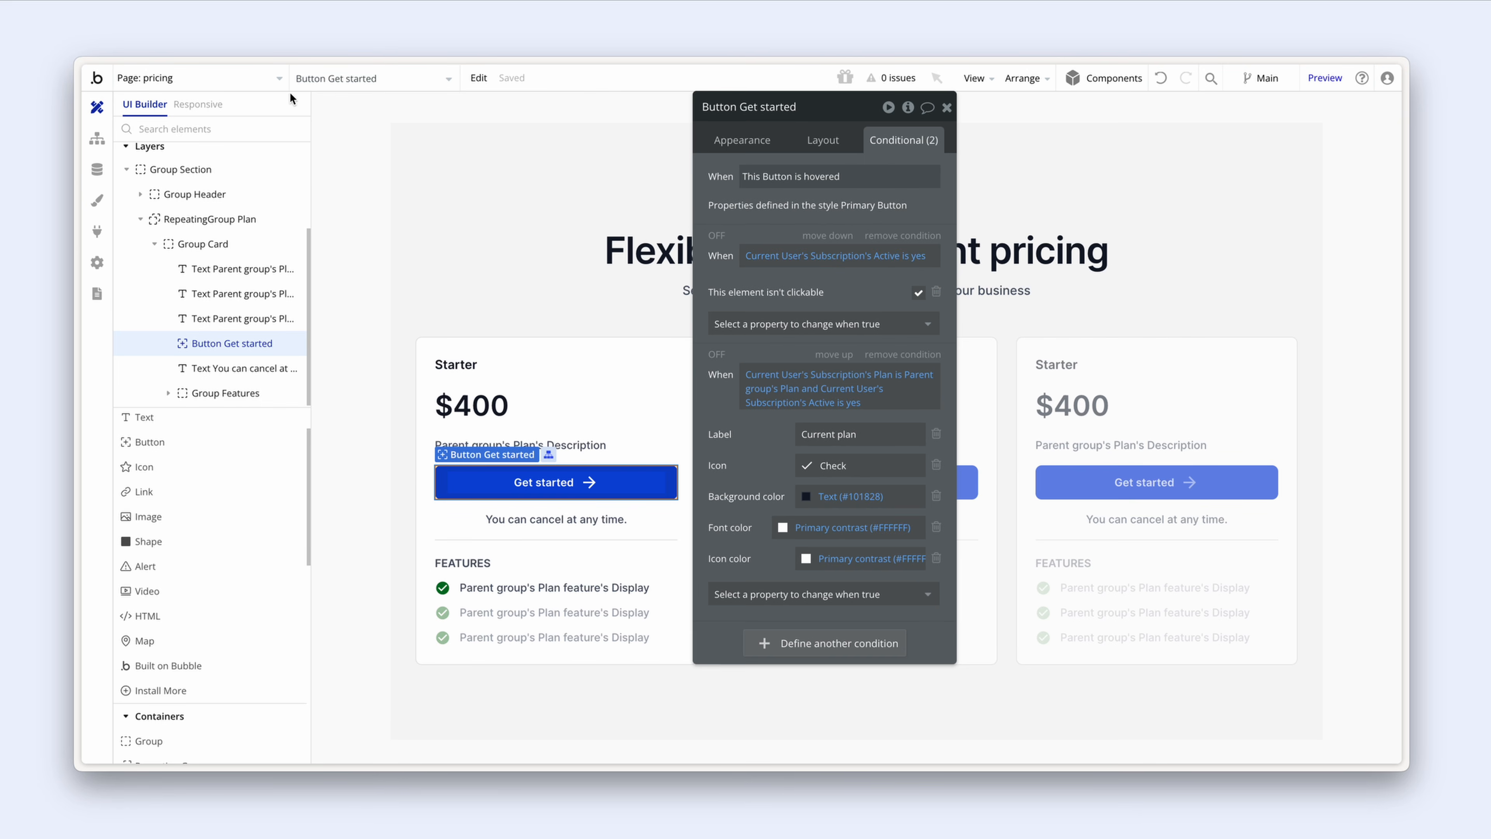
Step: Review the checkout-session backend workflow's Create a new Subscription step, then start adding a new page
{"action": "left_click", "coordinate": [247, 82]}
{"action": "left_click", "coordinate": [210, 275]}
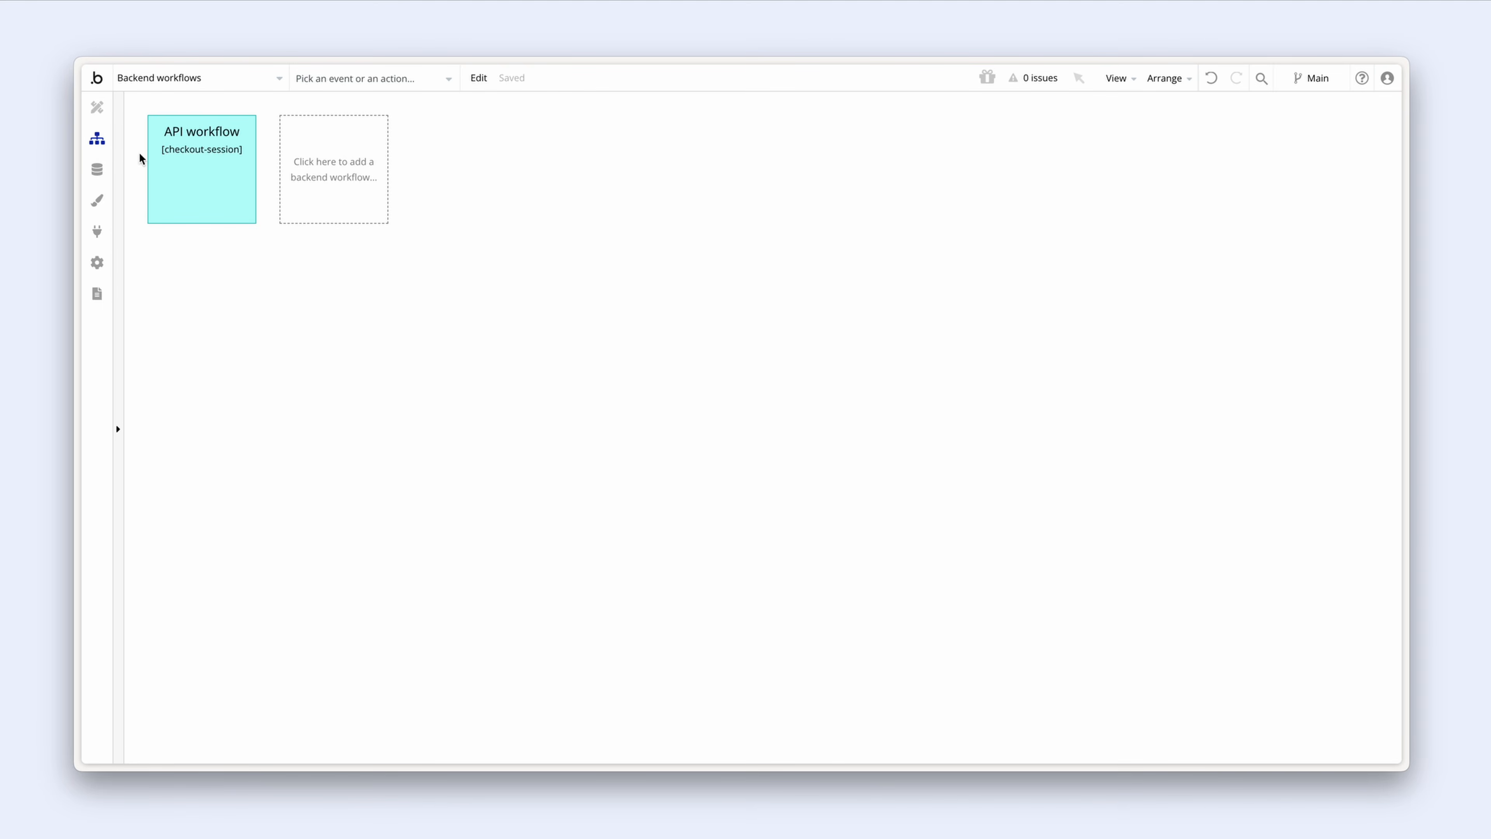
{"action": "left_click", "coordinate": [169, 162]}
{"action": "left_click_drag", "start_coordinate": [746, 211], "coordinate": [371, 378]}
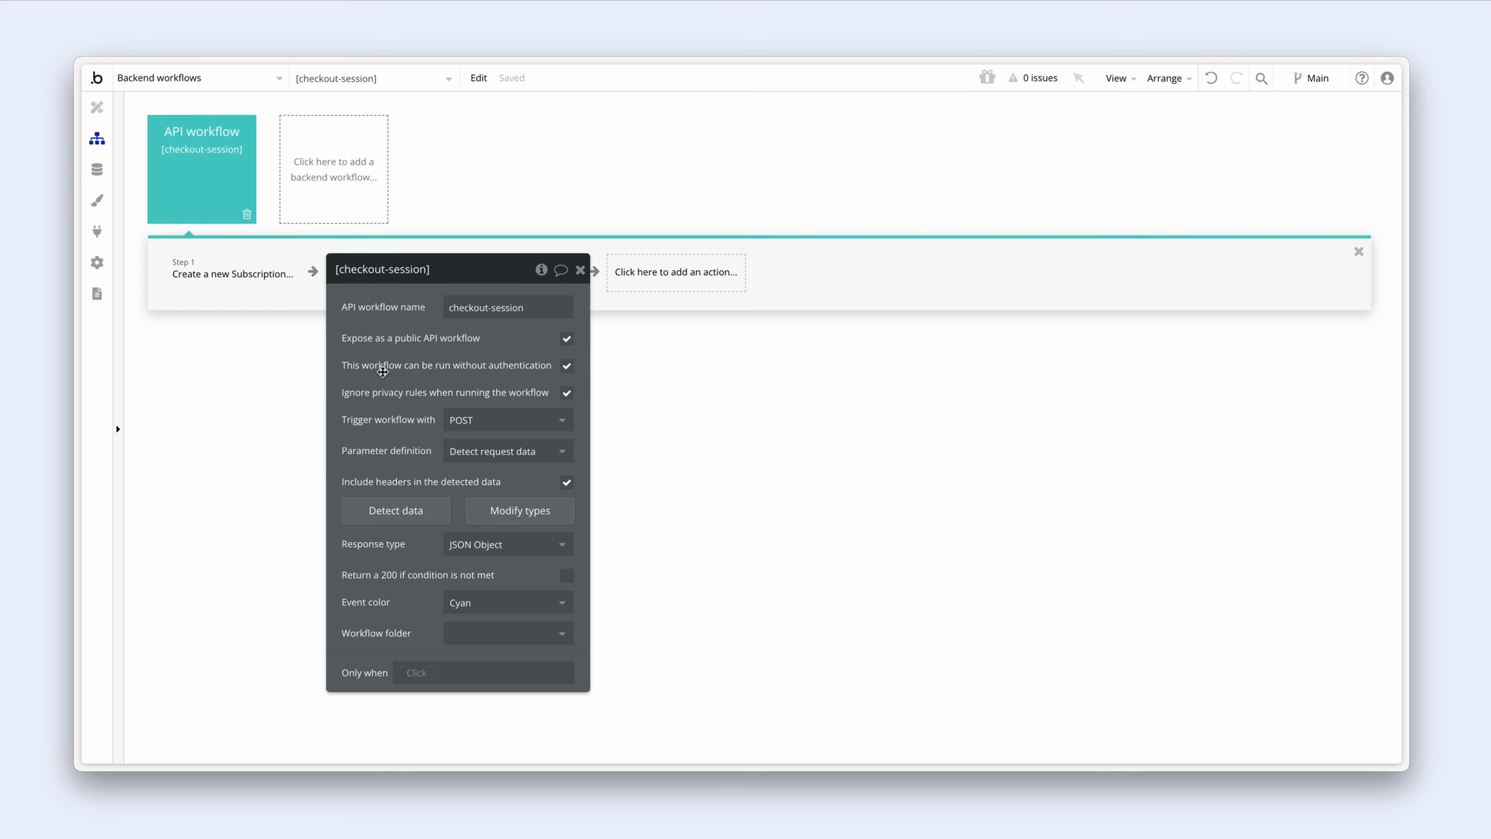
{"action": "left_click", "coordinate": [246, 288]}
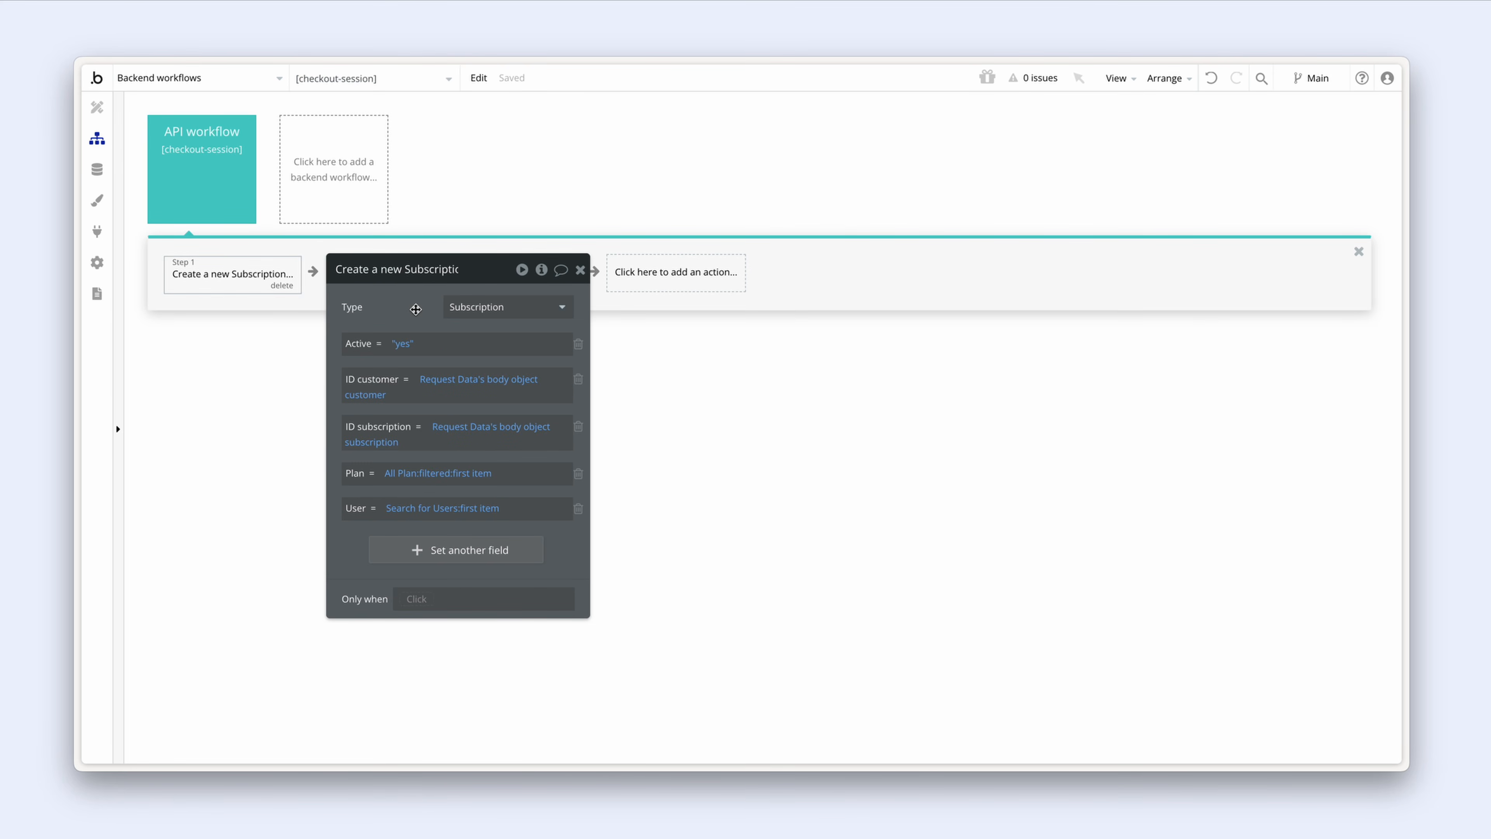
{"action": "left_click_drag", "start_coordinate": [415, 309], "coordinate": [419, 307]}
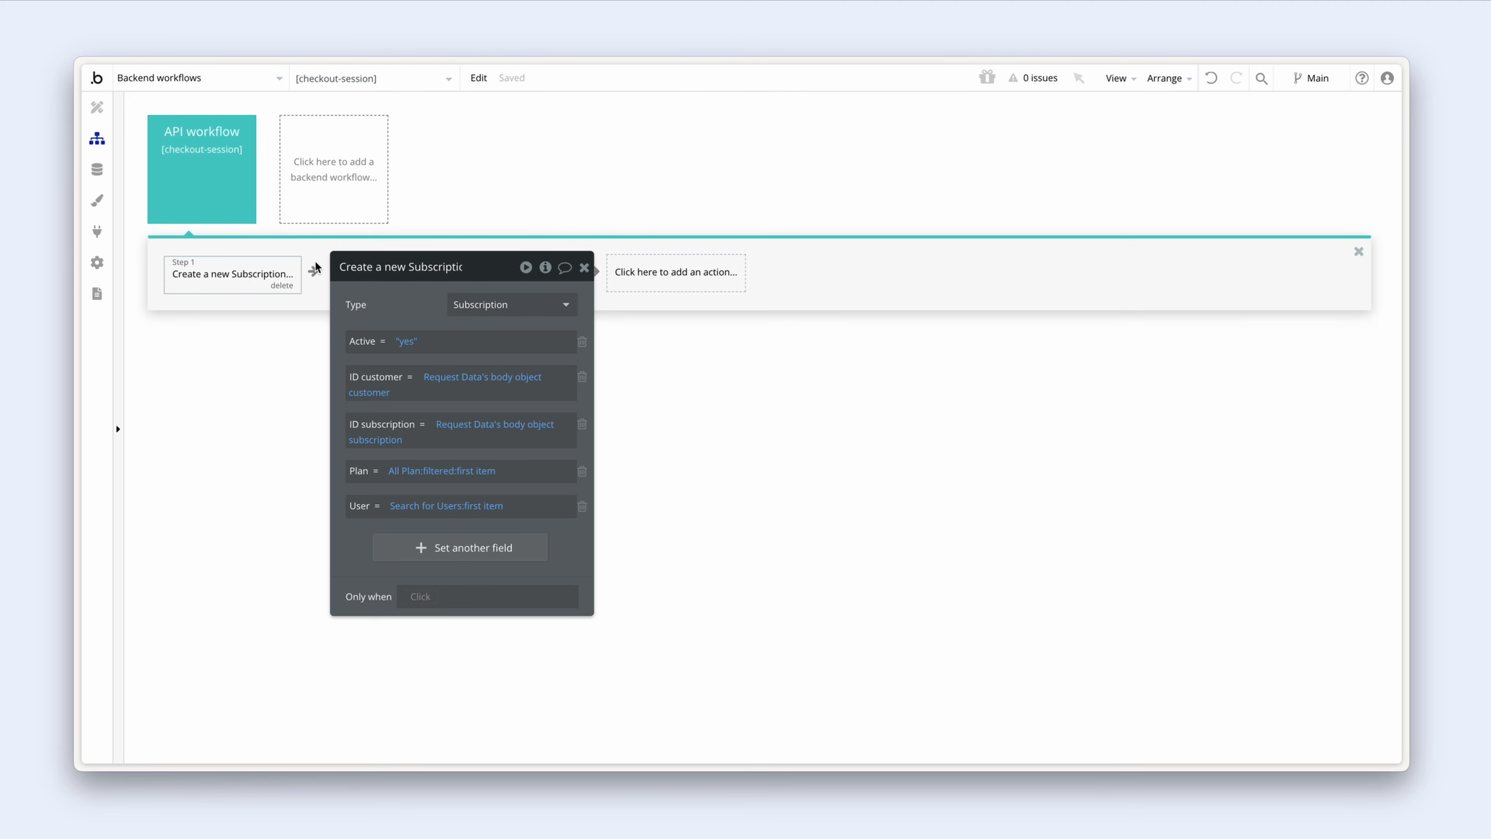
{"action": "left_click", "coordinate": [246, 79]}
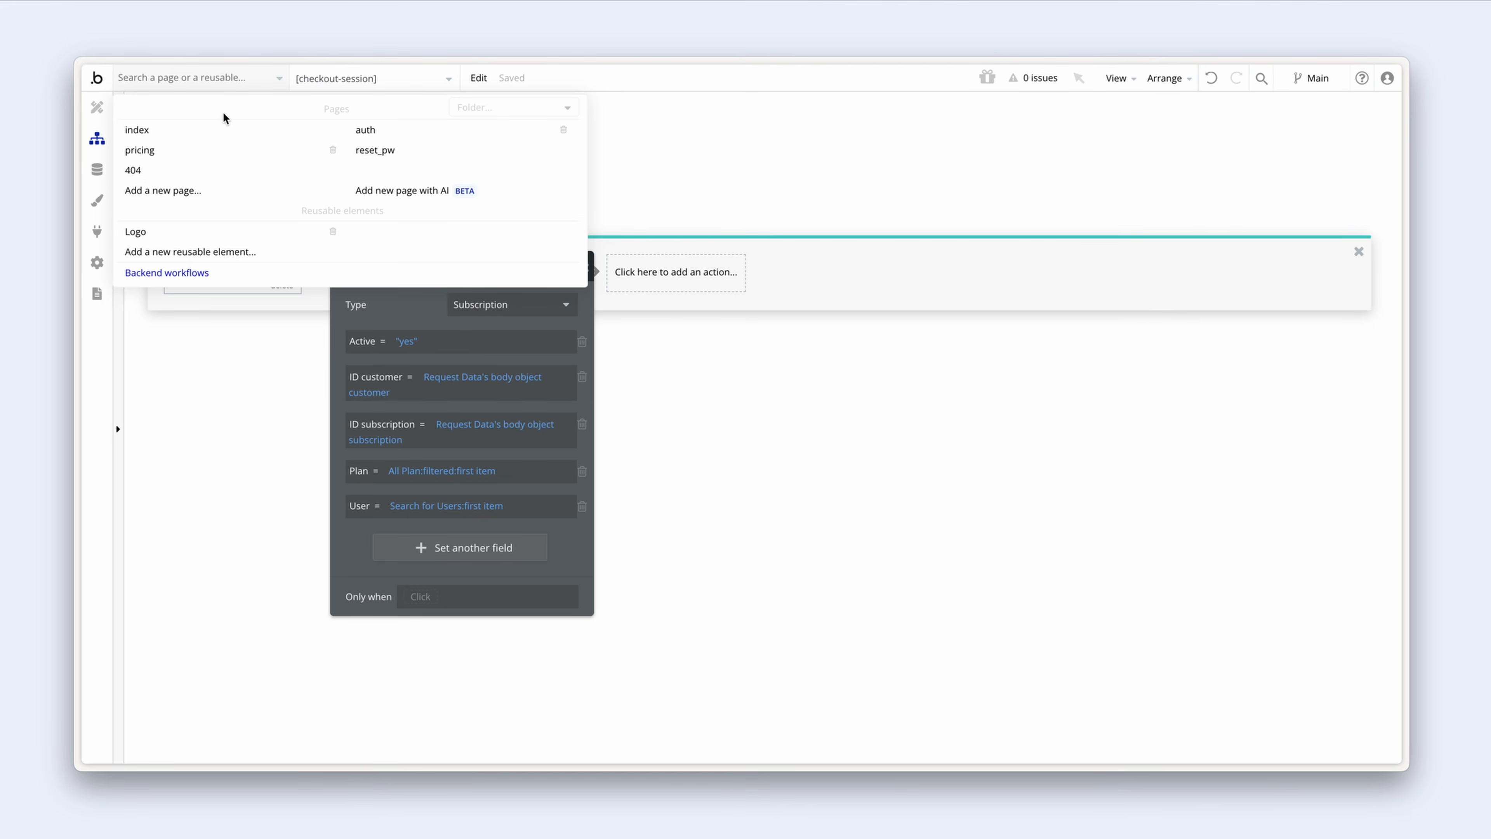
{"action": "left_click", "coordinate": [205, 193]}
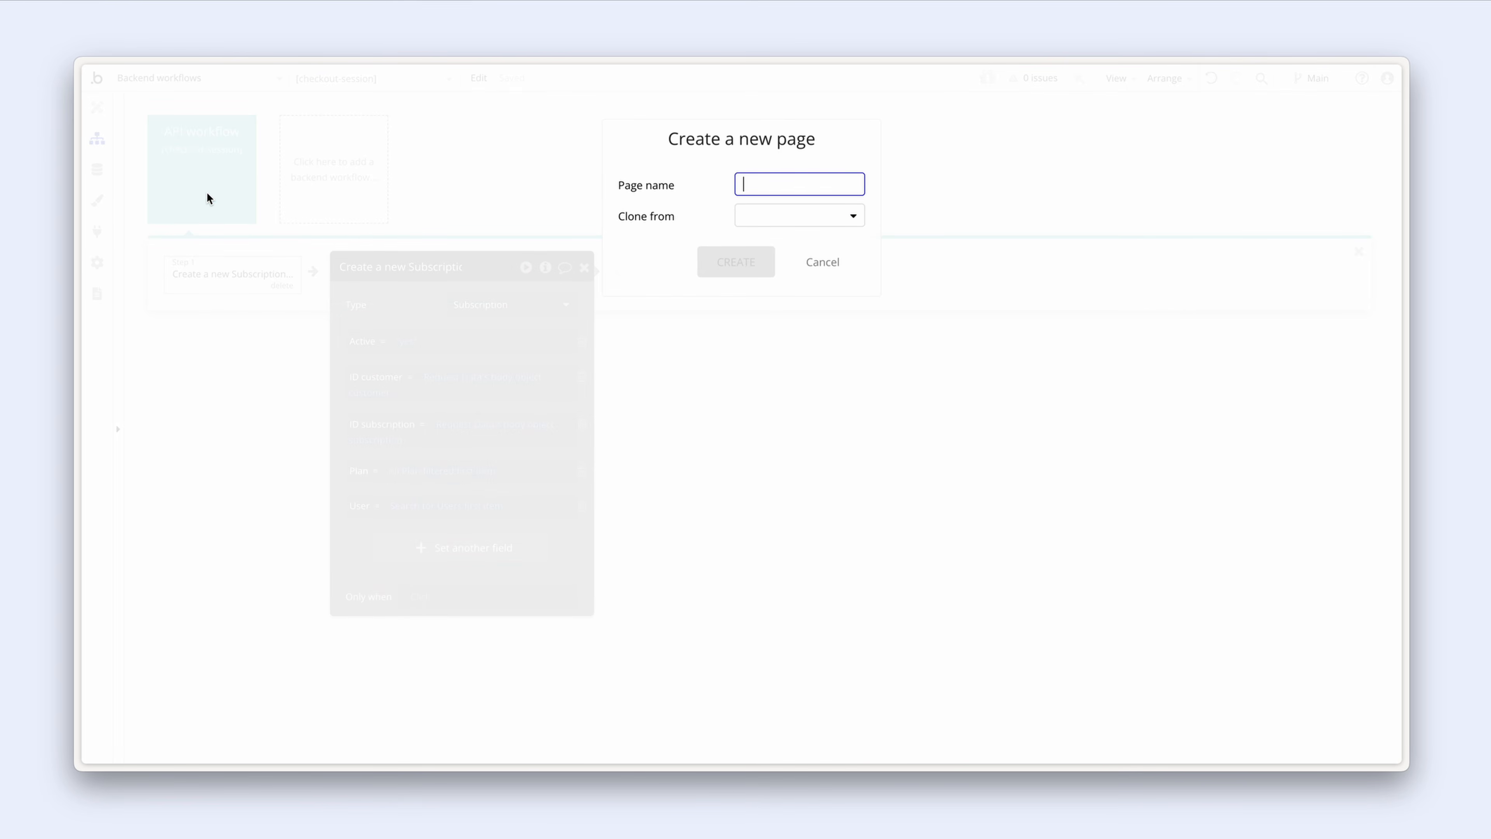
Step: Create a new page named 'test'
{"action": "type", "text": "test"}
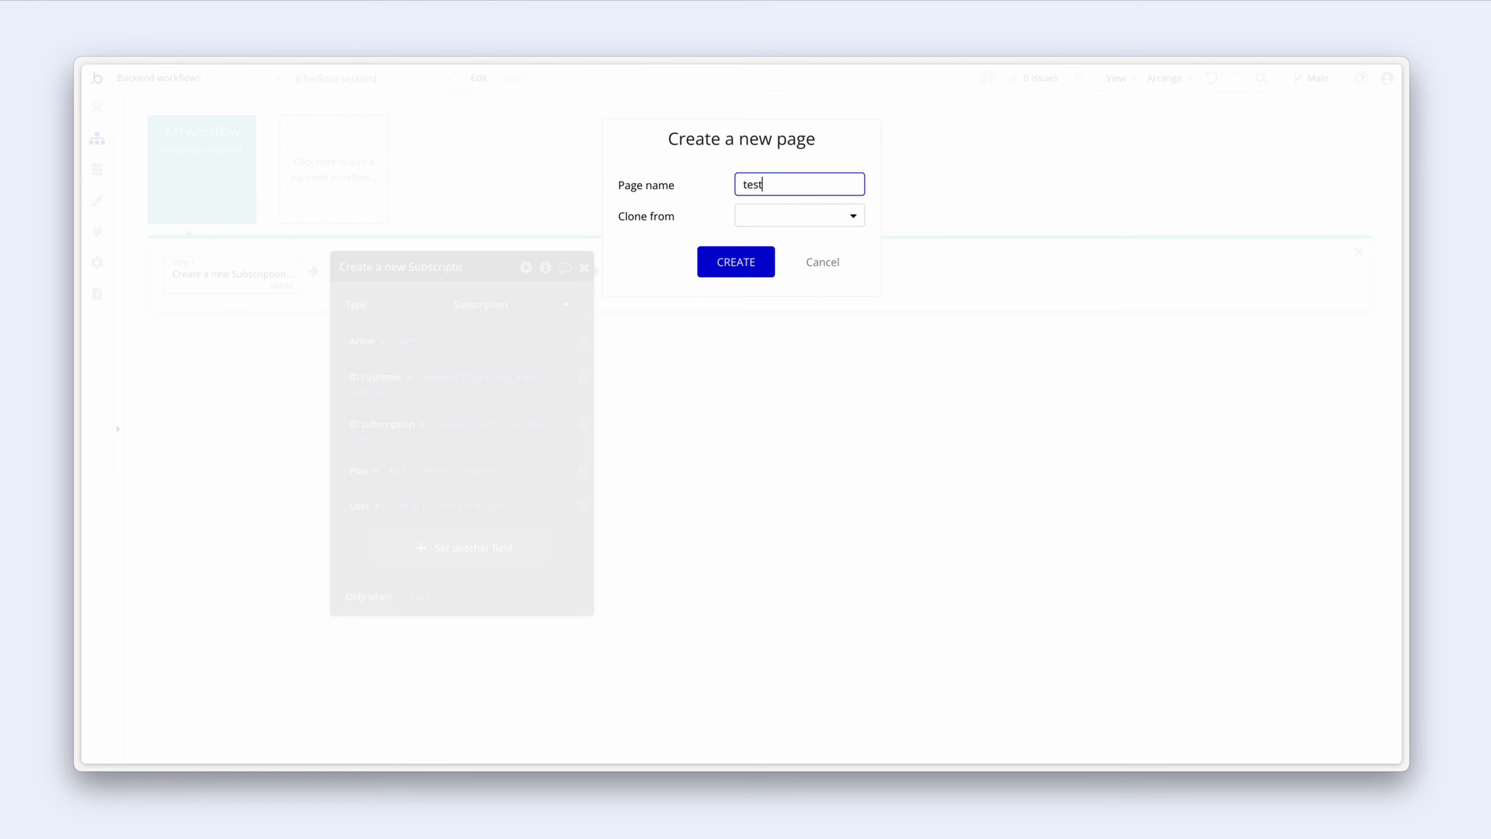
{"action": "left_click", "coordinate": [728, 268]}
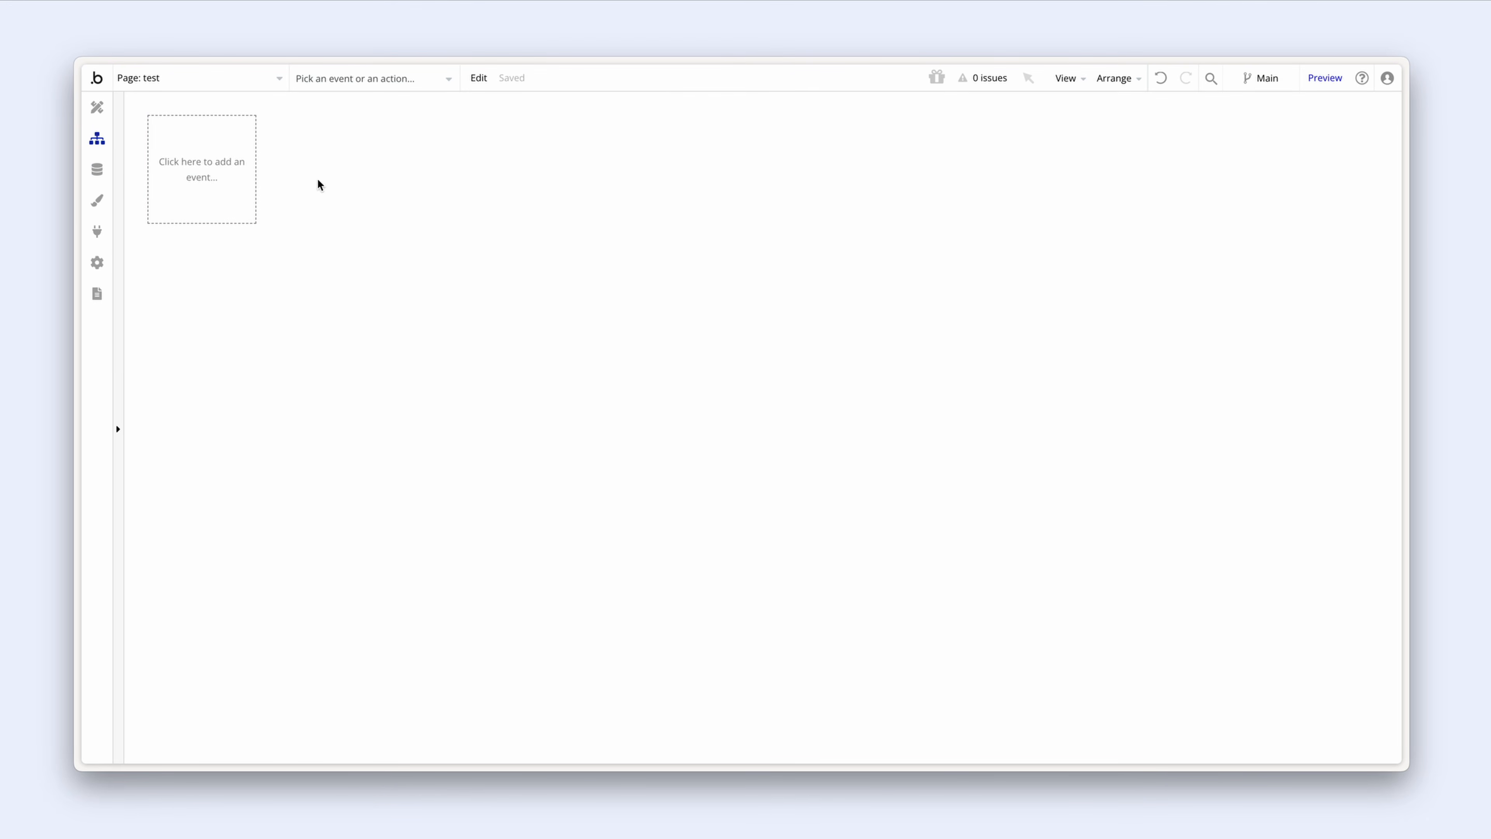
{"action": "left_click", "coordinate": [97, 106]}
Step: Add a 'Log out' button whose click workflow runs Log the user out
{"action": "left_click", "coordinate": [150, 495]}
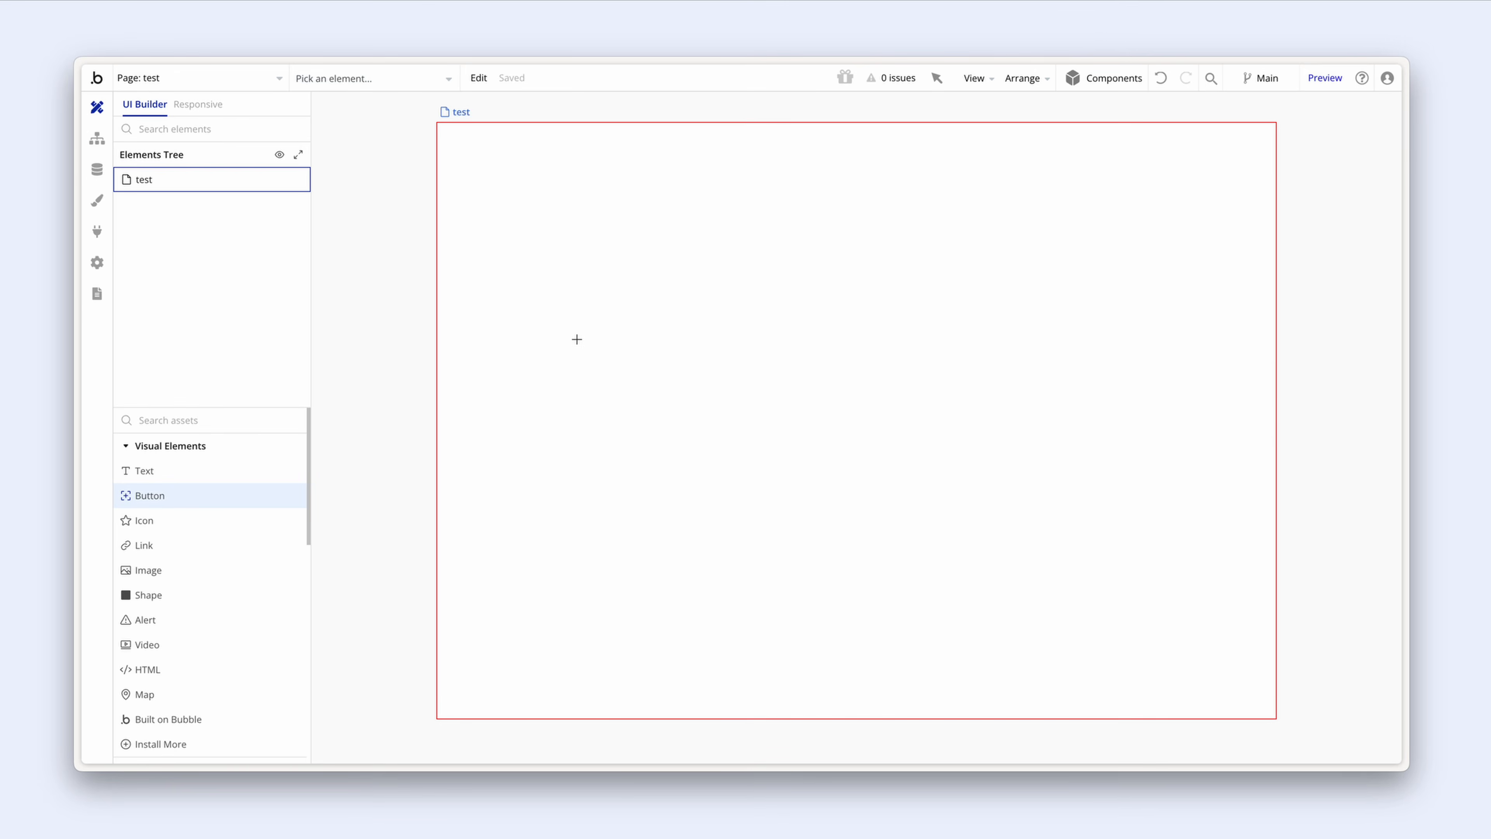
{"action": "left_click", "coordinate": [608, 304]}
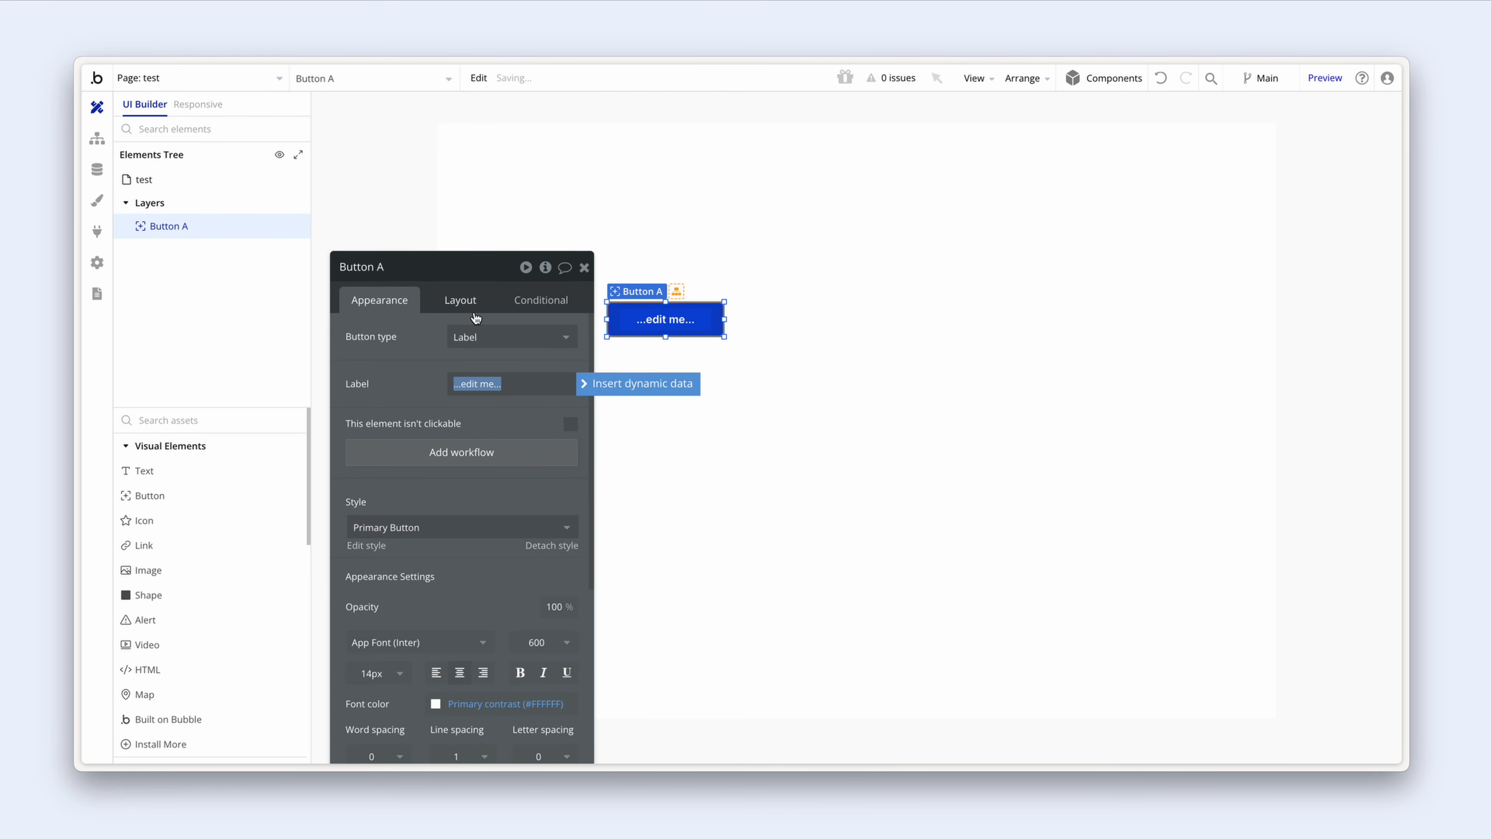
{"action": "type", "text": "Log out"}
{"action": "left_click", "coordinate": [511, 457]}
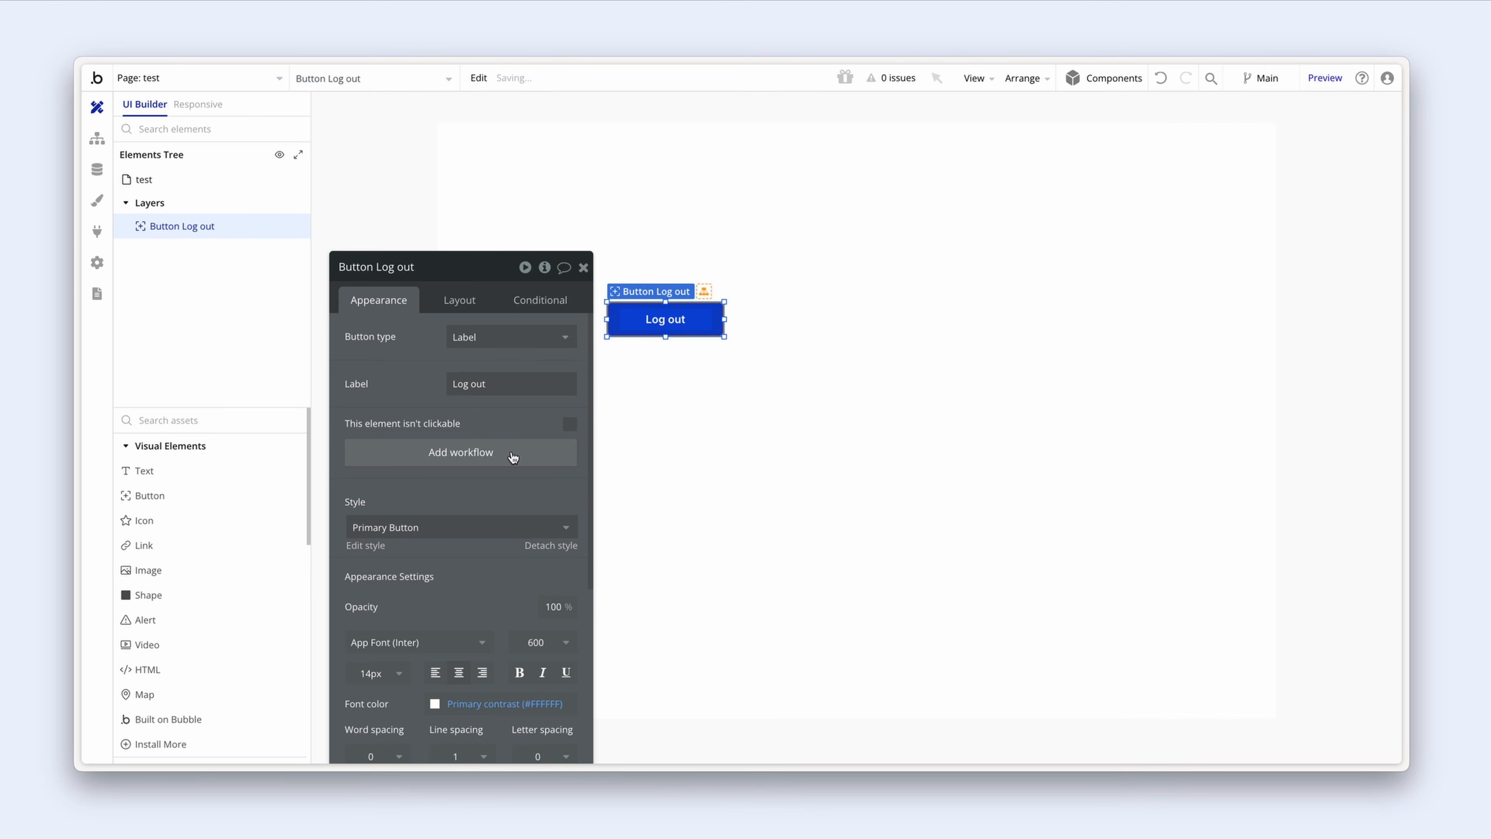
{"action": "left_click", "coordinate": [508, 458]}
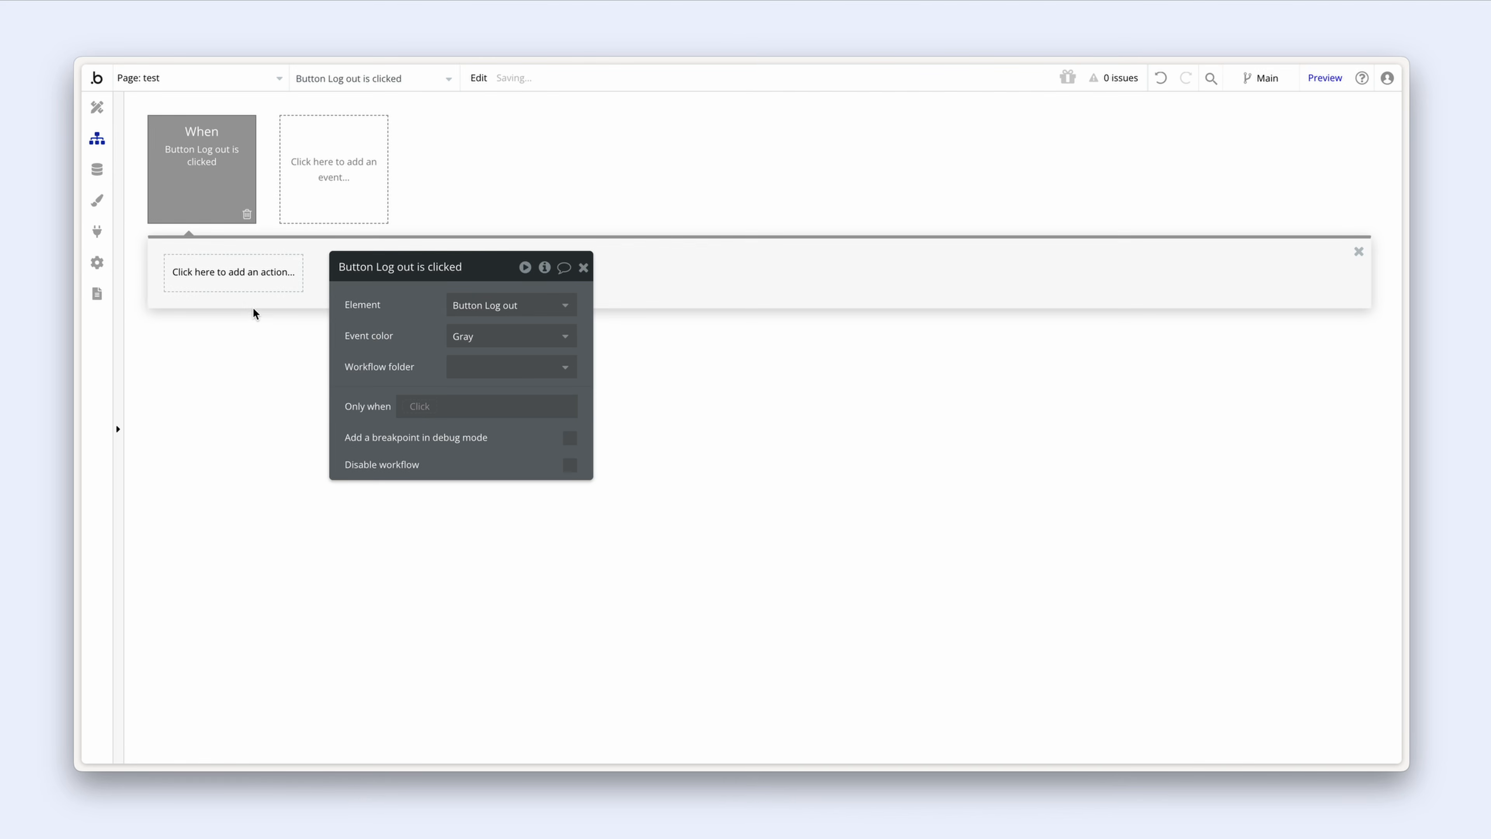
{"action": "left_click", "coordinate": [199, 275]}
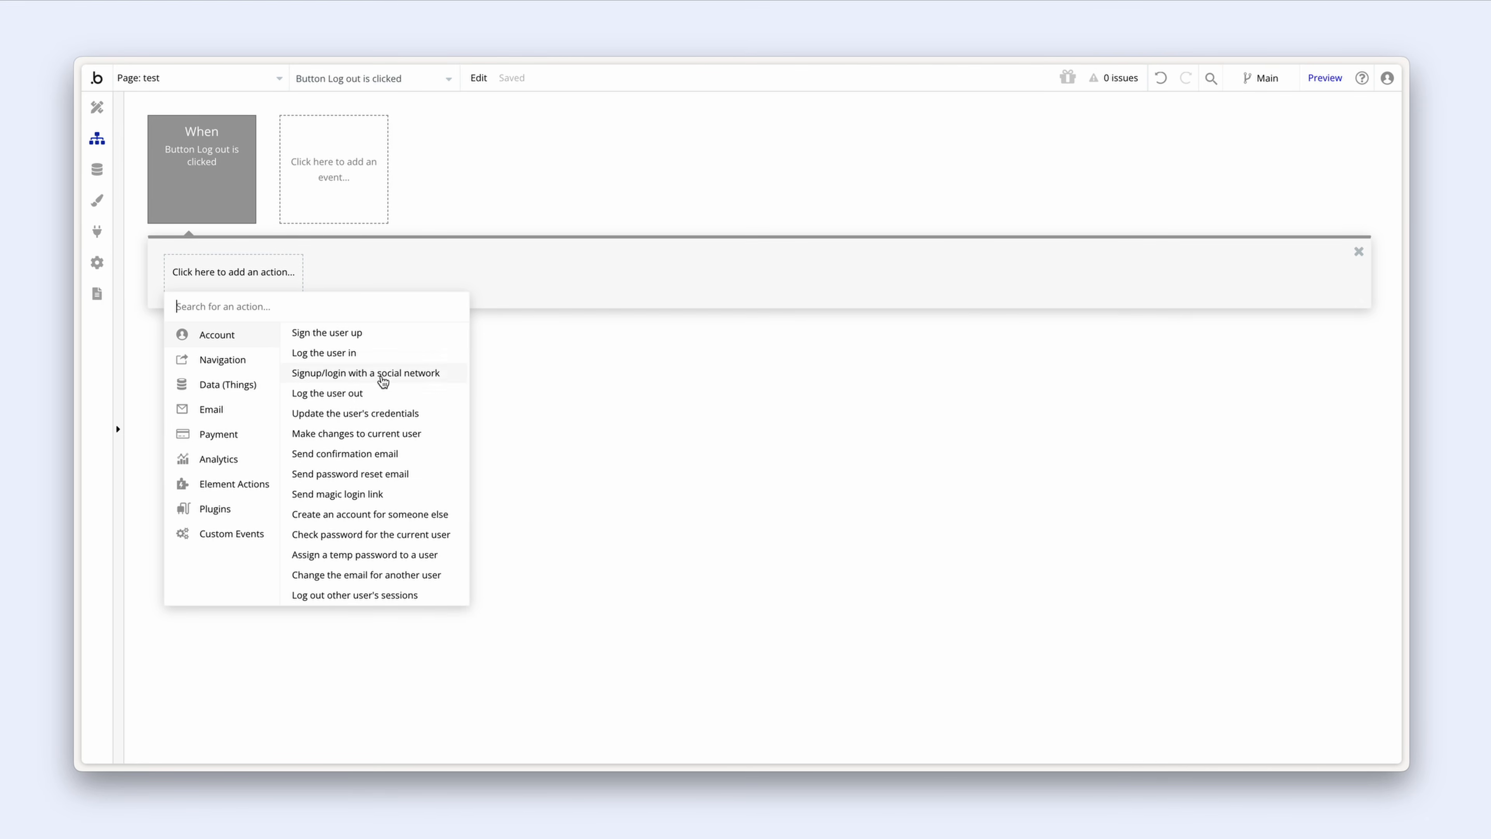
{"action": "left_click", "coordinate": [392, 400]}
{"action": "left_click_drag", "start_coordinate": [365, 306], "coordinate": [311, 307]}
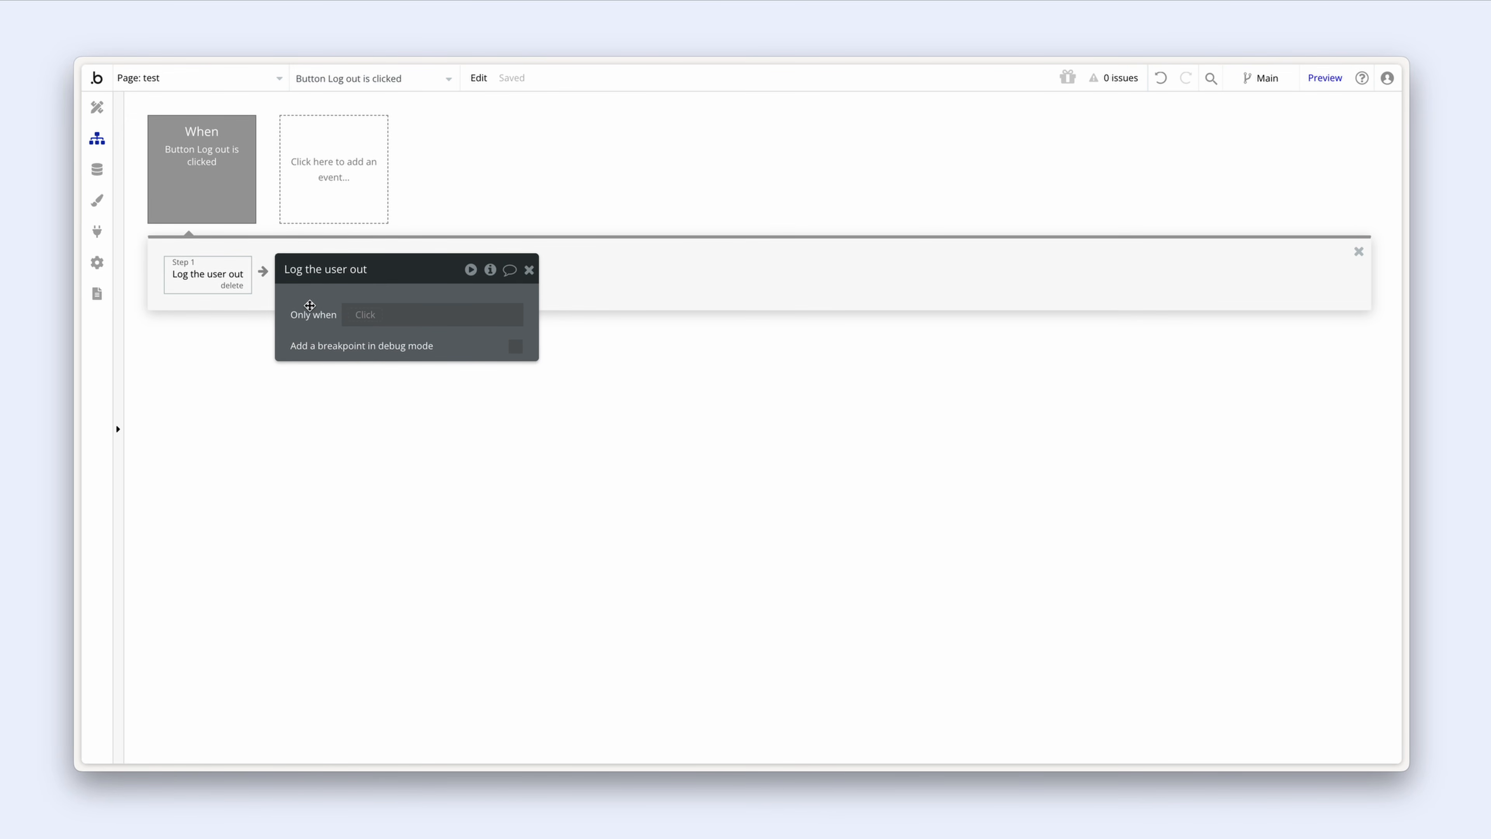
Step: Preview the test page, log out, and navigate to the /auth page
{"action": "left_click", "coordinate": [1323, 78]}
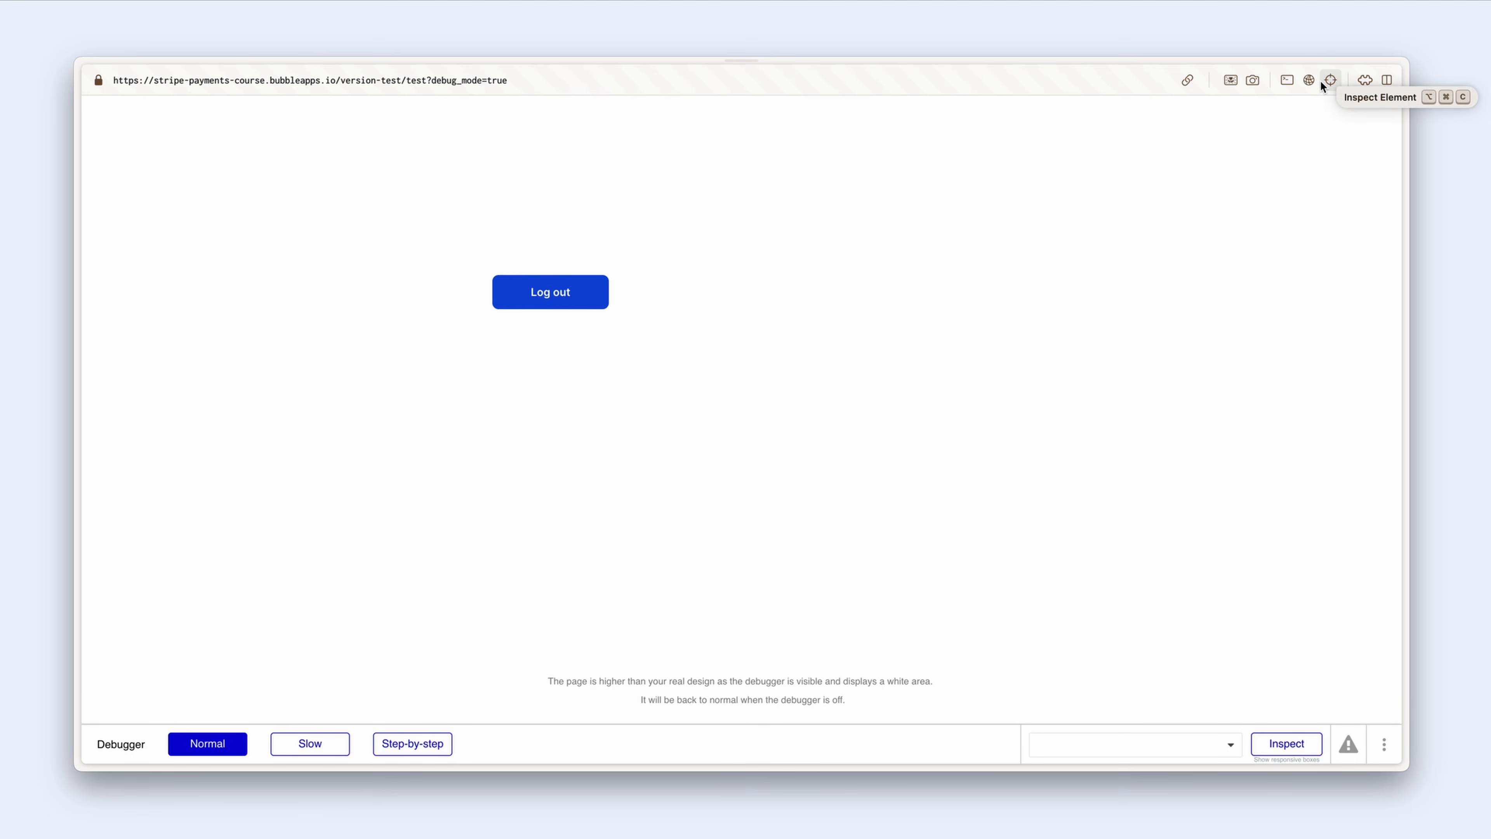
{"action": "left_click", "coordinate": [1321, 80]}
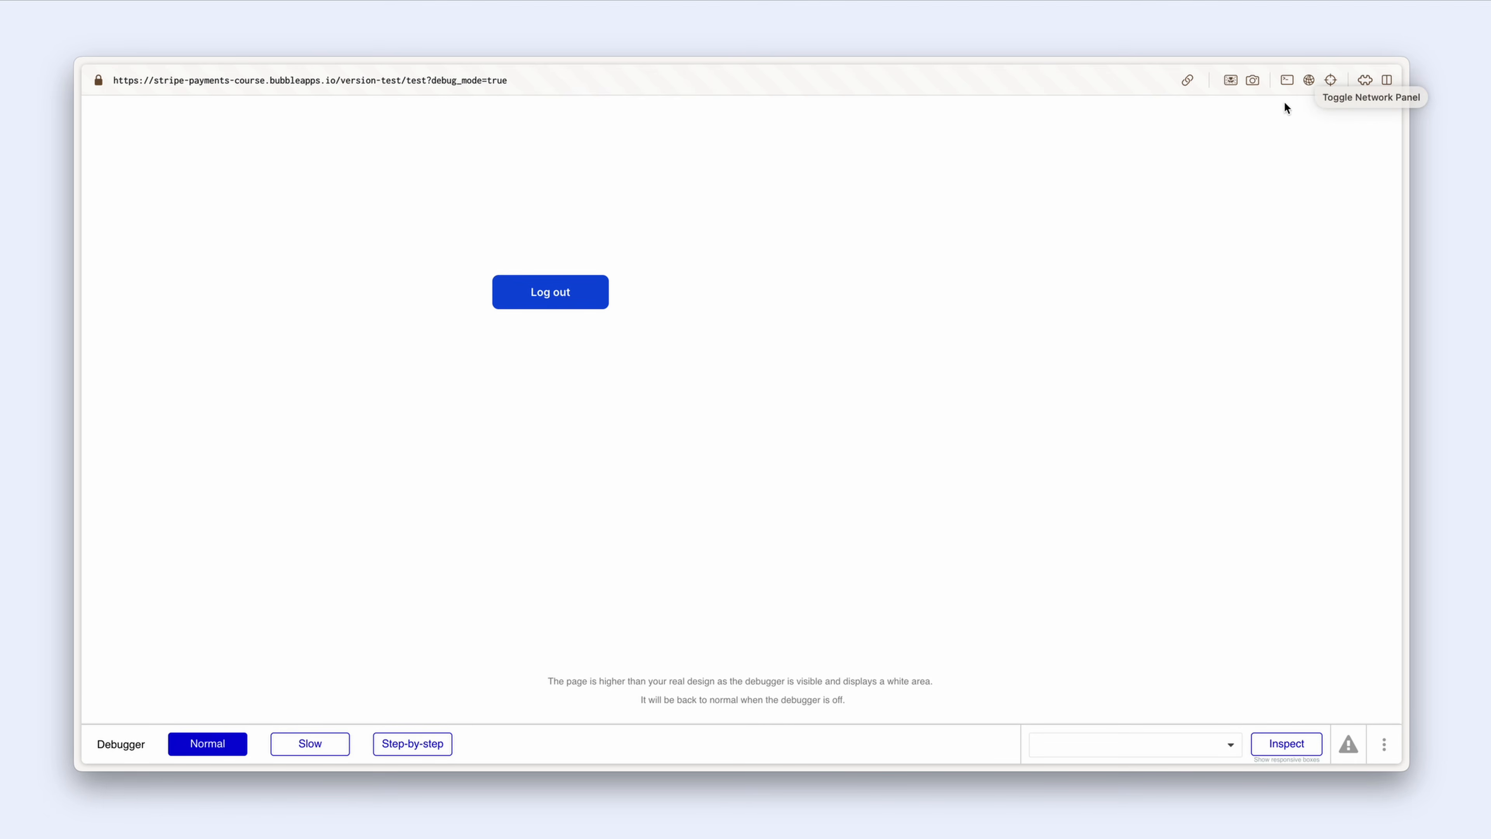
{"action": "left_click", "coordinate": [584, 300]}
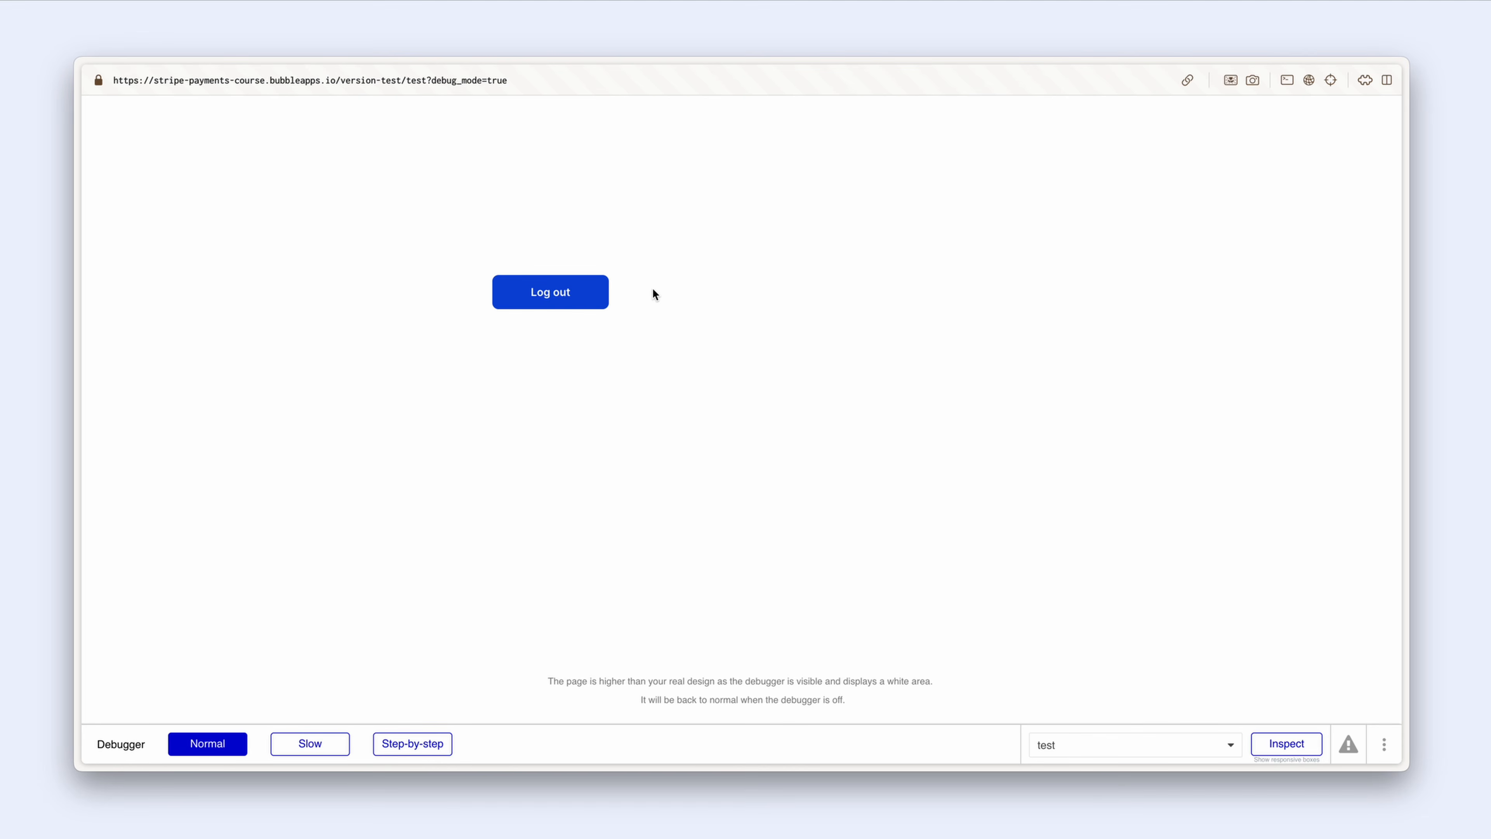
{"action": "left_click_drag", "start_coordinate": [426, 81], "coordinate": [554, 85]}
{"action": "type", "text": "/auth"}
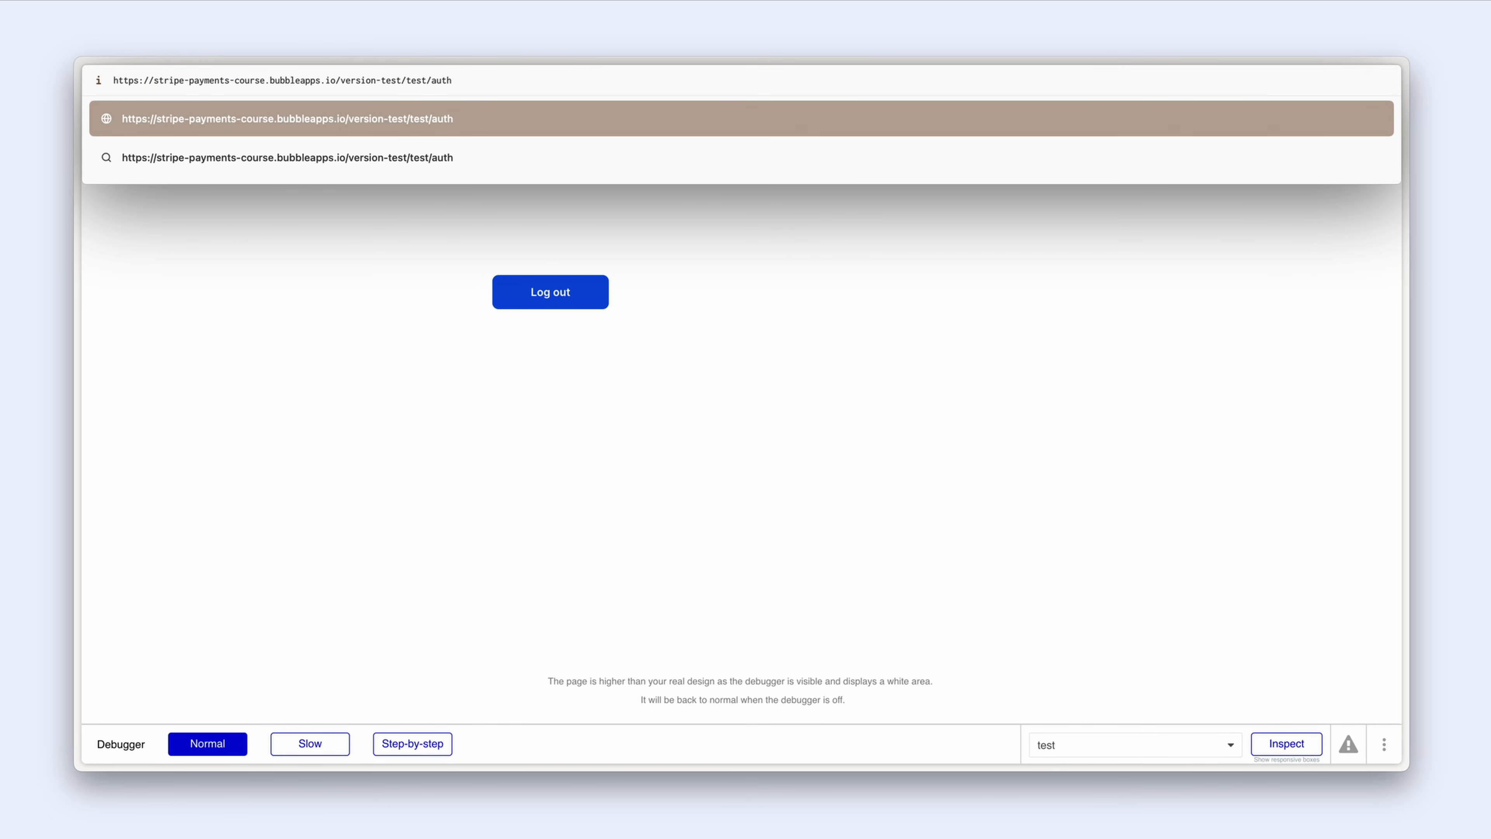
{"action": "key", "text": "Return"}
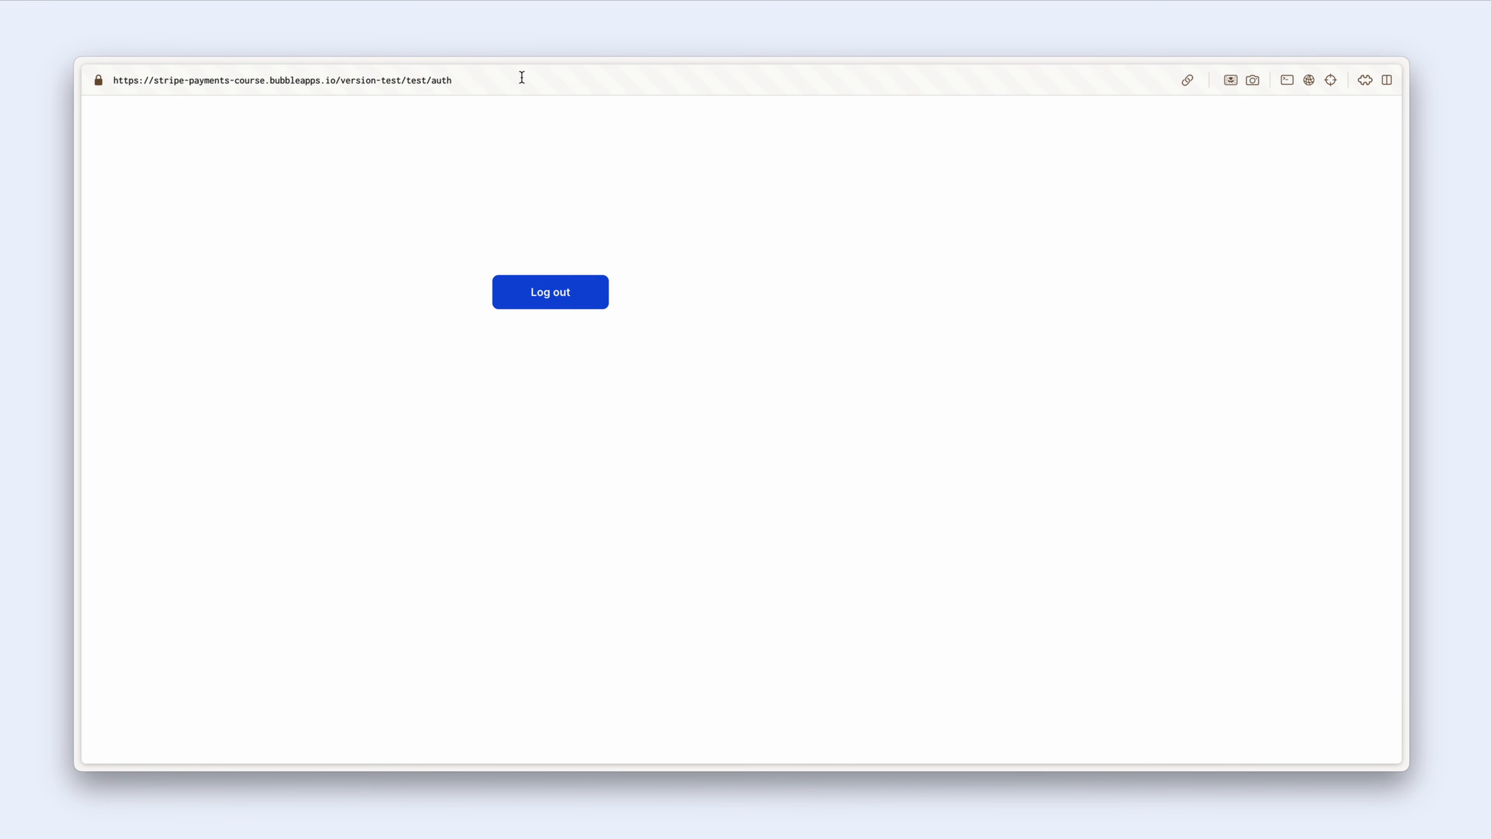
{"action": "left_click_drag", "start_coordinate": [407, 80], "coordinate": [461, 80]}
{"action": "type", "text": "auth"}
{"action": "key", "text": "Return"}
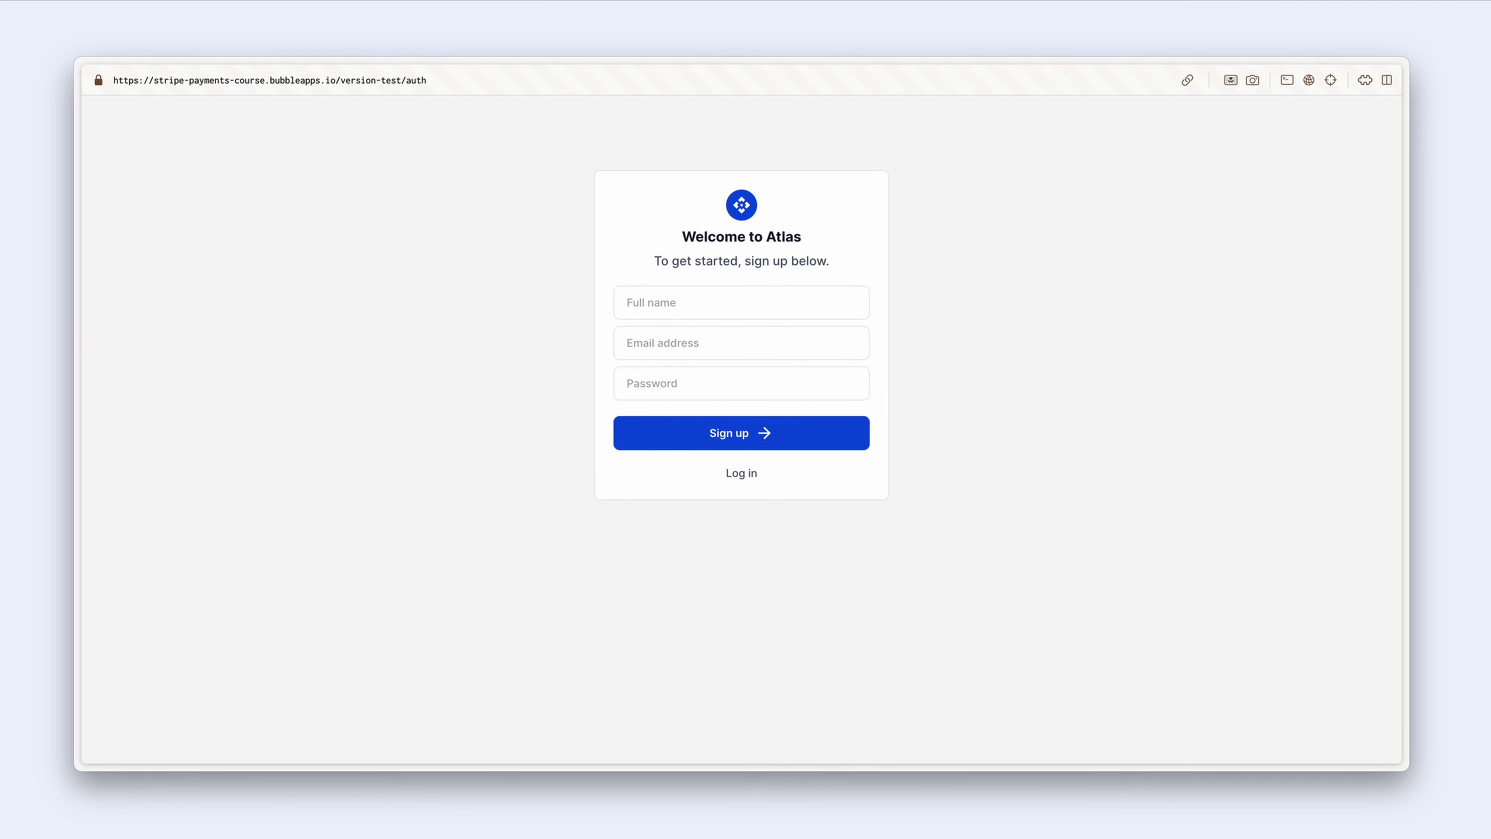
Step: Sign up a new account with the user's full name, email and password, then return to the editor
{"action": "left_click", "coordinate": [657, 313]}
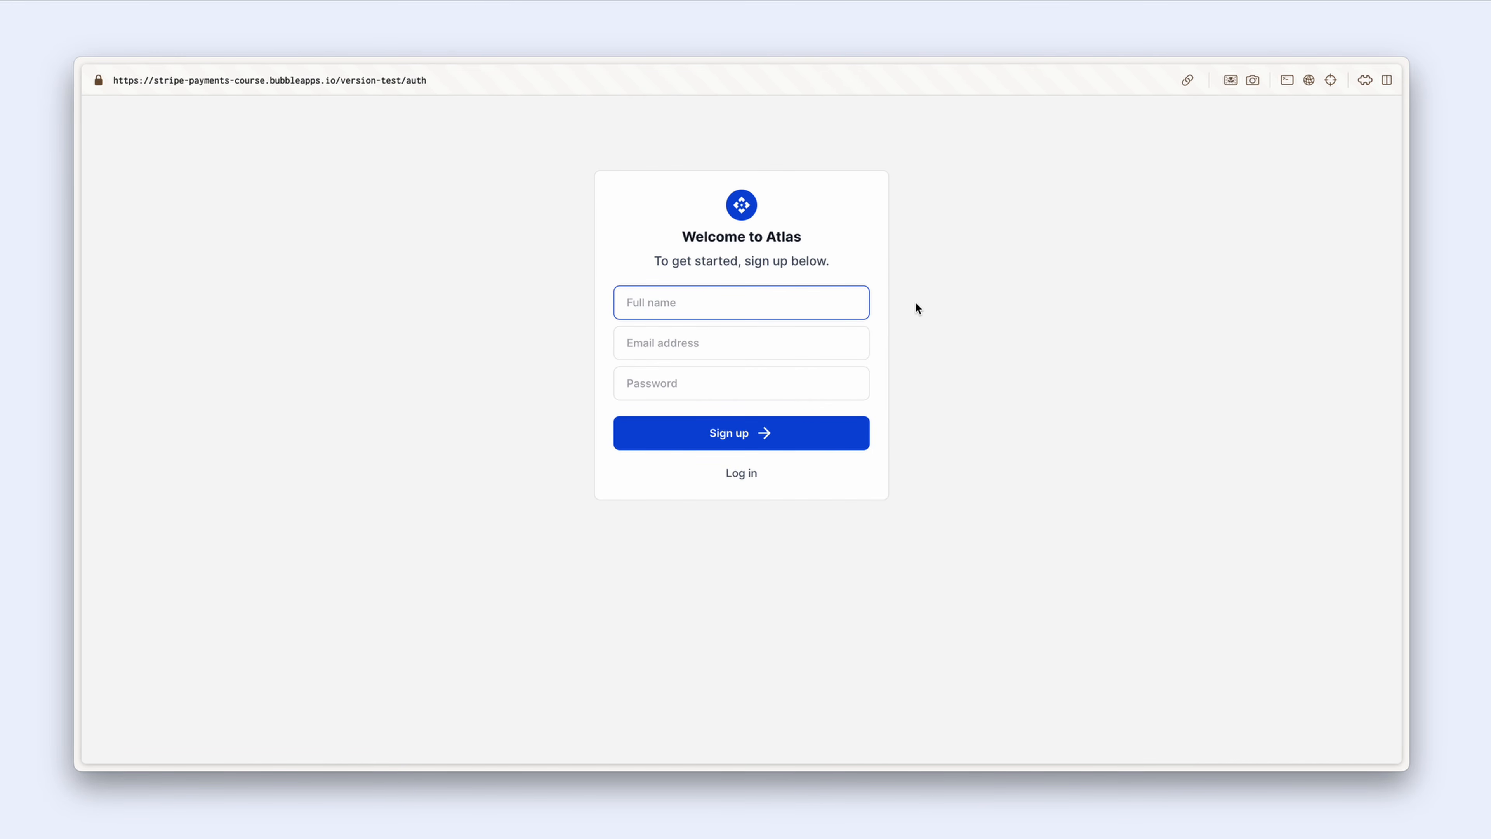
{"action": "key", "text": "Tab"}
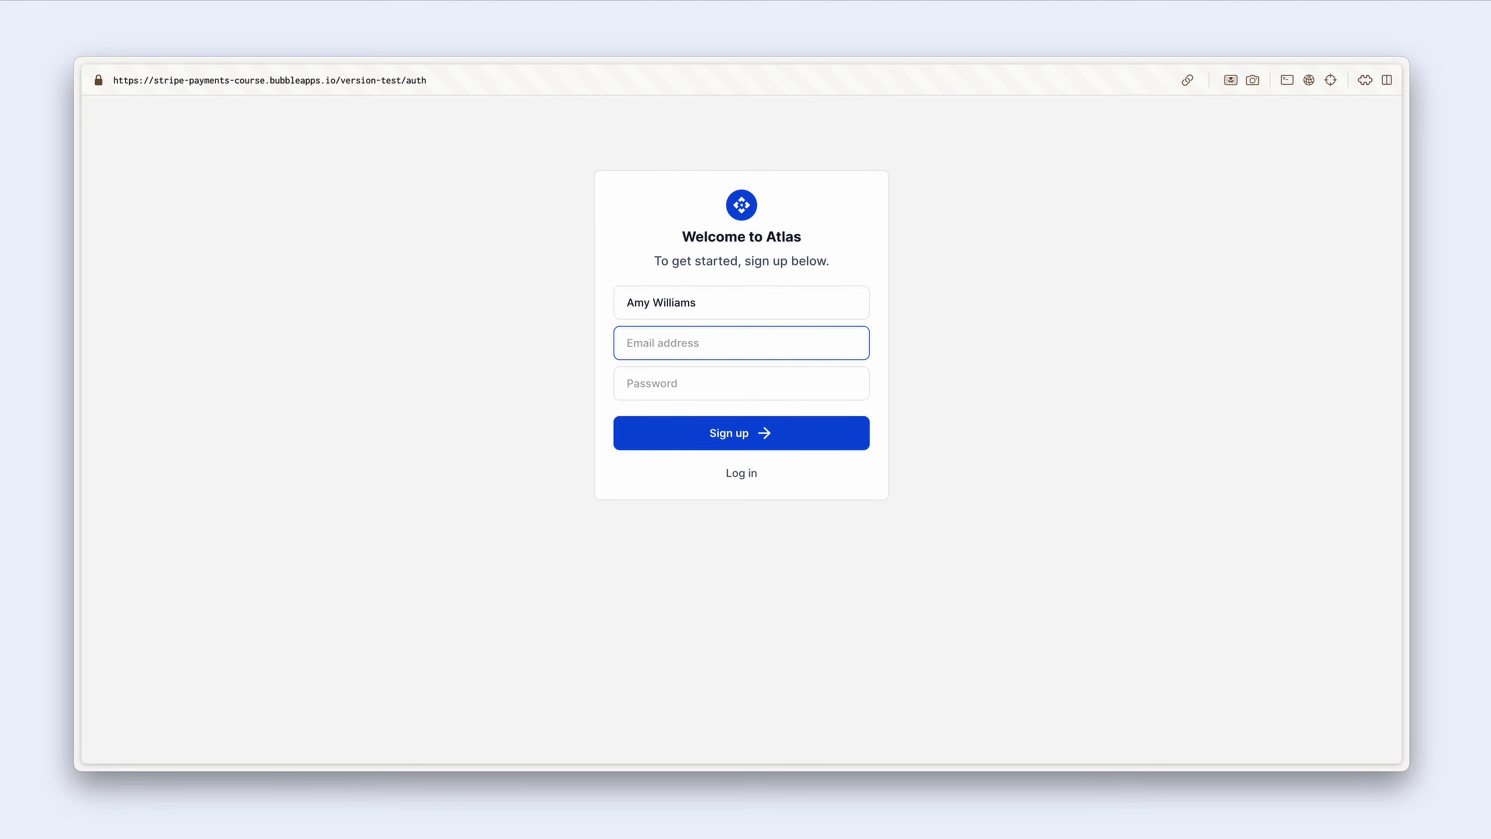
{"action": "key", "text": "Tab"}
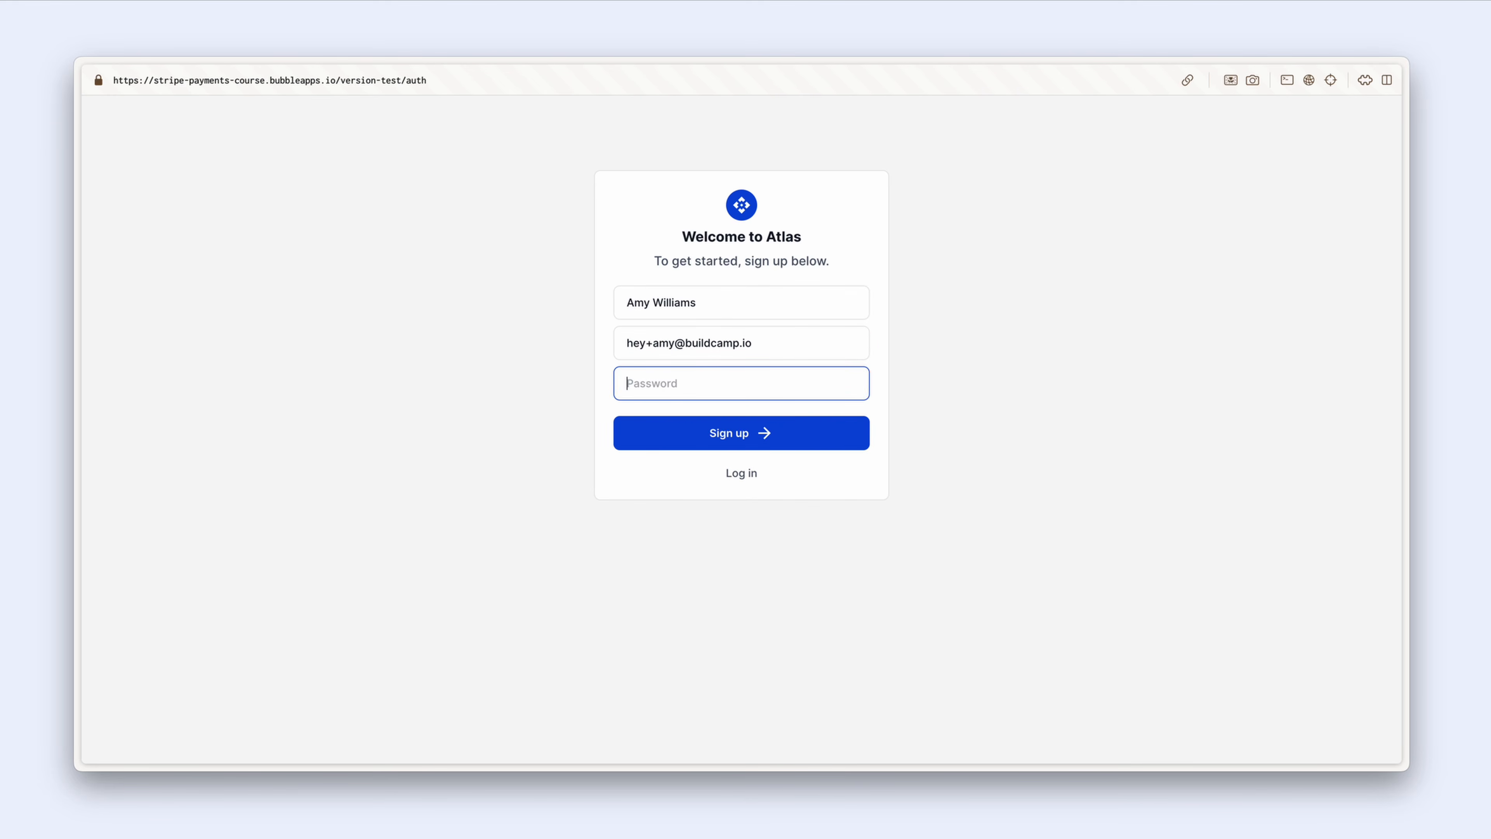
{"action": "type", "text": "••••••••"}
{"action": "left_click", "coordinate": [811, 440]}
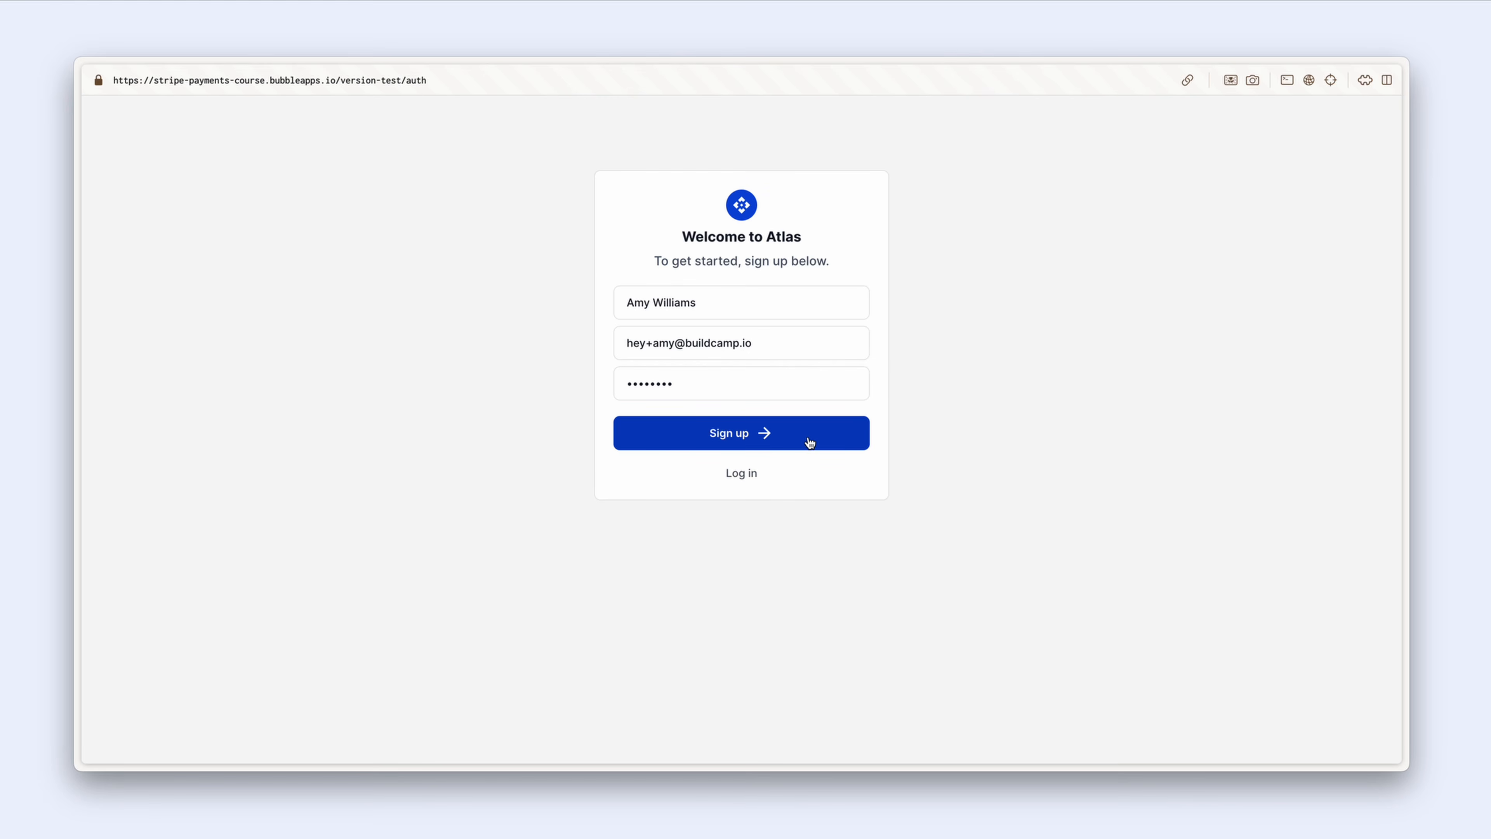
{"action": "key", "text": "alt+Tab"}
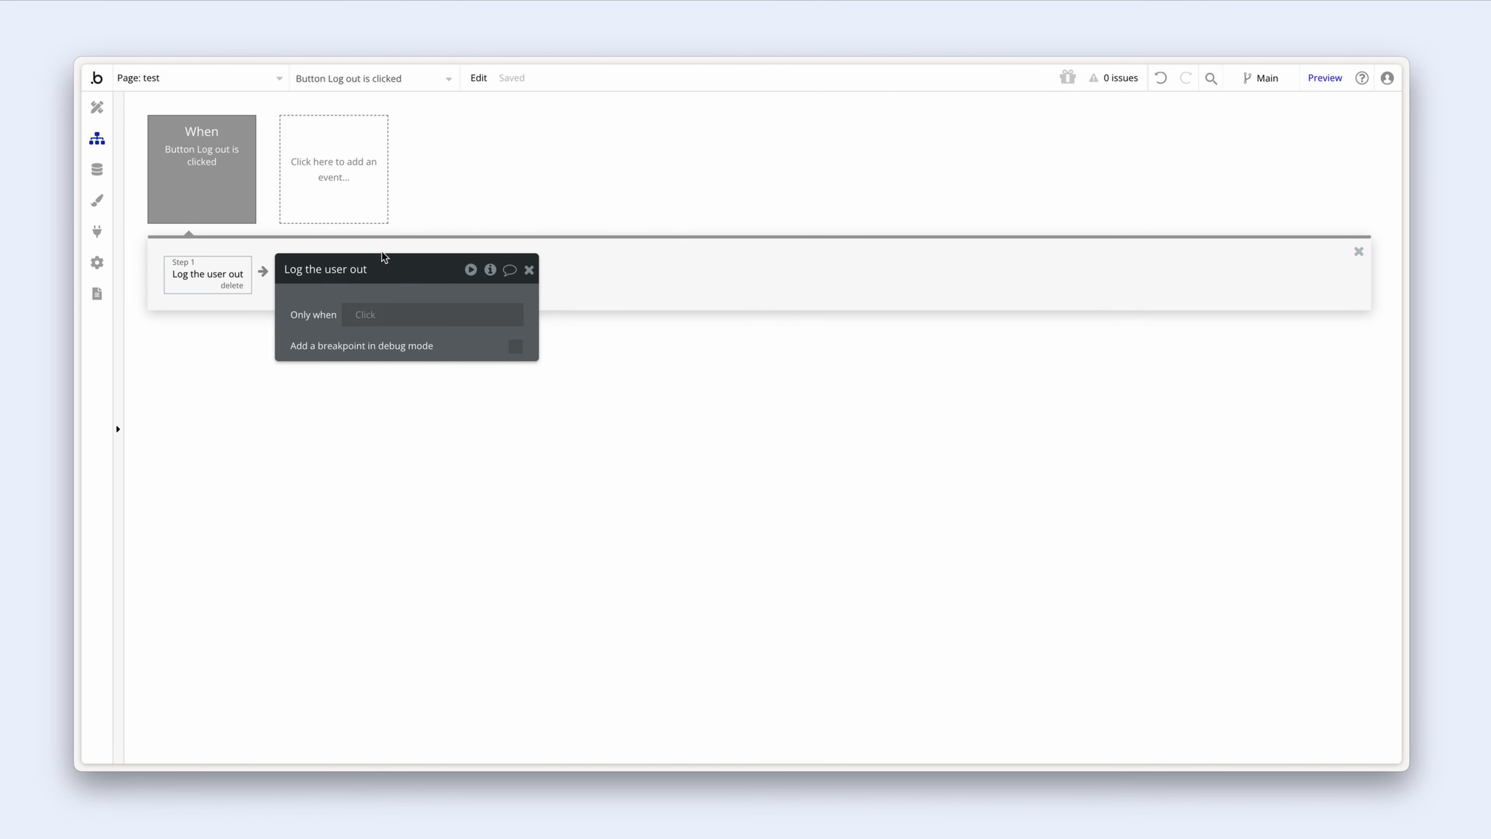
Step: Add a Go to page pricing step to the auth page's Sign up workflow
{"action": "left_click", "coordinate": [159, 78]}
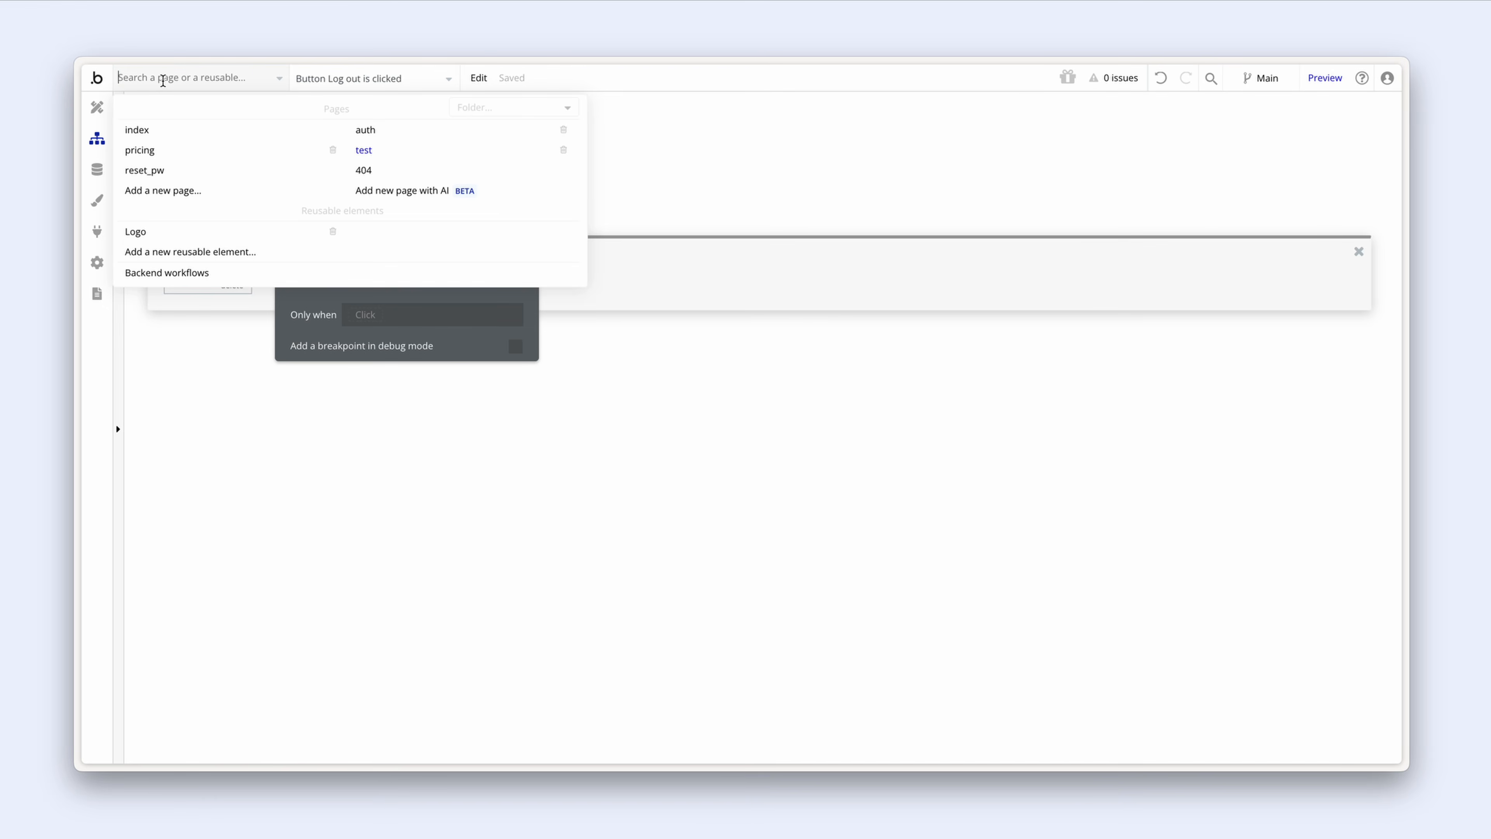
{"action": "left_click", "coordinate": [424, 137]}
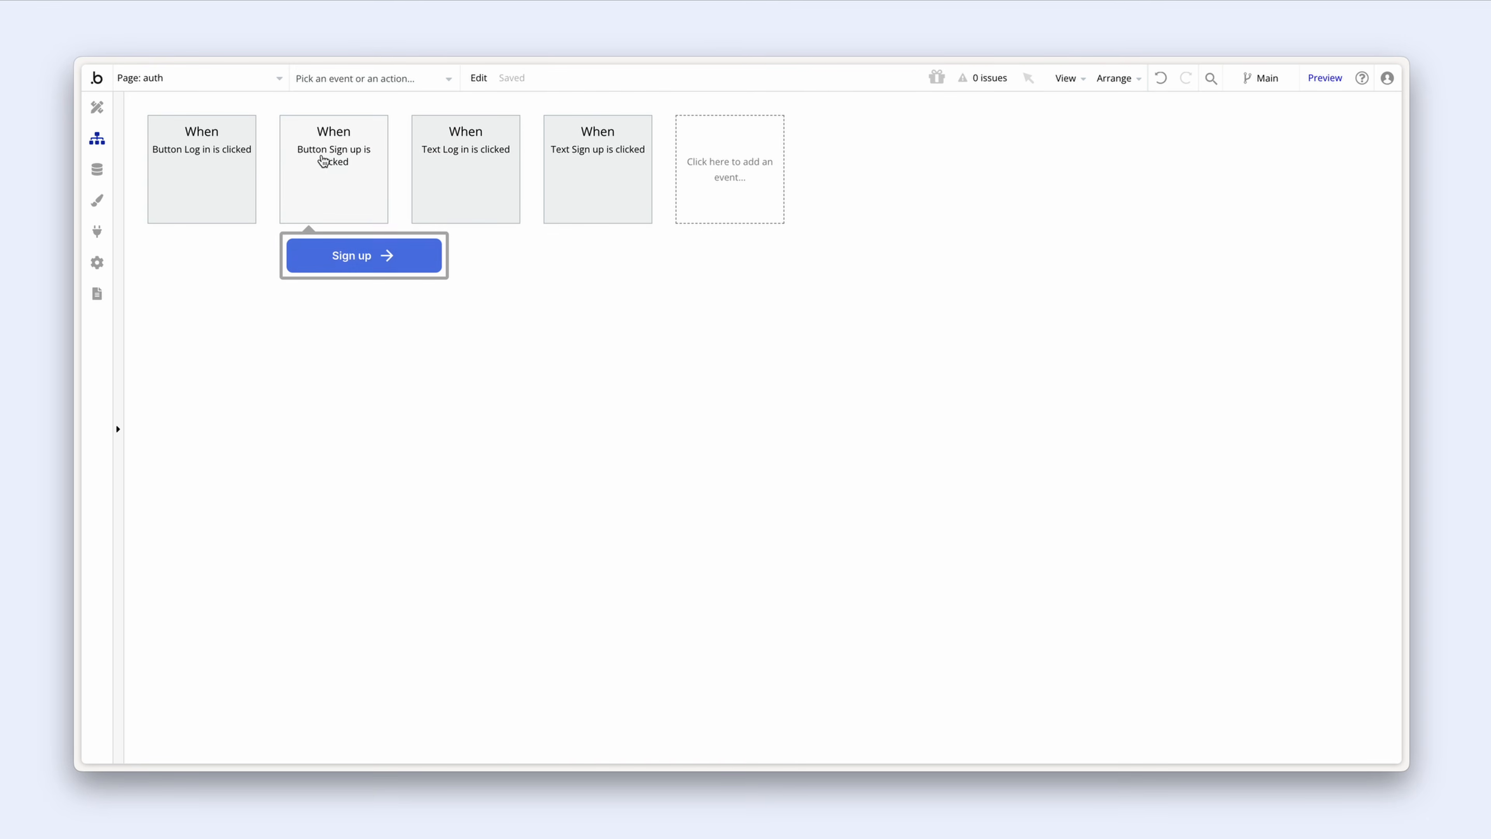
{"action": "left_click", "coordinate": [333, 168]}
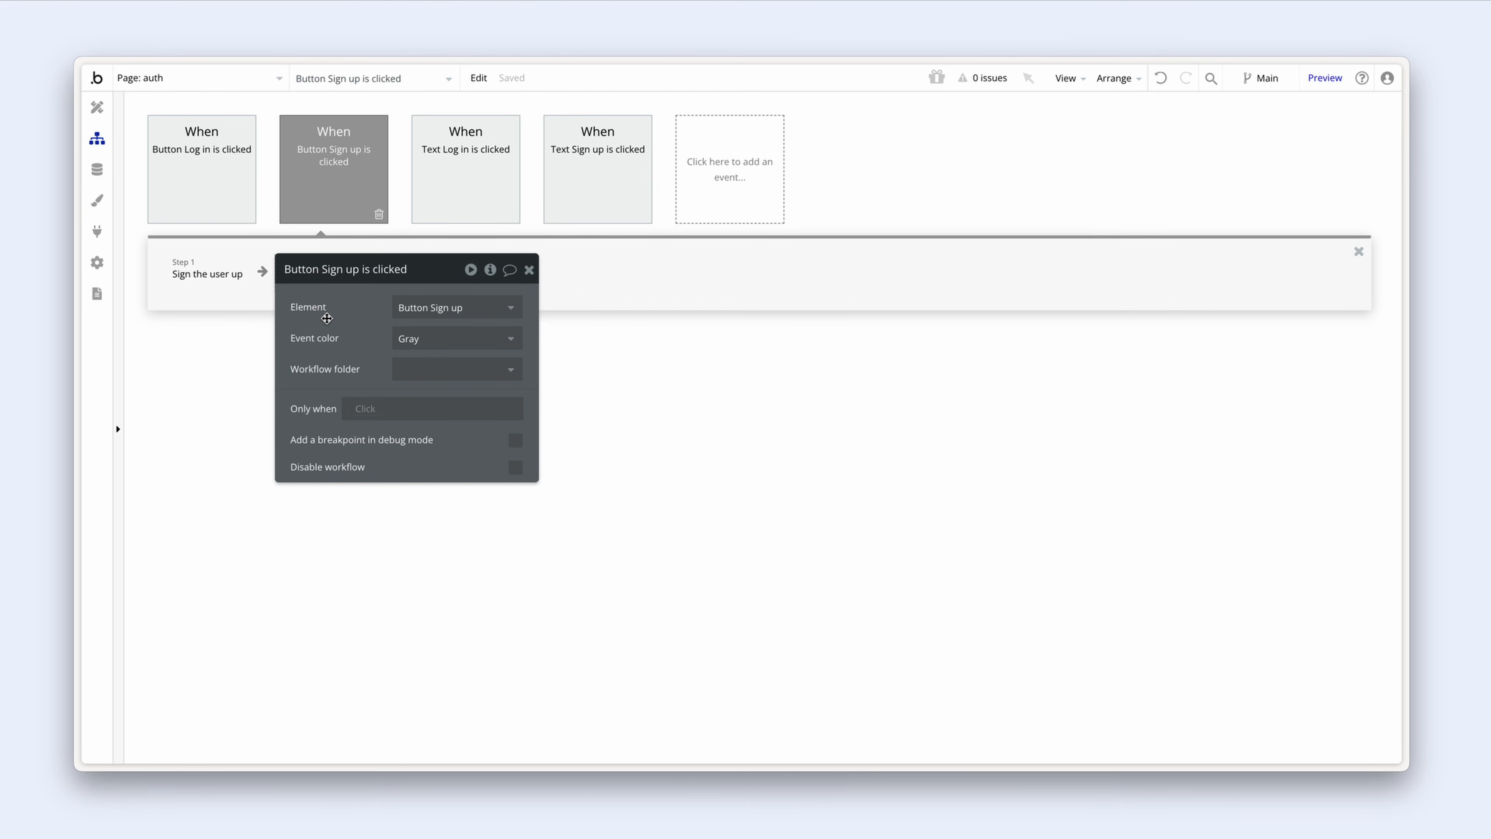
{"action": "left_click_drag", "start_coordinate": [322, 321], "coordinate": [483, 315]}
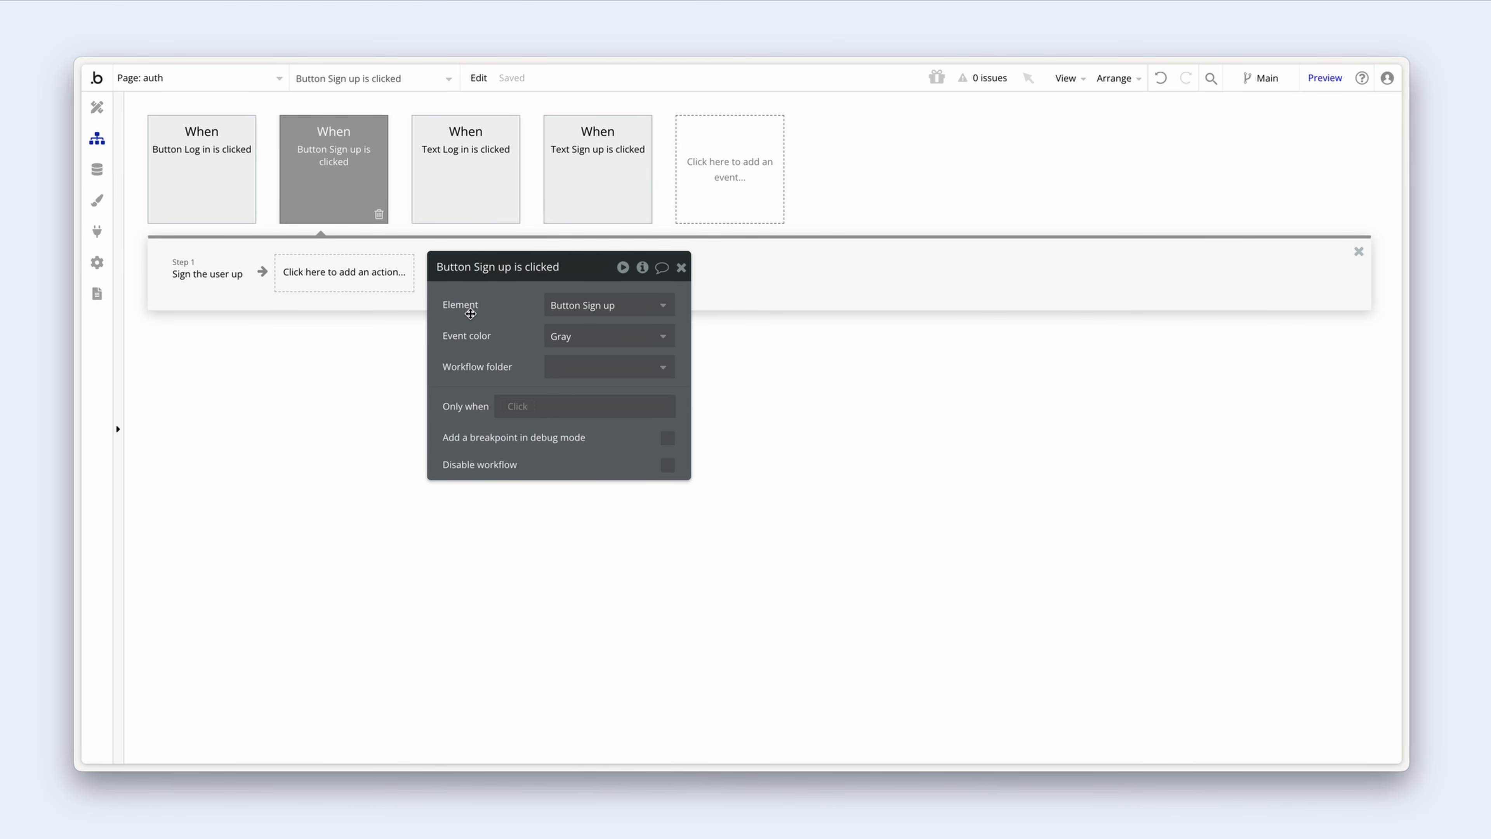
{"action": "left_click", "coordinate": [200, 282]}
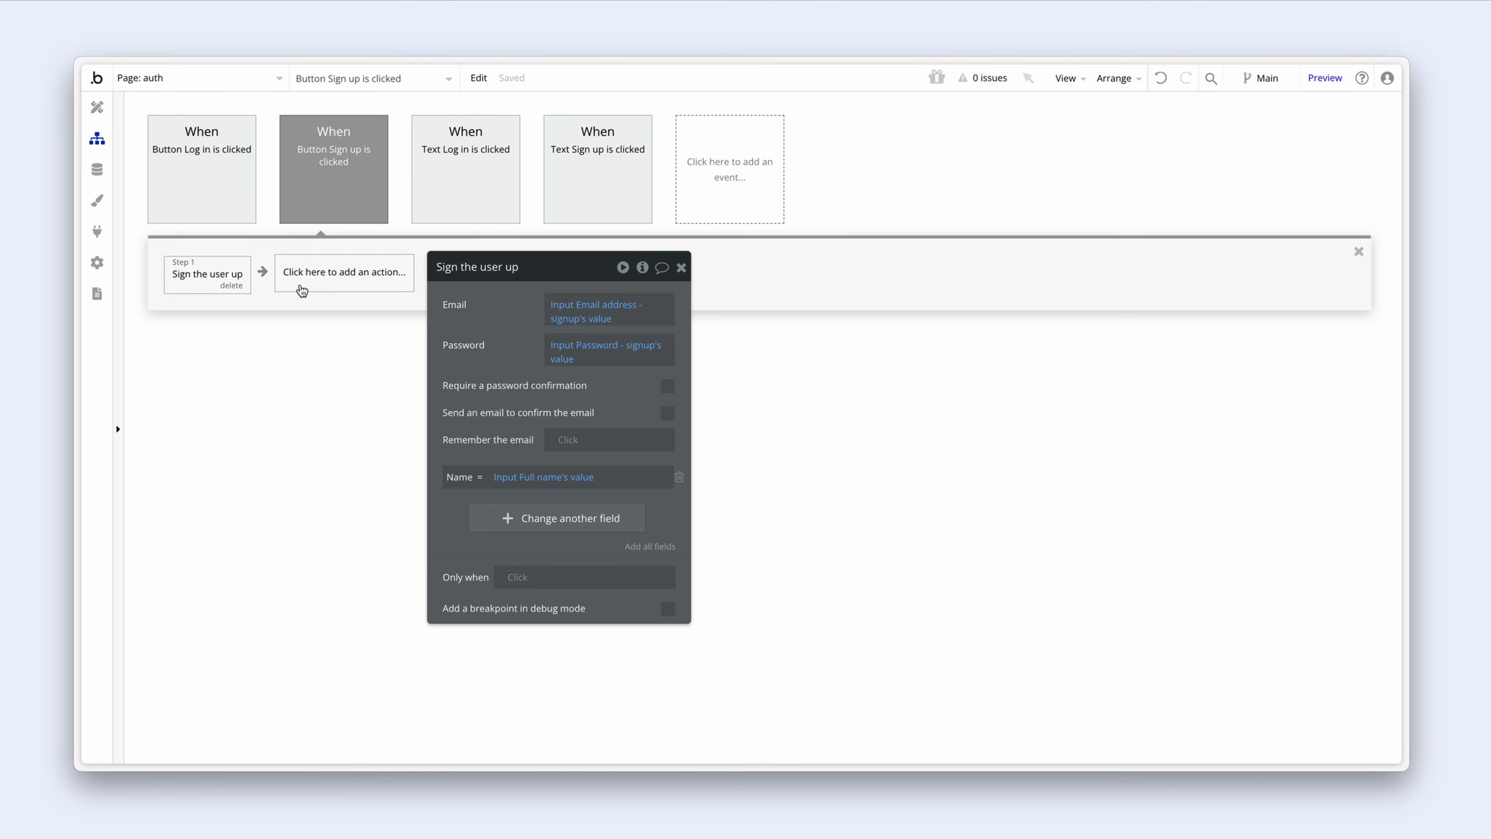
{"action": "left_click", "coordinate": [315, 286]}
{"action": "mouse_move", "coordinate": [352, 402]}
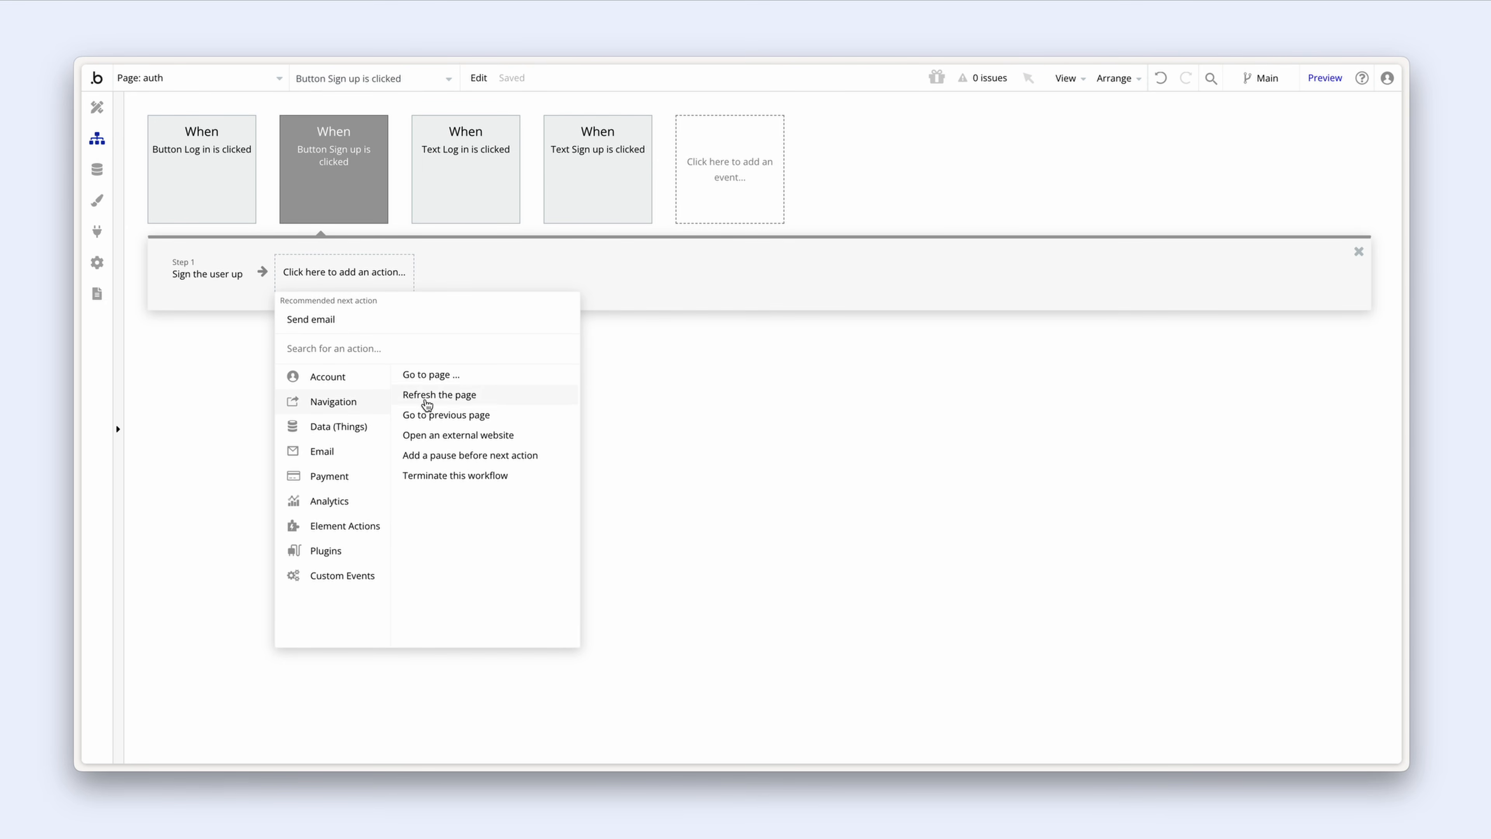
{"action": "left_click", "coordinate": [474, 379]}
{"action": "left_click", "coordinate": [592, 305]}
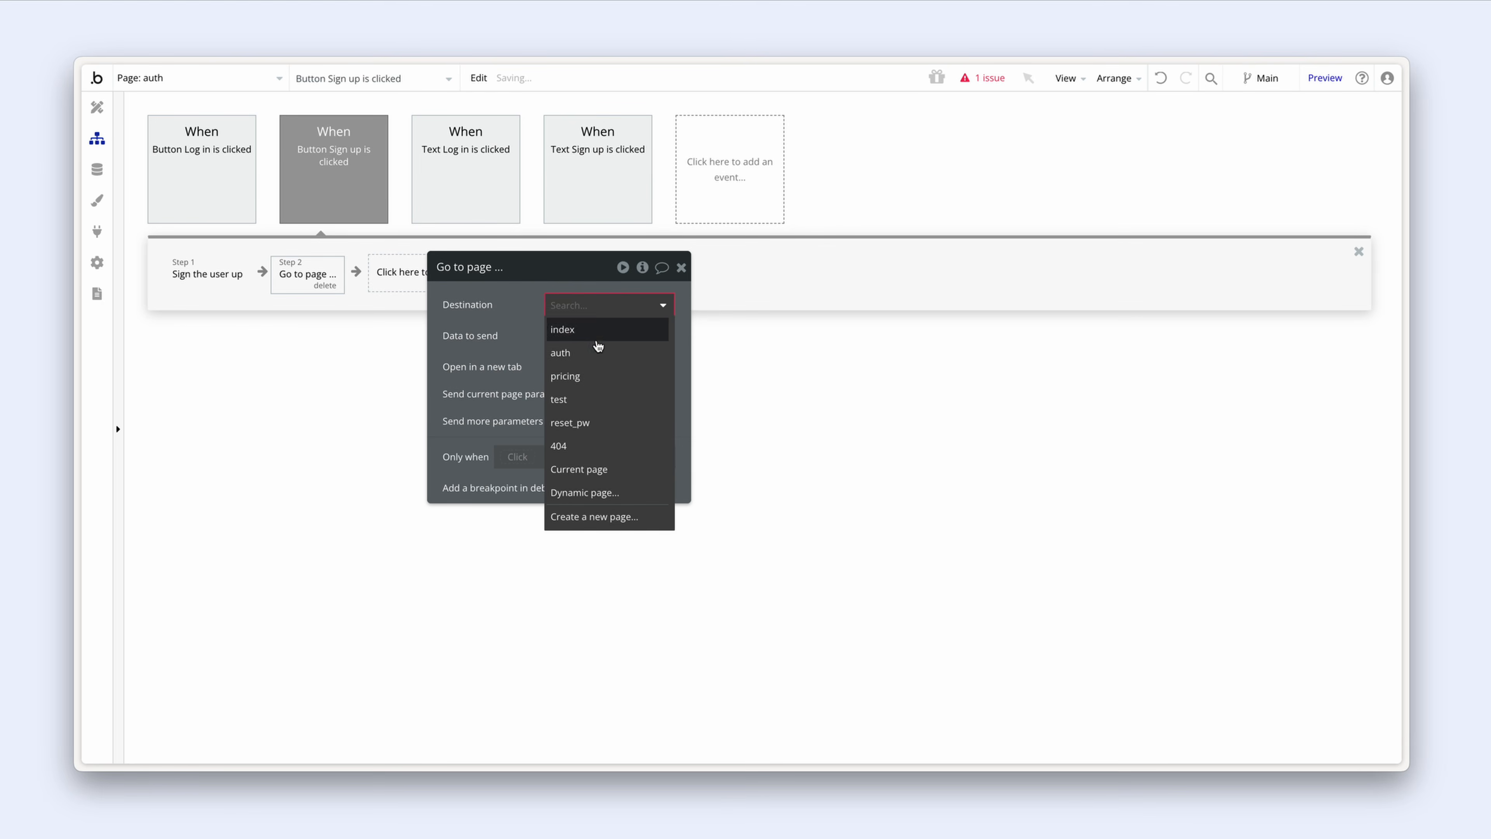
{"action": "left_click", "coordinate": [596, 377]}
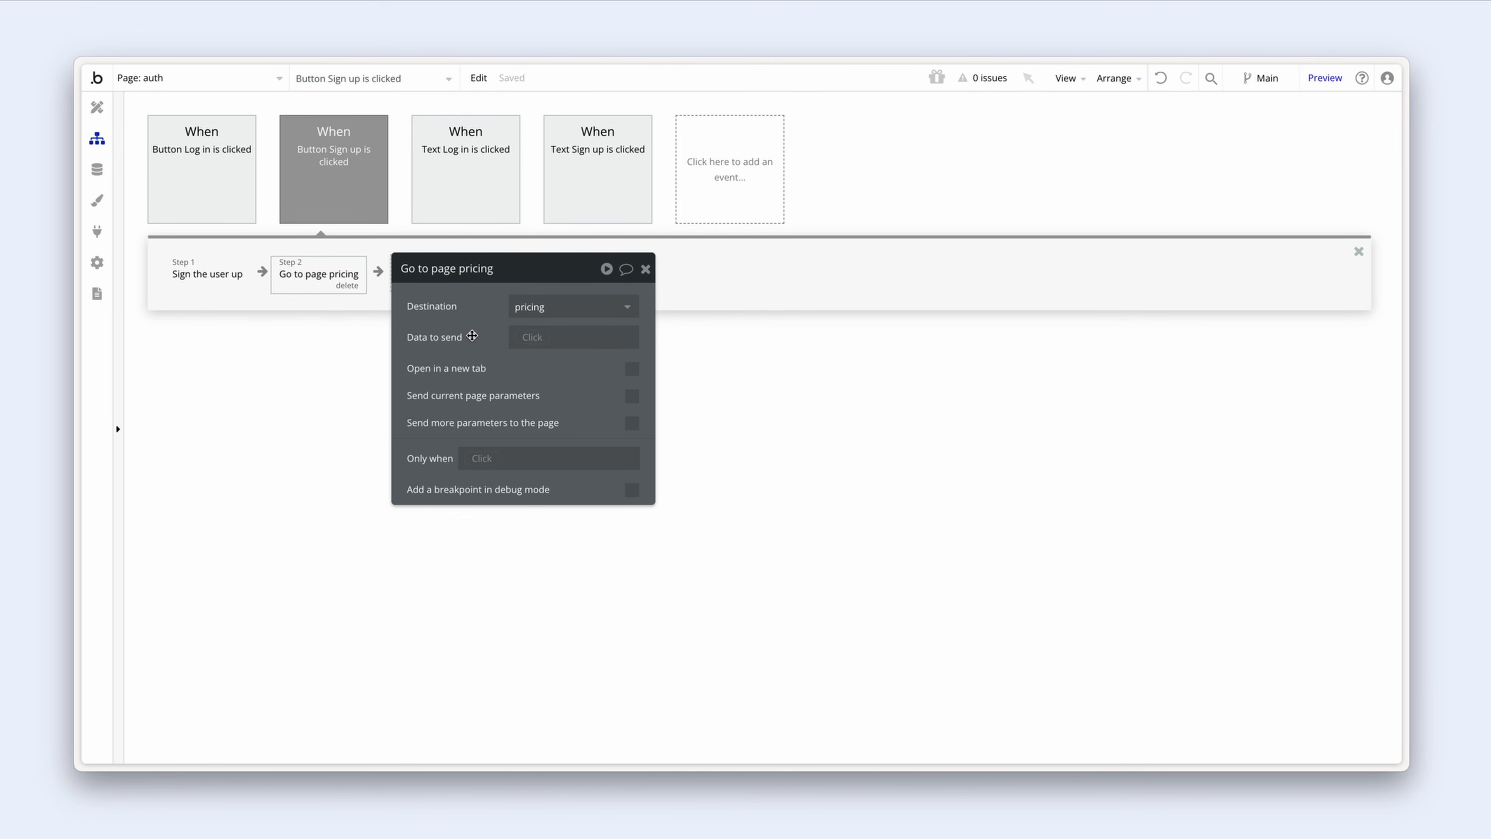
Step: Check the Log in workflow's steps, then open the Data types view
{"action": "left_click", "coordinate": [223, 178]}
{"action": "left_click", "coordinate": [199, 273]}
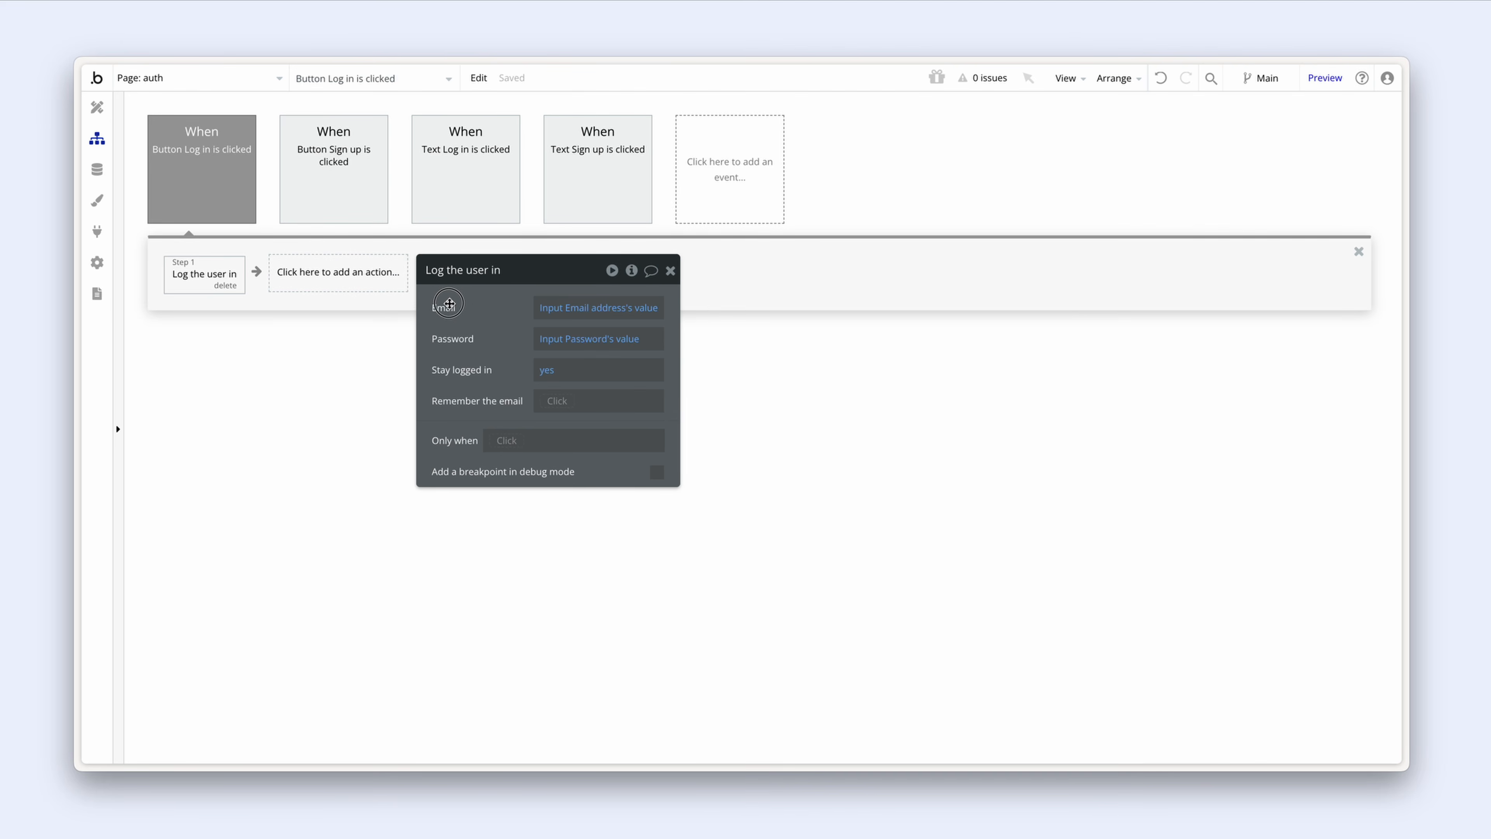
{"action": "left_click", "coordinate": [325, 273]}
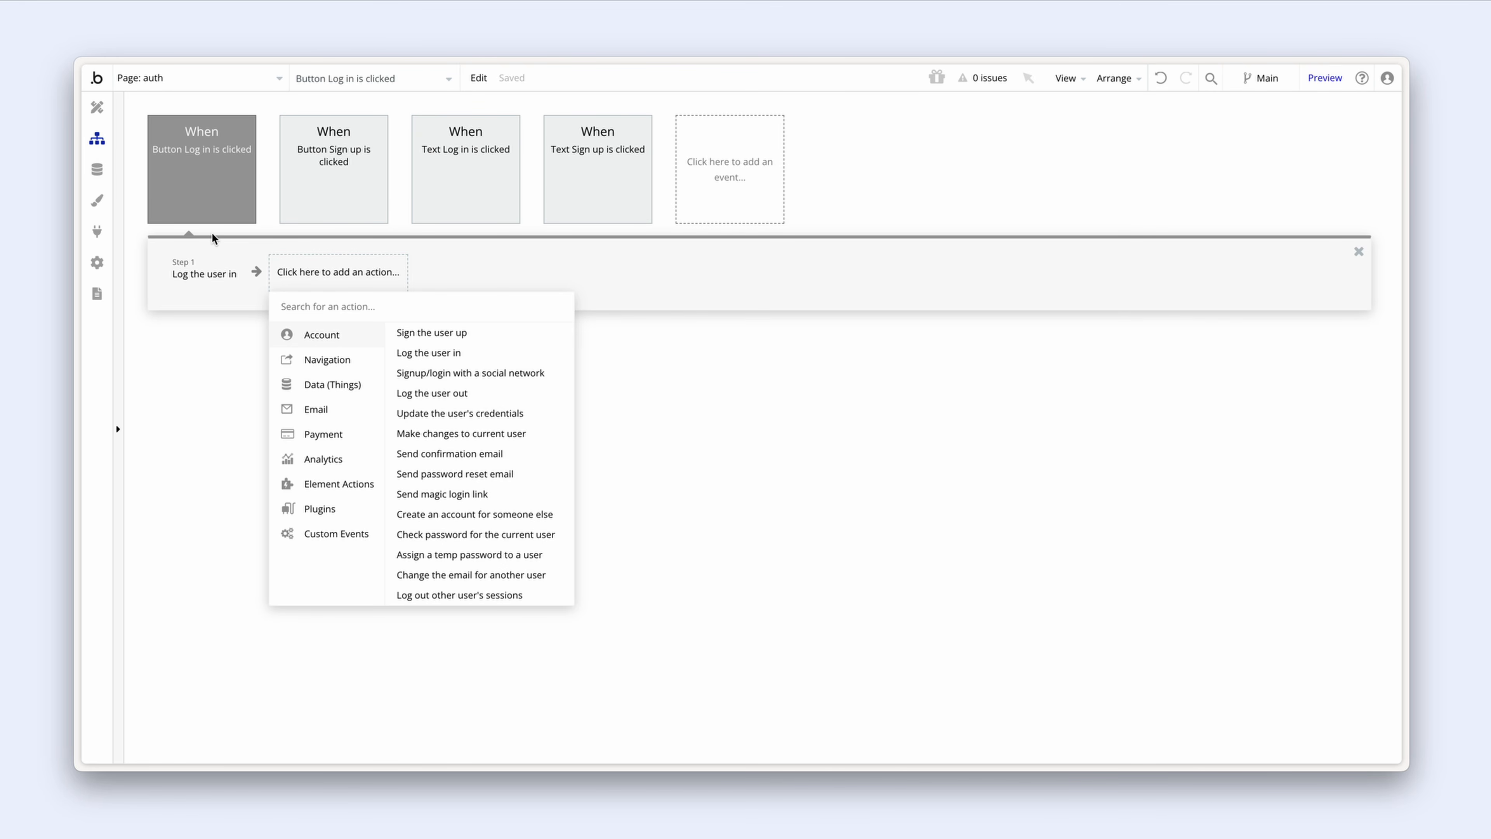
{"action": "left_click", "coordinate": [97, 170]}
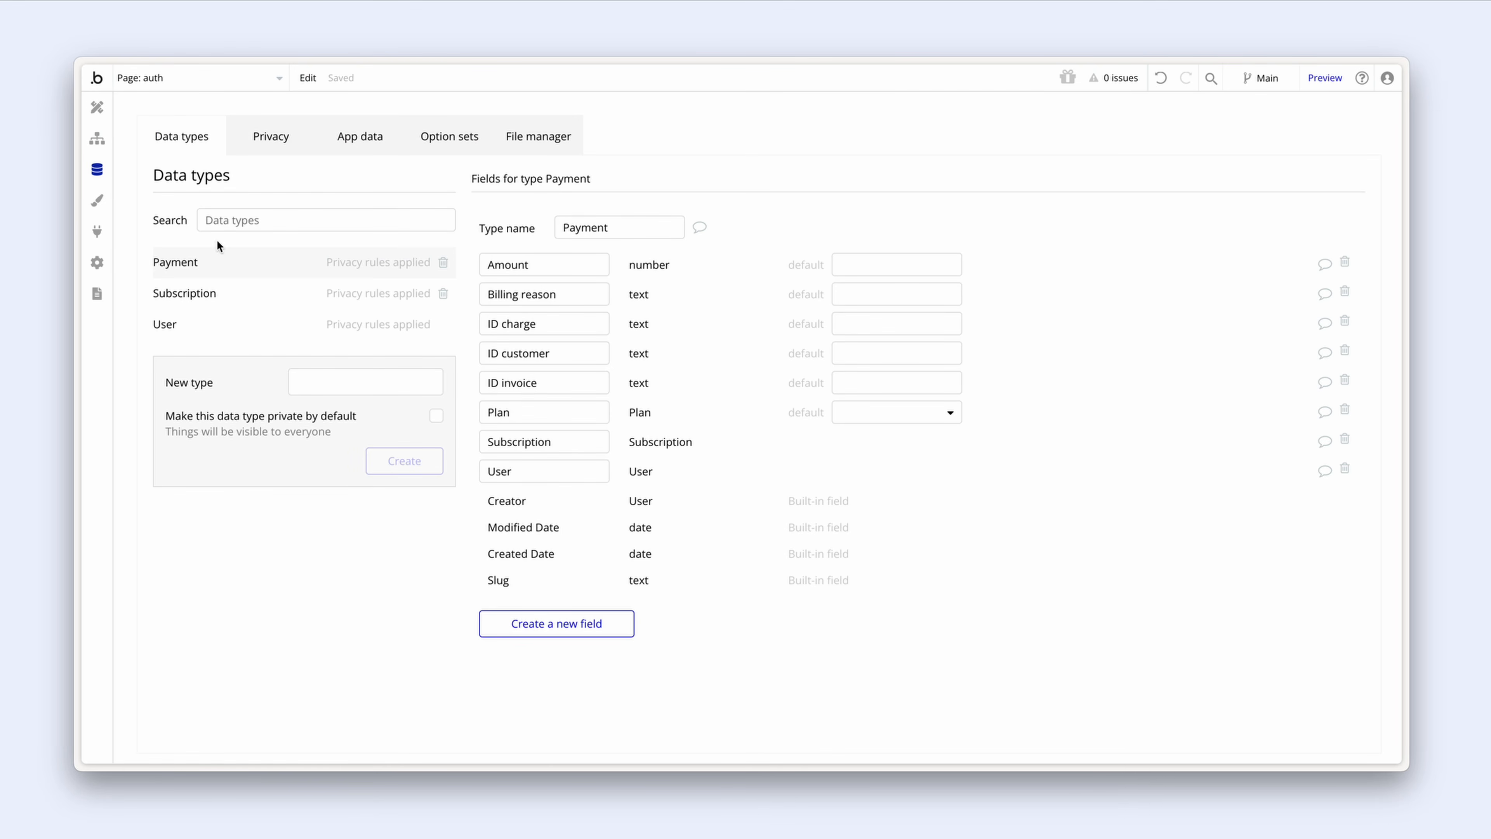
Step: Inspect the new user in All Users, noting the empty customer ID and Subscription, then return to Design
{"action": "left_click", "coordinate": [358, 138]}
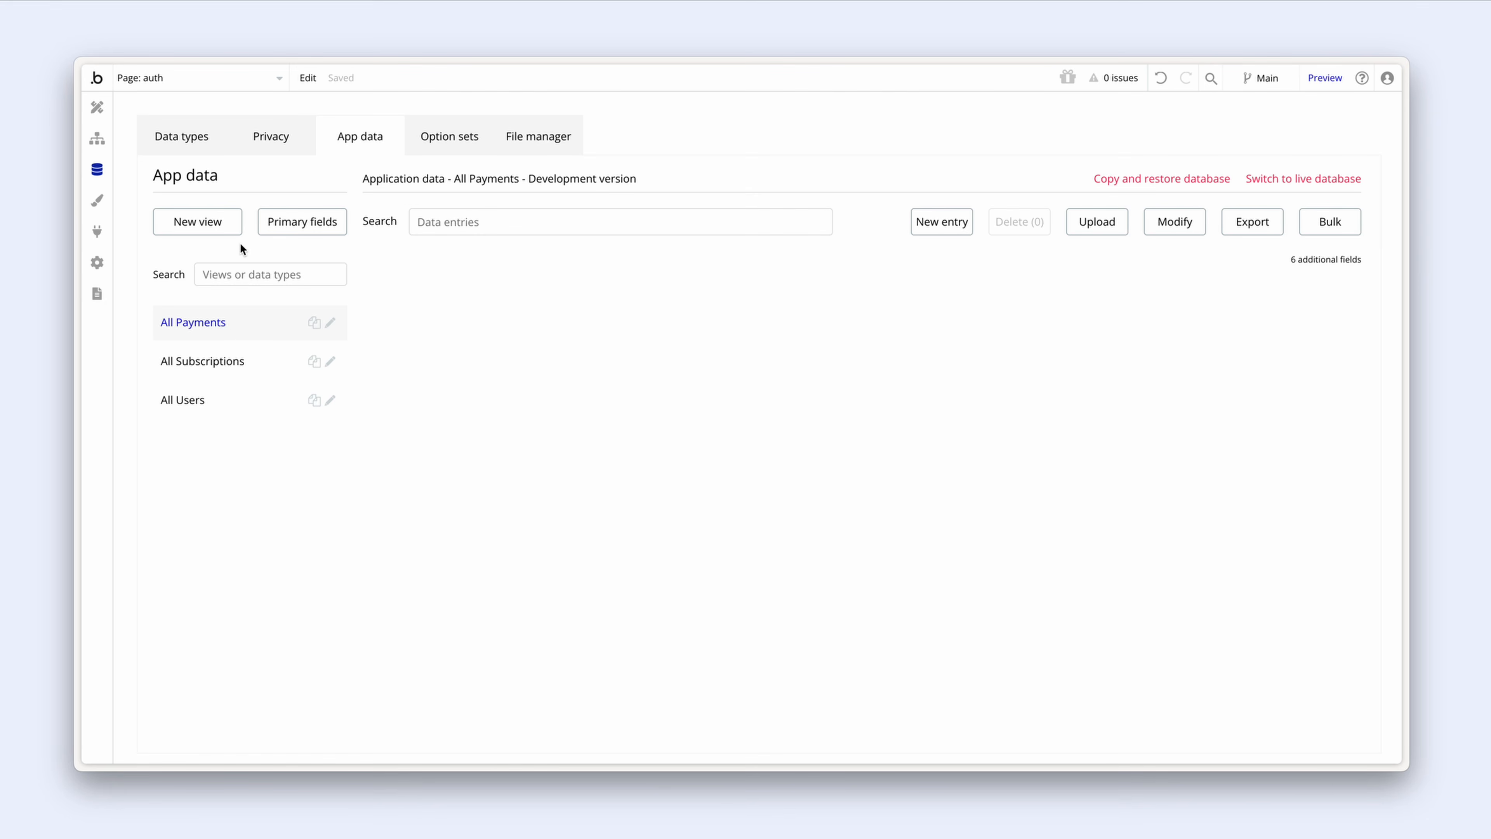
{"action": "left_click", "coordinate": [235, 406]}
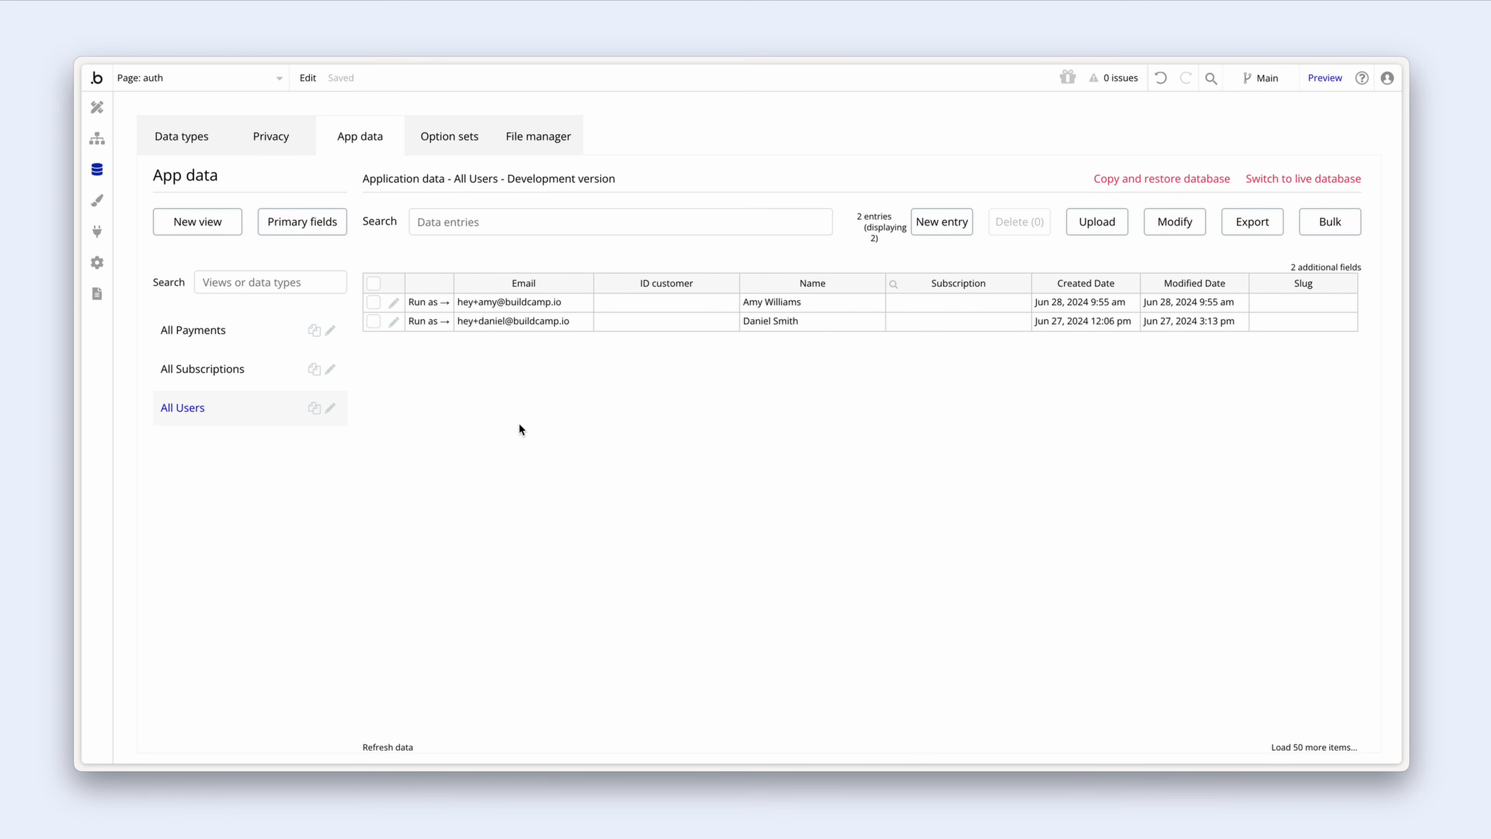
{"action": "left_click", "coordinate": [394, 306]}
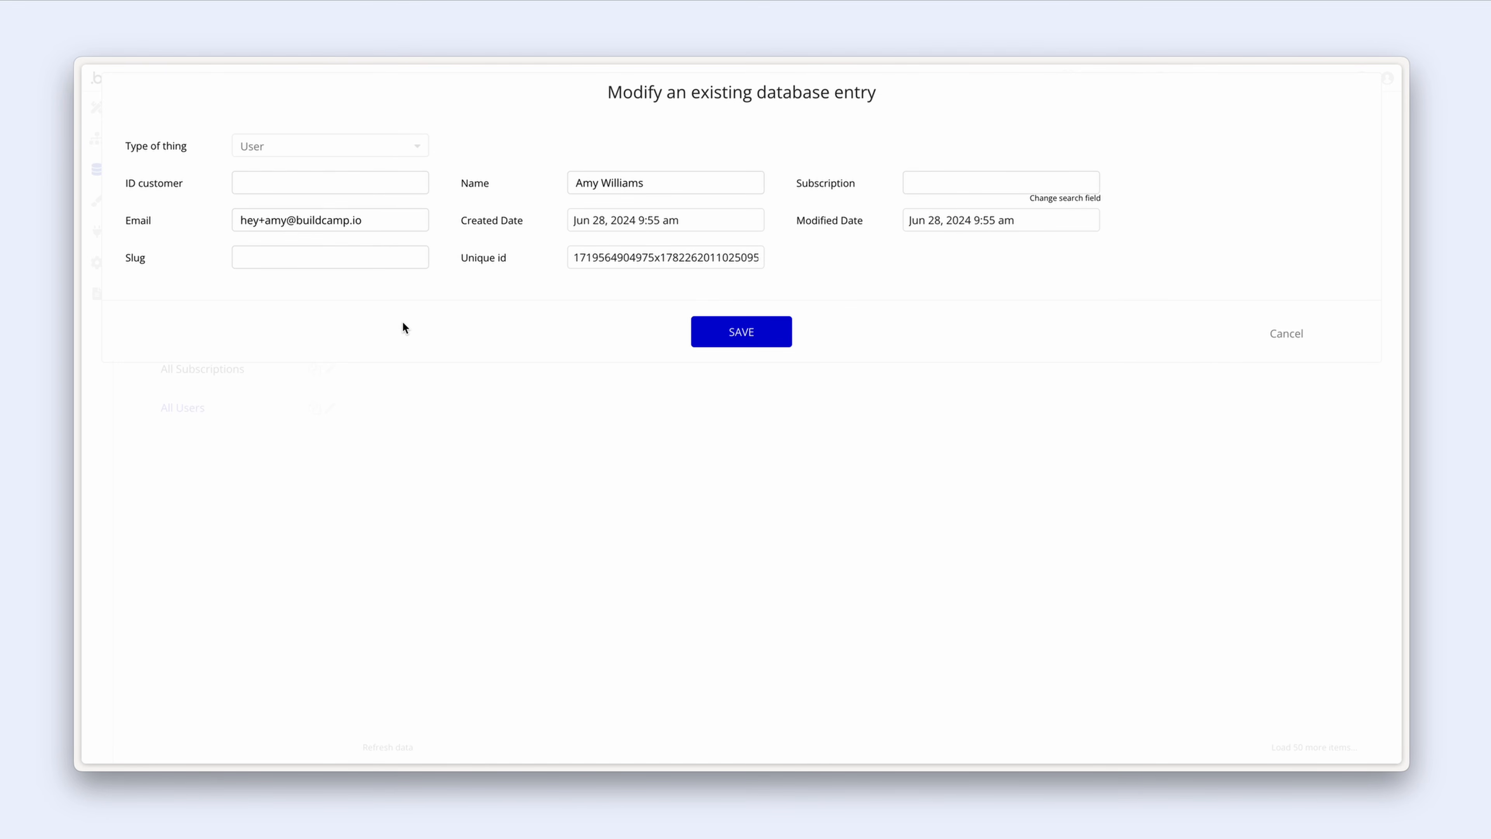
{"action": "left_click", "coordinate": [319, 183]}
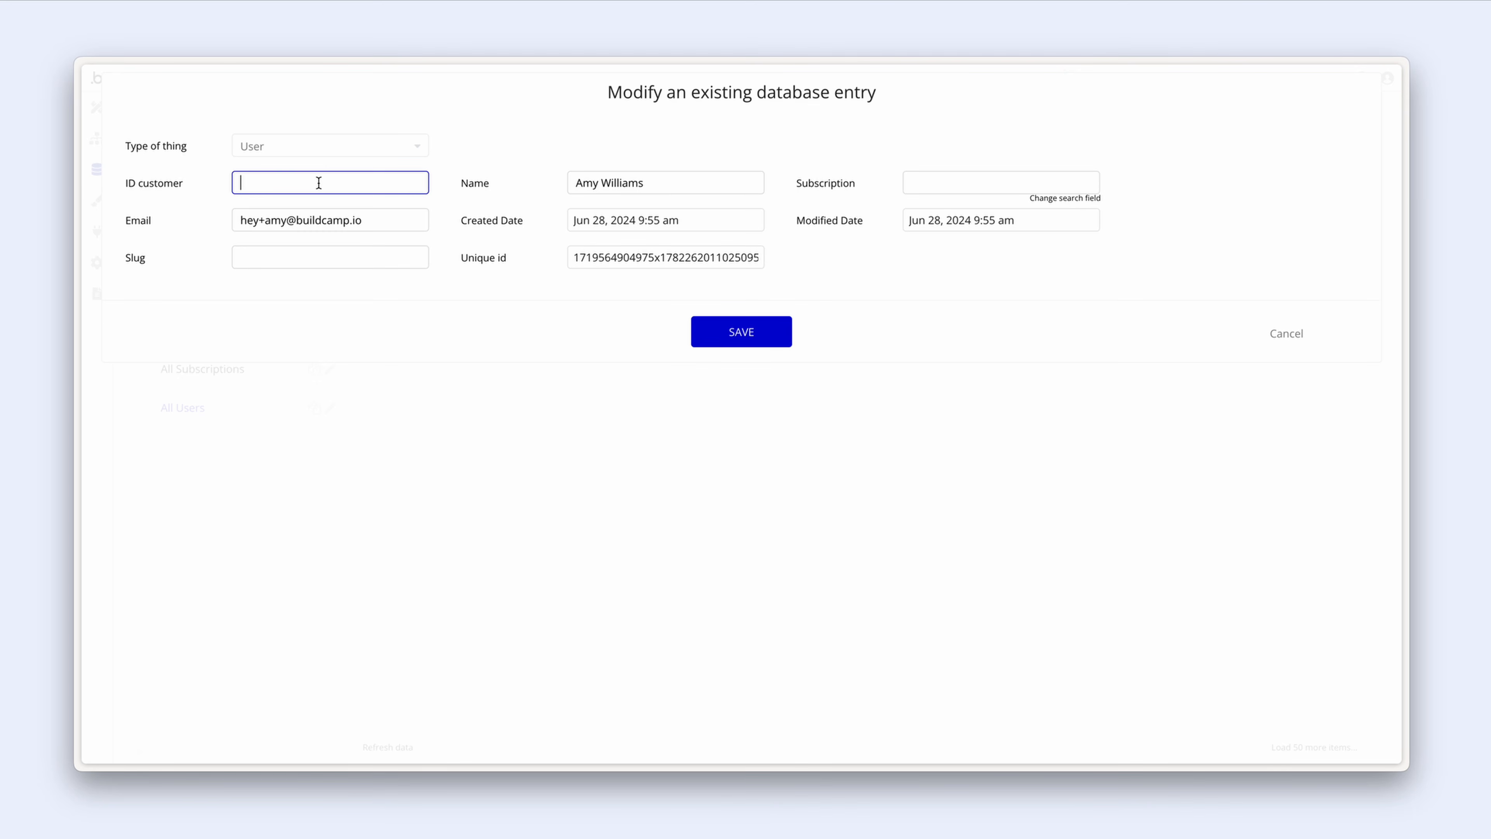
{"action": "left_click", "coordinate": [1022, 183]}
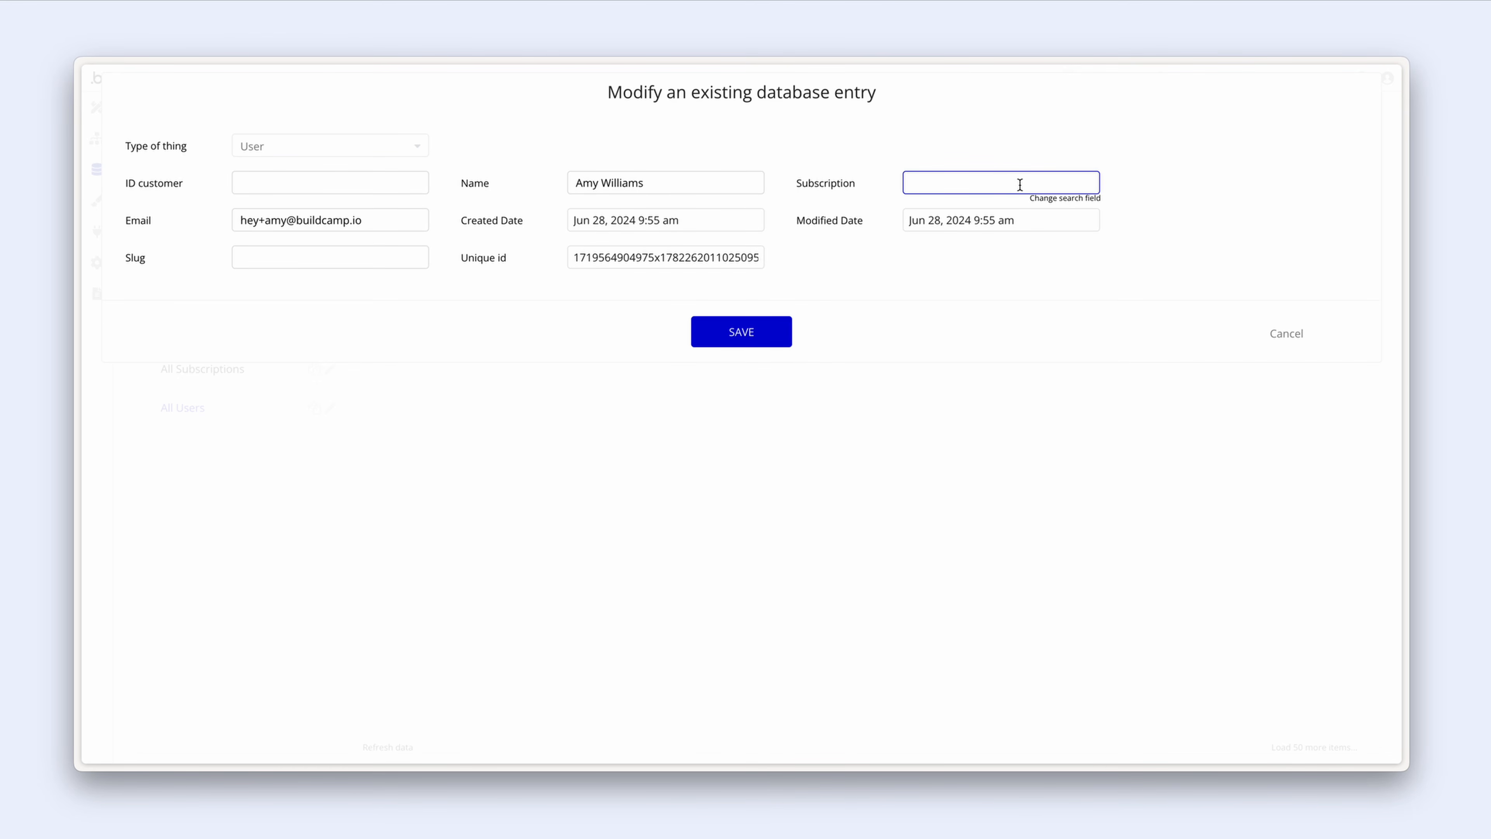
{"action": "left_click", "coordinate": [1280, 333]}
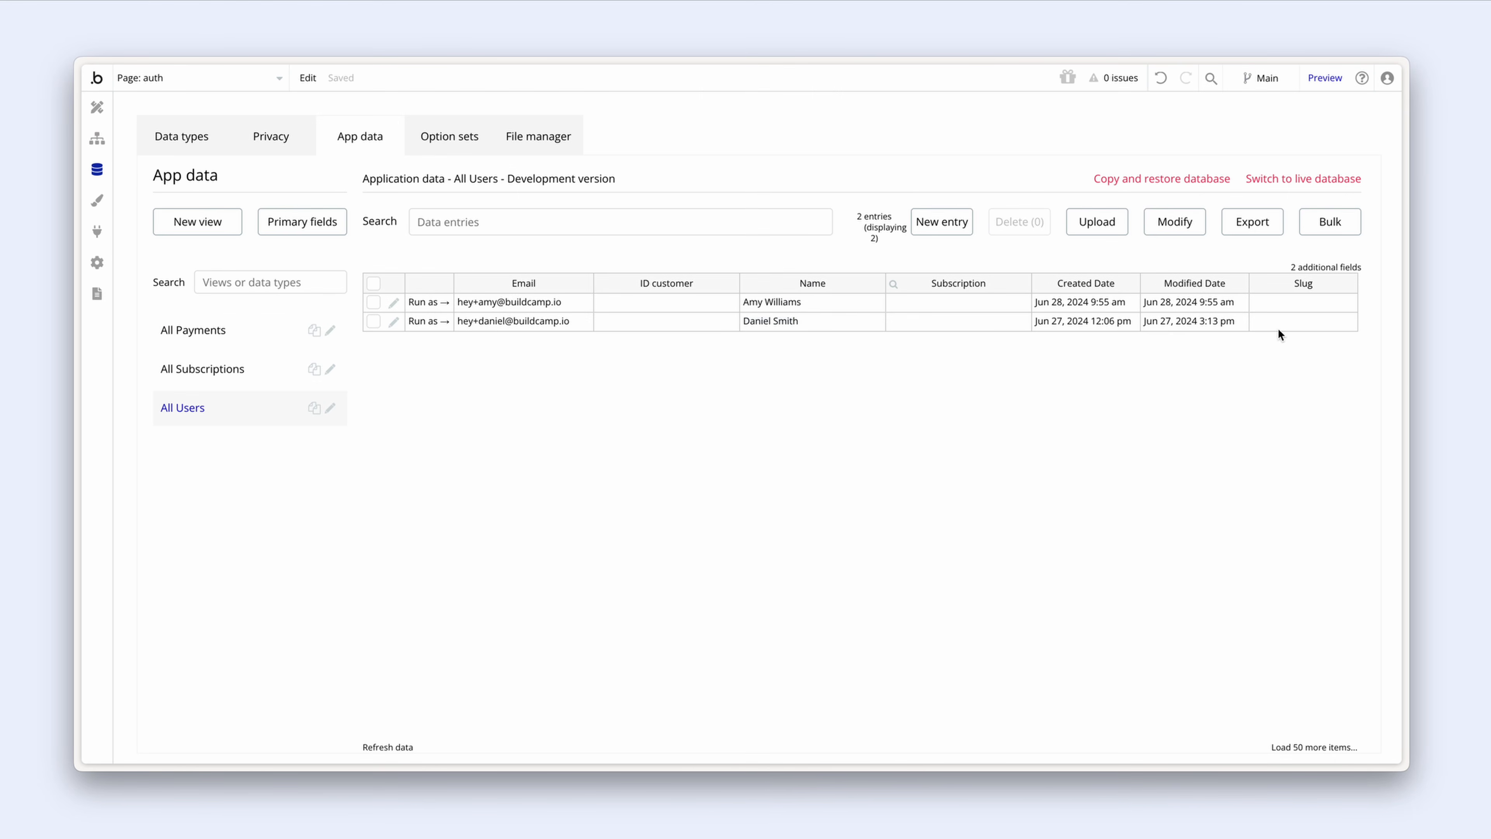
{"action": "left_click", "coordinate": [98, 108]}
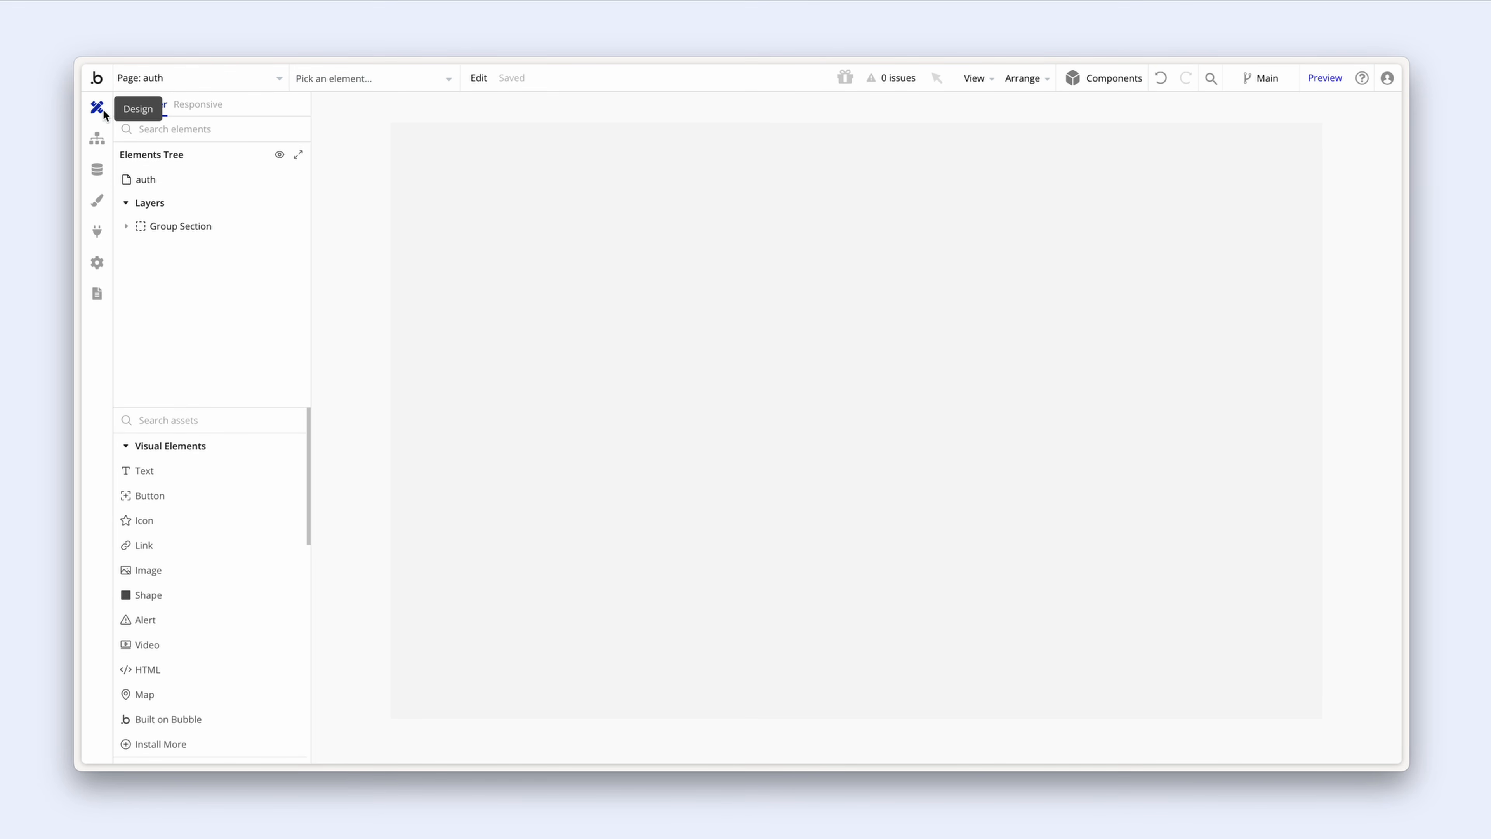
Step: In the previewed app, change the address from auth to pricing to load the pricing page
{"action": "key", "text": "ctrl+Tab"}
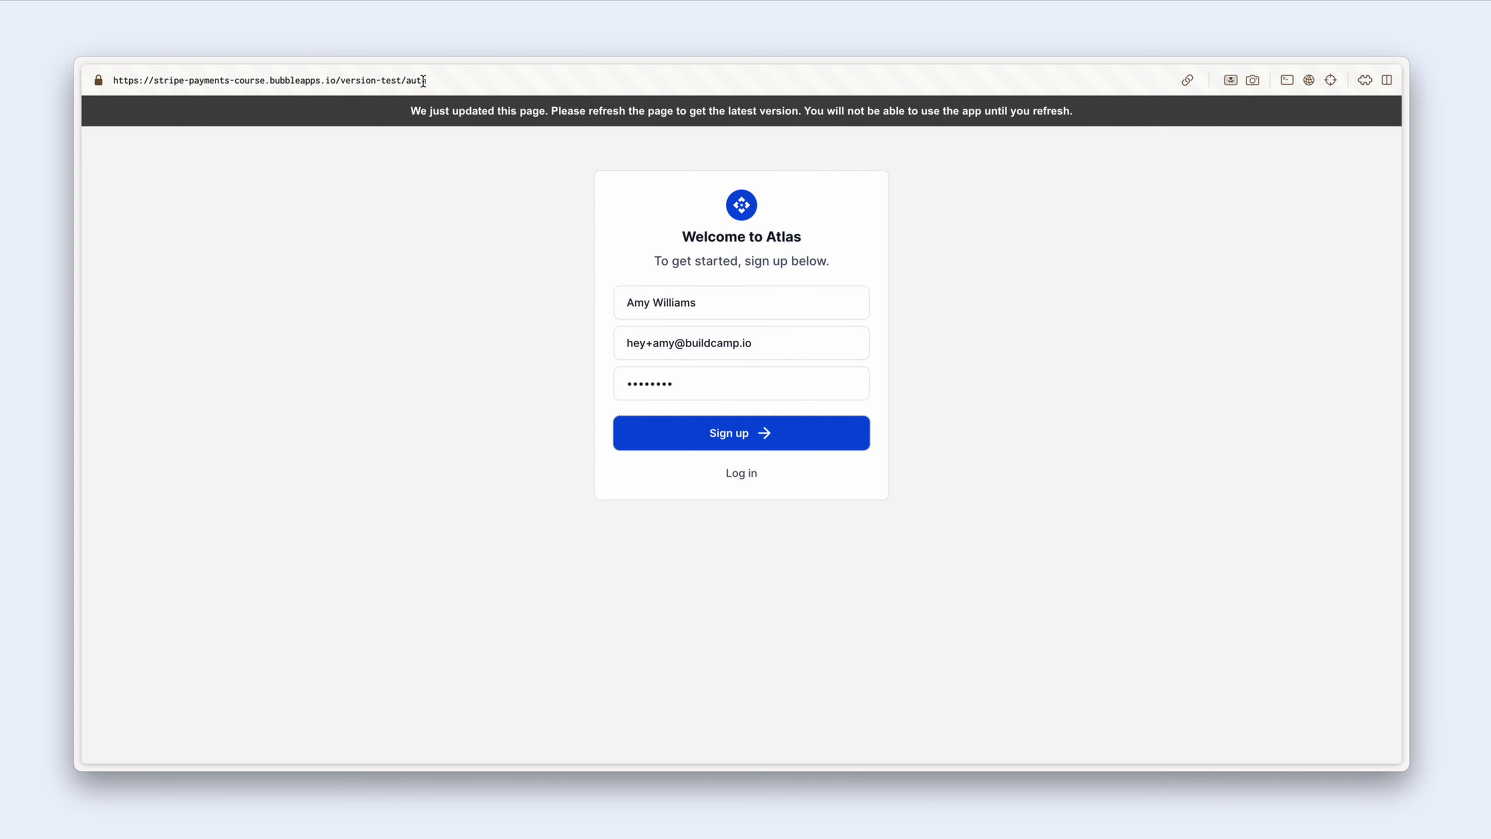
{"action": "double_click", "coordinate": [411, 81]}
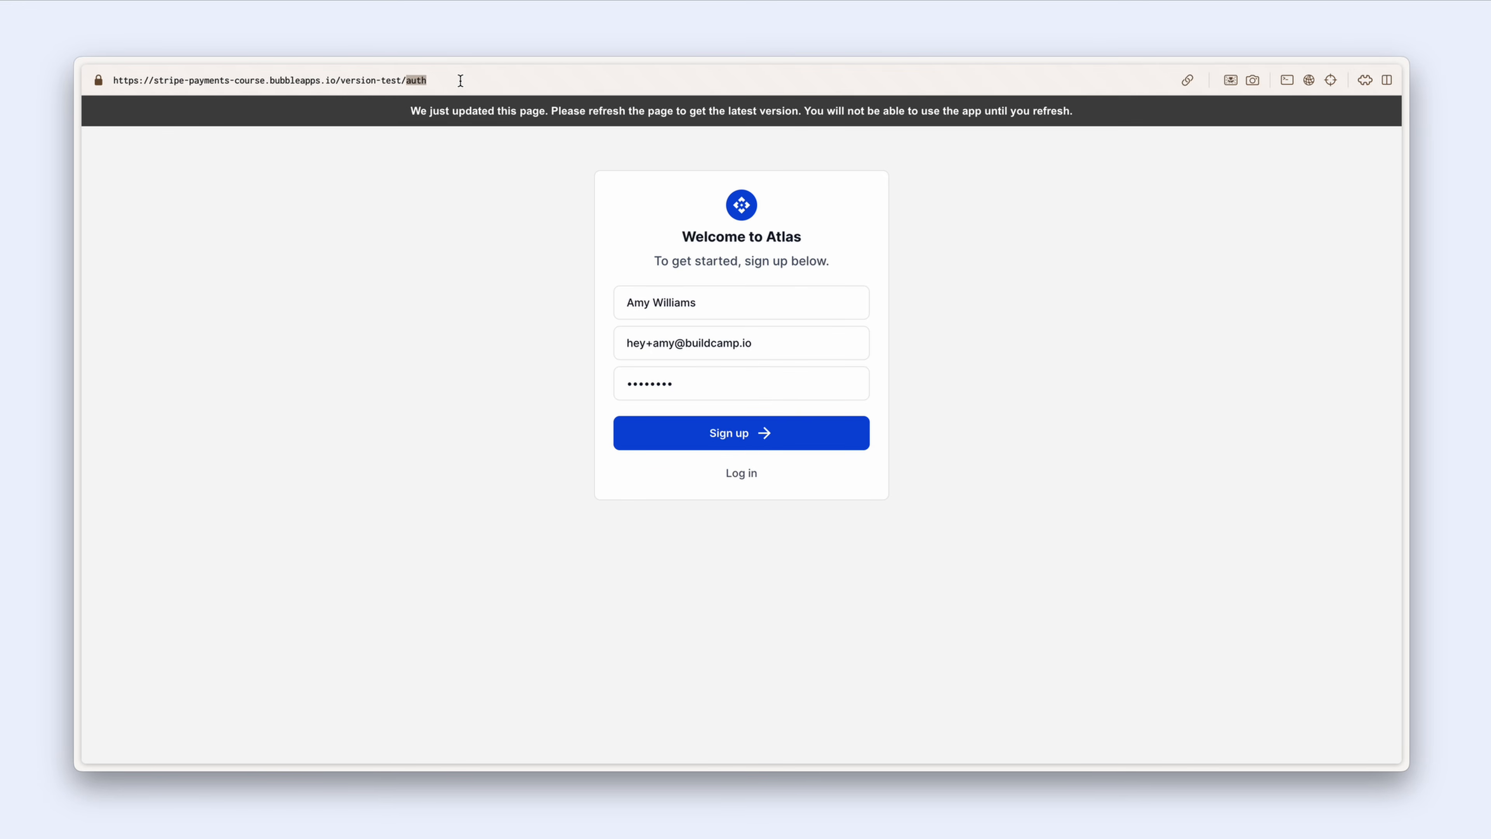
{"action": "type", "text": "pricing"}
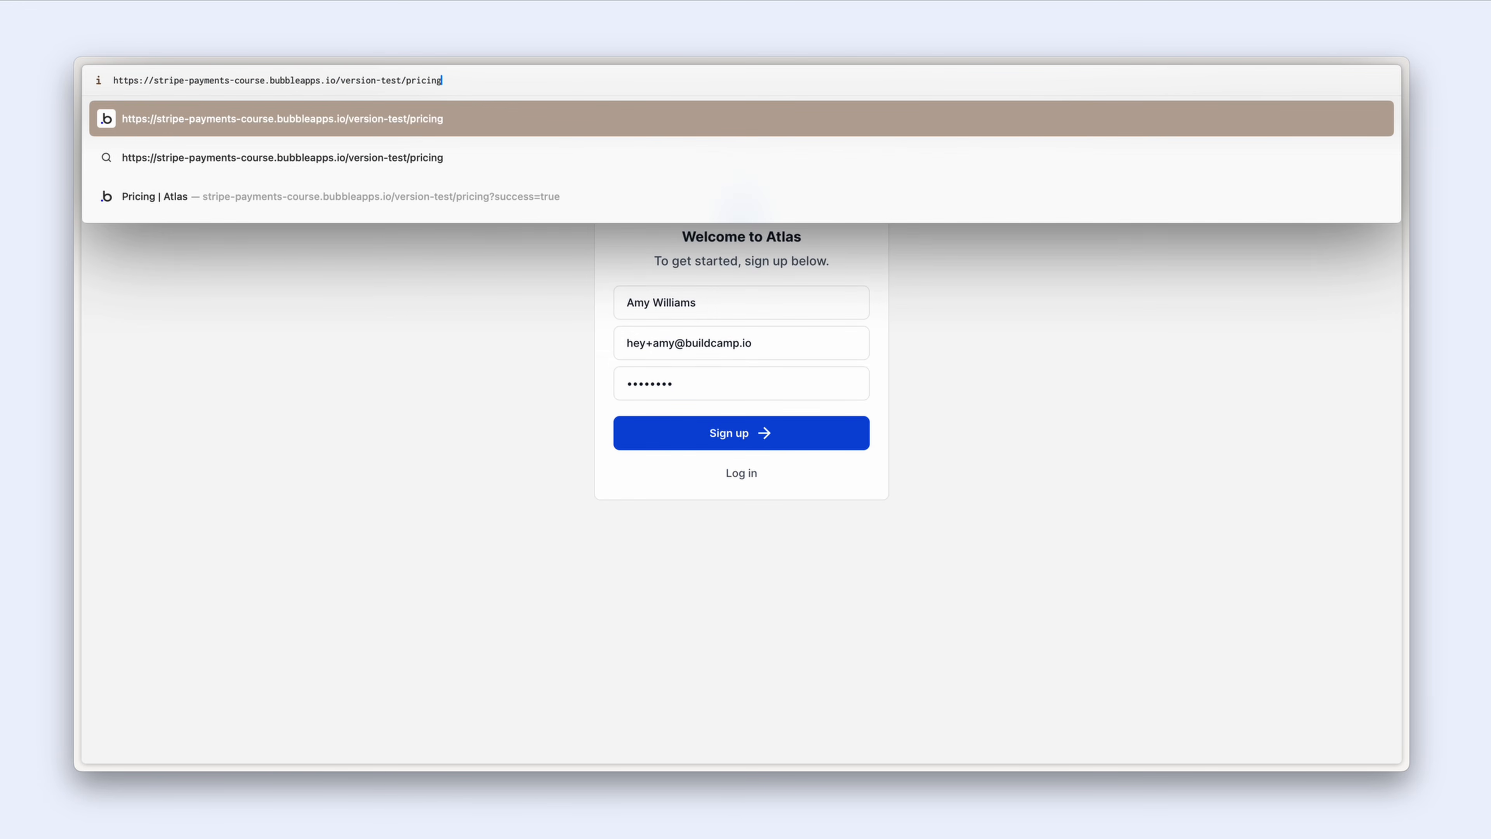
{"action": "key", "text": "Return"}
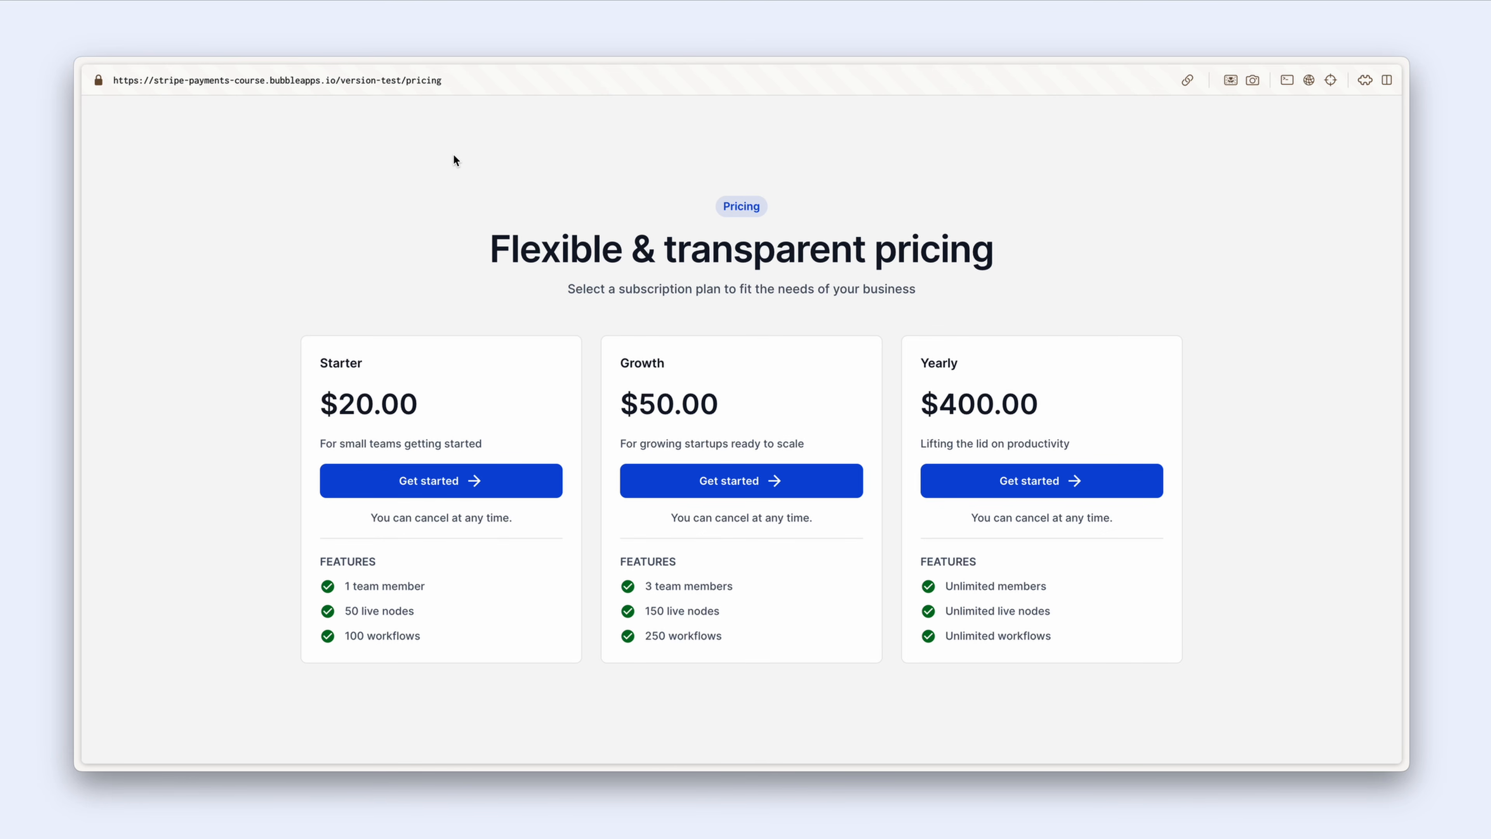
Step: Start Starter plan checkout and fill the saved test Visa card with CVC 123
{"action": "left_click", "coordinate": [519, 487]}
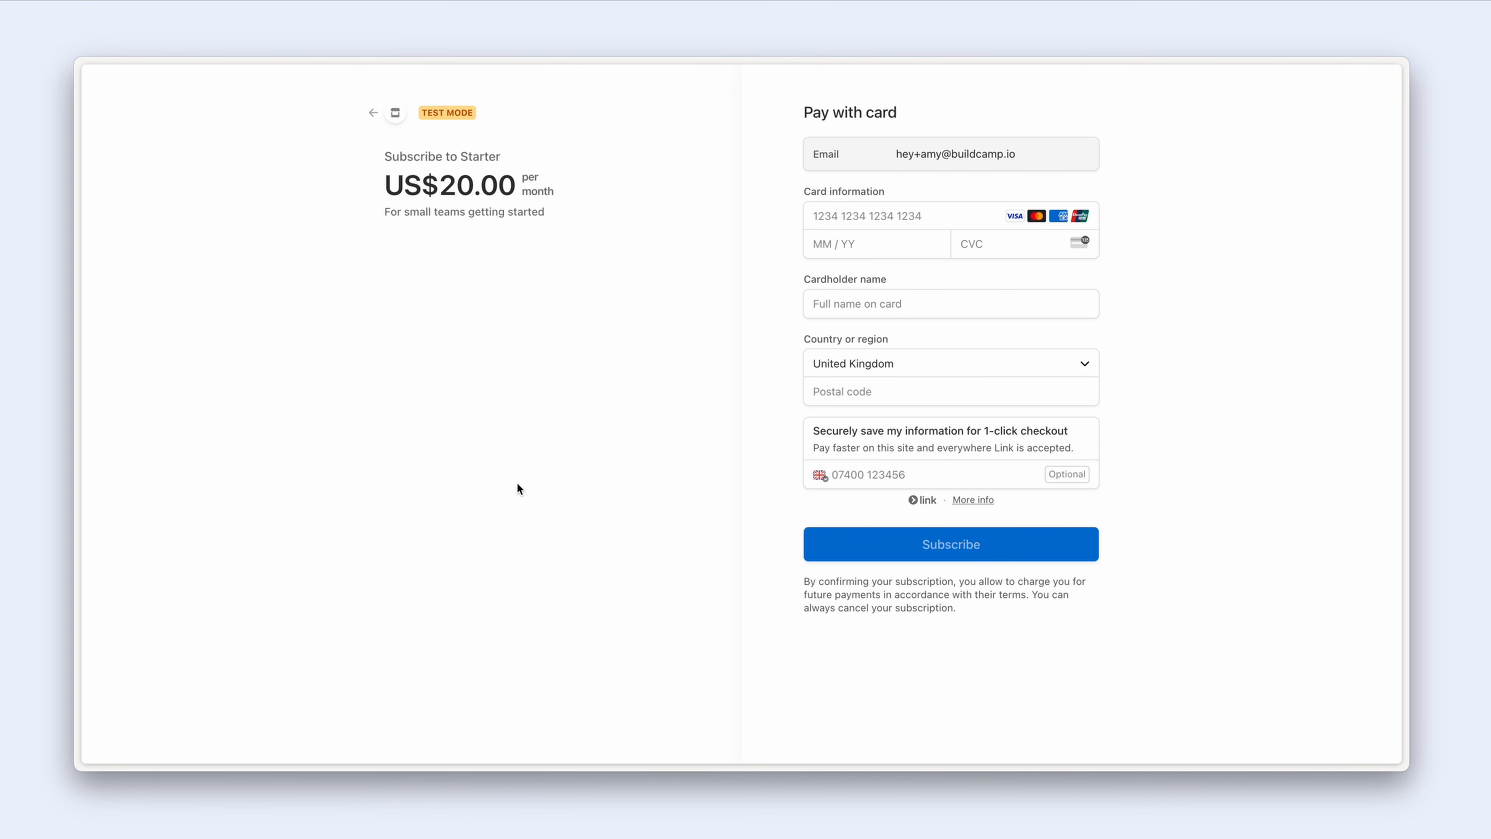
{"action": "left_click", "coordinate": [919, 215]}
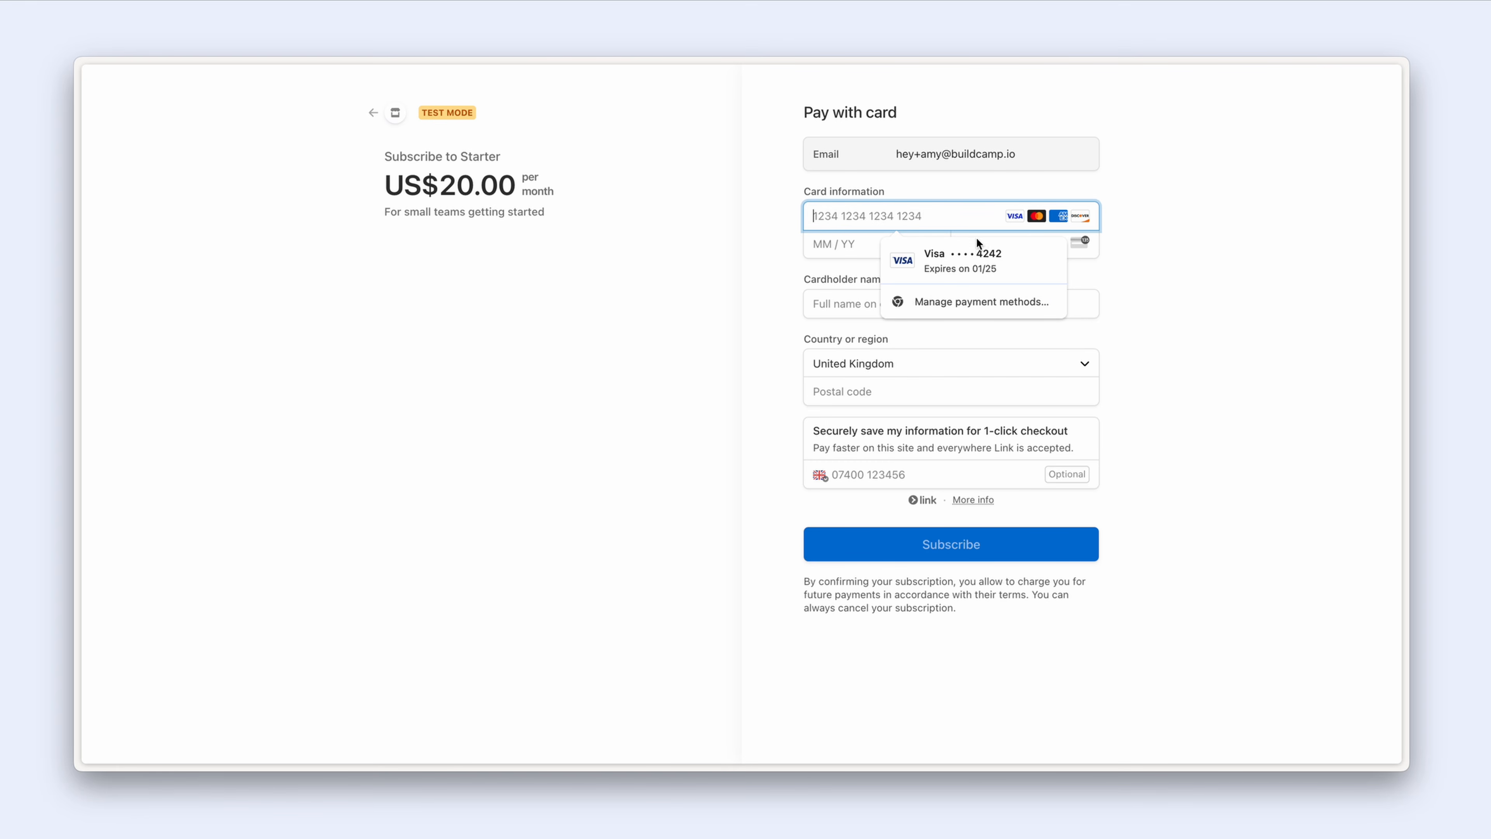
{"action": "left_click", "coordinate": [999, 253]}
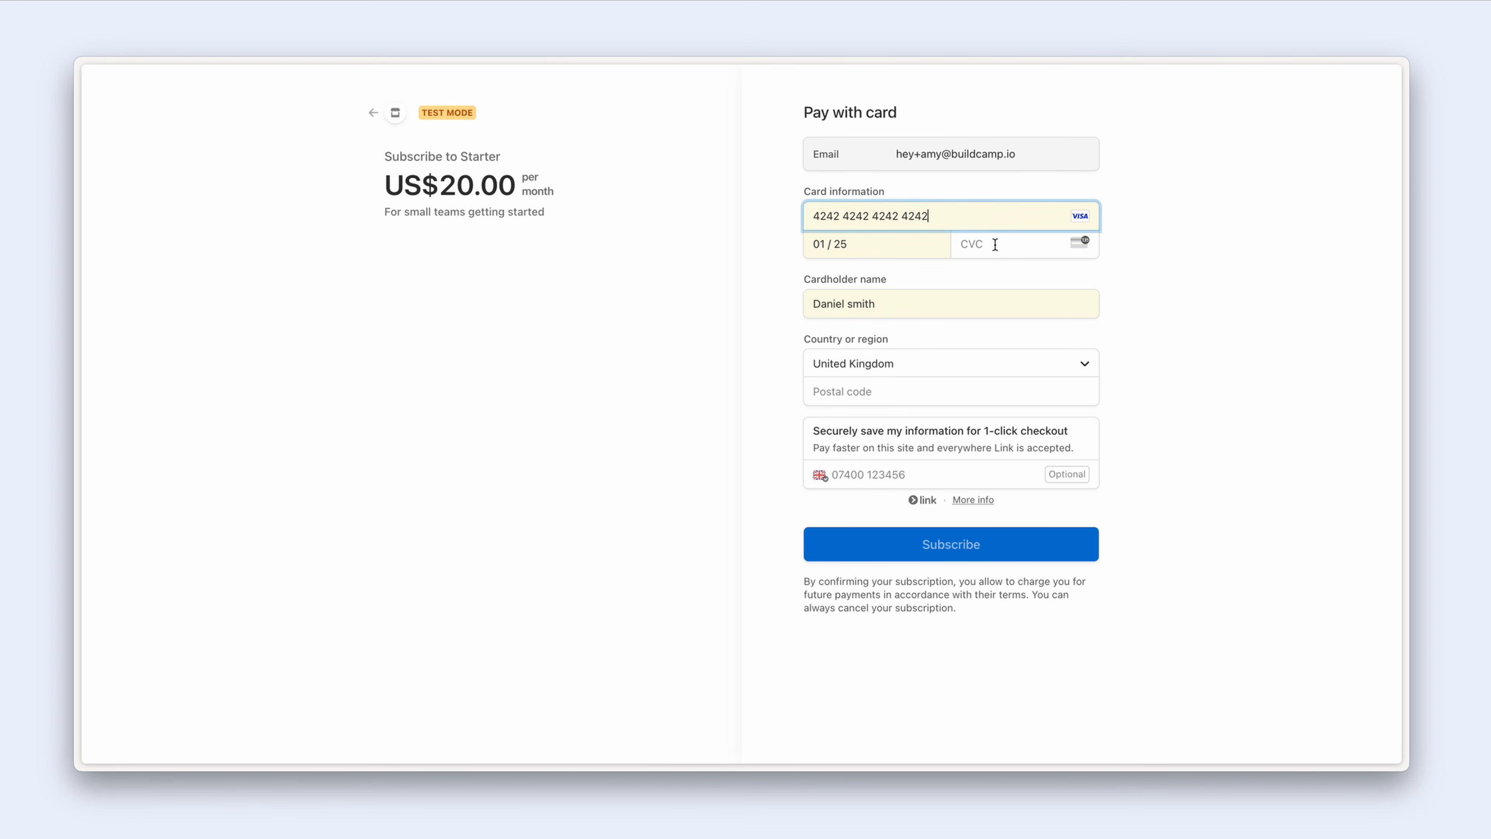
{"action": "left_click", "coordinate": [996, 244]}
{"action": "type", "text": "123"}
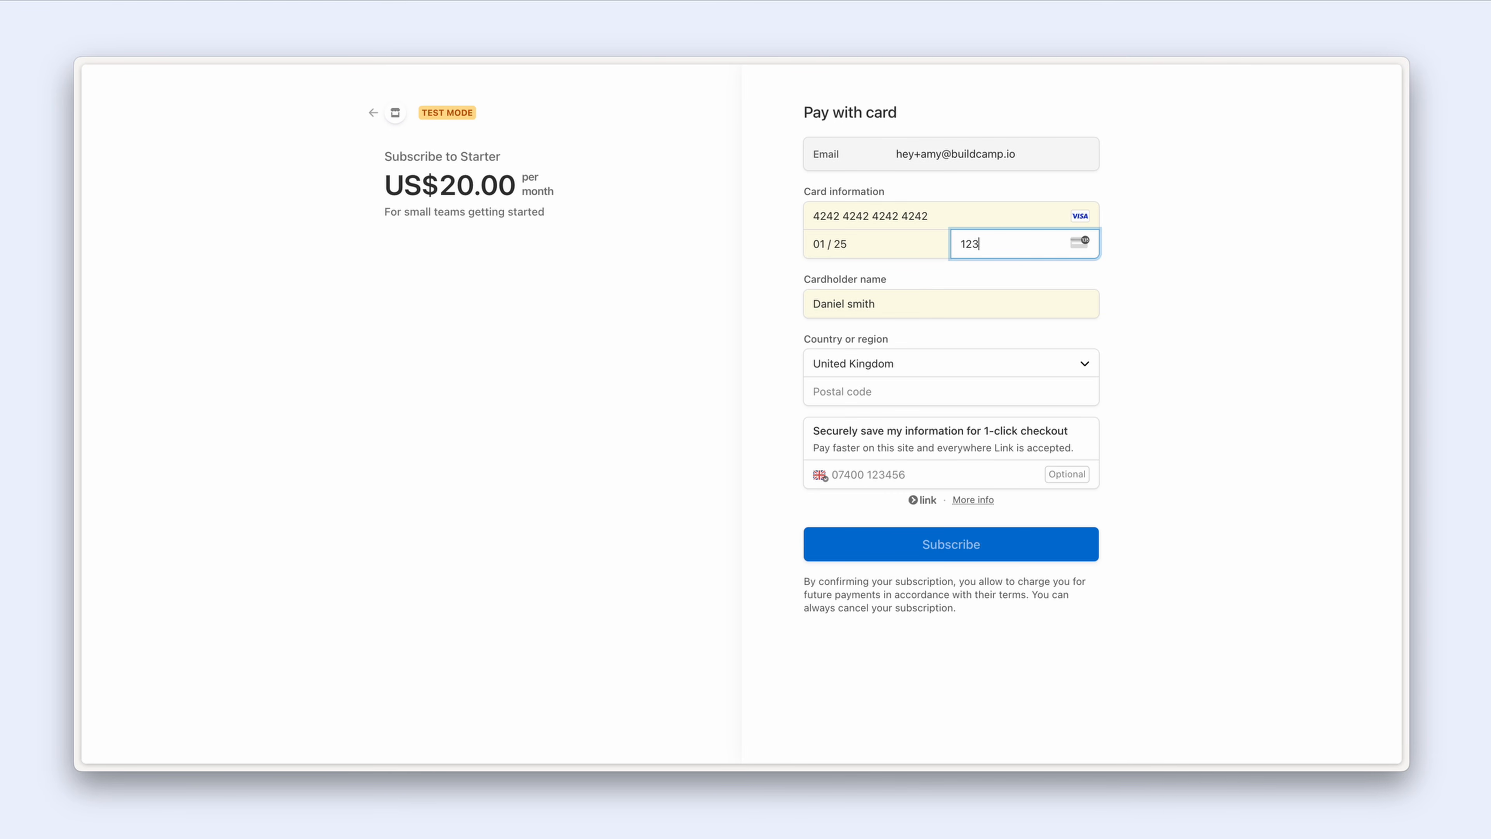
{"action": "left_click", "coordinate": [993, 274]}
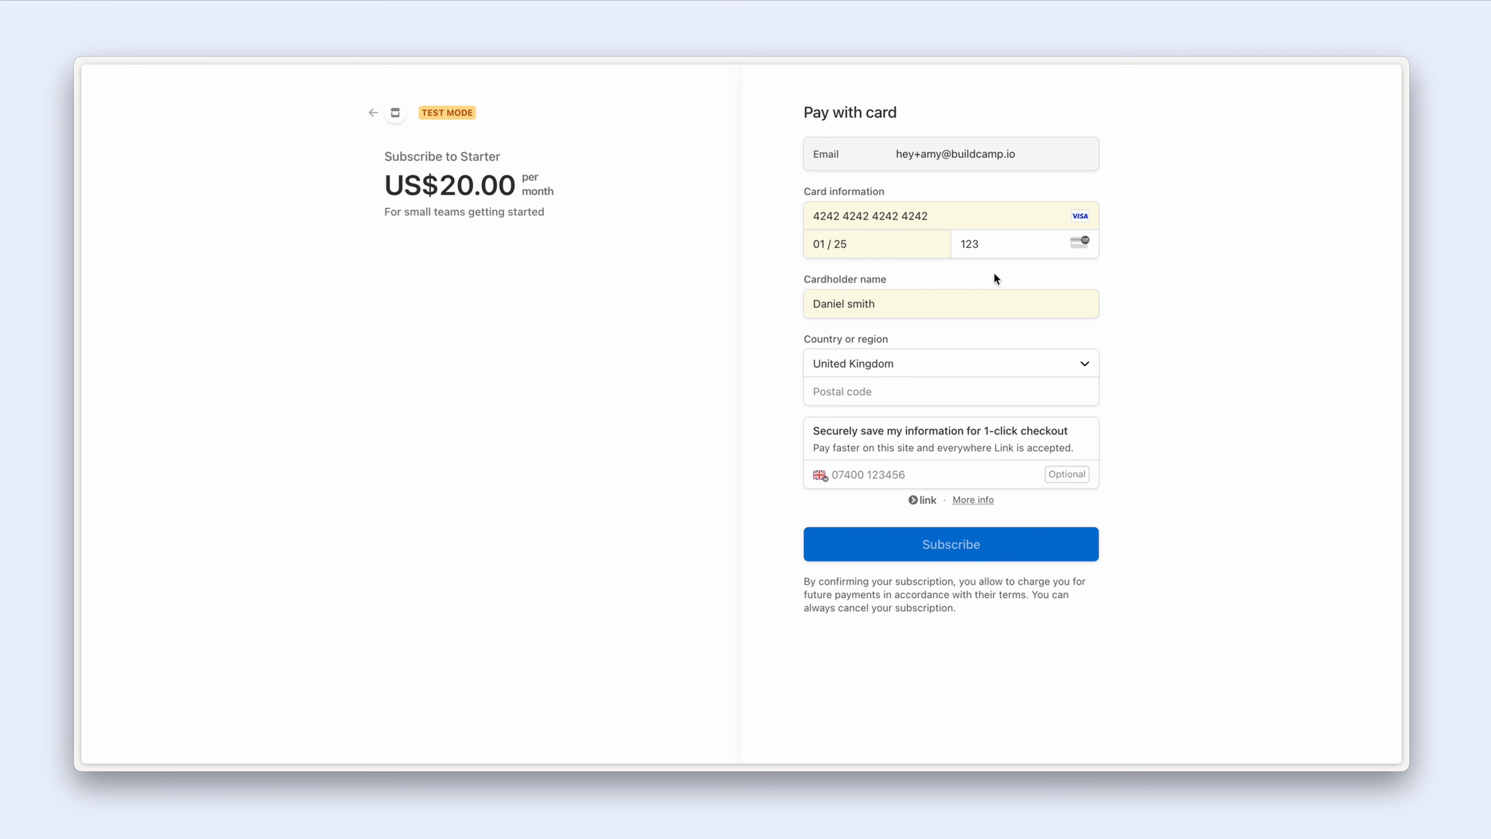
Step: Replace the cardholder name with the subscriber's name and enter the billing postcode
{"action": "left_click_drag", "start_coordinate": [914, 298], "coordinate": [807, 298]}
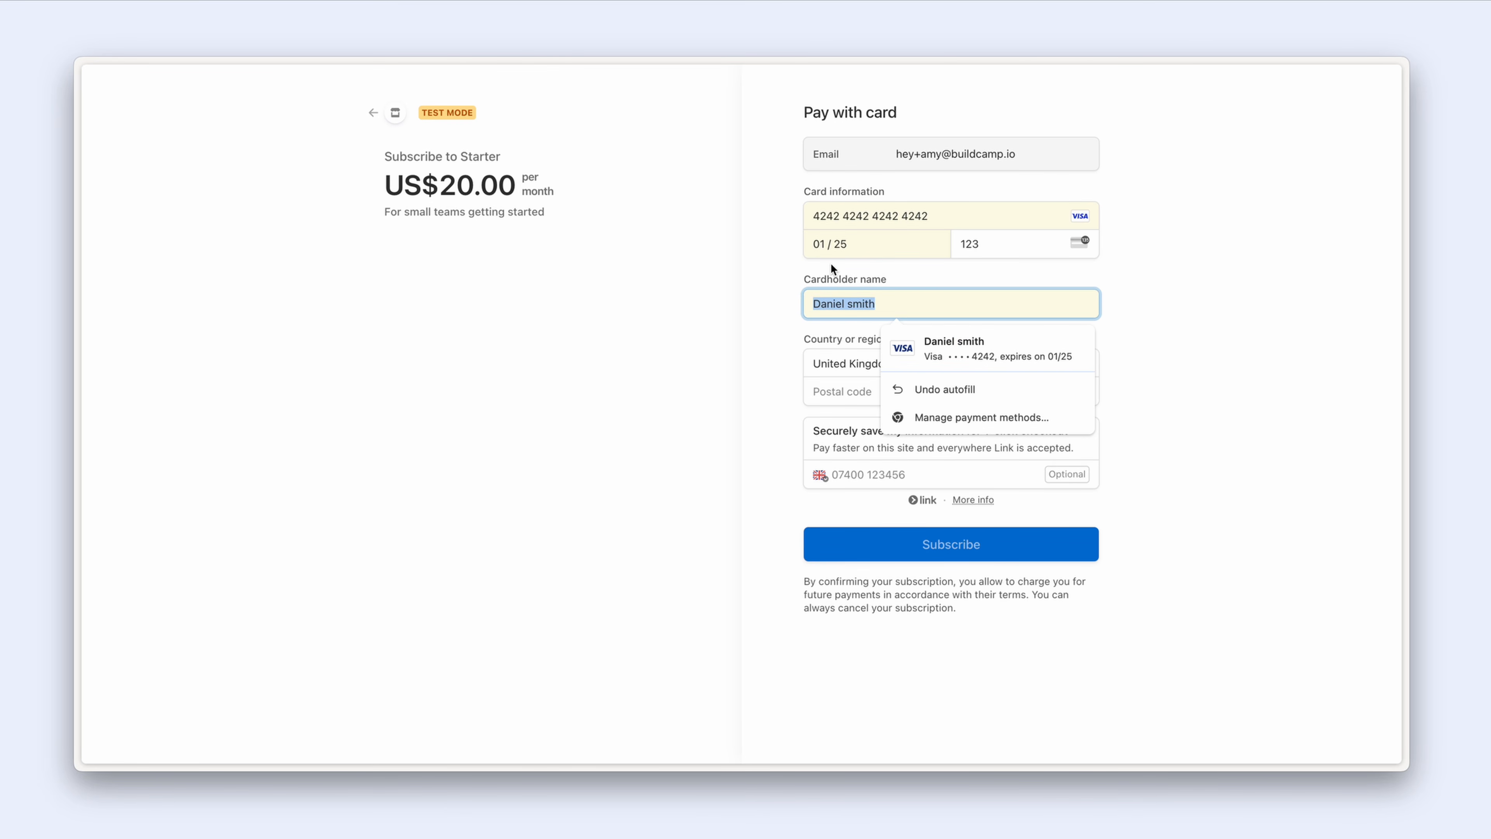
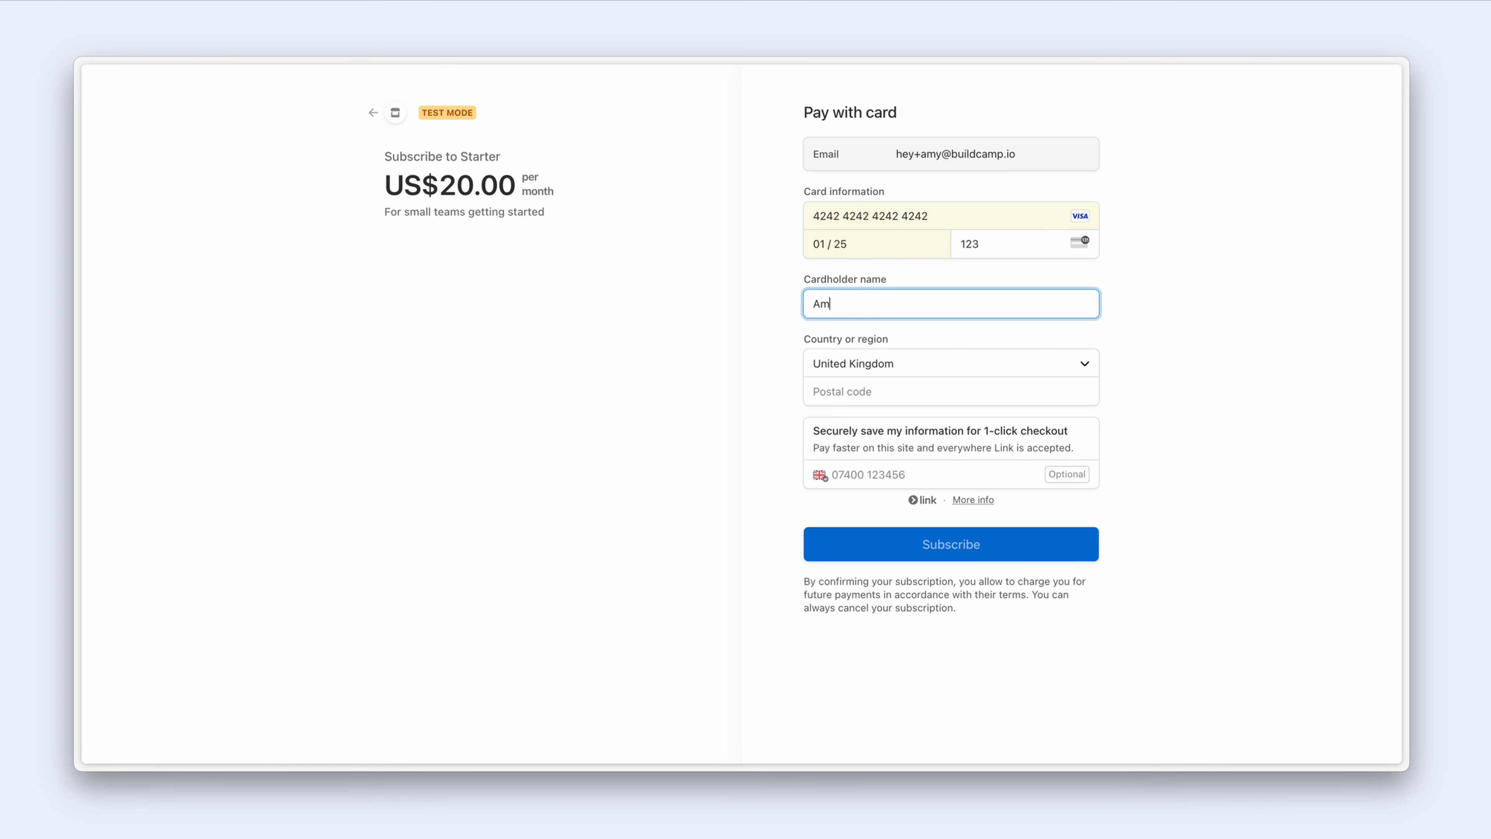
{"action": "left_click", "coordinate": [852, 394]}
{"action": "type", "text": "BN1 5RT"}
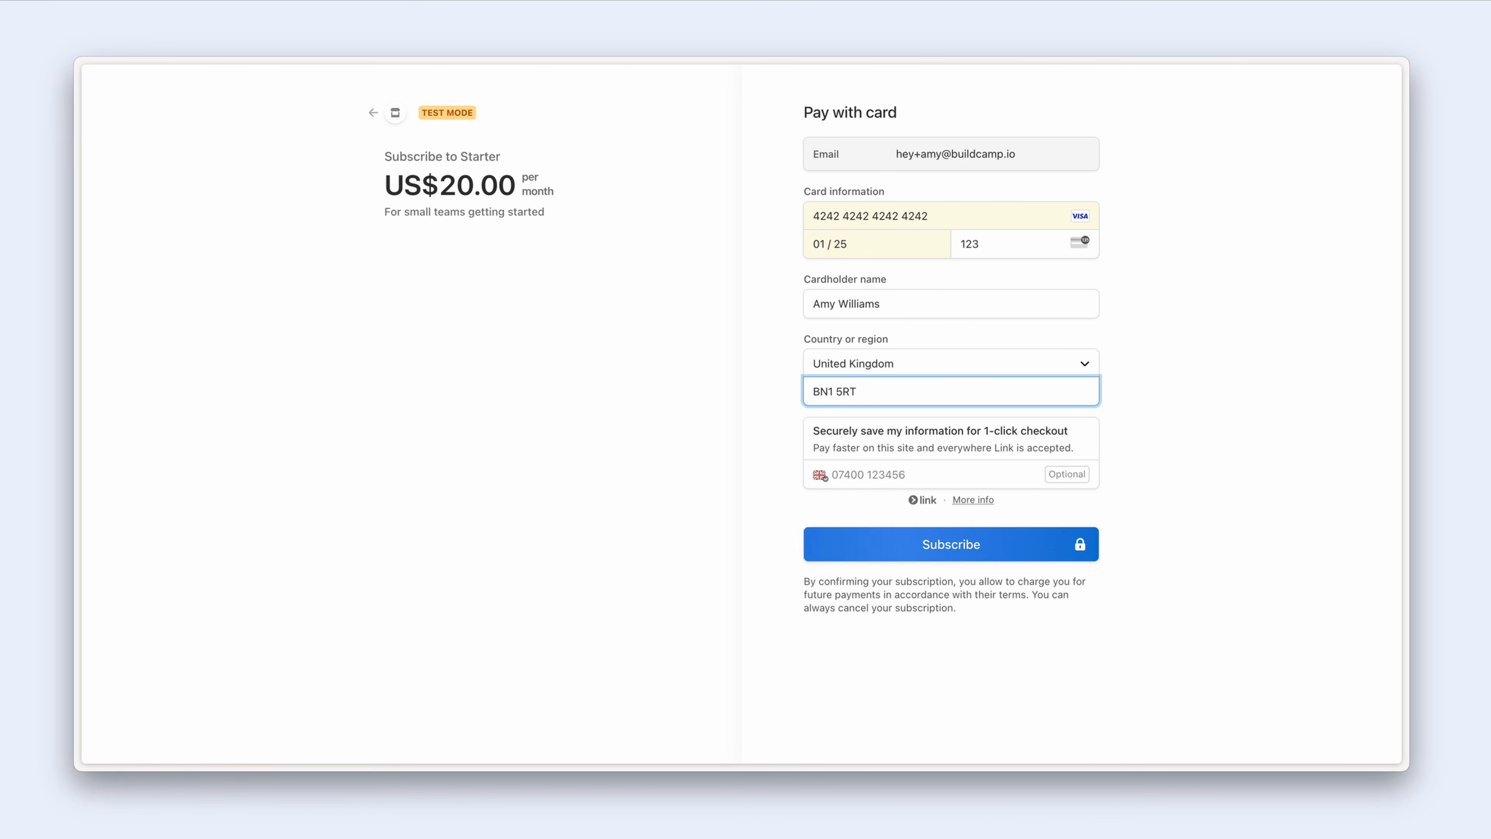
{"action": "left_click", "coordinate": [855, 508]}
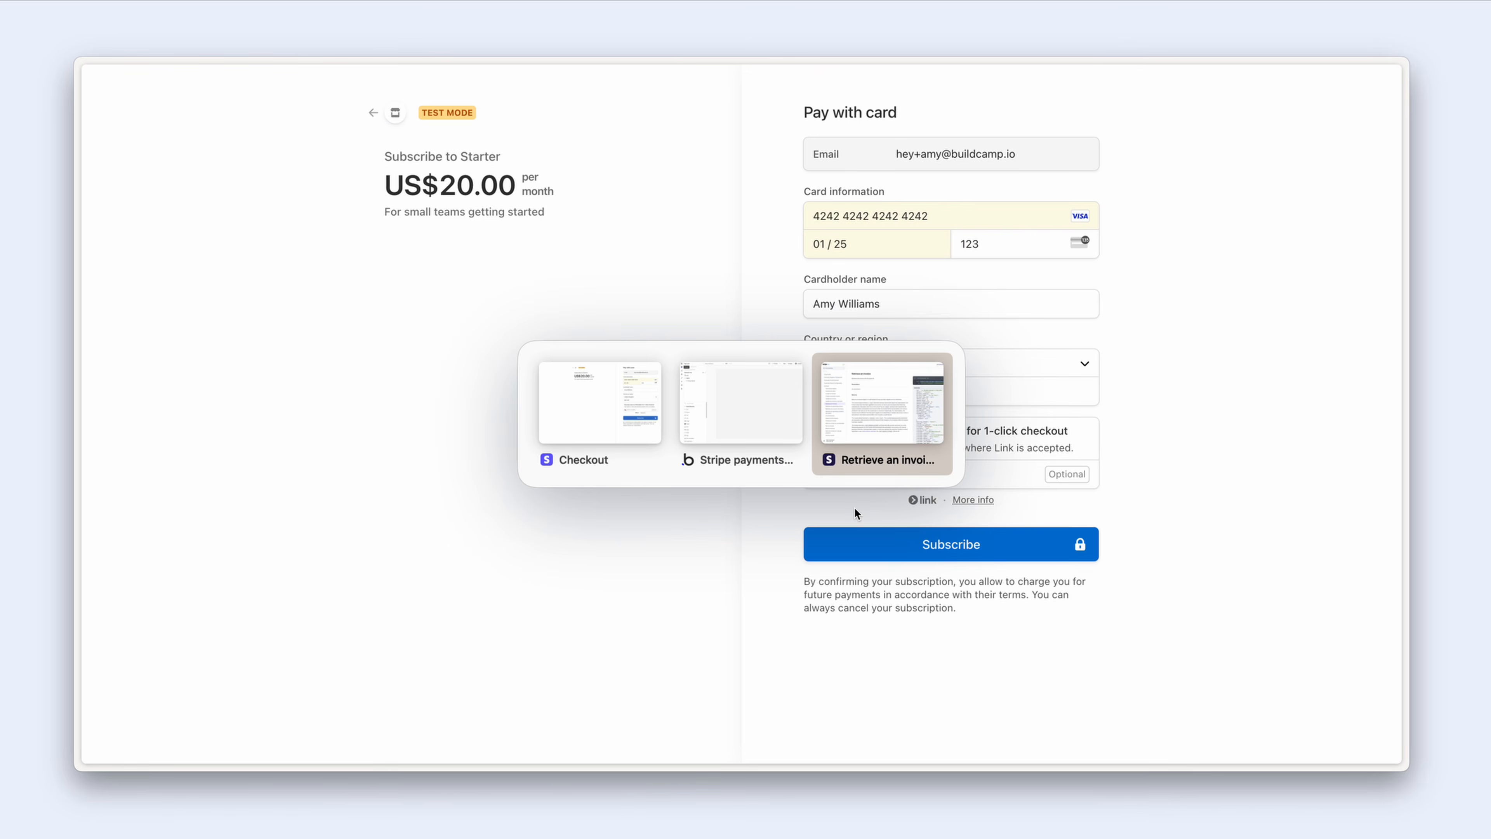
{"action": "key", "text": "alt+Tab"}
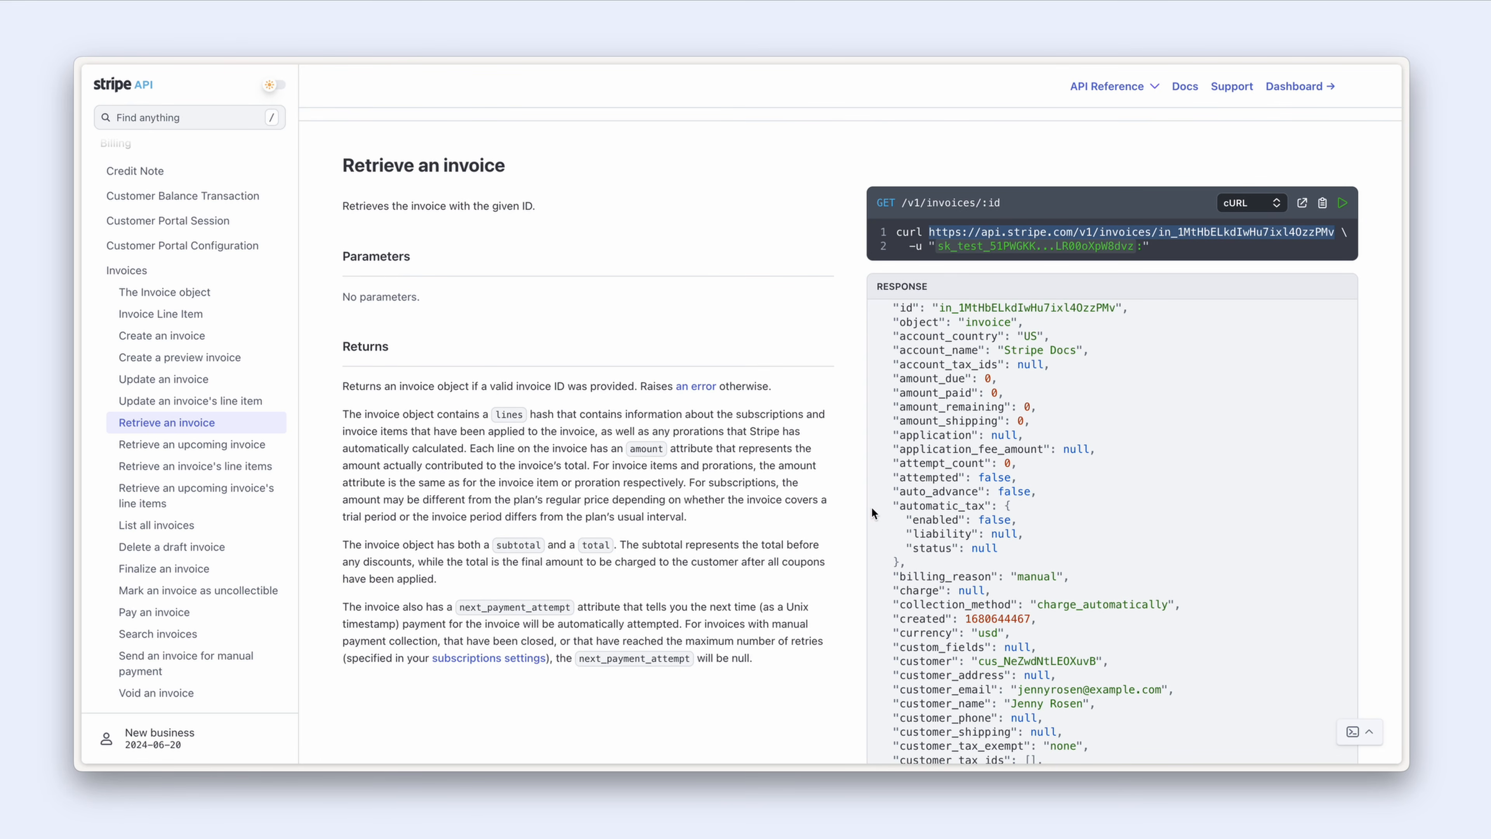
{"action": "left_click", "coordinate": [1286, 87]}
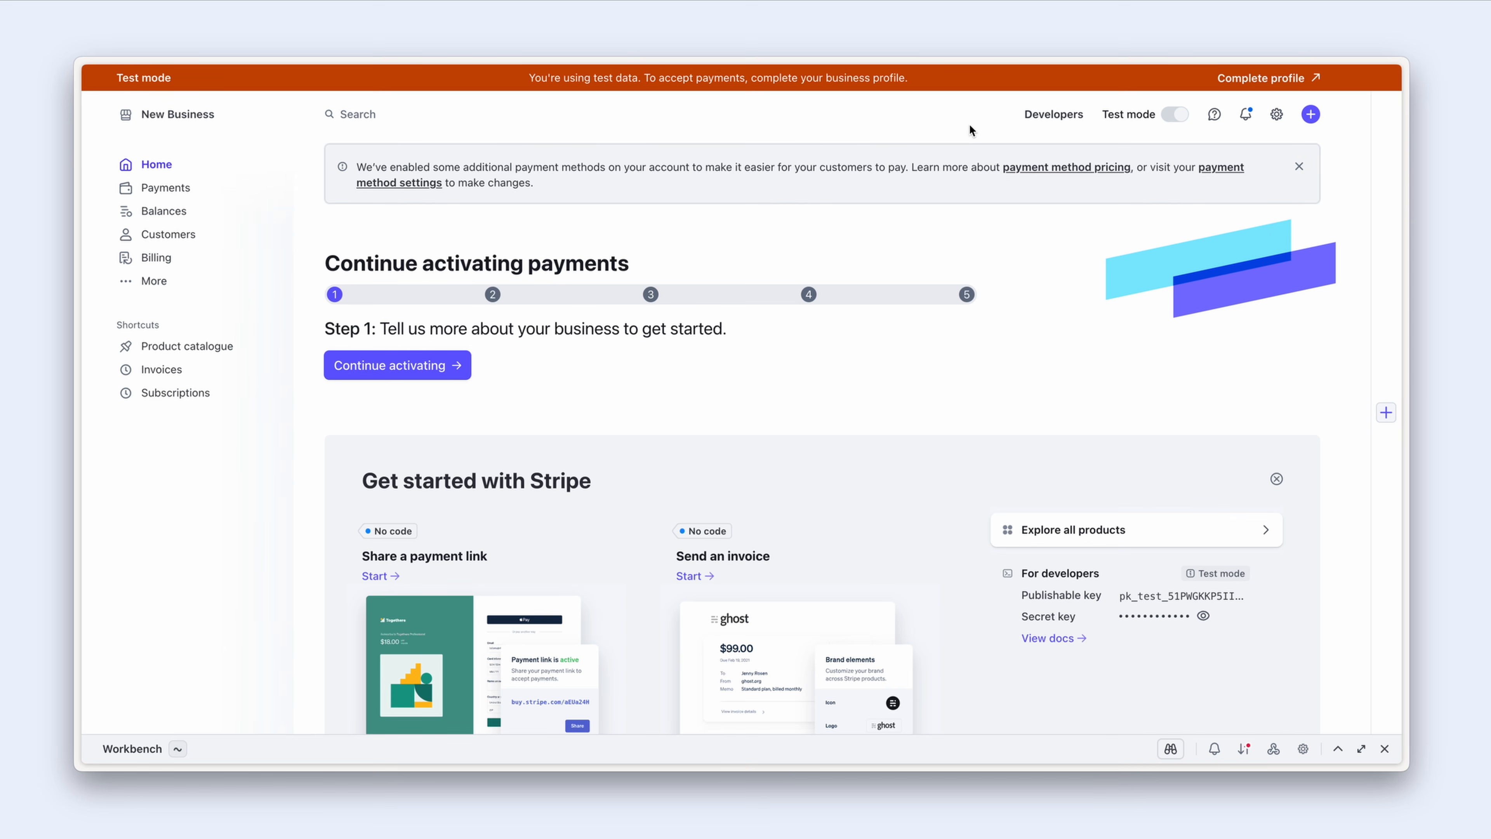
{"action": "left_click", "coordinate": [1062, 121]}
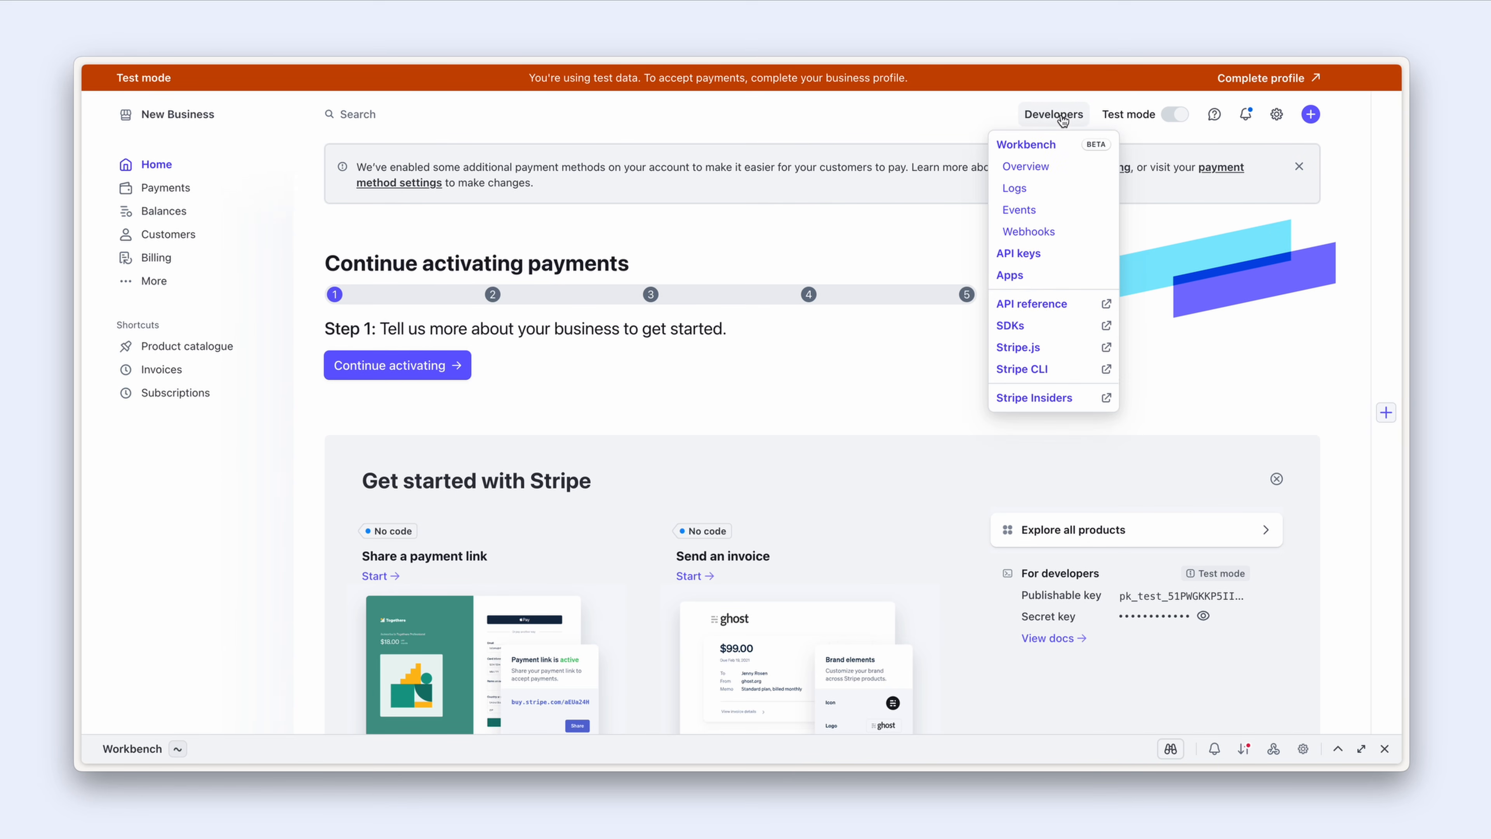
{"action": "left_click", "coordinate": [1064, 235]}
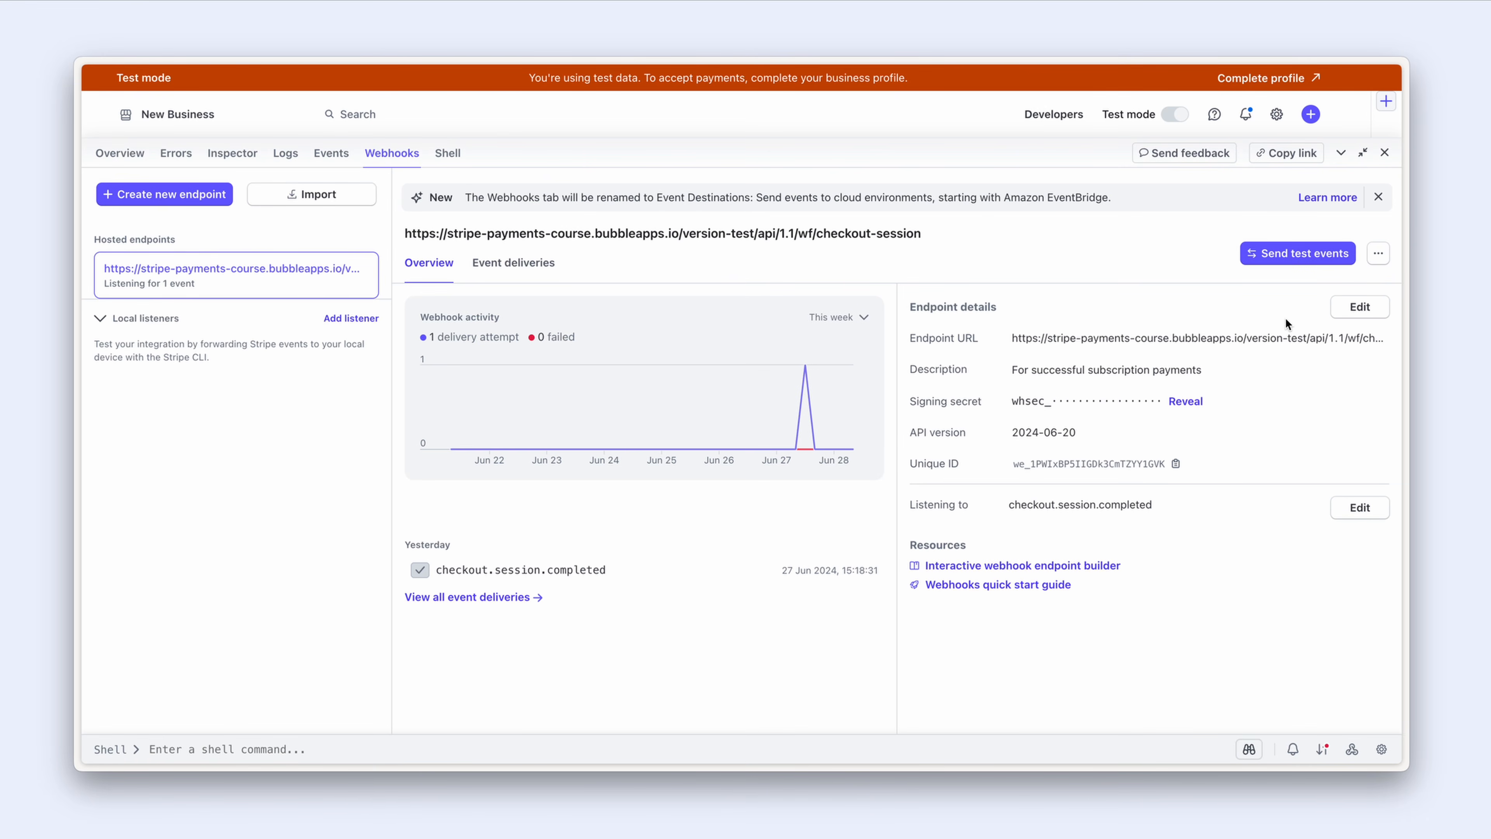
{"action": "left_click", "coordinate": [1362, 311]}
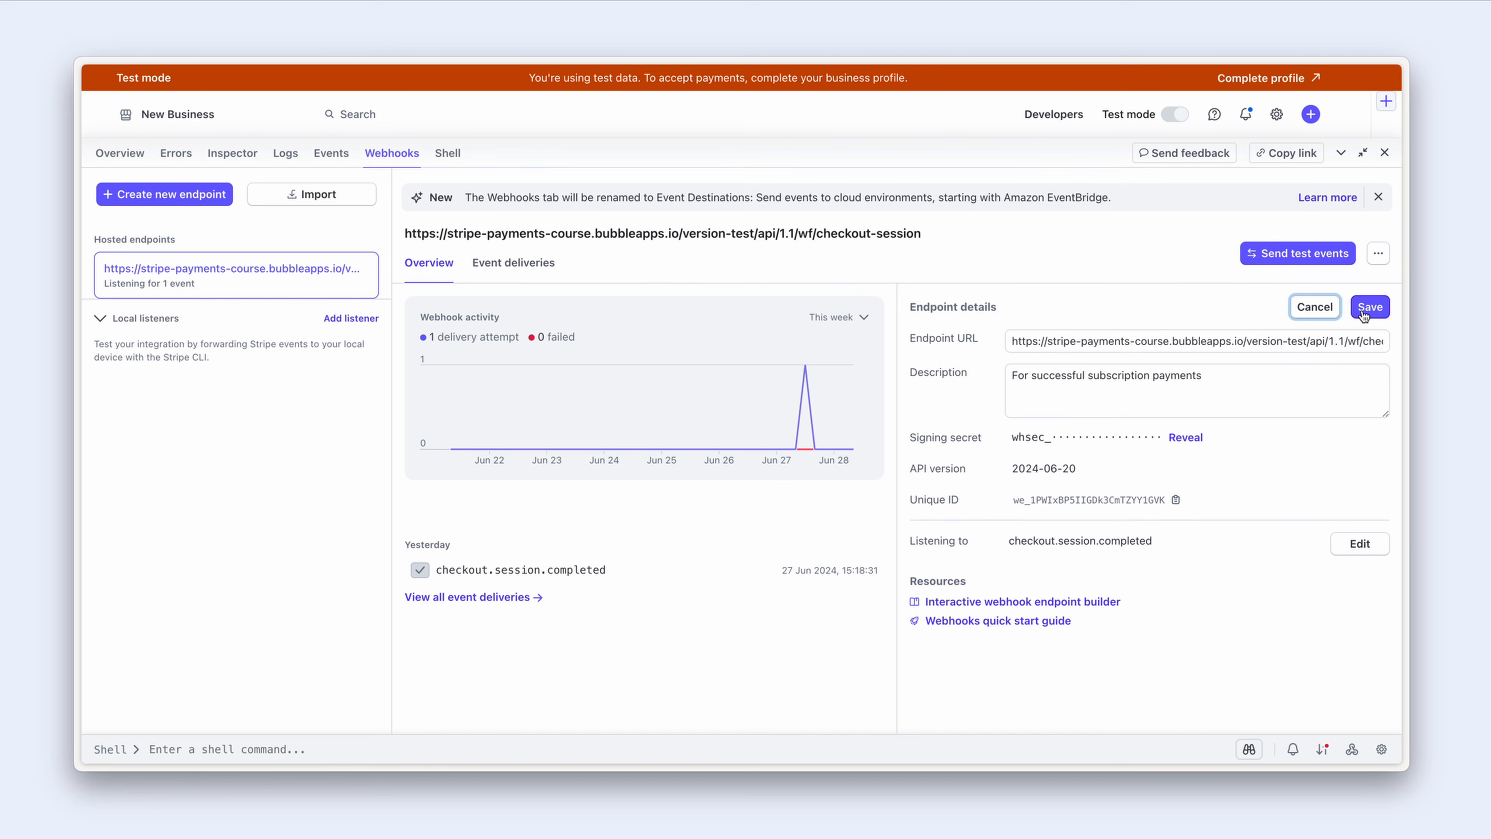
{"action": "left_click_drag", "start_coordinate": [1350, 342], "coordinate": [1383, 345]}
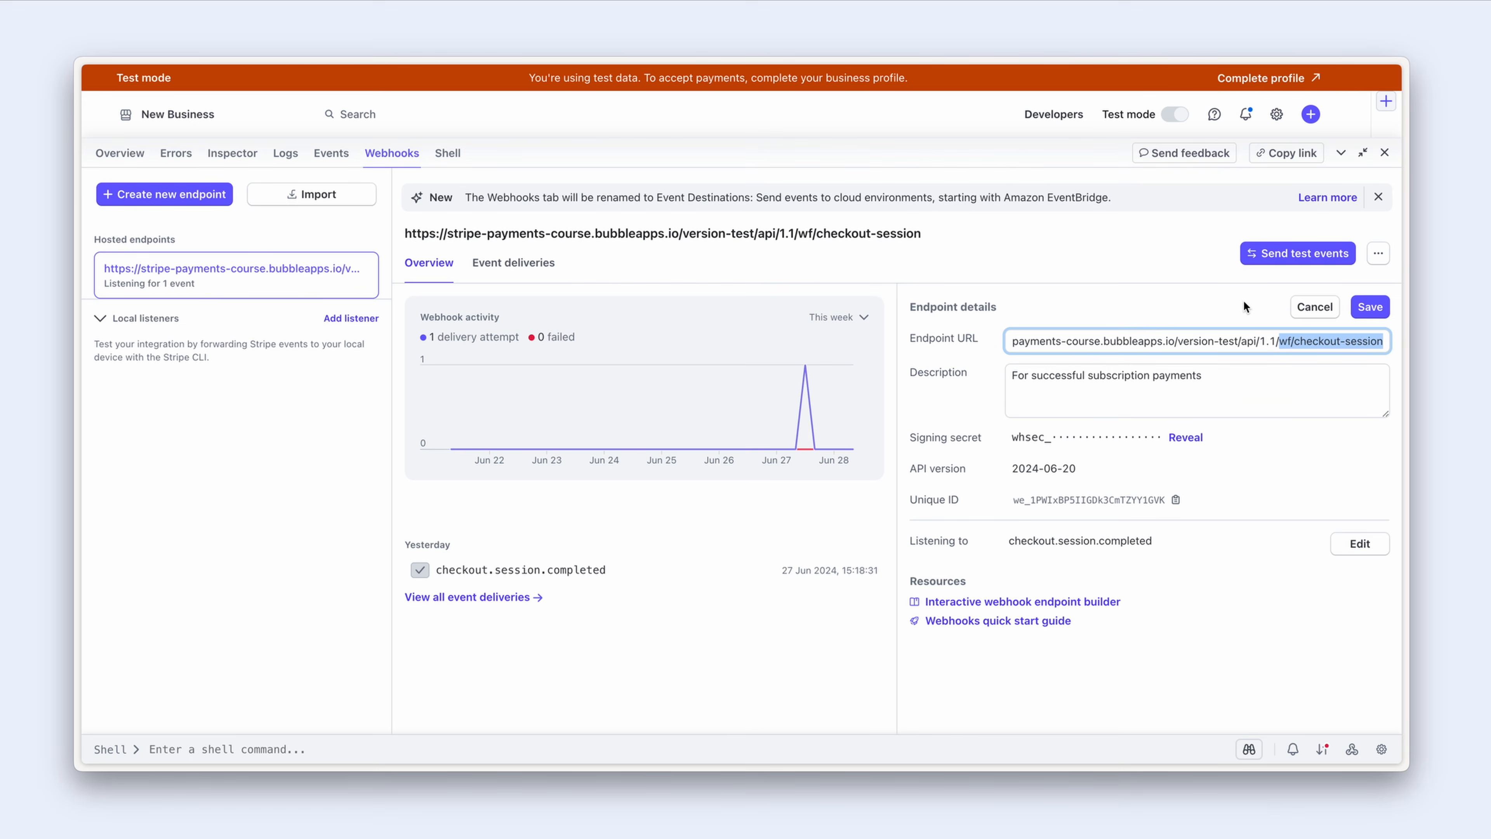
{"action": "left_click", "coordinate": [1305, 309]}
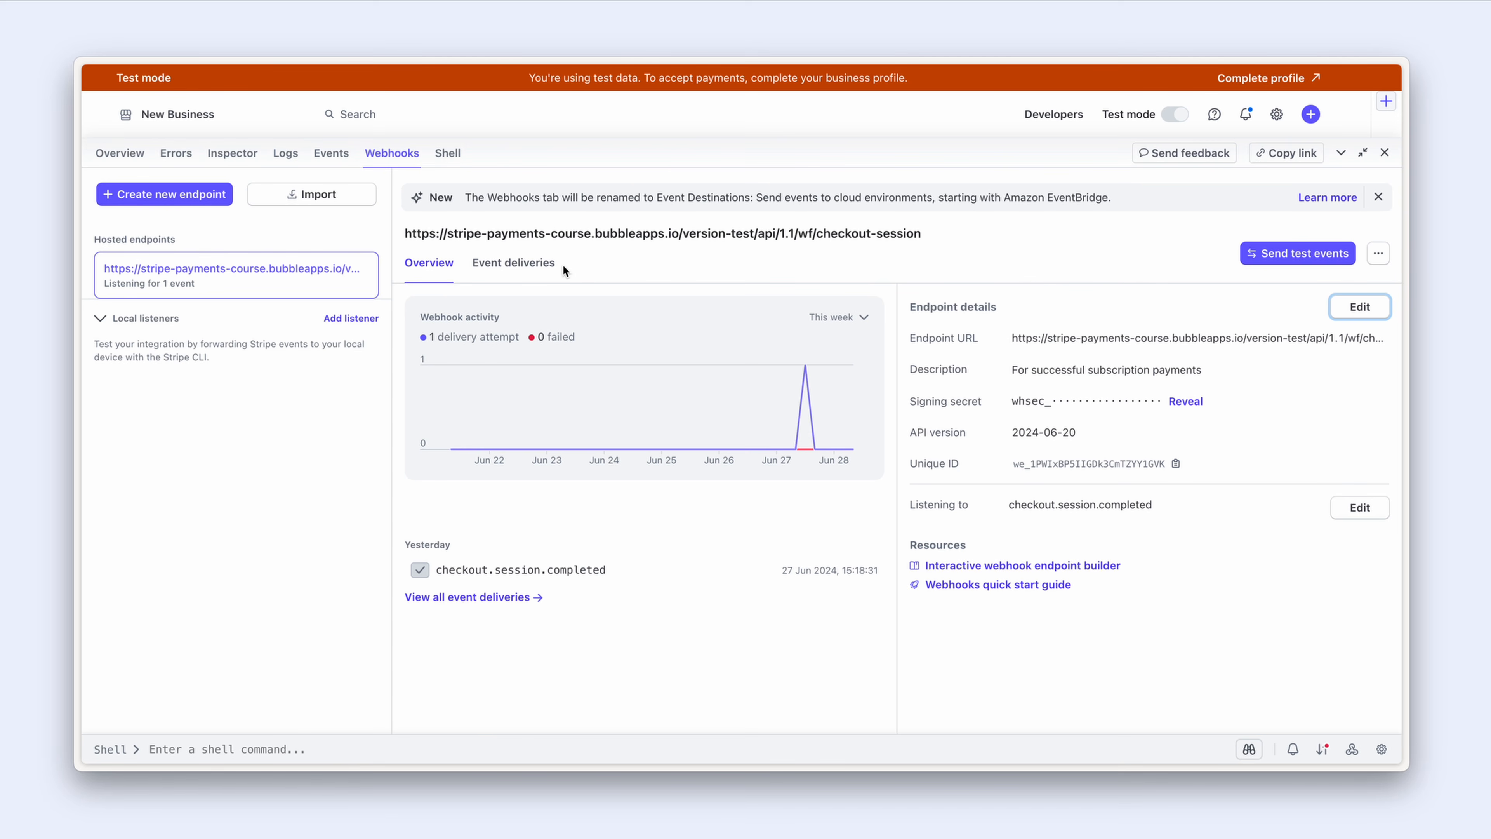
{"action": "left_click", "coordinate": [120, 154]}
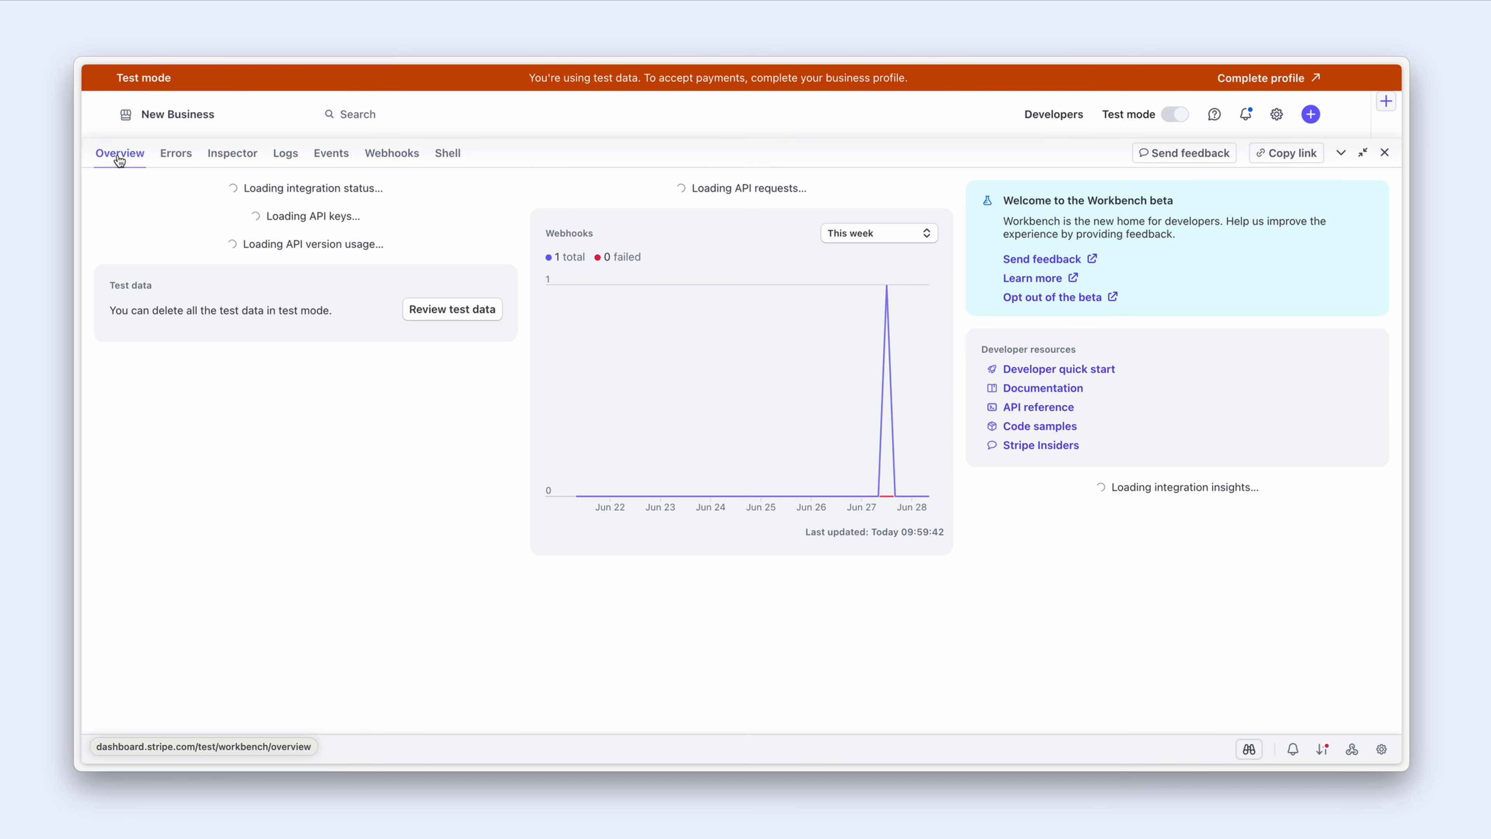
{"action": "left_click", "coordinate": [1342, 152]}
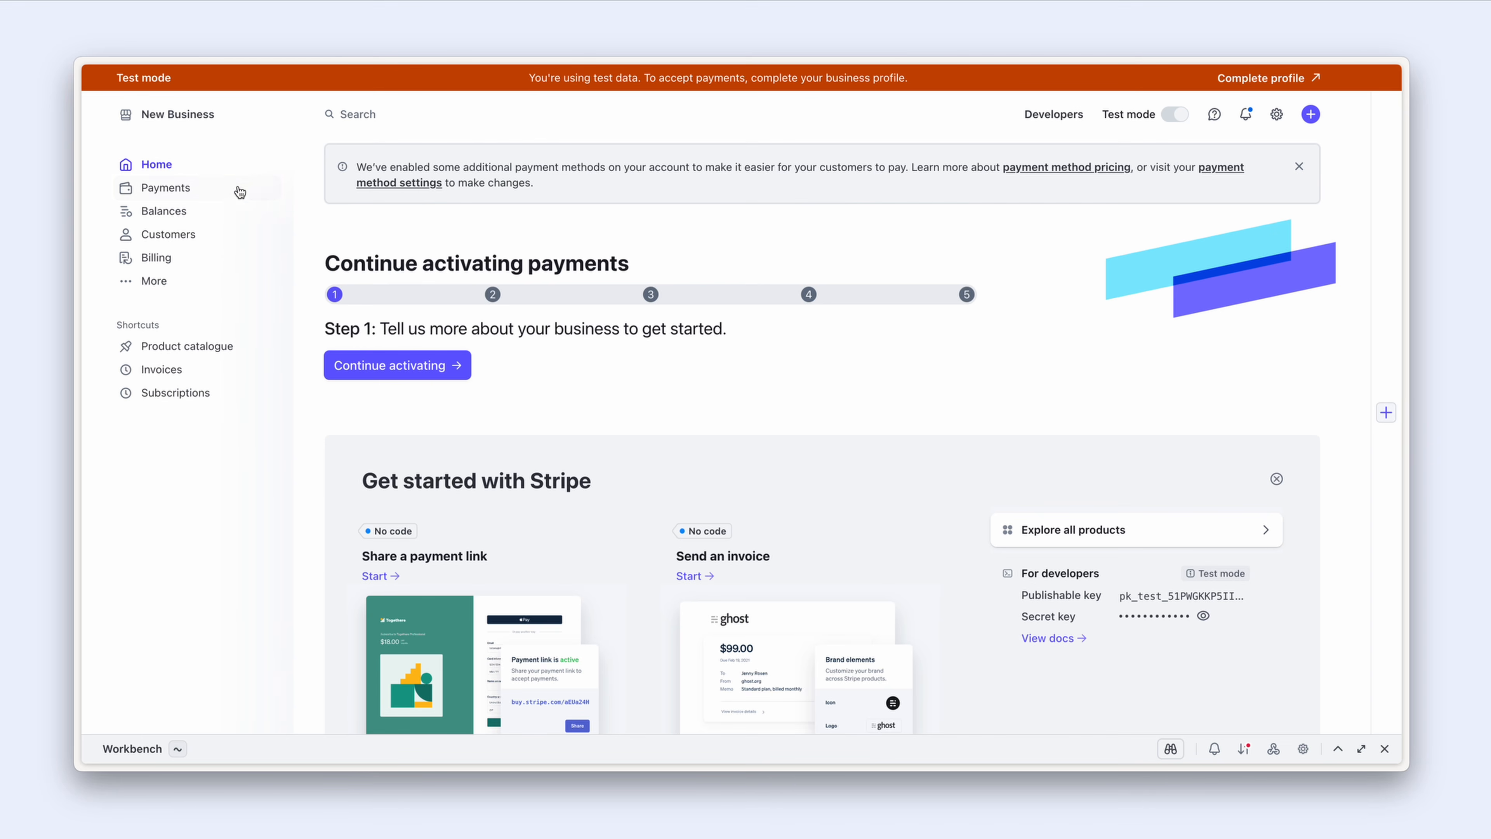
{"action": "left_click", "coordinate": [202, 235]}
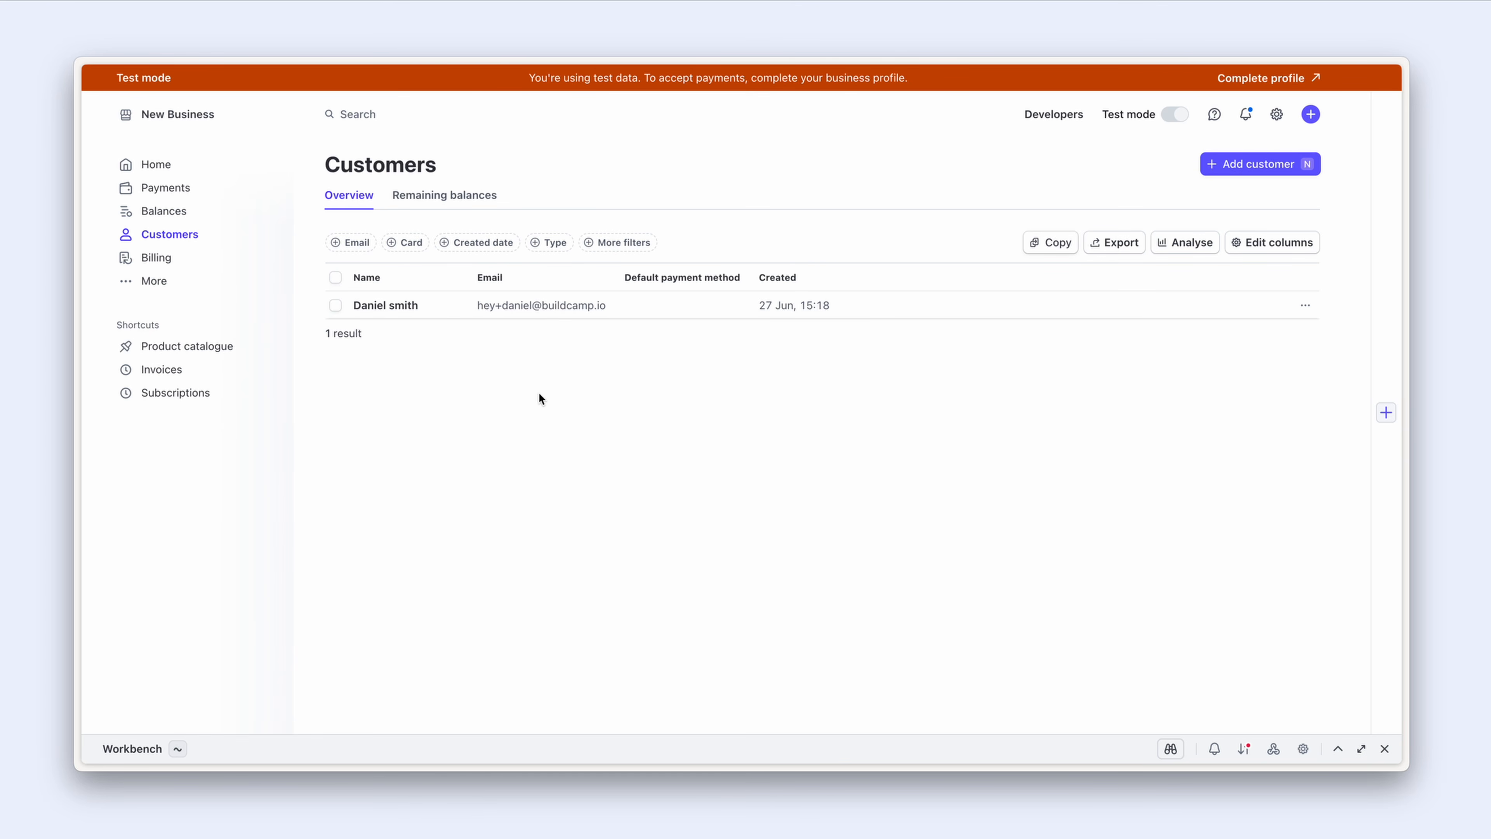
{"action": "key", "text": "ctrl+Tab"}
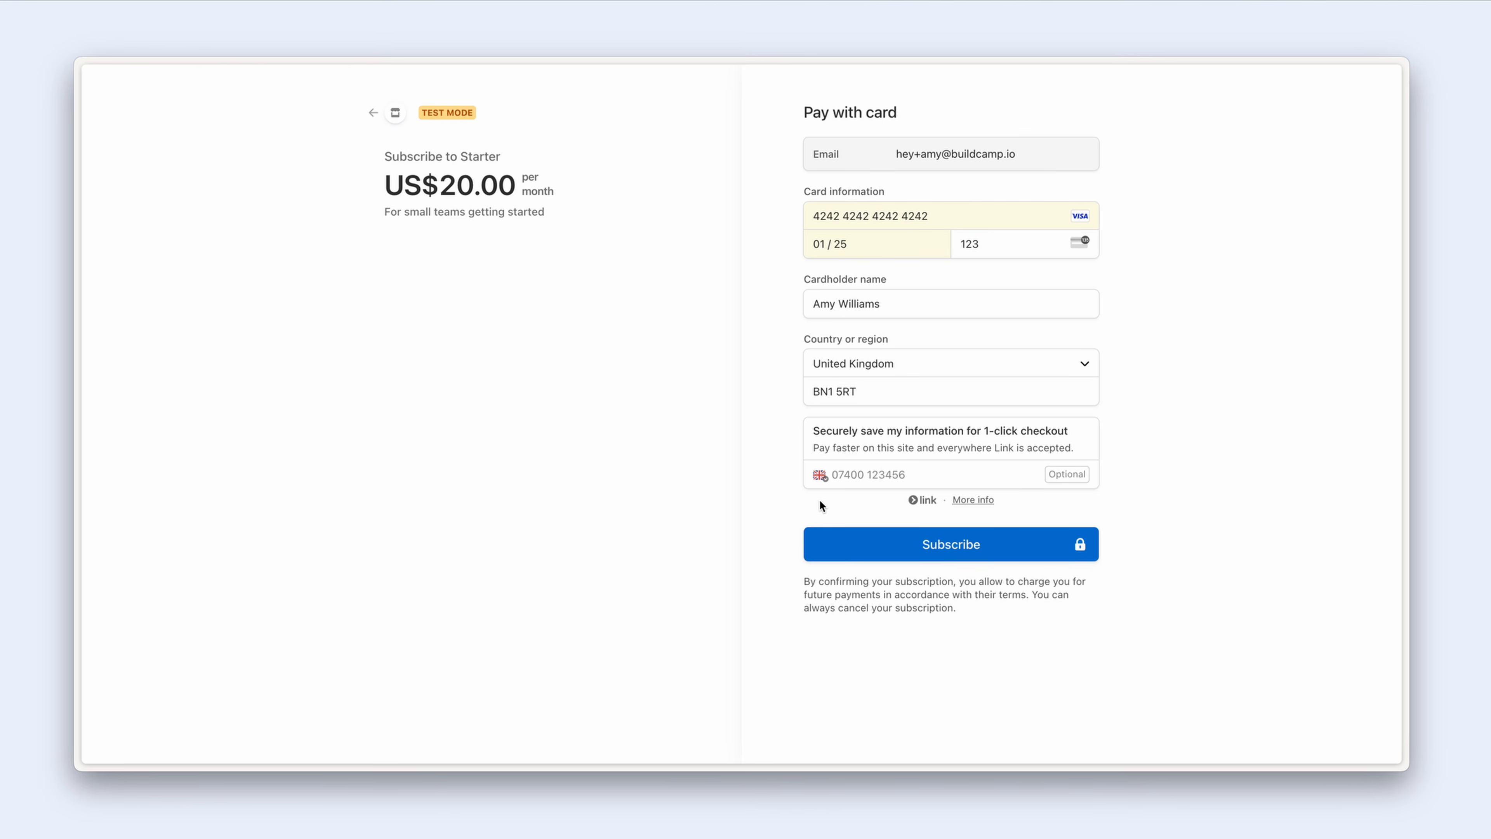
Step: Pay for the Starter subscription and dismiss the success message on the pricing page
{"action": "left_click", "coordinate": [860, 544]}
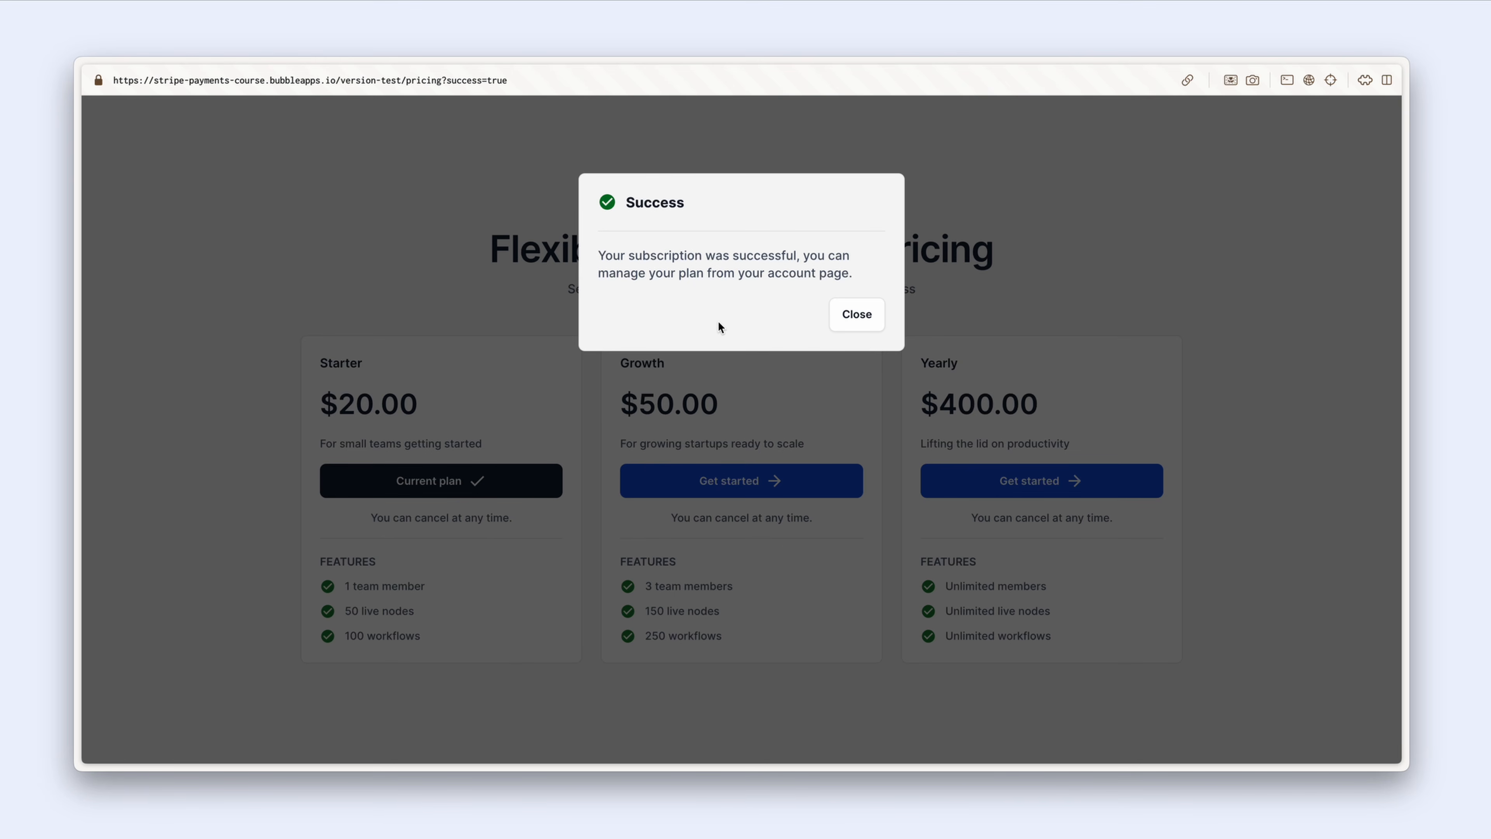
{"action": "left_click", "coordinate": [854, 321]}
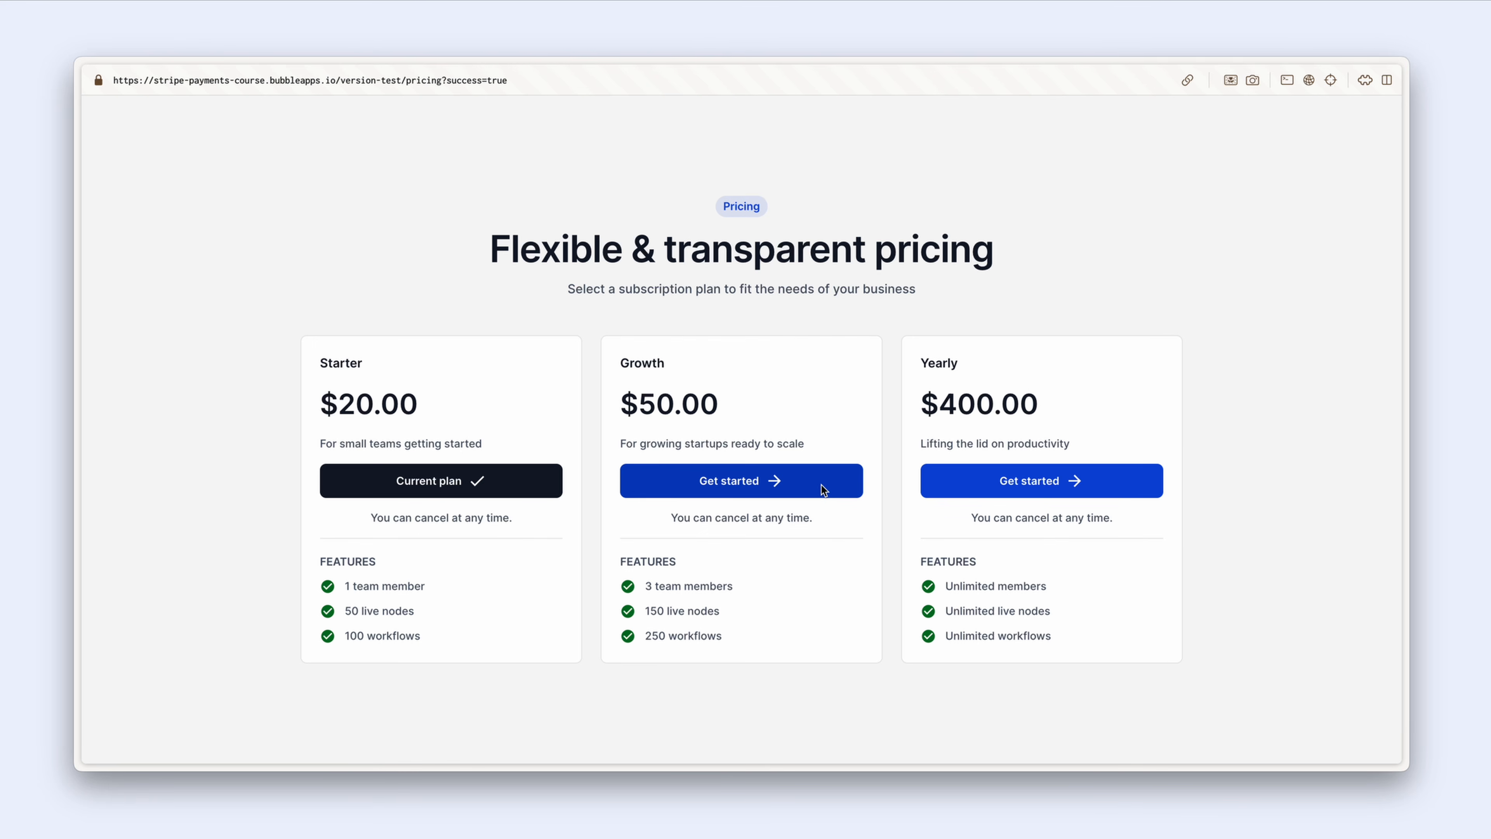
{"action": "key", "text": "ctrl+Tab"}
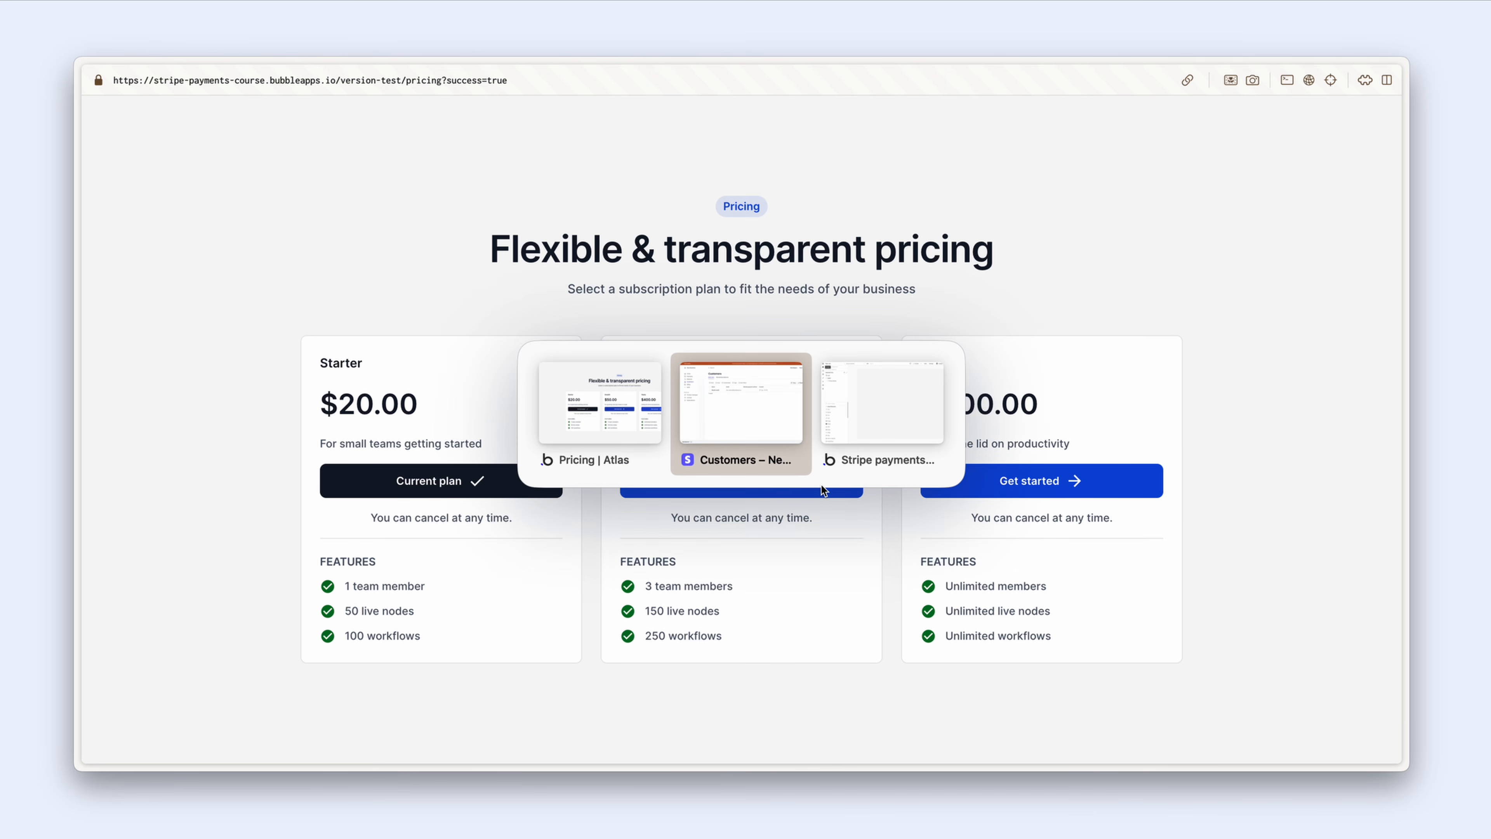
Step: Open the Starter record in App data > All Subscriptions and copy its customer ID
{"action": "left_click", "coordinate": [95, 172]}
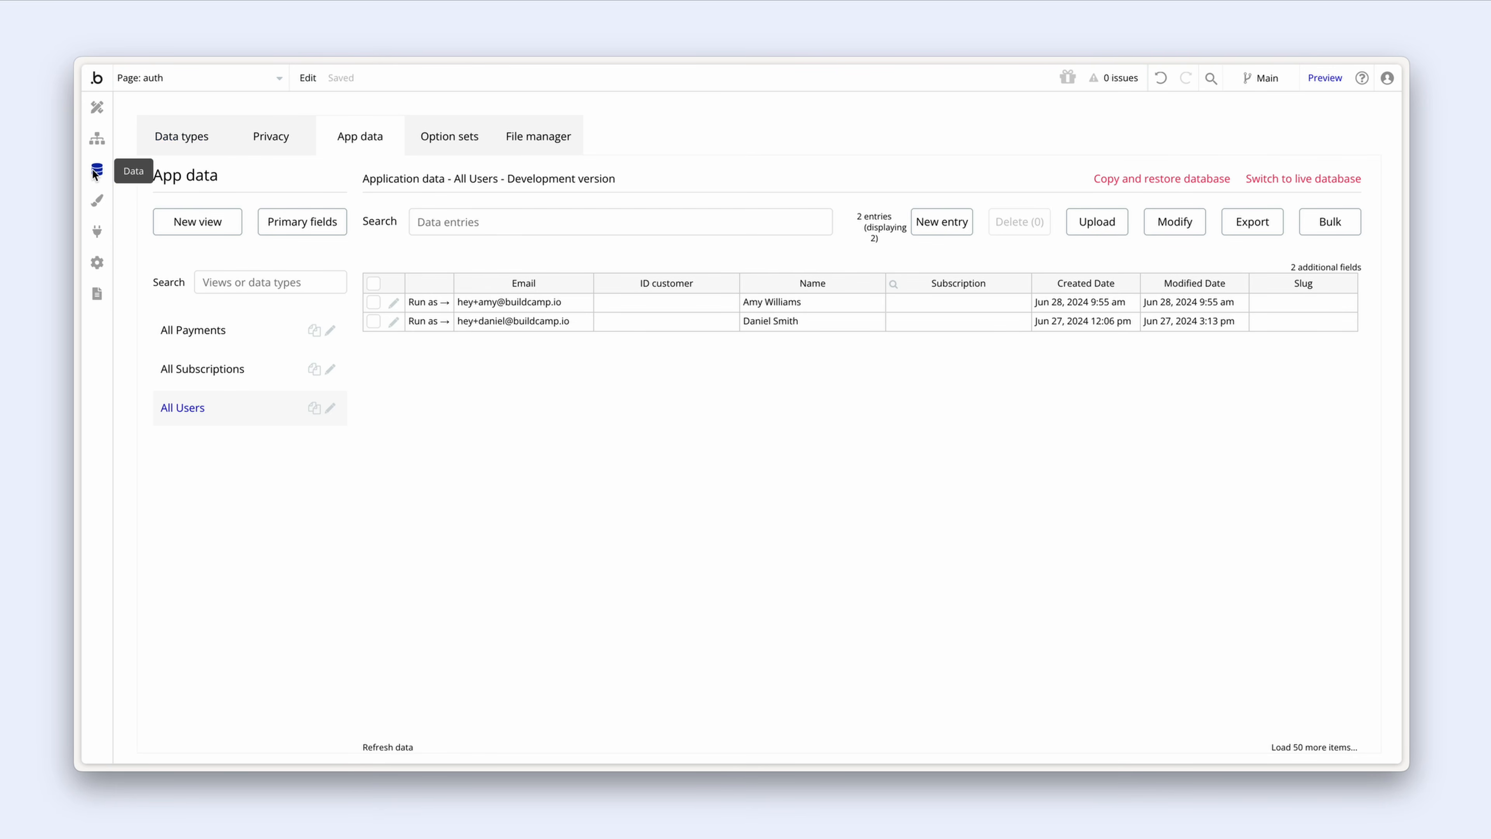
{"action": "left_click", "coordinate": [232, 374]}
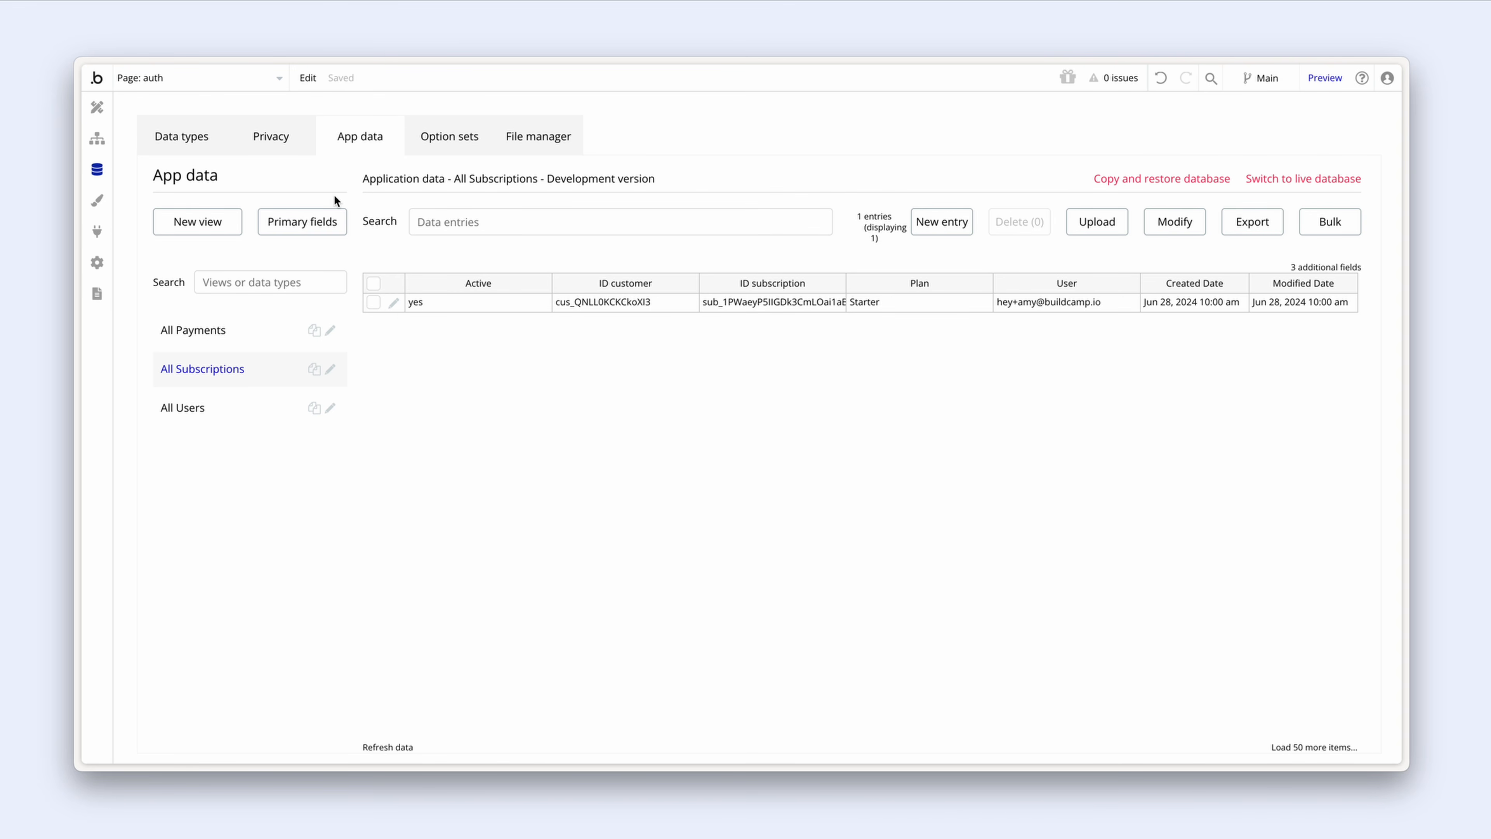
{"action": "left_click", "coordinate": [393, 305]}
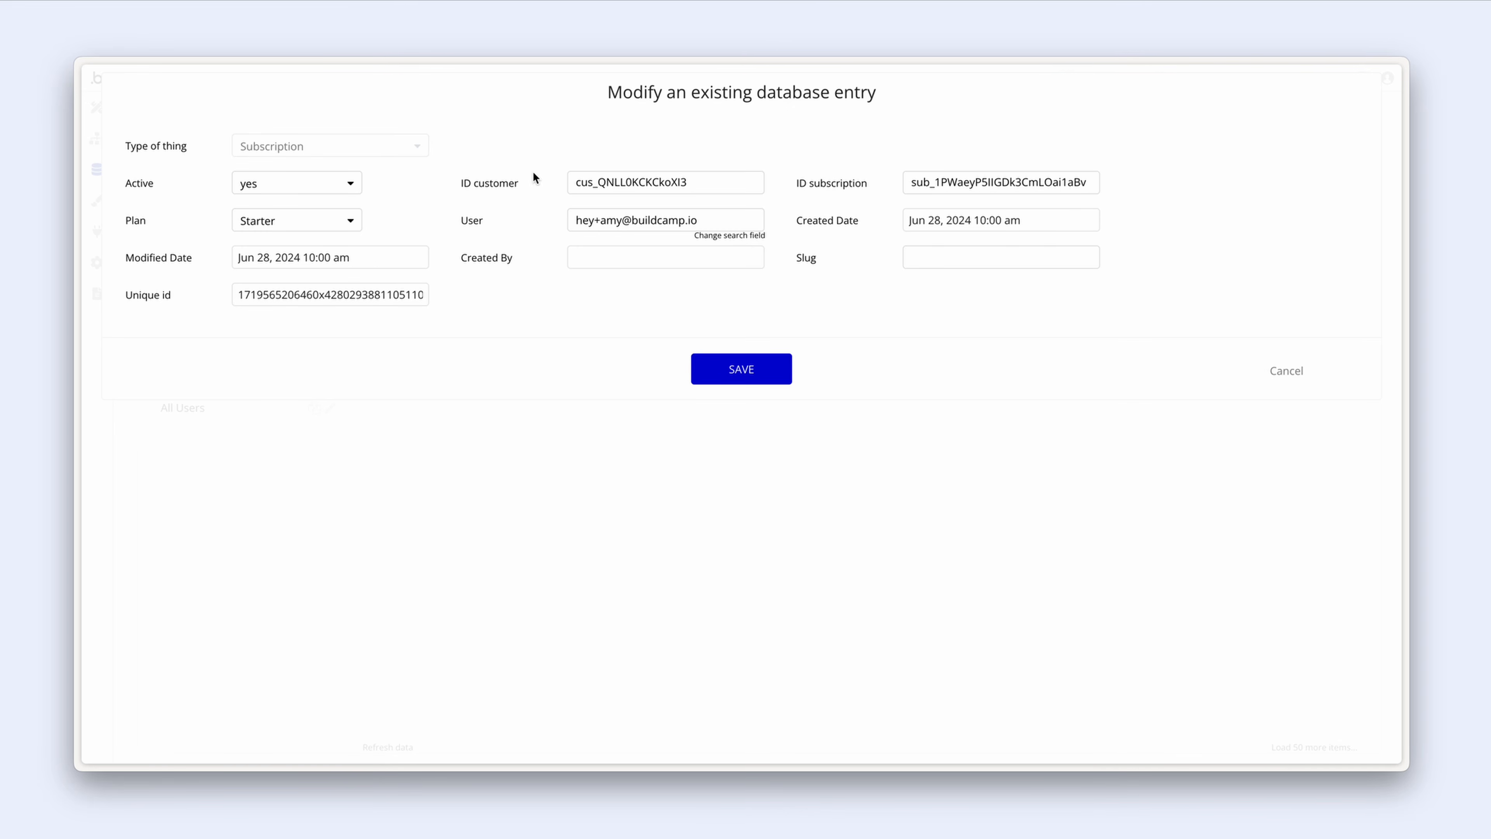
{"action": "left_click_drag", "start_coordinate": [719, 183], "coordinate": [559, 183]}
{"action": "key", "text": "ctrl+c"}
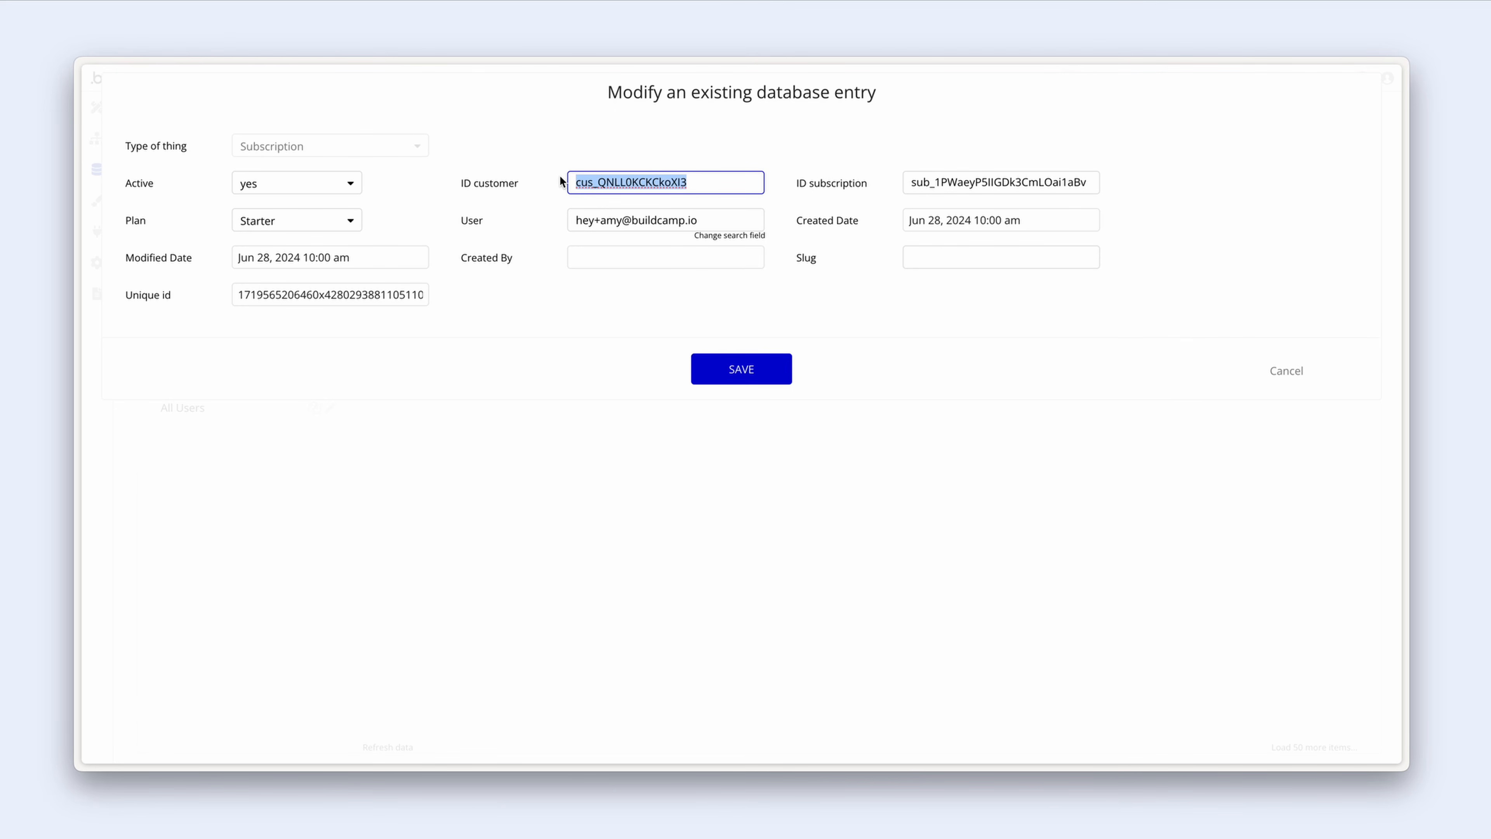
{"action": "key", "text": "alt+Tab"}
{"action": "key", "text": "alt+Tab"}
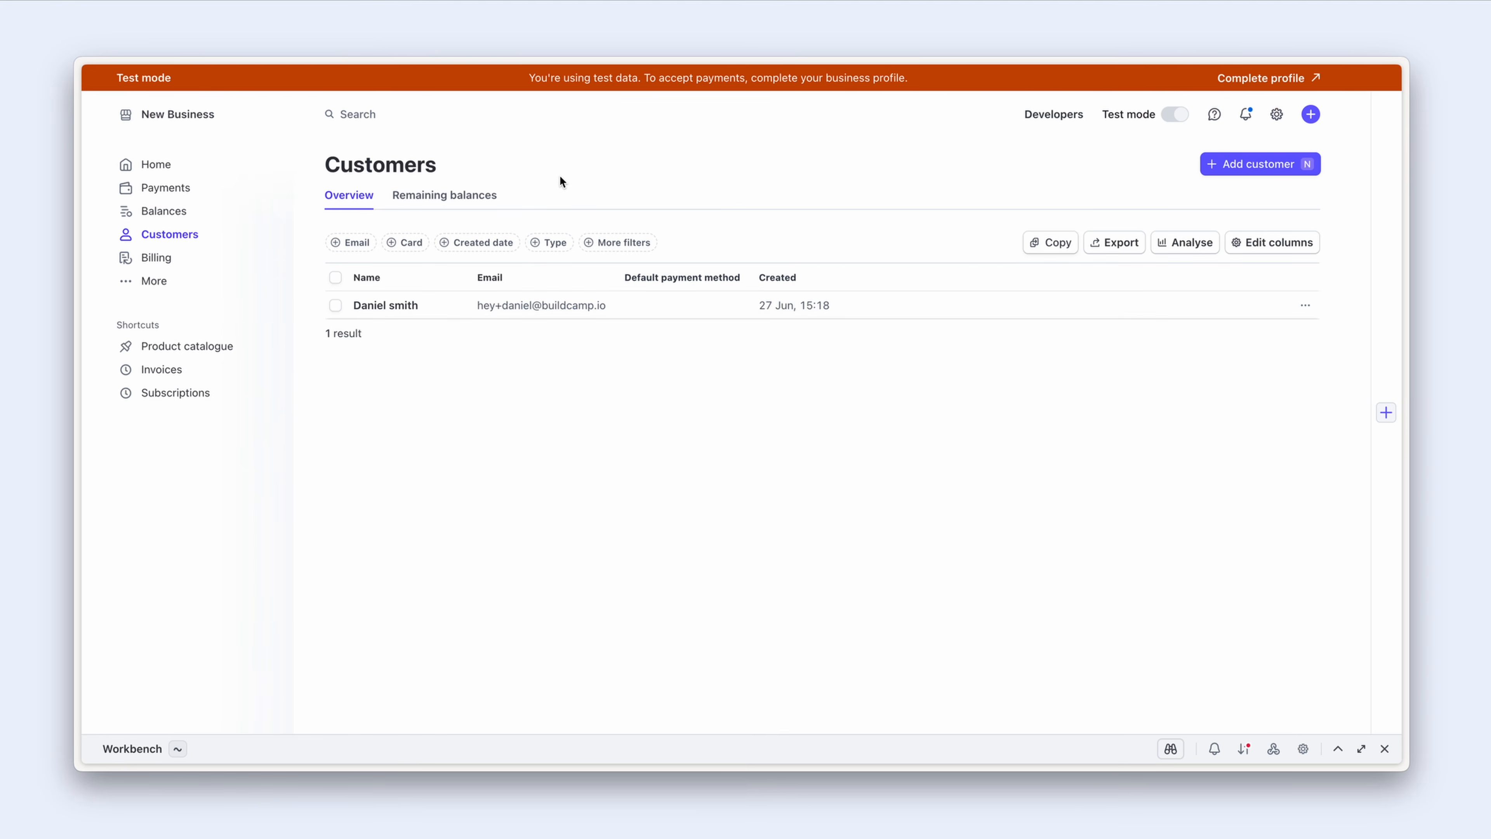
Step: Search the Stripe dashboard for the copied customer ID and open that customer
{"action": "left_click", "coordinate": [373, 115]}
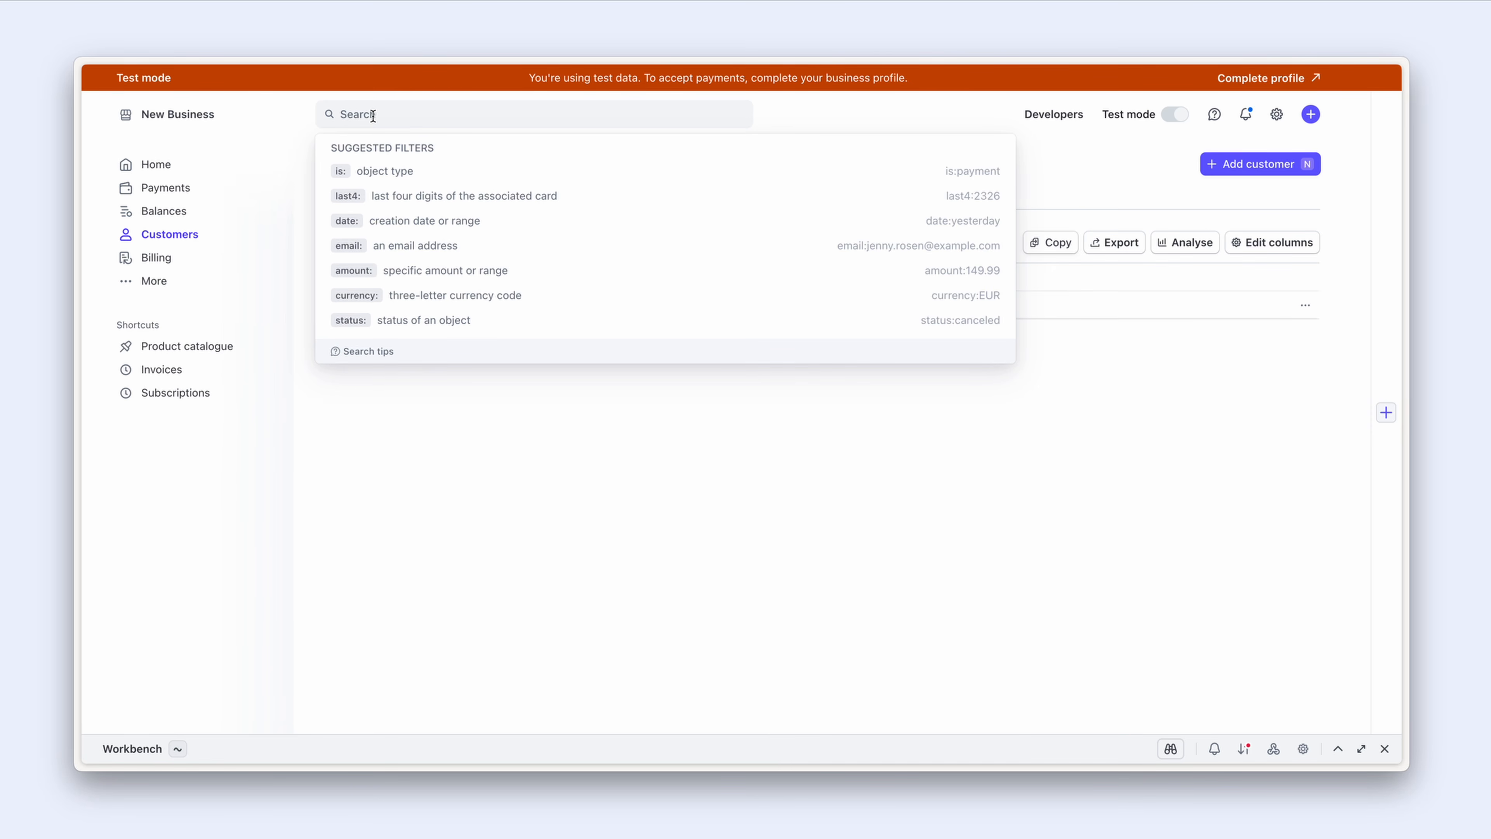
{"action": "key", "text": "ctrl+v"}
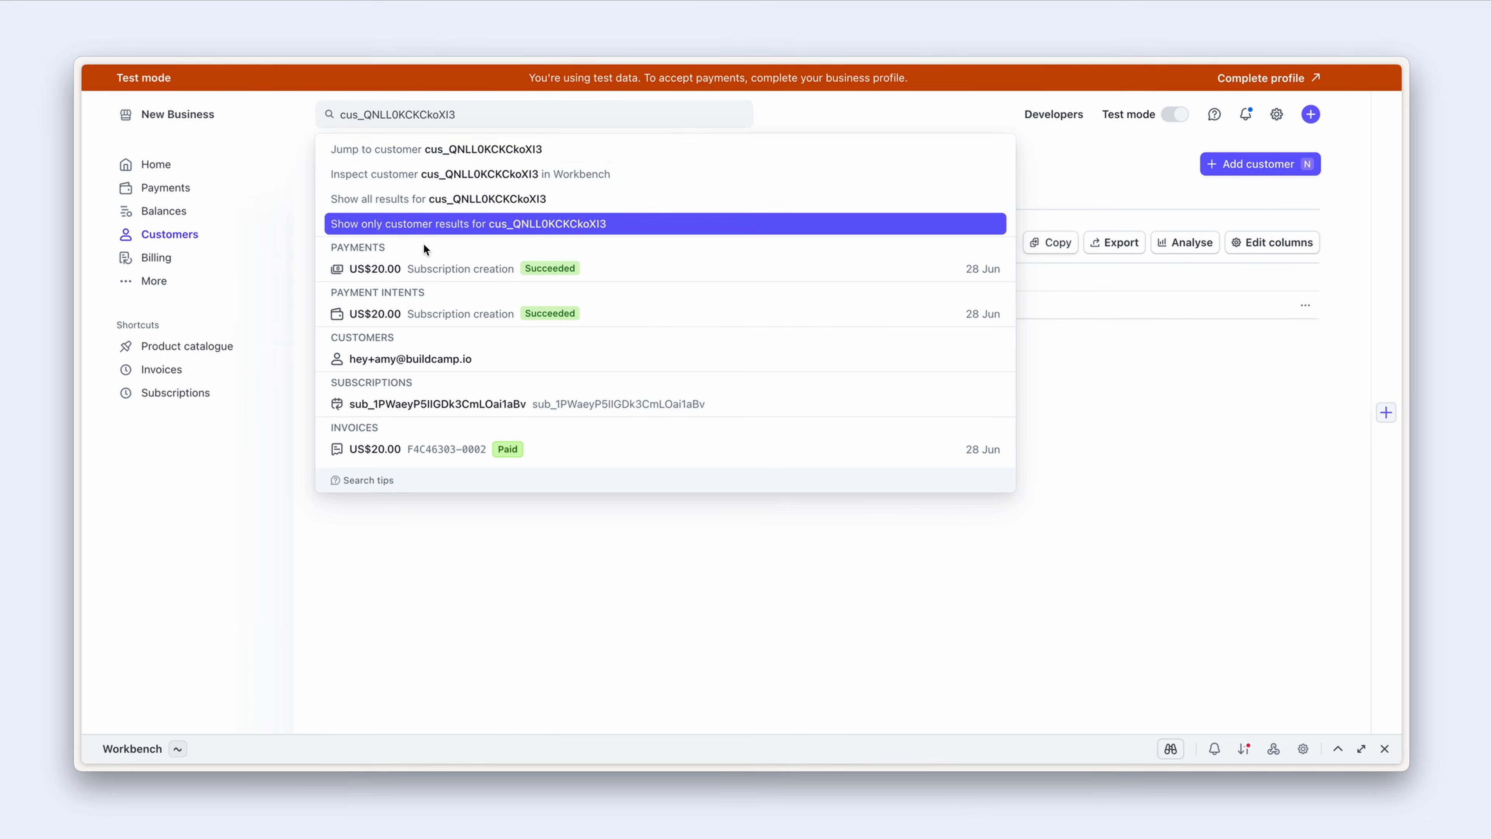
{"action": "left_click", "coordinate": [490, 364]}
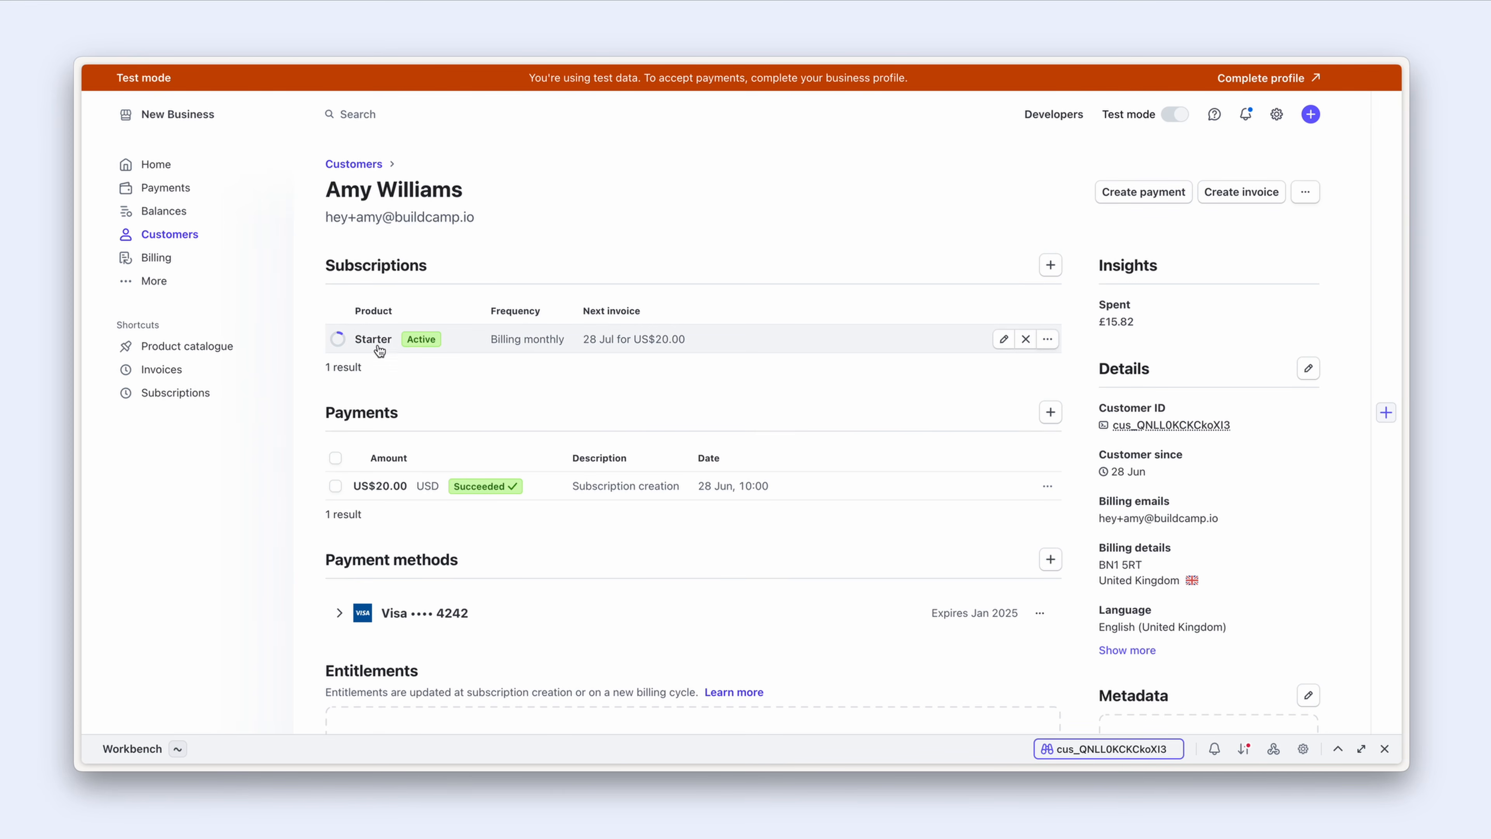
Step: Review the customer's active Starter subscription, Visa card details and successful US$20.00 payment
{"action": "scroll", "coordinate": [517, 392], "scroll_direction": "down", "scroll_amount": 2}
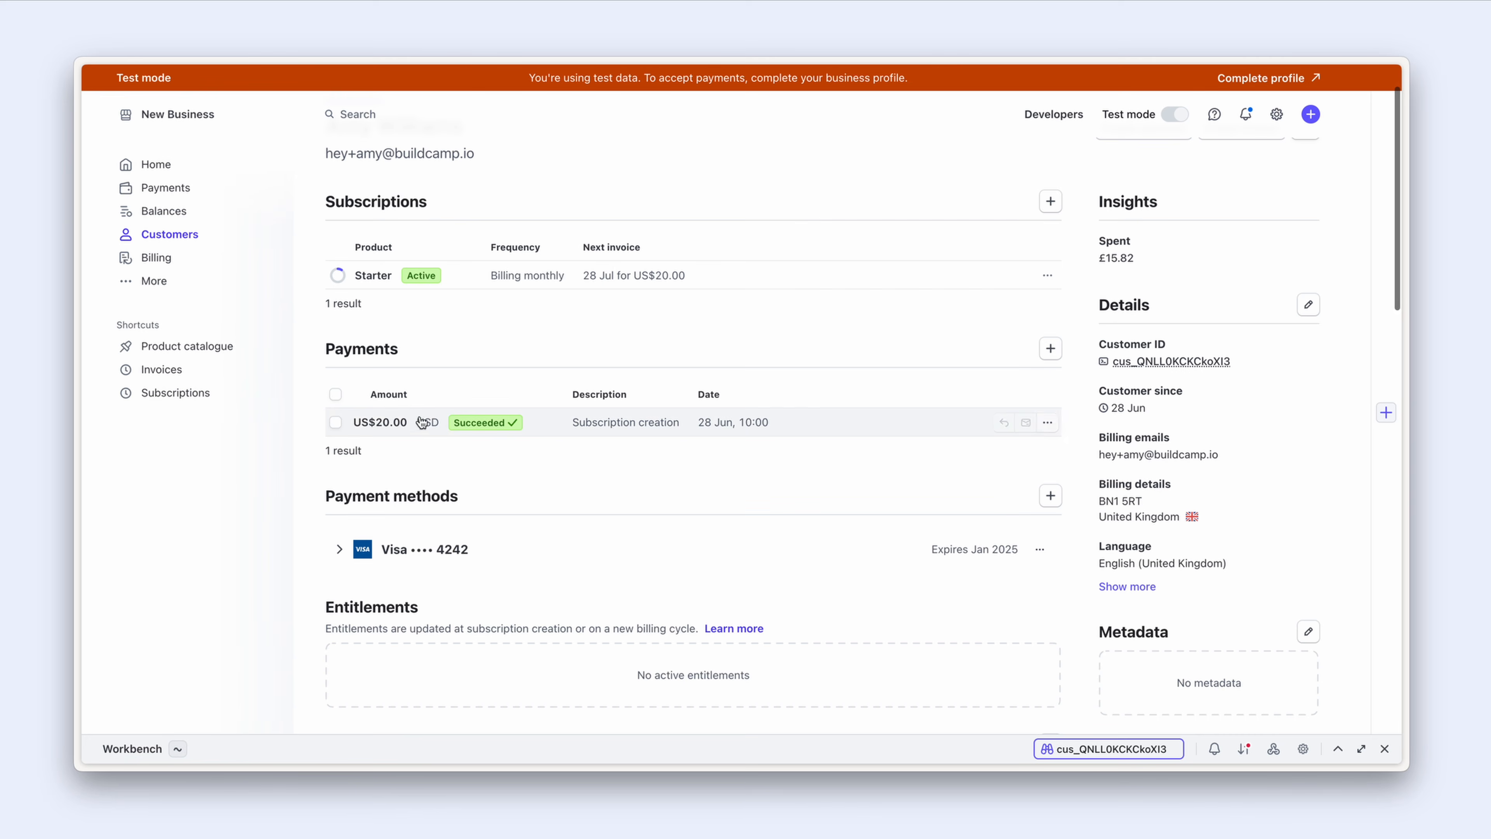
{"action": "scroll", "coordinate": [587, 429], "scroll_direction": "down", "scroll_amount": 4}
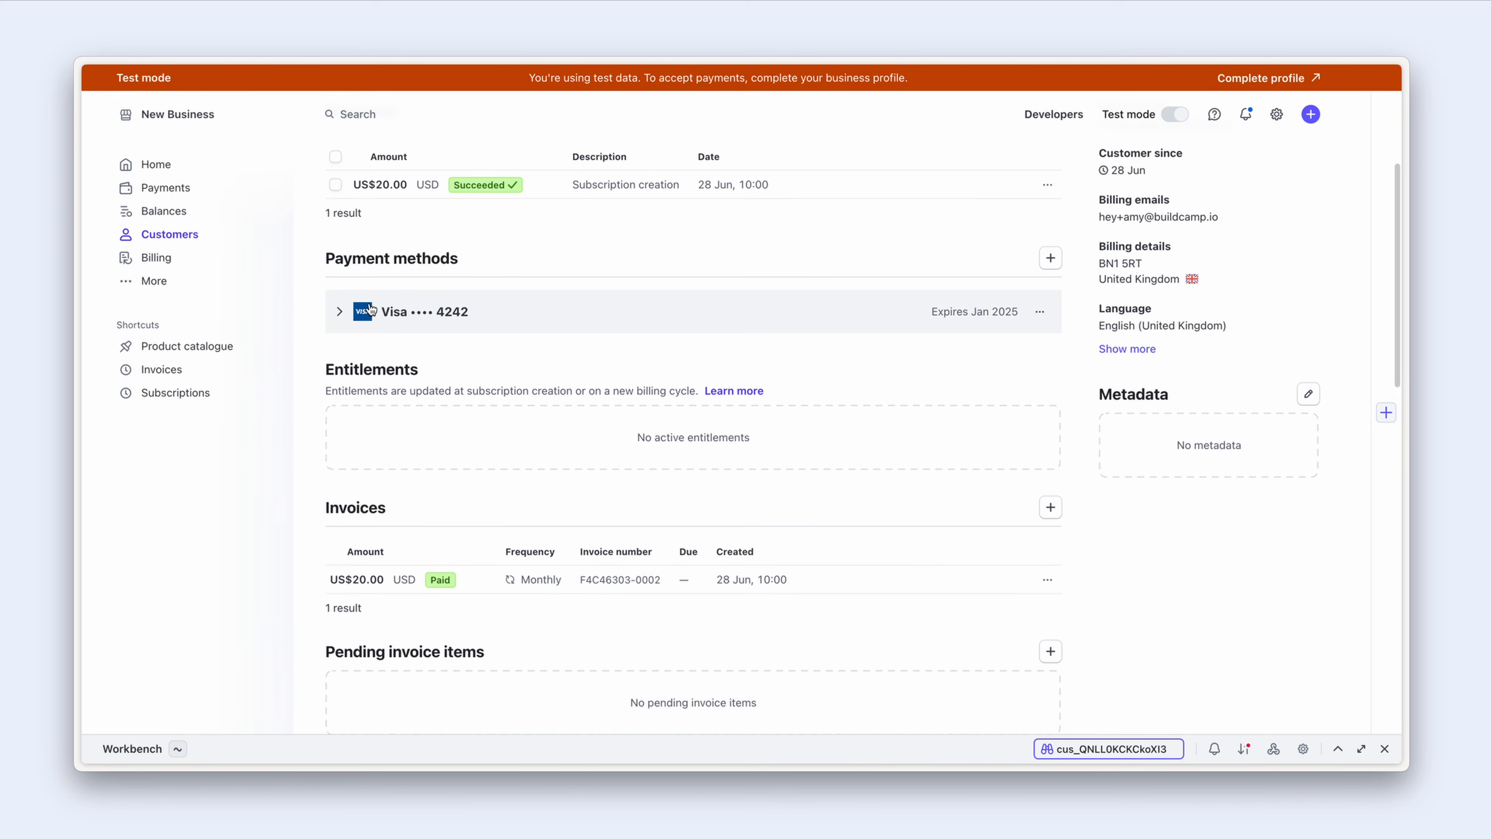
{"action": "left_click", "coordinate": [339, 313]}
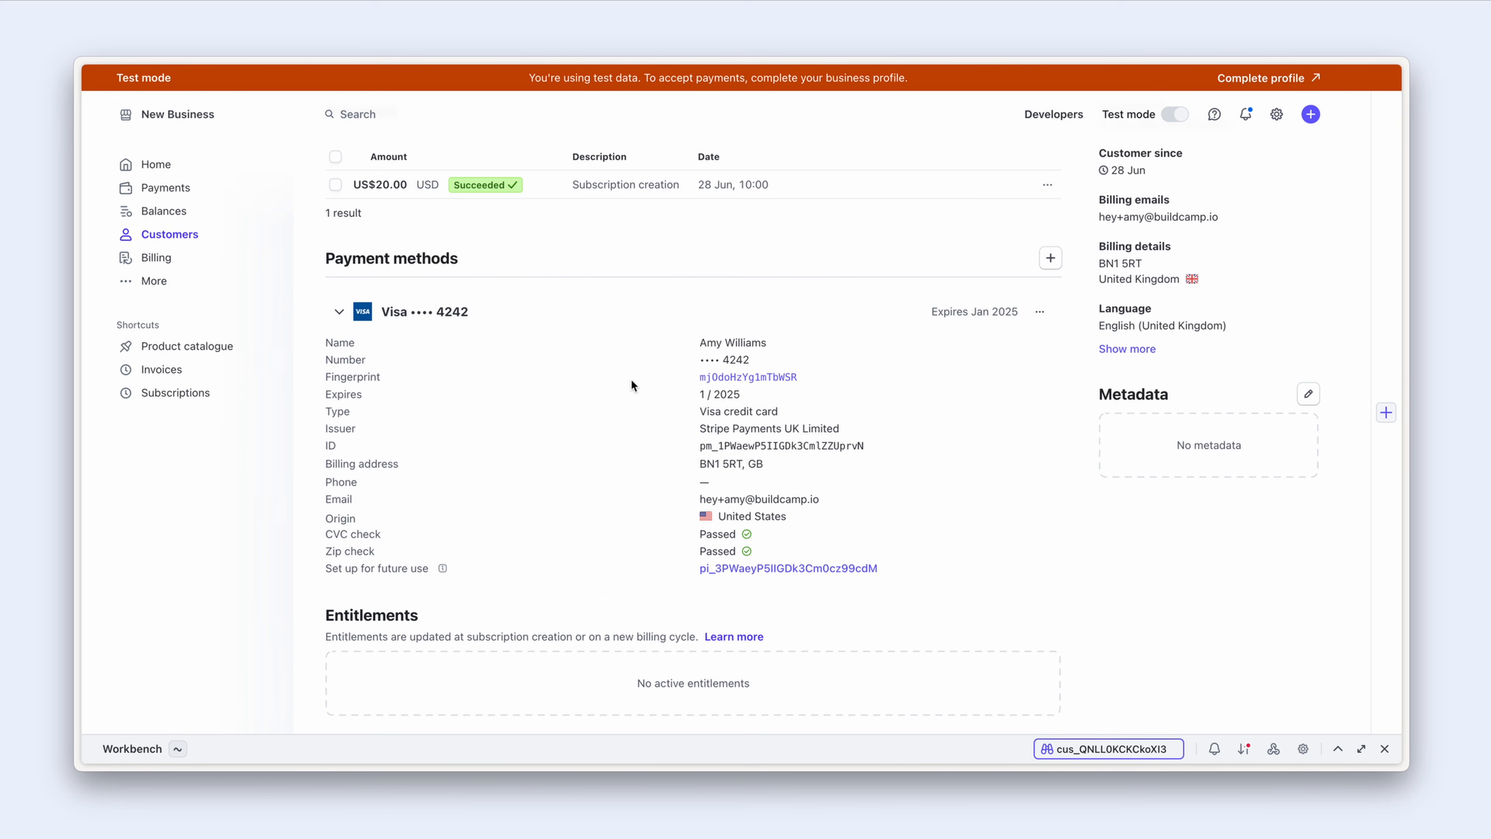
{"action": "left_click", "coordinate": [338, 312]}
{"action": "scroll", "coordinate": [352, 320], "scroll_direction": "down", "scroll_amount": 4}
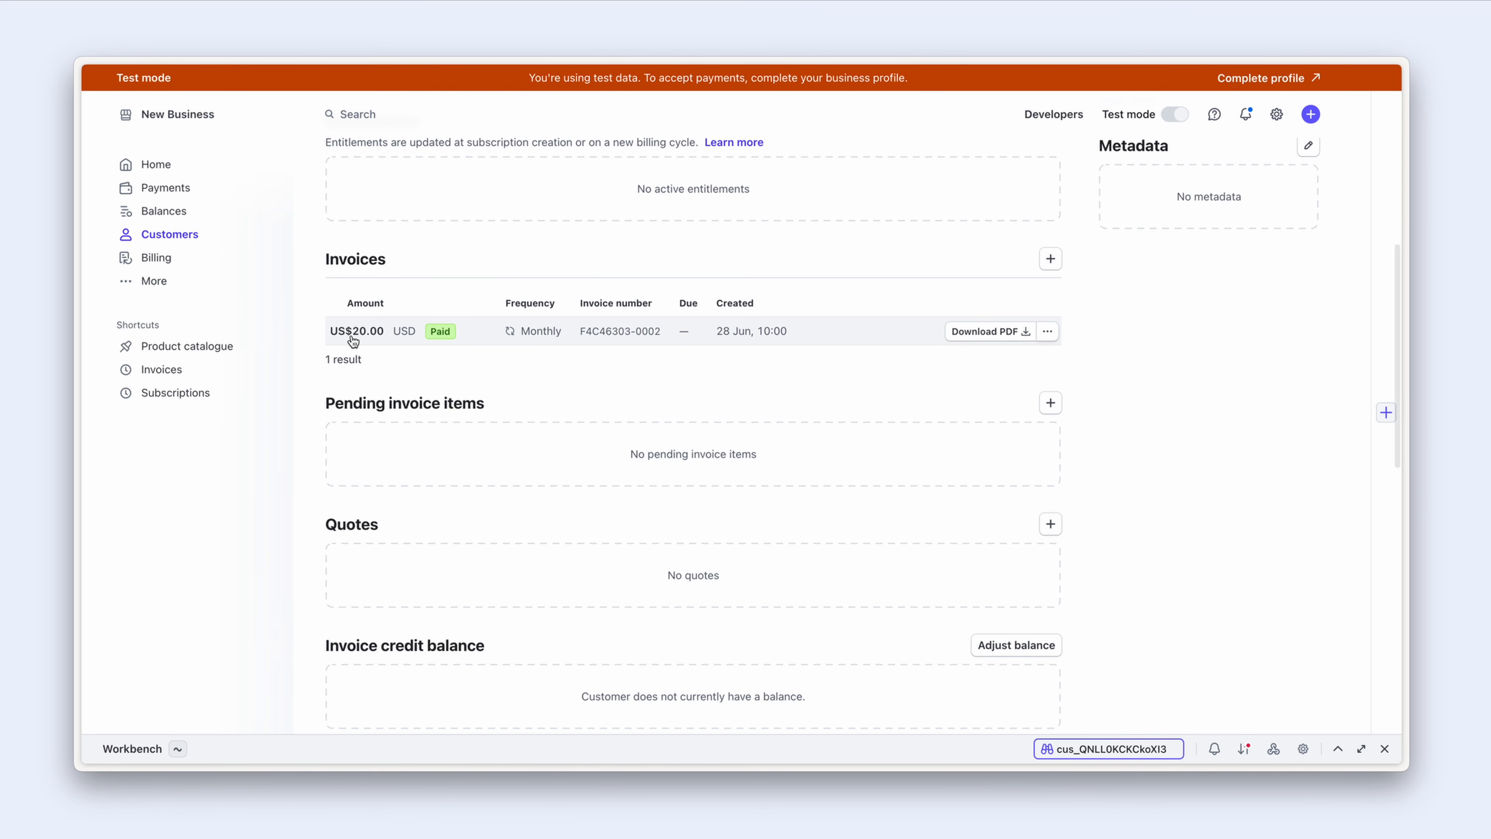
{"action": "scroll", "coordinate": [353, 320], "scroll_direction": "down", "scroll_amount": 7}
{"action": "scroll", "coordinate": [353, 339], "scroll_direction": "down", "scroll_amount": 6}
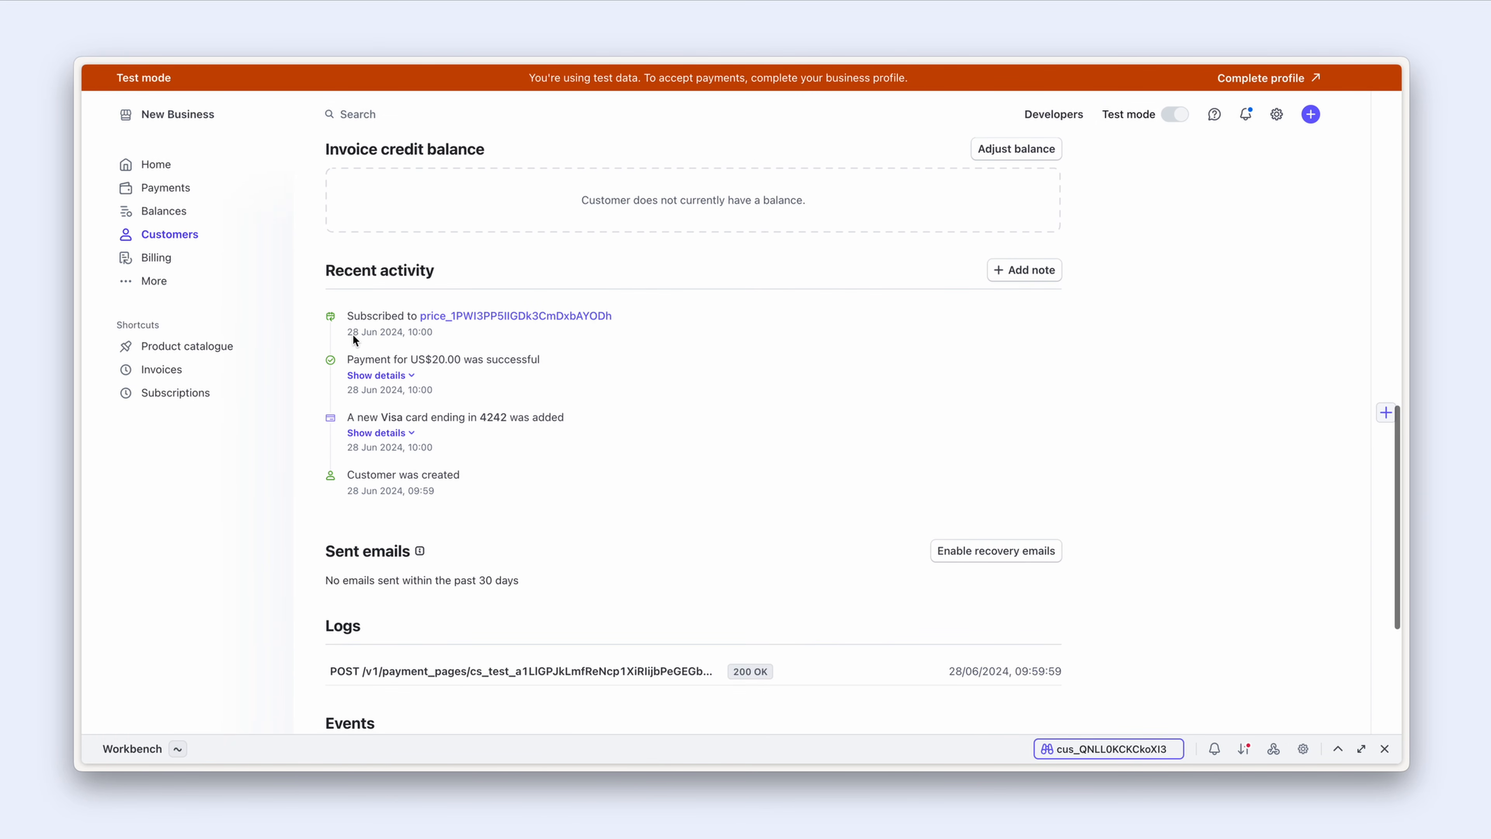
{"action": "scroll", "coordinate": [369, 292], "scroll_direction": "down", "scroll_amount": 1}
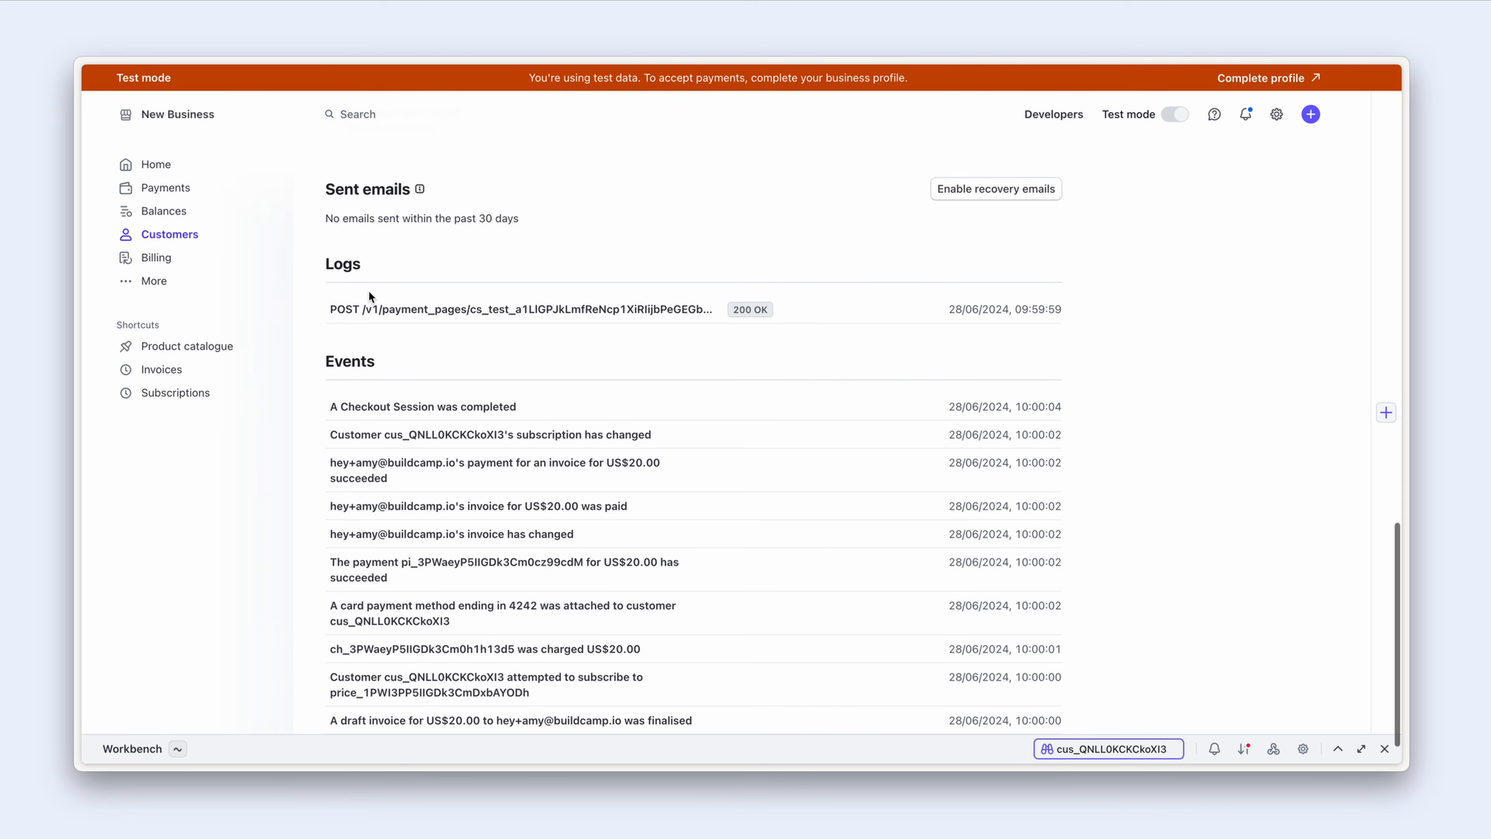
{"action": "scroll", "coordinate": [368, 290], "scroll_direction": "down", "scroll_amount": 1}
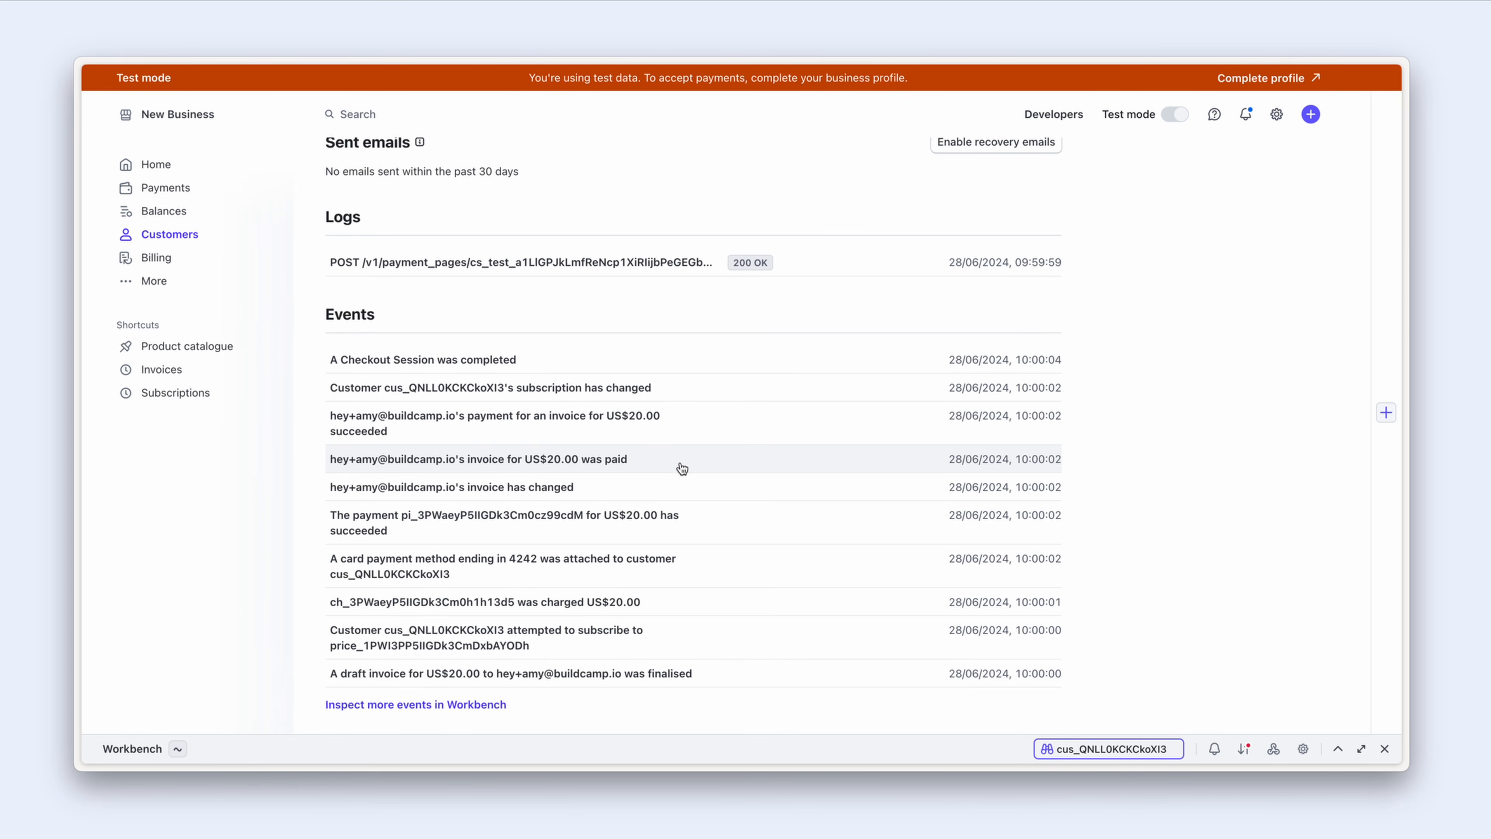
{"action": "left_click", "coordinate": [224, 399]}
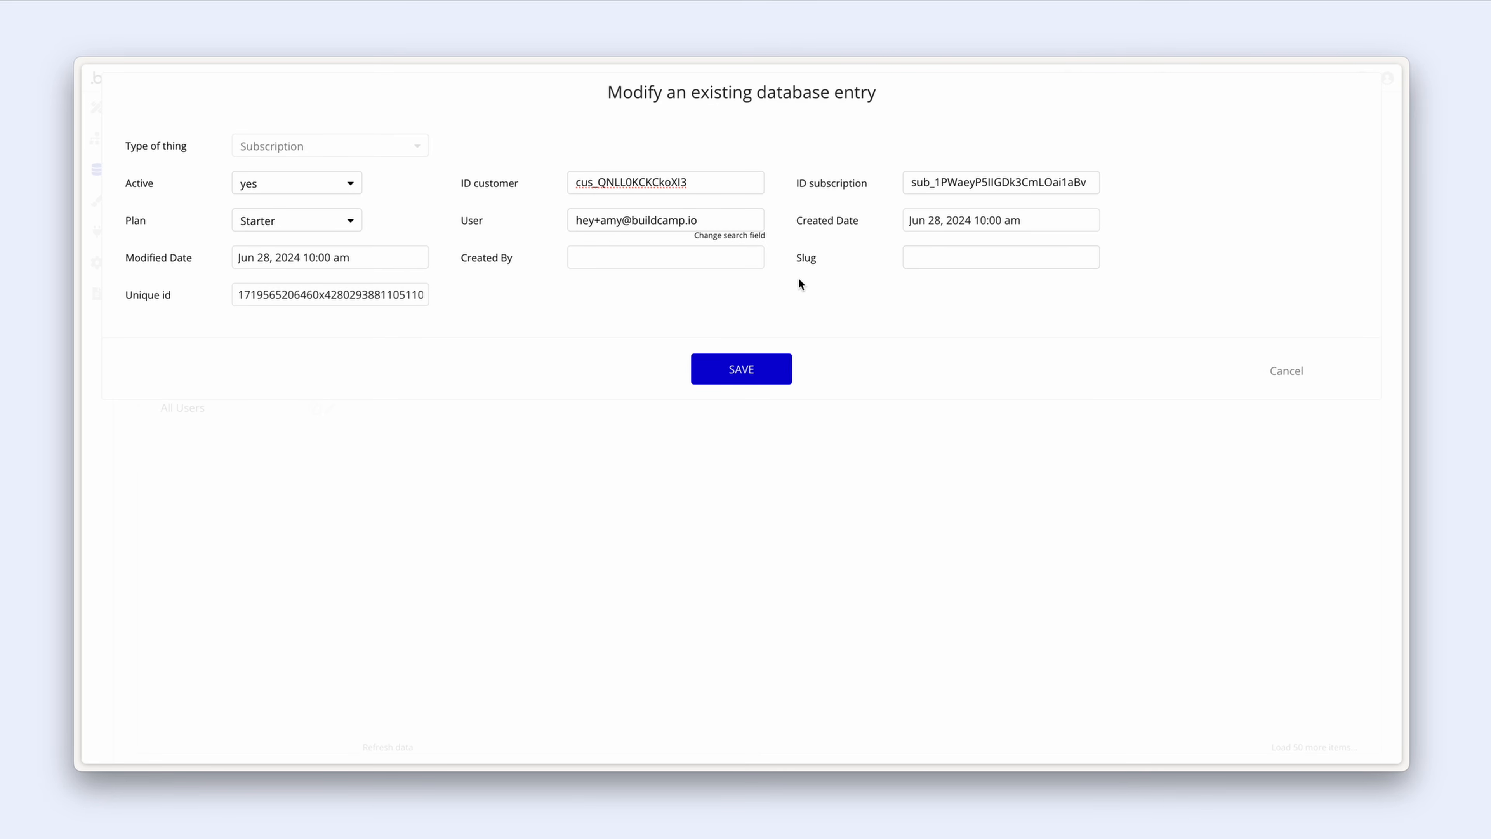
Step: Check that the Starter record in All Payments stores Amount 2000, closing it unchanged
{"action": "left_click", "coordinate": [1281, 363]}
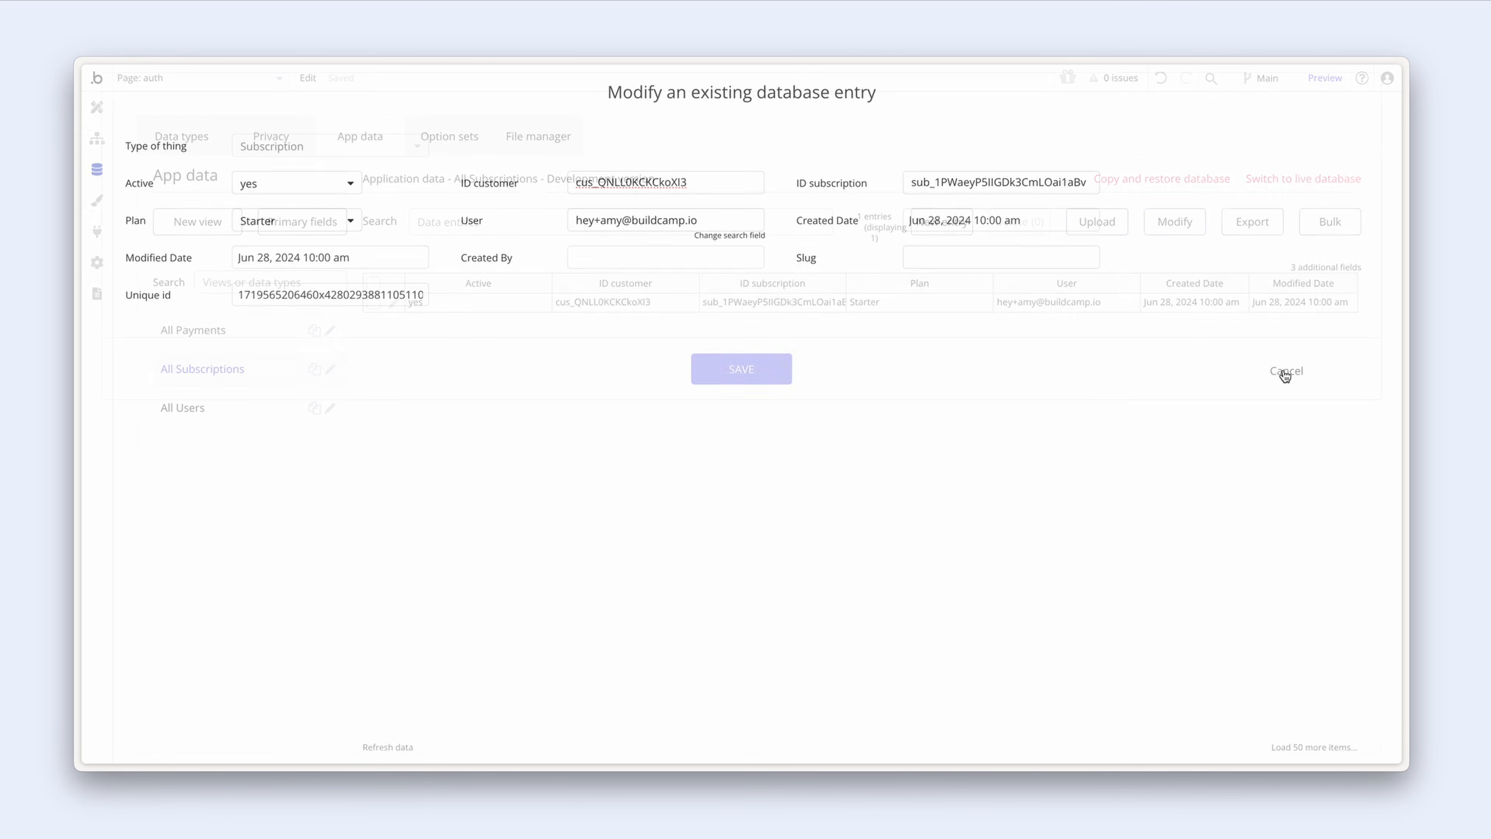
{"action": "left_click", "coordinate": [212, 332]}
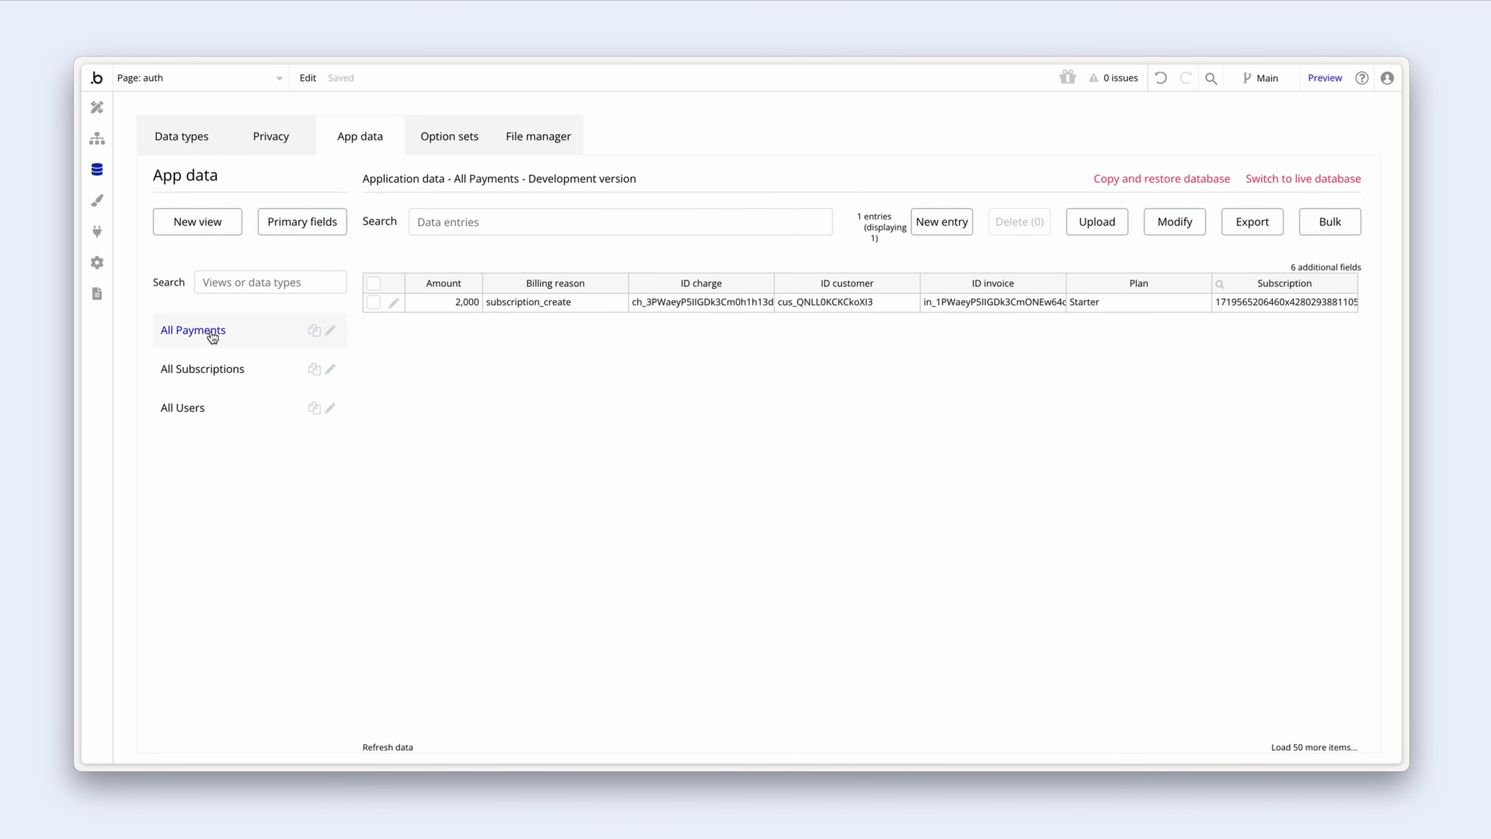
{"action": "left_click", "coordinate": [393, 303]}
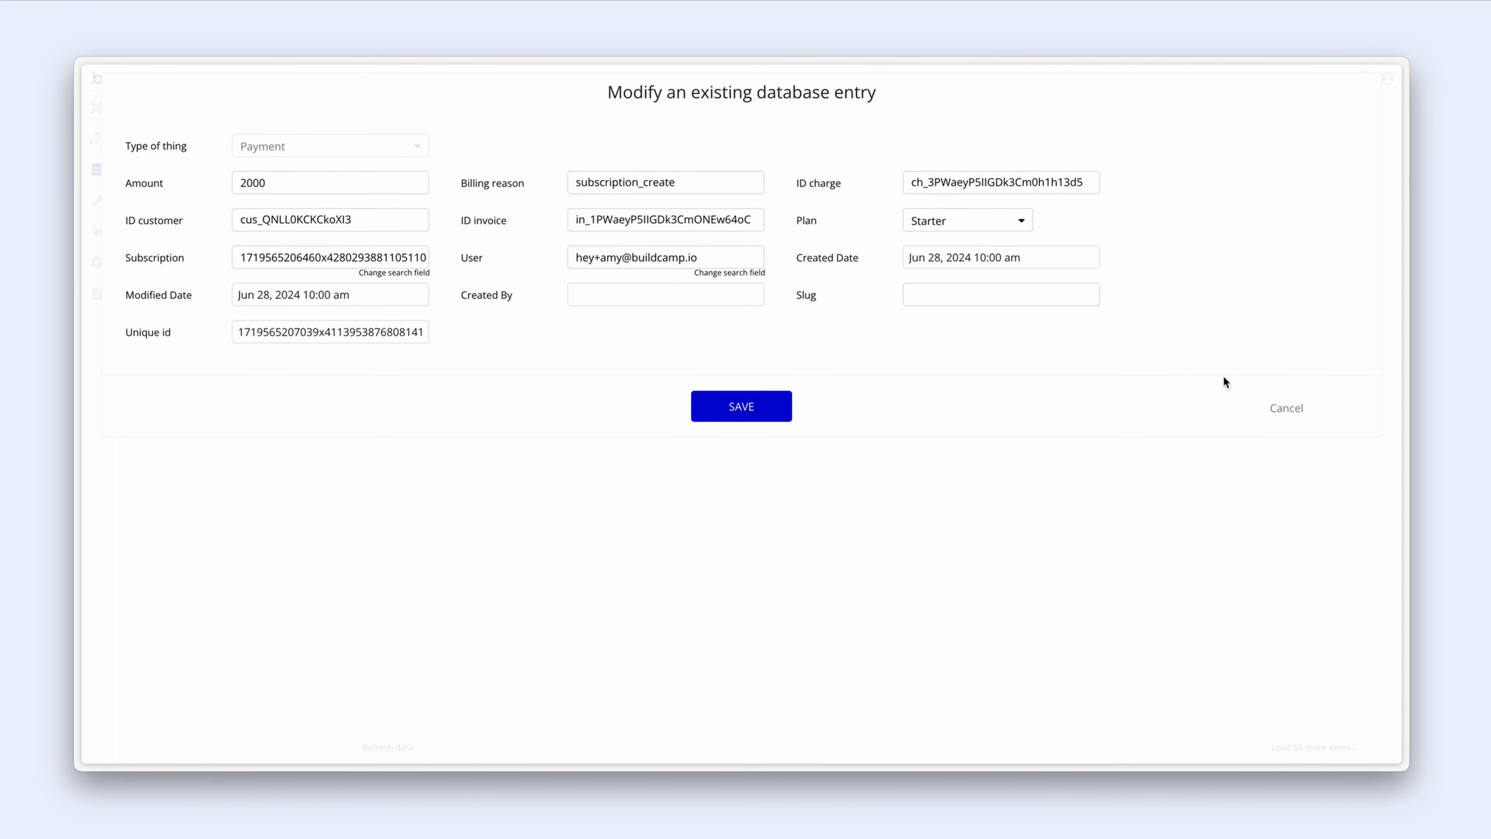
{"action": "left_click", "coordinate": [1287, 409]}
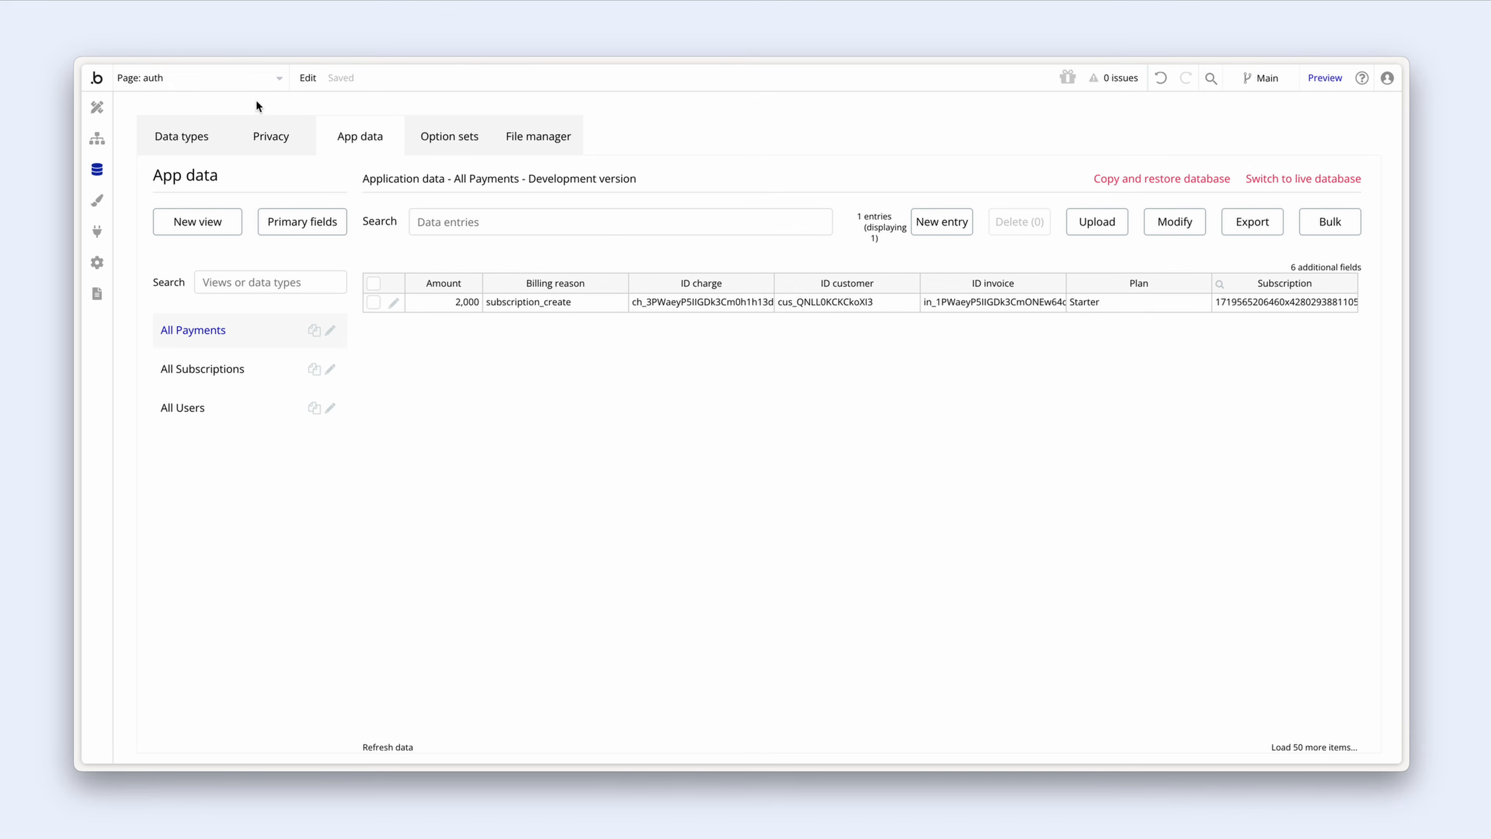
{"action": "left_click", "coordinate": [201, 83]}
Step: Open Step 2, Create a new Payment, in the checkout-session API workflow
{"action": "left_click", "coordinate": [248, 273]}
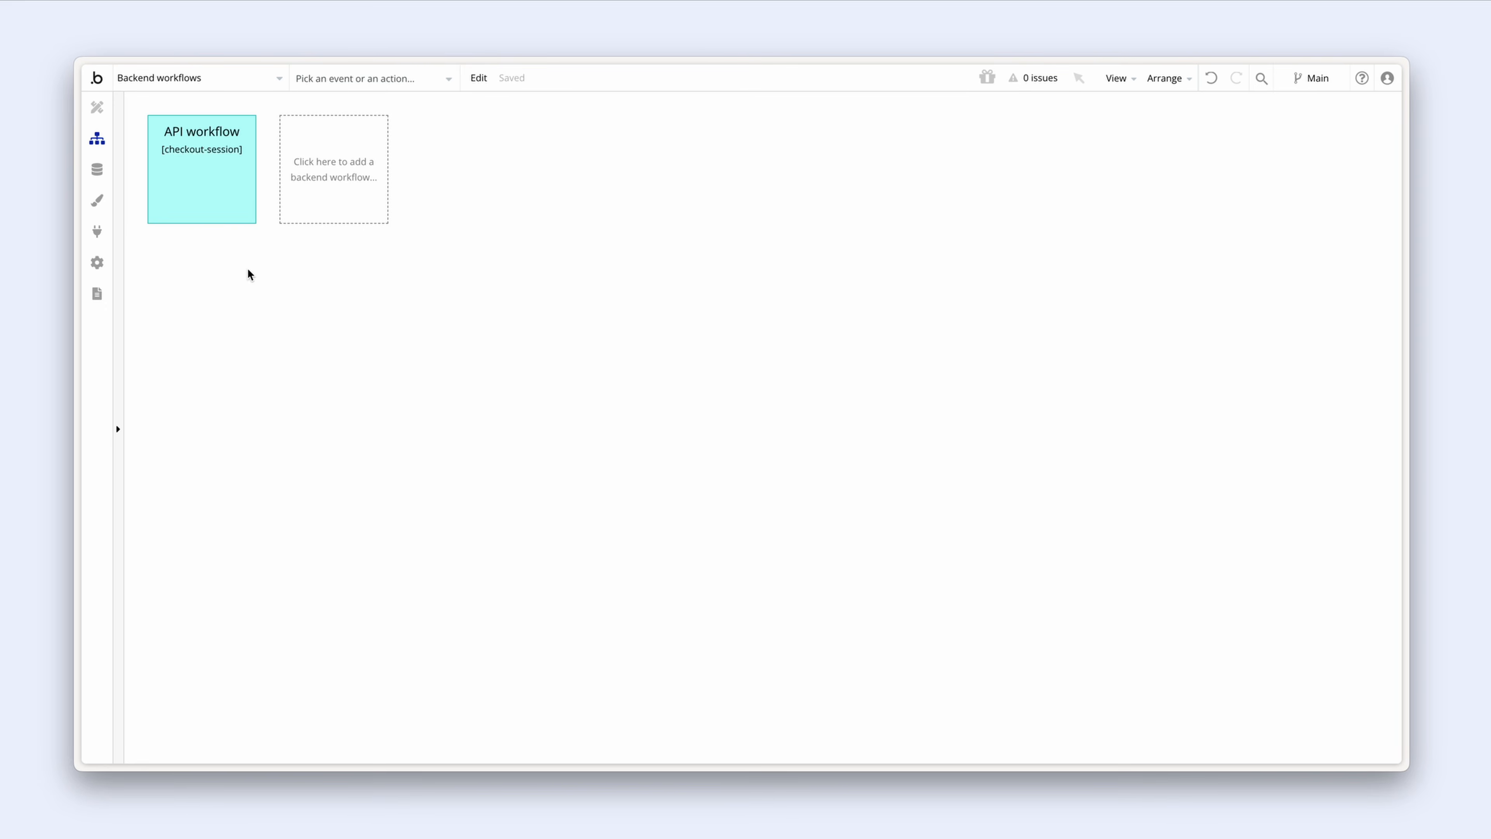
{"action": "left_click", "coordinate": [207, 186]}
{"action": "left_click_drag", "start_coordinate": [457, 324], "coordinate": [507, 320]}
{"action": "left_click", "coordinate": [386, 274]}
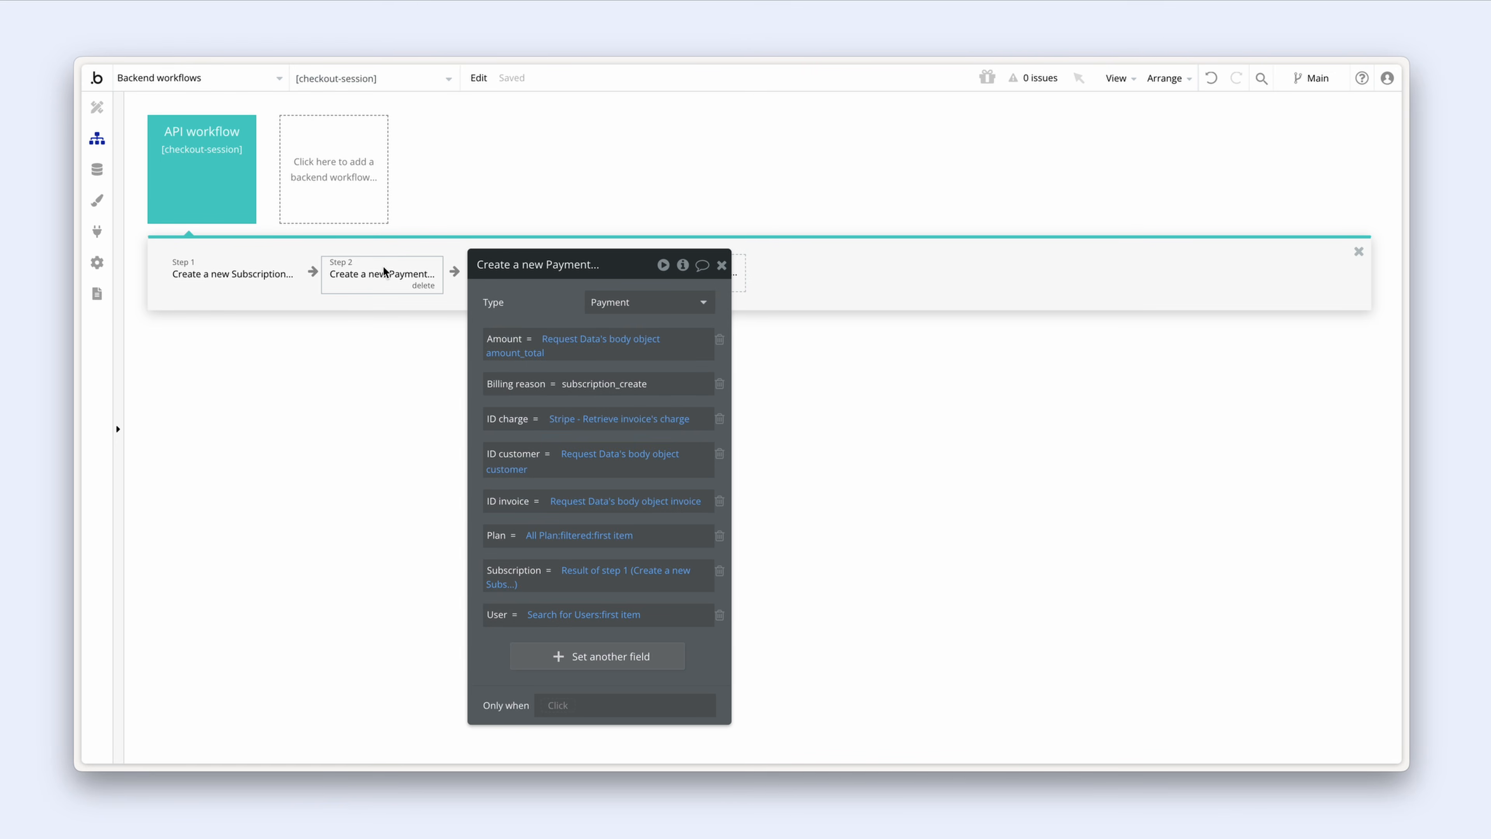
Step: Divide the Amount expression's amount_total by 100 to convert cents to dollars
{"action": "left_click", "coordinate": [525, 349]}
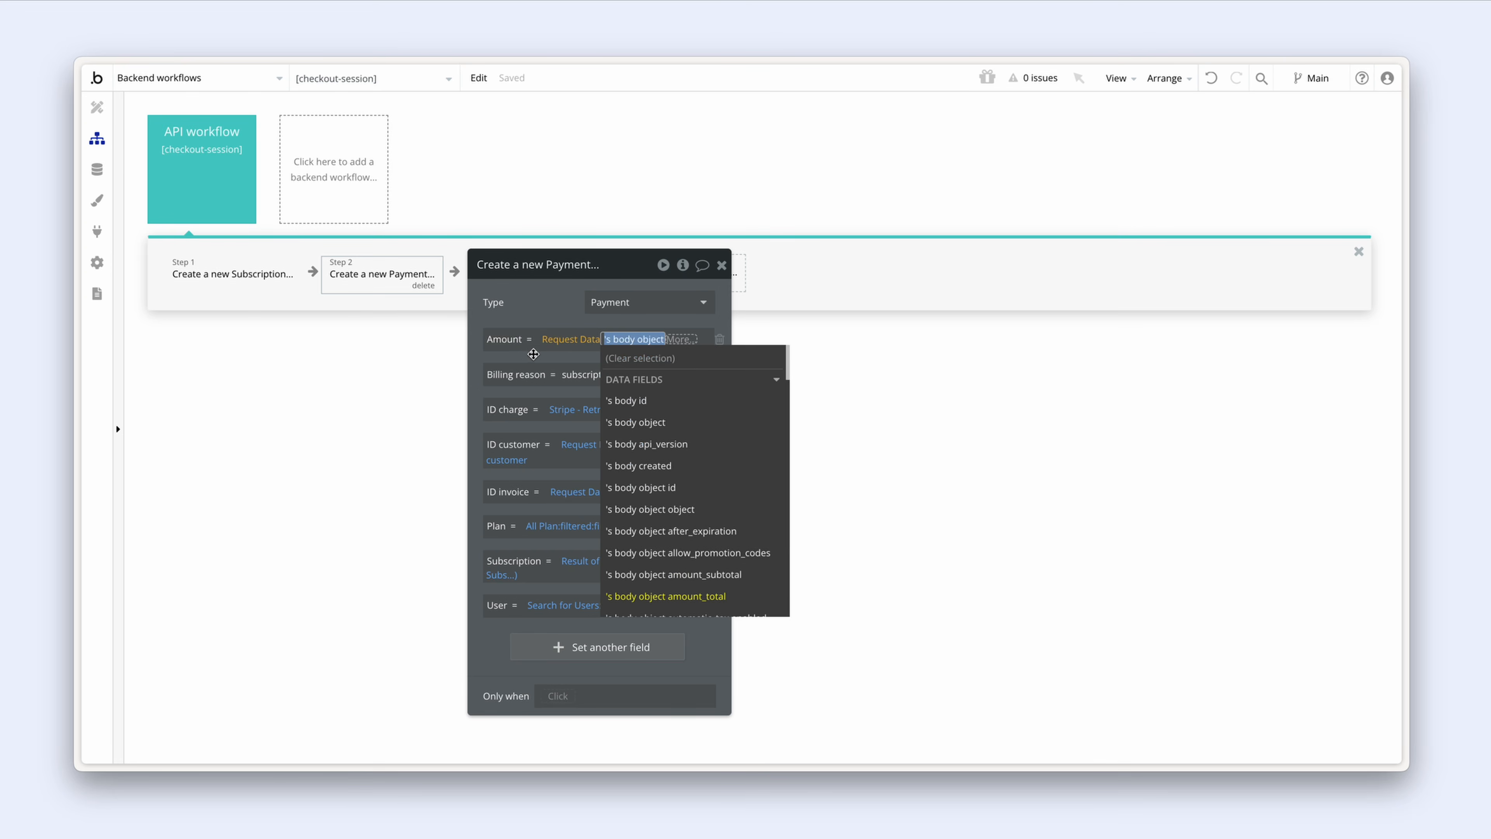
{"action": "left_click", "coordinate": [683, 341]}
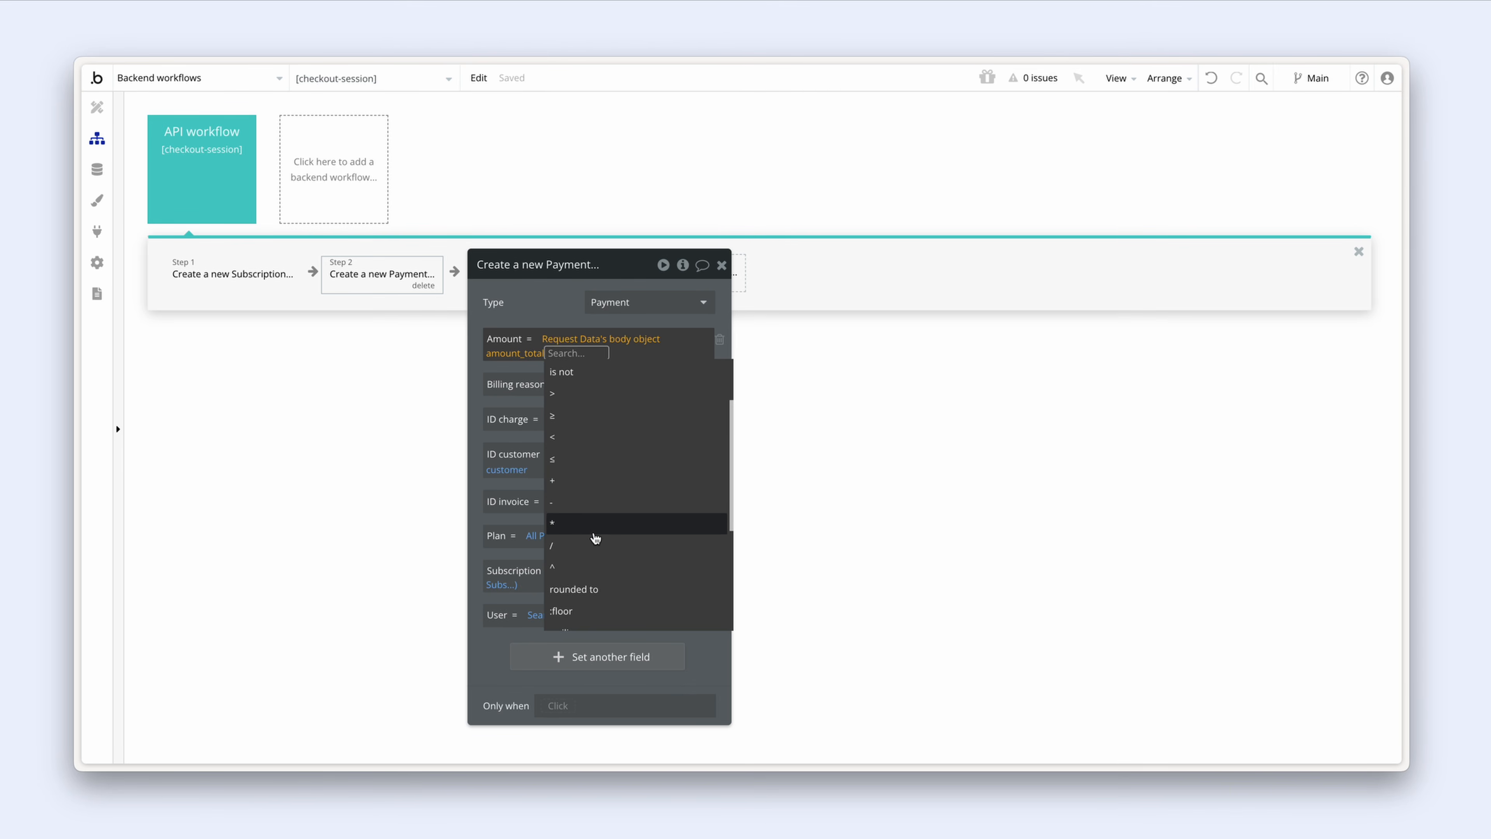
{"action": "scroll", "coordinate": [591, 515], "scroll_direction": "down", "scroll_amount": 1}
{"action": "left_click", "coordinate": [591, 508]}
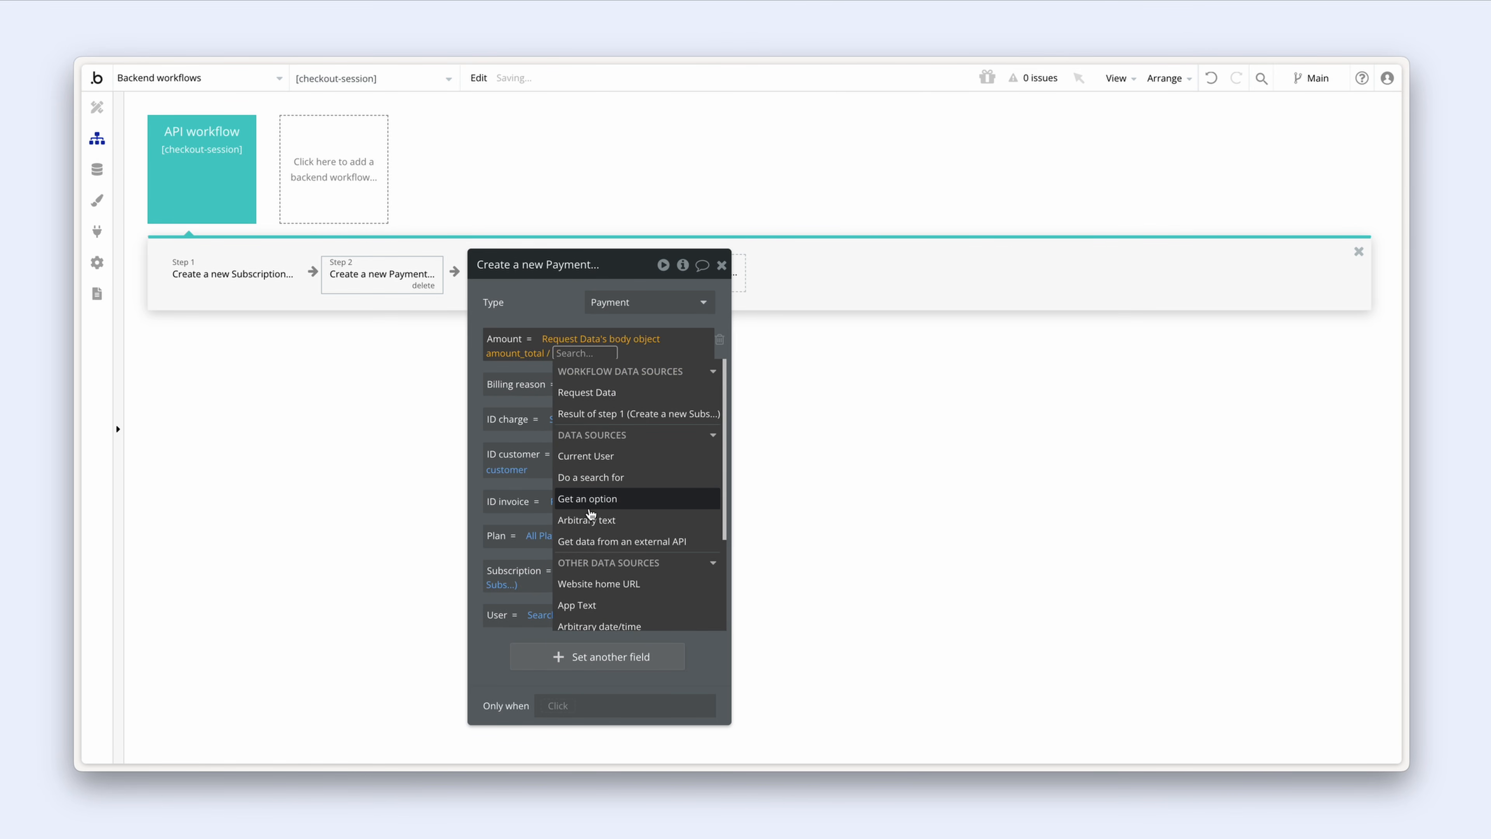
{"action": "type", "text": "100"}
{"action": "key", "text": "Return"}
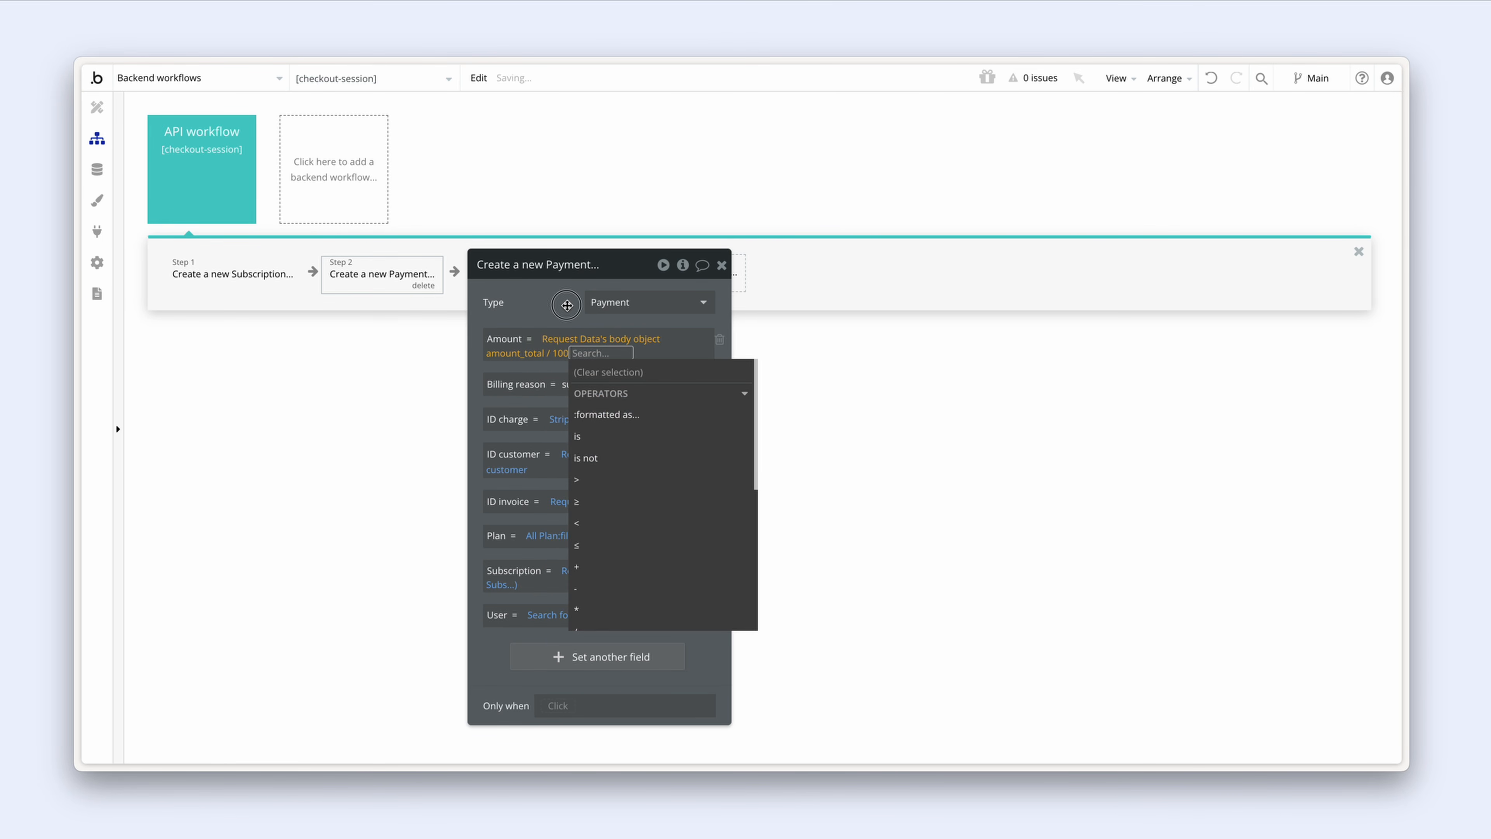
{"action": "left_click", "coordinate": [567, 306]}
{"action": "left_click_drag", "start_coordinate": [567, 306], "coordinate": [568, 311]}
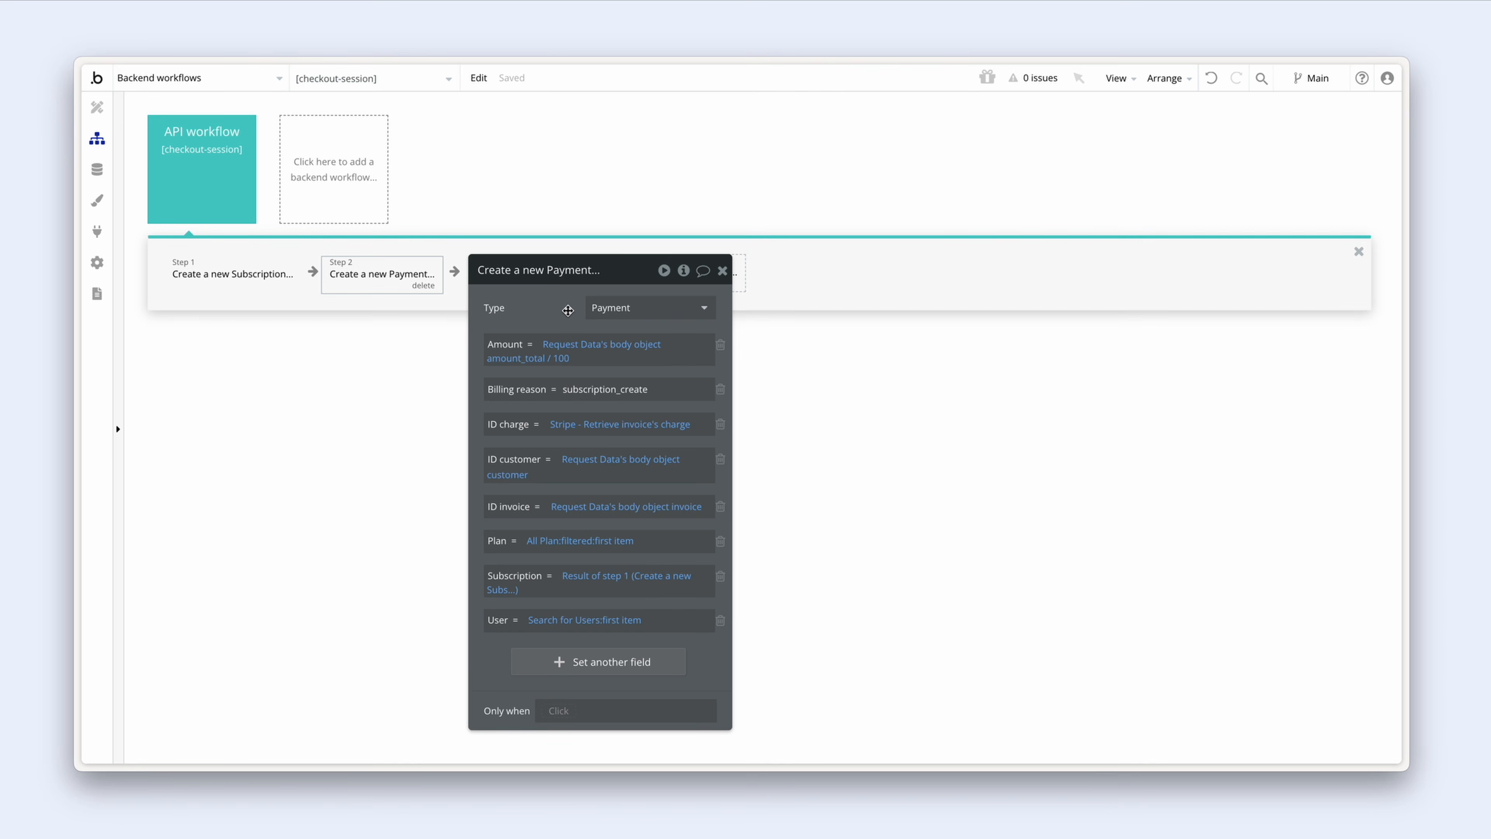